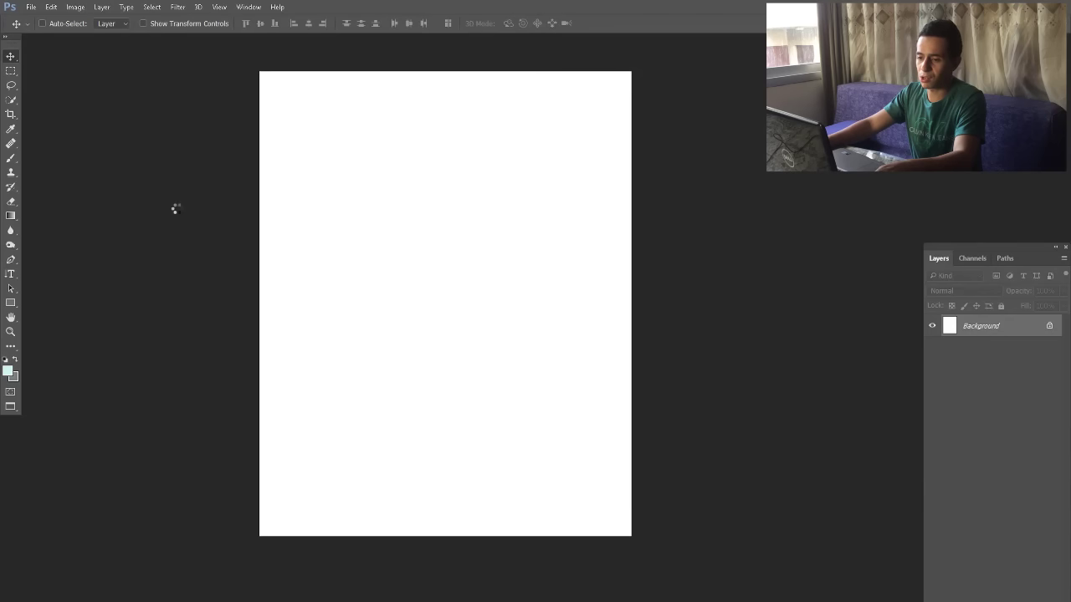
Place the sunset sky photo across the top of the canvas and shift it slightly above the upper canvas edge
{"action": "left_click_drag", "start_coordinate": [508, 183], "coordinate": [506, 75]}
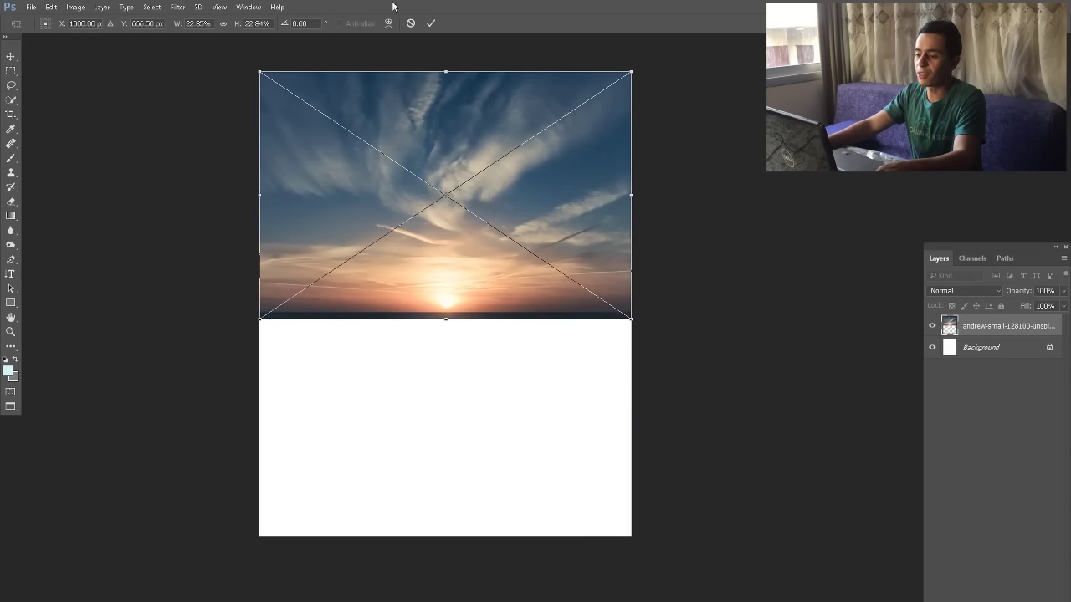
{"action": "left_click", "coordinate": [430, 24]}
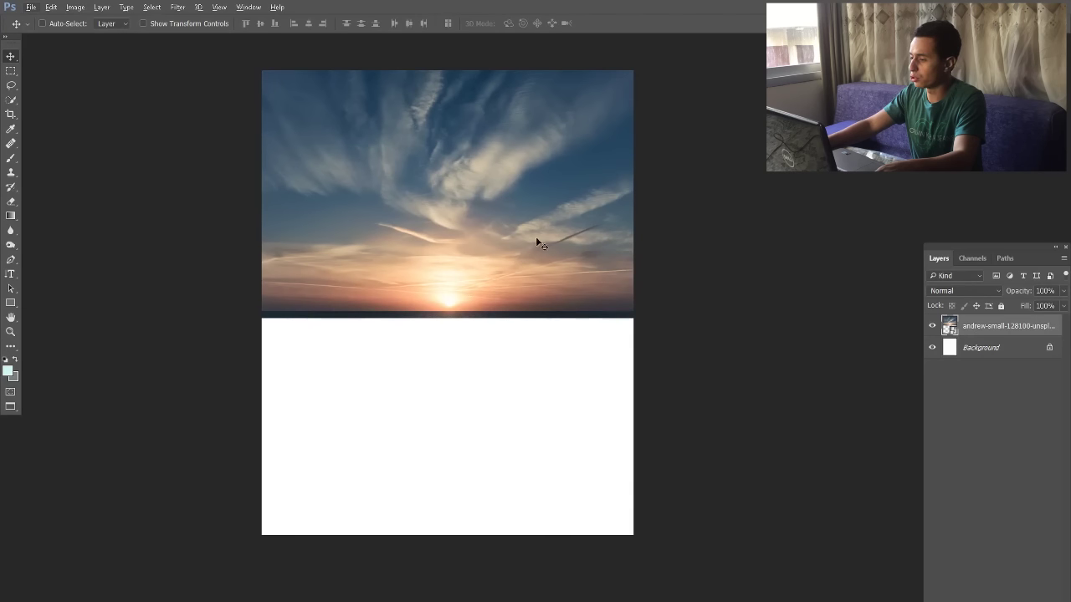
{"action": "left_click_drag", "start_coordinate": [509, 286], "coordinate": [510, 263]}
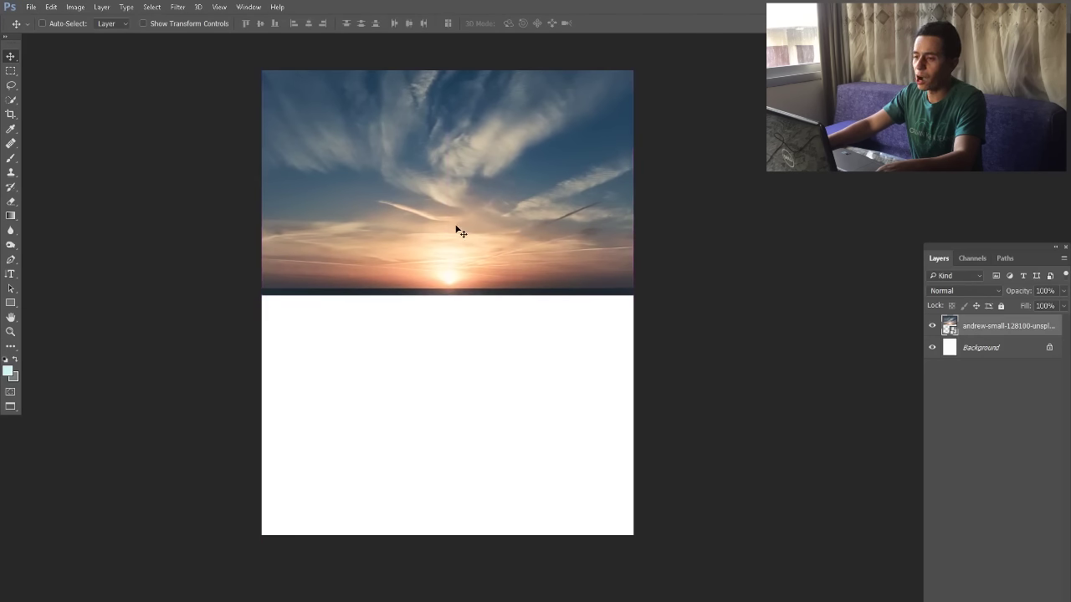
{"action": "left_click_drag", "start_coordinate": [517, 244], "coordinate": [516, 240]}
{"action": "left_click_drag", "start_coordinate": [474, 207], "coordinate": [473, 219]}
Switch to File Explorer and place the orange and dark blue cloud photo from the Stocks folder into the document
{"action": "key", "text": "alt+Tab"}
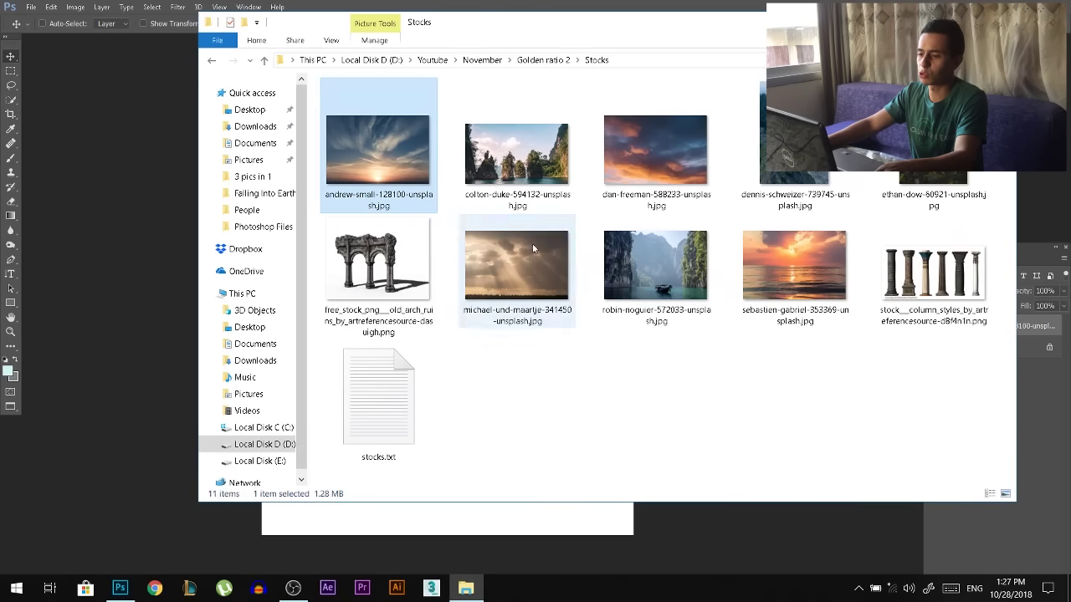
{"action": "left_click", "coordinate": [651, 427]}
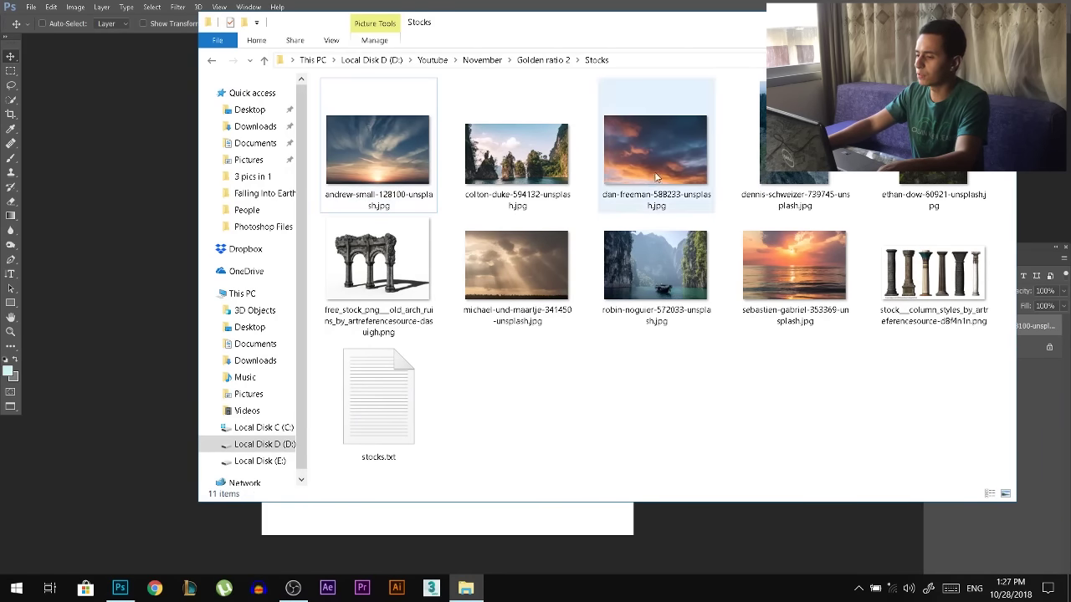
{"action": "left_click_drag", "start_coordinate": [641, 159], "coordinate": [174, 278]}
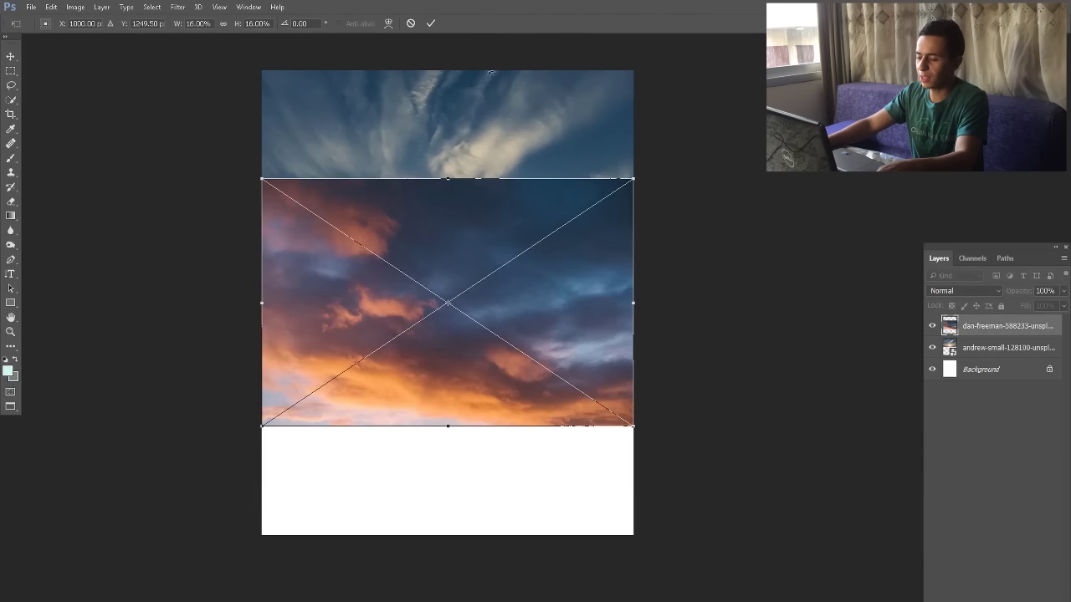
{"action": "key", "text": "Return"}
Move the cloud photo up and scale it down so it covers the upper-left part of the sunset sky
{"action": "left_click_drag", "start_coordinate": [502, 357], "coordinate": [539, 268]}
{"action": "key", "text": "ctrl+t"}
{"action": "left_click_drag", "start_coordinate": [633, 316], "coordinate": [496, 223]}
{"action": "key", "text": "Return"}
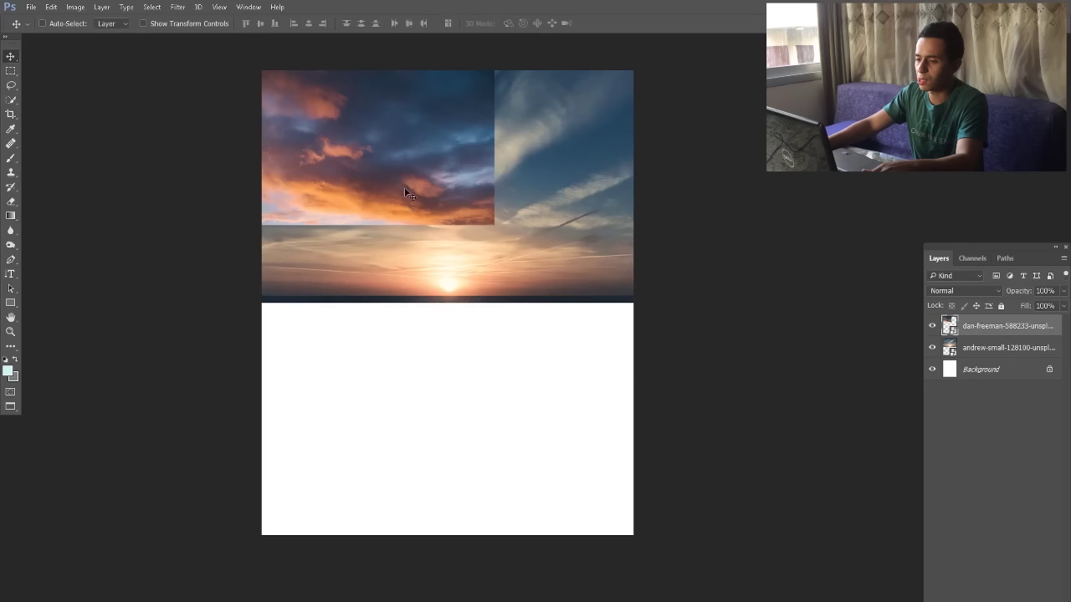
Set the cloud layer's blend mode to Overlay and rasterize both the cloud and sunset photo layers
{"action": "left_click", "coordinate": [956, 293]}
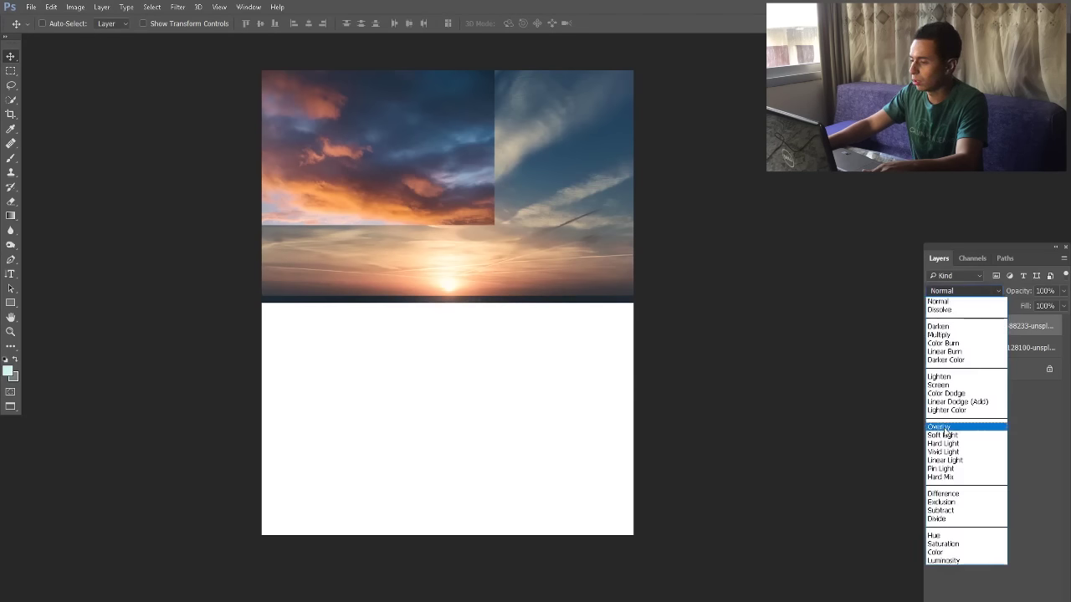
{"action": "left_click", "coordinate": [943, 428]}
{"action": "right_click", "coordinate": [988, 338]}
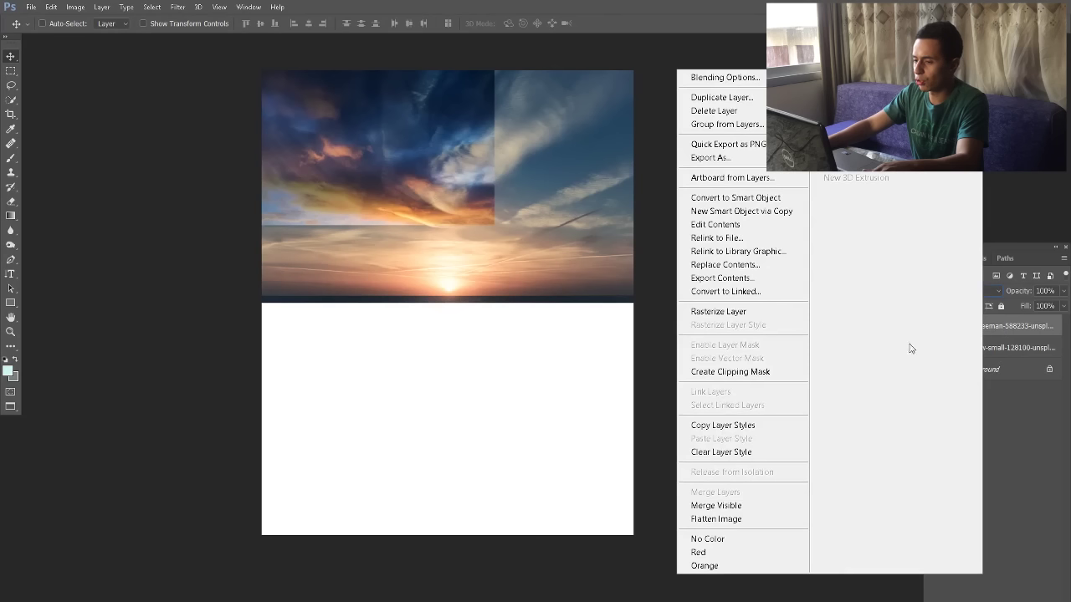
{"action": "left_click", "coordinate": [1011, 353]}
{"action": "right_click", "coordinate": [1010, 354]}
{"action": "left_click", "coordinate": [795, 311]}
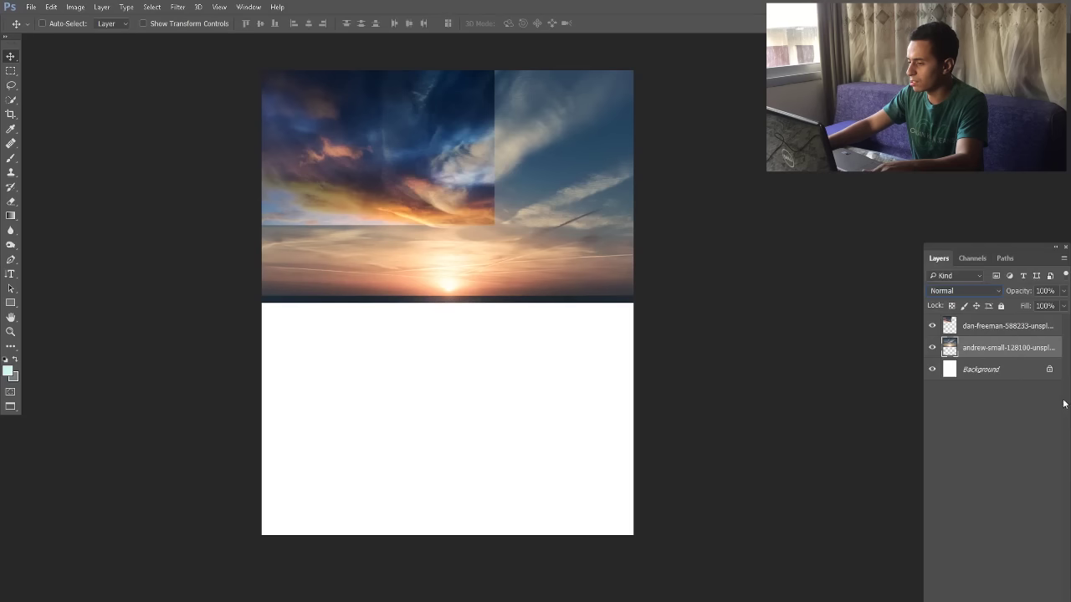
Rearrange the Layers panel to expose its lower controls and add a layer mask to the cloud layer
{"action": "left_click", "coordinate": [987, 325]}
{"action": "left_click_drag", "start_coordinate": [989, 244], "coordinate": [963, 66]}
{"action": "left_click_drag", "start_coordinate": [971, 595], "coordinate": [972, 425]}
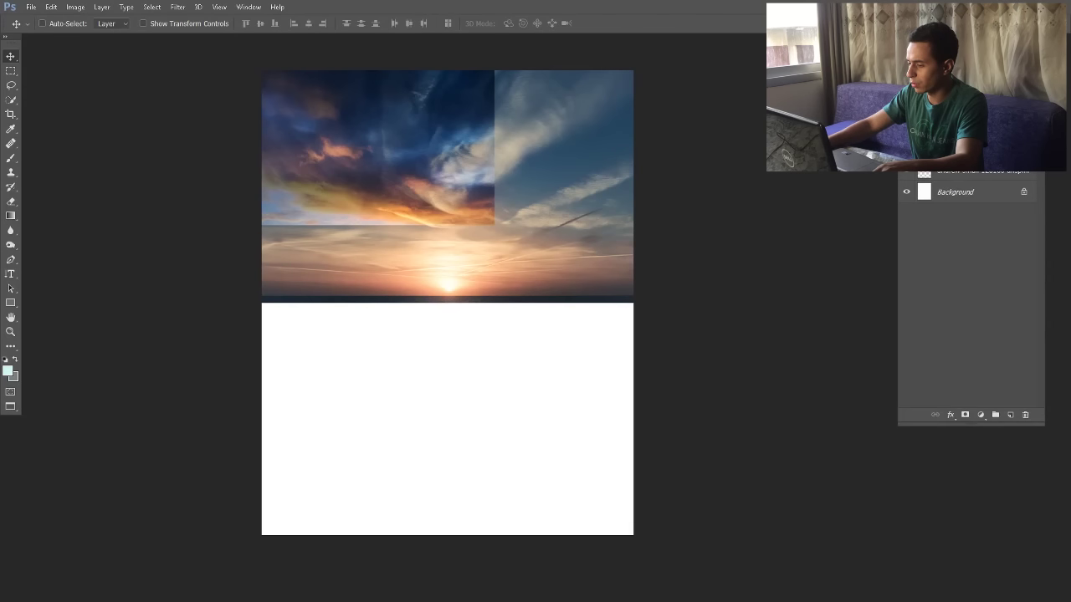
{"action": "left_click_drag", "start_coordinate": [977, 67], "coordinate": [994, 246]}
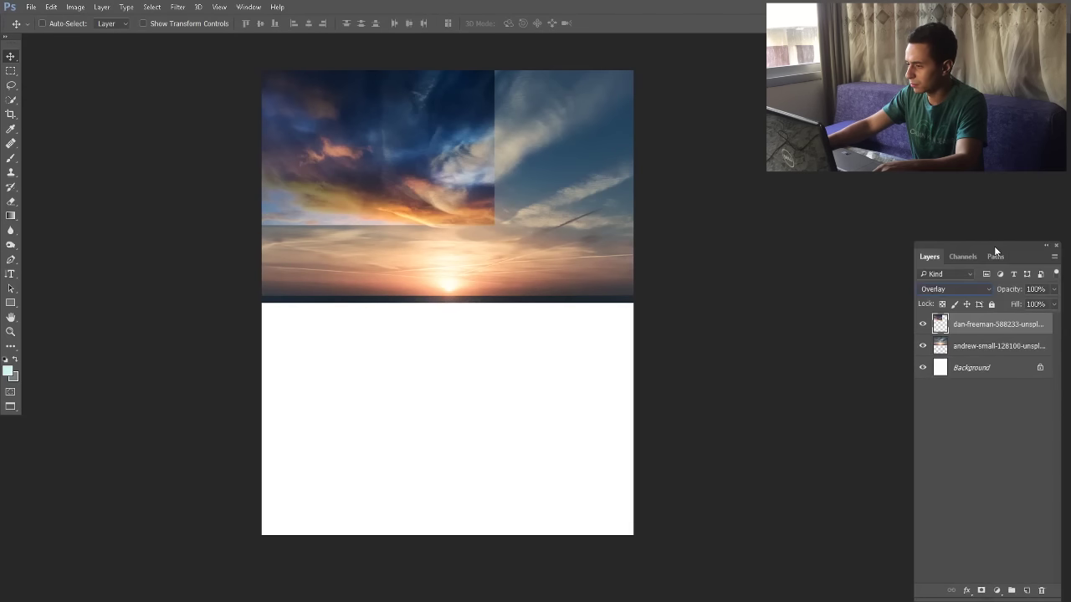
{"action": "left_click", "coordinate": [982, 591]}
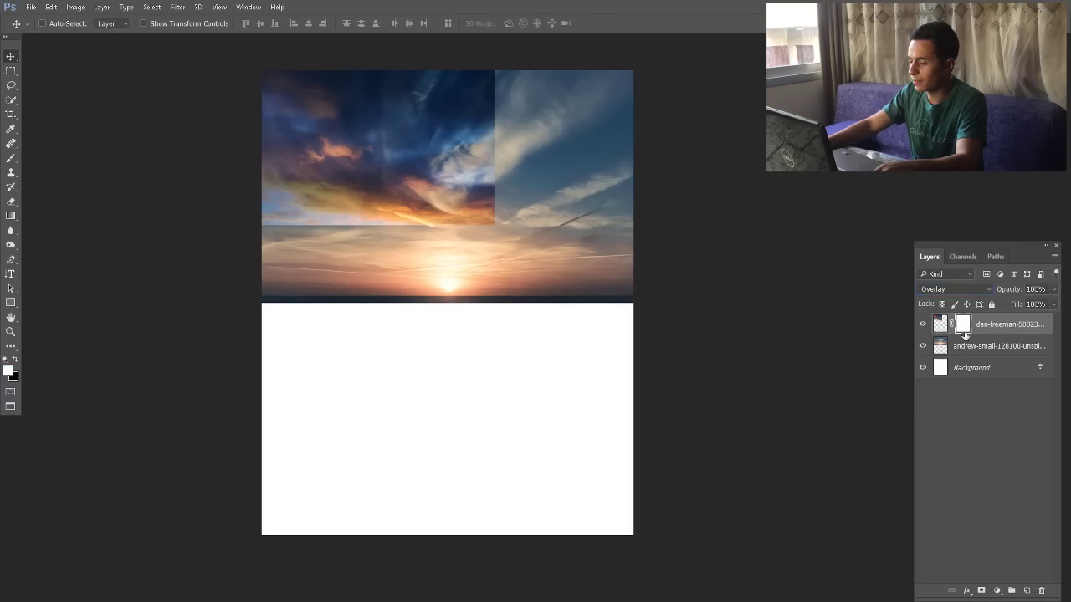
Set up the Brush tool with the 491 px cloud tip, resize it to about 431 px and make black the foreground colour
{"action": "left_click", "coordinate": [15, 163]}
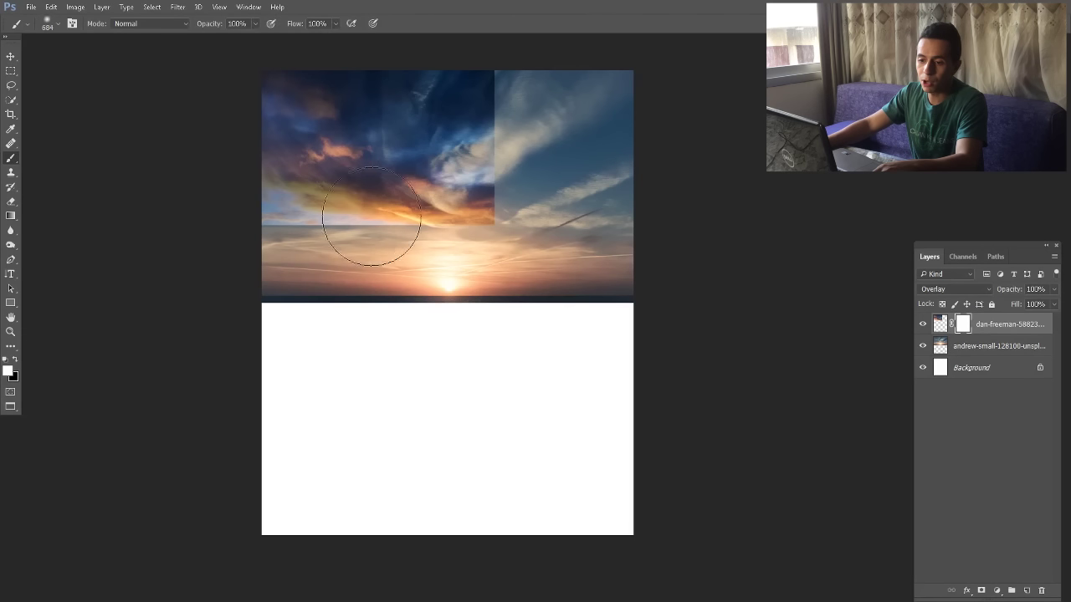
{"action": "right_click", "coordinate": [431, 216]}
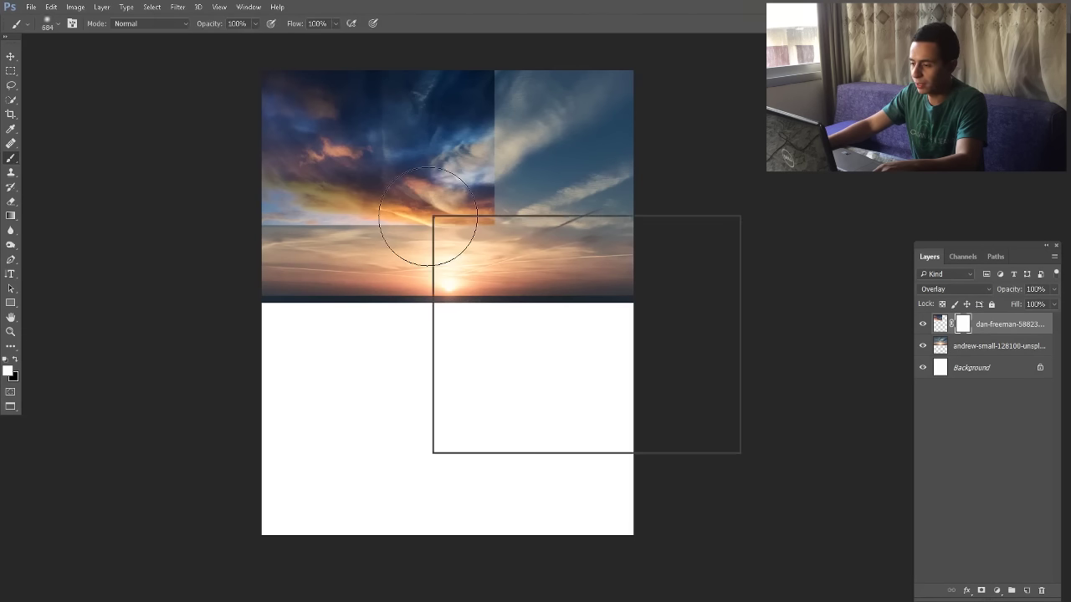
{"action": "scroll", "coordinate": [709, 342], "scroll_direction": "down", "scroll_amount": 2}
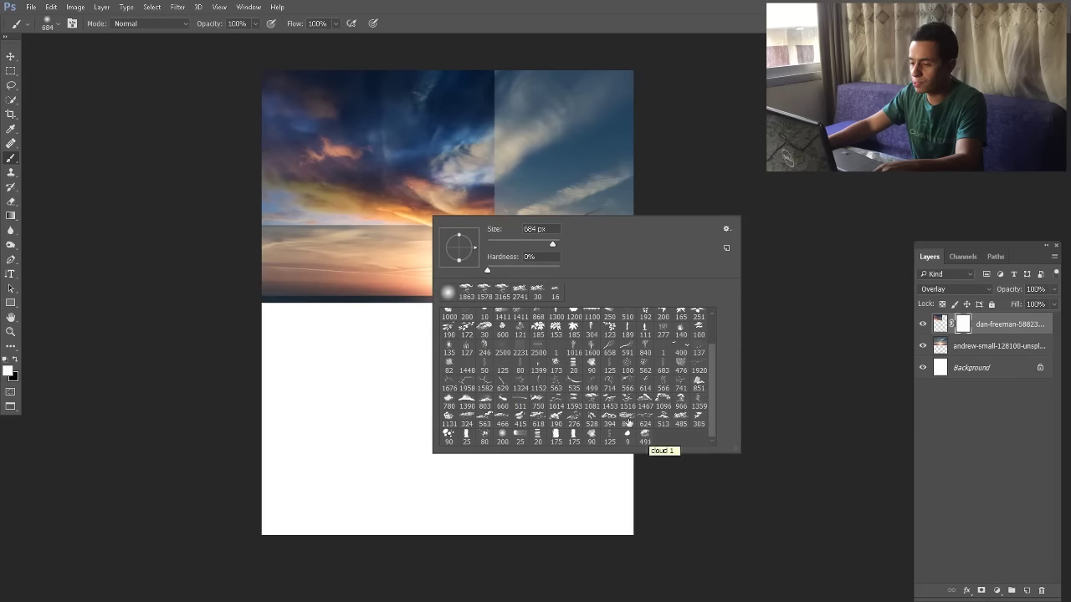
{"action": "left_click", "coordinate": [645, 436]}
{"action": "left_click_drag", "start_coordinate": [400, 196], "coordinate": [406, 213]}
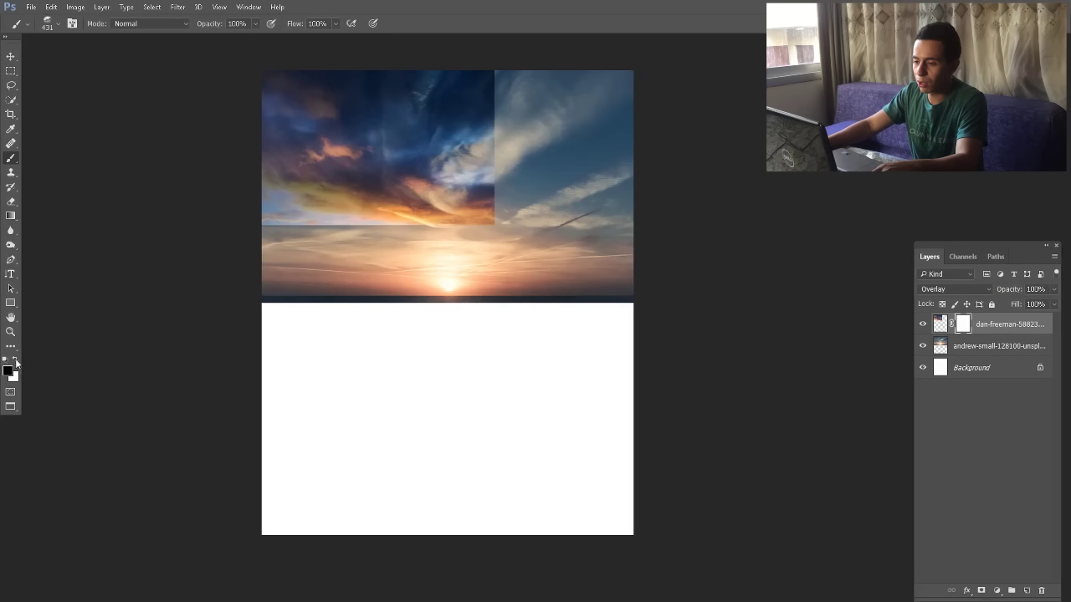
{"action": "left_click_drag", "start_coordinate": [438, 239], "coordinate": [253, 240]}
{"action": "key", "text": "ctrl+z"}
{"action": "mouse_move", "coordinate": [382, 207]}
{"action": "left_mouse_down"}
{"action": "mouse_move", "coordinate": [380, 234]}
{"action": "mouse_move", "coordinate": [279, 234]}
{"action": "left_mouse_up"}
{"action": "key", "text": "ctrl+z"}
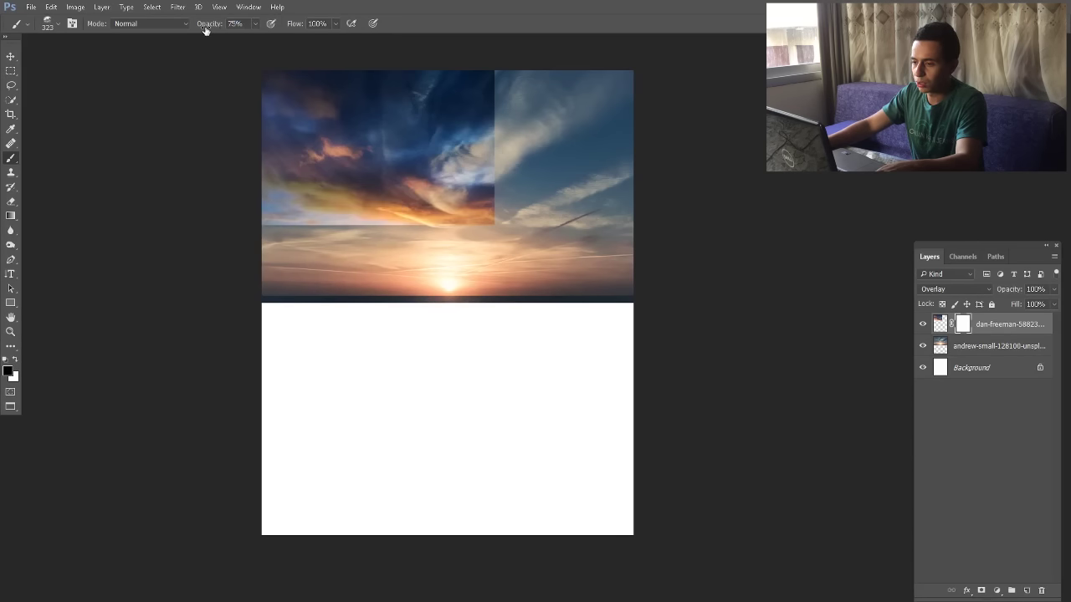
Paint black on the cloud layer's mask at 59% brush opacity to blend its hard upper, right and lower edges into the sunset
{"action": "mouse_move", "coordinate": [512, 98]}
{"action": "left_mouse_down"}
{"action": "mouse_move", "coordinate": [384, 52]}
{"action": "mouse_move", "coordinate": [399, 75]}
{"action": "mouse_move", "coordinate": [509, 101]}
{"action": "mouse_move", "coordinate": [254, 59]}
{"action": "mouse_move", "coordinate": [521, 110]}
{"action": "mouse_move", "coordinate": [465, 110]}
{"action": "left_mouse_up"}
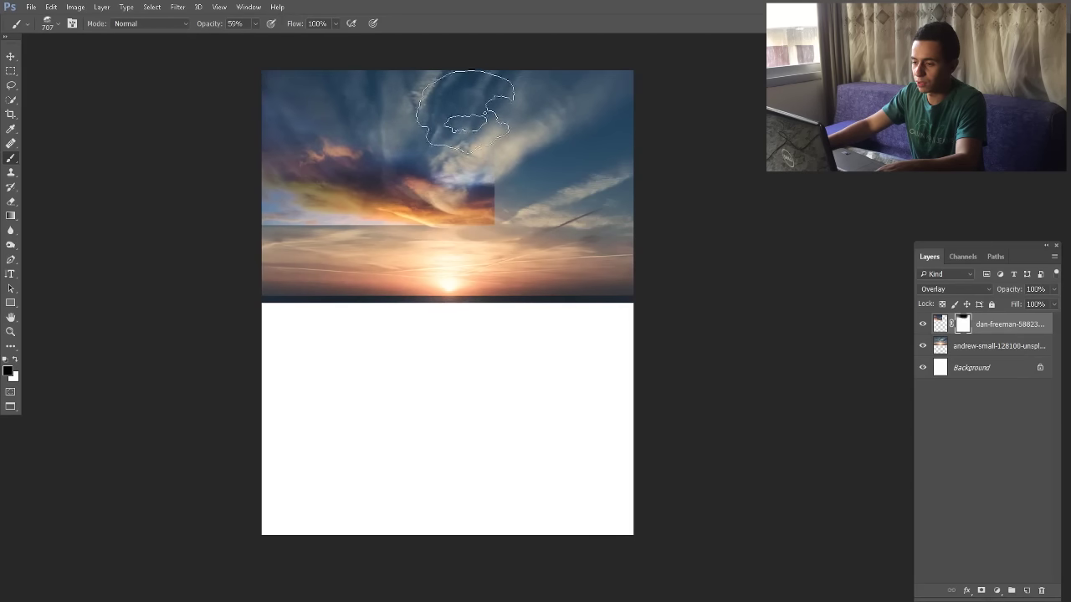
{"action": "mouse_move", "coordinate": [536, 155]}
{"action": "left_mouse_down"}
{"action": "mouse_move", "coordinate": [533, 201]}
{"action": "mouse_move", "coordinate": [531, 188]}
{"action": "mouse_move", "coordinate": [496, 181]}
{"action": "mouse_move", "coordinate": [469, 155]}
{"action": "left_mouse_up"}
{"action": "key", "text": "bracketleft"}
{"action": "left_click_drag", "start_coordinate": [383, 238], "coordinate": [217, 213]}
{"action": "key", "text": "ctrl+alt+z"}
{"action": "key", "text": "ctrl+alt+z"}
{"action": "left_click_drag", "start_coordinate": [379, 238], "coordinate": [362, 238]}
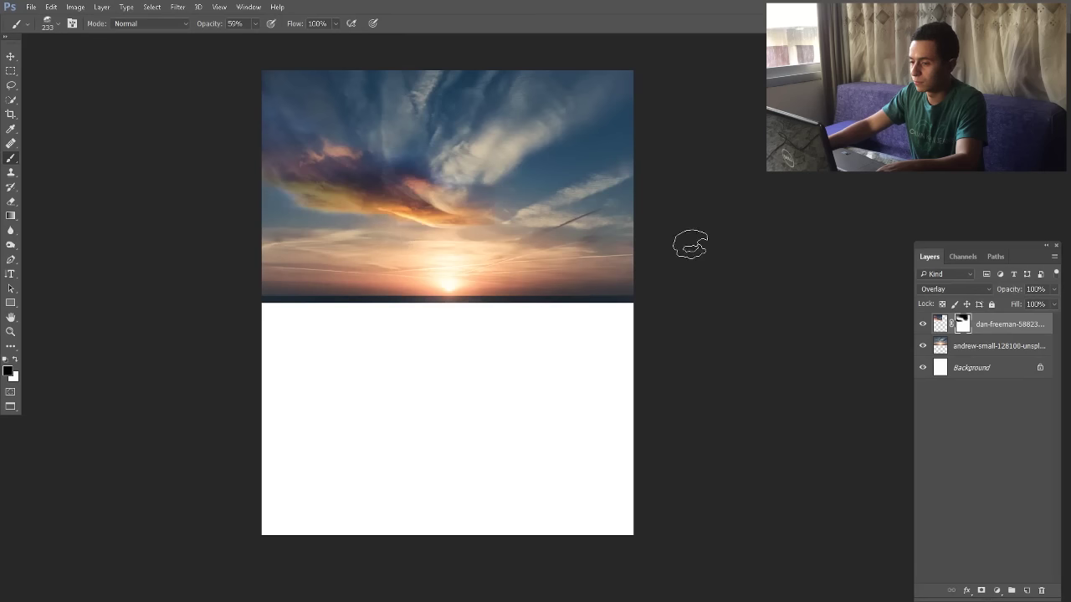
Enlarge the masked cloud layer to about 132% and position it over the sky to the upper left of the sun
{"action": "key", "text": "v"}
{"action": "left_click_drag", "start_coordinate": [445, 211], "coordinate": [426, 207]}
{"action": "key", "text": "t"}
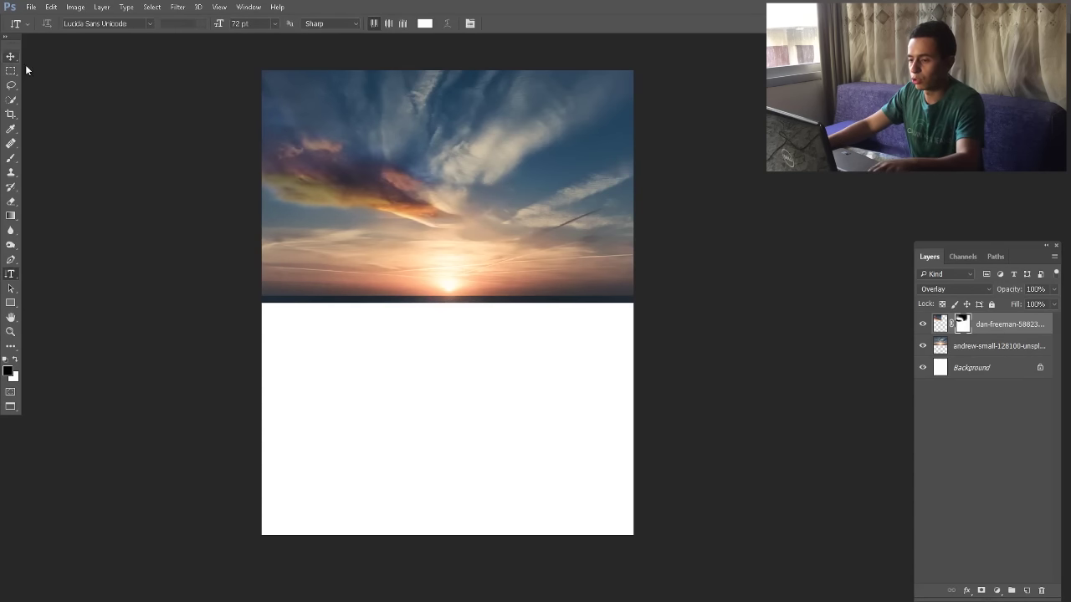
{"action": "key", "text": "ctrl+t"}
{"action": "left_click_drag", "start_coordinate": [481, 226], "coordinate": [511, 241]}
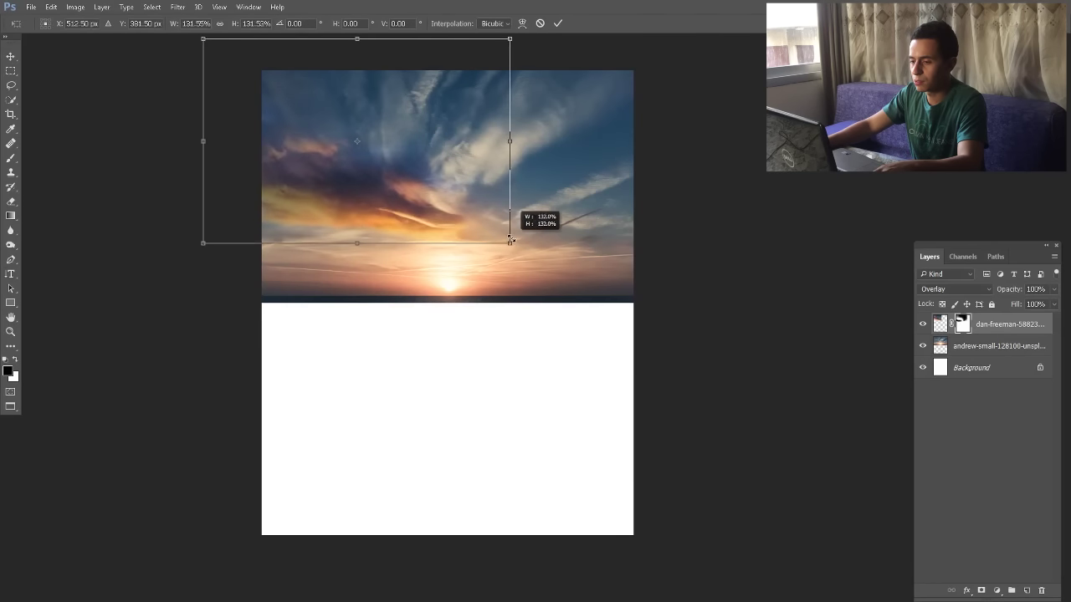
{"action": "left_click_drag", "start_coordinate": [576, 199], "coordinate": [586, 163]}
{"action": "left_click_drag", "start_coordinate": [447, 174], "coordinate": [466, 163]}
{"action": "key", "text": "Return"}
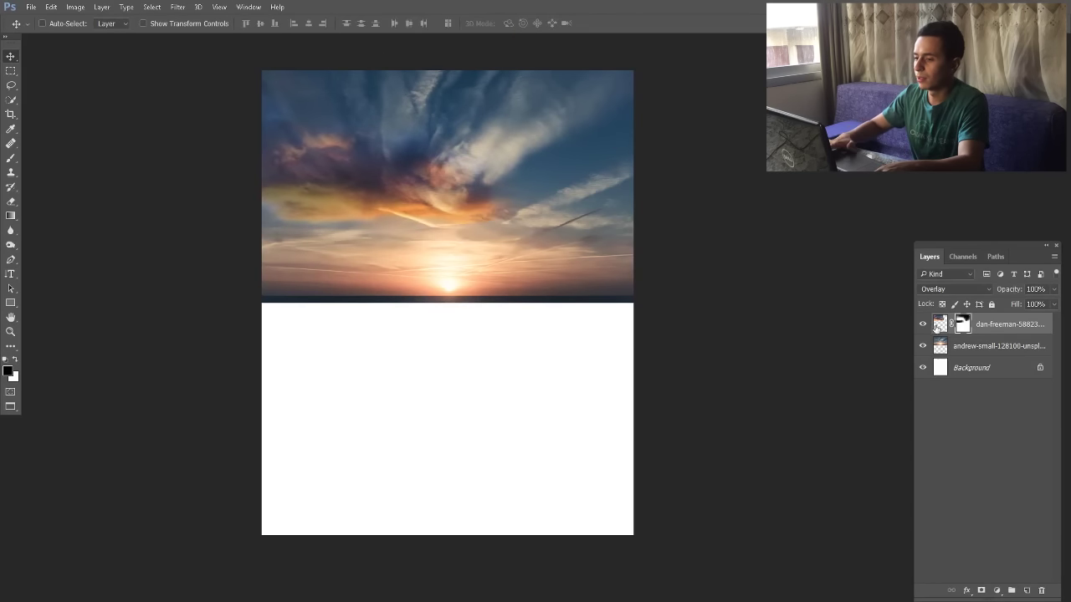
{"action": "left_click_drag", "start_coordinate": [618, 262], "coordinate": [603, 264]}
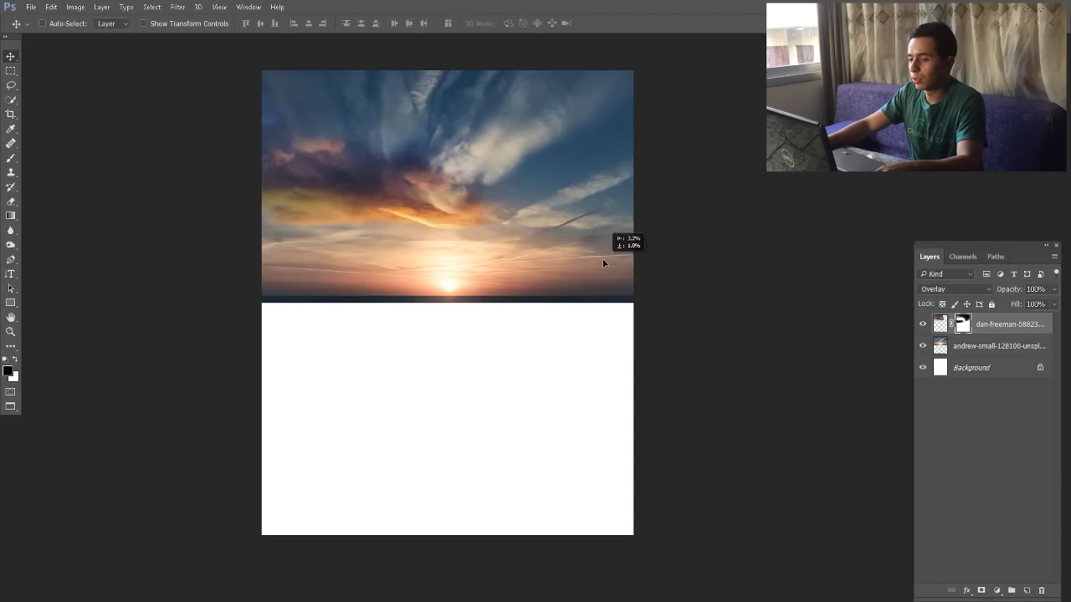
Switch to File Explorer and place the photo of sun rays through grey clouds from the Stocks folder into the document
{"action": "key", "text": "alt+Tab"}
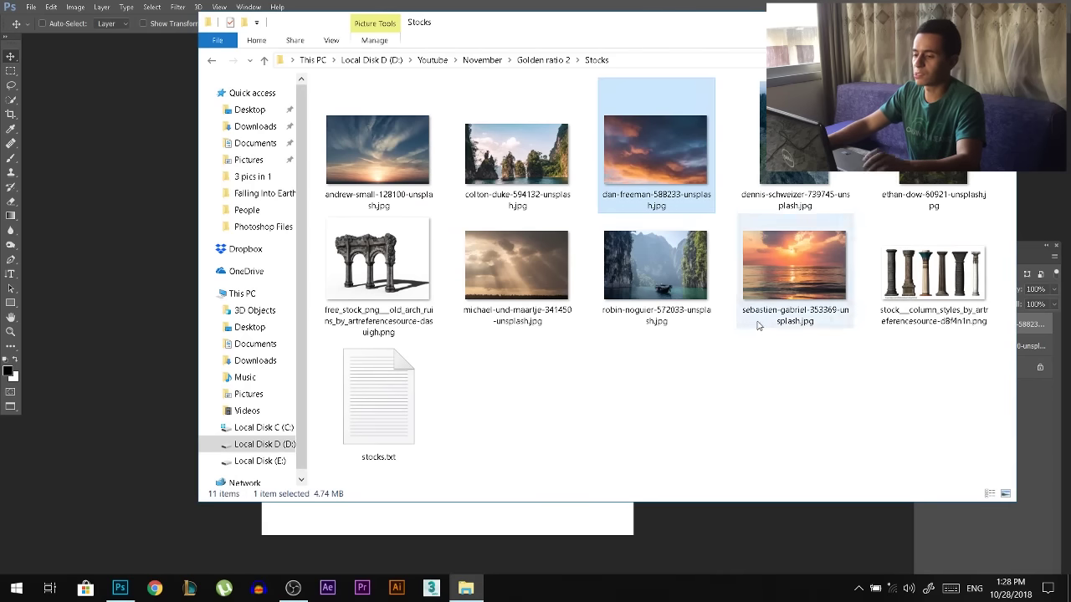
{"action": "left_click_drag", "start_coordinate": [502, 271], "coordinate": [381, 275]}
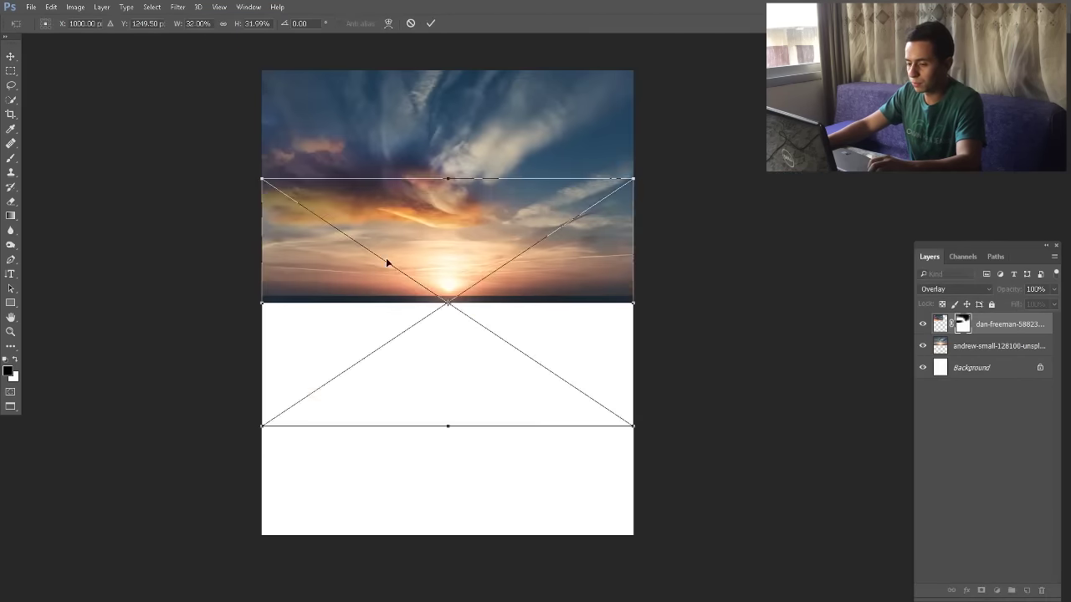
{"action": "key", "text": "Return"}
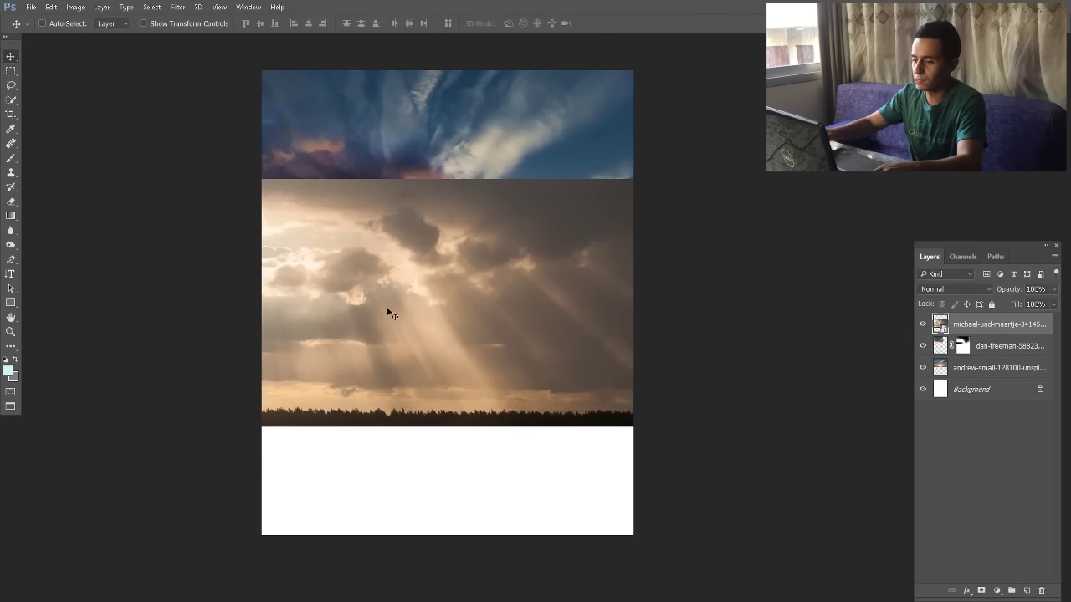
Flip the sun-ray photo horizontally and move it up over the sunset, extending past the left canvas edge
{"action": "key", "text": "ctrl+t"}
{"action": "right_click", "coordinate": [446, 282]}
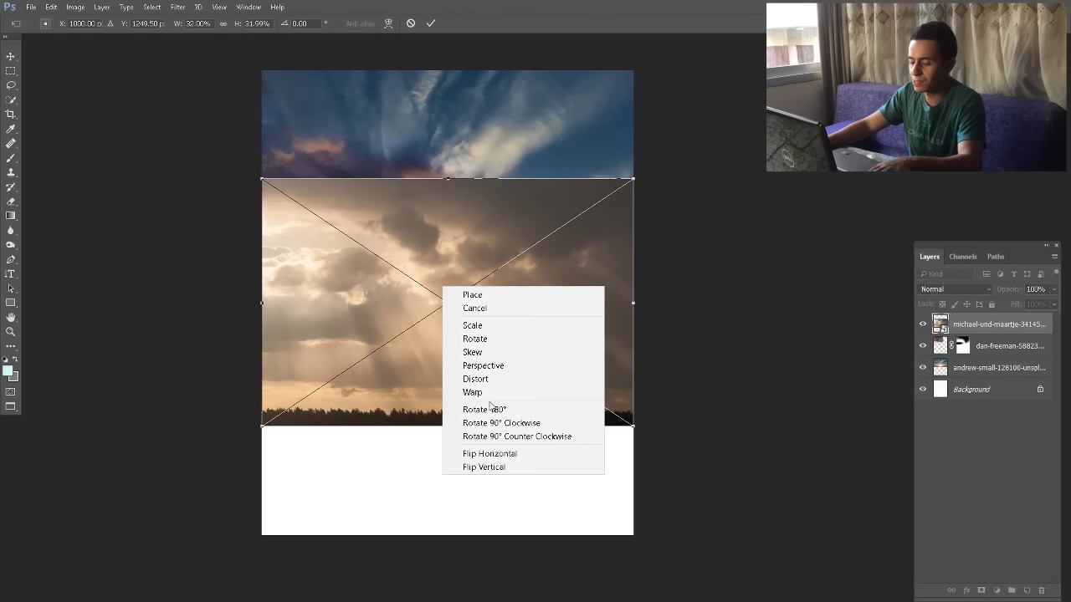
{"action": "left_click", "coordinate": [492, 452]}
{"action": "key", "text": "Return"}
{"action": "left_click_drag", "start_coordinate": [544, 210], "coordinate": [296, 334]}
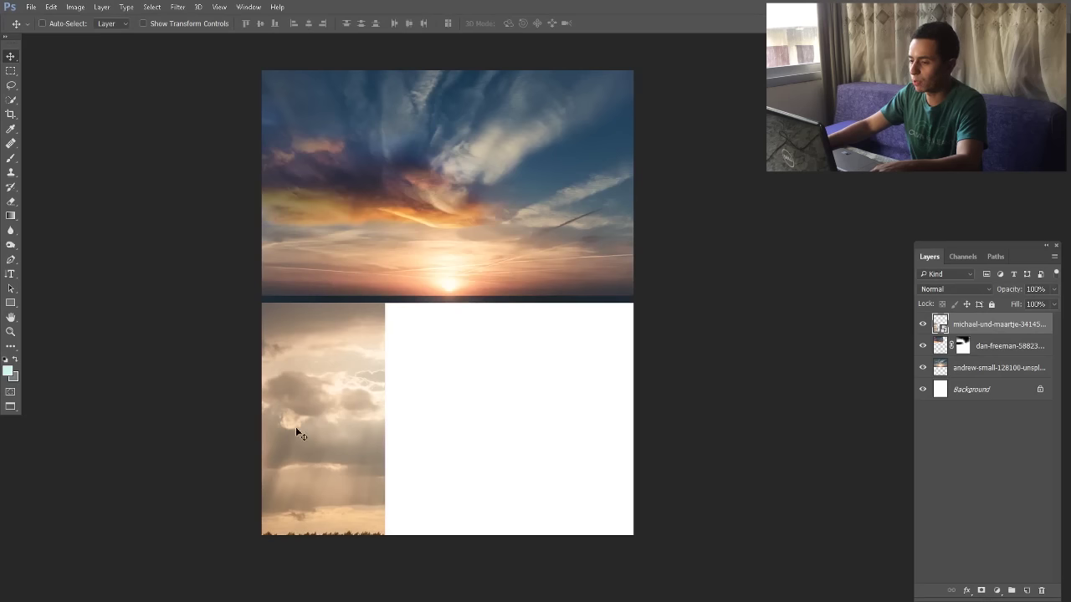
{"action": "left_click_drag", "start_coordinate": [297, 432], "coordinate": [575, 236]}
Set the sun-ray layer's blend mode to Overlay and rasterize the layer
{"action": "left_click", "coordinate": [954, 288]}
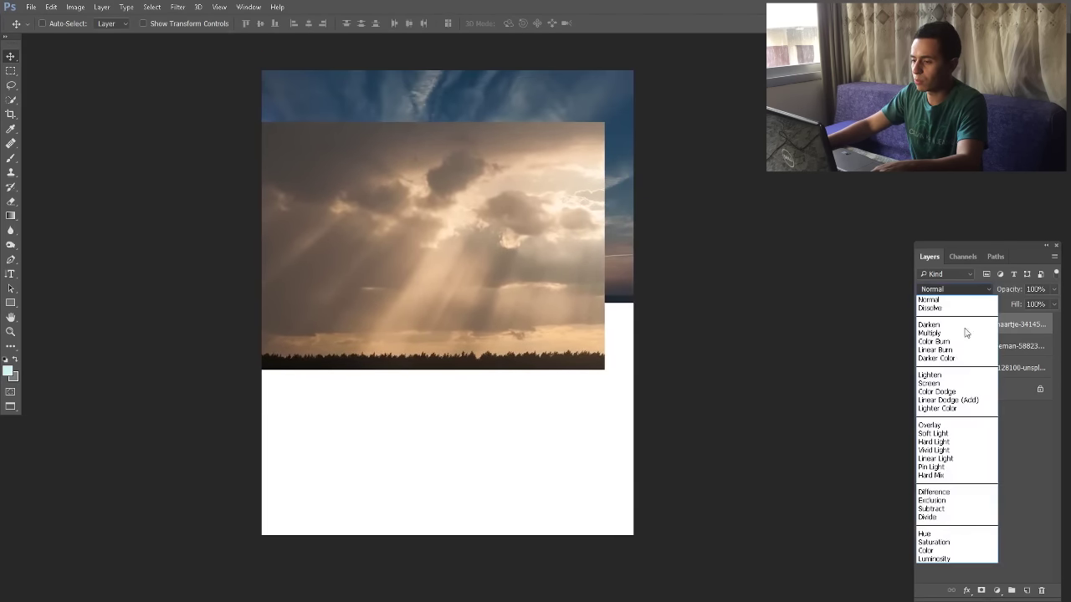
{"action": "left_click", "coordinate": [946, 426]}
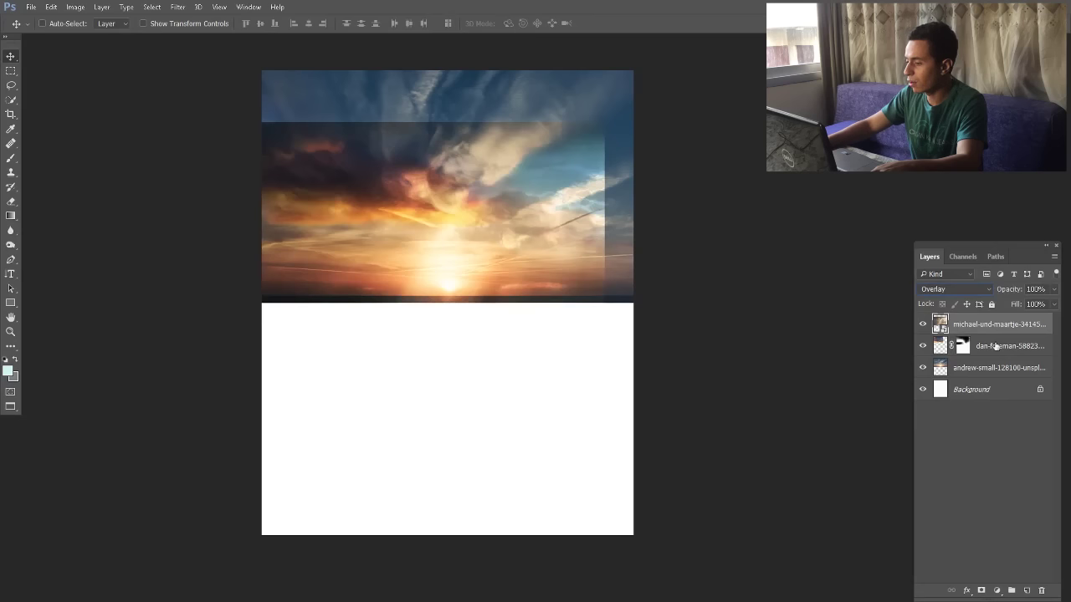
{"action": "right_click", "coordinate": [964, 335]}
{"action": "left_click", "coordinate": [737, 311]}
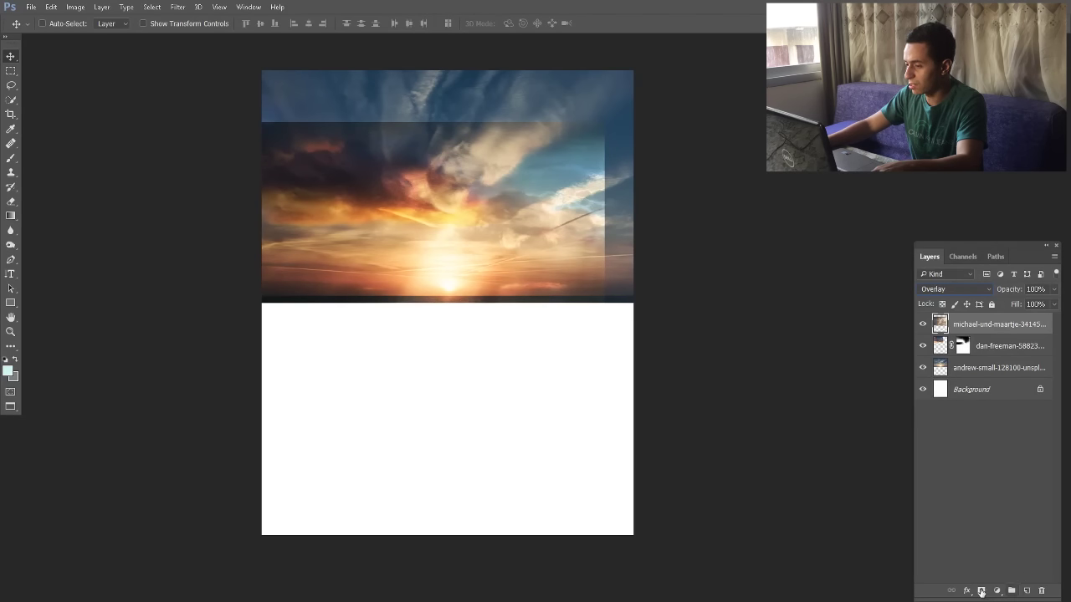
Add a layer mask to the sun-ray layer and paint black at 59% brush opacity to hide the photo's hard edges
{"action": "left_click", "coordinate": [981, 591]}
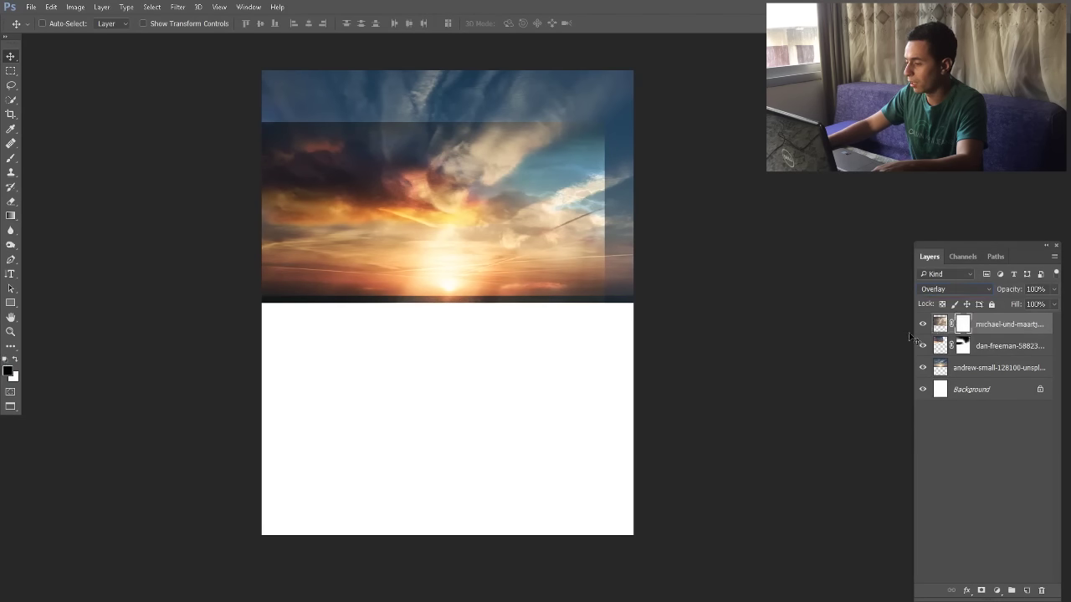
{"action": "left_click", "coordinate": [11, 158]}
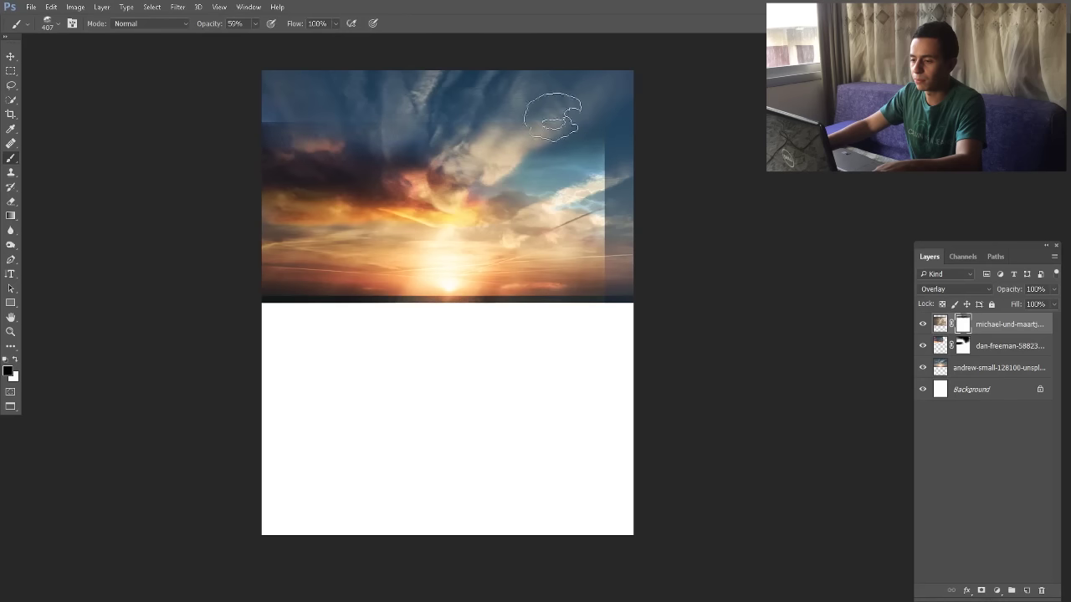
{"action": "mouse_move", "coordinate": [575, 176]}
{"action": "left_mouse_down"}
{"action": "mouse_move", "coordinate": [618, 291]}
{"action": "mouse_move", "coordinate": [577, 221]}
{"action": "left_mouse_up"}
{"action": "left_click_drag", "start_coordinate": [483, 320], "coordinate": [504, 328]}
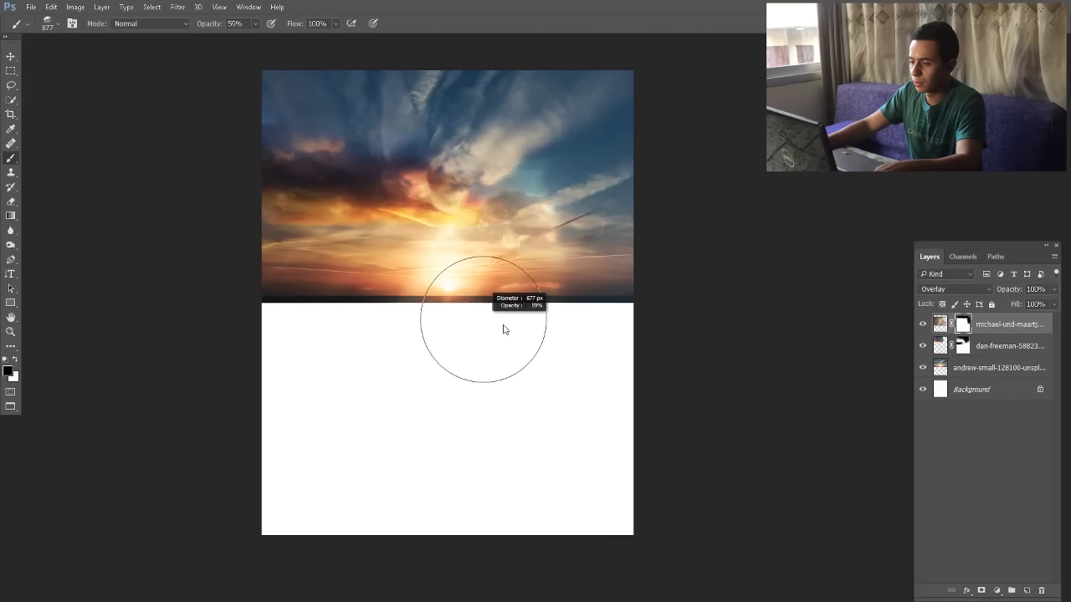
{"action": "left_click_drag", "start_coordinate": [352, 323], "coordinate": [282, 335]}
Shrink the masked sun-ray layer and position it over the sun, reaching down to the horizon
{"action": "key", "text": "v"}
{"action": "mouse_move", "coordinate": [514, 282]}
{"action": "left_mouse_down"}
{"action": "mouse_move", "coordinate": [518, 235]}
{"action": "mouse_move", "coordinate": [515, 246]}
{"action": "left_mouse_up"}
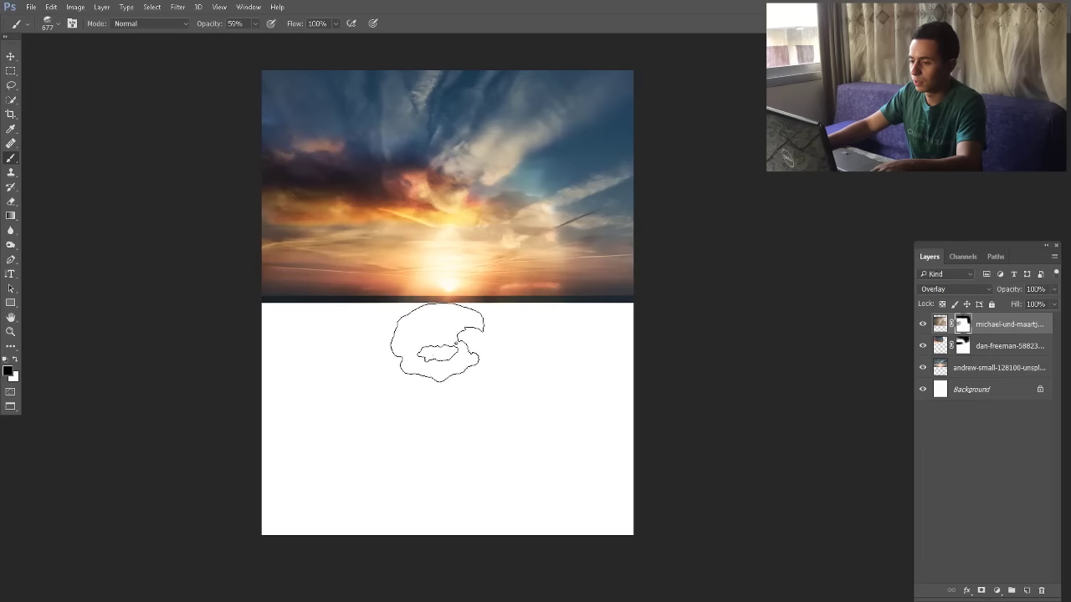
{"action": "key", "text": "v"}
{"action": "left_click_drag", "start_coordinate": [515, 282], "coordinate": [515, 246]}
{"action": "key", "text": "ctrl+t"}
{"action": "left_click_drag", "start_coordinate": [604, 86], "coordinate": [555, 120]}
{"action": "left_click_drag", "start_coordinate": [493, 180], "coordinate": [493, 187]}
{"action": "key", "text": "Return"}
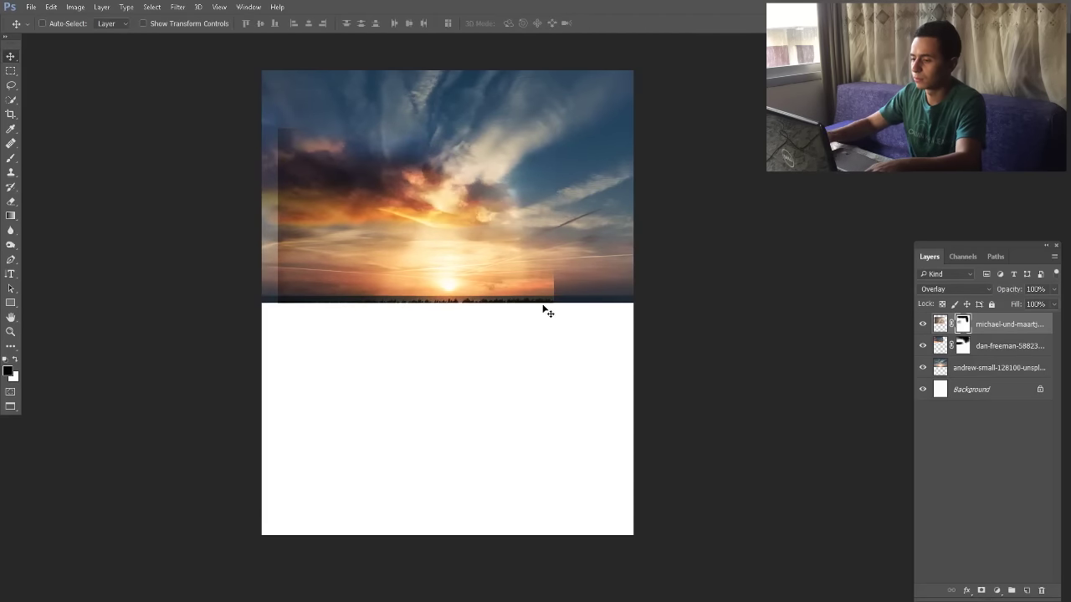
Paint the sun-ray layer's mask with a 623 px black brush to hide the hard edges at the sides and horizon
{"action": "key", "text": "b"}
{"action": "key", "text": "bracketleft"}
{"action": "mouse_move", "coordinate": [276, 278]}
{"action": "left_mouse_down"}
{"action": "mouse_move", "coordinate": [468, 340]}
{"action": "mouse_move", "coordinate": [544, 343]}
{"action": "mouse_move", "coordinate": [485, 314]}
{"action": "mouse_move", "coordinate": [222, 312]}
{"action": "mouse_move", "coordinate": [276, 282]}
{"action": "left_mouse_up"}
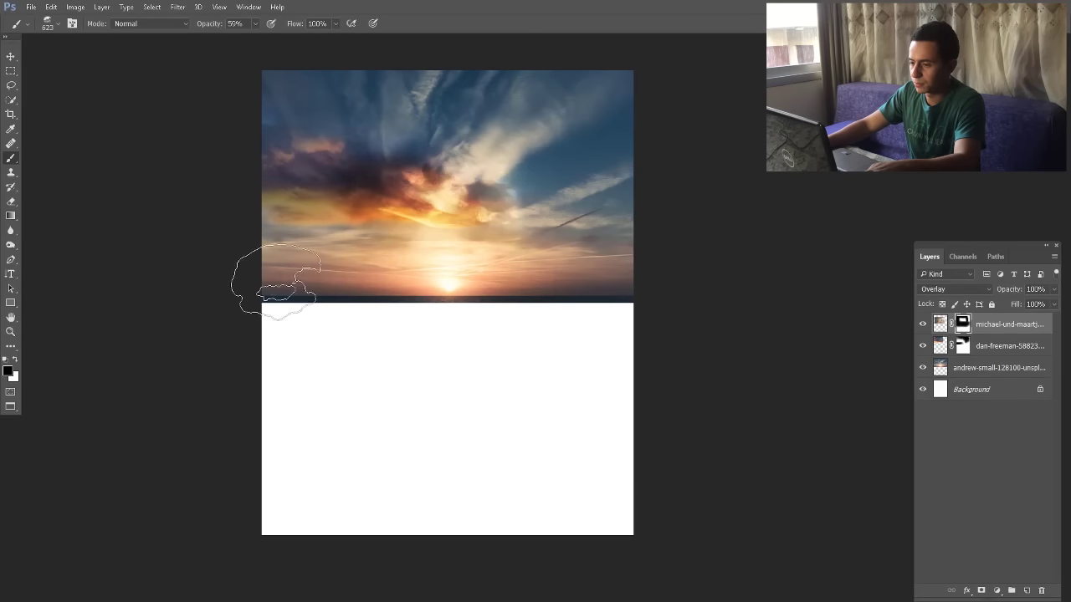
Place the sun-ray layer below the masked cloud layer, shift the clouds upward and the sun rays down over the sun
{"action": "left_click_drag", "start_coordinate": [993, 330], "coordinate": [995, 353]}
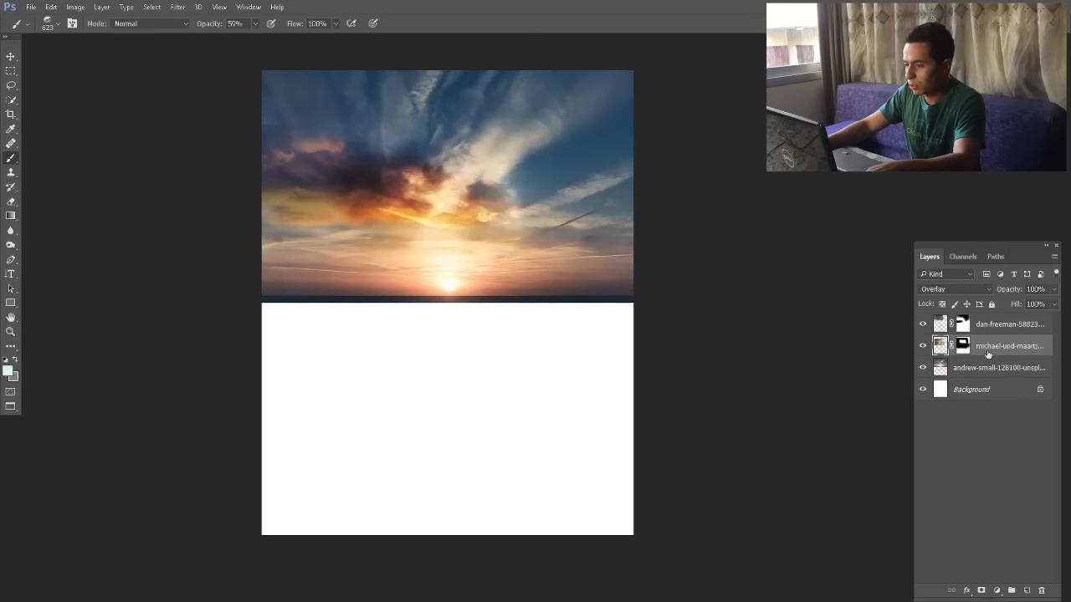
{"action": "key", "text": "v"}
{"action": "left_click_drag", "start_coordinate": [389, 194], "coordinate": [401, 171]}
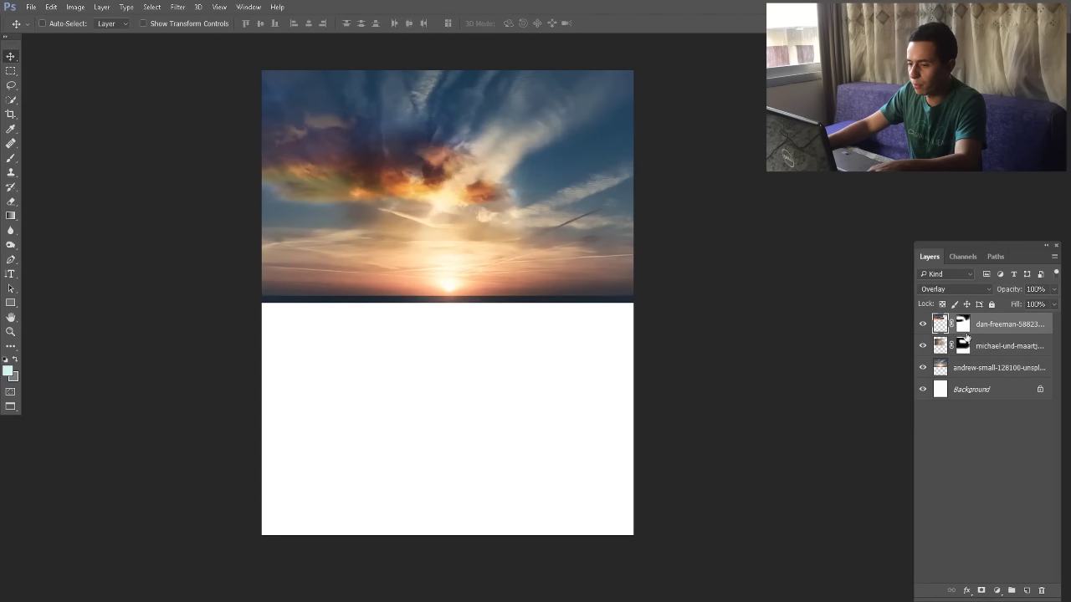
{"action": "left_click", "coordinate": [977, 345]}
{"action": "left_click_drag", "start_coordinate": [473, 215], "coordinate": [437, 239]}
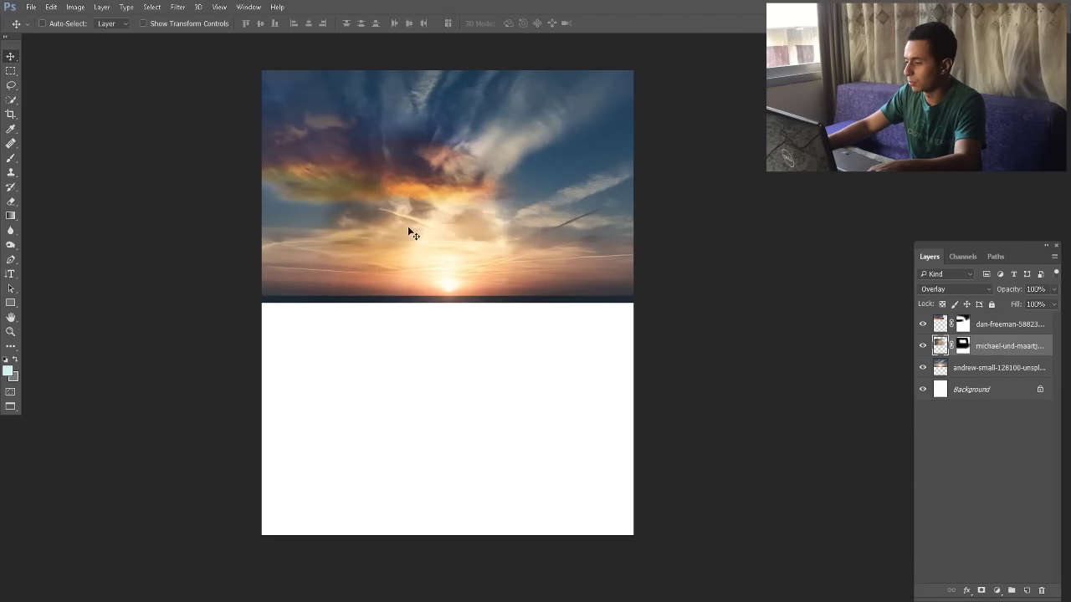
Apply Curves to the sun-ray layer's mask, moving the black point to input 16 and output 0
{"action": "left_click", "coordinate": [962, 346]}
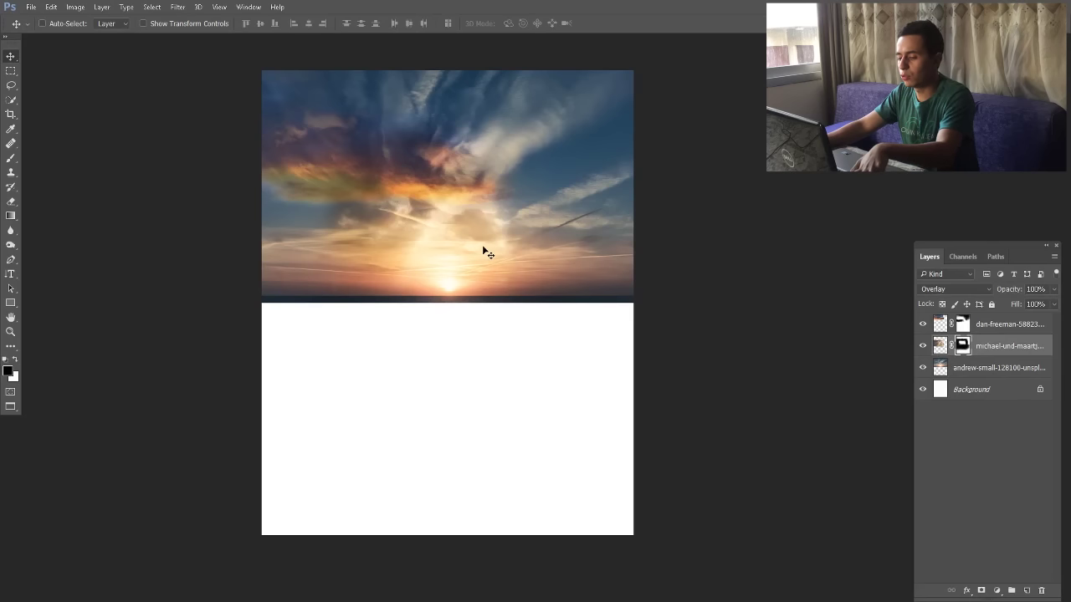
{"action": "key", "text": "ctrl+m"}
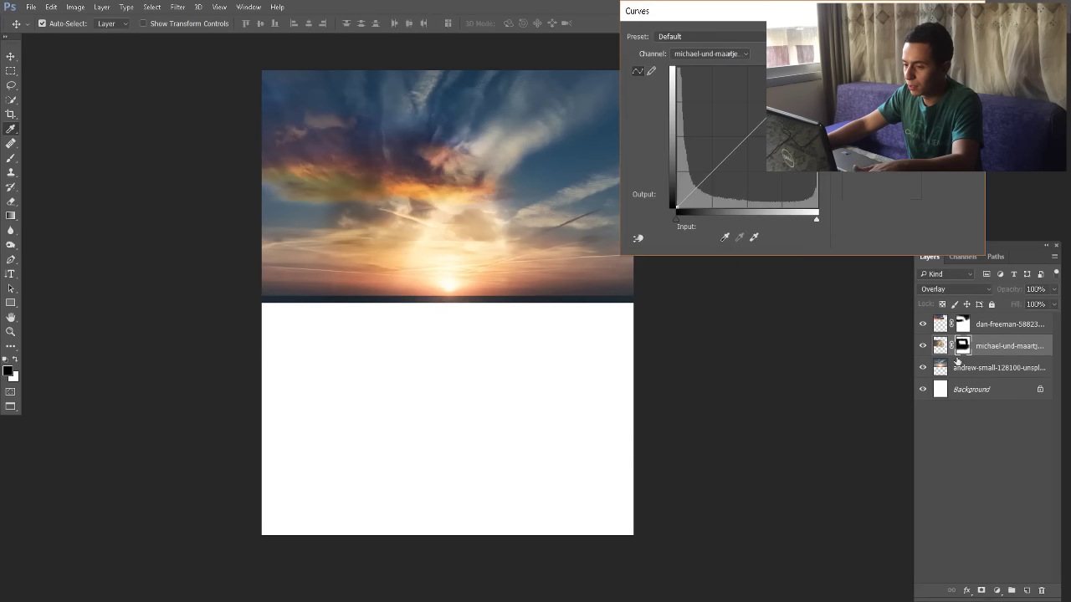
{"action": "mouse_move", "coordinate": [690, 221]}
{"action": "left_mouse_down"}
{"action": "mouse_move", "coordinate": [814, 220]}
{"action": "mouse_move", "coordinate": [670, 221]}
{"action": "left_mouse_up"}
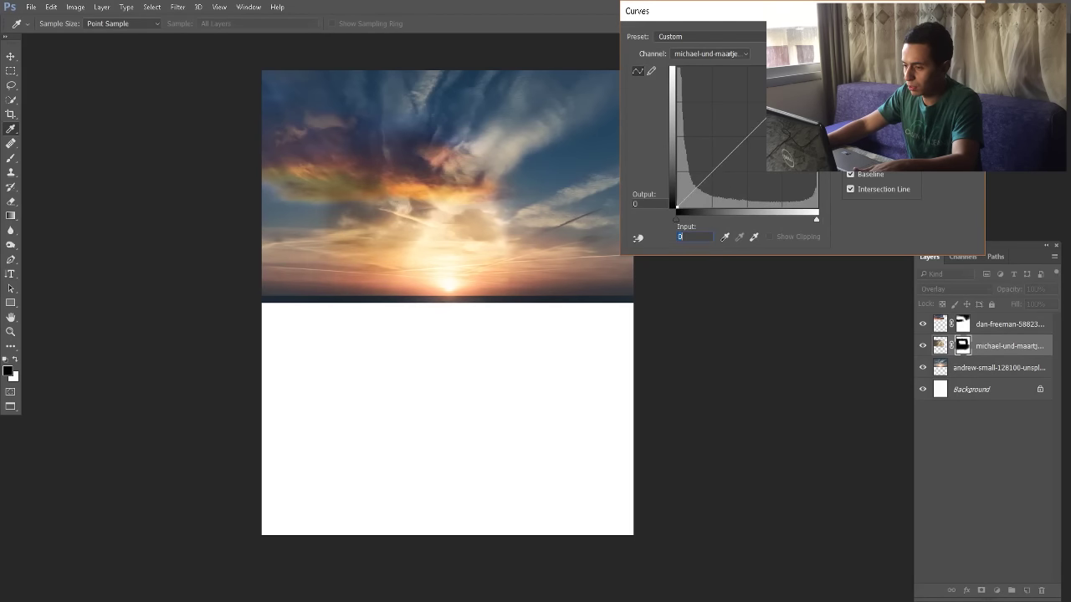
{"action": "left_click_drag", "start_coordinate": [671, 195], "coordinate": [672, 204]}
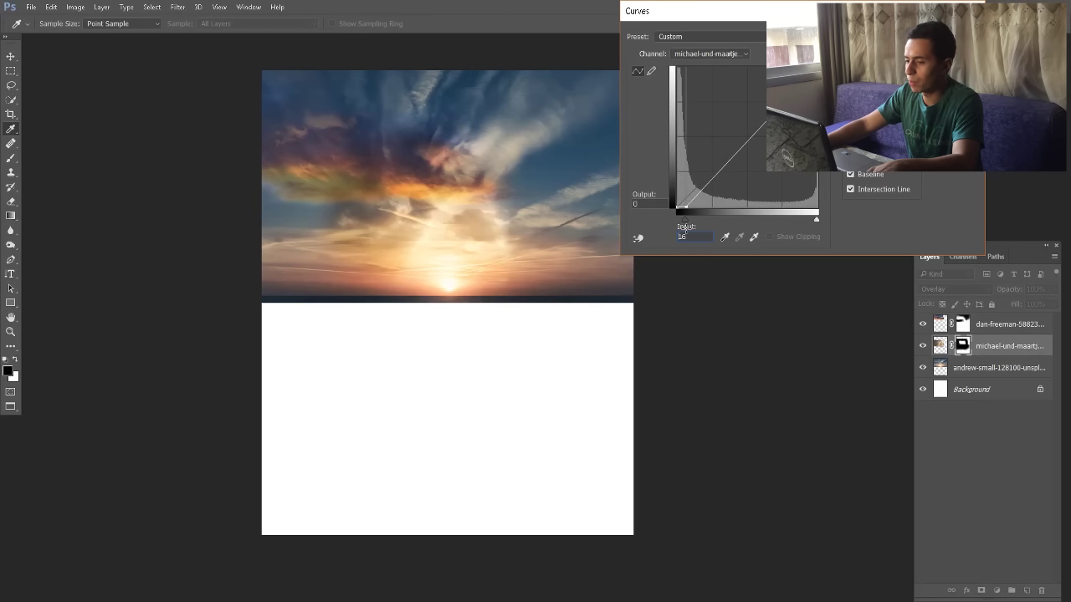
{"action": "key", "text": "Return"}
{"action": "key", "text": "v"}
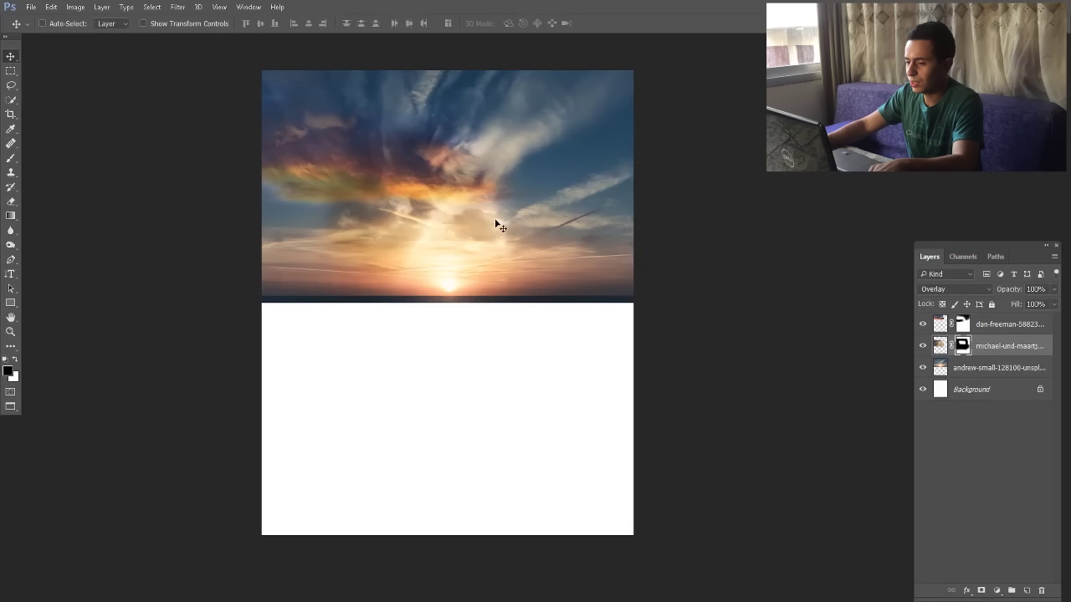
Lower the masked cloud layer's opacity to about 31% and the sun-ray layer's opacity to 94%
{"action": "left_click_drag", "start_coordinate": [429, 192], "coordinate": [560, 173]}
{"action": "left_click", "coordinate": [558, 171], "text": "ctrl"}
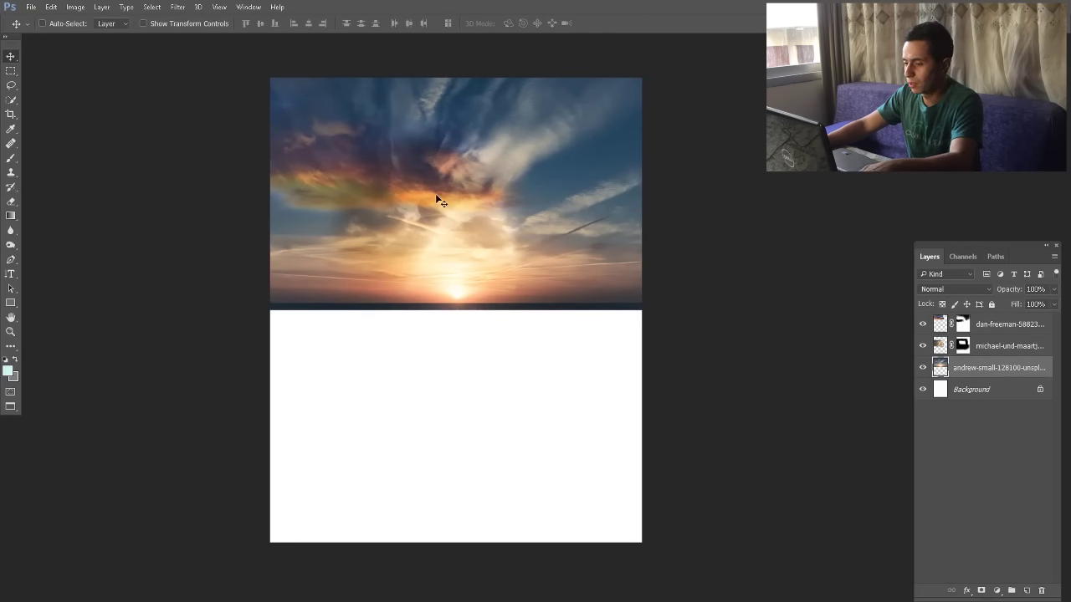
{"action": "left_click", "coordinate": [933, 317]}
{"action": "key", "text": "d"}
{"action": "key", "text": "b"}
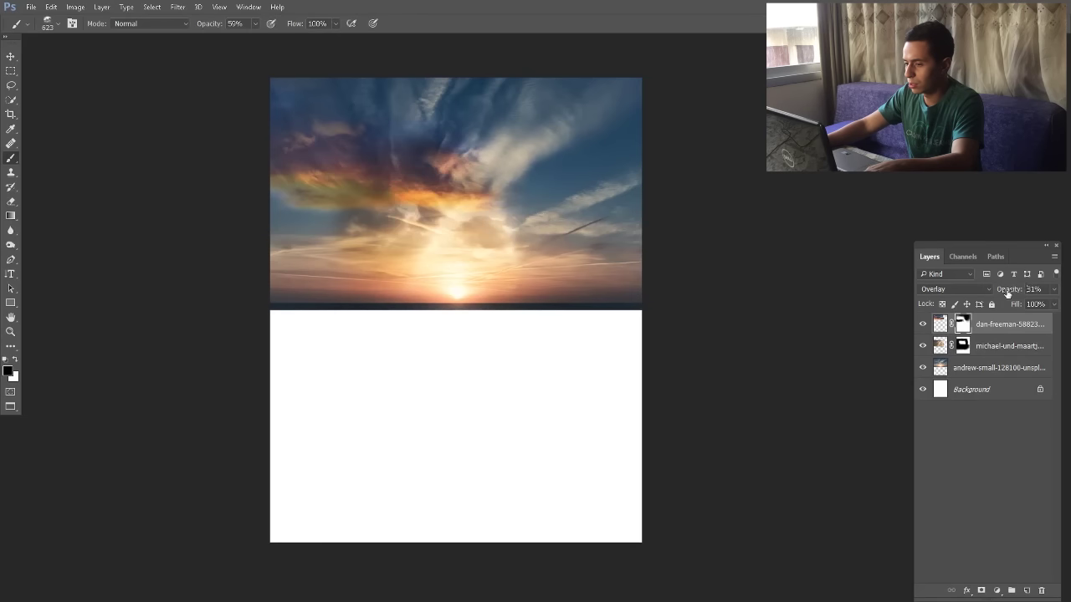
{"action": "left_click_drag", "start_coordinate": [1009, 292], "coordinate": [1007, 292]}
{"action": "left_click", "coordinate": [985, 347]}
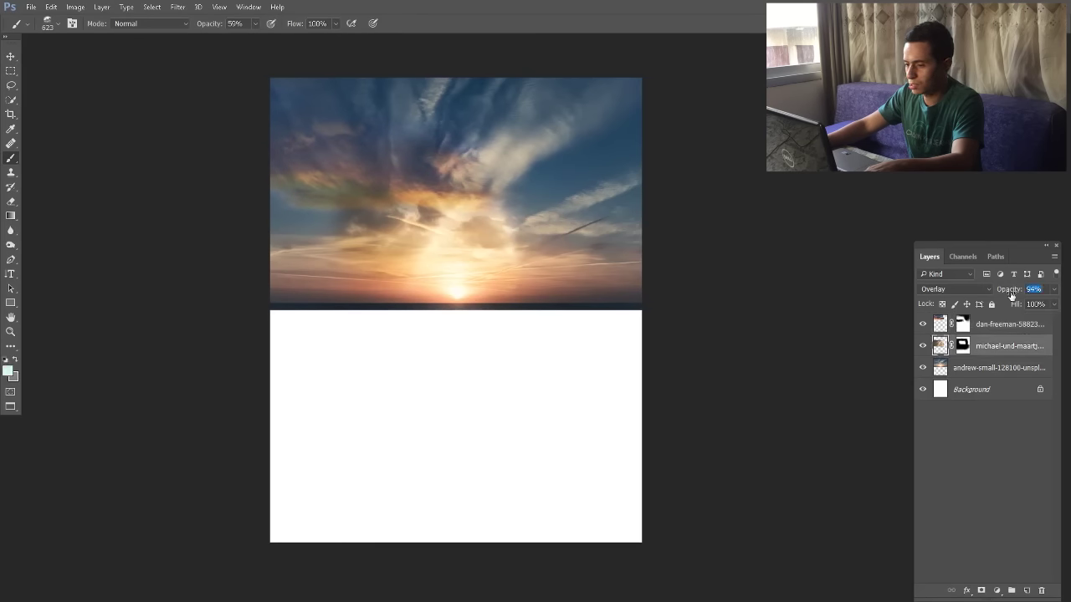
Try the Screen and Normal blend modes on the sun-ray layer, and return it to Overlay
{"action": "left_click", "coordinate": [969, 290]}
{"action": "left_click", "coordinate": [943, 381]}
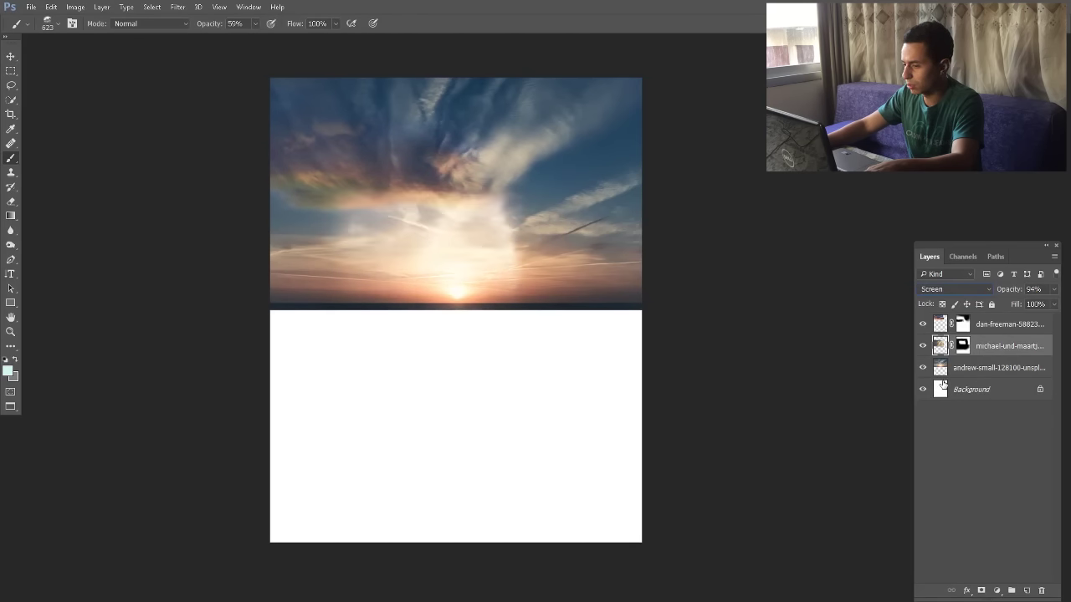
{"action": "left_click", "coordinate": [944, 289]}
{"action": "left_click", "coordinate": [940, 300]}
{"action": "left_click", "coordinate": [943, 289]}
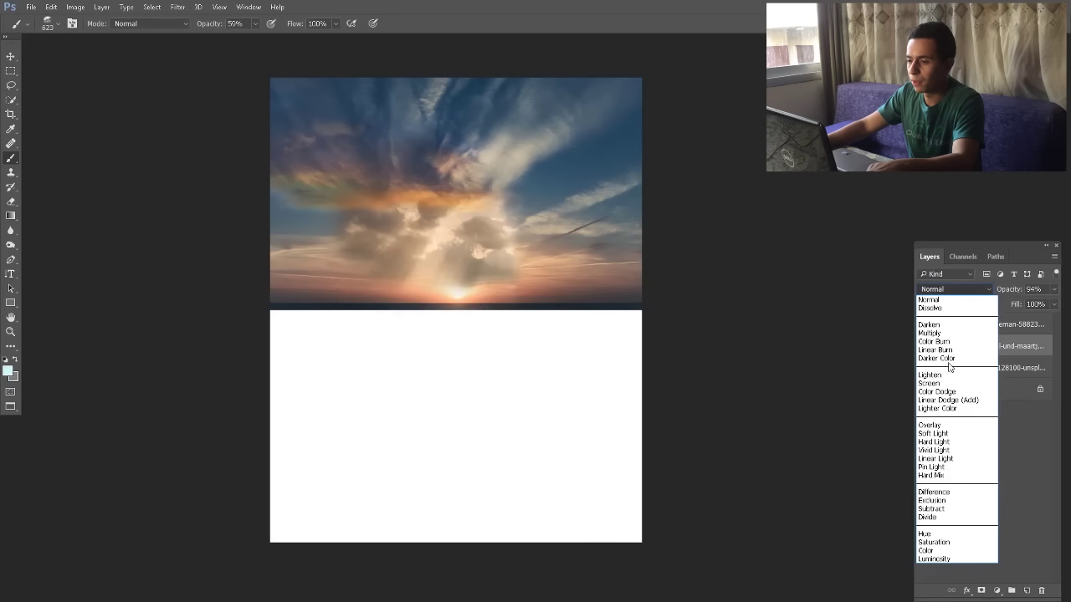
{"action": "left_click", "coordinate": [941, 426]}
Switch to File Explorer and place the photo of an orange sunset over the sea into the document
{"action": "key", "text": "v"}
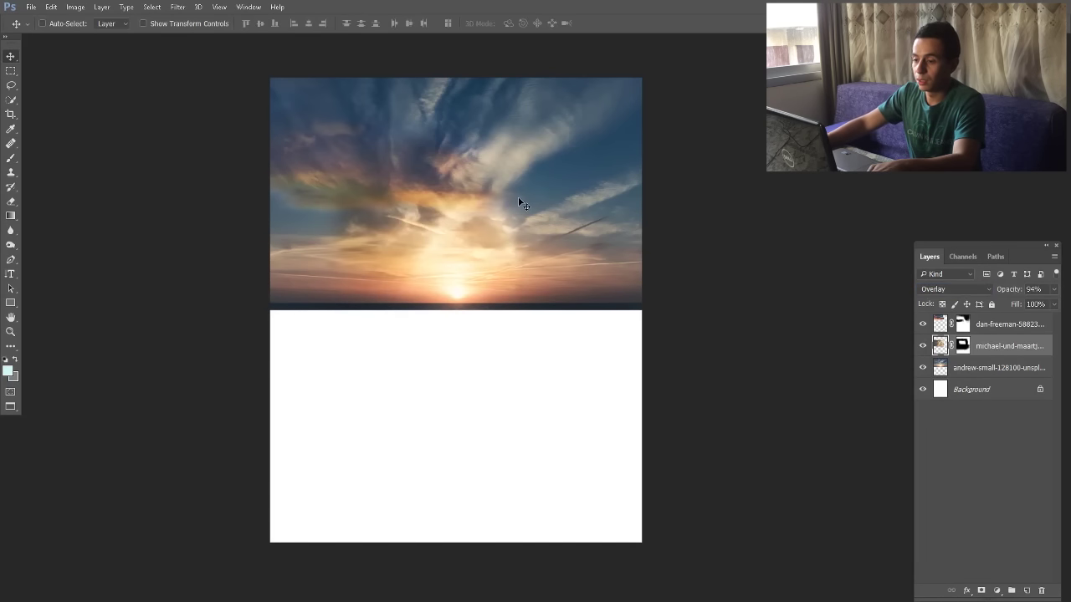
{"action": "scroll", "coordinate": [516, 200], "scroll_direction": "down", "scroll_amount": 2}
{"action": "scroll", "coordinate": [513, 220], "scroll_direction": "up", "scroll_amount": 1}
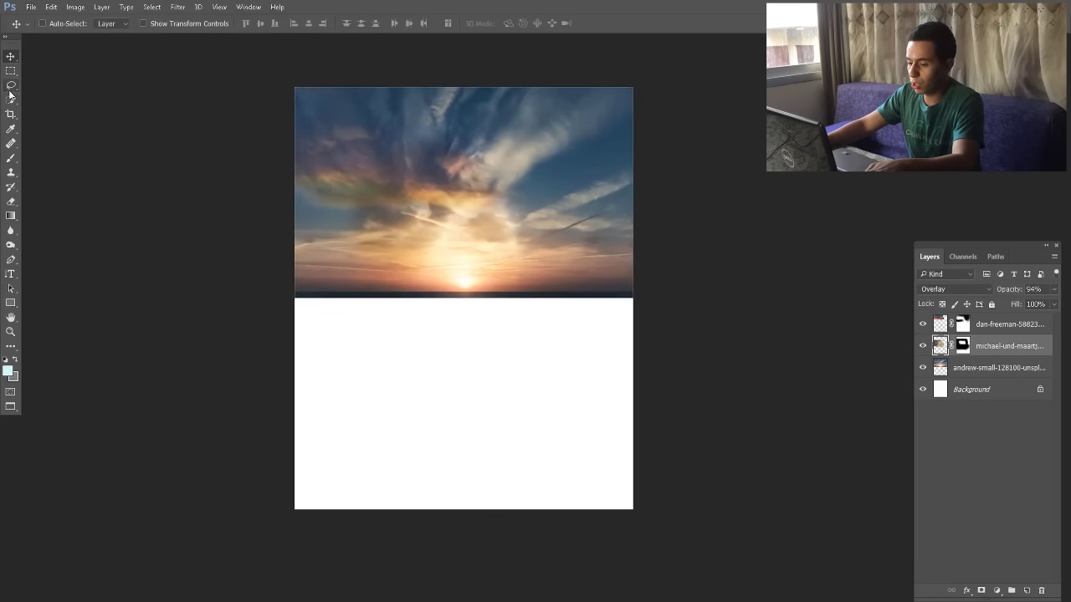
{"action": "key", "text": "alt+Tab"}
{"action": "left_click_drag", "start_coordinate": [791, 272], "coordinate": [494, 274]}
{"action": "key", "text": "Return"}
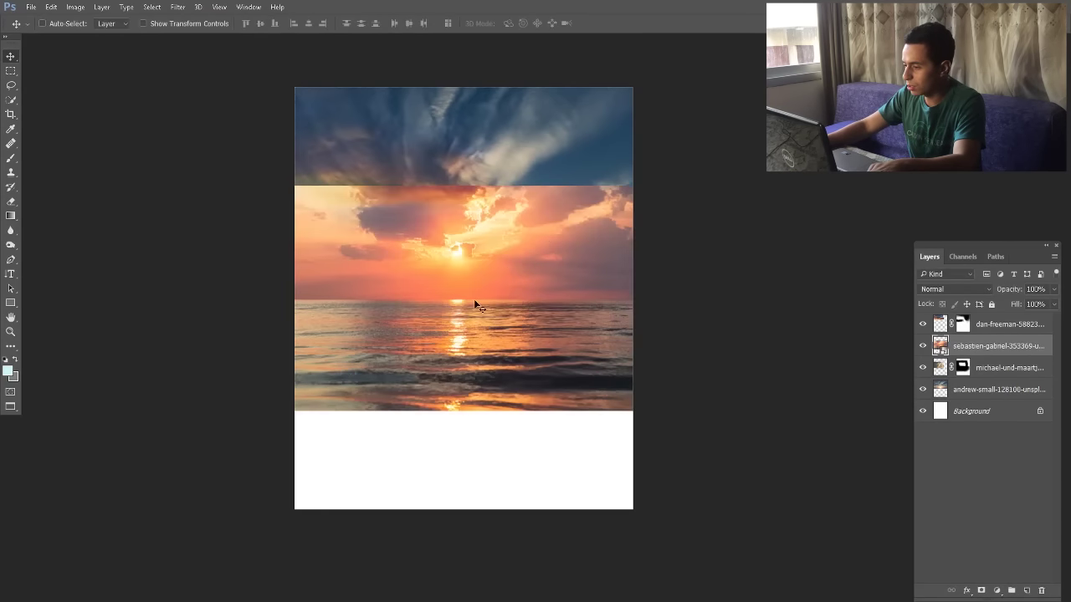
Bring the sea sunset layer to the top of the stack, set its blend mode to Screen, and move it up over the sky
{"action": "scroll", "coordinate": [464, 279], "scroll_direction": "up", "scroll_amount": 3}
{"action": "scroll", "coordinate": [464, 278], "scroll_direction": "down", "scroll_amount": 2}
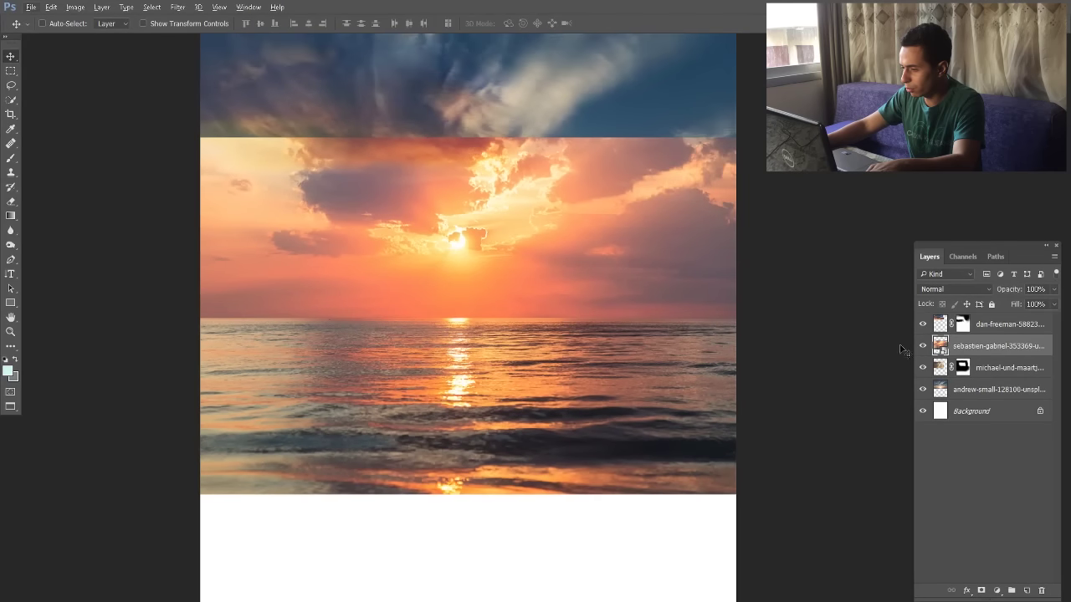
{"action": "left_click_drag", "start_coordinate": [970, 343], "coordinate": [964, 322]}
{"action": "left_click", "coordinate": [954, 289]}
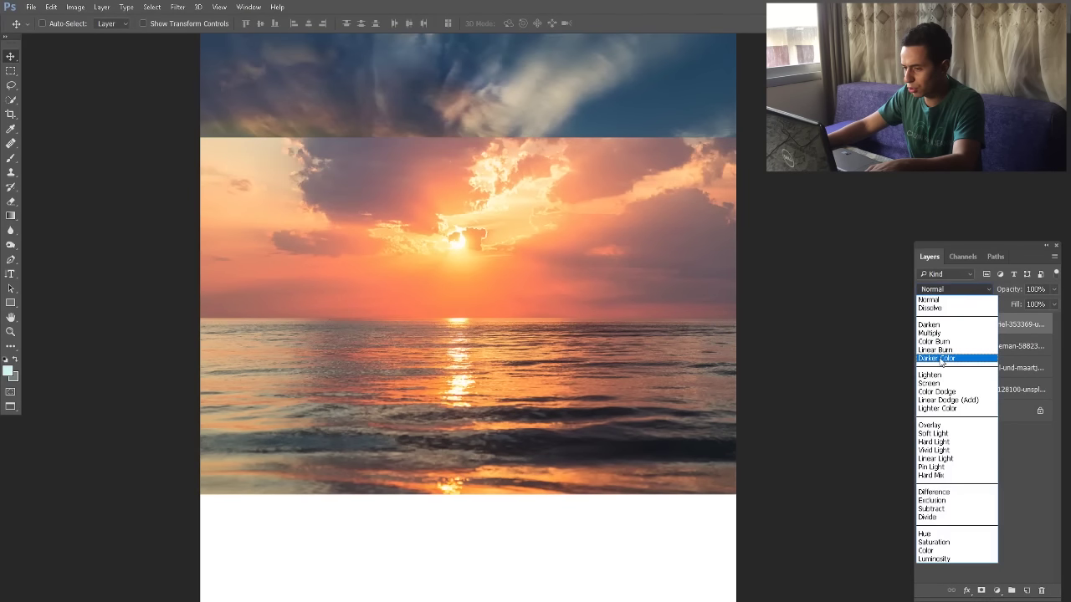
{"action": "left_click", "coordinate": [928, 383]}
{"action": "left_click_drag", "start_coordinate": [492, 253], "coordinate": [540, 100]}
Add a layer mask to the sea sunset layer and rasterize the layer
{"action": "key", "text": "ctrl+minus"}
{"action": "left_click", "coordinate": [981, 590]}
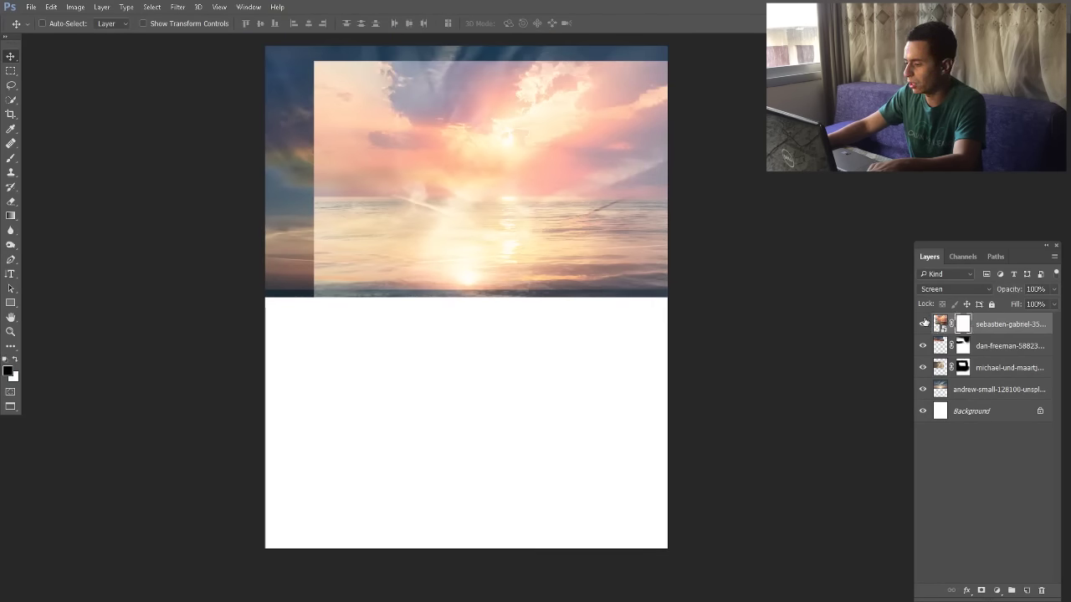
{"action": "right_click", "coordinate": [935, 323]}
{"action": "right_click", "coordinate": [985, 322]}
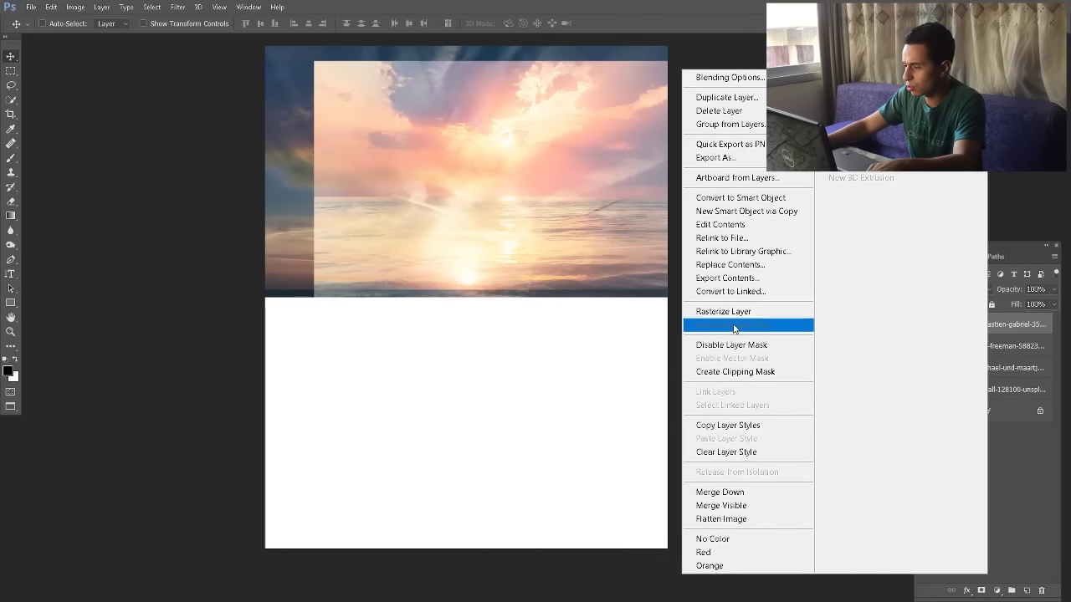
{"action": "left_click", "coordinate": [964, 311]}
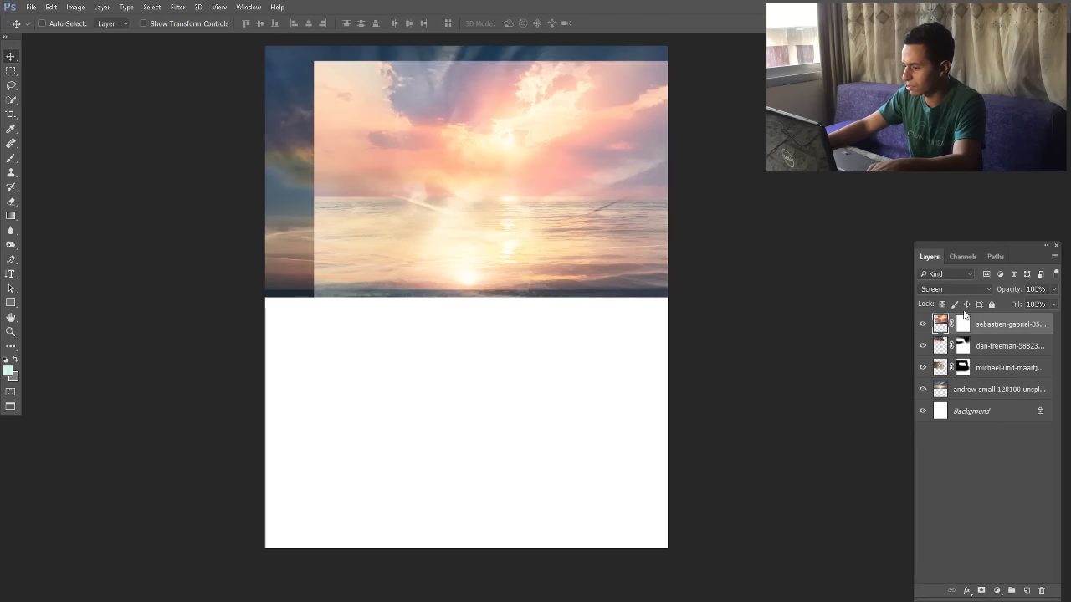
Paint black on the sea sunset mask across its upper sky, and restore the area around its sun with white
{"action": "left_click", "coordinate": [11, 158]}
{"action": "mouse_move", "coordinate": [535, 79]}
{"action": "left_mouse_down"}
{"action": "mouse_move", "coordinate": [293, 70]}
{"action": "mouse_move", "coordinate": [351, 59]}
{"action": "mouse_move", "coordinate": [333, 57]}
{"action": "mouse_move", "coordinate": [640, 46]}
{"action": "mouse_move", "coordinate": [404, 93]}
{"action": "mouse_move", "coordinate": [616, 53]}
{"action": "left_mouse_up"}
{"action": "scroll", "coordinate": [520, 88], "scroll_direction": "up", "scroll_amount": 1}
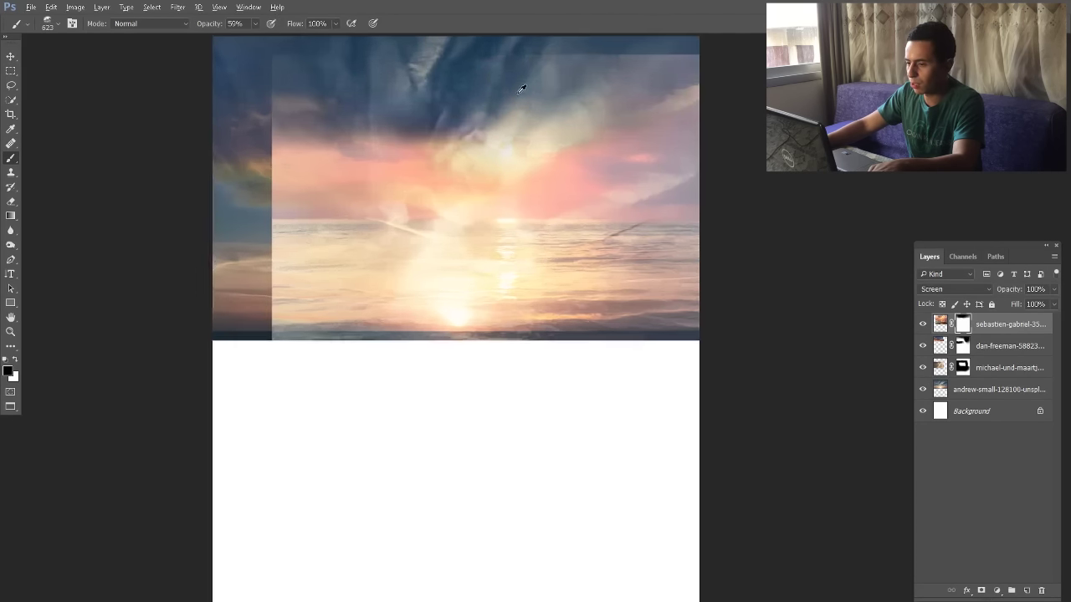
{"action": "scroll", "coordinate": [521, 89], "scroll_direction": "up", "scroll_amount": 2}
{"action": "key", "text": "x"}
{"action": "left_click", "coordinate": [490, 163]}
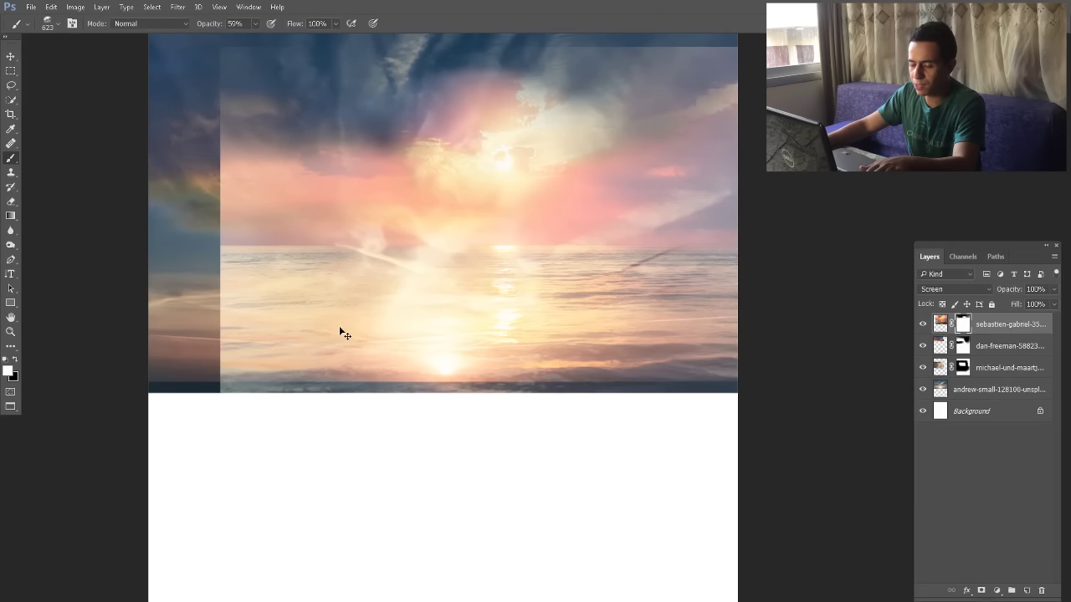
Fill the sea sunset mask with black and paint white to reveal only the glowing sun and nearby clouds
{"action": "key", "text": "ctrl+BackSpace"}
{"action": "key", "text": "ctrl+z"}
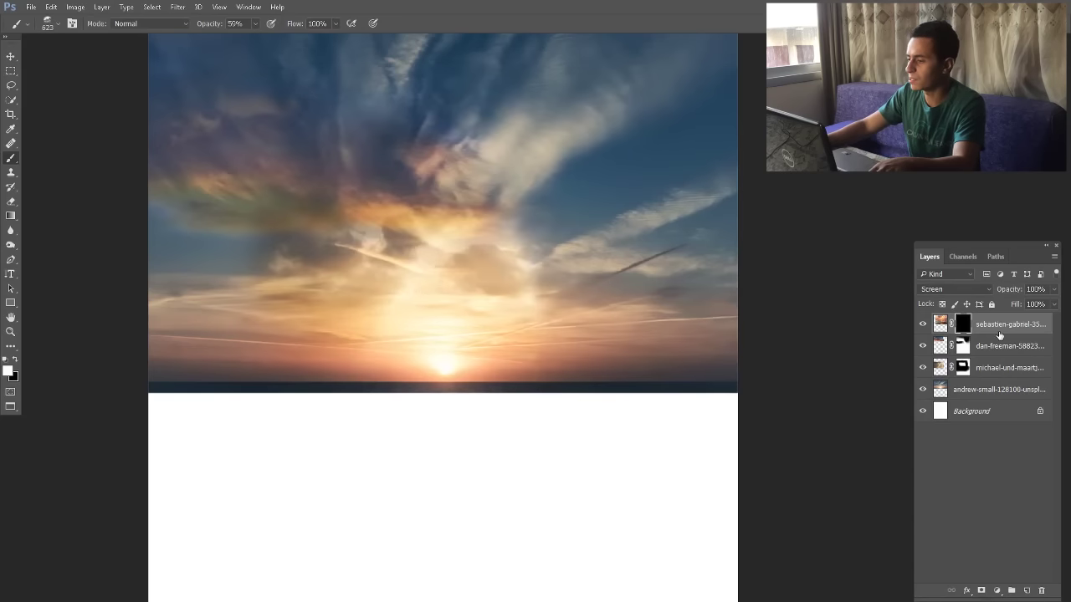
{"action": "mouse_move", "coordinate": [528, 163]}
{"action": "left_mouse_down"}
{"action": "mouse_move", "coordinate": [544, 178]}
{"action": "mouse_move", "coordinate": [511, 178]}
{"action": "left_mouse_up"}
{"action": "mouse_move", "coordinate": [511, 175]}
{"action": "left_mouse_down"}
{"action": "mouse_move", "coordinate": [454, 194]}
{"action": "mouse_move", "coordinate": [488, 172]}
{"action": "mouse_move", "coordinate": [470, 208]}
{"action": "mouse_move", "coordinate": [511, 182]}
{"action": "left_mouse_up"}
{"action": "left_click_drag", "start_coordinate": [475, 224], "coordinate": [491, 222]}
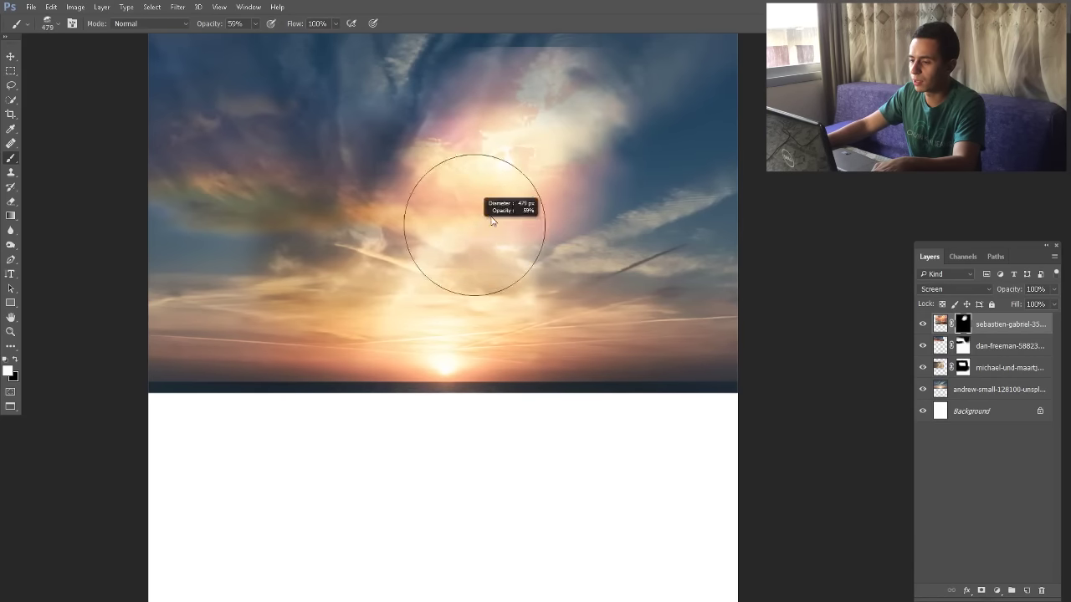
{"action": "left_click", "coordinate": [499, 174]}
Paint black on the mask to hide the sea sunset's upper edge, and lower the layer's opacity to about 81%
{"action": "scroll", "coordinate": [511, 287], "scroll_direction": "down", "scroll_amount": 1}
{"action": "scroll", "coordinate": [513, 285], "scroll_direction": "down", "scroll_amount": 1}
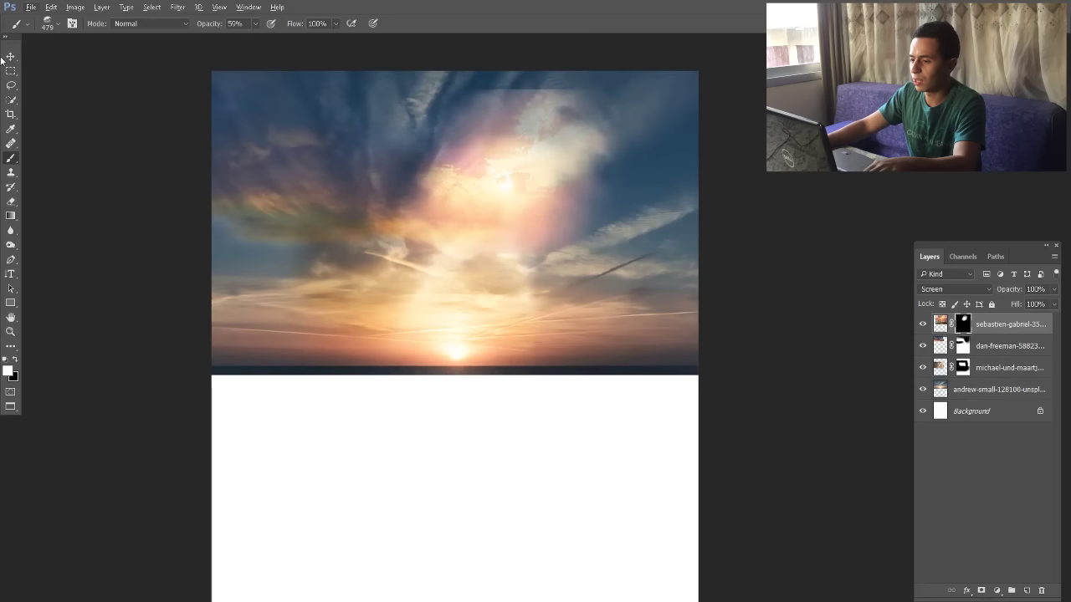
{"action": "left_click_drag", "start_coordinate": [684, 77], "coordinate": [427, 66]}
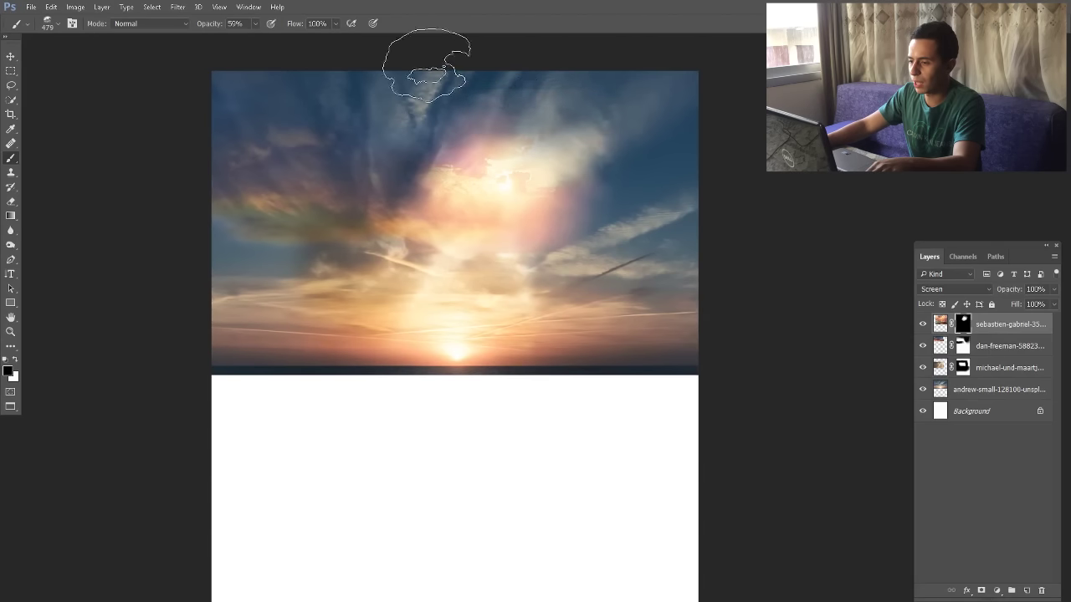
{"action": "key", "text": "x"}
{"action": "key", "text": "x"}
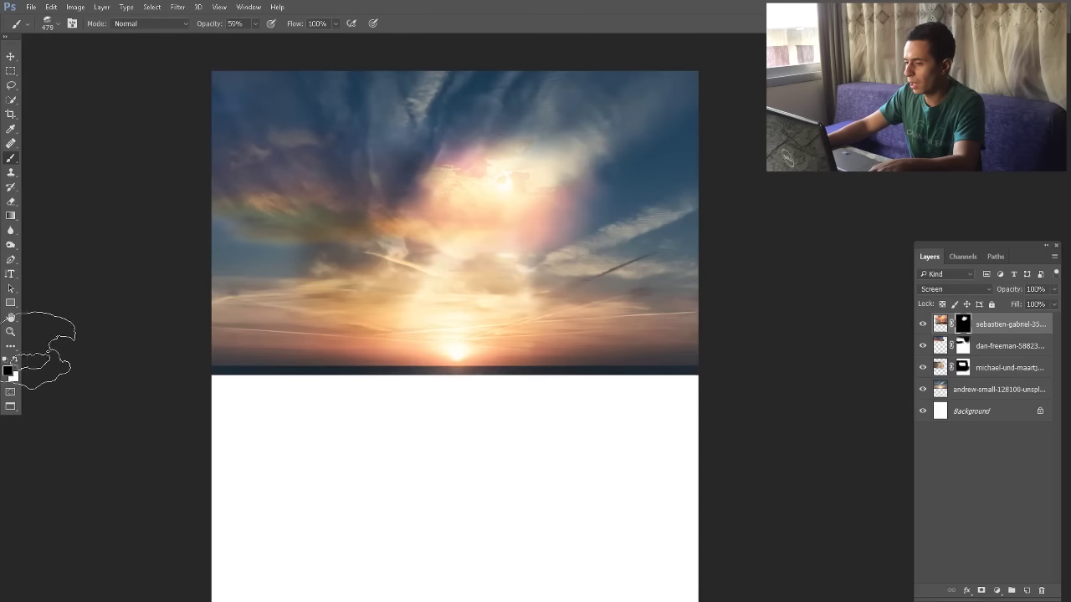
{"action": "left_click_drag", "start_coordinate": [1021, 290], "coordinate": [1012, 291]}
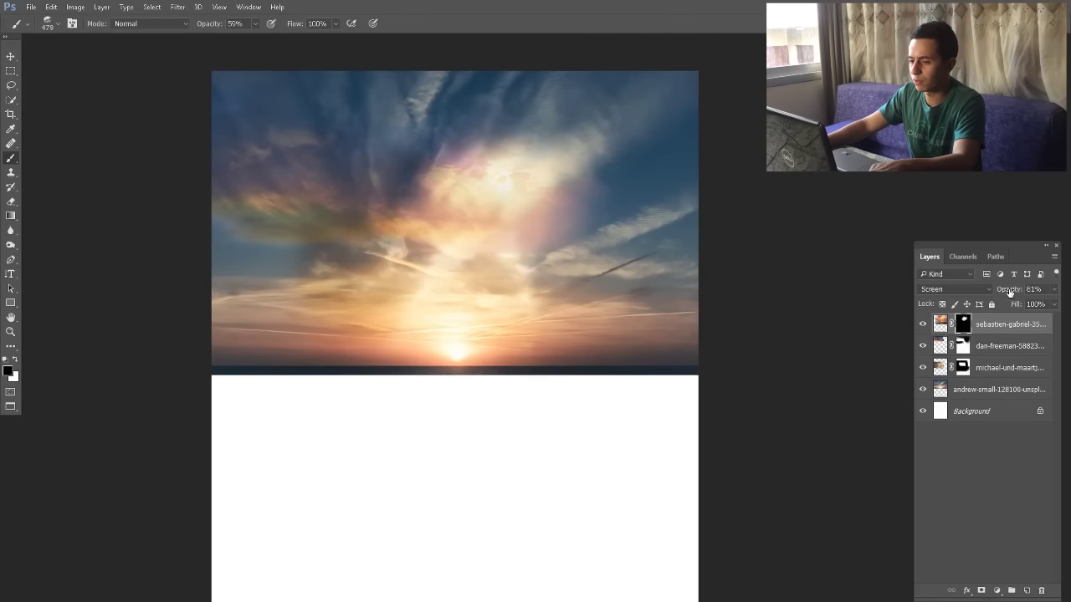
Group the four sky photo layers into one layer group
{"action": "left_click", "coordinate": [1010, 290]}
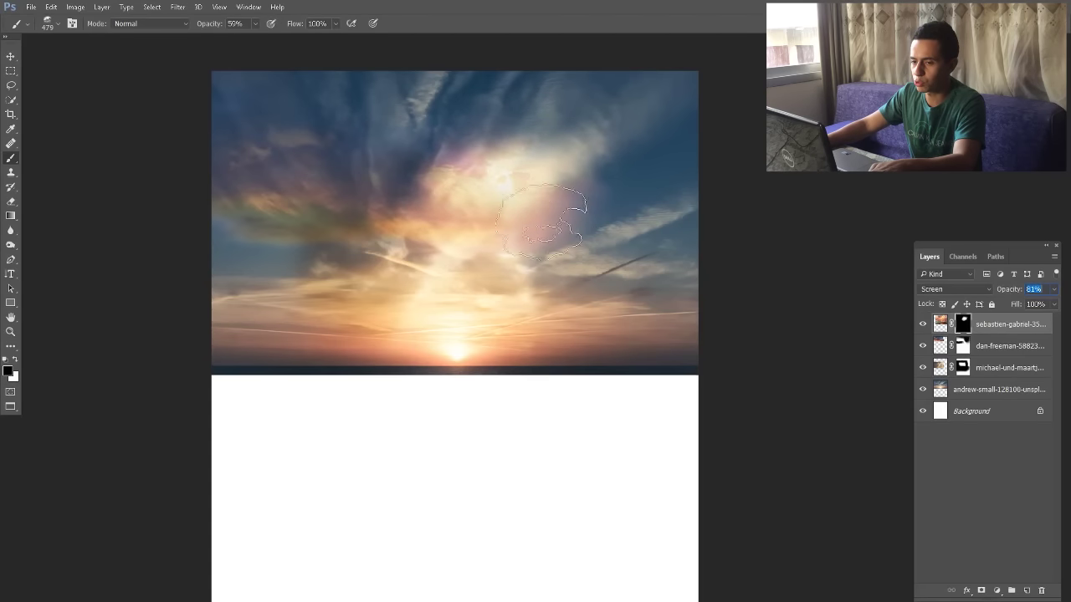
{"action": "left_click", "coordinate": [12, 56]}
{"action": "left_click", "coordinate": [306, 231], "text": "ctrl"}
{"action": "scroll", "coordinate": [435, 233], "scroll_direction": "down", "scroll_amount": 3}
{"action": "left_click_drag", "start_coordinate": [337, 236], "coordinate": [482, 308]}
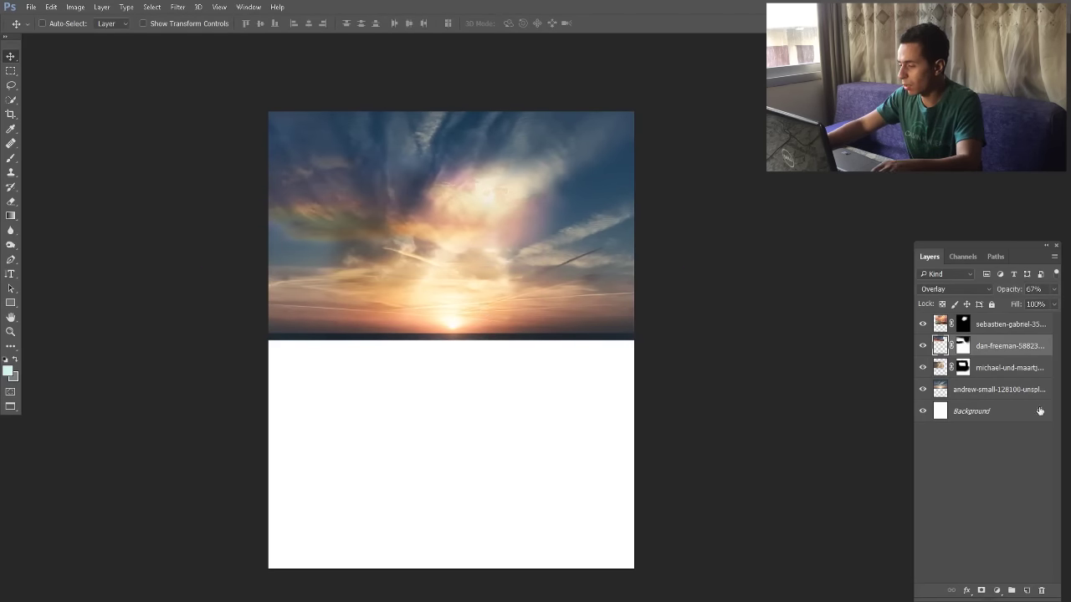
{"action": "left_click", "coordinate": [982, 323]}
{"action": "left_click", "coordinate": [973, 391], "text": "shift"}
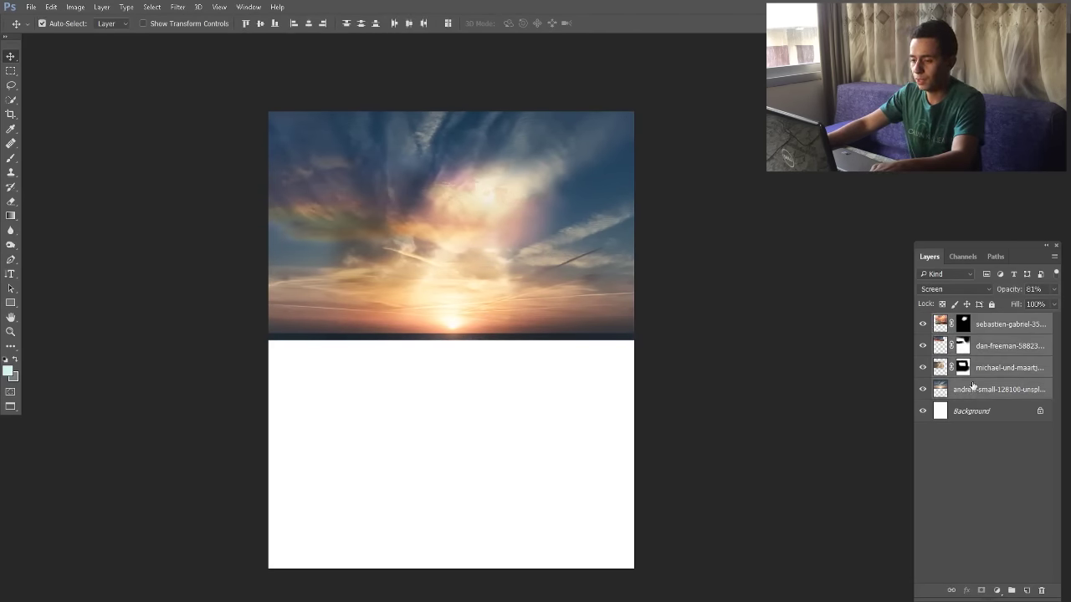
{"action": "key", "text": "ctrl+g"}
{"action": "scroll", "coordinate": [535, 282], "scroll_direction": "down", "scroll_amount": 1}
{"action": "scroll", "coordinate": [492, 334], "scroll_direction": "up", "scroll_amount": 2}
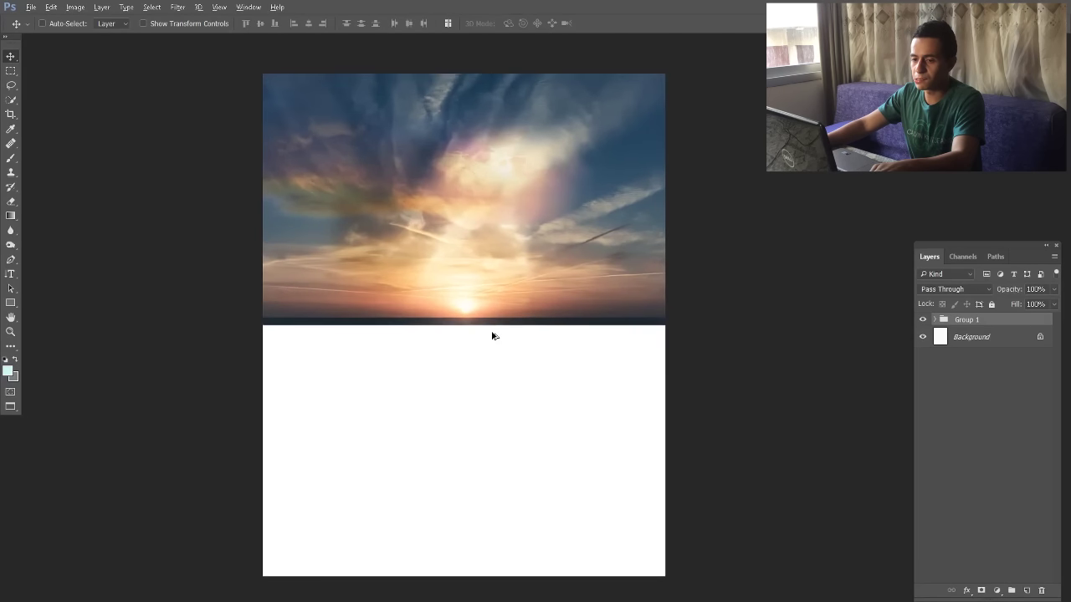
{"action": "scroll", "coordinate": [490, 332], "scroll_direction": "down", "scroll_amount": 1}
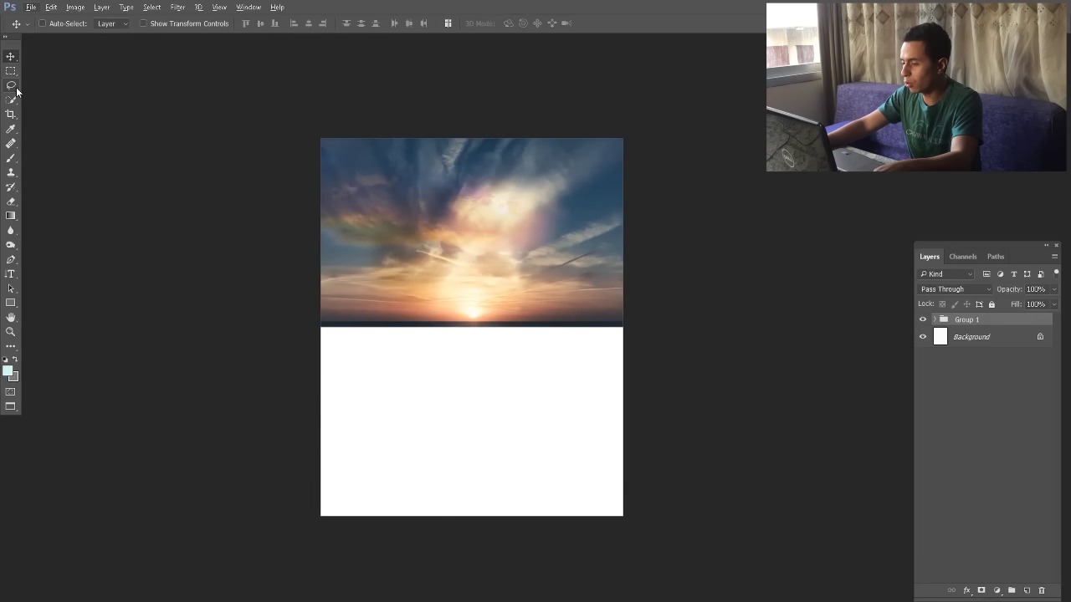
Add an empty layer and outline a tall, irregular cliff along the canvas's left side with the Lasso tool
{"action": "left_click", "coordinate": [1027, 591]}
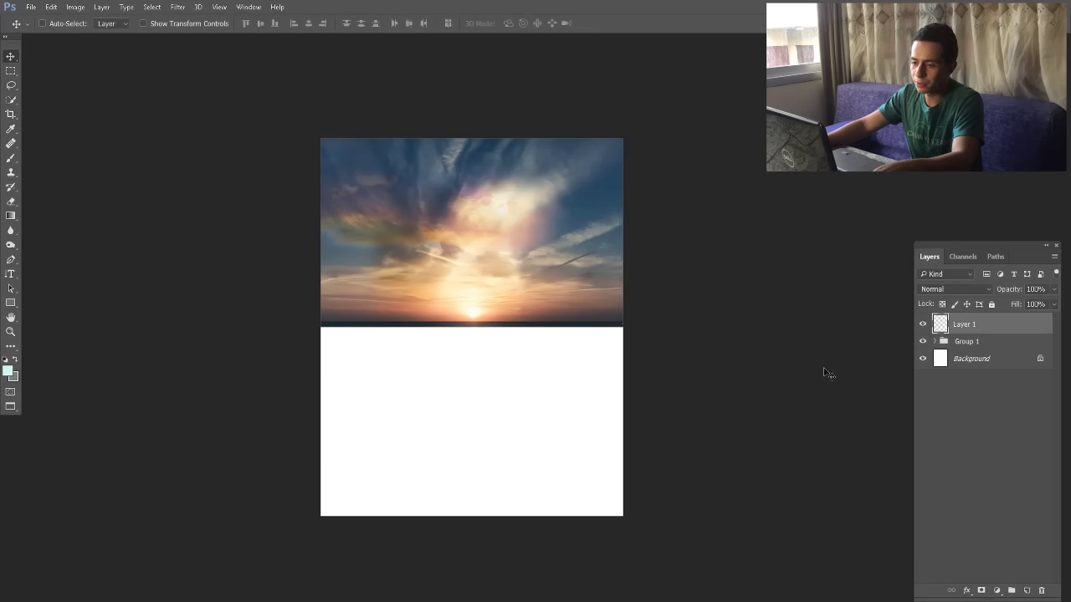
{"action": "left_click", "coordinate": [11, 84]}
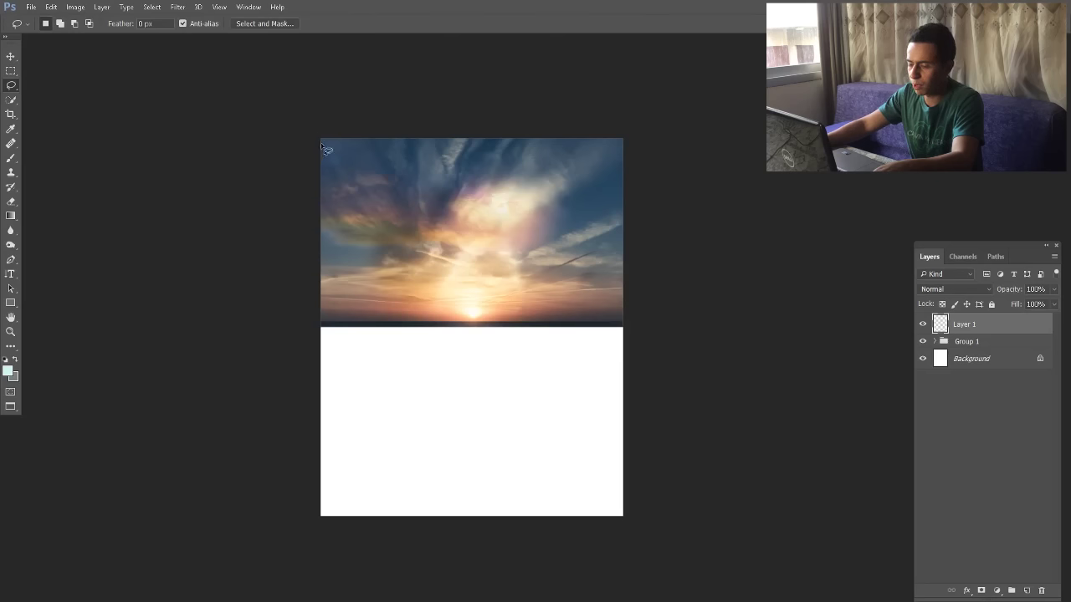
{"action": "mouse_move", "coordinate": [357, 170]}
{"action": "left_mouse_down"}
{"action": "mouse_move", "coordinate": [392, 212]}
{"action": "mouse_move", "coordinate": [408, 340]}
{"action": "left_mouse_up"}
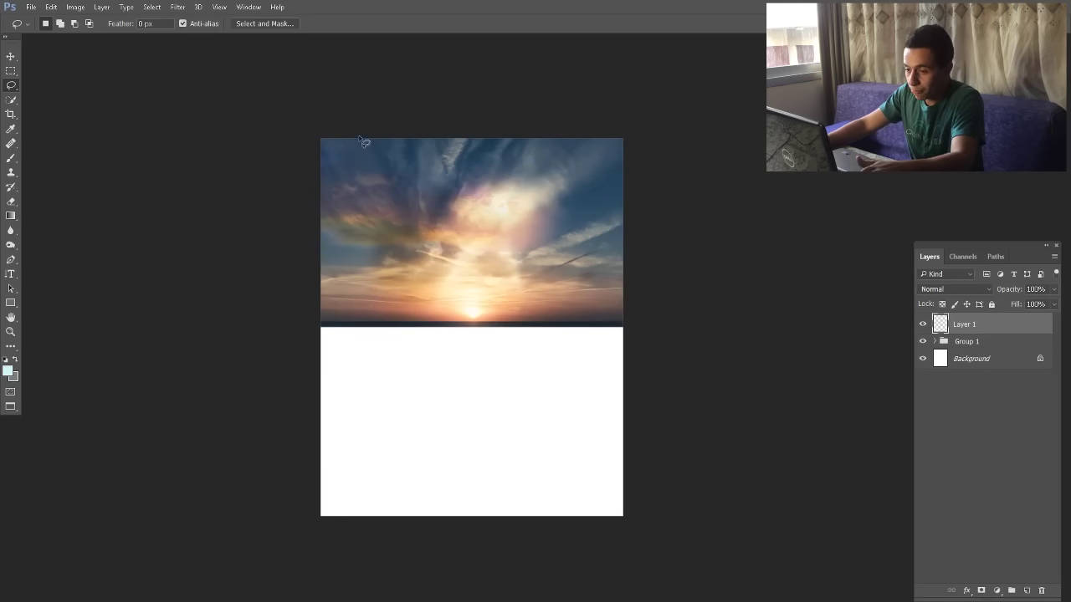
{"action": "left_click_drag", "start_coordinate": [364, 140], "coordinate": [388, 235]}
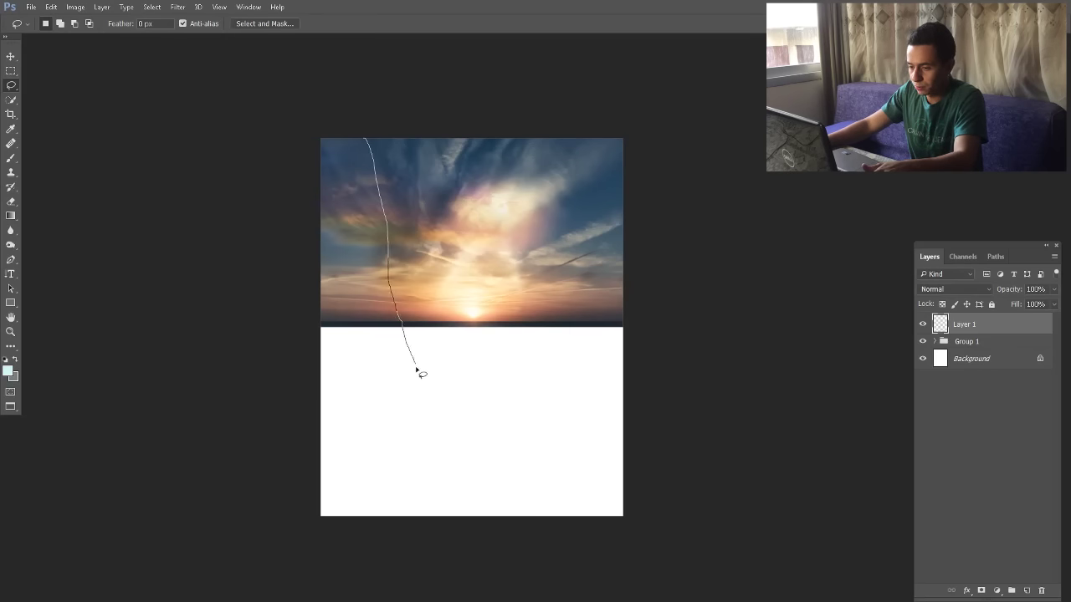
{"action": "mouse_move", "coordinate": [457, 459]}
{"action": "left_mouse_down"}
{"action": "mouse_move", "coordinate": [464, 497]}
{"action": "mouse_move", "coordinate": [433, 534]}
{"action": "mouse_move", "coordinate": [280, 530]}
{"action": "mouse_move", "coordinate": [220, 290]}
{"action": "mouse_move", "coordinate": [235, 123]}
{"action": "left_mouse_up"}
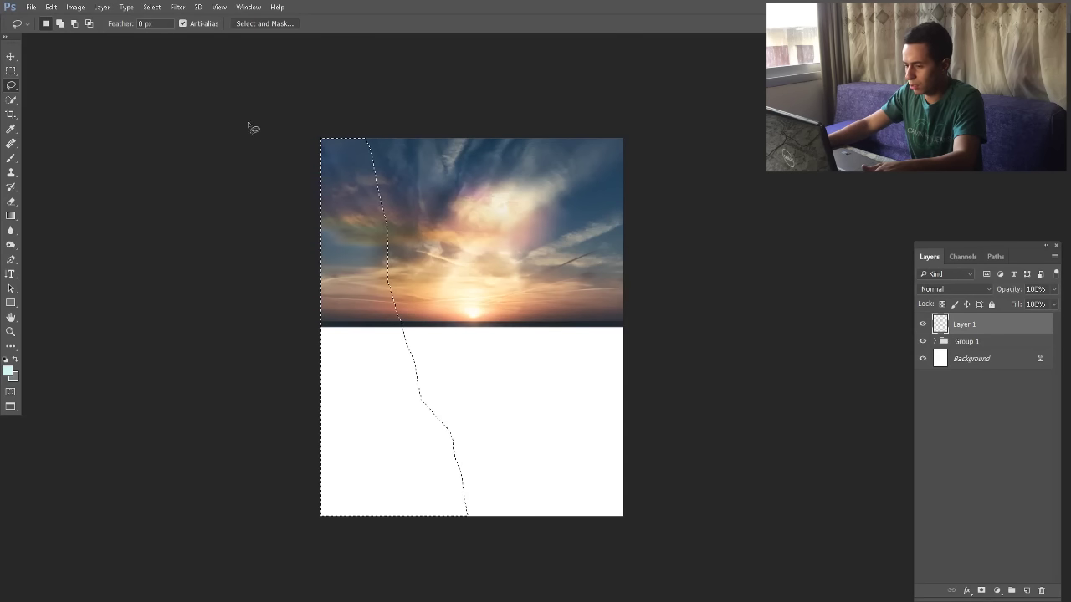
Fill the left cliff selection with mid grey on a new layer, and deselect it
{"action": "left_click", "coordinate": [1027, 591]}
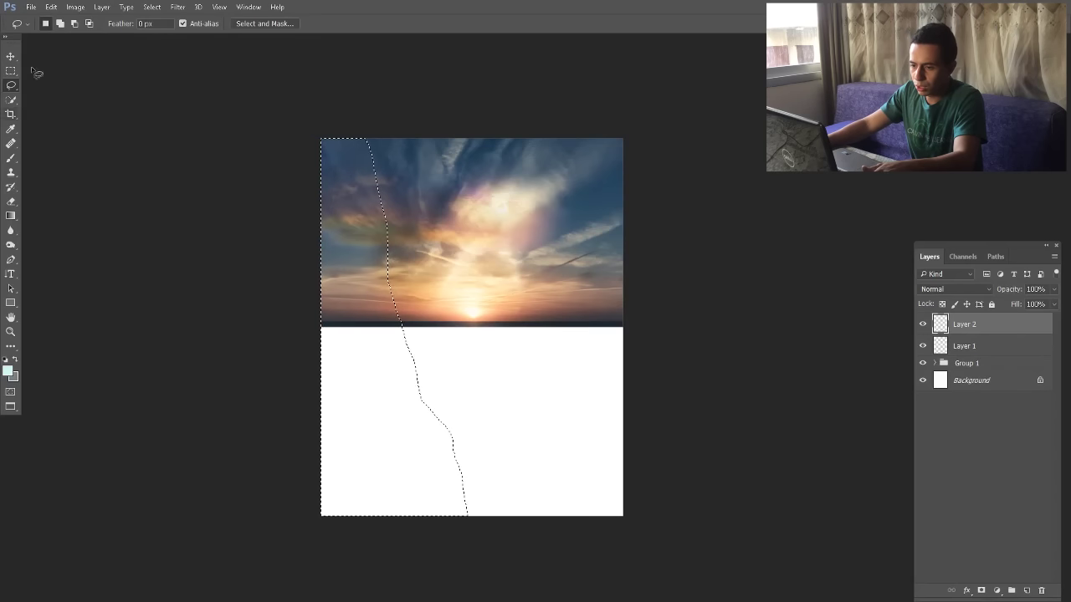
{"action": "left_click", "coordinate": [243, 7]}
{"action": "left_click", "coordinate": [272, 208]}
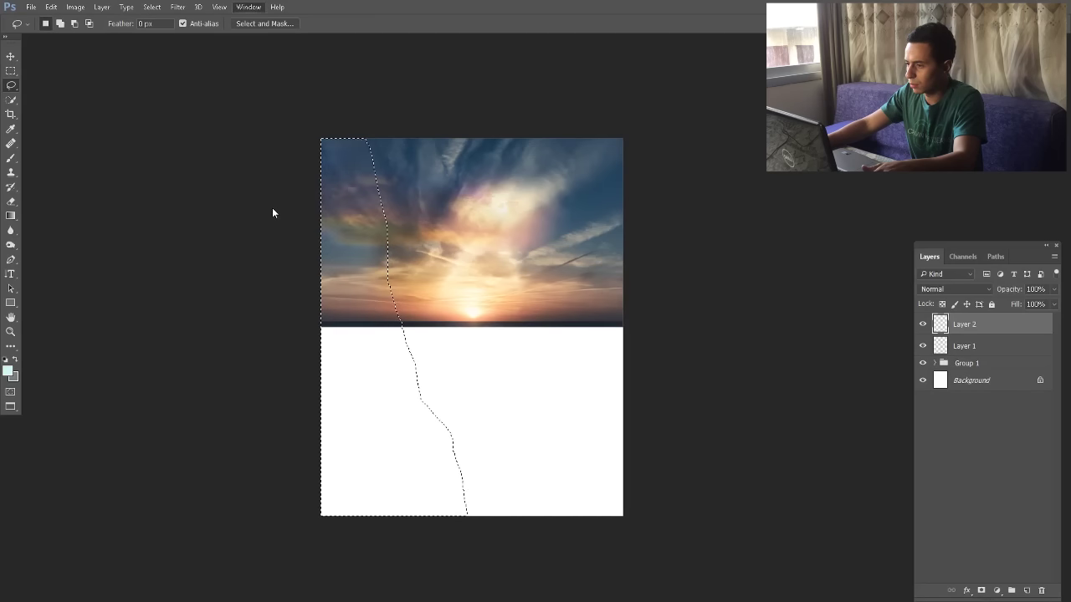
{"action": "left_click_drag", "start_coordinate": [781, 52], "coordinate": [93, 50]}
{"action": "left_click", "coordinate": [75, 100]}
{"action": "left_click_drag", "start_coordinate": [75, 99], "coordinate": [60, 113]}
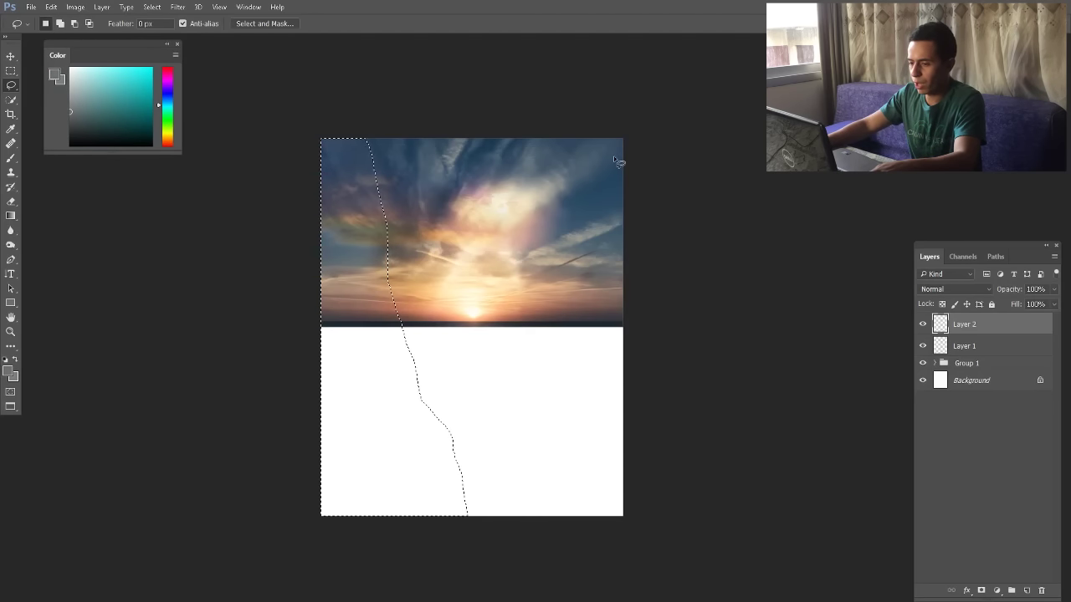
{"action": "key", "text": "alt+BackSpace"}
{"action": "key", "text": "ctrl+d"}
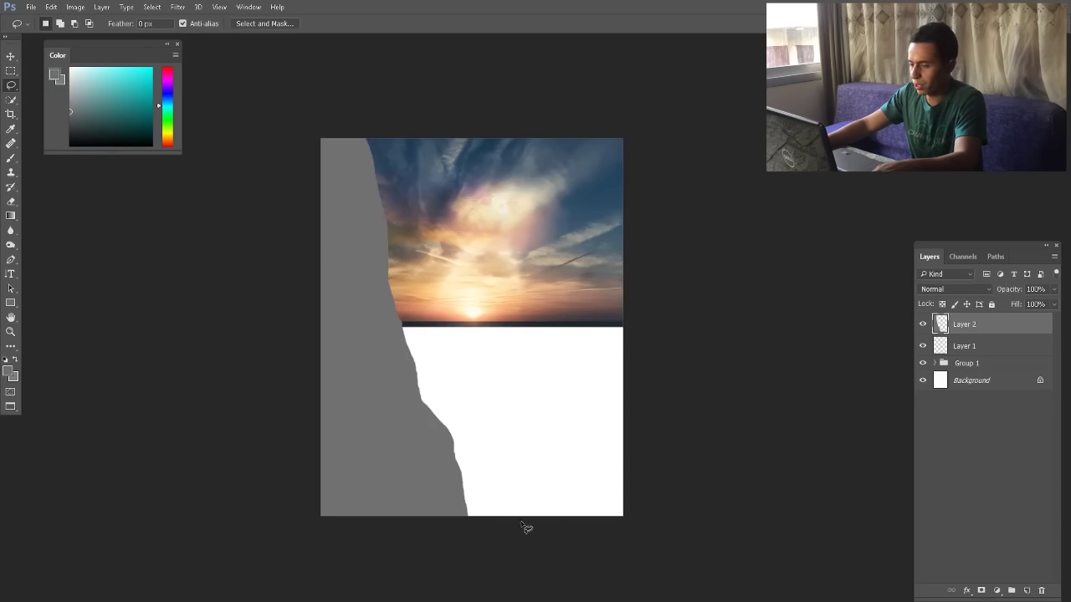
Lasso a sloping cliff along the canvas's right side and fill it with dark grey on a new layer
{"action": "mouse_move", "coordinate": [611, 247]}
{"action": "left_mouse_down"}
{"action": "mouse_move", "coordinate": [623, 224]}
{"action": "mouse_move", "coordinate": [672, 542]}
{"action": "left_mouse_up"}
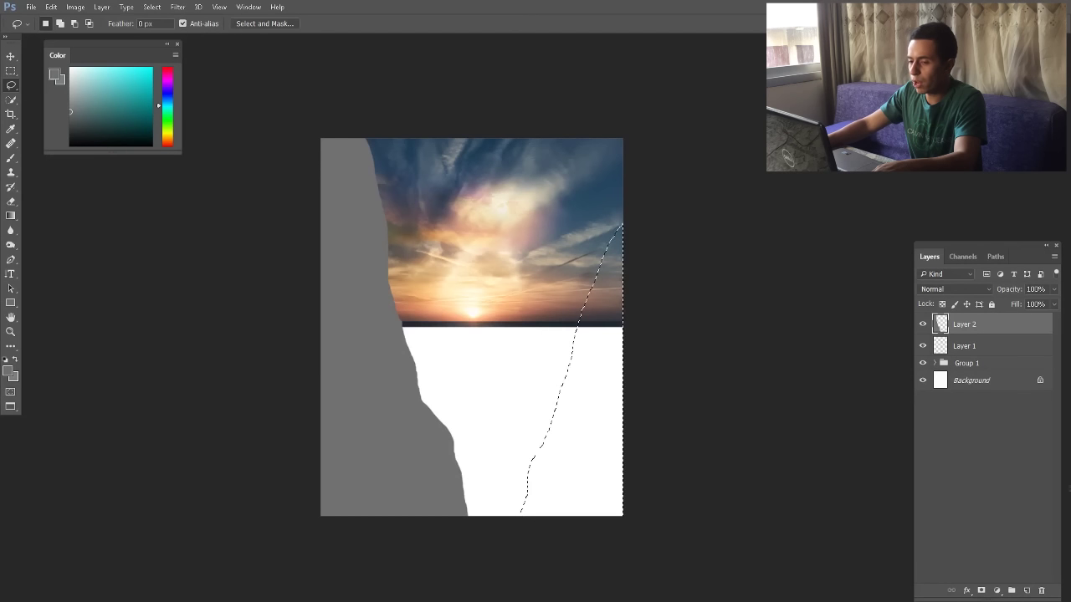
{"action": "left_click", "coordinate": [1027, 591]}
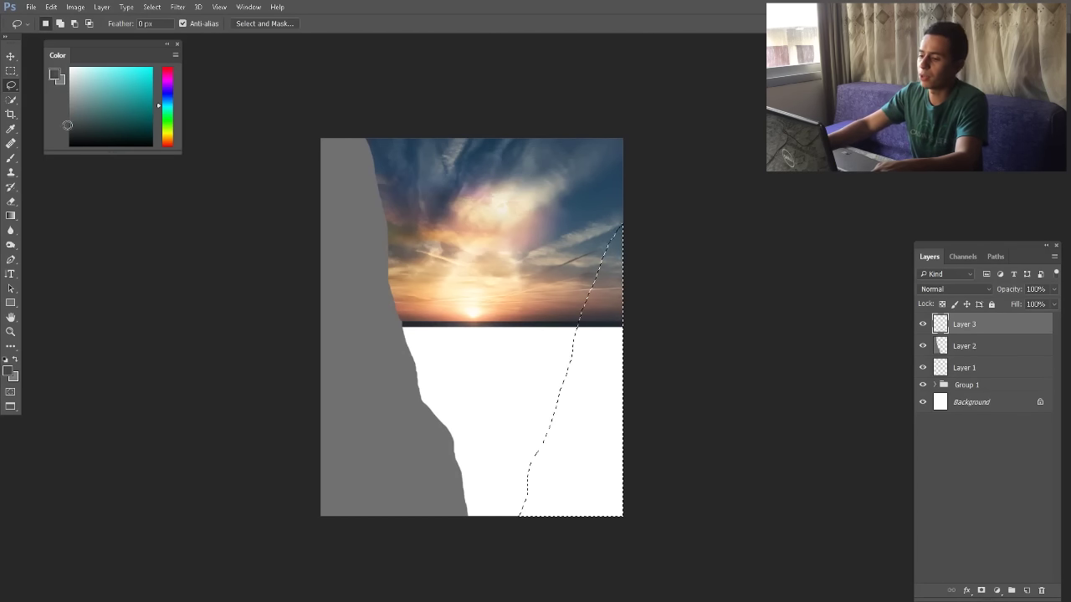
{"action": "key", "text": "alt+BackSpace"}
{"action": "key", "text": "ctrl+d"}
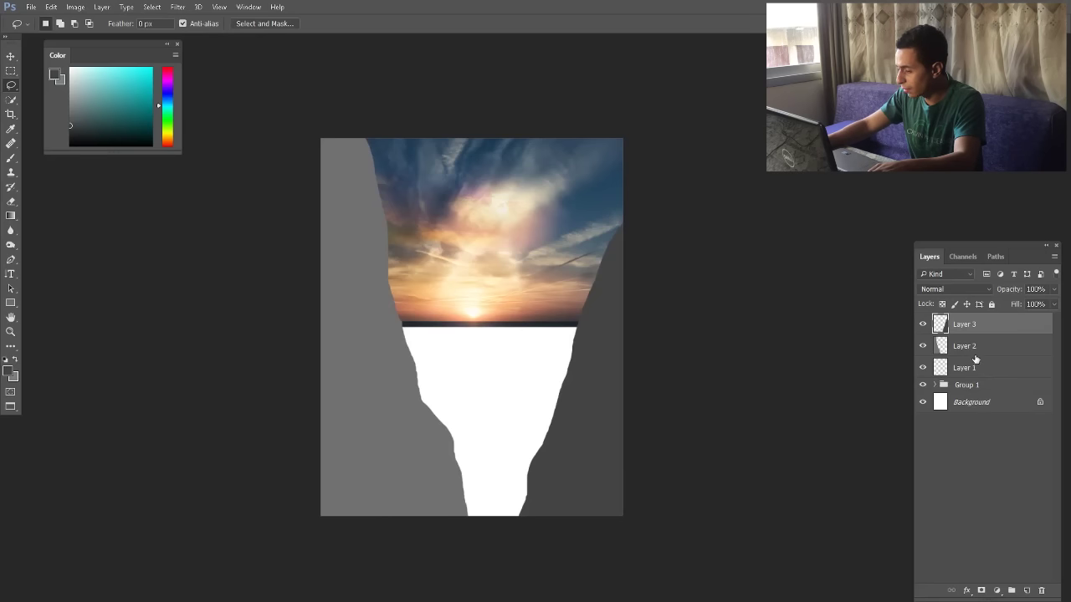
Lasso a rounded rock pillar between the cliffs, fill it with grey on a new layer, and place that layer below the right cliff
{"action": "left_click", "coordinate": [1026, 591]}
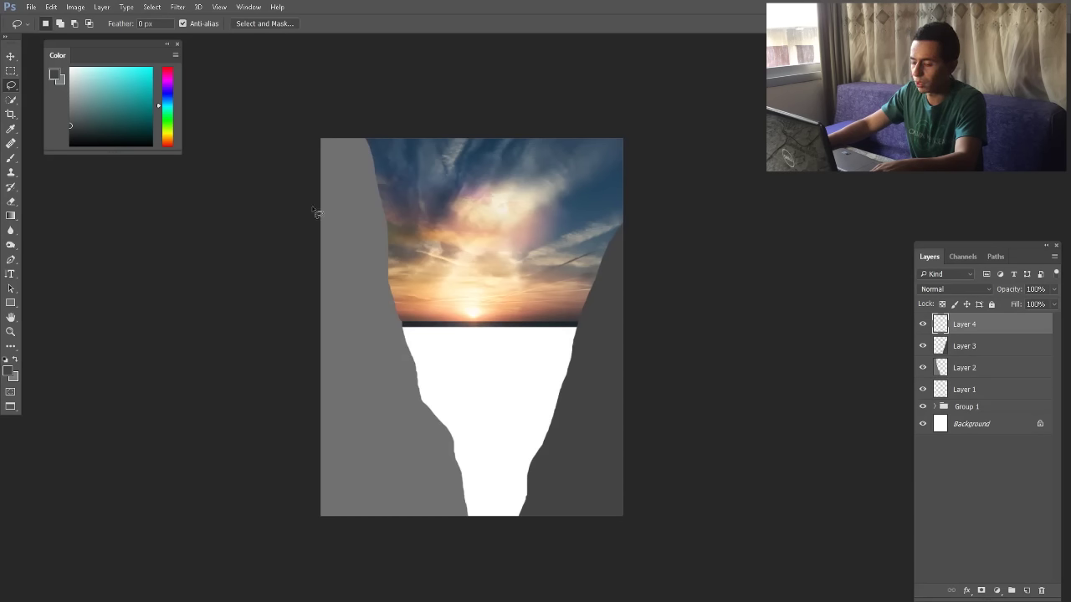
{"action": "mouse_move", "coordinate": [456, 515]}
{"action": "left_mouse_down"}
{"action": "mouse_move", "coordinate": [459, 384]}
{"action": "mouse_move", "coordinate": [475, 335]}
{"action": "left_mouse_up"}
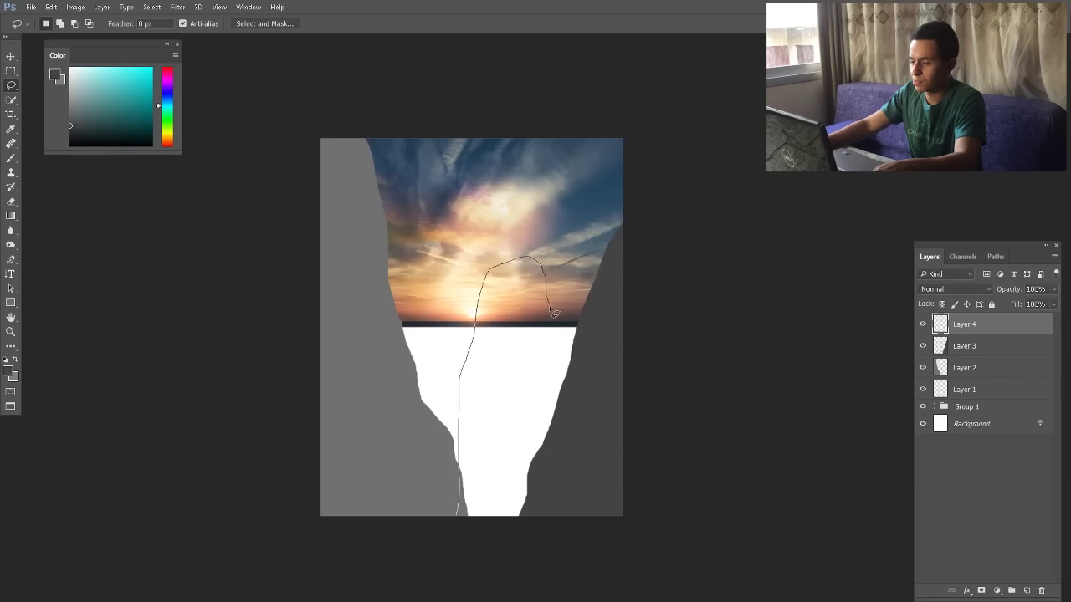
{"action": "left_click_drag", "start_coordinate": [558, 395], "coordinate": [565, 493]}
{"action": "left_click_drag", "start_coordinate": [501, 540], "coordinate": [491, 548]}
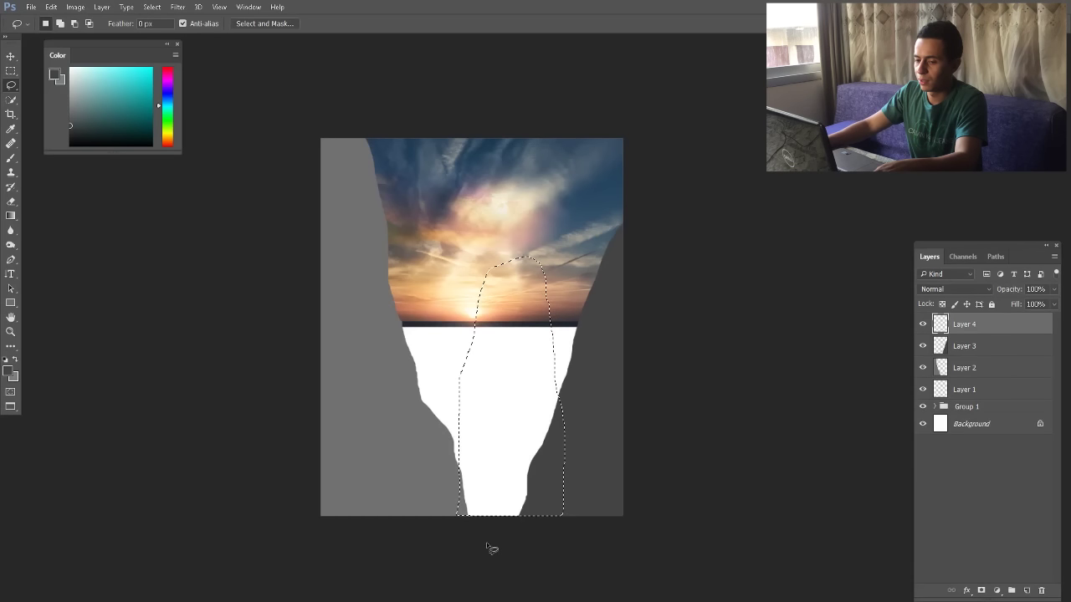
{"action": "left_click", "coordinate": [70, 118]}
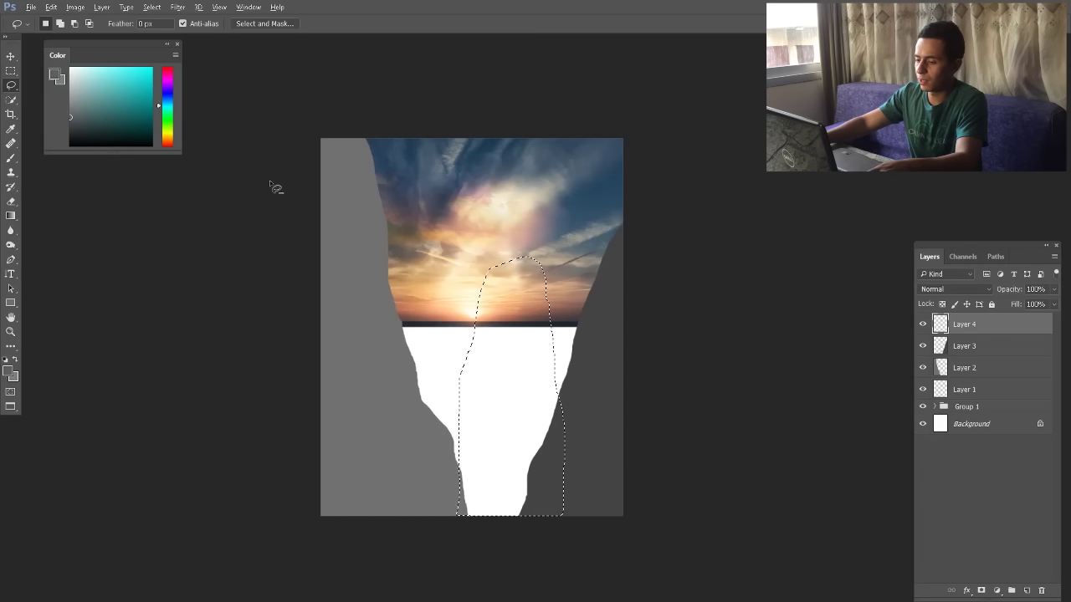
{"action": "key", "text": "alt+BackSpace"}
{"action": "key", "text": "ctrl+d"}
{"action": "left_click_drag", "start_coordinate": [1022, 328], "coordinate": [1010, 359]}
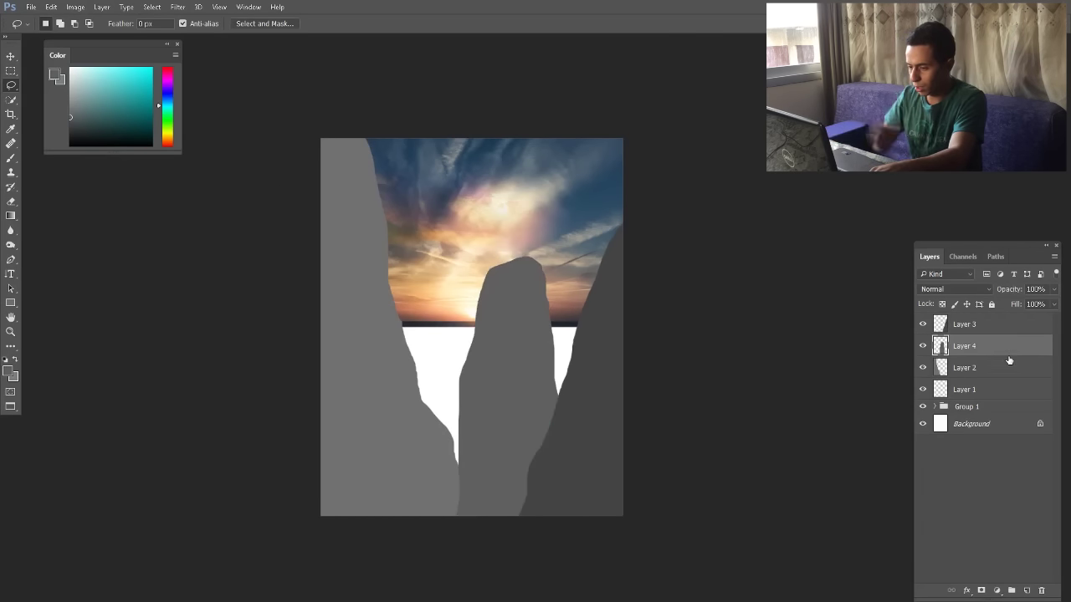
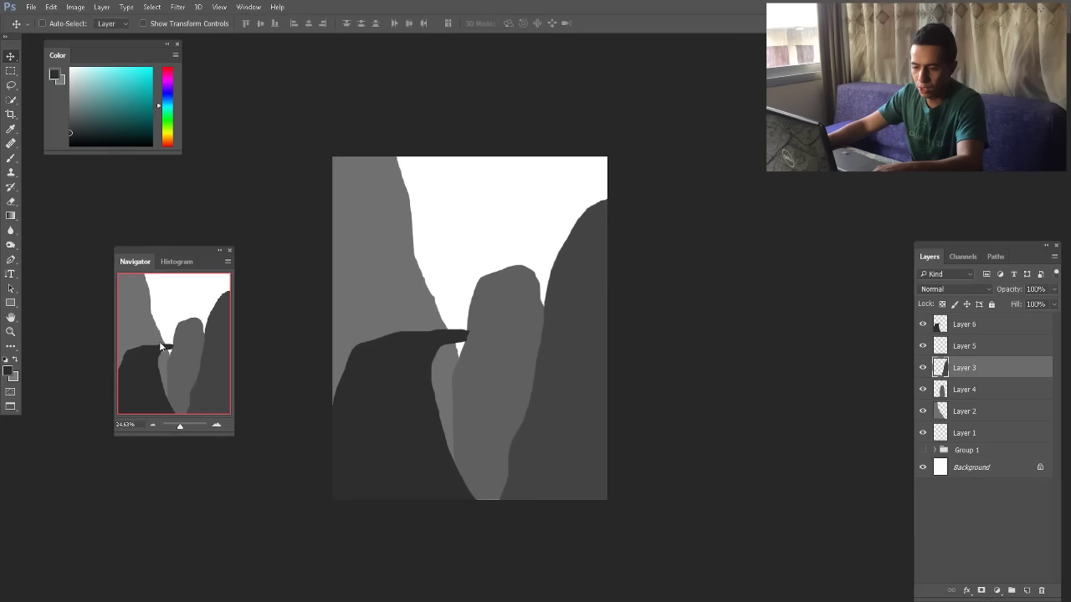
Transform the dark foreground cliff to about 81% height, widen its base in perspective, and skew the base to the right
{"action": "left_click", "coordinate": [421, 376], "text": "ctrl"}
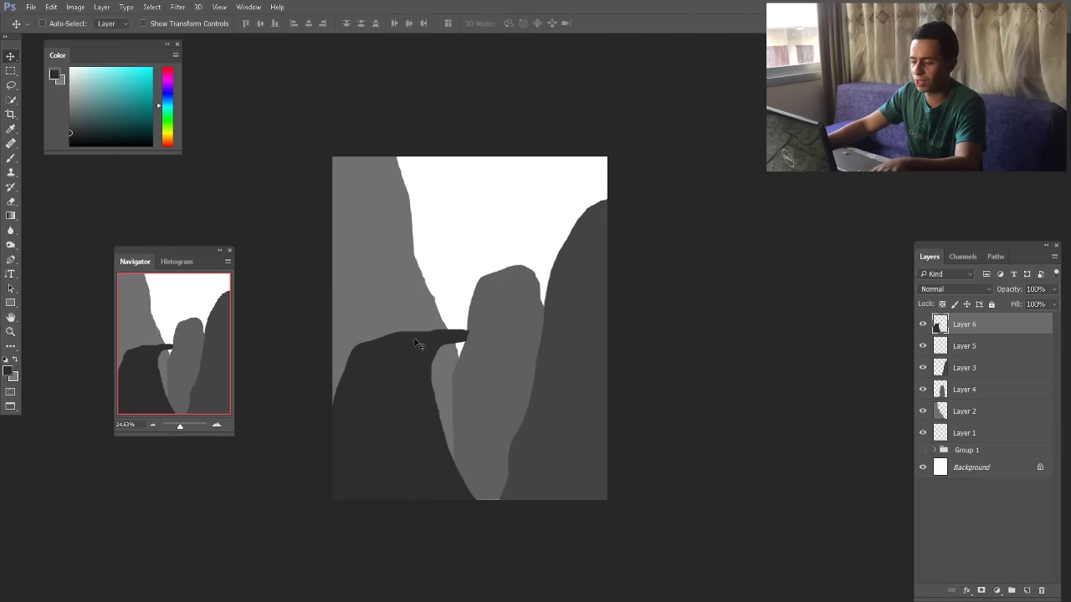
{"action": "key", "text": "ctrl+t"}
{"action": "left_click_drag", "start_coordinate": [410, 327], "coordinate": [409, 363]}
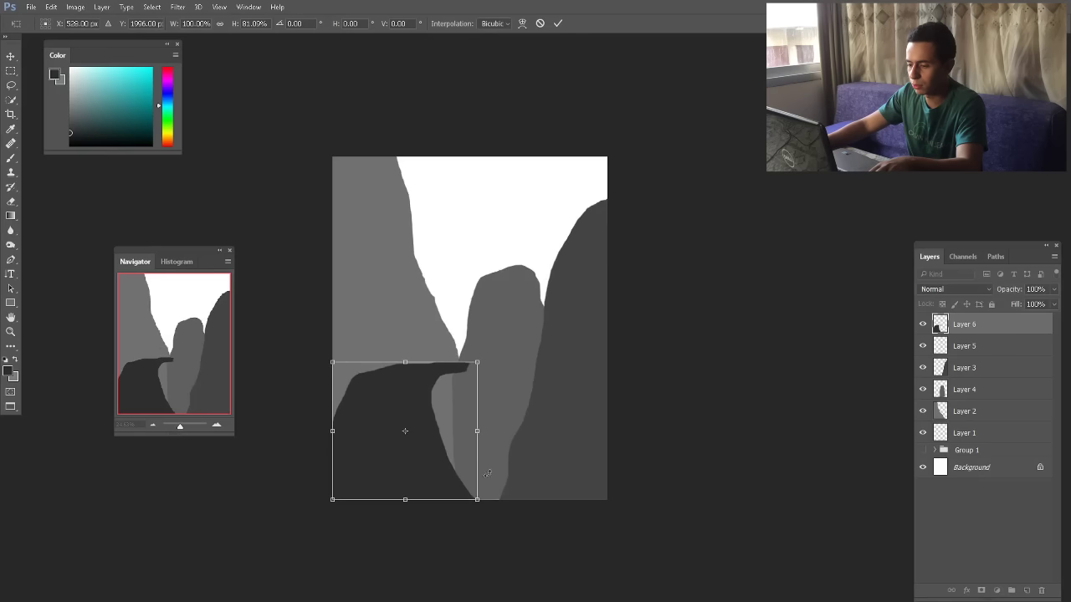
{"action": "left_click_drag", "start_coordinate": [482, 506], "coordinate": [507, 504]}
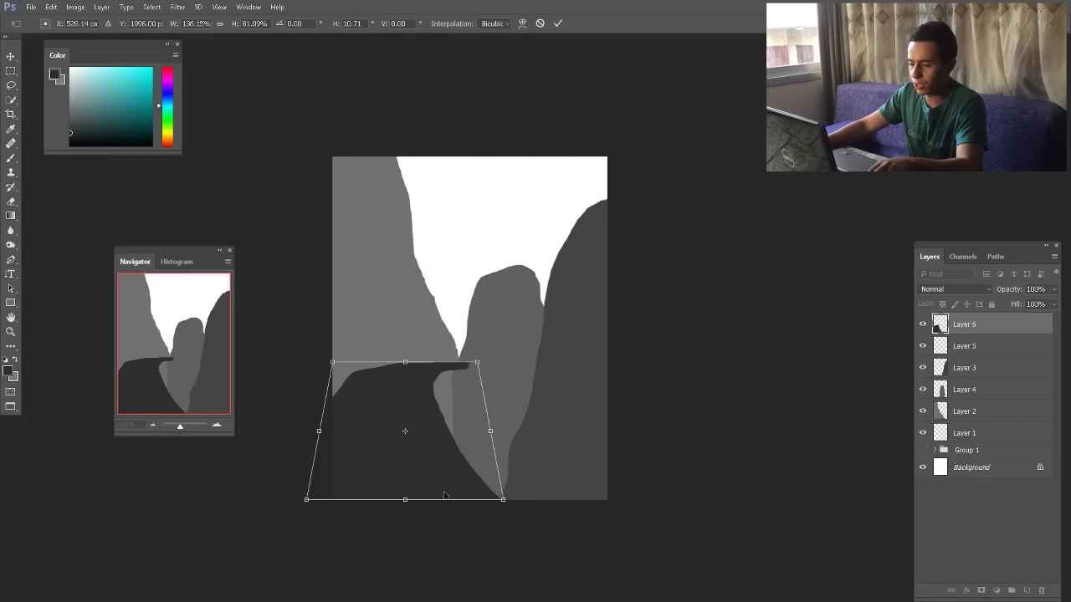
{"action": "left_click_drag", "start_coordinate": [405, 504], "coordinate": [430, 503]}
{"action": "key", "text": "Return"}
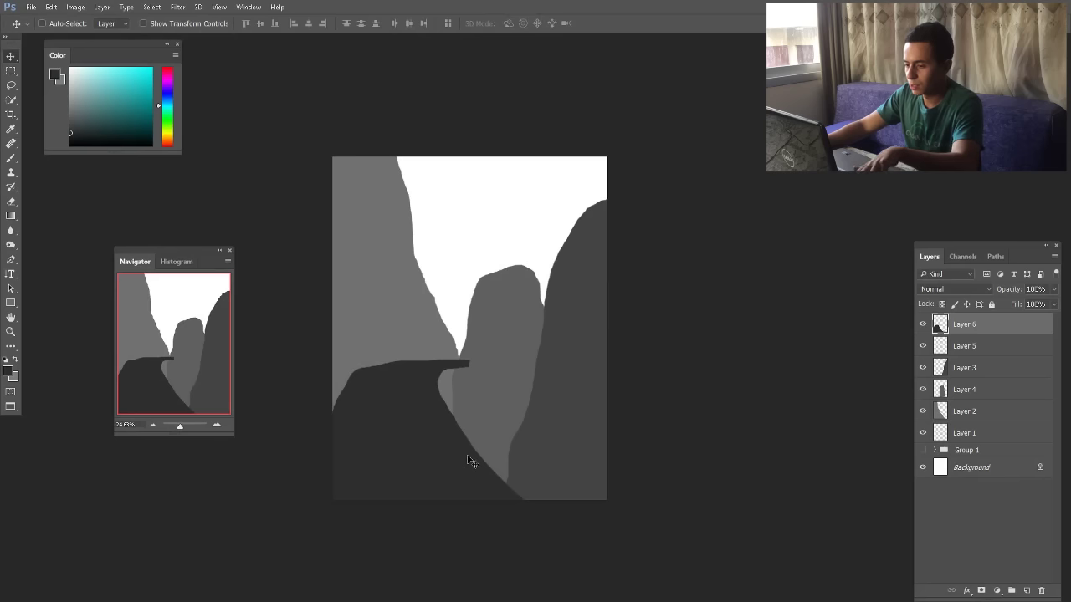
Trim the dark foreground cliff by lassoing and deleting parts of its underside and its upper left edge
{"action": "scroll", "coordinate": [470, 372], "scroll_direction": "up", "scroll_amount": 5}
{"action": "scroll", "coordinate": [471, 374], "scroll_direction": "down", "scroll_amount": 1}
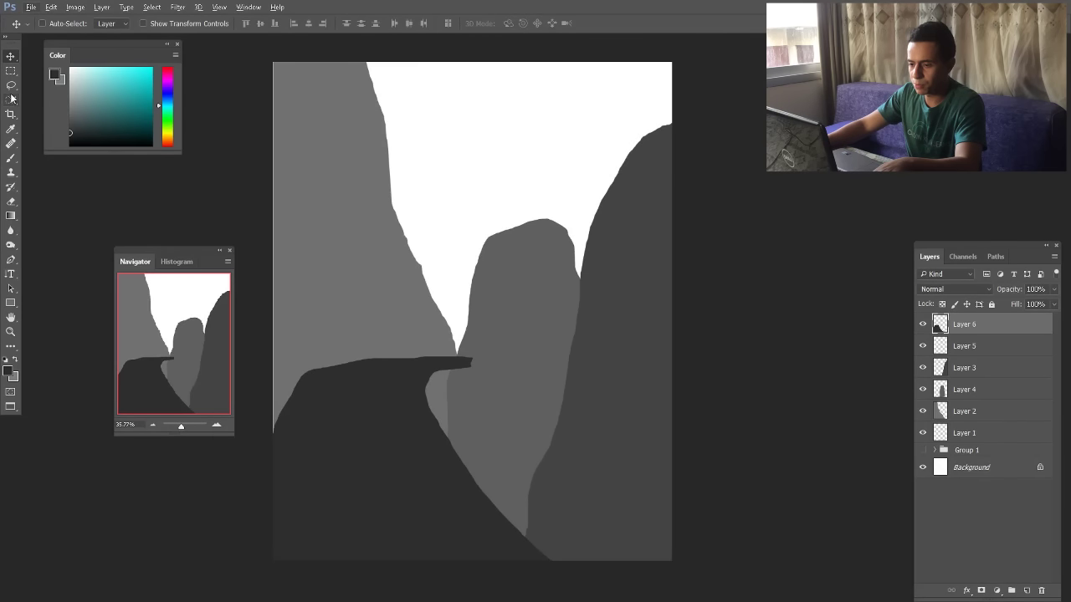
{"action": "key", "text": "l"}
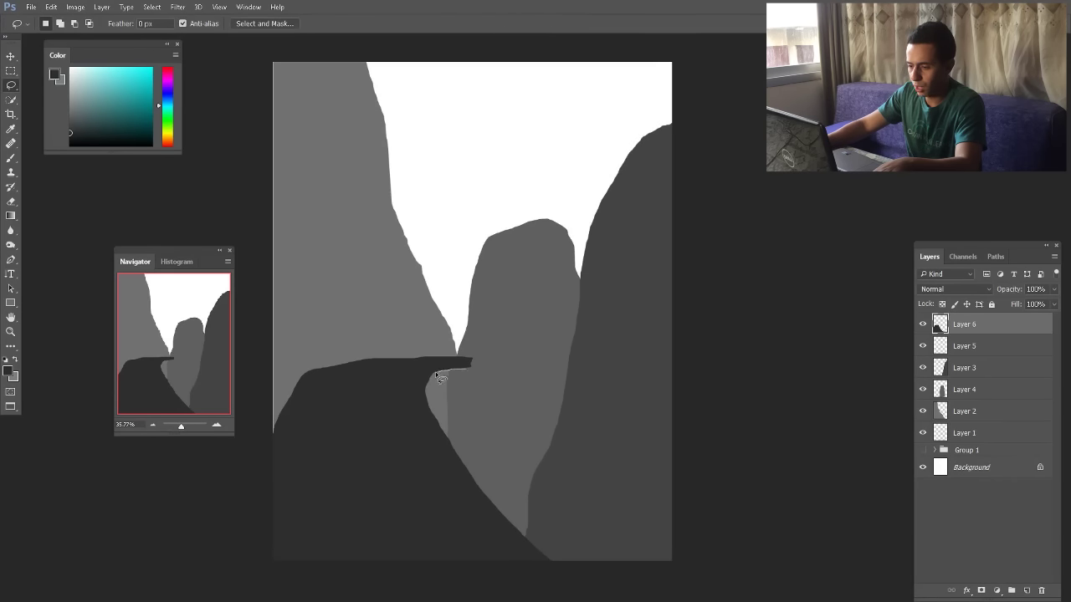
{"action": "mouse_move", "coordinate": [416, 400]}
{"action": "left_mouse_down"}
{"action": "mouse_move", "coordinate": [503, 556]}
{"action": "mouse_move", "coordinate": [638, 557]}
{"action": "mouse_move", "coordinate": [602, 490]}
{"action": "mouse_move", "coordinate": [460, 430]}
{"action": "mouse_move", "coordinate": [418, 397]}
{"action": "left_mouse_up"}
{"action": "key", "text": "Delete"}
{"action": "key", "text": "ctrl+d"}
{"action": "mouse_move", "coordinate": [444, 360]}
{"action": "left_mouse_down"}
{"action": "mouse_move", "coordinate": [322, 375]}
{"action": "mouse_move", "coordinate": [266, 460]}
{"action": "mouse_move", "coordinate": [250, 406]}
{"action": "mouse_move", "coordinate": [293, 264]}
{"action": "mouse_move", "coordinate": [427, 228]}
{"action": "left_mouse_up"}
{"action": "key", "text": "Delete"}
{"action": "key", "text": "ctrl+d"}
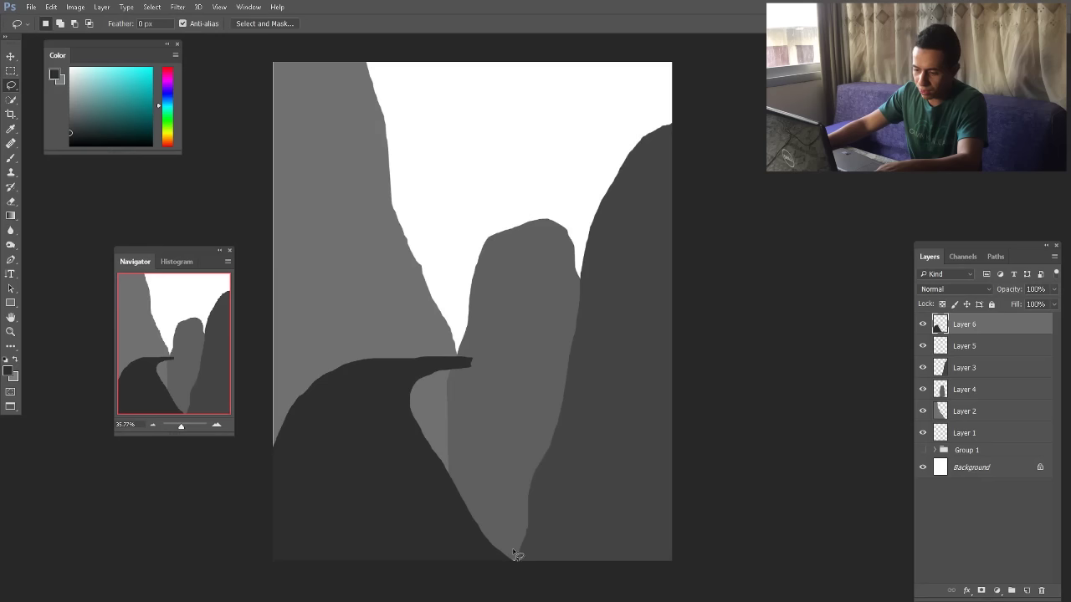
Cut a deeper, curved hollow beneath the foreground cliff's overhang down to the canvas's lower edge
{"action": "mouse_move", "coordinate": [420, 352]}
{"action": "left_mouse_down"}
{"action": "mouse_move", "coordinate": [346, 366]}
{"action": "mouse_move", "coordinate": [259, 436]}
{"action": "left_mouse_up"}
{"action": "key", "text": "ctrl+d"}
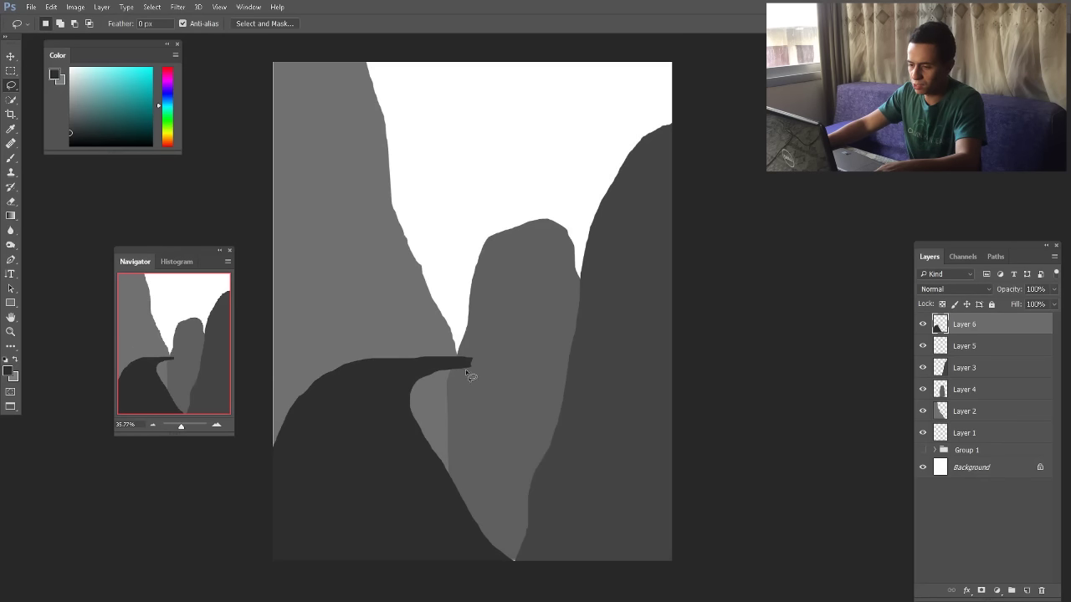
{"action": "mouse_move", "coordinate": [410, 386]}
{"action": "left_mouse_down"}
{"action": "mouse_move", "coordinate": [376, 430]}
{"action": "mouse_move", "coordinate": [378, 476]}
{"action": "mouse_move", "coordinate": [420, 568]}
{"action": "mouse_move", "coordinate": [462, 585]}
{"action": "mouse_move", "coordinate": [597, 597]}
{"action": "mouse_move", "coordinate": [584, 476]}
{"action": "left_mouse_up"}
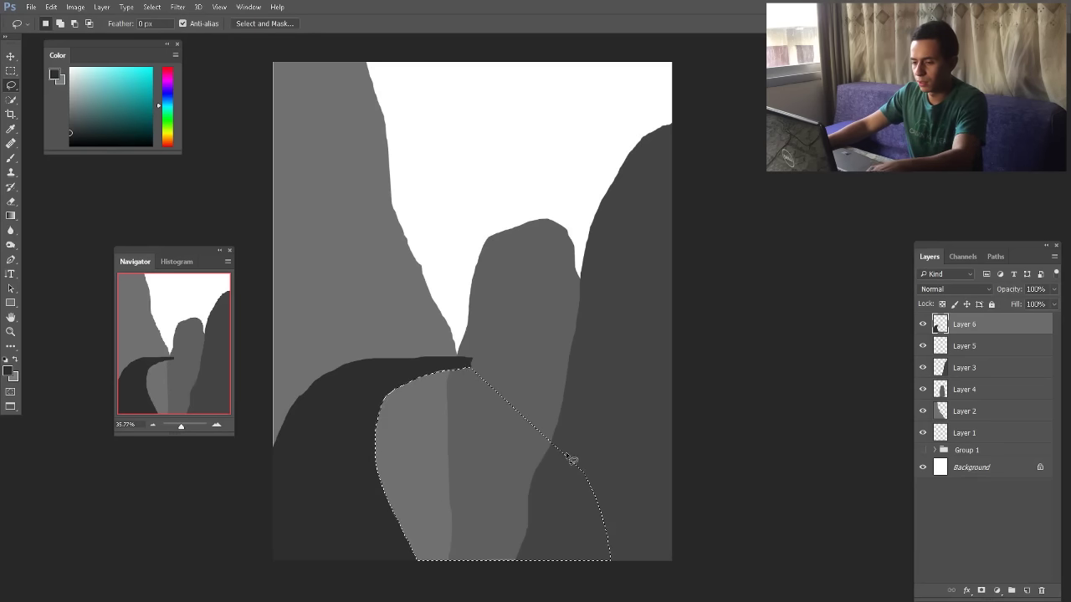
{"action": "key", "text": "v"}
{"action": "left_click_drag", "start_coordinate": [410, 477], "coordinate": [397, 478]}
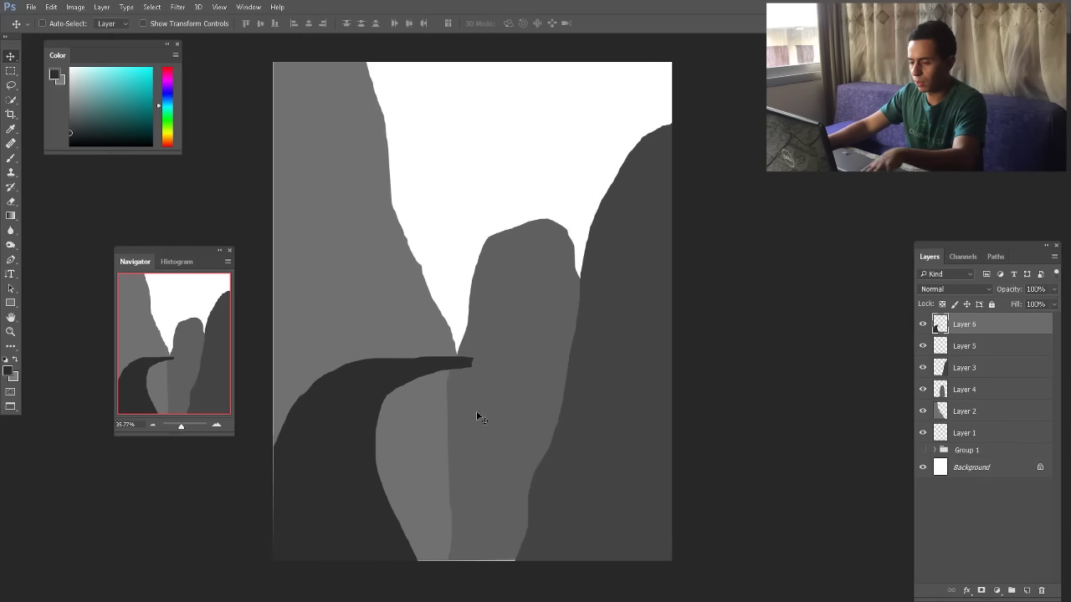
{"action": "scroll", "coordinate": [480, 416], "scroll_direction": "down", "scroll_amount": 1}
{"action": "key", "text": "ctrl+t"}
{"action": "key", "text": "Return"}
{"action": "scroll", "coordinate": [468, 374], "scroll_direction": "up", "scroll_amount": 3}
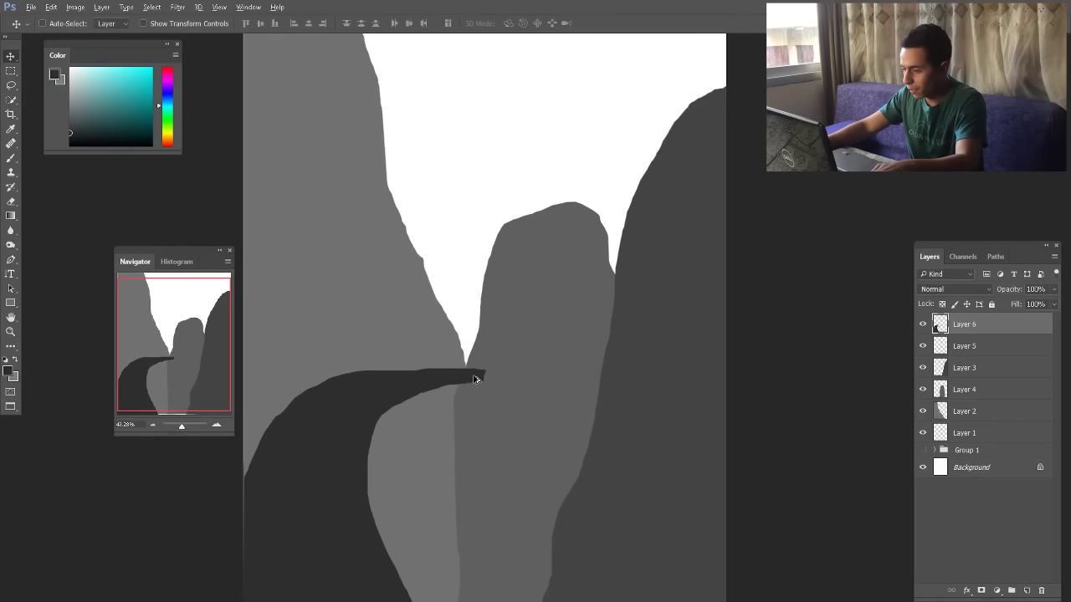
Load the rounded rock pillar's outline as a selection and delete the dark foreground cliff's tip where it overlaps the pillar
{"action": "left_click", "coordinate": [560, 344], "text": "ctrl"}
{"action": "left_click", "coordinate": [941, 391], "text": "ctrl"}
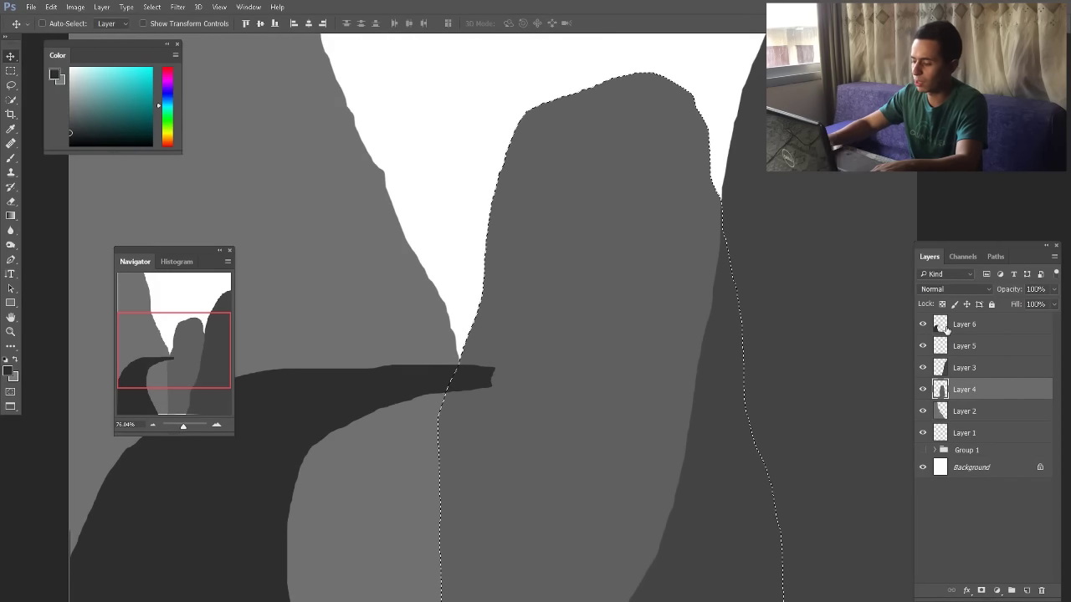
{"action": "left_click", "coordinate": [945, 330]}
{"action": "key", "text": "ctrl+d"}
{"action": "scroll", "coordinate": [638, 363], "scroll_direction": "down", "scroll_amount": 3}
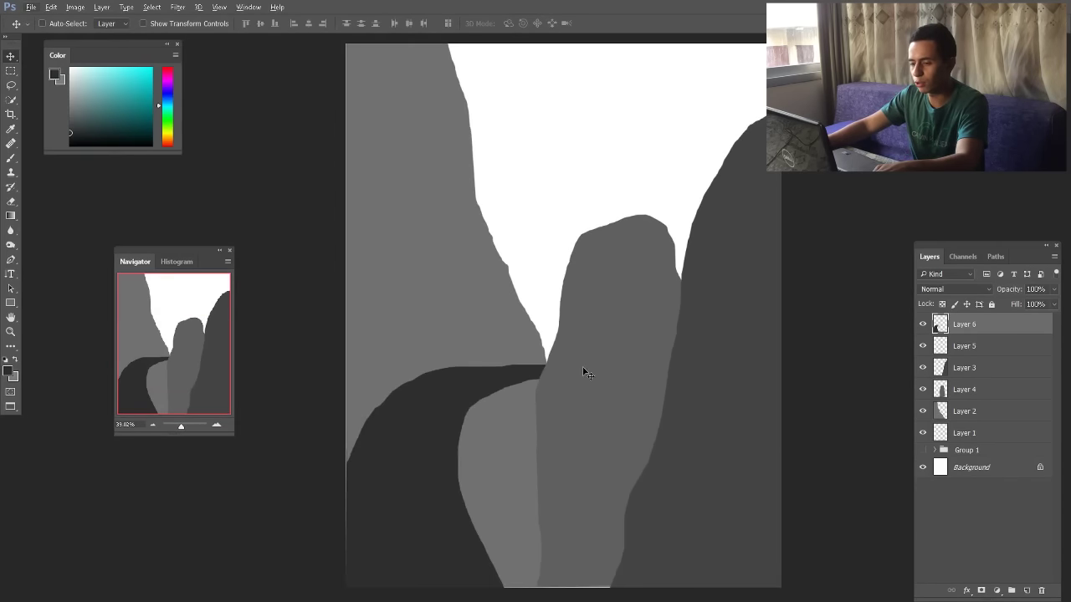
{"action": "scroll", "coordinate": [504, 354], "scroll_direction": "down", "scroll_amount": 1}
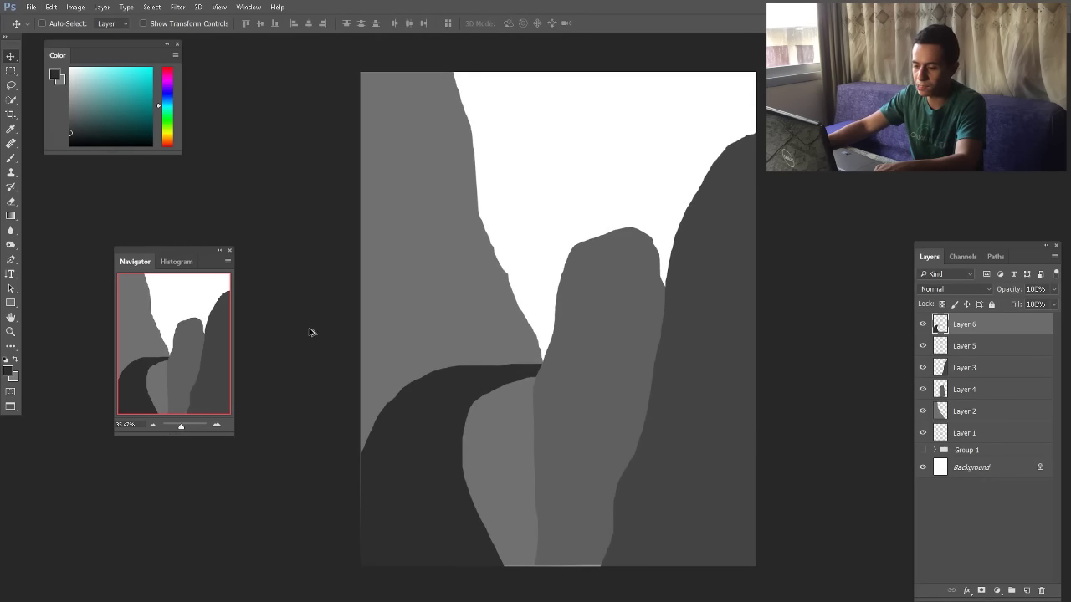
{"action": "scroll", "coordinate": [389, 344], "scroll_direction": "down", "scroll_amount": 1}
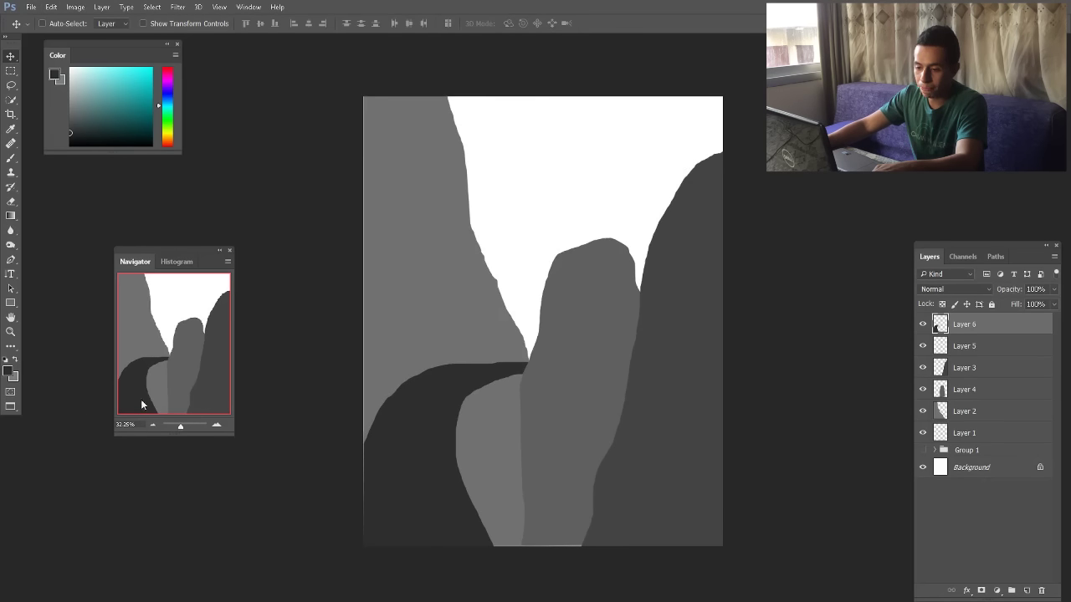
Enlarge the Navigator and then close it
{"action": "left_click_drag", "start_coordinate": [236, 310], "coordinate": [299, 314]}
{"action": "left_click_drag", "start_coordinate": [230, 432], "coordinate": [236, 487]}
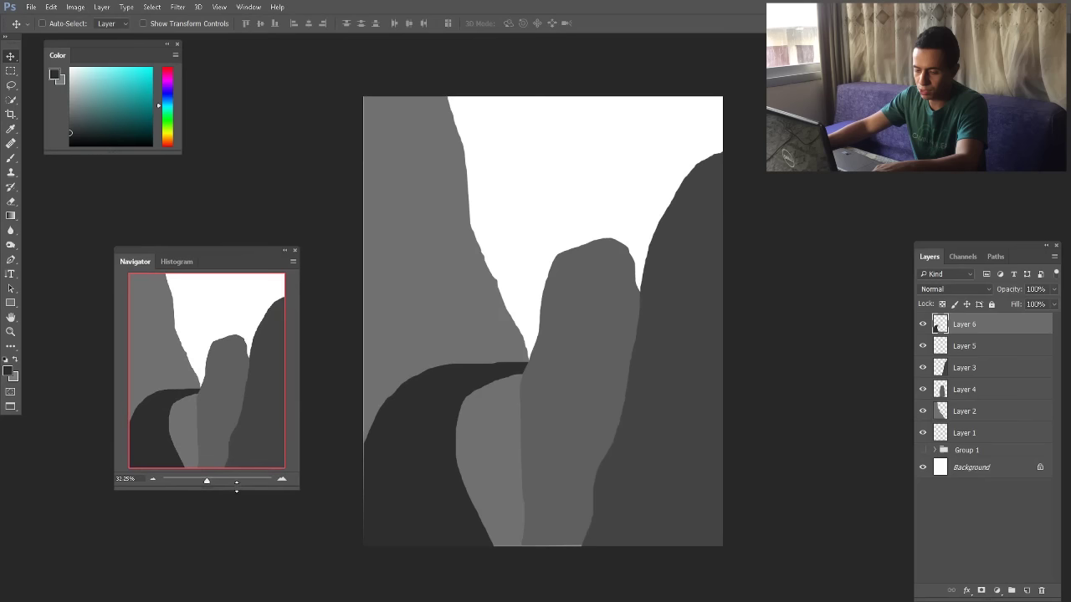
{"action": "left_click", "coordinate": [294, 250]}
{"action": "scroll", "coordinate": [200, 349], "scroll_direction": "down", "scroll_amount": 3}
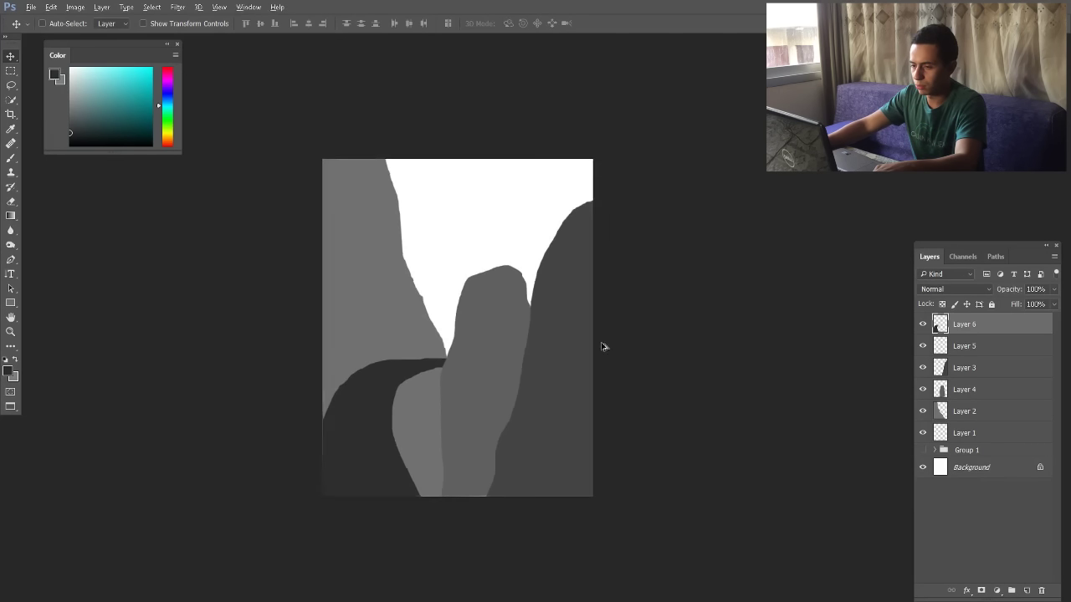
{"action": "scroll", "coordinate": [603, 346], "scroll_direction": "up", "scroll_amount": 3}
{"action": "scroll", "coordinate": [184, 326], "scroll_direction": "up", "scroll_amount": 2}
{"action": "scroll", "coordinate": [471, 387], "scroll_direction": "down", "scroll_amount": 1}
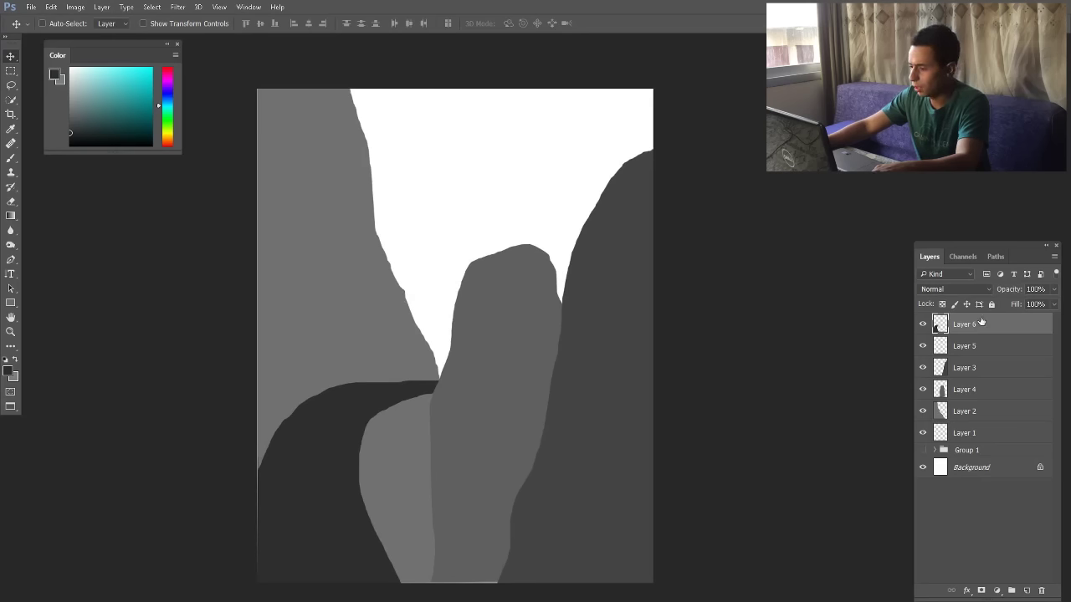
Show the sky group and scale it to about 136.5% so the sunset sky fills the gap between the cliffs
{"action": "left_click", "coordinate": [922, 450]}
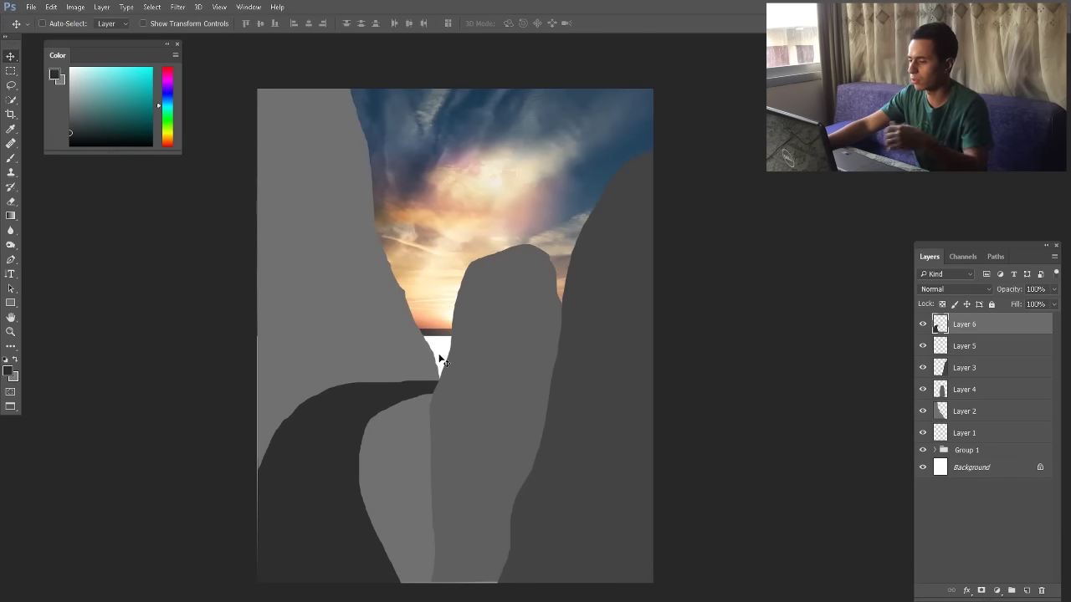
{"action": "left_click", "coordinate": [966, 452]}
{"action": "key", "text": "ctrl+t"}
{"action": "key", "text": "ctrl+0"}
{"action": "left_click_drag", "start_coordinate": [665, 366], "coordinate": [726, 442]}
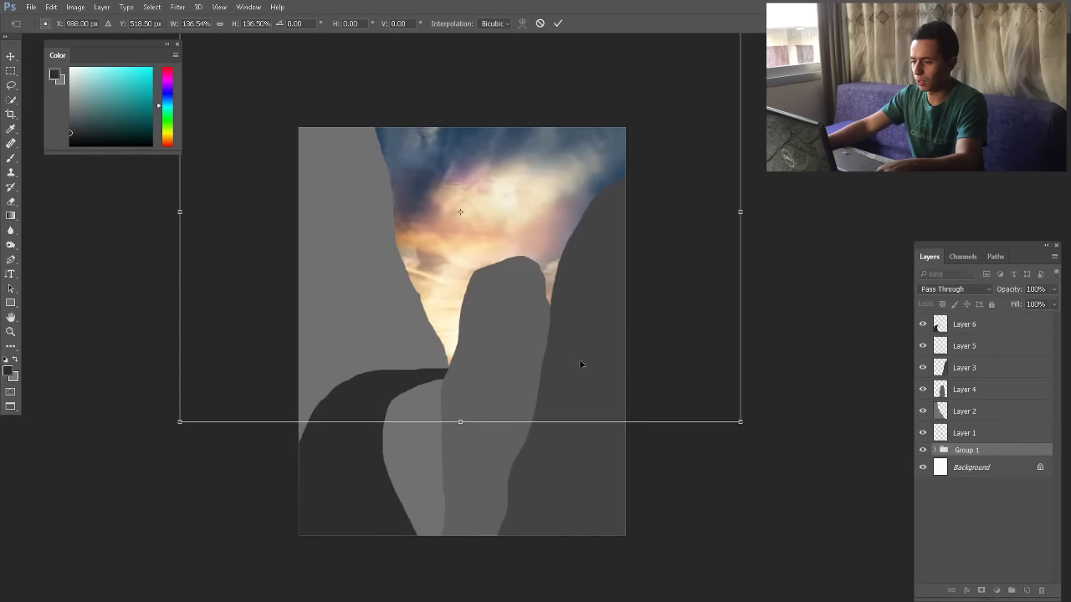
{"action": "left_click_drag", "start_coordinate": [578, 362], "coordinate": [584, 364]}
{"action": "left_click_drag", "start_coordinate": [189, 426], "coordinate": [177, 425]}
{"action": "key", "text": "Return"}
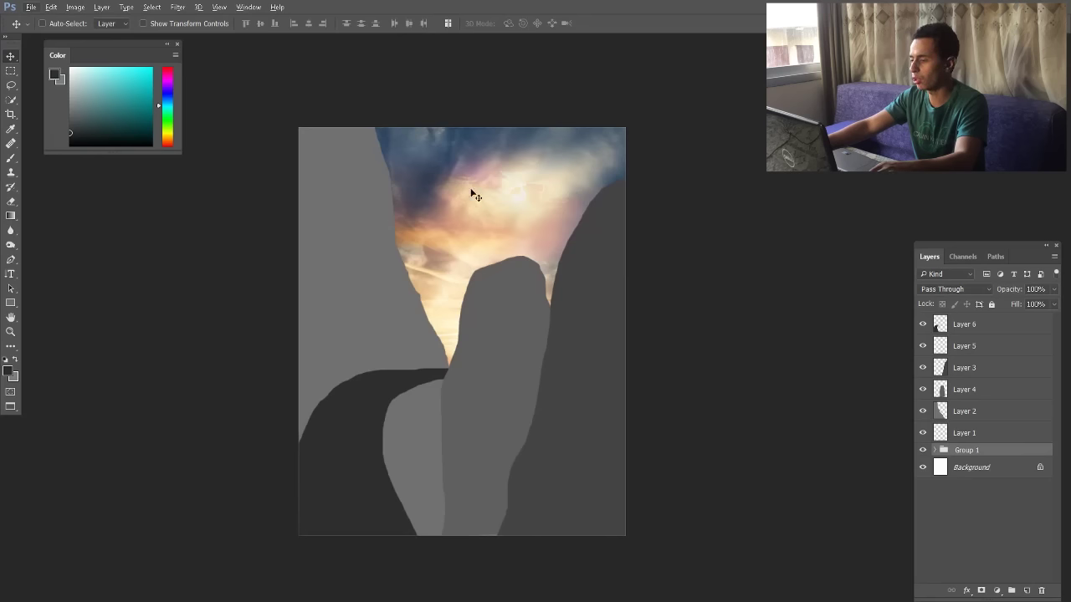
Expand the sky group, select its bottom sunset photo layer, and view that layer on its own
{"action": "left_click", "coordinate": [935, 450]}
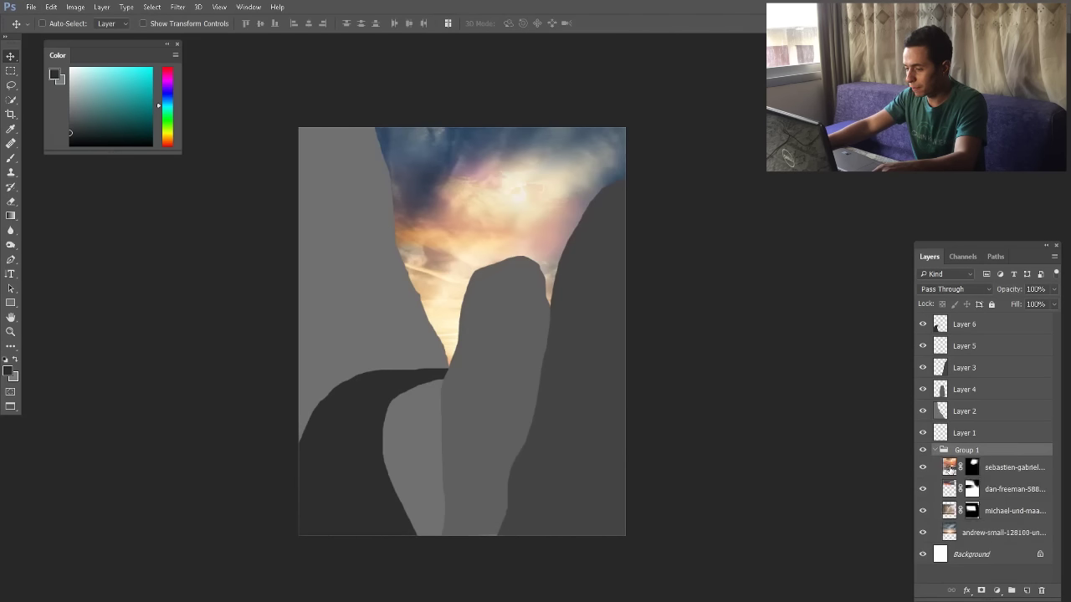
{"action": "left_click", "coordinate": [924, 534]}
{"action": "left_click", "coordinate": [922, 532]}
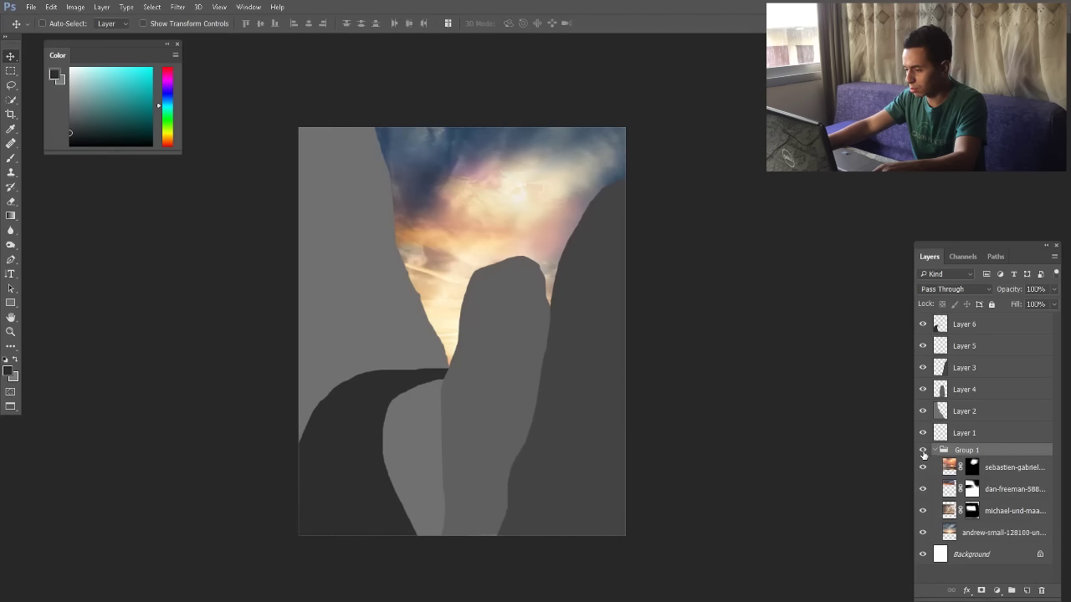
{"action": "left_click", "coordinate": [924, 533]}
{"action": "left_click", "coordinate": [924, 533]}
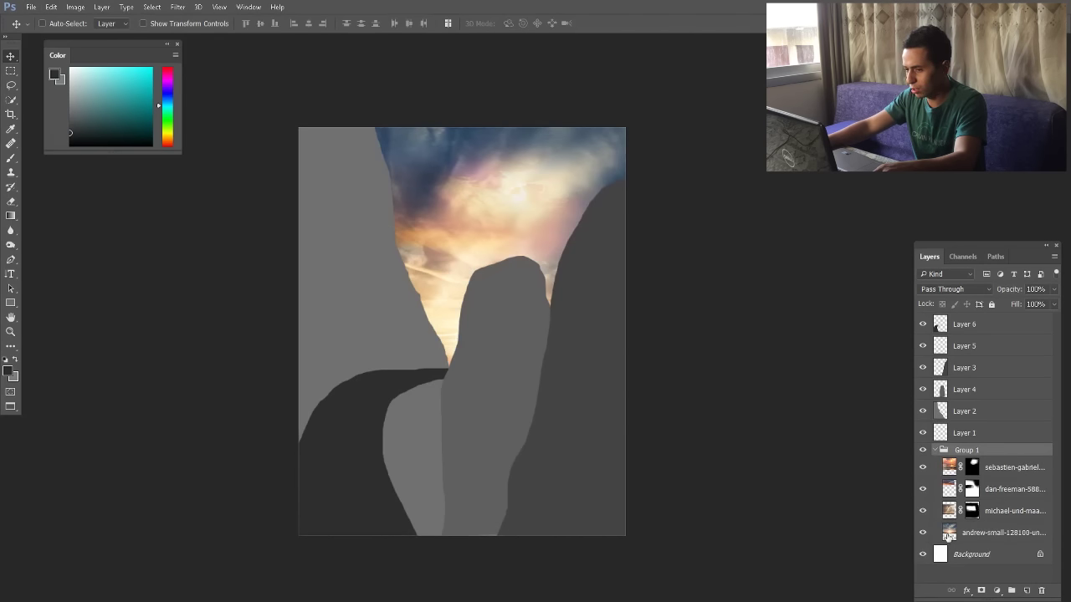
{"action": "left_click", "coordinate": [949, 535]}
{"action": "left_click", "coordinate": [923, 533], "text": "alt"}
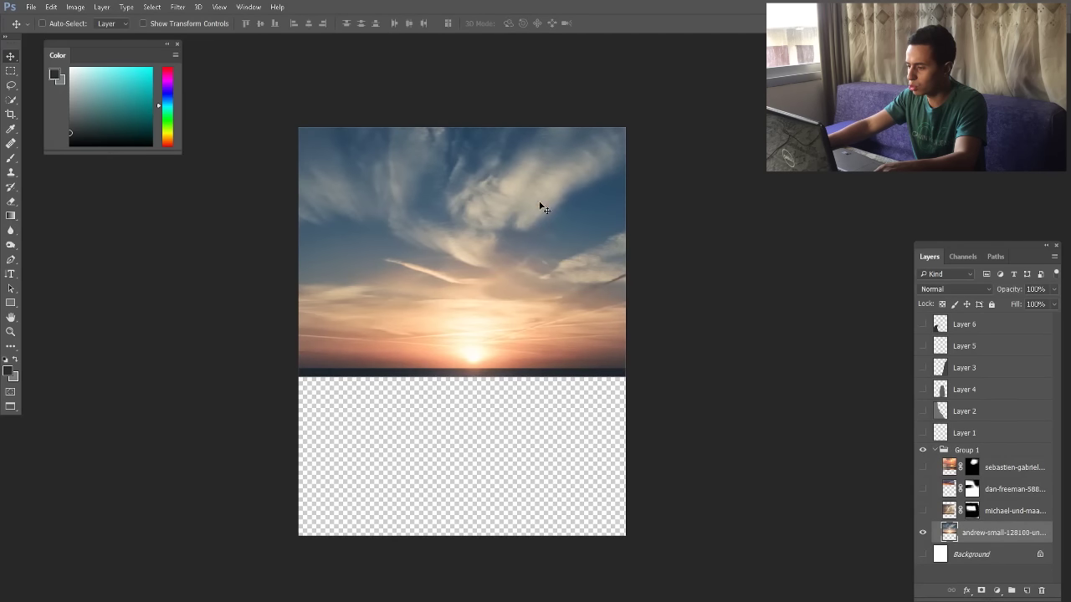
{"action": "left_click", "coordinate": [924, 533], "text": "alt"}
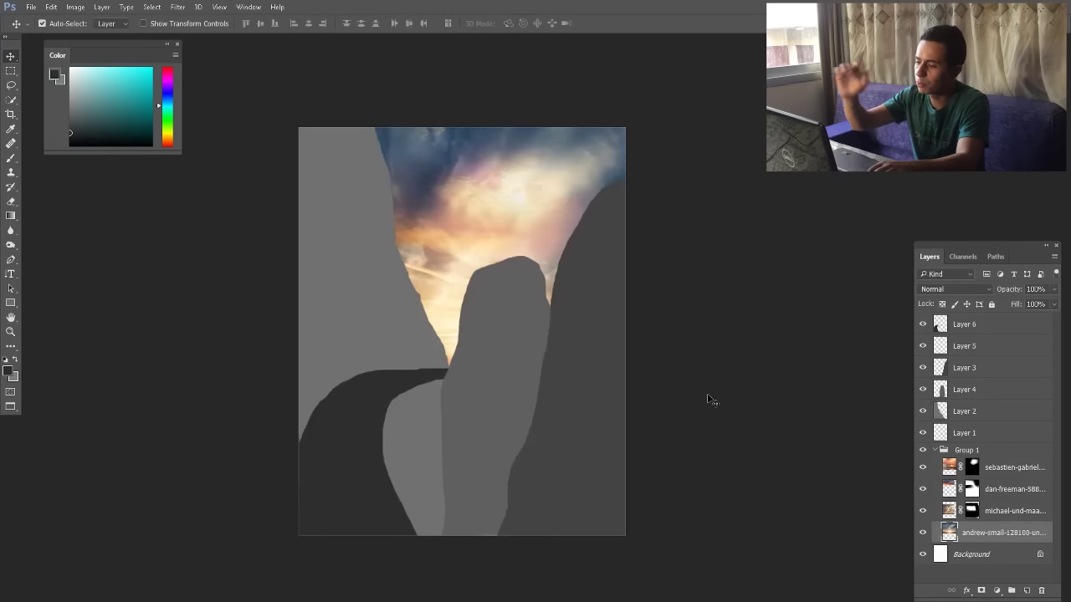
Recolour the Blues of the bottom sky photo with Hue/Saturation, using hue -160, saturation 0 and slightly raised lightness
{"action": "key", "text": "ctrl+u"}
{"action": "left_click", "coordinate": [649, 138]}
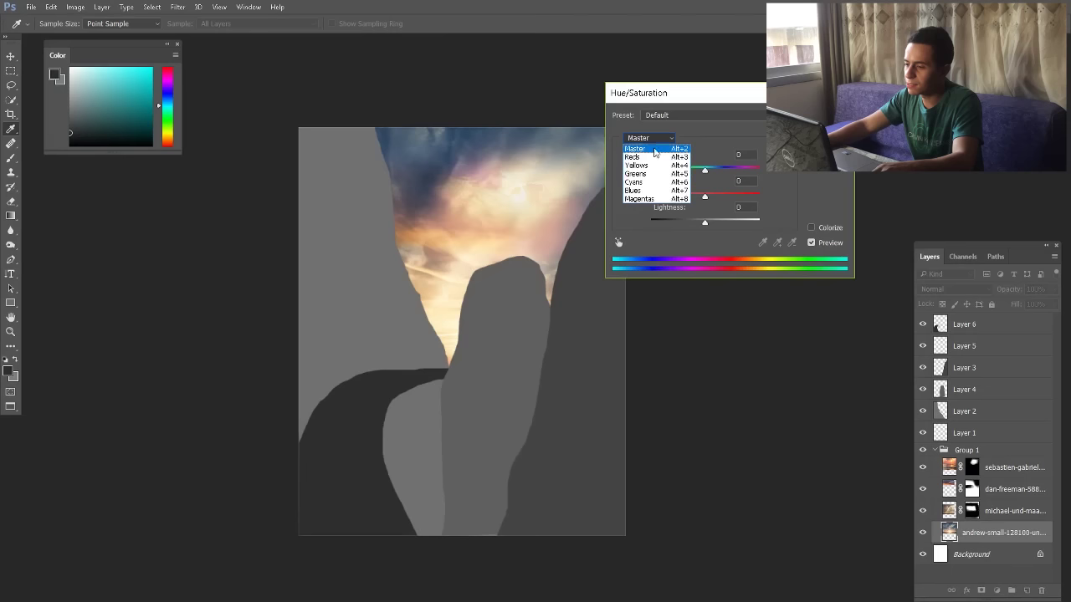
{"action": "left_click", "coordinate": [640, 191]}
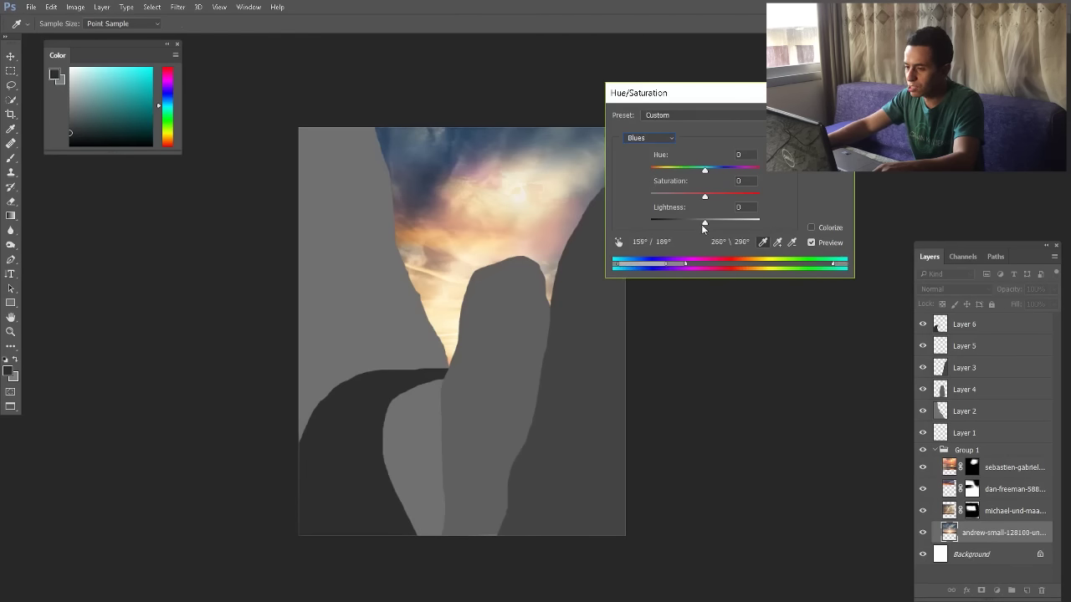
{"action": "left_click_drag", "start_coordinate": [702, 226], "coordinate": [730, 219]}
{"action": "left_click_drag", "start_coordinate": [706, 171], "coordinate": [643, 169]}
{"action": "left_click_drag", "start_coordinate": [705, 197], "coordinate": [761, 195]}
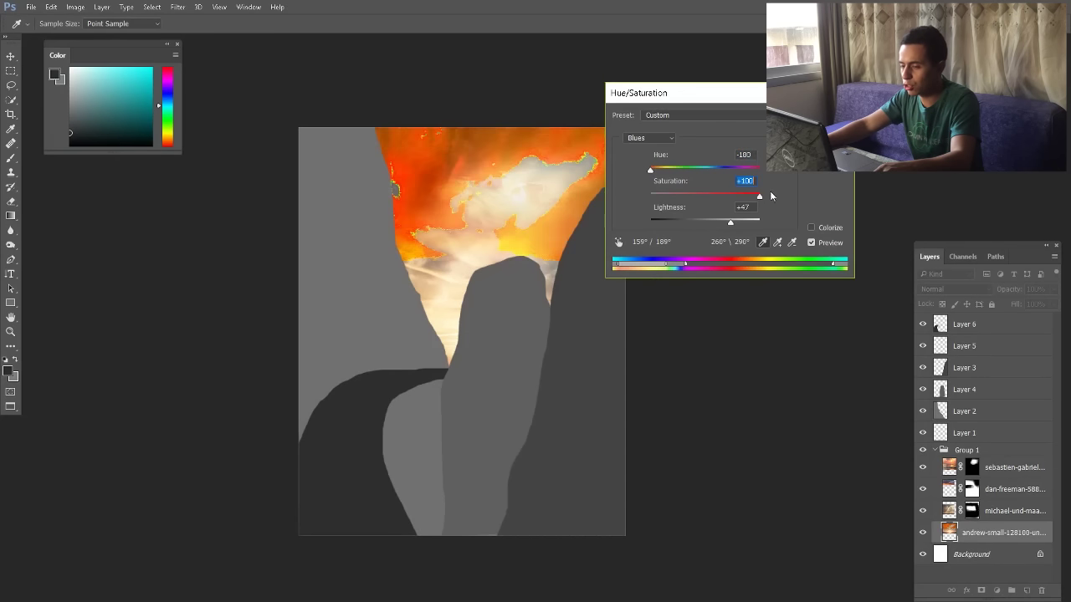
{"action": "left_click_drag", "start_coordinate": [650, 172], "coordinate": [724, 222]}
{"action": "left_click", "coordinate": [695, 196]}
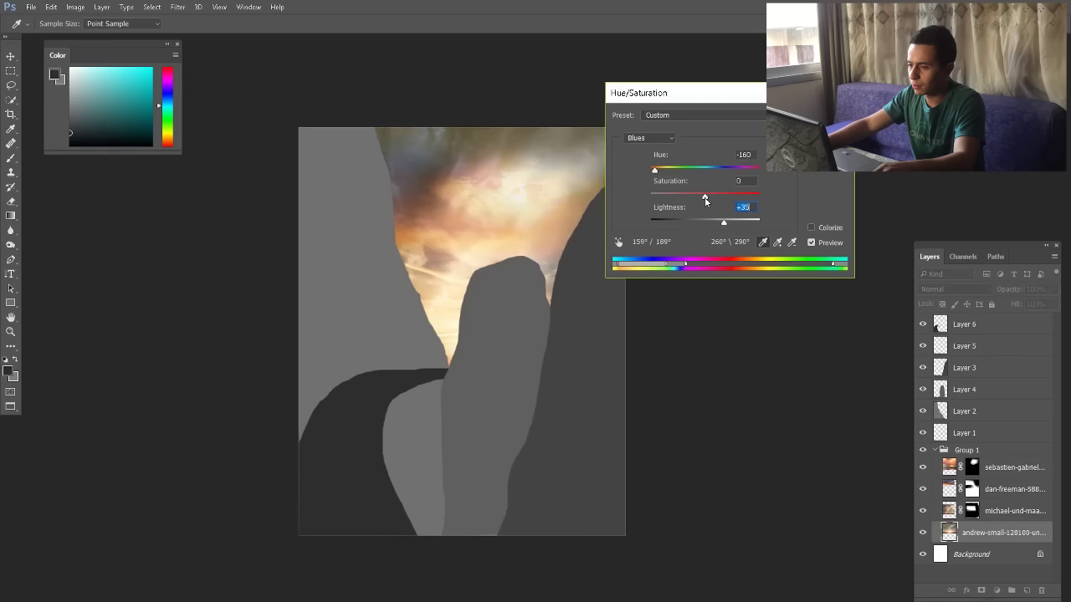
{"action": "left_click_drag", "start_coordinate": [732, 221], "coordinate": [708, 221]}
{"action": "key", "text": "Return"}
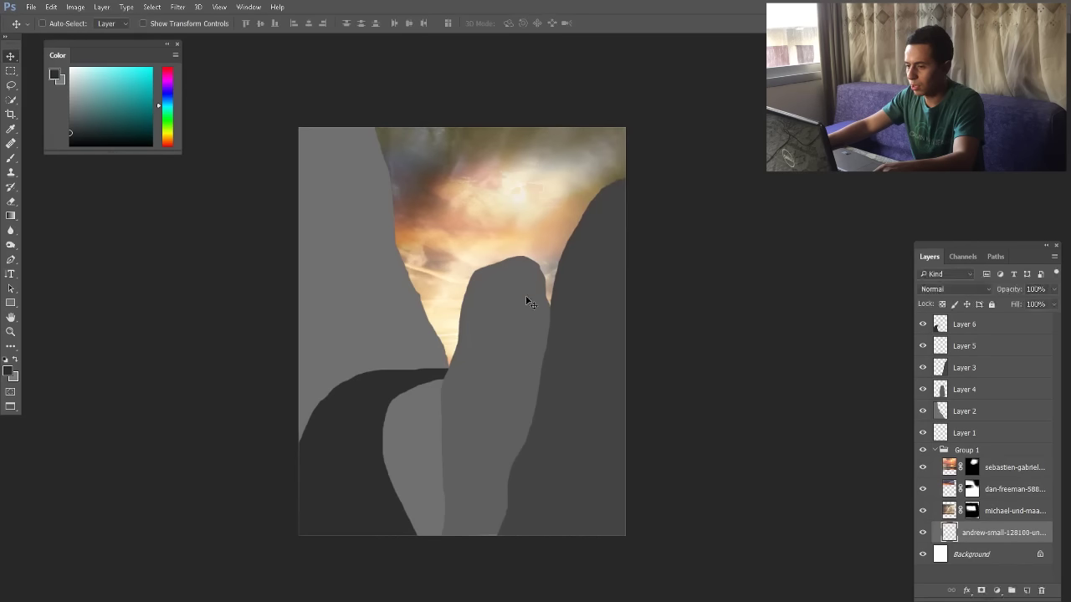
Examine the recoloured sky photo on its own and compare the sky with each of the two masked layers above it hidden
{"action": "left_click_drag", "start_coordinate": [490, 263], "coordinate": [510, 293]}
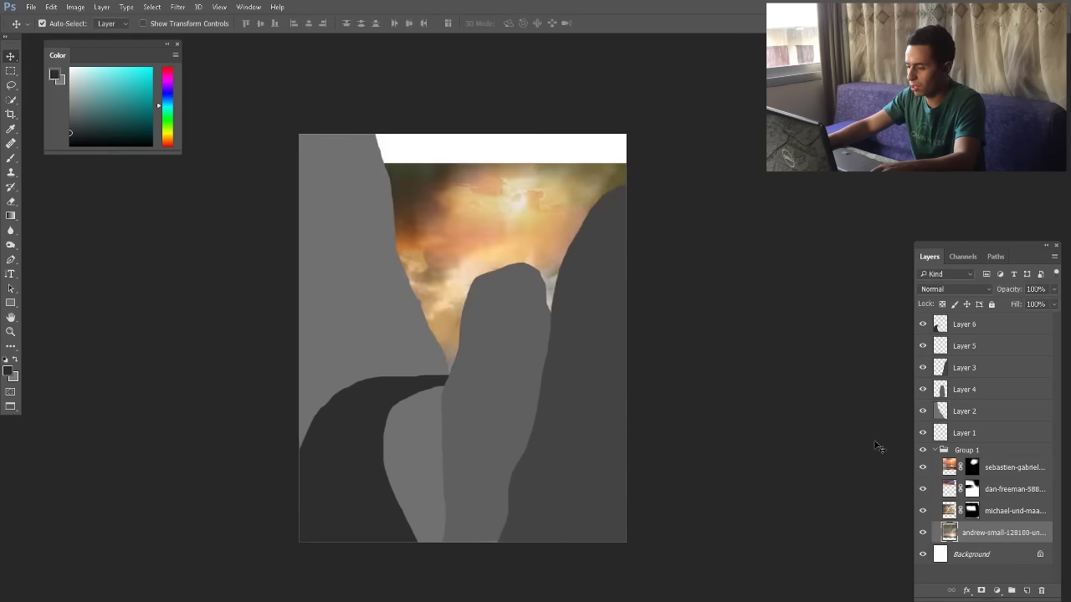
{"action": "left_click", "coordinate": [923, 532], "text": "alt"}
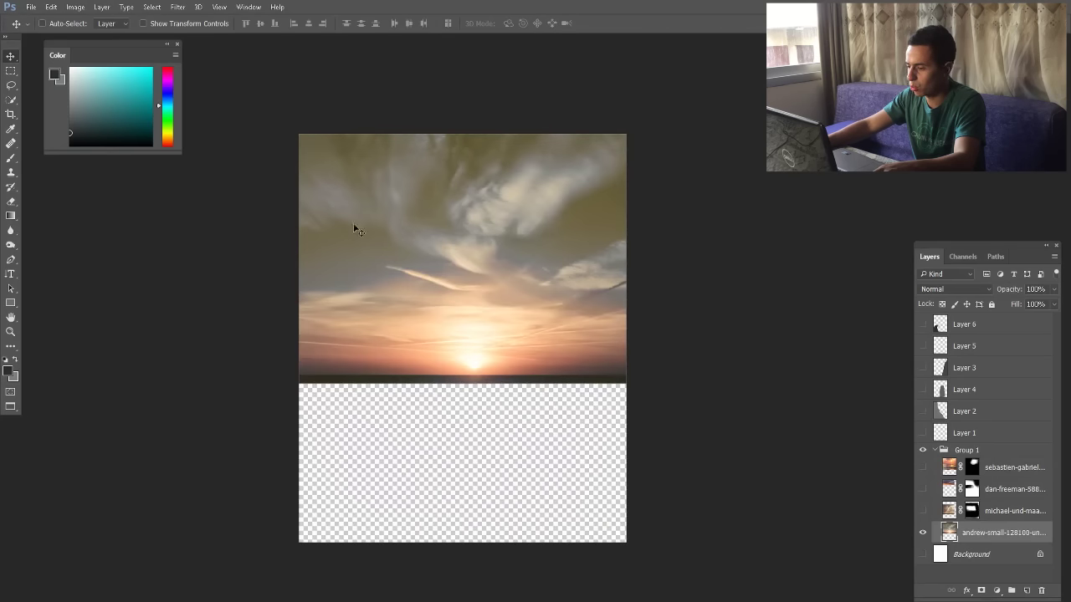
{"action": "left_click", "coordinate": [922, 532], "text": "alt"}
{"action": "left_click", "coordinate": [923, 510]}
{"action": "left_click", "coordinate": [924, 510]}
{"action": "left_click", "coordinate": [924, 488]}
{"action": "left_click", "coordinate": [924, 488]}
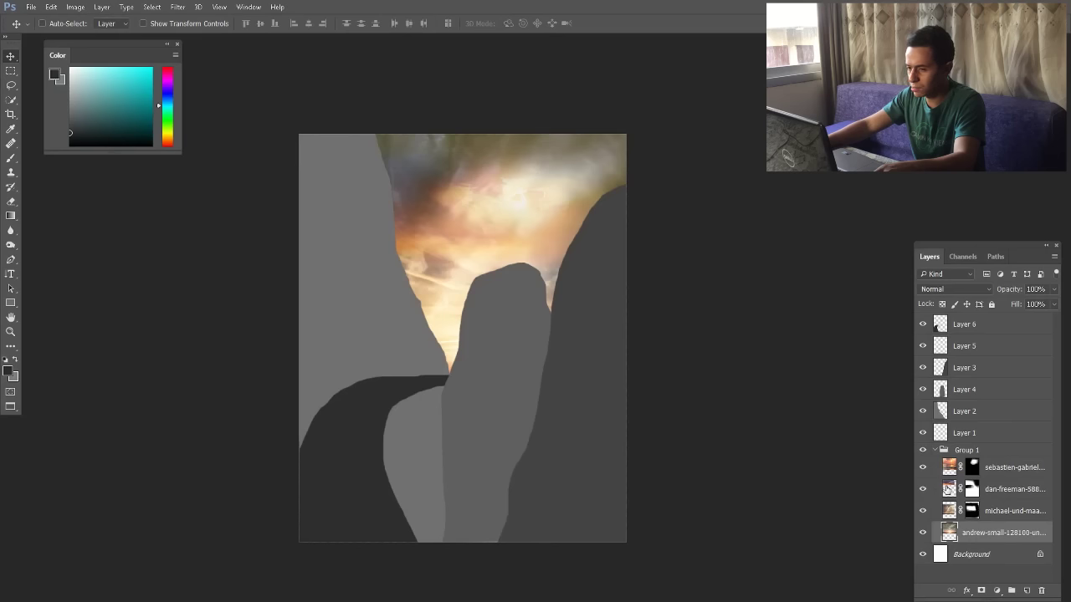
Lighten the Overlay cloud layer in the sky group with Curves by raising the black point to output 108
{"action": "left_click", "coordinate": [962, 489]}
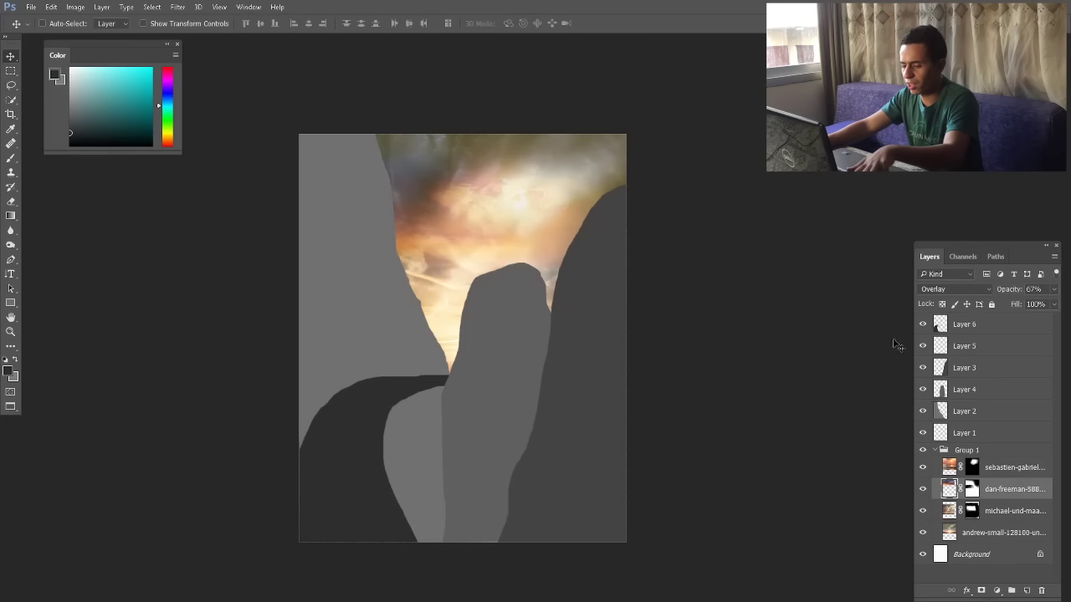
{"action": "key", "text": "ctrl"}
{"action": "key", "text": "ctrl+m"}
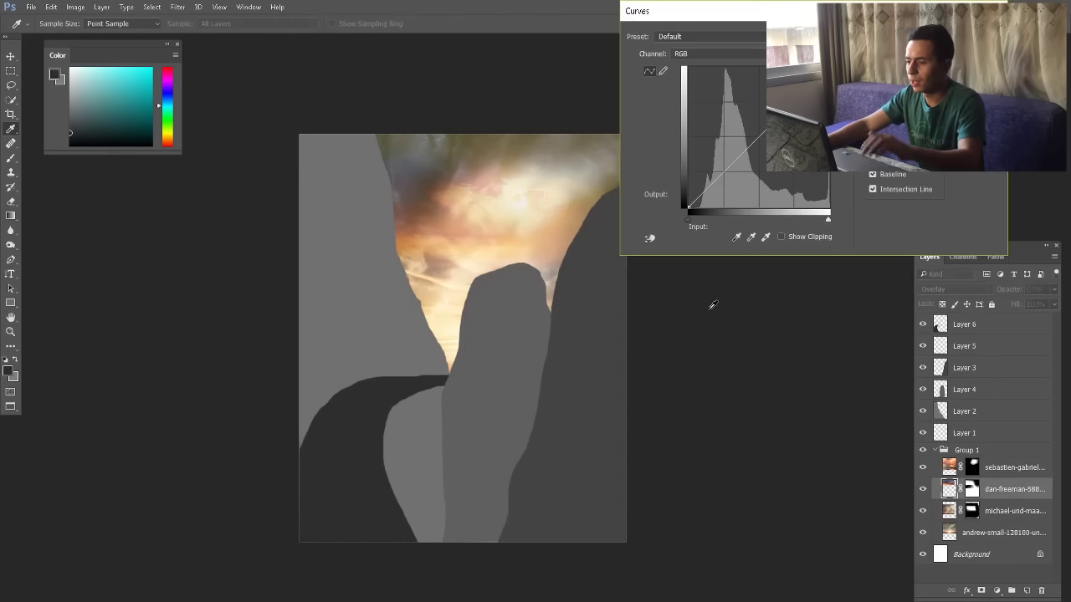
{"action": "left_click_drag", "start_coordinate": [688, 209], "coordinate": [671, 148]}
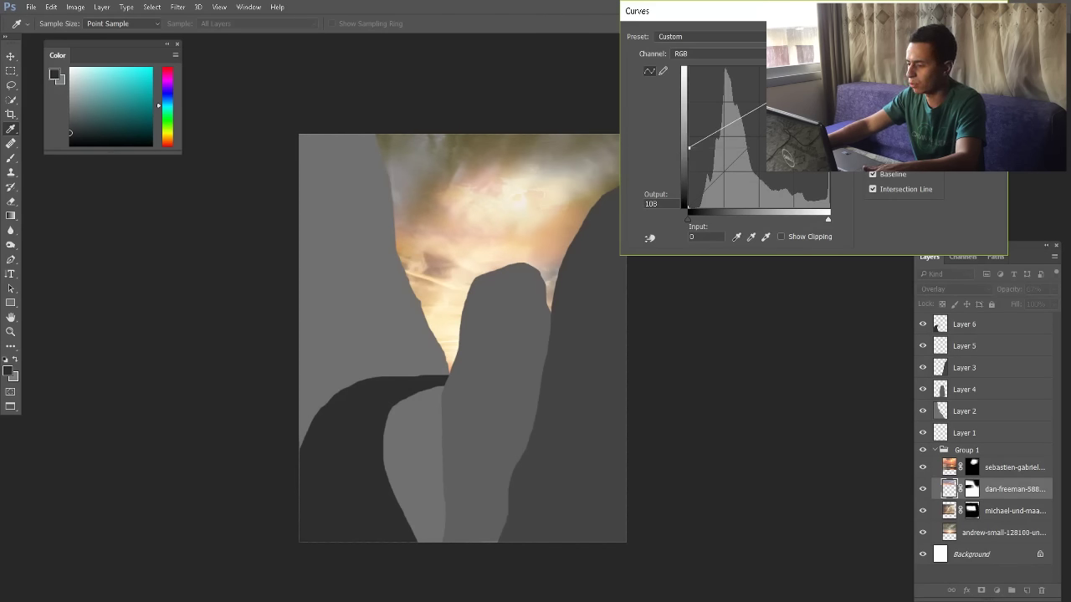
{"action": "key", "text": "Return"}
Scale the Screen-blended layer at the top of the sky group to about 118% and shift it slightly down
{"action": "left_click", "coordinate": [923, 466]}
{"action": "left_click", "coordinate": [923, 467]}
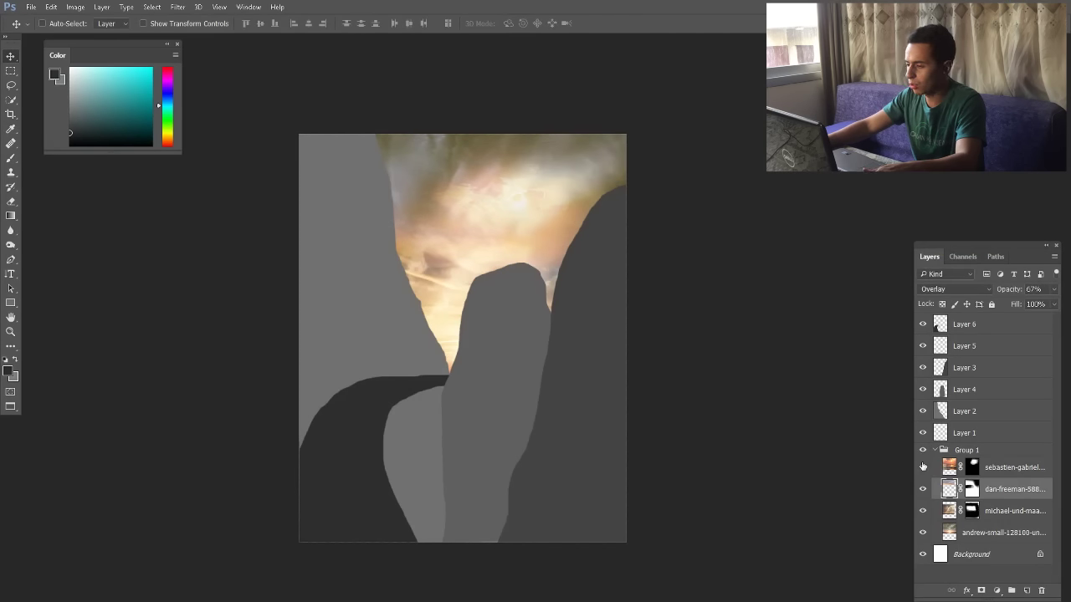
{"action": "left_click", "coordinate": [971, 471]}
{"action": "key", "text": "ctrl+t"}
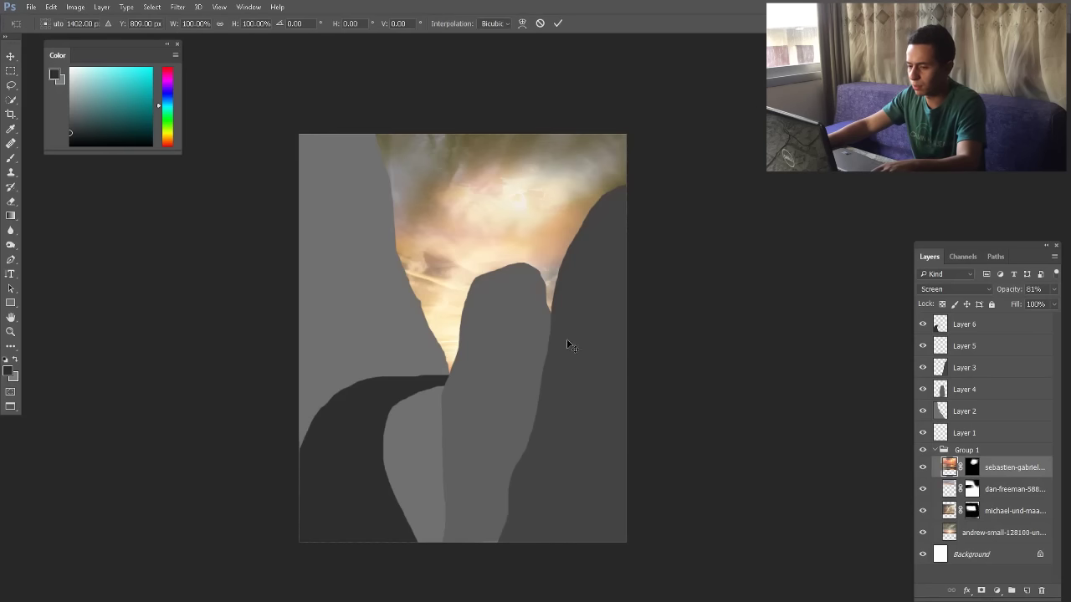
{"action": "left_click_drag", "start_coordinate": [293, 421], "coordinate": [256, 444]}
{"action": "left_click_drag", "start_coordinate": [489, 282], "coordinate": [487, 293]}
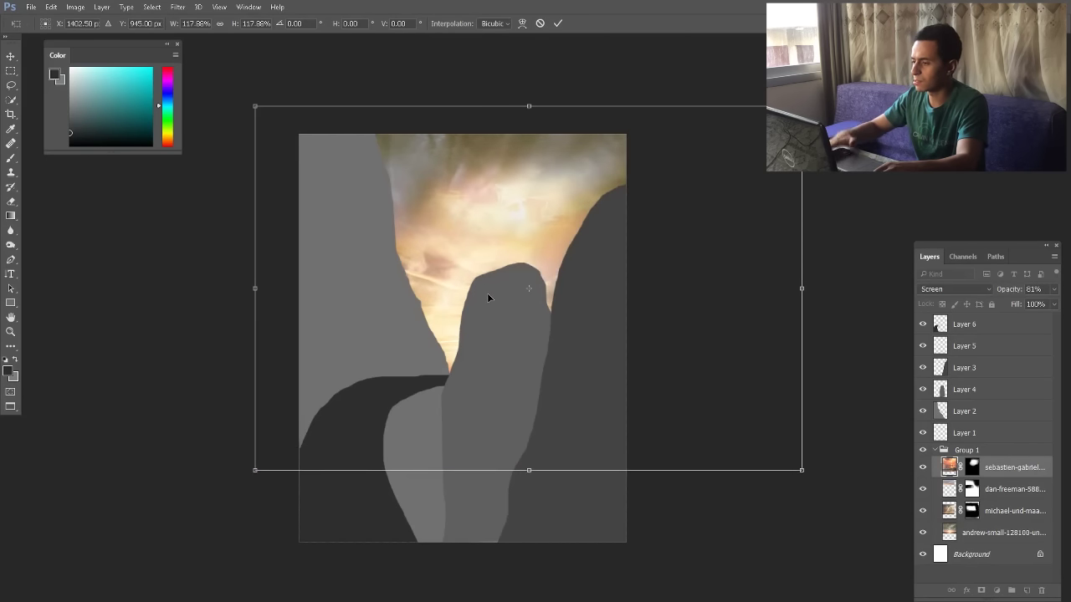
{"action": "key", "text": "Return"}
{"action": "scroll", "coordinate": [565, 307], "scroll_direction": "down", "scroll_amount": 3}
{"action": "scroll", "coordinate": [522, 241], "scroll_direction": "down", "scroll_amount": 1}
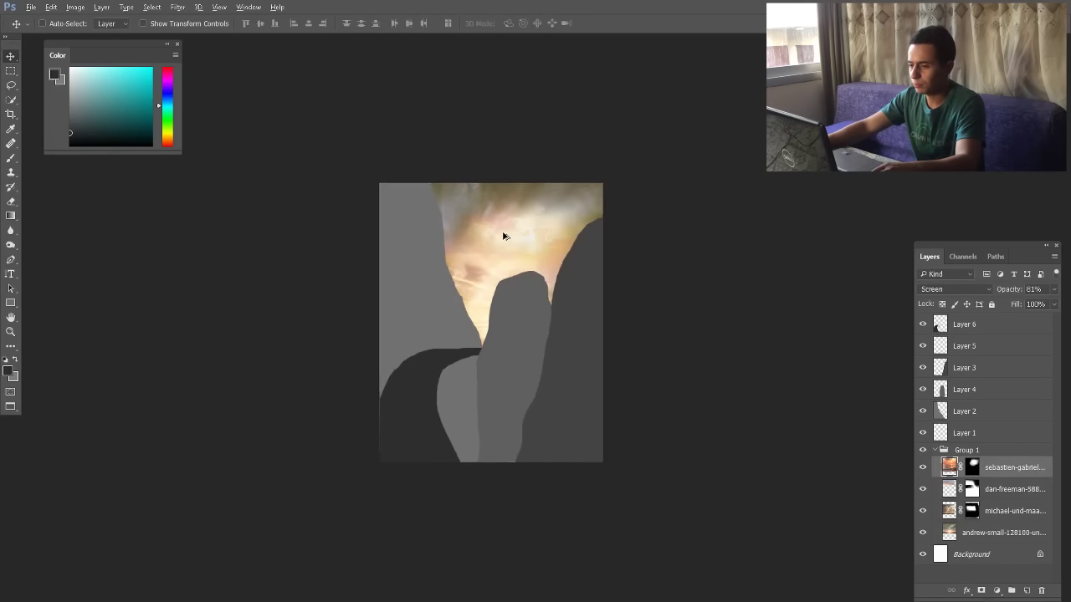
Select the bottom sunset photo layer, enlarge it and reposition it behind the cliffs
{"action": "scroll", "coordinate": [504, 235], "scroll_direction": "up", "scroll_amount": 3}
{"action": "left_click", "coordinate": [509, 175], "text": "ctrl"}
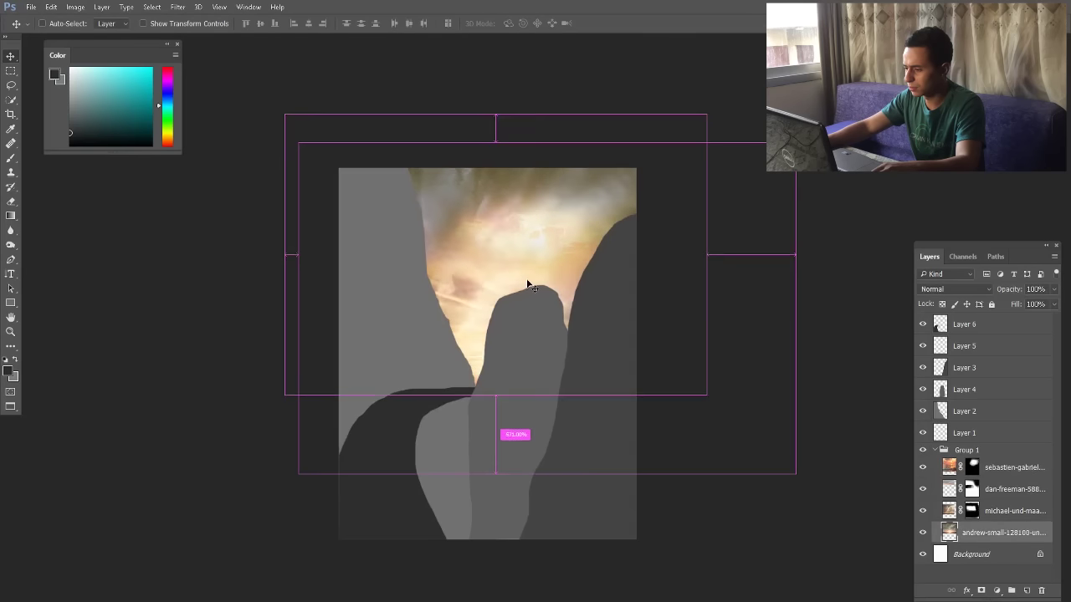
{"action": "key", "text": "ctrl+minus"}
{"action": "left_click", "coordinate": [923, 533]}
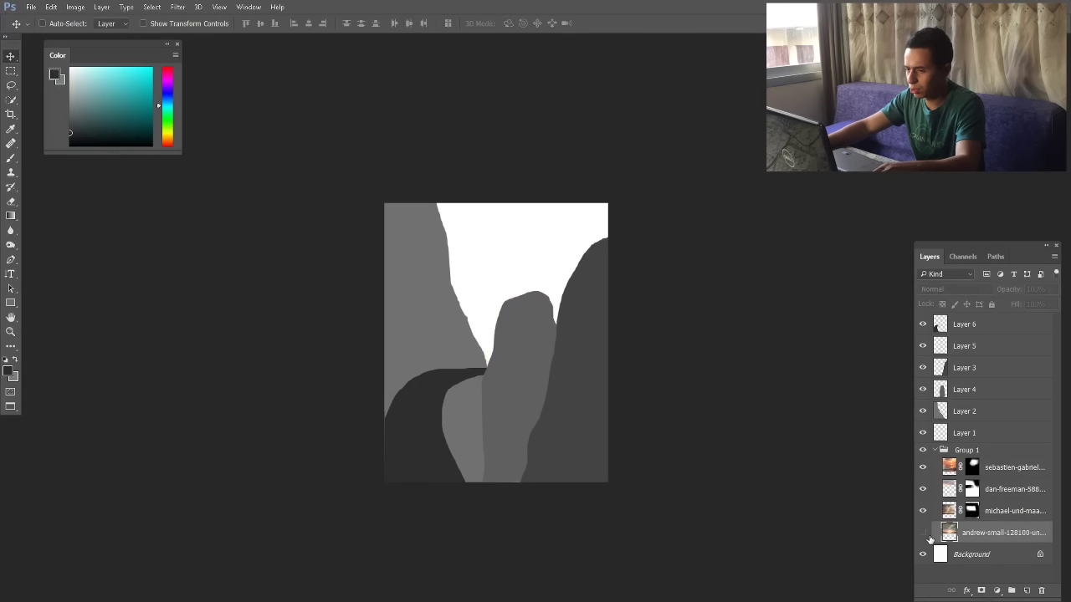
{"action": "left_click", "coordinate": [923, 533]}
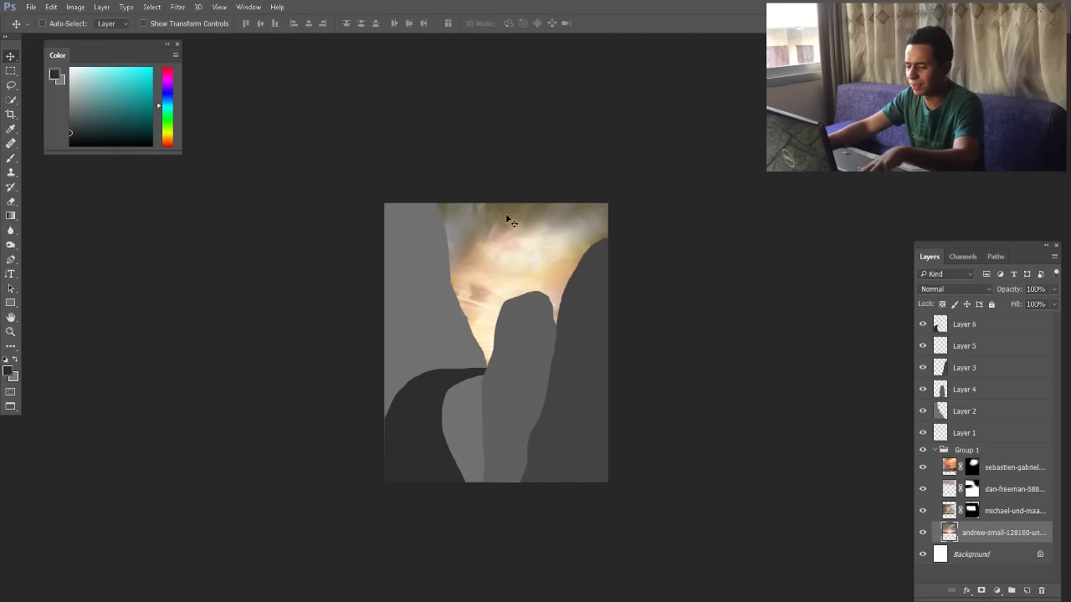
{"action": "key", "text": "ctrl+t"}
{"action": "left_click_drag", "start_coordinate": [660, 162], "coordinate": [690, 144]}
{"action": "mouse_move", "coordinate": [600, 277]}
{"action": "left_mouse_down"}
{"action": "mouse_move", "coordinate": [600, 253]}
{"action": "mouse_move", "coordinate": [601, 263]}
{"action": "left_mouse_up"}
{"action": "left_click_drag", "start_coordinate": [689, 126], "coordinate": [728, 121]}
{"action": "left_click_drag", "start_coordinate": [649, 256], "coordinate": [642, 243]}
{"action": "key", "text": "Return"}
{"action": "scroll", "coordinate": [618, 270], "scroll_direction": "up", "scroll_amount": 2}
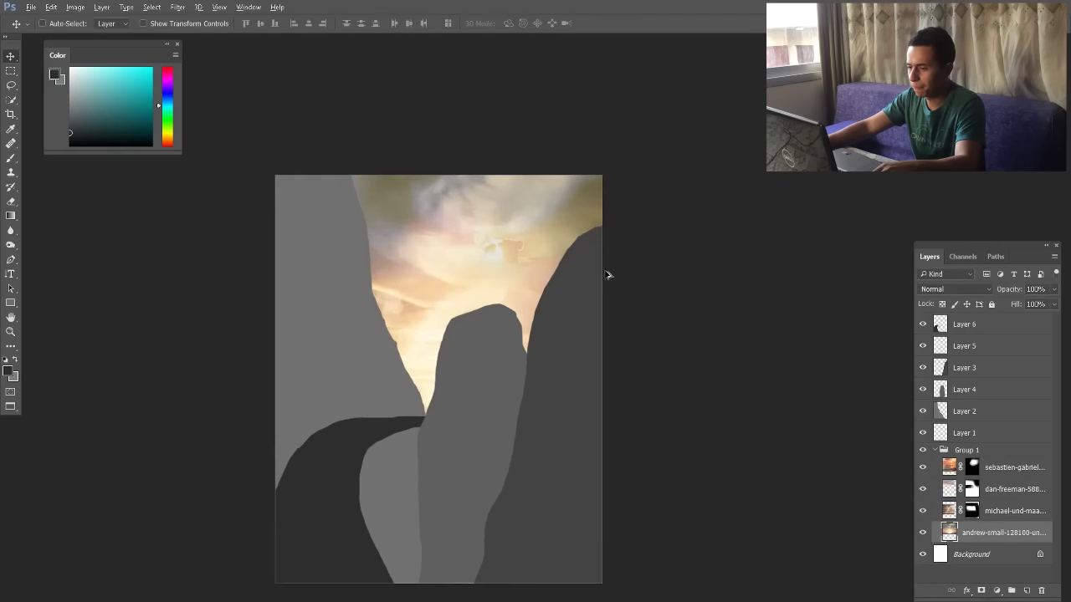
Lighten the upper corners of the bottom sunset photo with the Dodge tool, using the Highlights range and 10% exposure
{"action": "scroll", "coordinate": [604, 276], "scroll_direction": "down", "scroll_amount": 1}
{"action": "left_click", "coordinate": [11, 245]}
{"action": "left_click", "coordinate": [142, 23]}
{"action": "right_click", "coordinate": [8, 245]}
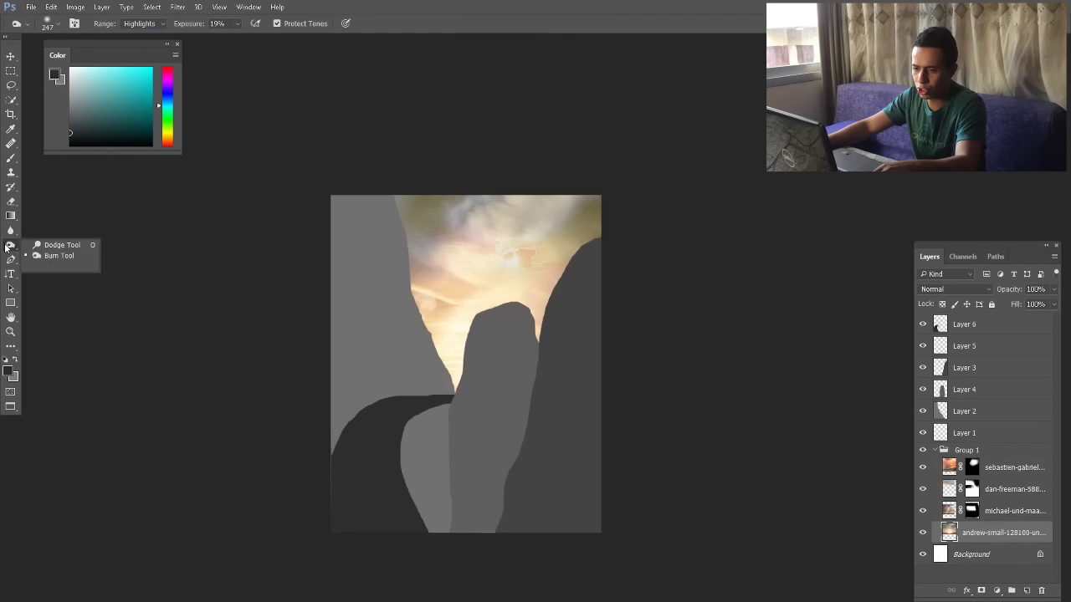
{"action": "left_click", "coordinate": [50, 256]}
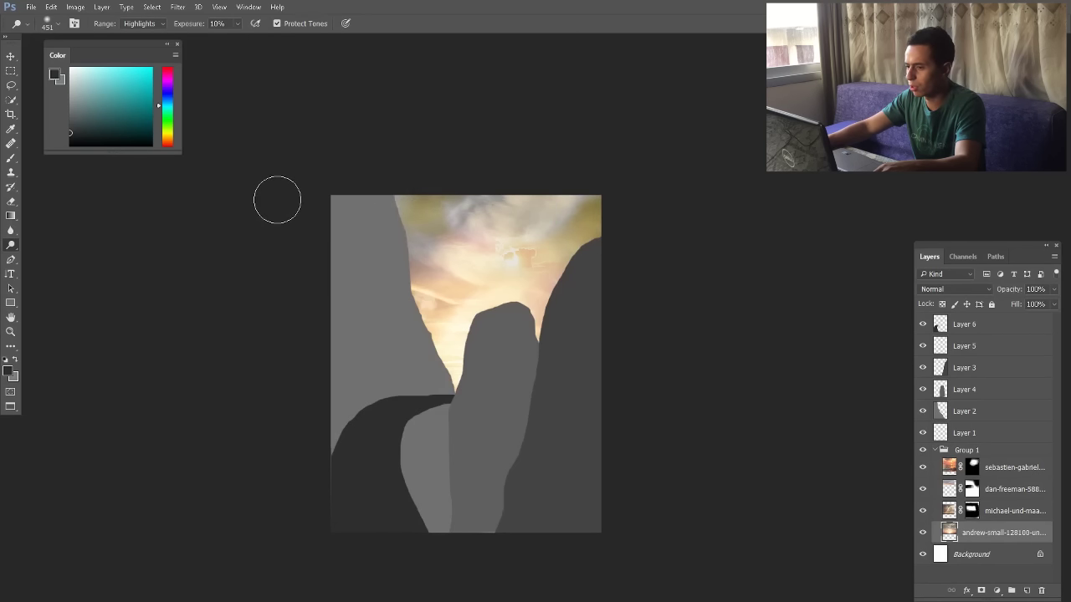
{"action": "left_click", "coordinate": [9, 55]}
{"action": "scroll", "coordinate": [480, 403], "scroll_direction": "up", "scroll_amount": 4}
{"action": "scroll", "coordinate": [470, 430], "scroll_direction": "down", "scroll_amount": 1}
{"action": "scroll", "coordinate": [471, 430], "scroll_direction": "down", "scroll_amount": 2}
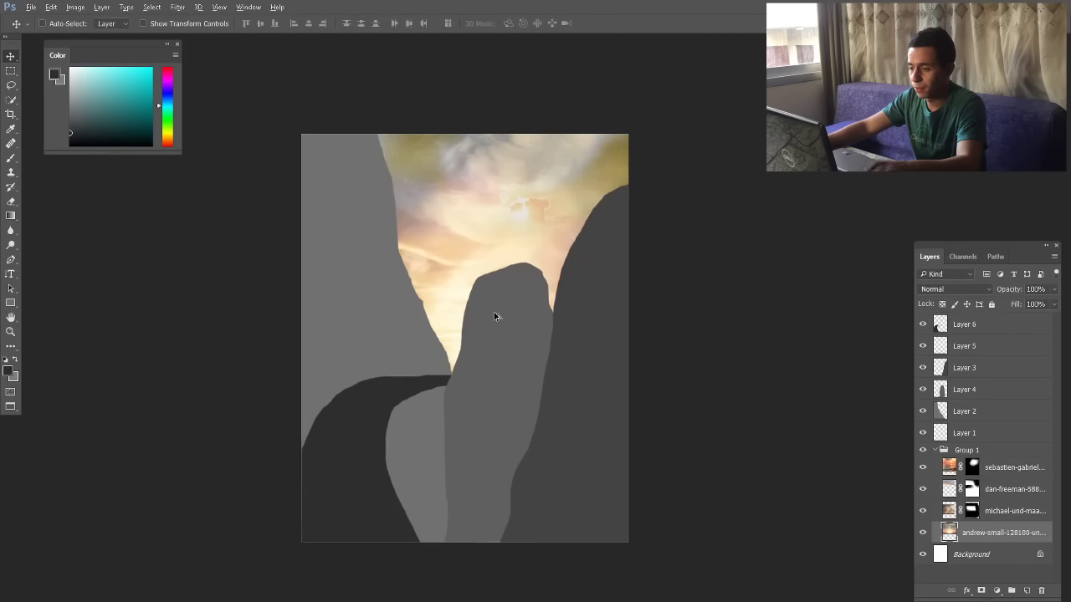
Place the 739745-unsplash forested cliff photo from the Stocks folder and move its layer to the top of the stack
{"action": "key", "text": "alt+Tab"}
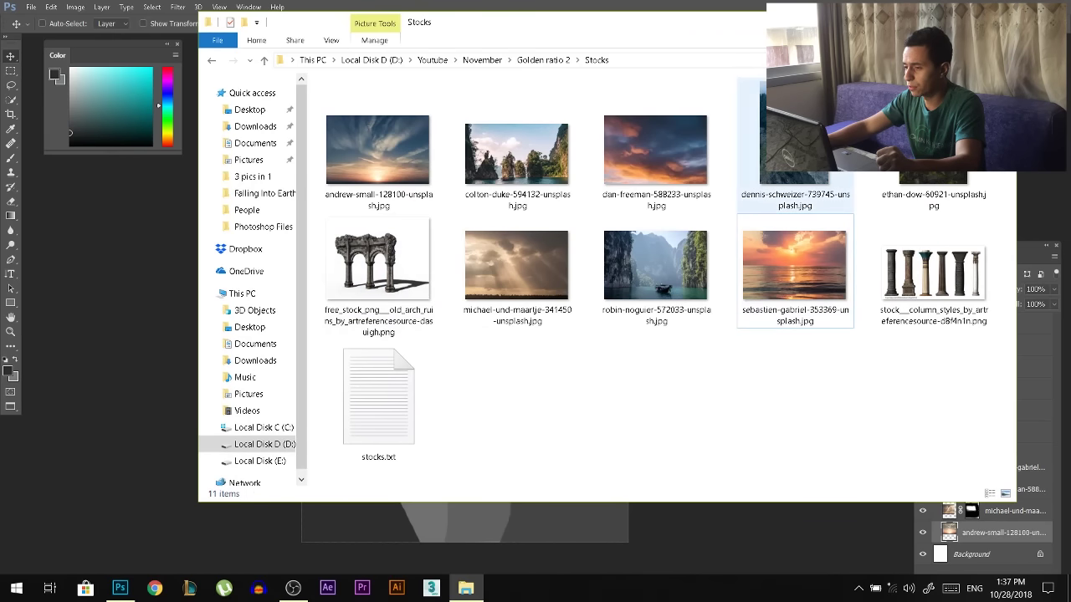
{"action": "left_click_drag", "start_coordinate": [780, 156], "coordinate": [526, 526]}
{"action": "left_click_drag", "start_coordinate": [513, 475], "coordinate": [554, 271]}
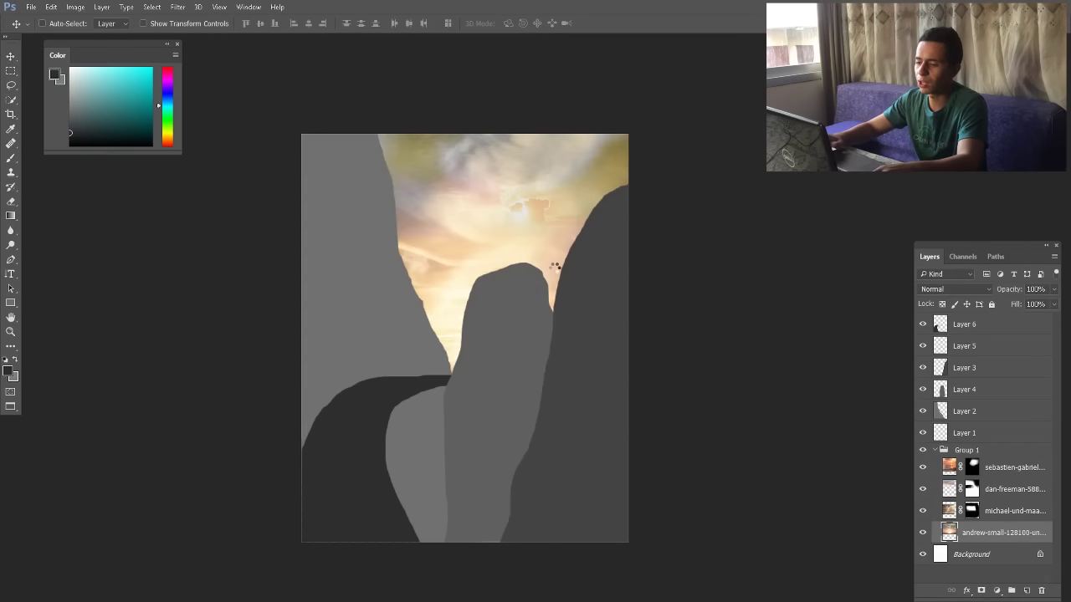
{"action": "key", "text": "Return"}
{"action": "mouse_move", "coordinate": [504, 241]}
{"action": "left_mouse_down"}
{"action": "mouse_move", "coordinate": [497, 227]}
{"action": "mouse_move", "coordinate": [512, 226]}
{"action": "left_mouse_up"}
{"action": "left_click_drag", "start_coordinate": [973, 533], "coordinate": [971, 322]}
Scale the placed cliff photo to 19.80% within the canvas
{"action": "mouse_move", "coordinate": [507, 302]}
{"action": "left_mouse_down"}
{"action": "mouse_move", "coordinate": [497, 301]}
{"action": "mouse_move", "coordinate": [508, 293]}
{"action": "left_mouse_up"}
{"action": "key", "text": "ctrl+z"}
{"action": "key", "text": "ctrl+t"}
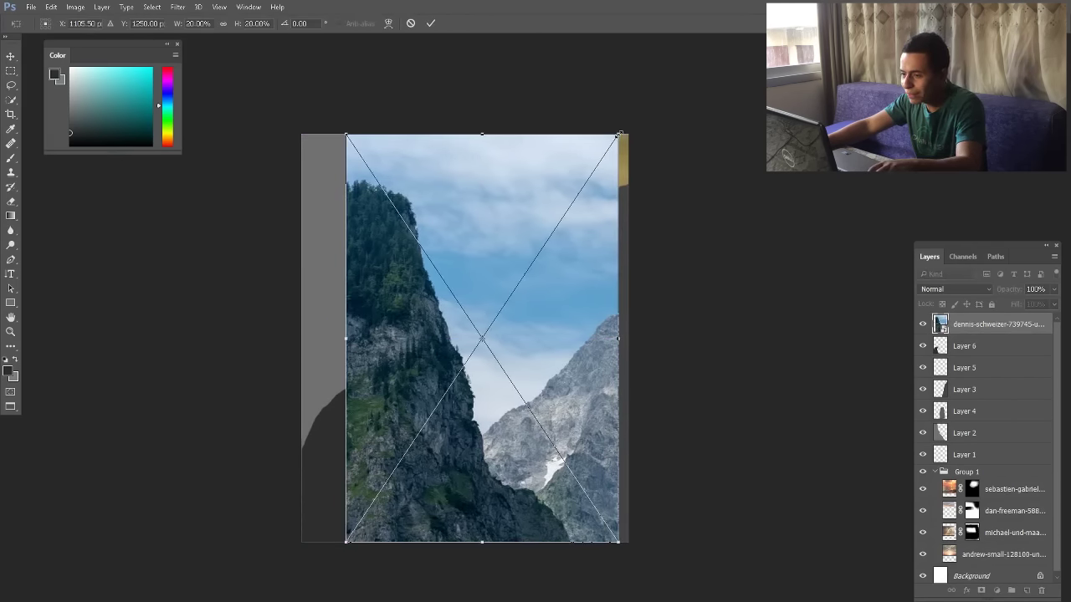
{"action": "left_click_drag", "start_coordinate": [619, 134], "coordinate": [617, 136]}
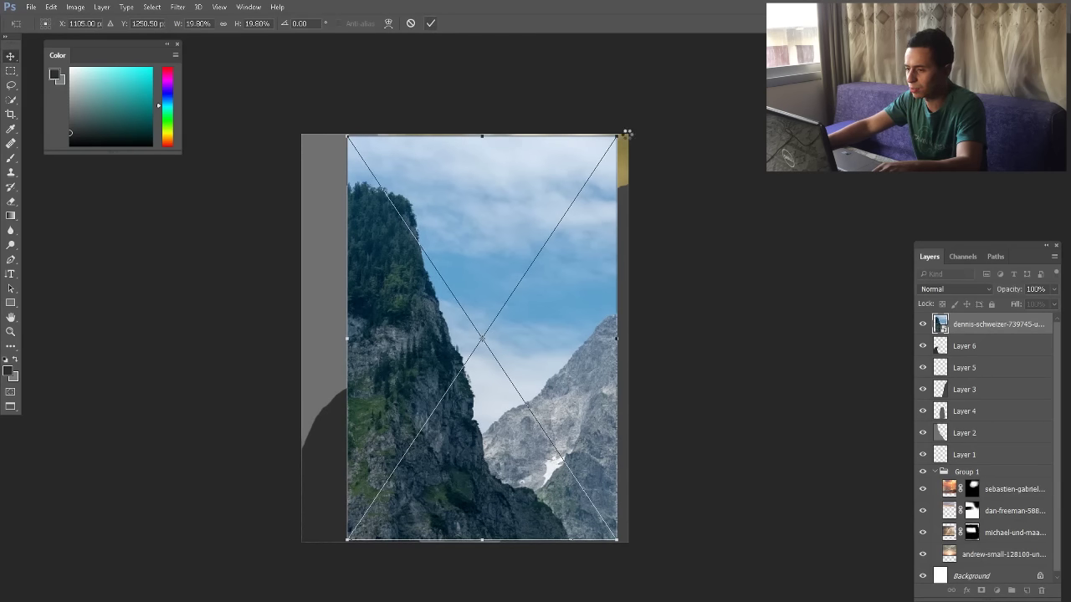
{"action": "key", "text": "Return"}
Rasterize the cliff photo and mask out its quick-selected sky and grey mountain, leaving only the dark forested cliff
{"action": "left_click", "coordinate": [10, 101]}
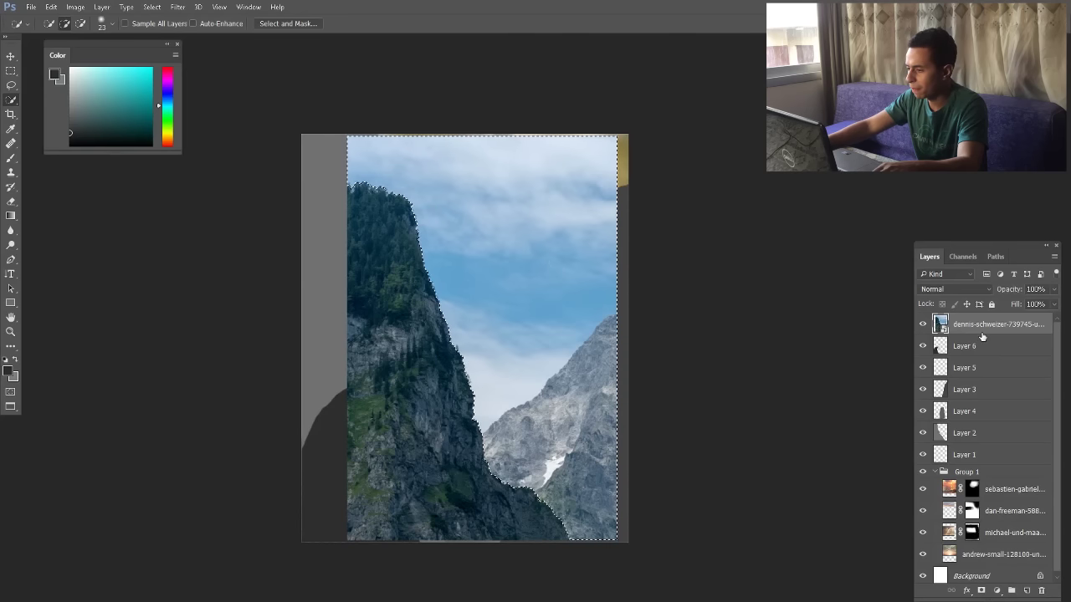
{"action": "right_click", "coordinate": [981, 328]}
{"action": "left_click", "coordinate": [741, 311]}
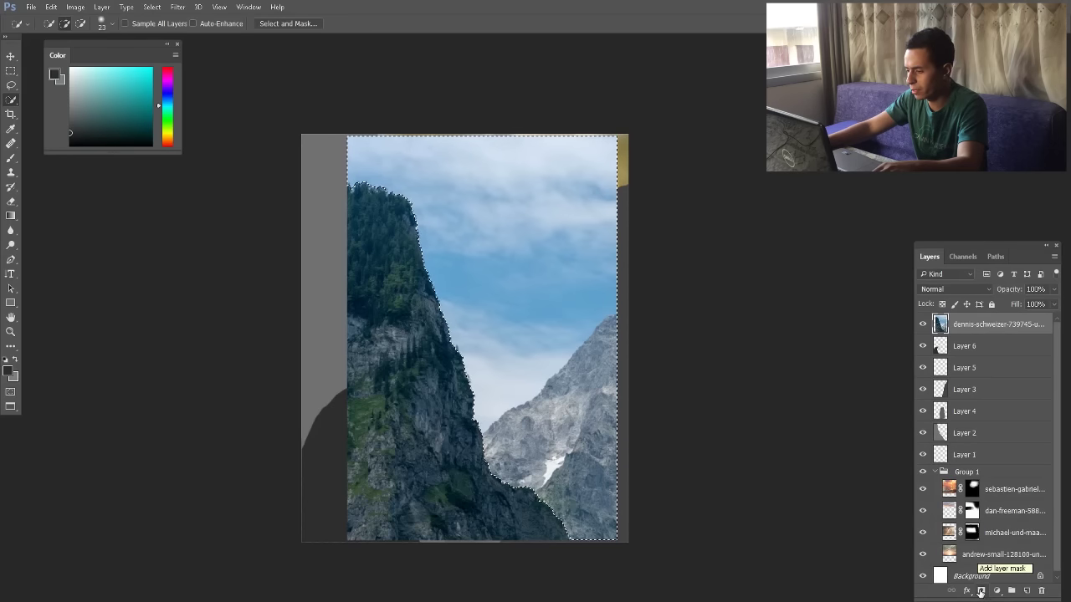
{"action": "left_click", "coordinate": [981, 591]}
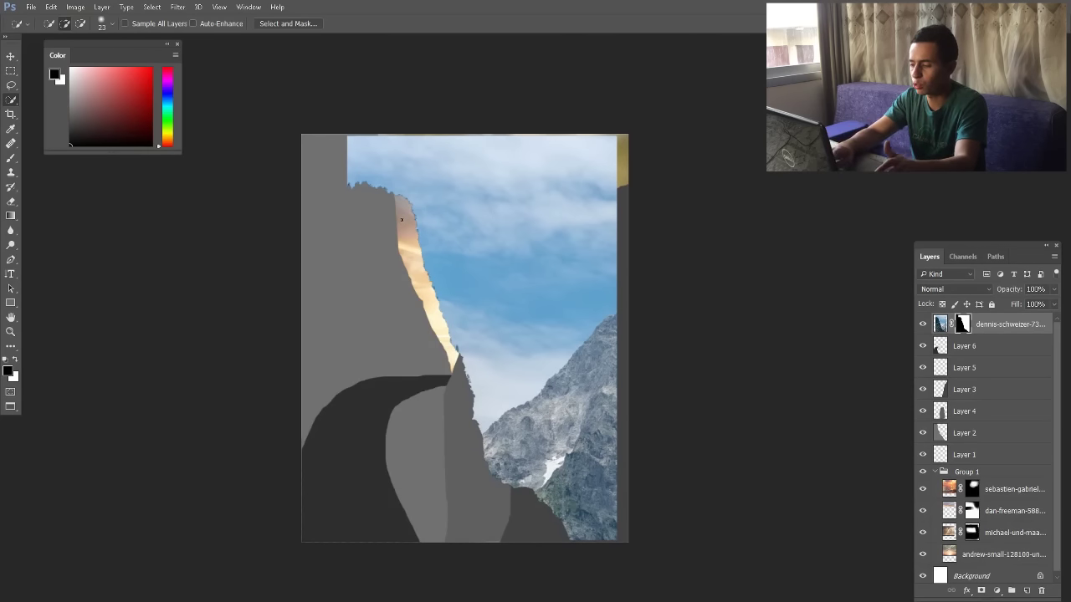
{"action": "key", "text": "ctrl+i"}
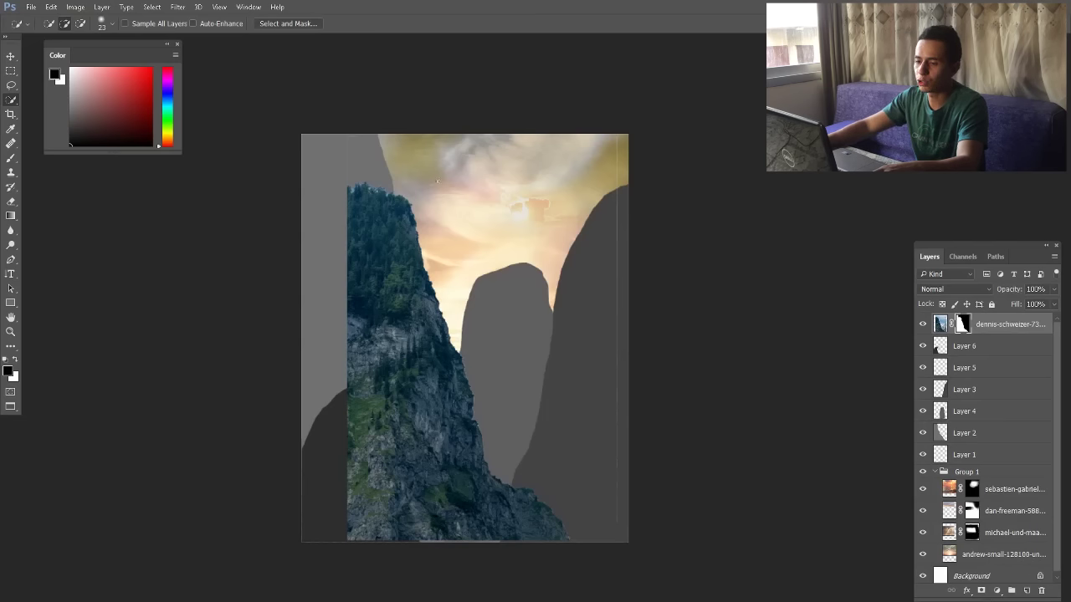
Paint out the thin photo outlines on the cliff layer's mask with a hard black brush at 100% opacity
{"action": "left_click", "coordinate": [10, 159]}
{"action": "scroll", "coordinate": [435, 169], "scroll_direction": "up", "scroll_amount": 14}
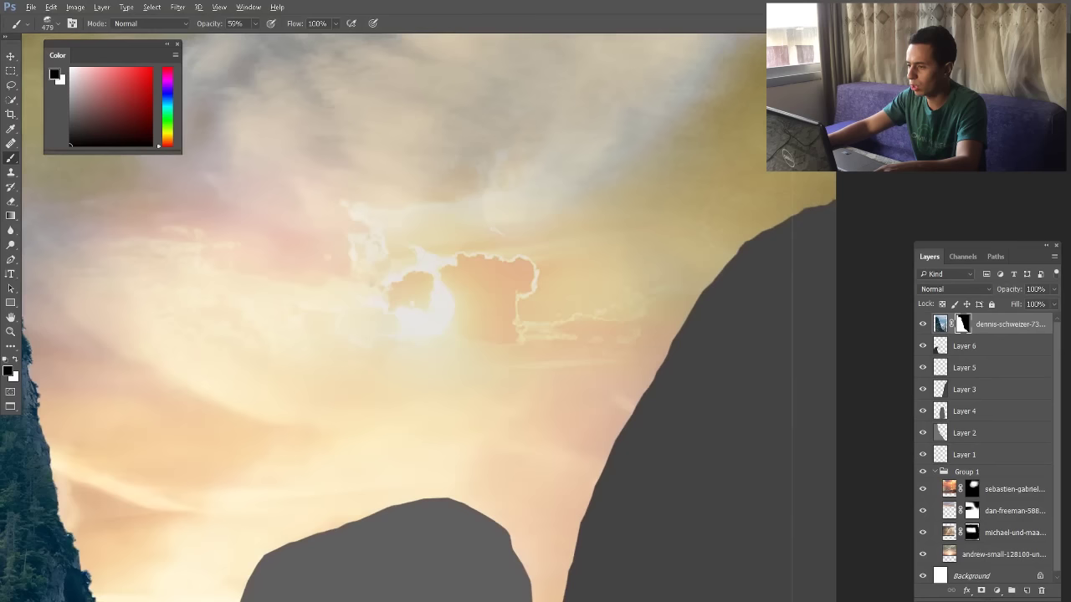
{"action": "scroll", "coordinate": [711, 209], "scroll_direction": "down", "scroll_amount": 4}
{"action": "scroll", "coordinate": [725, 180], "scroll_direction": "up", "scroll_amount": 5}
{"action": "scroll", "coordinate": [725, 179], "scroll_direction": "up", "scroll_amount": 2}
{"action": "left_click_drag", "start_coordinate": [715, 157], "coordinate": [642, 171]}
{"action": "scroll", "coordinate": [694, 215], "scroll_direction": "down", "scroll_amount": 5}
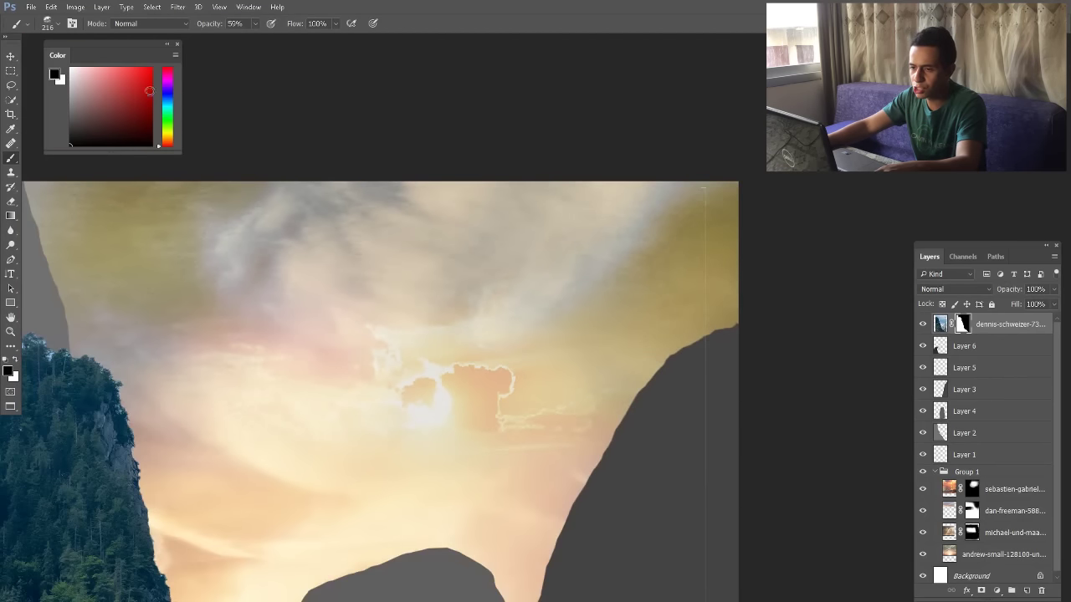
{"action": "right_click", "coordinate": [267, 223]}
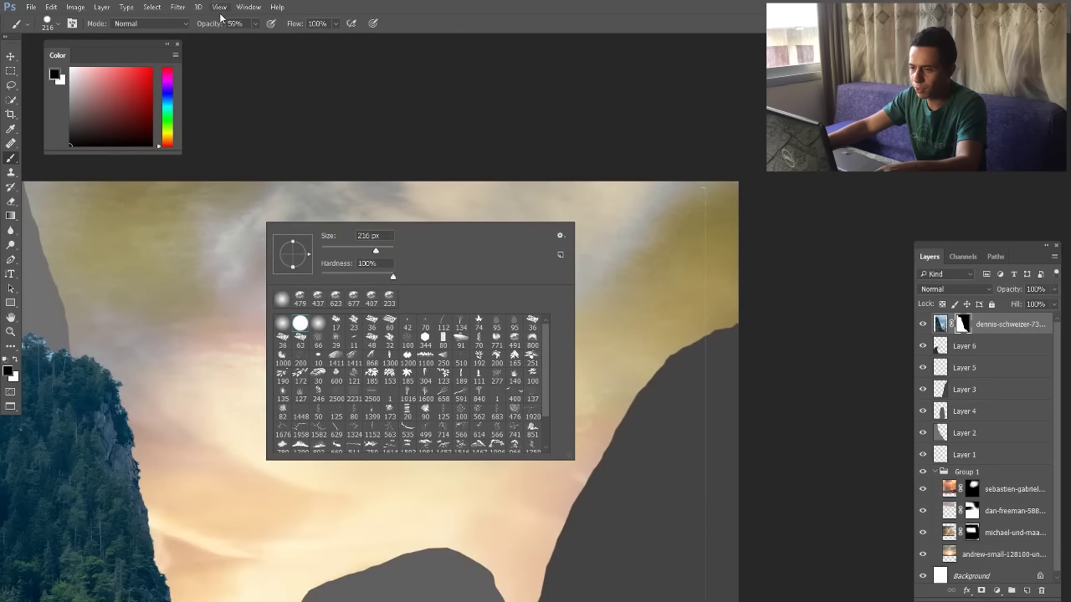
{"action": "left_click_drag", "start_coordinate": [211, 25], "coordinate": [447, 134]}
{"action": "scroll", "coordinate": [402, 212], "scroll_direction": "down", "scroll_amount": 6}
{"action": "left_click_drag", "start_coordinate": [417, 255], "coordinate": [416, 256]}
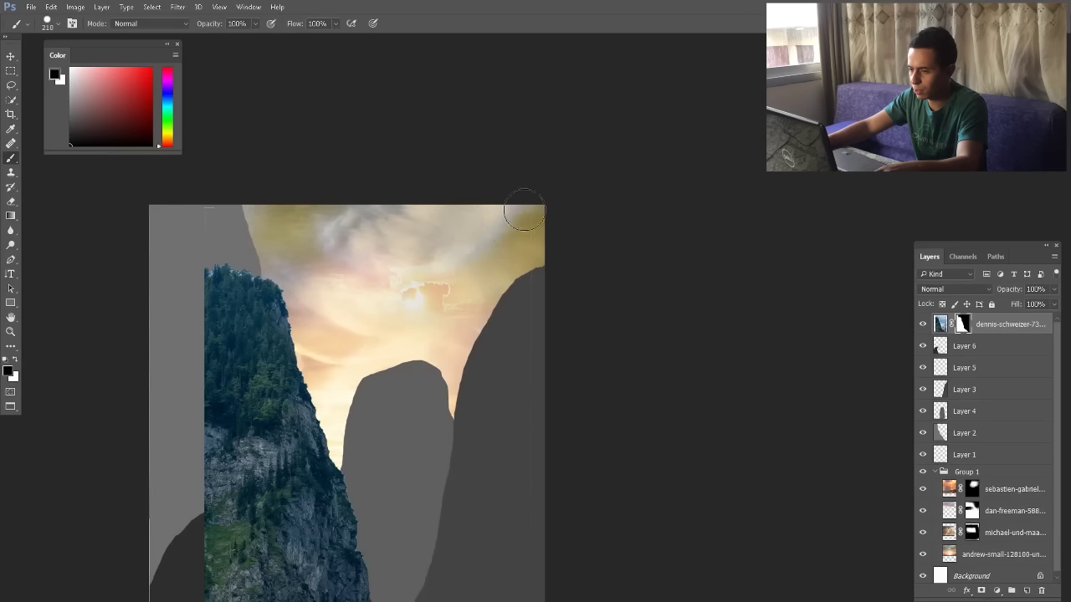
{"action": "scroll", "coordinate": [512, 350], "scroll_direction": "down", "scroll_amount": 2}
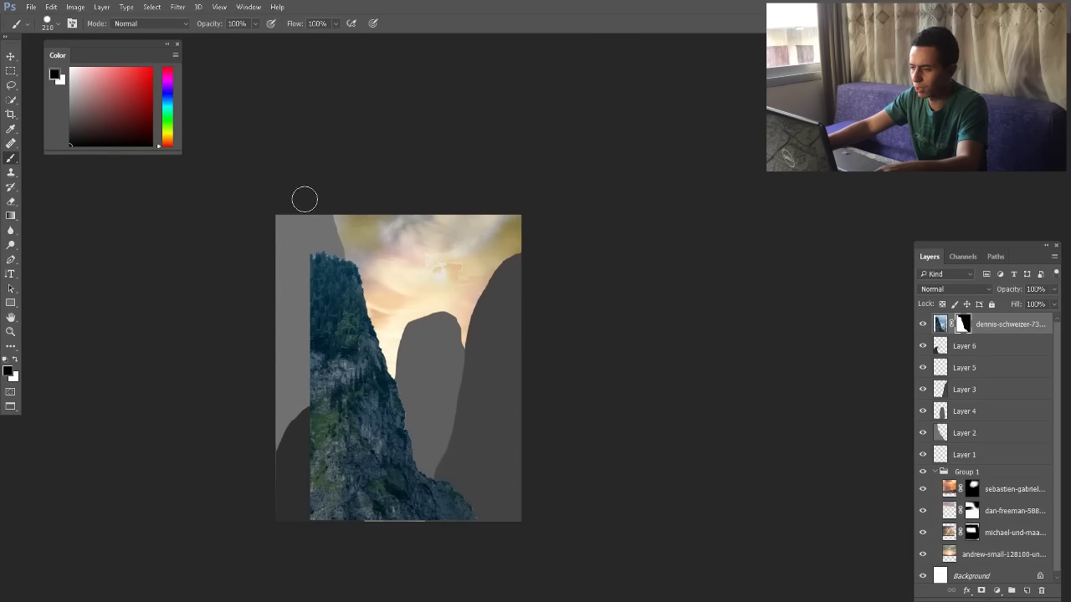
{"action": "scroll", "coordinate": [259, 242], "scroll_direction": "up", "scroll_amount": 2}
Apply the cliff photo's layer mask and shift the cliff up and slightly left
{"action": "right_click", "coordinate": [962, 324]}
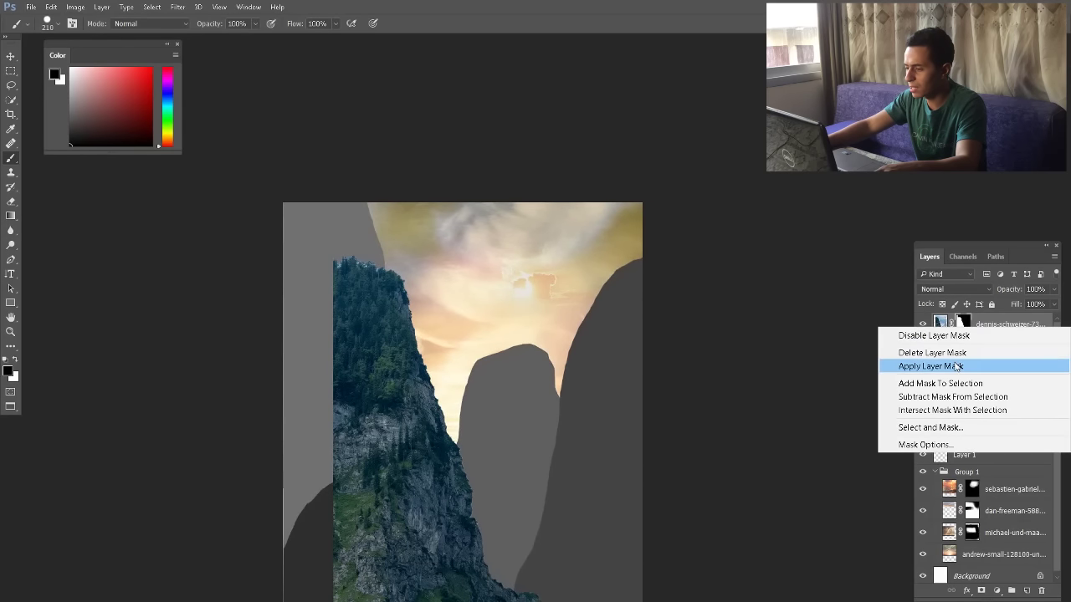
{"action": "left_click", "coordinate": [958, 367]}
{"action": "key", "text": "v"}
{"action": "left_click_drag", "start_coordinate": [354, 332], "coordinate": [319, 285]}
Select the pale blue sky remnants between the treetops with Color Range at a fuzziness of 135
{"action": "scroll", "coordinate": [335, 251], "scroll_direction": "up", "scroll_amount": 5}
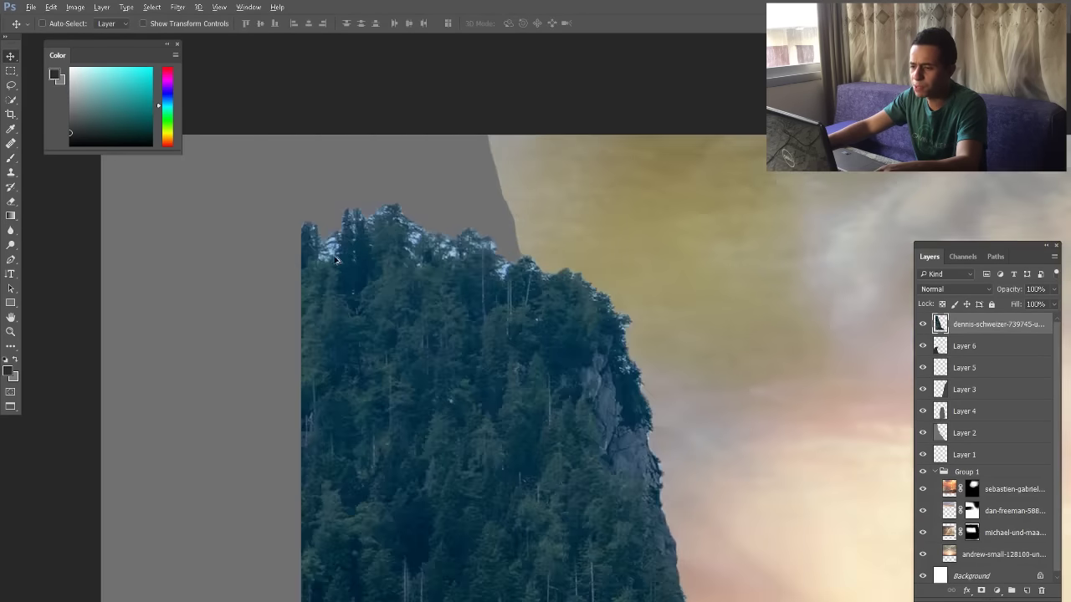
{"action": "scroll", "coordinate": [340, 254], "scroll_direction": "up", "scroll_amount": 1}
{"action": "scroll", "coordinate": [608, 298], "scroll_direction": "up", "scroll_amount": 2}
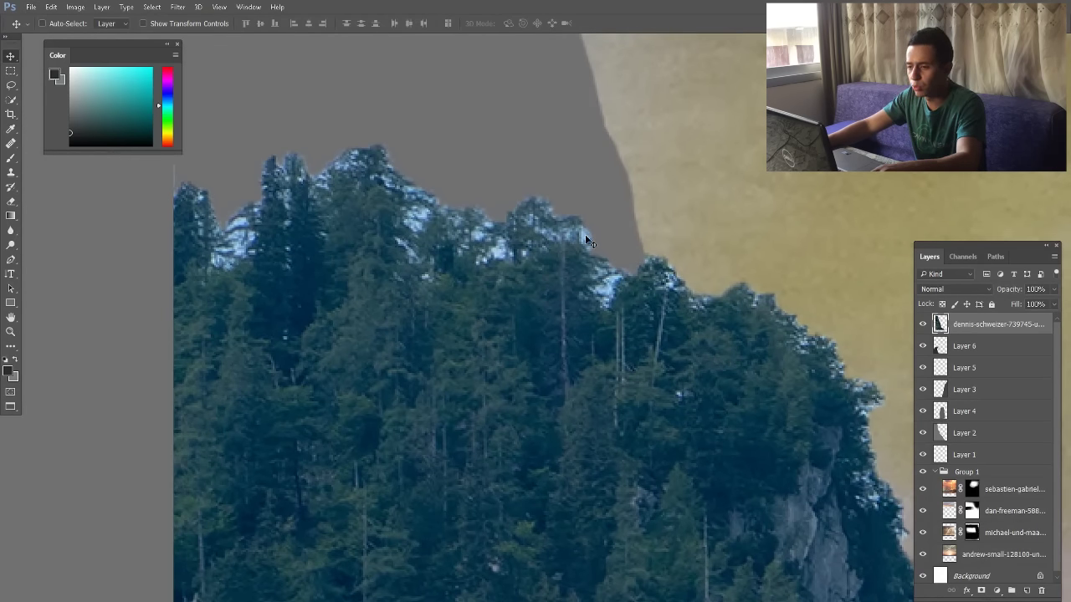
{"action": "left_click", "coordinate": [155, 7]}
{"action": "left_click", "coordinate": [171, 139]}
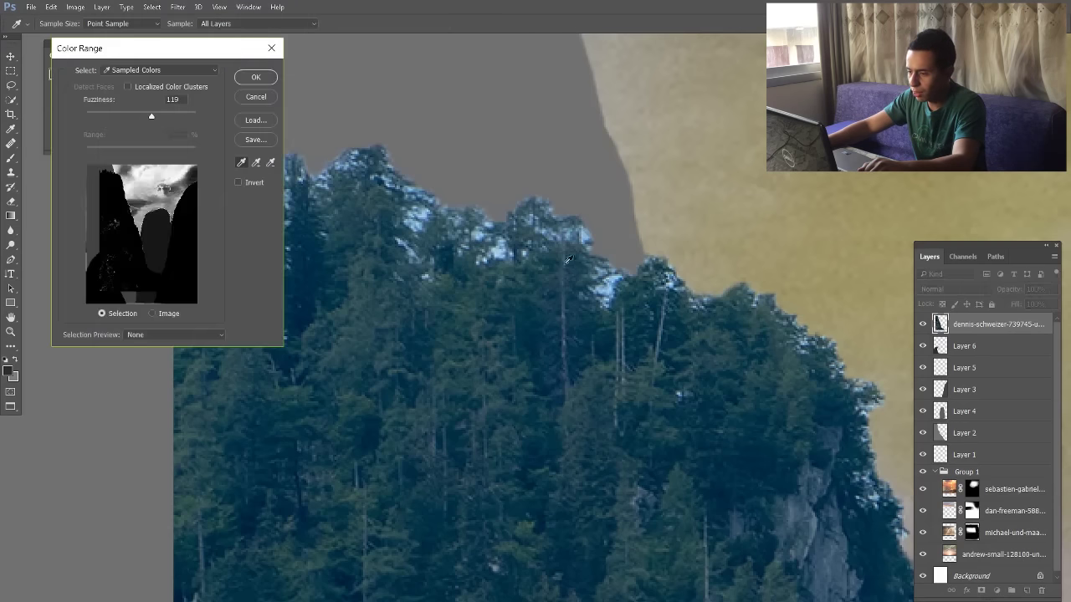
{"action": "left_click", "coordinate": [611, 284]}
{"action": "left_click_drag", "start_coordinate": [149, 118], "coordinate": [218, 119]}
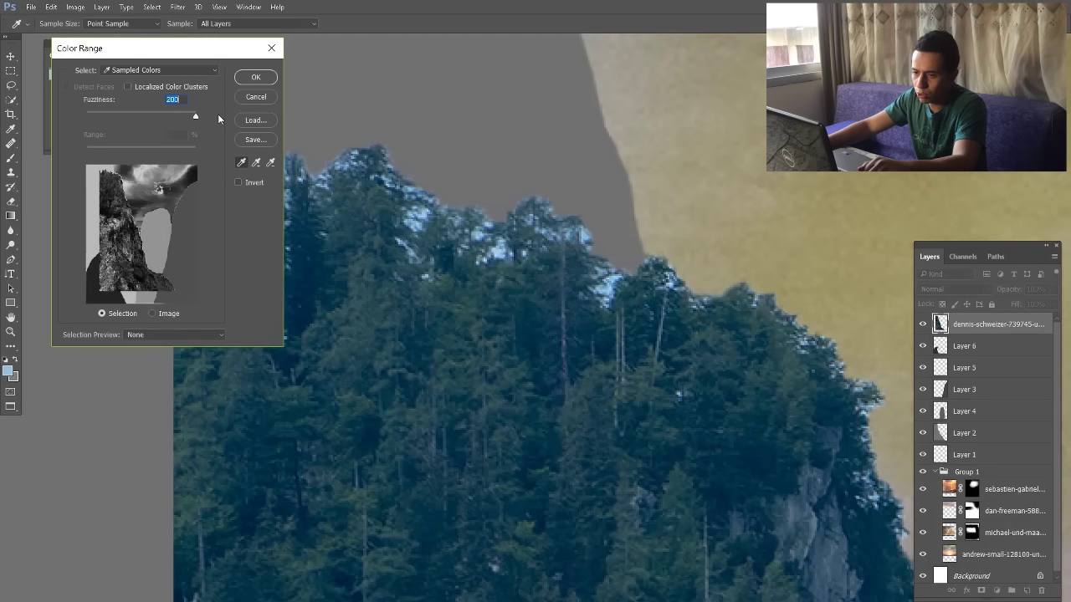
{"action": "mouse_move", "coordinate": [138, 119]}
{"action": "left_mouse_down"}
{"action": "mouse_move", "coordinate": [105, 118]}
{"action": "mouse_move", "coordinate": [147, 119]}
{"action": "left_mouse_up"}
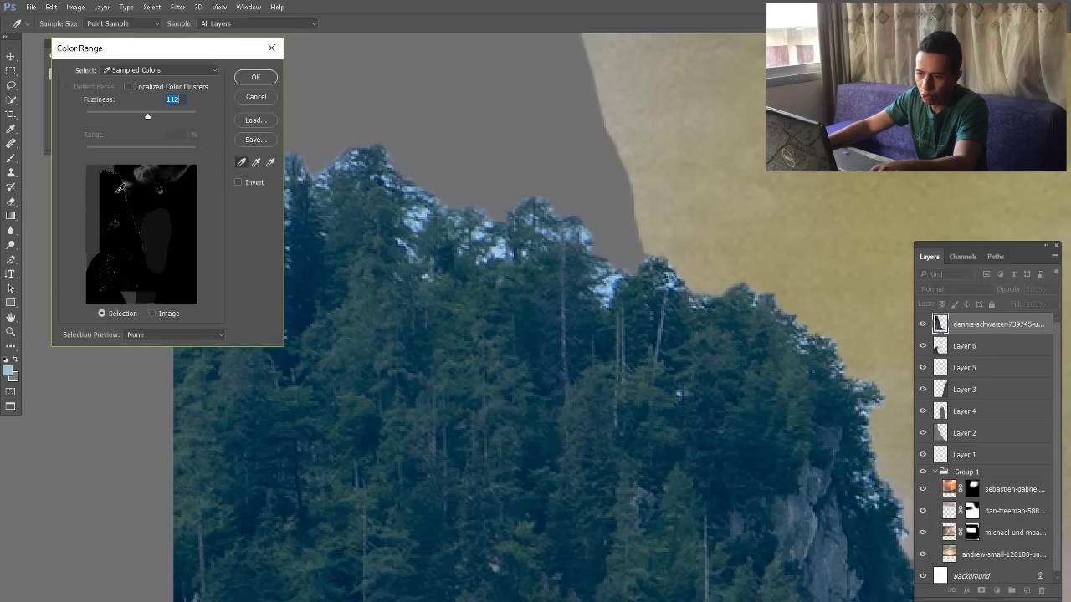
{"action": "left_click_drag", "start_coordinate": [183, 49], "coordinate": [303, 74]}
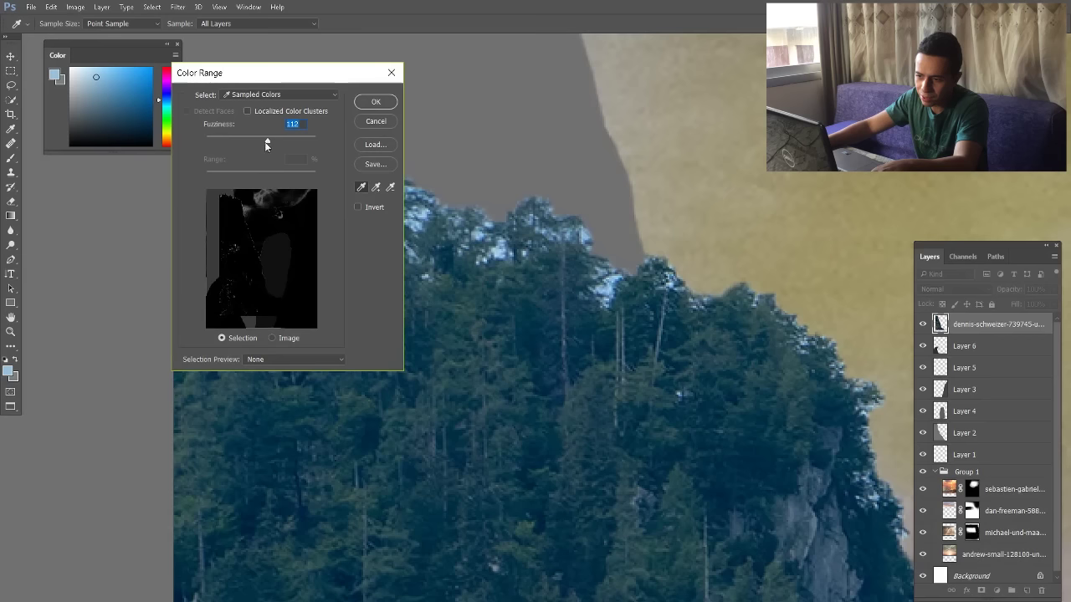
{"action": "left_click_drag", "start_coordinate": [266, 145], "coordinate": [280, 142]}
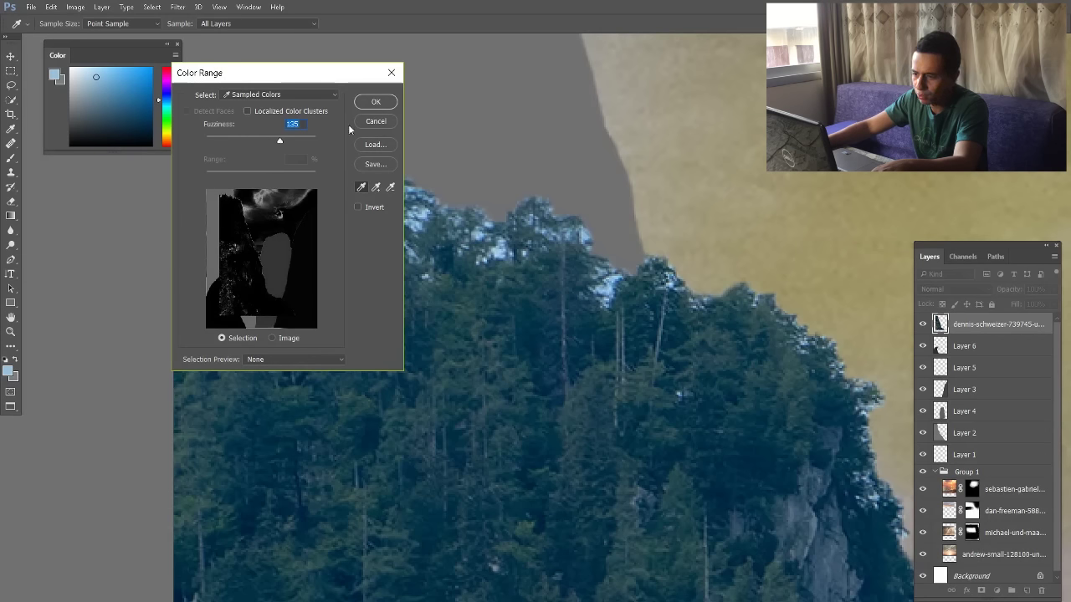
{"action": "left_click", "coordinate": [375, 101]}
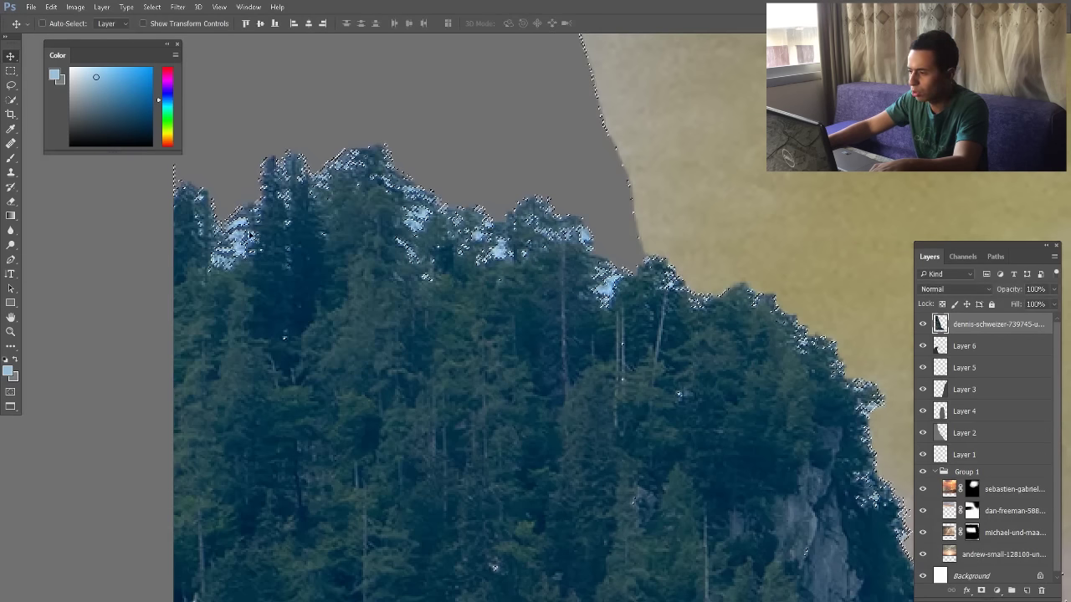
Erase the selected sky remnants from the treetops and the cliff's outer edge, and clear the selection
{"action": "scroll", "coordinate": [249, 235], "scroll_direction": "down", "scroll_amount": 1}
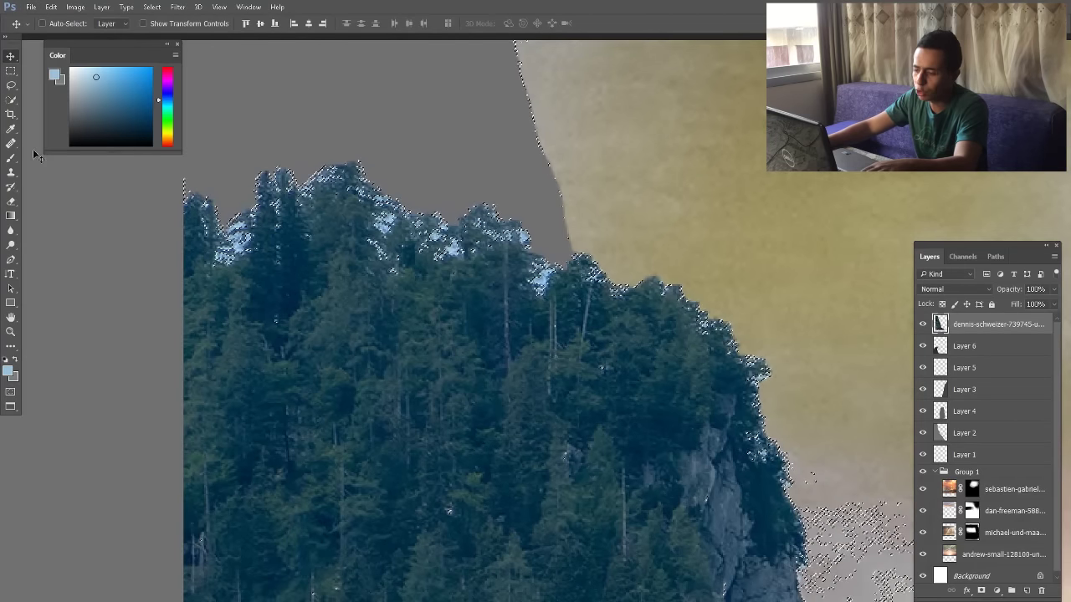
{"action": "key", "text": "e"}
{"action": "scroll", "coordinate": [448, 190], "scroll_direction": "down", "scroll_amount": 1}
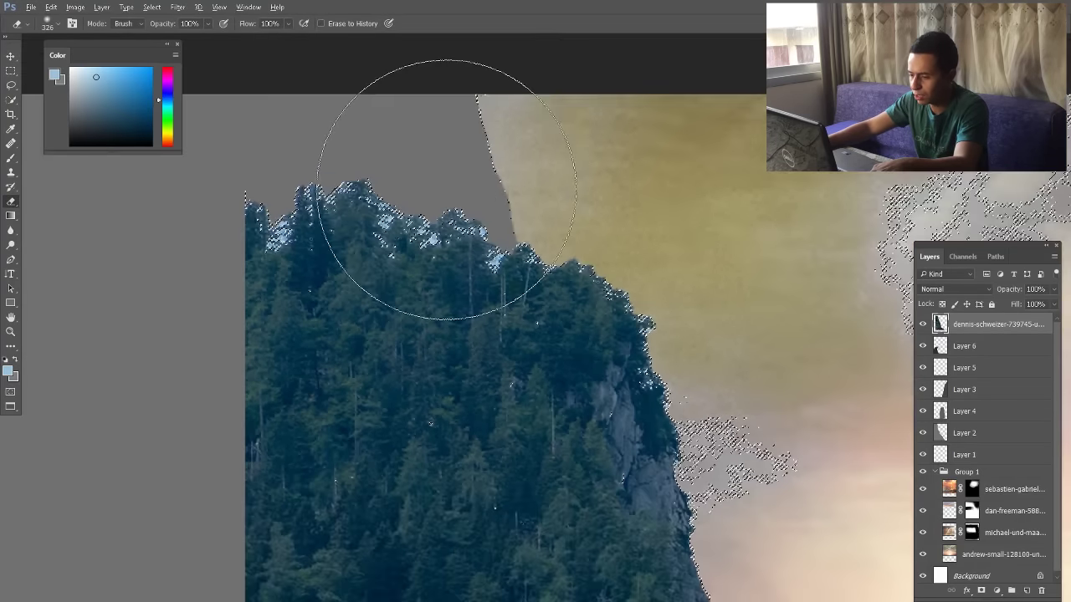
{"action": "scroll", "coordinate": [460, 191], "scroll_direction": "down", "scroll_amount": 4}
{"action": "scroll", "coordinate": [459, 314], "scroll_direction": "up", "scroll_amount": 2}
{"action": "scroll", "coordinate": [425, 222], "scroll_direction": "down", "scroll_amount": 3}
{"action": "scroll", "coordinate": [411, 344], "scroll_direction": "up", "scroll_amount": 3}
{"action": "scroll", "coordinate": [374, 386], "scroll_direction": "up", "scroll_amount": 1}
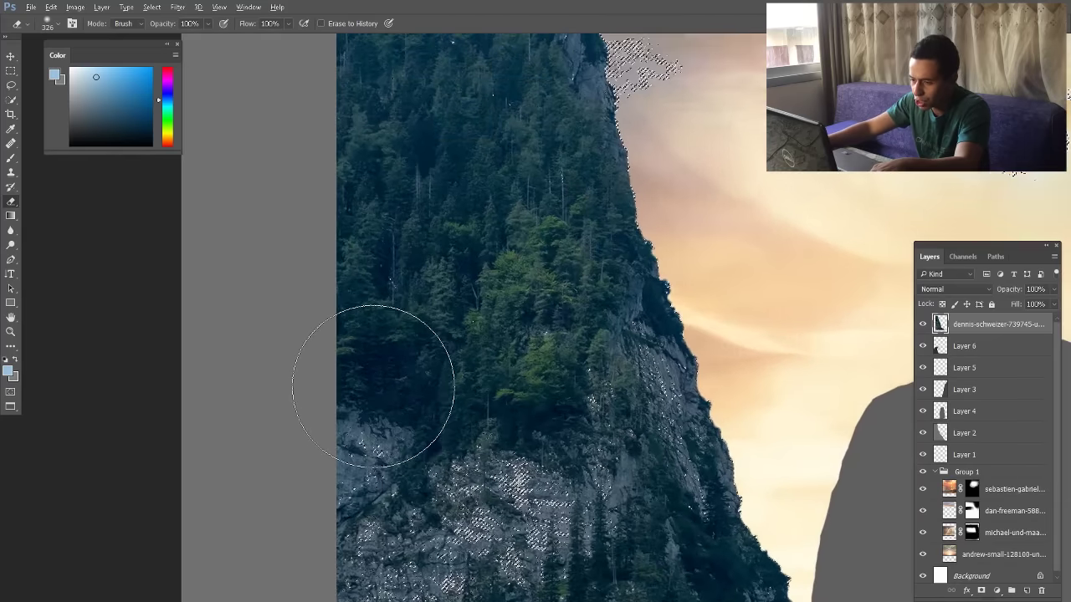
{"action": "scroll", "coordinate": [452, 389], "scroll_direction": "down", "scroll_amount": 4}
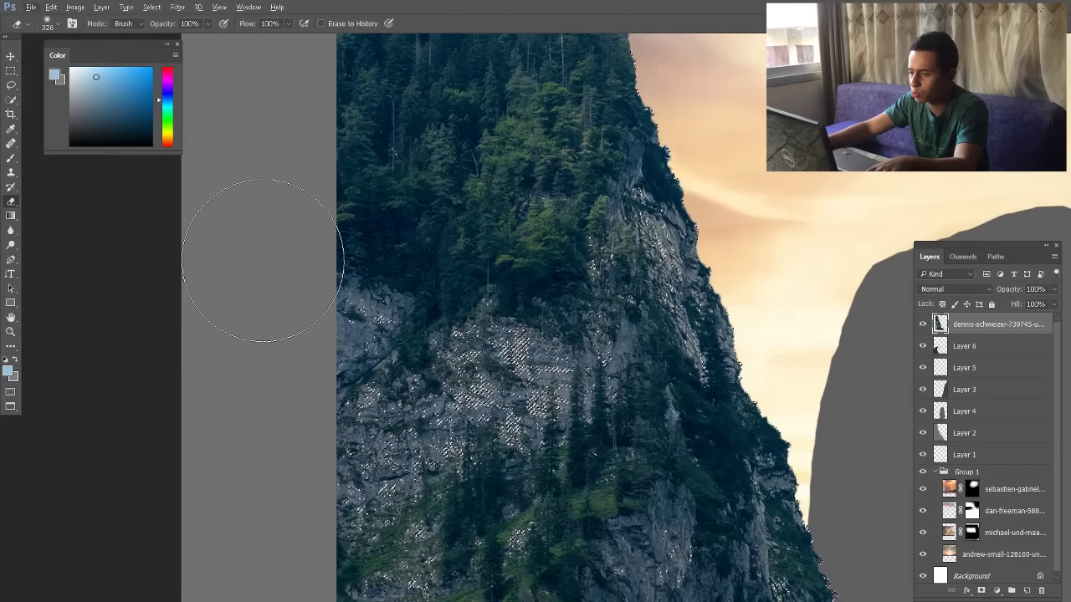
{"action": "scroll", "coordinate": [473, 425], "scroll_direction": "down", "scroll_amount": 1}
{"action": "scroll", "coordinate": [454, 263], "scroll_direction": "up", "scroll_amount": 1}
{"action": "scroll", "coordinate": [491, 268], "scroll_direction": "up", "scroll_amount": 3}
{"action": "left_click_drag", "start_coordinate": [490, 269], "coordinate": [373, 258]}
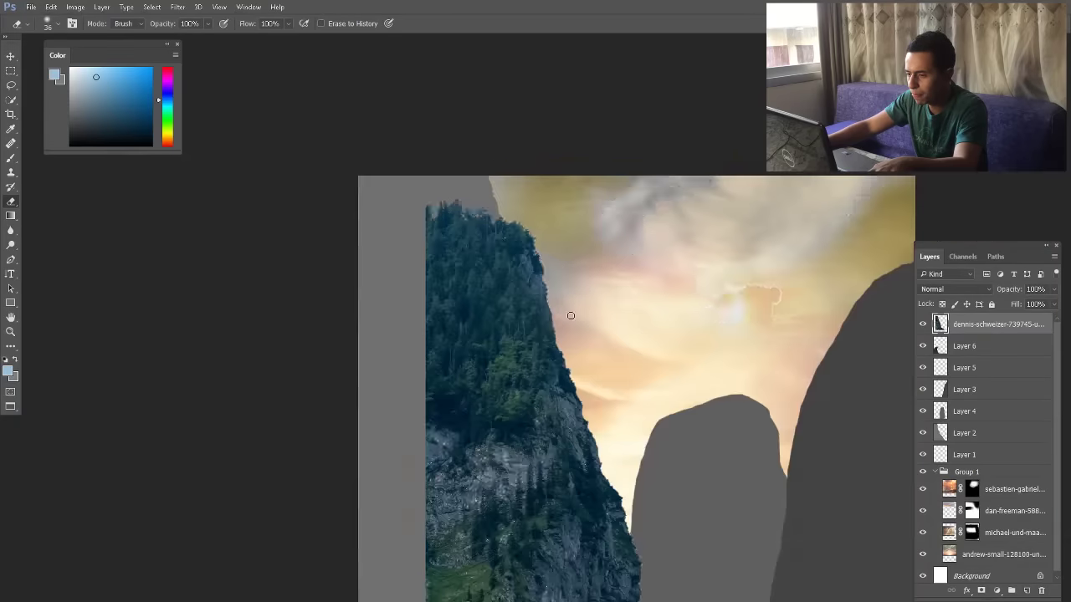
Enlarge and reshape the cliff photo so that it covers the left-hand grey cliff up to the canvas top
{"action": "scroll", "coordinate": [429, 292], "scroll_direction": "down", "scroll_amount": 3}
{"action": "key", "text": "v"}
{"action": "key", "text": "ctrl+t"}
{"action": "left_click_drag", "start_coordinate": [550, 237], "coordinate": [567, 215]}
{"action": "right_click", "coordinate": [457, 282]}
{"action": "left_click", "coordinate": [488, 373]}
{"action": "key", "text": "Return"}
{"action": "scroll", "coordinate": [533, 400], "scroll_direction": "up", "scroll_amount": 1}
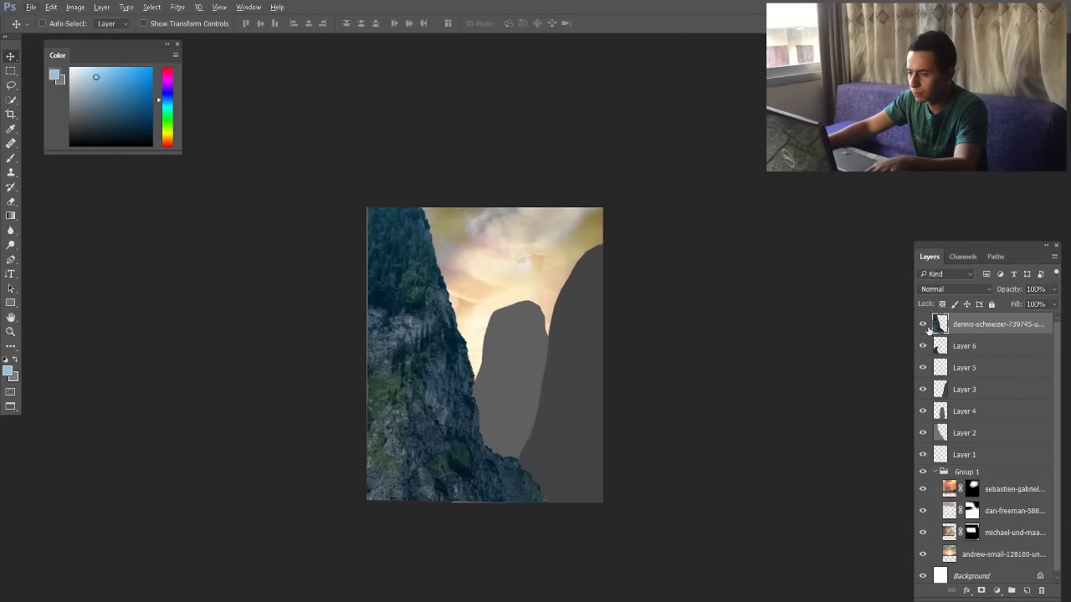
Move the cliff photo layer down the stack to sit between Layer 4 and Layer 2
{"action": "left_click_drag", "start_coordinate": [931, 330], "coordinate": [962, 422]}
{"action": "scroll", "coordinate": [485, 538], "scroll_direction": "up", "scroll_amount": 3}
{"action": "key", "text": "ctrl+t"}
{"action": "key", "text": "Return"}
{"action": "scroll", "coordinate": [542, 535], "scroll_direction": "down", "scroll_amount": 3}
{"action": "left_click", "coordinate": [540, 453], "text": "ctrl"}
{"action": "left_click", "coordinate": [975, 411]}
{"action": "scroll", "coordinate": [383, 114], "scroll_direction": "up", "scroll_amount": 4}
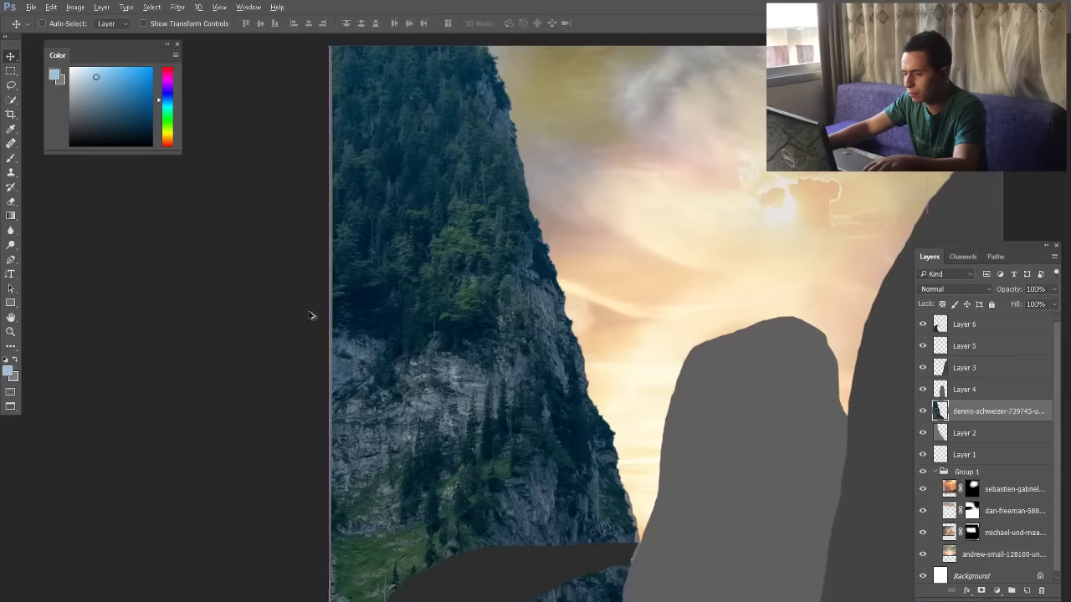
Nudge the cliff photo left and stretch its outer side to close the gap at the canvas edge
{"action": "left_click_drag", "start_coordinate": [313, 316], "coordinate": [309, 316]}
{"action": "scroll", "coordinate": [359, 339], "scroll_direction": "down", "scroll_amount": 3}
{"action": "key", "text": "ctrl+t"}
{"action": "left_click_drag", "start_coordinate": [360, 340], "coordinate": [355, 340]}
{"action": "key", "text": "Return"}
Compare the cliff with Layer 2's outline and reshape the cliff photo slightly to fit the block-out
{"action": "scroll", "coordinate": [536, 377], "scroll_direction": "down", "scroll_amount": 2}
{"action": "left_click", "coordinate": [941, 434], "text": "ctrl"}
{"action": "key", "text": "ctrl+d"}
{"action": "left_click", "coordinate": [942, 435], "text": "ctrl"}
{"action": "key", "text": "ctrl+d"}
{"action": "left_click", "coordinate": [942, 436], "text": "ctrl"}
{"action": "key", "text": "ctrl+d"}
{"action": "key", "text": "ctrl+t"}
{"action": "right_click", "coordinate": [484, 162]}
{"action": "left_click", "coordinate": [517, 252]}
{"action": "left_click_drag", "start_coordinate": [516, 252], "coordinate": [535, 337]}
{"action": "key", "text": "Return"}
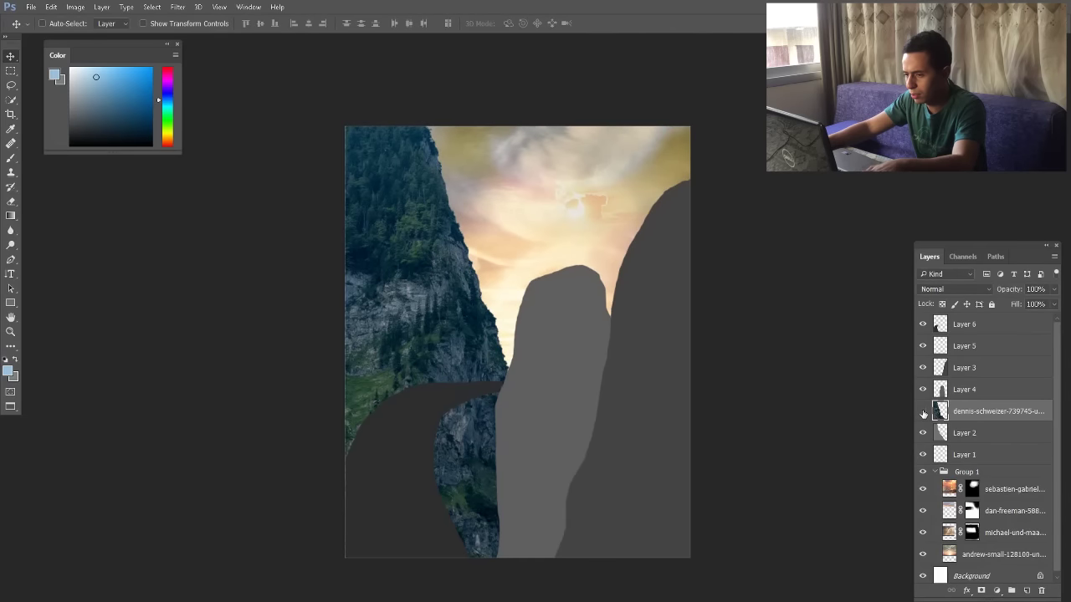
Hide the cliff photo and paint grey on Layer 2 inside the cliff's outline so both shapes match
{"action": "left_click", "coordinate": [923, 411]}
{"action": "left_click", "coordinate": [962, 433]}
{"action": "key", "text": "b"}
{"action": "key", "text": "d"}
{"action": "left_click", "coordinate": [940, 431], "text": "ctrl"}
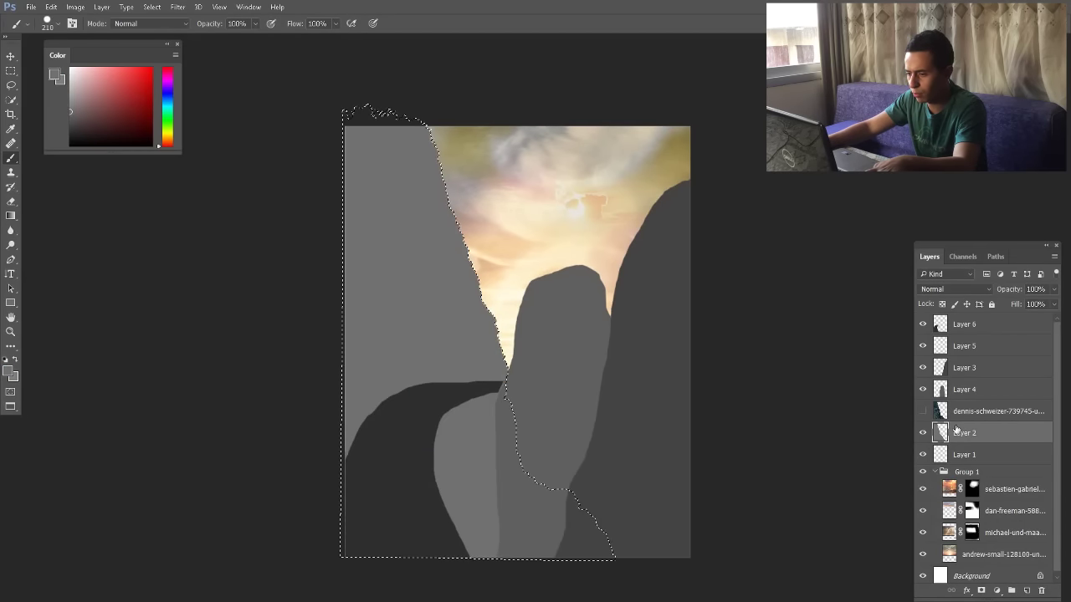
{"action": "key", "text": "ctrl+d"}
Show the cliff photo above Layer 2 again and set its blend mode to Overlay
{"action": "scroll", "coordinate": [468, 259], "scroll_direction": "up", "scroll_amount": 10}
{"action": "left_click", "coordinate": [923, 411]}
{"action": "left_click", "coordinate": [997, 411]}
{"action": "left_click", "coordinate": [954, 289]}
{"action": "left_click", "coordinate": [930, 425]}
{"action": "key", "text": "v"}
{"action": "left_click", "coordinate": [954, 290]}
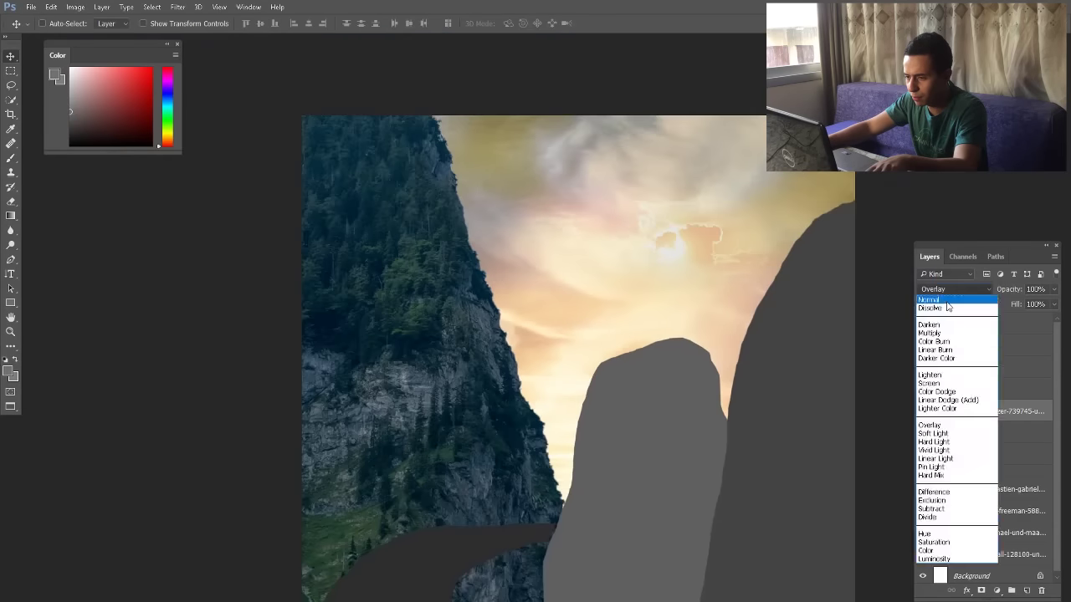
{"action": "left_click", "coordinate": [948, 425]}
Compare the cliff with and without Layer 2, then raise Layer 2's brightness slightly with Brightness/Contrast
{"action": "left_click", "coordinate": [923, 433]}
{"action": "left_click", "coordinate": [923, 434]}
{"action": "left_click", "coordinate": [948, 434]}
{"action": "left_click", "coordinate": [75, 7]}
{"action": "mouse_move", "coordinate": [109, 41]}
{"action": "left_click", "coordinate": [247, 41]}
{"action": "left_click_drag", "start_coordinate": [673, 105], "coordinate": [677, 110]}
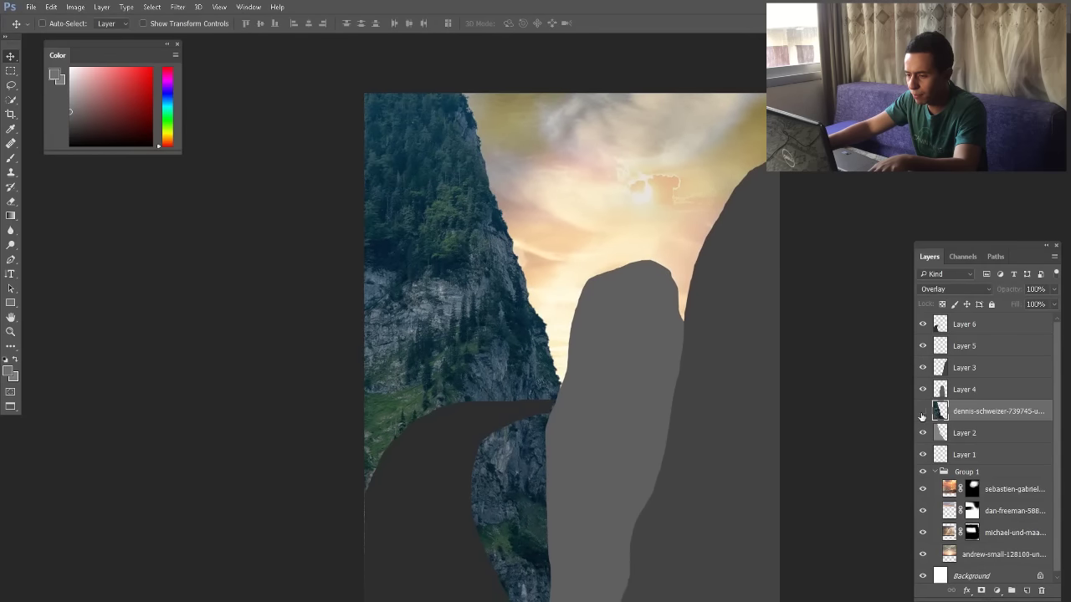
Set the cliff photo's opacity to 53% and select the photo together with Layer 2
{"action": "key", "text": "5"}
{"action": "key", "text": "3"}
{"action": "key", "text": "ctrl+minus"}
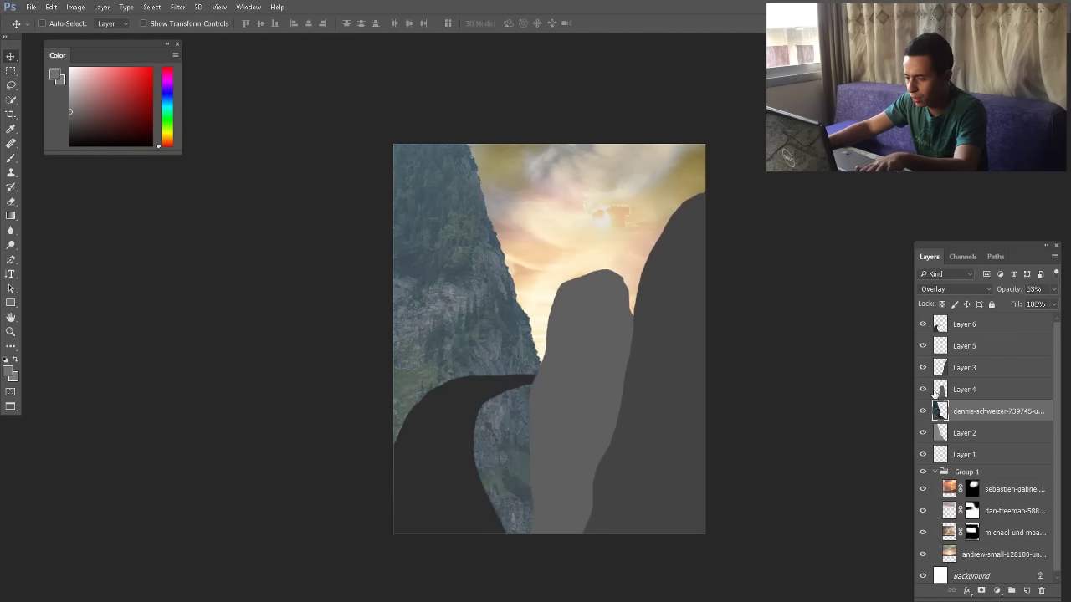
{"action": "left_click", "coordinate": [973, 434], "text": "shift"}
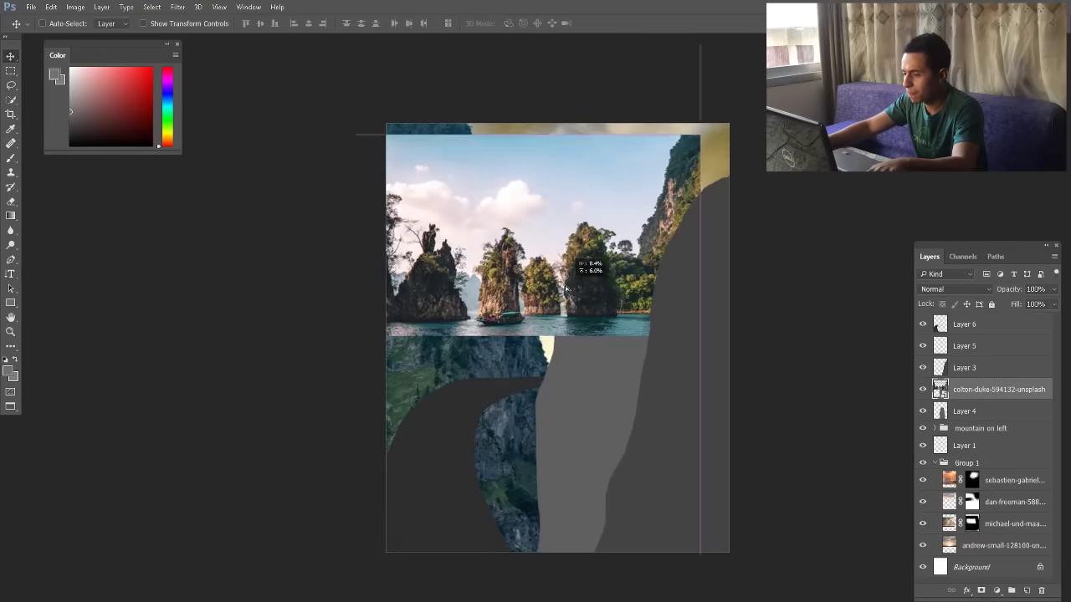
Cut the tree-covered rock out of the island photo onto its own layer above Layer 4
{"action": "key", "text": "ctrl+plus"}
{"action": "key", "text": "ctrl+plus"}
{"action": "key", "text": "w"}
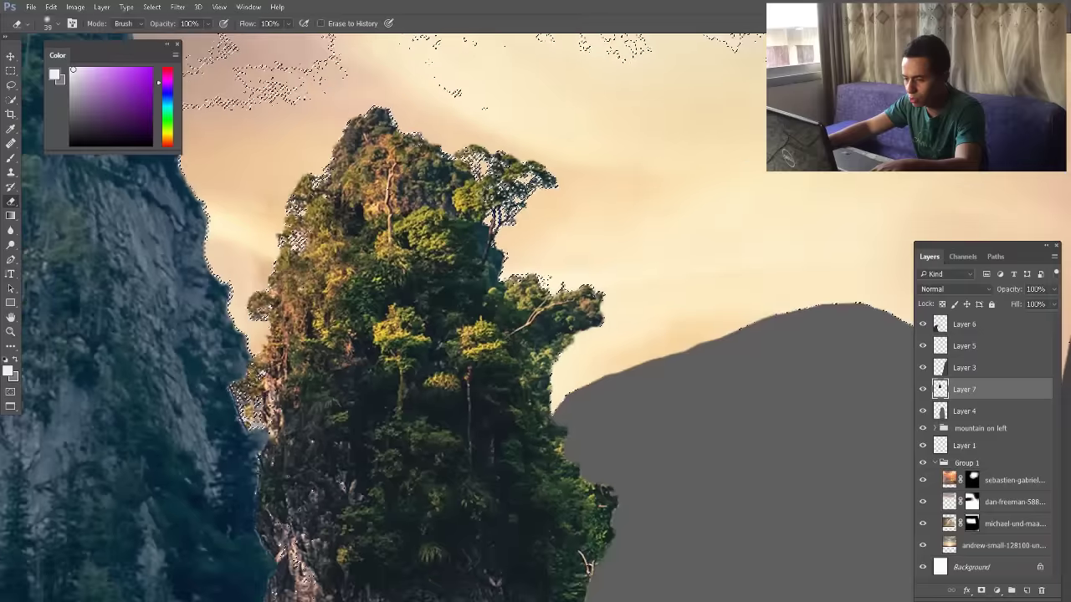
{"action": "key", "text": "ctrl+0"}
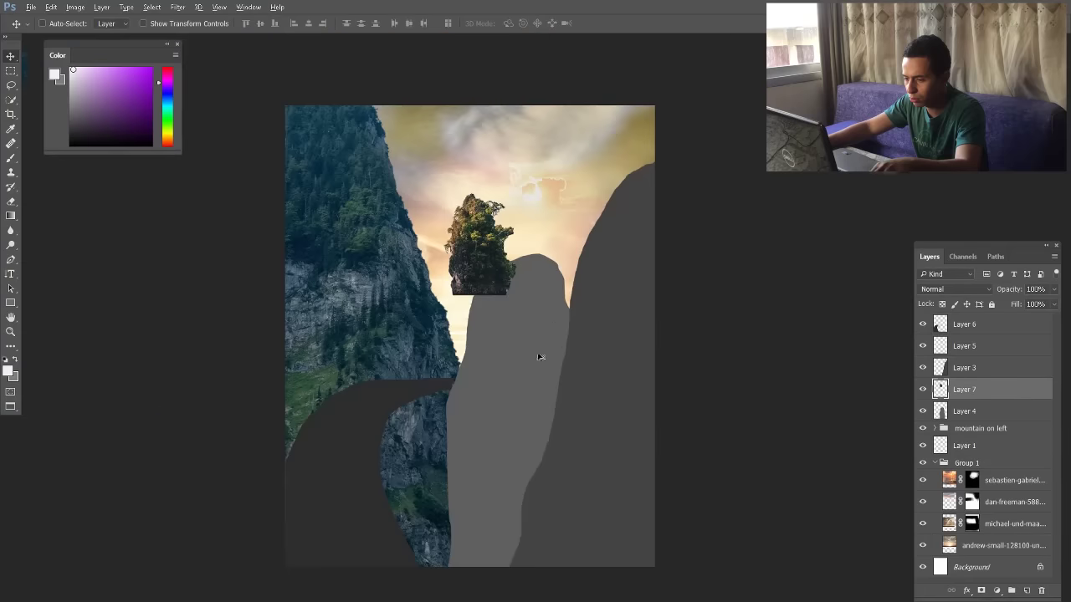
Enlarge the cut-out rock and move it down so it covers the middle block-out mountain
{"action": "key", "text": "ctrl+t"}
{"action": "left_click_drag", "start_coordinate": [513, 194], "coordinate": [587, 100]}
{"action": "key", "text": "Return"}
{"action": "left_click_drag", "start_coordinate": [539, 357], "coordinate": [542, 495]}
{"action": "key", "text": "ctrl+t"}
{"action": "left_click_drag", "start_coordinate": [621, 282], "coordinate": [656, 229]}
{"action": "key", "text": "Return"}
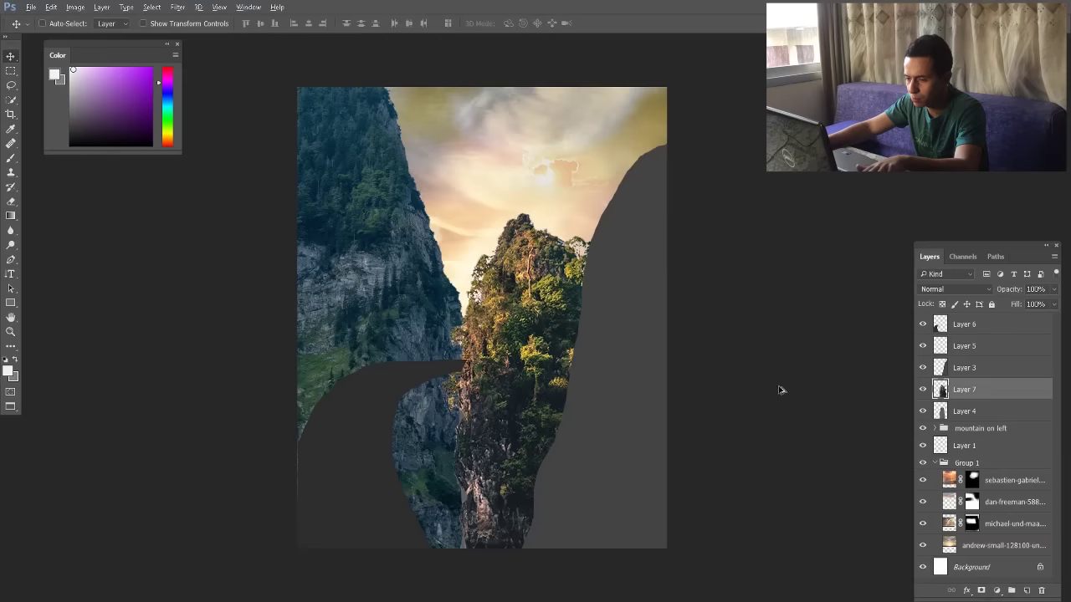
Load the outline of Layer 7 as a selection and hide that layer
{"action": "key", "text": "ctrl+plus"}
{"action": "key", "text": "ctrl+alt+g"}
{"action": "key", "text": "ctrl+alt+g"}
{"action": "left_click", "coordinate": [940, 390], "text": "ctrl"}
{"action": "left_click", "coordinate": [923, 390]}
Fill the selection on Layer 4 with the block-out's sampled grey, deselect, and show Layer 7 again
{"action": "left_click", "coordinate": [964, 410]}
{"action": "key", "text": "b"}
{"action": "left_click", "coordinate": [506, 278], "text": "alt"}
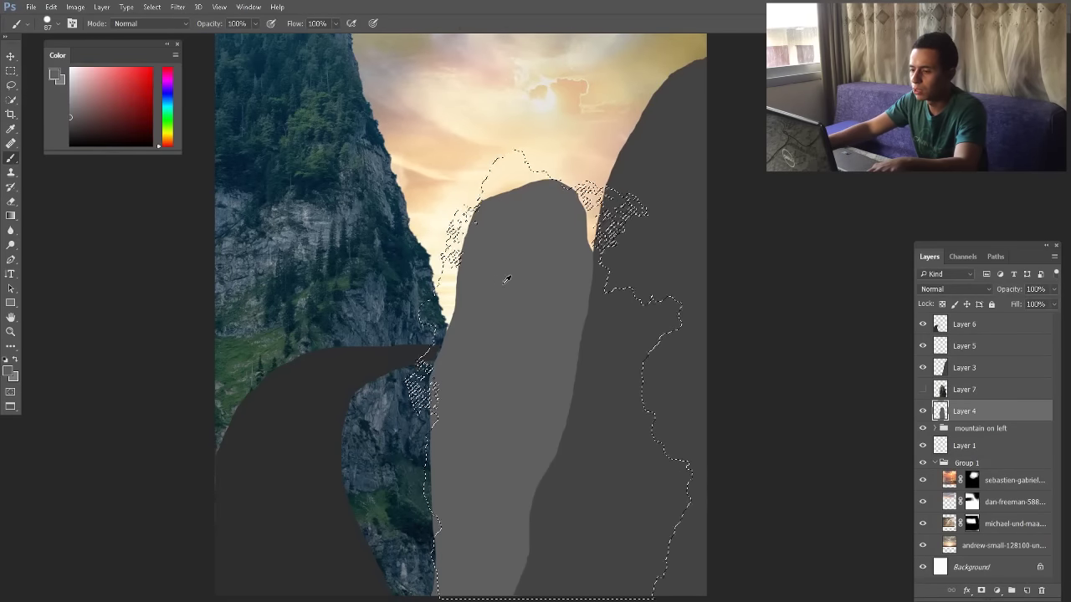
{"action": "key", "text": "alt+BackSpace"}
{"action": "scroll", "coordinate": [452, 260], "scroll_direction": "up", "scroll_amount": 5}
{"action": "scroll", "coordinate": [509, 209], "scroll_direction": "down", "scroll_amount": 4}
{"action": "key", "text": "ctrl+d"}
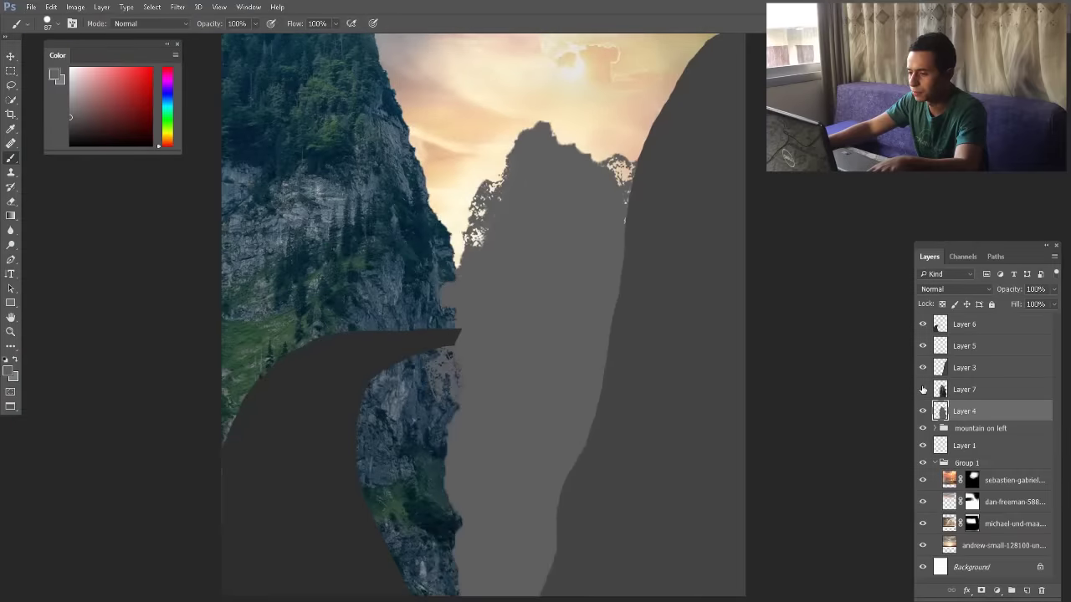
{"action": "left_click", "coordinate": [923, 389]}
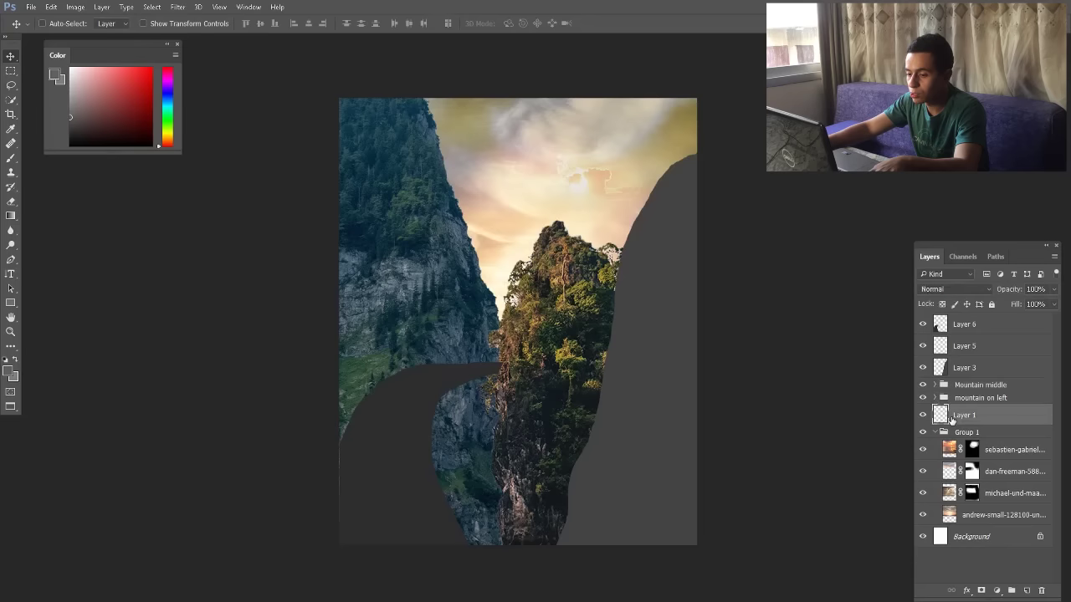
Organise the sky layers in a group named Sky and place the boat-and-cliffs photo above Layer 3
{"action": "key", "text": "ctrl+g"}
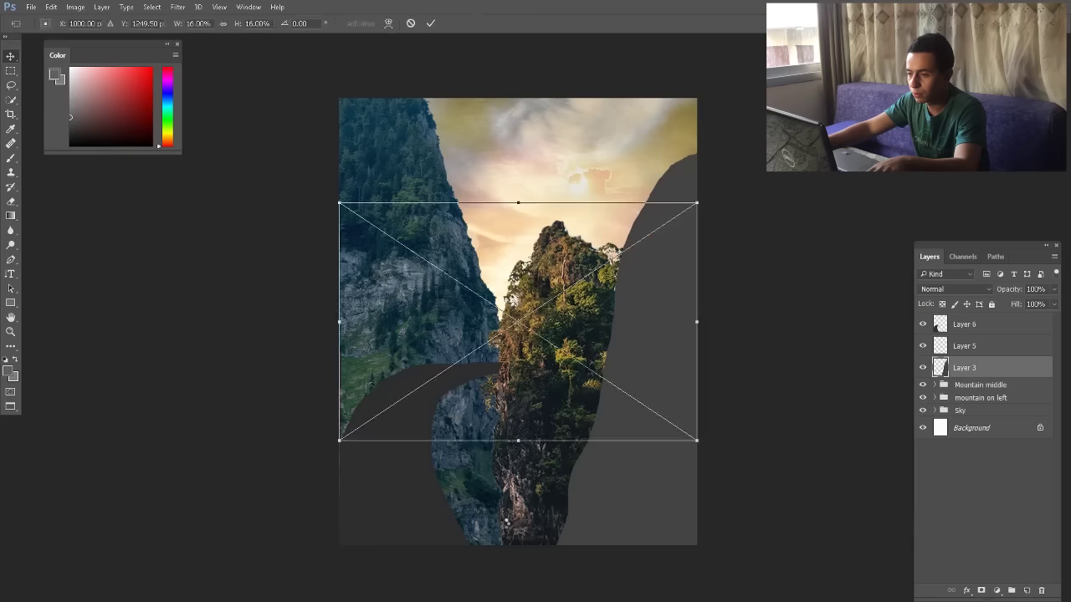
{"action": "key", "text": "Return"}
Cut out the cliff at the right side of the boat photo with the Quick Selection tool
{"action": "key", "text": "w"}
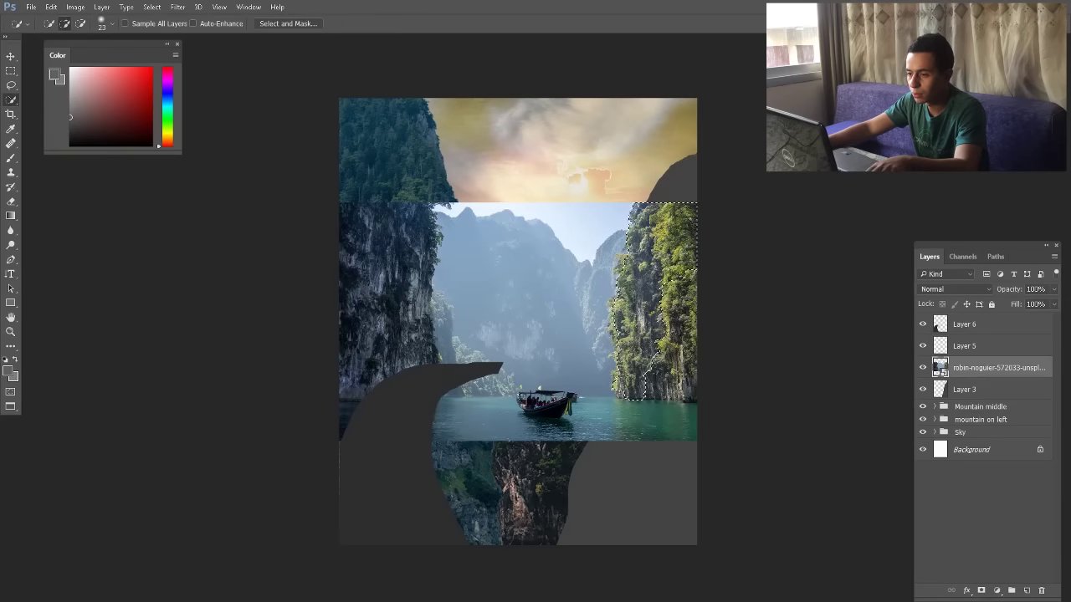
{"action": "scroll", "coordinate": [633, 274], "scroll_direction": "up", "scroll_amount": 11}
{"action": "left_click_drag", "start_coordinate": [593, 268], "coordinate": [591, 246]}
{"action": "left_click", "coordinate": [573, 371]}
{"action": "left_click", "coordinate": [579, 427]}
{"action": "scroll", "coordinate": [619, 435], "scroll_direction": "down", "scroll_amount": 2}
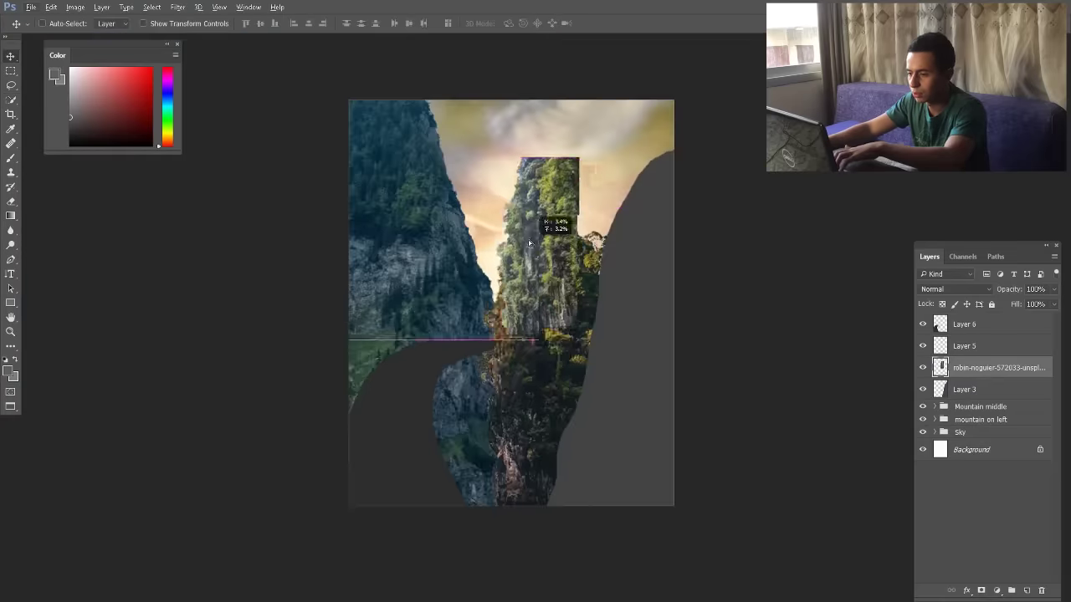
Move and enlarge the cut-out cliff to cover the block-out mountain on the right
{"action": "left_click_drag", "start_coordinate": [674, 375], "coordinate": [660, 353]}
{"action": "left_click_drag", "start_coordinate": [674, 232], "coordinate": [714, 150]}
{"action": "key", "text": "Return"}
Mask the right cliff photo, paint away the stray remnants around its peak in black, and apply the mask
{"action": "scroll", "coordinate": [637, 144], "scroll_direction": "up", "scroll_amount": 6}
{"action": "left_click", "coordinate": [982, 591]}
{"action": "key", "text": "b"}
{"action": "right_click", "coordinate": [445, 253]}
{"action": "scroll", "coordinate": [618, 438], "scroll_direction": "down", "scroll_amount": 2}
{"action": "left_click", "coordinate": [515, 390]}
{"action": "left_click_drag", "start_coordinate": [552, 207], "coordinate": [538, 210]}
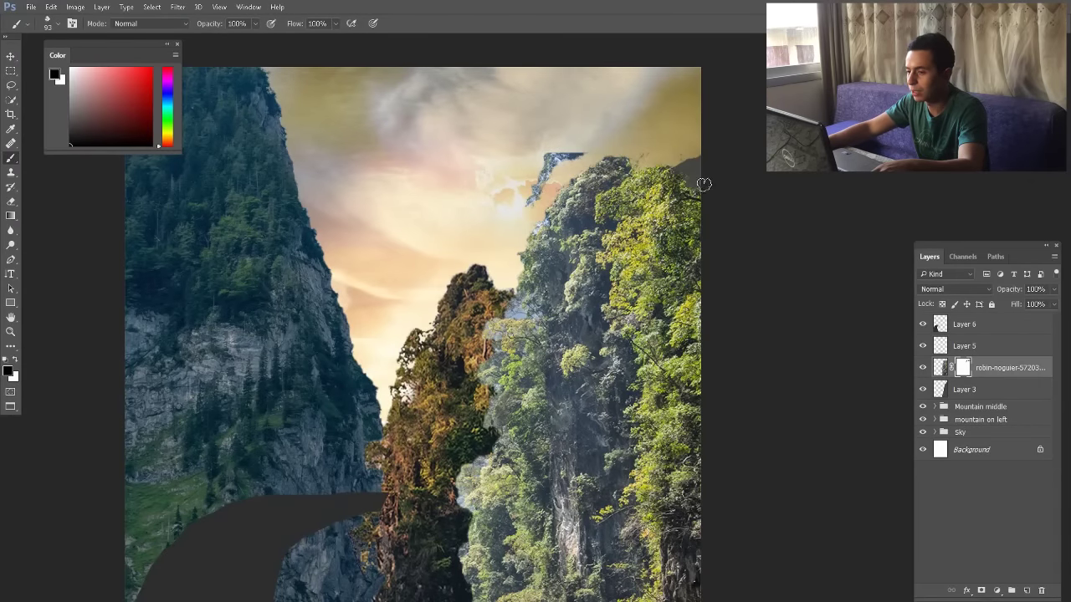
{"action": "scroll", "coordinate": [642, 171], "scroll_direction": "down", "scroll_amount": 2}
{"action": "right_click", "coordinate": [963, 367]}
{"action": "left_click", "coordinate": [996, 399]}
Select the bluish sky remnants with Color Range at fuzziness 135, erase them from the right cliff, and deselect
{"action": "left_click", "coordinate": [152, 7]}
{"action": "left_click", "coordinate": [174, 127]}
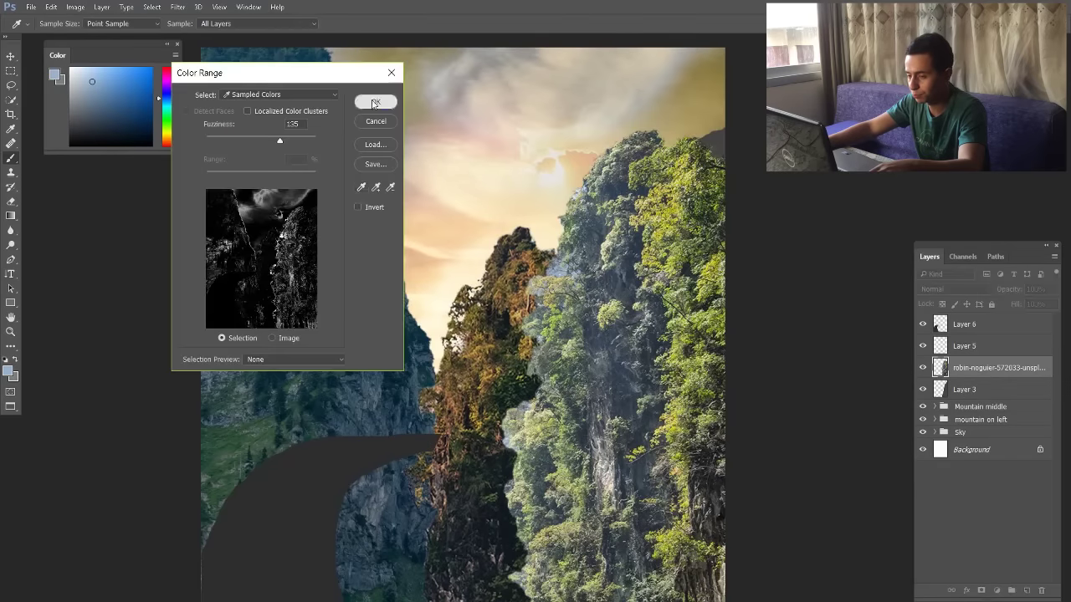
{"action": "left_click", "coordinate": [375, 103]}
{"action": "key", "text": "e"}
{"action": "scroll", "coordinate": [495, 352], "scroll_direction": "down", "scroll_amount": 4}
{"action": "key", "text": "ctrl+d"}
Hide the right cliff photo and fill its outline on Layer 3 with the sampled block-out grey, then deselect
{"action": "key", "text": "v"}
{"action": "left_click", "coordinate": [923, 368]}
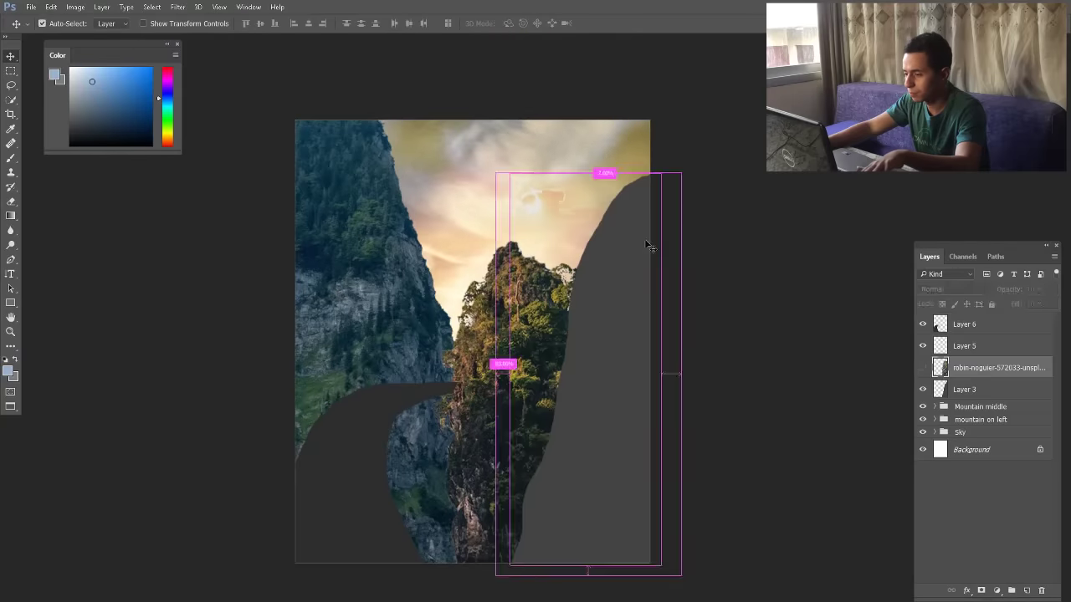
{"action": "left_click", "coordinate": [941, 369], "text": "ctrl"}
{"action": "left_click", "coordinate": [964, 390]}
{"action": "left_click", "coordinate": [11, 159]}
{"action": "left_click", "coordinate": [599, 327], "text": "alt"}
{"action": "key", "text": "alt+BackSpace"}
{"action": "scroll", "coordinate": [642, 184], "scroll_direction": "up", "scroll_amount": 5}
{"action": "key", "text": "ctrl+d"}
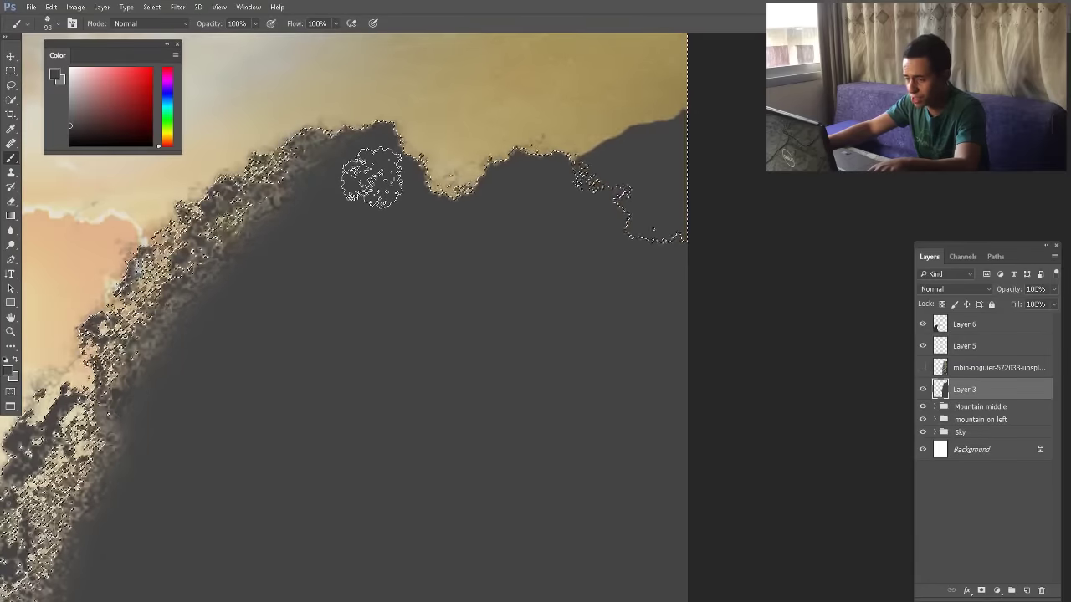
Show the right cliff photo again and set its blend mode to Overlay
{"action": "scroll", "coordinate": [512, 167], "scroll_direction": "down", "scroll_amount": 3}
{"action": "left_click", "coordinate": [923, 368]}
{"action": "left_click", "coordinate": [988, 368]}
{"action": "key", "text": "v"}
{"action": "left_click", "coordinate": [955, 290]}
{"action": "left_click", "coordinate": [945, 423]}
{"action": "scroll", "coordinate": [581, 193], "scroll_direction": "down", "scroll_amount": 2}
Brighten the grey Layer 3 under the right cliff, keeping the photo in Overlay mode
{"action": "left_click", "coordinate": [965, 390]}
{"action": "left_click", "coordinate": [75, 6]}
{"action": "left_click_drag", "start_coordinate": [672, 104], "coordinate": [688, 104]}
{"action": "left_click", "coordinate": [988, 368]}
{"action": "left_click", "coordinate": [955, 289]}
{"action": "left_click", "coordinate": [954, 425]}
{"action": "left_click", "coordinate": [964, 390]}
{"action": "left_click", "coordinate": [760, 94]}
{"action": "scroll", "coordinate": [468, 269], "scroll_direction": "up", "scroll_amount": 1}
{"action": "scroll", "coordinate": [535, 251], "scroll_direction": "down", "scroll_amount": 1}
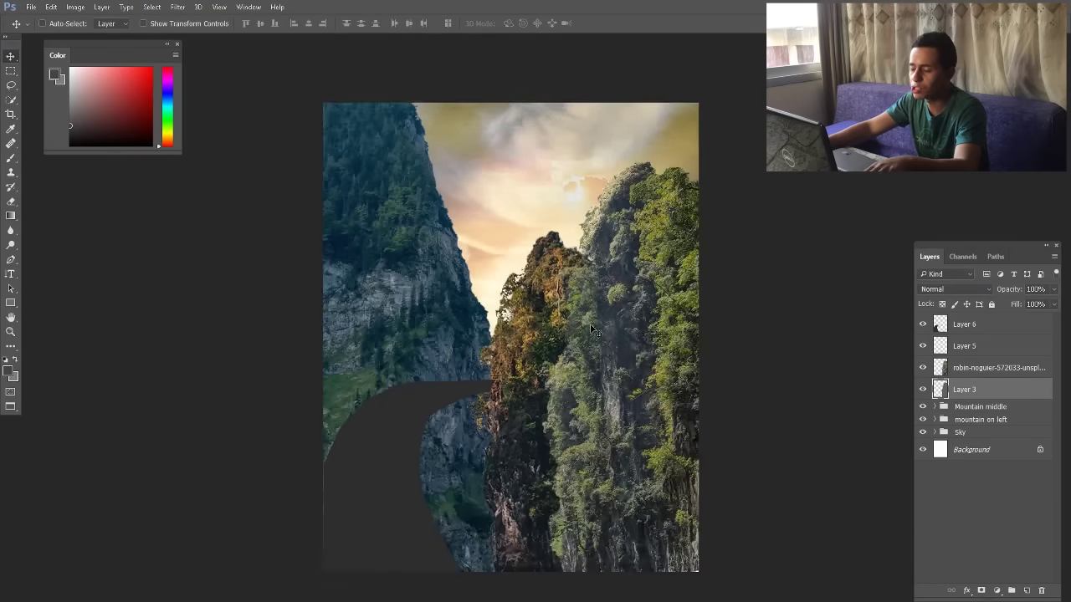
Group the right cliff photo with Layer 3 and name the group Mountain on right
{"action": "scroll", "coordinate": [577, 251], "scroll_direction": "up", "scroll_amount": 3}
{"action": "left_click", "coordinate": [537, 244]}
{"action": "scroll", "coordinate": [527, 243], "scroll_direction": "down", "scroll_amount": 1}
{"action": "left_click", "coordinate": [387, 225]}
{"action": "scroll", "coordinate": [387, 224], "scroll_direction": "down", "scroll_amount": 1}
{"action": "left_click", "coordinate": [510, 332], "text": "ctrl"}
{"action": "left_click", "coordinate": [963, 391], "text": "shift"}
{"action": "key", "text": "ctrl+g"}
{"action": "double_click", "coordinate": [969, 363]}
{"action": "type", "text": "Mountain on right"}
{"action": "key", "text": "Return"}
Check Layer 5's contribution by toggling its visibility and delete the layer
{"action": "left_click", "coordinate": [923, 347]}
{"action": "left_click", "coordinate": [965, 347]}
{"action": "key", "text": "Delete"}
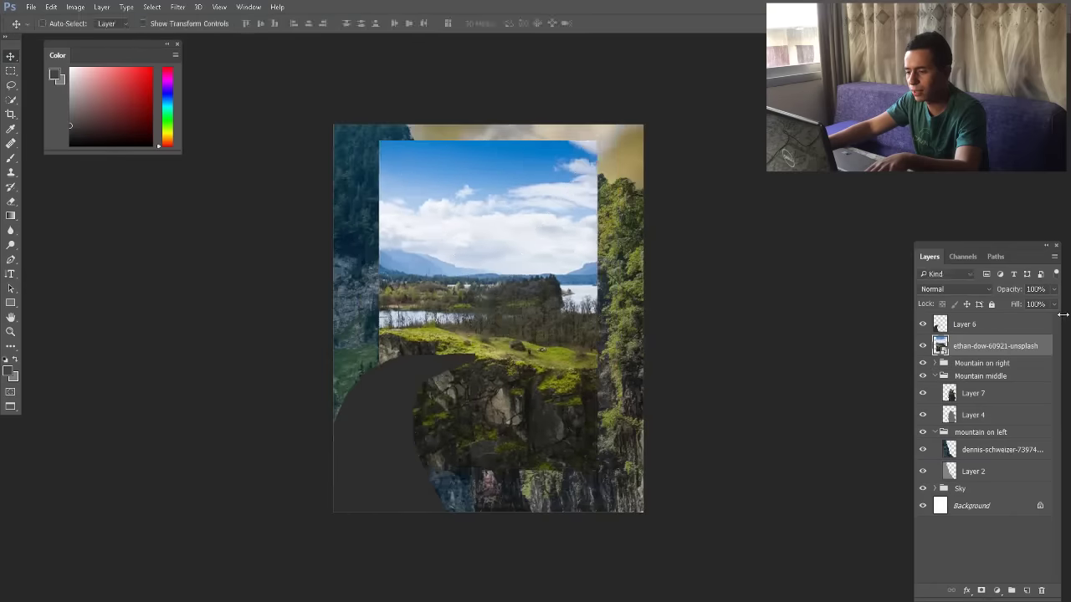
Erase the sky and distant landscape from the mossy rock photo and move it over the path block-out
{"action": "key", "text": "e"}
{"action": "mouse_move", "coordinate": [429, 240]}
{"action": "left_mouse_down"}
{"action": "mouse_move", "coordinate": [593, 240]}
{"action": "mouse_move", "coordinate": [577, 293]}
{"action": "left_mouse_up"}
{"action": "mouse_move", "coordinate": [585, 242]}
{"action": "left_mouse_down"}
{"action": "mouse_move", "coordinate": [356, 170]}
{"action": "mouse_move", "coordinate": [576, 149]}
{"action": "left_mouse_up"}
{"action": "key", "text": "v"}
{"action": "mouse_move", "coordinate": [559, 430]}
{"action": "left_mouse_down"}
{"action": "mouse_move", "coordinate": [570, 365]}
{"action": "mouse_move", "coordinate": [527, 319]}
{"action": "mouse_move", "coordinate": [524, 405]}
{"action": "left_mouse_up"}
Erase more of the mossy rock photo's upper background and enlarge the remaining rock face
{"action": "key", "text": "e"}
{"action": "left_click_drag", "start_coordinate": [469, 268], "coordinate": [626, 220]}
{"action": "key", "text": "ctrl+t"}
{"action": "mouse_move", "coordinate": [595, 373]}
{"action": "left_mouse_down"}
{"action": "mouse_move", "coordinate": [671, 350]}
{"action": "mouse_move", "coordinate": [579, 347]}
{"action": "mouse_move", "coordinate": [700, 342]}
{"action": "left_mouse_up"}
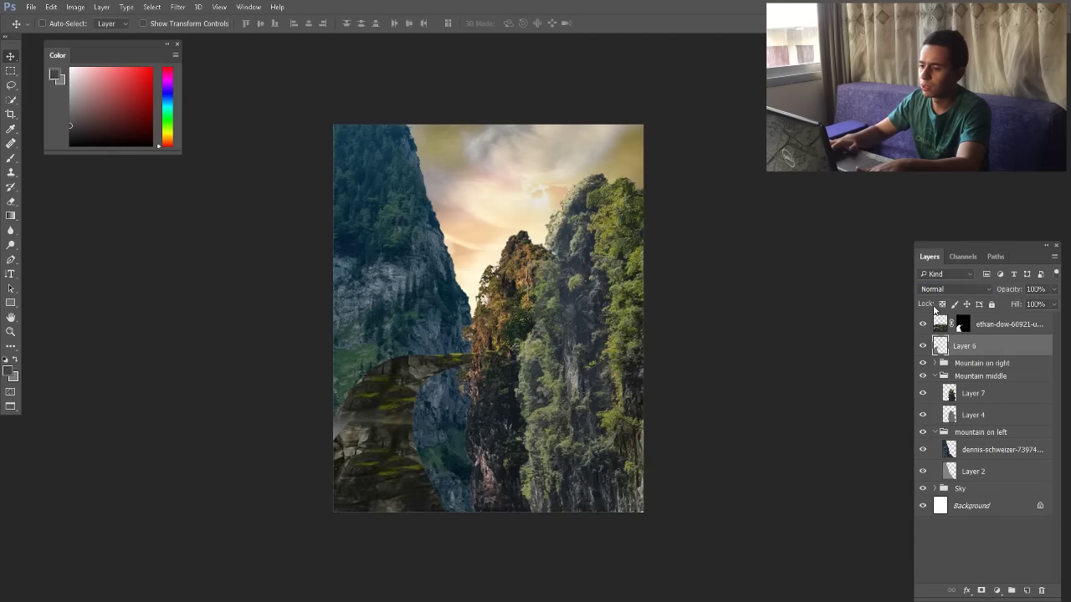
Set the masked mossy rock photo to Overlay and clone its texture over the path with the Clone Stamp
{"action": "left_click", "coordinate": [953, 289]}
{"action": "left_click", "coordinate": [954, 427]}
{"action": "scroll", "coordinate": [469, 377], "scroll_direction": "up", "scroll_amount": 5}
{"action": "key", "text": "s"}
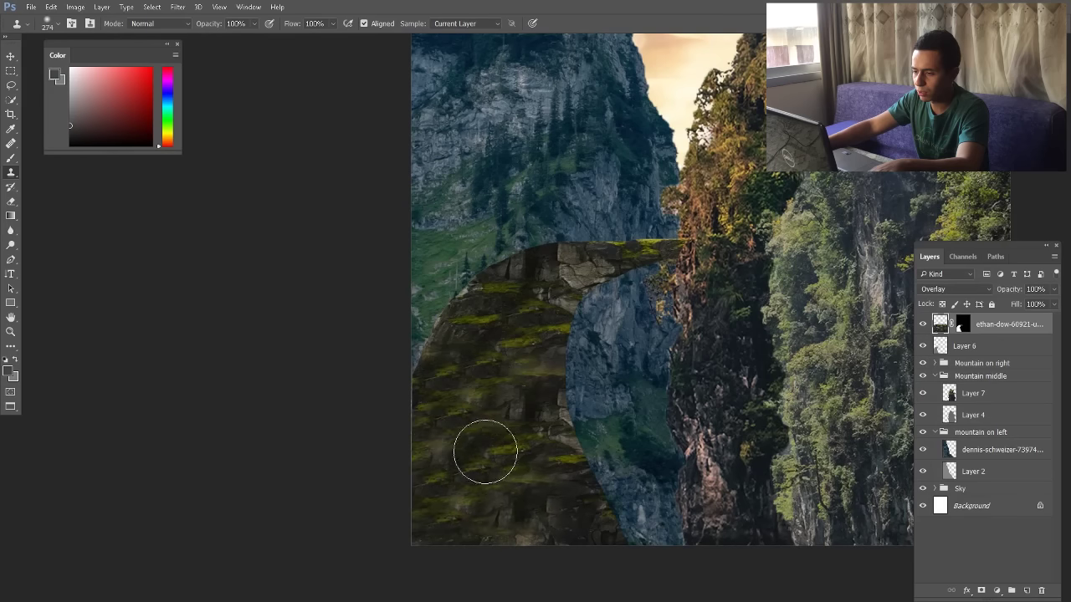
{"action": "left_click_drag", "start_coordinate": [477, 449], "coordinate": [530, 290]}
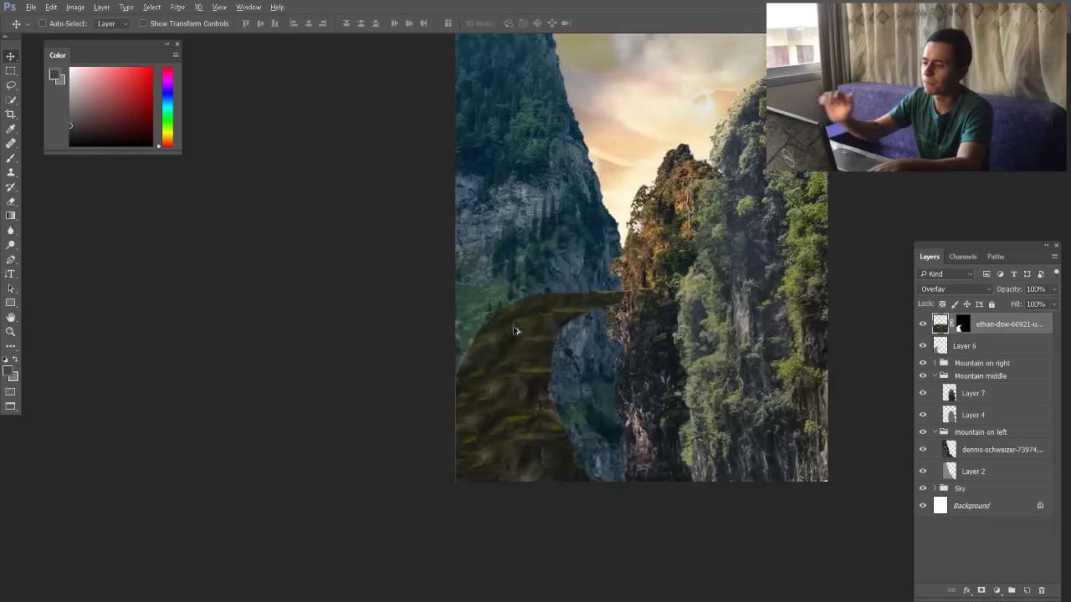
Lower the mossy path texture's opacity to 91% and select Layer 7 in the Mountain middle group
{"action": "scroll", "coordinate": [619, 393], "scroll_direction": "up", "scroll_amount": 1}
{"action": "left_click_drag", "start_coordinate": [1010, 289], "coordinate": [1002, 290]}
{"action": "scroll", "coordinate": [630, 402], "scroll_direction": "down", "scroll_amount": 3}
{"action": "scroll", "coordinate": [452, 339], "scroll_direction": "up", "scroll_amount": 3}
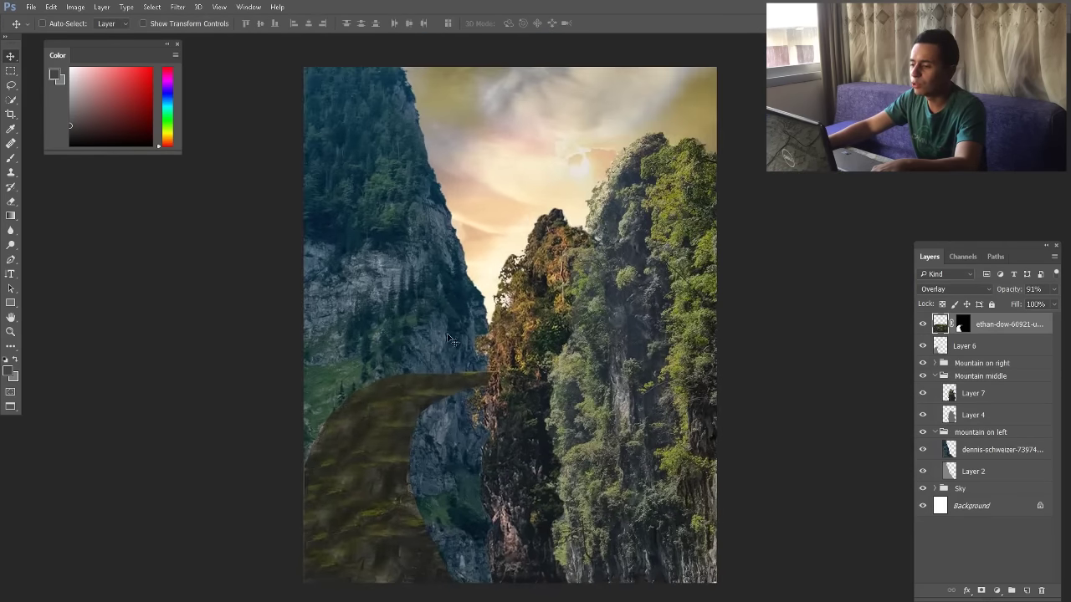
{"action": "scroll", "coordinate": [434, 347], "scroll_direction": "down", "scroll_amount": 2}
{"action": "scroll", "coordinate": [434, 339], "scroll_direction": "up", "scroll_amount": 1}
{"action": "left_click", "coordinate": [512, 368], "text": "ctrl"}
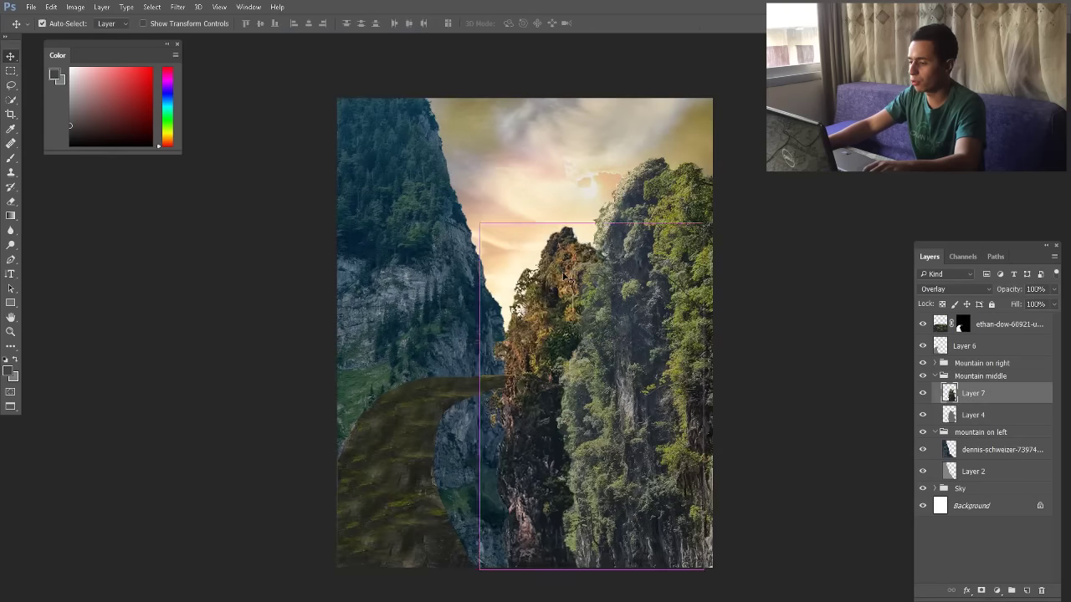
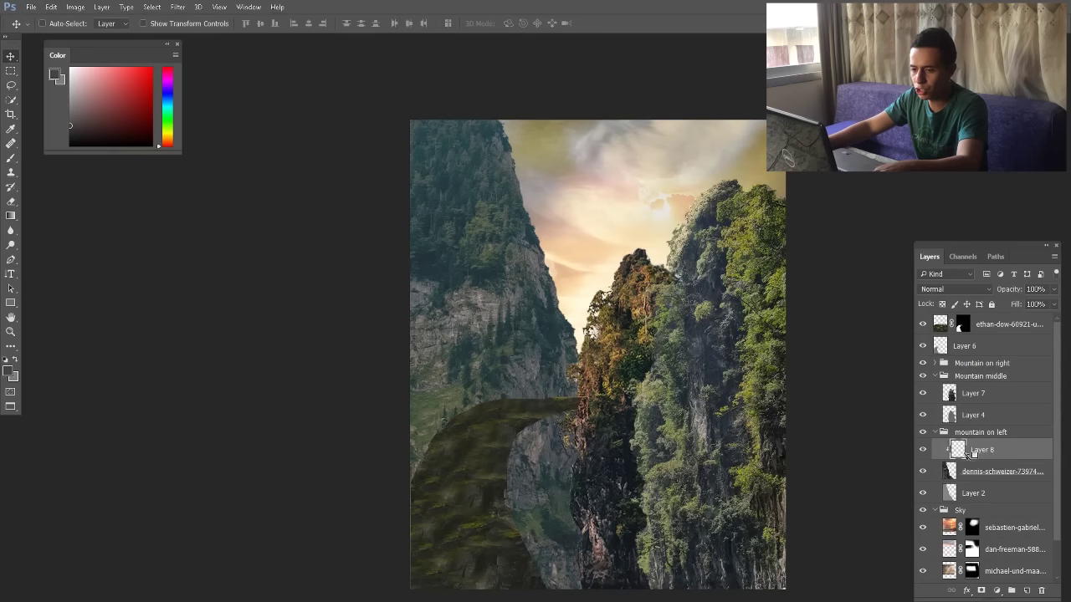
Paint sampled warm sky light over the left cliff on the clipped Layer 8 and set it to Overlay
{"action": "left_click", "coordinate": [11, 158]}
{"action": "left_click", "coordinate": [595, 263], "text": "alt"}
{"action": "right_click", "coordinate": [642, 282]}
{"action": "mouse_move", "coordinate": [579, 207]}
{"action": "left_mouse_down"}
{"action": "mouse_move", "coordinate": [612, 264]}
{"action": "mouse_move", "coordinate": [473, 142]}
{"action": "left_mouse_up"}
{"action": "left_click", "coordinate": [955, 290]}
{"action": "left_click", "coordinate": [933, 425]}
Lock Layer 2's transparent pixels while Layer 8 and the left cliff photo are hidden, then show both again
{"action": "left_click", "coordinate": [923, 451]}
{"action": "left_click", "coordinate": [10, 56]}
{"action": "left_click", "coordinate": [954, 494]}
{"action": "left_click", "coordinate": [923, 471]}
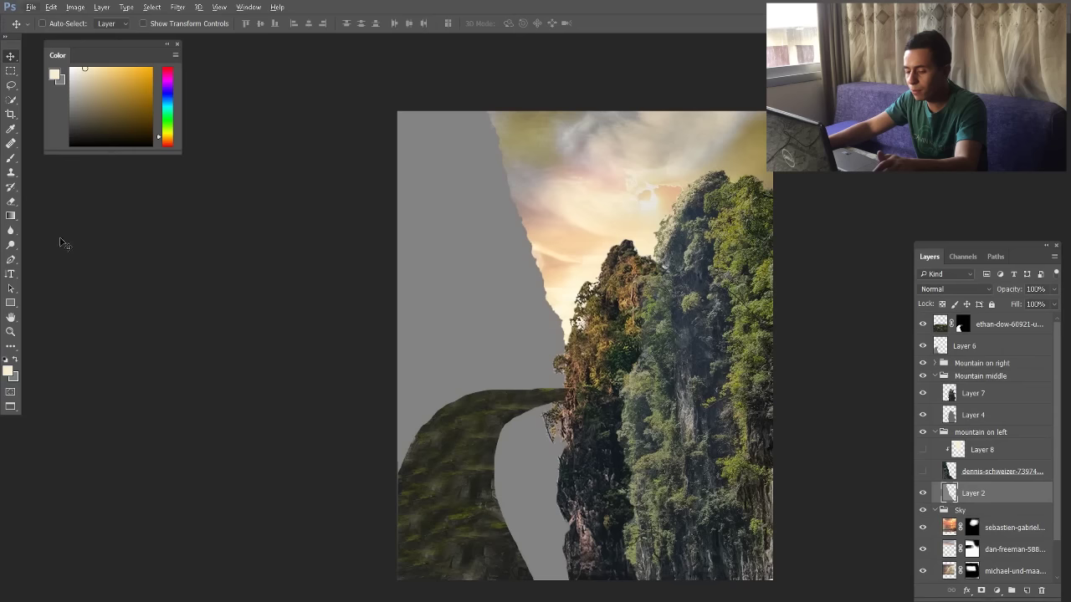
{"action": "key", "text": "b"}
{"action": "key", "text": "slash"}
{"action": "left_click_drag", "start_coordinate": [923, 471], "coordinate": [923, 449]}
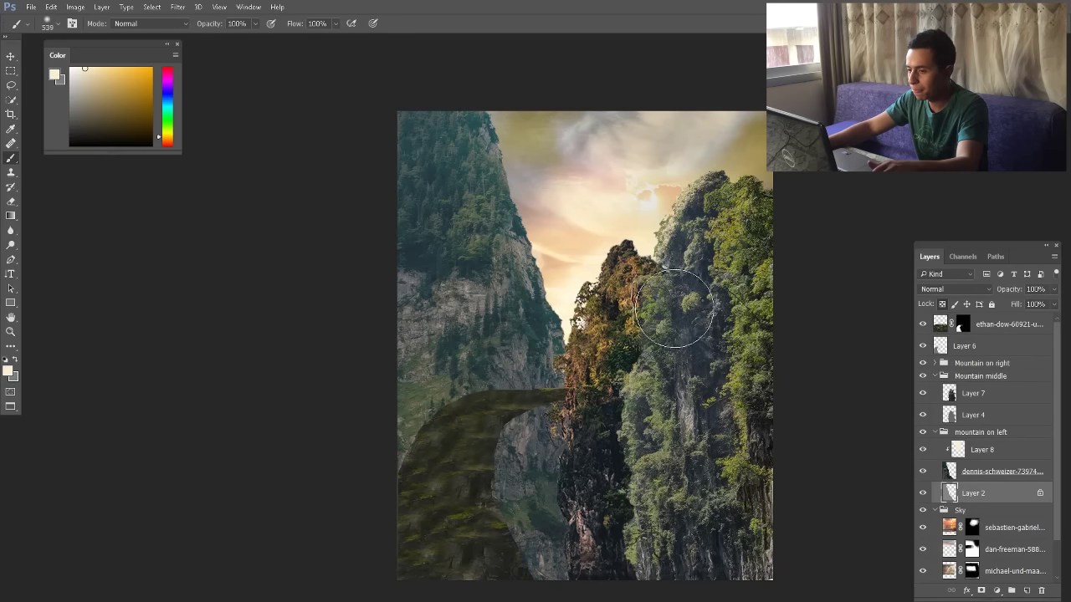
Try two brush presets with test strokes along the left cliff's sky-side edge on Layer 2
{"action": "right_click", "coordinate": [587, 223]}
{"action": "left_click", "coordinate": [703, 360]}
{"action": "left_click_drag", "start_coordinate": [487, 229], "coordinate": [529, 289]}
{"action": "key", "text": "ctrl+z"}
{"action": "right_click", "coordinate": [569, 236]}
{"action": "left_click", "coordinate": [688, 380]}
{"action": "left_click_drag", "start_coordinate": [459, 183], "coordinate": [517, 375]}
{"action": "key", "text": "ctrl+z"}
Enlarge the brush and set it to Overlay mode with 36% opacity and 33% flow
{"action": "key", "text": "bracketright"}
{"action": "key", "text": "bracketright"}
{"action": "key", "text": "bracketright"}
{"action": "key", "text": "bracketright"}
{"action": "key", "text": "bracketright"}
{"action": "key", "text": "bracketright"}
{"action": "key", "text": "bracketright"}
{"action": "key", "text": "bracketright"}
{"action": "key", "text": "bracketright"}
{"action": "key", "text": "bracketright"}
{"action": "left_click_drag", "start_coordinate": [300, 24], "coordinate": [289, 26]}
{"action": "left_click", "coordinate": [151, 23]}
{"action": "left_click", "coordinate": [133, 174]}
{"action": "left_click_drag", "start_coordinate": [209, 24], "coordinate": [199, 24]}
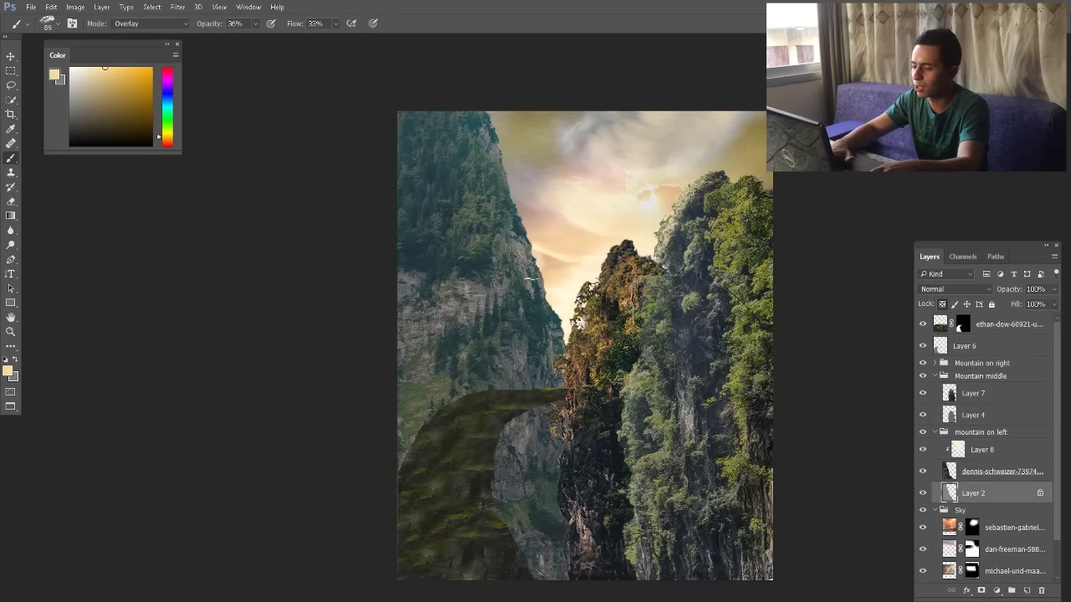
Brush sampled warm sky light along the left cliff's sky-side edge on Layer 2
{"action": "scroll", "coordinate": [530, 251], "scroll_direction": "up", "scroll_amount": 5}
{"action": "key", "text": "ctrl+minus"}
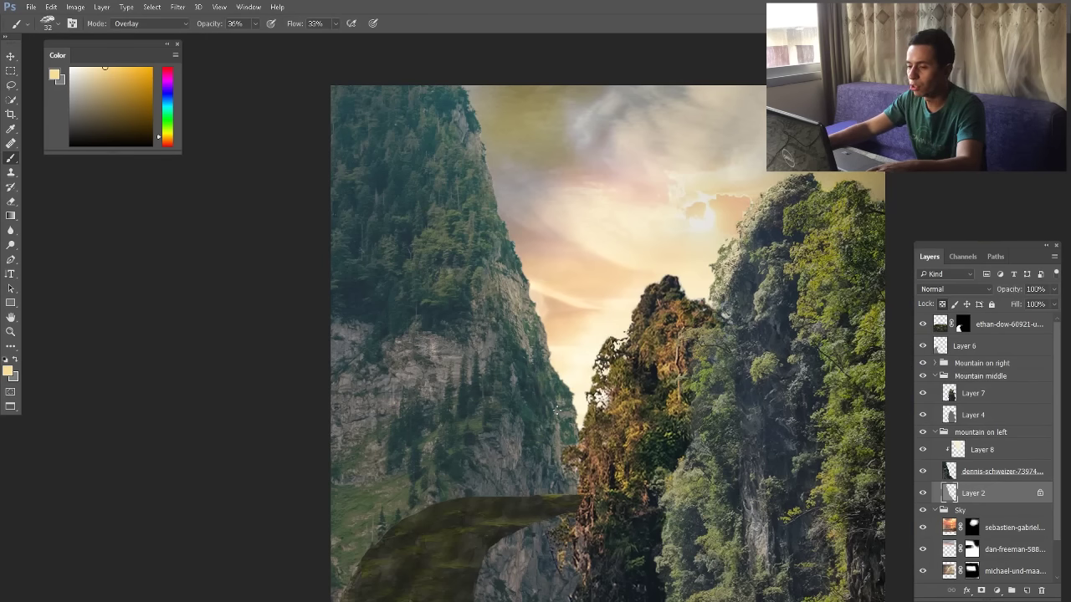
{"action": "key", "text": "ctrl+minus"}
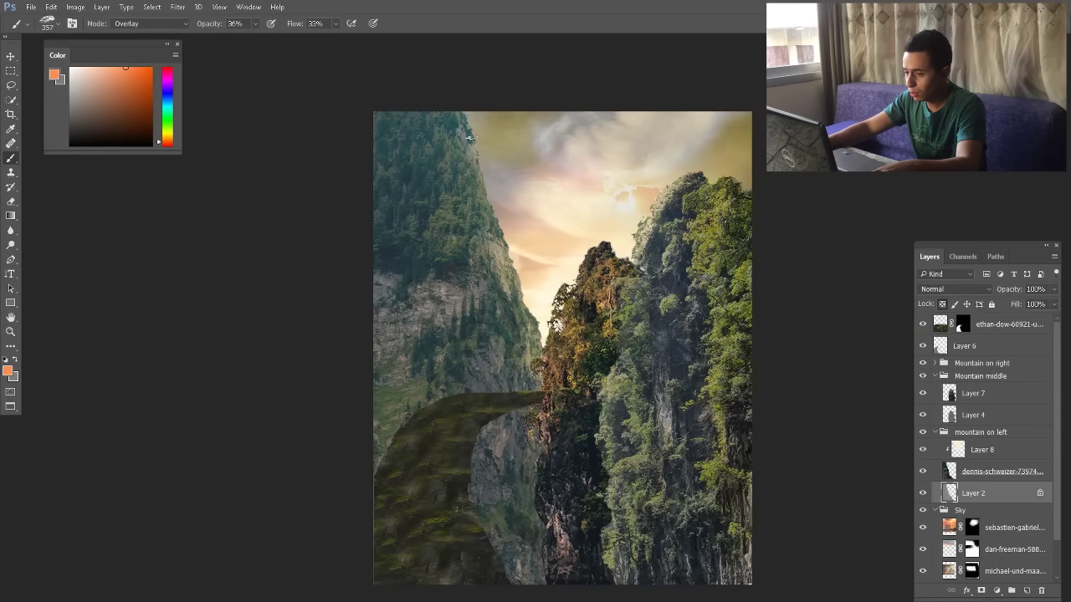
{"action": "key", "text": "ctrl+minus"}
{"action": "key", "text": "ctrl+plus"}
{"action": "key", "text": "ctrl+minus"}
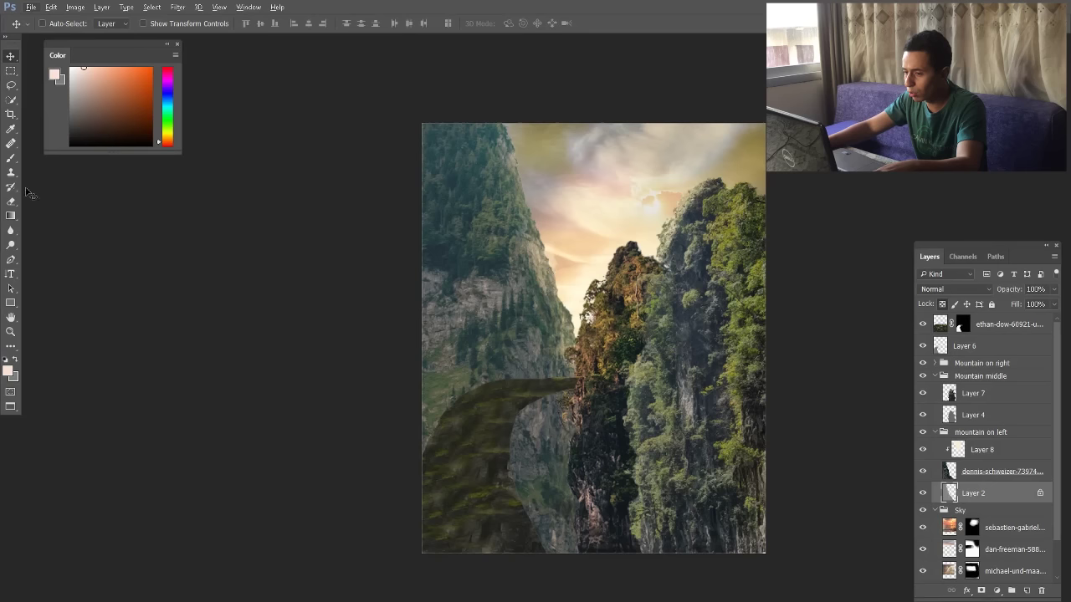
Paint dark blue Overlay shading over the shadowed side of the left cliff on Layer 2 with a large soft brush
{"action": "left_click", "coordinate": [11, 157]}
{"action": "right_click", "coordinate": [552, 244]}
{"action": "left_click", "coordinate": [573, 350]}
{"action": "left_click", "coordinate": [167, 98]}
{"action": "left_click", "coordinate": [133, 129]}
{"action": "key", "text": "bracketright"}
{"action": "key", "text": "bracketright"}
{"action": "key", "text": "bracketright"}
{"action": "key", "text": "bracketright"}
{"action": "key", "text": "bracketright"}
{"action": "key", "text": "bracketright"}
{"action": "key", "text": "bracketright"}
{"action": "key", "text": "bracketright"}
{"action": "left_click_drag", "start_coordinate": [461, 251], "coordinate": [445, 397]}
{"action": "key", "text": "ctrl+z"}
{"action": "left_click_drag", "start_coordinate": [452, 301], "coordinate": [445, 410]}
{"action": "left_click_drag", "start_coordinate": [459, 348], "coordinate": [459, 246]}
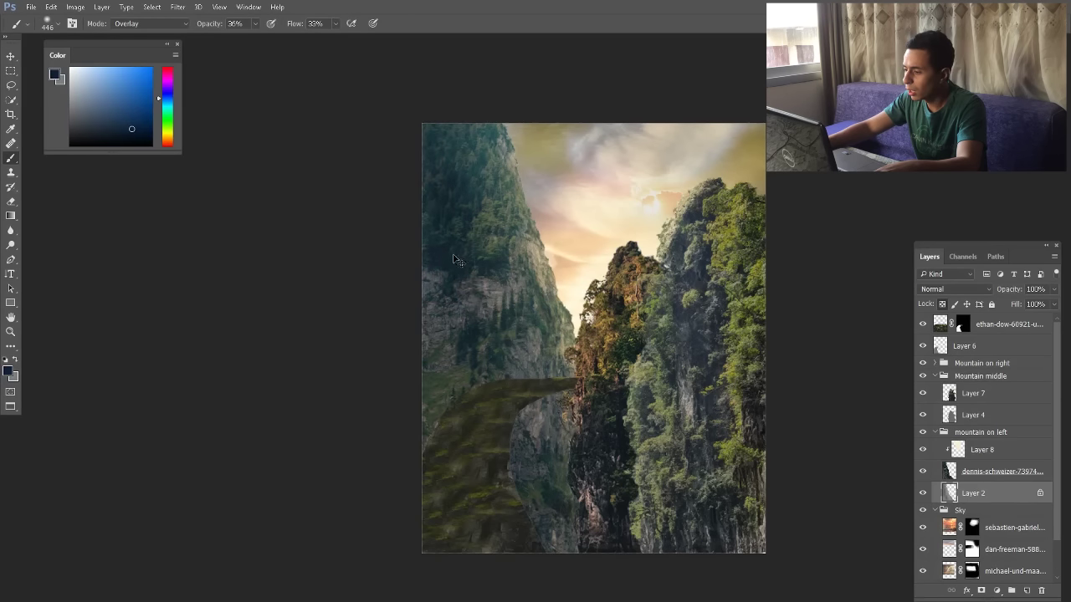
Add a clipped layer above Layer 8 and sample the pale sun glow as the colour for a smaller brush
{"action": "scroll", "coordinate": [635, 229], "scroll_direction": "up", "scroll_amount": 1}
{"action": "key", "text": "v"}
{"action": "left_click", "coordinate": [991, 450]}
{"action": "left_click", "coordinate": [1029, 589]}
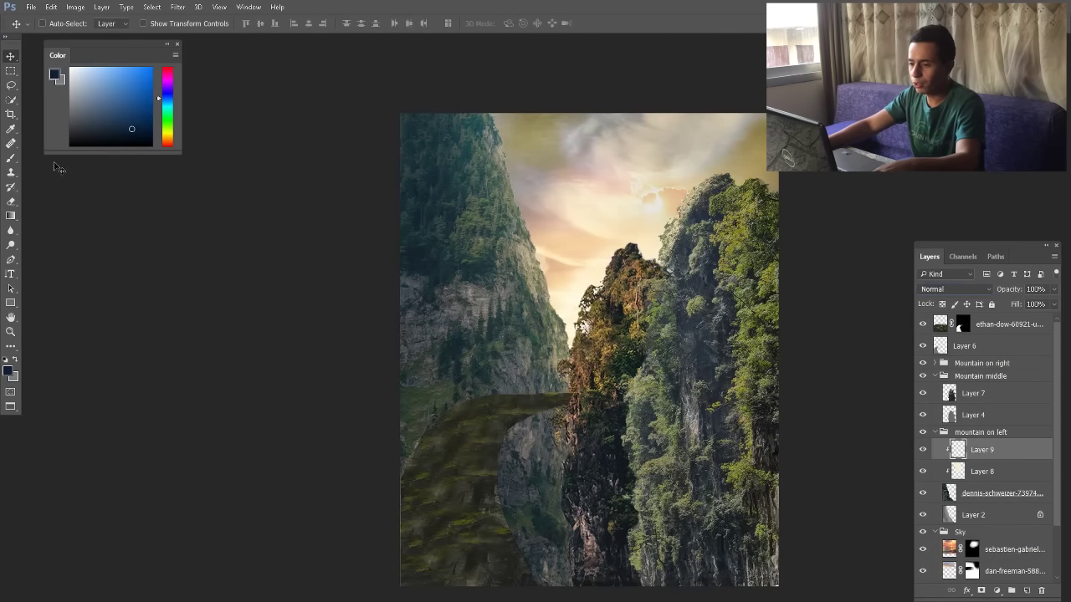
{"action": "key", "text": "b"}
{"action": "left_click", "coordinate": [659, 208], "text": "alt"}
{"action": "key", "text": "bracketleft"}
{"action": "key", "text": "bracketleft"}
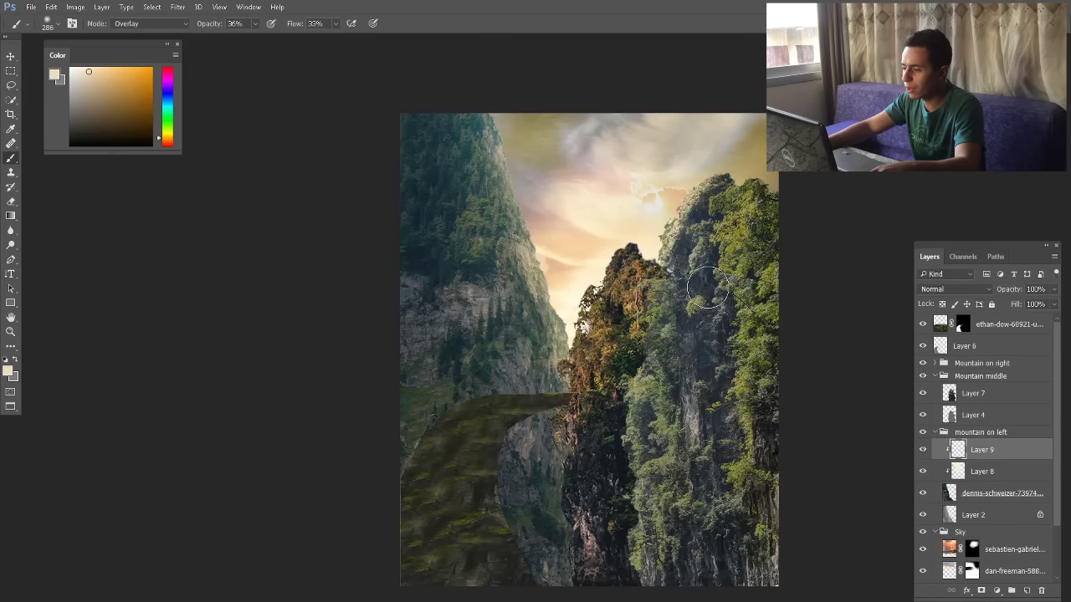
{"action": "key", "text": "v"}
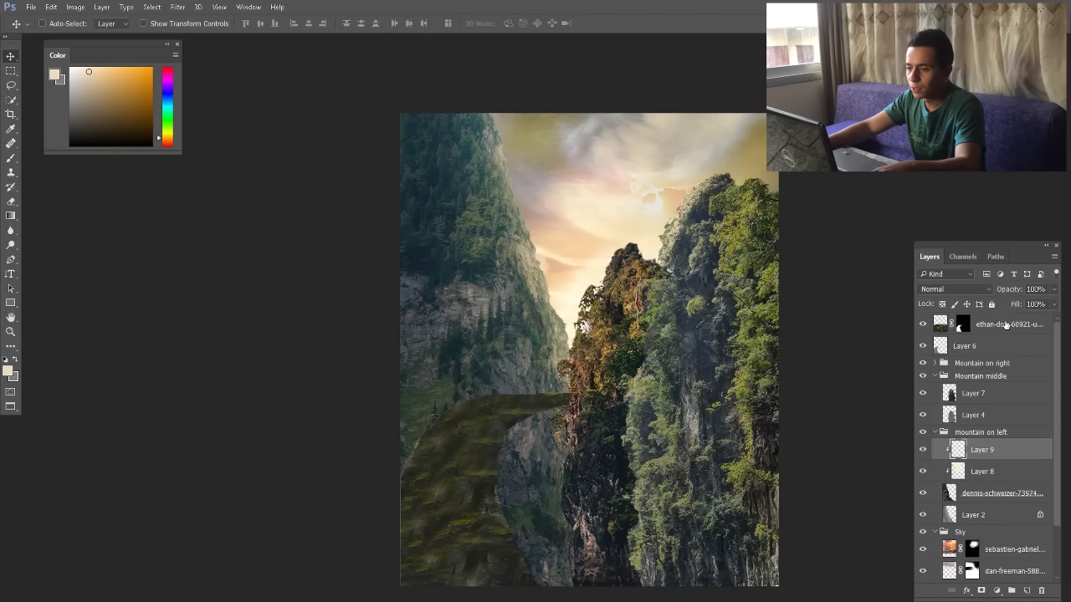
Adjust the opacity of the dennis-schweizer left cliff photo and collapse the mountain on left group
{"action": "left_click", "coordinate": [934, 469]}
{"action": "scroll", "coordinate": [636, 480], "scroll_direction": "down", "scroll_amount": 2}
{"action": "left_click", "coordinate": [966, 492]}
{"action": "mouse_move", "coordinate": [1016, 291]}
{"action": "left_mouse_down"}
{"action": "mouse_move", "coordinate": [1003, 292]}
{"action": "mouse_move", "coordinate": [1034, 292]}
{"action": "left_mouse_up"}
{"action": "scroll", "coordinate": [617, 348], "scroll_direction": "up", "scroll_amount": 1}
{"action": "left_click", "coordinate": [971, 433]}
{"action": "left_click", "coordinate": [935, 432]}
Reduce the saturation of a single colour range in the middle cliff photo on Layer 7 with Hue/Saturation
{"action": "left_click", "coordinate": [619, 365], "text": "ctrl"}
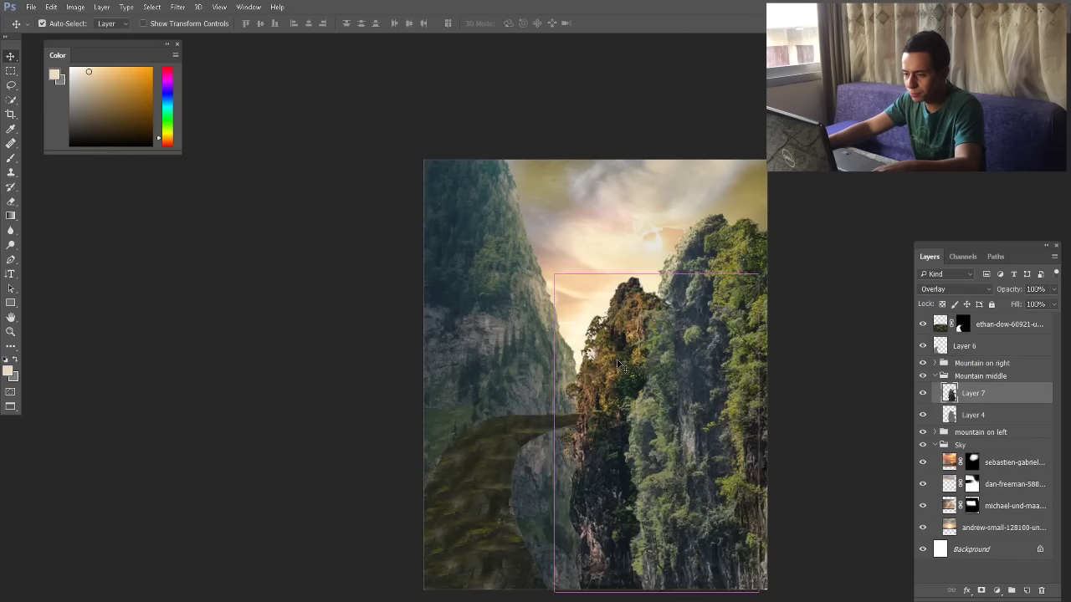
{"action": "scroll", "coordinate": [619, 353], "scroll_direction": "up", "scroll_amount": 2}
{"action": "left_click_drag", "start_coordinate": [1013, 295], "coordinate": [1010, 295]}
{"action": "scroll", "coordinate": [608, 356], "scroll_direction": "down", "scroll_amount": 1}
{"action": "key", "text": "ctrl+u"}
{"action": "left_click", "coordinate": [661, 140]}
{"action": "left_click", "coordinate": [668, 158]}
{"action": "left_click_drag", "start_coordinate": [705, 197], "coordinate": [685, 198]}
{"action": "key", "text": "Return"}
{"action": "scroll", "coordinate": [652, 300], "scroll_direction": "down", "scroll_amount": 2}
{"action": "scroll", "coordinate": [611, 319], "scroll_direction": "up", "scroll_amount": 3}
Lock Layer 4's transparent pixels and paint warm light down the middle cliff's sky-side edge
{"action": "left_click", "coordinate": [975, 415]}
{"action": "left_click", "coordinate": [942, 304]}
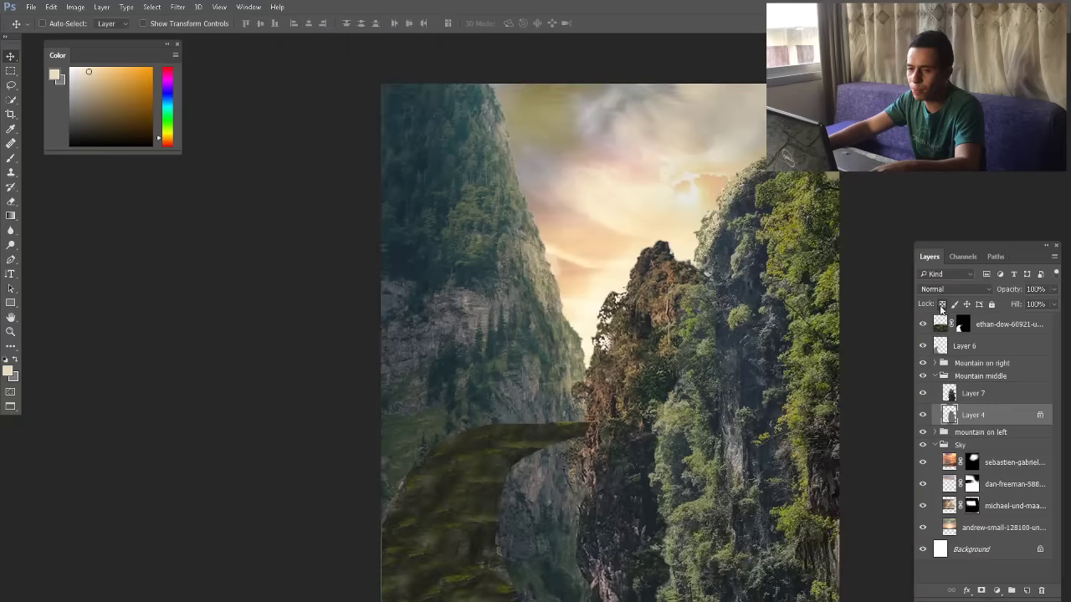
{"action": "left_click", "coordinate": [119, 69]}
{"action": "key", "text": "b"}
{"action": "key", "text": "bracketright"}
{"action": "key", "text": "bracketright"}
{"action": "key", "text": "bracketright"}
{"action": "left_click_drag", "start_coordinate": [615, 288], "coordinate": [588, 386]}
{"action": "scroll", "coordinate": [640, 249], "scroll_direction": "down", "scroll_amount": 3}
{"action": "left_click_drag", "start_coordinate": [609, 316], "coordinate": [597, 392]}
Paint dark blue shading down the middle cliff on Layer 4
{"action": "scroll", "coordinate": [617, 377], "scroll_direction": "up", "scroll_amount": 4}
{"action": "left_click", "coordinate": [168, 97]}
{"action": "left_click", "coordinate": [138, 135]}
{"action": "scroll", "coordinate": [479, 296], "scroll_direction": "down", "scroll_amount": 3}
{"action": "left_click", "coordinate": [139, 121]}
{"action": "left_click_drag", "start_coordinate": [603, 293], "coordinate": [602, 419]}
{"action": "scroll", "coordinate": [640, 359], "scroll_direction": "down", "scroll_amount": 3}
Add a layer clipped to Layer 7 and paint sampled warm sky colour over the middle cliff's peak
{"action": "left_click", "coordinate": [975, 394]}
{"action": "key", "text": "ctrl+alt+shift+n"}
{"action": "key", "text": "ctrl+alt+g"}
{"action": "scroll", "coordinate": [644, 266], "scroll_direction": "up", "scroll_amount": 5}
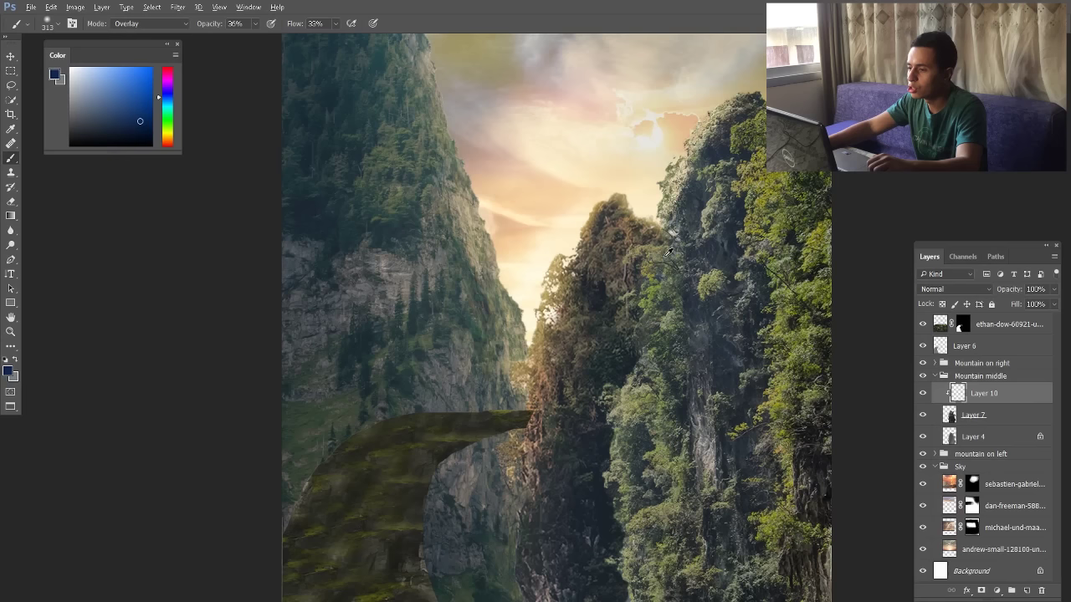
{"action": "left_click", "coordinate": [548, 179], "text": "alt"}
{"action": "left_click", "coordinate": [151, 23]}
{"action": "left_click", "coordinate": [125, 35]}
{"action": "left_click_drag", "start_coordinate": [549, 197], "coordinate": [593, 209]}
{"action": "key", "text": "v"}
Collapse the Mountain middle group and open Curves for the robin-noguier photo in the Mountain on right group
{"action": "scroll", "coordinate": [577, 251], "scroll_direction": "down", "scroll_amount": 4}
{"action": "left_click", "coordinate": [935, 376]}
{"action": "left_click", "coordinate": [934, 363]}
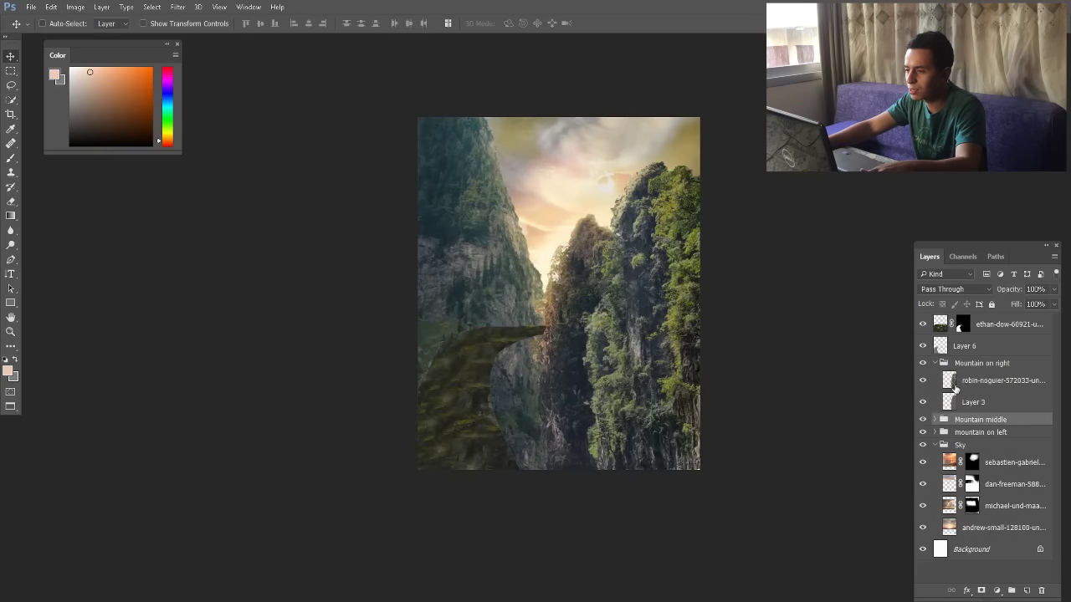
{"action": "left_click", "coordinate": [955, 381]}
{"action": "key", "text": "ctrl+plus"}
{"action": "key", "text": "ctrl+plus"}
{"action": "key", "text": "ctrl+m"}
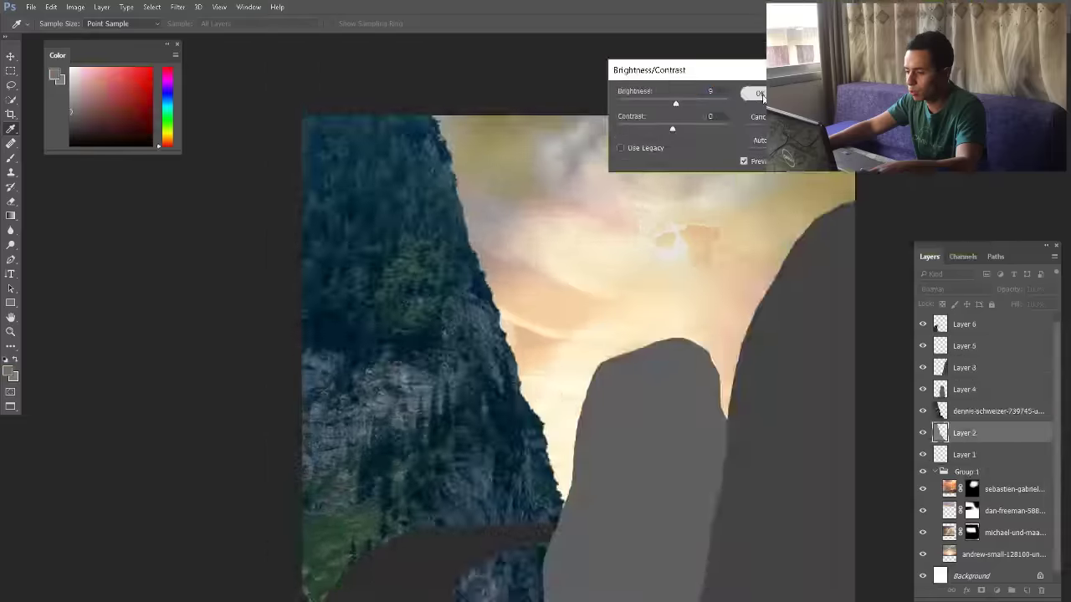
Apply a brightness of 9 to Layer 2 and set the left cliff photo's opacity to 100%
{"action": "key", "text": "Return"}
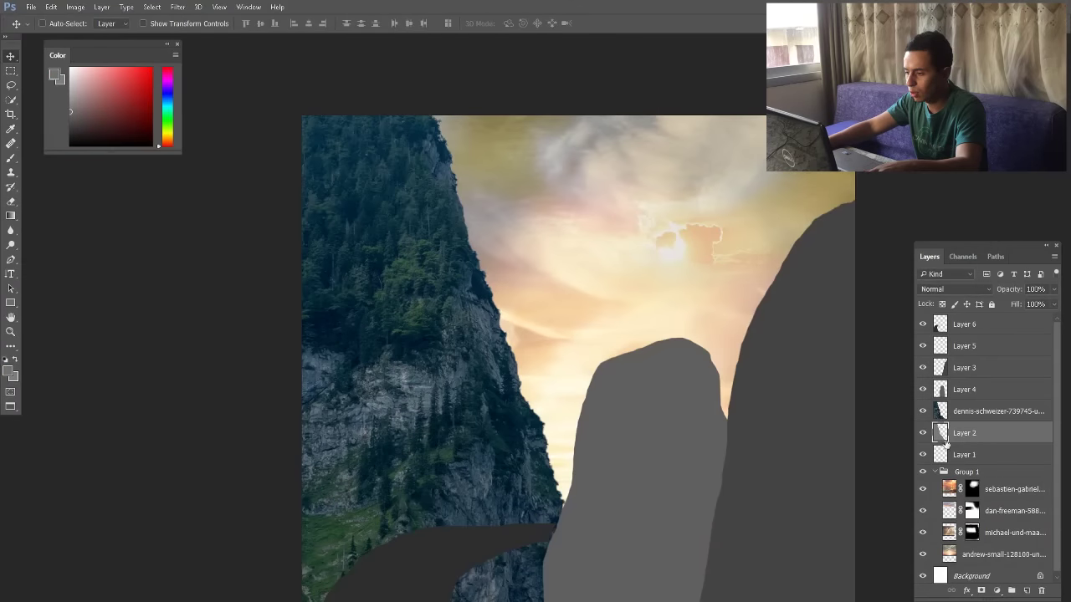
{"action": "left_click", "coordinate": [922, 414]}
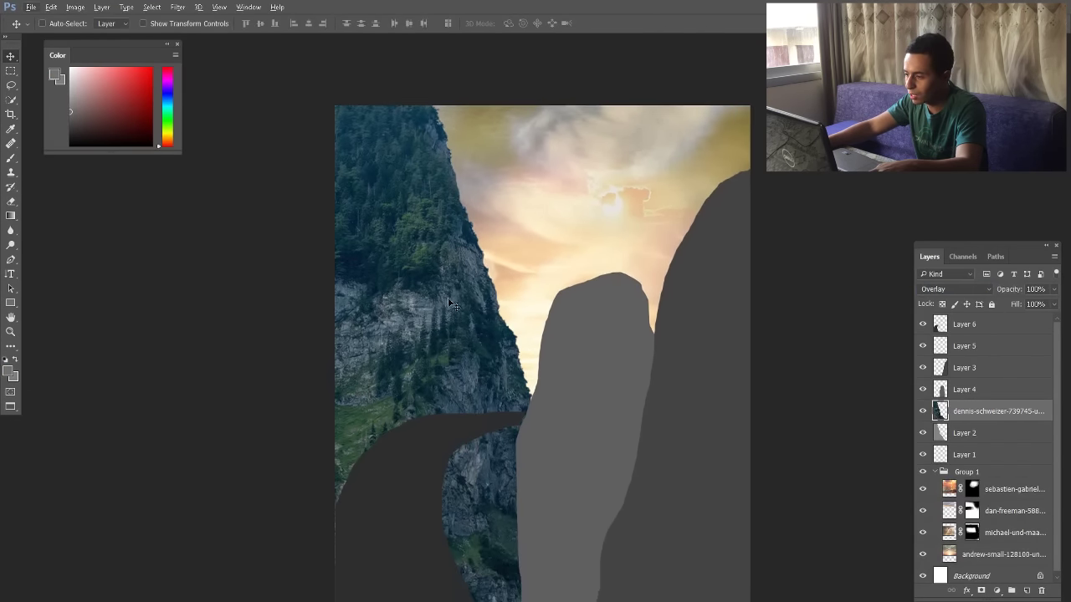
{"action": "left_click", "coordinate": [922, 412]}
{"action": "left_click", "coordinate": [922, 416]}
{"action": "scroll", "coordinate": [479, 298], "scroll_direction": "down", "scroll_amount": 1}
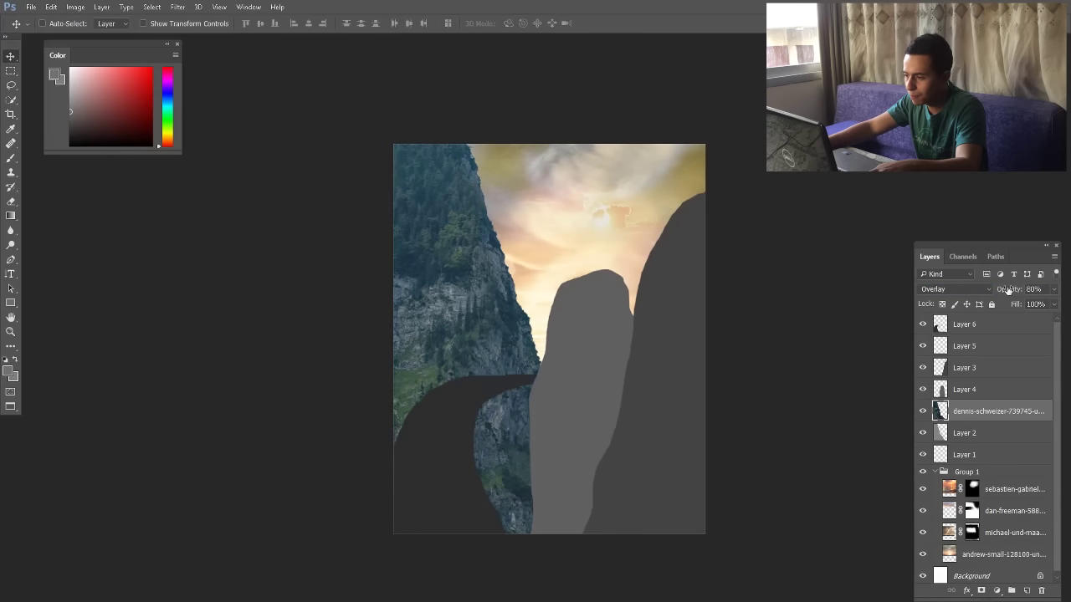
{"action": "key", "text": "0"}
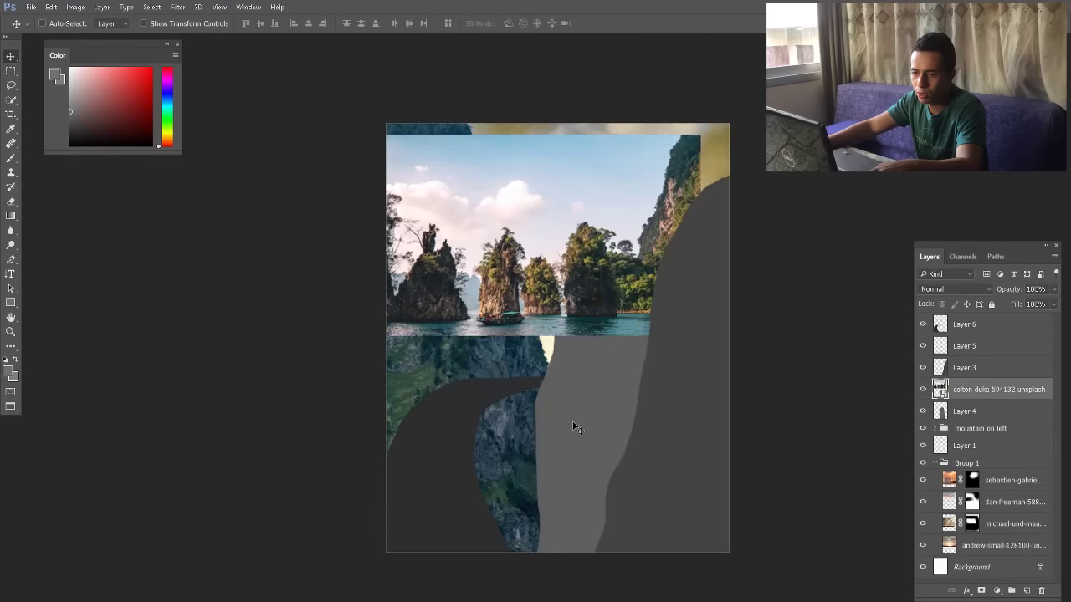
Isolate a rock from the colton-duke photo and select its leftover sky with Color Range at fuzziness 135
{"action": "scroll", "coordinate": [587, 268], "scroll_direction": "up", "scroll_amount": 4}
{"action": "mouse_move", "coordinate": [579, 270]}
{"action": "left_mouse_down"}
{"action": "mouse_move", "coordinate": [538, 277]}
{"action": "mouse_move", "coordinate": [518, 293]}
{"action": "left_mouse_up"}
{"action": "key", "text": "w"}
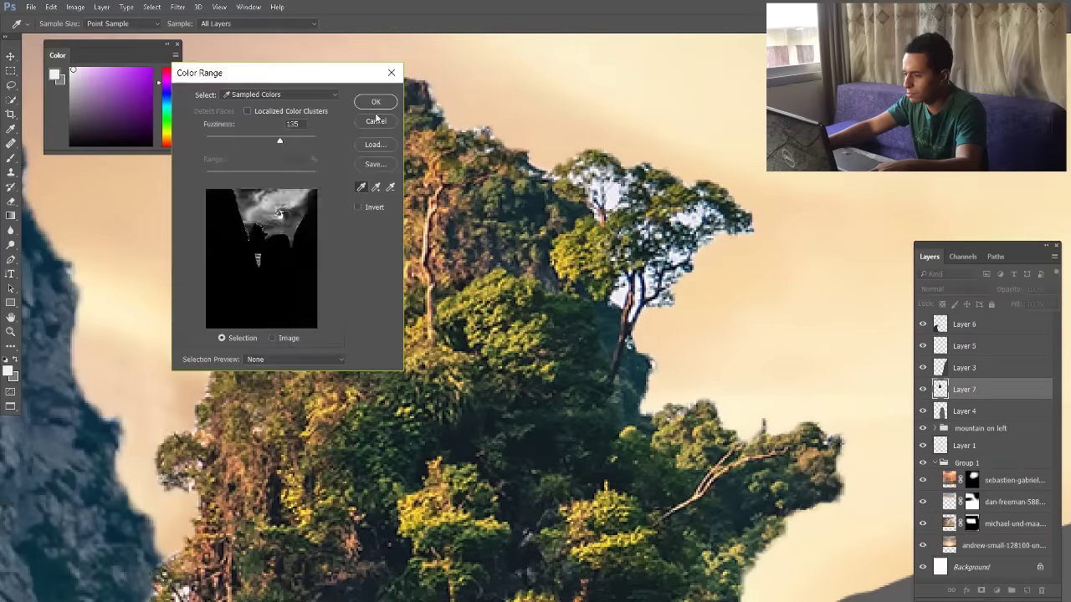
{"action": "left_click", "coordinate": [375, 101]}
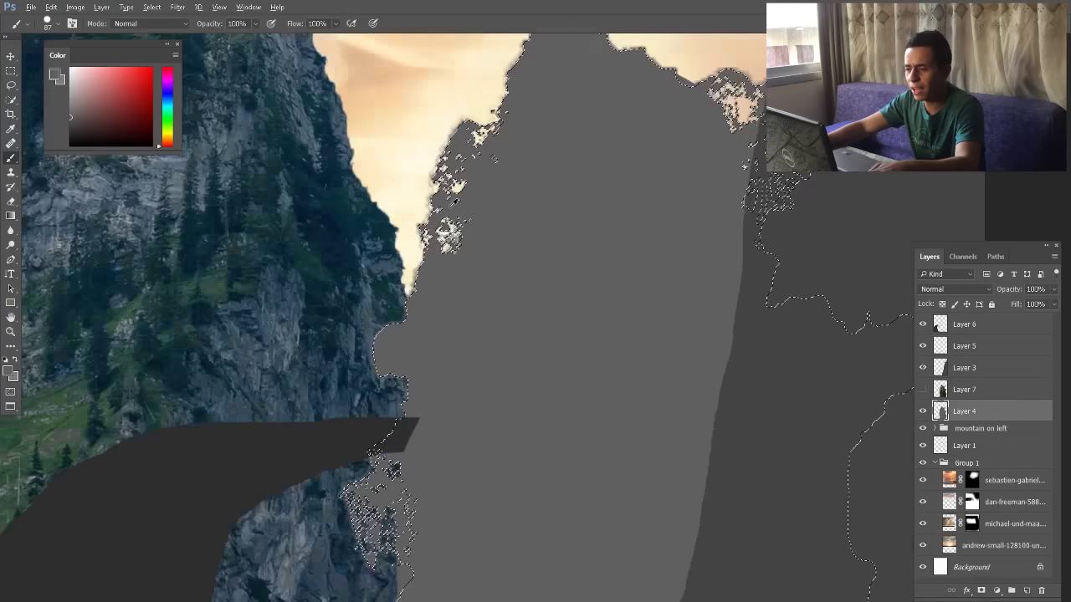
Show the middle cliff photo on Layer 7 in Overlay mode and delete the empty Layer 1
{"action": "scroll", "coordinate": [454, 202], "scroll_direction": "down", "scroll_amount": 7}
{"action": "key", "text": "ctrl+d"}
{"action": "left_click", "coordinate": [923, 390]}
{"action": "left_click", "coordinate": [965, 390]}
{"action": "left_click", "coordinate": [955, 290]}
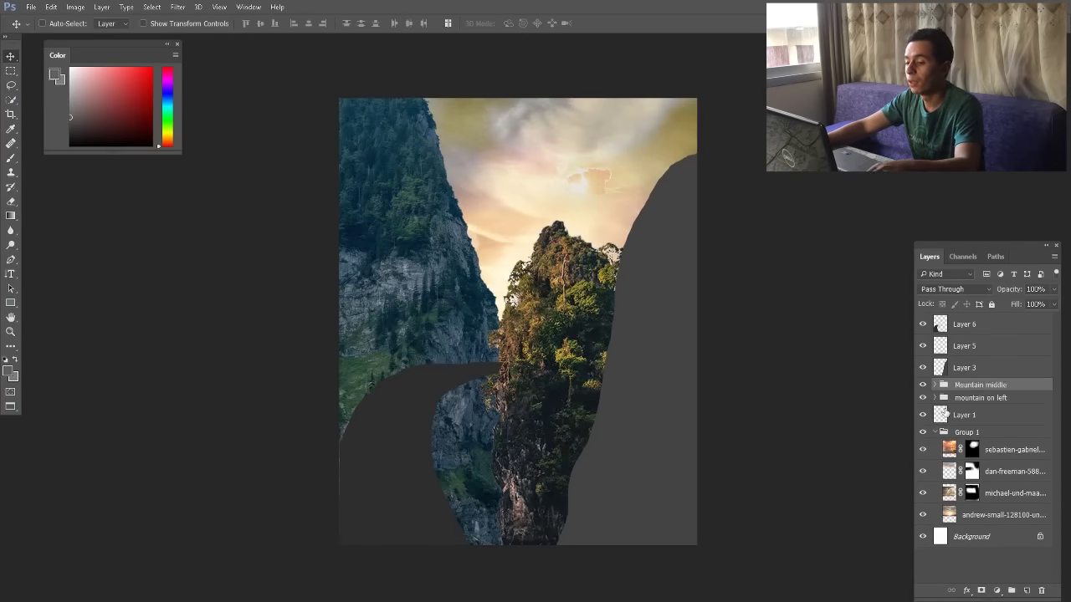
{"action": "left_click", "coordinate": [951, 416]}
{"action": "key", "text": "Delete"}
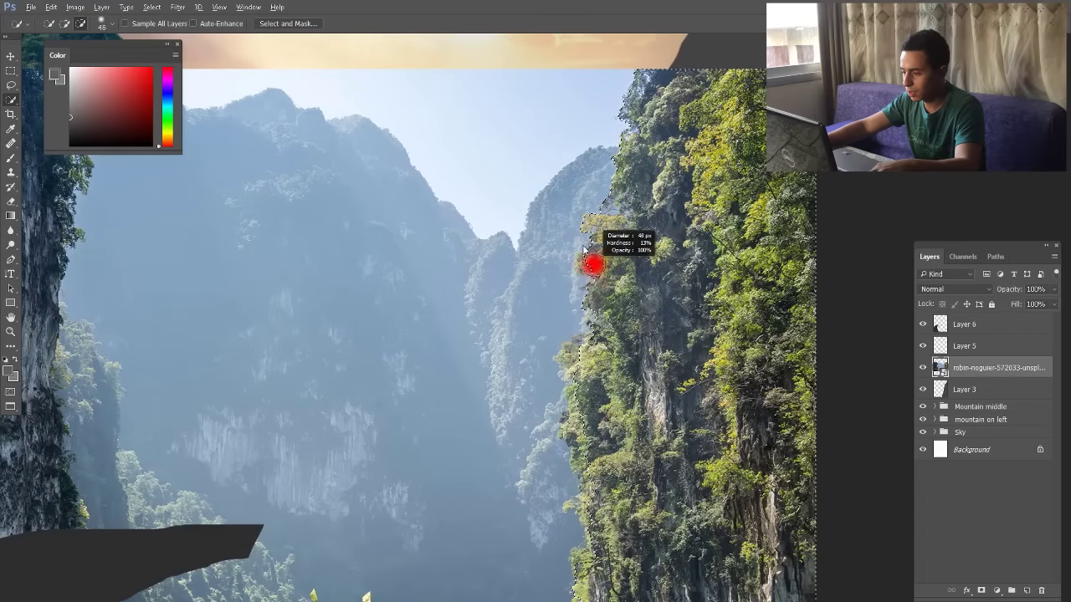
Rasterize the robin-noguier photo and move its cut-out cliff over the right block-out cliff
{"action": "scroll", "coordinate": [584, 249], "scroll_direction": "down", "scroll_amount": 6}
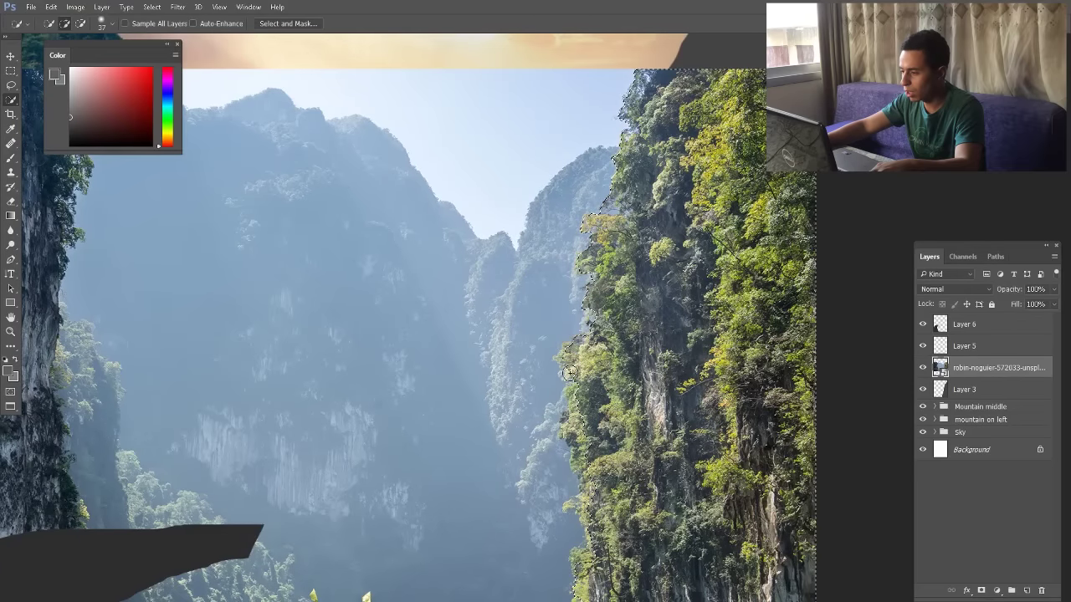
{"action": "right_click", "coordinate": [996, 367]}
{"action": "left_click", "coordinate": [756, 313]}
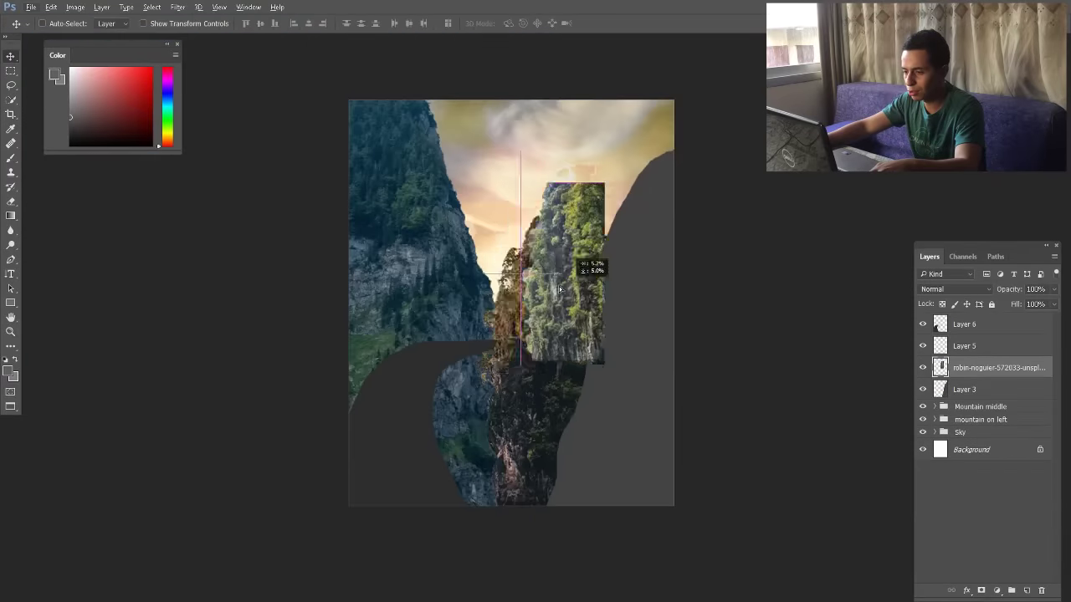
{"action": "left_click_drag", "start_coordinate": [588, 262], "coordinate": [717, 148]}
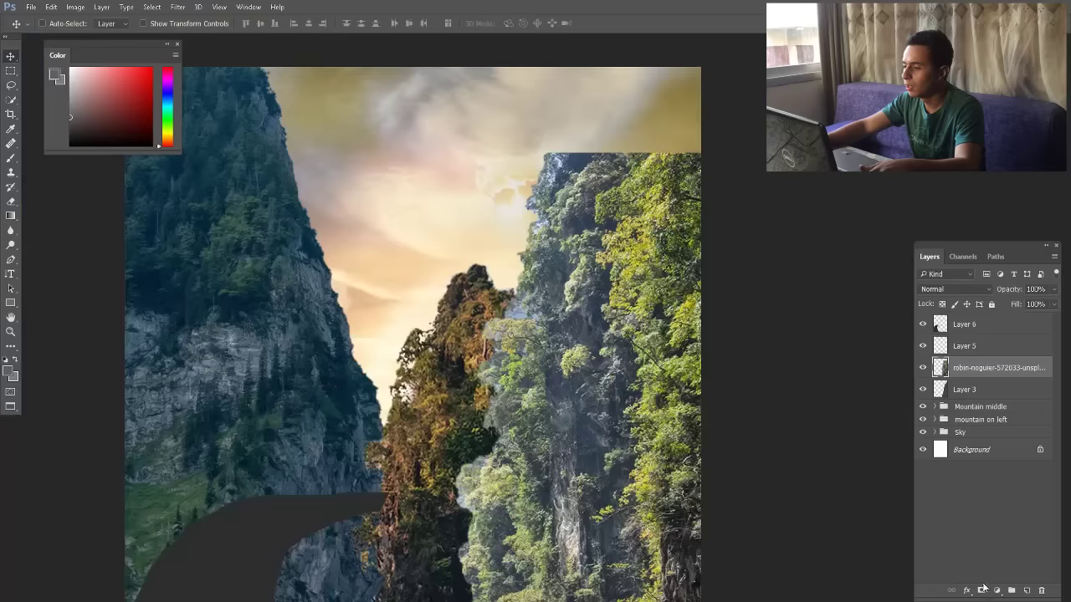
Add a layer mask to the right cliff photo and brush its flat top into an irregular treetop outline
{"action": "left_click", "coordinate": [981, 591]}
{"action": "key", "text": "b"}
{"action": "right_click", "coordinate": [444, 251]}
{"action": "scroll", "coordinate": [586, 413], "scroll_direction": "down", "scroll_amount": 1}
{"action": "key", "text": "Return"}
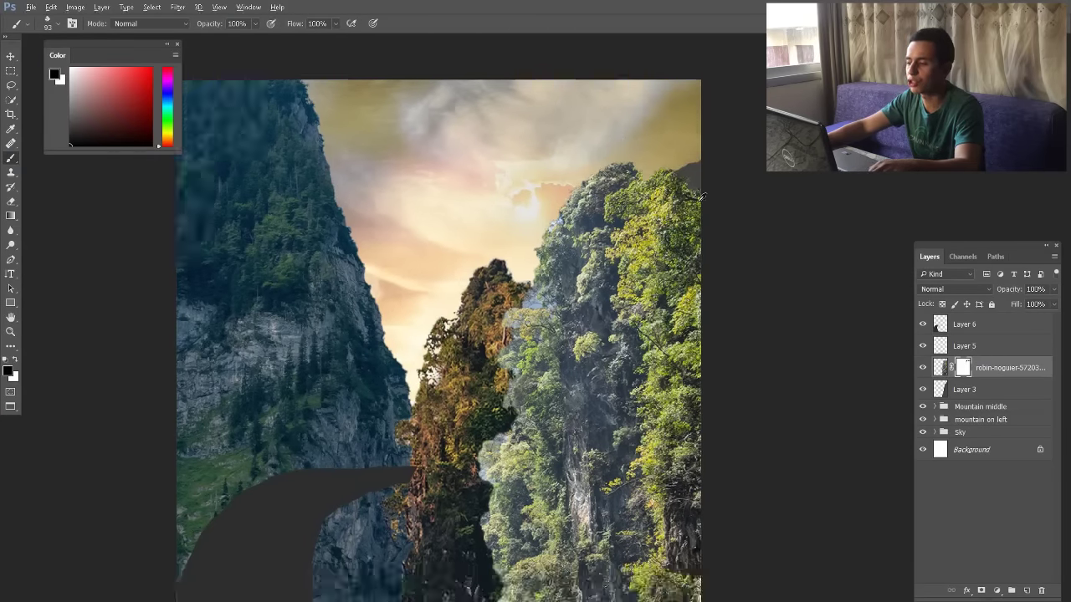
Clear the blue sky fringe from the right cliff photo and trim Layer 3 to the cliff's outline
{"action": "left_click", "coordinate": [152, 7]}
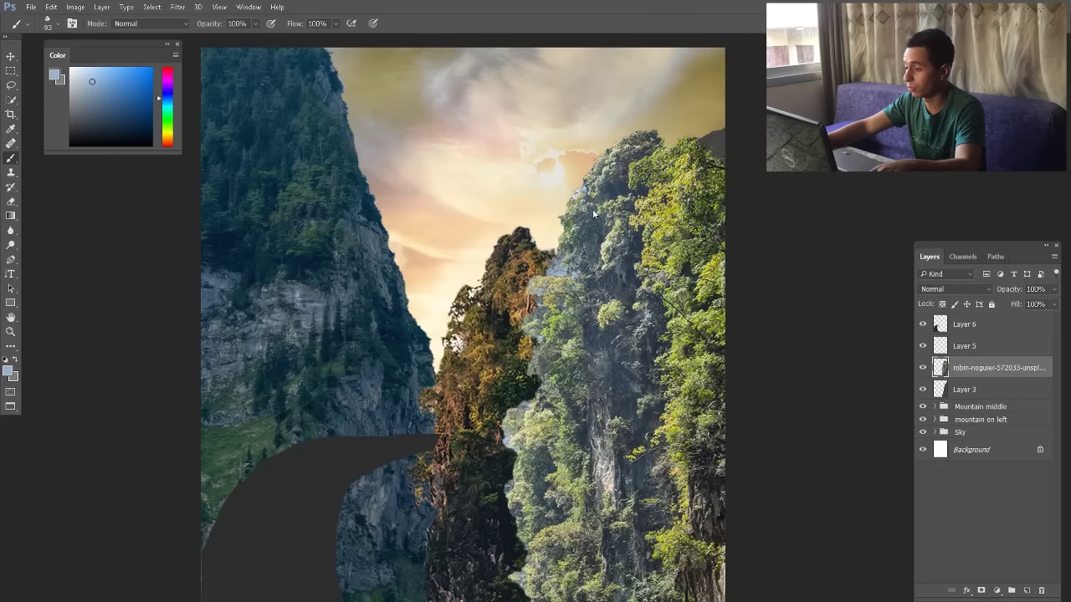
{"action": "key", "text": "e"}
{"action": "key", "text": "ctrl+minus"}
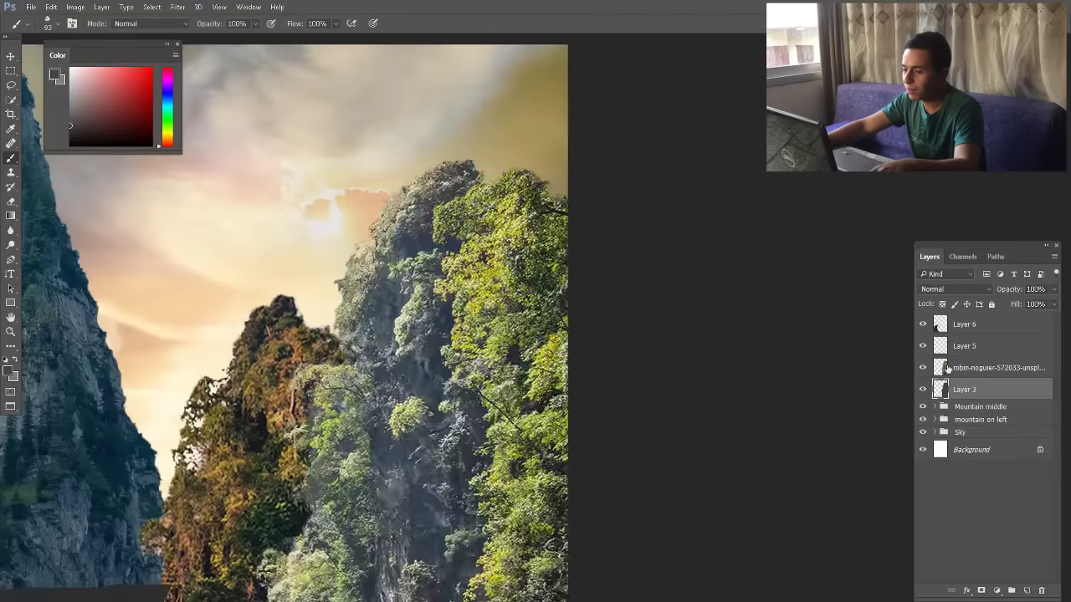
{"action": "key", "text": "v"}
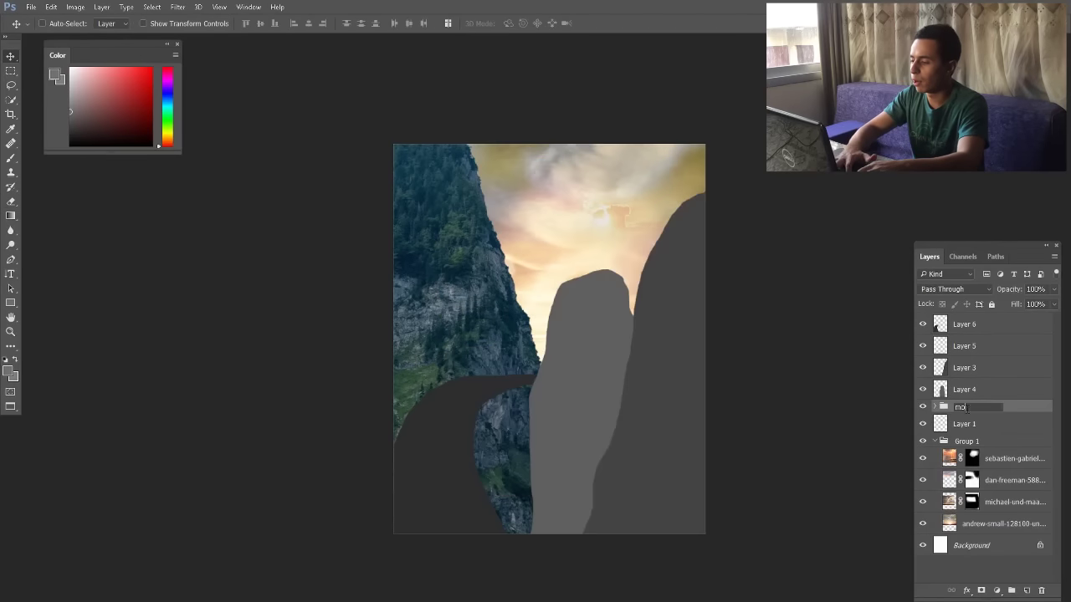
Name the left cliff's group mountain on left and select the middle block-out cliff on Layer 4
{"action": "type", "text": "ntain on left"}
{"action": "key", "text": "Return"}
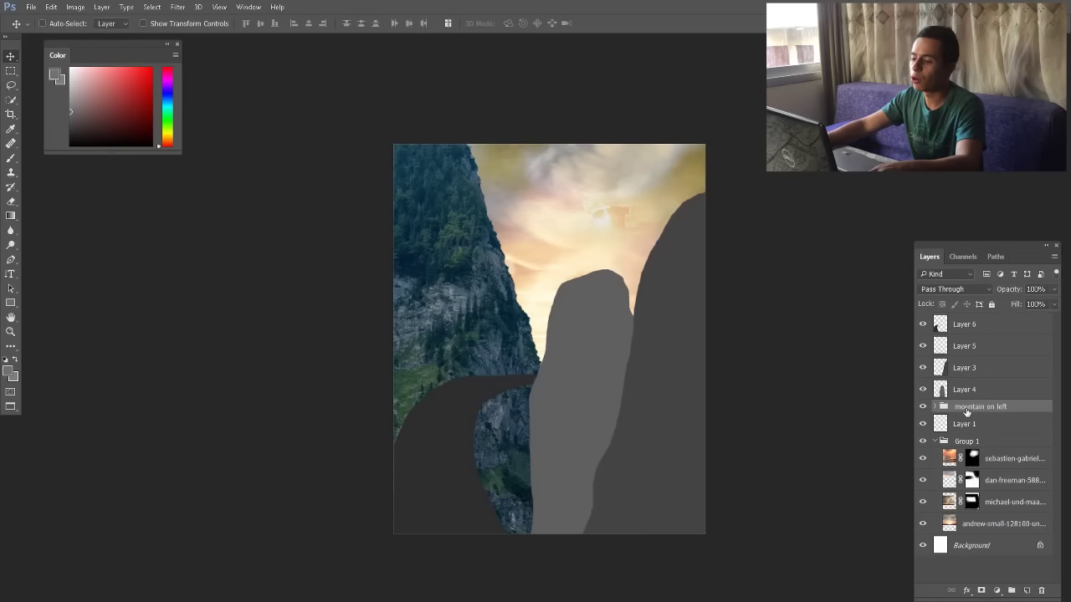
{"action": "left_click", "coordinate": [574, 379], "text": "ctrl"}
{"action": "scroll", "coordinate": [481, 371], "scroll_direction": "up", "scroll_amount": 1}
Place colton-duke-594132-unsplash.jpg from the Stocks folder in File Explorer above Layer 4 and position it over the upper canvas
{"action": "left_click_drag", "start_coordinate": [622, 359], "coordinate": [580, 289]}
{"action": "key", "text": "ctrl+z"}
{"action": "key", "text": "alt+Tab"}
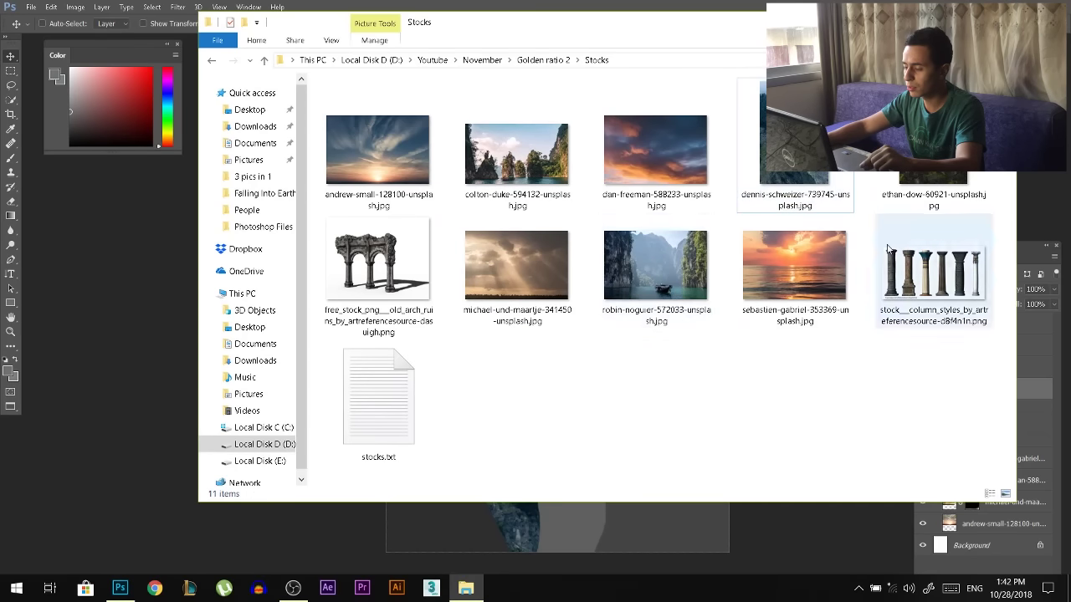
{"action": "left_click_drag", "start_coordinate": [516, 159], "coordinate": [558, 521]}
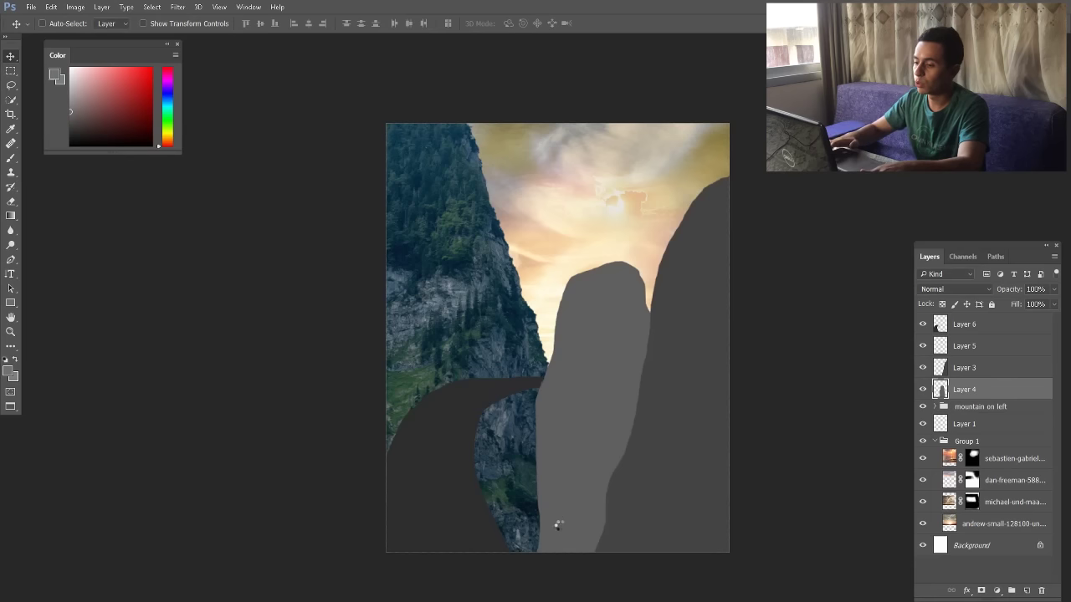
{"action": "key", "text": "Return"}
{"action": "left_click_drag", "start_coordinate": [588, 349], "coordinate": [566, 297]}
{"action": "scroll", "coordinate": [610, 267], "scroll_direction": "up", "scroll_amount": 3}
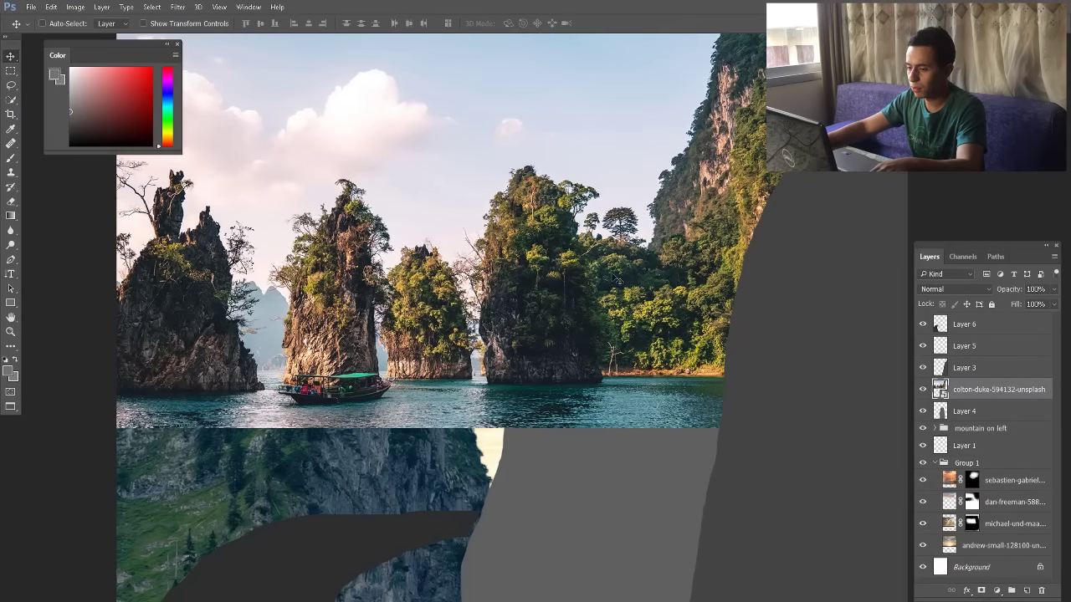
Copy the tall rock island to its own layer with Quick Selection and delete the original colton-duke photo layer
{"action": "scroll", "coordinate": [612, 320], "scroll_direction": "down", "scroll_amount": 1}
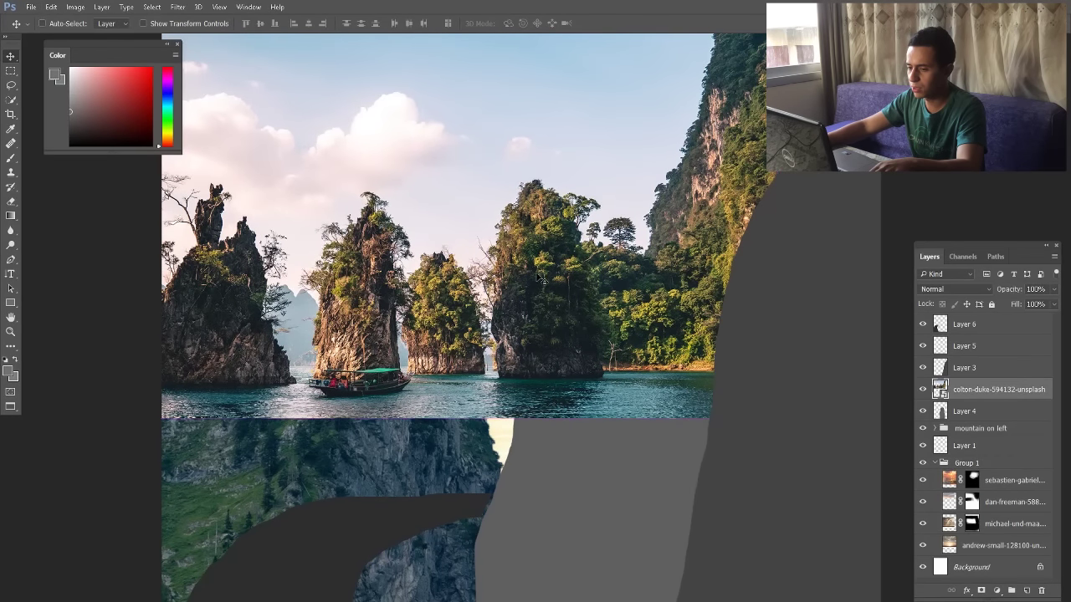
{"action": "left_click_drag", "start_coordinate": [540, 278], "coordinate": [521, 296]}
{"action": "left_click", "coordinate": [14, 101]}
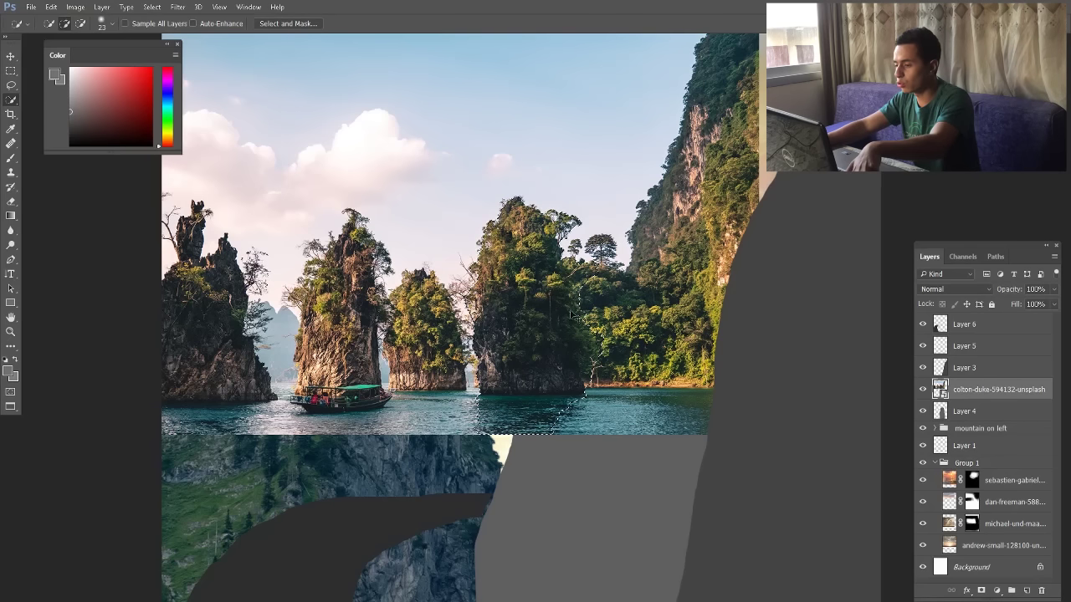
{"action": "key", "text": "ctrl+j"}
{"action": "left_click", "coordinate": [960, 411]}
{"action": "key", "text": "Delete"}
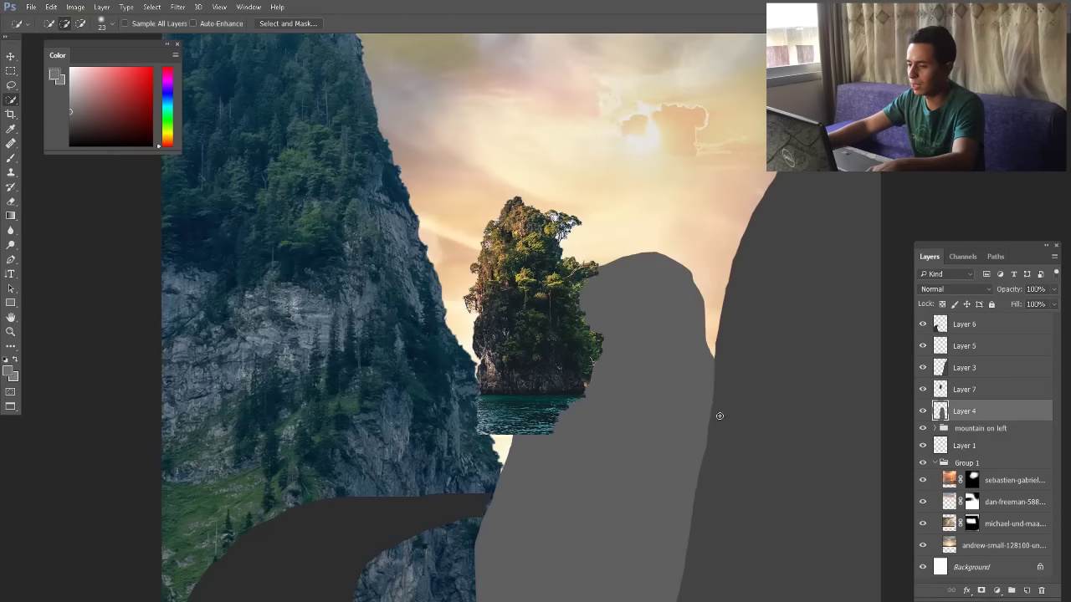
Select the strip of water below the rock island on Layer 7 with a rectangular marquee and delete it
{"action": "left_click_drag", "start_coordinate": [558, 349], "coordinate": [518, 256]}
{"action": "scroll", "coordinate": [515, 260], "scroll_direction": "up", "scroll_amount": 5}
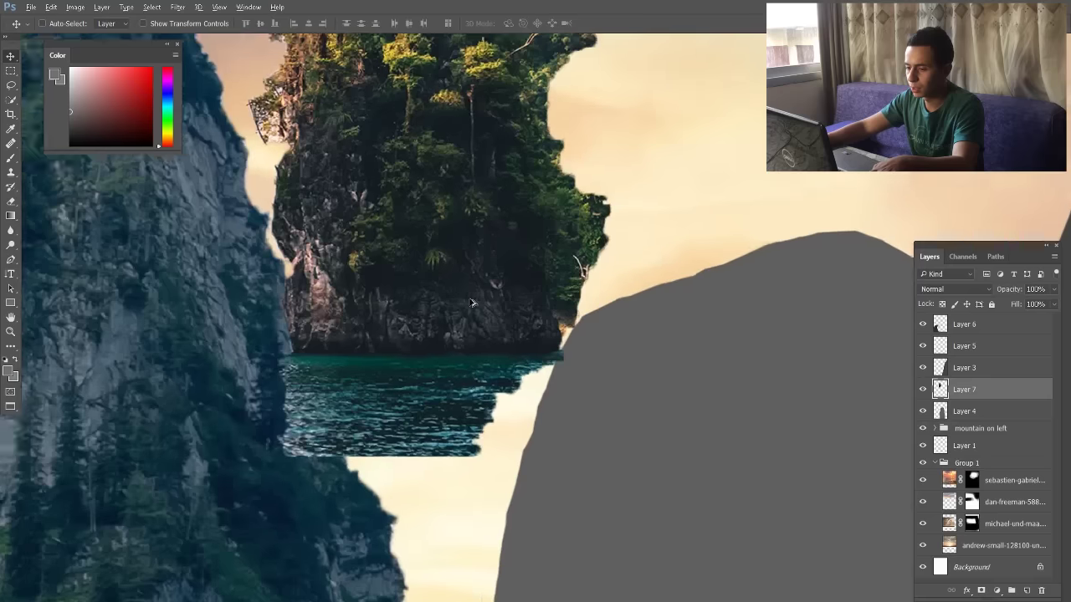
{"action": "scroll", "coordinate": [538, 314], "scroll_direction": "down", "scroll_amount": 1}
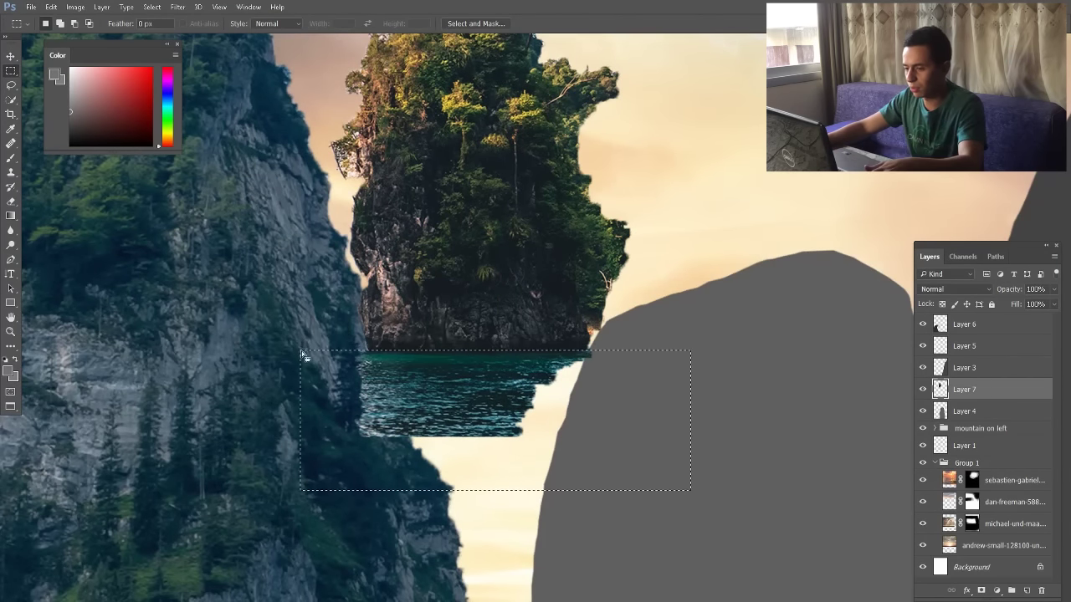
{"action": "key", "text": "Delete"}
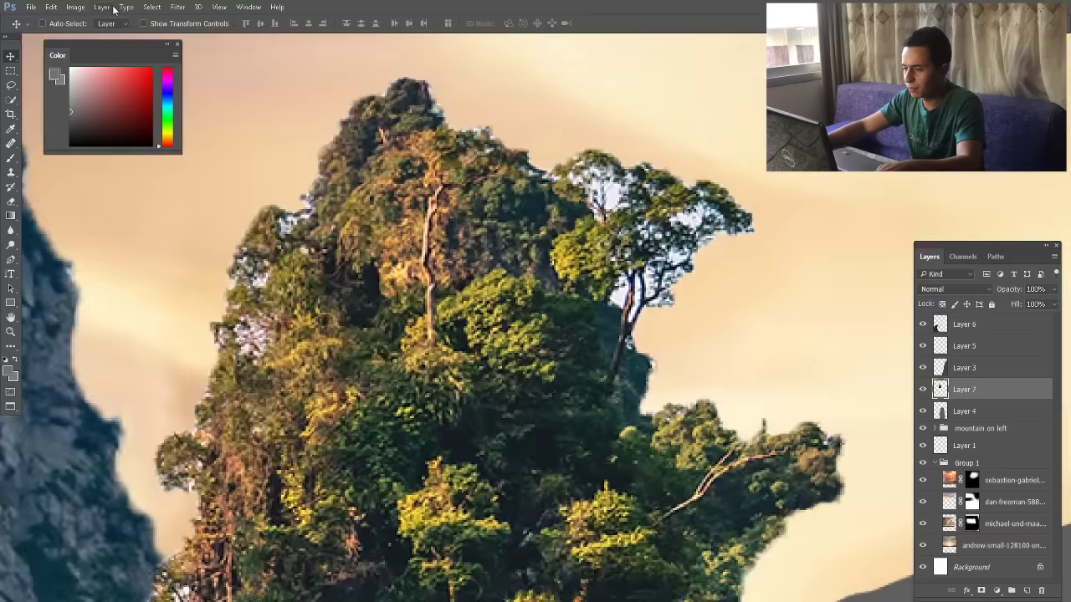
Select the pale sky between the rock's trees using Color Range at fuzziness 135, erase it from Layer 7 and deselect
{"action": "left_click", "coordinate": [74, 7]}
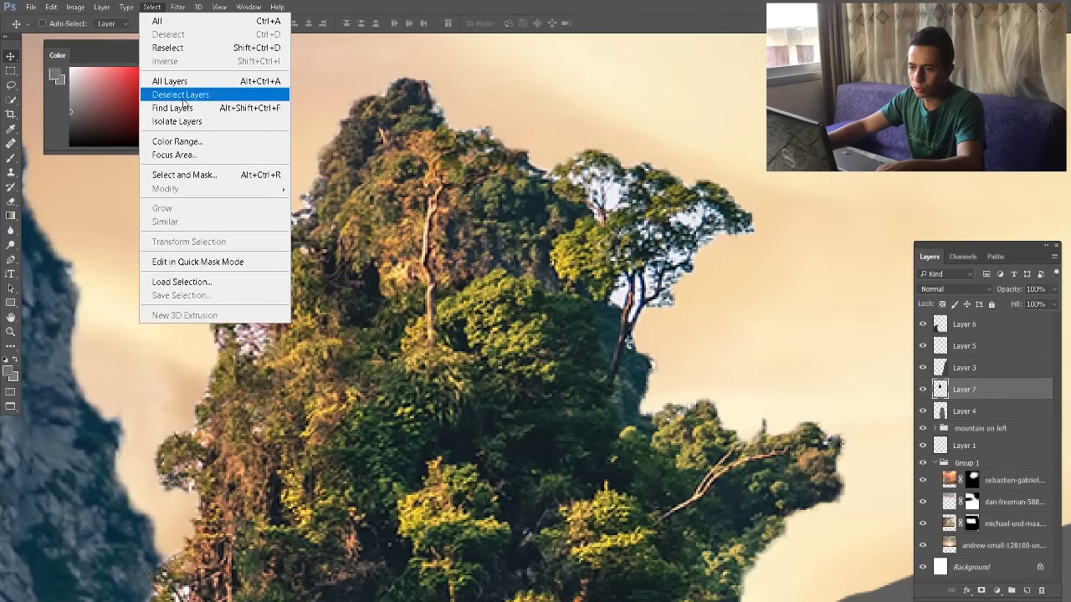
{"action": "left_click", "coordinate": [180, 136]}
{"action": "left_click", "coordinate": [615, 189]}
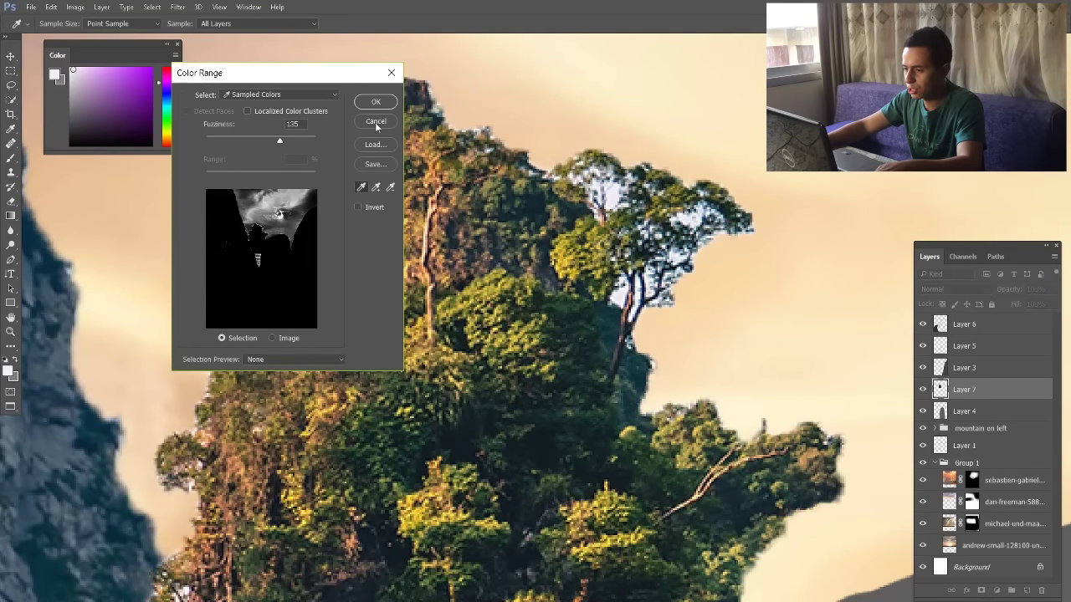
{"action": "left_click", "coordinate": [375, 102]}
{"action": "key", "text": "e"}
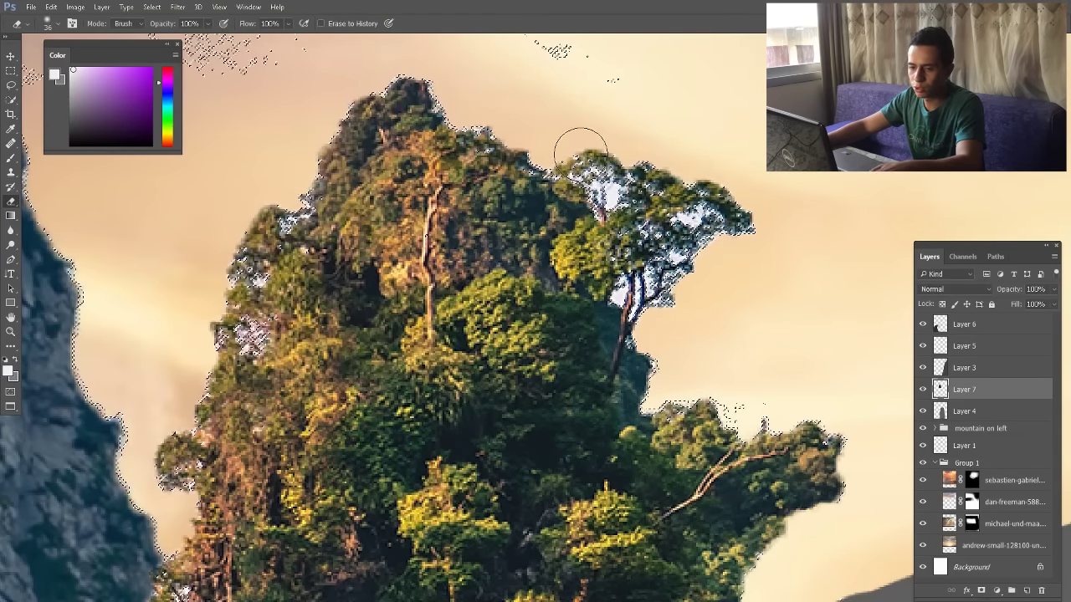
{"action": "mouse_move", "coordinate": [589, 181]}
{"action": "left_mouse_down"}
{"action": "mouse_move", "coordinate": [698, 159]}
{"action": "mouse_move", "coordinate": [746, 133]}
{"action": "left_mouse_up"}
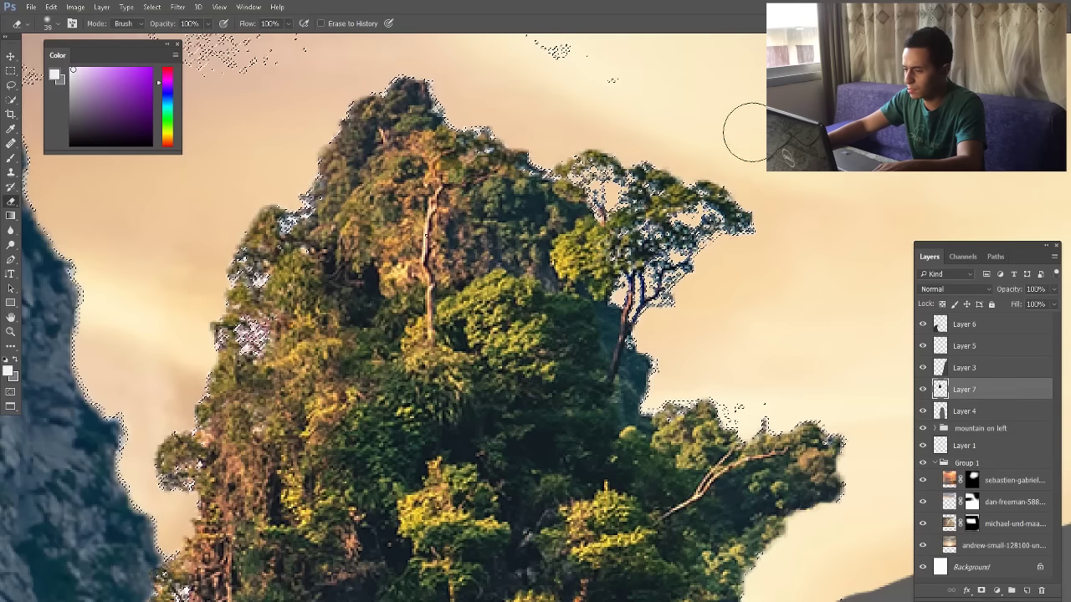
{"action": "scroll", "coordinate": [345, 134], "scroll_direction": "down", "scroll_amount": 2}
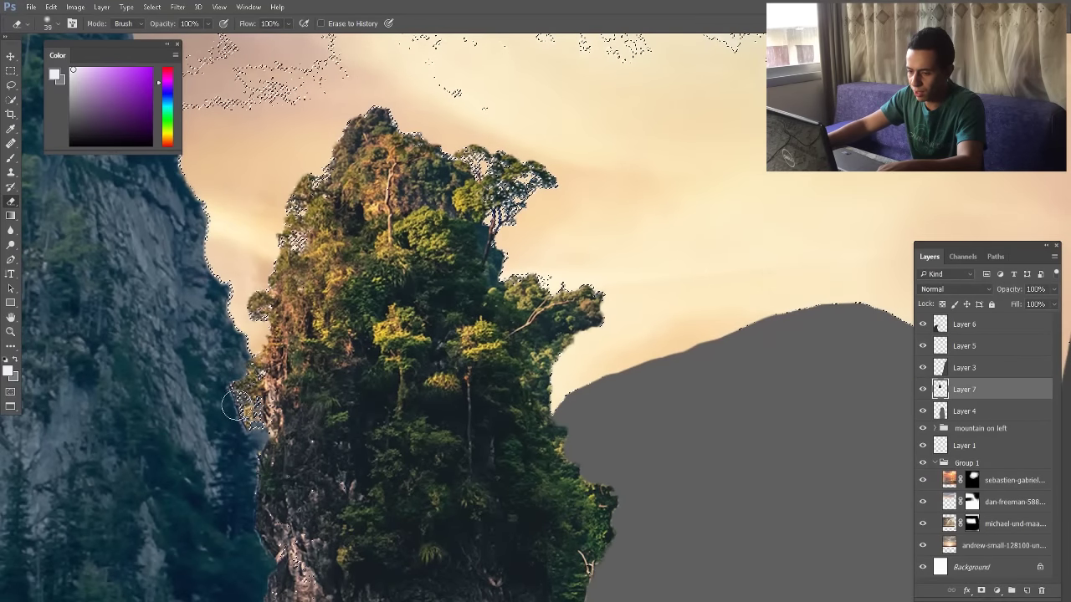
{"action": "key", "text": "ctrl+d"}
Move the rock island toward the middle block-out cliff and apply a first free transform to it
{"action": "key", "text": "v"}
{"action": "scroll", "coordinate": [453, 245], "scroll_direction": "down", "scroll_amount": 4}
{"action": "mouse_move", "coordinate": [463, 335]}
{"action": "left_mouse_down"}
{"action": "mouse_move", "coordinate": [490, 327]}
{"action": "mouse_move", "coordinate": [499, 298]}
{"action": "mouse_move", "coordinate": [552, 320]}
{"action": "mouse_move", "coordinate": [583, 382]}
{"action": "left_mouse_up"}
{"action": "scroll", "coordinate": [500, 297], "scroll_direction": "down", "scroll_amount": 1}
{"action": "key", "text": "ctrl+t"}
{"action": "key", "text": "Return"}
{"action": "left_click_drag", "start_coordinate": [502, 301], "coordinate": [541, 494]}
Scale the rock to about 108% width and 119% height, covering the middle block-out cliff down to the canvas bottom
{"action": "key", "text": "ctrl+t"}
{"action": "left_click_drag", "start_coordinate": [521, 287], "coordinate": [522, 254]}
{"action": "left_click_drag", "start_coordinate": [625, 272], "coordinate": [650, 238]}
{"action": "left_click_drag", "start_coordinate": [564, 368], "coordinate": [568, 385]}
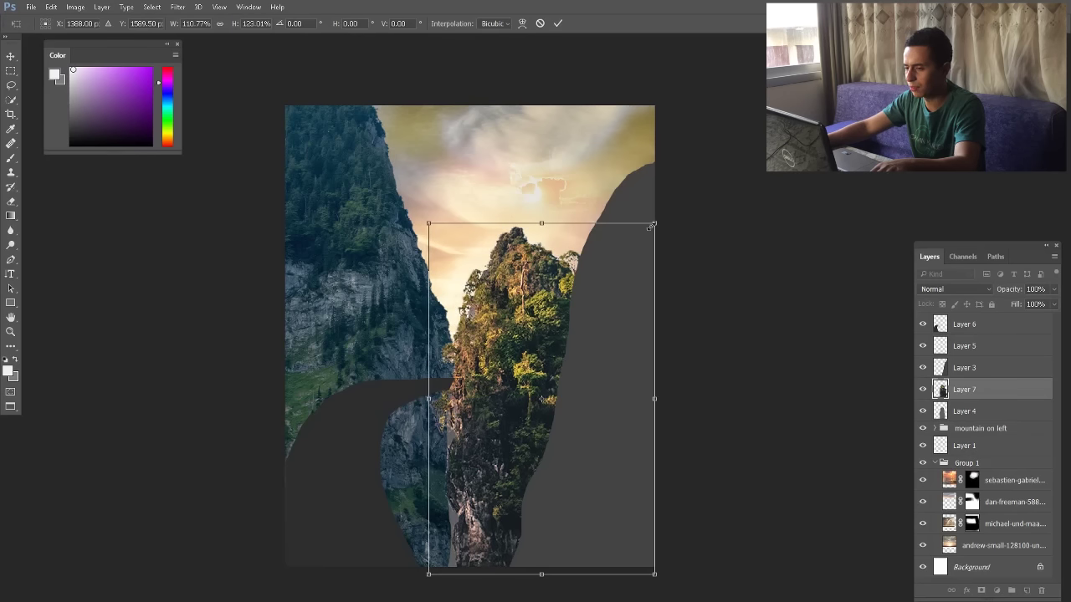
{"action": "left_click_drag", "start_coordinate": [650, 227], "coordinate": [651, 227]}
{"action": "left_click_drag", "start_coordinate": [579, 285], "coordinate": [572, 287]}
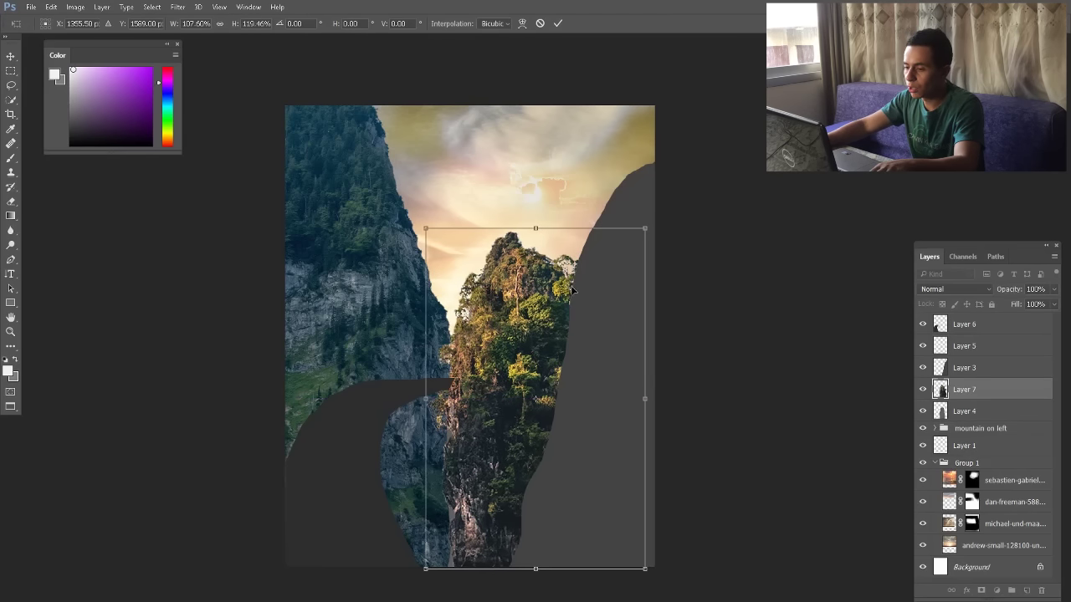
{"action": "key", "text": "Return"}
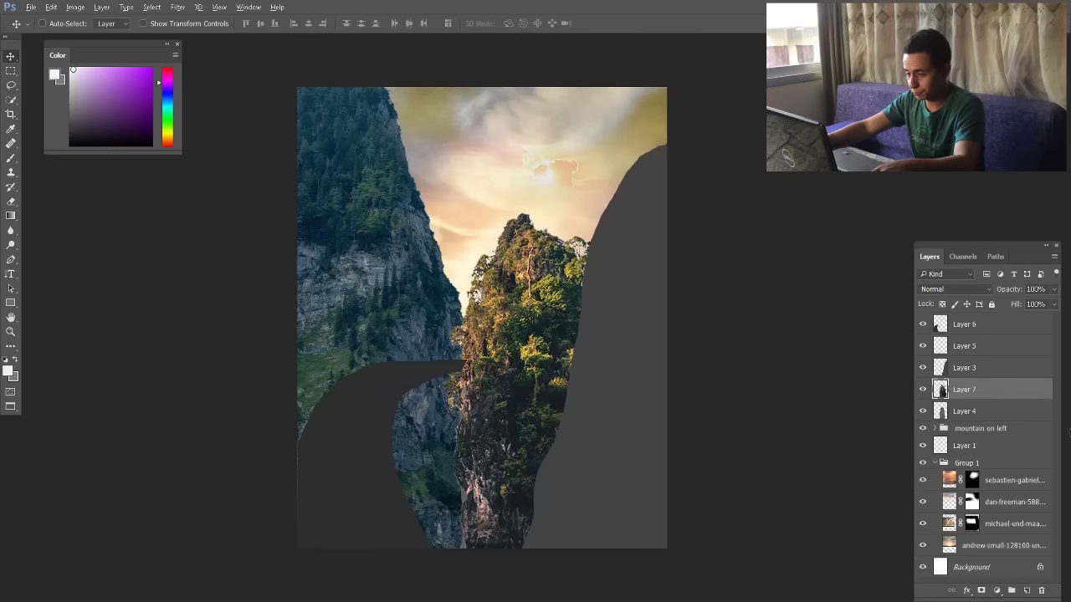
Set Layer 7's blend mode to Overlay
{"action": "key", "text": "ctrl+plus"}
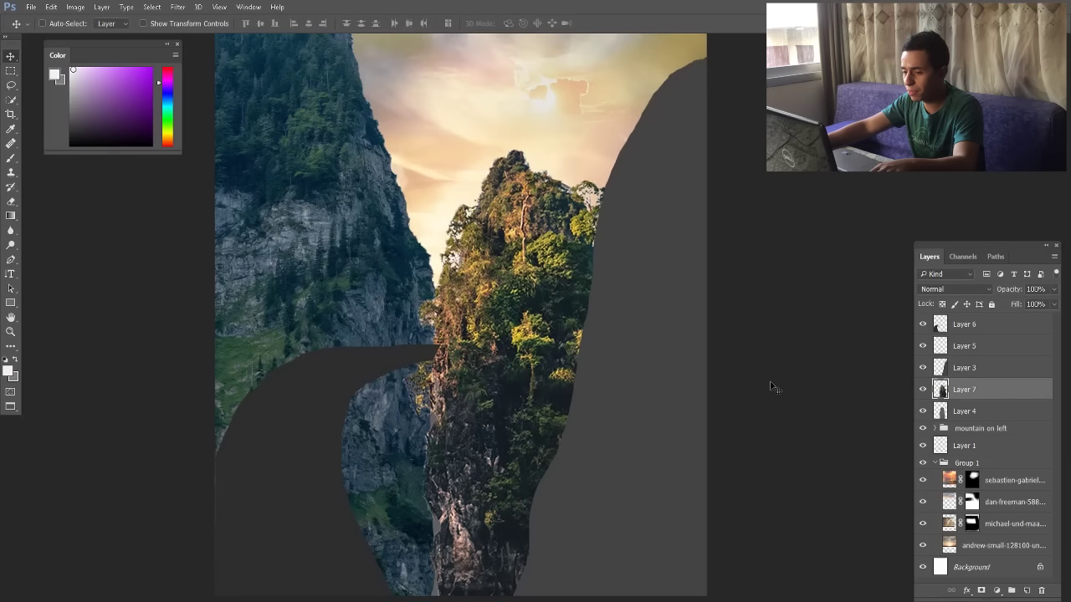
{"action": "left_click", "coordinate": [951, 290]}
{"action": "left_click", "coordinate": [936, 435]}
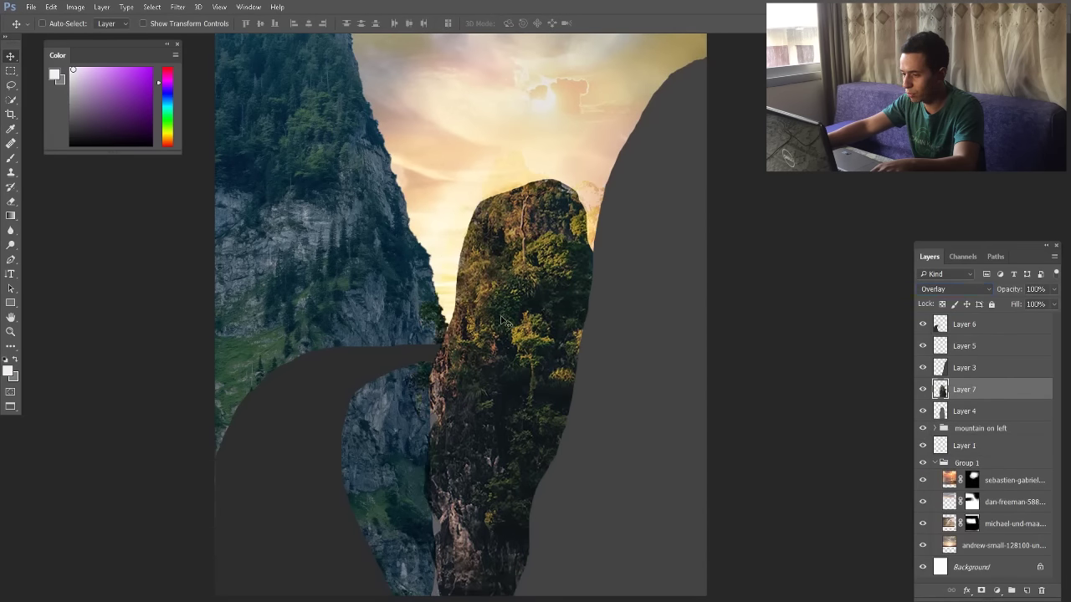
Hide Layer 7, load its outline as a selection and paint Layer 4 in its own gray to match the rock's shape
{"action": "left_click", "coordinate": [923, 389]}
{"action": "key", "text": "ctrl"}
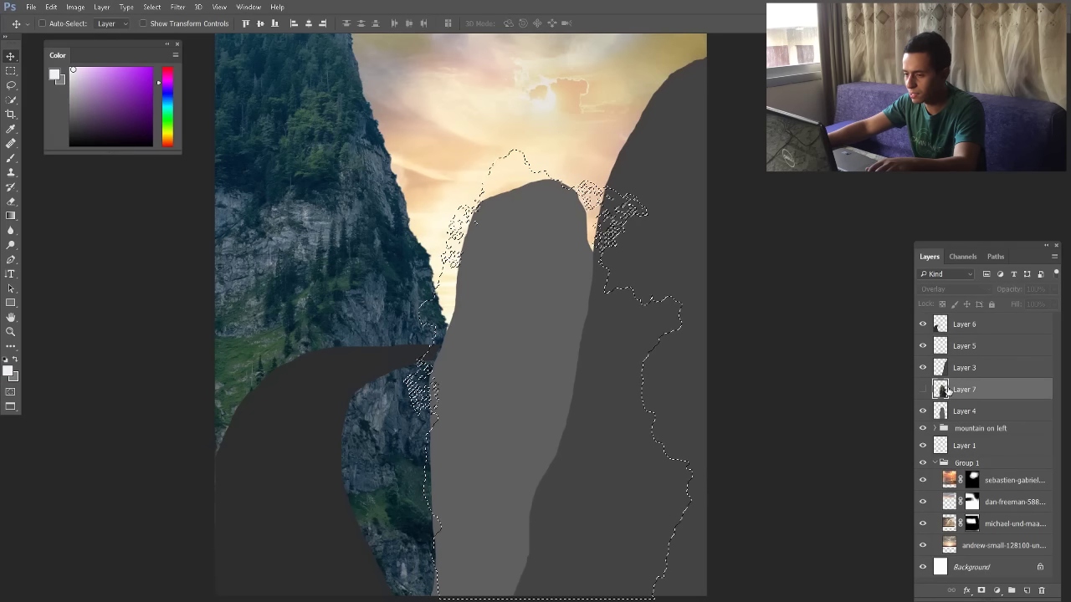
{"action": "left_click", "coordinate": [963, 416]}
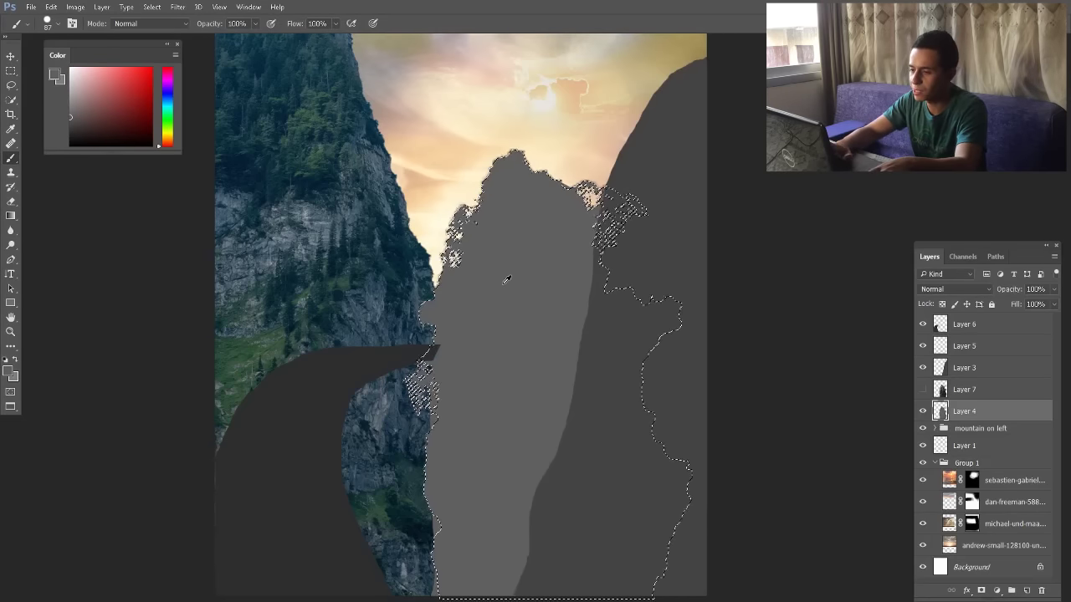
{"action": "scroll", "coordinate": [467, 295], "scroll_direction": "up", "scroll_amount": 8}
{"action": "scroll", "coordinate": [485, 193], "scroll_direction": "down", "scroll_amount": 2}
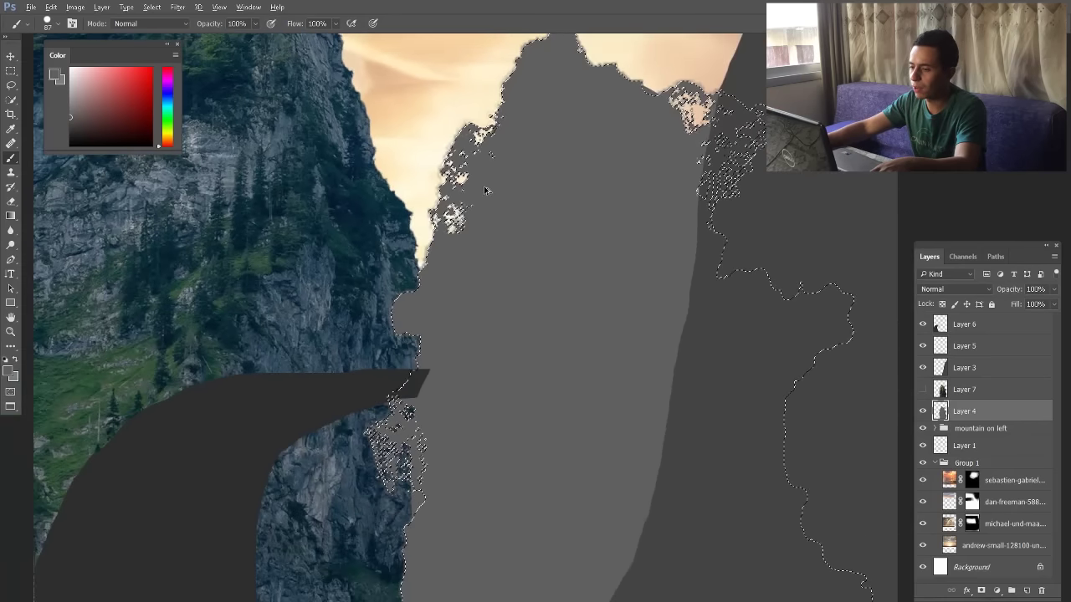
{"action": "scroll", "coordinate": [644, 223], "scroll_direction": "up", "scroll_amount": 2}
{"action": "scroll", "coordinate": [514, 235], "scroll_direction": "up", "scroll_amount": 11}
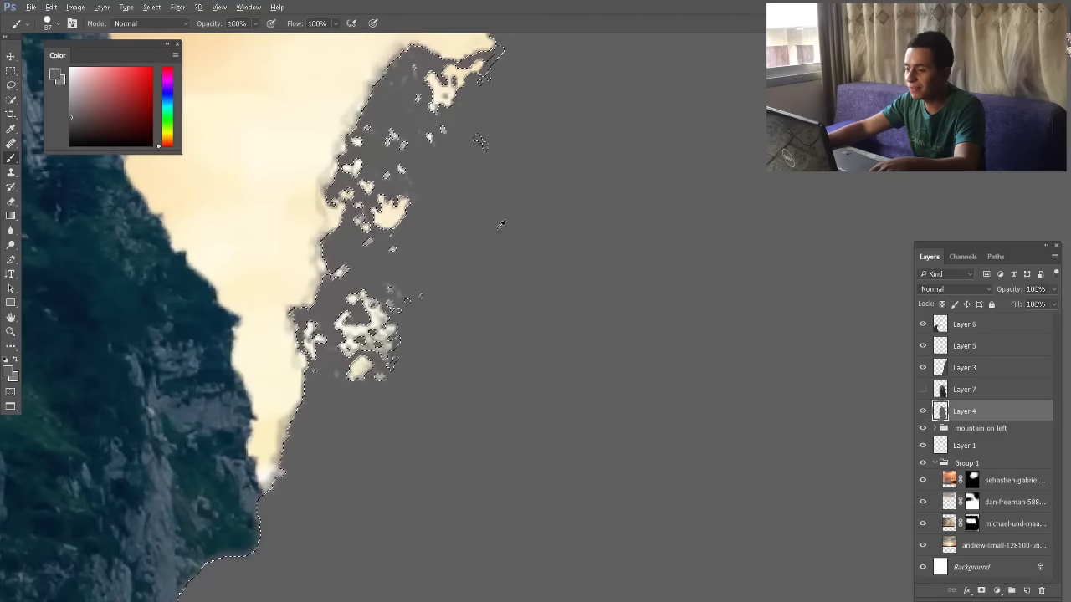
{"action": "scroll", "coordinate": [512, 231], "scroll_direction": "down", "scroll_amount": 10}
{"action": "scroll", "coordinate": [513, 224], "scroll_direction": "up", "scroll_amount": 6}
{"action": "scroll", "coordinate": [503, 196], "scroll_direction": "down", "scroll_amount": 10}
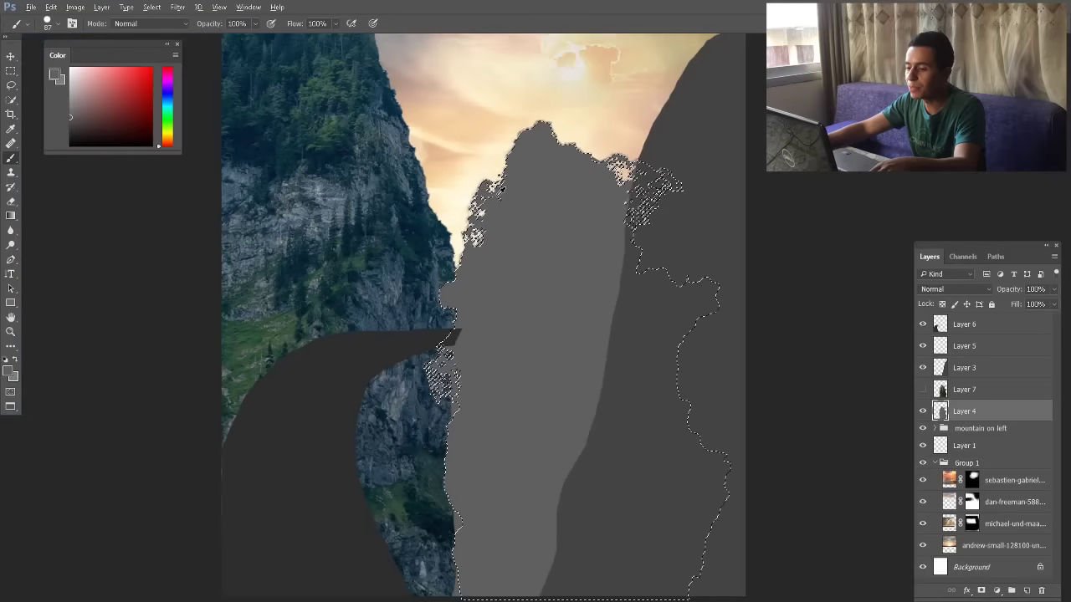
Invert the rock-shaped selection on Layer 4 and show Layer 7 again
{"action": "left_click", "coordinate": [152, 8]}
{"action": "left_click", "coordinate": [179, 66]}
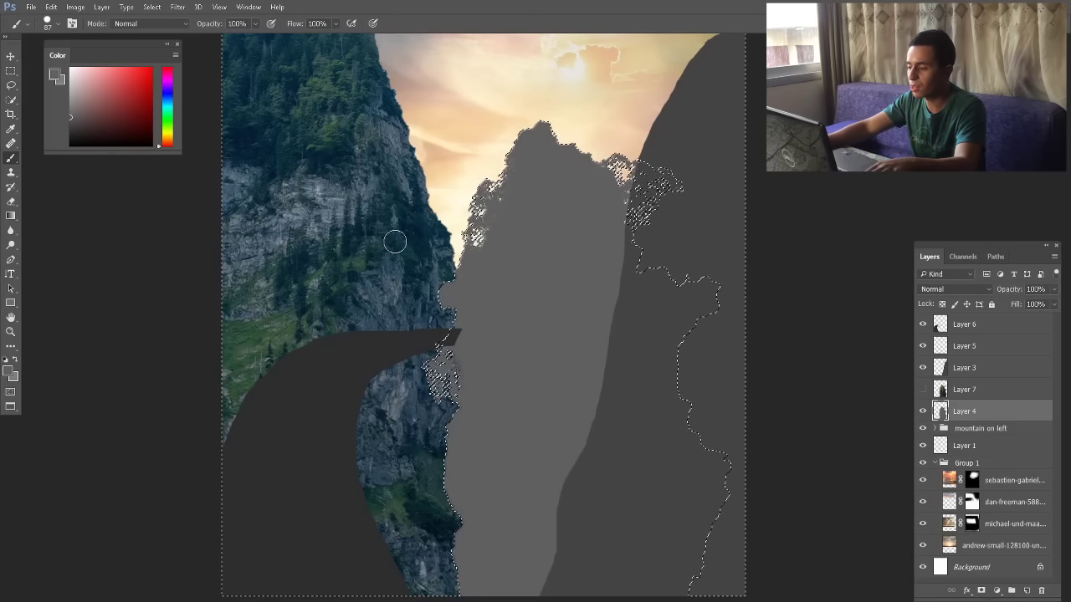
{"action": "left_click", "coordinate": [922, 390]}
{"action": "left_click", "coordinate": [922, 390]}
{"action": "left_click", "coordinate": [923, 390]}
Try Layer 7 in the Normal blend mode and return it to Overlay
{"action": "left_click", "coordinate": [944, 389]}
{"action": "left_click", "coordinate": [935, 289]}
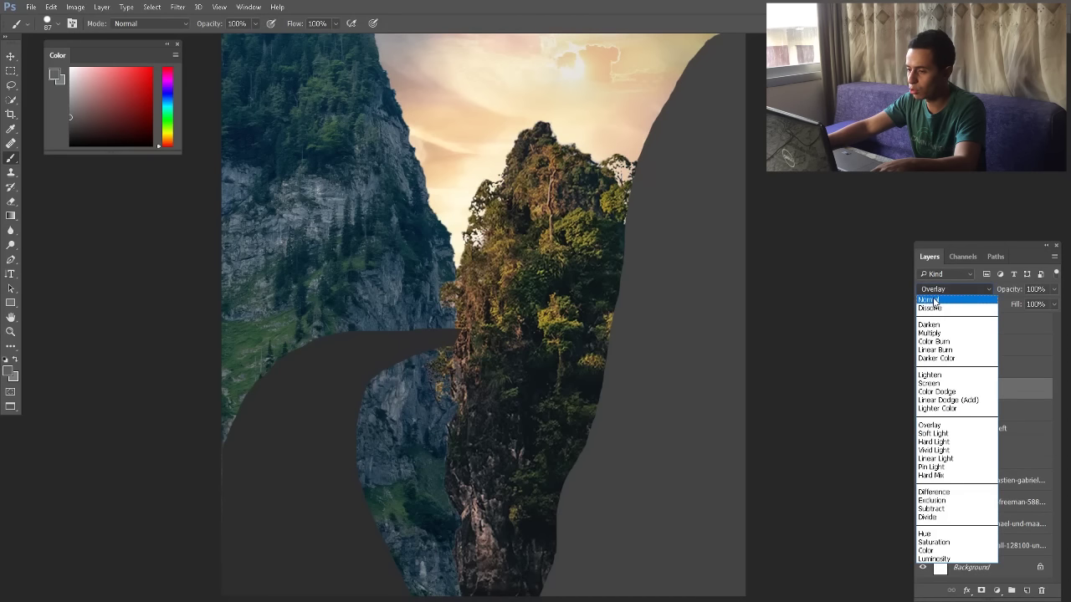
{"action": "left_click", "coordinate": [935, 300]}
{"action": "left_click", "coordinate": [936, 288]}
{"action": "left_click", "coordinate": [931, 427]}
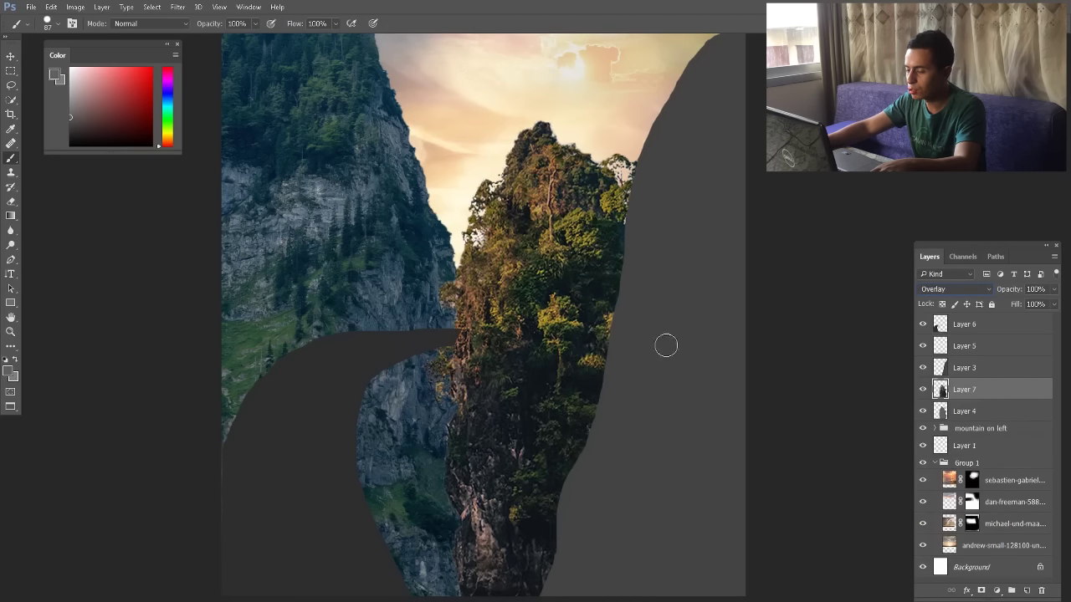
Adjust the brightness of the gray middle cliff on Layer 4 with Brightness/Contrast
{"action": "left_click", "coordinate": [979, 414]}
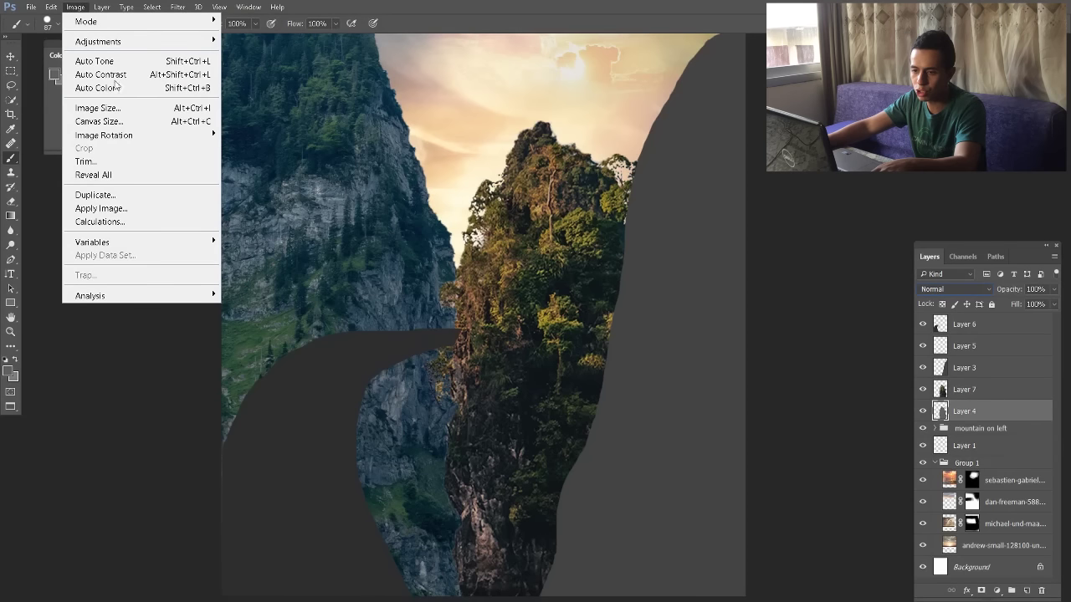
{"action": "mouse_move", "coordinate": [92, 41]}
{"action": "left_click", "coordinate": [276, 39]}
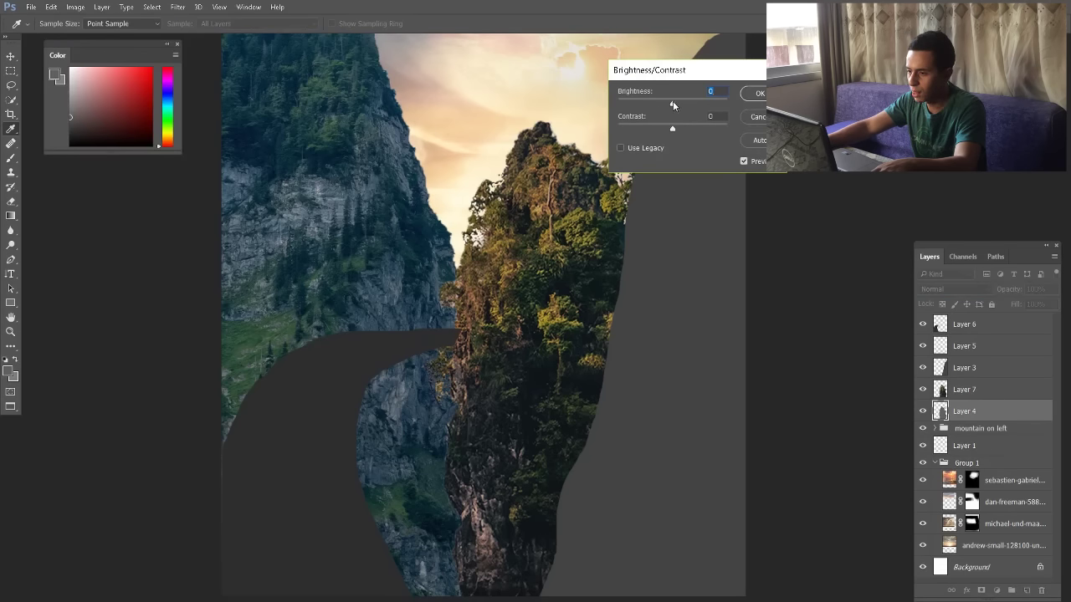
{"action": "left_click", "coordinate": [748, 97]}
{"action": "key", "text": "v"}
{"action": "key", "text": "ctrl+minus"}
{"action": "key", "text": "ctrl+minus"}
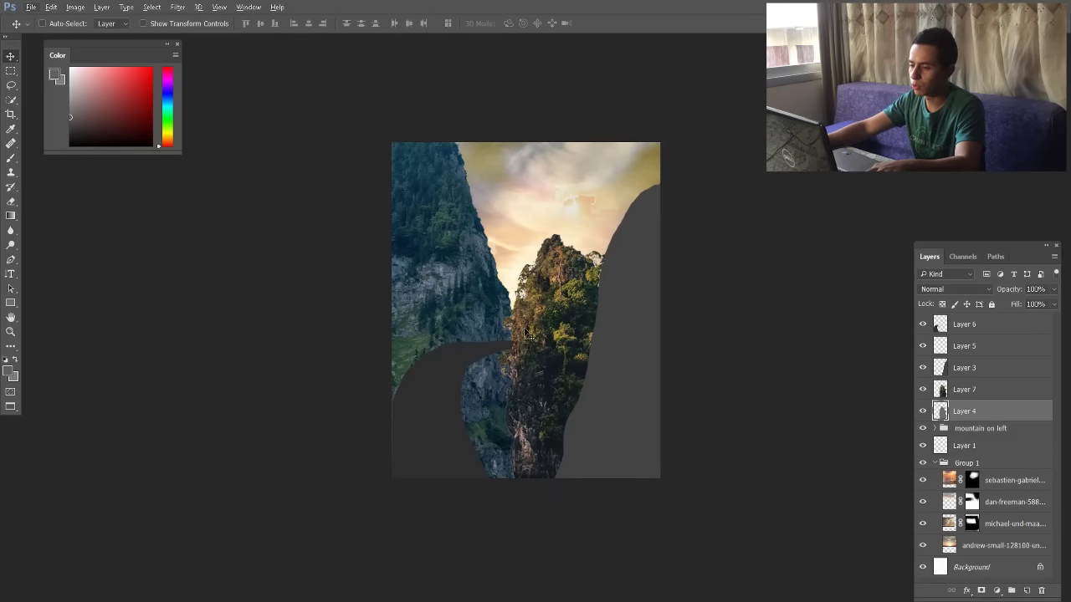
Group Layer 7 with Layer 4 and name the group Mountain middle
{"action": "key", "text": "ctrl+plus"}
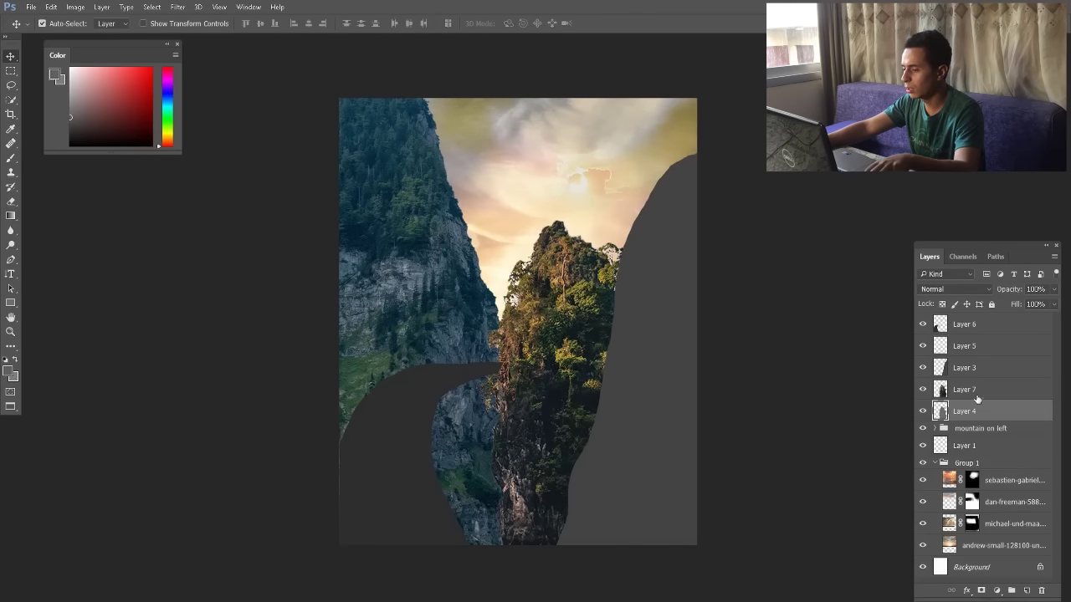
{"action": "left_click", "coordinate": [972, 389], "text": "shift"}
{"action": "key", "text": "ctrl+g"}
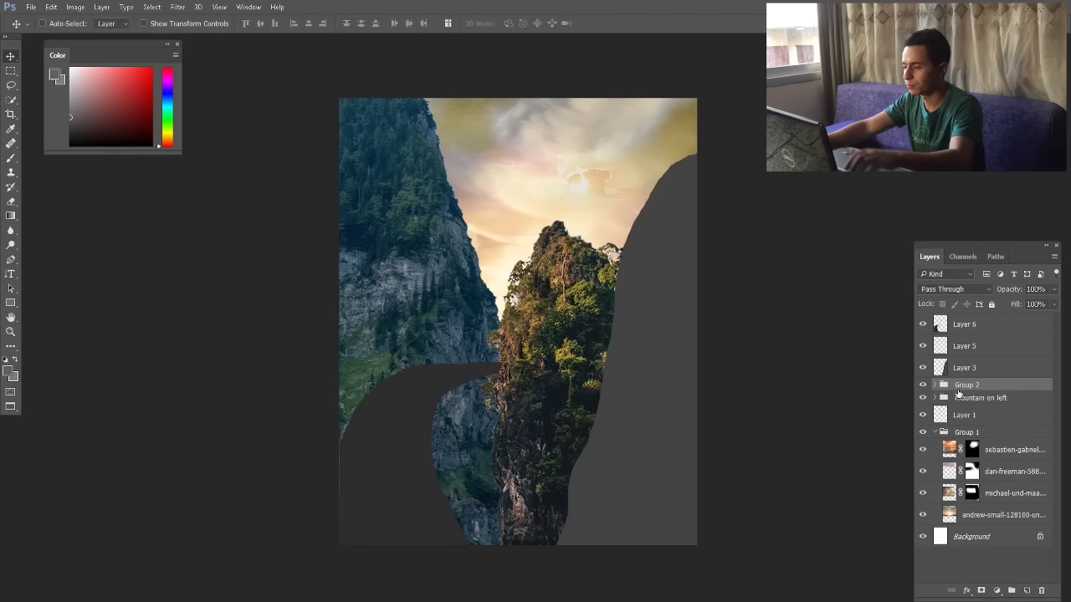
{"action": "double_click", "coordinate": [962, 385]}
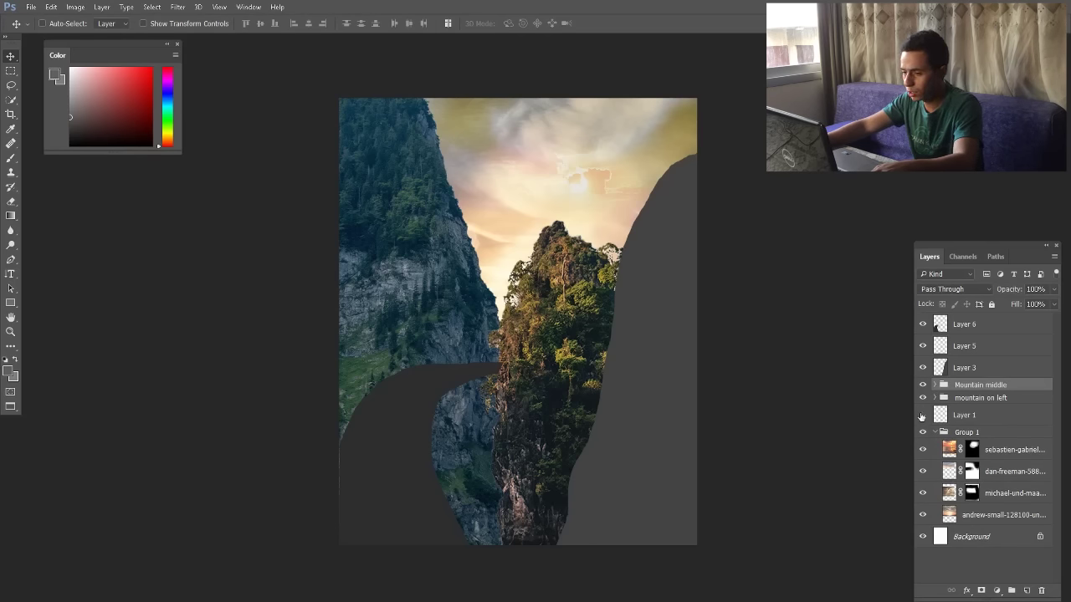
Isolate Layer 1 to check its contents, restore the other layers and delete Layer 1
{"action": "left_click", "coordinate": [923, 415], "text": "alt"}
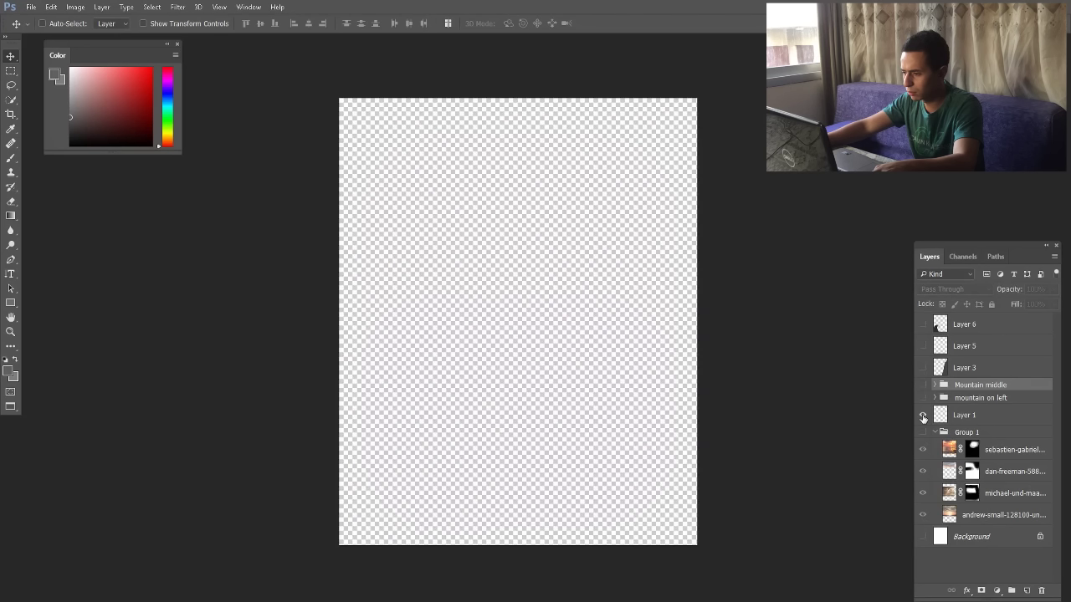
{"action": "left_click", "coordinate": [922, 415], "text": "alt"}
{"action": "left_click", "coordinate": [962, 415]}
{"action": "key", "text": "Delete"}
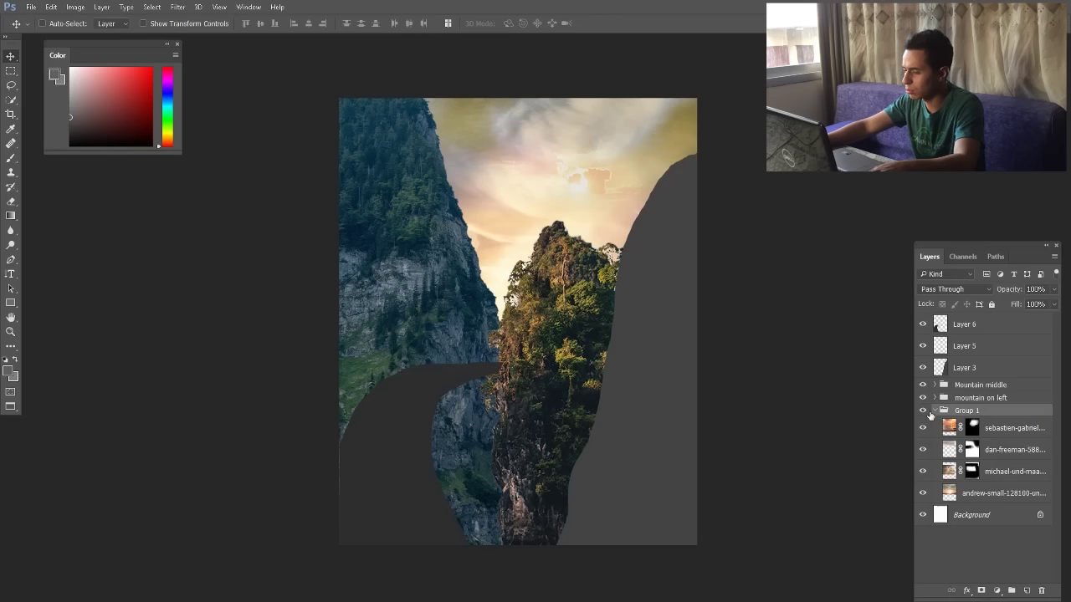
Collapse Group 1 and rename it Sky
{"action": "left_click", "coordinate": [934, 411]}
{"action": "double_click", "coordinate": [967, 411]}
{"action": "type", "text": "Sk"}
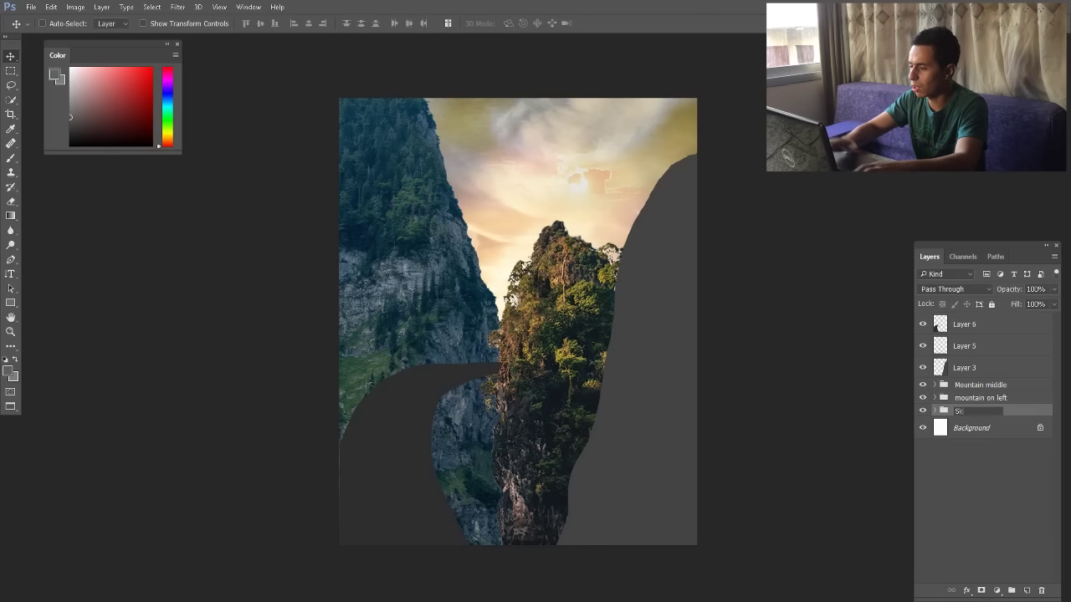
{"action": "type", "text": "y"}
{"action": "key", "text": "Return"}
Place robin-noguier-572033-unsplash.jpg from the Stocks folder in File Explorer above Layer 3, keeping the right block-out cliff in place
{"action": "left_click", "coordinate": [968, 385]}
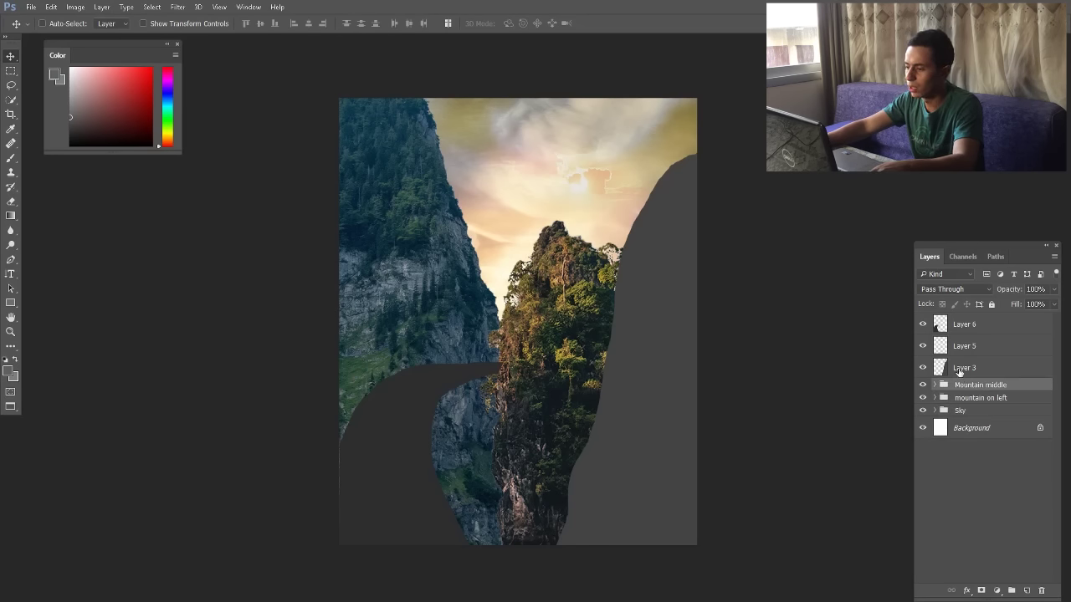
{"action": "left_click", "coordinate": [959, 370]}
{"action": "left_click_drag", "start_coordinate": [649, 336], "coordinate": [653, 303]}
{"action": "key", "text": "ctrl+z"}
{"action": "key", "text": "alt+Tab"}
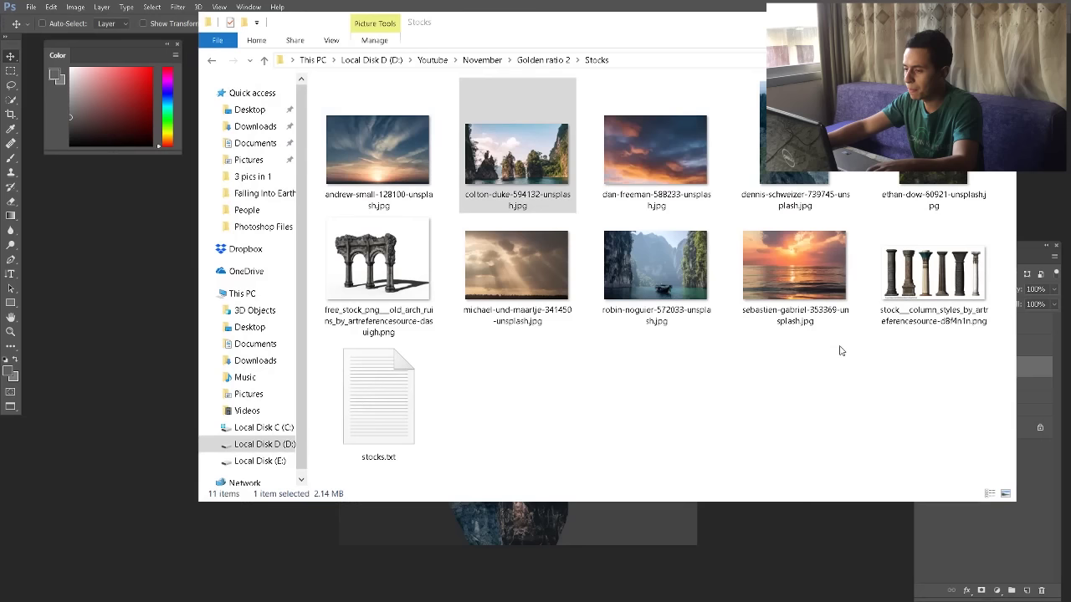
{"action": "left_click_drag", "start_coordinate": [656, 266], "coordinate": [506, 524]}
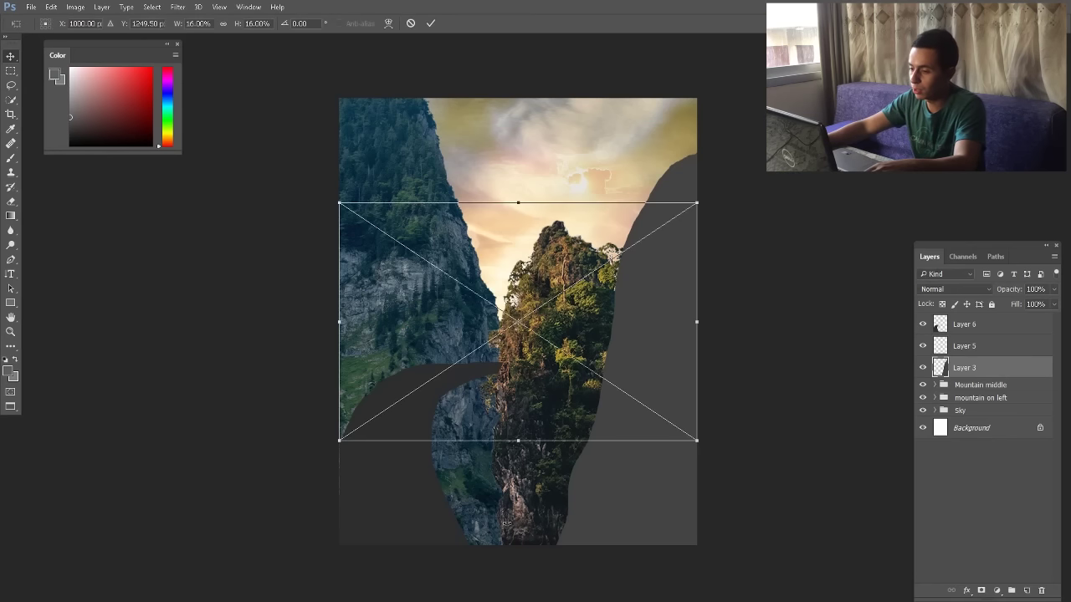
{"action": "key", "text": "Return"}
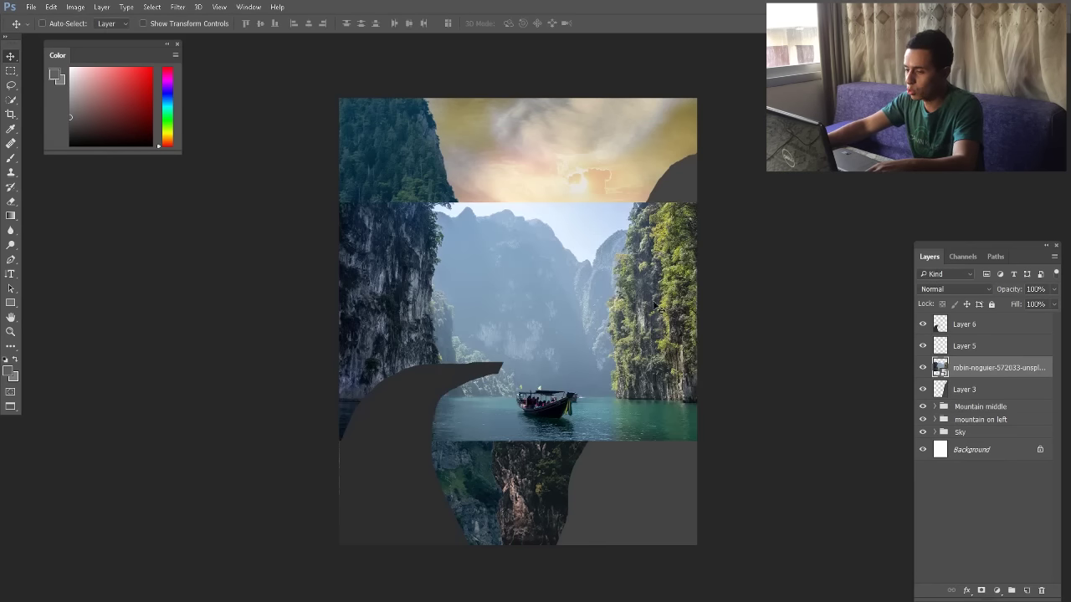
{"action": "key", "text": "w"}
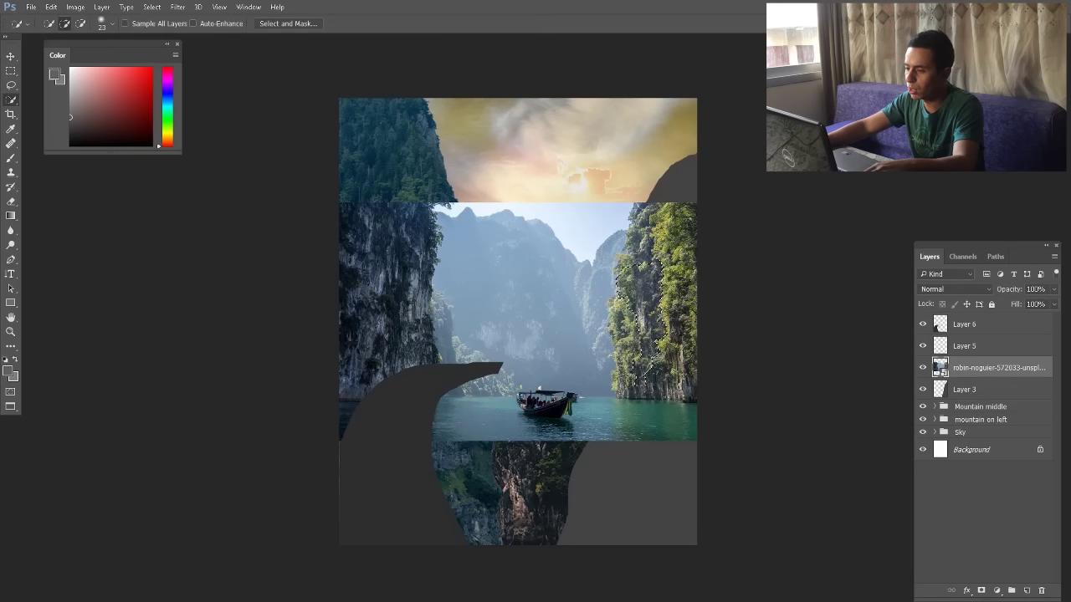
Select the leafy cliff at the right of the lake photo with Quick Selection, refining the selection along its foliage edge
{"action": "left_click_drag", "start_coordinate": [642, 274], "coordinate": [651, 238]}
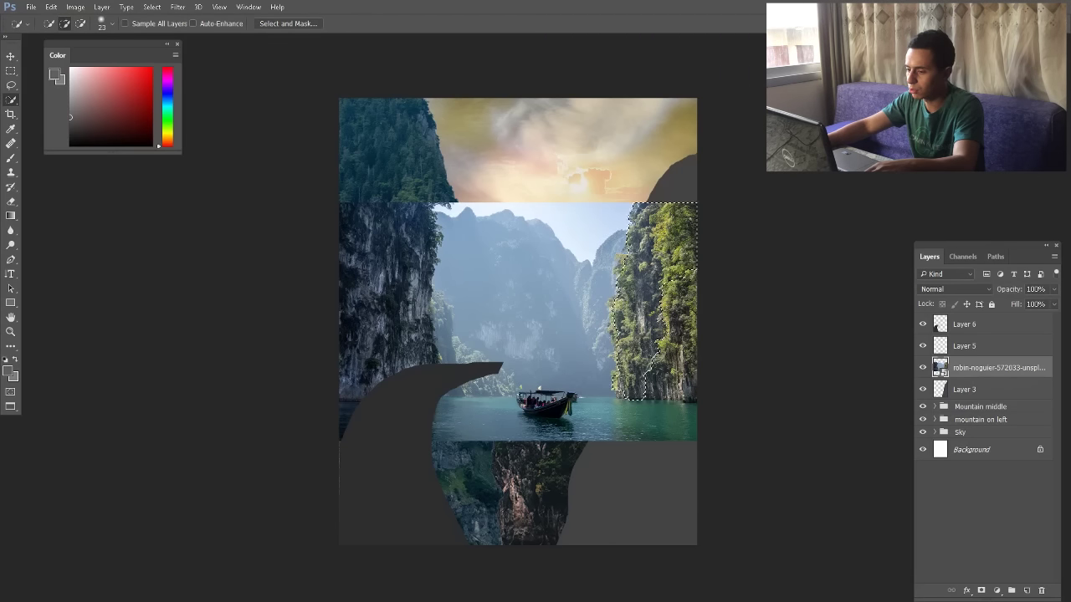
{"action": "scroll", "coordinate": [611, 268], "scroll_direction": "up", "scroll_amount": 3}
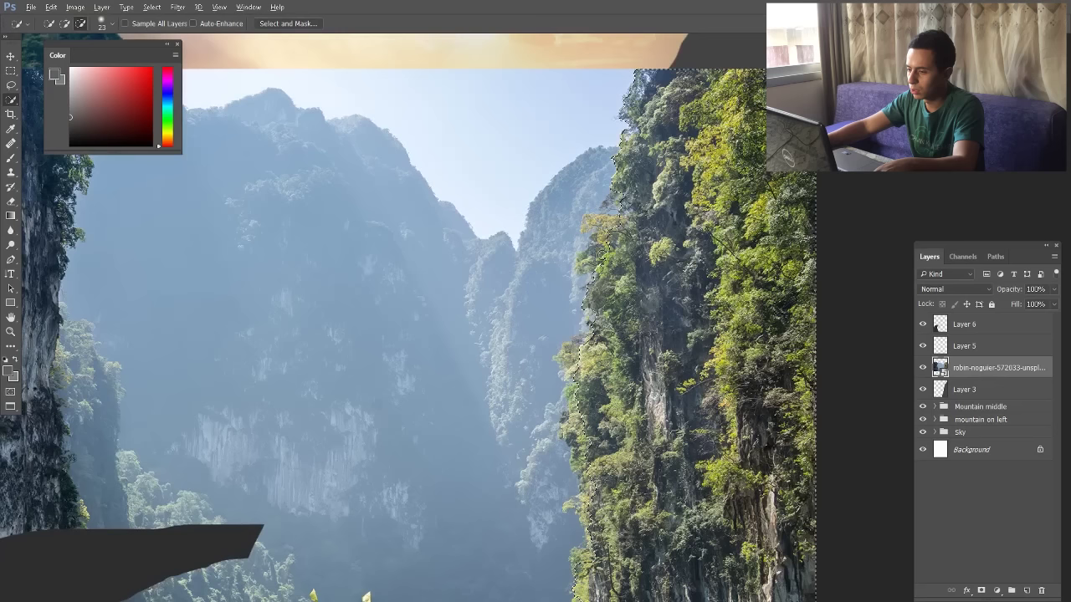
{"action": "right_click", "coordinate": [600, 230], "text": "alt"}
{"action": "left_click_drag", "start_coordinate": [600, 228], "coordinate": [589, 223]}
{"action": "right_click", "coordinate": [593, 265], "text": "alt"}
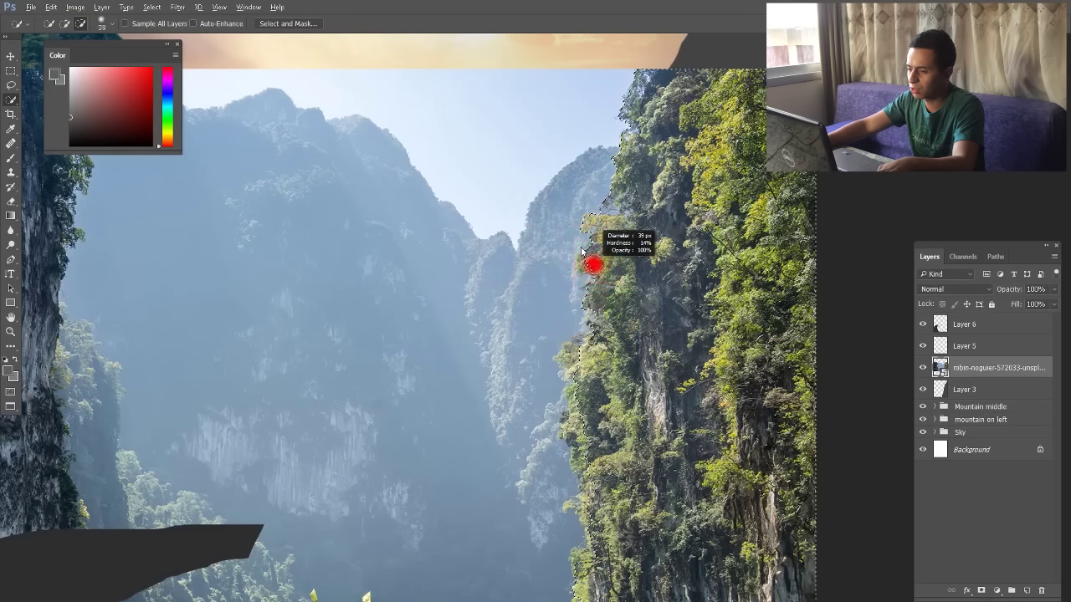
{"action": "left_click_drag", "start_coordinate": [582, 251], "coordinate": [581, 251]}
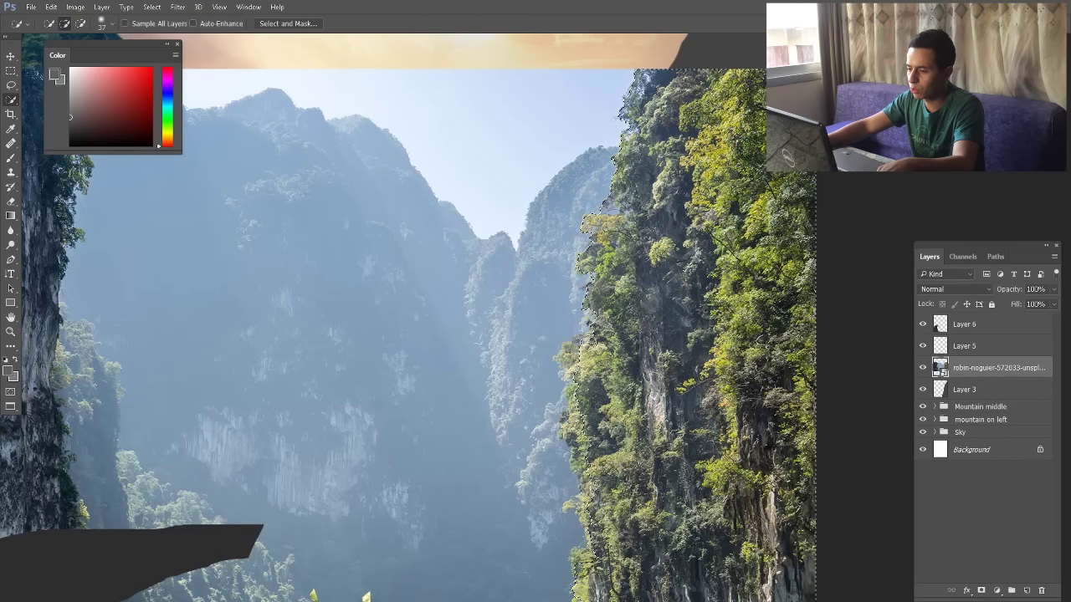
{"action": "mouse_move", "coordinate": [583, 354]}
{"action": "left_mouse_down"}
{"action": "mouse_move", "coordinate": [560, 361]}
{"action": "mouse_move", "coordinate": [575, 372]}
{"action": "left_mouse_up"}
{"action": "scroll", "coordinate": [590, 352], "scroll_direction": "down", "scroll_amount": 4}
{"action": "scroll", "coordinate": [598, 475], "scroll_direction": "up", "scroll_amount": 5}
{"action": "left_click_drag", "start_coordinate": [598, 470], "coordinate": [589, 468]}
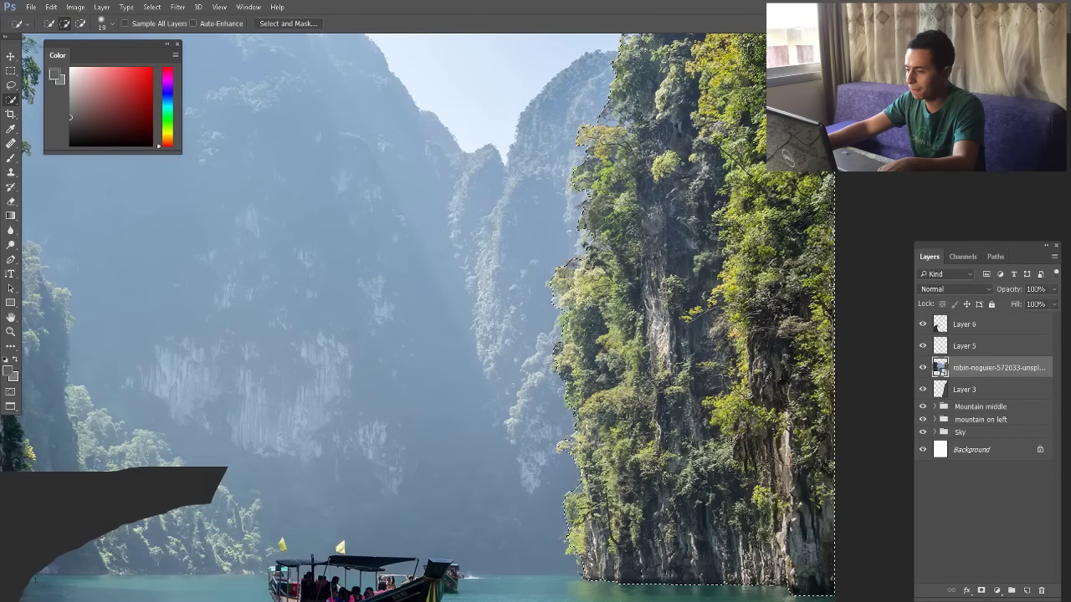
{"action": "scroll", "coordinate": [694, 431], "scroll_direction": "down", "scroll_amount": 2}
Mask the lake photo to the selected cliff, rasterize the layer and apply the mask
{"action": "left_click", "coordinate": [981, 591]}
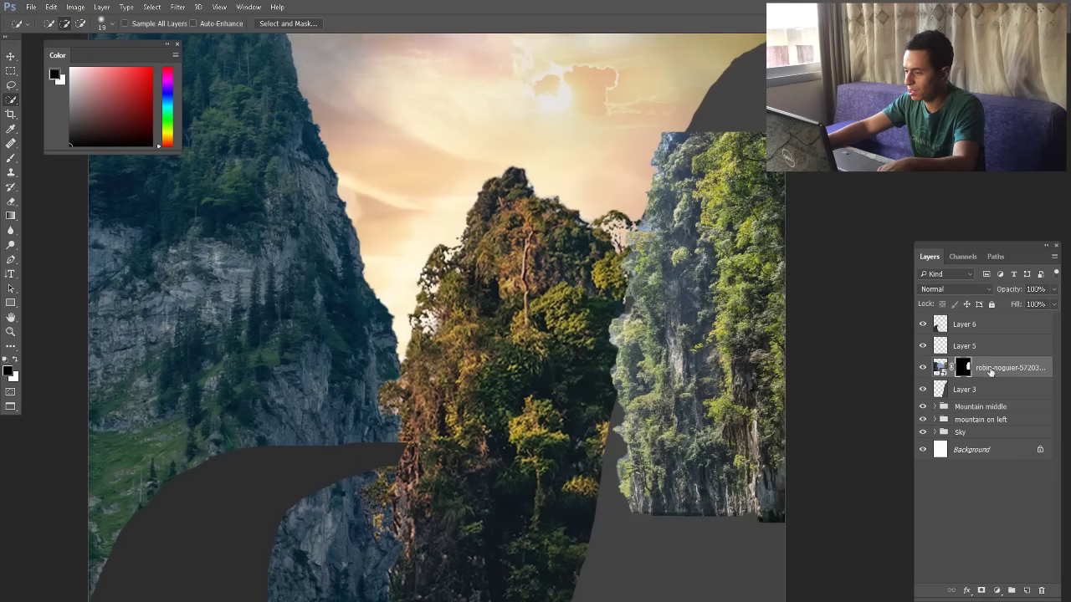
{"action": "right_click", "coordinate": [990, 371]}
{"action": "left_click", "coordinate": [962, 369]}
{"action": "right_click", "coordinate": [964, 368]}
{"action": "left_click", "coordinate": [954, 407]}
Move the cut-out cliff over the right block-out cliff and scale it to about 202% to cover that shape
{"action": "key", "text": "v"}
{"action": "left_click_drag", "start_coordinate": [756, 336], "coordinate": [533, 297]}
{"action": "scroll", "coordinate": [572, 268], "scroll_direction": "down", "scroll_amount": 3}
{"action": "key", "text": "ctrl+t"}
{"action": "left_click_drag", "start_coordinate": [562, 195], "coordinate": [679, 124]}
{"action": "left_click_drag", "start_coordinate": [606, 247], "coordinate": [671, 389]}
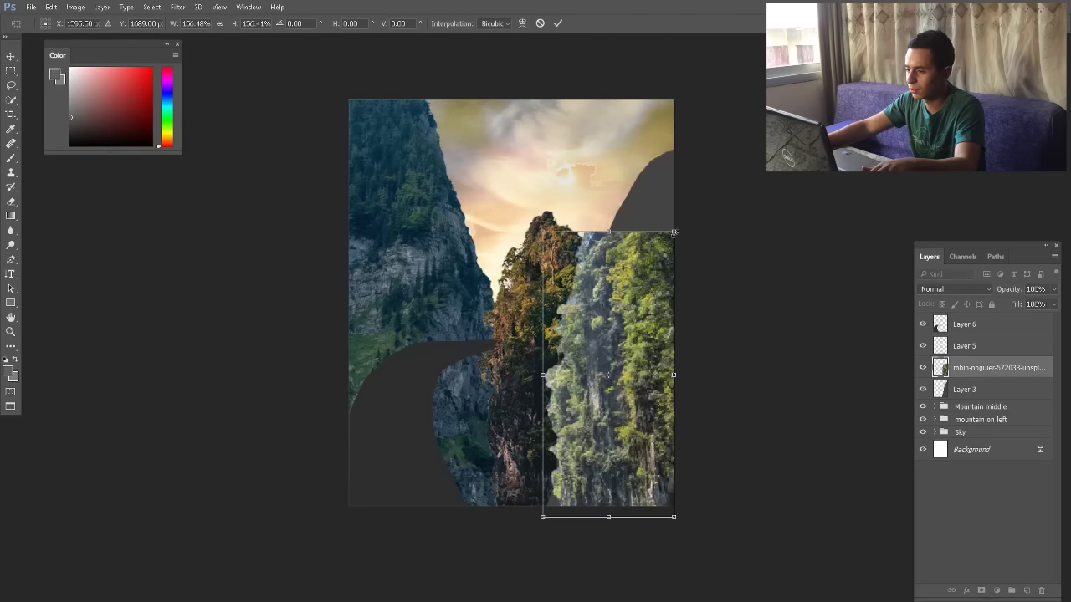
{"action": "left_click_drag", "start_coordinate": [675, 232], "coordinate": [763, 177]}
{"action": "left_click_drag", "start_coordinate": [716, 151], "coordinate": [719, 149]}
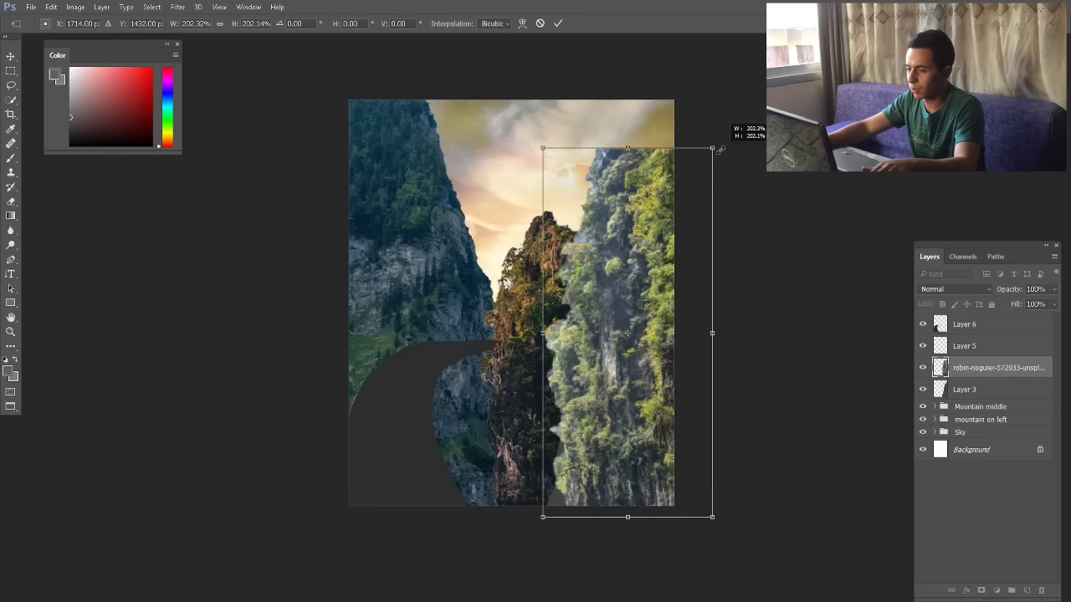
{"action": "key", "text": "Return"}
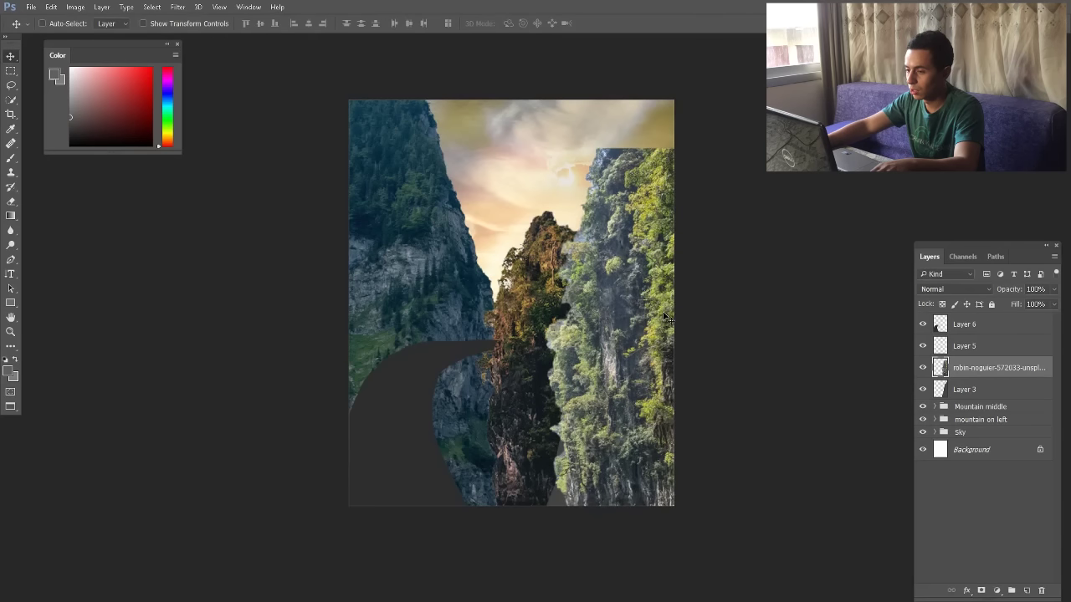
{"action": "left_click_drag", "start_coordinate": [657, 320], "coordinate": [654, 322]}
Paint away the cliff's flat top edge on a new layer mask with a textured 93 px brush, and apply the mask
{"action": "scroll", "coordinate": [619, 176], "scroll_direction": "up", "scroll_amount": 6}
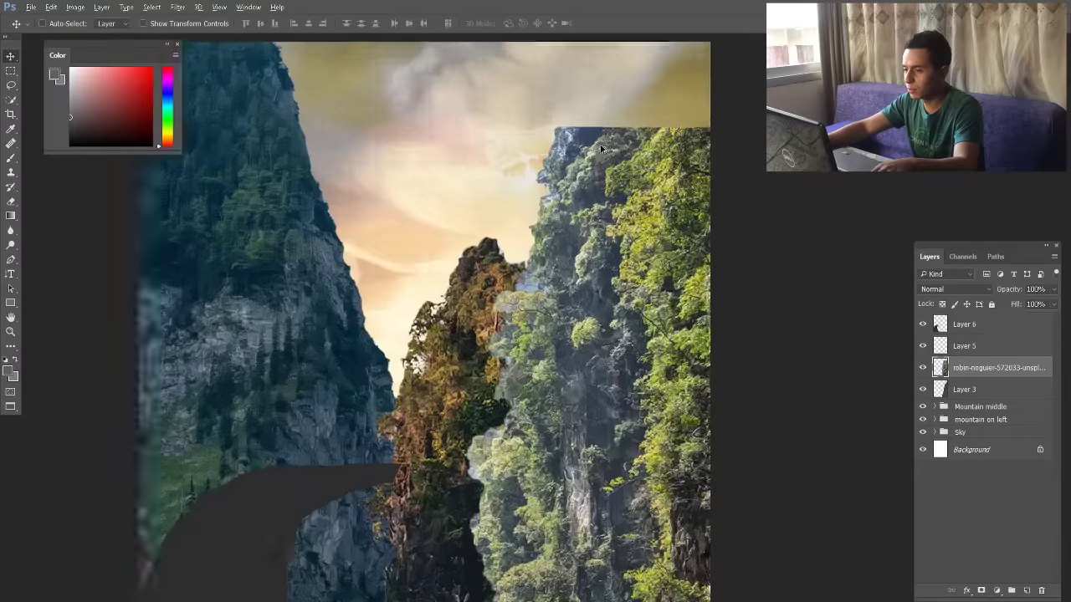
{"action": "scroll", "coordinate": [572, 148], "scroll_direction": "up", "scroll_amount": 1}
{"action": "scroll", "coordinate": [543, 167], "scroll_direction": "down", "scroll_amount": 3}
{"action": "scroll", "coordinate": [502, 367], "scroll_direction": "up", "scroll_amount": 6}
{"action": "scroll", "coordinate": [520, 306], "scroll_direction": "up", "scroll_amount": 3}
{"action": "scroll", "coordinate": [521, 310], "scroll_direction": "down", "scroll_amount": 10}
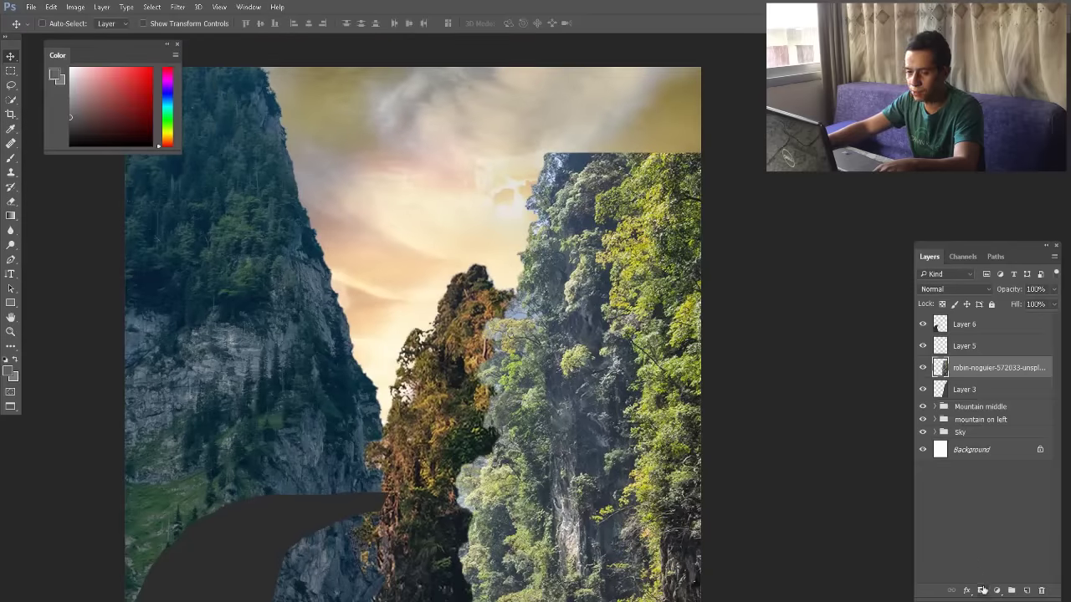
{"action": "left_click", "coordinate": [982, 590]}
{"action": "left_click", "coordinate": [10, 158]}
{"action": "right_click", "coordinate": [435, 260]}
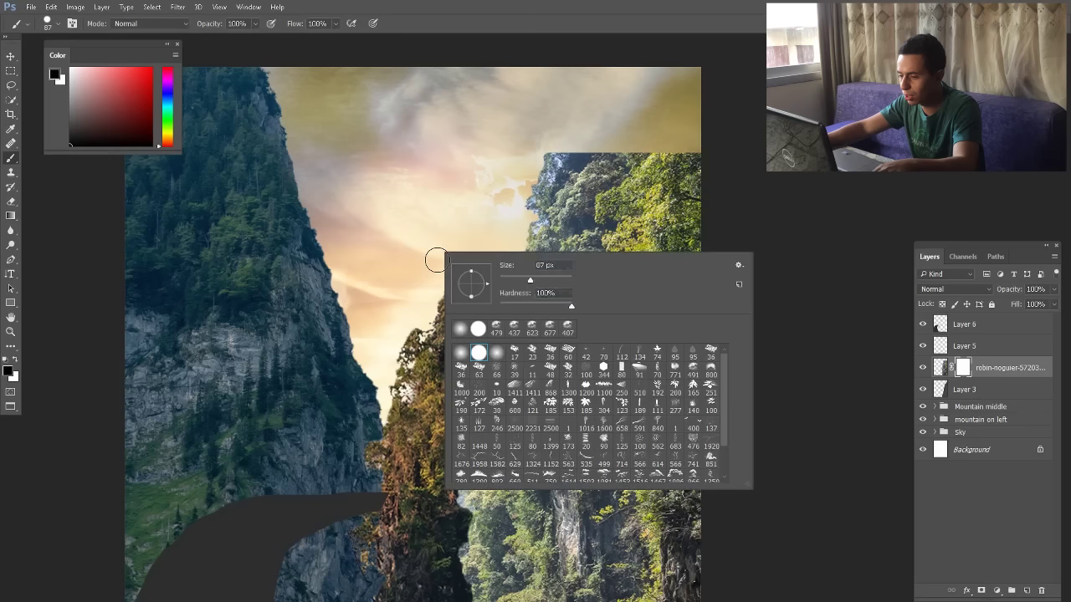
{"action": "scroll", "coordinate": [617, 438], "scroll_direction": "down", "scroll_amount": 1}
{"action": "scroll", "coordinate": [544, 431], "scroll_direction": "down", "scroll_amount": 1}
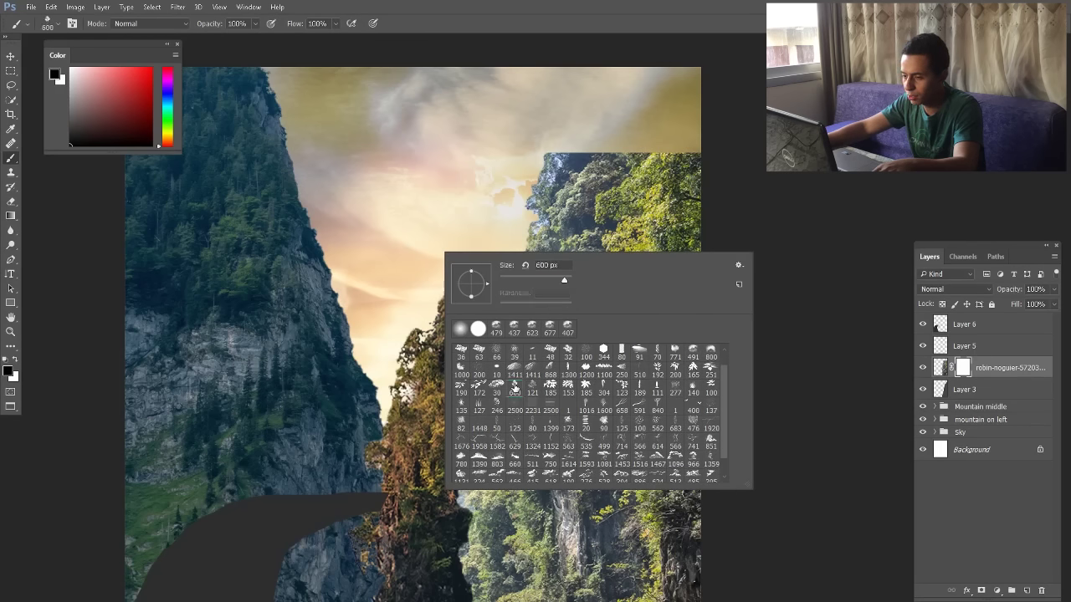
{"action": "mouse_move", "coordinate": [509, 197]}
{"action": "left_mouse_down"}
{"action": "mouse_move", "coordinate": [444, 220]}
{"action": "mouse_move", "coordinate": [522, 238]}
{"action": "left_mouse_up"}
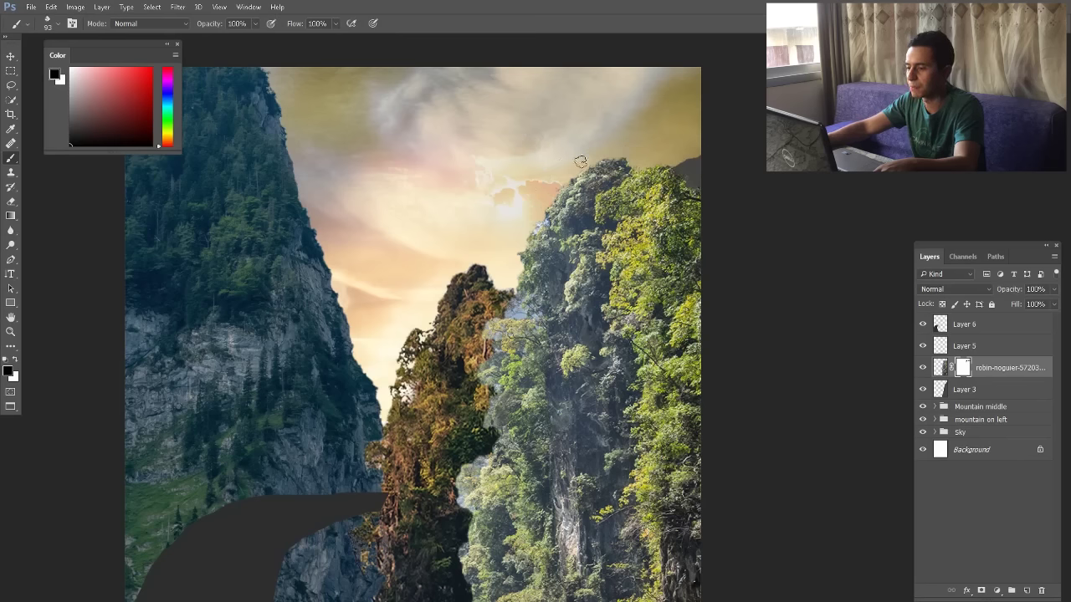
{"action": "scroll", "coordinate": [702, 200], "scroll_direction": "down", "scroll_amount": 4}
{"action": "scroll", "coordinate": [633, 299], "scroll_direction": "up", "scroll_amount": 3}
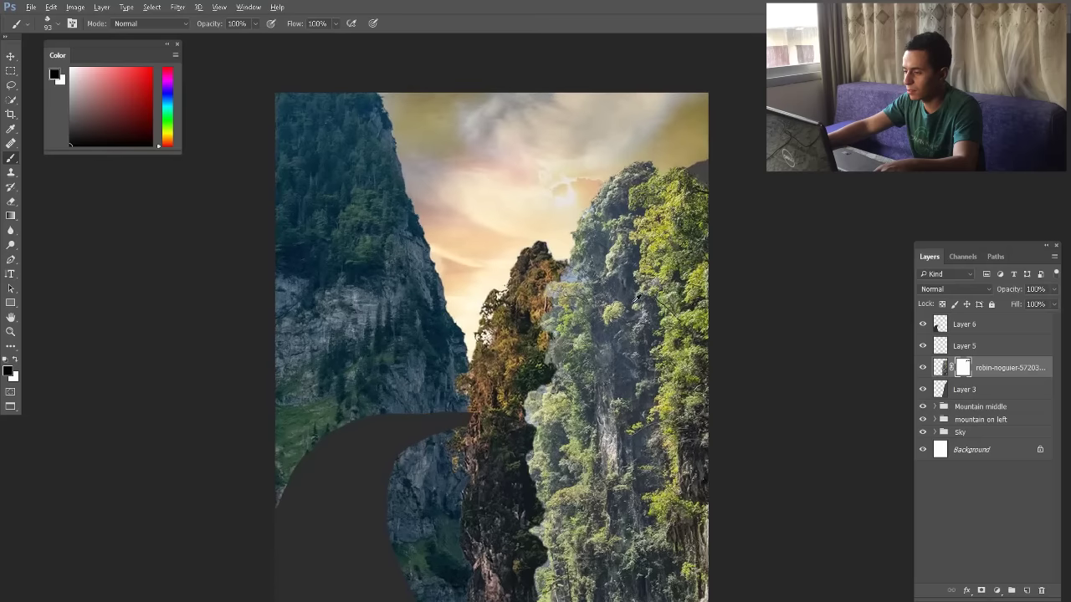
{"action": "right_click", "coordinate": [962, 370]}
{"action": "left_click", "coordinate": [931, 408]}
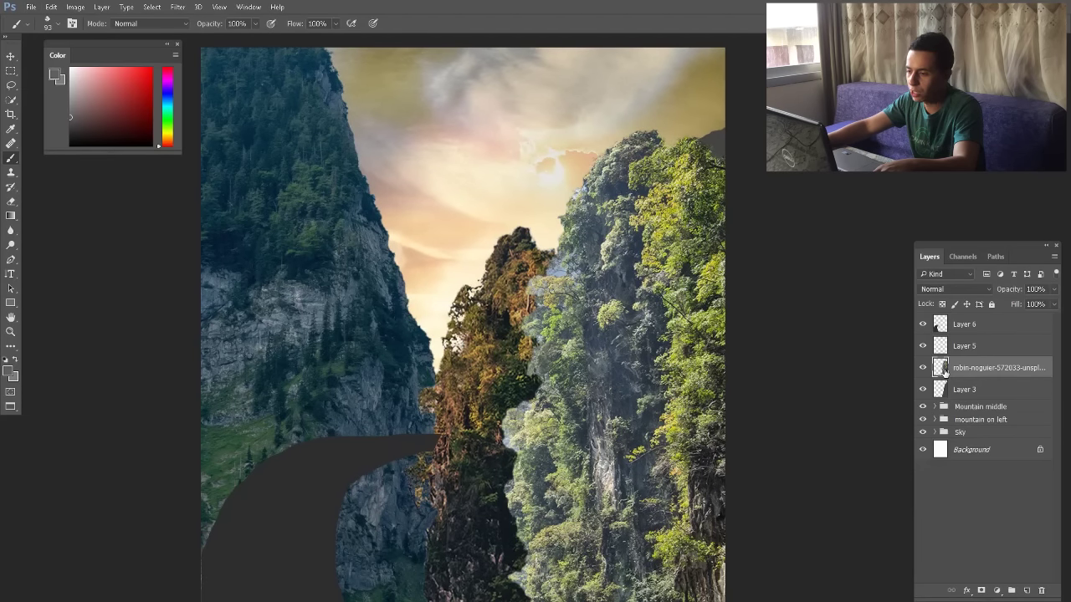
Select the bluish haze with Color Range at fuzziness 135, erase it along the cliff's left edge and deselect
{"action": "left_click", "coordinate": [152, 7]}
{"action": "left_click", "coordinate": [167, 140]}
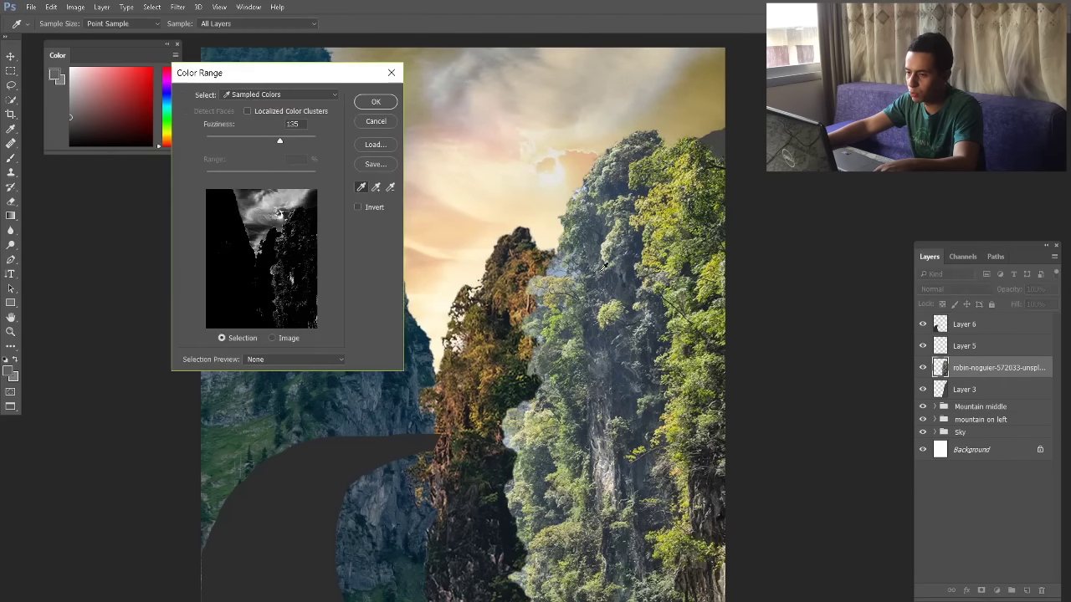
{"action": "left_click", "coordinate": [563, 268]}
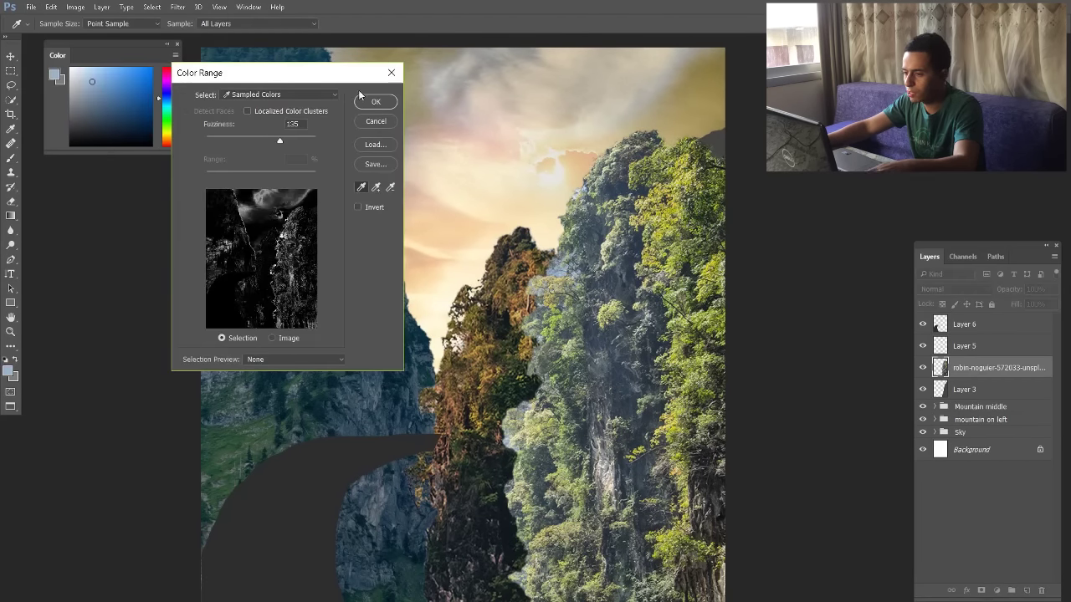
{"action": "left_click", "coordinate": [374, 101]}
{"action": "key", "text": "e"}
{"action": "left_click_drag", "start_coordinate": [509, 243], "coordinate": [567, 264]}
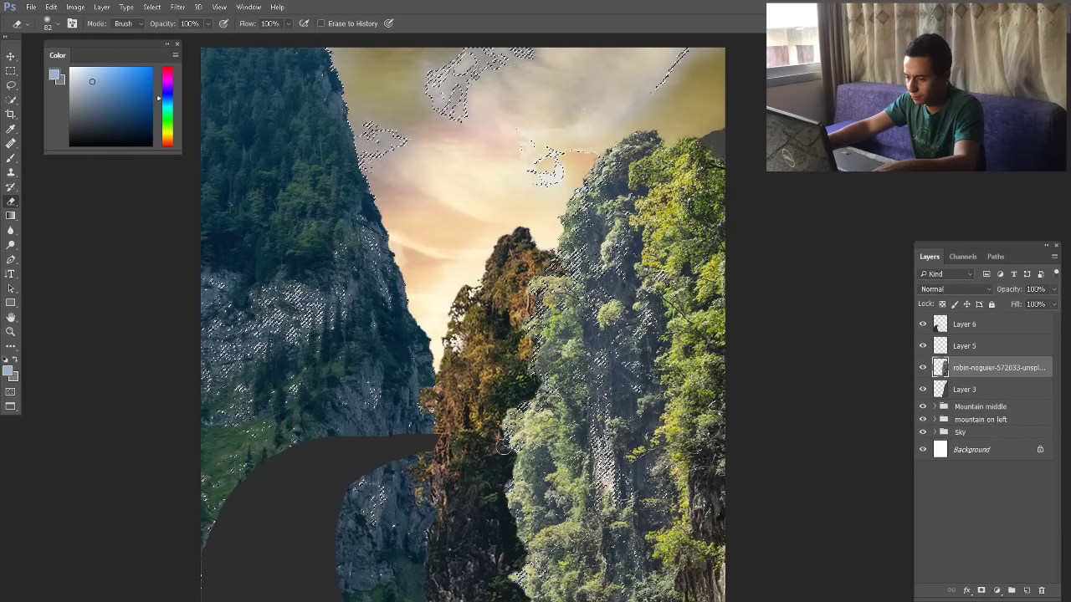
{"action": "key", "text": "ctrl+minus"}
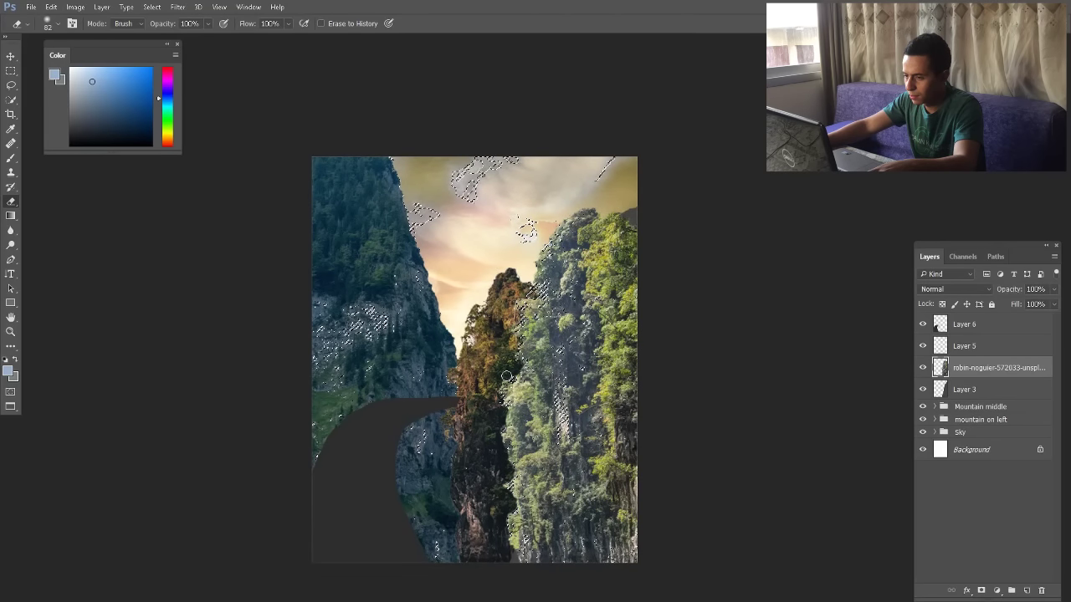
{"action": "key", "text": "ctrl+d"}
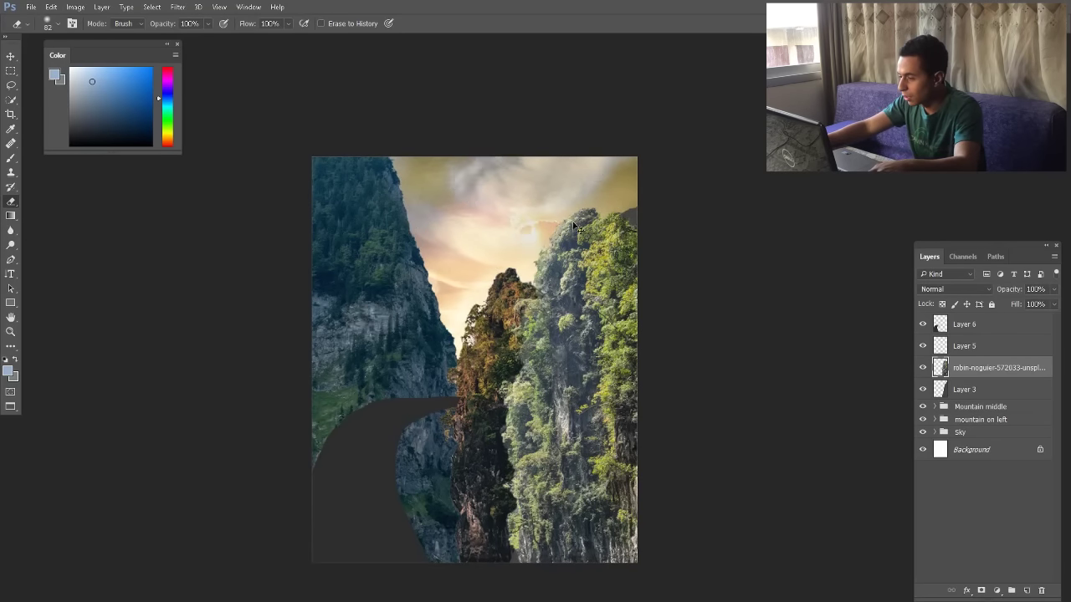
Hide the cliff photo, load its outline as a selection on Layer 3 and fill it with the block-out's dark grey
{"action": "key", "text": "v"}
{"action": "scroll", "coordinate": [582, 320], "scroll_direction": "up", "scroll_amount": 4}
{"action": "scroll", "coordinate": [594, 261], "scroll_direction": "down", "scroll_amount": 3}
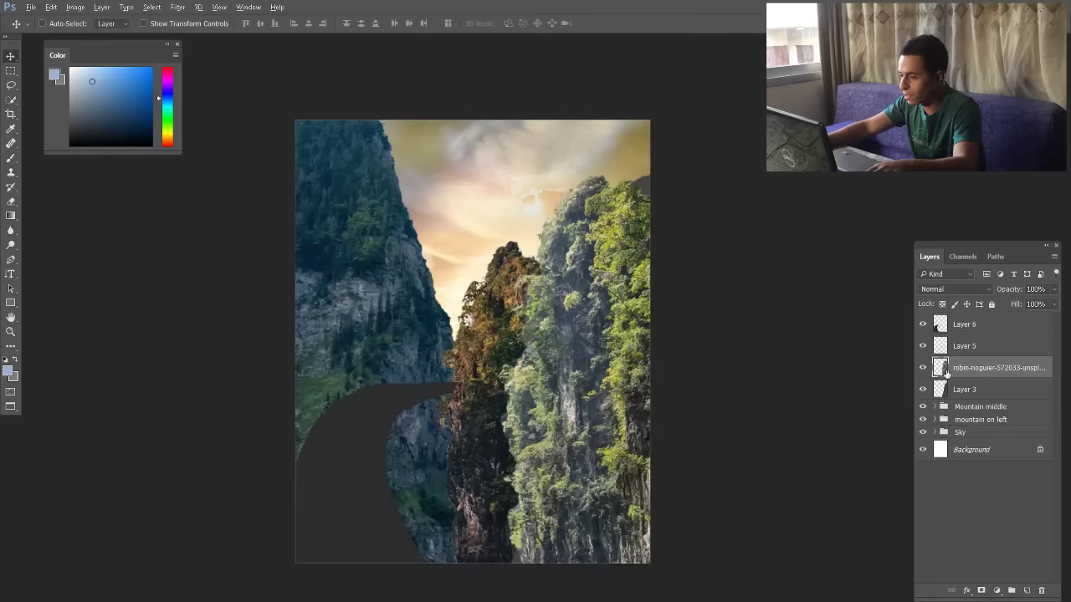
{"action": "left_click", "coordinate": [925, 369]}
{"action": "left_click", "coordinate": [647, 245], "text": "ctrl"}
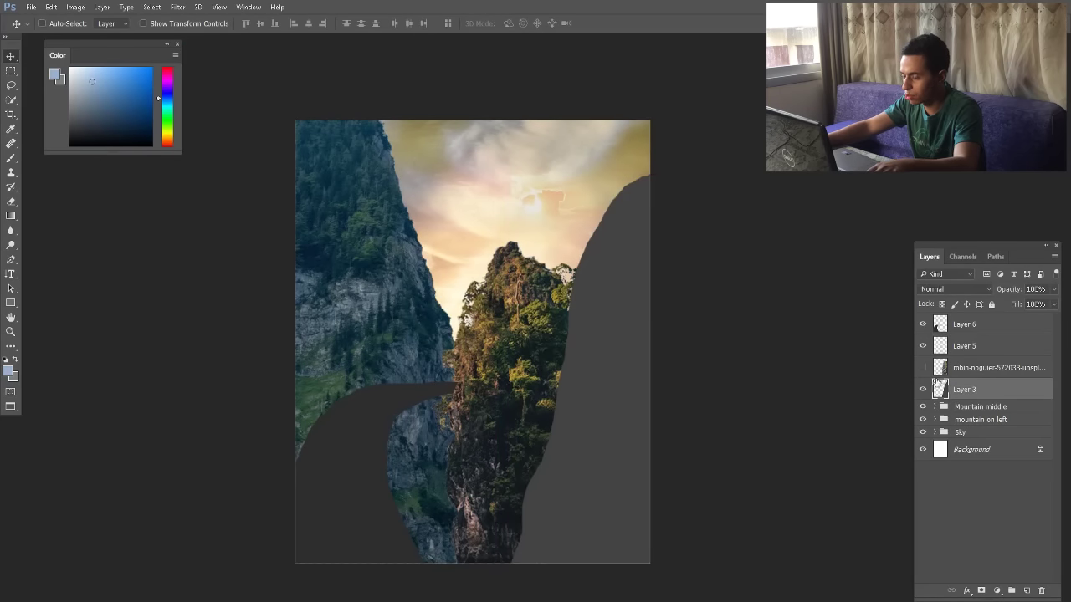
{"action": "left_click", "coordinate": [940, 388], "text": "ctrl"}
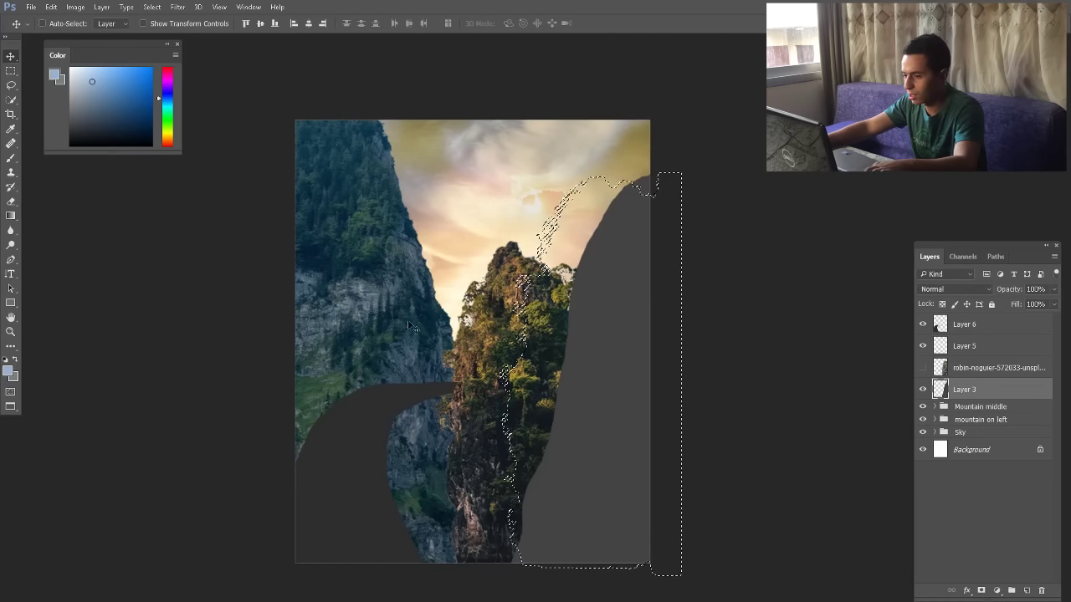
{"action": "key", "text": "b"}
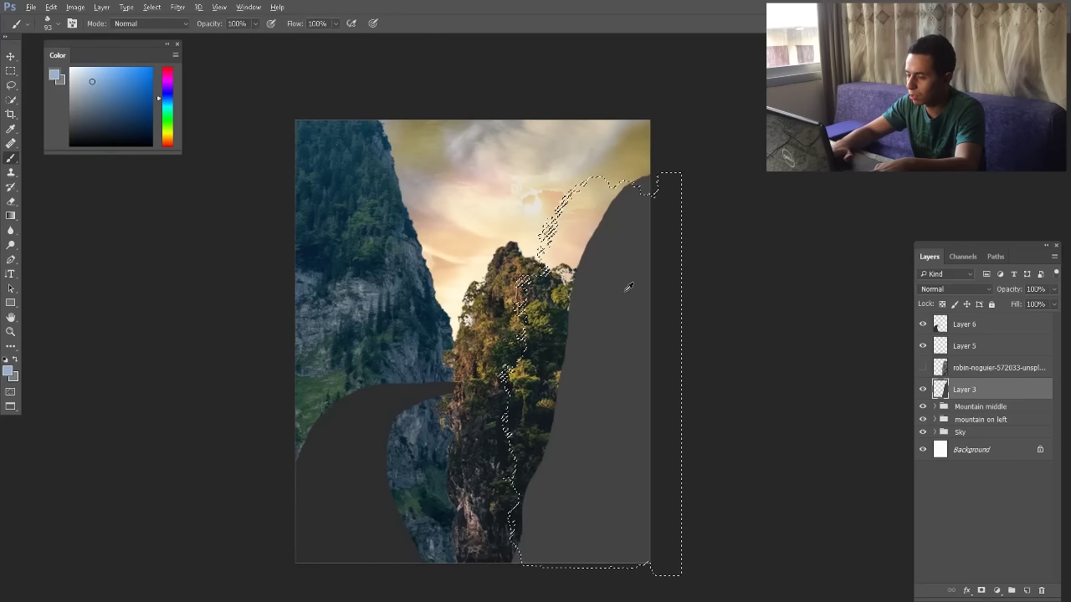
{"action": "key", "text": "d"}
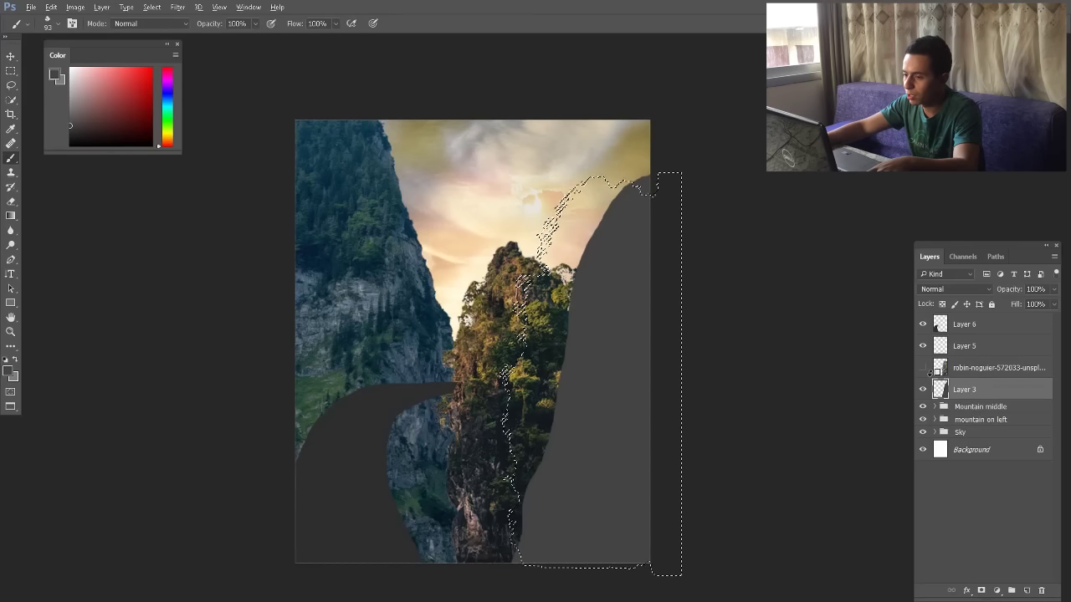
{"action": "key", "text": "alt+Delete"}
Invert the selection and delete the parts of Layer 3 that extend beyond the cliff's outline
{"action": "scroll", "coordinate": [589, 234], "scroll_direction": "up", "scroll_amount": 2}
{"action": "scroll", "coordinate": [589, 234], "scroll_direction": "up", "scroll_amount": 3}
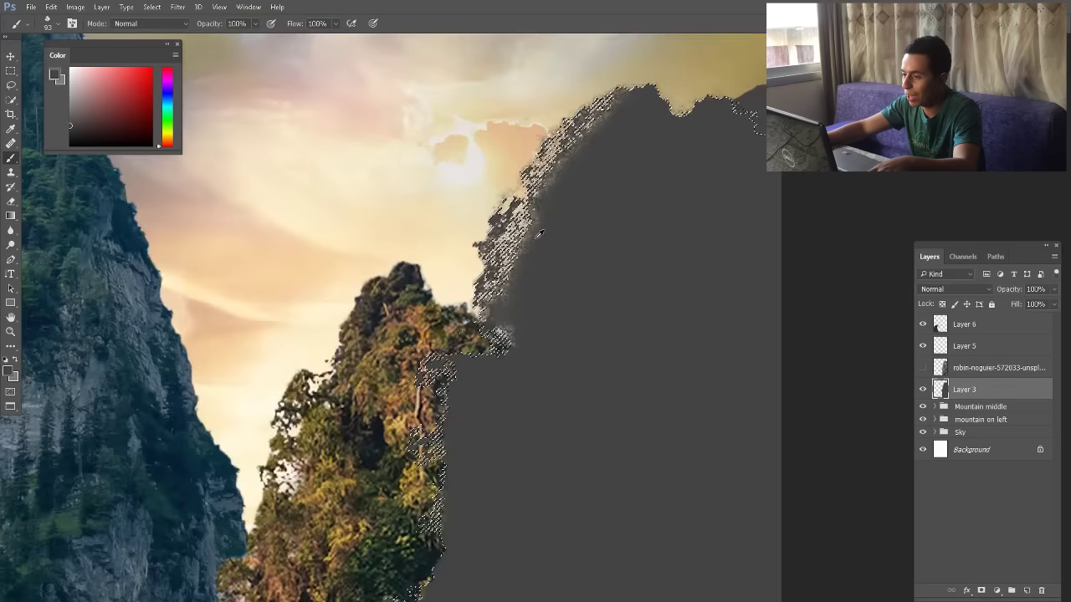
{"action": "scroll", "coordinate": [577, 197], "scroll_direction": "down", "scroll_amount": 3}
{"action": "scroll", "coordinate": [679, 145], "scroll_direction": "up", "scroll_amount": 4}
{"action": "scroll", "coordinate": [679, 144], "scroll_direction": "up", "scroll_amount": 2}
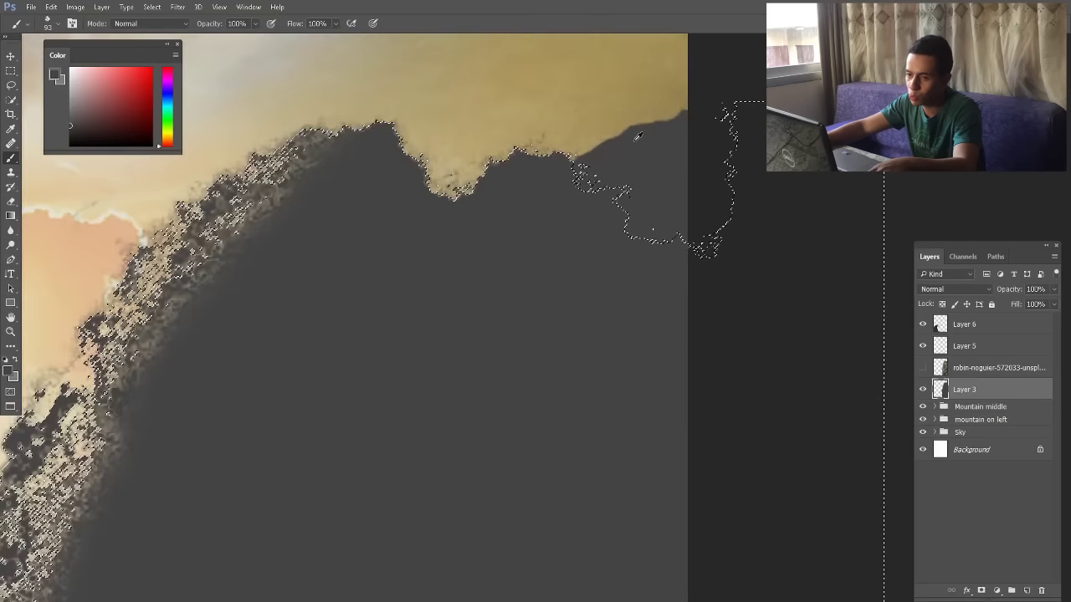
{"action": "left_click", "coordinate": [151, 7]}
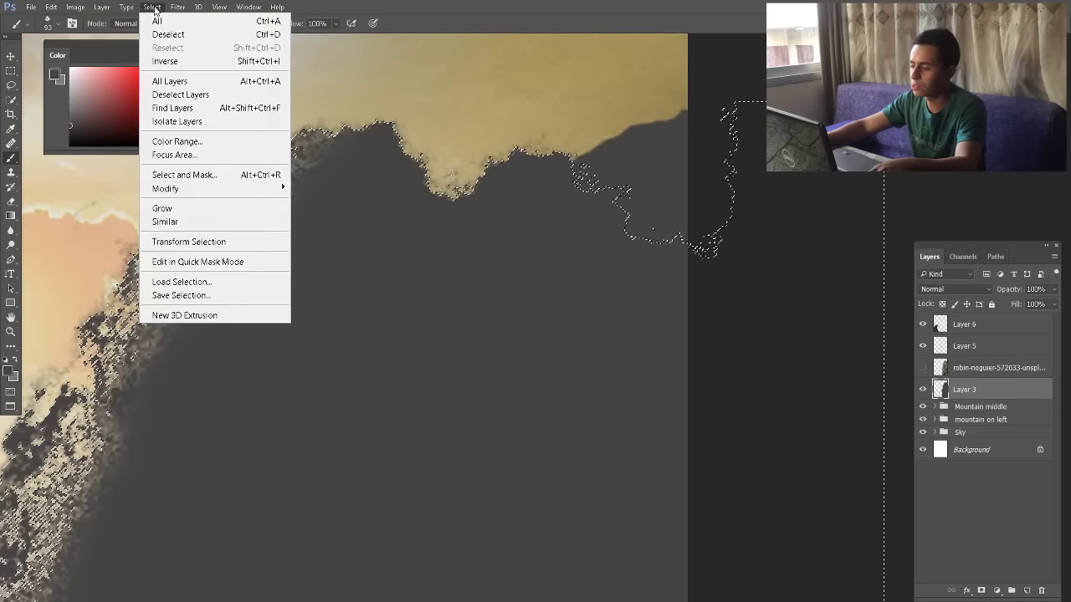
{"action": "left_click", "coordinate": [172, 61]}
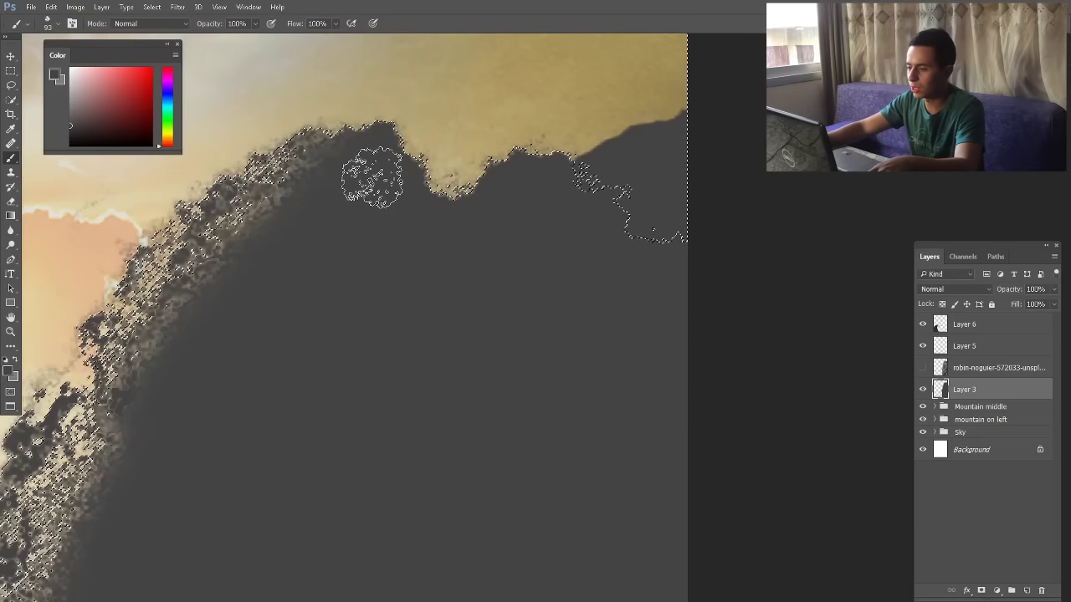
{"action": "scroll", "coordinate": [372, 178], "scroll_direction": "down", "scroll_amount": 3}
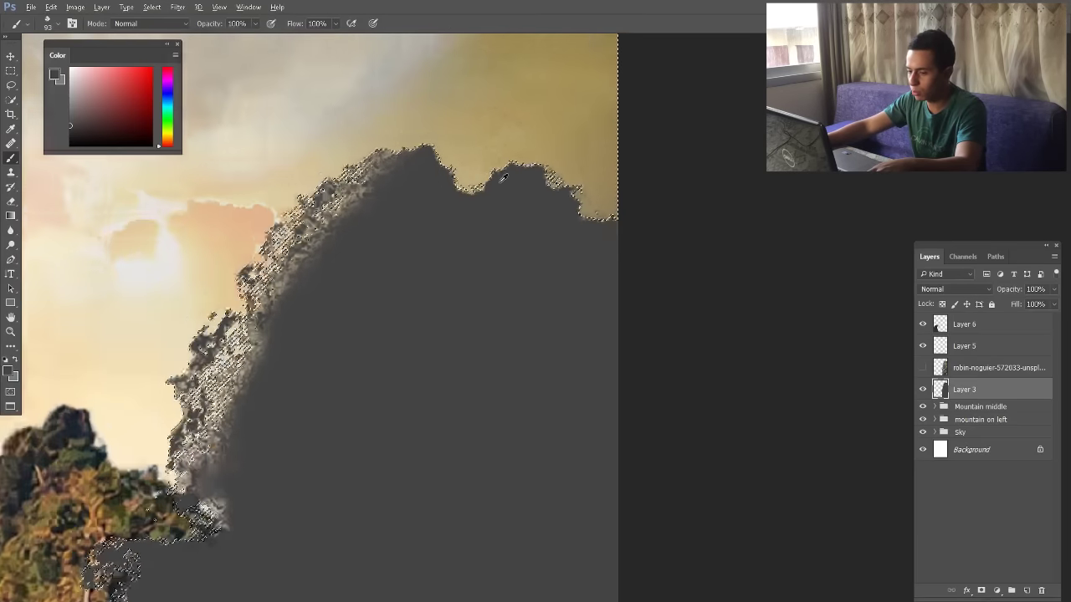
Show the robin-noguier cliff layer again and set its blend mode to Overlay over Layer 3
{"action": "left_click", "coordinate": [924, 368]}
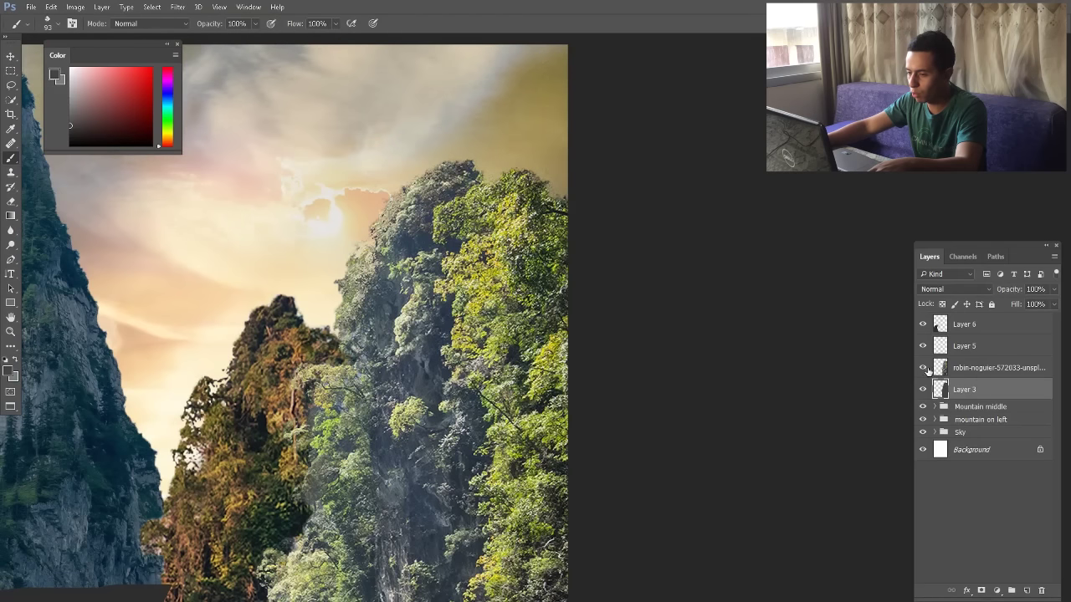
{"action": "left_click", "coordinate": [949, 368]}
{"action": "left_click", "coordinate": [950, 289]}
{"action": "left_click", "coordinate": [929, 425]}
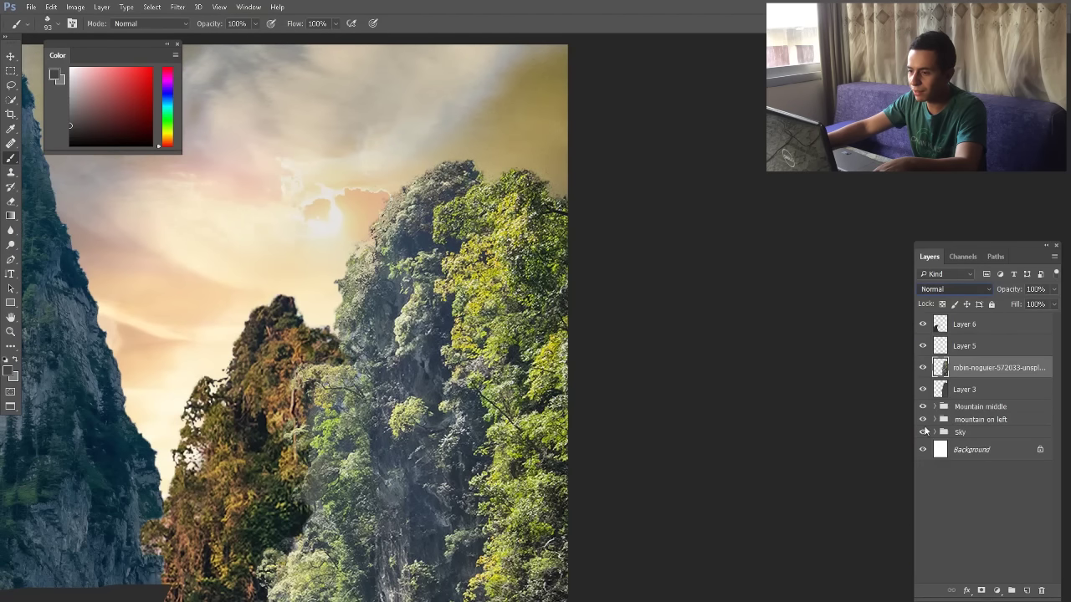
{"action": "left_click", "coordinate": [10, 58]}
{"action": "scroll", "coordinate": [487, 208], "scroll_direction": "down", "scroll_amount": 4}
{"action": "scroll", "coordinate": [410, 292], "scroll_direction": "up", "scroll_amount": 4}
{"action": "scroll", "coordinate": [541, 196], "scroll_direction": "down", "scroll_amount": 4}
{"action": "scroll", "coordinate": [494, 307], "scroll_direction": "down", "scroll_amount": 3}
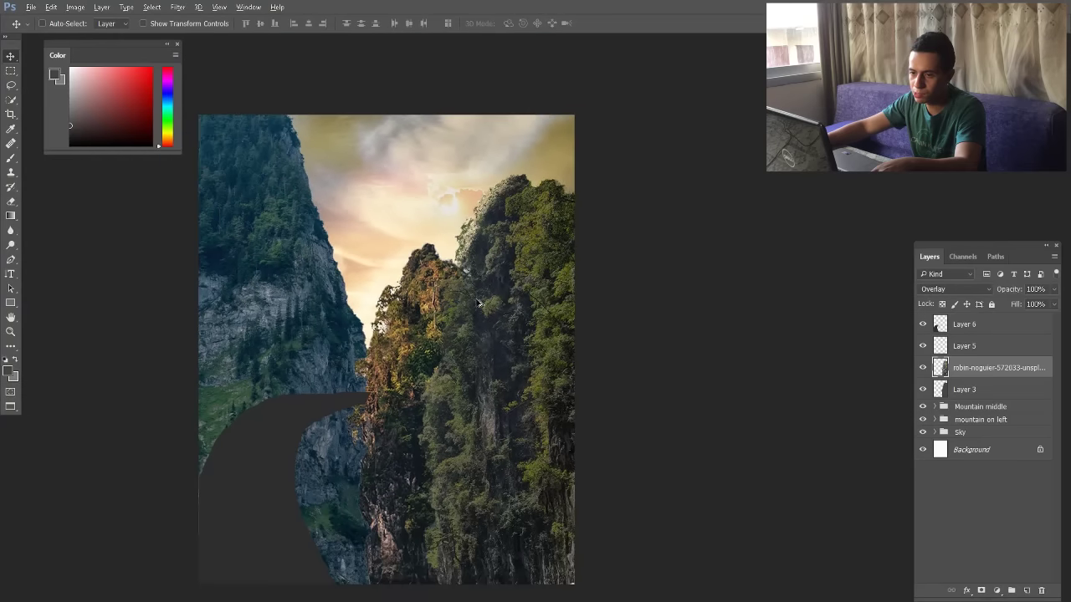
{"action": "left_click", "coordinate": [957, 396]}
{"action": "left_click", "coordinate": [82, 8]}
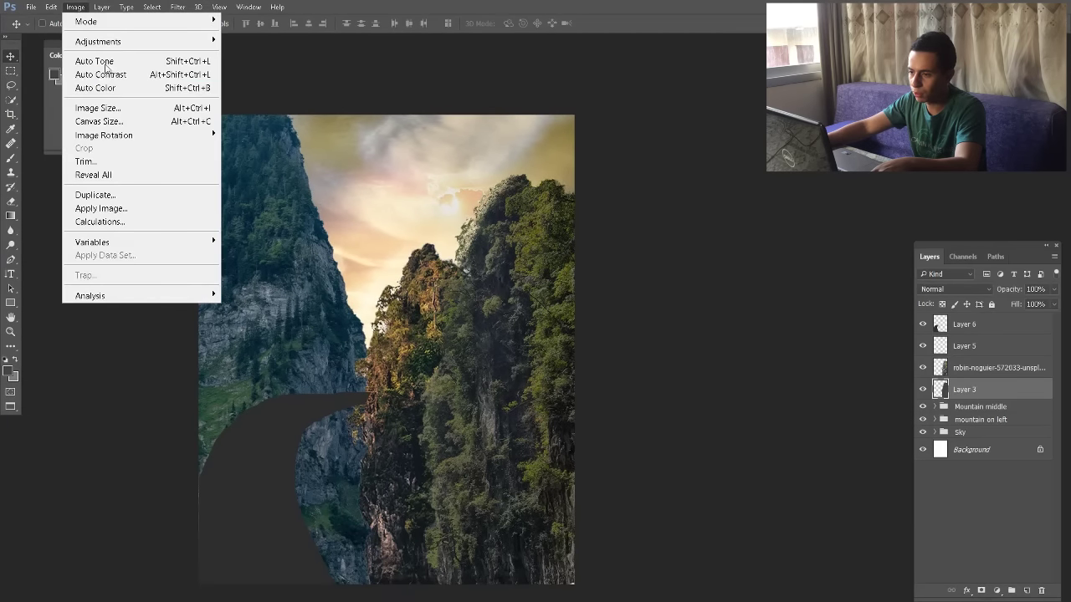
{"action": "mouse_move", "coordinate": [138, 45]}
{"action": "left_click", "coordinate": [948, 291]}
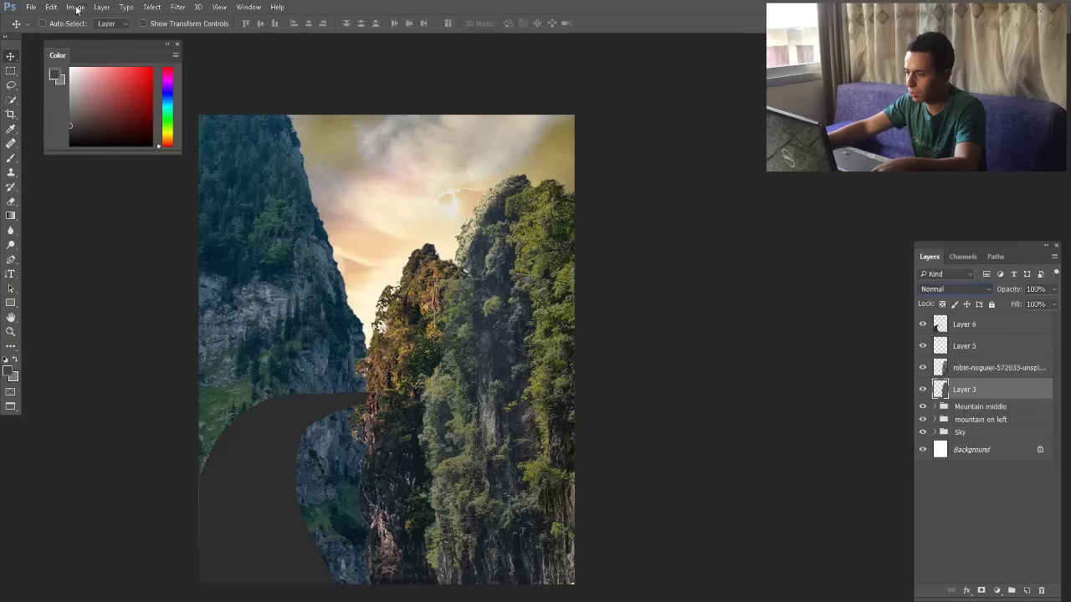
{"action": "scroll", "coordinate": [524, 332], "scroll_direction": "down", "scroll_amount": 2}
{"action": "scroll", "coordinate": [590, 328], "scroll_direction": "up", "scroll_amount": 1}
{"action": "scroll", "coordinate": [595, 318], "scroll_direction": "up", "scroll_amount": 3}
{"action": "left_click", "coordinate": [550, 328], "text": "ctrl"}
{"action": "scroll", "coordinate": [550, 328], "scroll_direction": "down", "scroll_amount": 1}
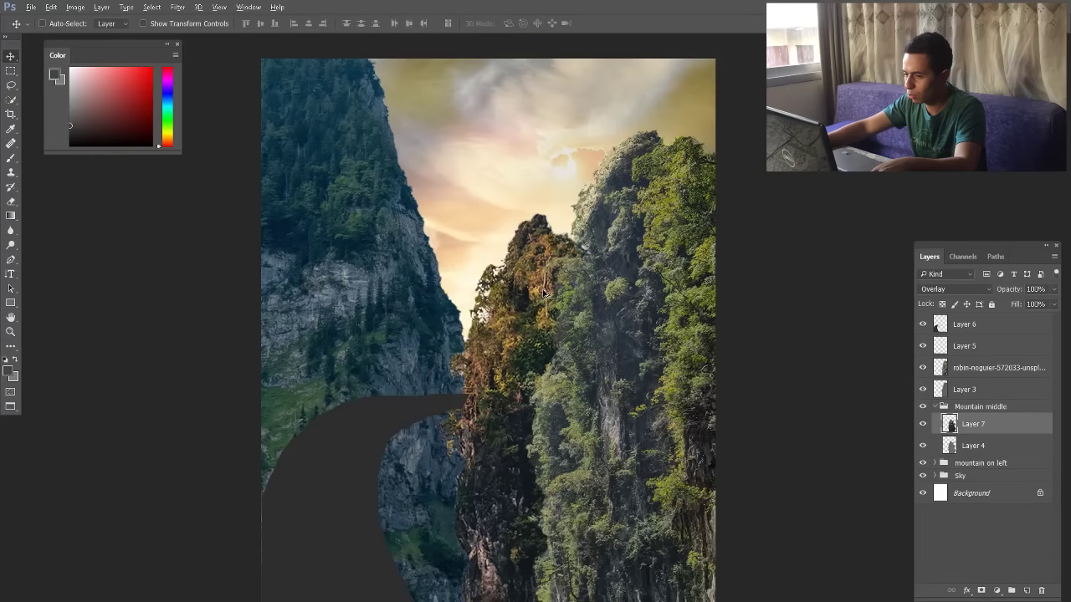
{"action": "left_click", "coordinate": [389, 228], "text": "ctrl"}
{"action": "scroll", "coordinate": [389, 228], "scroll_direction": "down", "scroll_amount": 2}
Group the right cliff's robin-noguier photo with Layer 3 and name the group "Mountain on right"
{"action": "left_click", "coordinate": [507, 331], "text": "ctrl"}
{"action": "left_click", "coordinate": [955, 392], "text": "ctrl"}
{"action": "key", "text": "ctrl+g"}
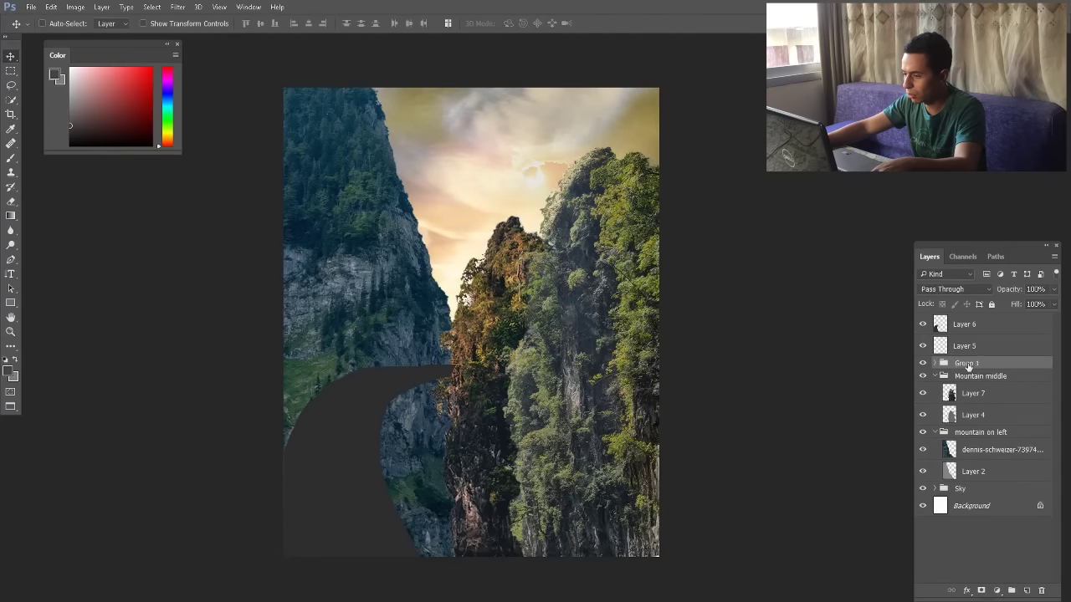
Delete Layer 5 from above the Mountain on right group
{"action": "left_click", "coordinate": [965, 347]}
{"action": "key", "text": "Delete"}
{"action": "scroll", "coordinate": [455, 345], "scroll_direction": "up", "scroll_amount": 1}
Switch to File Explorer and place the ethan-dow-60921-unsplash photo in the composite, scaled down
{"action": "key", "text": "alt+Tab"}
{"action": "mouse_move", "coordinate": [934, 167]}
{"action": "left_mouse_down"}
{"action": "mouse_move", "coordinate": [438, 485]}
{"action": "mouse_move", "coordinate": [435, 535]}
{"action": "left_mouse_up"}
{"action": "scroll", "coordinate": [488, 318], "scroll_direction": "down", "scroll_amount": 2}
{"action": "left_click_drag", "start_coordinate": [620, 113], "coordinate": [598, 140]}
{"action": "key", "text": "Return"}
Erase the sky and distant scenery above the grassy cliff in the ethan-dow photo
{"action": "key", "text": "e"}
{"action": "mouse_move", "coordinate": [586, 240]}
{"action": "left_mouse_down"}
{"action": "mouse_move", "coordinate": [489, 282]}
{"action": "mouse_move", "coordinate": [486, 322]}
{"action": "left_mouse_up"}
{"action": "left_click_drag", "start_coordinate": [592, 217], "coordinate": [392, 174]}
{"action": "key", "text": "v"}
{"action": "key", "text": "e"}
{"action": "key", "text": "v"}
Reposition the trimmed rock photo and enlarge it to span the canvas width
{"action": "left_click_drag", "start_coordinate": [563, 261], "coordinate": [539, 290]}
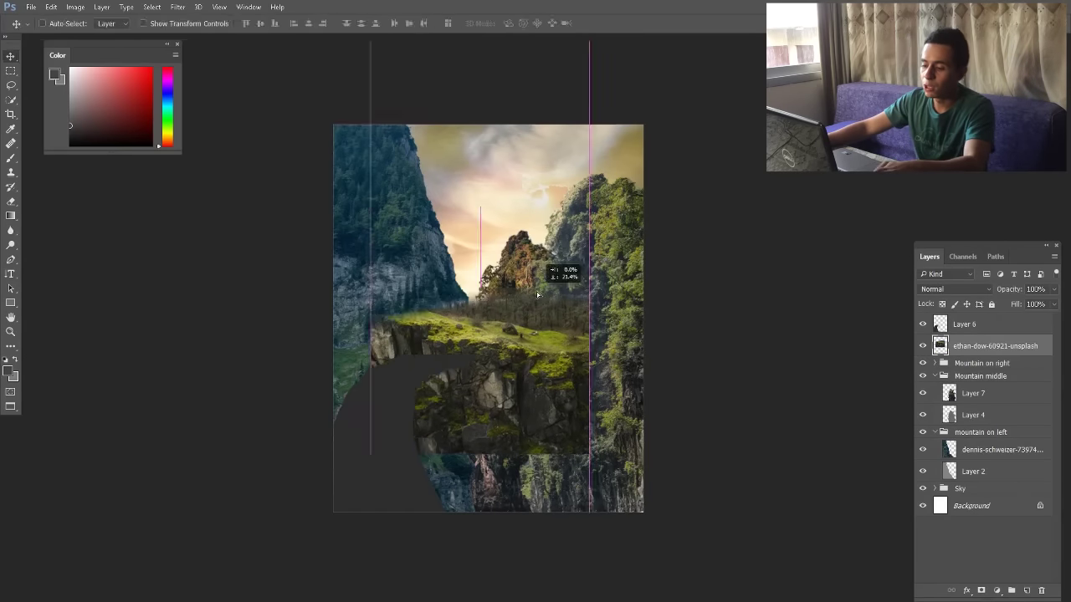
{"action": "key", "text": "e"}
{"action": "key", "text": "v"}
{"action": "left_click_drag", "start_coordinate": [543, 344], "coordinate": [543, 253]}
{"action": "key", "text": "ctrl+t"}
{"action": "left_click_drag", "start_coordinate": [590, 377], "coordinate": [705, 318]}
{"action": "key", "text": "Return"}
Extend the rock texture downward with a second copy of the photo, erase the visible seam and merge the copies
{"action": "mouse_move", "coordinate": [524, 322]}
{"action": "left_mouse_down"}
{"action": "mouse_move", "coordinate": [524, 492]}
{"action": "mouse_move", "coordinate": [524, 409]}
{"action": "mouse_move", "coordinate": [495, 459]}
{"action": "left_mouse_up"}
{"action": "key", "text": "ctrl+t"}
{"action": "key", "text": "Return"}
{"action": "key", "text": "e"}
{"action": "left_click_drag", "start_coordinate": [619, 467], "coordinate": [457, 464]}
{"action": "key", "text": "ctrl+e"}
Move the merged rock layer above Layer 6 and mask it to the path outline of Layer 6
{"action": "left_click_drag", "start_coordinate": [979, 345], "coordinate": [973, 318]}
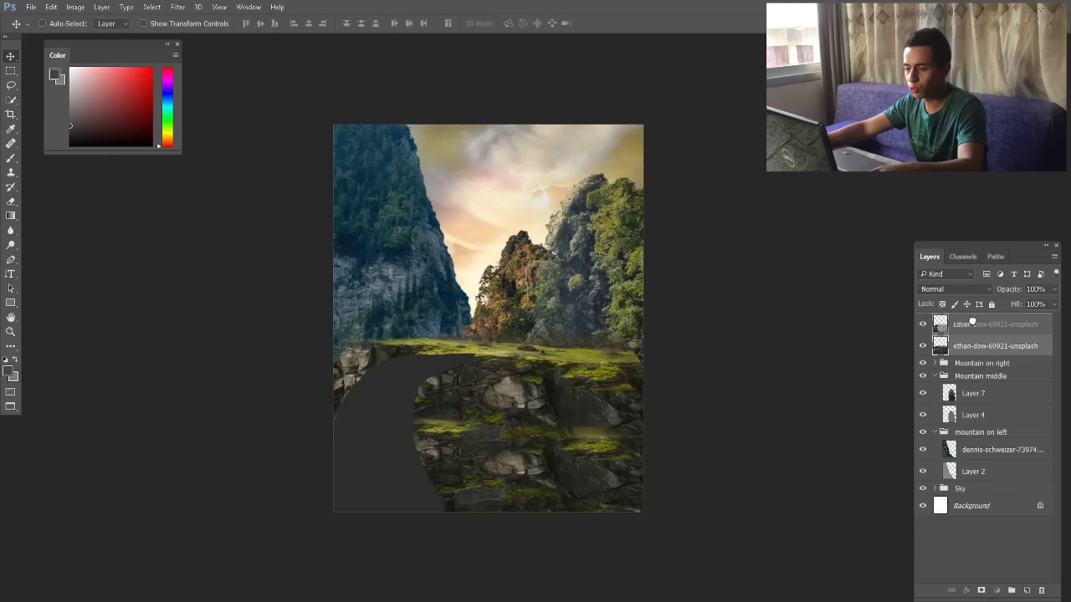
{"action": "left_click", "coordinate": [941, 346], "text": "ctrl"}
{"action": "left_click", "coordinate": [982, 591]}
Set the rock layer's blend mode to Overlay and brighten the path's Layer 6 beneath it
{"action": "left_click", "coordinate": [954, 289]}
{"action": "left_click", "coordinate": [933, 423]}
{"action": "left_click", "coordinate": [965, 346]}
{"action": "left_click", "coordinate": [75, 7]}
{"action": "left_click", "coordinate": [239, 36]}
{"action": "left_click_drag", "start_coordinate": [672, 102], "coordinate": [724, 102]}
{"action": "left_click", "coordinate": [758, 93]}
Retouch the rock texture along the path with the Clone Stamp tool on the ethan-dow layer
{"action": "left_click", "coordinate": [940, 324]}
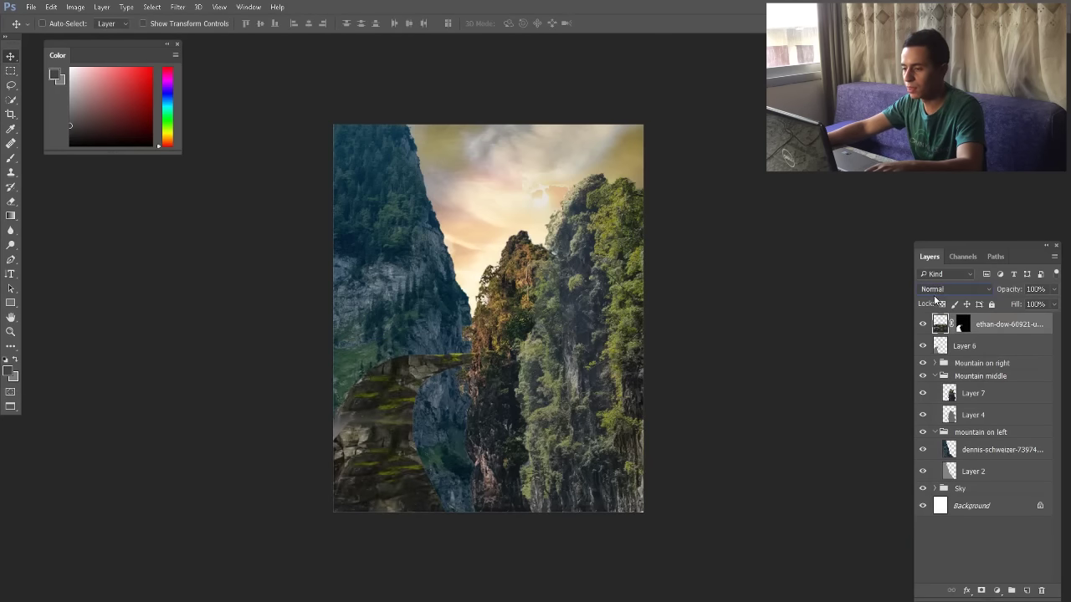
{"action": "scroll", "coordinate": [386, 402], "scroll_direction": "up", "scroll_amount": 5}
{"action": "key", "text": "s"}
{"action": "left_click", "coordinate": [505, 217], "text": "alt"}
{"action": "left_click_drag", "start_coordinate": [400, 374], "coordinate": [323, 401]}
{"action": "scroll", "coordinate": [493, 376], "scroll_direction": "down", "scroll_amount": 3}
{"action": "mouse_move", "coordinate": [468, 410]}
{"action": "left_mouse_down"}
{"action": "mouse_move", "coordinate": [438, 443]}
{"action": "mouse_move", "coordinate": [525, 502]}
{"action": "left_mouse_up"}
{"action": "key", "text": "bracketright"}
{"action": "key", "text": "bracketright"}
{"action": "left_click_drag", "start_coordinate": [510, 289], "coordinate": [608, 269]}
{"action": "scroll", "coordinate": [482, 271], "scroll_direction": "down", "scroll_amount": 3}
Set the opacity of the path's Overlay rock layer to 91%
{"action": "key", "text": "v"}
{"action": "scroll", "coordinate": [602, 303], "scroll_direction": "up", "scroll_amount": 3}
{"action": "scroll", "coordinate": [602, 304], "scroll_direction": "down", "scroll_amount": 3}
{"action": "left_click_drag", "start_coordinate": [1021, 289], "coordinate": [1030, 289]}
{"action": "scroll", "coordinate": [652, 351], "scroll_direction": "down", "scroll_amount": 3}
{"action": "scroll", "coordinate": [439, 341], "scroll_direction": "up", "scroll_amount": 3}
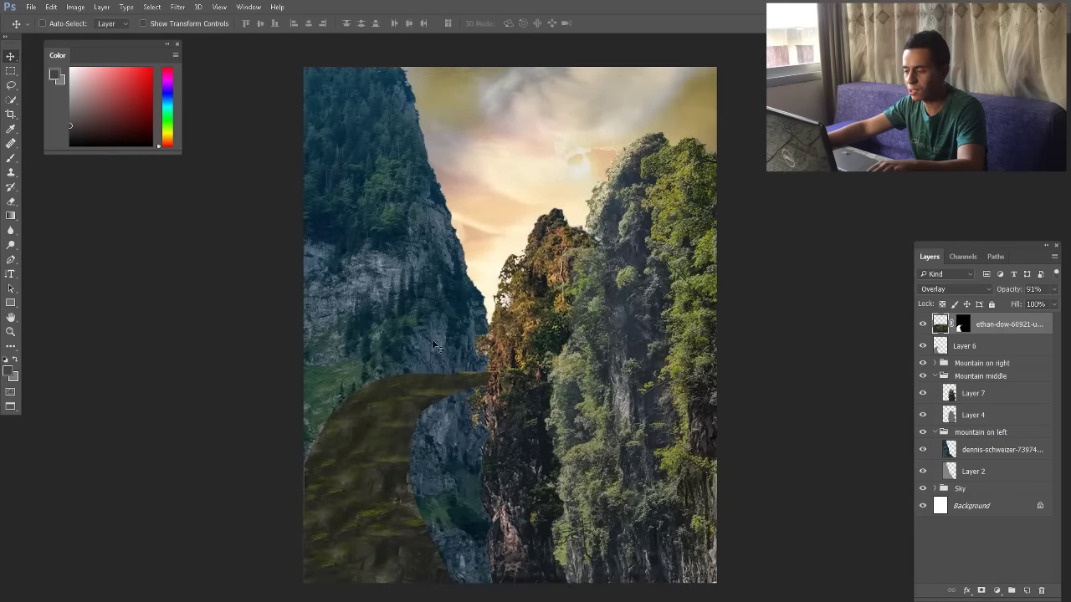
{"action": "scroll", "coordinate": [431, 343], "scroll_direction": "down", "scroll_amount": 2}
{"action": "scroll", "coordinate": [402, 347], "scroll_direction": "up", "scroll_amount": 1}
{"action": "left_click", "coordinate": [562, 285], "text": "ctrl"}
{"action": "left_click_drag", "start_coordinate": [422, 230], "coordinate": [565, 208]}
{"action": "key", "text": "ctrl+z"}
{"action": "left_click", "coordinate": [560, 205], "text": "ctrl"}
Lower the opacity of the left mountain's dennis-schweizer layer to 77% and compare it with the layer hidden
{"action": "left_click", "coordinate": [452, 289], "text": "ctrl"}
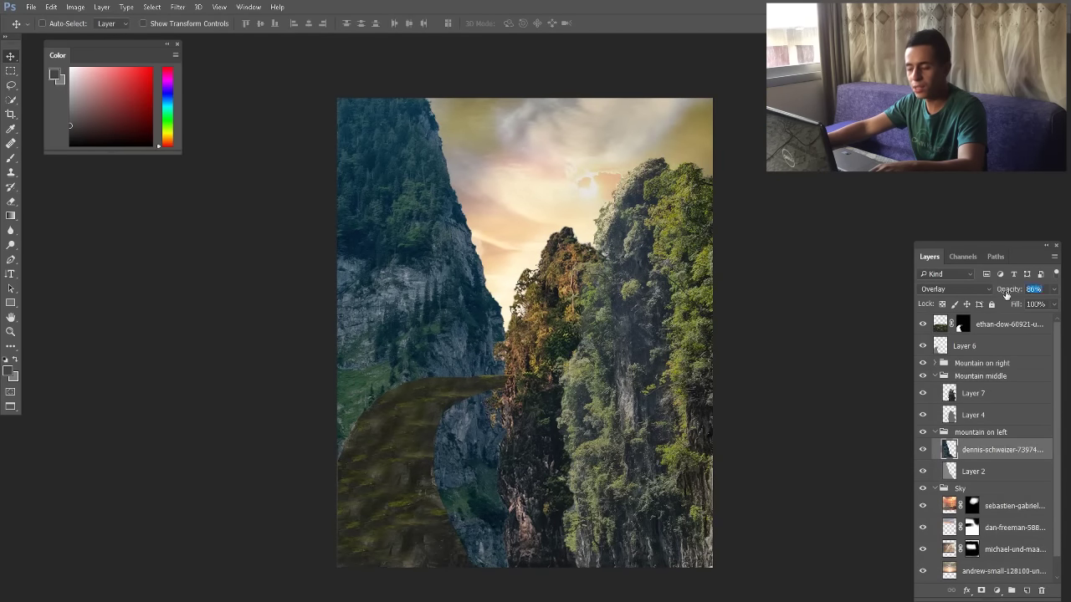
{"action": "left_click_drag", "start_coordinate": [1007, 294], "coordinate": [1002, 293]}
{"action": "left_click", "coordinate": [923, 450]}
{"action": "left_click", "coordinate": [923, 451]}
Warm the left mountain photo's midtones with Color Balance levels of +26, 0 and -23
{"action": "key", "text": "ctrl+b"}
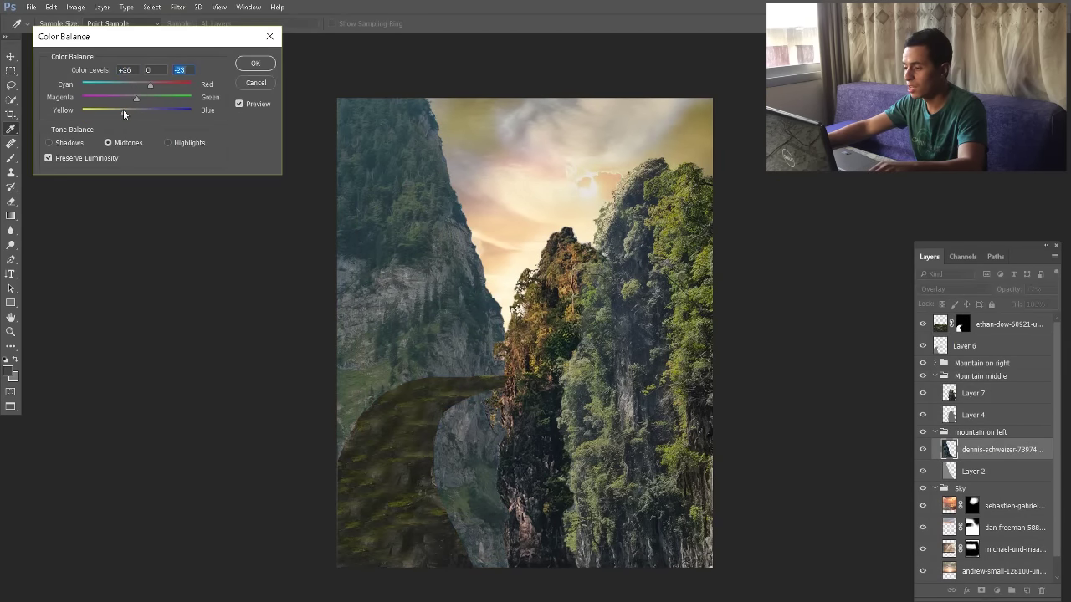
{"action": "left_click", "coordinate": [255, 63]}
{"action": "left_click_drag", "start_coordinate": [452, 310], "coordinate": [526, 331]}
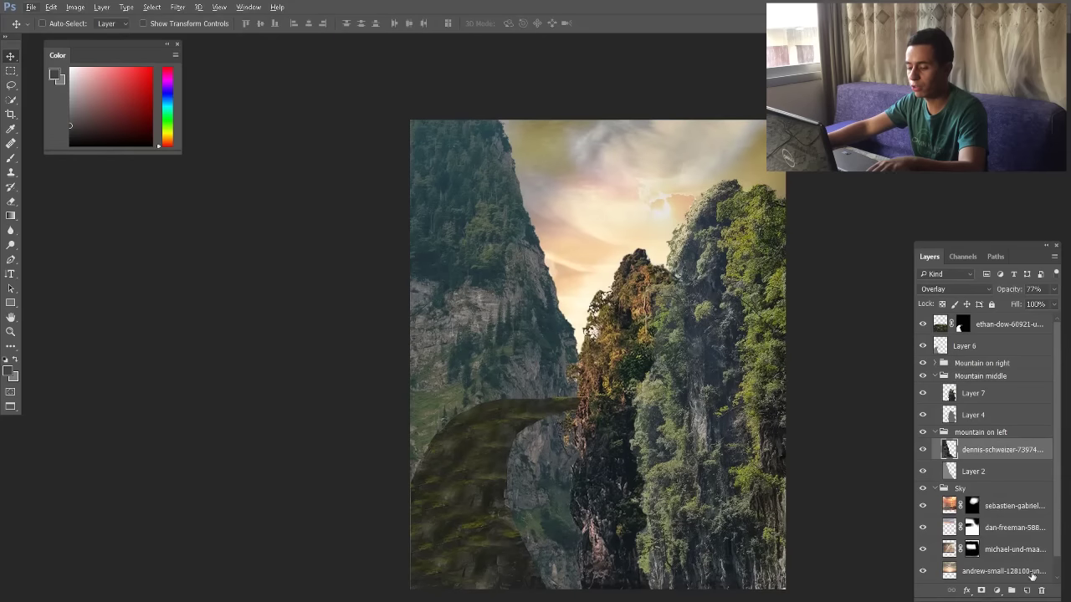
Add a new layer clipped to the left mountain photo and brush pale cream sky light along the mountain's edge
{"action": "left_click", "coordinate": [1027, 591]}
{"action": "key", "text": "ctrl+alt+g"}
{"action": "left_click", "coordinate": [167, 140]}
{"action": "left_click", "coordinate": [104, 74]}
{"action": "key", "text": "b"}
{"action": "left_click", "coordinate": [592, 282], "text": "alt"}
{"action": "right_click", "coordinate": [639, 281]}
{"action": "key", "text": "Return"}
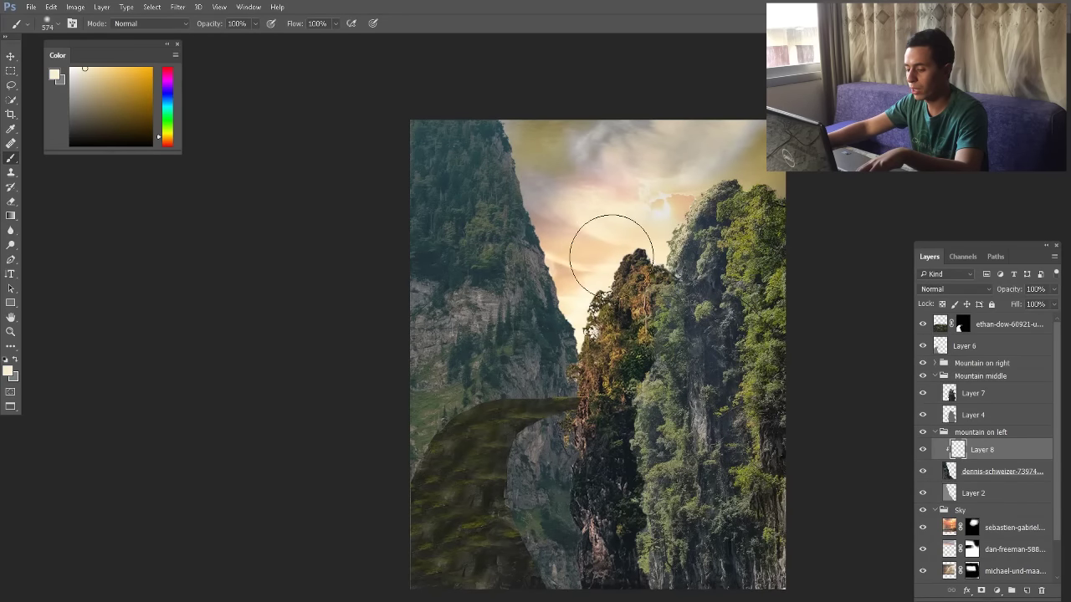
{"action": "left_click_drag", "start_coordinate": [602, 262], "coordinate": [514, 125]}
Set the clipped light layer's blend mode to Overlay and lower its opacity
{"action": "left_click", "coordinate": [956, 290]}
{"action": "left_click", "coordinate": [937, 424]}
{"action": "left_click", "coordinate": [1054, 290]}
{"action": "left_click_drag", "start_coordinate": [1053, 303], "coordinate": [1022, 304]}
Select Layer 2 and hide the left mountain's photo and clipped light layer above it
{"action": "left_click", "coordinate": [10, 57]}
{"action": "left_click", "coordinate": [973, 493]}
{"action": "left_click_drag", "start_coordinate": [923, 472], "coordinate": [923, 455]}
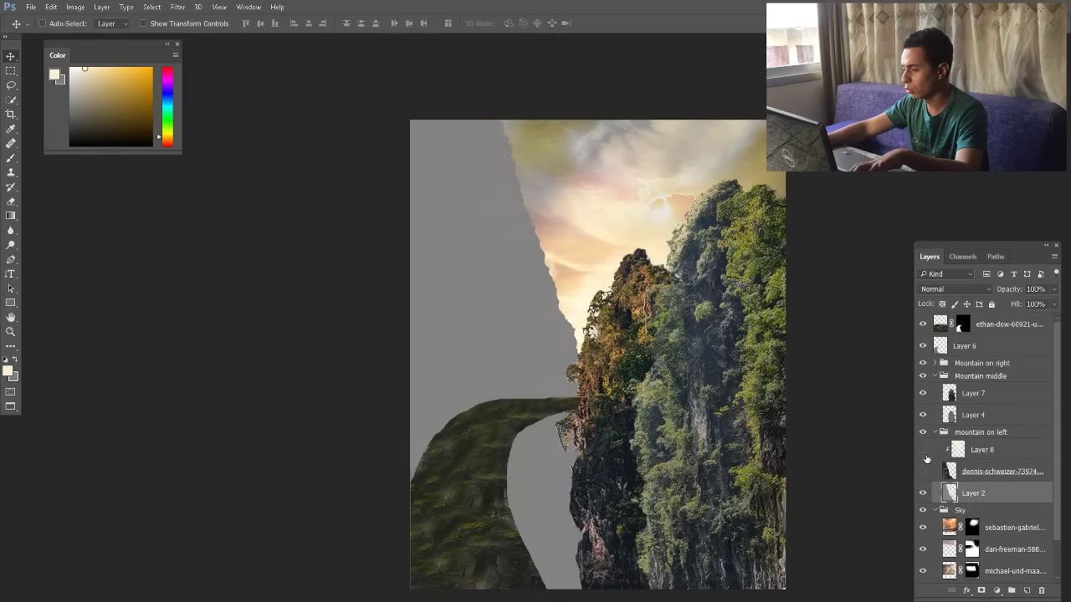
Lock Layer 2's transparent pixels and try pale brush strokes along the left mountain's edge
{"action": "key", "text": "b"}
{"action": "left_click_drag", "start_coordinate": [538, 254], "coordinate": [525, 245]}
{"action": "left_click", "coordinate": [535, 235]}
{"action": "key", "text": "ctrl+z"}
{"action": "left_click", "coordinate": [943, 305]}
{"action": "left_click", "coordinate": [539, 224]}
{"action": "key", "text": "ctrl+z"}
Show the left mountain's hidden layers again and brush pale light onto Layer 2 along the mountain's edge
{"action": "left_click_drag", "start_coordinate": [923, 472], "coordinate": [923, 450]}
{"action": "left_click_drag", "start_coordinate": [593, 246], "coordinate": [564, 244]}
{"action": "right_click", "coordinate": [587, 224]}
{"action": "double_click", "coordinate": [639, 377]}
{"action": "right_click", "coordinate": [575, 251]}
{"action": "key", "text": "Escape"}
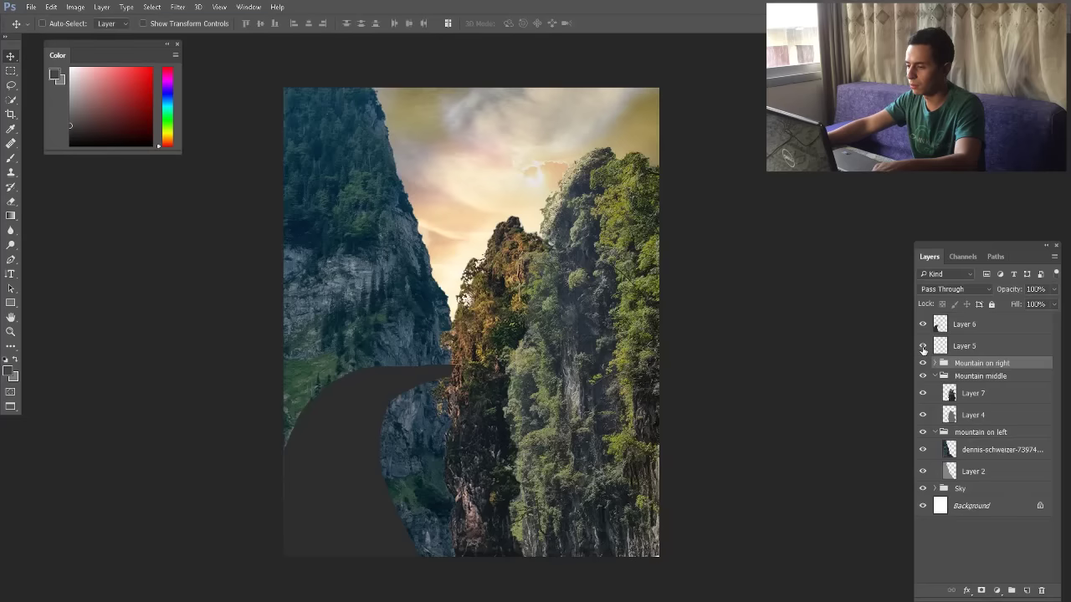
Isolate Layer 5 to inspect its content and delete the layer
{"action": "left_click", "coordinate": [923, 347], "text": "alt"}
{"action": "left_click", "coordinate": [923, 347], "text": "alt"}
{"action": "left_click", "coordinate": [923, 348], "text": "alt"}
{"action": "left_click", "coordinate": [923, 347], "text": "alt"}
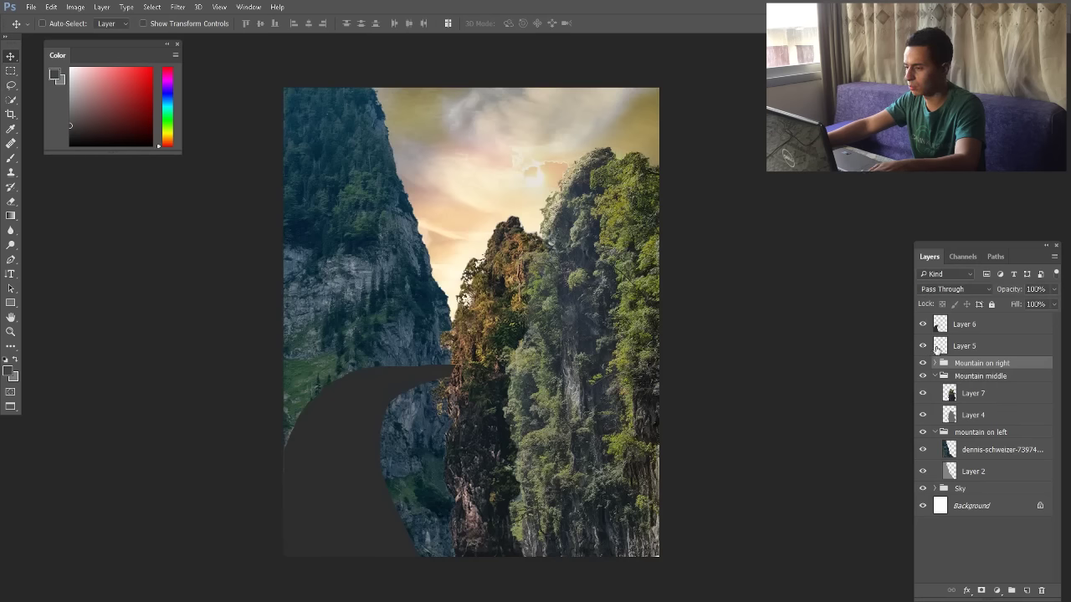
{"action": "left_click", "coordinate": [937, 348]}
{"action": "key", "text": "Delete"}
Switch to the Stocks folder in File Explorer and place the ethan-dow-60921-unsplash photo beneath the path's Layer 6
{"action": "left_click", "coordinate": [923, 324]}
{"action": "left_click", "coordinate": [923, 324]}
{"action": "scroll", "coordinate": [485, 384], "scroll_direction": "up", "scroll_amount": 2}
{"action": "scroll", "coordinate": [477, 394], "scroll_direction": "down", "scroll_amount": 1}
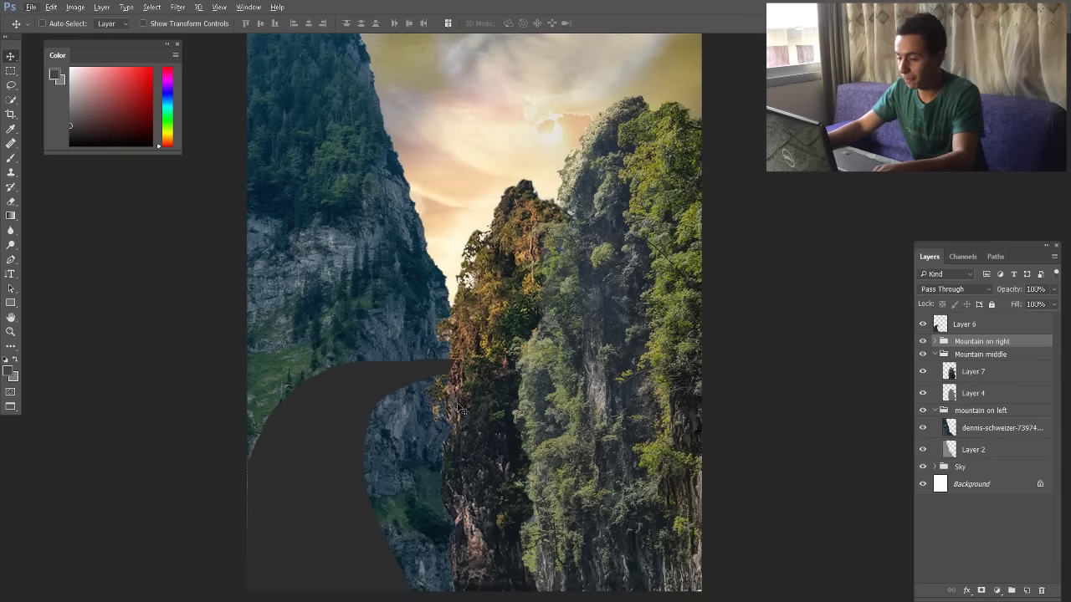
{"action": "scroll", "coordinate": [464, 385], "scroll_direction": "down", "scroll_amount": 1}
{"action": "scroll", "coordinate": [462, 360], "scroll_direction": "up", "scroll_amount": 1}
{"action": "key", "text": "alt+Tab"}
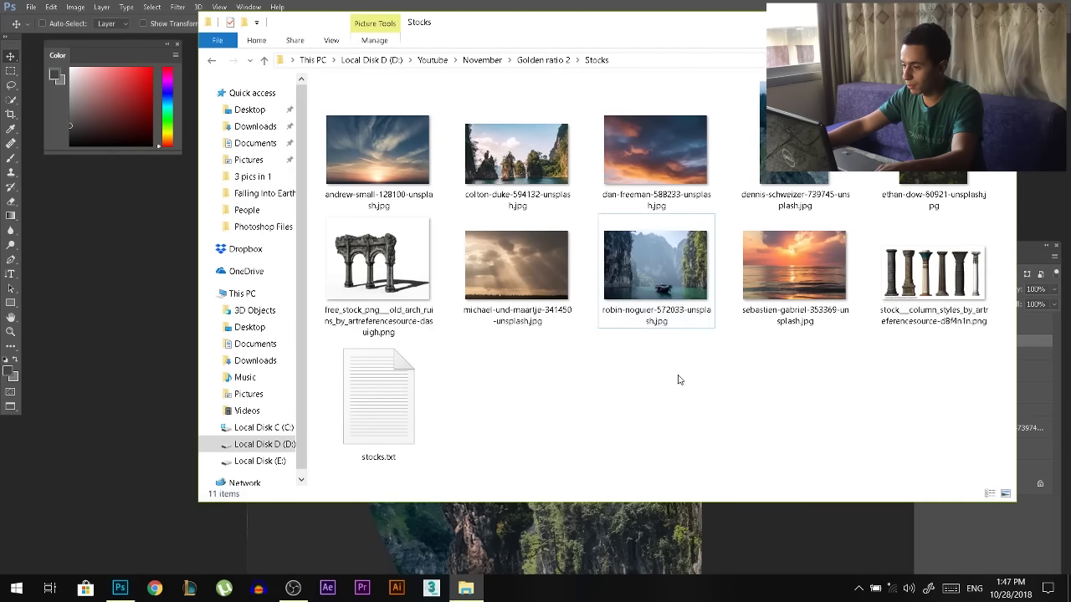
{"action": "left_click", "coordinate": [401, 531]}
{"action": "key", "text": "Return"}
Reposition the ethan-dow photo over the path area and scale it down within the canvas
{"action": "scroll", "coordinate": [512, 323], "scroll_direction": "down", "scroll_amount": 4}
{"action": "left_click_drag", "start_coordinate": [481, 325], "coordinate": [479, 303]}
{"action": "key", "text": "ctrl+t"}
{"action": "left_click_drag", "start_coordinate": [619, 108], "coordinate": [594, 135]}
{"action": "key", "text": "Return"}
Rasterize the ethan-dow layer and erase its blue sky, clouds and lake above the grassy cliff
{"action": "right_click", "coordinate": [996, 348]}
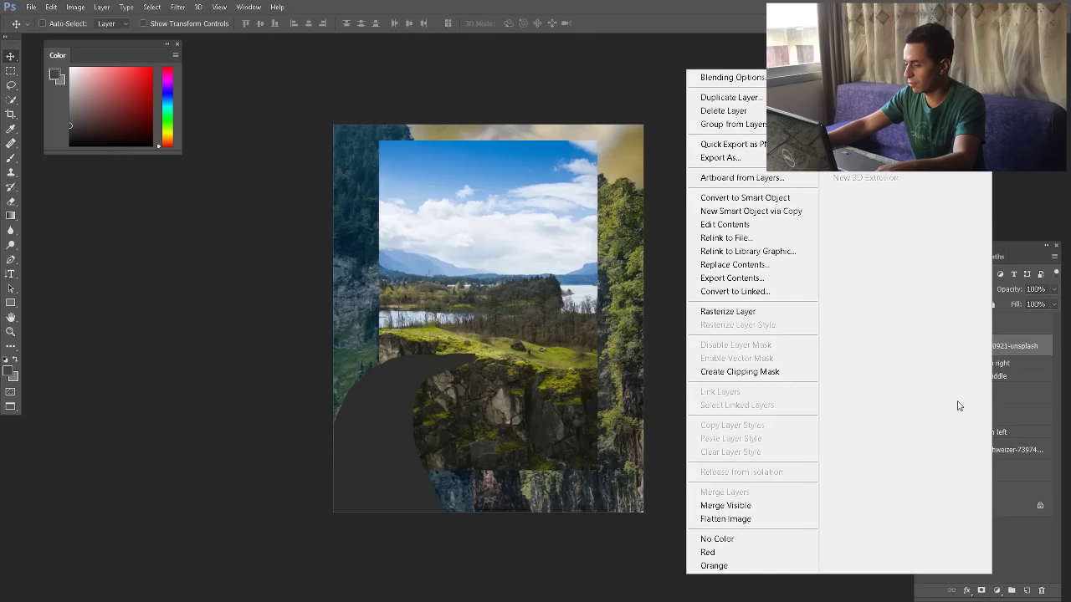
{"action": "left_click", "coordinate": [746, 310]}
{"action": "key", "text": "e"}
{"action": "right_click", "coordinate": [461, 240], "text": "alt"}
{"action": "mouse_move", "coordinate": [586, 241]}
{"action": "left_mouse_down"}
{"action": "mouse_move", "coordinate": [425, 244]}
{"action": "mouse_move", "coordinate": [517, 270]}
{"action": "mouse_move", "coordinate": [425, 255]}
{"action": "left_mouse_up"}
{"action": "right_click", "coordinate": [463, 266], "text": "alt"}
{"action": "mouse_move", "coordinate": [521, 249]}
{"action": "left_mouse_down"}
{"action": "mouse_move", "coordinate": [596, 263]}
{"action": "mouse_move", "coordinate": [588, 280]}
{"action": "mouse_move", "coordinate": [611, 295]}
{"action": "mouse_move", "coordinate": [349, 295]}
{"action": "mouse_move", "coordinate": [495, 298]}
{"action": "mouse_move", "coordinate": [368, 309]}
{"action": "mouse_move", "coordinate": [443, 307]}
{"action": "mouse_move", "coordinate": [306, 329]}
{"action": "mouse_move", "coordinate": [446, 262]}
{"action": "mouse_move", "coordinate": [432, 231]}
{"action": "mouse_move", "coordinate": [333, 237]}
{"action": "mouse_move", "coordinate": [410, 241]}
{"action": "mouse_move", "coordinate": [502, 215]}
{"action": "mouse_move", "coordinate": [516, 180]}
{"action": "mouse_move", "coordinate": [315, 183]}
{"action": "mouse_move", "coordinate": [533, 152]}
{"action": "left_mouse_up"}
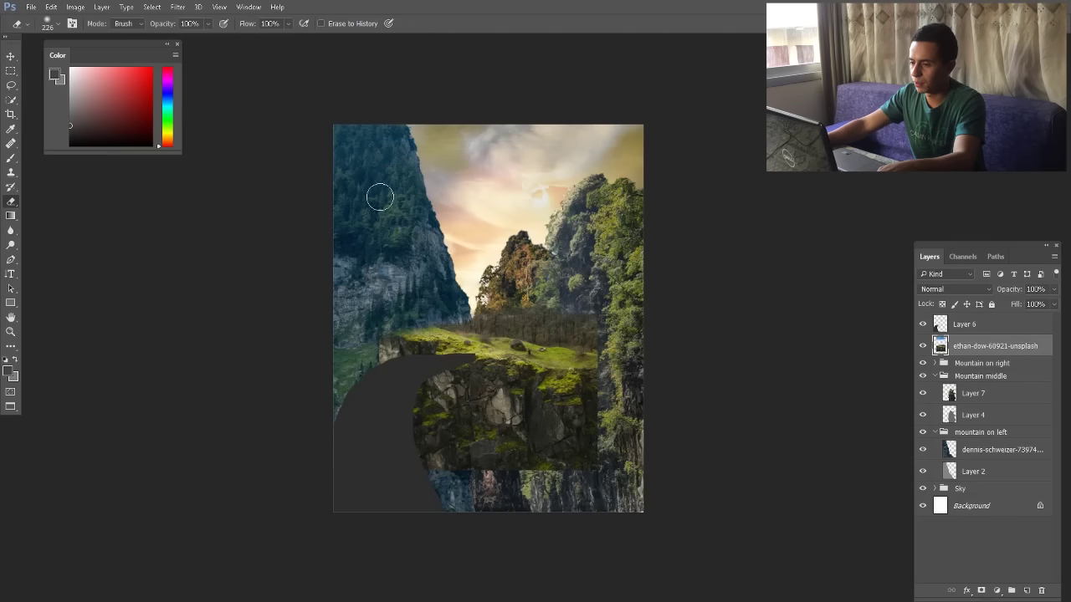
Position the trimmed rock photo so its grassy top lines up with the upper bend of the path
{"action": "key", "text": "v"}
{"action": "mouse_move", "coordinate": [548, 393]}
{"action": "left_mouse_down"}
{"action": "mouse_move", "coordinate": [530, 312]}
{"action": "mouse_move", "coordinate": [543, 251]}
{"action": "mouse_move", "coordinate": [569, 379]}
{"action": "left_mouse_up"}
{"action": "key", "text": "e"}
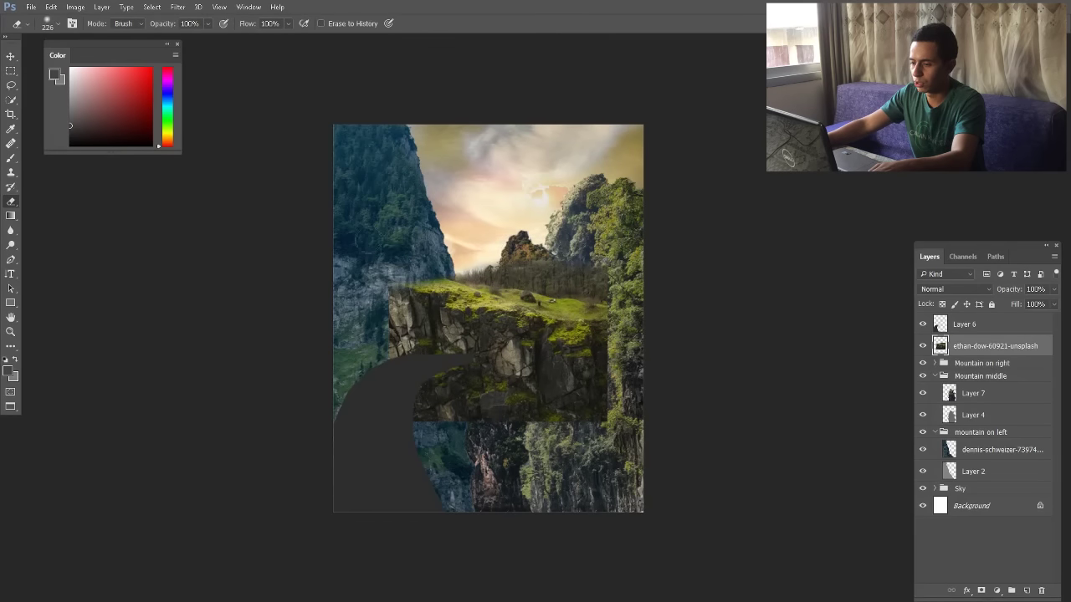
{"action": "key", "text": "v"}
{"action": "mouse_move", "coordinate": [546, 289]}
{"action": "left_mouse_down"}
{"action": "mouse_move", "coordinate": [547, 306]}
{"action": "mouse_move", "coordinate": [491, 394]}
{"action": "mouse_move", "coordinate": [533, 306]}
{"action": "left_mouse_up"}
{"action": "key", "text": "ctrl+t"}
{"action": "key", "text": "Escape"}
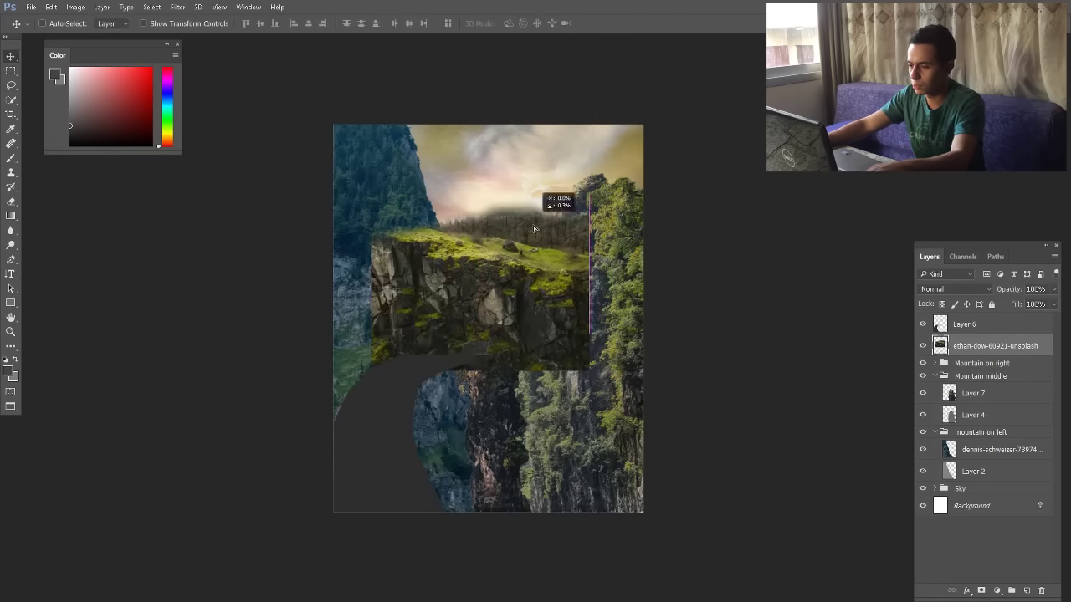
{"action": "left_click_drag", "start_coordinate": [534, 208], "coordinate": [535, 312]}
{"action": "key", "text": "e"}
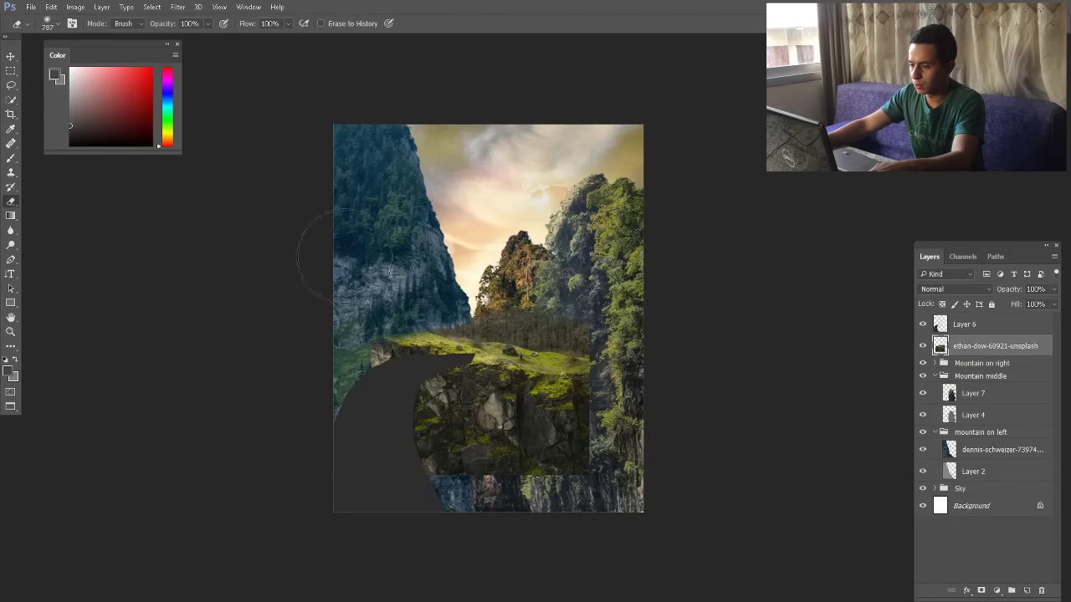
Move the trimmed rock photo straight up so it sits above the path's upper bend
{"action": "key", "text": "v"}
{"action": "key", "text": "shift+Up"}
{"action": "key", "text": "shift+Up"}
{"action": "key", "text": "shift+Up"}
{"action": "key", "text": "shift+Up"}
{"action": "key", "text": "shift+Up"}
{"action": "key", "text": "shift+Up"}
{"action": "key", "text": "shift+Up"}
{"action": "key", "text": "shift+Up"}
{"action": "key", "text": "shift+Up"}
{"action": "key", "text": "shift+Up"}
{"action": "key", "text": "shift+Up"}
{"action": "key", "text": "shift+Up"}
Transform the rock photo so it spans past both canvas sides, slightly flattened and flared in perspective along its lower edge
{"action": "key", "text": "ctrl+t"}
{"action": "left_click_drag", "start_coordinate": [583, 382], "coordinate": [680, 374]}
{"action": "left_click_drag", "start_coordinate": [486, 211], "coordinate": [486, 234]}
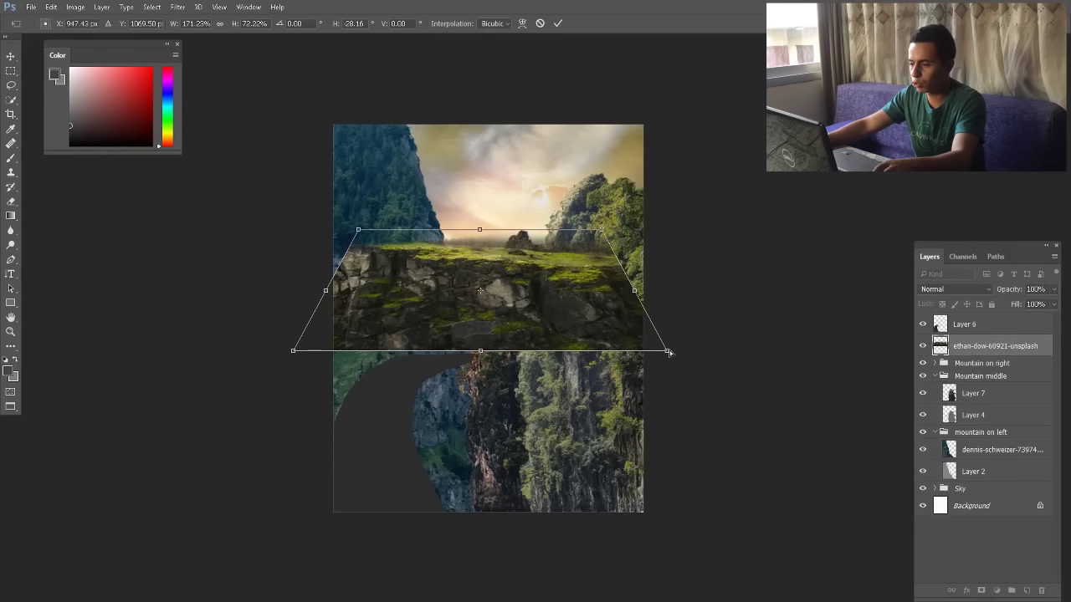
{"action": "left_click_drag", "start_coordinate": [668, 354], "coordinate": [706, 319]}
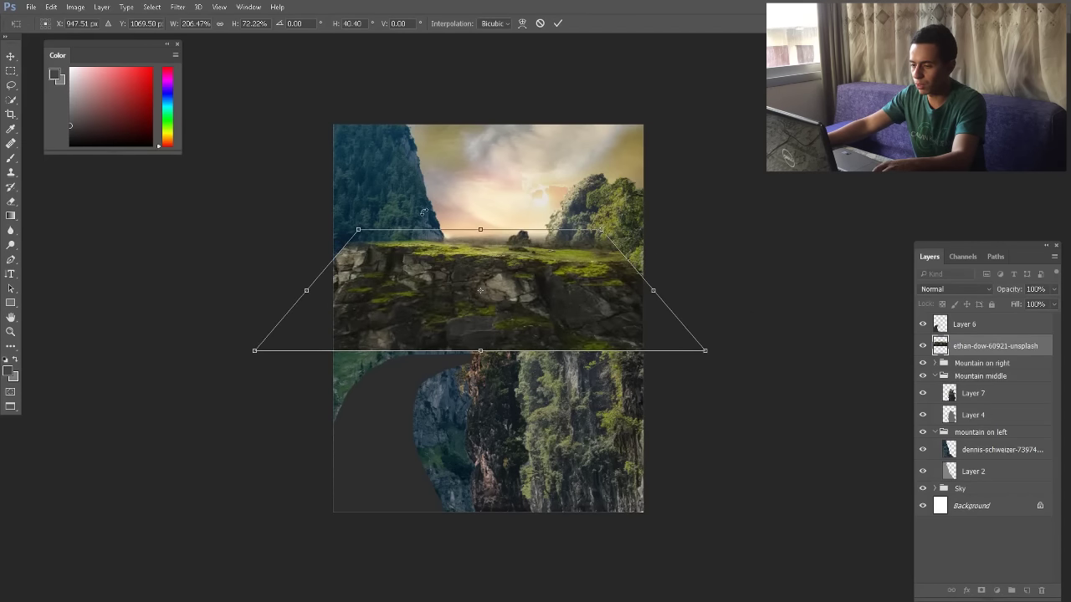
{"action": "key", "text": "Return"}
Shift the widened rock photo down to the canvas's lower edge and place a duplicate directly above it
{"action": "left_click_drag", "start_coordinate": [490, 236], "coordinate": [503, 428]}
{"action": "left_click_drag", "start_coordinate": [522, 491], "coordinate": [552, 376]}
Try to stretch the upper rock copy downward to about 126% height over the lower copy
{"action": "key", "text": "ctrl+t"}
{"action": "left_click_drag", "start_coordinate": [746, 376], "coordinate": [652, 342]}
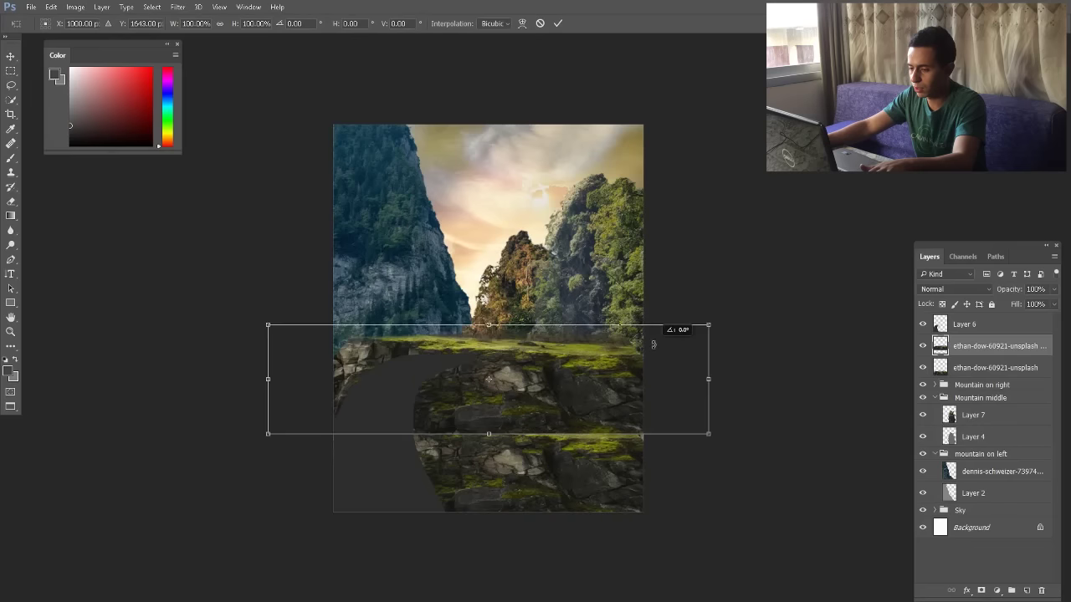
{"action": "left_click_drag", "start_coordinate": [487, 433], "coordinate": [488, 468]}
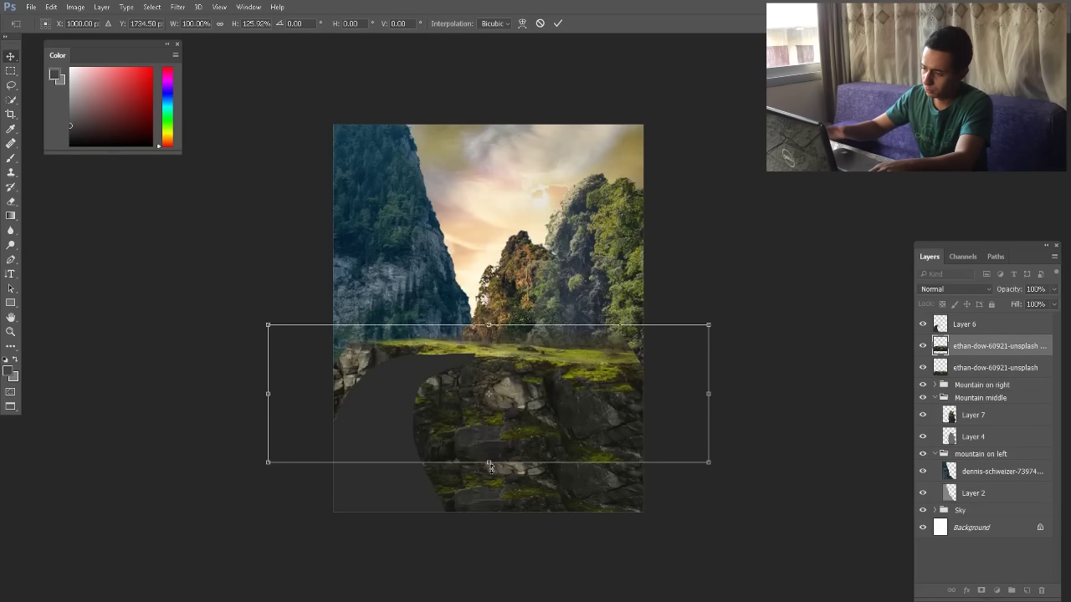
{"action": "key", "text": "Return"}
Erase along the upper rock copy's lower edge to blend the seam, undoing the last unwanted change
{"action": "key", "text": "e"}
{"action": "mouse_move", "coordinate": [430, 466]}
{"action": "left_mouse_down"}
{"action": "mouse_move", "coordinate": [608, 475]}
{"action": "mouse_move", "coordinate": [498, 503]}
{"action": "mouse_move", "coordinate": [532, 474]}
{"action": "mouse_move", "coordinate": [488, 496]}
{"action": "mouse_move", "coordinate": [434, 438]}
{"action": "mouse_move", "coordinate": [435, 470]}
{"action": "mouse_move", "coordinate": [415, 456]}
{"action": "mouse_move", "coordinate": [331, 452]}
{"action": "left_mouse_up"}
{"action": "key", "text": "ctrl+z"}
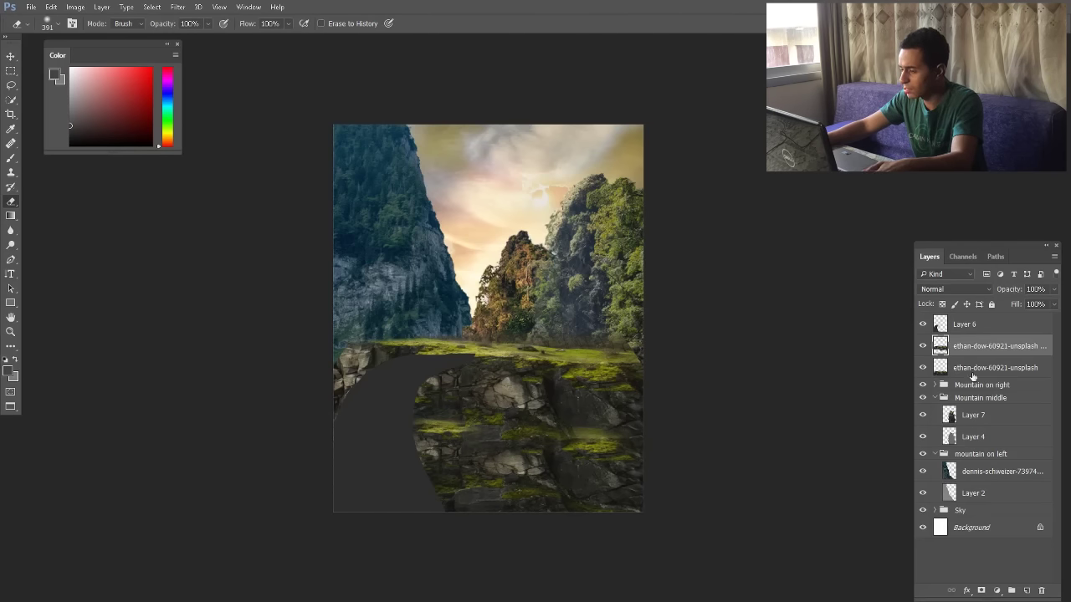
Merge the two rock copies into one layer and move it above Layer 6
{"action": "key", "text": "ctrl+e"}
{"action": "key", "text": "v"}
{"action": "left_click_drag", "start_coordinate": [971, 346], "coordinate": [973, 319]}
Mask the merged rock layer to Layer 6's path shape and set its blend mode to Overlay
{"action": "left_click", "coordinate": [939, 346], "text": "ctrl"}
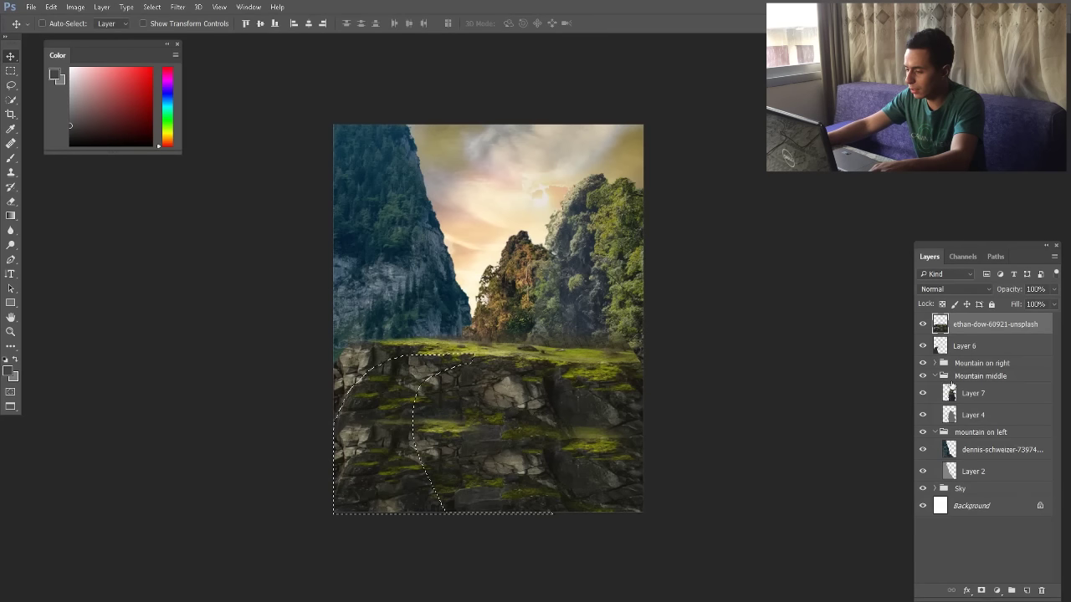
{"action": "left_click", "coordinate": [981, 591]}
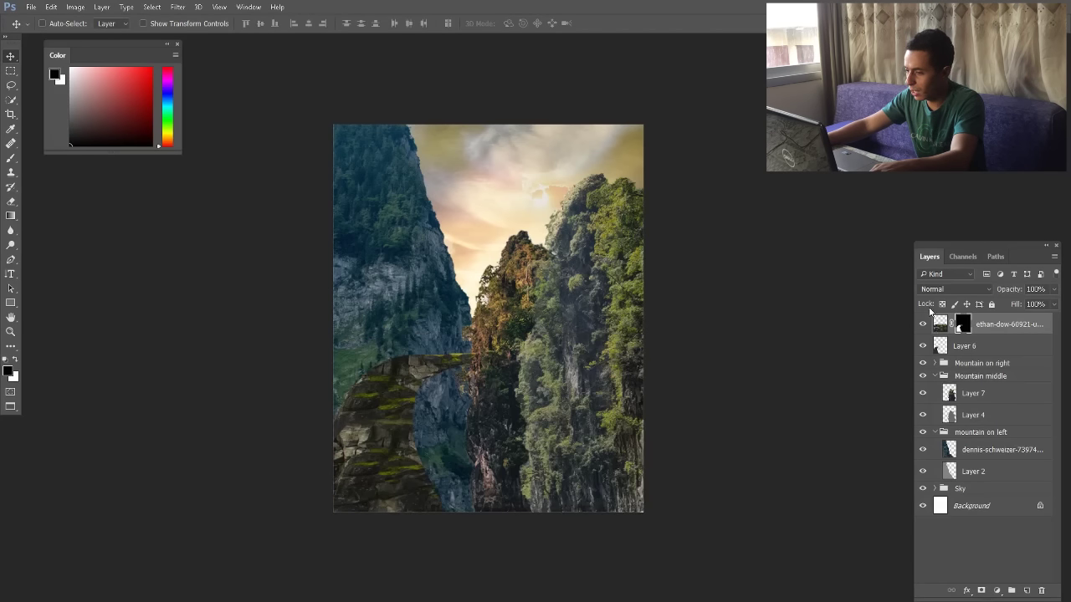
{"action": "left_click", "coordinate": [941, 290]}
{"action": "left_click", "coordinate": [945, 427]}
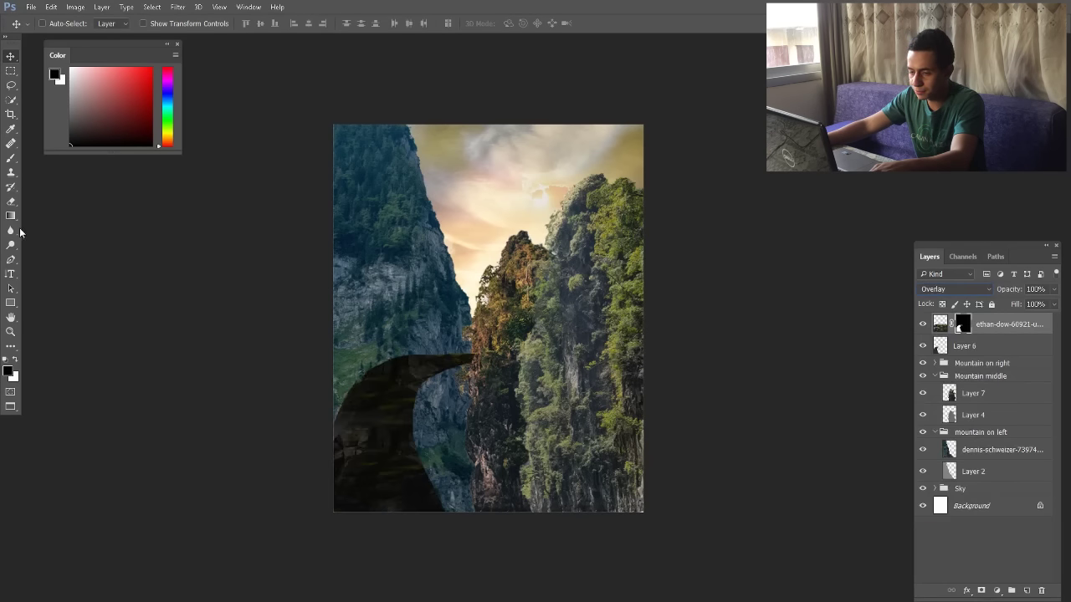
Brighten the path's base Layer 6 with a Brightness/Contrast adjustment, setting the brightness to 150
{"action": "left_click", "coordinate": [968, 346]}
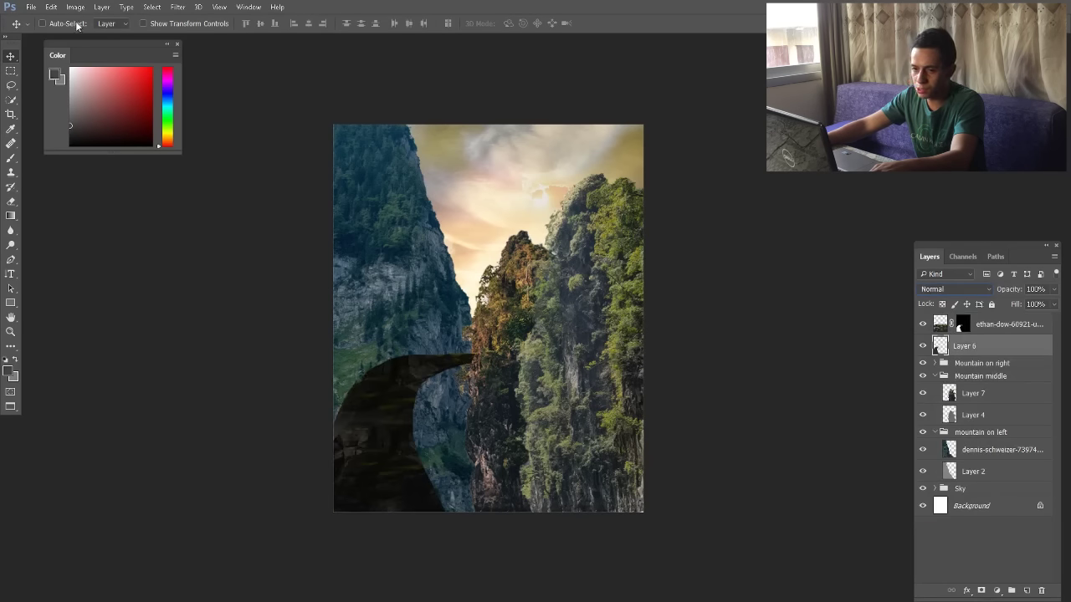
{"action": "left_click", "coordinate": [75, 6]}
{"action": "mouse_move", "coordinate": [93, 40]}
{"action": "left_click", "coordinate": [282, 39]}
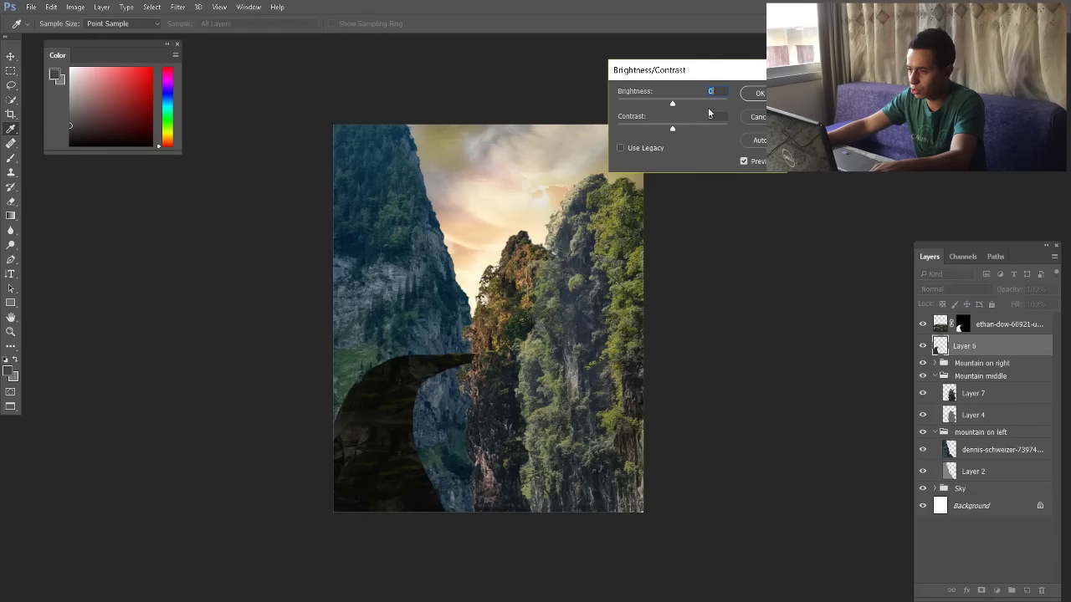
{"action": "type", "text": "150"}
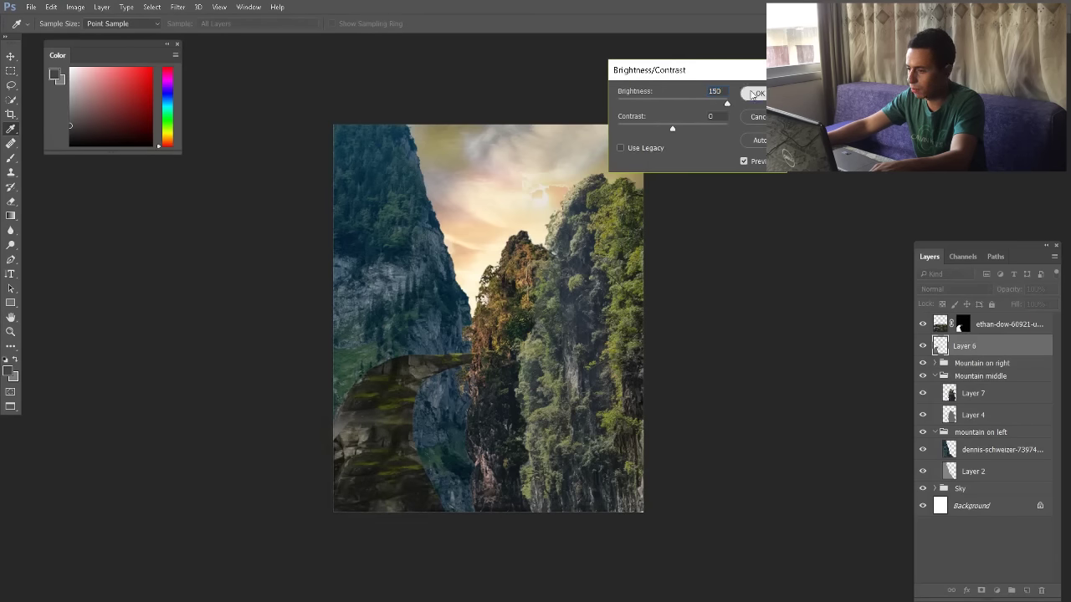
{"action": "left_click", "coordinate": [753, 93]}
Compare the masked rock layer in Normal blend mode and return it to Overlay
{"action": "left_click", "coordinate": [940, 323]}
{"action": "left_click", "coordinate": [941, 291]}
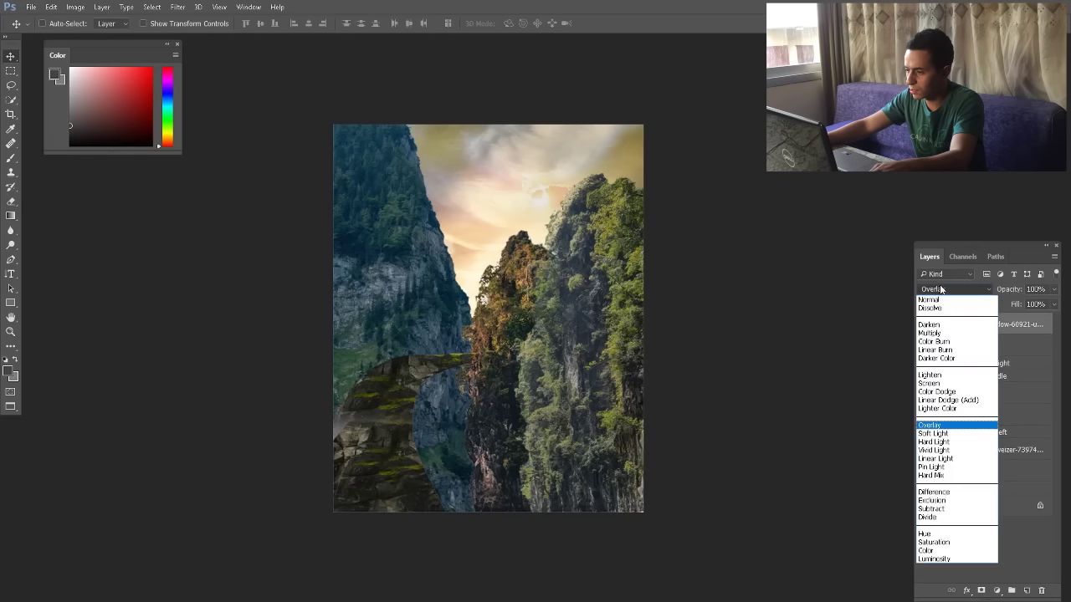
{"action": "left_click", "coordinate": [935, 300]}
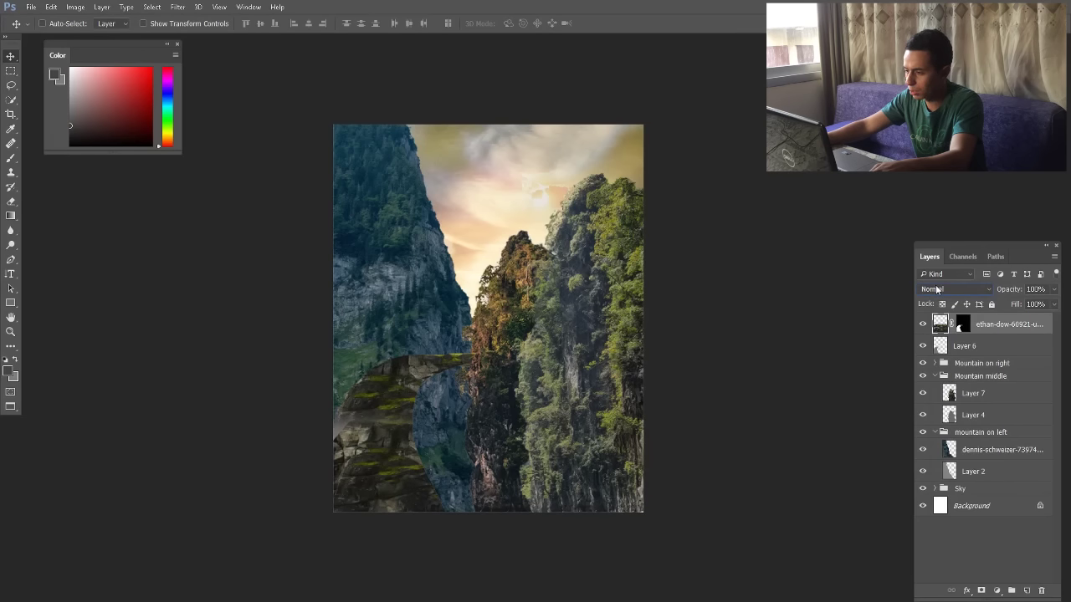
{"action": "left_click", "coordinate": [936, 290]}
{"action": "left_click", "coordinate": [948, 418]}
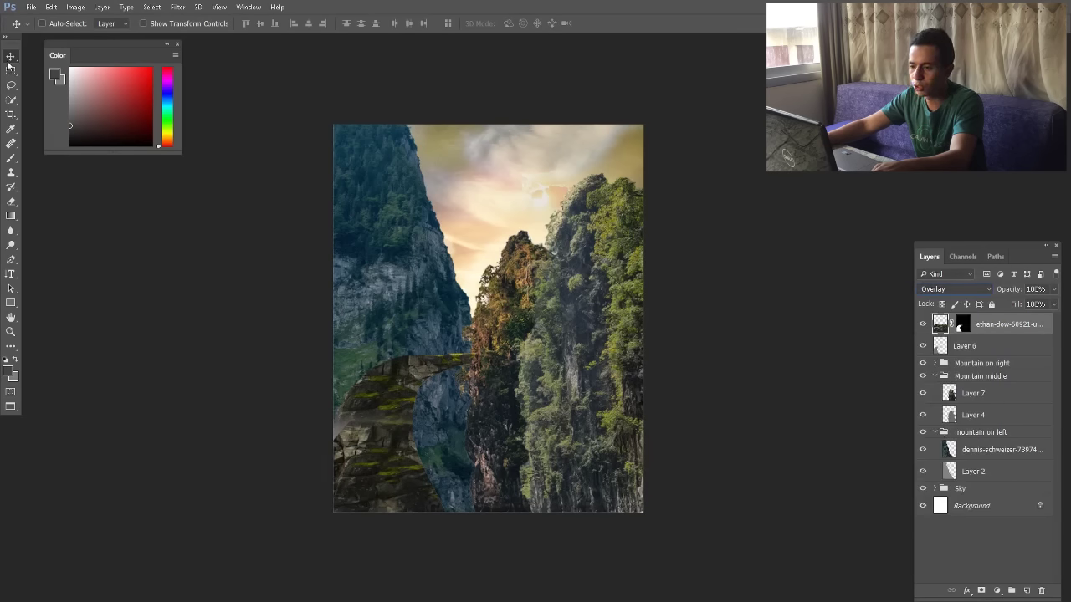
Set the Clone Stamp to sample the current layer and clone mossy rock over the misty patch at the path's outer edge
{"action": "scroll", "coordinate": [380, 436], "scroll_direction": "up", "scroll_amount": 5}
{"action": "scroll", "coordinate": [377, 439], "scroll_direction": "down", "scroll_amount": 5}
{"action": "scroll", "coordinate": [620, 368], "scroll_direction": "up", "scroll_amount": 5}
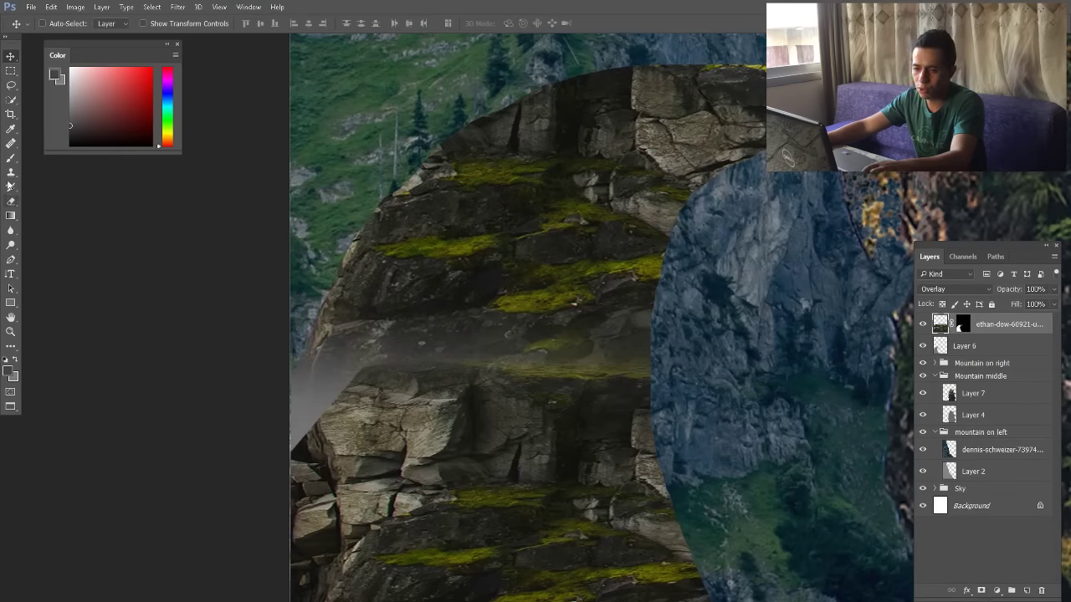
{"action": "left_click", "coordinate": [10, 172]}
{"action": "left_click", "coordinate": [459, 25]}
{"action": "left_click", "coordinate": [460, 35]}
{"action": "left_click_drag", "start_coordinate": [504, 217], "coordinate": [577, 220]}
{"action": "left_click_drag", "start_coordinate": [545, 179], "coordinate": [574, 179]}
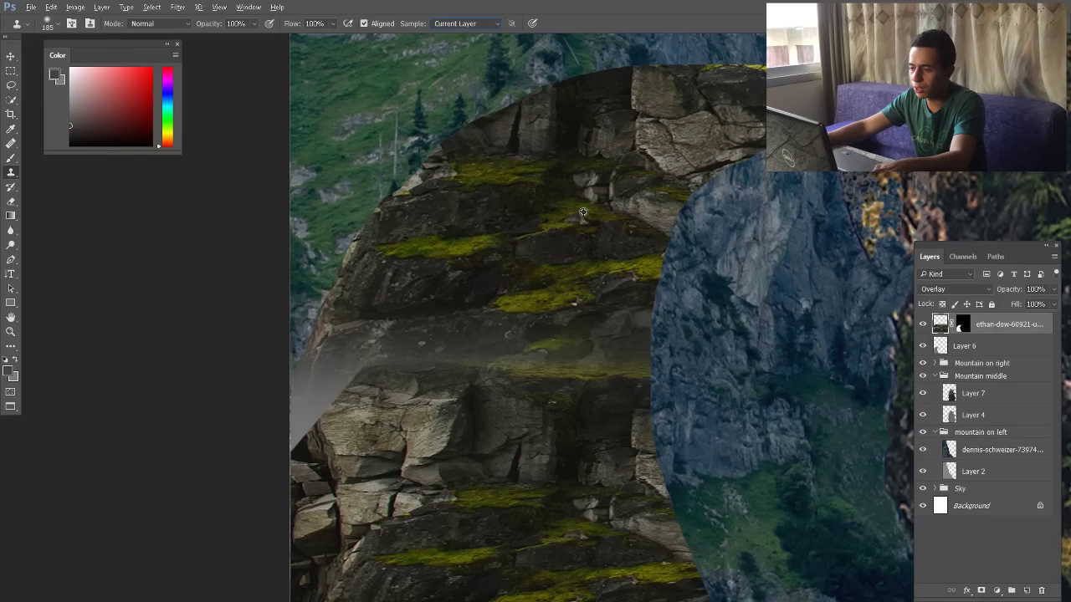
{"action": "left_click", "coordinate": [584, 213], "text": "alt"}
{"action": "mouse_move", "coordinate": [419, 346]}
{"action": "left_mouse_down"}
{"action": "mouse_move", "coordinate": [330, 390]}
{"action": "mouse_move", "coordinate": [324, 436]}
{"action": "mouse_move", "coordinate": [474, 422]}
{"action": "left_mouse_up"}
Clone mossy rock over the pale stone blocks and seam in the middle and lower part of the path
{"action": "scroll", "coordinate": [475, 424], "scroll_direction": "down", "scroll_amount": 2}
{"action": "left_click", "coordinate": [502, 308], "text": "alt"}
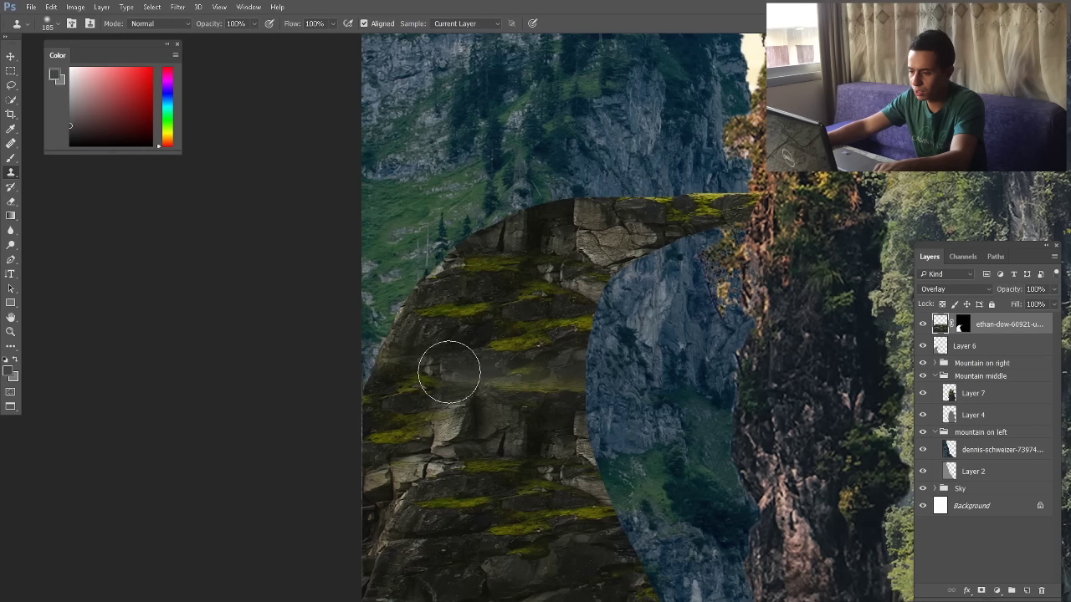
{"action": "mouse_move", "coordinate": [445, 377]}
{"action": "left_mouse_down"}
{"action": "mouse_move", "coordinate": [460, 381]}
{"action": "mouse_move", "coordinate": [504, 348]}
{"action": "mouse_move", "coordinate": [485, 418]}
{"action": "mouse_move", "coordinate": [419, 457]}
{"action": "mouse_move", "coordinate": [519, 530]}
{"action": "left_mouse_up"}
{"action": "scroll", "coordinate": [503, 352], "scroll_direction": "down", "scroll_amount": 2}
{"action": "left_click", "coordinate": [493, 355], "text": "alt"}
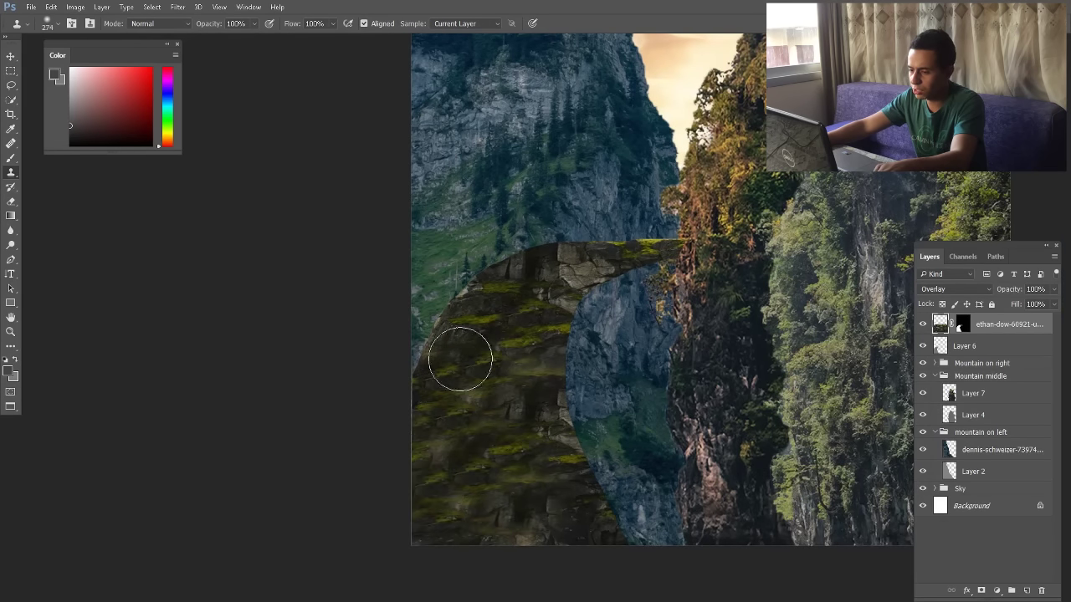
{"action": "mouse_move", "coordinate": [485, 366]}
{"action": "left_mouse_down"}
{"action": "mouse_move", "coordinate": [502, 468]}
{"action": "mouse_move", "coordinate": [609, 538]}
{"action": "left_mouse_up"}
Clone mossy texture over the remaining bare rocks along the path's upper bend to even out the surface
{"action": "mouse_move", "coordinate": [506, 344]}
{"action": "left_mouse_down"}
{"action": "mouse_move", "coordinate": [543, 295]}
{"action": "mouse_move", "coordinate": [700, 271]}
{"action": "left_mouse_up"}
{"action": "left_click", "coordinate": [447, 399], "text": "alt"}
{"action": "left_click", "coordinate": [534, 331]}
{"action": "mouse_move", "coordinate": [503, 390]}
{"action": "left_mouse_down"}
{"action": "mouse_move", "coordinate": [555, 261]}
{"action": "mouse_move", "coordinate": [533, 290]}
{"action": "mouse_move", "coordinate": [492, 432]}
{"action": "mouse_move", "coordinate": [497, 391]}
{"action": "mouse_move", "coordinate": [609, 301]}
{"action": "left_mouse_up"}
{"action": "left_click", "coordinate": [490, 376], "text": "alt"}
{"action": "left_click_drag", "start_coordinate": [541, 279], "coordinate": [600, 280]}
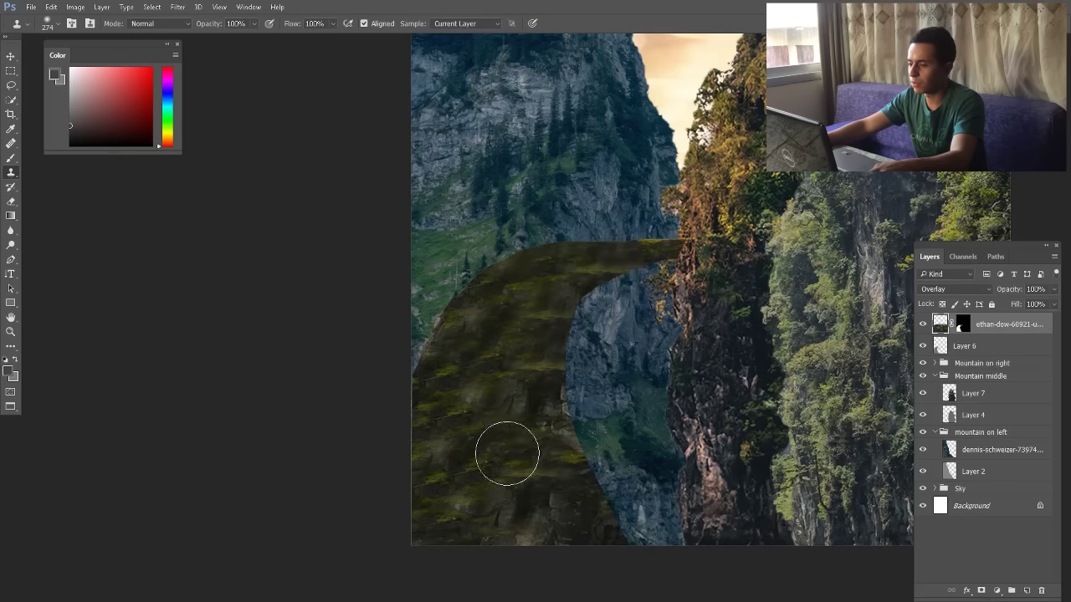
Lower the opacity of the path's masked rock texture layer to 91%
{"action": "key", "text": "v"}
{"action": "scroll", "coordinate": [523, 377], "scroll_direction": "down", "scroll_amount": 5}
{"action": "scroll", "coordinate": [456, 372], "scroll_direction": "down", "scroll_amount": 2}
{"action": "scroll", "coordinate": [471, 382], "scroll_direction": "up", "scroll_amount": 2}
{"action": "scroll", "coordinate": [471, 381], "scroll_direction": "down", "scroll_amount": 2}
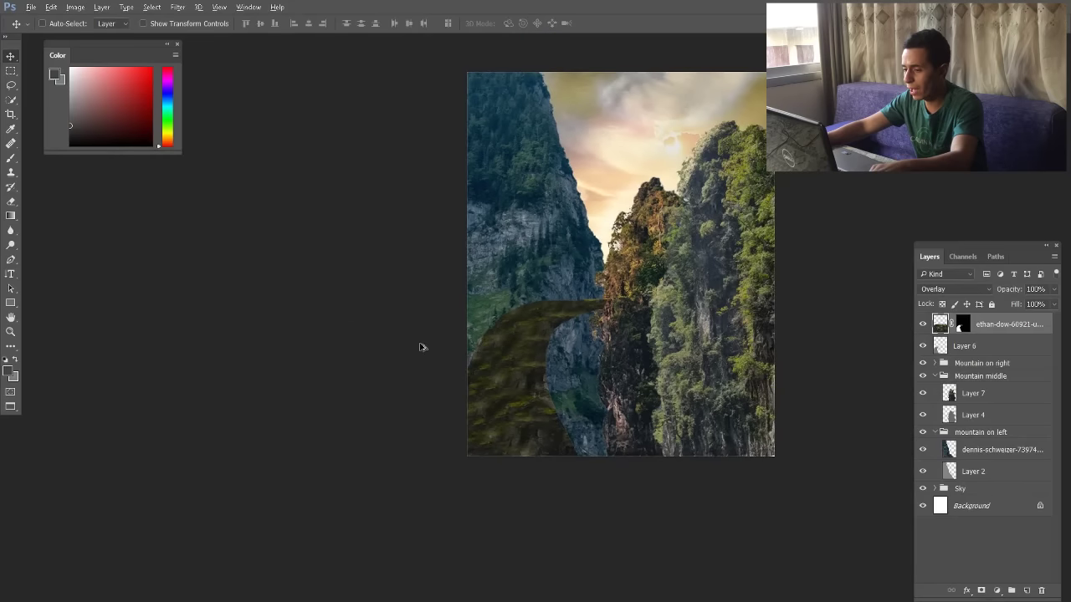
{"action": "scroll", "coordinate": [604, 397], "scroll_direction": "up", "scroll_amount": 4}
{"action": "scroll", "coordinate": [606, 396], "scroll_direction": "up", "scroll_amount": 1}
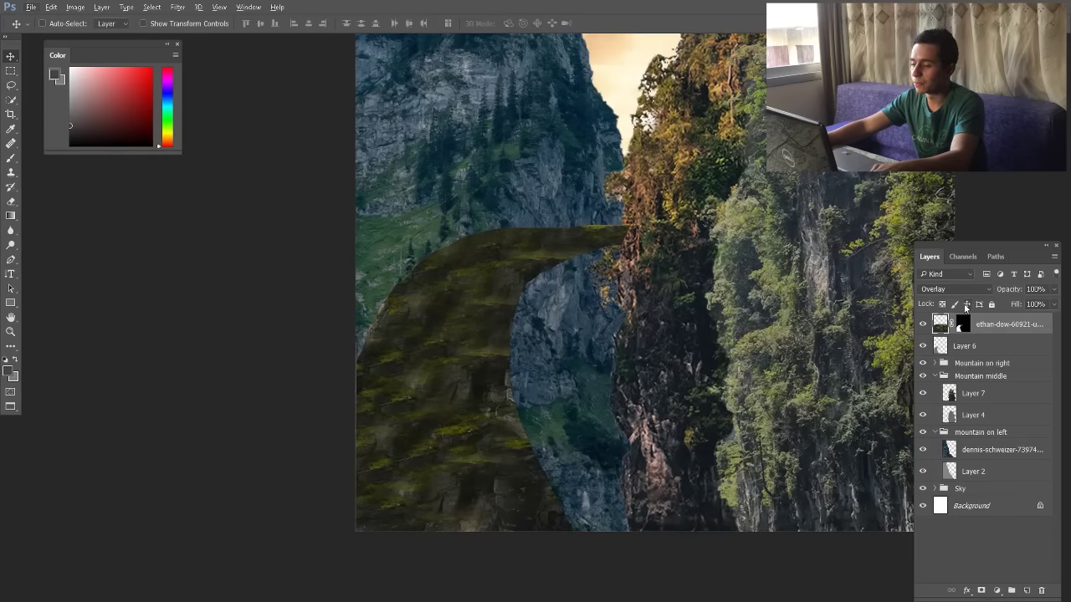
{"action": "scroll", "coordinate": [605, 301], "scroll_direction": "down", "scroll_amount": 1}
{"action": "left_click_drag", "start_coordinate": [994, 287], "coordinate": [1014, 291]}
Examine the whole composite, checking how the textured path fits with the mountains and sky
{"action": "scroll", "coordinate": [595, 435], "scroll_direction": "down", "scroll_amount": 6}
{"action": "scroll", "coordinate": [565, 320], "scroll_direction": "up", "scroll_amount": 4}
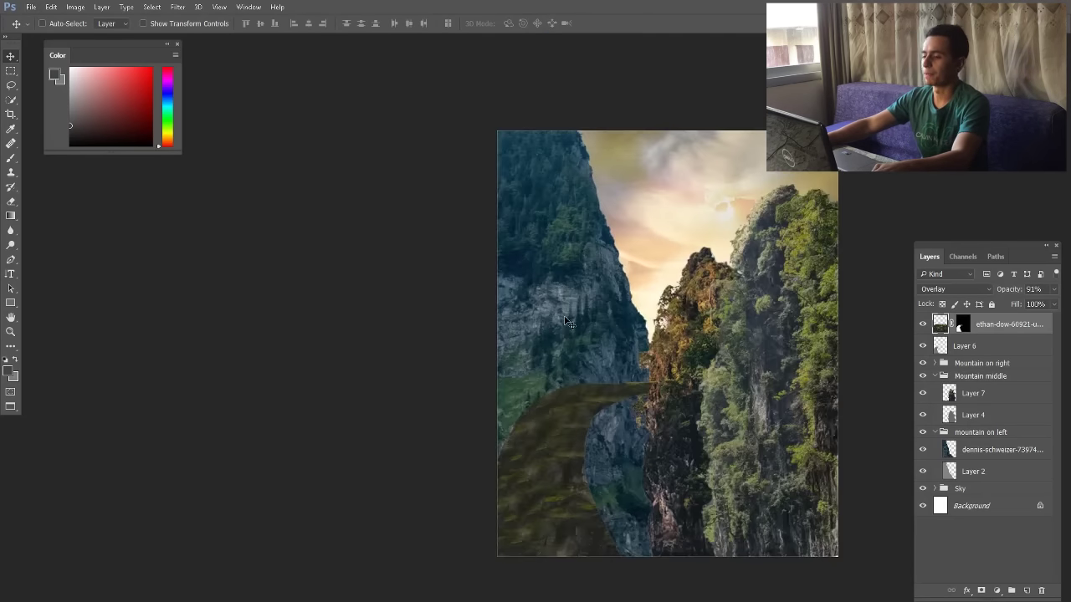
{"action": "scroll", "coordinate": [565, 320], "scroll_direction": "up", "scroll_amount": 1}
{"action": "scroll", "coordinate": [553, 318], "scroll_direction": "down", "scroll_amount": 3}
{"action": "scroll", "coordinate": [517, 316], "scroll_direction": "up", "scroll_amount": 2}
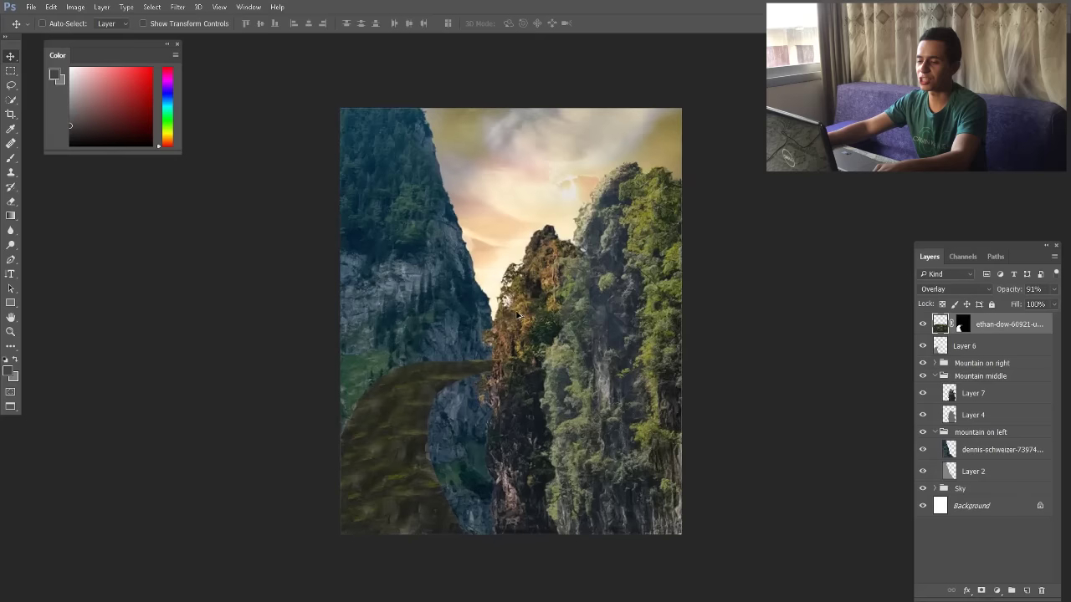
{"action": "scroll", "coordinate": [517, 317], "scroll_direction": "up", "scroll_amount": 2}
{"action": "scroll", "coordinate": [477, 324], "scroll_direction": "down", "scroll_amount": 1}
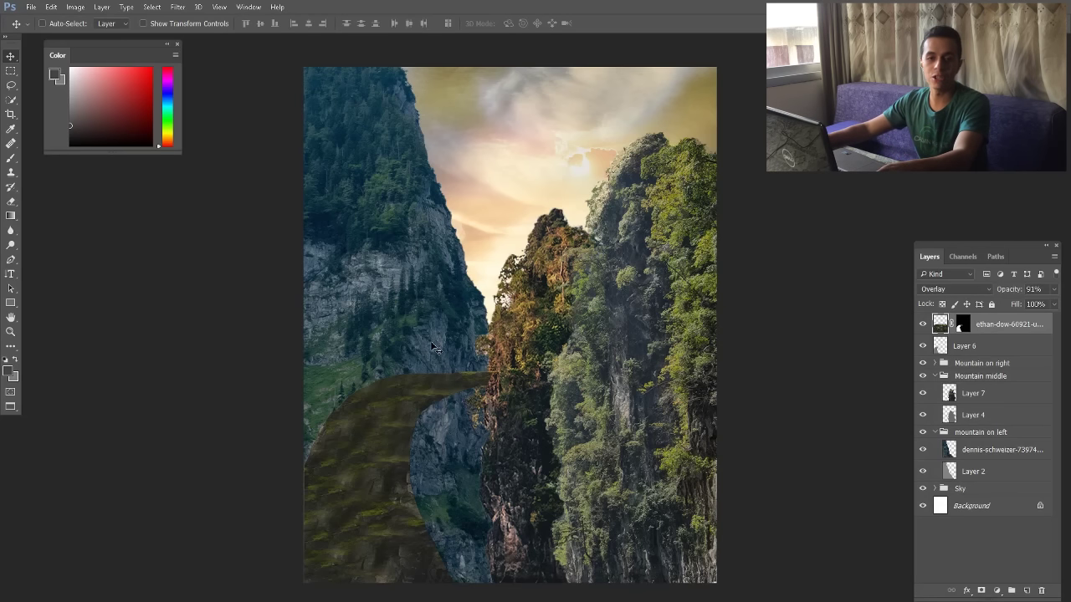
{"action": "scroll", "coordinate": [442, 338], "scroll_direction": "down", "scroll_amount": 3}
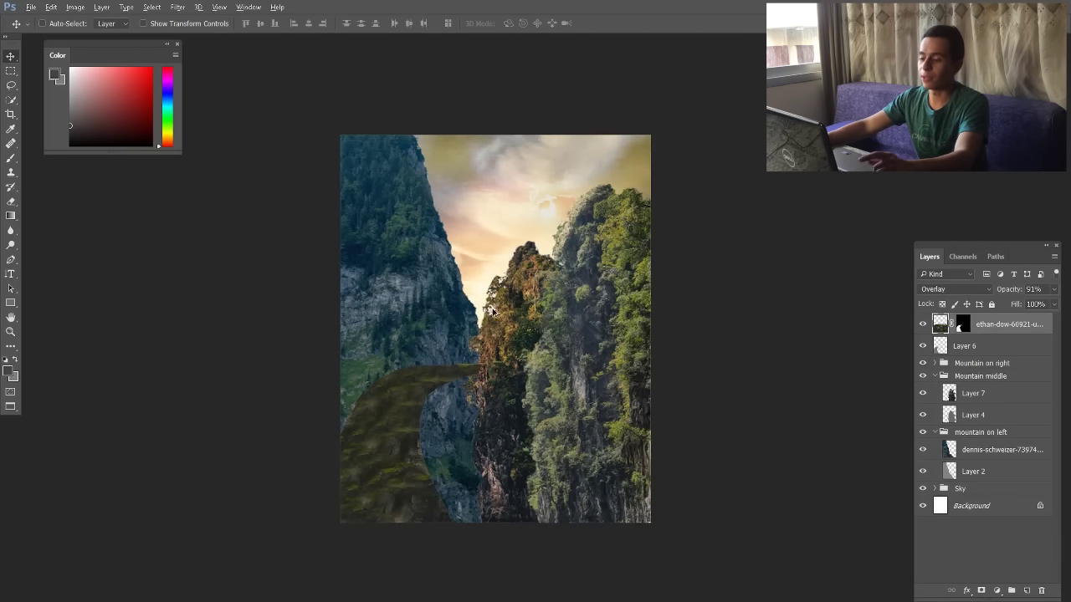
{"action": "scroll", "coordinate": [492, 303], "scroll_direction": "up", "scroll_amount": 2}
{"action": "scroll", "coordinate": [400, 340], "scroll_direction": "up", "scroll_amount": 1}
{"action": "scroll", "coordinate": [470, 333], "scroll_direction": "down", "scroll_amount": 1}
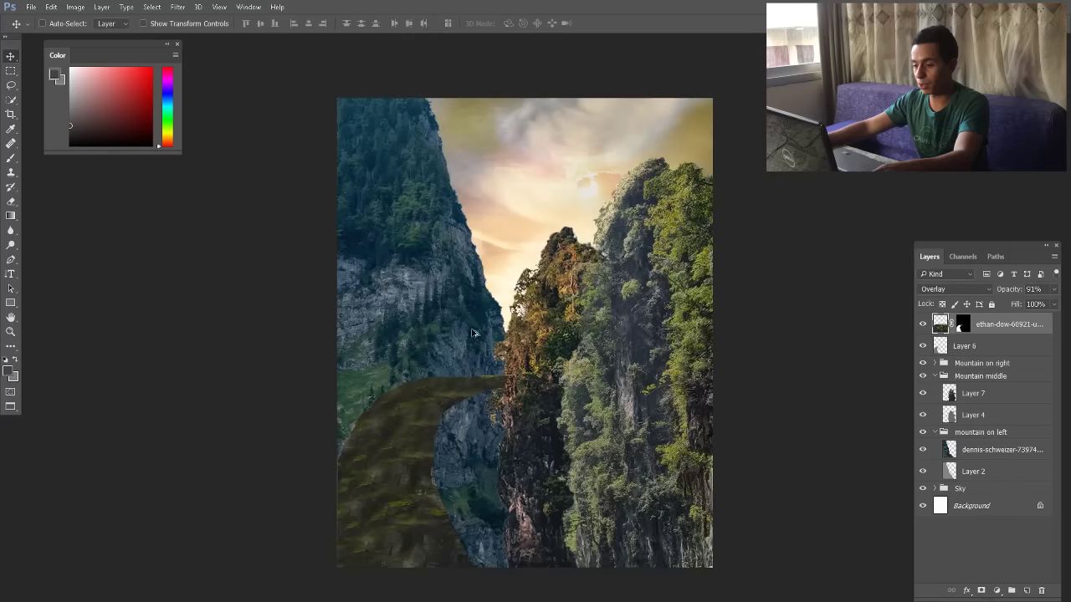
Try to move the left mountain's photo across toward the middle mountain
{"action": "left_click_drag", "start_coordinate": [561, 291], "coordinate": [555, 241]}
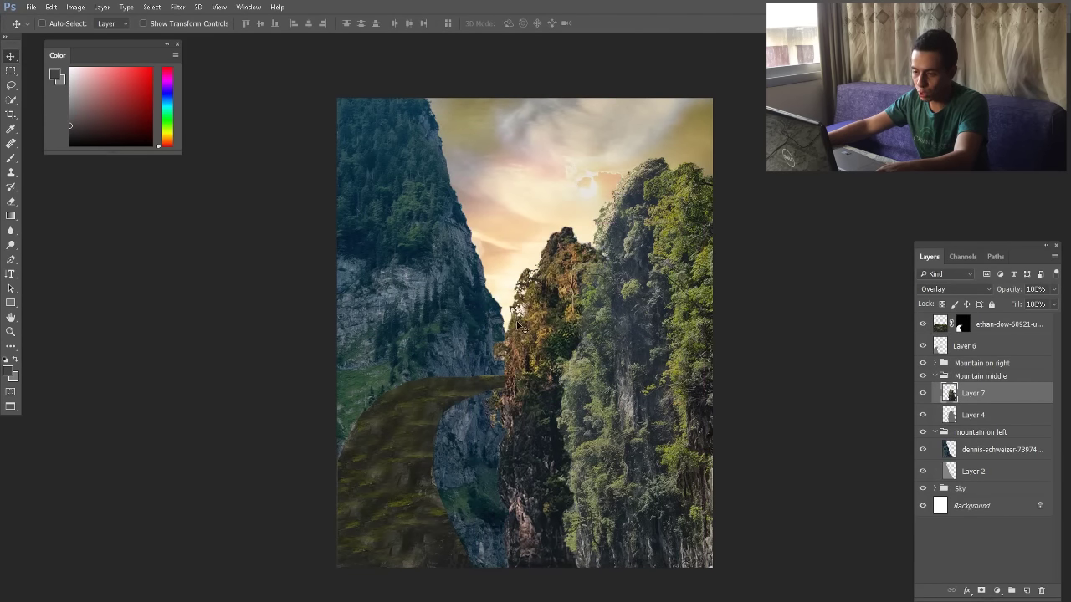
{"action": "left_click_drag", "start_coordinate": [408, 227], "coordinate": [559, 292]}
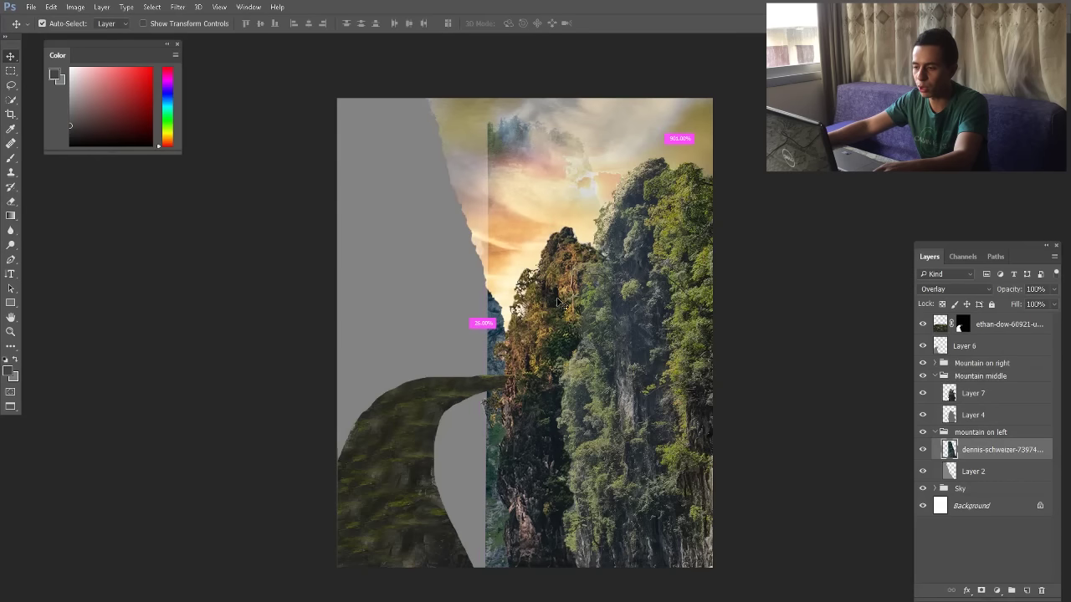
{"action": "key", "text": "ctrl+z"}
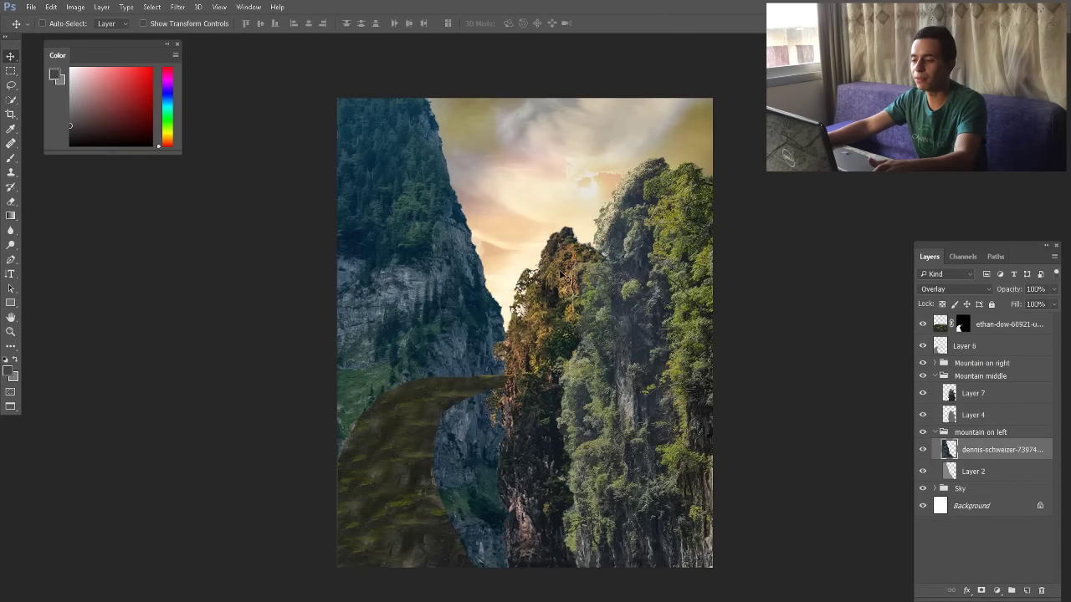
Select the left mountain's photo layer, check the mountain without it, and lower its opacity to 77%
{"action": "left_click", "coordinate": [544, 280]}
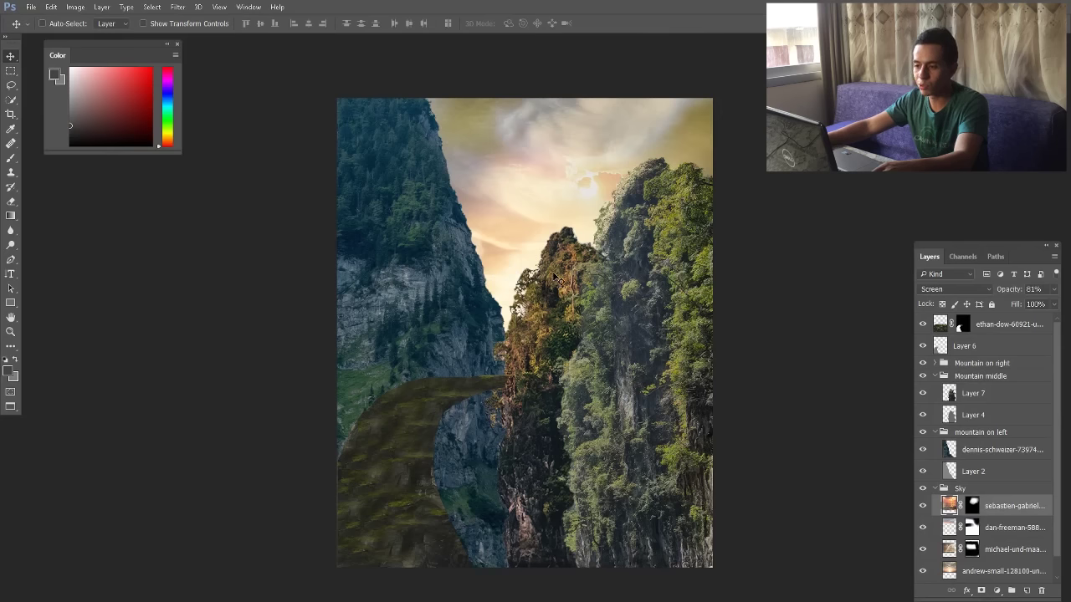
{"action": "left_click", "coordinate": [468, 222], "text": "ctrl"}
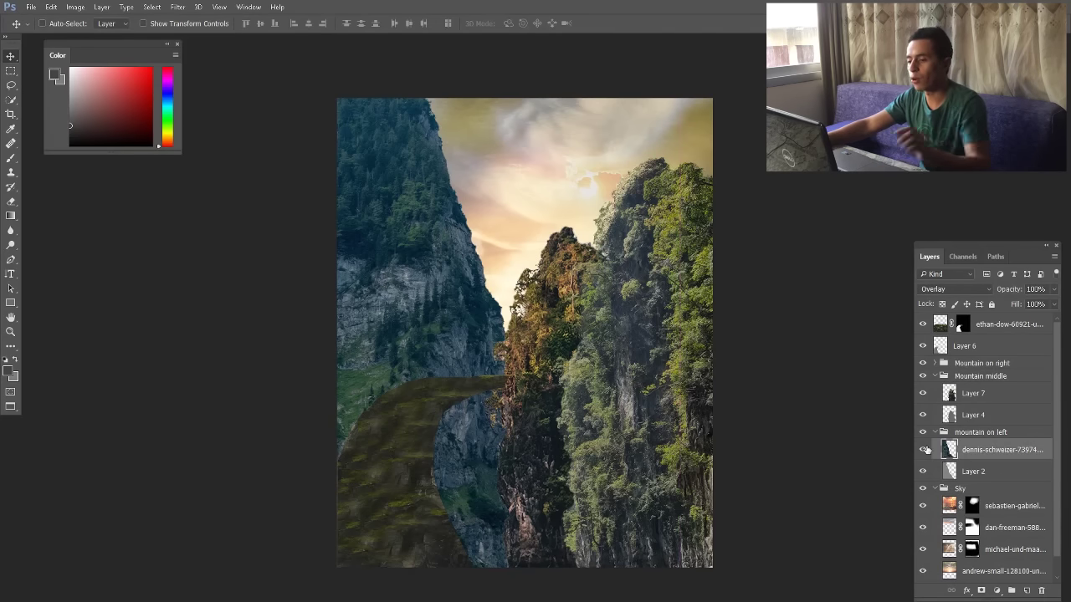
{"action": "left_click", "coordinate": [923, 450]}
{"action": "left_click", "coordinate": [924, 450]}
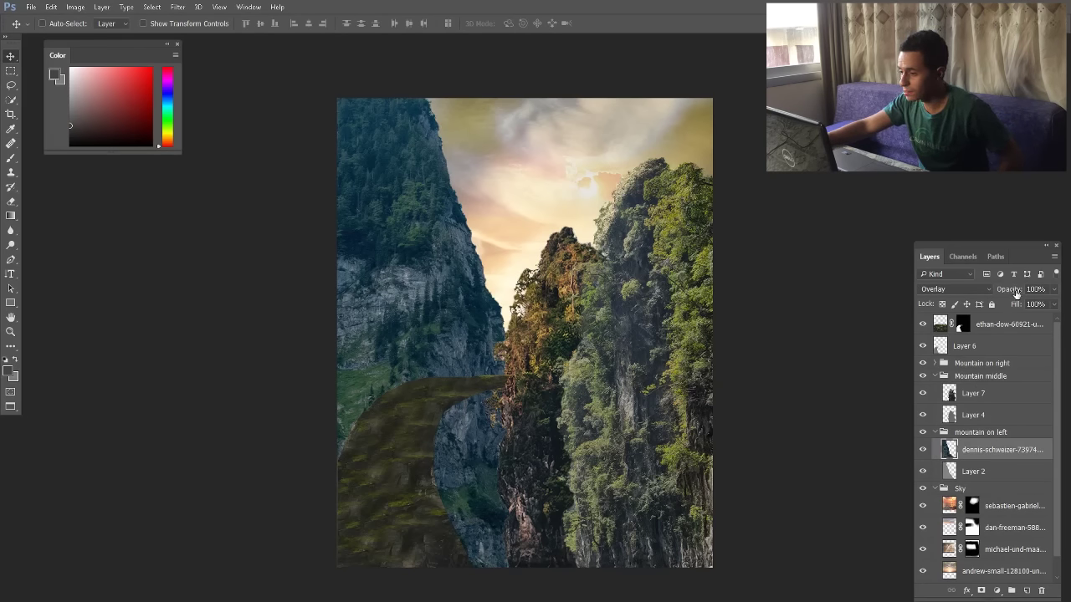
{"action": "left_click_drag", "start_coordinate": [1006, 293], "coordinate": [1008, 292]}
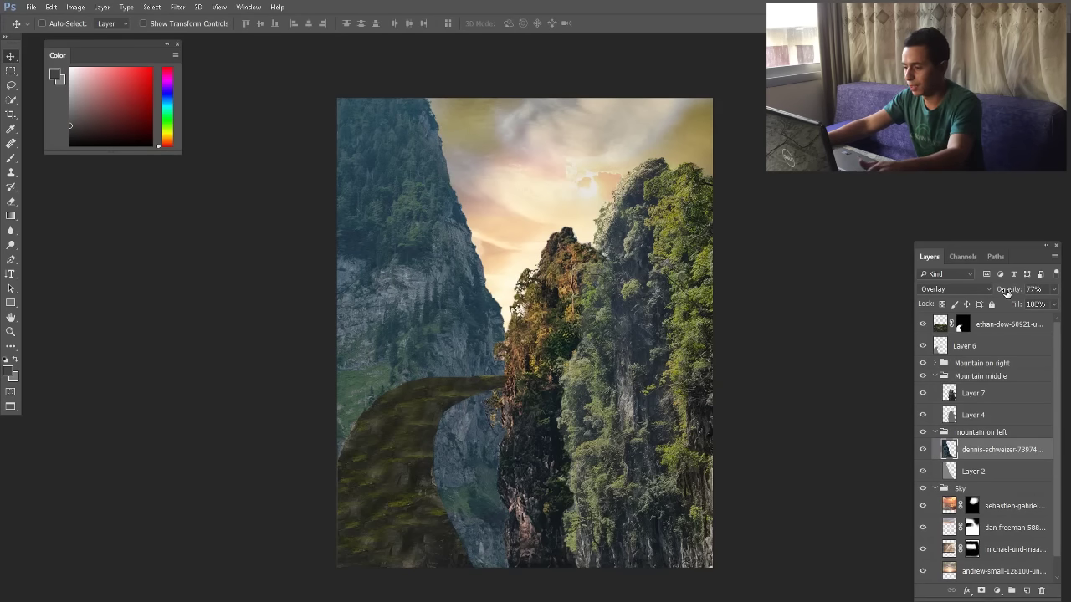
Check the left mountain with its grey base shape hidden and with its photo hidden, ending with the photo layer selected
{"action": "left_click", "coordinate": [924, 472]}
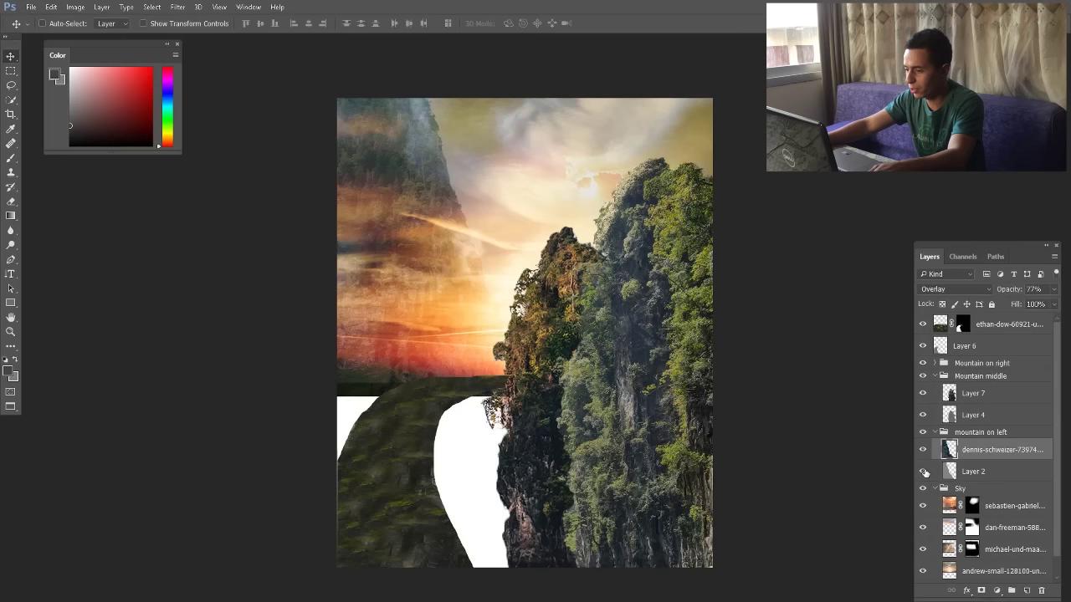
{"action": "left_click", "coordinate": [924, 472]}
{"action": "left_click", "coordinate": [950, 471]}
{"action": "key", "text": "shift+alt+BackSpace"}
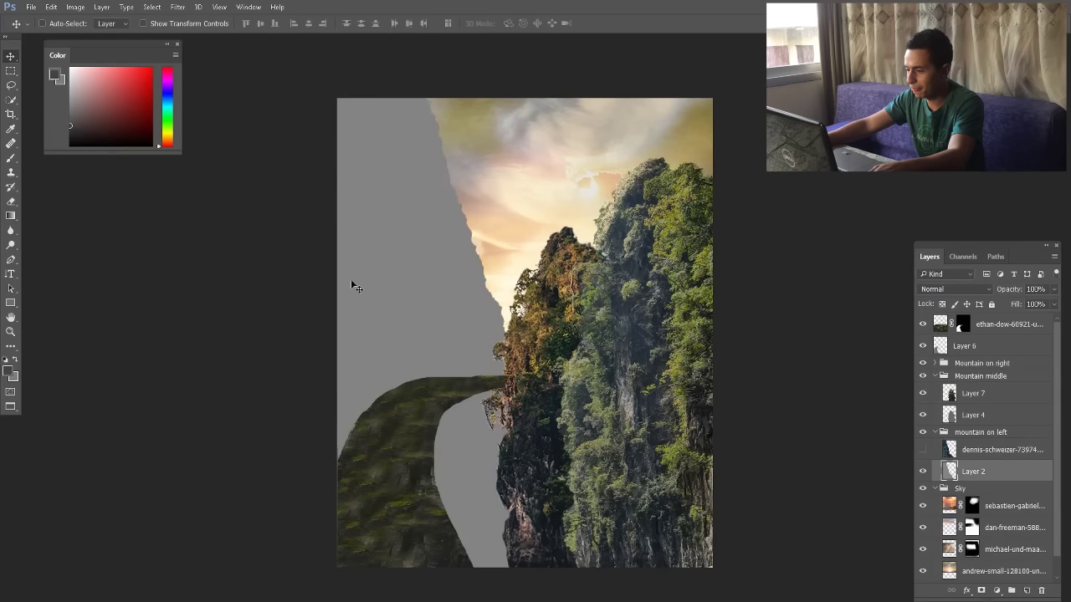
{"action": "left_click", "coordinate": [924, 450]}
{"action": "left_click", "coordinate": [954, 450]}
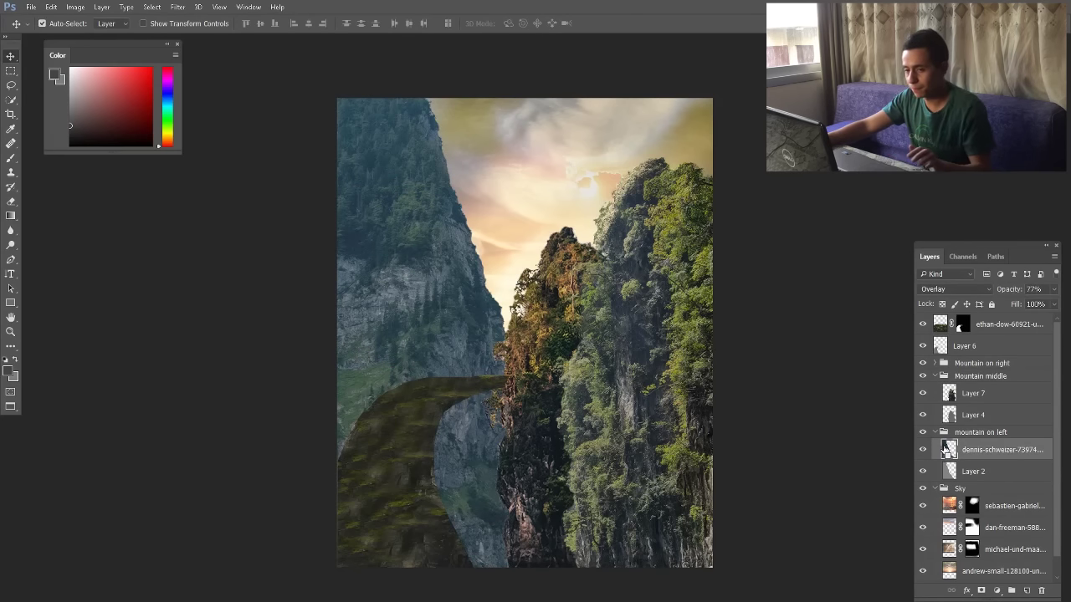
Apply Color Balance to the left mountain's photo with highlights at +12 red and shadows at -4 cyan and +6 blue
{"action": "key", "text": "ctrl+b"}
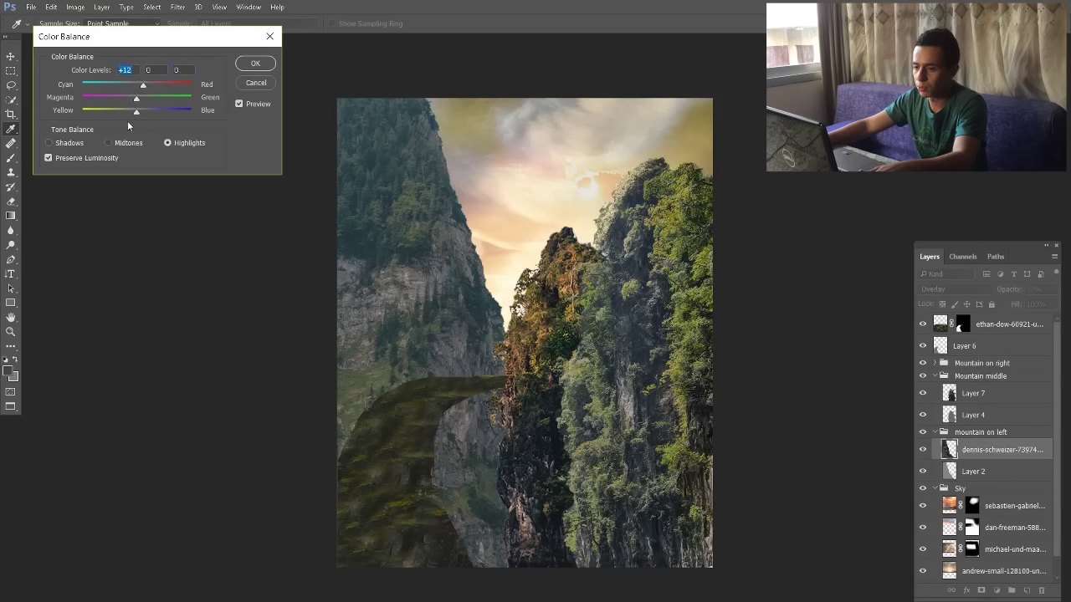
{"action": "left_click", "coordinate": [79, 143]}
{"action": "left_click", "coordinate": [145, 111]}
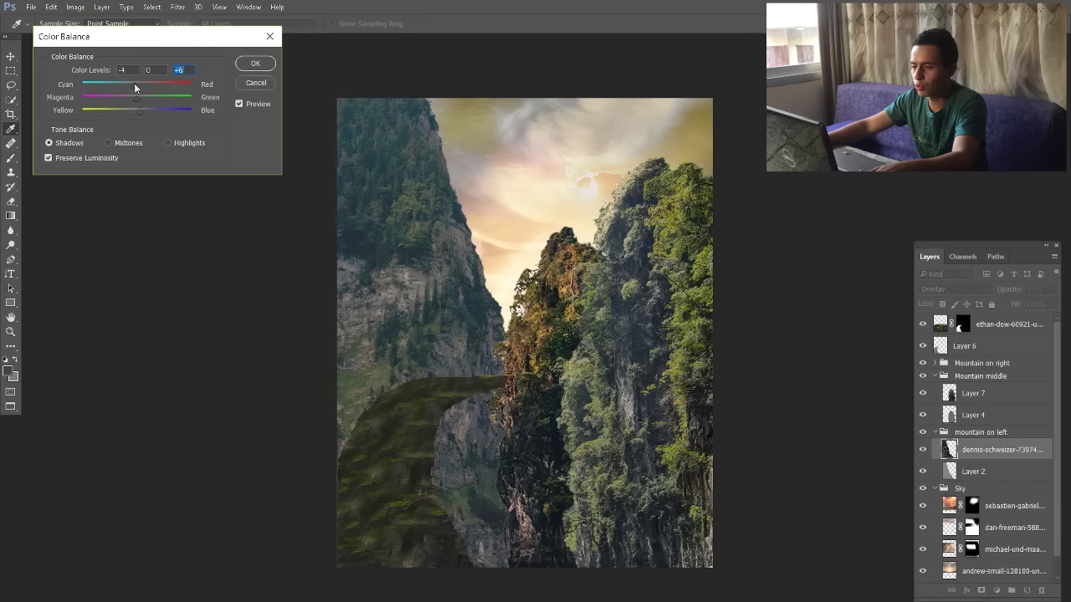
{"action": "left_click", "coordinate": [255, 63]}
{"action": "key", "text": "v"}
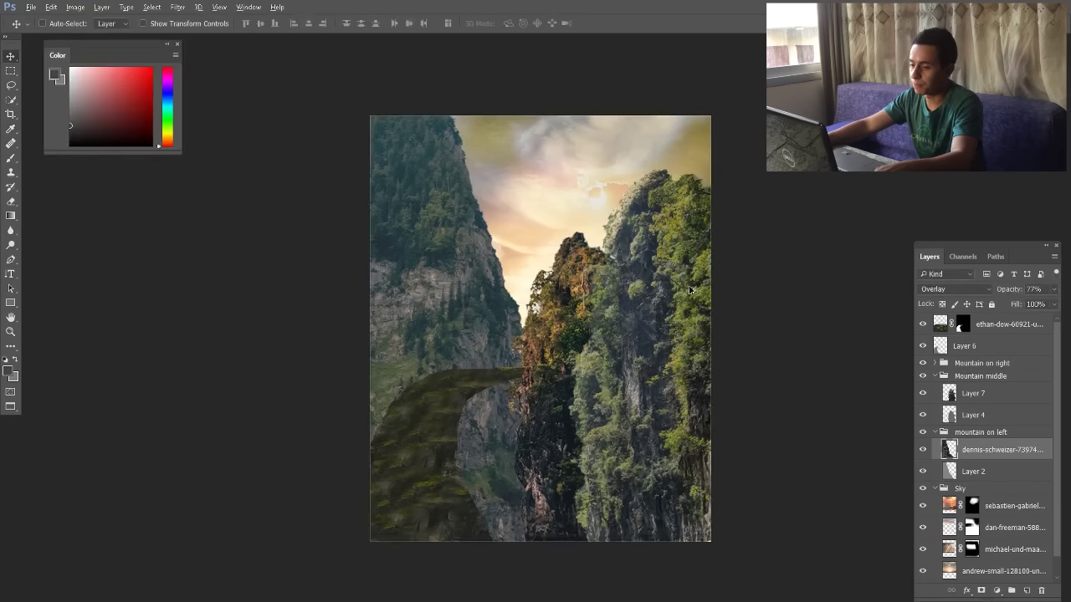
Add a new layer above the left mountain's photo and clip it to that photo
{"action": "scroll", "coordinate": [503, 260], "scroll_direction": "up", "scroll_amount": 1}
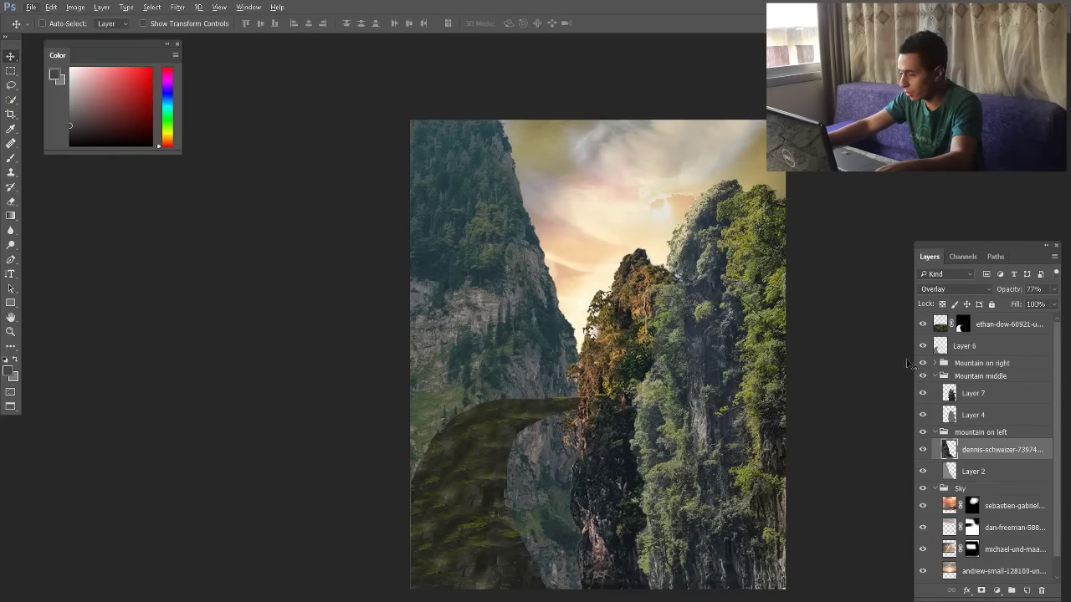
{"action": "left_click", "coordinate": [1028, 590]}
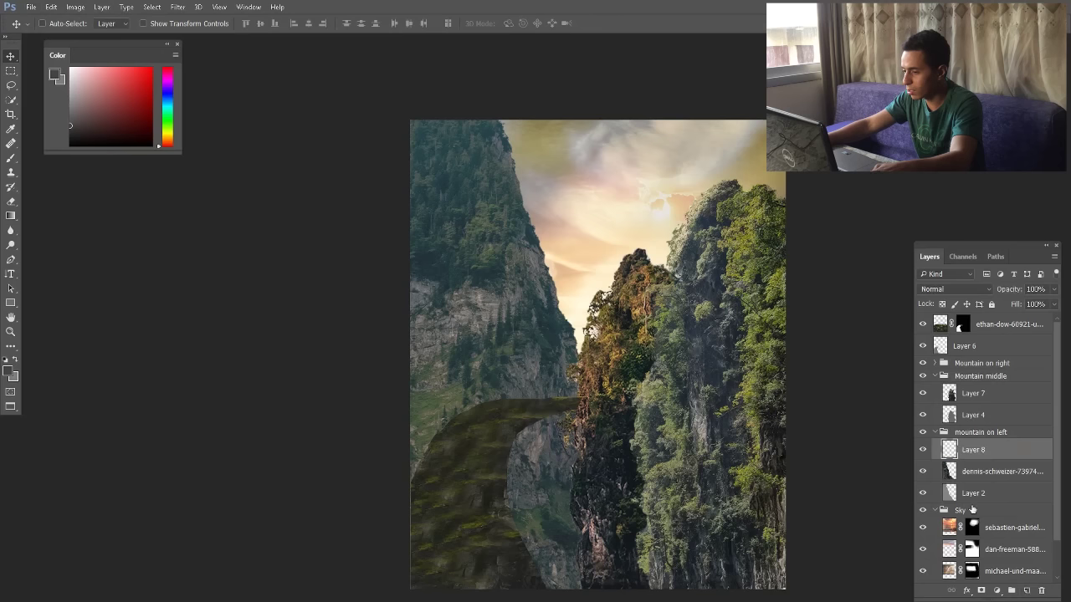
{"action": "left_click", "coordinate": [976, 462], "text": "alt"}
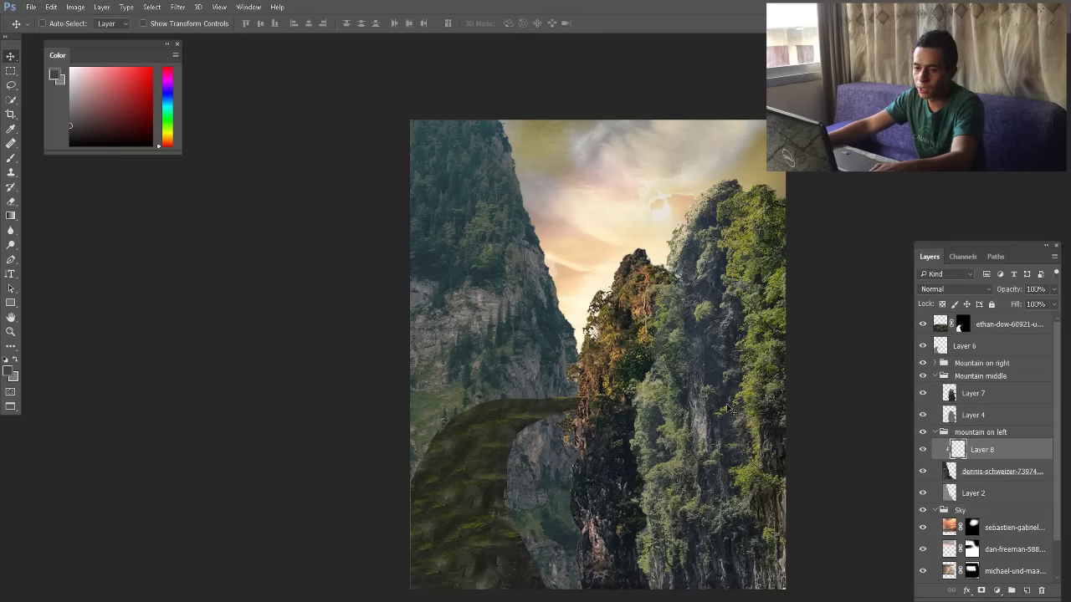
Paint pale cream light sampled from the sky along the left mountain's sky-facing edge with a soft round 747 px brush
{"action": "left_click", "coordinate": [167, 140]}
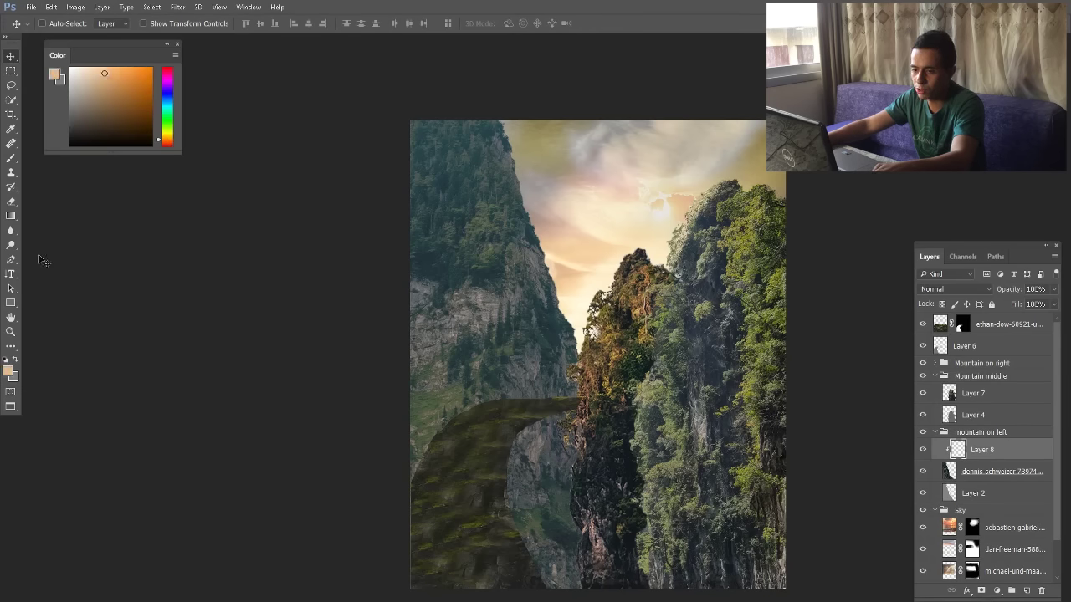
{"action": "left_click", "coordinate": [10, 158]}
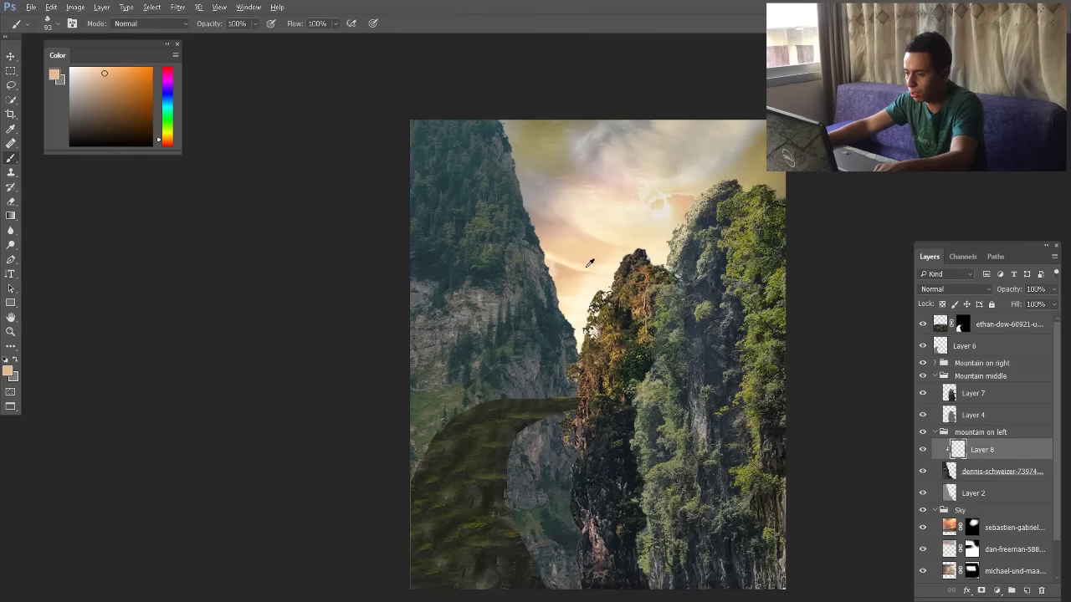
{"action": "left_click", "coordinate": [599, 271], "text": "alt"}
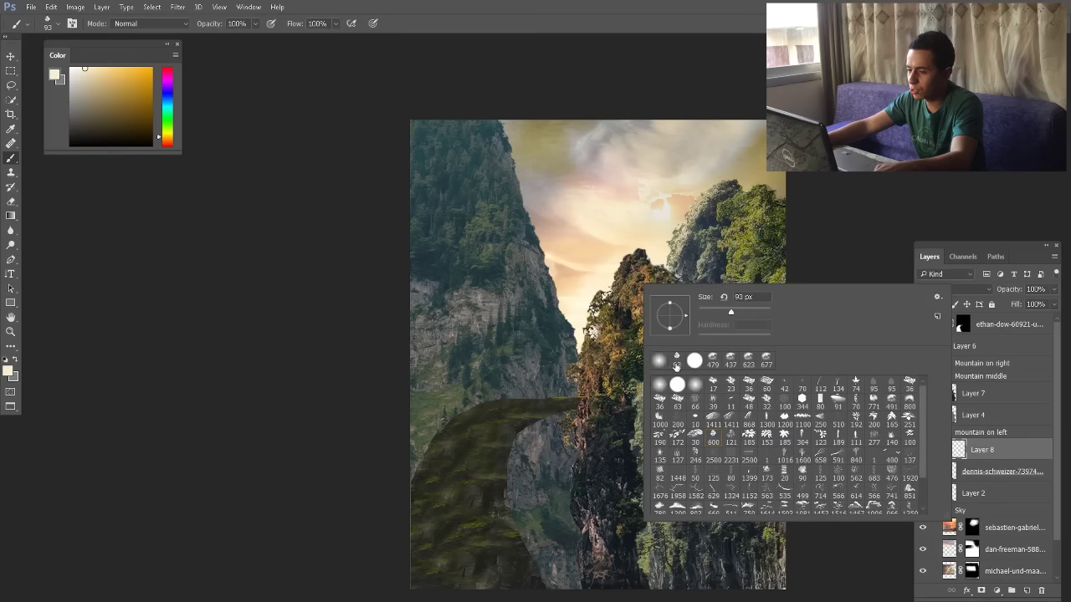
{"action": "left_click", "coordinate": [660, 364]}
{"action": "mouse_move", "coordinate": [570, 201]}
{"action": "left_mouse_down"}
{"action": "mouse_move", "coordinate": [610, 194]}
{"action": "mouse_move", "coordinate": [590, 223]}
{"action": "mouse_move", "coordinate": [607, 246]}
{"action": "mouse_move", "coordinate": [604, 270]}
{"action": "mouse_move", "coordinate": [523, 123]}
{"action": "left_mouse_up"}
{"action": "left_click_drag", "start_coordinate": [620, 278], "coordinate": [631, 278]}
{"action": "left_click_drag", "start_coordinate": [583, 369], "coordinate": [506, 124]}
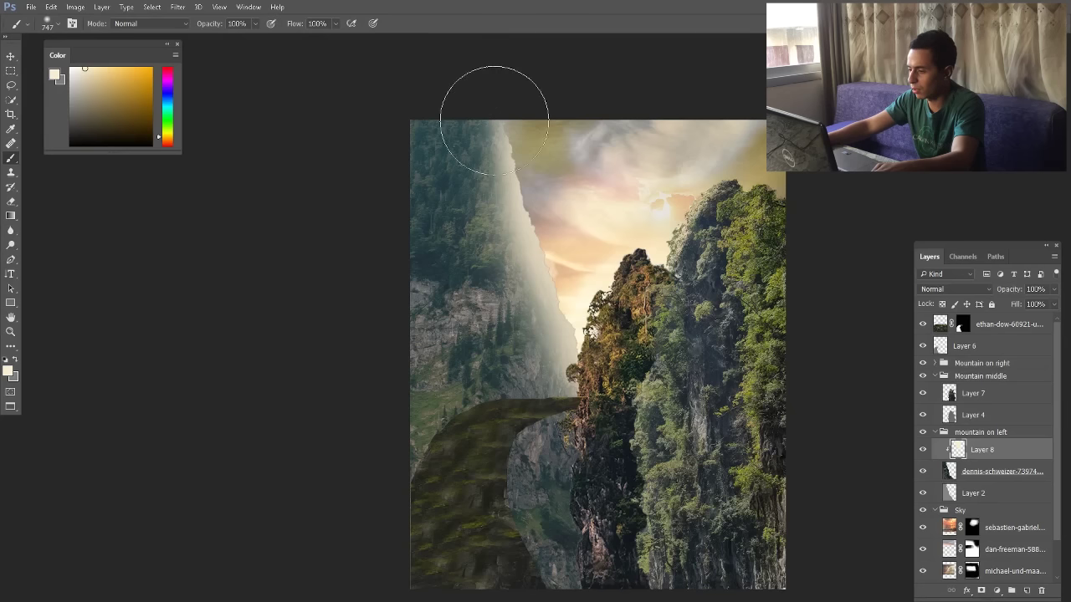
Blend the painted light layer in Overlay at 45% opacity and compare the mountain with and without it
{"action": "left_click", "coordinate": [953, 289]}
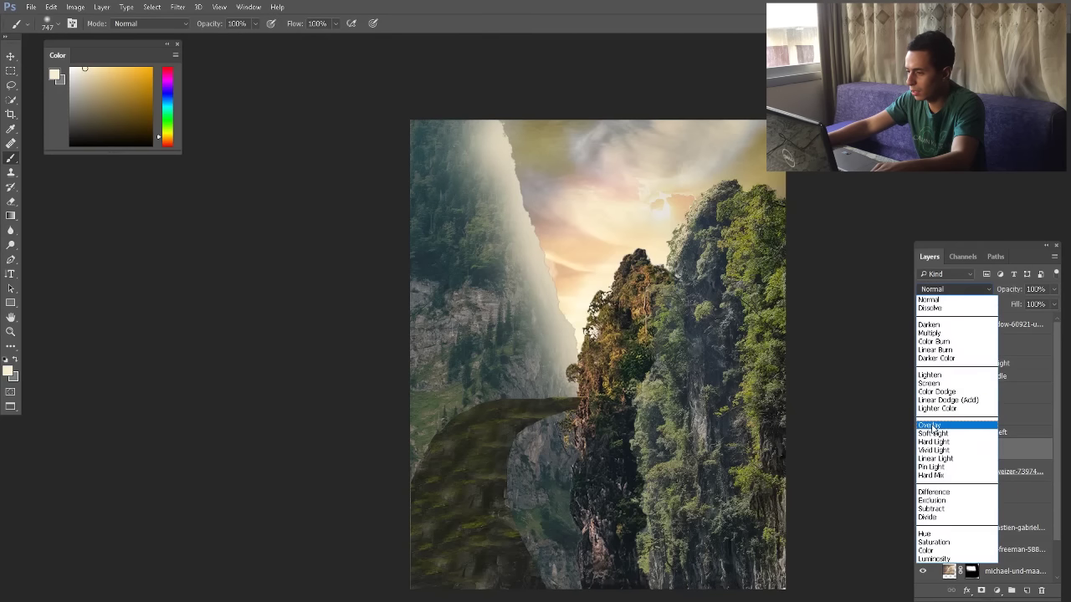
{"action": "left_click", "coordinate": [930, 425]}
{"action": "left_click_drag", "start_coordinate": [1054, 289], "coordinate": [1031, 303]}
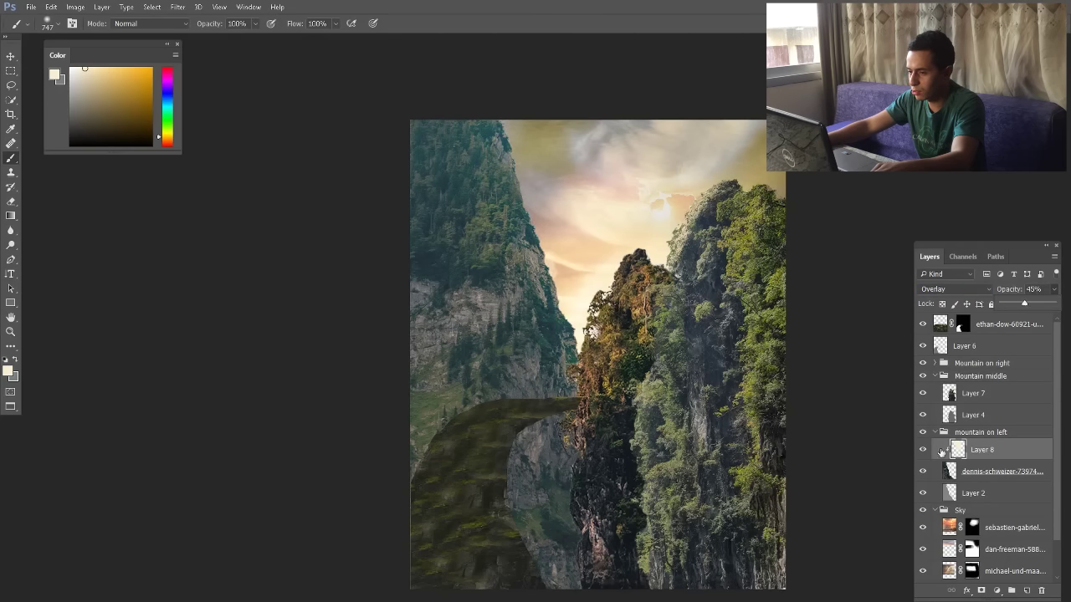
{"action": "left_click", "coordinate": [924, 451]}
{"action": "left_click", "coordinate": [924, 450]}
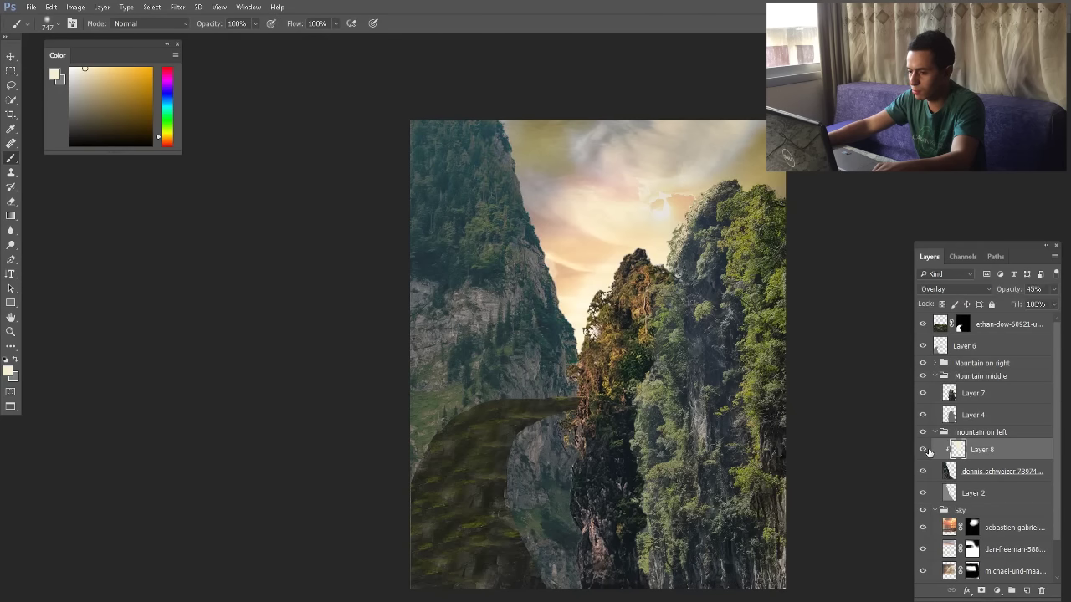
{"action": "key", "text": "v"}
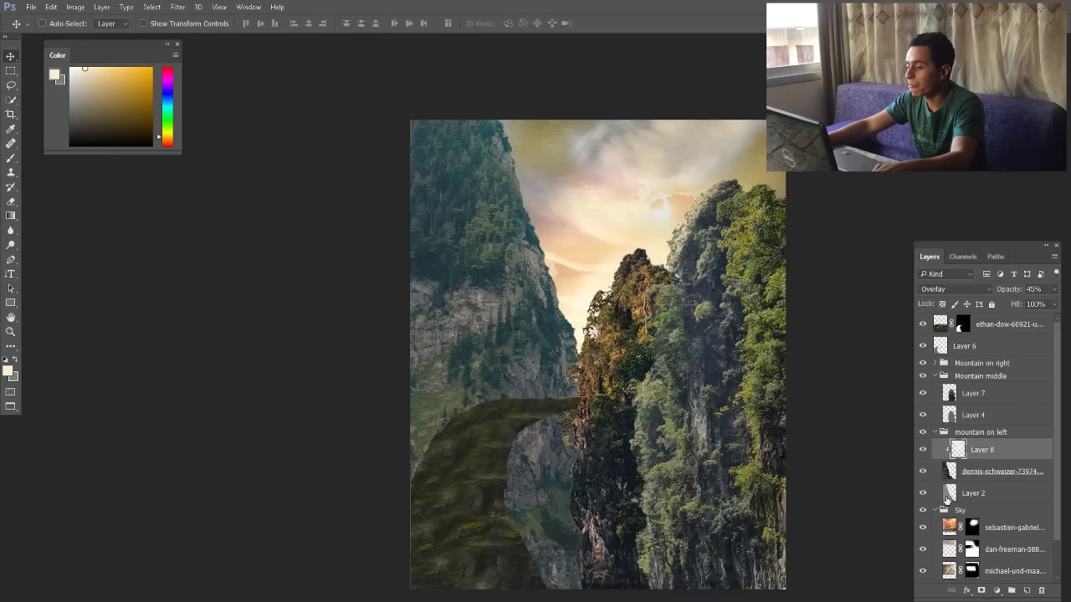
Select the left mountain's grey base layer and hide the photo and the light layer above it
{"action": "left_click", "coordinate": [947, 494]}
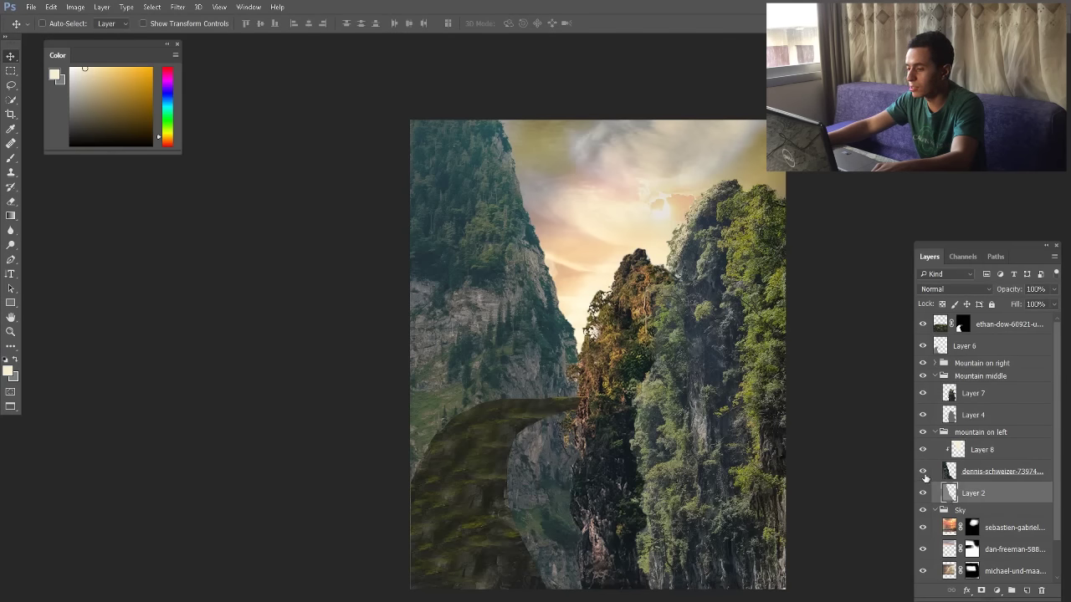
{"action": "left_click", "coordinate": [923, 472]}
{"action": "left_click", "coordinate": [924, 450]}
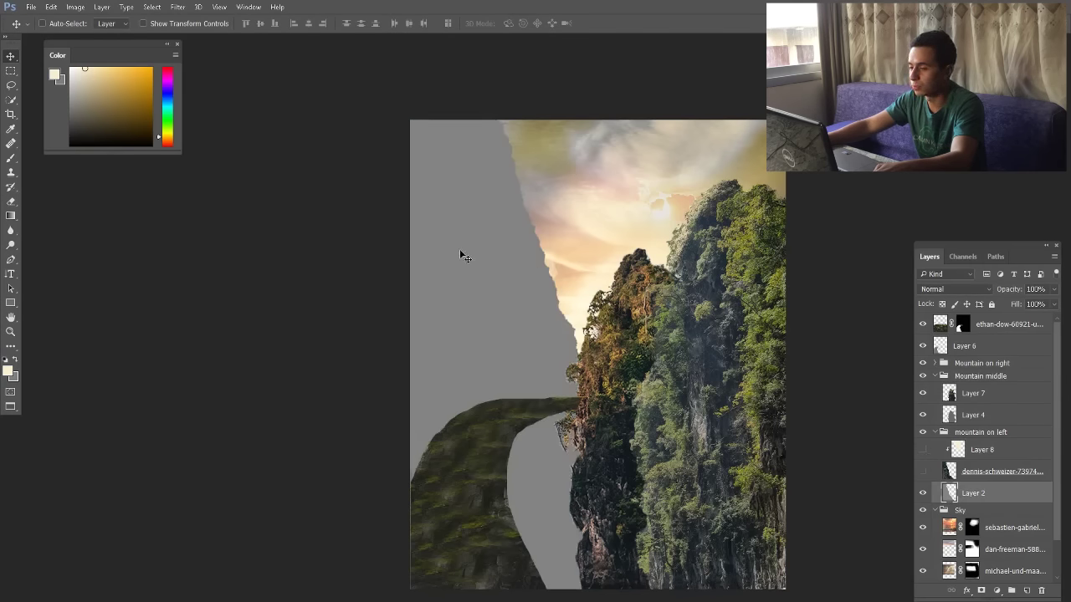
{"action": "left_click_drag", "start_coordinate": [415, 255], "coordinate": [402, 246]}
Try a soft cream brush stroke over the sky-facing edge of the left mountain's grey base
{"action": "left_click", "coordinate": [11, 157]}
{"action": "left_click_drag", "start_coordinate": [502, 251], "coordinate": [538, 225]}
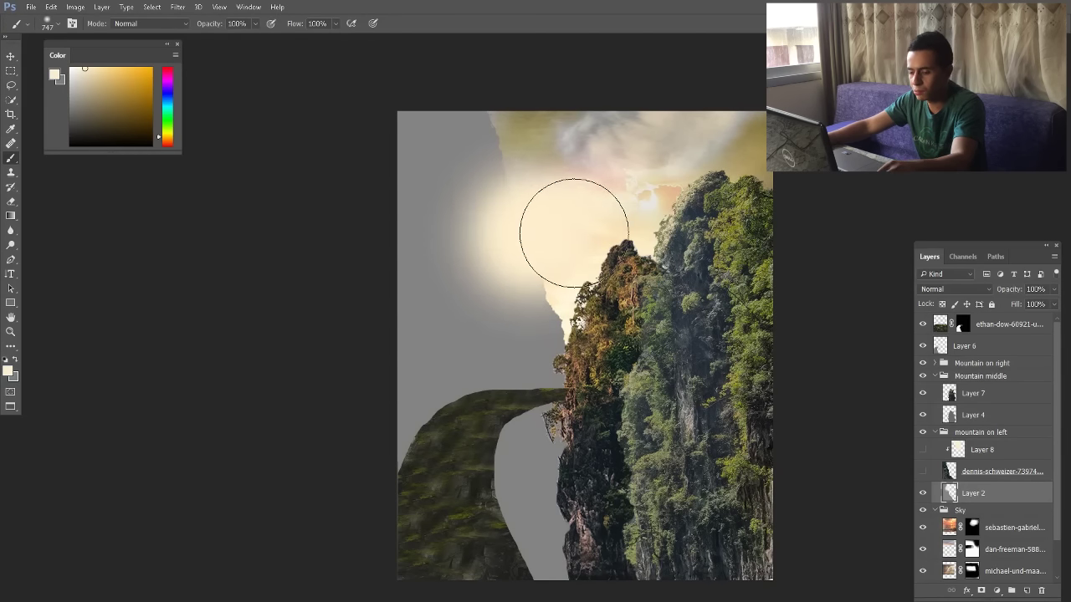
{"action": "key", "text": "ctrl+z"}
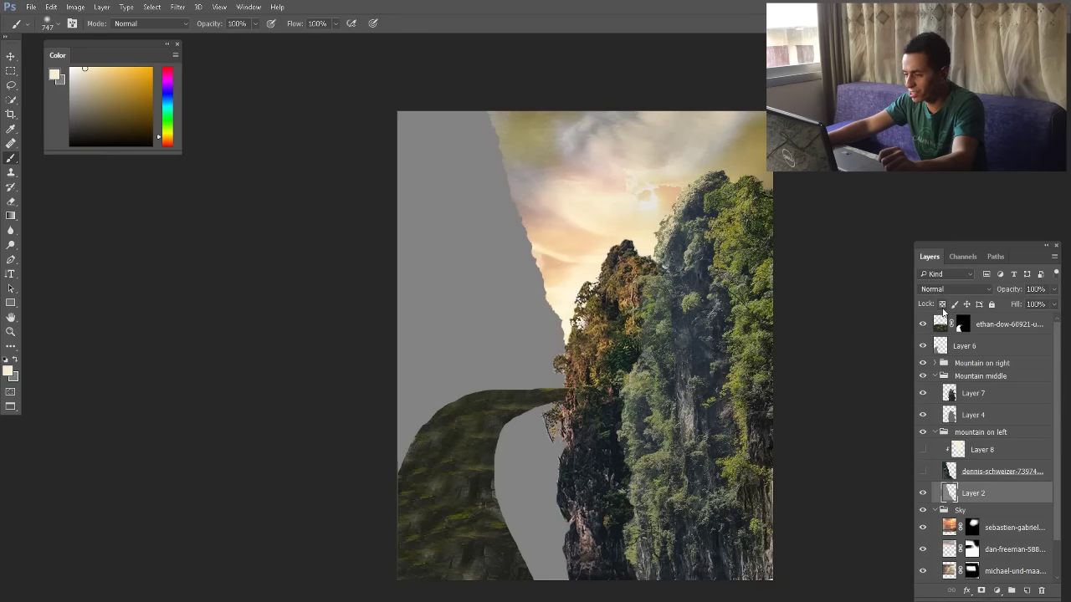
Lock the transparent pixels of the left mountain's grey base and reduce the soft brush to 331 px
{"action": "left_click", "coordinate": [943, 305]}
{"action": "mouse_move", "coordinate": [516, 227]}
{"action": "left_mouse_down"}
{"action": "mouse_move", "coordinate": [519, 203]}
{"action": "mouse_move", "coordinate": [544, 242]}
{"action": "left_mouse_up"}
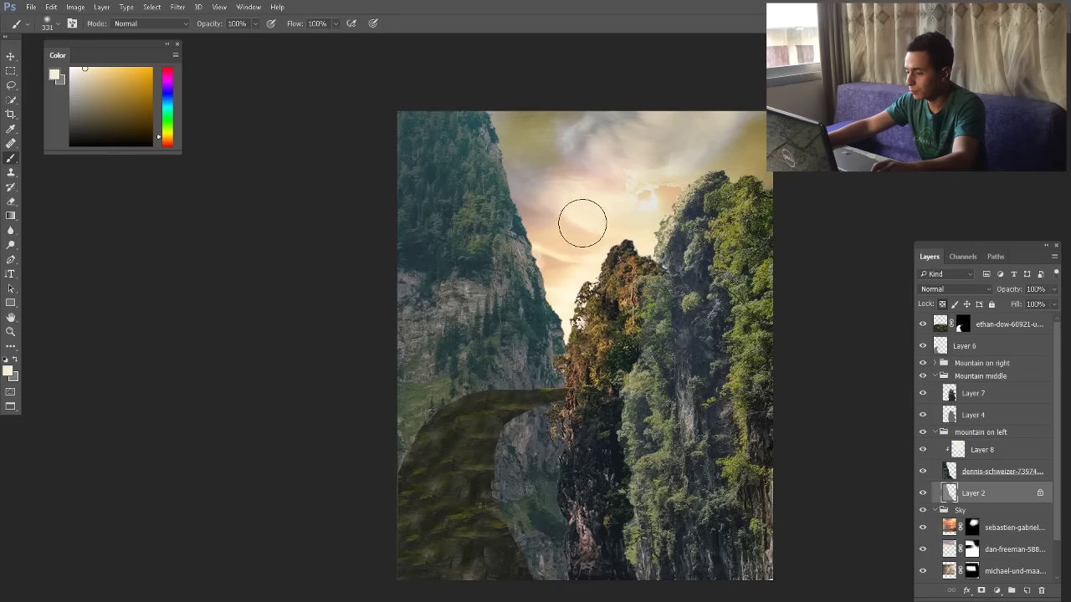
Try two other brush tips for painting light onto the left mountain's base
{"action": "right_click", "coordinate": [583, 223]}
{"action": "left_click", "coordinate": [639, 375]}
{"action": "left_click_drag", "start_coordinate": [511, 188], "coordinate": [548, 258]}
{"action": "key", "text": "ctrl+z"}
{"action": "right_click", "coordinate": [565, 236]}
{"action": "left_click", "coordinate": [620, 389]}
{"action": "left_click_drag", "start_coordinate": [498, 201], "coordinate": [477, 351]}
{"action": "key", "text": "ctrl+z"}
Paint warm yellow light along the left mountain's sky-facing edge with the brush in Overlay mode at 36% opacity and 33% flow
{"action": "left_click", "coordinate": [149, 23]}
{"action": "left_click_drag", "start_coordinate": [292, 26], "coordinate": [206, 26]}
{"action": "left_click", "coordinate": [134, 177]}
{"action": "scroll", "coordinate": [527, 270], "scroll_direction": "up", "scroll_amount": 9}
{"action": "left_click_drag", "start_coordinate": [520, 239], "coordinate": [543, 299]}
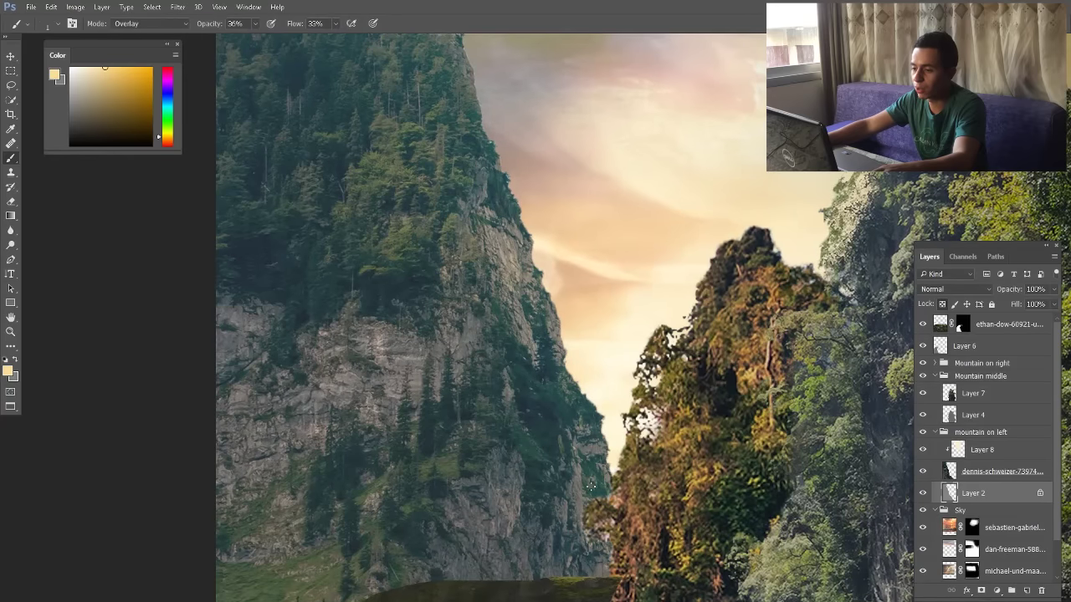
{"action": "left_click_drag", "start_coordinate": [549, 389], "coordinate": [553, 417]}
{"action": "scroll", "coordinate": [536, 395], "scroll_direction": "down", "scroll_amount": 5}
{"action": "left_click_drag", "start_coordinate": [521, 303], "coordinate": [542, 350]}
{"action": "left_click_drag", "start_coordinate": [482, 204], "coordinate": [559, 410]}
{"action": "scroll", "coordinate": [536, 368], "scroll_direction": "down", "scroll_amount": 4}
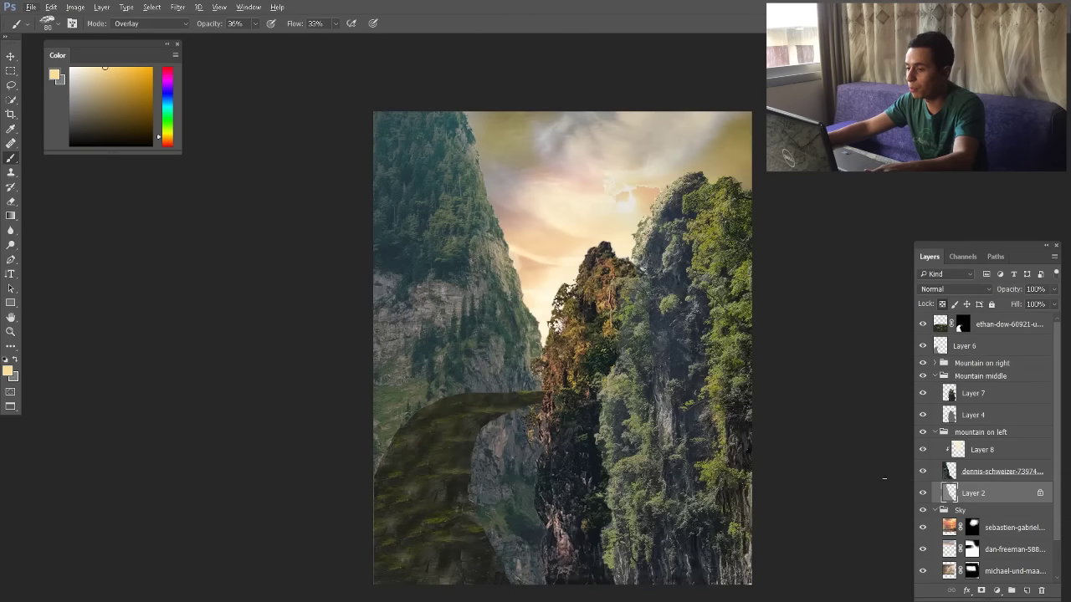
Add pale pink touches of light along the left mountain's edge with the textured brush at 63 px
{"action": "left_click", "coordinate": [126, 68]}
{"action": "left_click", "coordinate": [162, 140]}
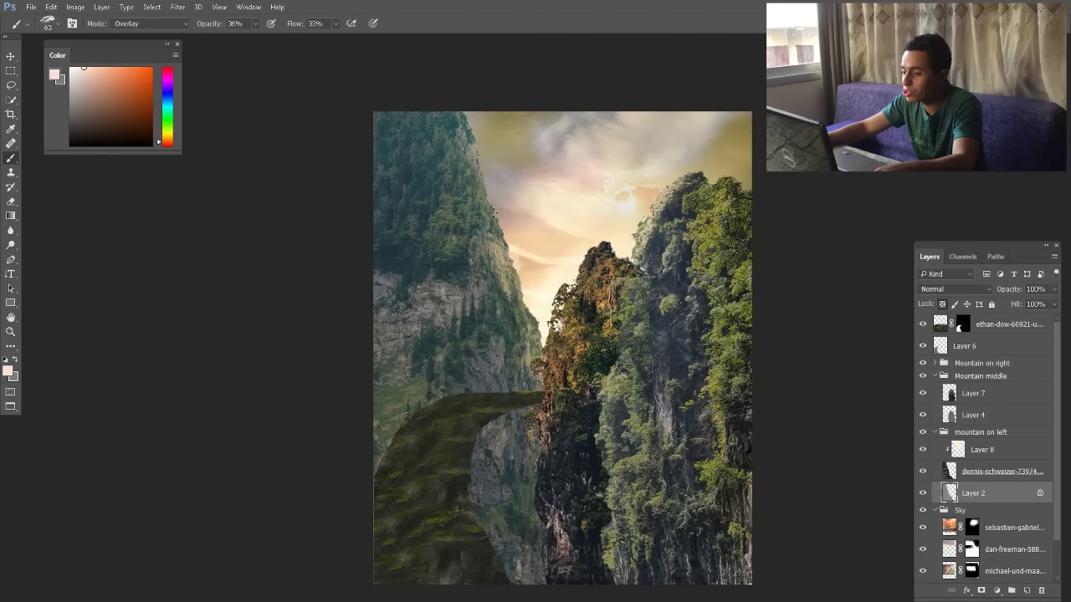
{"action": "left_click_drag", "start_coordinate": [510, 279], "coordinate": [528, 322]}
{"action": "left_click_drag", "start_coordinate": [558, 277], "coordinate": [595, 280]}
{"action": "scroll", "coordinate": [550, 230], "scroll_direction": "down", "scroll_amount": 1}
Darken the shaded face and lower cliff of the left mountain with a soft brush in dark blue
{"action": "right_click", "coordinate": [551, 246]}
{"action": "left_click", "coordinate": [168, 104]}
{"action": "left_click", "coordinate": [132, 128]}
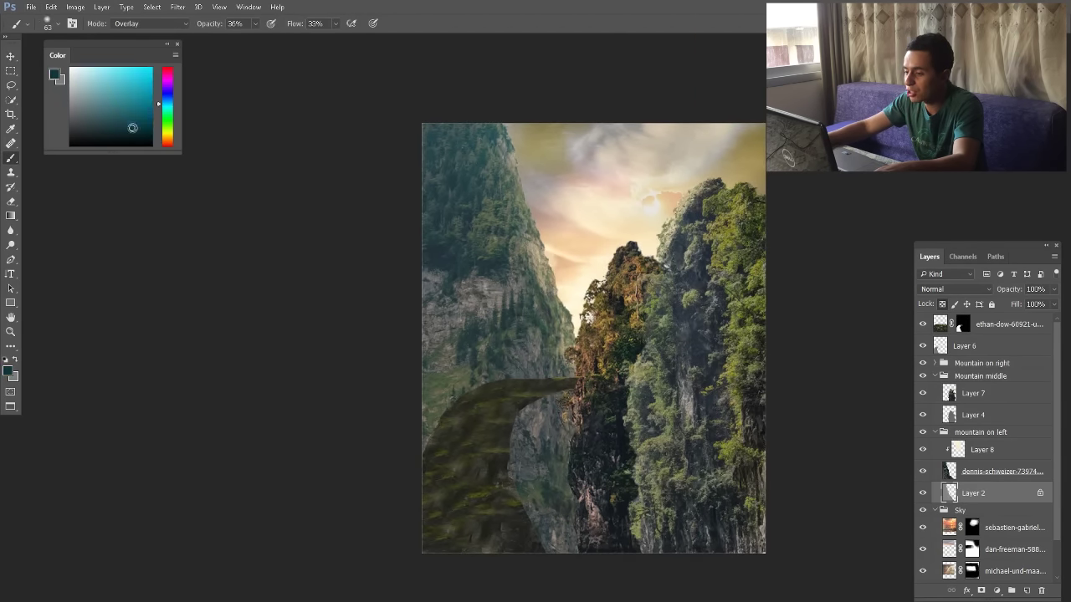
{"action": "left_click", "coordinate": [167, 98]}
{"action": "right_click", "coordinate": [461, 260], "text": "alt"}
{"action": "left_click_drag", "start_coordinate": [459, 176], "coordinate": [536, 522]}
{"action": "key", "text": "v"}
{"action": "scroll", "coordinate": [444, 366], "scroll_direction": "down", "scroll_amount": 2}
{"action": "scroll", "coordinate": [506, 325], "scroll_direction": "up", "scroll_amount": 3}
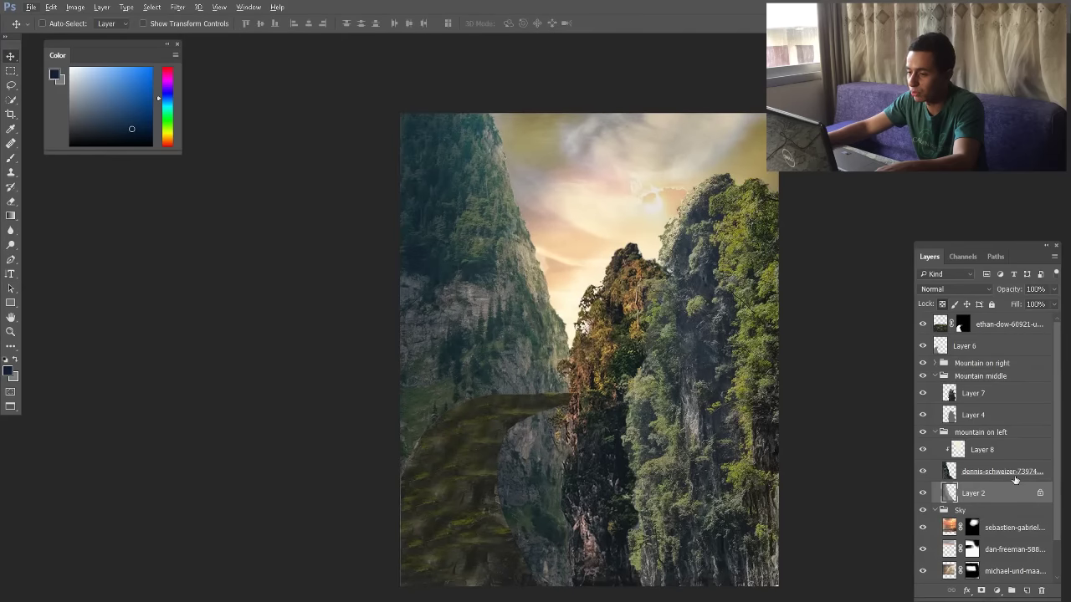
Add a second new layer above the left mountain's light layer and clip it to the photo in Normal mode
{"action": "left_click", "coordinate": [1008, 452]}
{"action": "left_click", "coordinate": [1027, 590]}
{"action": "left_click", "coordinate": [977, 461], "text": "alt"}
{"action": "left_click", "coordinate": [954, 290]}
{"action": "left_click", "coordinate": [954, 298]}
Brush cream light sampled from the sky along the left mountain's edge, and boost the new layer's saturation with Hue/Saturation
{"action": "key", "text": "b"}
{"action": "left_click", "coordinate": [657, 206], "text": "alt"}
{"action": "left_click", "coordinate": [167, 138]}
{"action": "mouse_move", "coordinate": [562, 352]}
{"action": "left_mouse_down"}
{"action": "mouse_move", "coordinate": [504, 4]}
{"action": "mouse_move", "coordinate": [500, 103]}
{"action": "left_mouse_up"}
{"action": "key", "text": "ctrl+z"}
{"action": "key", "text": "v"}
{"action": "key", "text": "ctrl+u"}
{"action": "left_click_drag", "start_coordinate": [705, 197], "coordinate": [760, 198]}
{"action": "key", "text": "Return"}
{"action": "left_click", "coordinate": [923, 450]}
{"action": "left_click", "coordinate": [924, 451]}
Select the left mountain's first light layer and lower its opacity to 32%
{"action": "left_click_drag", "start_coordinate": [1012, 289], "coordinate": [998, 290]}
{"action": "left_click", "coordinate": [993, 471]}
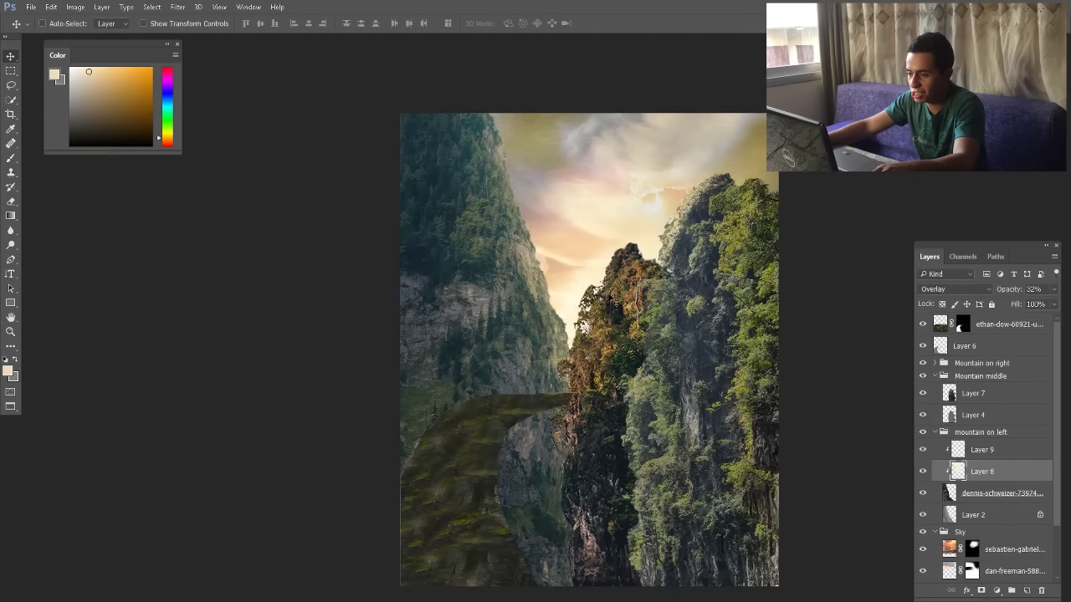
{"action": "left_click_drag", "start_coordinate": [610, 299], "coordinate": [645, 349]}
{"action": "scroll", "coordinate": [644, 349], "scroll_direction": "down", "scroll_amount": 2}
Fine-tune the opacity of the left mountain's photo, then collapse its group and check the composite without it
{"action": "left_click", "coordinate": [1001, 494]}
{"action": "mouse_move", "coordinate": [1001, 293]}
{"action": "left_mouse_down"}
{"action": "mouse_move", "coordinate": [988, 294]}
{"action": "mouse_move", "coordinate": [1027, 291]}
{"action": "mouse_move", "coordinate": [1010, 296]}
{"action": "left_mouse_up"}
{"action": "scroll", "coordinate": [613, 348], "scroll_direction": "up", "scroll_amount": 1}
{"action": "left_click", "coordinate": [936, 432]}
{"action": "left_click", "coordinate": [924, 434]}
{"action": "left_click", "coordinate": [924, 434]}
Reduce the Yellows saturation of the middle mountain's photo to -38 with Hue/Saturation
{"action": "left_click", "coordinate": [987, 394]}
{"action": "scroll", "coordinate": [620, 368], "scroll_direction": "up", "scroll_amount": 2}
{"action": "scroll", "coordinate": [617, 356], "scroll_direction": "down", "scroll_amount": 1}
{"action": "key", "text": "ctrl+u"}
{"action": "left_click", "coordinate": [658, 137]}
{"action": "left_click", "coordinate": [648, 164]}
{"action": "mouse_move", "coordinate": [703, 198]}
{"action": "left_mouse_down"}
{"action": "mouse_move", "coordinate": [666, 197]}
{"action": "mouse_move", "coordinate": [685, 197]}
{"action": "left_mouse_up"}
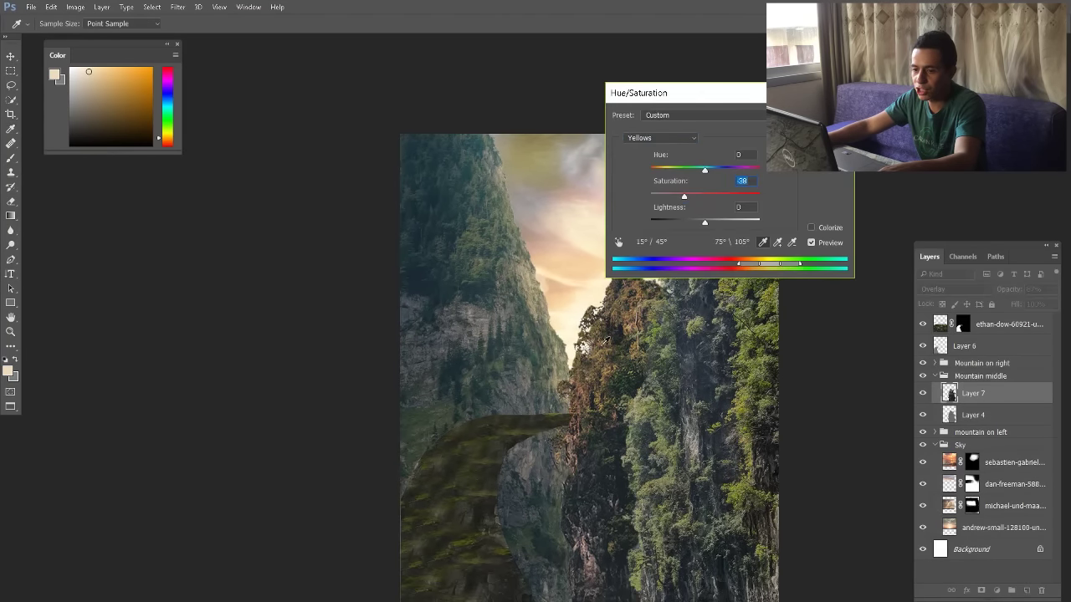
{"action": "key", "text": "Return"}
{"action": "scroll", "coordinate": [632, 291], "scroll_direction": "down", "scroll_amount": 1}
On the left mountain's transparency-locked photo layer, brush light yellow highlights along the sky-facing edge in Overlay mode at 36% opacity
{"action": "key", "text": "alt+bracketleft"}
{"action": "key", "text": "b"}
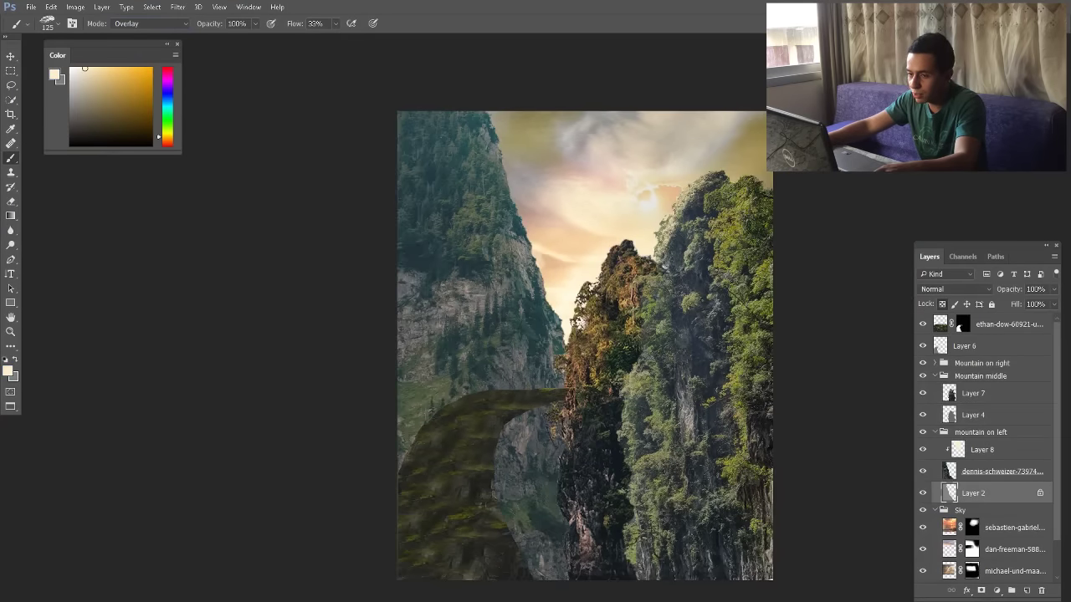
{"action": "left_click_drag", "start_coordinate": [553, 318], "coordinate": [546, 318]}
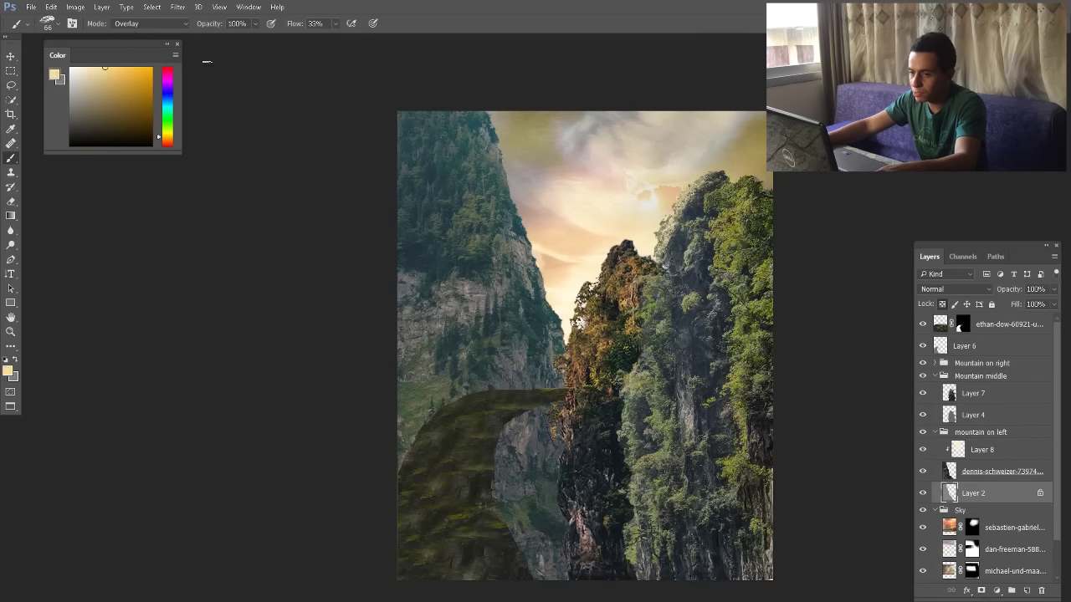
{"action": "left_click_drag", "start_coordinate": [501, 245], "coordinate": [538, 253]}
{"action": "scroll", "coordinate": [539, 249], "scroll_direction": "up", "scroll_amount": 3}
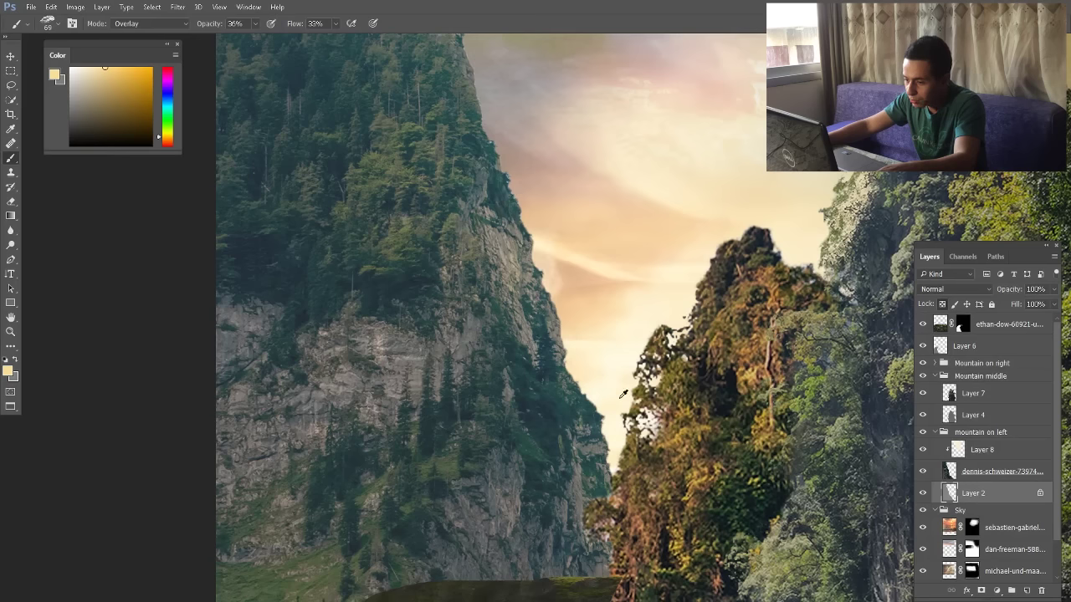
{"action": "left_click_drag", "start_coordinate": [531, 361], "coordinate": [557, 361]}
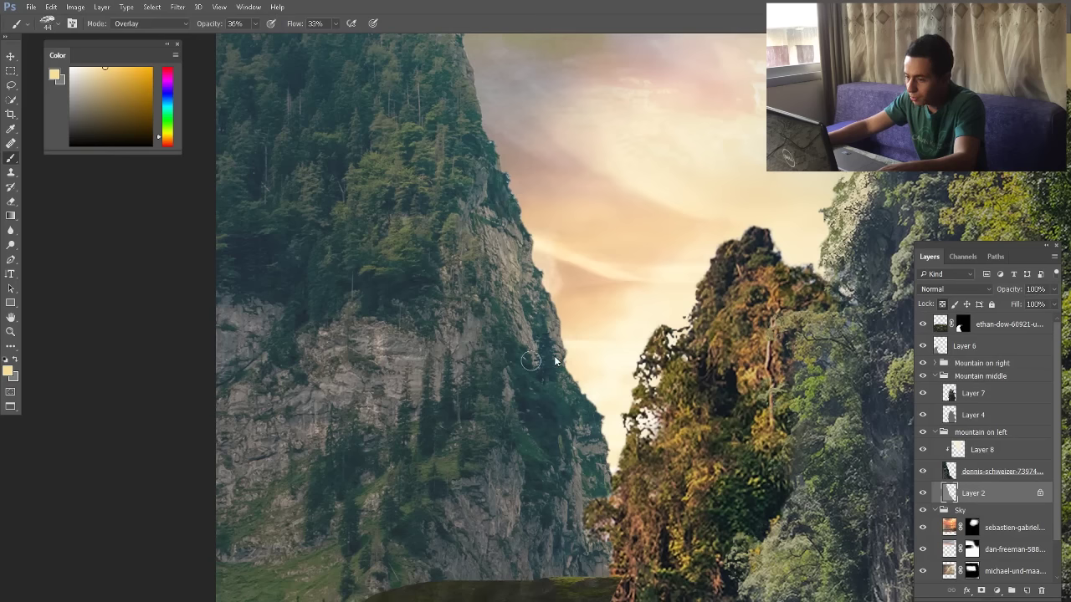
{"action": "scroll", "coordinate": [527, 350], "scroll_direction": "down", "scroll_amount": 2}
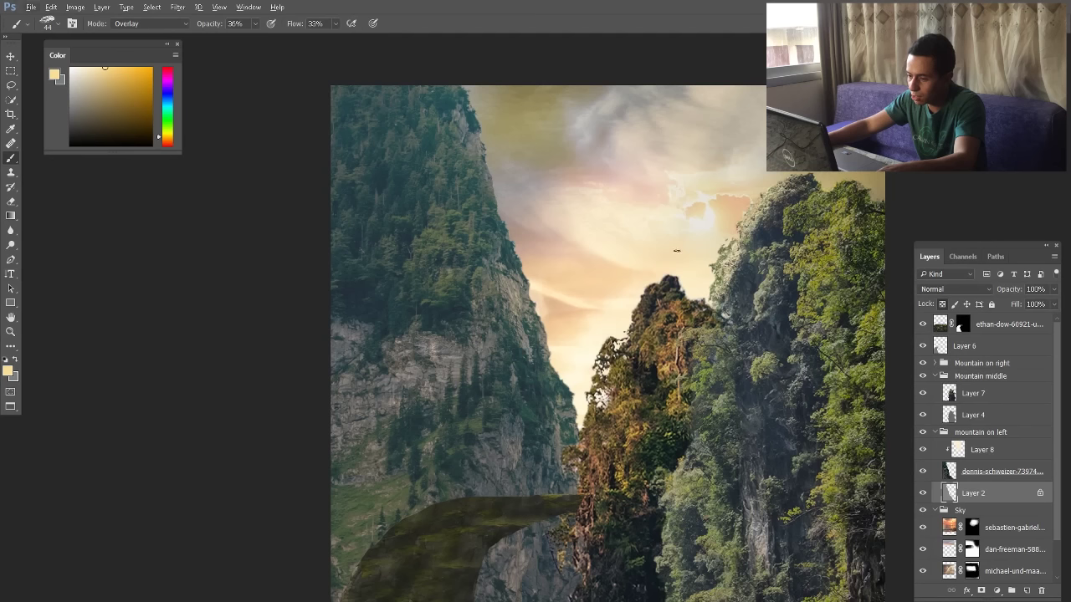
Extend the yellow light from the left mountain's upper slope down to its lower edge, varying the brush size between 32 and 201
{"action": "left_click_drag", "start_coordinate": [575, 303], "coordinate": [628, 303]}
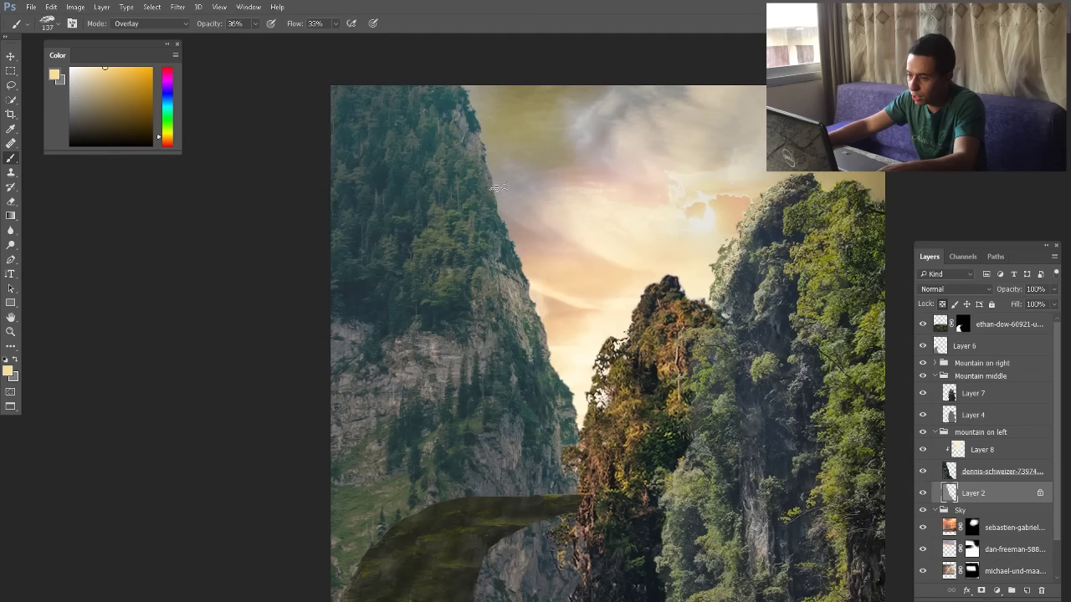
{"action": "left_click_drag", "start_coordinate": [470, 148], "coordinate": [452, 148]}
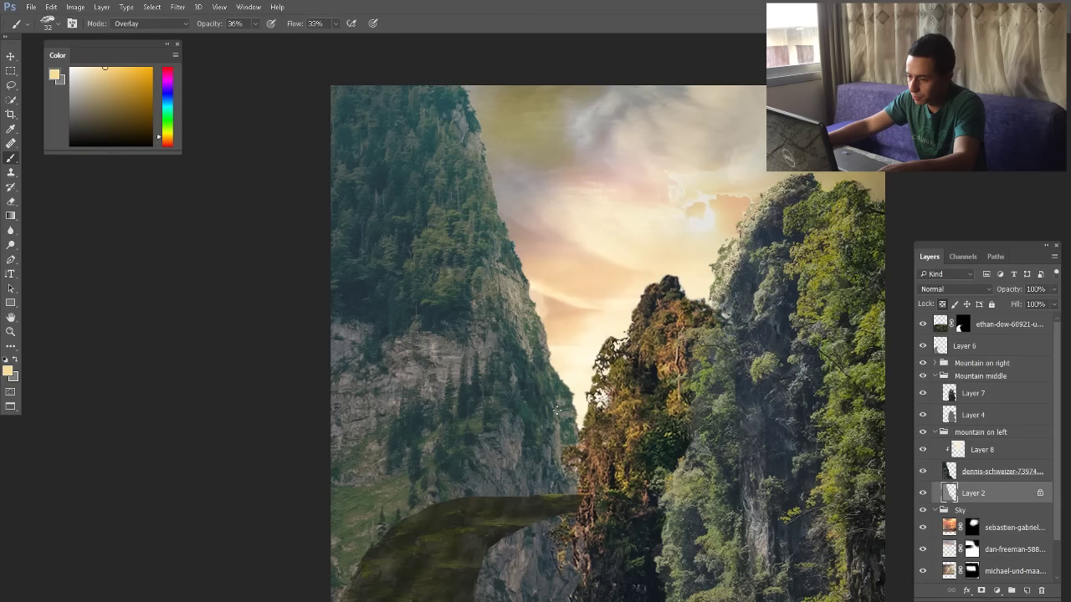
{"action": "left_click_drag", "start_coordinate": [512, 369], "coordinate": [522, 370]}
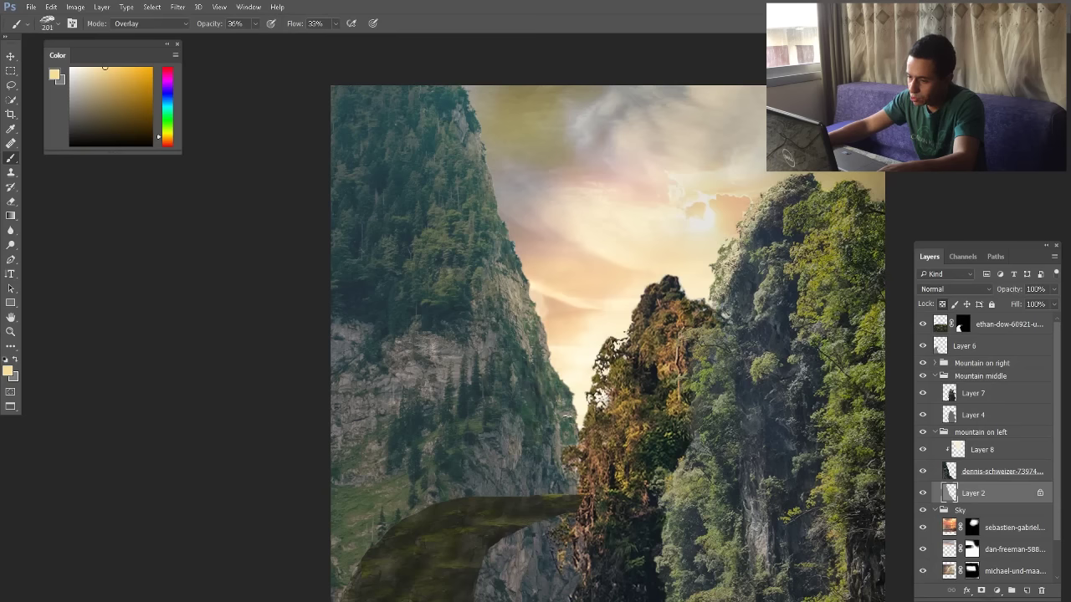
{"action": "left_click_drag", "start_coordinate": [553, 430], "coordinate": [562, 428]}
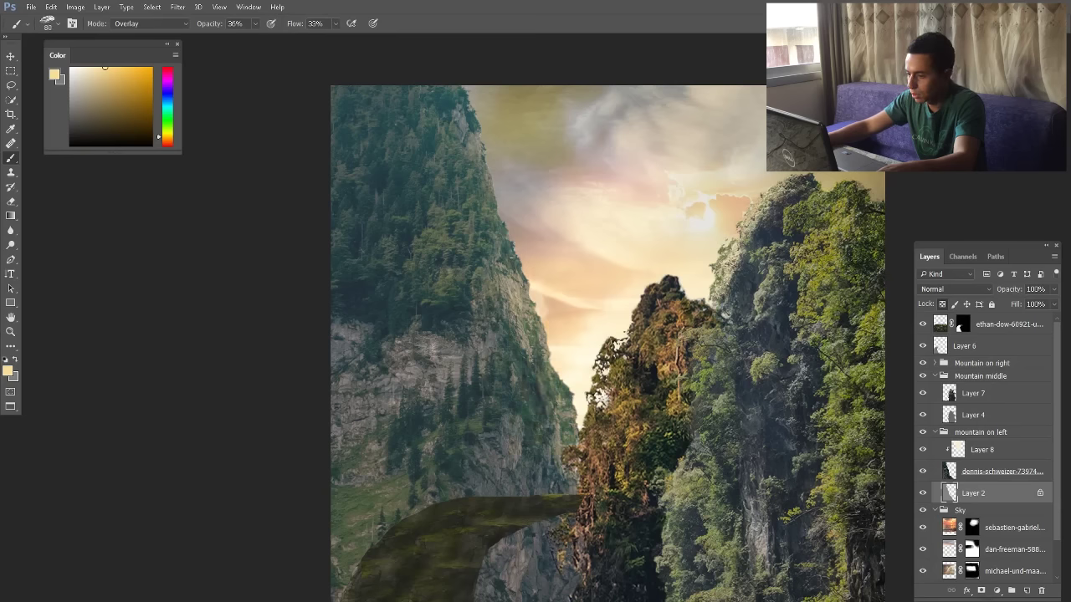
{"action": "key", "text": "ctrl+minus"}
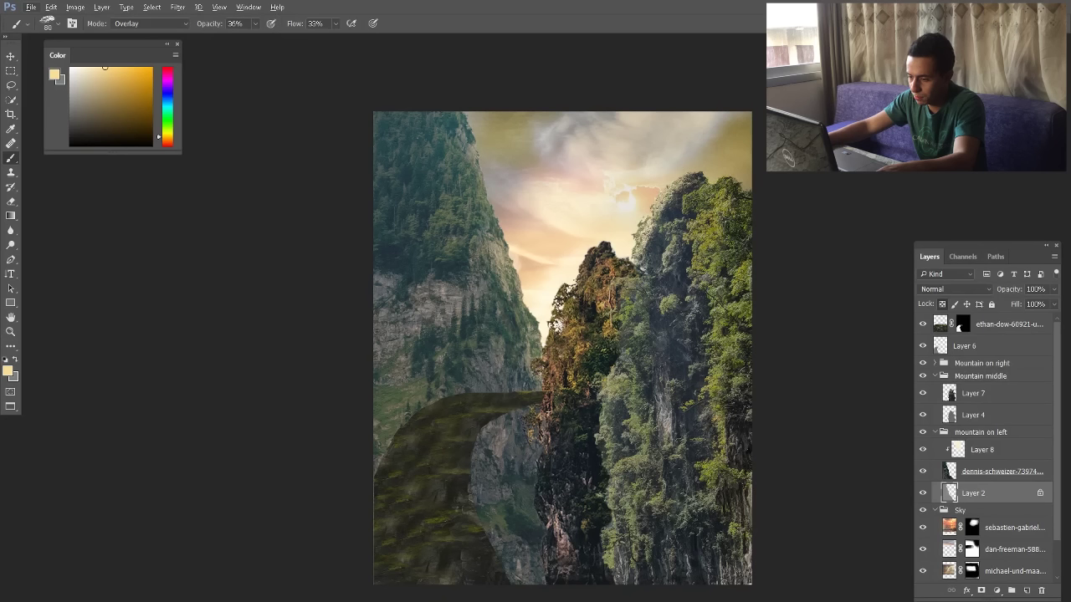
Change the brush colour to a pale orange-pink and brush soft light over the left mountain's upper slope and edge
{"action": "left_click_drag", "start_coordinate": [528, 274], "coordinate": [552, 274]}
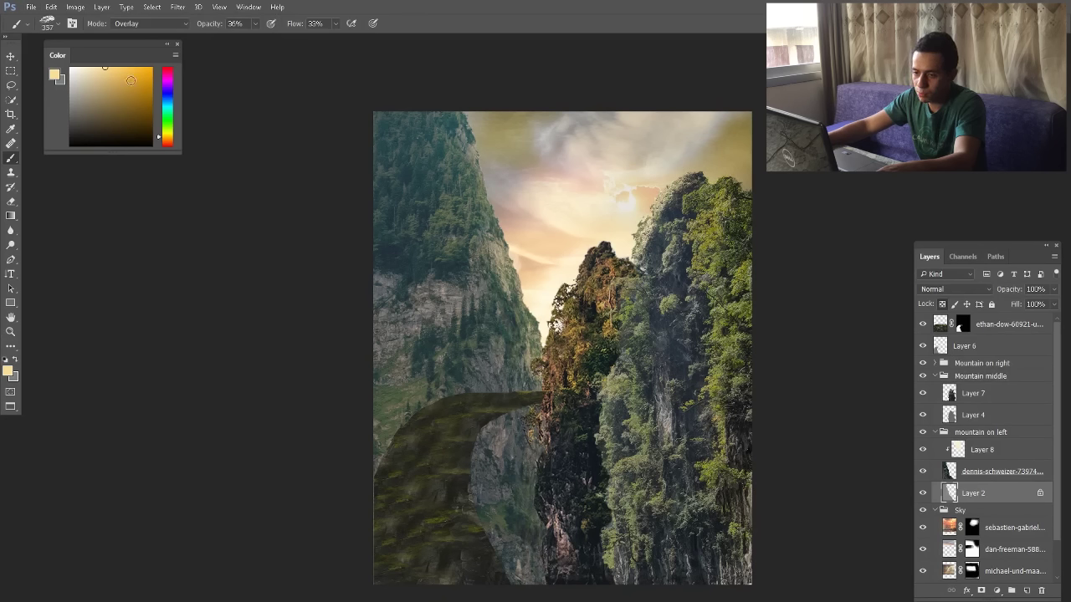
{"action": "left_click_drag", "start_coordinate": [168, 144], "coordinate": [169, 146]}
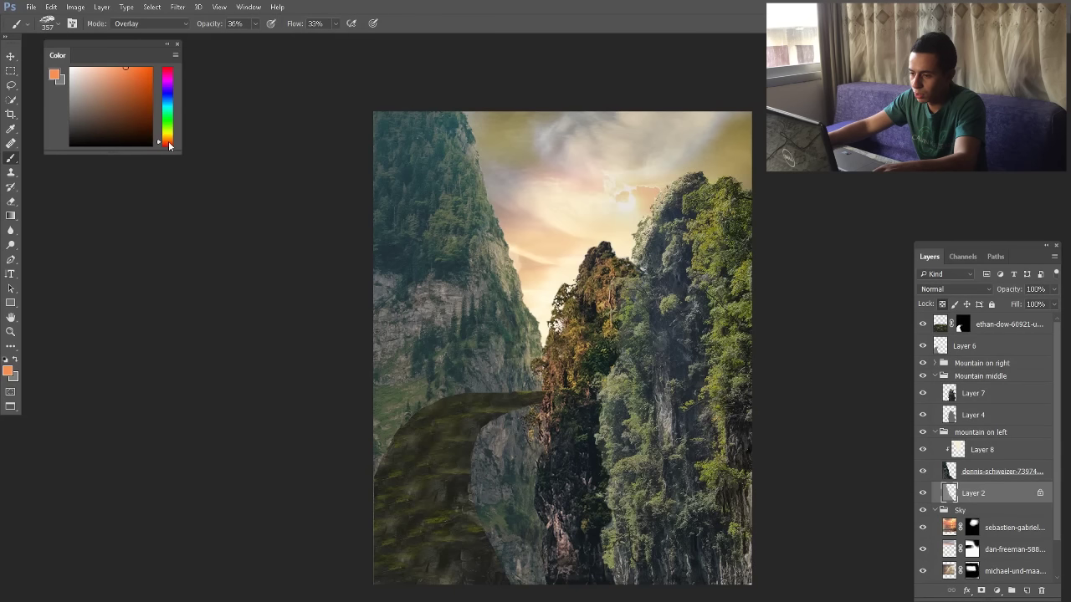
{"action": "left_click_drag", "start_coordinate": [518, 260], "coordinate": [490, 259]}
{"action": "left_click_drag", "start_coordinate": [101, 80], "coordinate": [84, 67]}
{"action": "left_click_drag", "start_coordinate": [476, 146], "coordinate": [472, 146]}
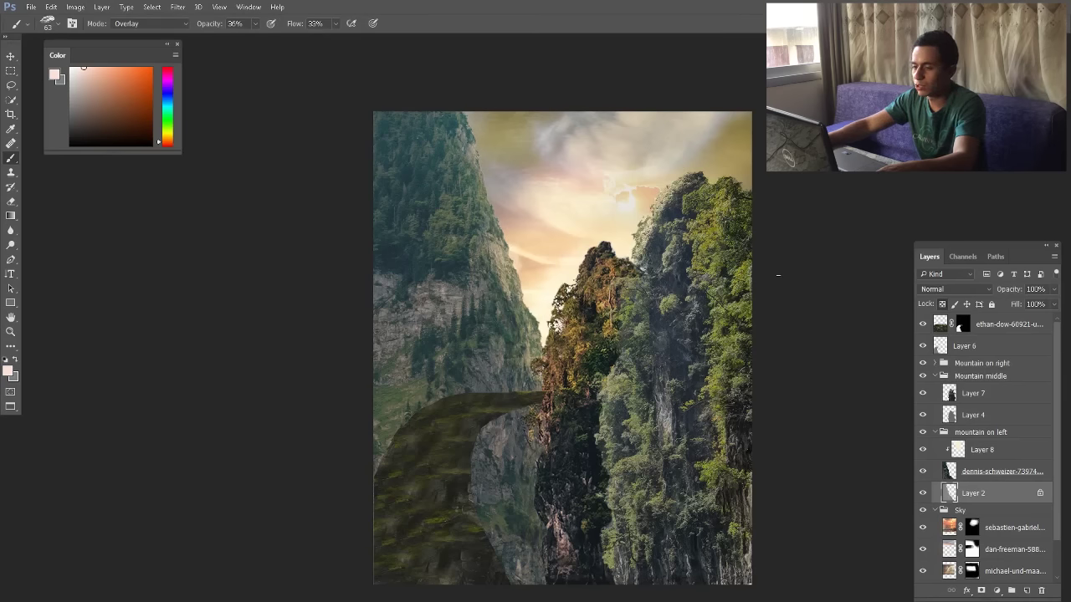
{"action": "scroll", "coordinate": [535, 293], "scroll_direction": "down", "scroll_amount": 1}
{"action": "scroll", "coordinate": [436, 291], "scroll_direction": "up", "scroll_amount": 1}
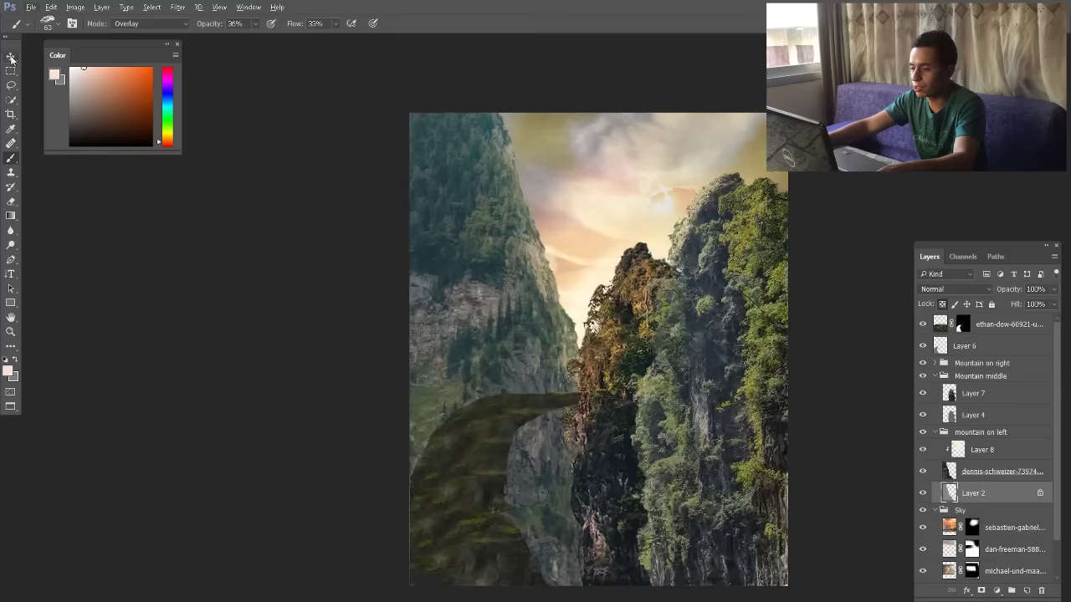
Set up a soft round brush with a dark blue foreground colour for shading Layer 2
{"action": "left_click", "coordinate": [11, 57]}
{"action": "scroll", "coordinate": [548, 222], "scroll_direction": "down", "scroll_amount": 1}
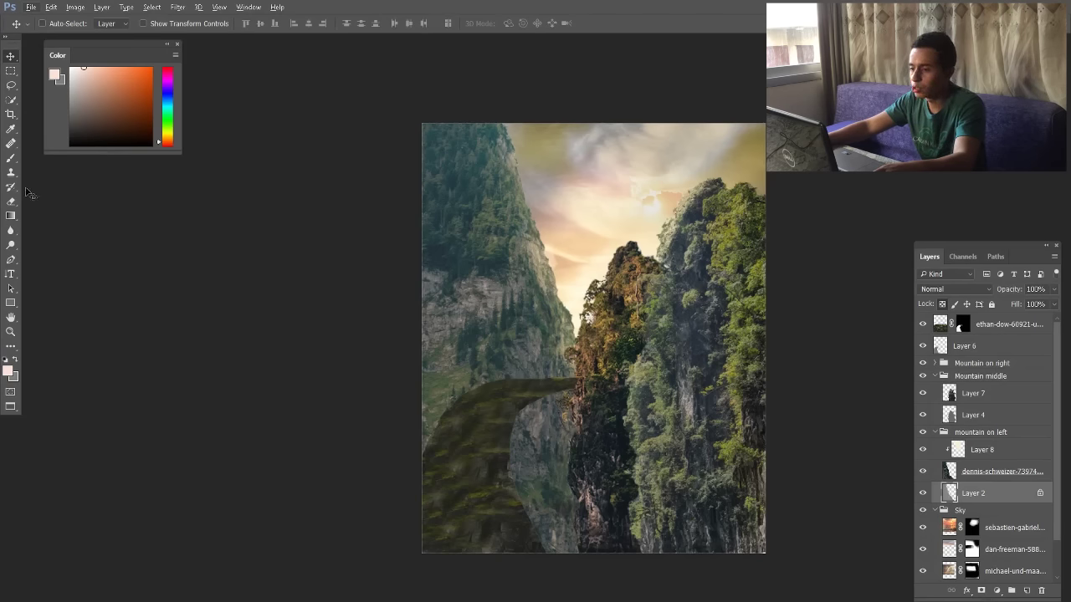
{"action": "left_click", "coordinate": [14, 160]}
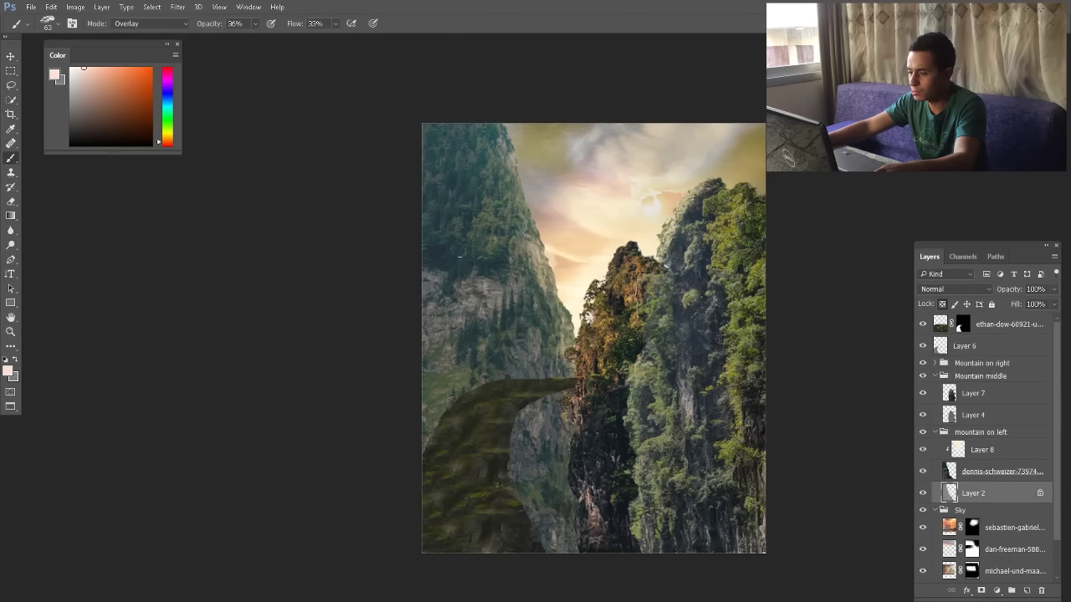
{"action": "right_click", "coordinate": [556, 249]}
{"action": "left_click", "coordinate": [572, 352]}
{"action": "left_click_drag", "start_coordinate": [171, 102], "coordinate": [170, 104]}
{"action": "left_click", "coordinate": [132, 128]}
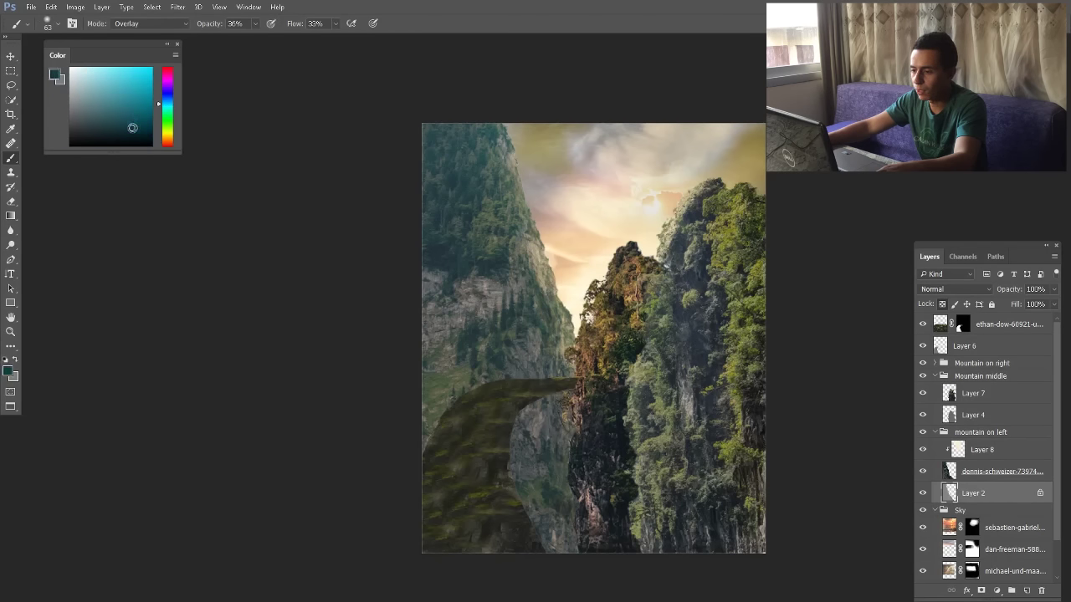
{"action": "left_click", "coordinate": [167, 99]}
Shade the outer side of the left mountain on Layer 2 with dark blue using an Overlay brush of about 446 px
{"action": "left_click_drag", "start_coordinate": [454, 256], "coordinate": [502, 261]}
{"action": "mouse_move", "coordinate": [465, 293]}
{"action": "left_mouse_down"}
{"action": "mouse_move", "coordinate": [440, 123]}
{"action": "mouse_move", "coordinate": [430, 418]}
{"action": "mouse_move", "coordinate": [415, 154]}
{"action": "left_mouse_up"}
{"action": "key", "text": "ctrl+z"}
{"action": "mouse_move", "coordinate": [458, 256]}
{"action": "left_mouse_down"}
{"action": "mouse_move", "coordinate": [443, 255]}
{"action": "mouse_move", "coordinate": [433, 109]}
{"action": "left_mouse_up"}
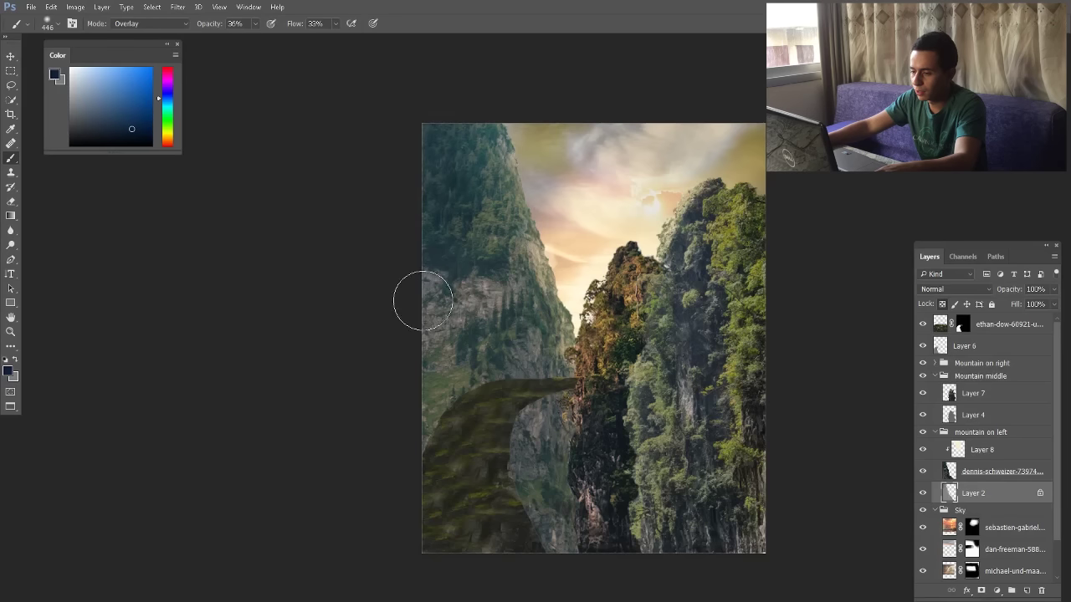
{"action": "left_click_drag", "start_coordinate": [447, 311], "coordinate": [446, 286]}
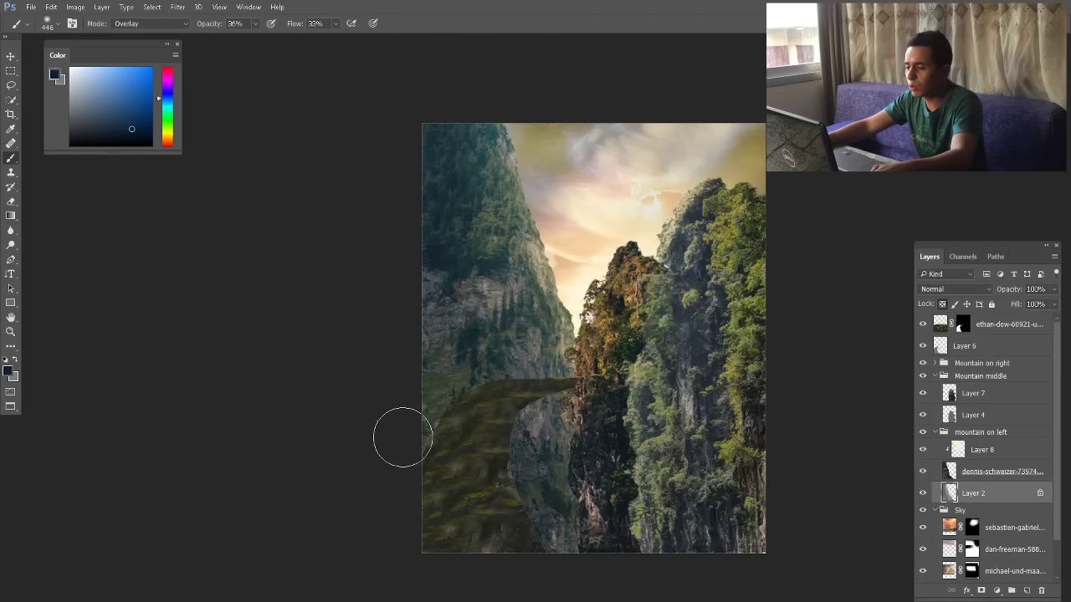
{"action": "key", "text": "v"}
{"action": "scroll", "coordinate": [441, 374], "scroll_direction": "down", "scroll_amount": 1}
{"action": "scroll", "coordinate": [544, 308], "scroll_direction": "up", "scroll_amount": 2}
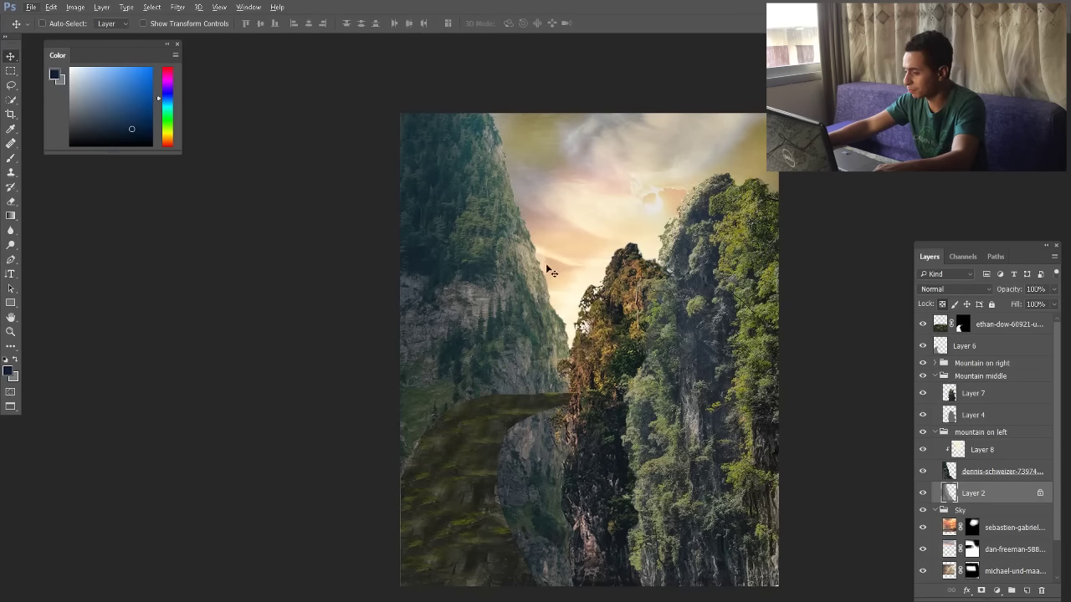
Add a new layer above Layer 8 and clip it to the left mountain, keeping its blending mode at Normal
{"action": "left_click", "coordinate": [996, 452]}
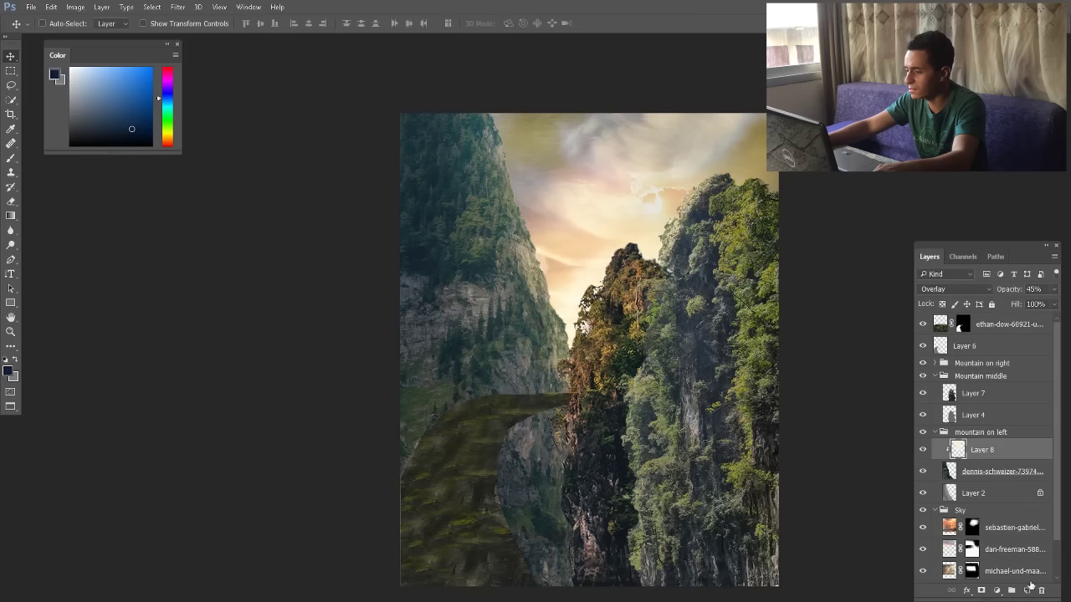
{"action": "left_click", "coordinate": [1028, 590]}
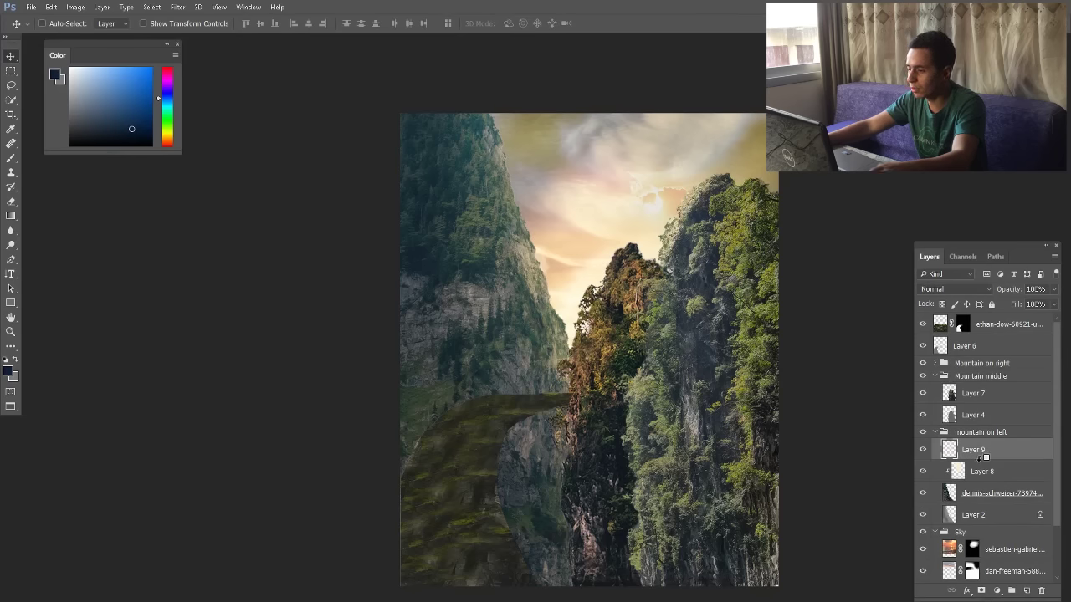
{"action": "left_click", "coordinate": [981, 457], "text": "alt"}
{"action": "left_click", "coordinate": [932, 291]}
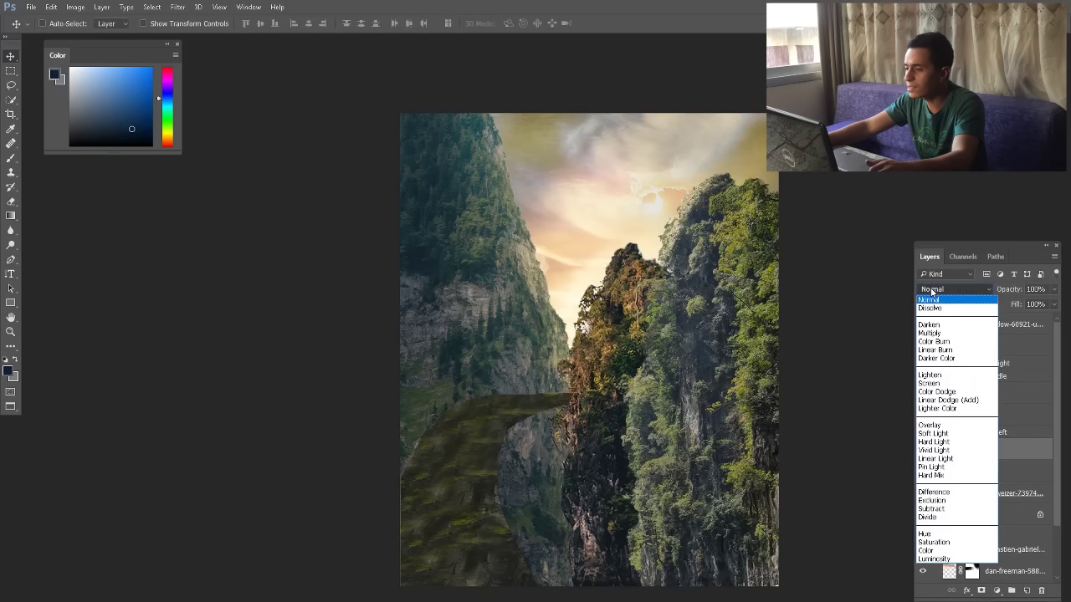
{"action": "left_click", "coordinate": [932, 291]}
Brush a light orange sampled from the sky along the left mountain's sky-facing edge on Layer 9, with the brush at about 286 px
{"action": "left_click", "coordinate": [11, 158]}
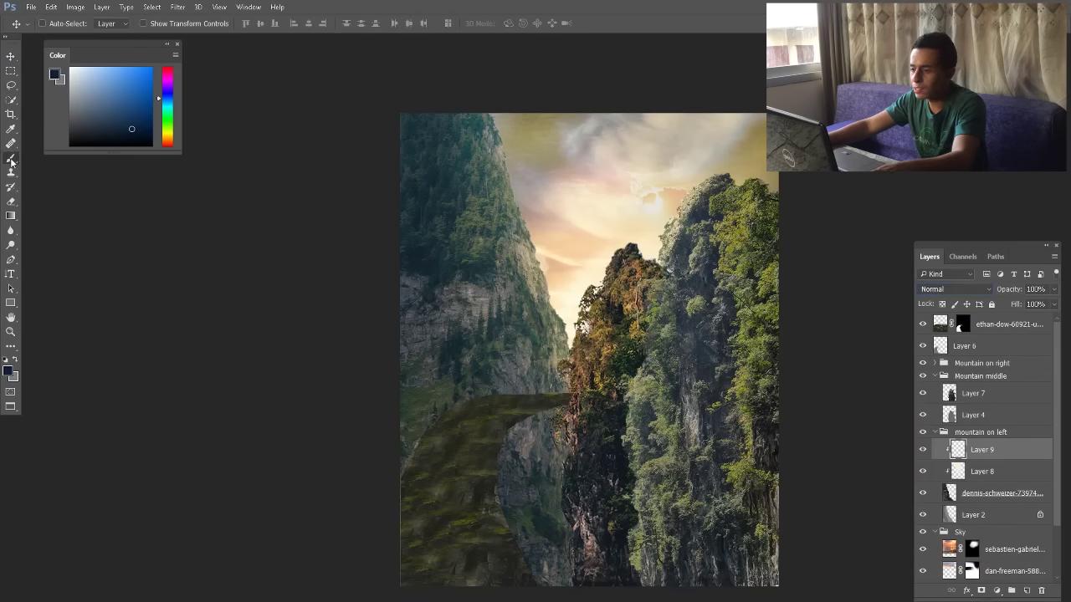
{"action": "left_click_drag", "start_coordinate": [663, 204], "coordinate": [656, 197]}
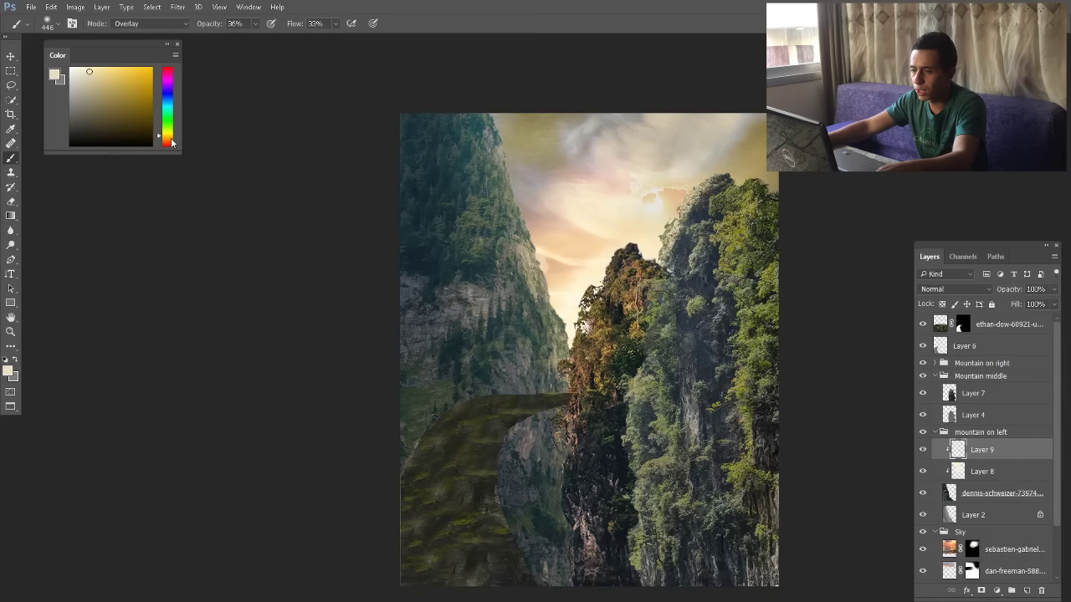
{"action": "left_click", "coordinate": [171, 139]}
{"action": "left_click_drag", "start_coordinate": [537, 199], "coordinate": [553, 196]}
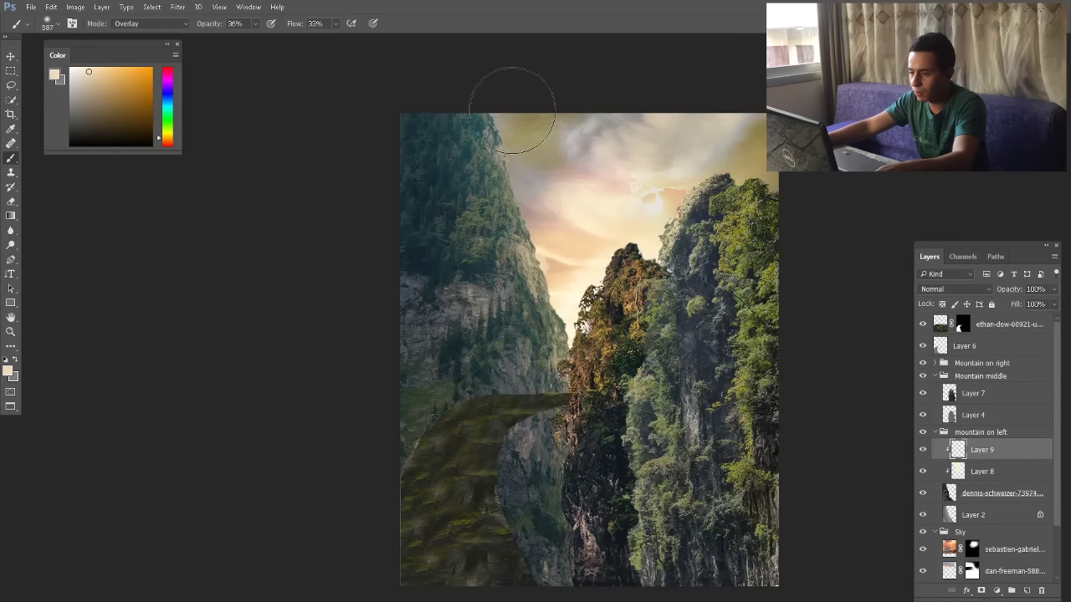
{"action": "left_click_drag", "start_coordinate": [554, 167], "coordinate": [528, 174]}
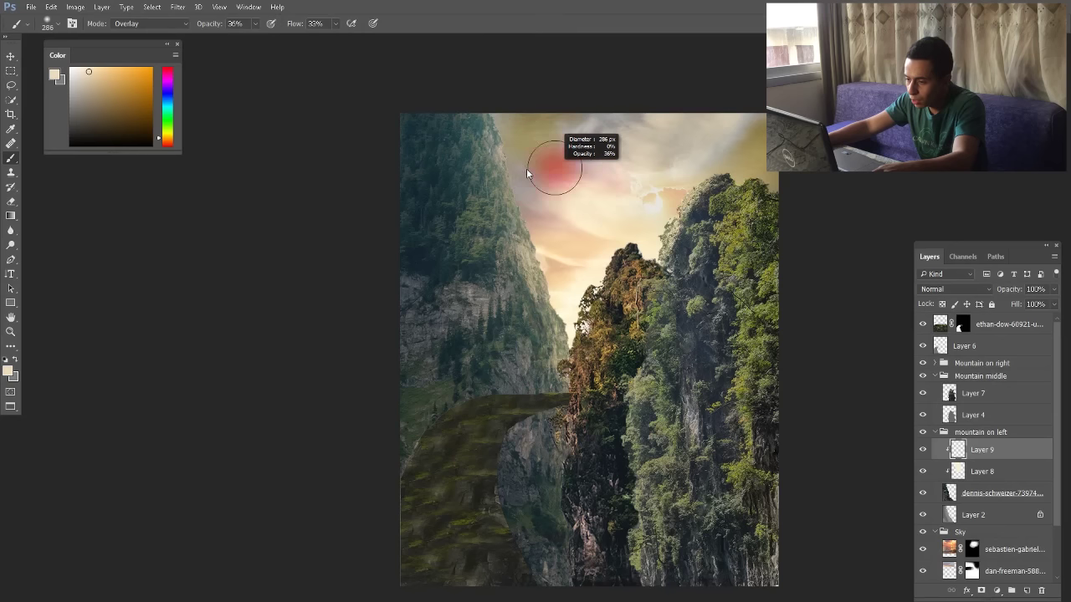
{"action": "key", "text": "ctrl+z"}
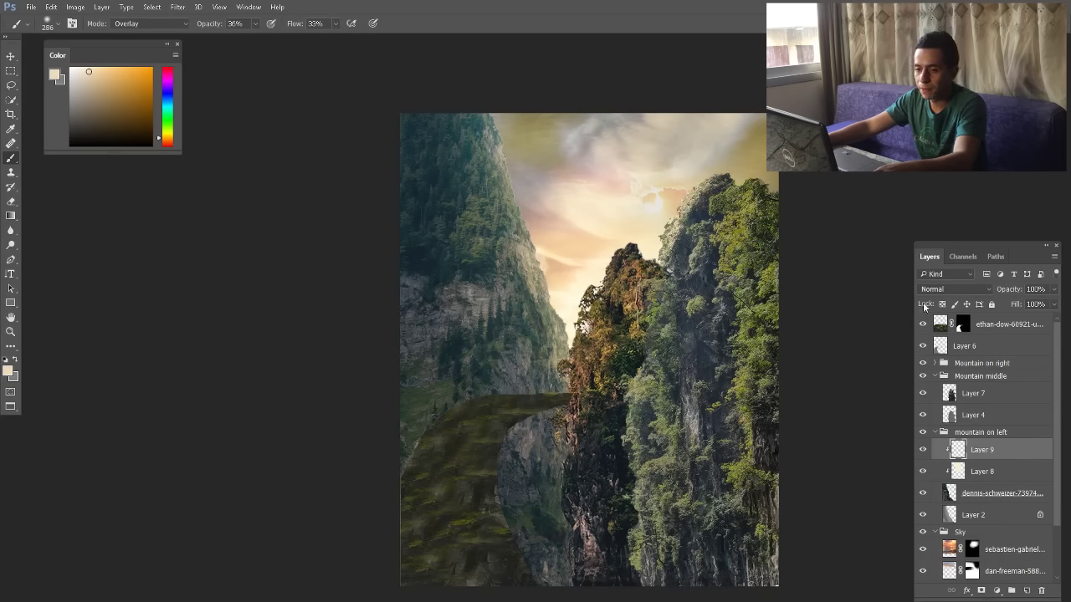
{"action": "left_click", "coordinate": [11, 56]}
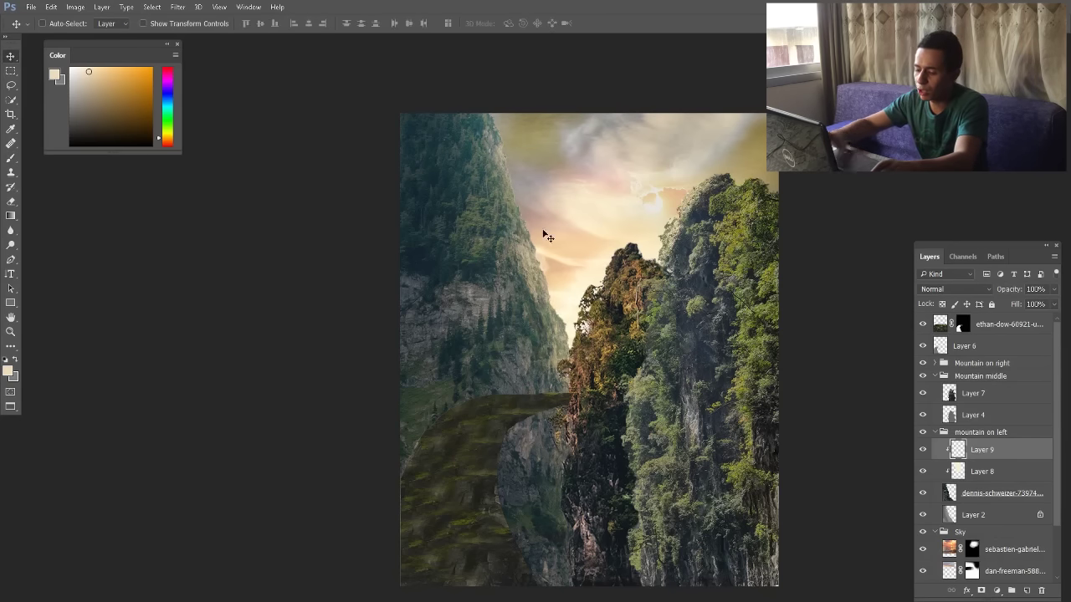
Raise Layer 9's saturation to +67 with Hue/Saturation and compare the image with the layer hidden and shown
{"action": "key", "text": "ctrl"}
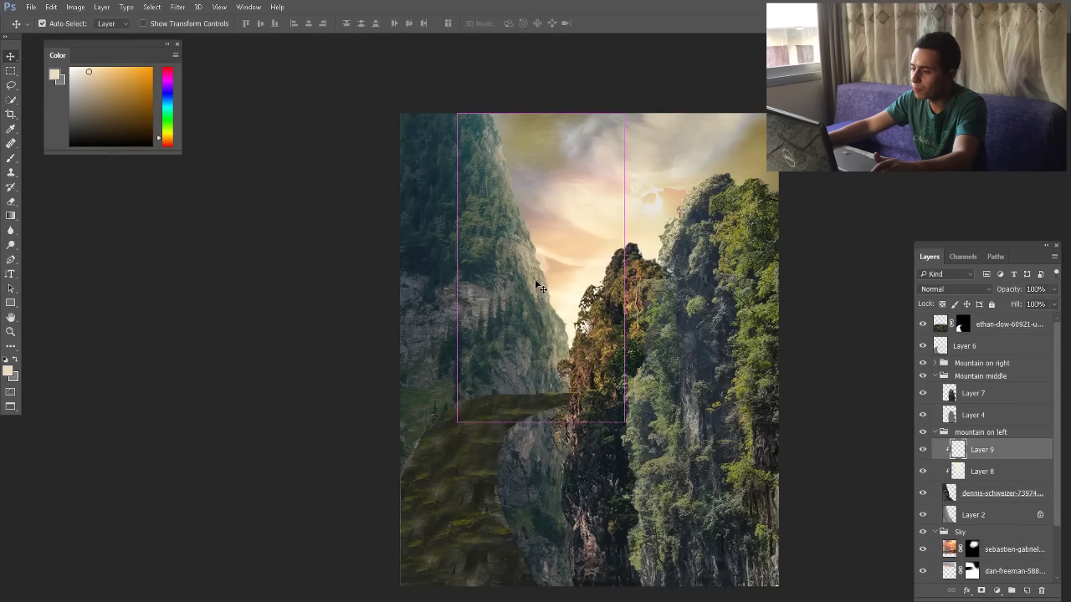
{"action": "key", "text": "ctrl+u"}
{"action": "left_click_drag", "start_coordinate": [712, 197], "coordinate": [743, 197]}
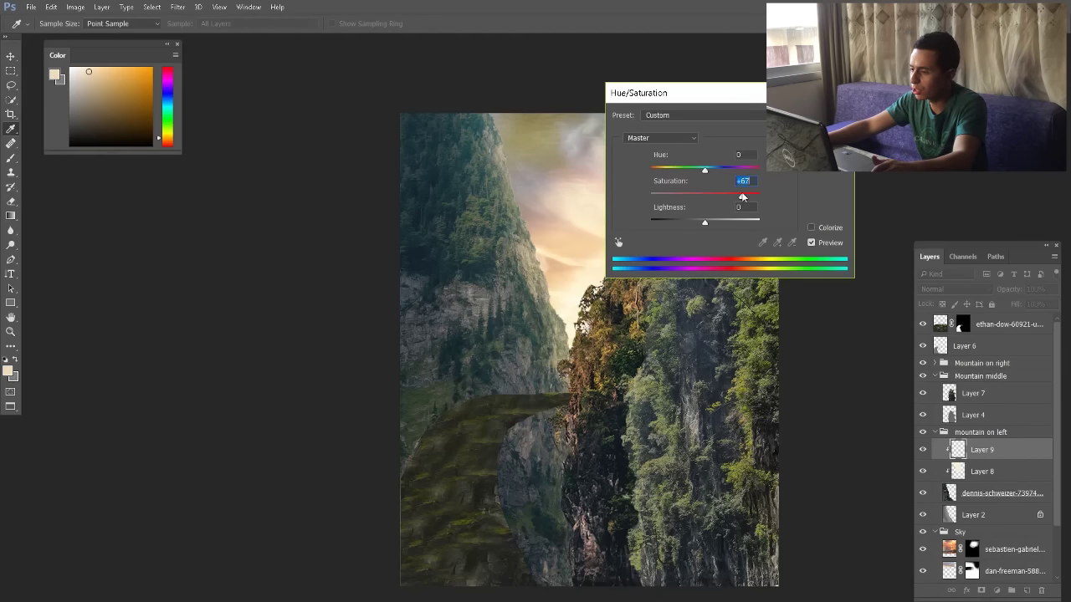
{"action": "key", "text": "Return"}
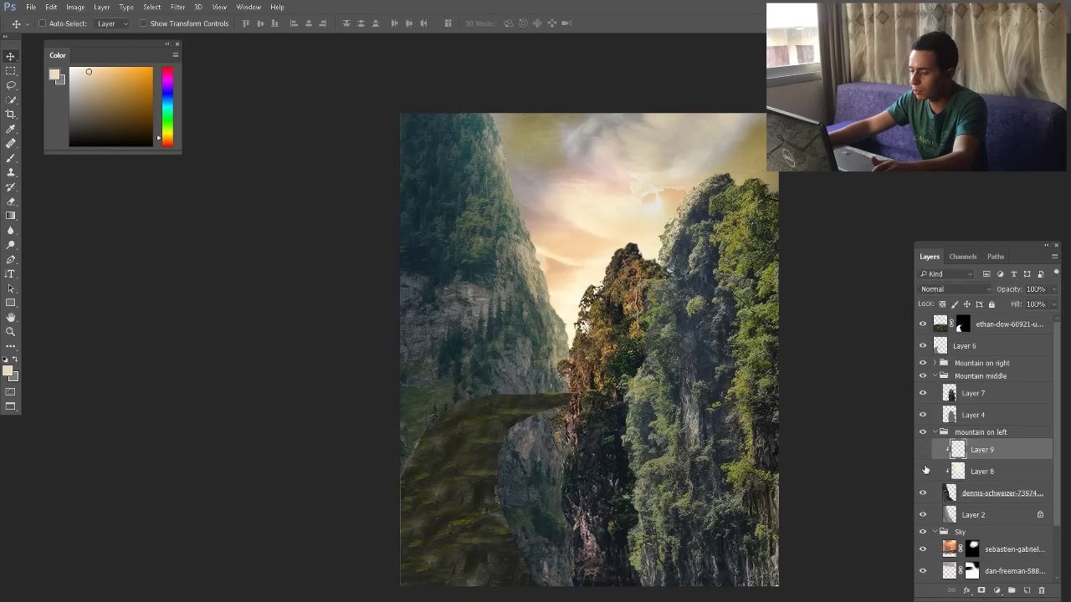
{"action": "left_click", "coordinate": [922, 451]}
{"action": "left_click", "coordinate": [923, 451]}
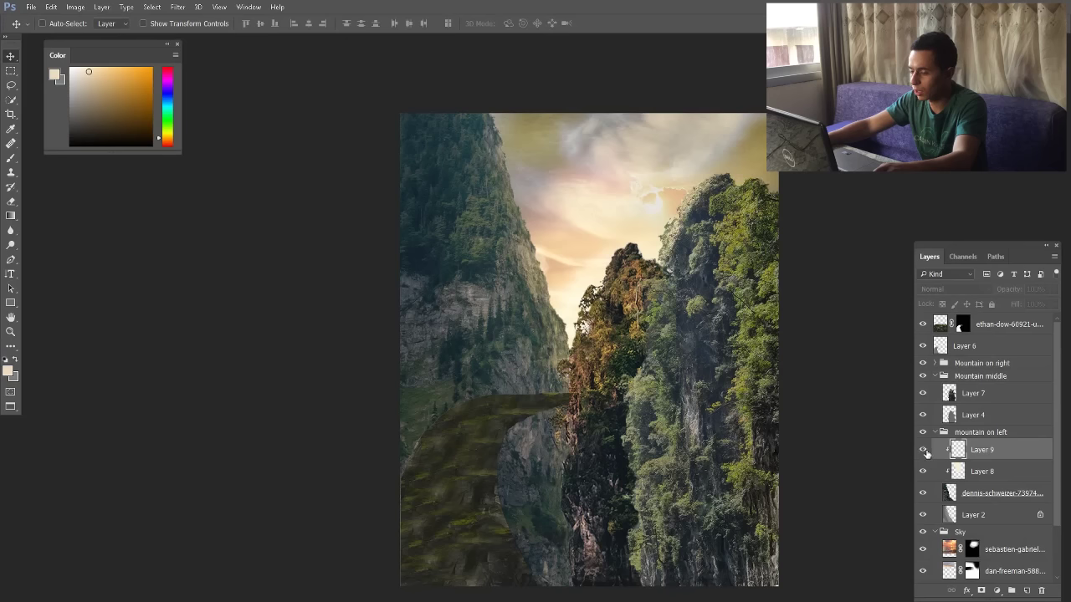
{"action": "left_click", "coordinate": [923, 451]}
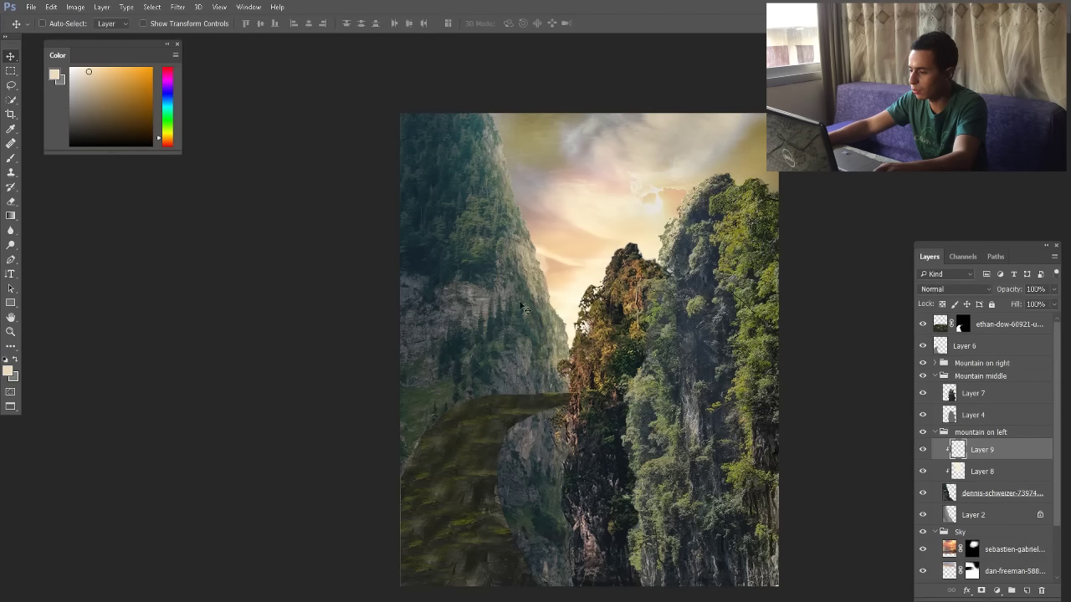
Lower Layer 8's opacity to 32% and compare the left mountain with its highlight layers hidden and shown
{"action": "left_click", "coordinate": [982, 470]}
{"action": "left_click", "coordinate": [985, 456]}
{"action": "left_click_drag", "start_coordinate": [996, 290], "coordinate": [1005, 290]}
{"action": "left_click", "coordinate": [993, 471]}
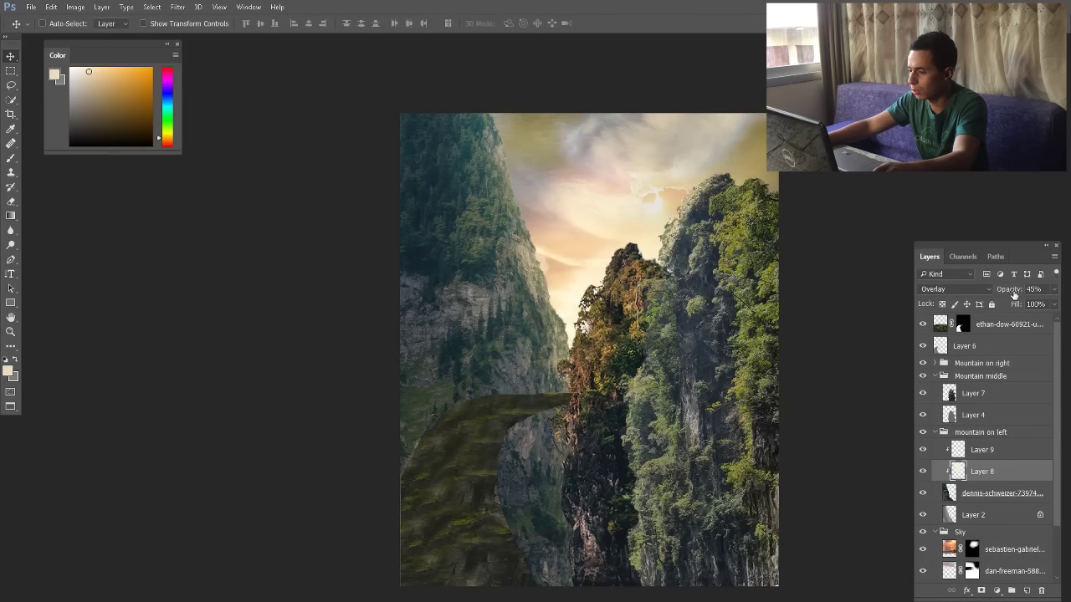
{"action": "left_click", "coordinate": [922, 472]}
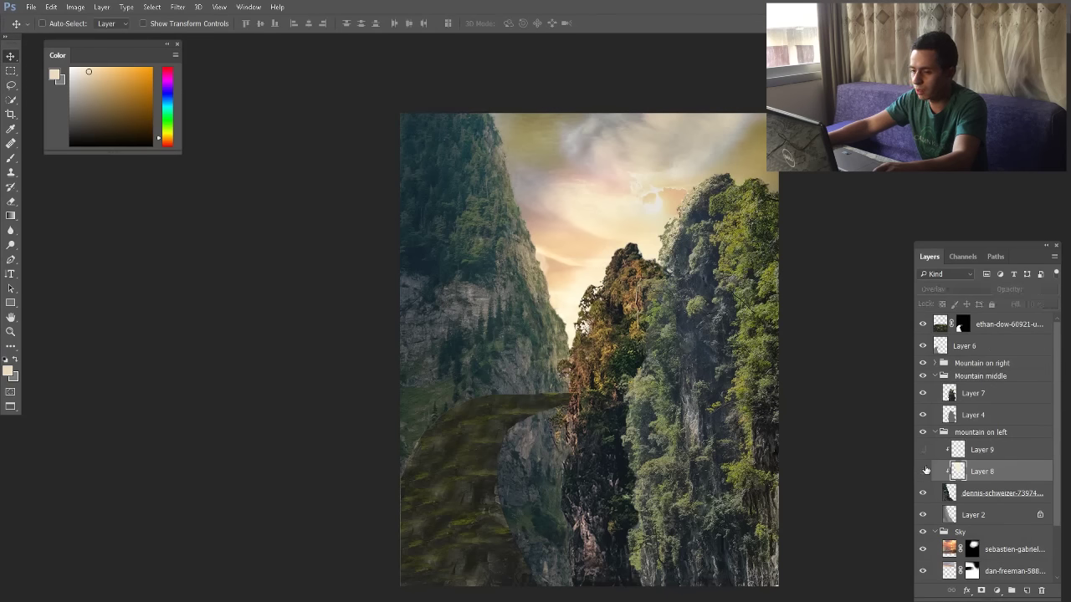
{"action": "left_click", "coordinate": [923, 471]}
{"action": "scroll", "coordinate": [552, 299], "scroll_direction": "down", "scroll_amount": 2}
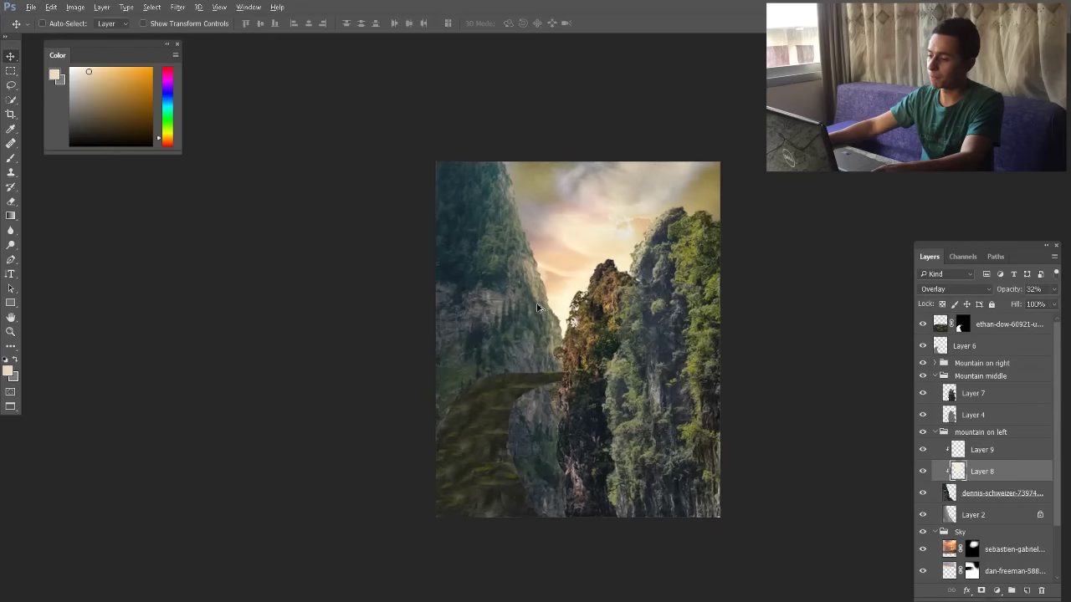
{"action": "scroll", "coordinate": [481, 257], "scroll_direction": "up", "scroll_amount": 2}
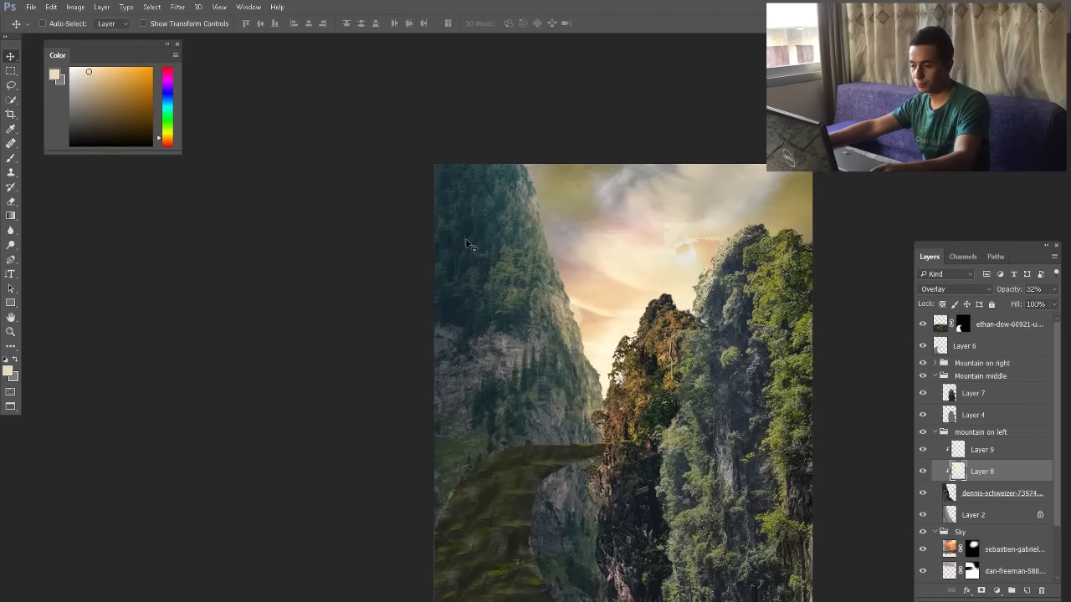
{"action": "scroll", "coordinate": [469, 244], "scroll_direction": "down", "scroll_amount": 2}
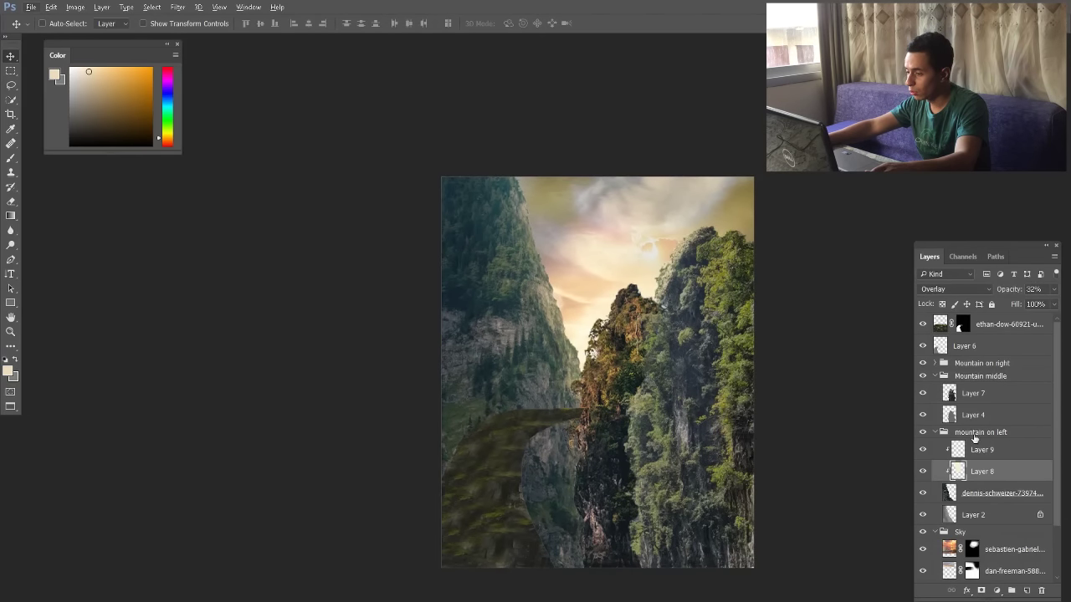
Set the dennis-schweizer layer's opacity to 71% and collapse the mountain on left group
{"action": "left_click", "coordinate": [967, 493]}
{"action": "left_click_drag", "start_coordinate": [1010, 290], "coordinate": [1013, 293]}
{"action": "scroll", "coordinate": [615, 348], "scroll_direction": "down", "scroll_amount": 2}
{"action": "scroll", "coordinate": [615, 348], "scroll_direction": "up", "scroll_amount": 3}
{"action": "left_click", "coordinate": [935, 432]}
Reduce the saturation of the Yellows on Layer 7 in the Mountain middle group with Hue/Saturation
{"action": "left_click", "coordinate": [973, 393]}
{"action": "scroll", "coordinate": [628, 364], "scroll_direction": "up", "scroll_amount": 2}
{"action": "scroll", "coordinate": [615, 356], "scroll_direction": "down", "scroll_amount": 1}
{"action": "key", "text": "ctrl+u"}
{"action": "left_click", "coordinate": [657, 137]}
{"action": "left_click", "coordinate": [649, 158]}
{"action": "left_click_drag", "start_coordinate": [705, 195], "coordinate": [682, 196]}
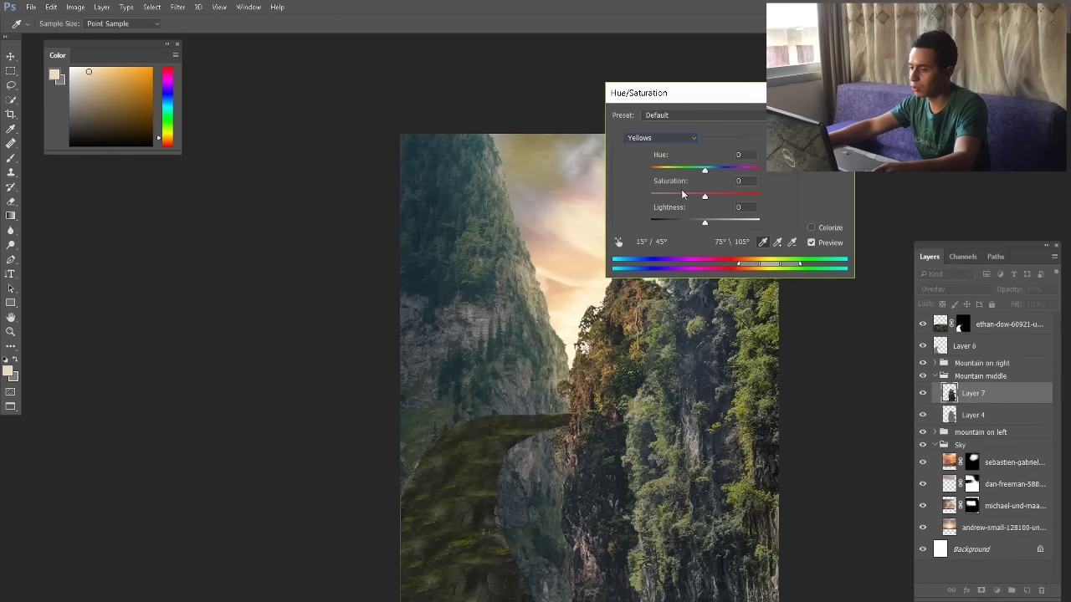
{"action": "key", "text": "Return"}
{"action": "scroll", "coordinate": [598, 293], "scroll_direction": "up", "scroll_amount": 5}
{"action": "scroll", "coordinate": [600, 289], "scroll_direction": "down", "scroll_amount": 4}
Lock Layer 4's transparent pixels and paint warm light sampled from the sky down the sunlit edge of the middle mountain
{"action": "left_click", "coordinate": [968, 415]}
{"action": "left_click", "coordinate": [942, 305]}
{"action": "key", "text": "b"}
{"action": "left_click", "coordinate": [622, 244], "text": "alt"}
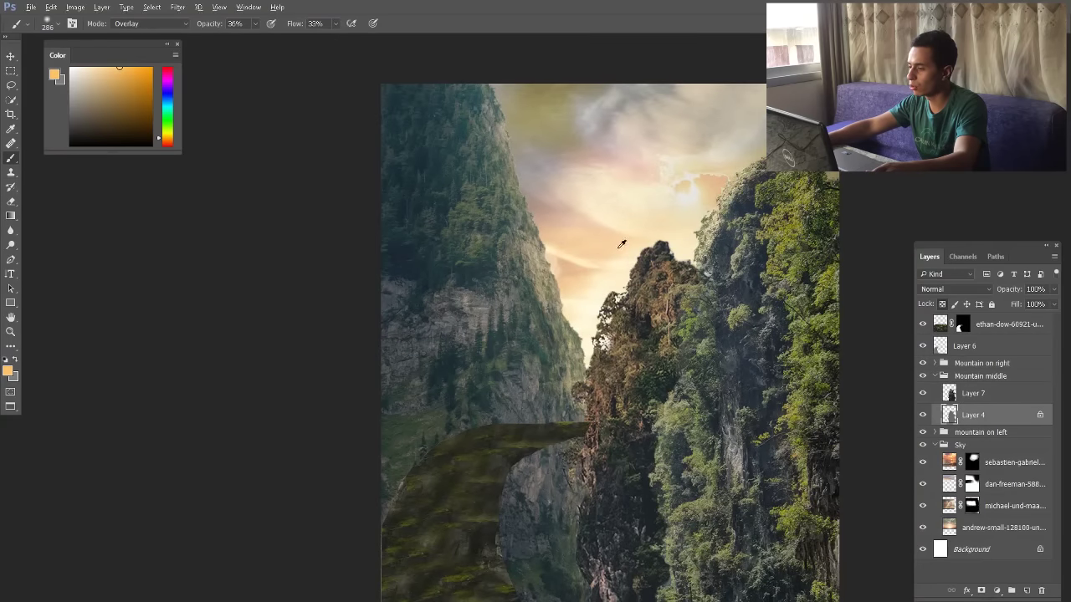
{"action": "left_click", "coordinate": [634, 258], "text": "alt"}
{"action": "left_click_drag", "start_coordinate": [672, 239], "coordinate": [648, 241]}
{"action": "mouse_move", "coordinate": [627, 285]}
{"action": "left_mouse_down"}
{"action": "mouse_move", "coordinate": [584, 393]}
{"action": "mouse_move", "coordinate": [592, 380]}
{"action": "left_mouse_up"}
{"action": "scroll", "coordinate": [641, 249], "scroll_direction": "down", "scroll_amount": 4}
{"action": "scroll", "coordinate": [624, 373], "scroll_direction": "up", "scroll_amount": 6}
Try shading the middle mountain's face on Layer 4 with a dark colour sampled from the rock
{"action": "left_click", "coordinate": [628, 376], "text": "alt"}
{"action": "scroll", "coordinate": [606, 326], "scroll_direction": "down", "scroll_amount": 4}
{"action": "mouse_move", "coordinate": [623, 230]}
{"action": "left_mouse_down"}
{"action": "mouse_move", "coordinate": [580, 368]}
{"action": "mouse_move", "coordinate": [614, 426]}
{"action": "left_mouse_up"}
{"action": "key", "text": "ctrl+z"}
{"action": "left_click", "coordinate": [632, 335], "text": "alt"}
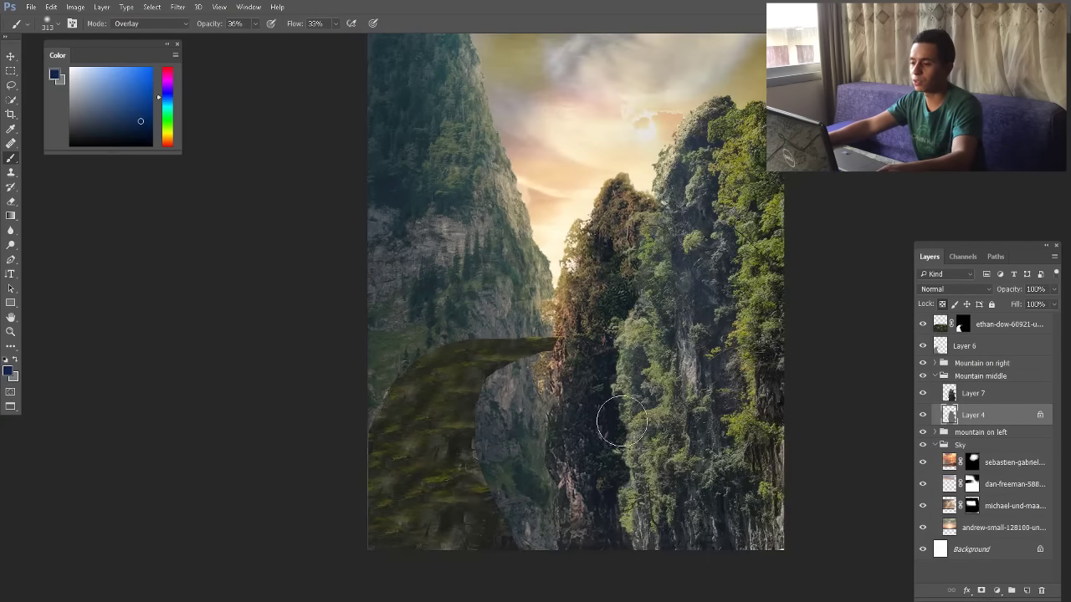
{"action": "scroll", "coordinate": [711, 336], "scroll_direction": "down", "scroll_amount": 3}
Add a new layer clipped to Layer 7, sample a brush colour from the image and change the brush's blending mode
{"action": "left_click", "coordinate": [974, 394]}
{"action": "key", "text": "ctrl+alt+shift+n"}
{"action": "key", "text": "ctrl+alt+g"}
{"action": "scroll", "coordinate": [661, 253], "scroll_direction": "up", "scroll_amount": 4}
{"action": "left_click", "coordinate": [585, 171], "text": "alt"}
{"action": "left_click", "coordinate": [151, 23]}
{"action": "left_click", "coordinate": [131, 34]}
{"action": "scroll", "coordinate": [593, 265], "scroll_direction": "down", "scroll_amount": 5}
{"action": "key", "text": "v"}
{"action": "scroll", "coordinate": [634, 315], "scroll_direction": "up", "scroll_amount": 2}
Check the contents of the mountain layer groups and leave the mountain on left group collapsed
{"action": "left_click", "coordinate": [935, 376]}
{"action": "left_click", "coordinate": [935, 363]}
{"action": "left_click", "coordinate": [935, 364]}
{"action": "left_click", "coordinate": [935, 376]}
{"action": "left_click", "coordinate": [934, 433]}
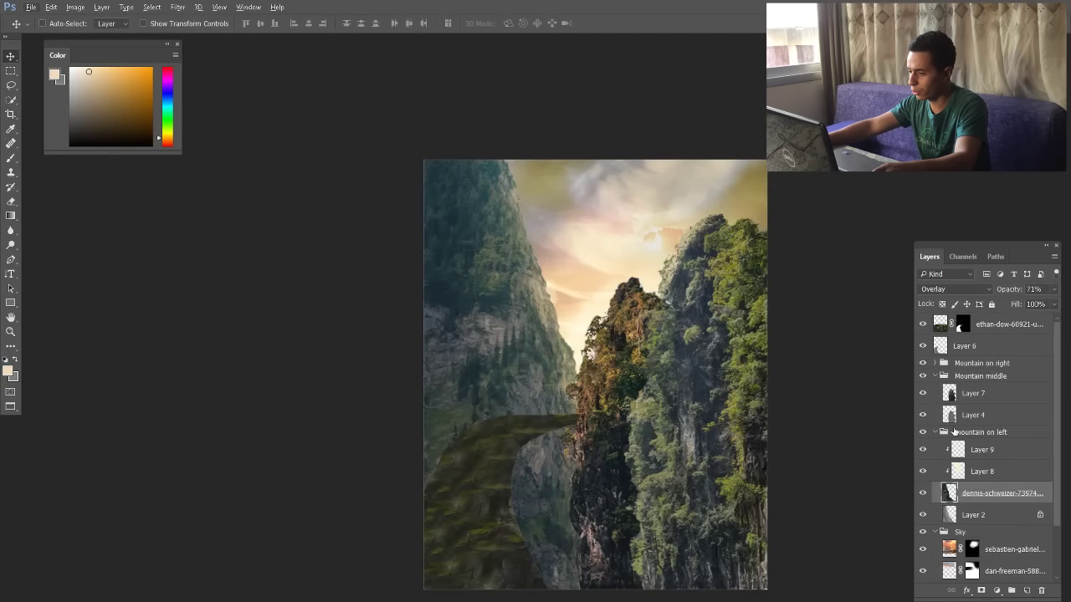
{"action": "left_click", "coordinate": [936, 433]}
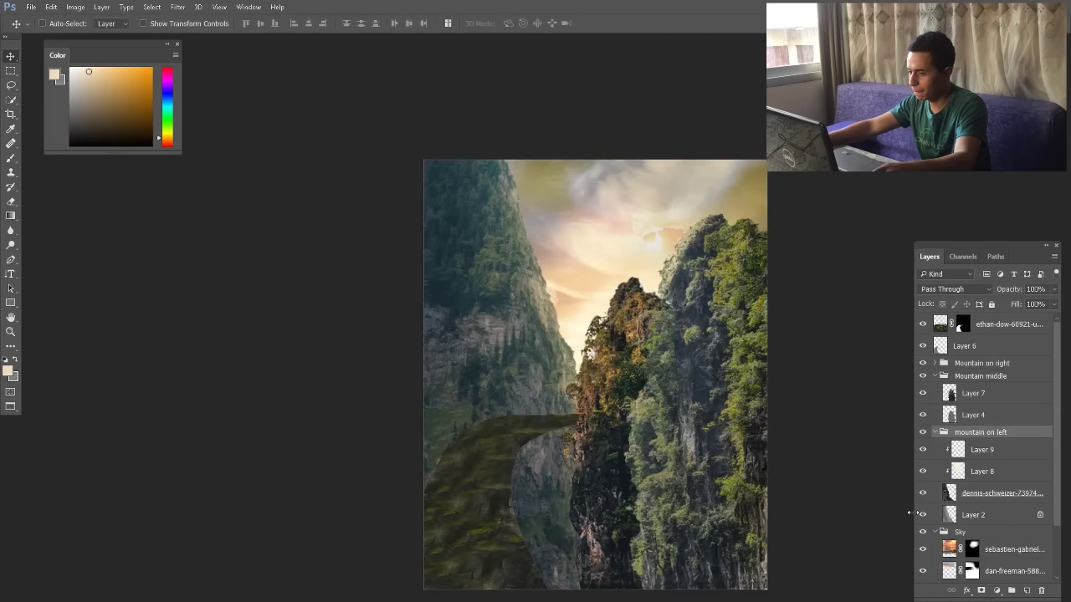
{"action": "left_click", "coordinate": [934, 432]}
{"action": "left_click", "coordinate": [923, 432]}
{"action": "left_click", "coordinate": [649, 405]}
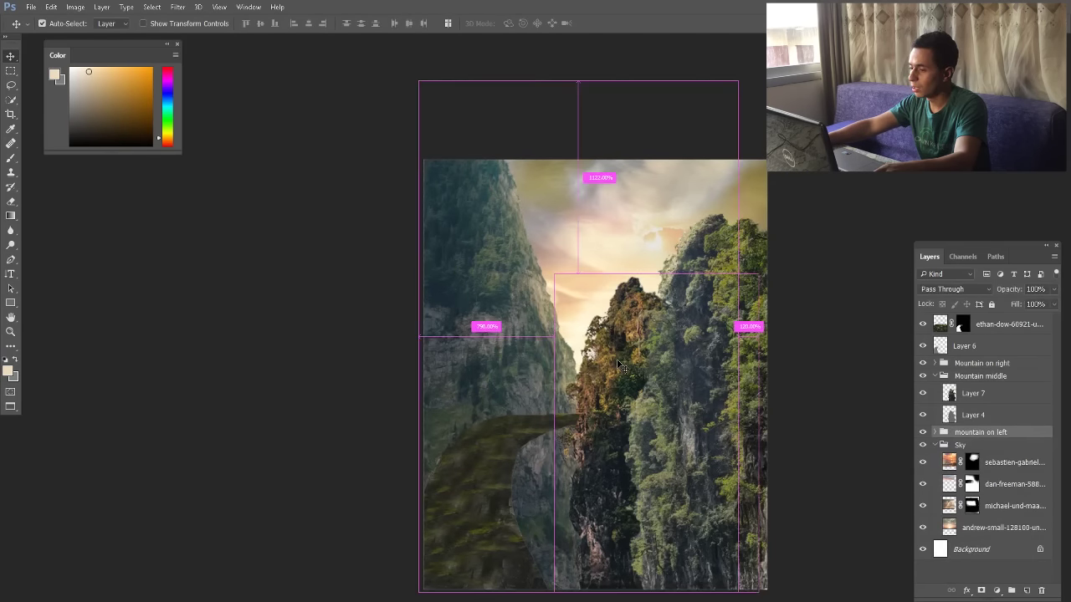
Lower the opacity of Layer 7 in the Mountain middle group to 87%
{"action": "left_click", "coordinate": [1002, 390]}
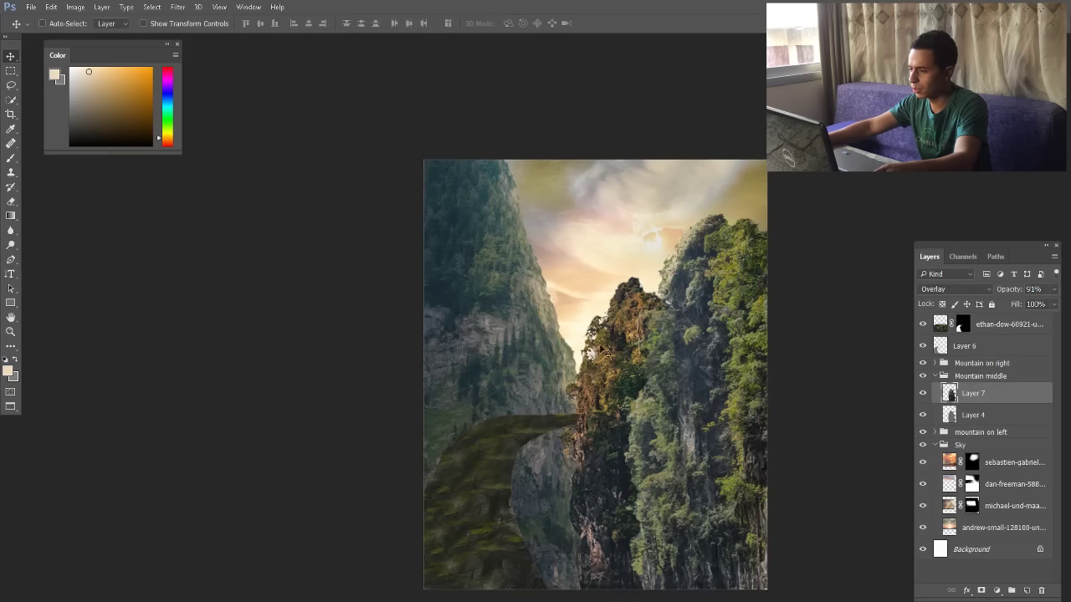
{"action": "scroll", "coordinate": [605, 371], "scroll_direction": "up", "scroll_amount": 1}
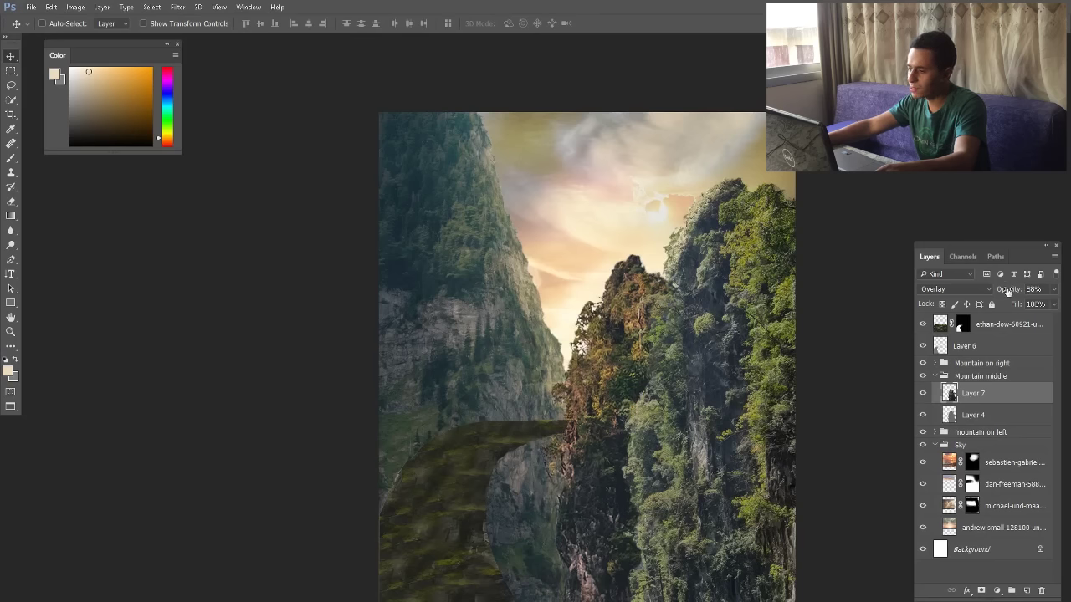
{"action": "key", "text": "Return"}
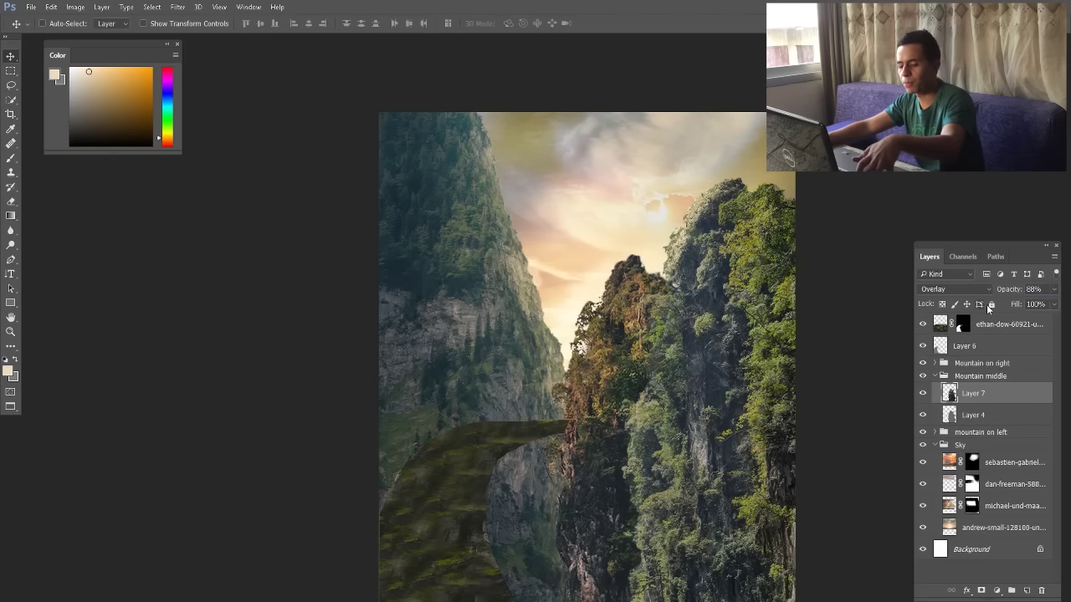
{"action": "scroll", "coordinate": [610, 349], "scroll_direction": "down", "scroll_amount": 1}
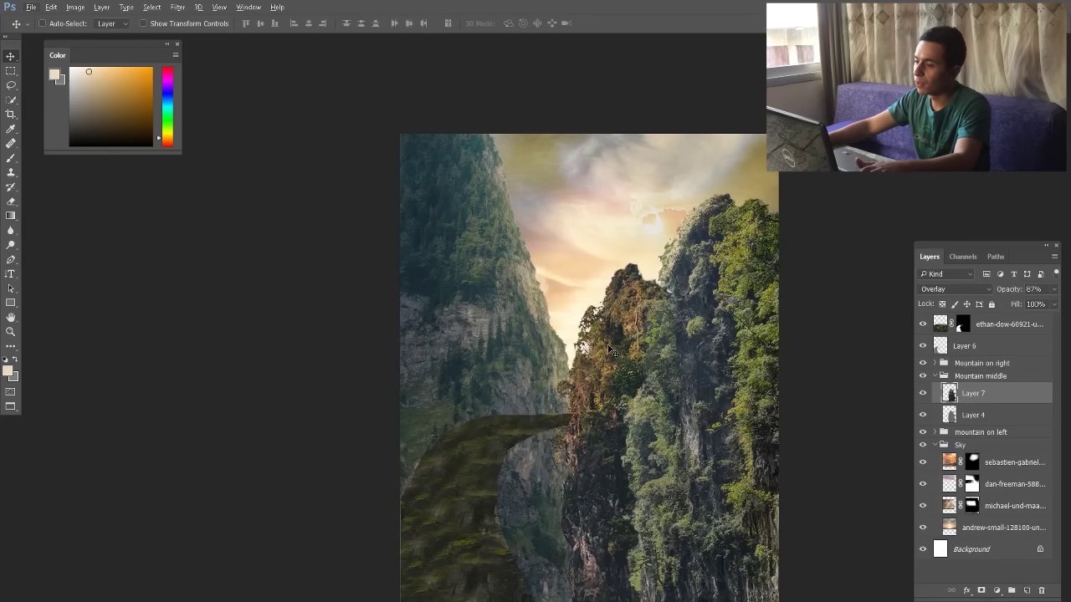
Reduce the saturation of the Yellows to -38 on Layer 7 with Hue/Saturation
{"action": "key", "text": "ctrl+u"}
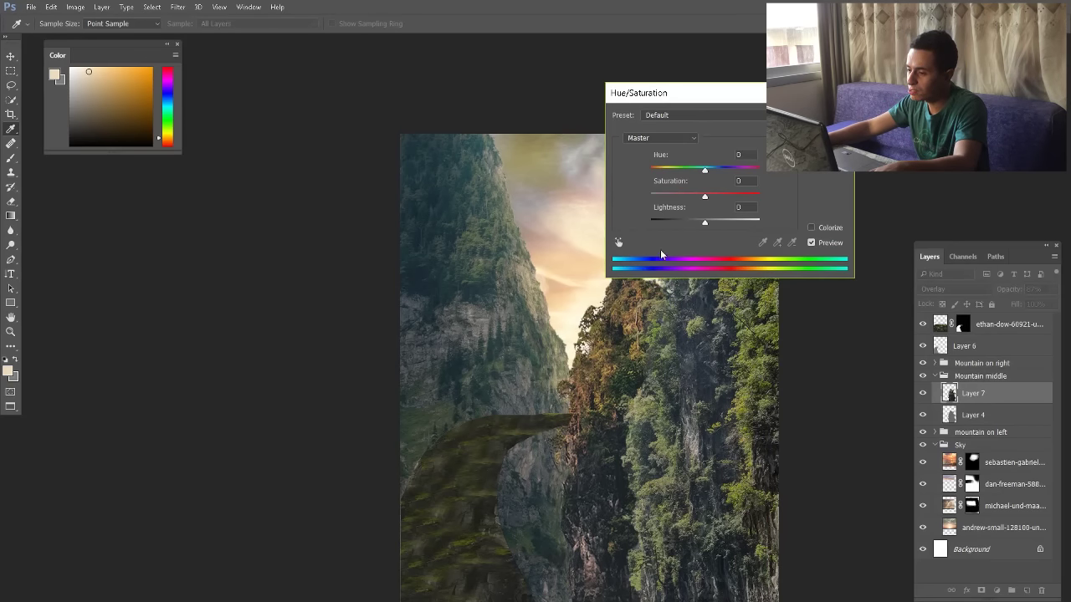
{"action": "left_click", "coordinate": [659, 139]}
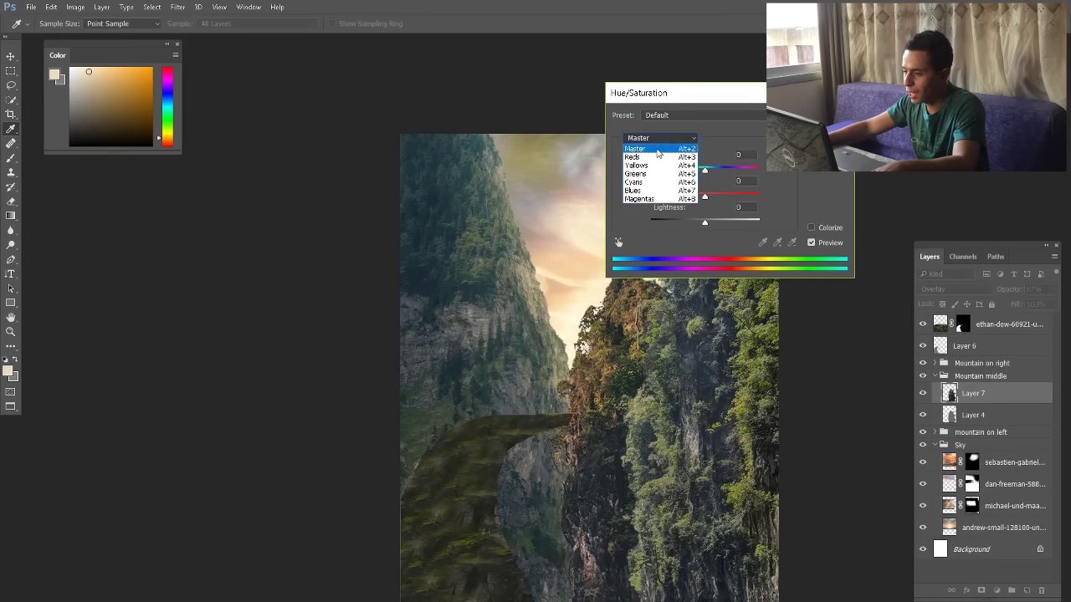
{"action": "left_click", "coordinate": [649, 167]}
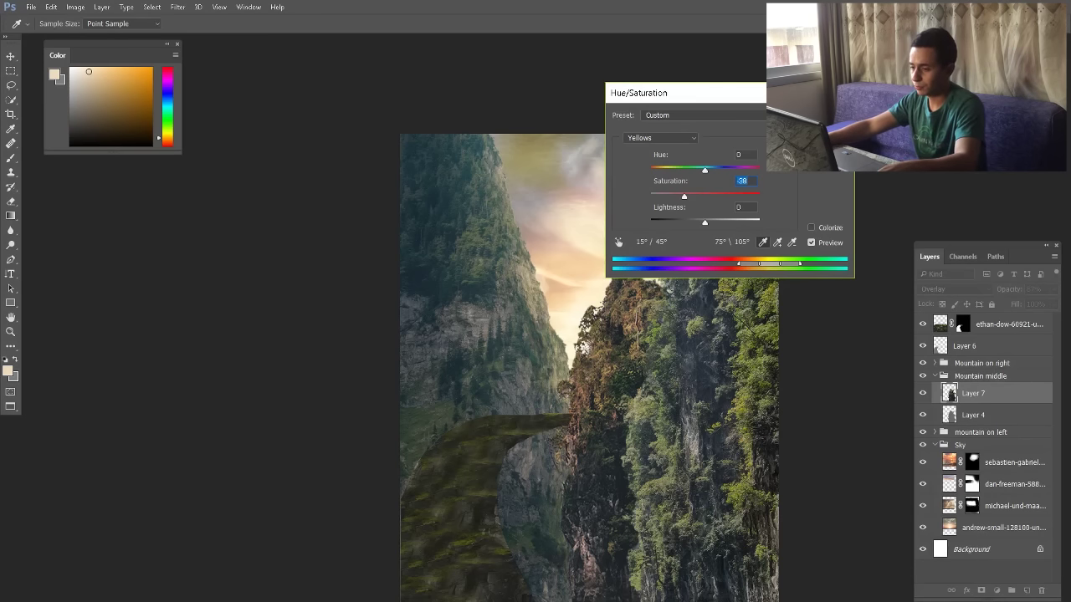
{"action": "key", "text": "Return"}
{"action": "key", "text": "v"}
{"action": "scroll", "coordinate": [650, 301], "scroll_direction": "down", "scroll_amount": 1}
{"action": "scroll", "coordinate": [636, 285], "scroll_direction": "up", "scroll_amount": 2}
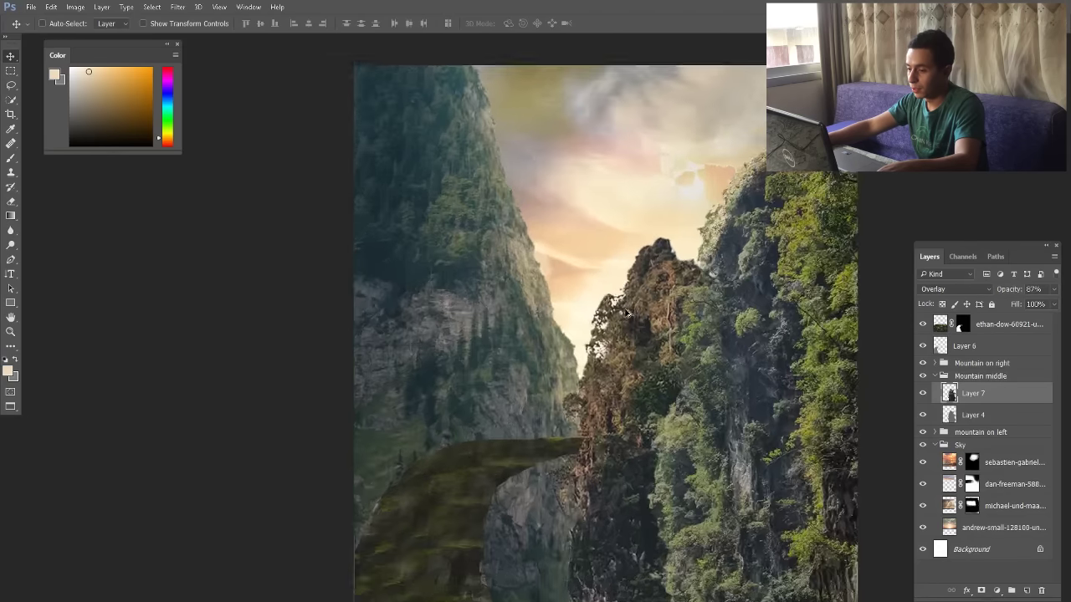
{"action": "scroll", "coordinate": [629, 289], "scroll_direction": "down", "scroll_amount": 1}
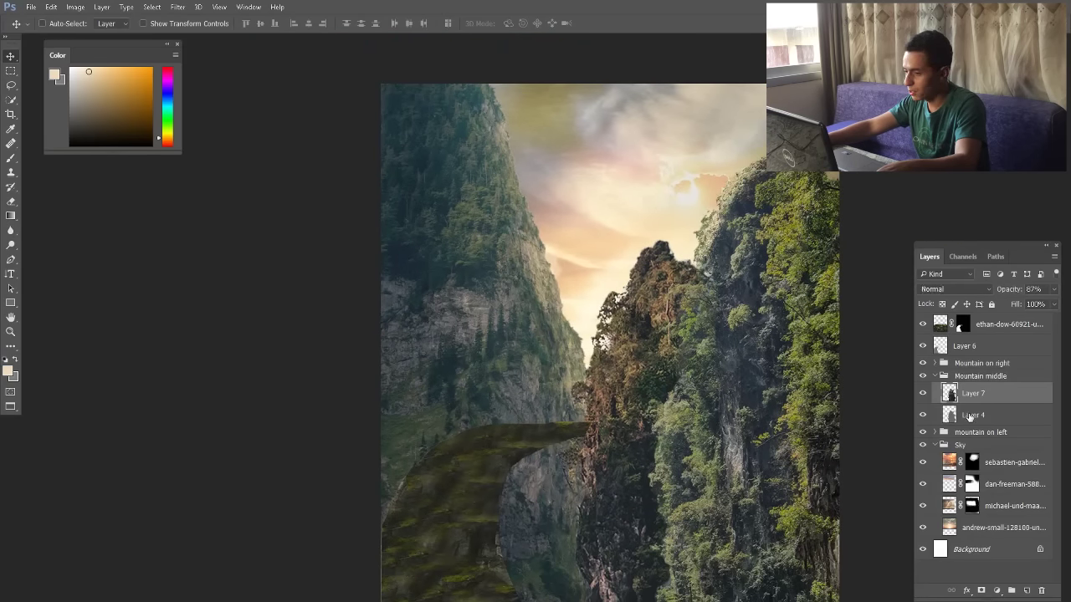
Lock Layer 4's transparent pixels and brush a warm orange glow onto the middle mountain's peak in Overlay mode
{"action": "left_click", "coordinate": [969, 416]}
{"action": "left_click", "coordinate": [10, 159]}
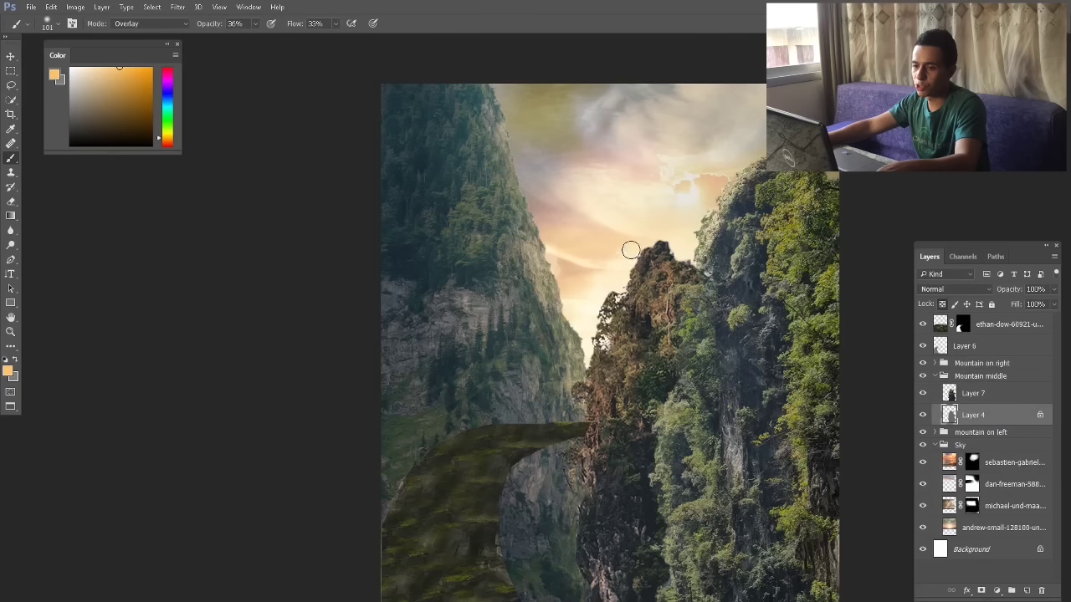
{"action": "mouse_move", "coordinate": [656, 232]}
{"action": "left_mouse_down"}
{"action": "mouse_move", "coordinate": [620, 246]}
{"action": "mouse_move", "coordinate": [626, 264]}
{"action": "left_mouse_up"}
{"action": "scroll", "coordinate": [632, 242], "scroll_direction": "down", "scroll_amount": 1}
{"action": "scroll", "coordinate": [606, 361], "scroll_direction": "up", "scroll_amount": 2}
{"action": "left_click", "coordinate": [540, 544], "text": "alt"}
{"action": "scroll", "coordinate": [569, 578], "scroll_direction": "down", "scroll_amount": 1}
{"action": "left_click", "coordinate": [627, 241], "text": "alt"}
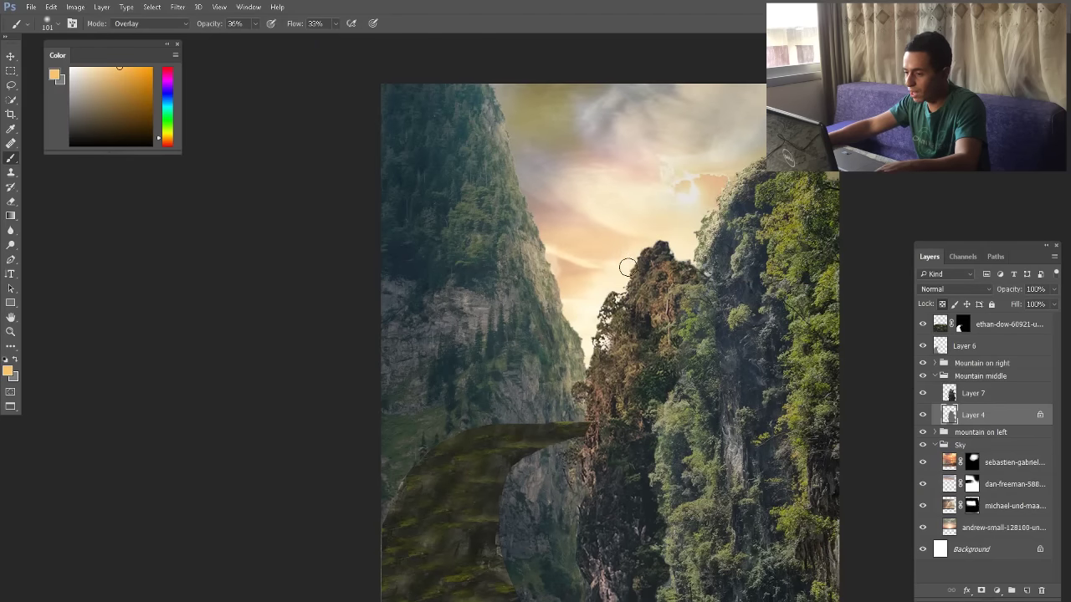
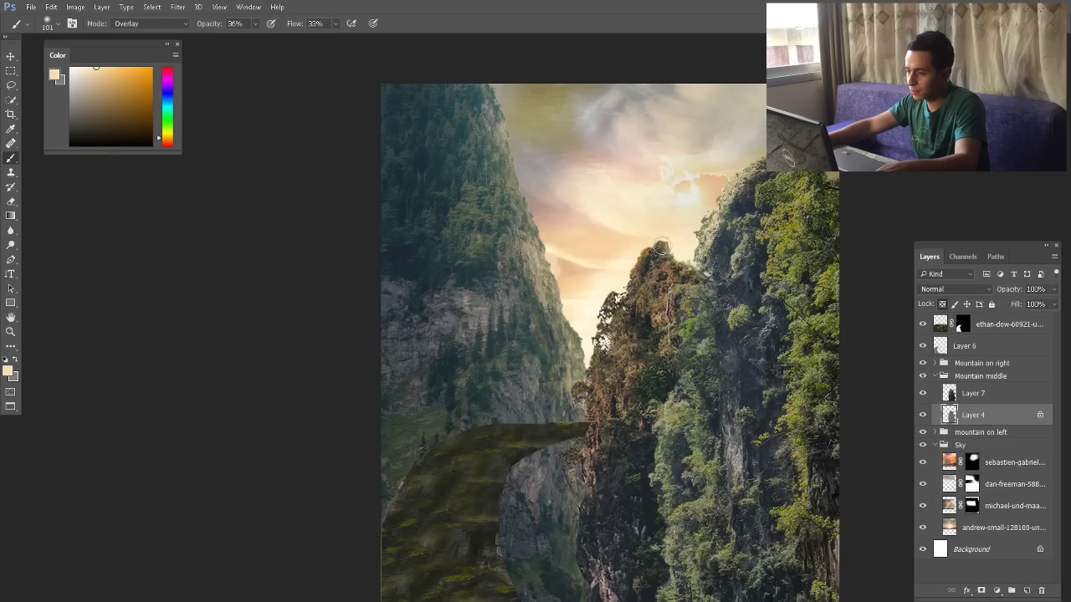
Brush pale cream light in Overlay mode along the middle mountain's left edge on Layer 4, down past the bridge
{"action": "left_click_drag", "start_coordinate": [656, 240], "coordinate": [652, 241]}
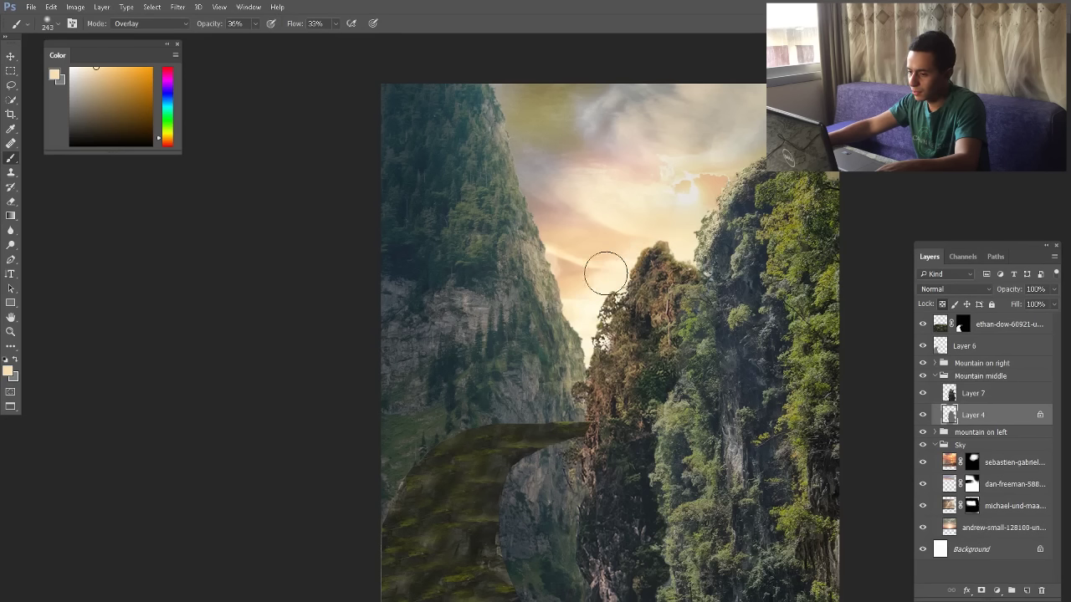
{"action": "left_click_drag", "start_coordinate": [606, 273], "coordinate": [588, 343]}
{"action": "scroll", "coordinate": [603, 266], "scroll_direction": "down", "scroll_amount": 1}
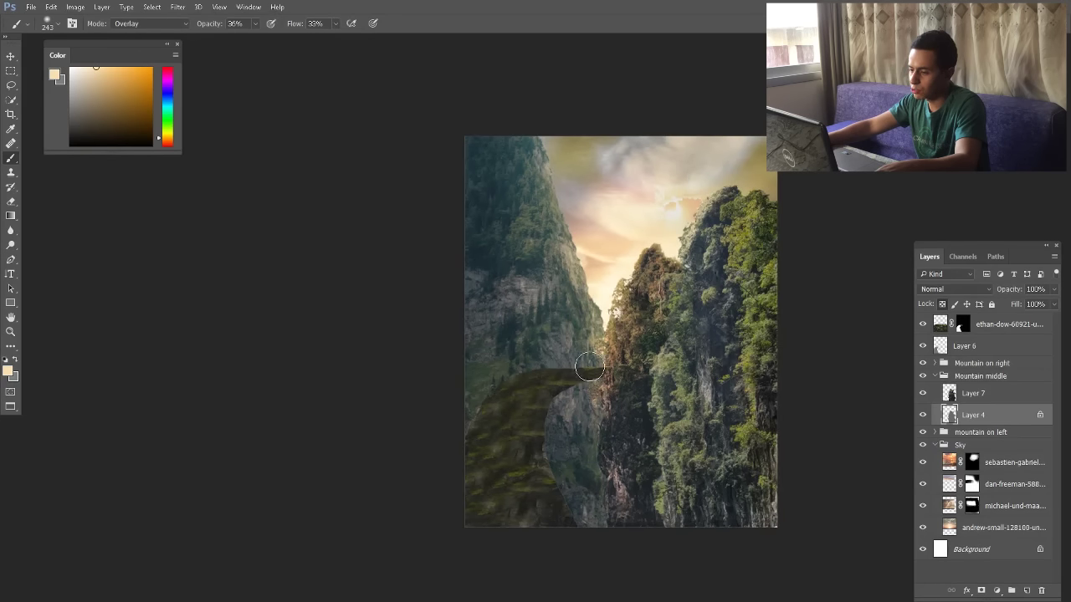
{"action": "left_click_drag", "start_coordinate": [589, 382], "coordinate": [606, 361]}
{"action": "scroll", "coordinate": [609, 368], "scroll_direction": "up", "scroll_amount": 3}
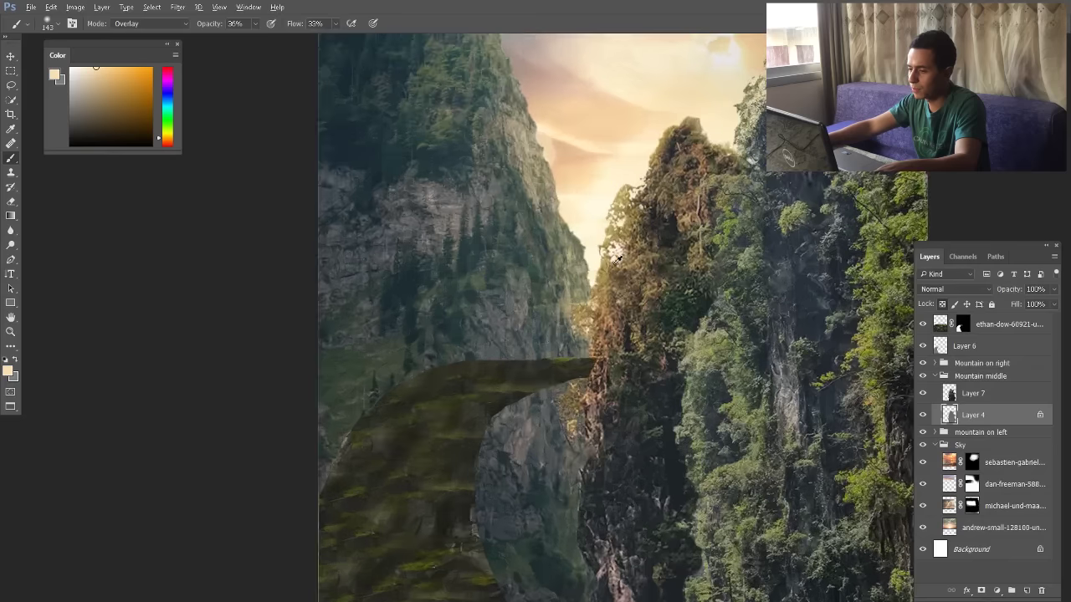
Shade the face of the middle mountain on Layer 4 with a large dark navy blue brush in Overlay mode
{"action": "left_click_drag", "start_coordinate": [167, 107], "coordinate": [166, 103]}
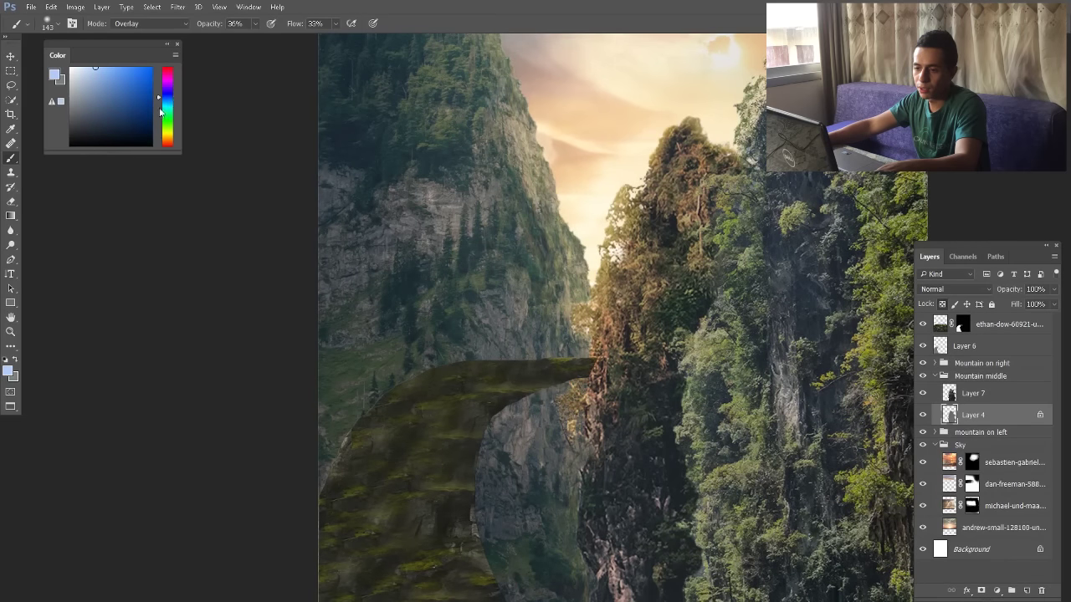
{"action": "scroll", "coordinate": [472, 304], "scroll_direction": "down", "scroll_amount": 1}
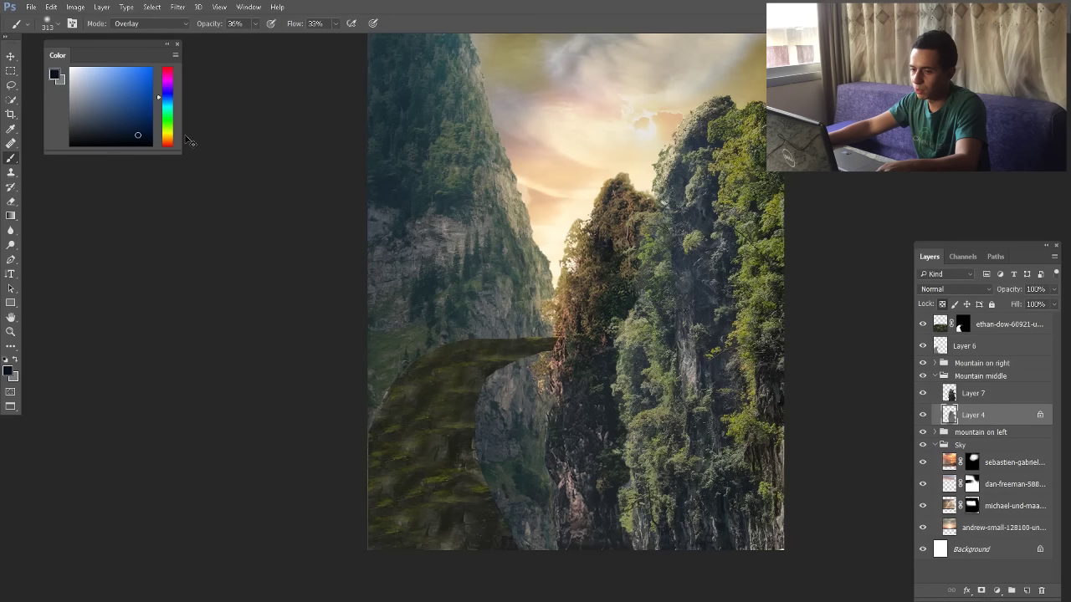
{"action": "key", "text": "ctrl+z"}
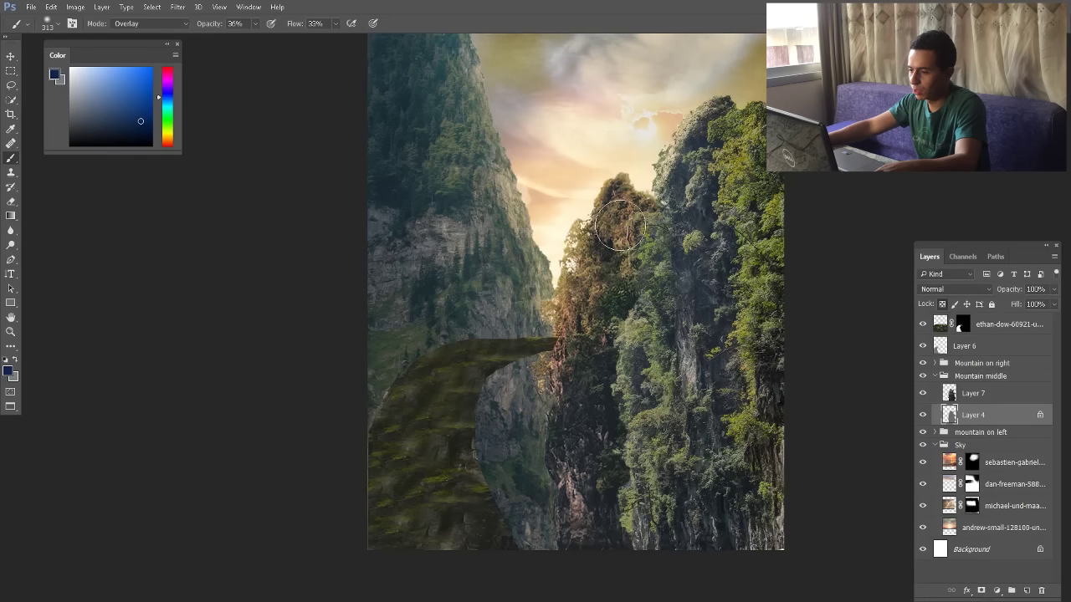
{"action": "left_click_drag", "start_coordinate": [620, 225], "coordinate": [615, 237]}
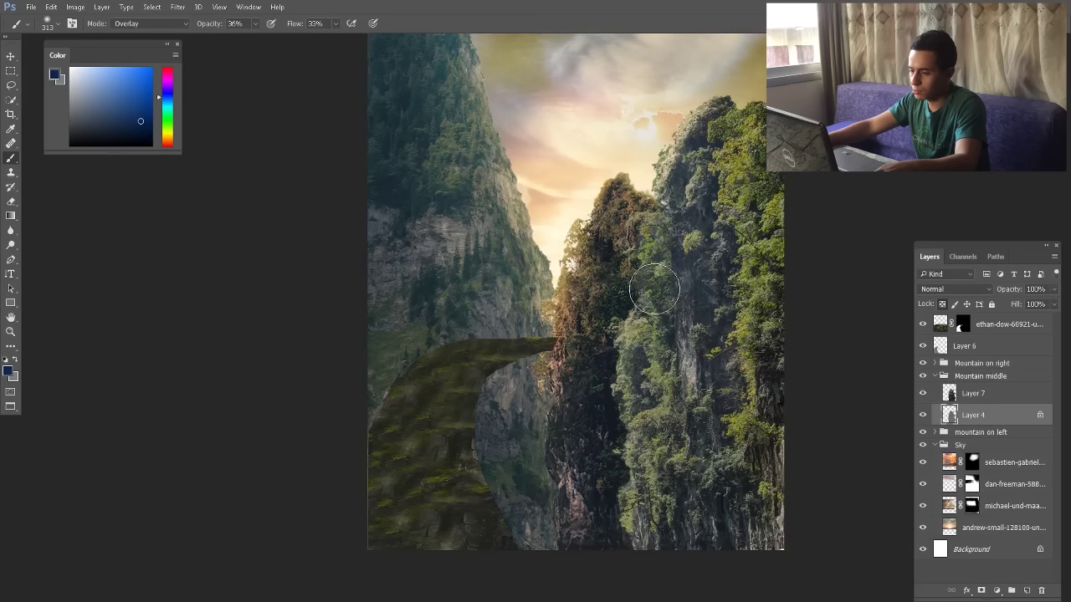
{"action": "scroll", "coordinate": [683, 356], "scroll_direction": "down", "scroll_amount": 1}
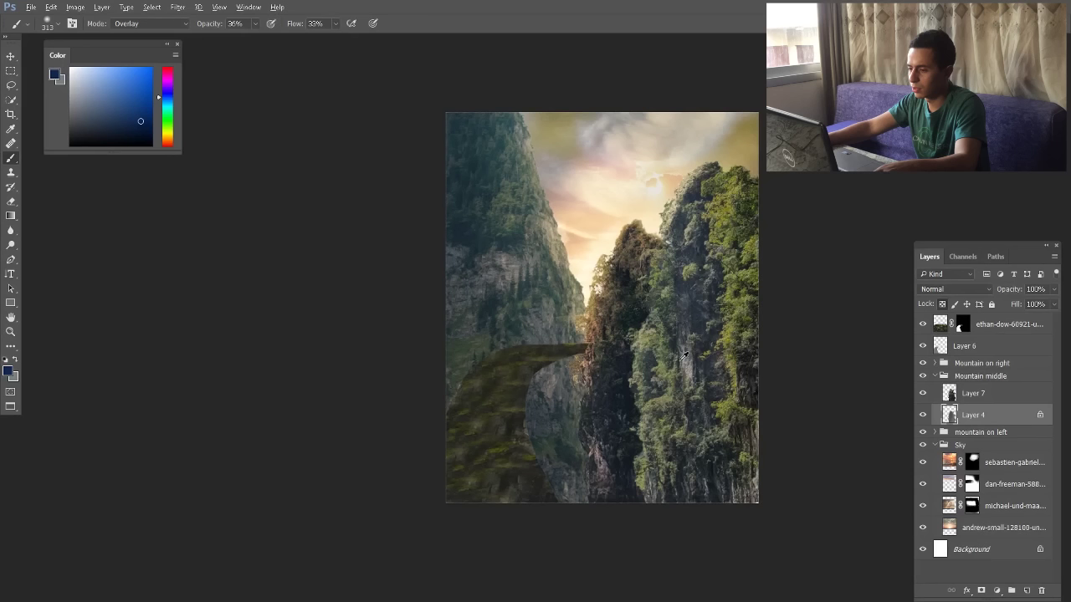
Lower Layer 7's opacity to 75% and add a new layer clipped to it
{"action": "left_click", "coordinate": [976, 394]}
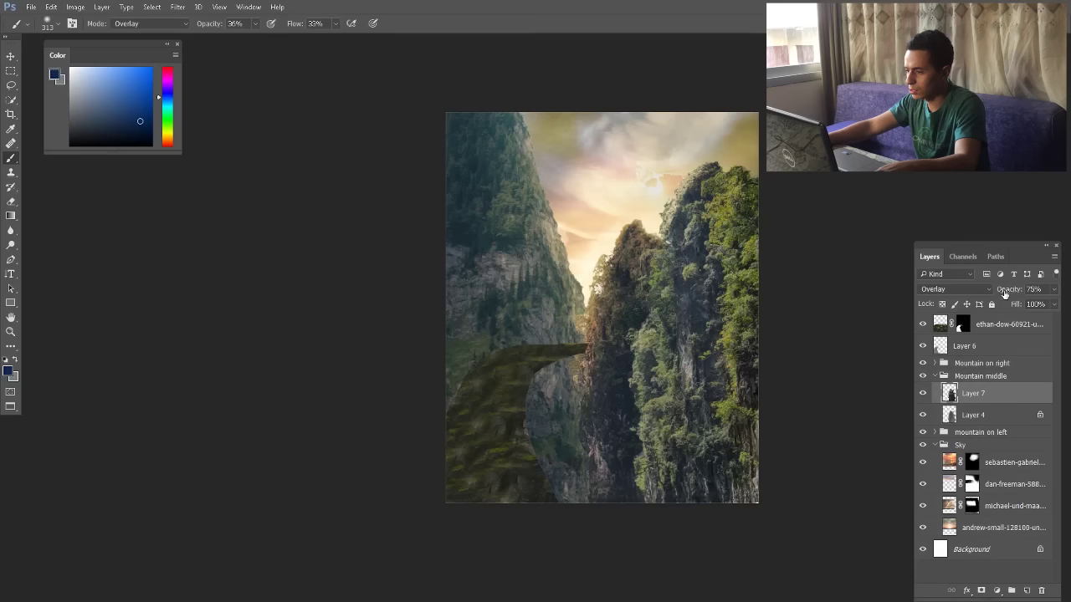
{"action": "left_click", "coordinate": [1027, 591]}
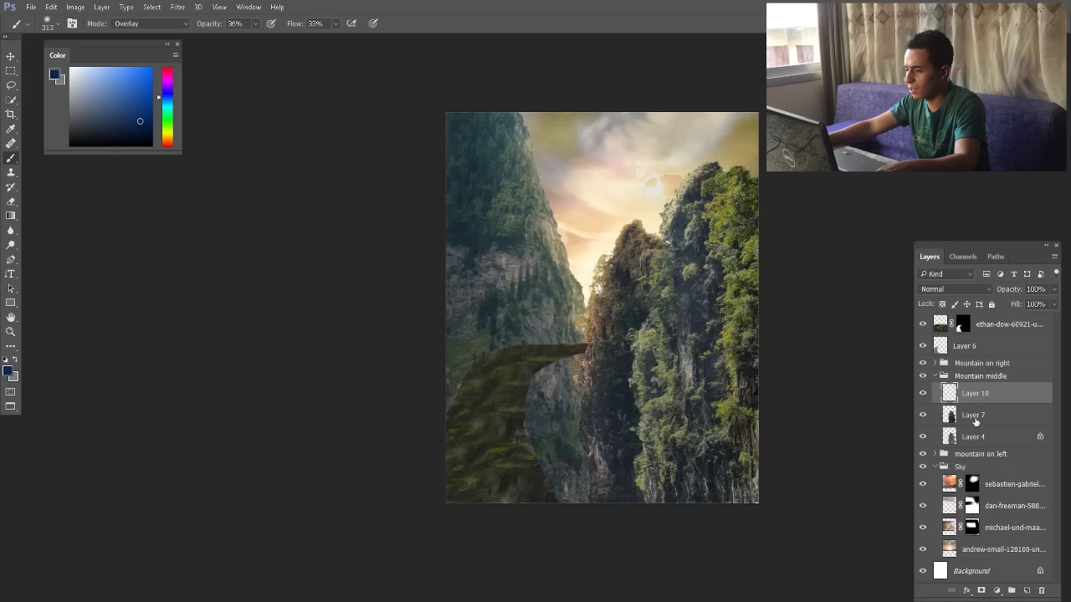
{"action": "scroll", "coordinate": [668, 253], "scroll_direction": "up", "scroll_amount": 2}
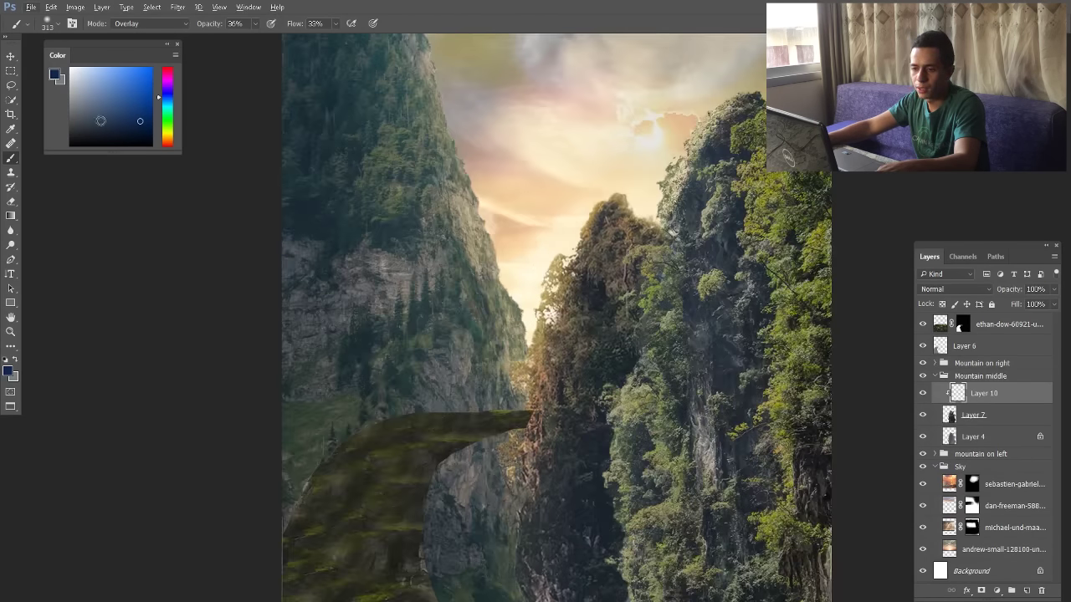
Set up a soft brush of 204 px in Normal mode with a pale peach colour for the new clipped layer
{"action": "left_click", "coordinate": [168, 141]}
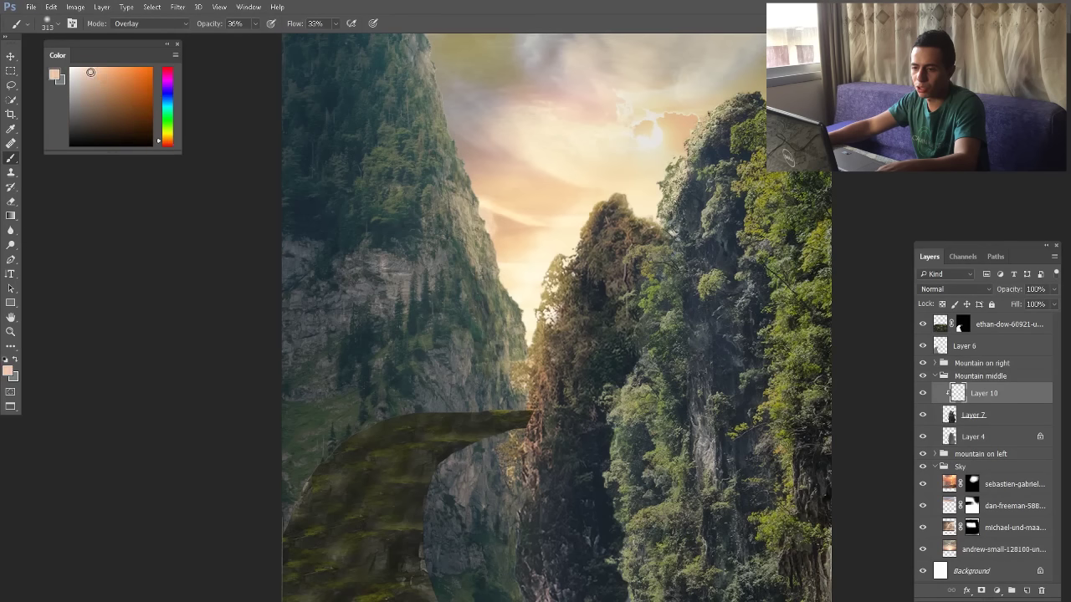
{"action": "left_click", "coordinate": [134, 23]}
{"action": "left_click", "coordinate": [126, 35]}
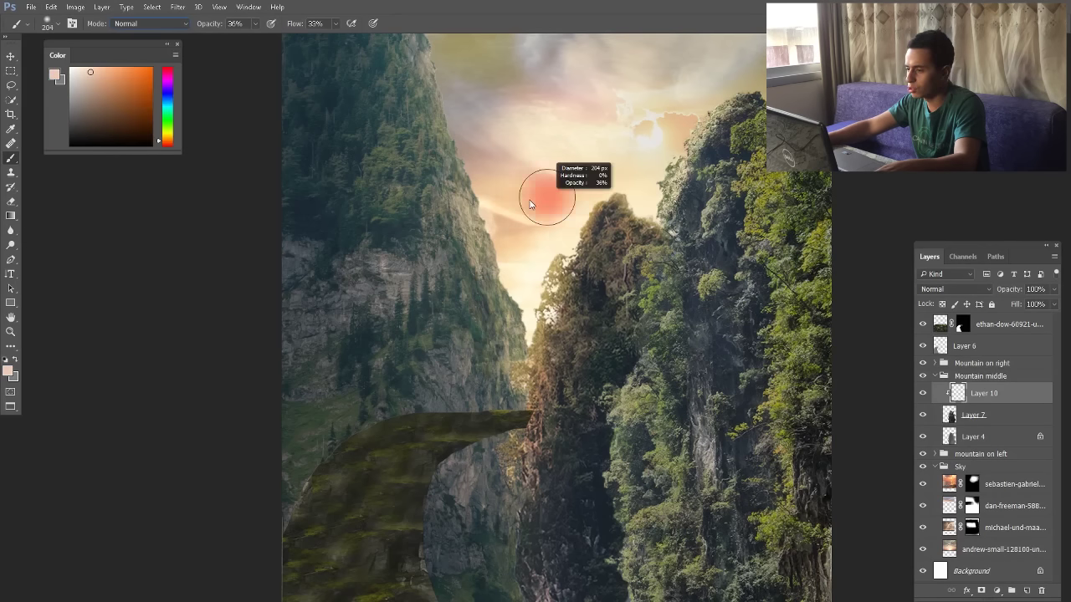
{"action": "key", "text": "v"}
{"action": "scroll", "coordinate": [559, 243], "scroll_direction": "down", "scroll_amount": 3}
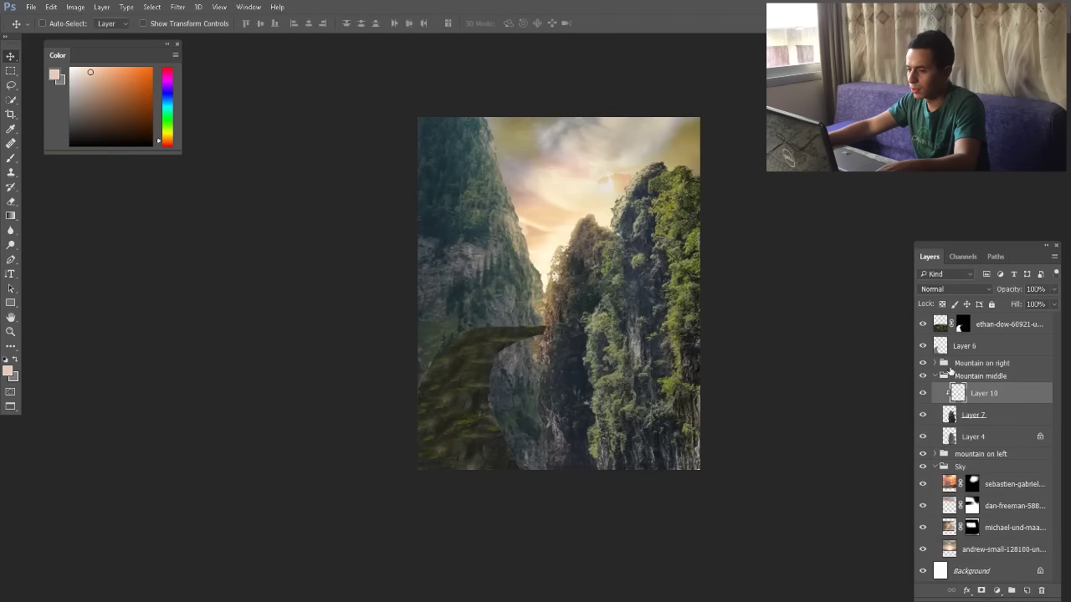
Darken the clifftop photo layer above Layer 3 in the Mountain on right group with Curves
{"action": "left_click", "coordinate": [935, 375]}
{"action": "left_click", "coordinate": [935, 363]}
{"action": "left_click", "coordinate": [1002, 381]}
{"action": "scroll", "coordinate": [638, 318], "scroll_direction": "up", "scroll_amount": 3}
{"action": "scroll", "coordinate": [637, 393], "scroll_direction": "down", "scroll_amount": 4}
{"action": "key", "text": "ctrl+m"}
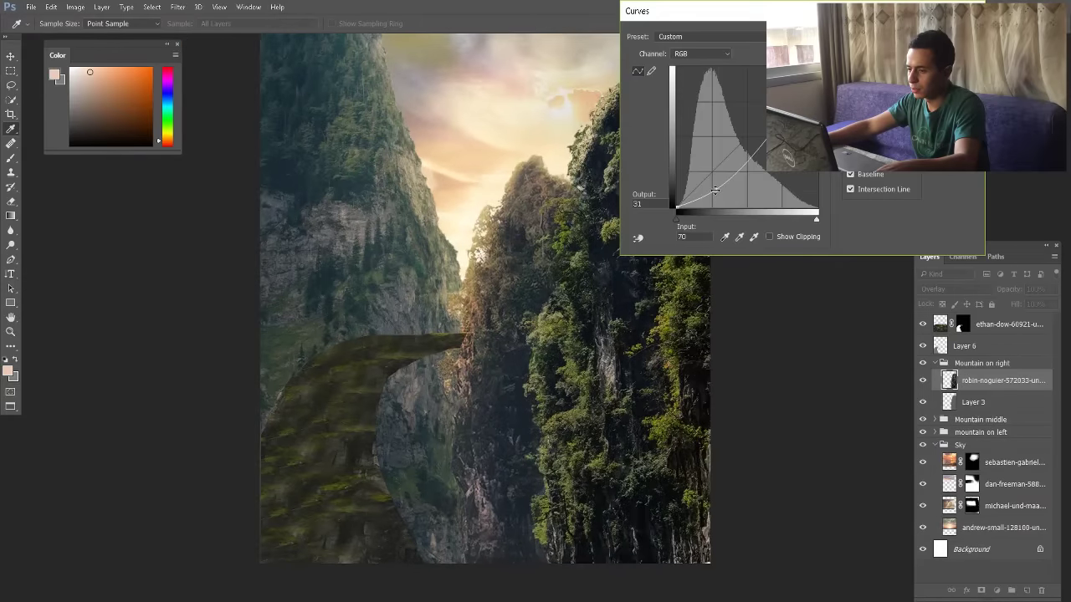
{"action": "left_click_drag", "start_coordinate": [730, 171], "coordinate": [730, 171]}
{"action": "left_click_drag", "start_coordinate": [676, 207], "coordinate": [671, 213]}
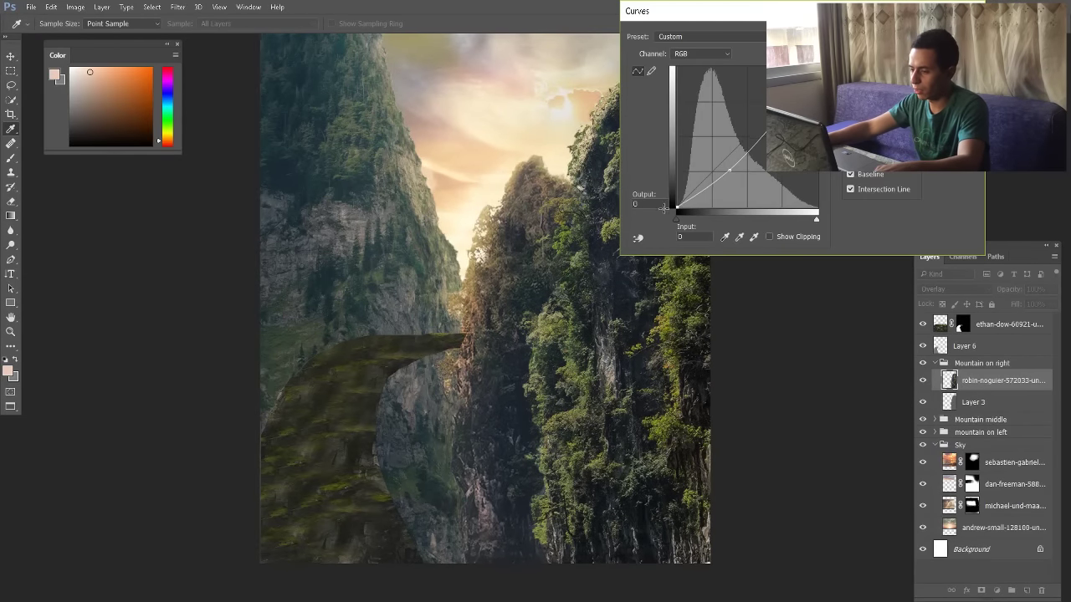
{"action": "left_click_drag", "start_coordinate": [730, 171], "coordinate": [747, 159]}
{"action": "key", "text": "Return"}
Desaturate the Yellows of the right mountain's photo layer with Hue/Saturation and lower the layer's opacity to 88%
{"action": "scroll", "coordinate": [691, 464], "scroll_direction": "down", "scroll_amount": 2}
{"action": "key", "text": "ctrl+u"}
{"action": "left_click", "coordinate": [661, 139]}
{"action": "left_click", "coordinate": [663, 167]}
{"action": "left_click_drag", "start_coordinate": [705, 197], "coordinate": [685, 197]}
{"action": "key", "text": "Return"}
{"action": "scroll", "coordinate": [573, 410], "scroll_direction": "up", "scroll_amount": 5}
{"action": "scroll", "coordinate": [573, 410], "scroll_direction": "down", "scroll_amount": 4}
{"action": "left_click_drag", "start_coordinate": [1009, 289], "coordinate": [1001, 290]}
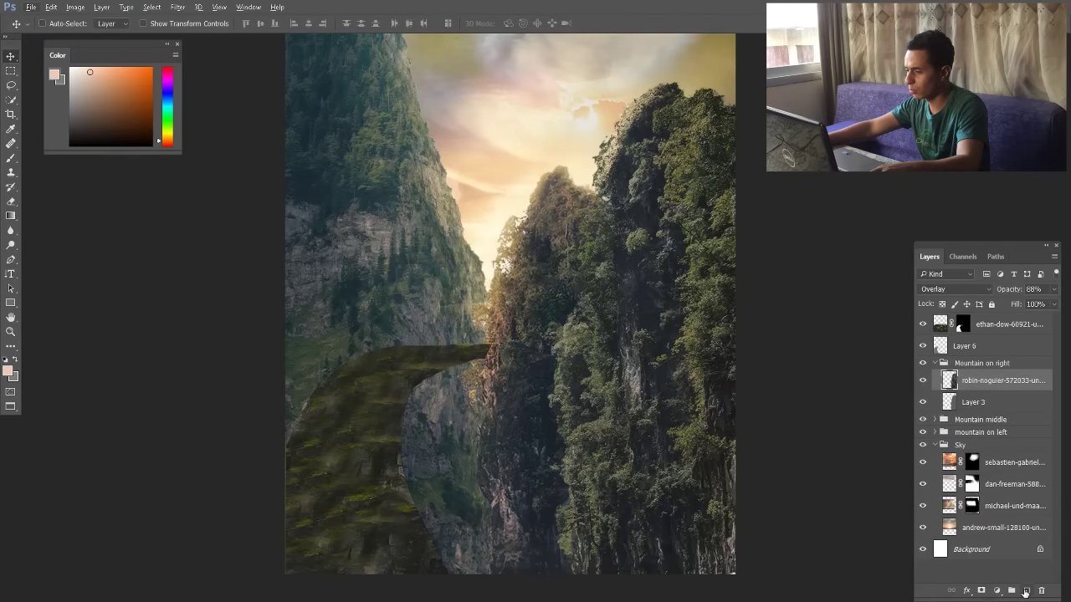
Add a new layer clipped to the right mountain's photo layer and brush pale yellow light over the peak's left side
{"action": "left_click", "coordinate": [1025, 591]}
{"action": "key", "text": "ctrl+alt+g"}
{"action": "key", "text": "b"}
{"action": "left_click", "coordinate": [169, 136]}
{"action": "mouse_move", "coordinate": [636, 119]}
{"action": "left_mouse_down"}
{"action": "mouse_move", "coordinate": [563, 366]}
{"action": "mouse_move", "coordinate": [609, 163]}
{"action": "left_mouse_up"}
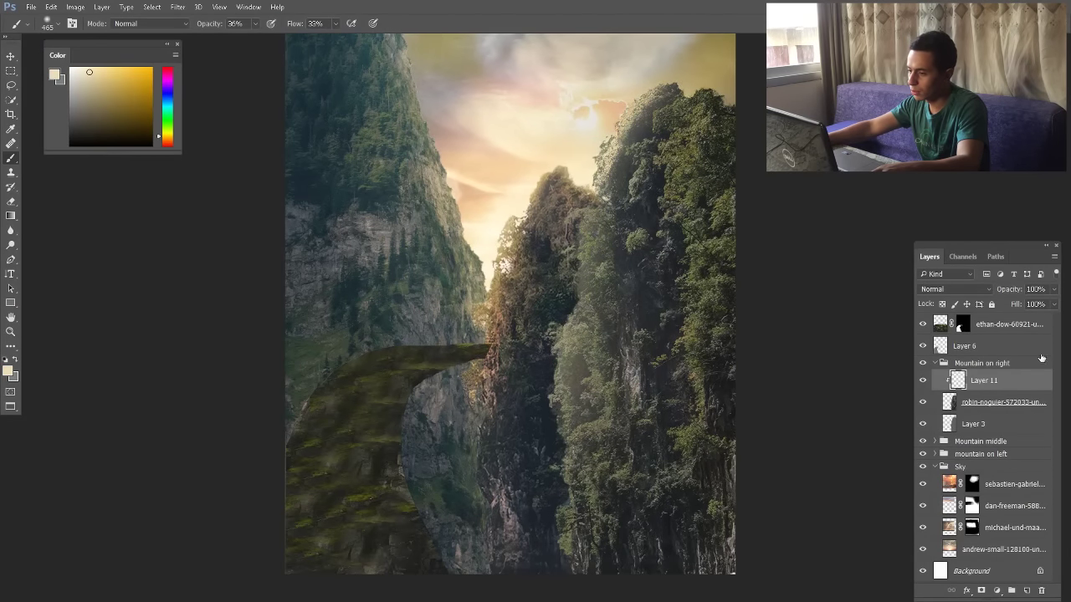
Change the blending mode of Layer 11 in the Mountain on right group and lower its opacity
{"action": "left_click", "coordinate": [954, 289]}
{"action": "left_click", "coordinate": [943, 426]}
{"action": "left_click_drag", "start_coordinate": [1009, 289], "coordinate": [996, 290]}
{"action": "left_click", "coordinate": [935, 363]}
{"action": "scroll", "coordinate": [470, 269], "scroll_direction": "down", "scroll_amount": 3}
{"action": "scroll", "coordinate": [469, 269], "scroll_direction": "up", "scroll_amount": 1}
{"action": "key", "text": "v"}
{"action": "left_click", "coordinate": [658, 318]}
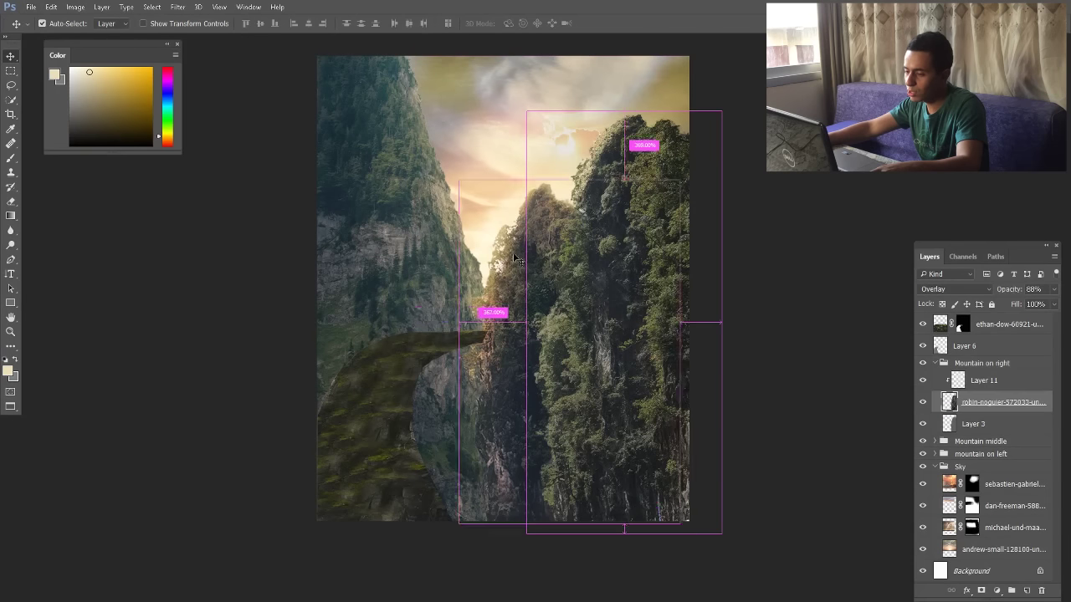
Add a new layer directly above the Mountain middle group and choose a cloud-shaped brush
{"action": "left_click", "coordinate": [935, 363]}
{"action": "left_click", "coordinate": [981, 377]}
{"action": "left_click", "coordinate": [1027, 591]}
{"action": "key", "text": "b"}
{"action": "right_click", "coordinate": [464, 224]}
{"action": "left_click", "coordinate": [604, 404]}
{"action": "mouse_move", "coordinate": [435, 288]}
{"action": "left_mouse_down"}
{"action": "mouse_move", "coordinate": [570, 281]}
{"action": "mouse_move", "coordinate": [532, 264]}
{"action": "left_mouse_up"}
{"action": "key", "text": "ctrl+alt+z"}
{"action": "key", "text": "ctrl+alt+z"}
{"action": "key", "text": "ctrl+alt+z"}
Paint pale mist across the mountain bases on Layer 12 with a 1024 px cloud brush at 27% opacity
{"action": "left_click_drag", "start_coordinate": [513, 477], "coordinate": [532, 422]}
{"action": "left_click_drag", "start_coordinate": [208, 24], "coordinate": [201, 23]}
{"action": "key", "text": "bracketright"}
{"action": "key", "text": "bracketright"}
{"action": "key", "text": "bracketright"}
{"action": "key", "text": "bracketright"}
{"action": "key", "text": "bracketright"}
{"action": "left_click_drag", "start_coordinate": [499, 476], "coordinate": [599, 402]}
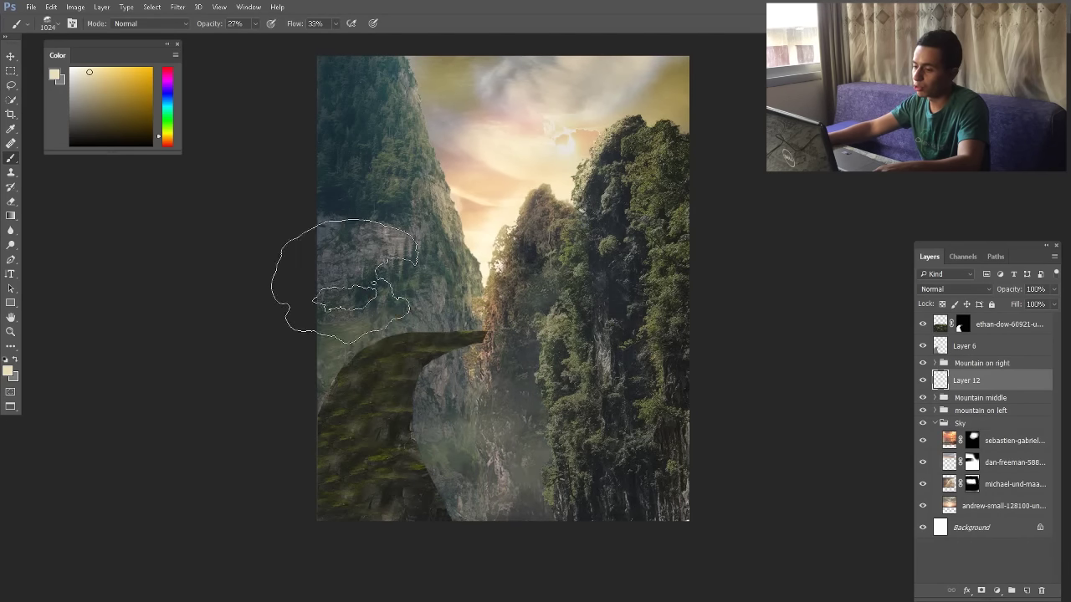
{"action": "left_click_drag", "start_coordinate": [345, 281], "coordinate": [319, 370]}
{"action": "right_click", "coordinate": [545, 336]}
{"action": "double_click", "coordinate": [602, 473]}
Lower the opacity of Layer 12 slightly and give the layer an orange colour label
{"action": "scroll", "coordinate": [650, 423], "scroll_direction": "down", "scroll_amount": 2}
{"action": "key", "text": "v"}
{"action": "scroll", "coordinate": [418, 337], "scroll_direction": "up", "scroll_amount": 1}
{"action": "mouse_move", "coordinate": [1012, 290]}
{"action": "left_mouse_down"}
{"action": "mouse_move", "coordinate": [991, 292]}
{"action": "mouse_move", "coordinate": [1009, 293]}
{"action": "left_mouse_up"}
{"action": "right_click", "coordinate": [922, 381]}
{"action": "left_click", "coordinate": [950, 441]}
Darken the right mountain's photo layer further with Curves and lower its opacity slightly
{"action": "scroll", "coordinate": [544, 262], "scroll_direction": "up", "scroll_amount": 3}
{"action": "scroll", "coordinate": [579, 335], "scroll_direction": "down", "scroll_amount": 3}
{"action": "left_click", "coordinate": [653, 335], "text": "ctrl"}
{"action": "key", "text": "ctrl+m"}
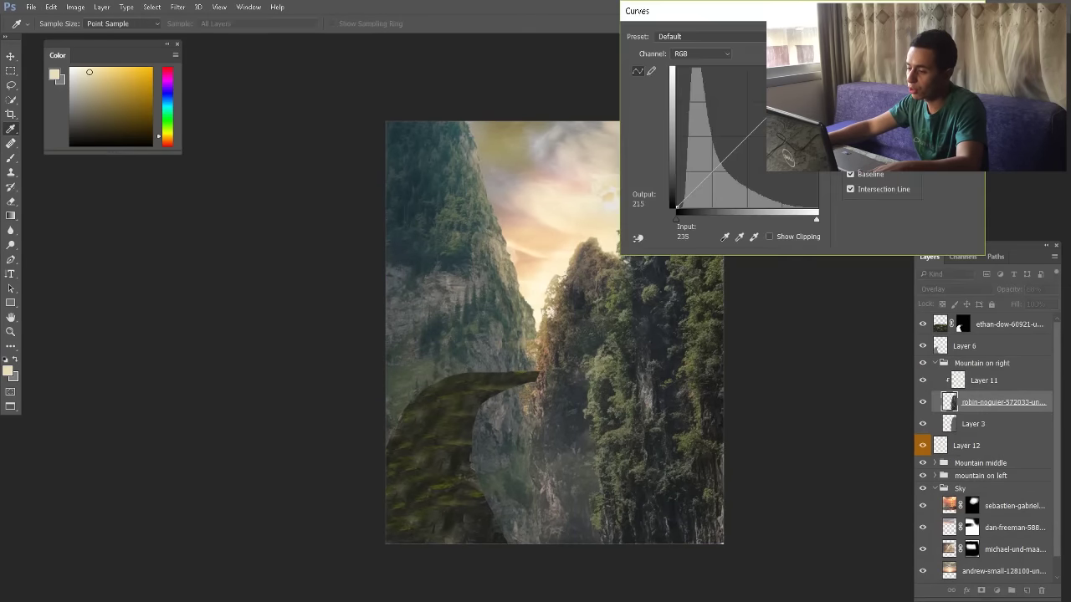
{"action": "left_click_drag", "start_coordinate": [719, 166], "coordinate": [720, 180]}
{"action": "key", "text": "Return"}
{"action": "scroll", "coordinate": [567, 185], "scroll_direction": "up", "scroll_amount": 1}
{"action": "left_click_drag", "start_coordinate": [1018, 293], "coordinate": [1013, 295]}
Set the opacity of Layer 7 in the Mountain middle group to 89%
{"action": "left_click", "coordinate": [577, 335], "text": "ctrl"}
{"action": "left_click", "coordinate": [973, 502]}
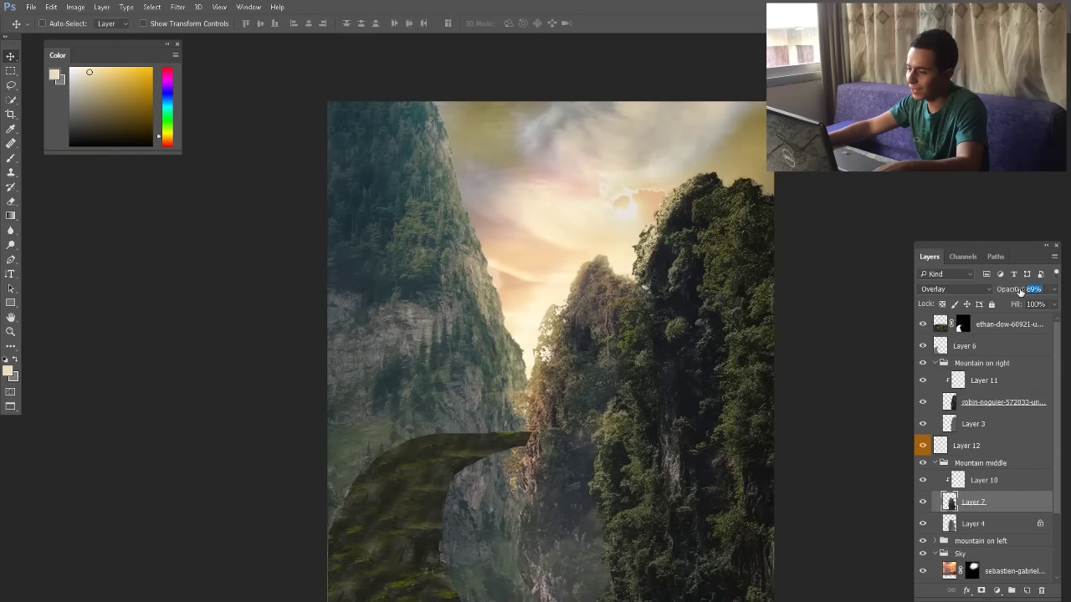
{"action": "key", "text": "b"}
{"action": "scroll", "coordinate": [698, 253], "scroll_direction": "down", "scroll_amount": 1}
{"action": "left_click", "coordinate": [1000, 401]}
{"action": "left_click", "coordinate": [971, 504]}
{"action": "key", "text": "v"}
Erase part of the mist on Layer 12 near the middle mountain's base with the eraser at 70% opacity
{"action": "left_click", "coordinate": [966, 446]}
{"action": "key", "text": "e"}
{"action": "key", "text": "7"}
{"action": "left_click_drag", "start_coordinate": [585, 472], "coordinate": [584, 443]}
{"action": "key", "text": "v"}
Add a new layer at the top of the mountain on left group and paint mist around the left mountain
{"action": "left_click", "coordinate": [934, 541]}
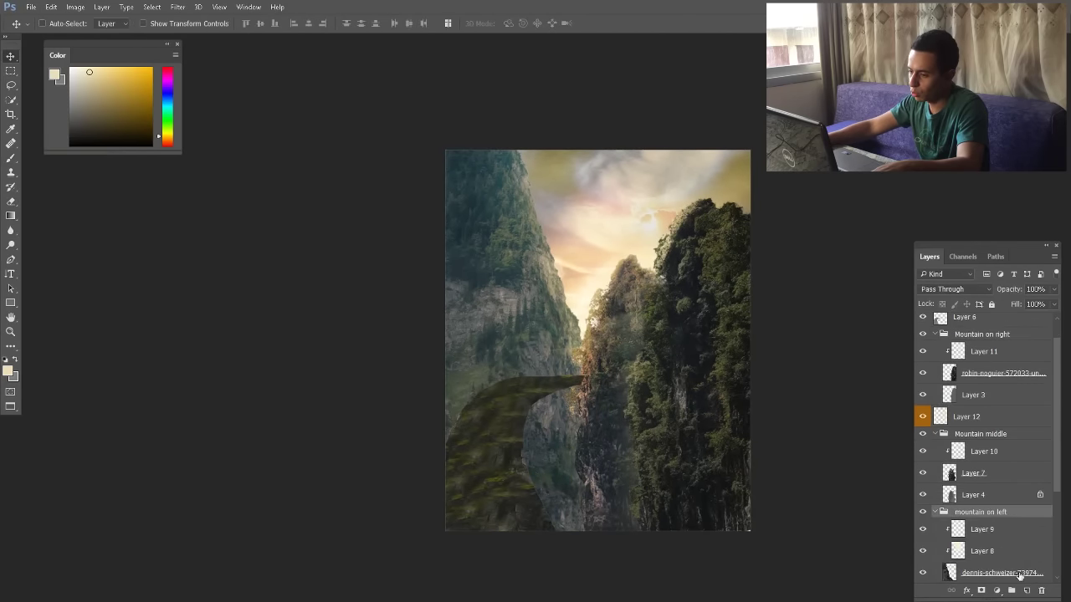
{"action": "left_click", "coordinate": [1026, 590]}
{"action": "key", "text": "b"}
{"action": "left_click", "coordinate": [611, 381]}
{"action": "left_click", "coordinate": [594, 456]}
{"action": "left_click", "coordinate": [470, 214]}
{"action": "key", "text": "v"}
Fine-tune layer opacity in the mountain on left group and select Layer 8
{"action": "left_click", "coordinate": [974, 473]}
{"action": "scroll", "coordinate": [987, 502], "scroll_direction": "down", "scroll_amount": 3}
{"action": "left_click", "coordinate": [1000, 529]}
{"action": "left_click_drag", "start_coordinate": [1015, 290], "coordinate": [1011, 292]}
{"action": "left_click", "coordinate": [1012, 576]}
{"action": "scroll", "coordinate": [505, 281], "scroll_direction": "up", "scroll_amount": 3}
{"action": "left_click", "coordinate": [983, 408]}
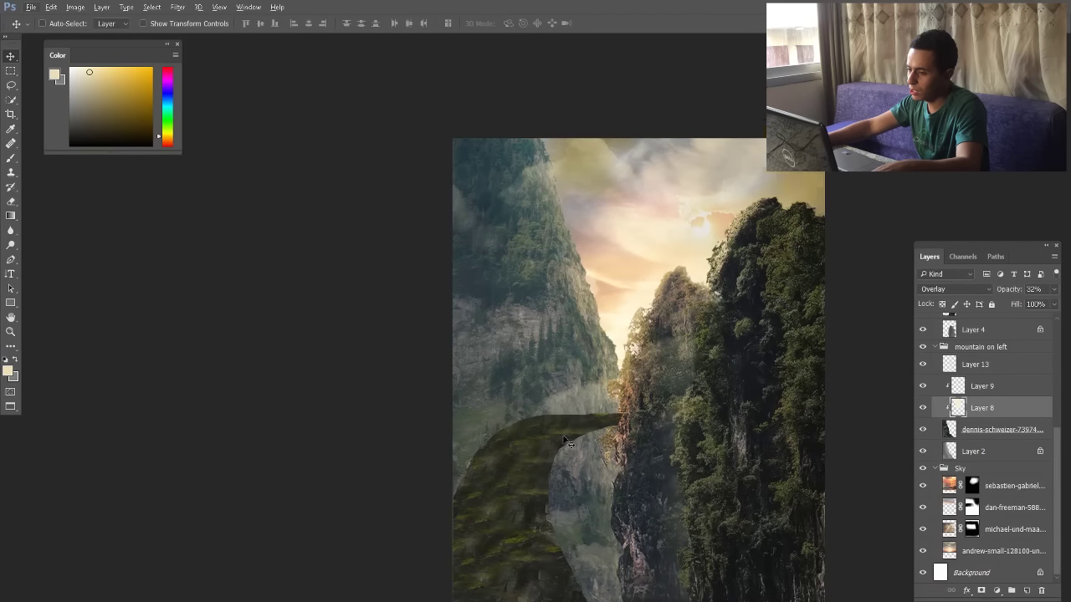
Hide the masked moss texture layer over the path and select Layer 6
{"action": "scroll", "coordinate": [564, 441], "scroll_direction": "down", "scroll_amount": 3}
{"action": "left_click", "coordinate": [524, 411], "text": "ctrl"}
{"action": "scroll", "coordinate": [535, 410], "scroll_direction": "up", "scroll_amount": 3}
{"action": "left_click", "coordinate": [923, 325]}
{"action": "left_click", "coordinate": [966, 346]}
Paint rough texture over the grey path on Layer 6 with a cloud-like brush and light tones sampled from the image
{"action": "key", "text": "b"}
{"action": "right_click", "coordinate": [586, 367]}
{"action": "scroll", "coordinate": [710, 473], "scroll_direction": "down", "scroll_amount": 2}
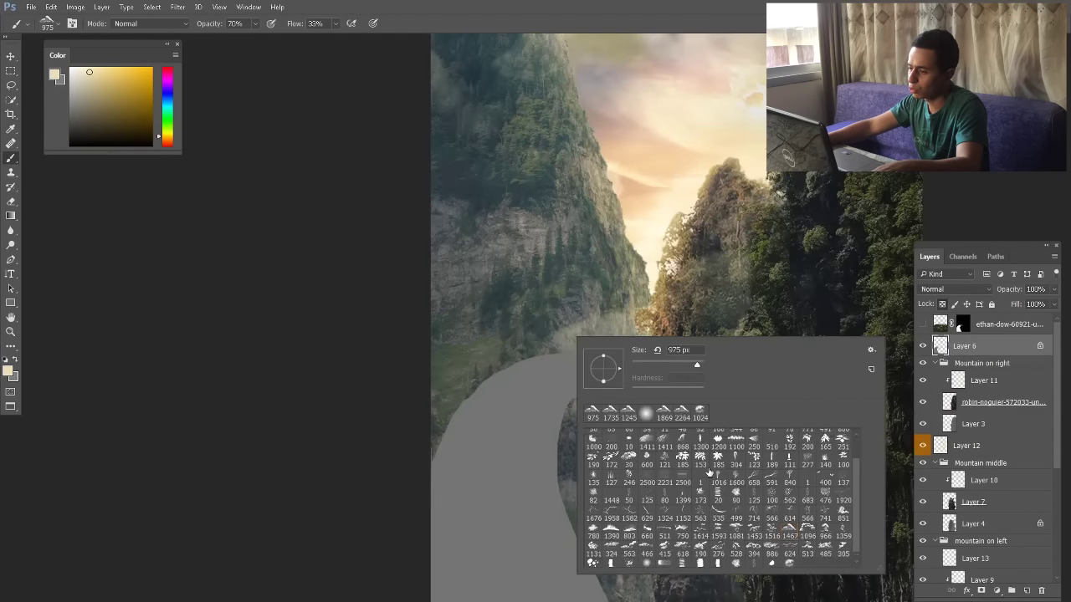
{"action": "double_click", "coordinate": [701, 531]}
{"action": "scroll", "coordinate": [501, 365], "scroll_direction": "down", "scroll_amount": 1}
{"action": "left_click_drag", "start_coordinate": [536, 377], "coordinate": [494, 452]}
{"action": "mouse_move", "coordinate": [468, 494]}
{"action": "left_mouse_down"}
{"action": "mouse_move", "coordinate": [544, 527]}
{"action": "mouse_move", "coordinate": [456, 468]}
{"action": "mouse_move", "coordinate": [536, 520]}
{"action": "left_mouse_up"}
{"action": "left_click", "coordinate": [632, 452], "text": "alt"}
{"action": "left_click", "coordinate": [586, 209], "text": "alt"}
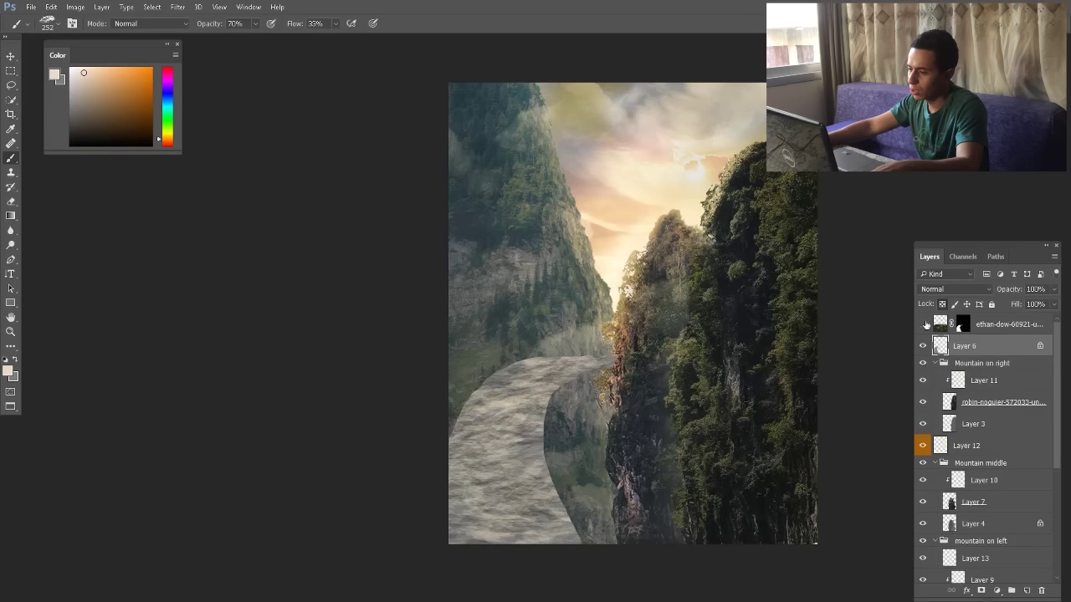
Show the moss texture layer over the path and desaturate it with Hue/Saturation
{"action": "left_click", "coordinate": [924, 324]}
{"action": "left_click", "coordinate": [941, 323]}
{"action": "key", "text": "ctrl+u"}
{"action": "left_click_drag", "start_coordinate": [706, 196], "coordinate": [681, 197]}
{"action": "left_click_drag", "start_coordinate": [706, 223], "coordinate": [679, 175]}
{"action": "key", "text": "Return"}
Adjust the tonal contrast of the moss texture layer with Curves
{"action": "key", "text": "ctrl+m"}
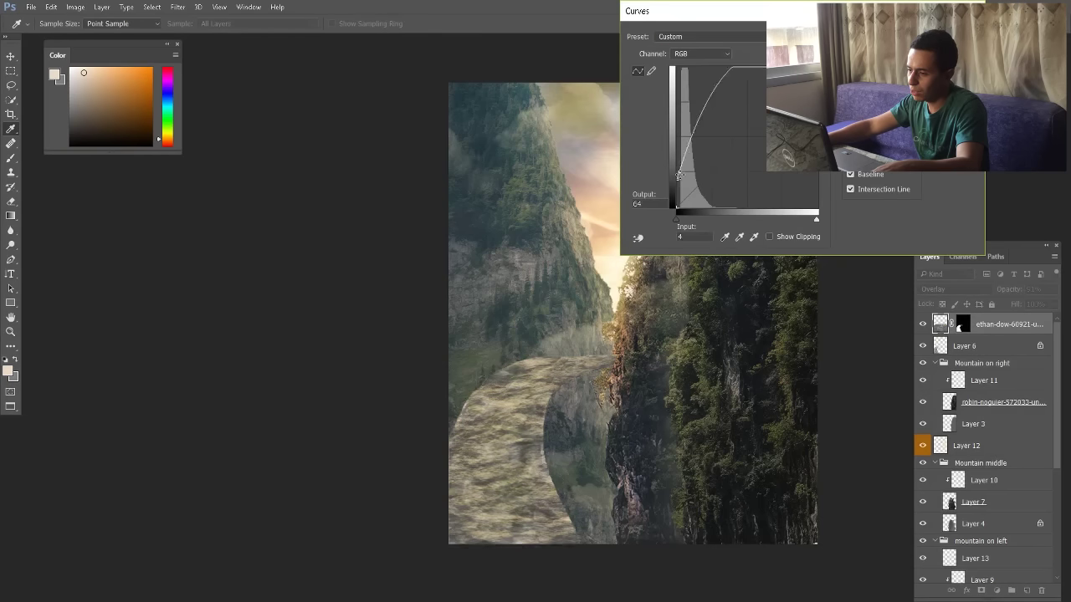
{"action": "left_click_drag", "start_coordinate": [710, 97], "coordinate": [758, 141]}
{"action": "left_click_drag", "start_coordinate": [679, 175], "coordinate": [680, 201]}
{"action": "key", "text": "Return"}
Darken the path on Layer 6 by painting with a dark tone sampled from the mountain
{"action": "left_click", "coordinate": [967, 345]}
{"action": "left_click", "coordinate": [695, 410], "text": "alt"}
{"action": "mouse_move", "coordinate": [488, 460]}
{"action": "left_mouse_down"}
{"action": "mouse_move", "coordinate": [641, 377]}
{"action": "mouse_move", "coordinate": [474, 391]}
{"action": "left_mouse_up"}
Duplicate the right mountain's cliff layer to the top of the layer stack, then rotate and scale it to cover the path
{"action": "key", "text": "v"}
{"action": "left_click_drag", "start_coordinate": [1000, 403], "coordinate": [980, 323]}
{"action": "left_click_drag", "start_coordinate": [728, 335], "coordinate": [544, 327]}
{"action": "key", "text": "ctrl+t"}
{"action": "left_click_drag", "start_coordinate": [537, 548], "coordinate": [537, 421]}
{"action": "left_click_drag", "start_coordinate": [633, 421], "coordinate": [682, 421]}
{"action": "left_click_drag", "start_coordinate": [549, 349], "coordinate": [549, 477]}
{"action": "left_click_drag", "start_coordinate": [759, 550], "coordinate": [895, 586]}
{"action": "left_click_drag", "start_coordinate": [577, 493], "coordinate": [682, 380]}
{"action": "left_click_drag", "start_coordinate": [695, 276], "coordinate": [604, 362]}
{"action": "key", "text": "Return"}
Confine the cliff texture copy to the path shape and set it to Overlay at 100% opacity
{"action": "key", "text": "ctrl+alt+g"}
{"action": "left_click", "coordinate": [955, 289]}
{"action": "left_click", "coordinate": [931, 425]}
{"action": "key", "text": "0"}
Lift the blacks of the cliff texture layer over the path with Curves
{"action": "left_click", "coordinate": [940, 327]}
{"action": "key", "text": "ctrl+m"}
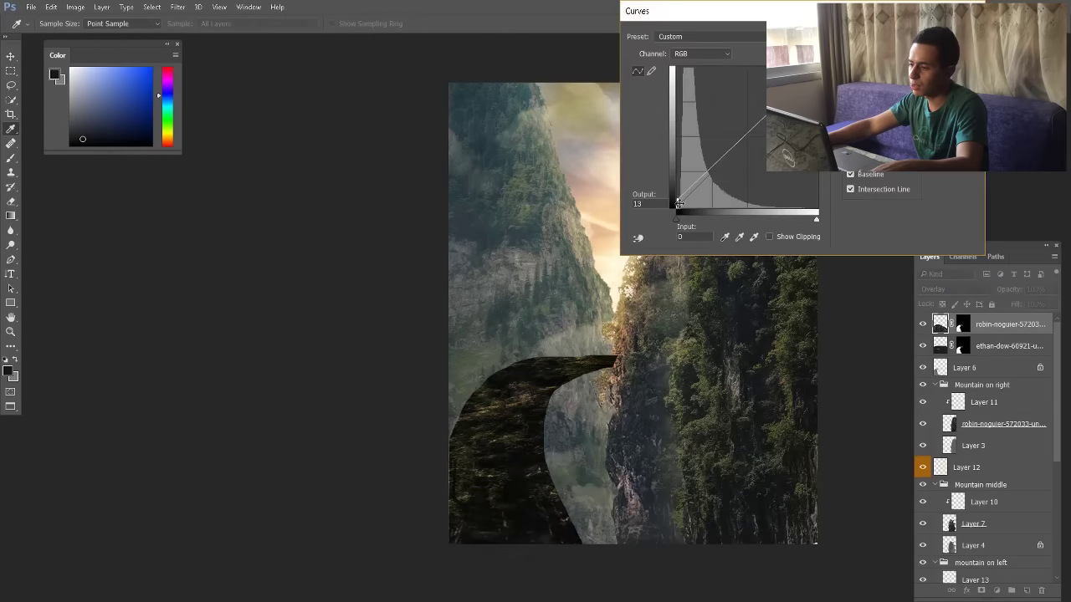
{"action": "left_click_drag", "start_coordinate": [676, 206], "coordinate": [675, 173]}
{"action": "key", "text": "Return"}
Group Layer 6 and the two texture layers above it and name the group Path
{"action": "scroll", "coordinate": [525, 374], "scroll_direction": "up", "scroll_amount": 1}
{"action": "scroll", "coordinate": [650, 340], "scroll_direction": "up", "scroll_amount": 5}
{"action": "left_click", "coordinate": [980, 366], "text": "shift"}
{"action": "key", "text": "ctrl+g"}
{"action": "double_click", "coordinate": [964, 325]}
{"action": "type", "text": "Path"}
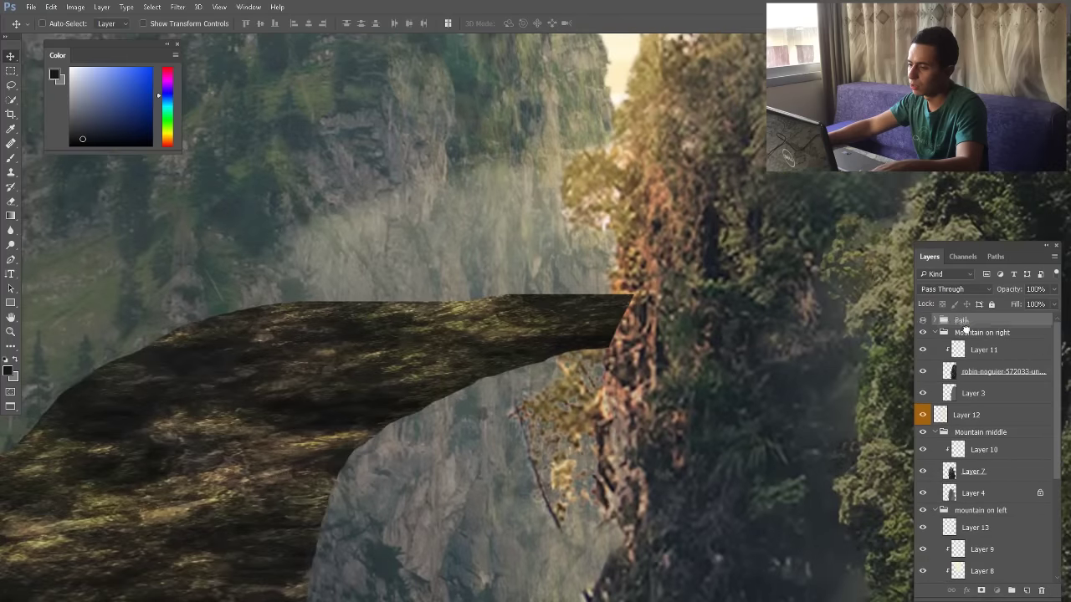
Move the Path group below the Mountain middle group and select Layer 6 inside it
{"action": "left_click_drag", "start_coordinate": [964, 325], "coordinate": [971, 503]}
{"action": "scroll", "coordinate": [561, 293], "scroll_direction": "down", "scroll_amount": 5}
{"action": "left_click", "coordinate": [944, 497]}
{"action": "left_click", "coordinate": [955, 531]}
{"action": "key", "text": "o"}
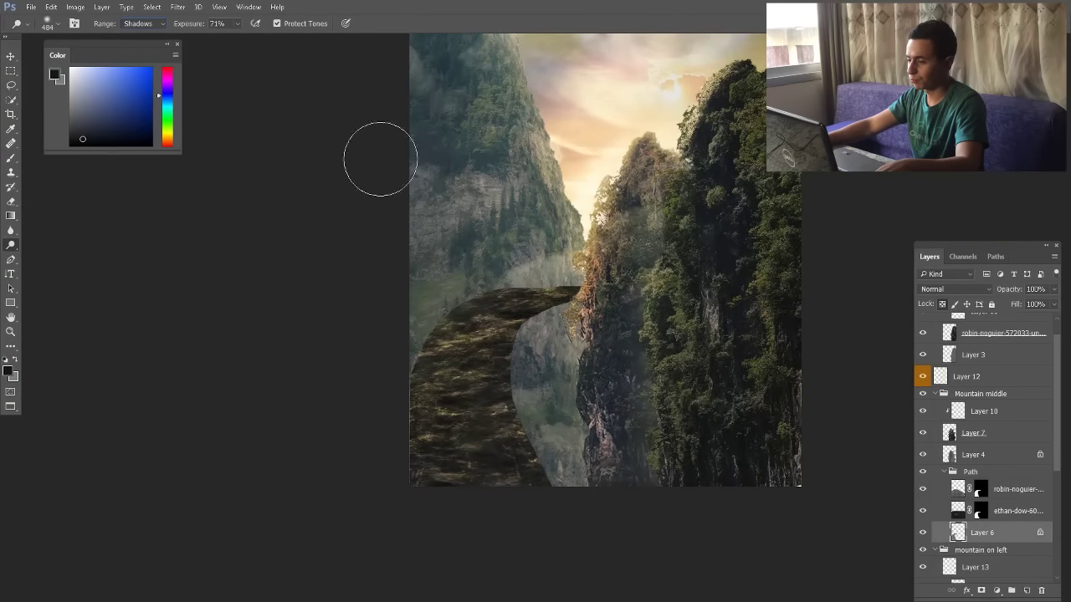
{"action": "key", "text": "v"}
{"action": "scroll", "coordinate": [549, 277], "scroll_direction": "down", "scroll_amount": 3}
{"action": "scroll", "coordinate": [549, 277], "scroll_direction": "down", "scroll_amount": 3}
{"action": "scroll", "coordinate": [528, 247], "scroll_direction": "up", "scroll_amount": 3}
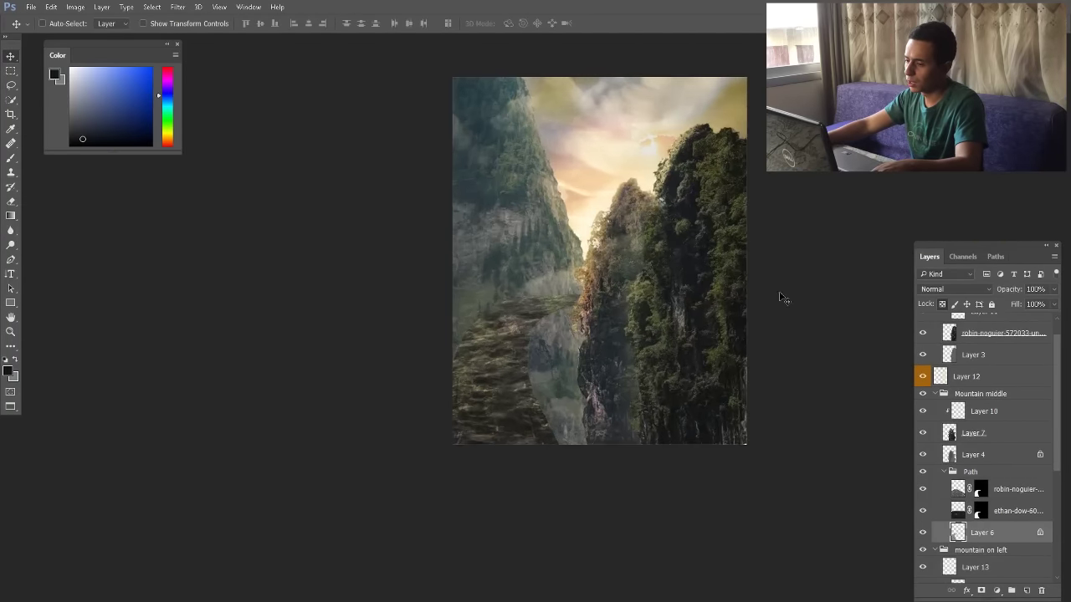
{"action": "left_click_drag", "start_coordinate": [987, 246], "coordinate": [990, 232]}
{"action": "scroll", "coordinate": [669, 428], "scroll_direction": "down", "scroll_amount": 3}
{"action": "scroll", "coordinate": [523, 381], "scroll_direction": "up", "scroll_amount": 3}
Transform the Path group to widen and flatten the path across the lower part of the image
{"action": "left_click", "coordinate": [974, 458]}
{"action": "key", "text": "ctrl+t"}
{"action": "scroll", "coordinate": [446, 381], "scroll_direction": "down", "scroll_amount": 3}
{"action": "left_click_drag", "start_coordinate": [436, 335], "coordinate": [391, 320]}
{"action": "left_click_drag", "start_coordinate": [552, 362], "coordinate": [586, 364]}
{"action": "left_click_drag", "start_coordinate": [645, 323], "coordinate": [646, 351]}
{"action": "scroll", "coordinate": [505, 376], "scroll_direction": "down", "scroll_amount": 2}
{"action": "left_click_drag", "start_coordinate": [778, 355], "coordinate": [805, 342]}
{"action": "key", "text": "Return"}
Roughen the path's edges by painting on the cliff texture layer's mask with a textured brush
{"action": "scroll", "coordinate": [631, 353], "scroll_direction": "up", "scroll_amount": 4}
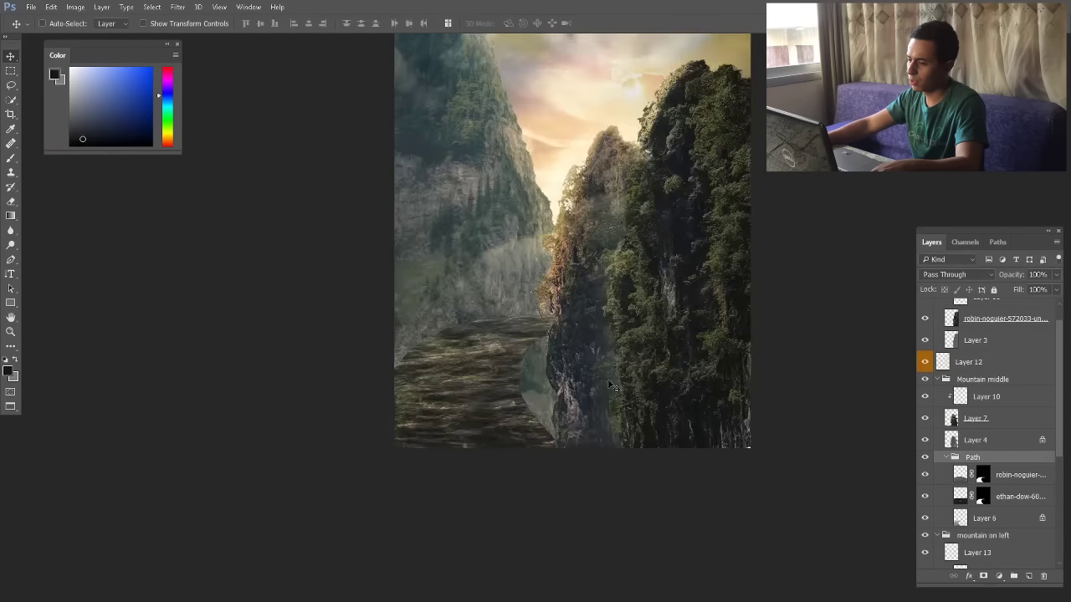
{"action": "left_click", "coordinate": [1000, 484]}
{"action": "key", "text": "b"}
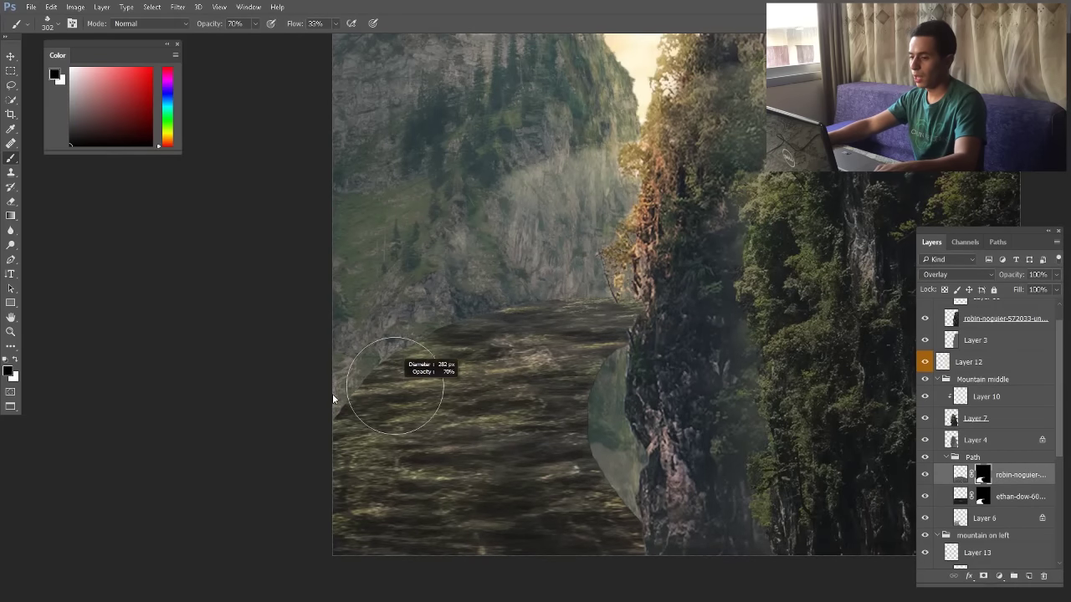
{"action": "scroll", "coordinate": [653, 476], "scroll_direction": "up", "scroll_amount": 2}
{"action": "left_click_drag", "start_coordinate": [593, 333], "coordinate": [586, 339]}
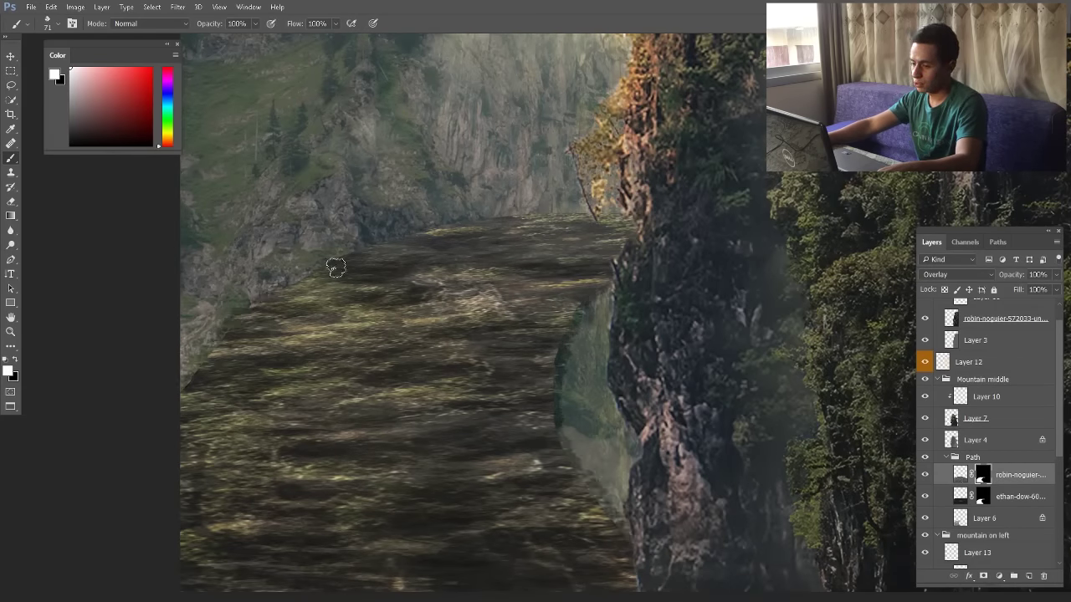
Load the path texture mask as a selection and unlock the transparent pixels of Layer 6 for cloning along the path edge
{"action": "left_click", "coordinate": [982, 496]}
{"action": "left_click", "coordinate": [982, 497], "text": "ctrl"}
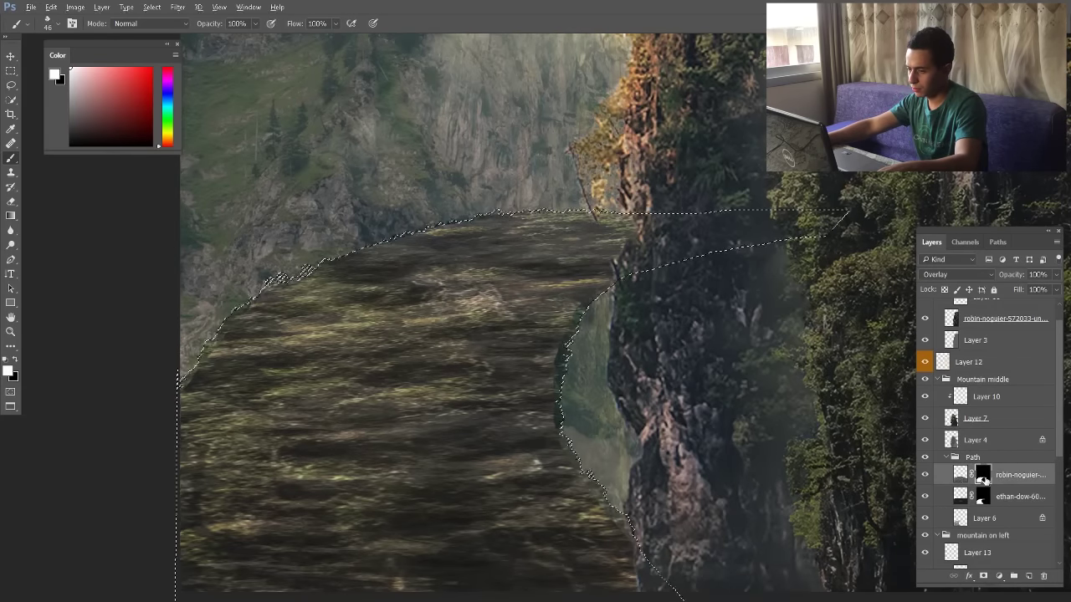
{"action": "left_click", "coordinate": [926, 520], "text": "alt"}
{"action": "left_click", "coordinate": [987, 519]}
{"action": "key", "text": "s"}
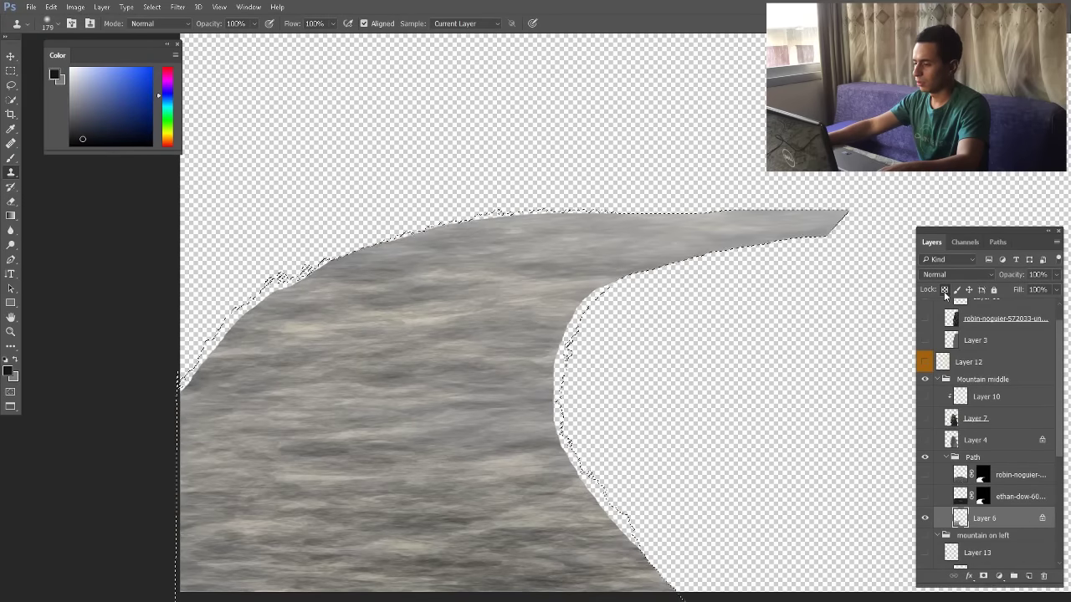
{"action": "left_click", "coordinate": [926, 518], "text": "alt"}
{"action": "key", "text": "ctrl+d"}
{"action": "key", "text": "v"}
{"action": "left_click", "coordinate": [925, 476]}
{"action": "left_click", "coordinate": [925, 476]}
{"action": "scroll", "coordinate": [447, 251], "scroll_direction": "down", "scroll_amount": 2}
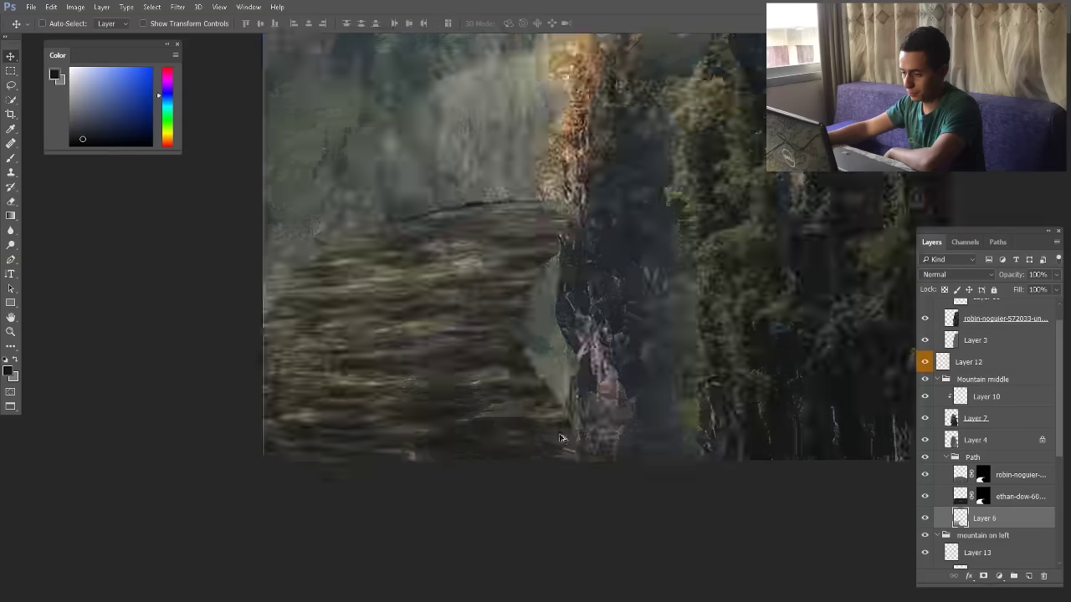
Crop the image to the canvas bounds, deleting the pixels outside them
{"action": "scroll", "coordinate": [386, 324], "scroll_direction": "up", "scroll_amount": 2}
{"action": "key", "text": "ctrl+0"}
{"action": "key", "text": "c"}
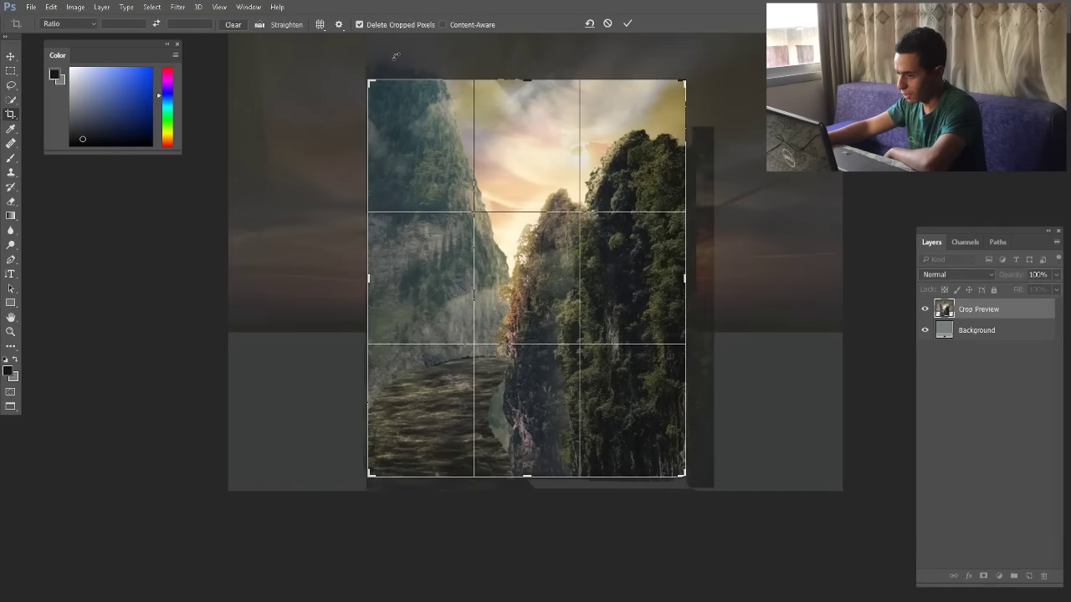
{"action": "left_click", "coordinate": [629, 24]}
{"action": "key", "text": "v"}
Load the cliff texture's mask as a selection, hide both textures and clone Layer 6's grey surface out to the path's rough edge
{"action": "key", "text": "ctrl+1"}
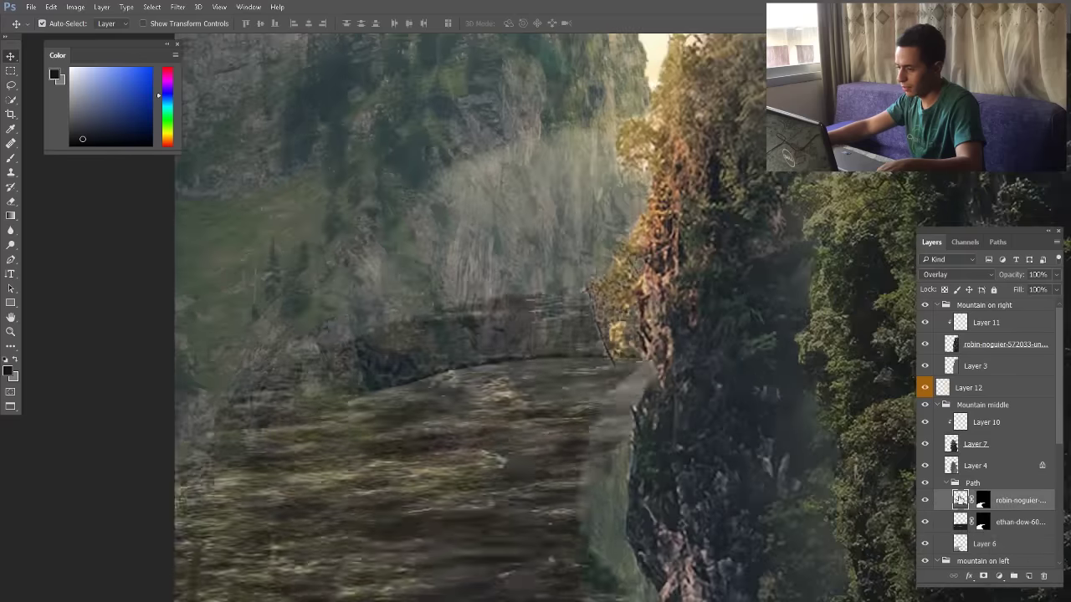
{"action": "left_click", "coordinate": [925, 500]}
{"action": "left_click", "coordinate": [983, 500], "text": "ctrl"}
{"action": "left_click", "coordinate": [925, 501]}
{"action": "left_click", "coordinate": [926, 522]}
{"action": "left_click", "coordinate": [985, 544]}
{"action": "key", "text": "s"}
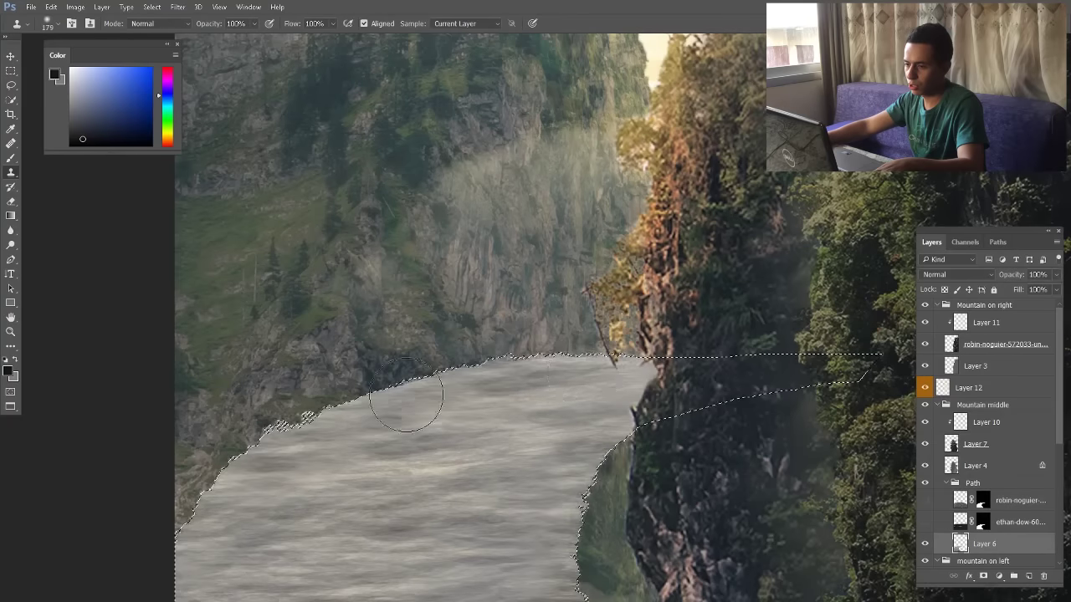
{"action": "key", "text": "ctrl+d"}
{"action": "key", "text": "v"}
Move the Path group above the Mountain middle group and mask it with the inverted outline of Layer 7
{"action": "left_click_drag", "start_coordinate": [925, 522], "coordinate": [971, 398]}
{"action": "scroll", "coordinate": [593, 407], "scroll_direction": "down", "scroll_amount": 5}
{"action": "scroll", "coordinate": [533, 421], "scroll_direction": "up", "scroll_amount": 5}
{"action": "scroll", "coordinate": [533, 421], "scroll_direction": "down", "scroll_amount": 5}
{"action": "left_click", "coordinate": [976, 444]}
{"action": "scroll", "coordinate": [581, 232], "scroll_direction": "up", "scroll_amount": 5}
{"action": "left_click", "coordinate": [952, 522], "text": "ctrl"}
{"action": "left_click", "coordinate": [983, 576]}
{"action": "key", "text": "ctrl+i"}
{"action": "scroll", "coordinate": [587, 251], "scroll_direction": "down", "scroll_amount": 5}
{"action": "scroll", "coordinate": [586, 487], "scroll_direction": "up", "scroll_amount": 5}
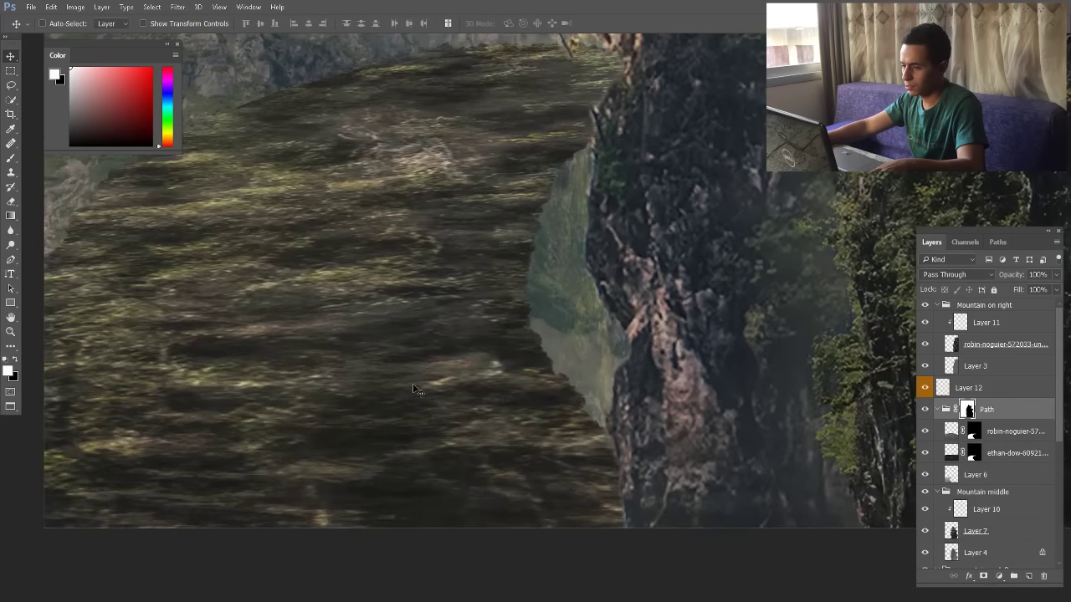
Lift the blacks of the moss texture layer in the Path group with Curves
{"action": "scroll", "coordinate": [693, 514], "scroll_direction": "down", "scroll_amount": 4}
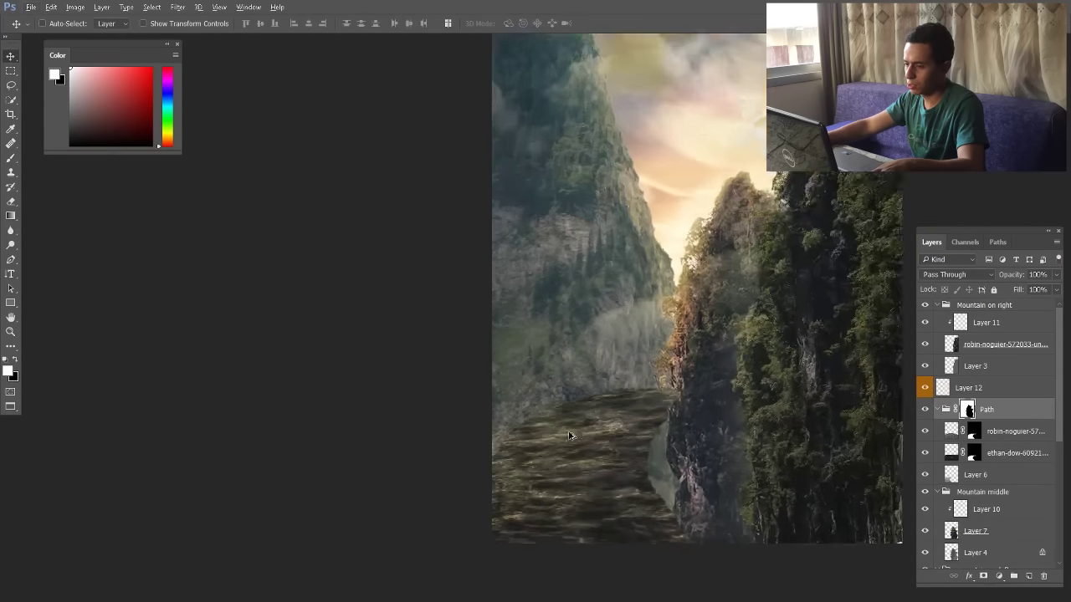
{"action": "scroll", "coordinate": [570, 436], "scroll_direction": "down", "scroll_amount": 2}
{"action": "scroll", "coordinate": [581, 504], "scroll_direction": "up", "scroll_amount": 4}
{"action": "scroll", "coordinate": [585, 485], "scroll_direction": "down", "scroll_amount": 3}
{"action": "left_click", "coordinate": [952, 453]}
{"action": "key", "text": "ctrl+m"}
{"action": "left_click_drag", "start_coordinate": [676, 208], "coordinate": [676, 194]}
{"action": "key", "text": "Return"}
Adjust the cliff texture layer and Layer 6 with Curves, lifting Layer 6's blacks and lowering its white output to 214
{"action": "left_click", "coordinate": [951, 430]}
{"action": "key", "text": "ctrl+m"}
{"action": "key", "text": "Return"}
{"action": "left_click", "coordinate": [971, 474]}
{"action": "key", "text": "ctrl+m"}
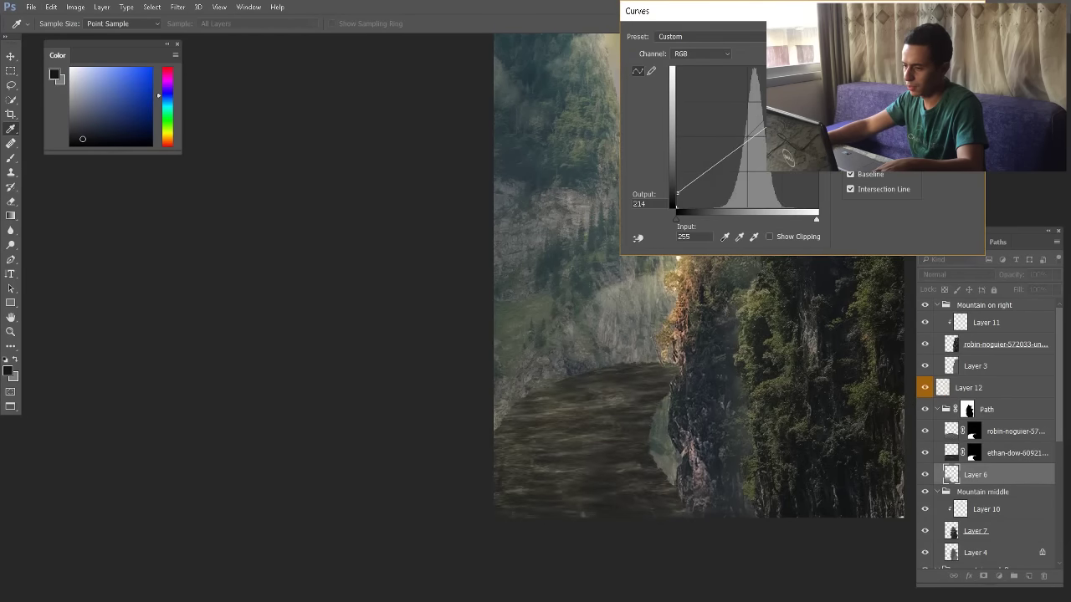
{"action": "key", "text": "Return"}
Add a new layer clipped to the Path group and sample a pale brush colour from the sky near the horizon
{"action": "scroll", "coordinate": [680, 293], "scroll_direction": "down", "scroll_amount": 2}
{"action": "scroll", "coordinate": [680, 293], "scroll_direction": "up", "scroll_amount": 1}
{"action": "left_click", "coordinate": [987, 409]}
{"action": "left_click", "coordinate": [1029, 575]}
{"action": "left_click", "coordinate": [982, 420], "text": "alt"}
{"action": "key", "text": "b"}
{"action": "left_click", "coordinate": [658, 224], "text": "alt"}
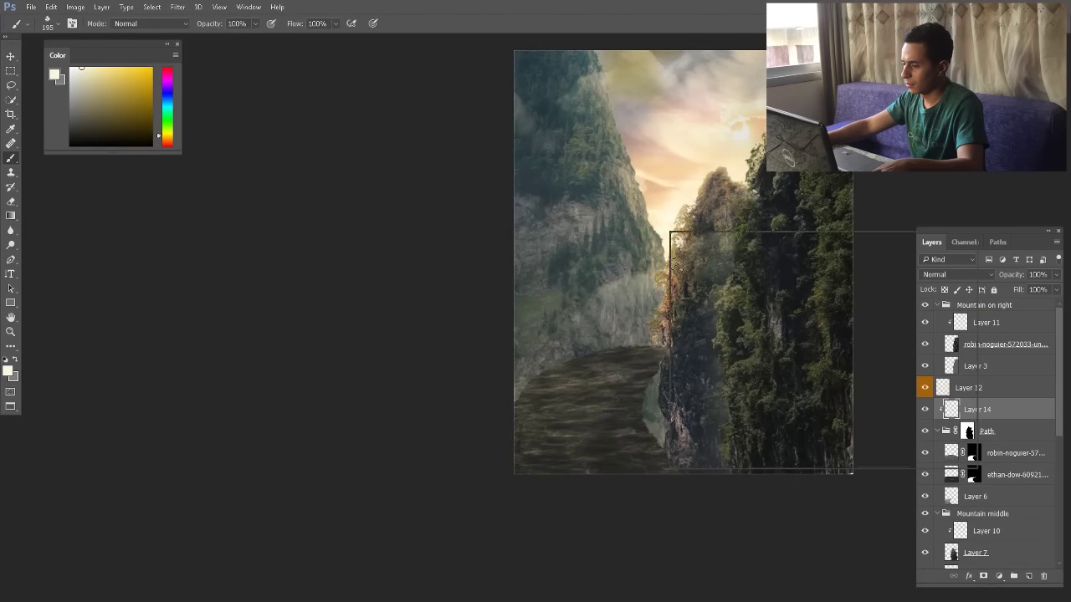
Paint haze over the far end of the path at 45% brush opacity with tones sampled from the image
{"action": "left_click", "coordinate": [577, 335], "text": "alt"}
{"action": "left_click_drag", "start_coordinate": [615, 339], "coordinate": [566, 321]}
{"action": "key", "text": "4"}
{"action": "key", "text": "5"}
{"action": "left_click", "coordinate": [598, 335], "text": "alt"}
{"action": "right_click", "coordinate": [612, 333], "text": "alt"}
{"action": "left_click", "coordinate": [549, 360], "text": "alt"}
{"action": "left_click", "coordinate": [615, 333], "text": "alt"}
Add a warm glow at the path's far end with a sampled sky colour and the brush in Overlay mode
{"action": "key", "text": "v"}
{"action": "key", "text": "b"}
{"action": "left_click", "coordinate": [659, 228], "text": "alt"}
{"action": "left_click", "coordinate": [151, 24]}
{"action": "left_click", "coordinate": [134, 174]}
{"action": "right_click", "coordinate": [652, 315], "text": "alt"}
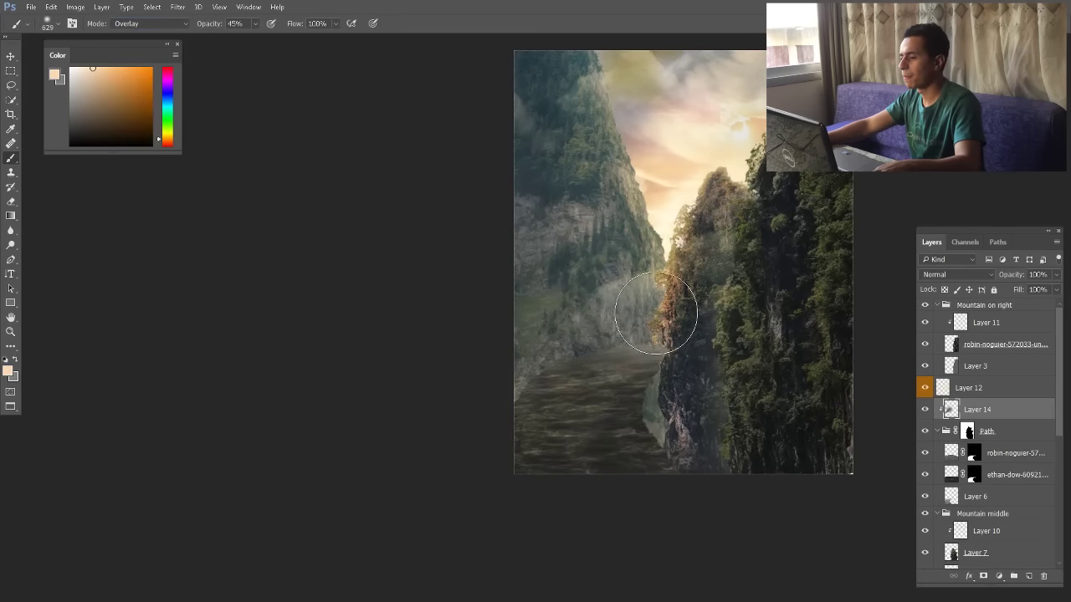
Adjust the Color Balance of the cliff texture layer in the Path group
{"action": "key", "text": "v"}
{"action": "scroll", "coordinate": [590, 397], "scroll_direction": "up", "scroll_amount": 4}
{"action": "left_click", "coordinate": [566, 437], "text": "ctrl"}
{"action": "scroll", "coordinate": [609, 435], "scroll_direction": "down", "scroll_amount": 4}
{"action": "left_click", "coordinate": [958, 454]}
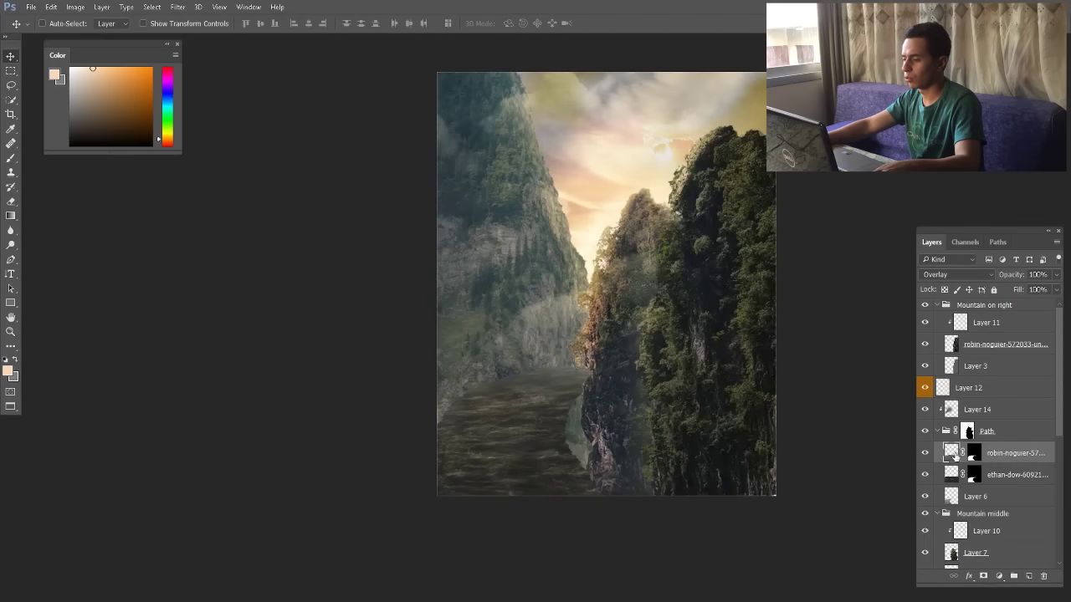
{"action": "key", "text": "ctrl+b"}
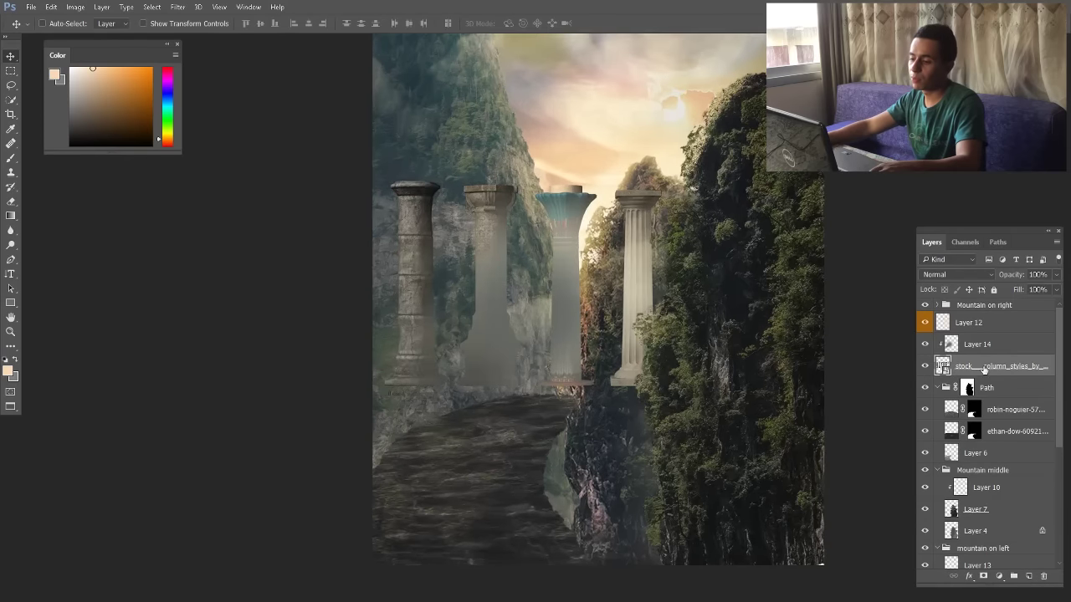
Select the plain stone column in the column stock image with a rectangular marquee
{"action": "left_click_drag", "start_coordinate": [380, 174], "coordinate": [465, 393]}
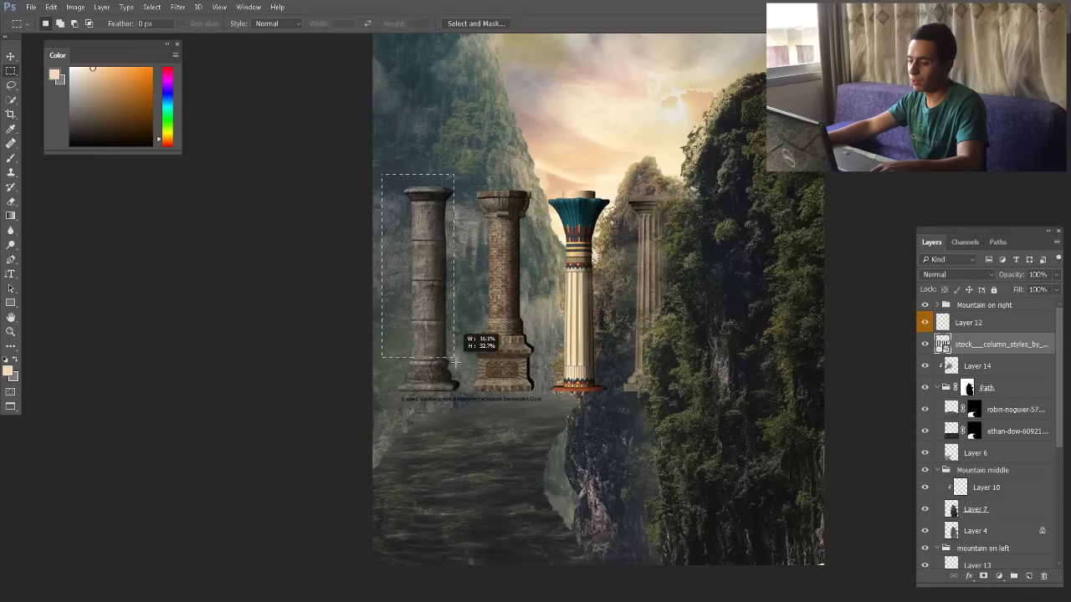
{"action": "right_click", "coordinate": [457, 315]}
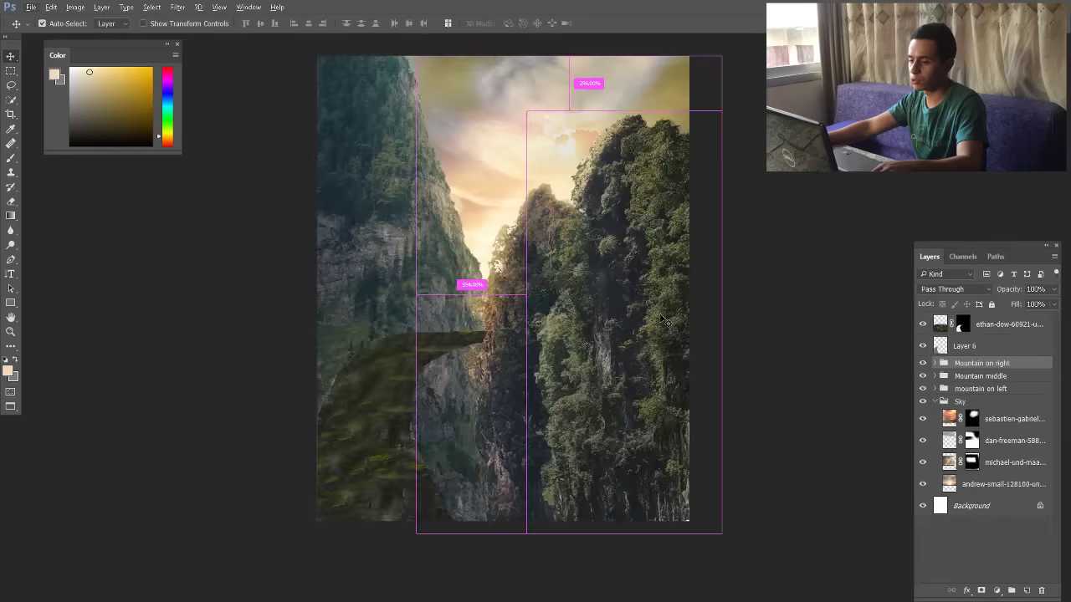
Collapse the Mountain on right group and add a new layer above the Mountain middle group
{"action": "left_click", "coordinate": [659, 318]}
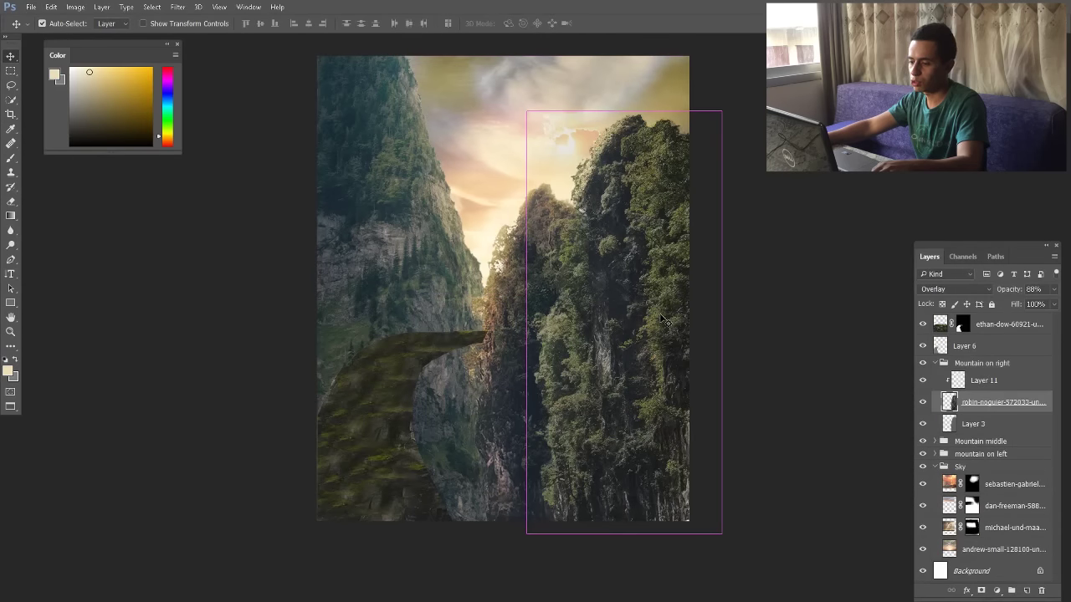
{"action": "left_click_drag", "start_coordinate": [661, 318], "coordinate": [397, 224]}
{"action": "left_click", "coordinate": [932, 358]}
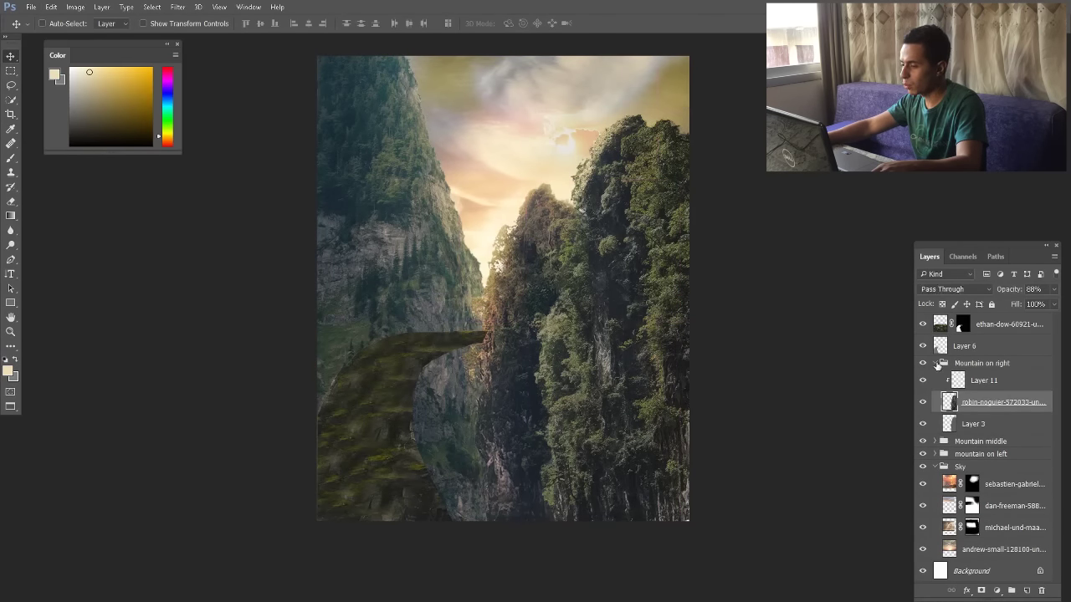
{"action": "left_click", "coordinate": [935, 363]}
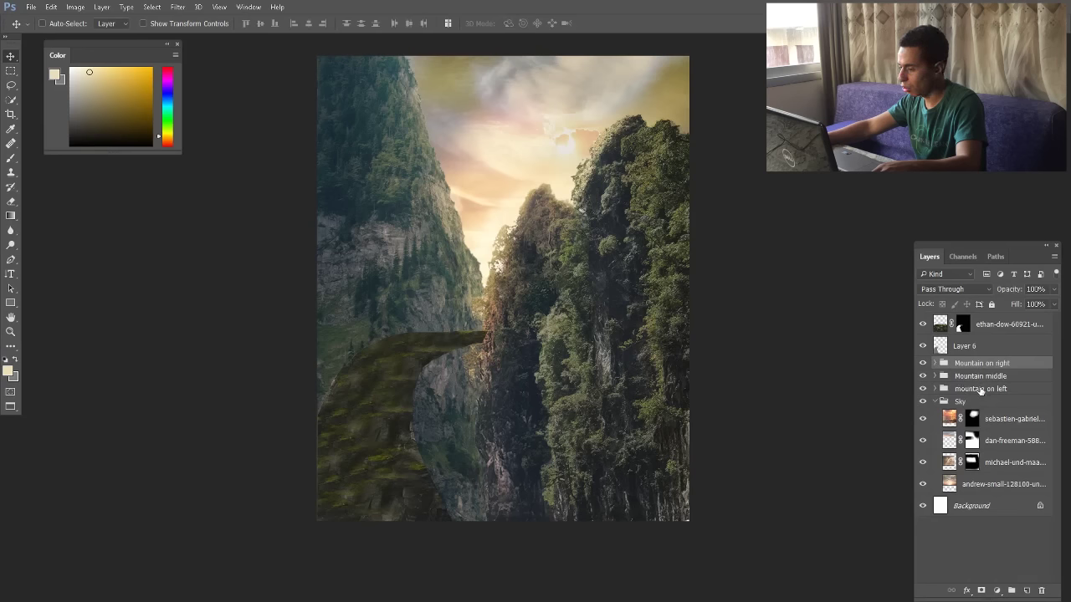
{"action": "left_click", "coordinate": [980, 391]}
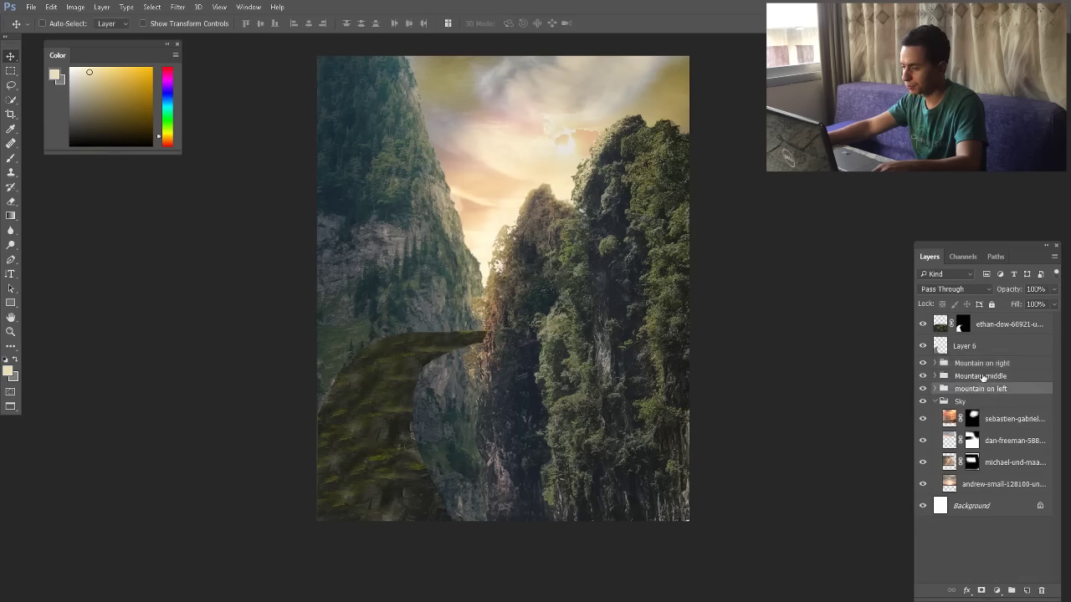
{"action": "left_click", "coordinate": [983, 378]}
{"action": "left_click", "coordinate": [1027, 590]}
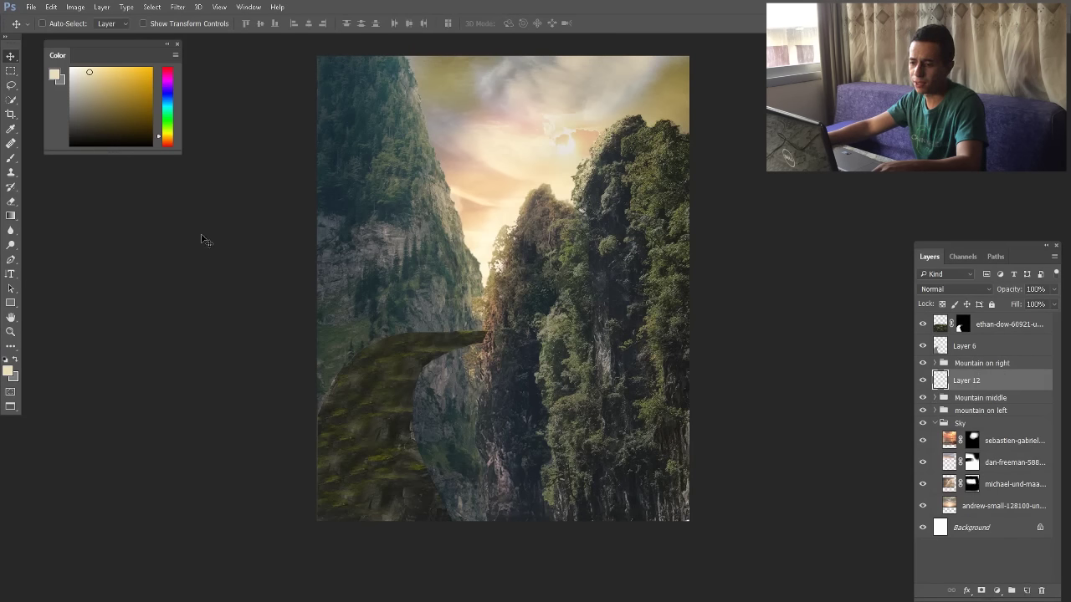
Paint mist over the middle mountain on the new layer with a 581 px cloud brush at 36% opacity and 33% flow
{"action": "left_click", "coordinate": [11, 159]}
{"action": "right_click", "coordinate": [465, 225]}
{"action": "scroll", "coordinate": [703, 449], "scroll_direction": "down", "scroll_amount": 3}
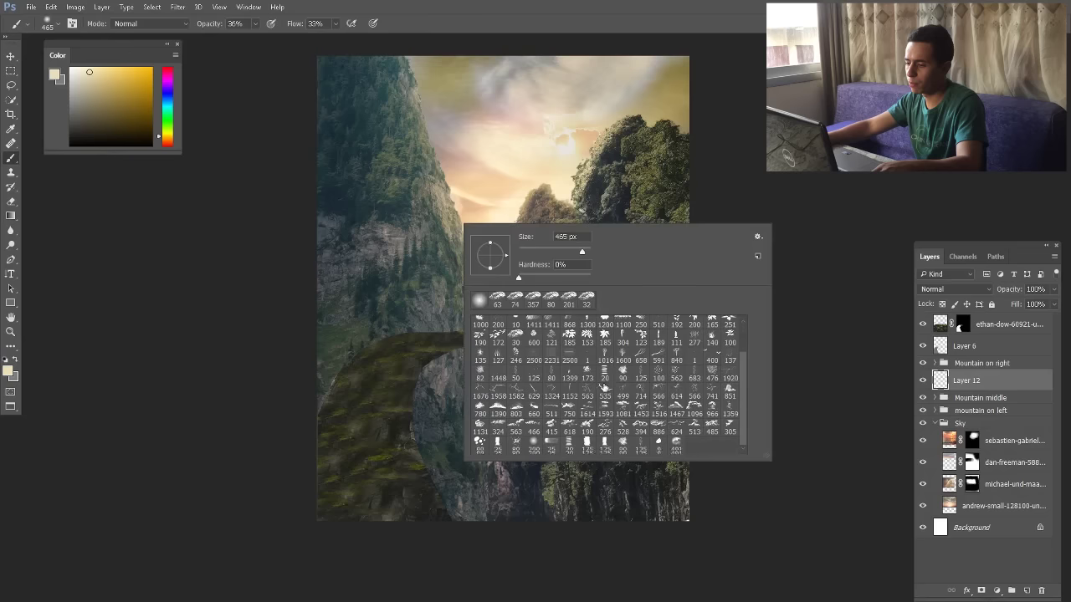
{"action": "left_click", "coordinate": [389, 278]}
{"action": "key", "text": "bracketright"}
{"action": "mouse_move", "coordinate": [515, 347]}
{"action": "left_mouse_down"}
{"action": "mouse_move", "coordinate": [432, 337]}
{"action": "mouse_move", "coordinate": [463, 333]}
{"action": "mouse_move", "coordinate": [524, 290]}
{"action": "left_mouse_up"}
{"action": "left_click_drag", "start_coordinate": [535, 486], "coordinate": [511, 414]}
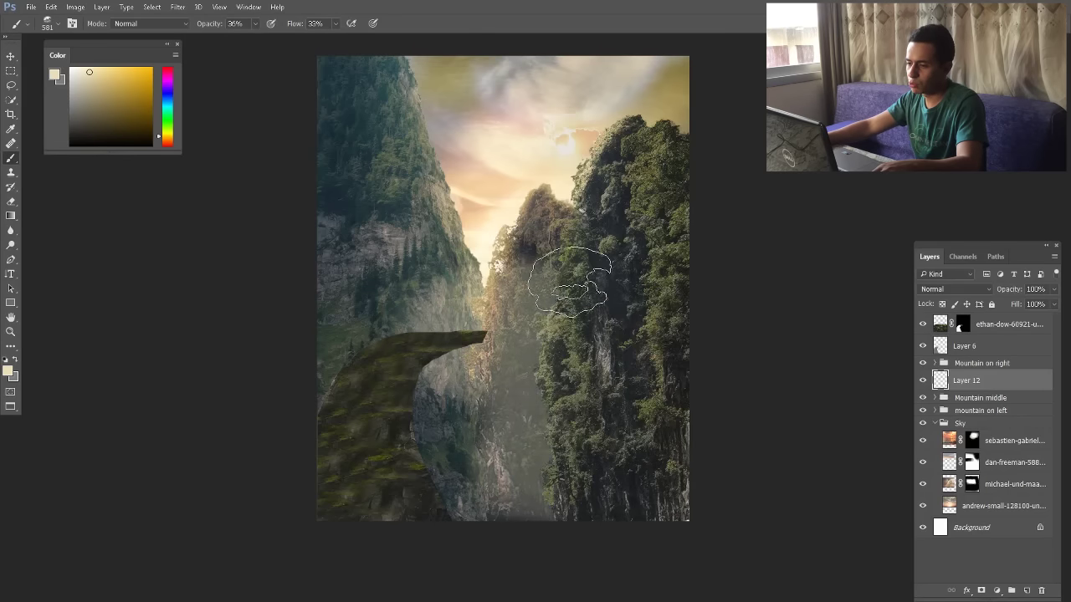
{"action": "left_click_drag", "start_coordinate": [565, 233], "coordinate": [546, 223]}
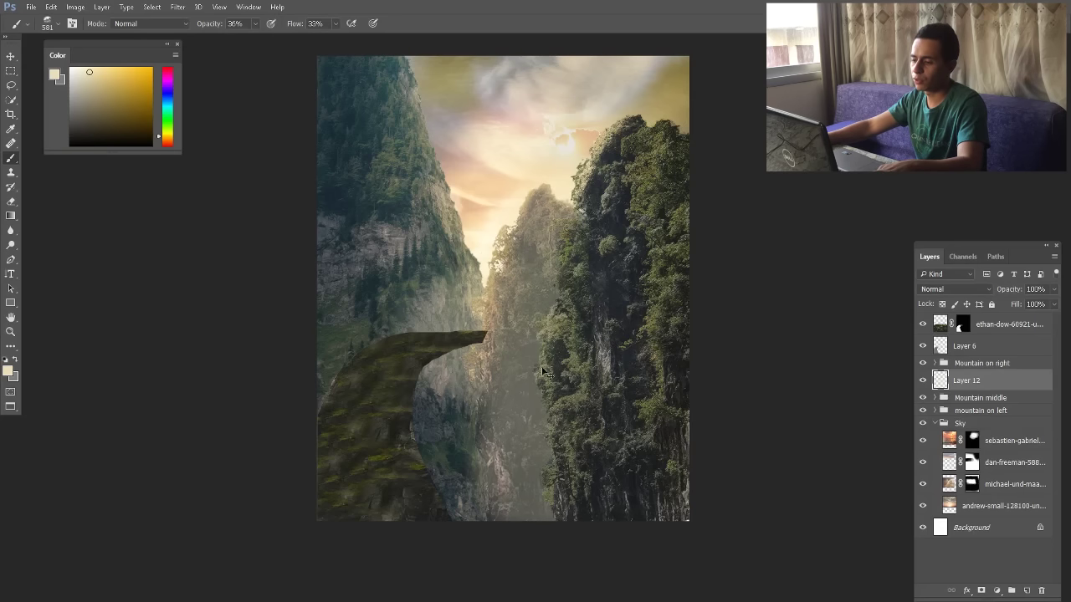
Undo the last mist stroke and paint lighter mist at the mountains' bases with a 1024 px cloud brush at 27% opacity
{"action": "key", "text": "ctrl+z"}
{"action": "key", "text": "bracketright"}
{"action": "key", "text": "bracketright"}
{"action": "key", "text": "bracketright"}
{"action": "key", "text": "bracketright"}
{"action": "key", "text": "bracketright"}
{"action": "key", "text": "bracketright"}
{"action": "left_click_drag", "start_coordinate": [529, 465], "coordinate": [558, 451]}
{"action": "key", "text": "2"}
{"action": "key", "text": "7"}
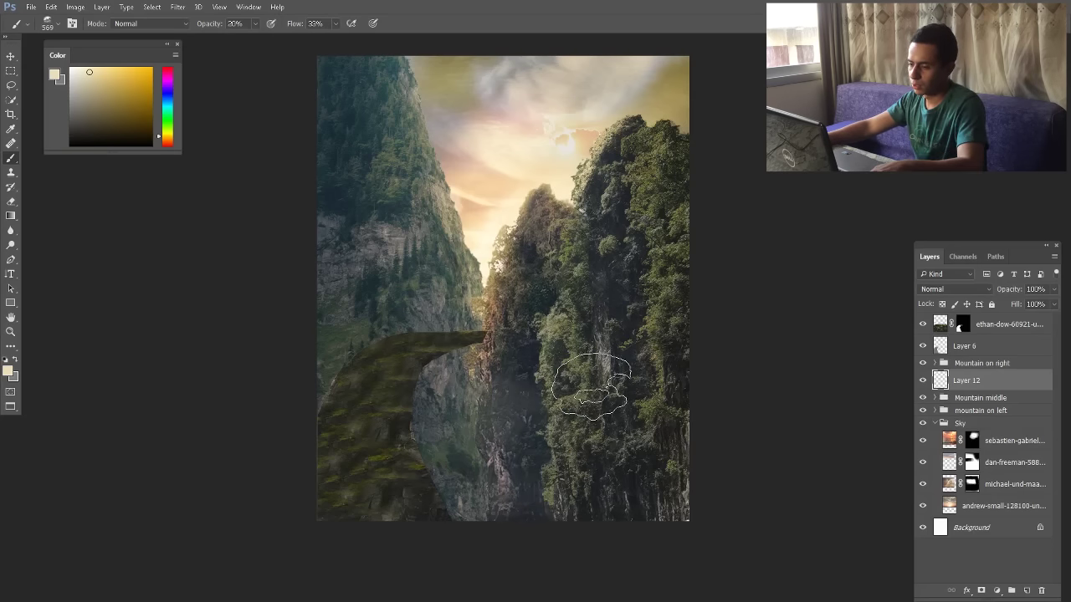
{"action": "left_click_drag", "start_coordinate": [477, 387], "coordinate": [526, 387]}
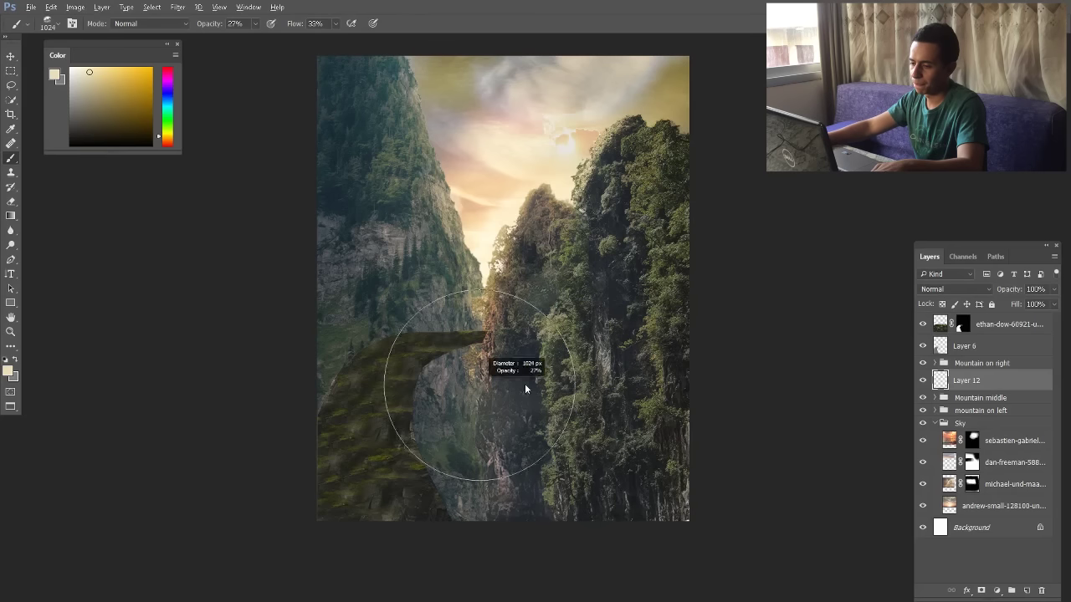
{"action": "left_click_drag", "start_coordinate": [499, 484], "coordinate": [549, 508]}
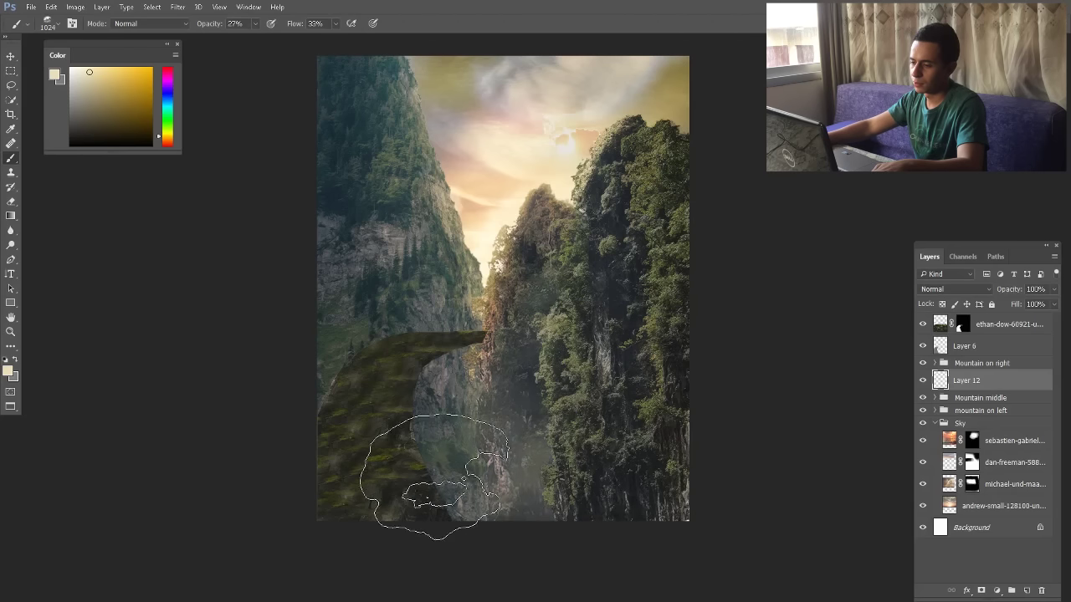
{"action": "left_click", "coordinate": [372, 373]}
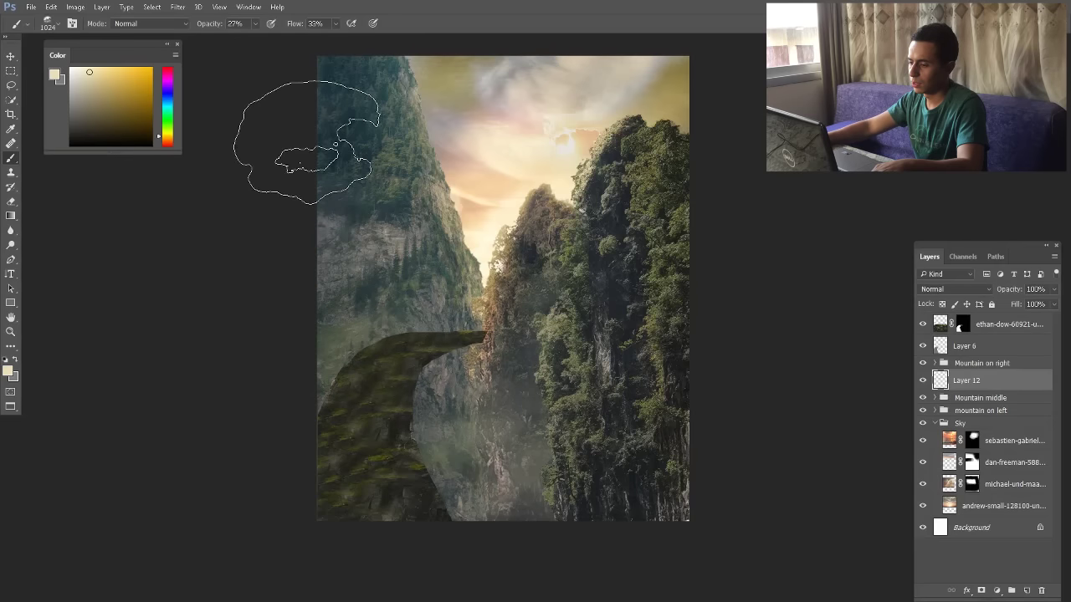
Choose a different cloud brush and stamp mist at the foot of the middle mountain at 1245 px and 70% opacity
{"action": "right_click", "coordinate": [548, 339]}
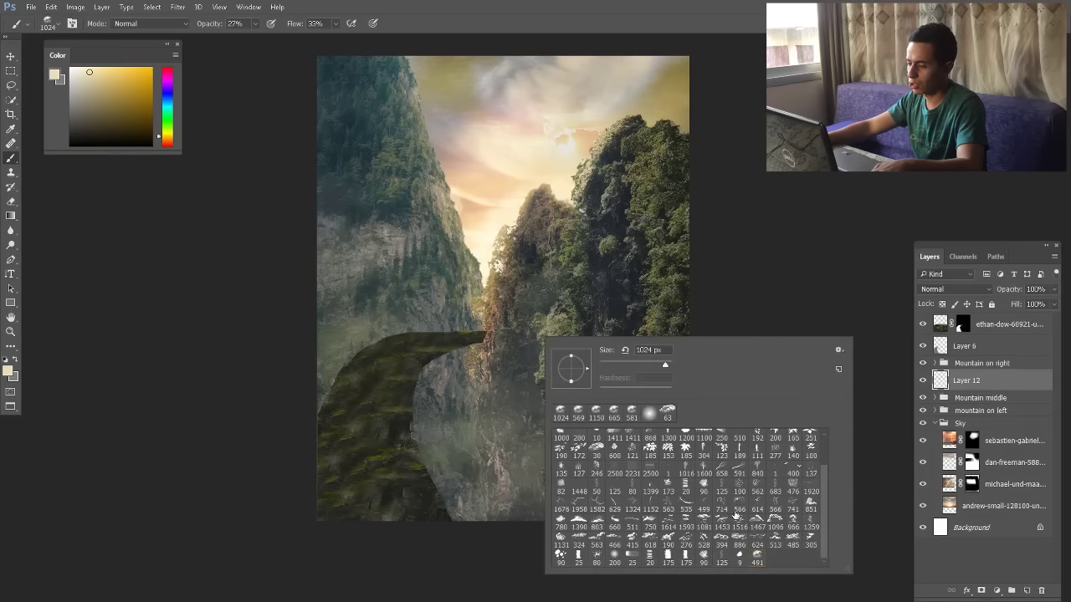
{"action": "left_click", "coordinate": [761, 526]}
{"action": "left_click_drag", "start_coordinate": [425, 383], "coordinate": [497, 390]}
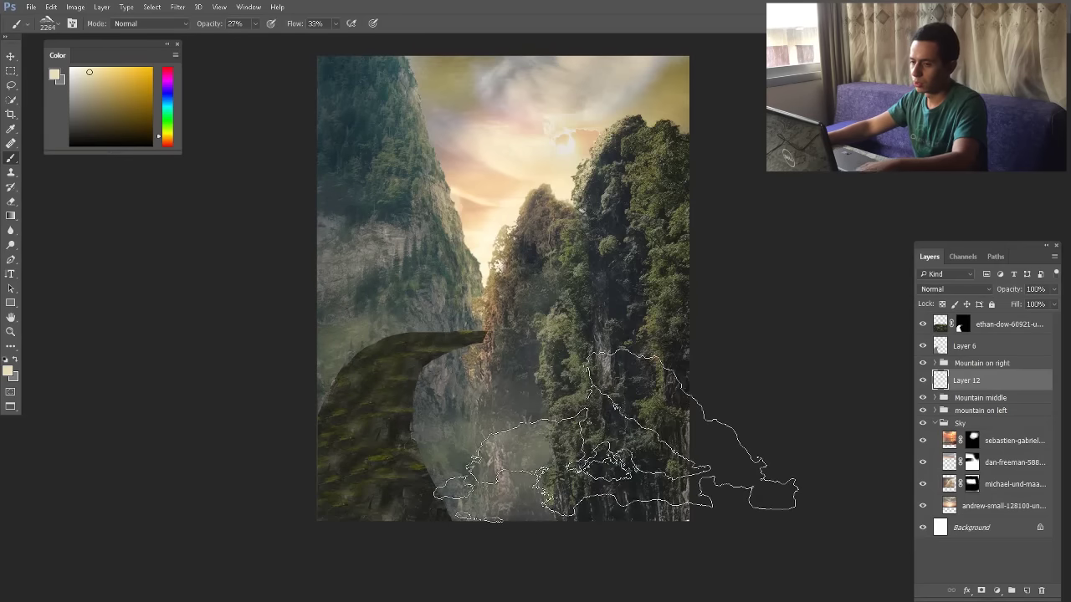
{"action": "key", "text": "."}
{"action": "key", "text": "7"}
{"action": "left_click", "coordinate": [562, 340]}
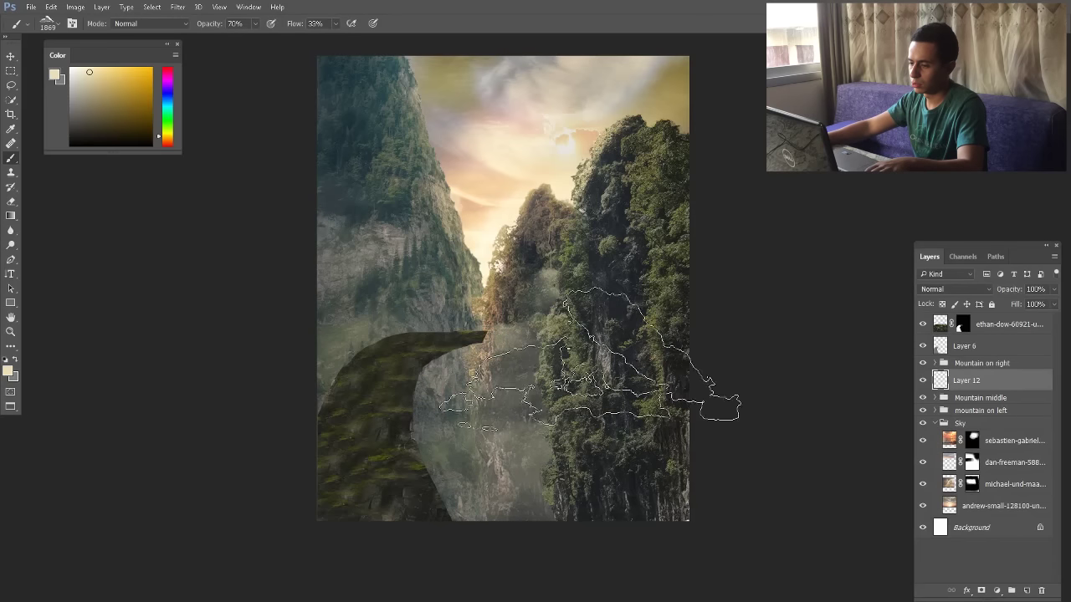
{"action": "key", "text": "ctrl+z"}
{"action": "left_click_drag", "start_coordinate": [631, 308], "coordinate": [556, 311]}
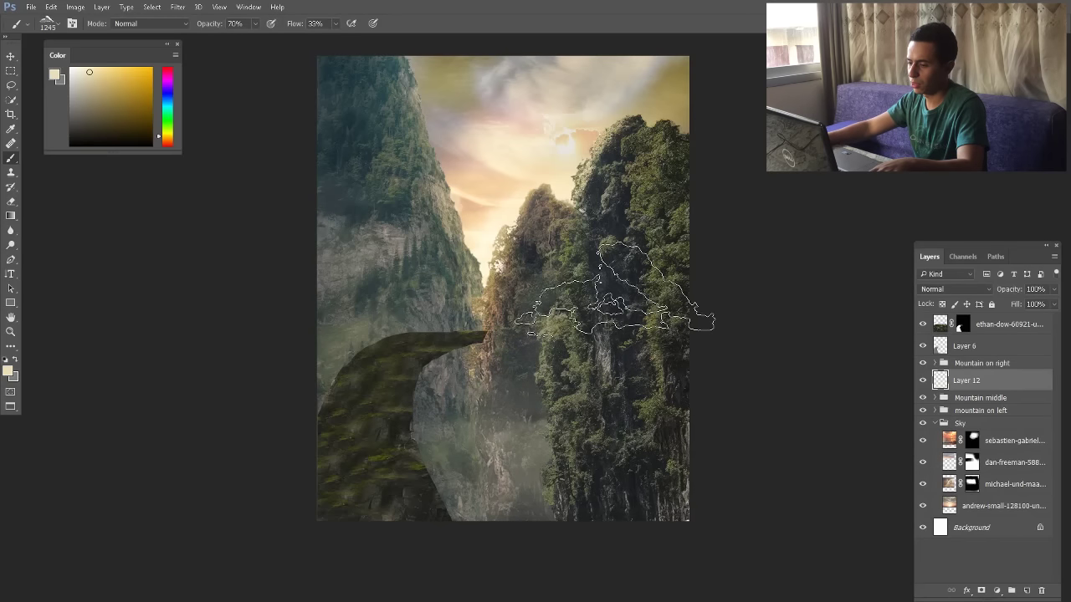
{"action": "left_click", "coordinate": [609, 397]}
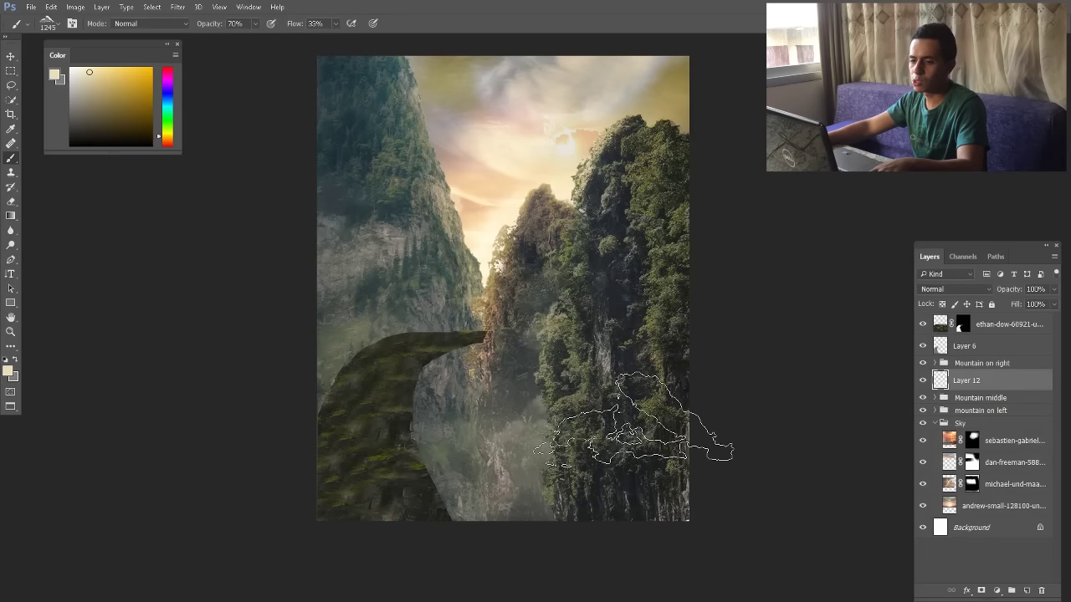
{"action": "scroll", "coordinate": [646, 424], "scroll_direction": "down", "scroll_amount": 2}
{"action": "left_click", "coordinate": [11, 56]}
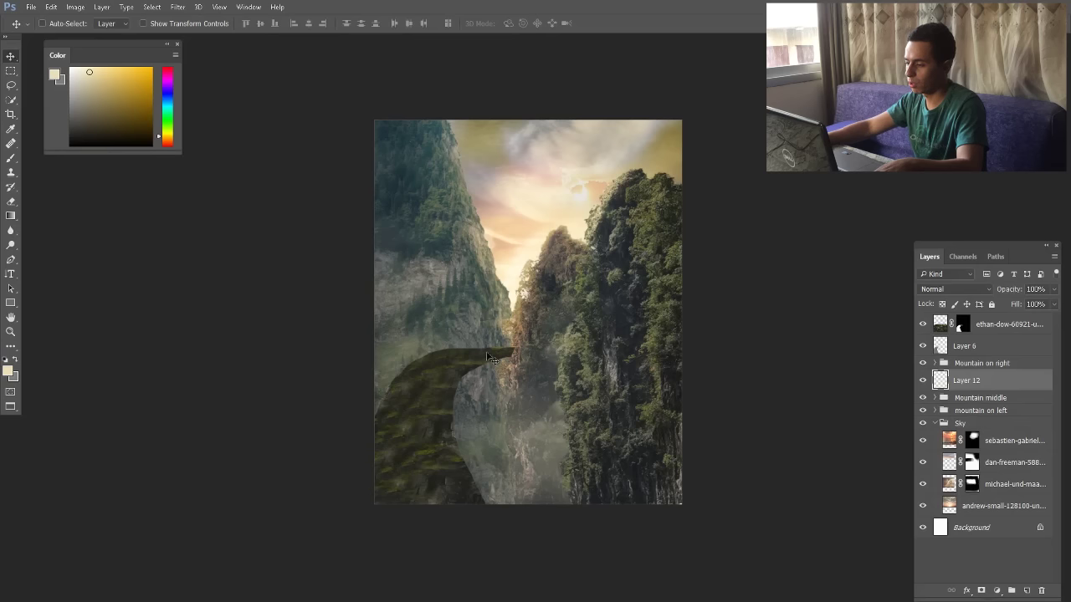
Label Layer 12 orange and lower its opacity to 53%
{"action": "scroll", "coordinate": [416, 343], "scroll_direction": "up", "scroll_amount": 1, "text": "alt"}
{"action": "left_click_drag", "start_coordinate": [1010, 291], "coordinate": [1001, 291]}
{"action": "right_click", "coordinate": [923, 381]}
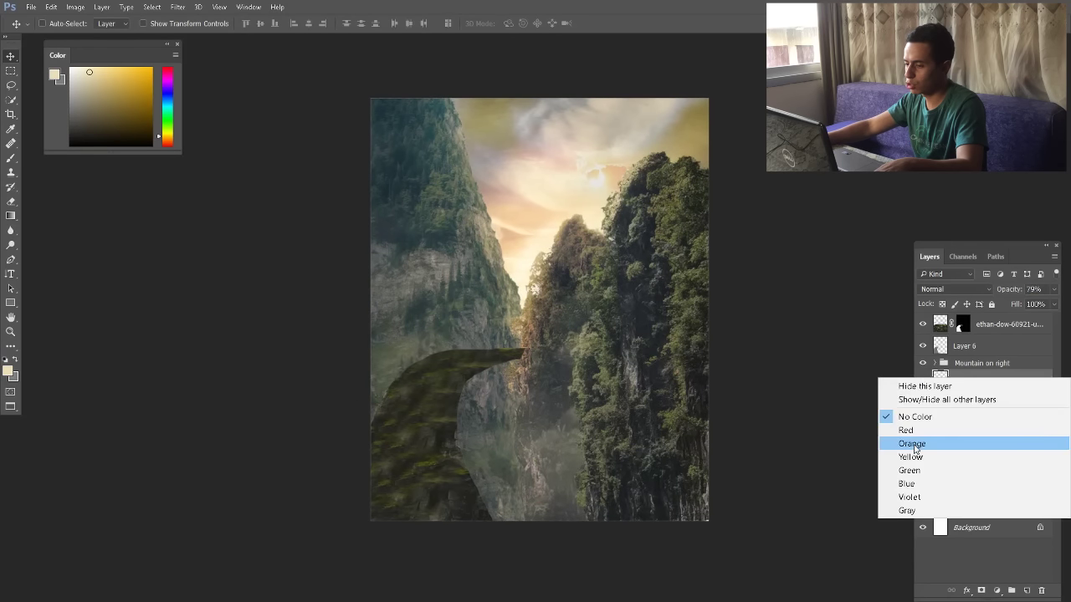
{"action": "left_click", "coordinate": [963, 446]}
{"action": "left_click_drag", "start_coordinate": [1014, 292], "coordinate": [1005, 293]}
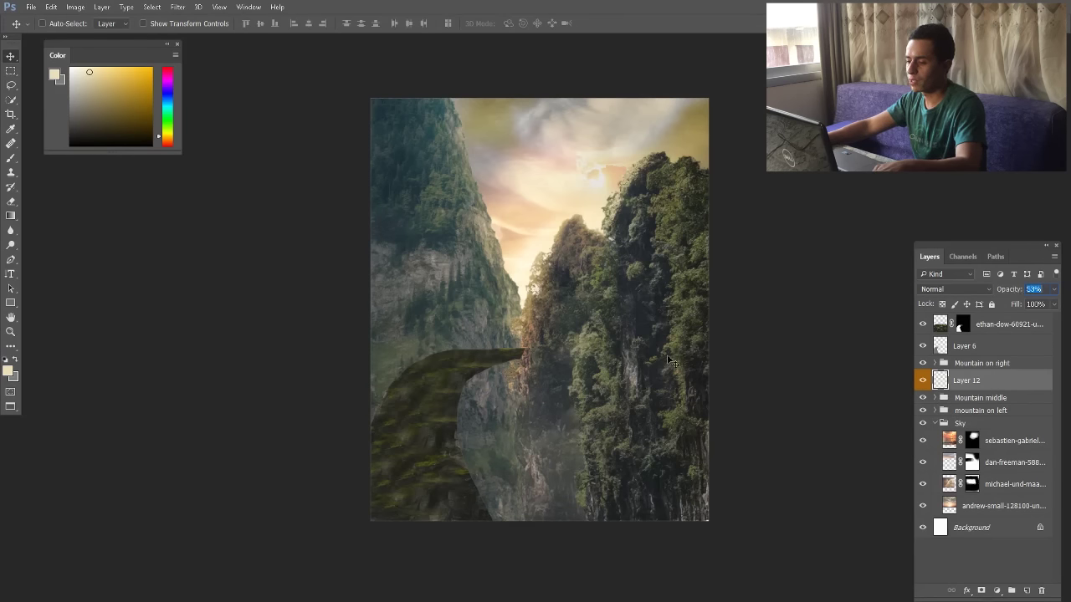
Paint mist over the left mountain on Layer 13 in the mountain on left group with a 975 px cloud brush at 70% opacity
{"action": "scroll", "coordinate": [558, 342], "scroll_direction": "down", "scroll_amount": 1, "text": "alt"}
{"action": "scroll", "coordinate": [559, 343], "scroll_direction": "up", "scroll_amount": 6}
{"action": "scroll", "coordinate": [591, 340], "scroll_direction": "down", "scroll_amount": 4}
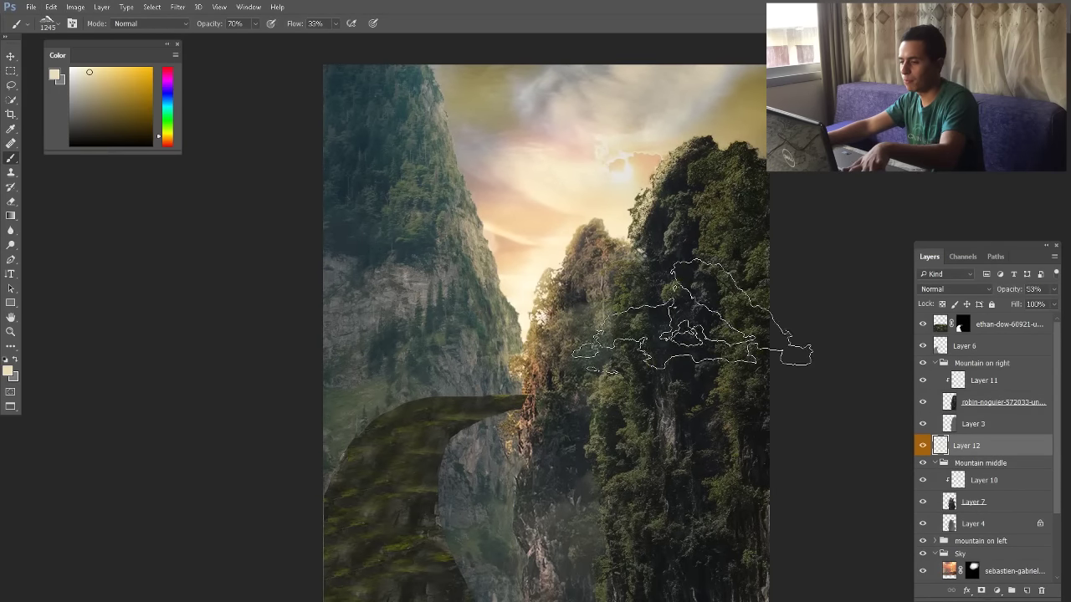
{"action": "scroll", "coordinate": [704, 336], "scroll_direction": "down", "scroll_amount": 1, "text": "alt"}
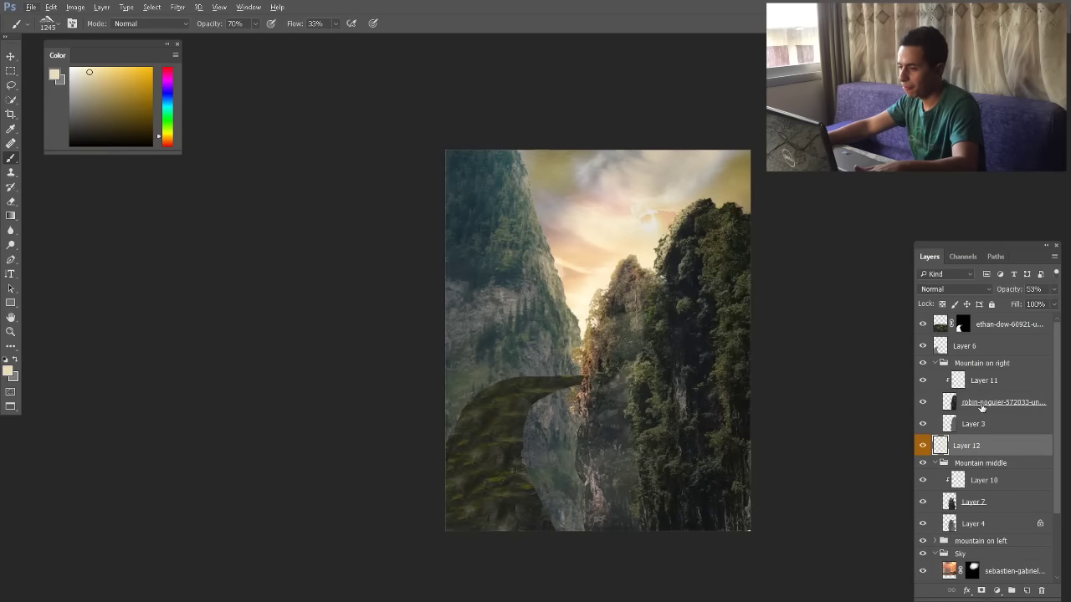
{"action": "key", "text": "e"}
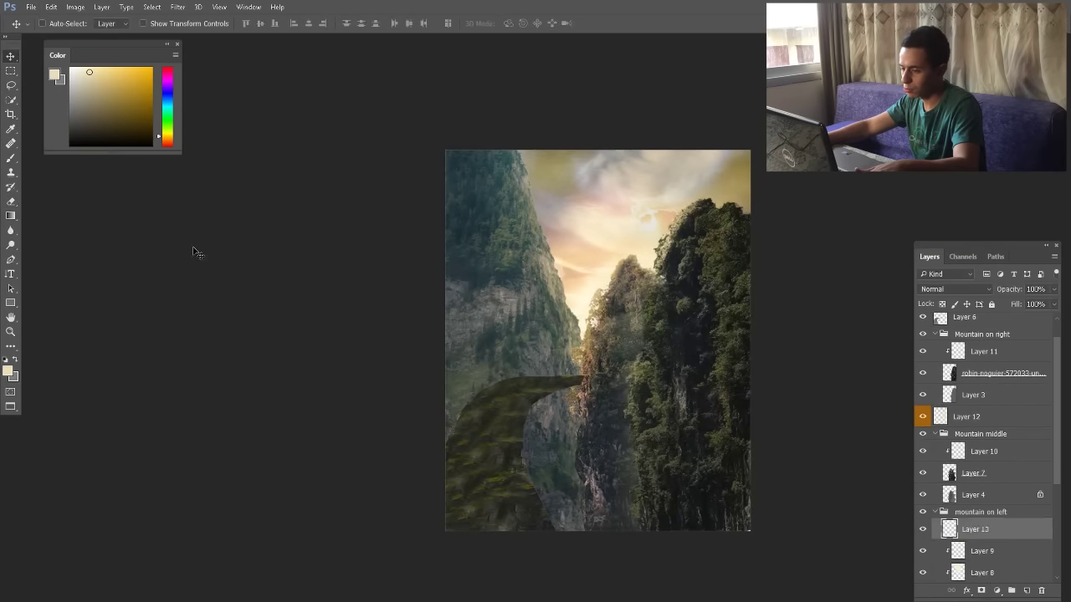
{"action": "key", "text": "b"}
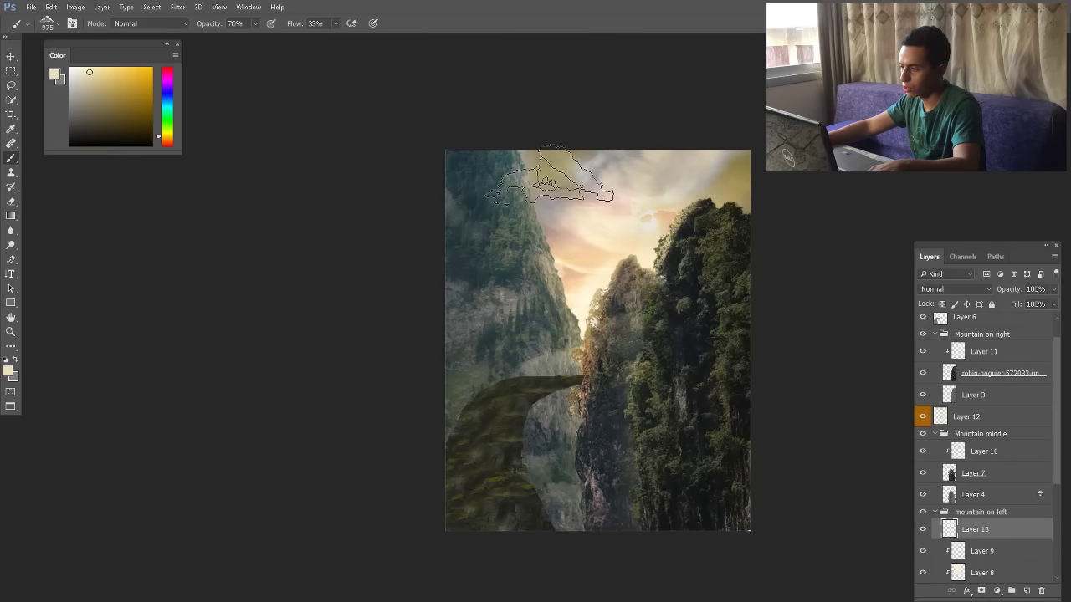
{"action": "key", "text": "v"}
Raise the opacity of the dennis-schweizer layer in the mountain on left group and select Layer 8
{"action": "left_click", "coordinate": [977, 480]}
{"action": "scroll", "coordinate": [992, 502], "scroll_direction": "down", "scroll_amount": 3}
{"action": "left_click", "coordinate": [996, 529]}
{"action": "left_click_drag", "start_coordinate": [1012, 290], "coordinate": [1032, 290]}
{"action": "left_click", "coordinate": [982, 507]}
{"action": "scroll", "coordinate": [512, 281], "scroll_direction": "up", "scroll_amount": 3}
{"action": "scroll", "coordinate": [1006, 418], "scroll_direction": "down", "scroll_amount": 4}
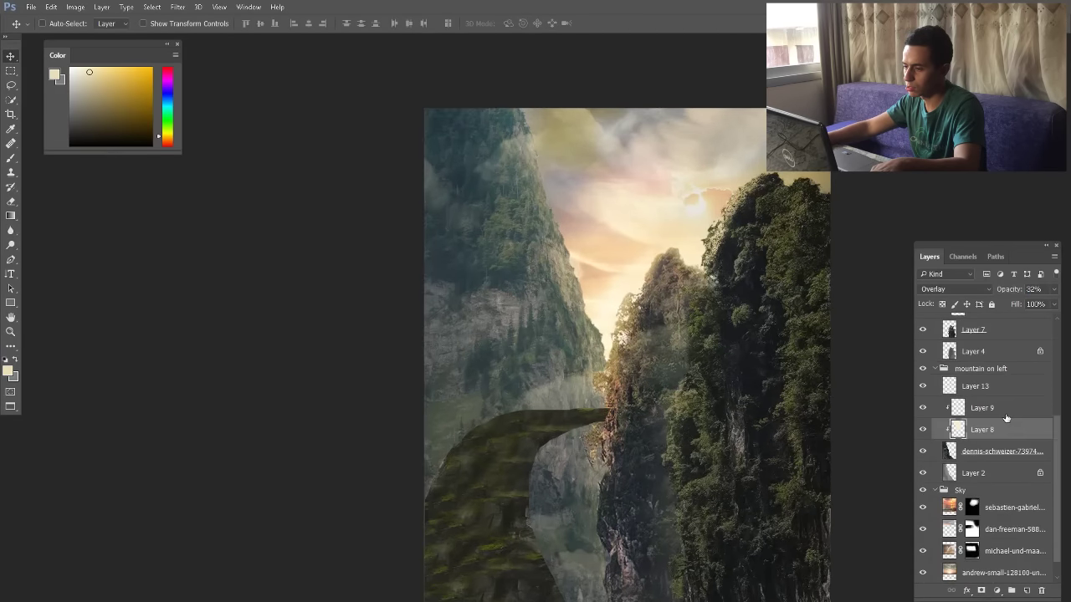
Hide the ethan-dow texture layer and lock the transparent pixels of Layer 6
{"action": "scroll", "coordinate": [970, 497], "scroll_direction": "up", "scroll_amount": 8}
{"action": "left_click", "coordinate": [1004, 324]}
{"action": "left_click", "coordinate": [965, 346]}
{"action": "scroll", "coordinate": [493, 402], "scroll_direction": "up", "scroll_amount": 4}
{"action": "left_click", "coordinate": [922, 326]}
{"action": "left_click", "coordinate": [942, 304]}
Paint light streaks over the path on Layer 6 in colours sampled from the image, using a 252 px brush at 70% opacity
{"action": "key", "text": "b"}
{"action": "right_click", "coordinate": [577, 337]}
{"action": "scroll", "coordinate": [721, 452], "scroll_direction": "down", "scroll_amount": 2}
{"action": "left_click", "coordinate": [629, 473]}
{"action": "scroll", "coordinate": [535, 368], "scroll_direction": "down", "scroll_amount": 3}
{"action": "left_click_drag", "start_coordinate": [494, 415], "coordinate": [506, 494]}
{"action": "left_click", "coordinate": [744, 326], "text": "alt"}
{"action": "left_click", "coordinate": [674, 150], "text": "alt"}
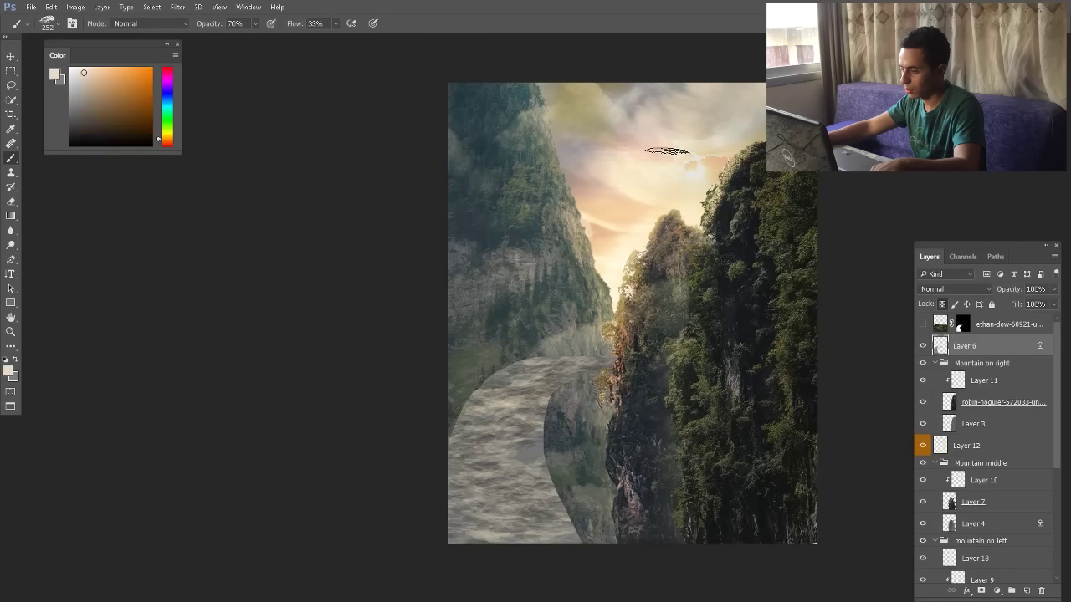
{"action": "left_click_drag", "start_coordinate": [489, 427], "coordinate": [519, 493]}
Show the ethan-dow texture layer again, adjust its Hue/Saturation and compare the path with and without it
{"action": "left_click", "coordinate": [922, 324]}
{"action": "left_click", "coordinate": [940, 325]}
{"action": "key", "text": "ctrl+u"}
{"action": "left_click_drag", "start_coordinate": [703, 196], "coordinate": [681, 197]}
{"action": "key", "text": "Return"}
{"action": "key", "text": "ctrl+m"}
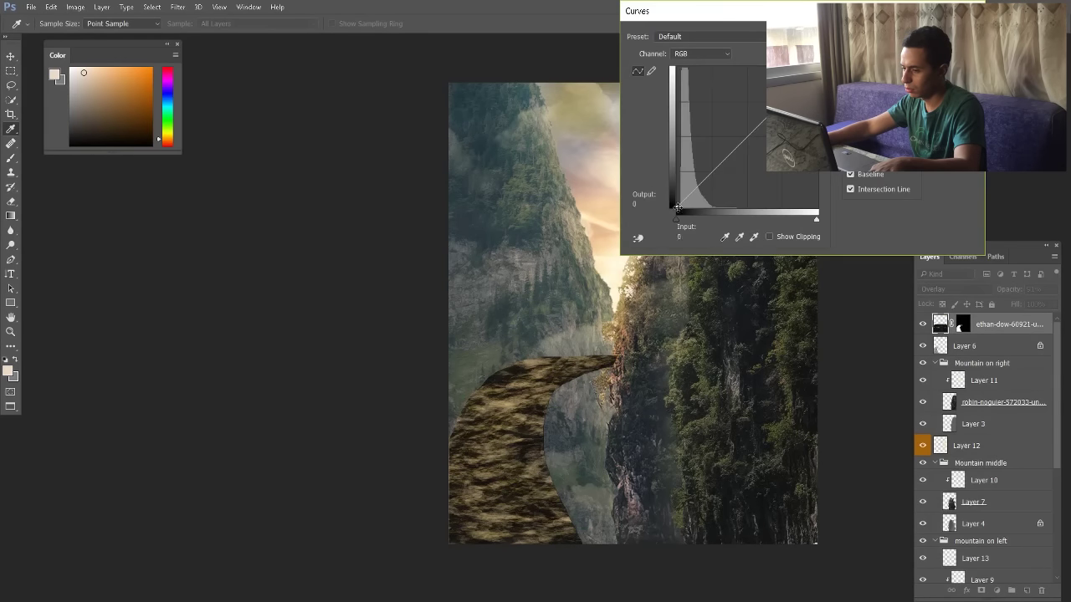
{"action": "key", "text": "Escape"}
{"action": "left_click", "coordinate": [925, 324]}
{"action": "left_click", "coordinate": [925, 325]}
{"action": "left_click", "coordinate": [962, 346]}
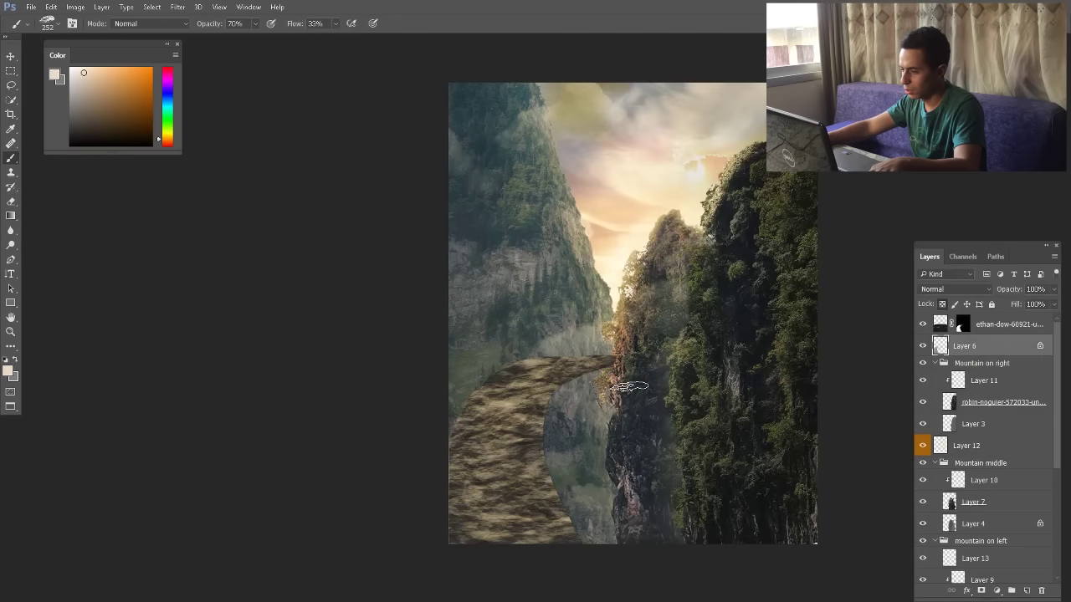
Duplicate the robin-noguier mountain layer to the top of the stack and distort it in perspective to cover the path area
{"action": "key", "text": "d"}
{"action": "key", "text": "v"}
{"action": "left_click", "coordinate": [1003, 402]}
{"action": "left_click_drag", "start_coordinate": [760, 316], "coordinate": [534, 314]}
{"action": "key", "text": "ctrl+t"}
{"action": "left_click_drag", "start_coordinate": [536, 132], "coordinate": [536, 260]}
{"action": "left_click_drag", "start_coordinate": [632, 422], "coordinate": [679, 423]}
{"action": "left_click_drag", "start_coordinate": [599, 371], "coordinate": [599, 476]}
{"action": "left_click_drag", "start_coordinate": [679, 527], "coordinate": [764, 527]}
{"action": "left_click_drag", "start_coordinate": [536, 382], "coordinate": [536, 358]}
{"action": "left_click_drag", "start_coordinate": [709, 502], "coordinate": [909, 487]}
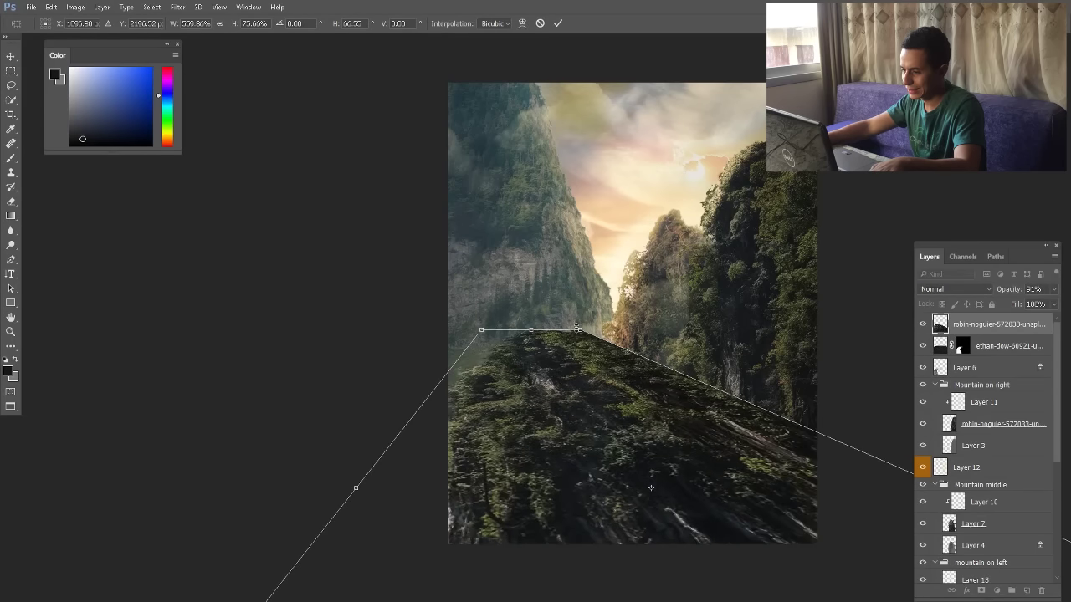
{"action": "key", "text": "Return"}
Copy the path mask from the ethan-dow layer onto the duplicated texture and set its blend mode to Overlay
{"action": "left_click_drag", "start_coordinate": [963, 346], "coordinate": [964, 328]}
{"action": "left_click", "coordinate": [952, 290]}
{"action": "left_click", "coordinate": [945, 416]}
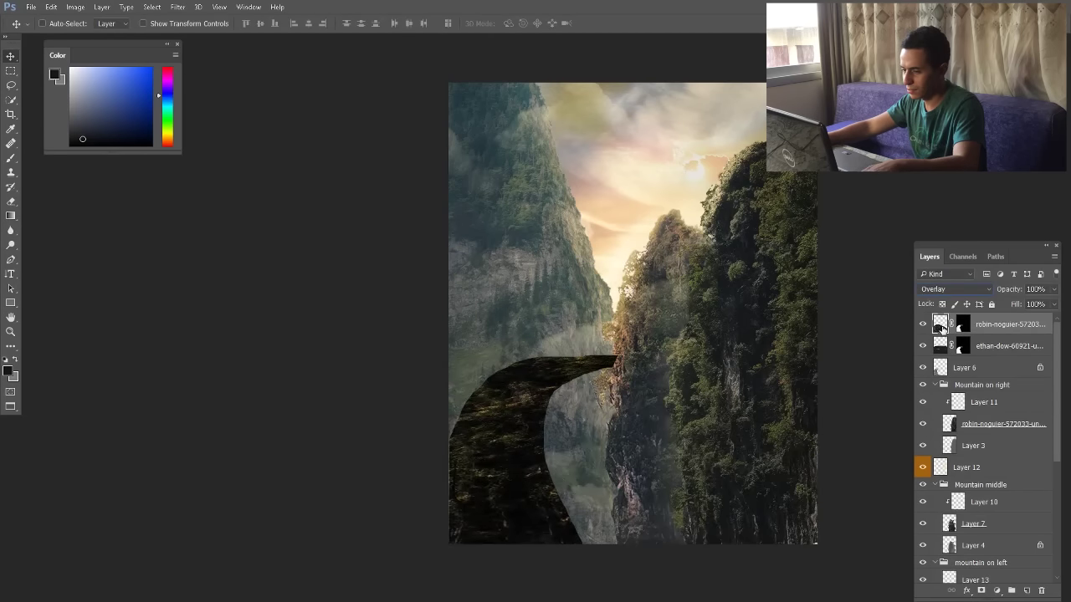
Brighten the shadows of the masked robin-noguier path texture with Curves
{"action": "key", "text": "ctrl+m"}
{"action": "left_click_drag", "start_coordinate": [677, 207], "coordinate": [679, 180]}
{"action": "key", "text": "Return"}
Group the two path textures with Layer 6 as "Path" and move the group below the Mountain middle group
{"action": "scroll", "coordinate": [614, 376], "scroll_direction": "up", "scroll_amount": 5}
{"action": "left_click", "coordinate": [966, 368], "text": "shift"}
{"action": "key", "text": "ctrl+g"}
{"action": "double_click", "coordinate": [967, 321]}
{"action": "type", "text": "Path"}
{"action": "left_click_drag", "start_coordinate": [967, 321], "coordinate": [965, 496]}
{"action": "scroll", "coordinate": [581, 300], "scroll_direction": "down", "scroll_amount": 4}
Dodge the highlights at the bend and outer edge of the path on Layer 6 with a 484 px brush at 10% exposure
{"action": "left_click", "coordinate": [945, 499]}
{"action": "scroll", "coordinate": [481, 289], "scroll_direction": "down", "scroll_amount": 2}
{"action": "scroll", "coordinate": [975, 507], "scroll_direction": "down", "scroll_amount": 1}
{"action": "left_click", "coordinate": [983, 533]}
{"action": "key", "text": "o"}
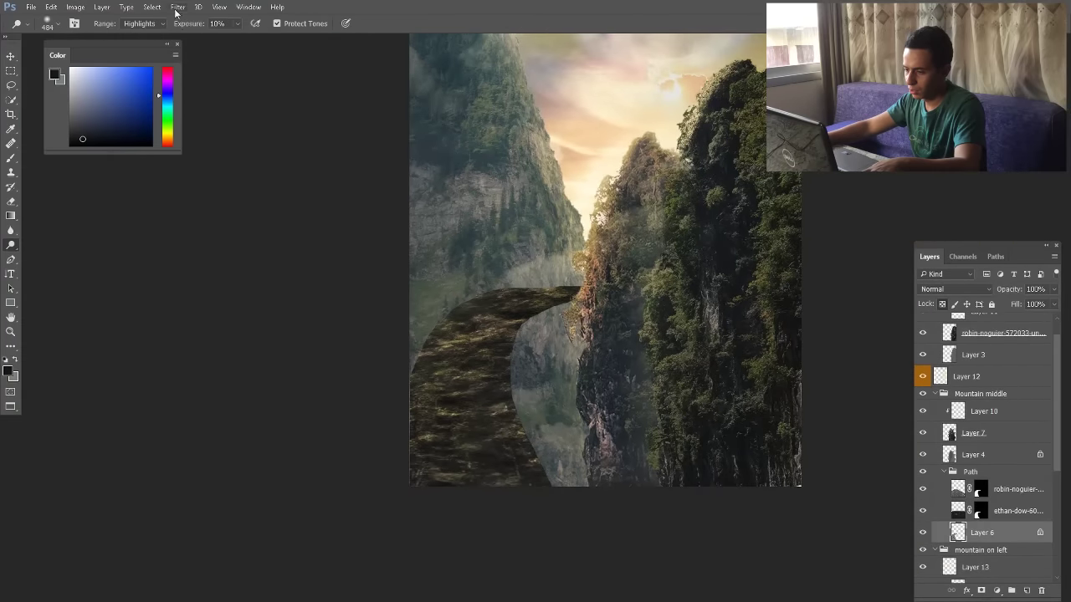
{"action": "left_click_drag", "start_coordinate": [493, 306], "coordinate": [544, 289]}
{"action": "left_click_drag", "start_coordinate": [419, 368], "coordinate": [431, 427]}
{"action": "left_click_drag", "start_coordinate": [519, 281], "coordinate": [562, 272]}
Distort the Path group with Free Transform to flatten and widen the path toward the viewer
{"action": "key", "text": "v"}
{"action": "scroll", "coordinate": [552, 296], "scroll_direction": "down", "scroll_amount": 5}
{"action": "scroll", "coordinate": [519, 276], "scroll_direction": "up", "scroll_amount": 2}
{"action": "left_click_drag", "start_coordinate": [1012, 261], "coordinate": [1014, 246]}
{"action": "scroll", "coordinate": [313, 299], "scroll_direction": "up", "scroll_amount": 2}
{"action": "scroll", "coordinate": [549, 383], "scroll_direction": "down", "scroll_amount": 2}
{"action": "left_click", "coordinate": [973, 457]}
{"action": "key", "text": "ctrl+t"}
{"action": "left_click_drag", "start_coordinate": [710, 285], "coordinate": [710, 311]}
{"action": "scroll", "coordinate": [448, 386], "scroll_direction": "down", "scroll_amount": 5}
{"action": "left_click_drag", "start_coordinate": [789, 337], "coordinate": [868, 324]}
{"action": "left_click_drag", "start_coordinate": [651, 327], "coordinate": [651, 345]}
{"action": "scroll", "coordinate": [512, 371], "scroll_direction": "down", "scroll_amount": 2}
{"action": "left_click_drag", "start_coordinate": [780, 350], "coordinate": [822, 342]}
{"action": "key", "text": "Return"}
{"action": "scroll", "coordinate": [523, 410], "scroll_direction": "up", "scroll_amount": 5}
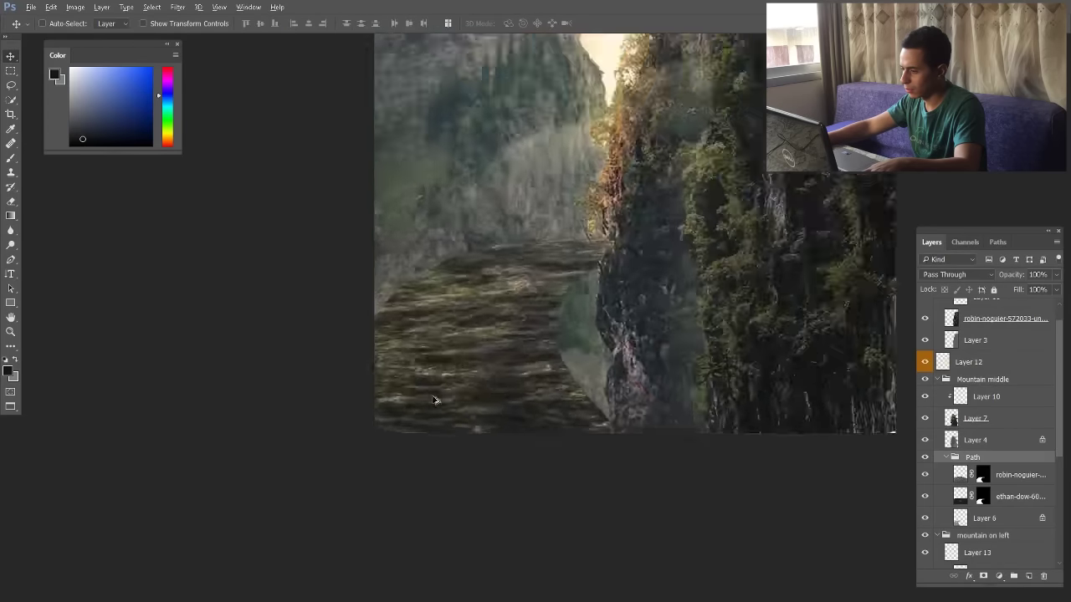
Paint white along the path's inner edge on the robin-noguier mask with a 71 px brush at 100% opacity and flow
{"action": "scroll", "coordinate": [435, 410], "scroll_direction": "down", "scroll_amount": 2}
{"action": "scroll", "coordinate": [460, 333], "scroll_direction": "up", "scroll_amount": 4}
{"action": "left_click", "coordinate": [983, 475]}
{"action": "key", "text": "b"}
{"action": "right_click", "coordinate": [479, 331]}
{"action": "left_click", "coordinate": [531, 433]}
{"action": "key", "text": "Return"}
{"action": "scroll", "coordinate": [661, 475], "scroll_direction": "up", "scroll_amount": 4}
{"action": "key", "text": "0"}
{"action": "key", "text": "shift+0"}
{"action": "mouse_move", "coordinate": [611, 288]}
{"action": "left_mouse_down"}
{"action": "mouse_move", "coordinate": [570, 309]}
{"action": "mouse_move", "coordinate": [627, 535]}
{"action": "left_mouse_up"}
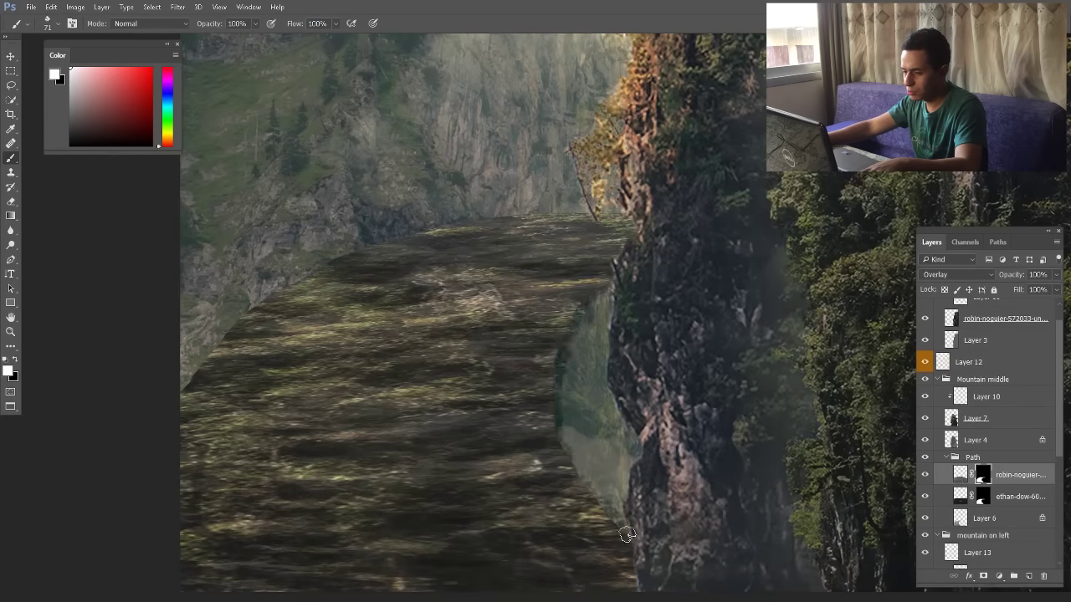
{"action": "left_click", "coordinate": [983, 474], "text": "ctrl"}
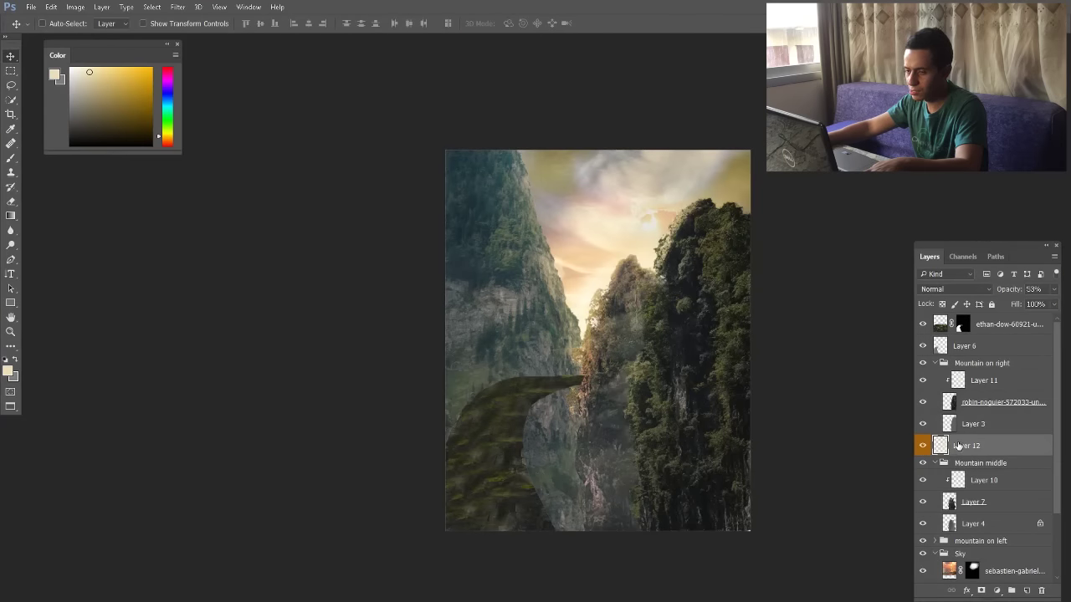
Erase Layer 12 mist around the path and left mountain with a 764 px eraser at 76% opacity
{"action": "key", "text": "e"}
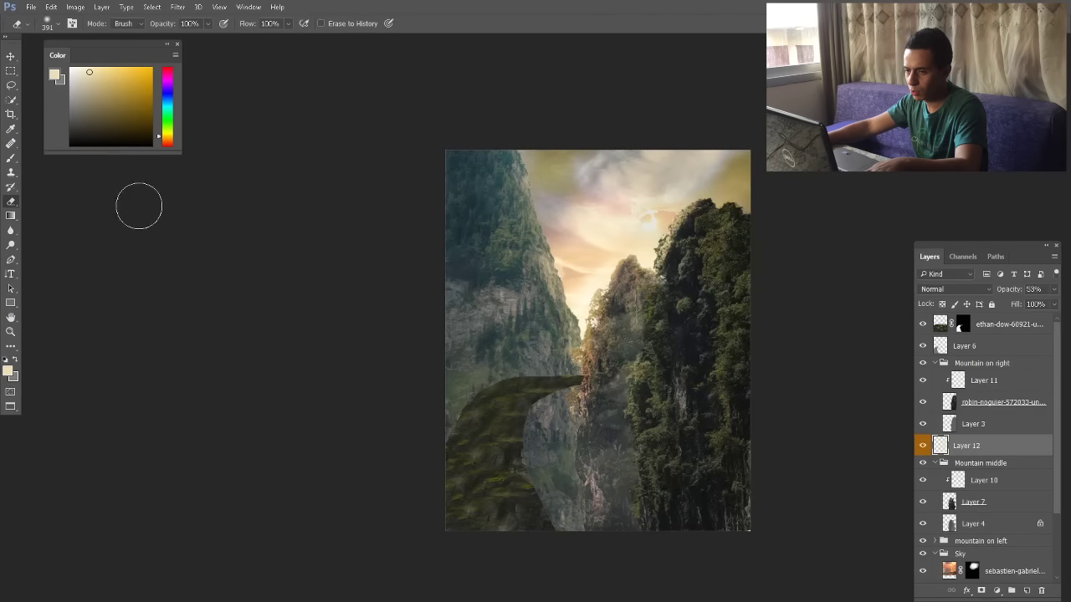
{"action": "mouse_move", "coordinate": [546, 381]}
{"action": "left_mouse_down"}
{"action": "mouse_move", "coordinate": [574, 378]}
{"action": "mouse_move", "coordinate": [563, 380]}
{"action": "left_mouse_up"}
{"action": "mouse_move", "coordinate": [558, 433]}
{"action": "left_mouse_down"}
{"action": "mouse_move", "coordinate": [554, 470]}
{"action": "mouse_move", "coordinate": [574, 394]}
{"action": "mouse_move", "coordinate": [573, 490]}
{"action": "mouse_move", "coordinate": [530, 378]}
{"action": "mouse_move", "coordinate": [517, 370]}
{"action": "left_mouse_up"}
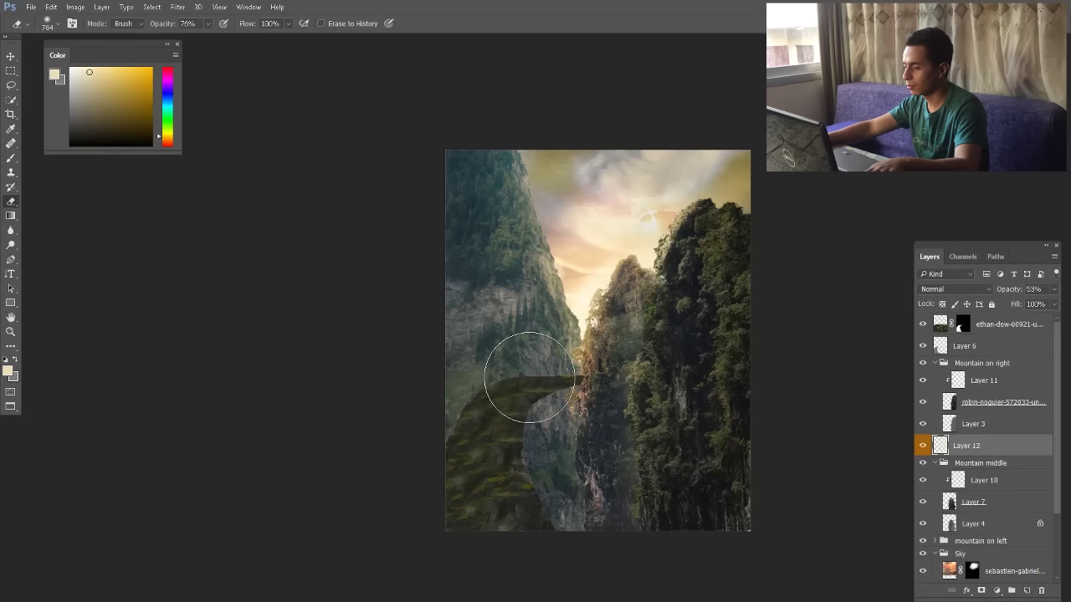
Add a new layer at the top of the mountain on left group
{"action": "key", "text": "v"}
{"action": "left_click", "coordinate": [479, 240]}
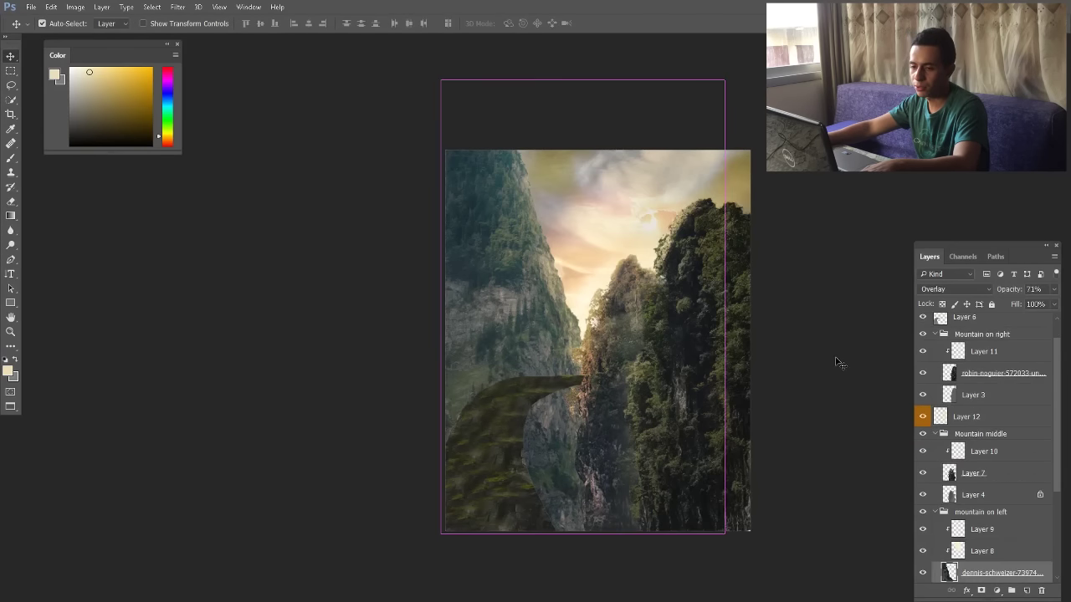
{"action": "left_click", "coordinate": [977, 512]}
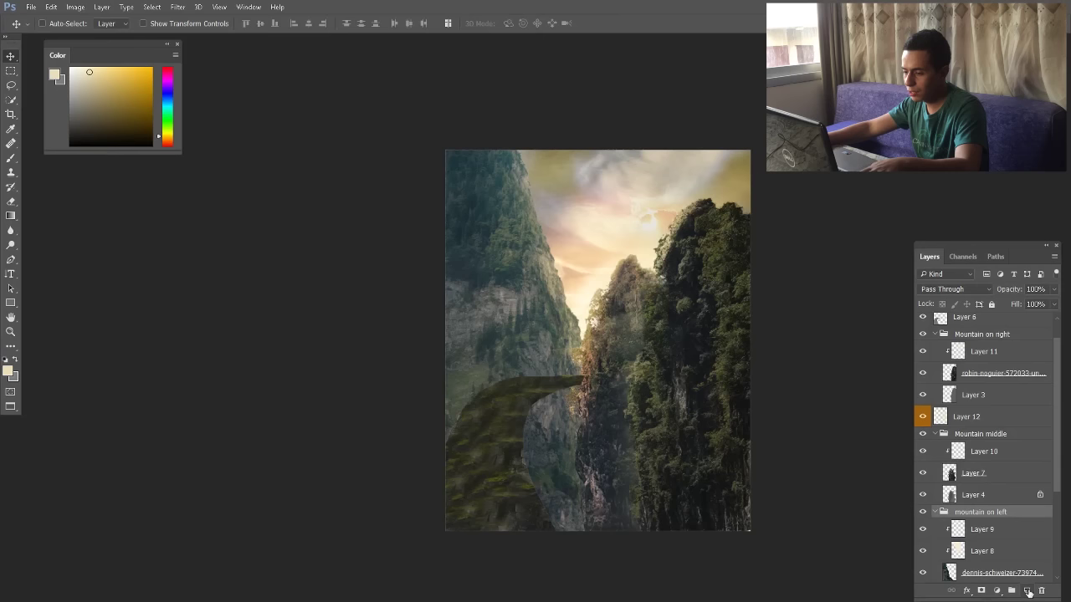
{"action": "left_click", "coordinate": [1029, 591]}
Stamp mist on Layer 13 behind the path and over the left mountain with the cloud brush at 1735 and 975 px
{"action": "key", "text": "b"}
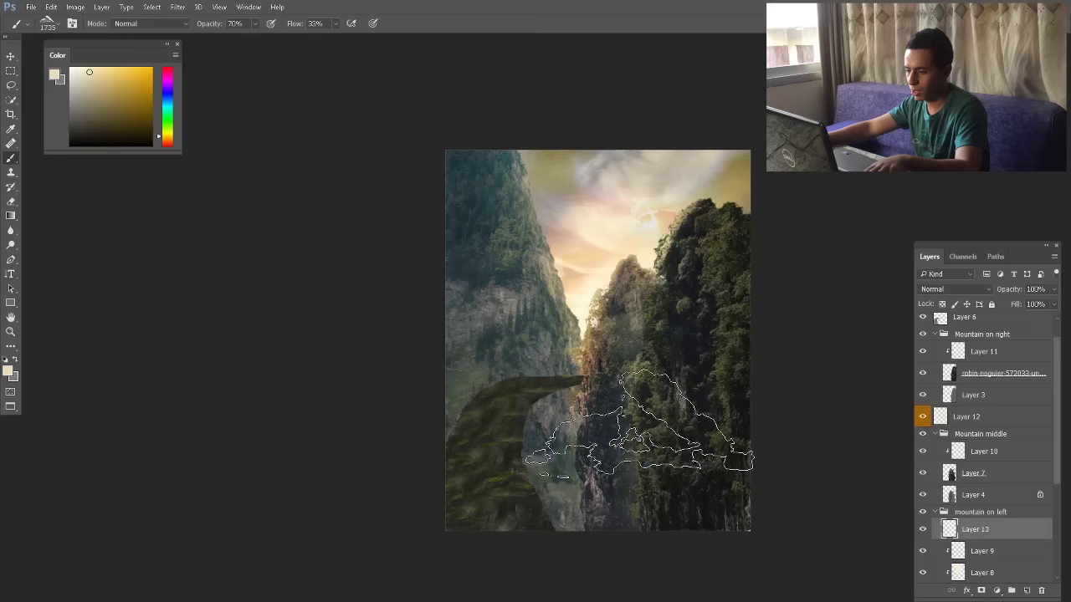
{"action": "left_click", "coordinate": [531, 387]}
{"action": "left_click", "coordinate": [531, 386]}
{"action": "left_click", "coordinate": [545, 494]}
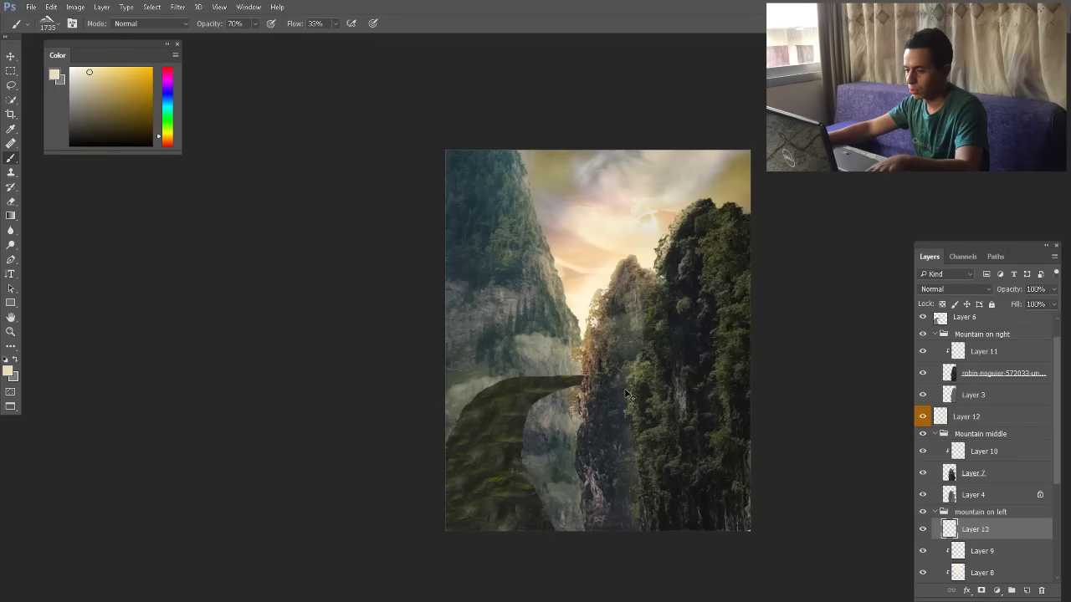
{"action": "key", "text": "ctrl+z"}
{"action": "left_click", "coordinate": [608, 366]}
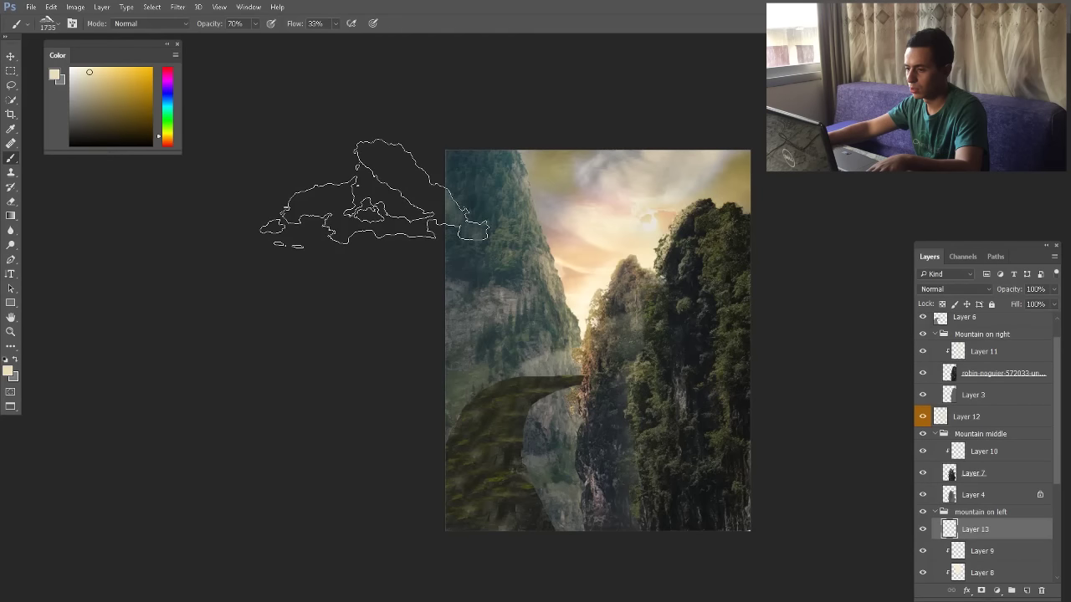
{"action": "right_click", "coordinate": [587, 150], "text": "alt"}
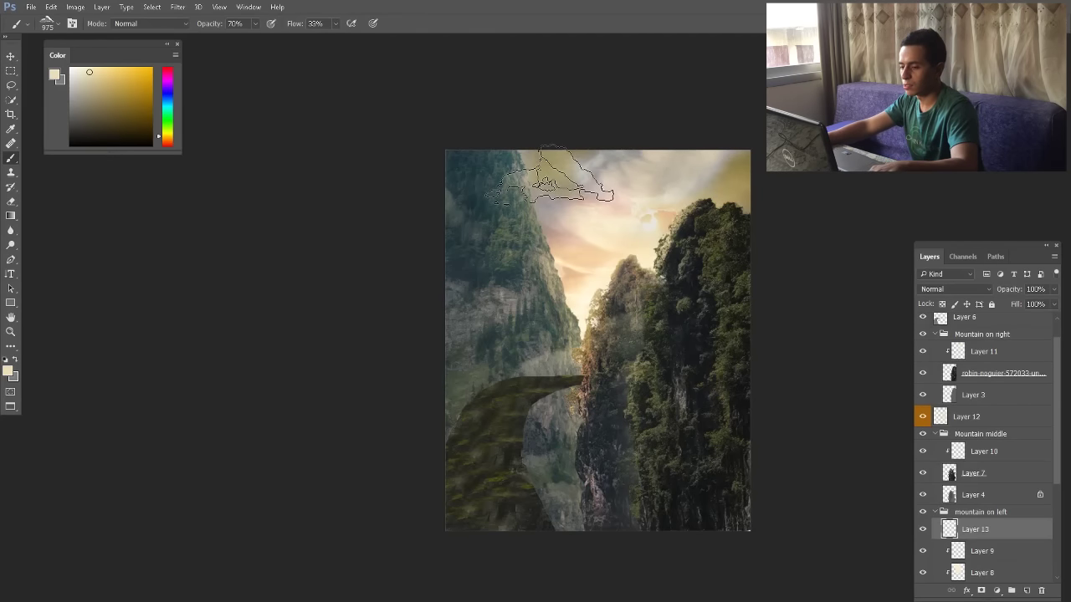
{"action": "key", "text": "v"}
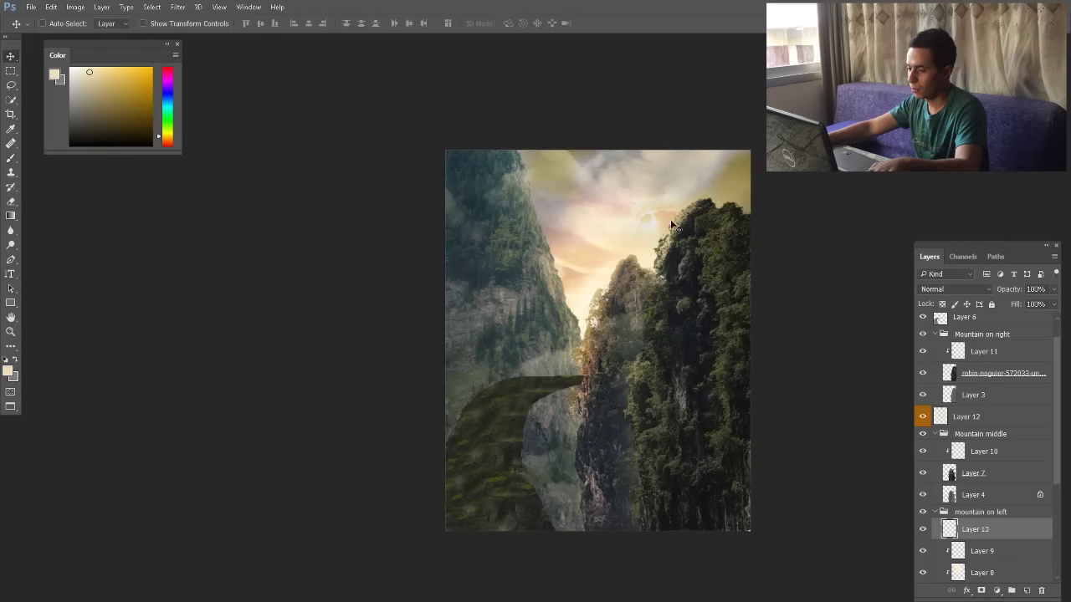
Set the opacity of Layer 7 to 88% and of the dennis-schweizer mountain layer to 63%
{"action": "left_click", "coordinate": [975, 475]}
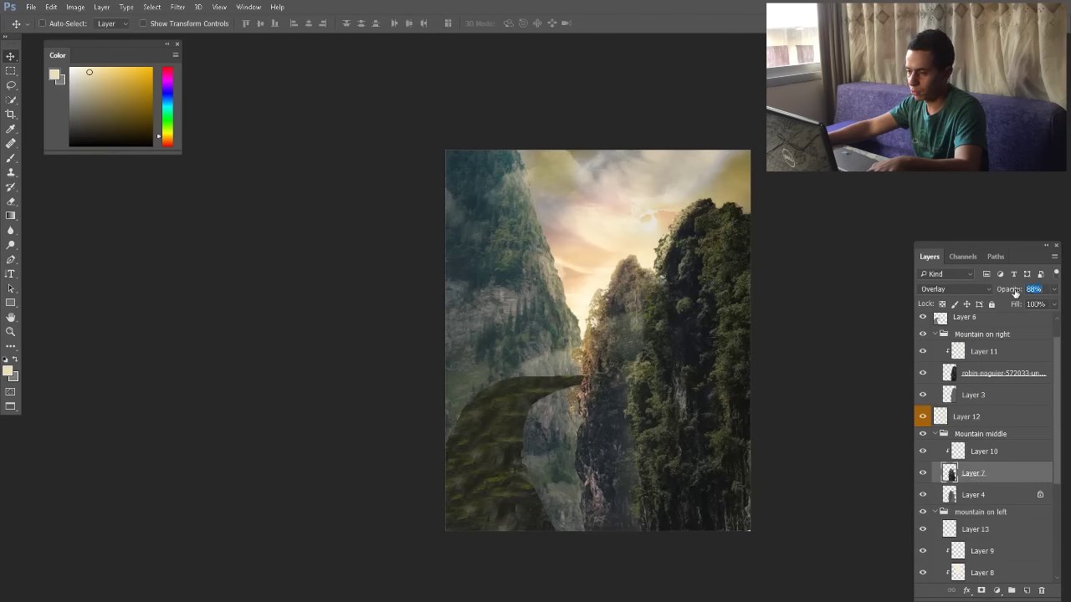
{"action": "scroll", "coordinate": [984, 469], "scroll_direction": "down", "scroll_amount": 3}
{"action": "left_click", "coordinate": [994, 527]}
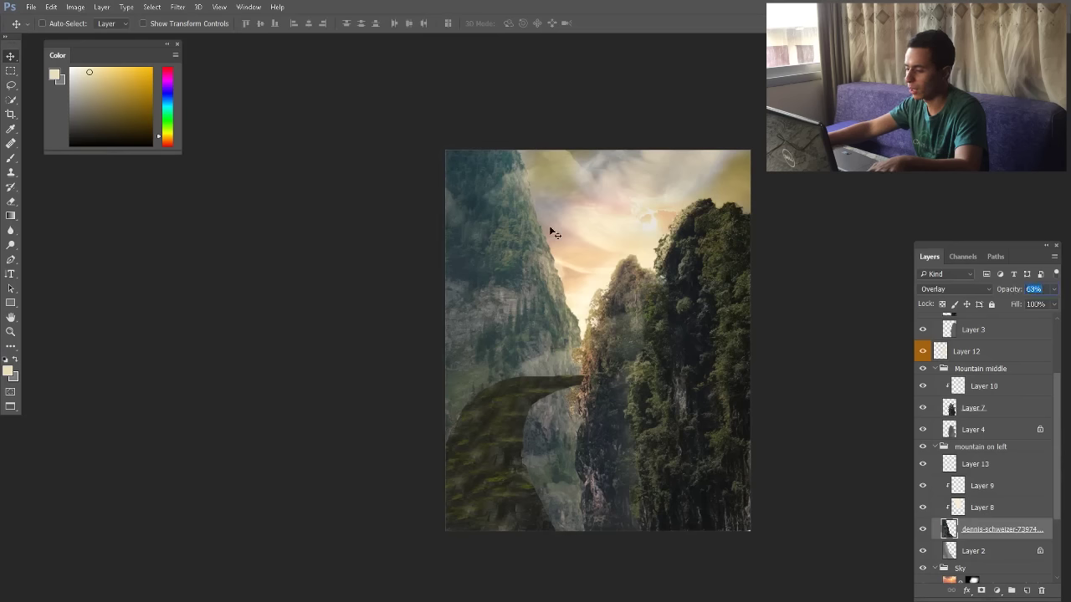
Examine how the left mountain, the mist and the path blend, up close and in the full composition
{"action": "left_click", "coordinate": [596, 268], "text": "ctrl"}
{"action": "scroll", "coordinate": [511, 281], "scroll_direction": "up", "scroll_amount": 3}
{"action": "left_click", "coordinate": [512, 249], "text": "ctrl"}
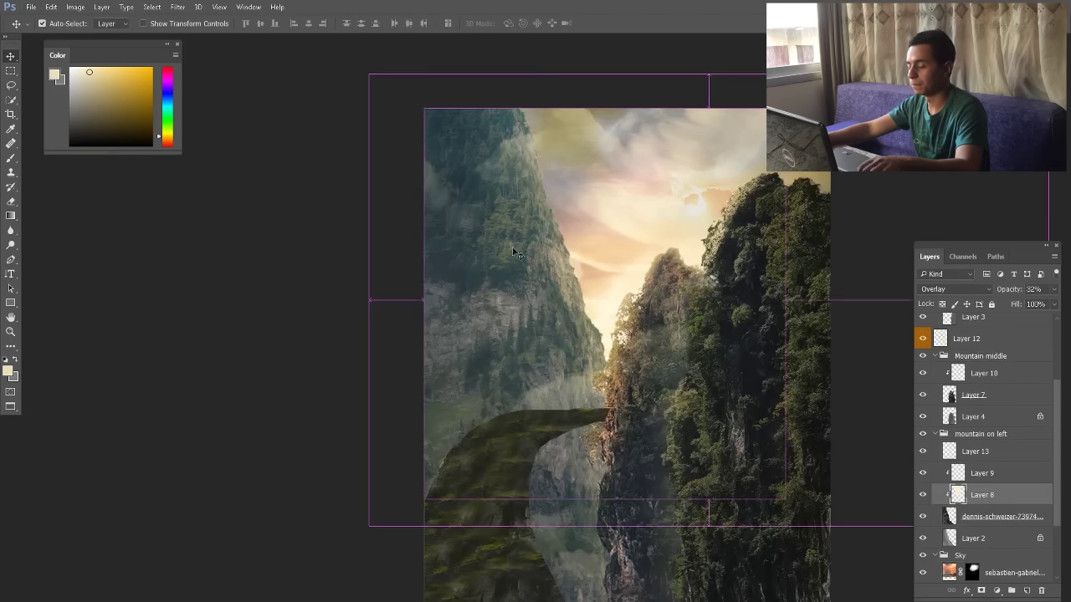
{"action": "scroll", "coordinate": [1006, 418], "scroll_direction": "down", "scroll_amount": 4}
{"action": "scroll", "coordinate": [599, 402], "scroll_direction": "down", "scroll_amount": 6}
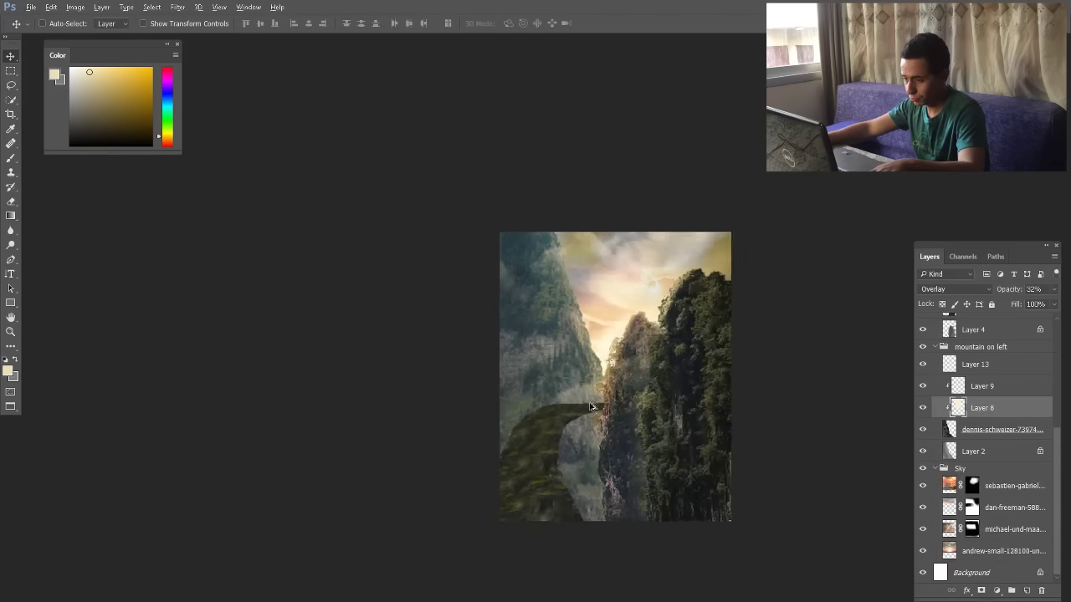
{"action": "scroll", "coordinate": [575, 422], "scroll_direction": "up", "scroll_amount": 5}
{"action": "scroll", "coordinate": [564, 437], "scroll_direction": "up", "scroll_amount": 2}
{"action": "scroll", "coordinate": [521, 273], "scroll_direction": "down", "scroll_amount": 3}
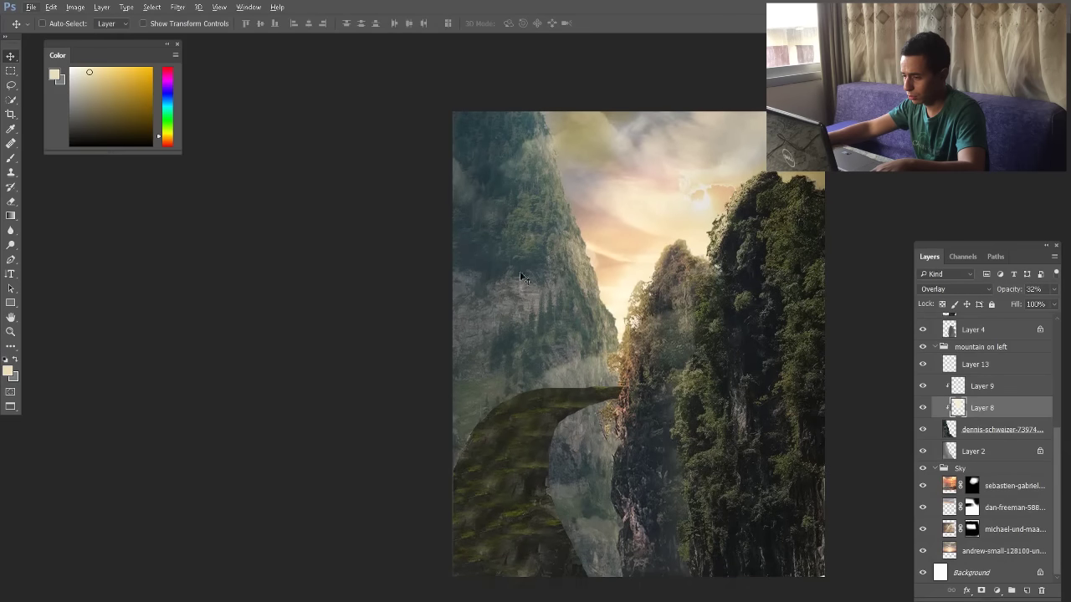
{"action": "scroll", "coordinate": [585, 377], "scroll_direction": "up", "scroll_amount": 1}
{"action": "scroll", "coordinate": [544, 393], "scroll_direction": "down", "scroll_amount": 2}
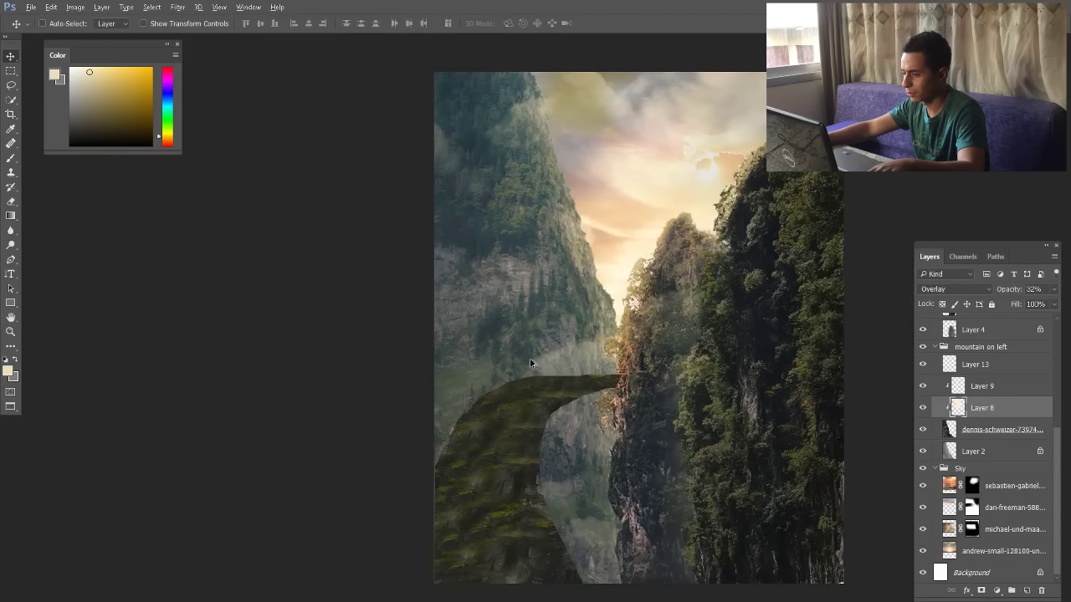
Hide the ethan-dow texture layer and lock the transparent pixels of the plain gray path on Layer 6
{"action": "key", "text": "ctrl"}
{"action": "left_click", "coordinate": [529, 399], "text": "ctrl"}
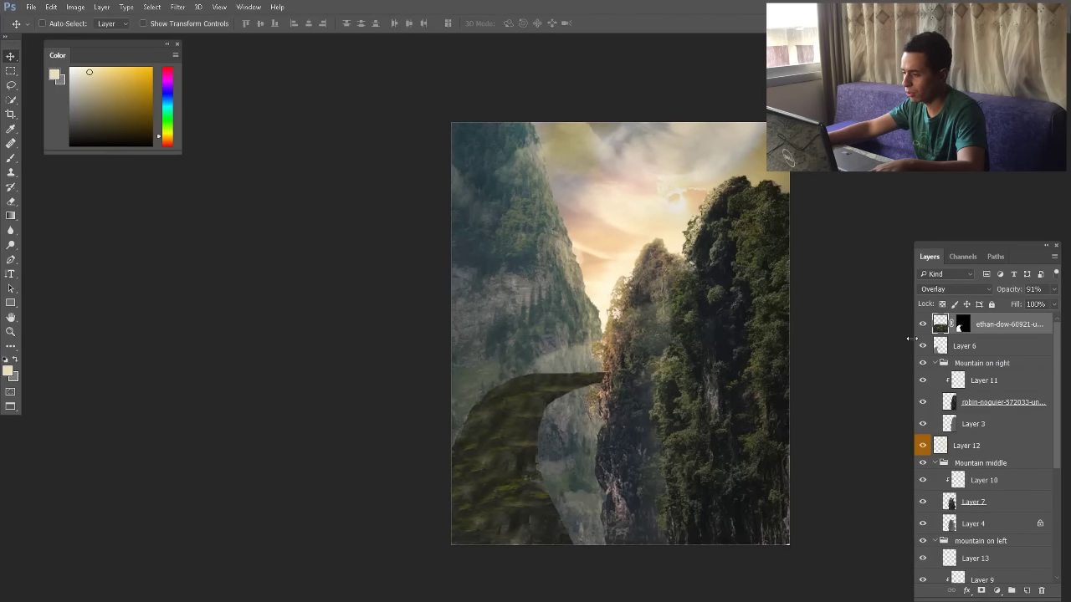
{"action": "scroll", "coordinate": [511, 399], "scroll_direction": "up", "scroll_amount": 2}
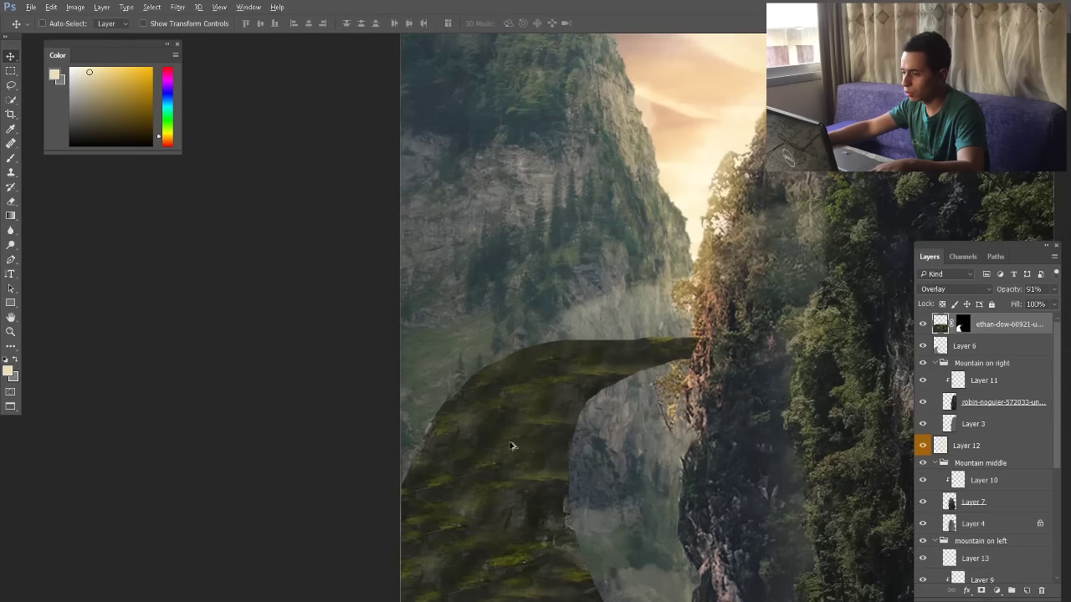
{"action": "left_click", "coordinate": [941, 345]}
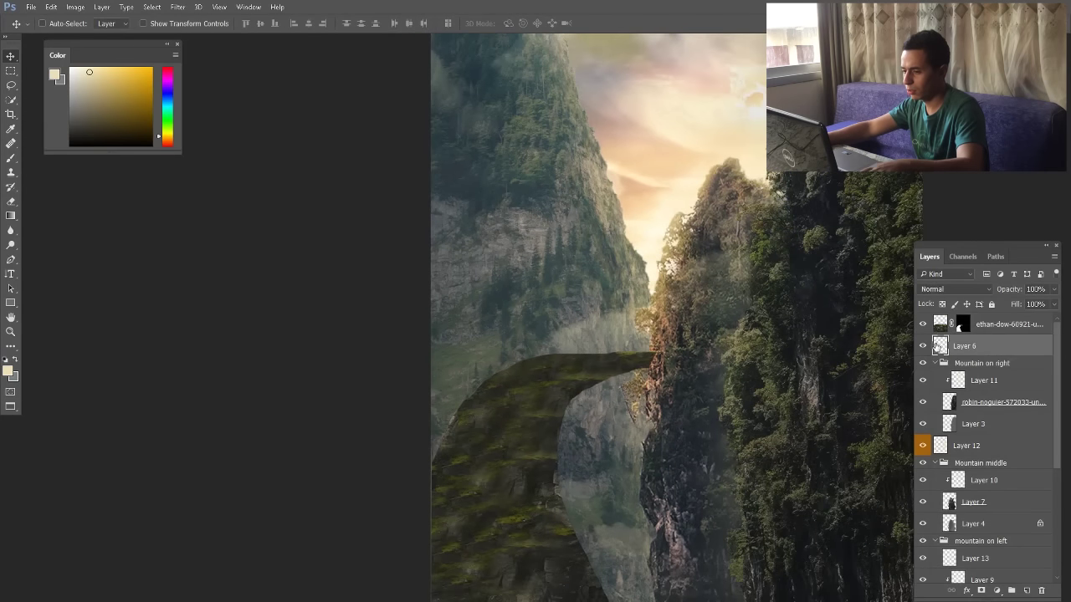
{"action": "left_click", "coordinate": [924, 324]}
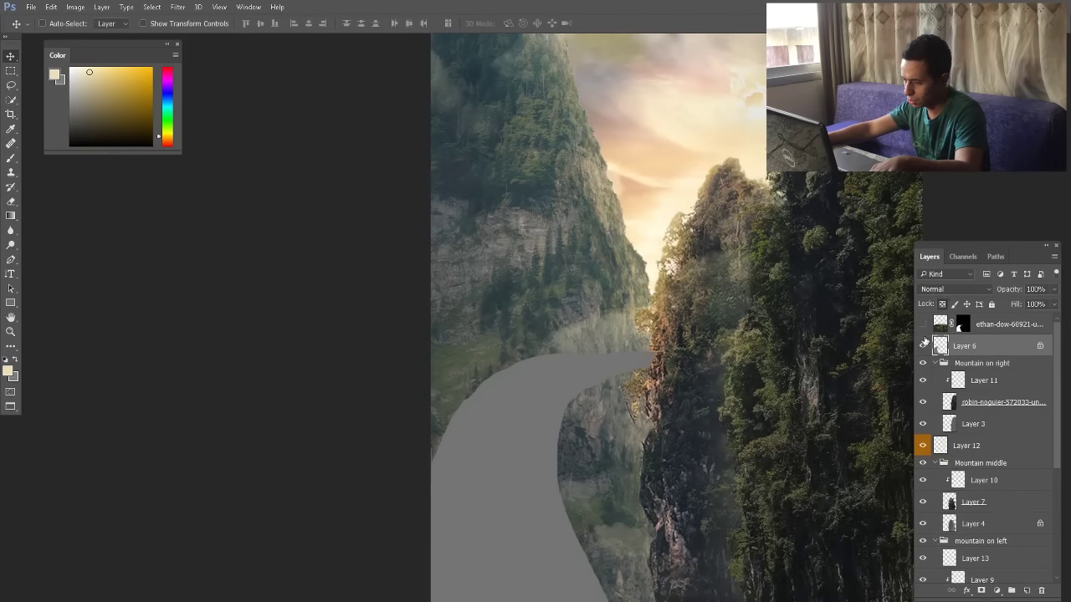
Paint light beige texture over the whole path on Layer 6 with a 252 px textured brush at 70% opacity and 33% flow
{"action": "key", "text": "b"}
{"action": "right_click", "coordinate": [582, 343]}
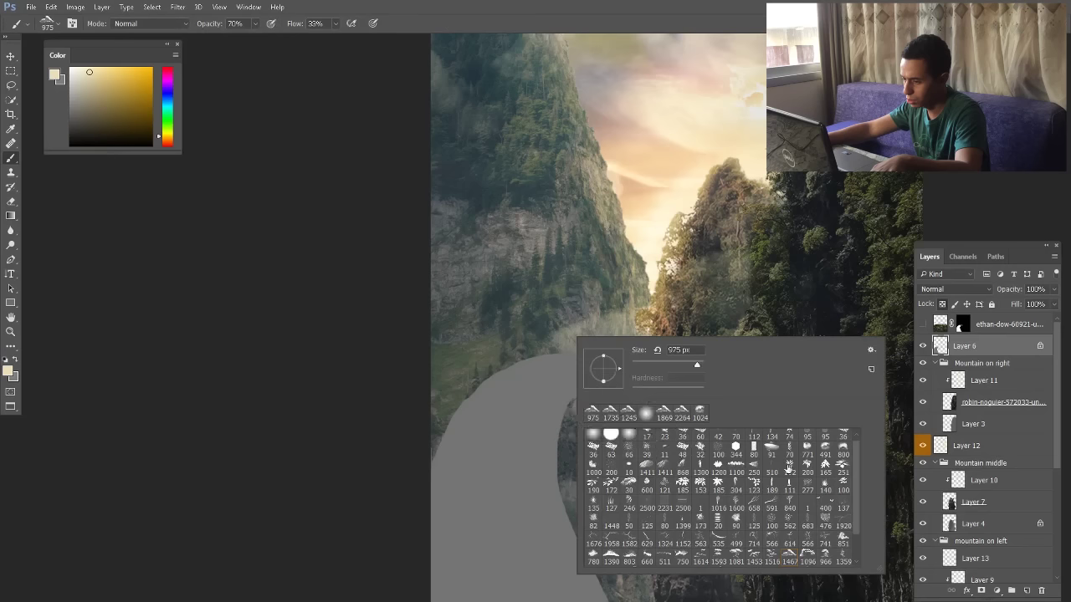
{"action": "scroll", "coordinate": [713, 515], "scroll_direction": "down", "scroll_amount": 1}
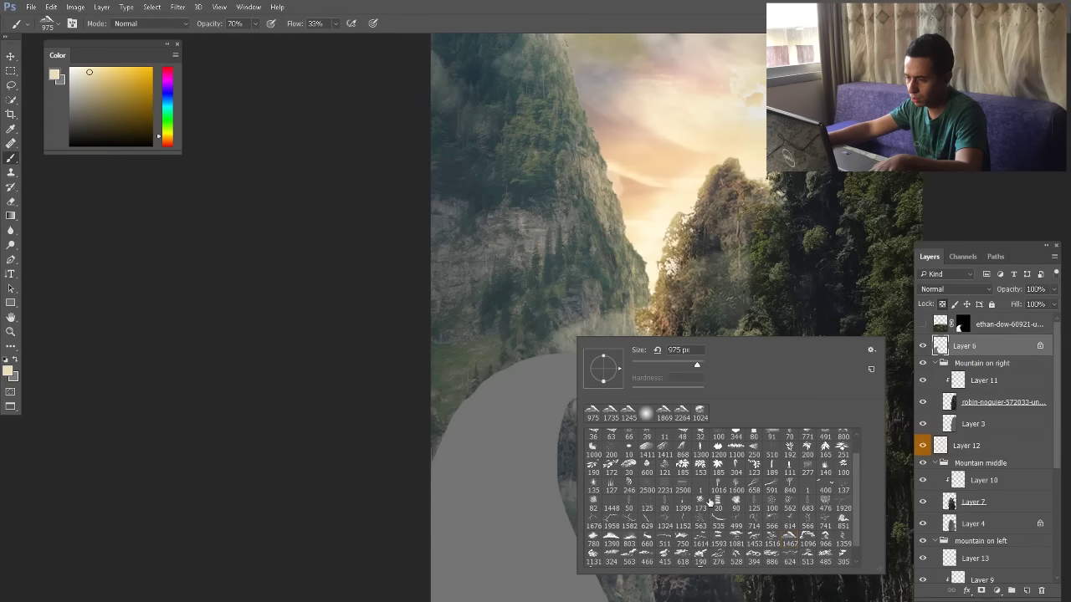
{"action": "scroll", "coordinate": [710, 502], "scroll_direction": "up", "scroll_amount": 1}
{"action": "mouse_move", "coordinate": [500, 373]}
{"action": "left_mouse_down"}
{"action": "mouse_move", "coordinate": [527, 373]}
{"action": "mouse_move", "coordinate": [502, 397]}
{"action": "left_mouse_up"}
{"action": "left_click_drag", "start_coordinate": [525, 529], "coordinate": [554, 527]}
{"action": "left_click_drag", "start_coordinate": [540, 419], "coordinate": [502, 428]}
{"action": "left_click_drag", "start_coordinate": [542, 376], "coordinate": [560, 374]}
{"action": "scroll", "coordinate": [506, 389], "scroll_direction": "down", "scroll_amount": 1}
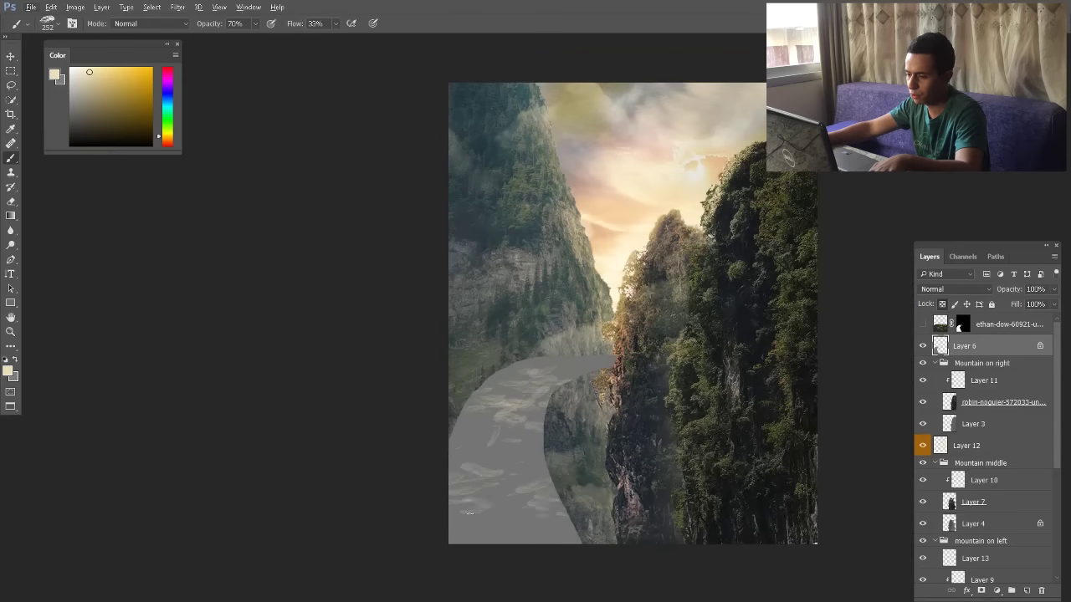
{"action": "left_click_drag", "start_coordinate": [469, 513], "coordinate": [387, 461]}
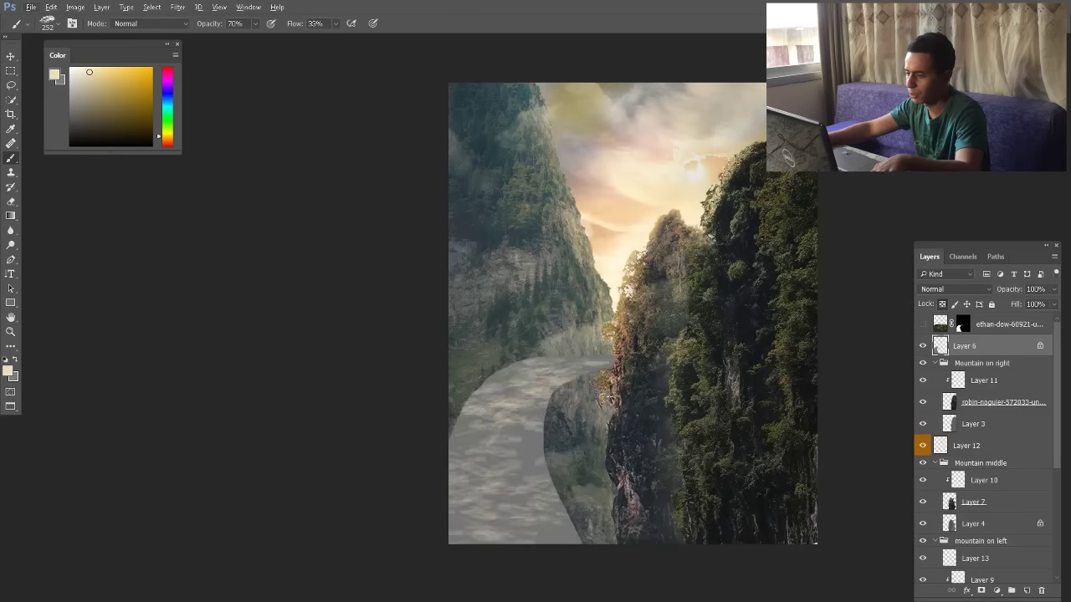
{"action": "mouse_move", "coordinate": [543, 474]}
{"action": "left_mouse_down"}
{"action": "mouse_move", "coordinate": [456, 533]}
{"action": "mouse_move", "coordinate": [367, 475]}
{"action": "mouse_move", "coordinate": [544, 438]}
{"action": "left_mouse_up"}
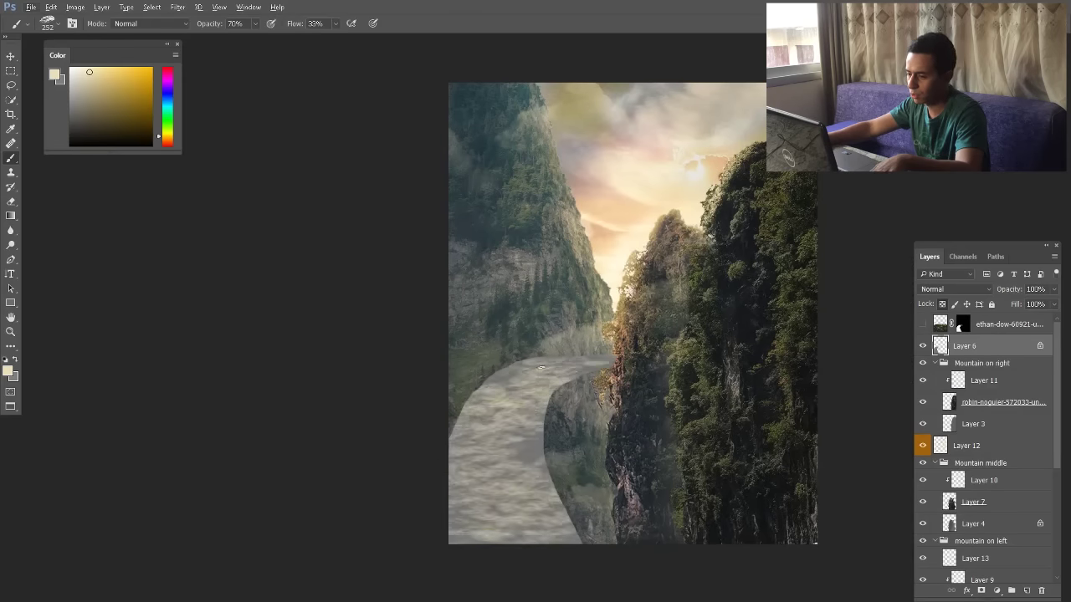
Paint dark and light tones sampled from the picture over the path on Layer 6
{"action": "left_click", "coordinate": [745, 327], "text": "alt"}
{"action": "mouse_move", "coordinate": [592, 360]}
{"action": "left_mouse_down"}
{"action": "mouse_move", "coordinate": [490, 391]}
{"action": "mouse_move", "coordinate": [417, 495]}
{"action": "mouse_move", "coordinate": [460, 470]}
{"action": "left_mouse_up"}
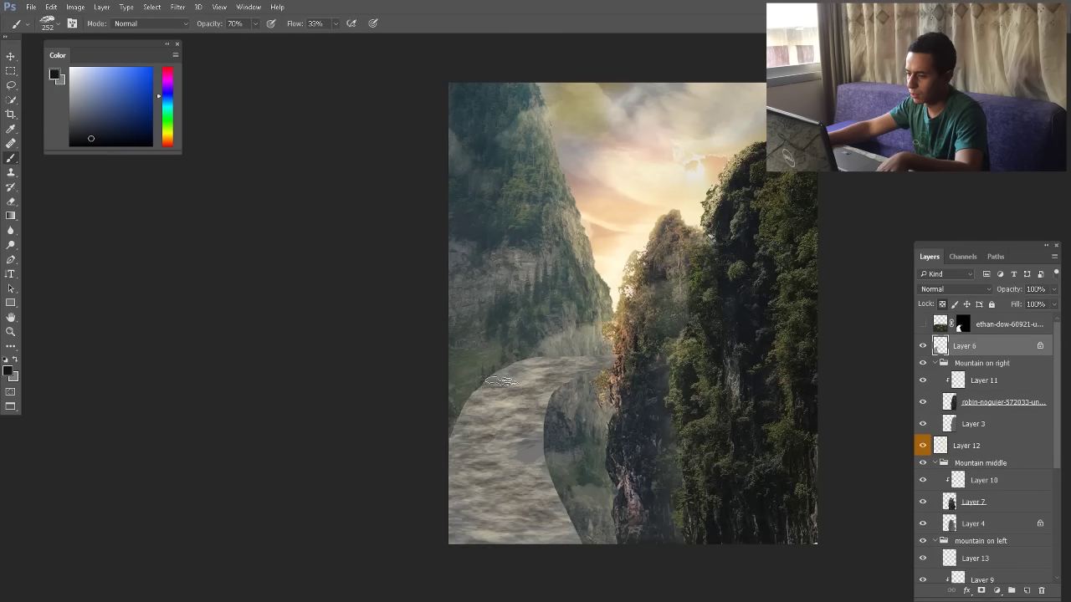
{"action": "left_click", "coordinate": [614, 289], "text": "alt"}
{"action": "mouse_move", "coordinate": [619, 474]}
{"action": "left_mouse_down"}
{"action": "mouse_move", "coordinate": [596, 513]}
{"action": "mouse_move", "coordinate": [520, 530]}
{"action": "left_mouse_up"}
Show the ethan-dow texture layer and change its green color to a darker brown with Hue/Saturation
{"action": "left_click", "coordinate": [923, 324]}
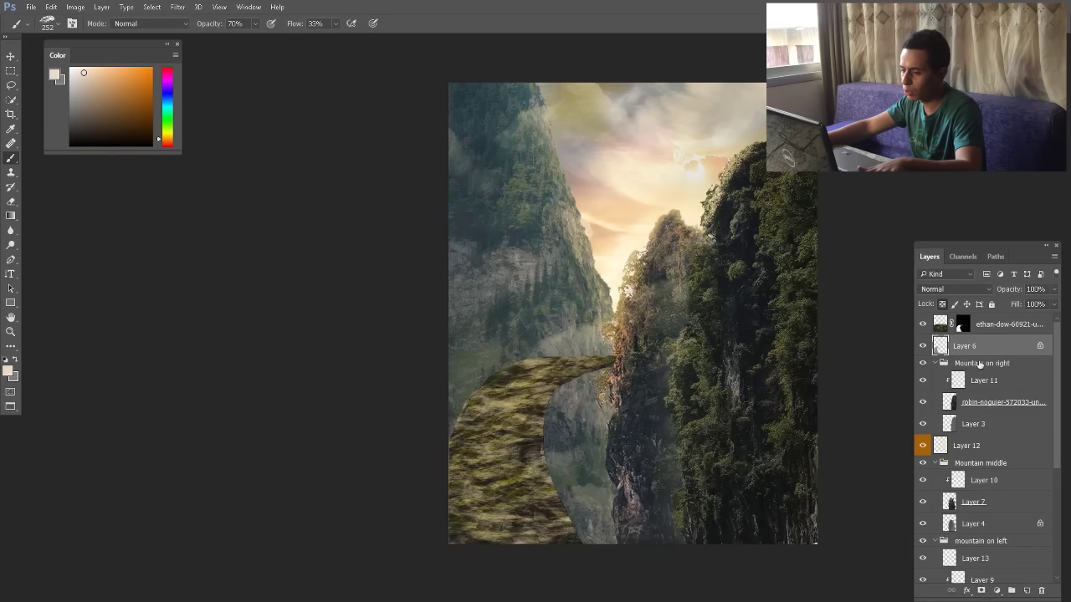
{"action": "left_click", "coordinate": [993, 325]}
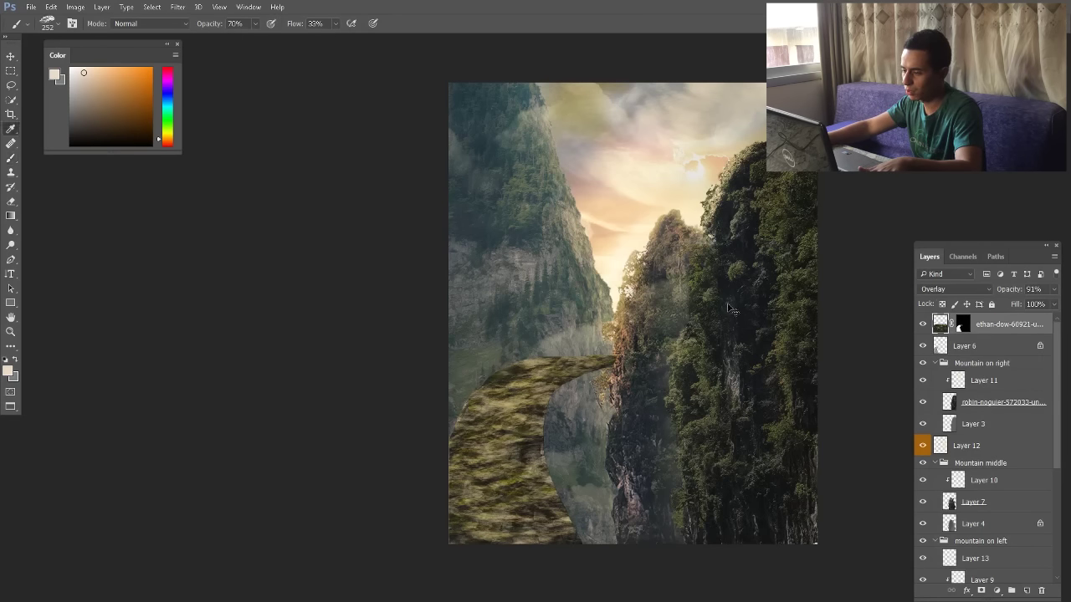
{"action": "key", "text": "ctrl+u"}
{"action": "left_click_drag", "start_coordinate": [673, 195], "coordinate": [674, 221]}
{"action": "left_click", "coordinate": [823, 117]}
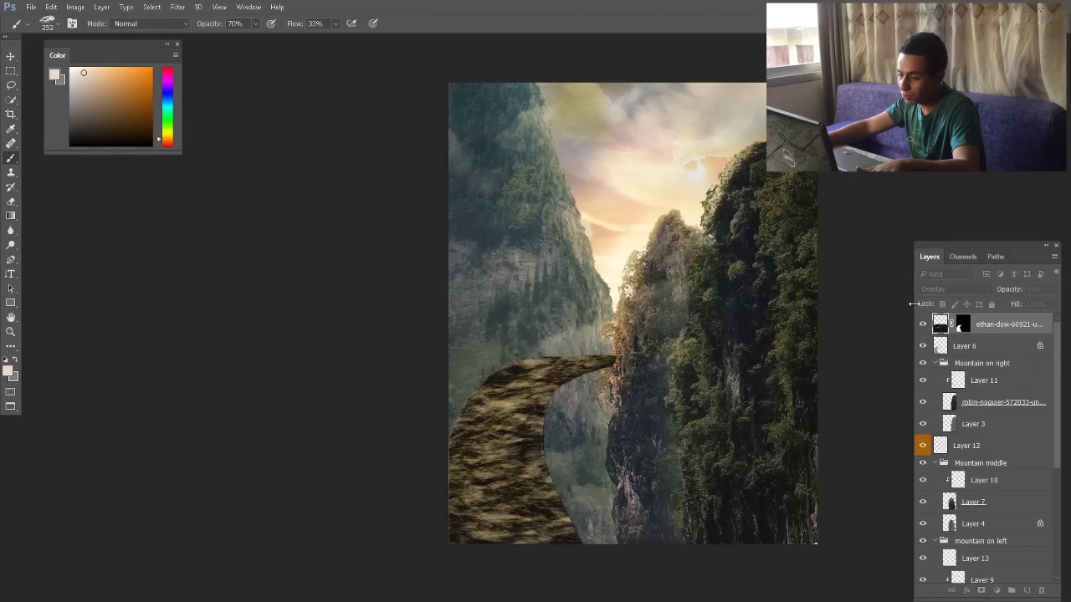
Flatten the contrast of the ethan-dow texture with Curves, setting the black point output to 17 and the white point output to 155
{"action": "key", "text": "ctrl+m"}
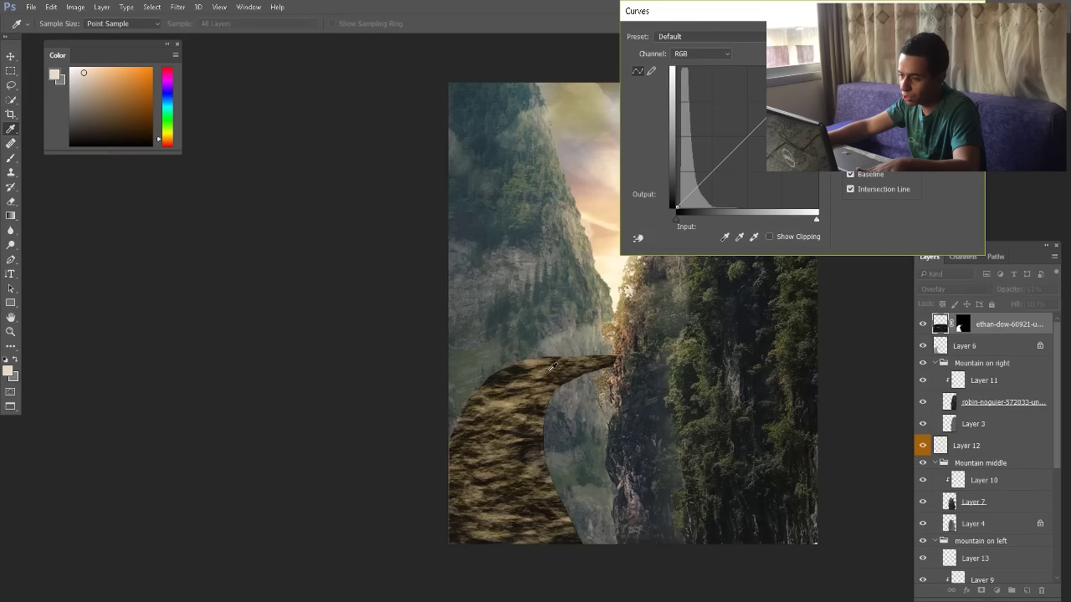
{"action": "left_click_drag", "start_coordinate": [677, 205], "coordinate": [678, 170]}
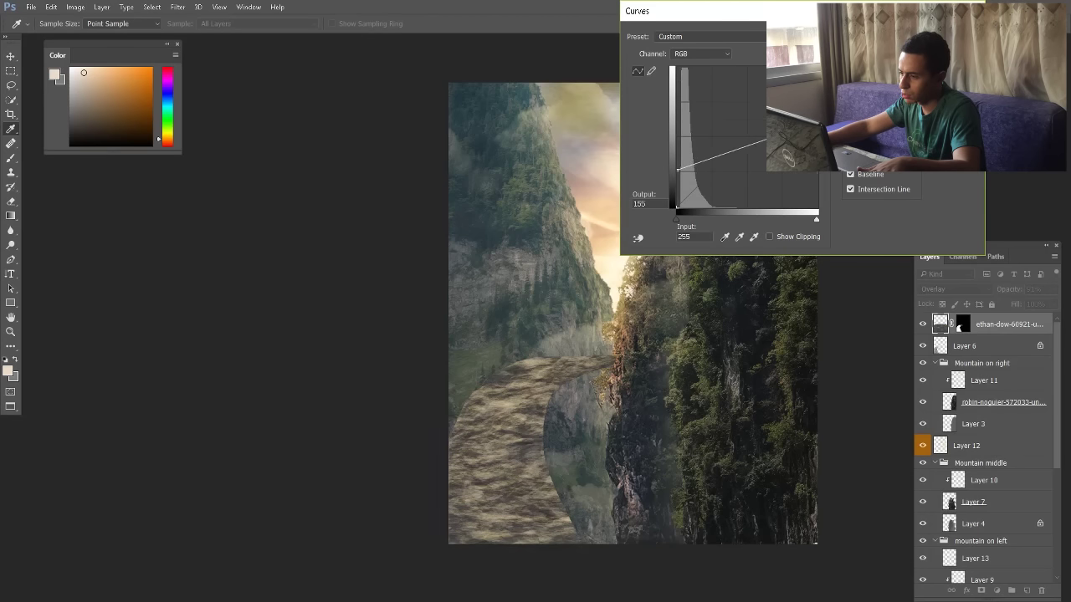
{"action": "left_click_drag", "start_coordinate": [677, 171], "coordinate": [678, 196]}
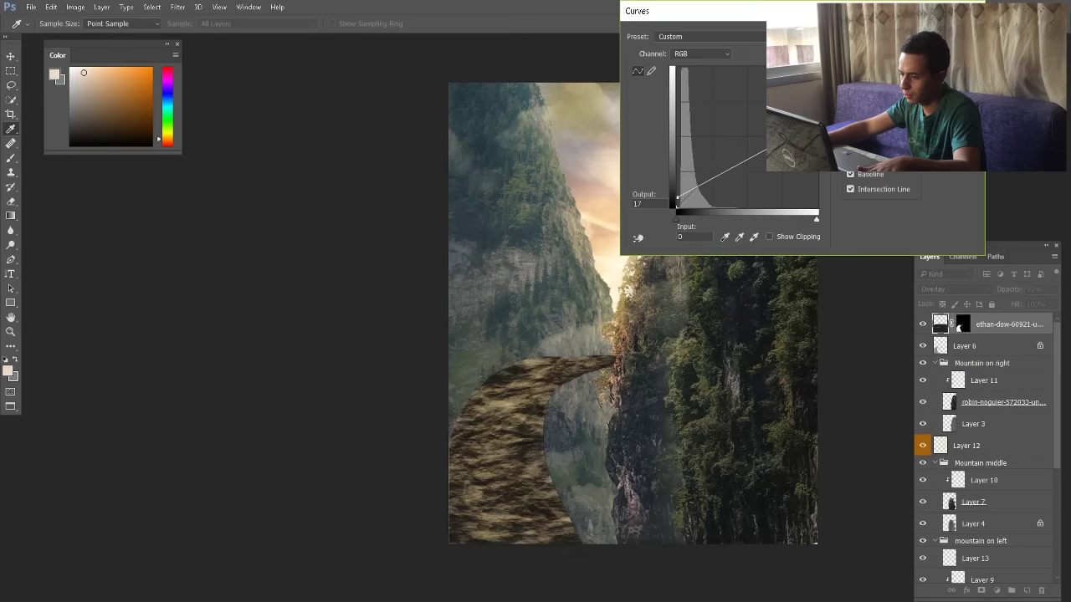
{"action": "left_click", "coordinate": [953, 38]}
Compare the path with and without the ethan-dow texture and set that layer's opacity to 72%
{"action": "left_click", "coordinate": [924, 324]}
{"action": "left_click", "coordinate": [925, 324]}
{"action": "mouse_move", "coordinate": [1021, 290]}
{"action": "left_mouse_down"}
{"action": "mouse_move", "coordinate": [999, 292]}
{"action": "mouse_move", "coordinate": [1014, 296]}
{"action": "left_mouse_up"}
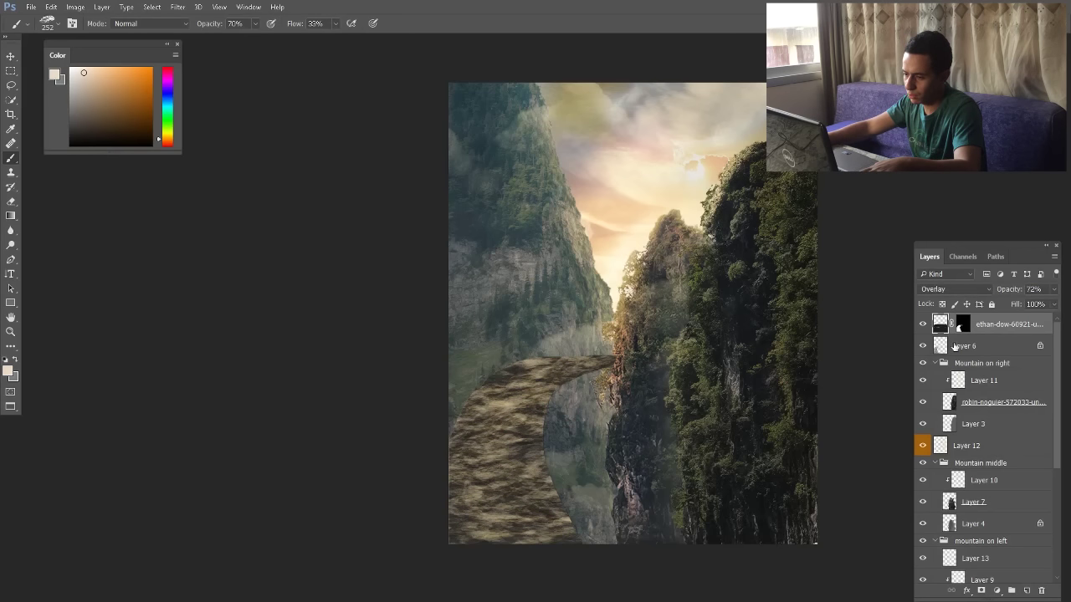
Darken the path on Layer 6 with near-black strokes of the 252 px textured brush
{"action": "left_click", "coordinate": [943, 349]}
{"action": "key", "text": "x"}
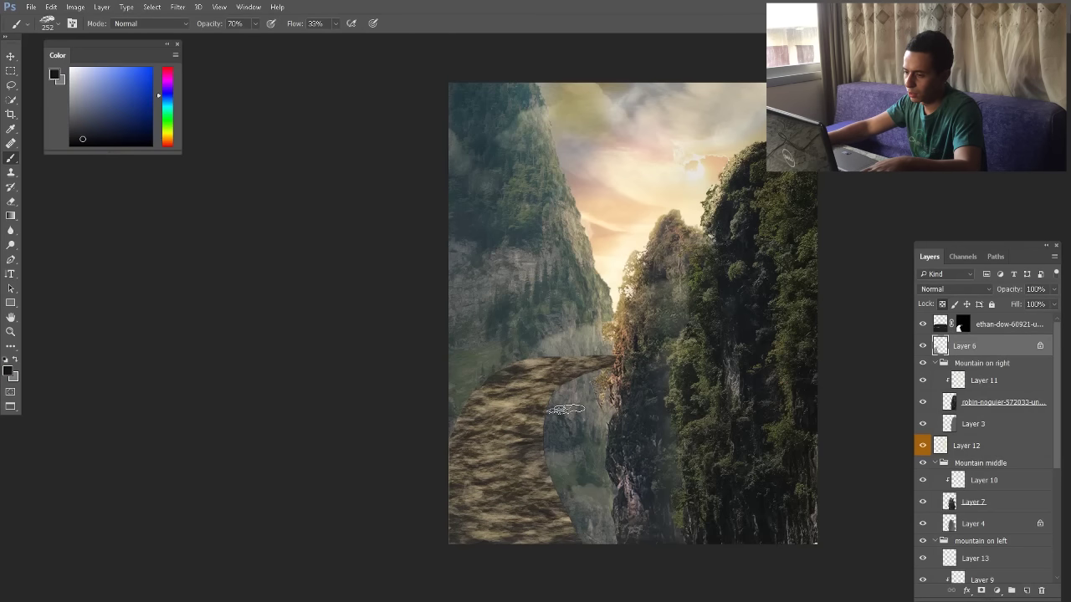
{"action": "mouse_move", "coordinate": [494, 383]}
{"action": "left_mouse_down"}
{"action": "mouse_move", "coordinate": [468, 395]}
{"action": "mouse_move", "coordinate": [458, 432]}
{"action": "mouse_move", "coordinate": [499, 483]}
{"action": "mouse_move", "coordinate": [444, 512]}
{"action": "left_mouse_up"}
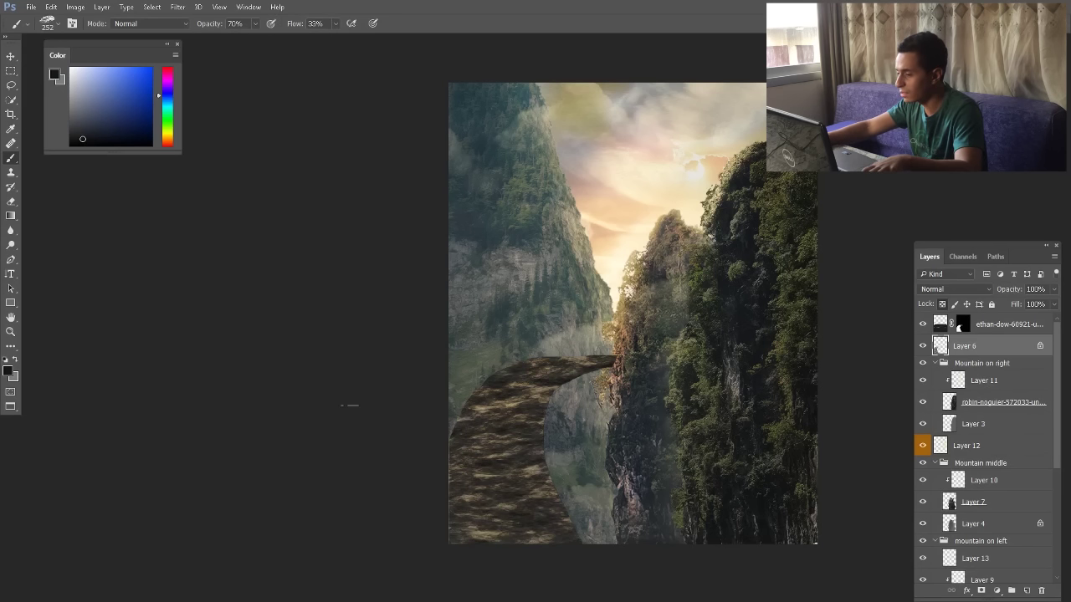
Duplicate the robin-noguier mountain to the top of the layer stack, move the copy over the path and set it to Normal
{"action": "key", "text": "v"}
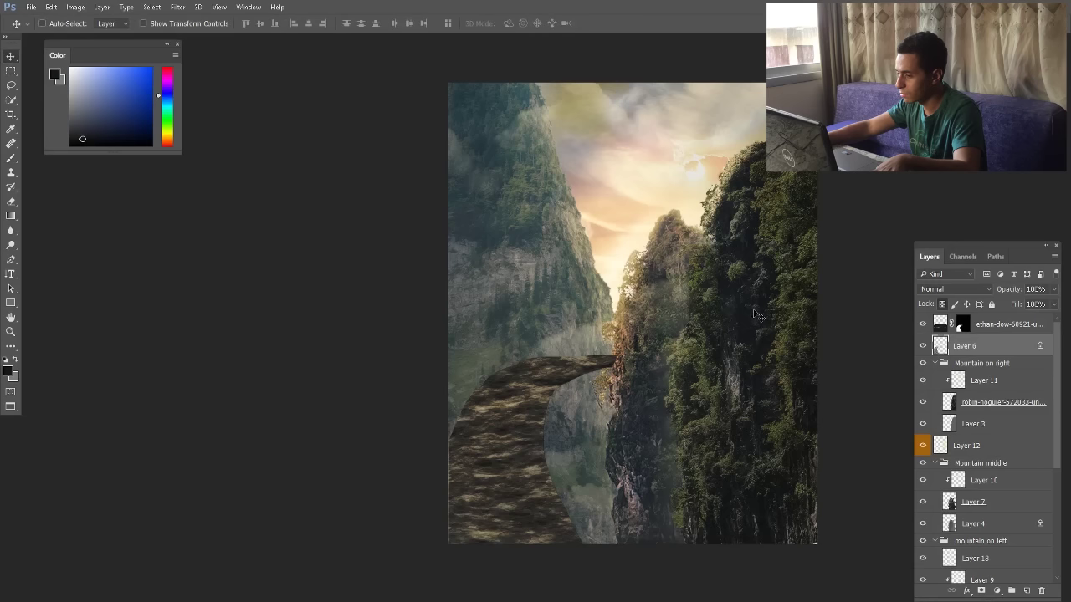
{"action": "left_click", "coordinate": [967, 394]}
{"action": "left_click_drag", "start_coordinate": [995, 405], "coordinate": [990, 321]}
{"action": "left_click_drag", "start_coordinate": [815, 338], "coordinate": [599, 335]}
{"action": "left_click", "coordinate": [946, 290]}
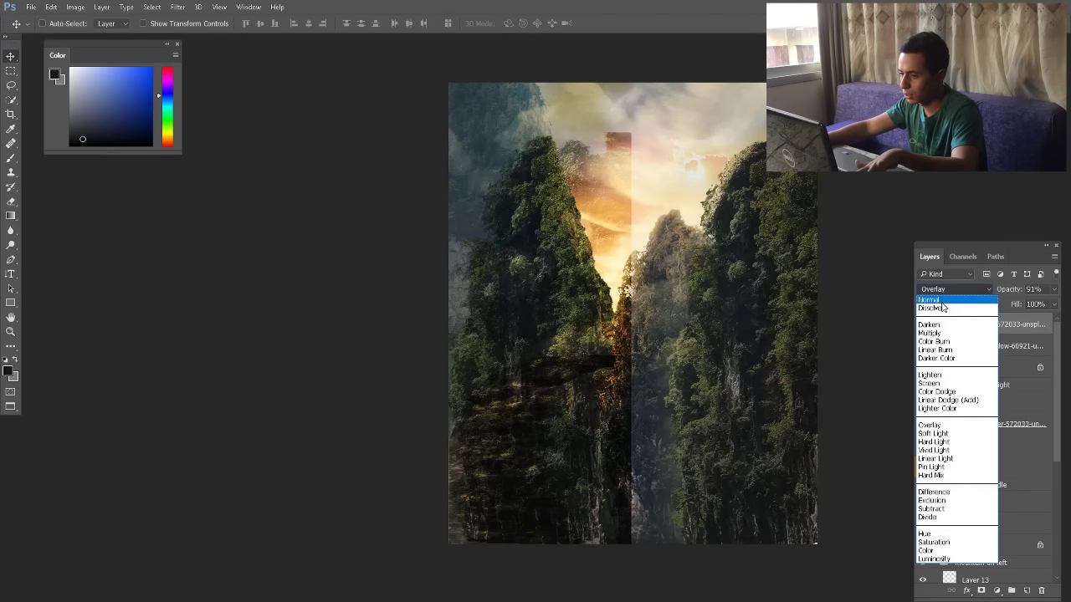
{"action": "left_click", "coordinate": [933, 290]}
Squash the robin-noguier copy to 38.73% height over the foreground and widen its lower edge in perspective
{"action": "key", "text": "ctrl+t"}
{"action": "left_click_drag", "start_coordinate": [534, 132], "coordinate": [534, 261]}
{"action": "left_click_drag", "start_coordinate": [633, 424], "coordinate": [679, 423]}
{"action": "left_click_drag", "start_coordinate": [610, 366], "coordinate": [610, 490]}
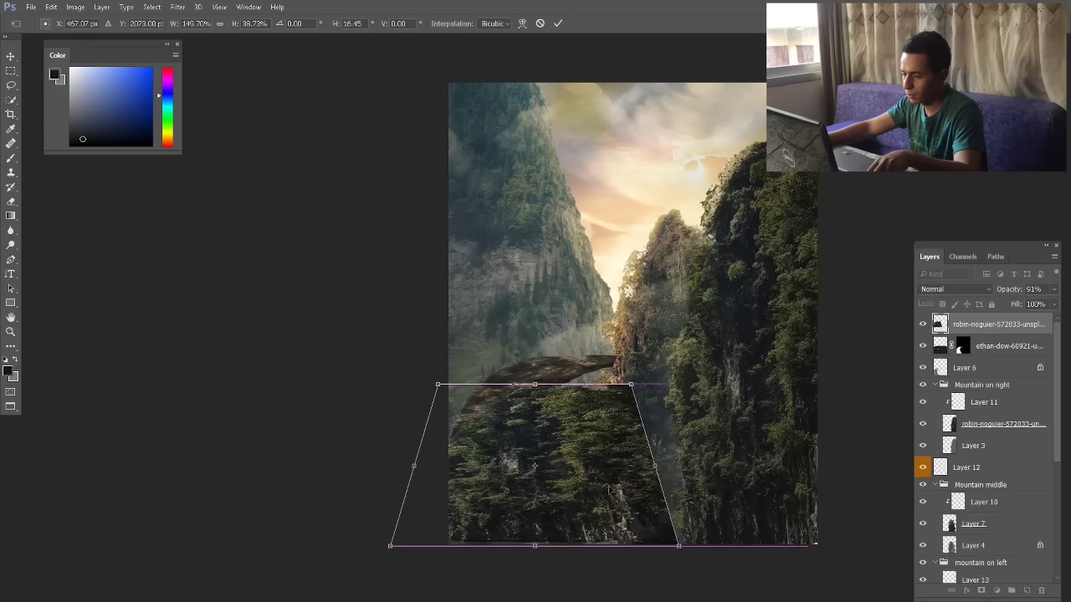
{"action": "left_click_drag", "start_coordinate": [678, 545], "coordinate": [760, 546]}
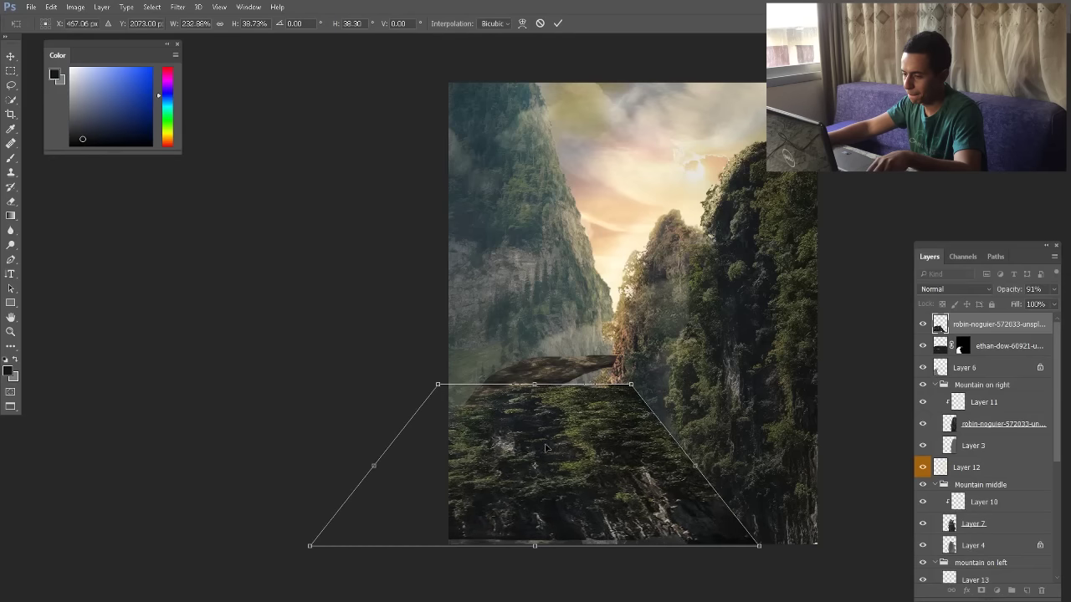
Stretch and shift the perspective of the robin-noguier copy to cover the path up to its far end, and apply the transform
{"action": "left_click_drag", "start_coordinate": [542, 413], "coordinate": [543, 448]}
{"action": "left_click_drag", "start_coordinate": [537, 395], "coordinate": [609, 330]}
{"action": "left_click_drag", "start_coordinate": [638, 427], "coordinate": [616, 426]}
{"action": "left_click_drag", "start_coordinate": [538, 333], "coordinate": [556, 369]}
{"action": "left_click_drag", "start_coordinate": [561, 406], "coordinate": [524, 389]}
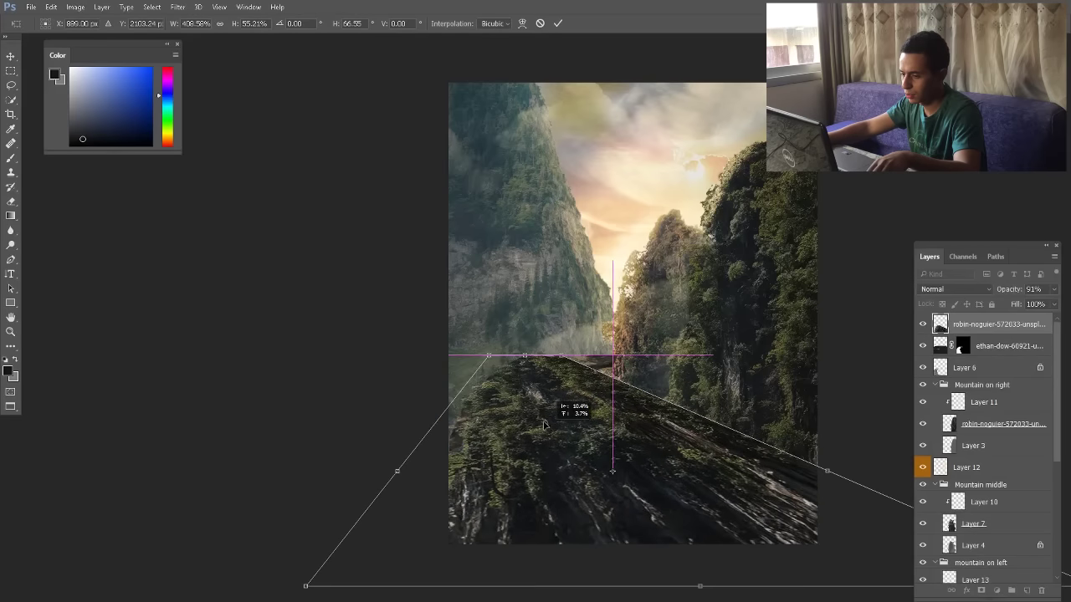
{"action": "left_click_drag", "start_coordinate": [562, 353], "coordinate": [624, 347]}
{"action": "left_click_drag", "start_coordinate": [653, 490], "coordinate": [626, 485]}
{"action": "key", "text": "Return"}
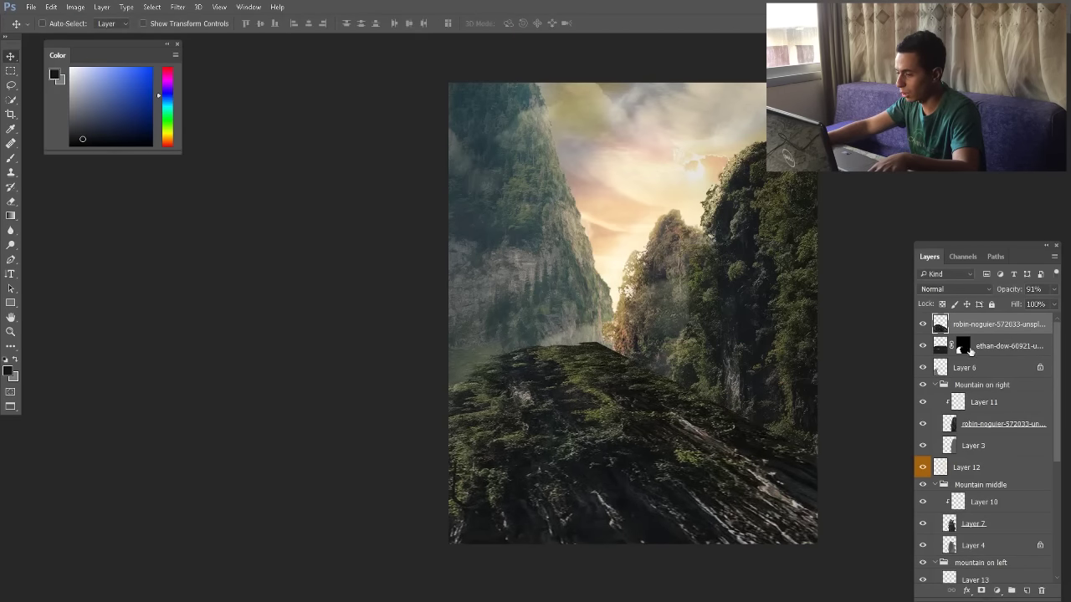
Copy the ethan-dow layer's mask onto the robin-noguier copy and blend it as Overlay at 100% opacity
{"action": "left_click_drag", "start_coordinate": [962, 349], "coordinate": [962, 342]}
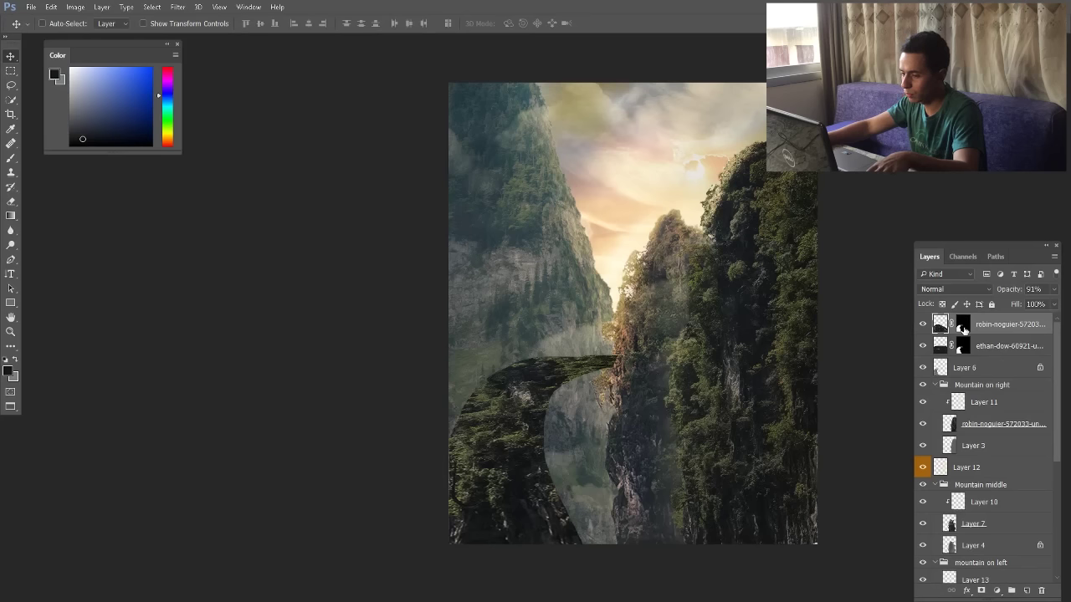
{"action": "left_click", "coordinate": [971, 291]}
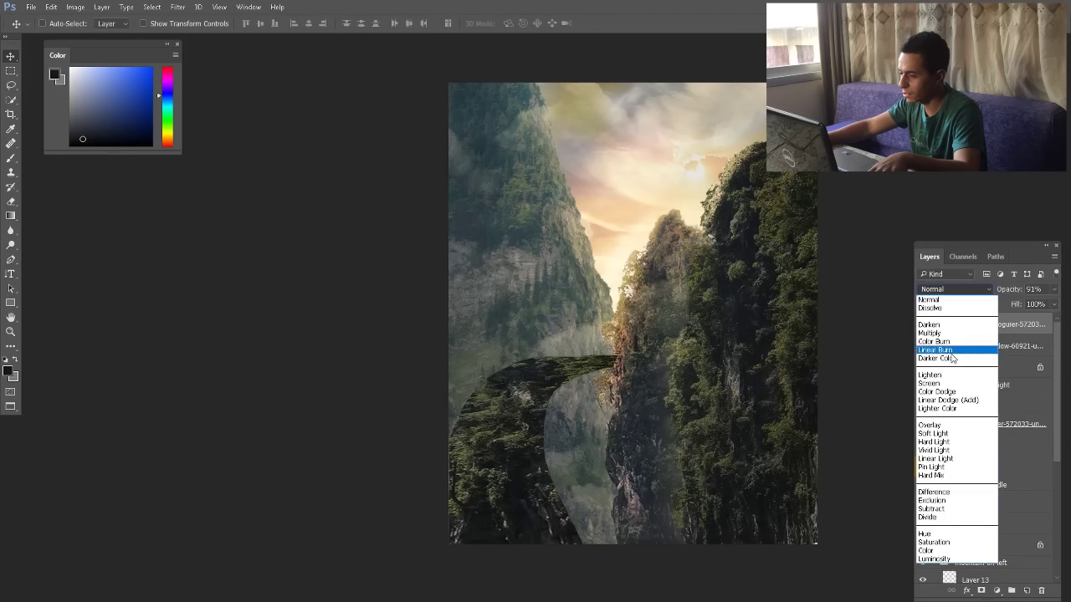
{"action": "left_click", "coordinate": [948, 432]}
{"action": "scroll", "coordinate": [949, 287], "scroll_direction": "down", "scroll_amount": 1}
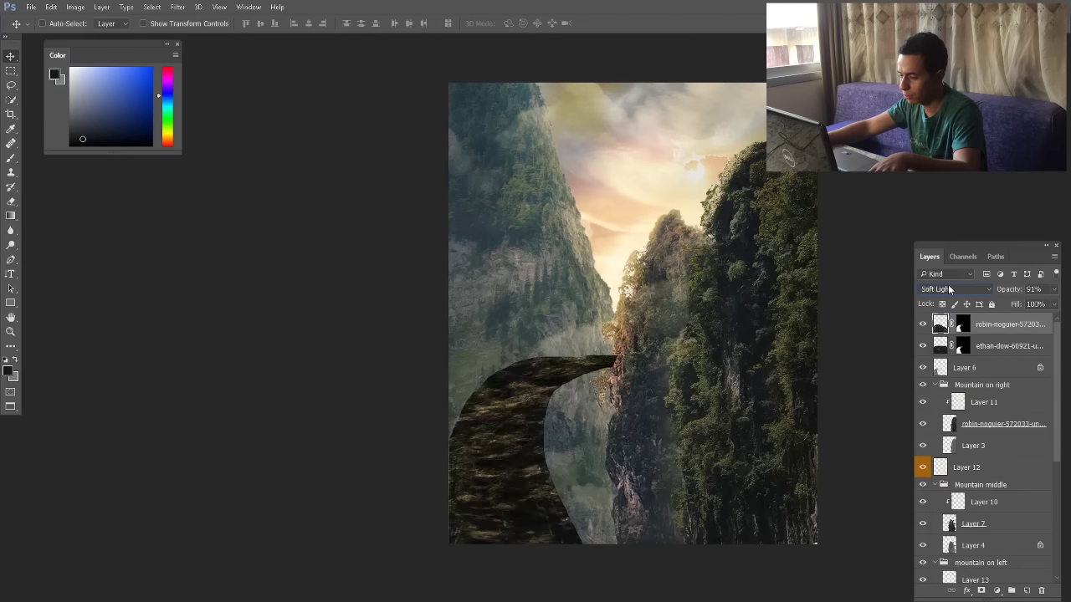
{"action": "scroll", "coordinate": [944, 289], "scroll_direction": "up", "scroll_amount": 1}
{"action": "key", "text": "0"}
{"action": "key", "text": "ctrl"}
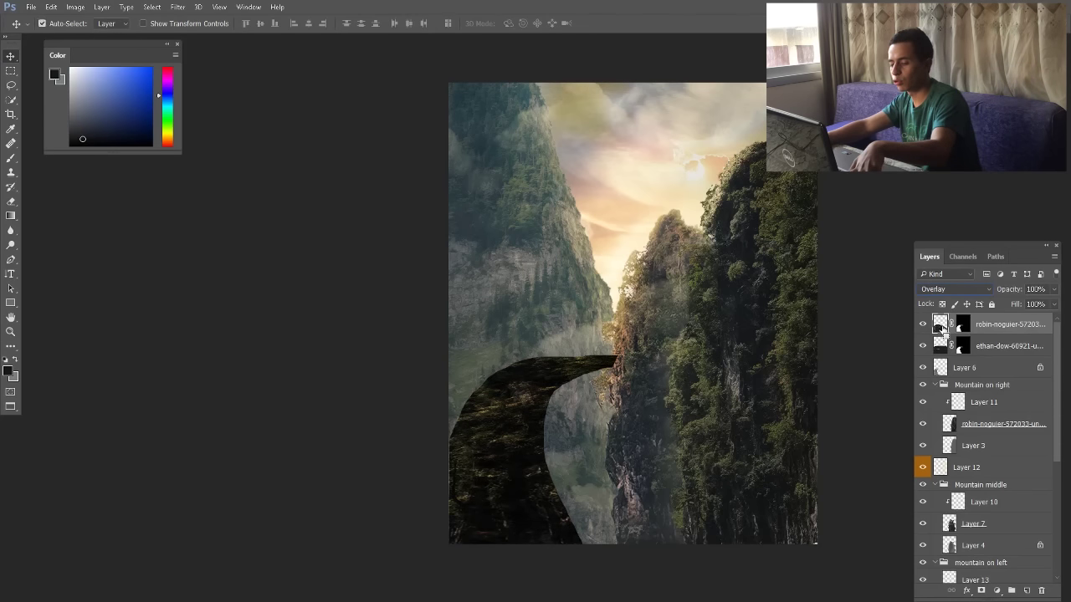
Brighten the robin-noguier path texture with Curves by raising the black point to an output of 62
{"action": "key", "text": "ctrl+m"}
{"action": "left_click_drag", "start_coordinate": [677, 208], "coordinate": [677, 170]}
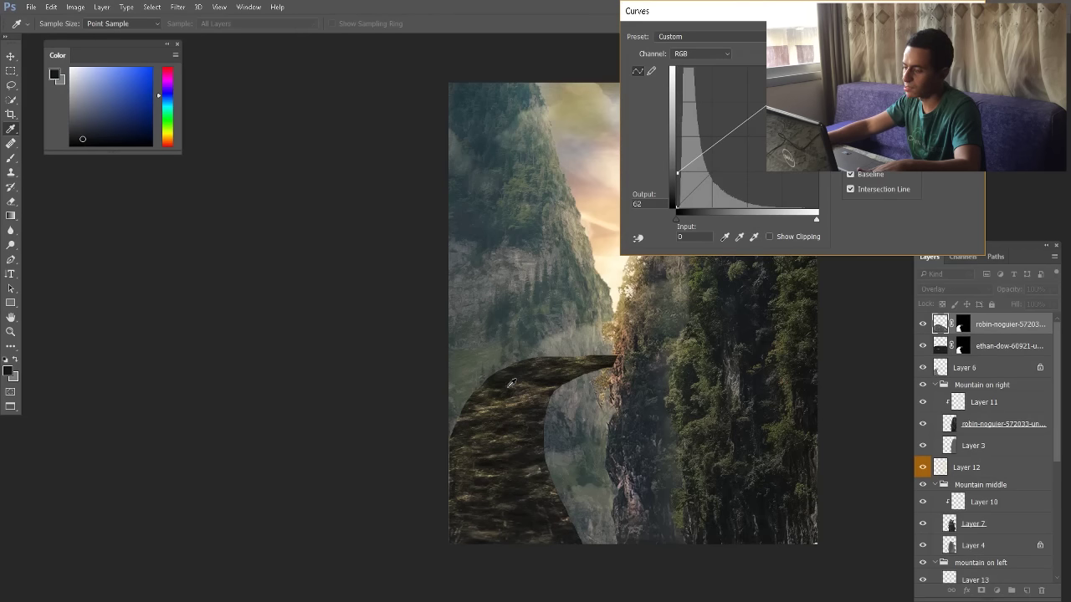
{"action": "key", "text": "Return"}
{"action": "key", "text": "v"}
{"action": "scroll", "coordinate": [525, 372], "scroll_direction": "up", "scroll_amount": 2}
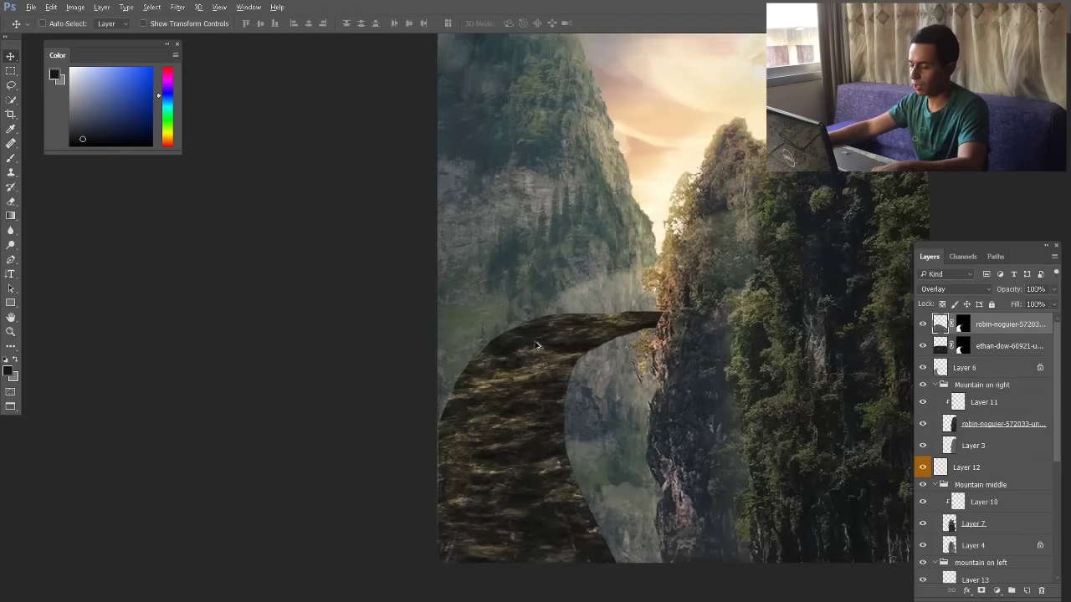
{"action": "scroll", "coordinate": [612, 348], "scroll_direction": "up", "scroll_amount": 4}
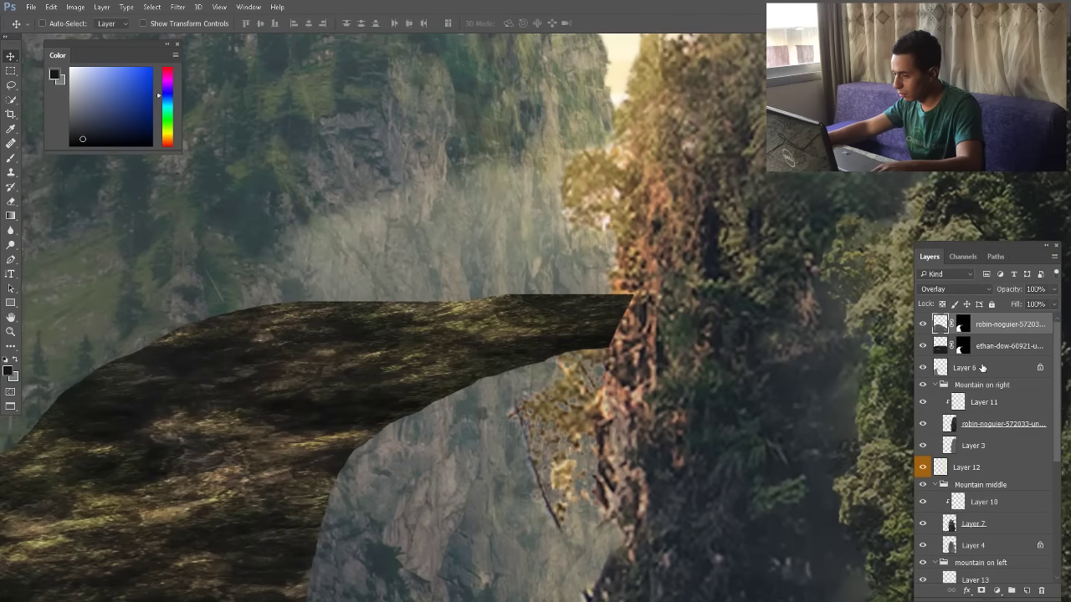
Group the three path layers as "Path" and move the group below Layer 4 in the Mountain middle group
{"action": "left_click", "coordinate": [982, 369], "text": "shift"}
{"action": "key", "text": "ctrl+g"}
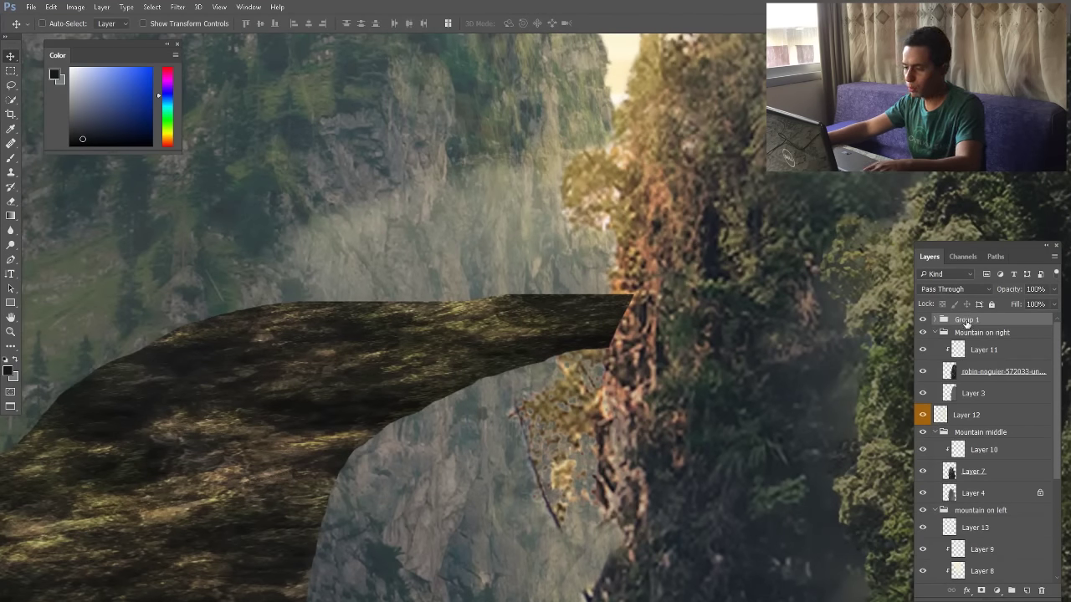
{"action": "double_click", "coordinate": [967, 320]}
{"action": "type", "text": "Path"}
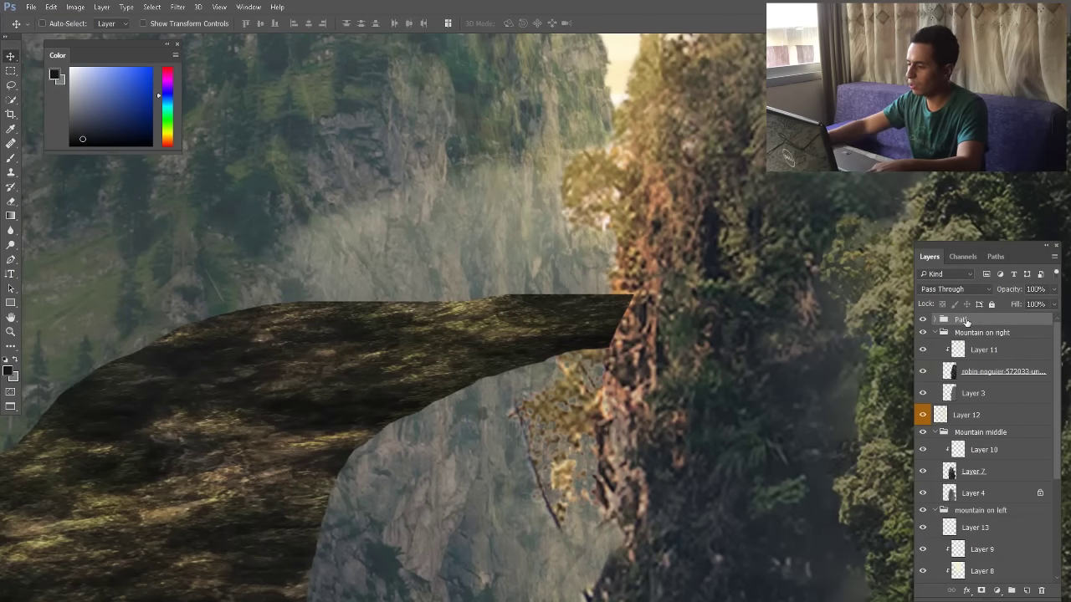
{"action": "left_click_drag", "start_coordinate": [966, 322], "coordinate": [973, 505]}
{"action": "scroll", "coordinate": [552, 310], "scroll_direction": "down", "scroll_amount": 5}
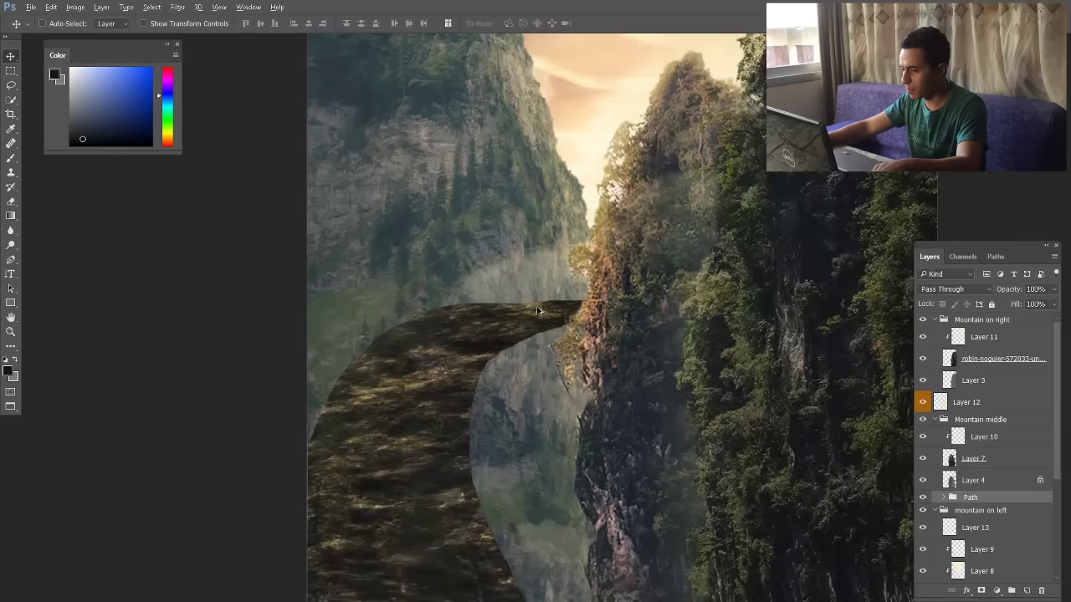
{"action": "scroll", "coordinate": [633, 284], "scroll_direction": "down", "scroll_amount": 2}
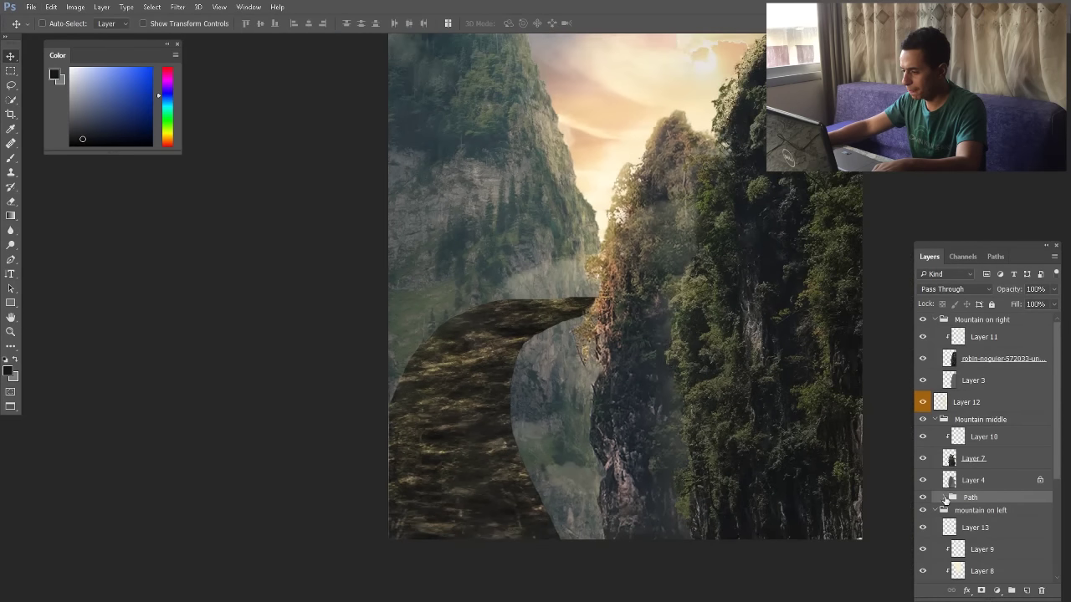
Dodge the far end of the path on Layer 6 with the range set to Shadows and 71% exposure
{"action": "left_click", "coordinate": [945, 497]}
{"action": "scroll", "coordinate": [951, 497], "scroll_direction": "down", "scroll_amount": 1}
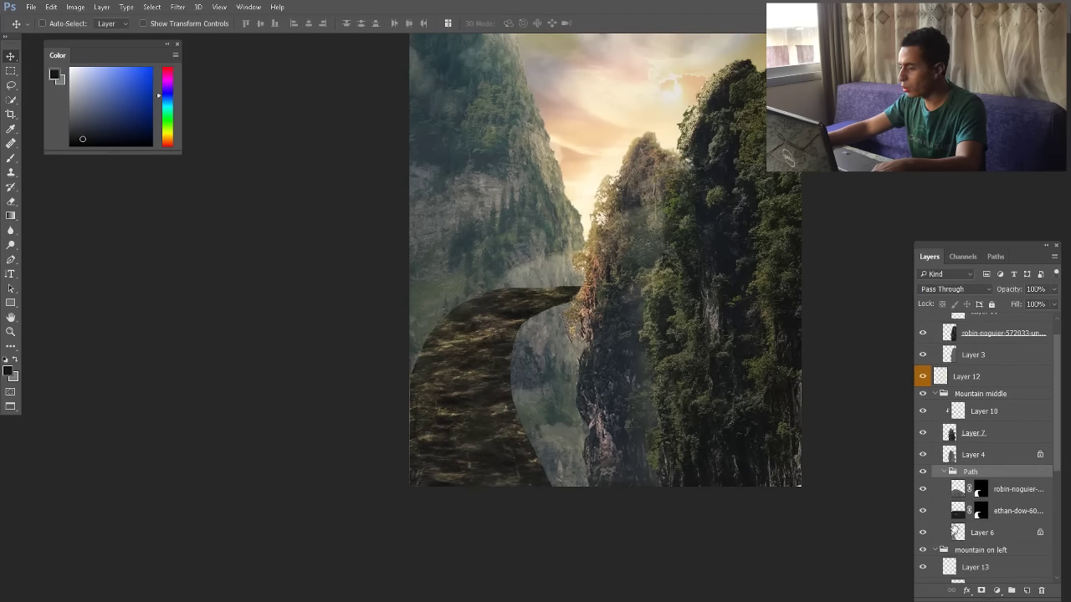
{"action": "left_click", "coordinate": [939, 535]}
{"action": "left_click", "coordinate": [11, 244]}
{"action": "left_click", "coordinate": [161, 26]}
{"action": "left_click", "coordinate": [138, 31]}
{"action": "left_click_drag", "start_coordinate": [180, 29], "coordinate": [188, 28]}
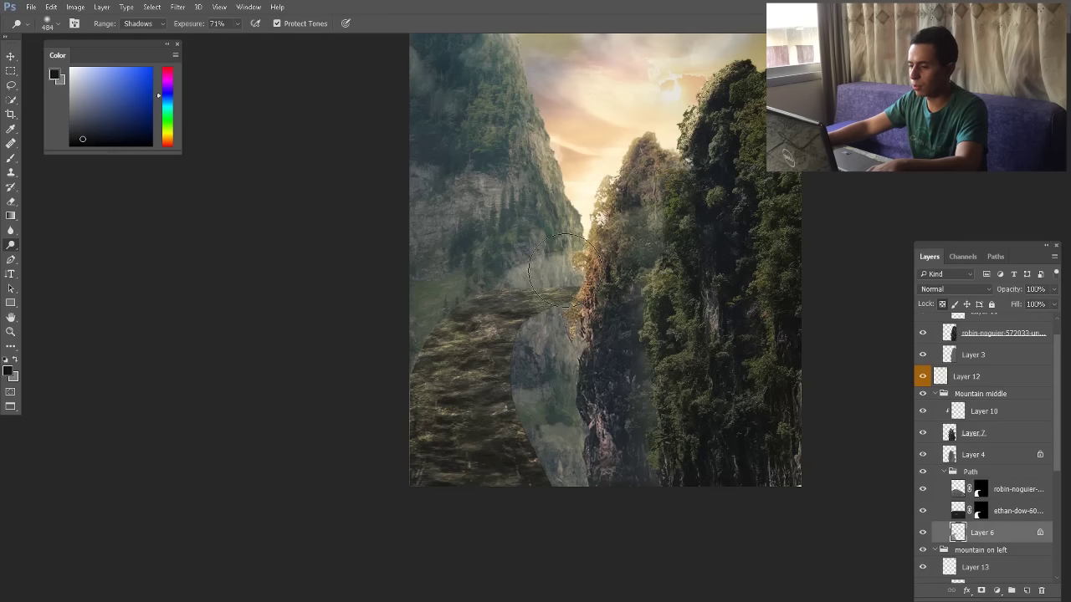
{"action": "key", "text": "v"}
{"action": "scroll", "coordinate": [544, 287], "scroll_direction": "down", "scroll_amount": 1}
{"action": "scroll", "coordinate": [544, 313], "scroll_direction": "down", "scroll_amount": 1}
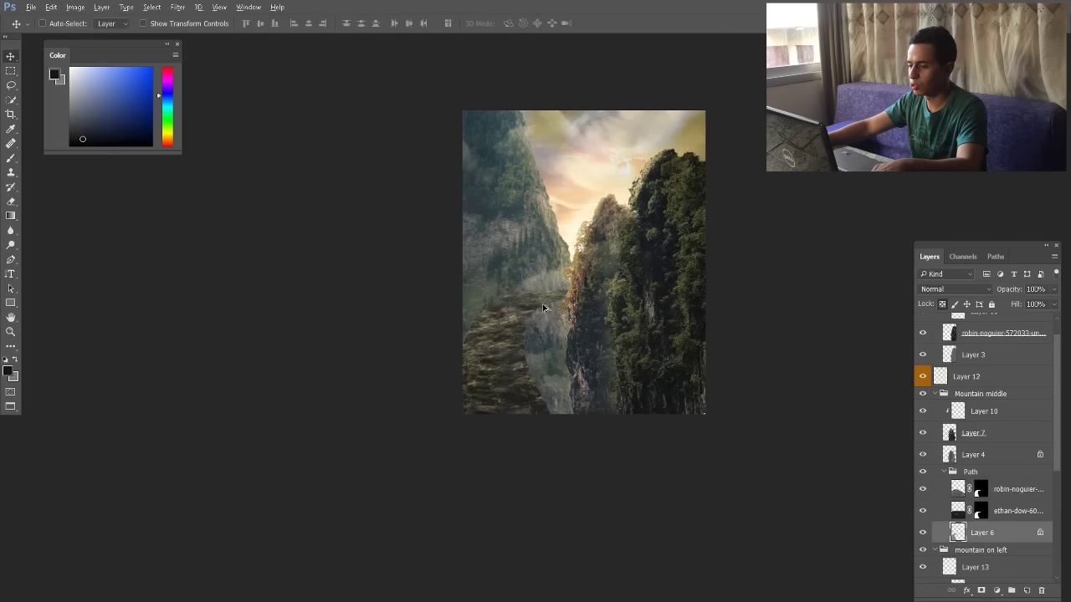
{"action": "scroll", "coordinate": [514, 261], "scroll_direction": "up", "scroll_amount": 2}
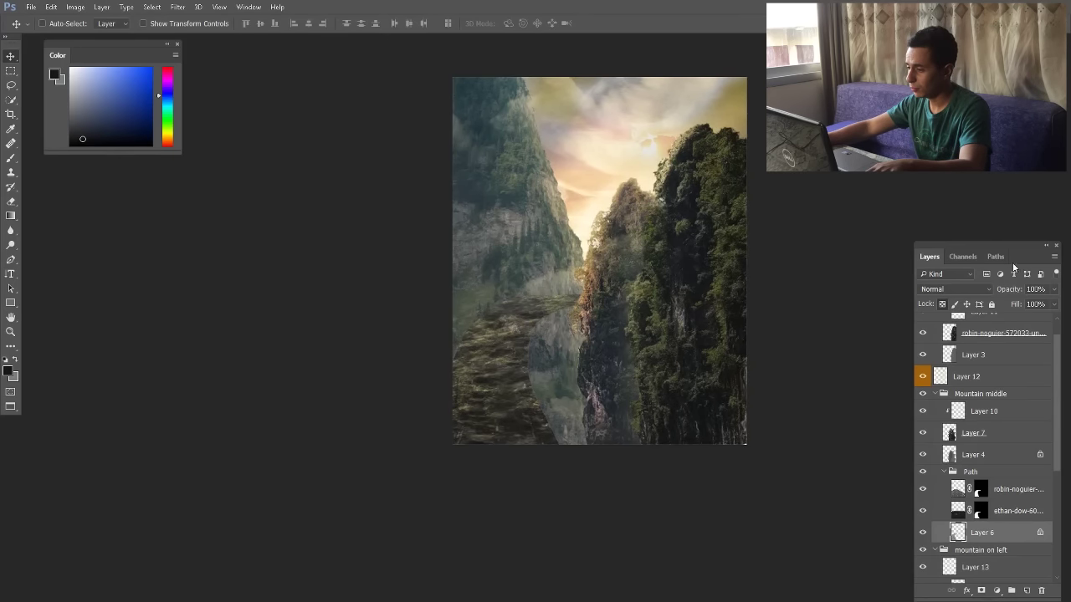
{"action": "left_click_drag", "start_coordinate": [1020, 250], "coordinate": [1023, 232]}
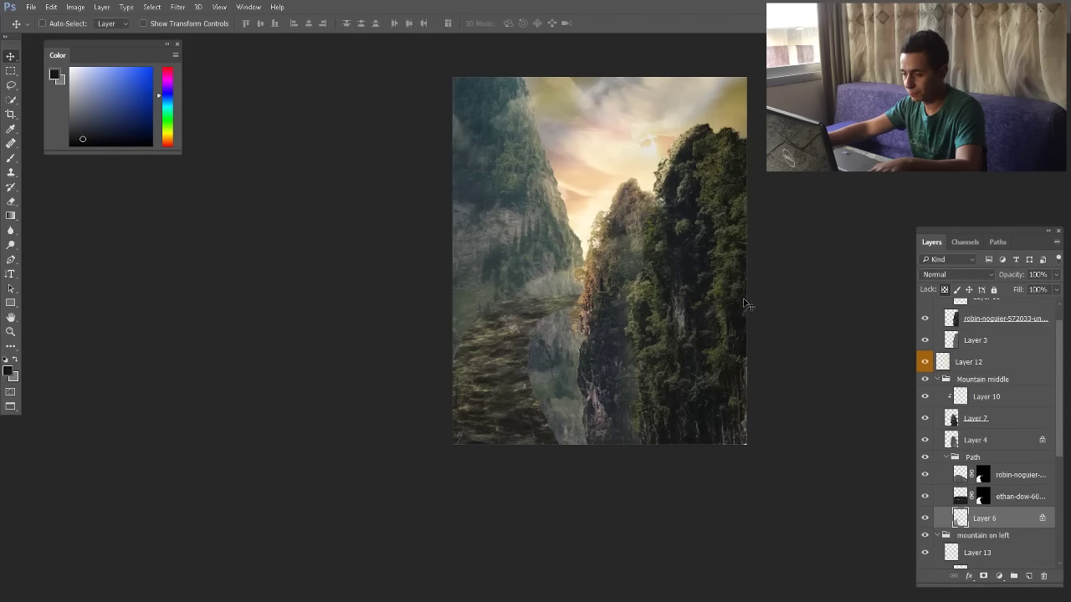
{"action": "scroll", "coordinate": [577, 337], "scroll_direction": "down", "scroll_amount": 1}
{"action": "scroll", "coordinate": [578, 337], "scroll_direction": "up", "scroll_amount": 2}
{"action": "scroll", "coordinate": [556, 382], "scroll_direction": "down", "scroll_amount": 2}
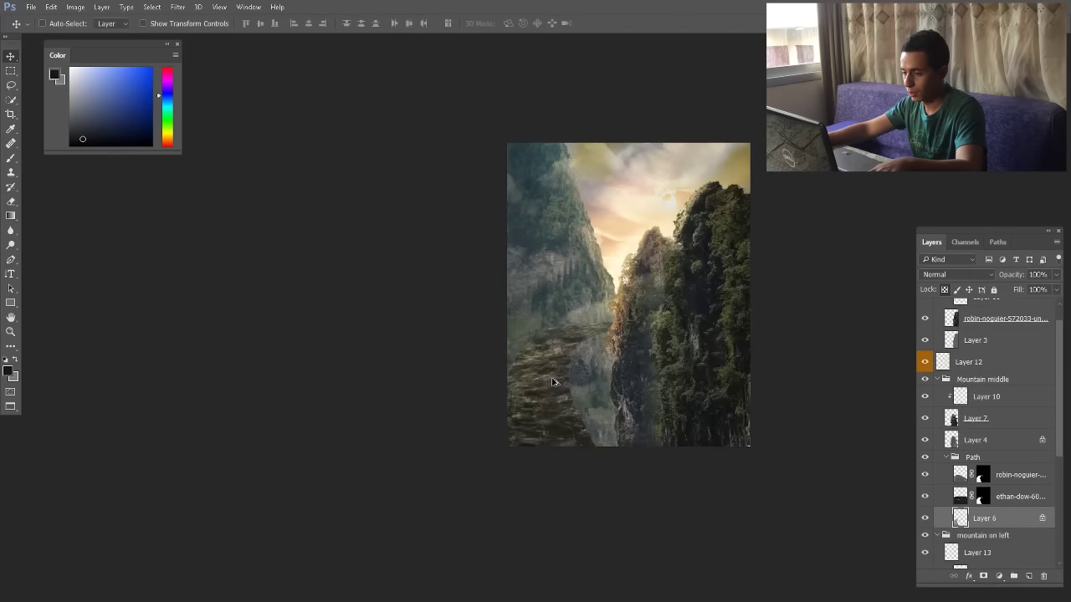
{"action": "scroll", "coordinate": [563, 381], "scroll_direction": "up", "scroll_amount": 1}
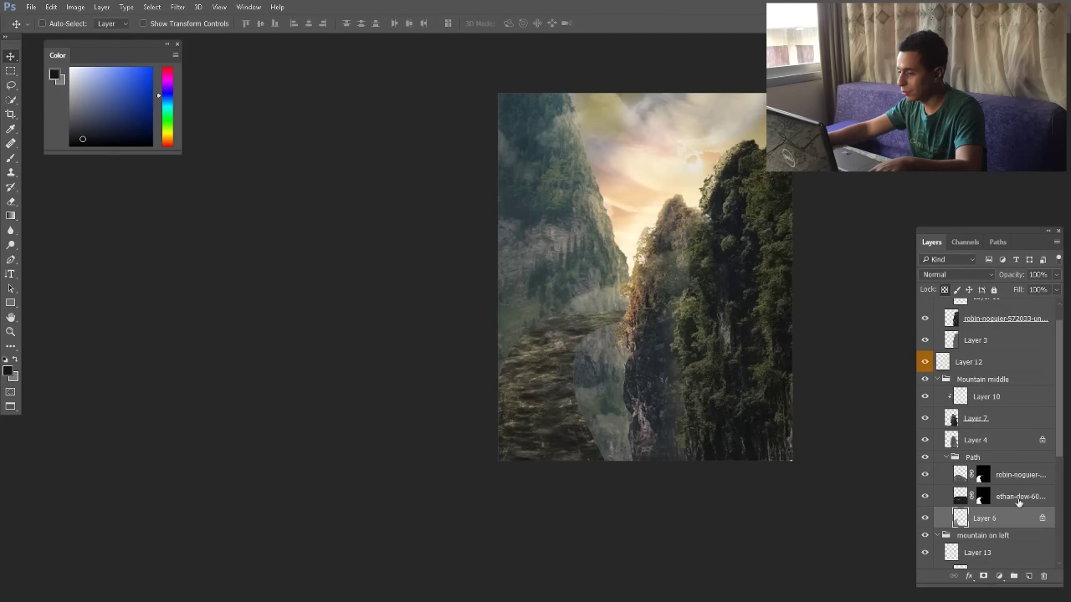
Free-transform the Path group, lowering its upper edge, widening it to about 124% and shifting it toward the right mountain
{"action": "left_click", "coordinate": [973, 457]}
{"action": "key", "text": "ctrl+t"}
{"action": "left_click_drag", "start_coordinate": [714, 284], "coordinate": [711, 309]}
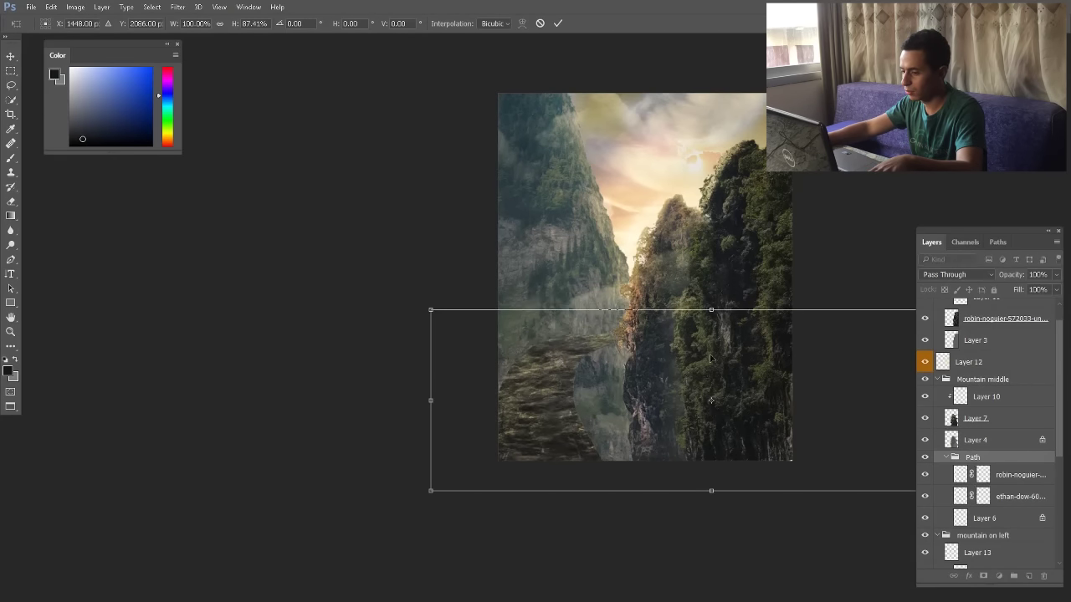
{"action": "scroll", "coordinate": [433, 381], "scroll_direction": "down", "scroll_amount": 2}
{"action": "left_click_drag", "start_coordinate": [789, 336], "coordinate": [834, 306]}
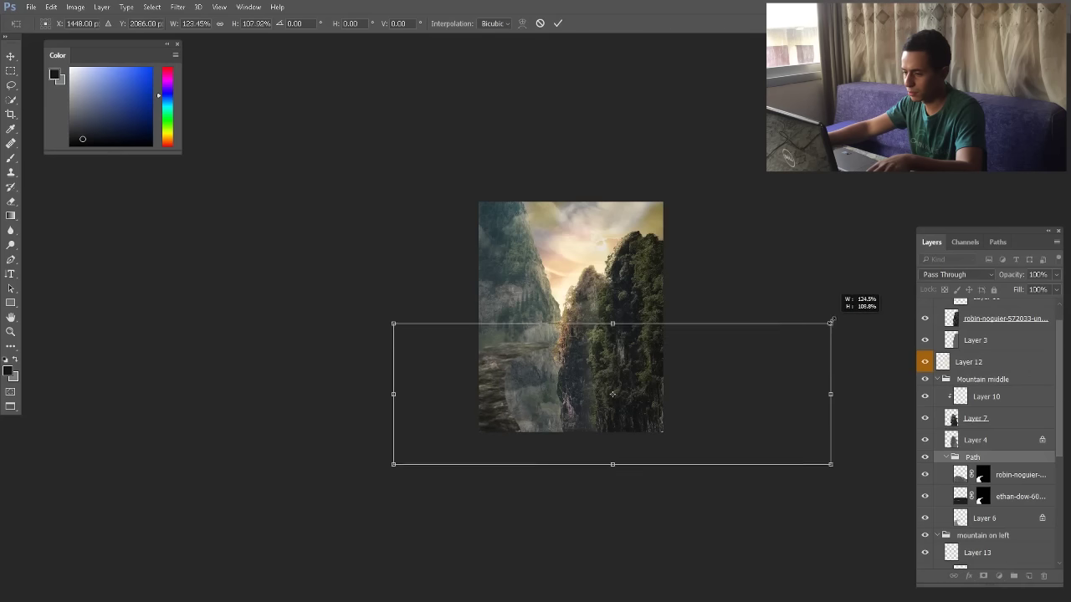
{"action": "left_click_drag", "start_coordinate": [553, 372], "coordinate": [590, 368]}
{"action": "left_click_drag", "start_coordinate": [648, 324], "coordinate": [649, 343]}
Stretch the Path group to 145.88% width and 81.47% height, shift it further right and apply the transform
{"action": "key", "text": "ctrl+minus"}
{"action": "left_click_drag", "start_coordinate": [777, 347], "coordinate": [806, 342]}
{"action": "left_click_drag", "start_coordinate": [644, 383], "coordinate": [658, 383]}
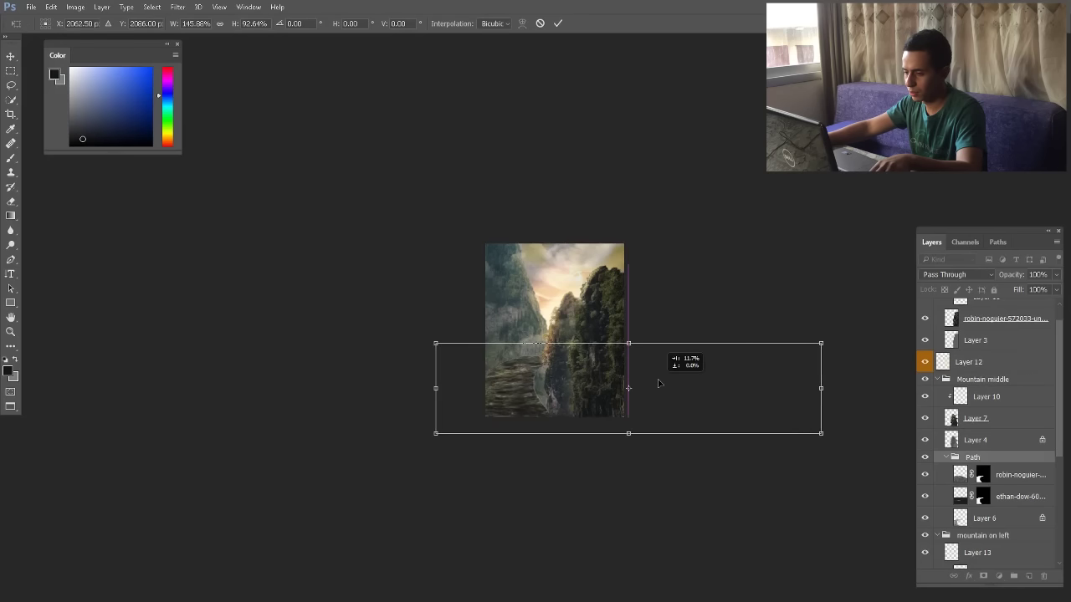
{"action": "left_click_drag", "start_coordinate": [629, 343], "coordinate": [629, 354]}
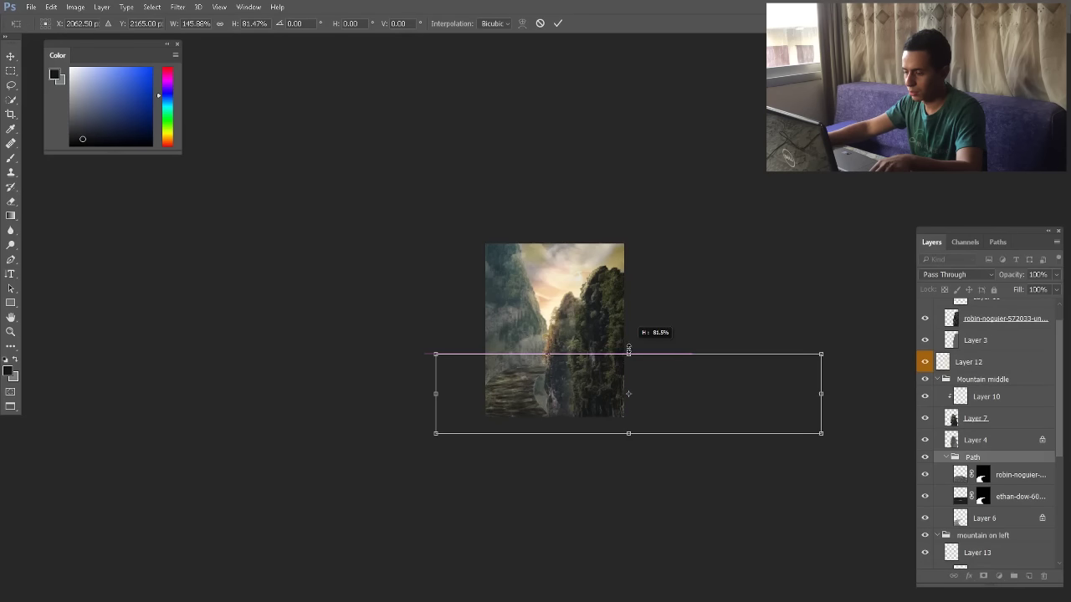
{"action": "key", "text": "Return"}
{"action": "key", "text": "ctrl+plus"}
{"action": "key", "text": "ctrl+plus"}
{"action": "key", "text": "ctrl+plus"}
{"action": "scroll", "coordinate": [439, 403], "scroll_direction": "down", "scroll_amount": 5}
{"action": "scroll", "coordinate": [441, 404], "scroll_direction": "up", "scroll_amount": 2}
{"action": "scroll", "coordinate": [482, 393], "scroll_direction": "up", "scroll_amount": 1}
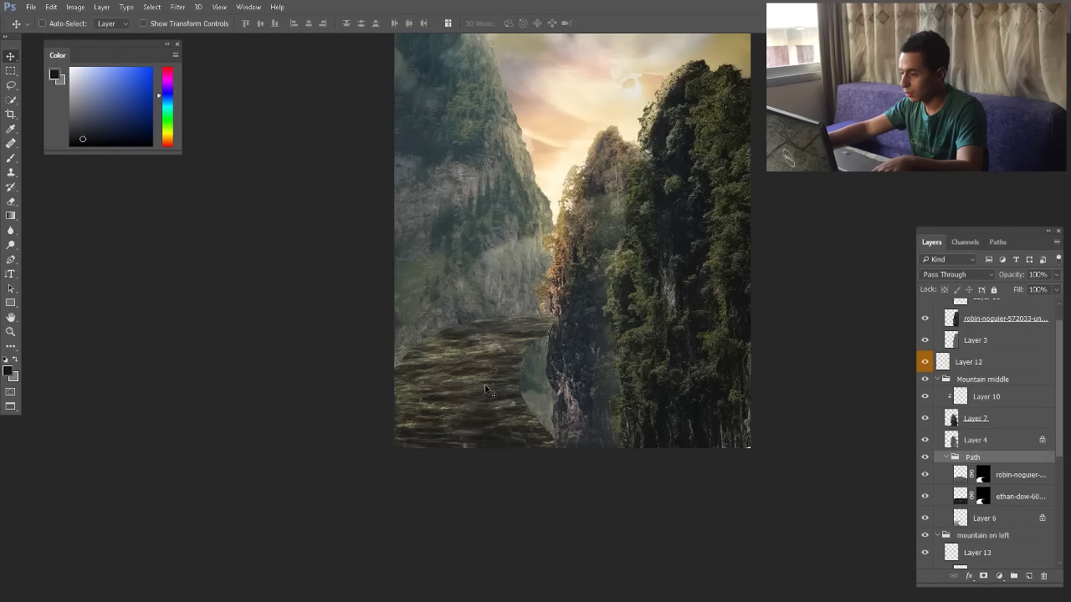
{"action": "left_click_drag", "start_coordinate": [604, 383], "coordinate": [604, 387]}
Target the robin-noguier copy's mask and pick the rough-edged 600 px brush preset, resized to 146 px
{"action": "scroll", "coordinate": [481, 335], "scroll_direction": "up", "scroll_amount": 3}
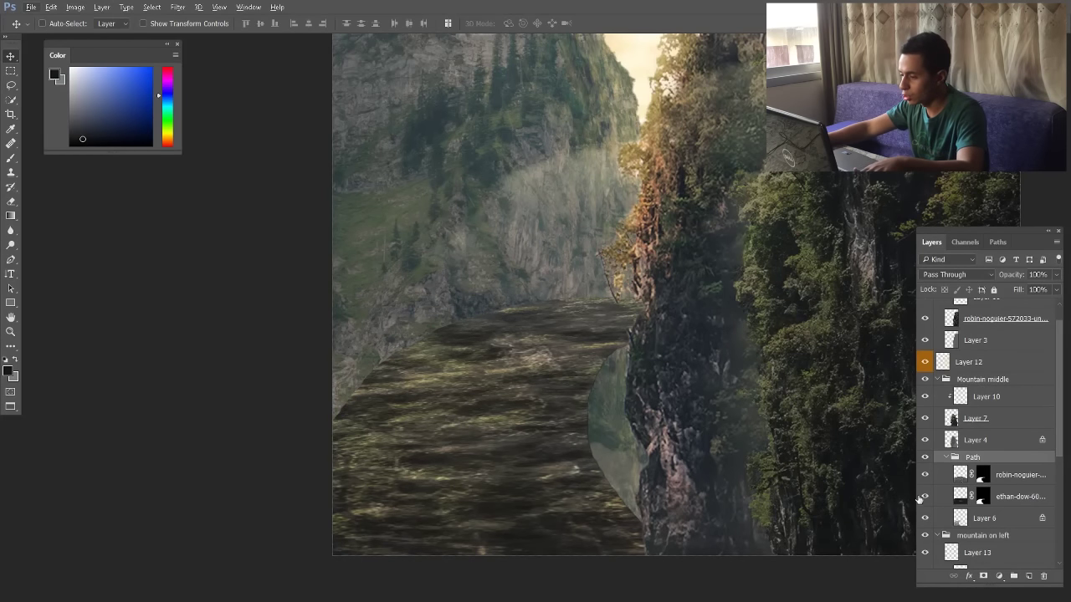
{"action": "left_click", "coordinate": [984, 479]}
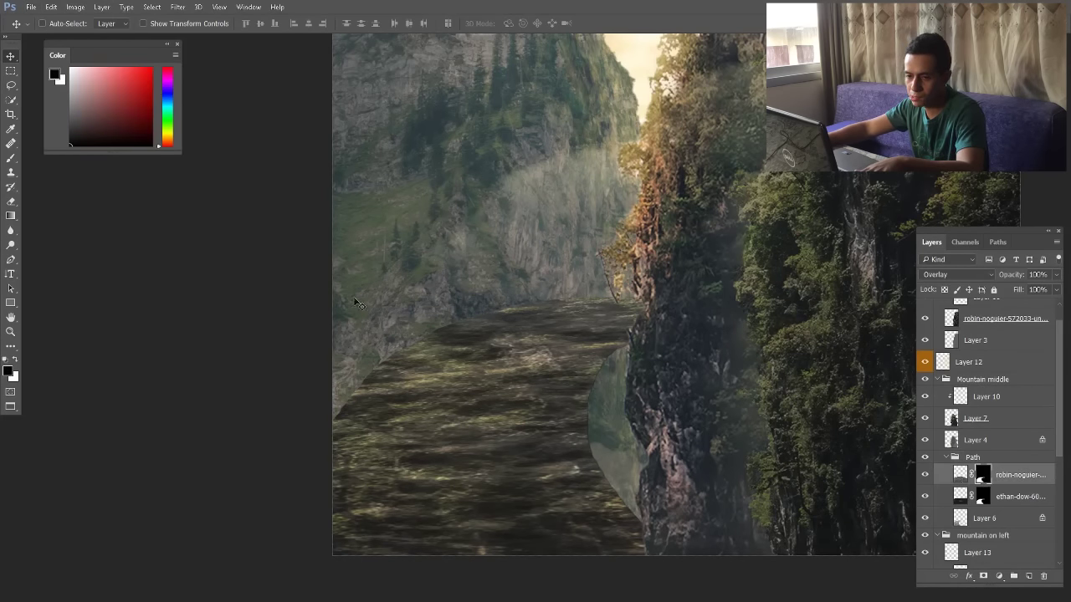
{"action": "left_click", "coordinate": [10, 160]}
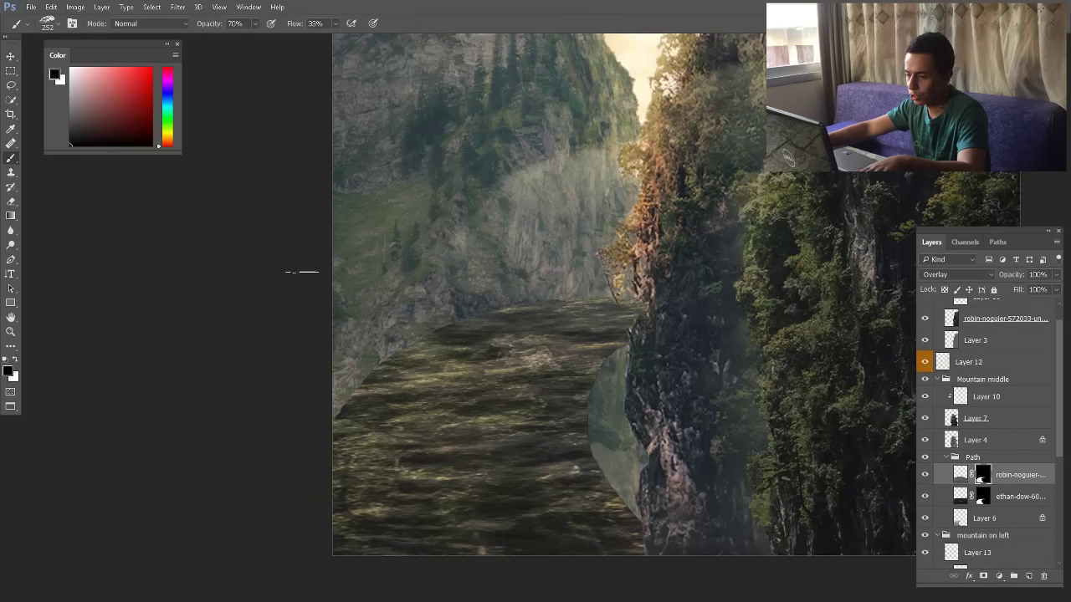
{"action": "right_click", "coordinate": [476, 331]}
{"action": "scroll", "coordinate": [629, 477], "scroll_direction": "down", "scroll_amount": 1}
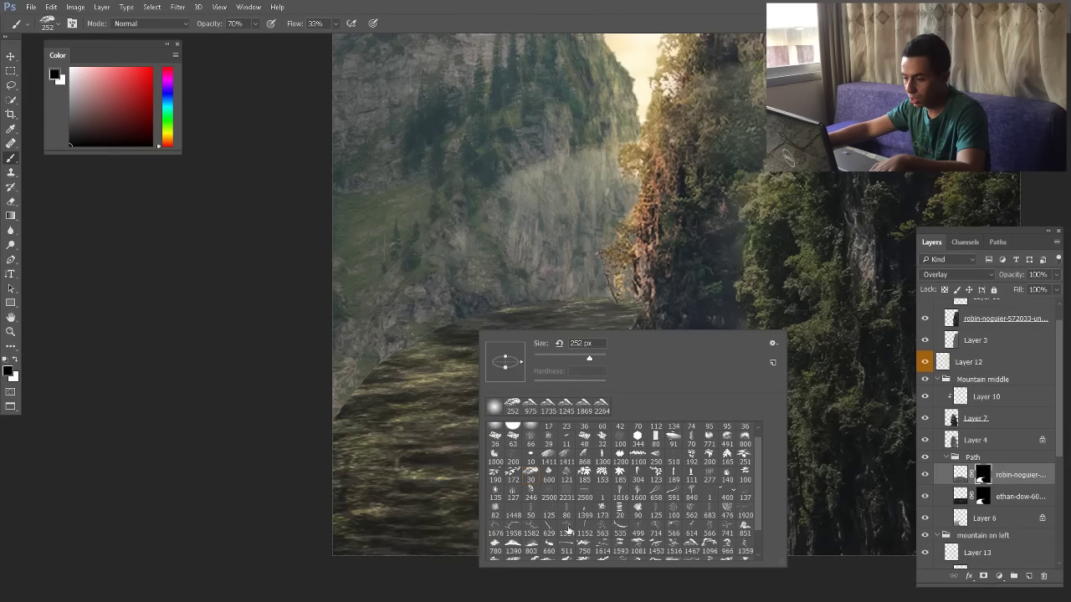
{"action": "left_click", "coordinate": [549, 475]}
{"action": "left_click_drag", "start_coordinate": [394, 386], "coordinate": [309, 394]}
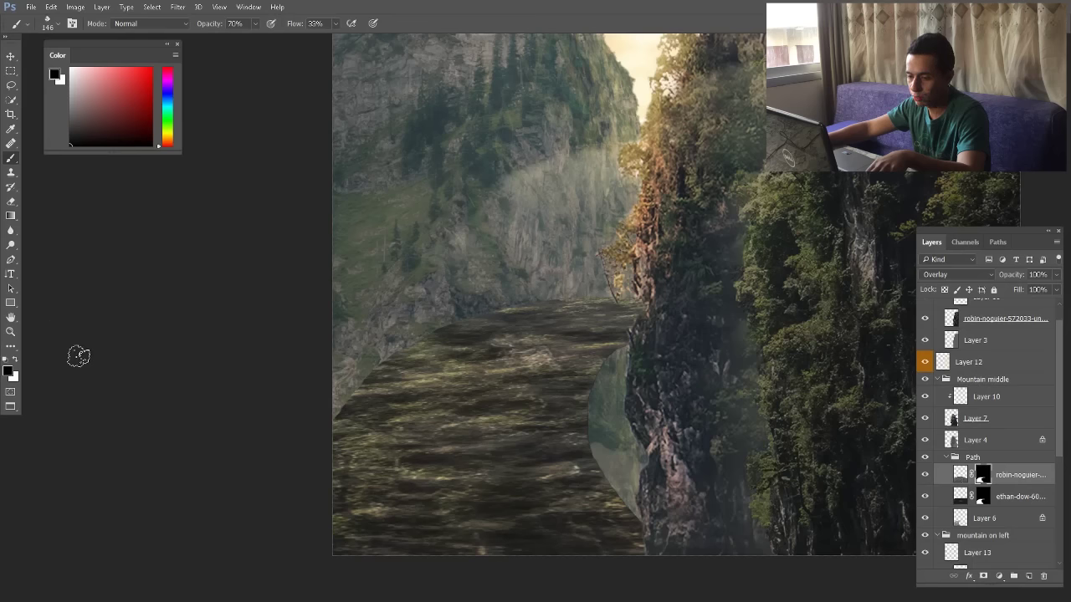
Paint white on the robin-noguier copy's mask along both path edges at 100% opacity and flow to roughen the outline
{"action": "left_click", "coordinate": [15, 359]}
{"action": "left_click_drag", "start_coordinate": [538, 499], "coordinate": [532, 499]}
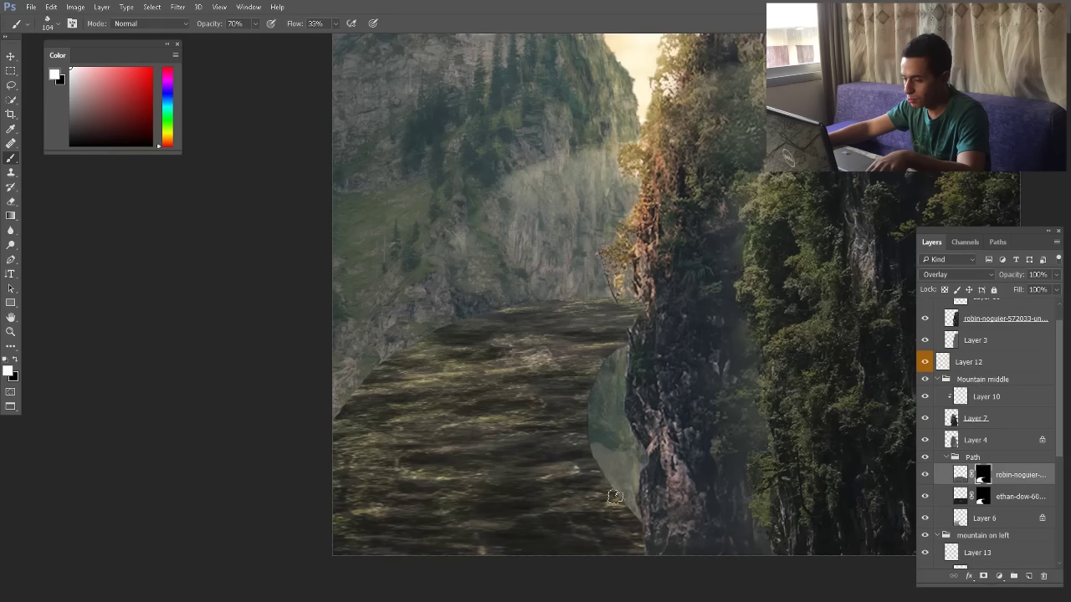
{"action": "key", "text": "0"}
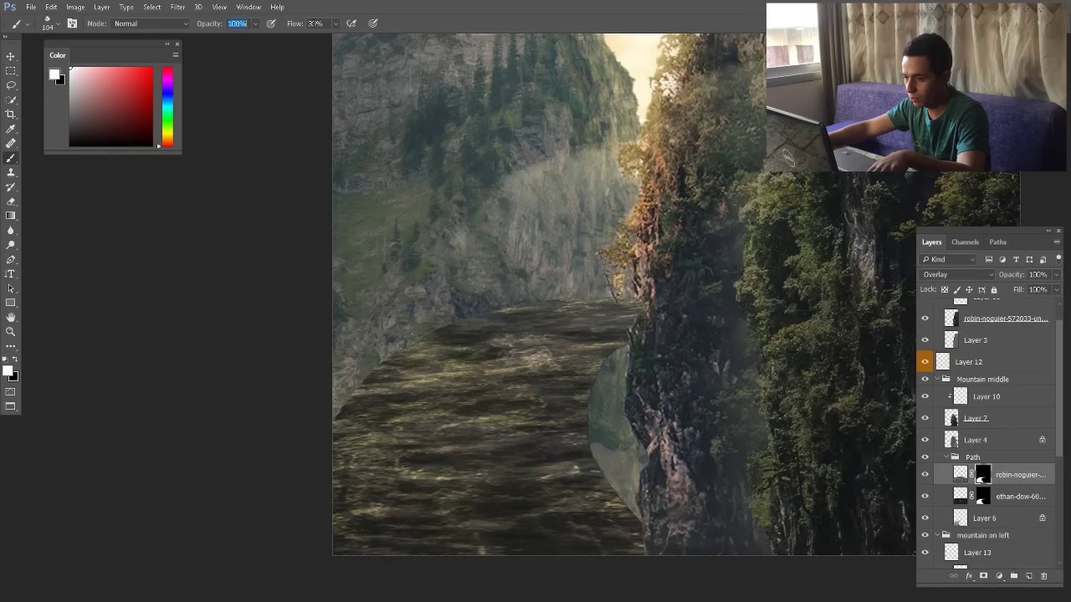
{"action": "scroll", "coordinate": [674, 472], "scroll_direction": "up", "scroll_amount": 2}
{"action": "mouse_move", "coordinate": [604, 284]}
{"action": "left_mouse_down"}
{"action": "mouse_move", "coordinate": [570, 308]}
{"action": "mouse_move", "coordinate": [585, 291]}
{"action": "mouse_move", "coordinate": [559, 337]}
{"action": "mouse_move", "coordinate": [569, 317]}
{"action": "mouse_move", "coordinate": [545, 400]}
{"action": "mouse_move", "coordinate": [562, 470]}
{"action": "mouse_move", "coordinate": [633, 550]}
{"action": "left_mouse_up"}
{"action": "mouse_move", "coordinate": [548, 453]}
{"action": "left_mouse_down"}
{"action": "mouse_move", "coordinate": [626, 534]}
{"action": "mouse_move", "coordinate": [536, 424]}
{"action": "left_mouse_up"}
{"action": "mouse_move", "coordinate": [199, 371]}
{"action": "left_mouse_down"}
{"action": "mouse_move", "coordinate": [238, 321]}
{"action": "mouse_move", "coordinate": [185, 391]}
{"action": "mouse_move", "coordinate": [263, 301]}
{"action": "mouse_move", "coordinate": [374, 258]}
{"action": "left_mouse_up"}
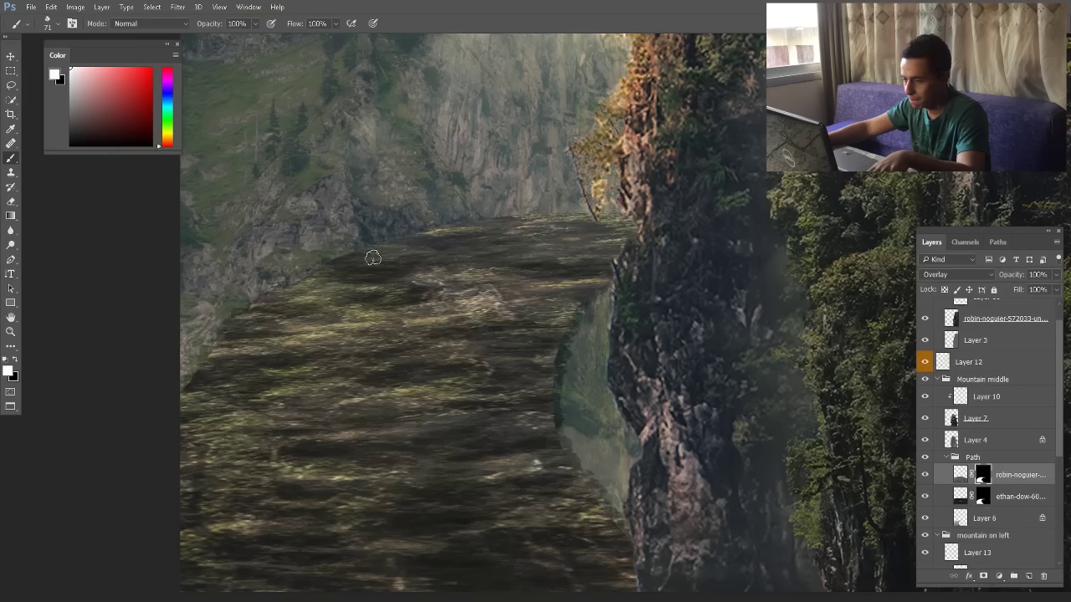
{"action": "left_click_drag", "start_coordinate": [432, 238], "coordinate": [457, 226]}
{"action": "key", "text": "bracketleft"}
{"action": "key", "text": "bracketleft"}
{"action": "key", "text": "bracketleft"}
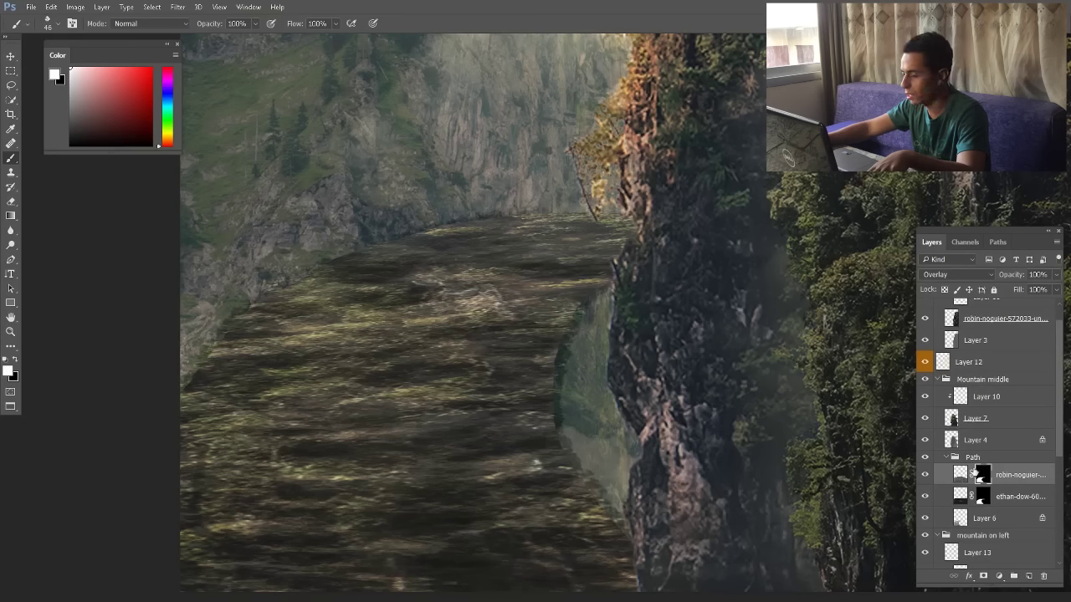
Load the robin-noguier copy's mask as a selection and isolate Layer 6 to compare its edges with the roughened outline
{"action": "left_click", "coordinate": [984, 500]}
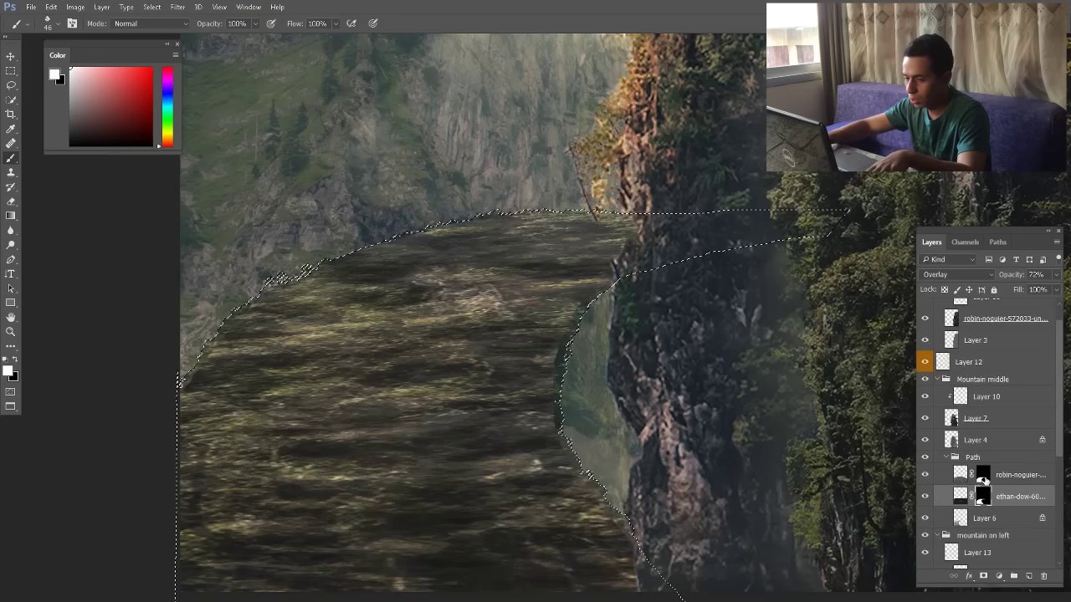
{"action": "left_click", "coordinate": [984, 475]}
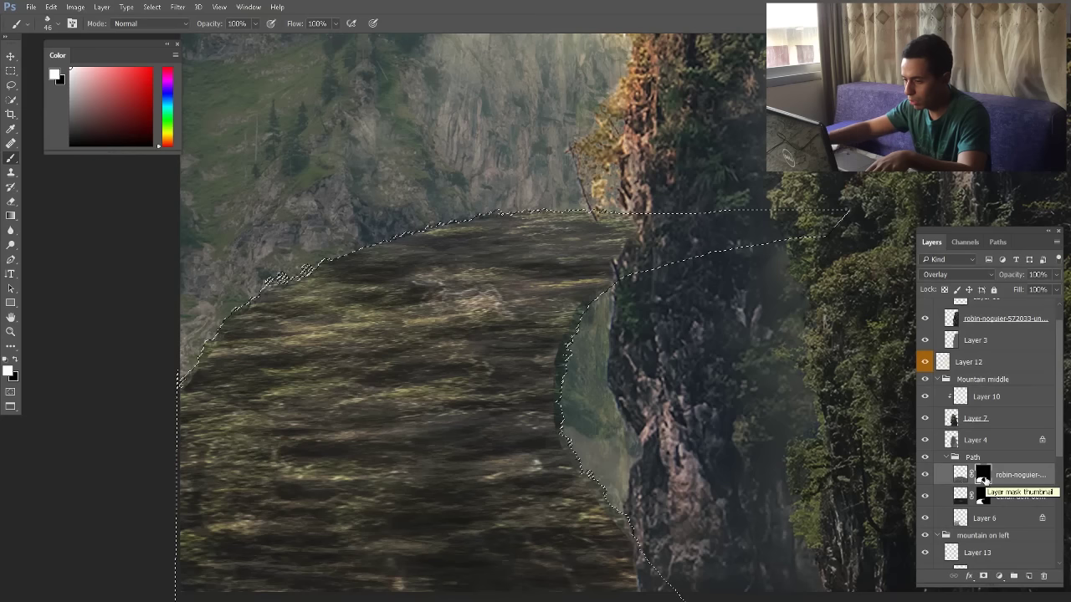
{"action": "left_click", "coordinate": [982, 499]}
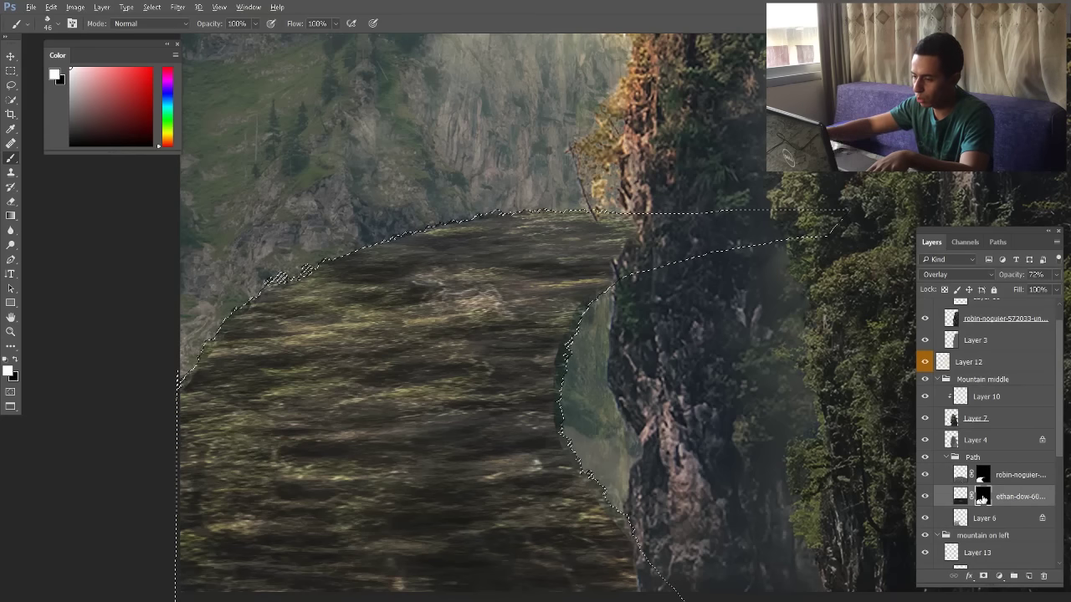
{"action": "left_click", "coordinate": [926, 518], "text": "alt"}
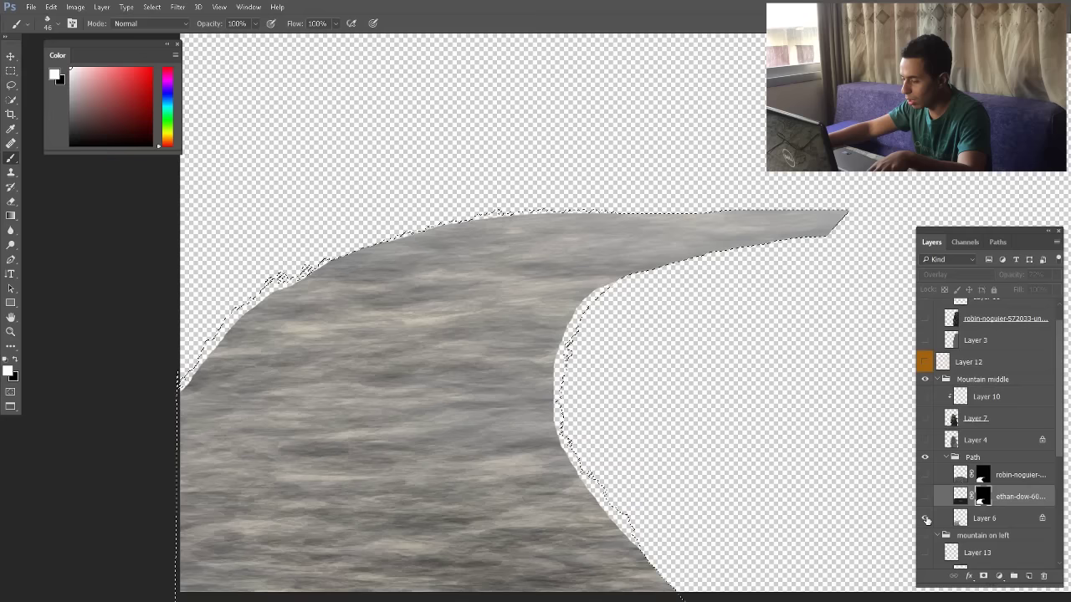
{"action": "left_click", "coordinate": [926, 519], "text": "alt"}
{"action": "left_click", "coordinate": [925, 518], "text": "alt"}
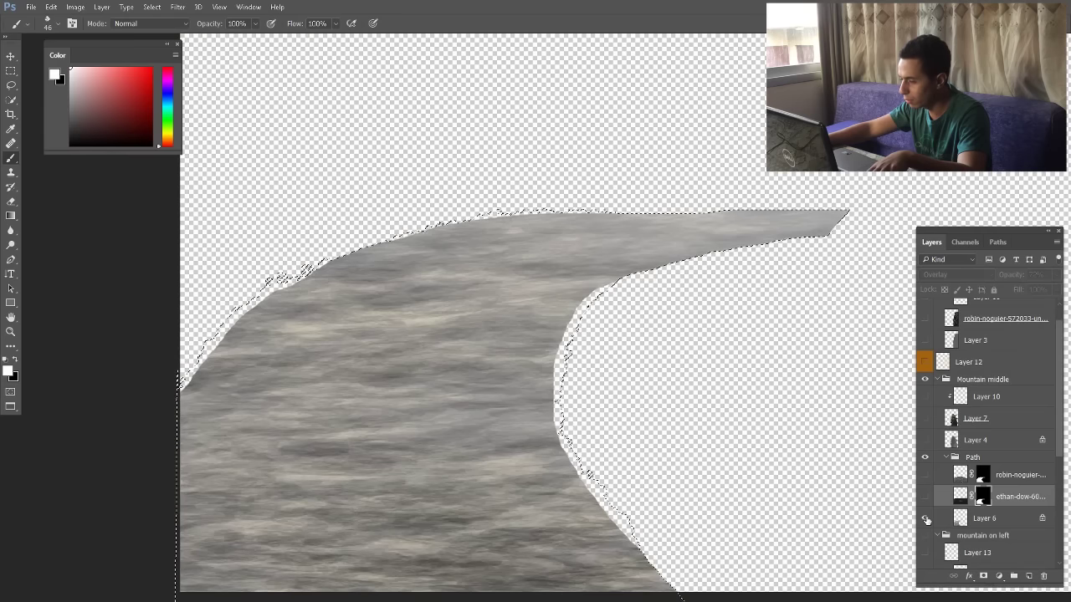
Make Layer 6 active with its transparency unlocked, show the other layers again and clear the selection
{"action": "left_click", "coordinate": [960, 519]}
{"action": "left_click", "coordinate": [982, 497]}
{"action": "left_click", "coordinate": [960, 519]}
{"action": "key", "text": "s"}
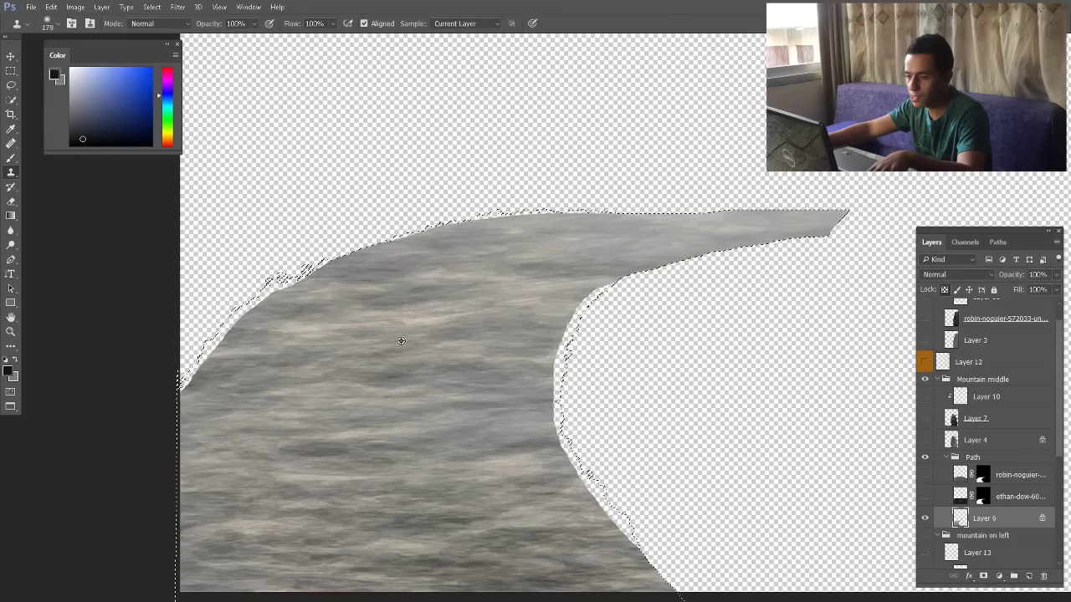
{"action": "left_click", "coordinate": [926, 518], "text": "alt"}
{"action": "key", "text": "ctrl+d"}
{"action": "key", "text": "v"}
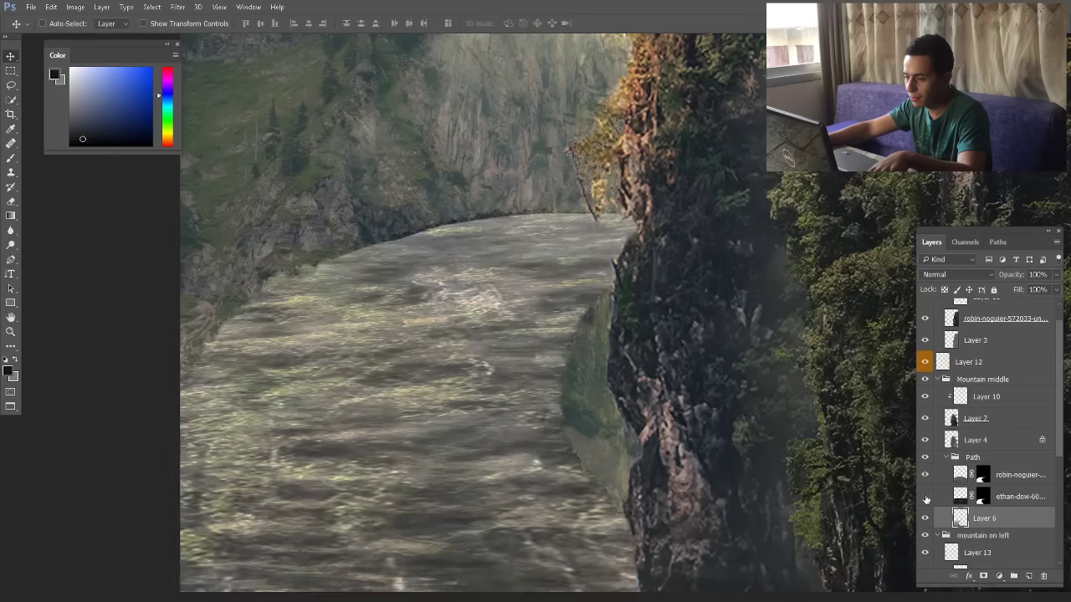
Show the ethan-dow texture layer again and check the path within the whole composition
{"action": "left_click", "coordinate": [925, 497]}
{"action": "scroll", "coordinate": [537, 318], "scroll_direction": "down", "scroll_amount": 3}
{"action": "scroll", "coordinate": [475, 358], "scroll_direction": "up", "scroll_amount": 3}
{"action": "scroll", "coordinate": [425, 335], "scroll_direction": "down", "scroll_amount": 4}
{"action": "key", "text": "c"}
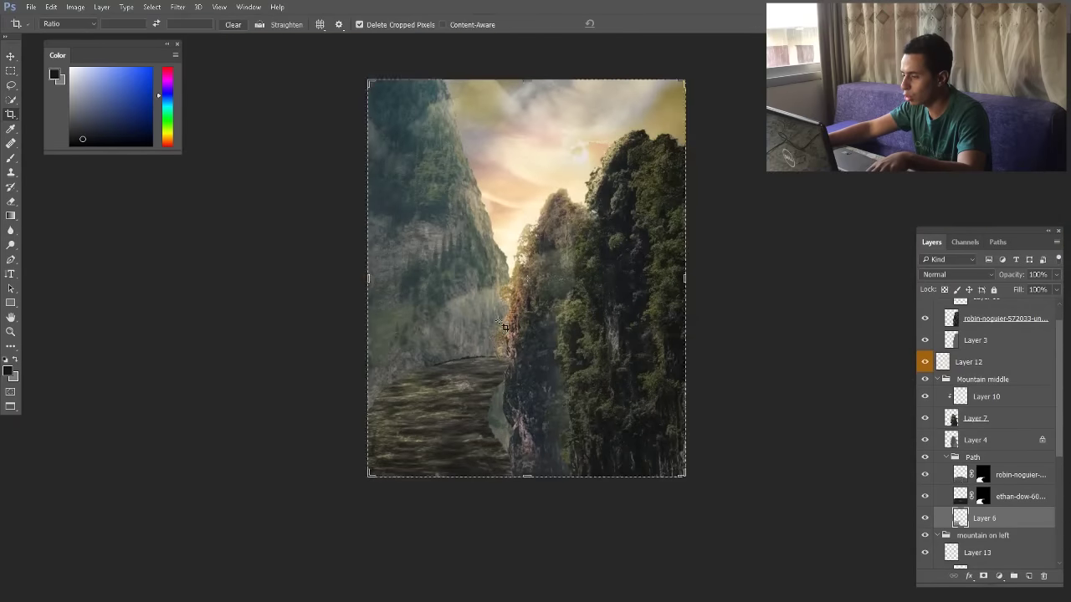
{"action": "key", "text": "v"}
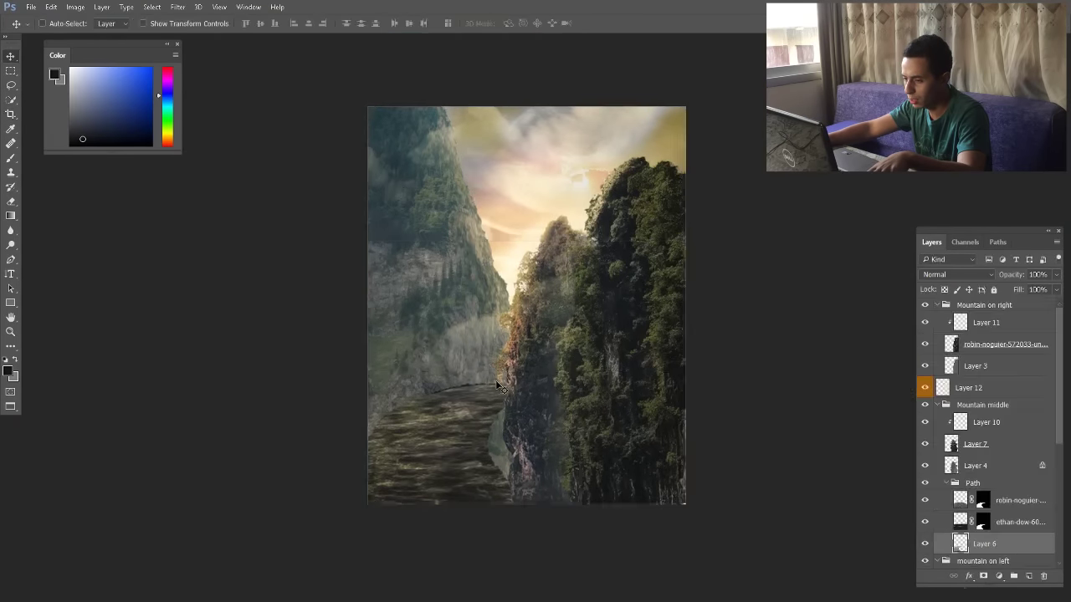
{"action": "scroll", "coordinate": [449, 393], "scroll_direction": "up", "scroll_amount": 3}
{"action": "left_click_drag", "start_coordinate": [500, 360], "coordinate": [505, 305]}
{"action": "key", "text": "ctrl+z"}
{"action": "left_click", "coordinate": [925, 501]}
{"action": "left_click", "coordinate": [926, 500]}
{"action": "left_click", "coordinate": [981, 525], "text": "ctrl"}
{"action": "left_click_drag", "start_coordinate": [926, 500], "coordinate": [925, 522]}
{"action": "left_click", "coordinate": [984, 544]}
{"action": "key", "text": "s"}
{"action": "key", "text": "ctrl+d"}
{"action": "key", "text": "v"}
{"action": "scroll", "coordinate": [597, 406], "scroll_direction": "down", "scroll_amount": 3}
{"action": "scroll", "coordinate": [535, 420], "scroll_direction": "up", "scroll_amount": 3}
{"action": "scroll", "coordinate": [535, 420], "scroll_direction": "down", "scroll_amount": 3}
Try to place the Path group above the Mountain middle group and mask it with Layer 7's outline
{"action": "left_click", "coordinate": [976, 444]}
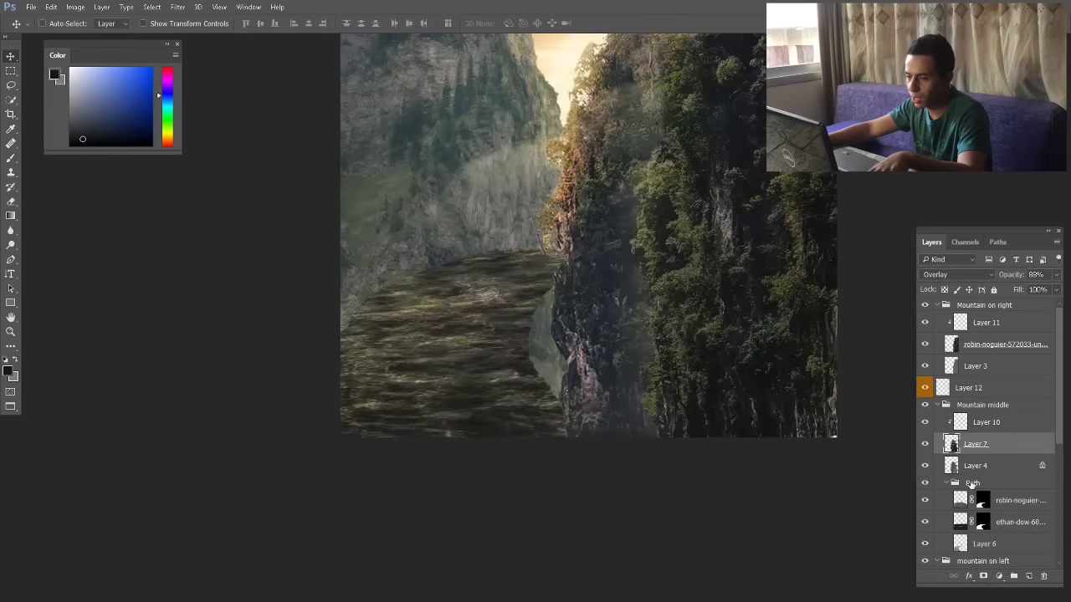
{"action": "left_click_drag", "start_coordinate": [972, 483], "coordinate": [975, 398]}
{"action": "scroll", "coordinate": [581, 234], "scroll_direction": "up", "scroll_amount": 3}
{"action": "left_click", "coordinate": [951, 522], "text": "ctrl"}
{"action": "left_click", "coordinate": [983, 576]}
{"action": "scroll", "coordinate": [670, 243], "scroll_direction": "up", "scroll_amount": 3}
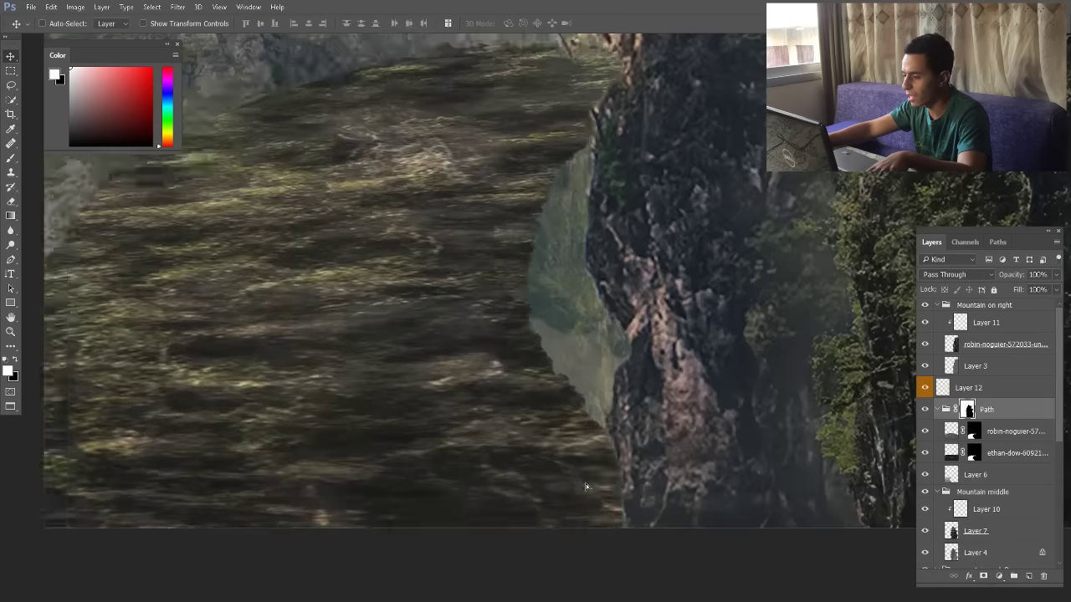
Examine the path's surface and edges with the ethan-dow and robin-noguier texture layers hidden and shown
{"action": "scroll", "coordinate": [693, 516], "scroll_direction": "down", "scroll_amount": 3}
{"action": "scroll", "coordinate": [576, 435], "scroll_direction": "up", "scroll_amount": 2}
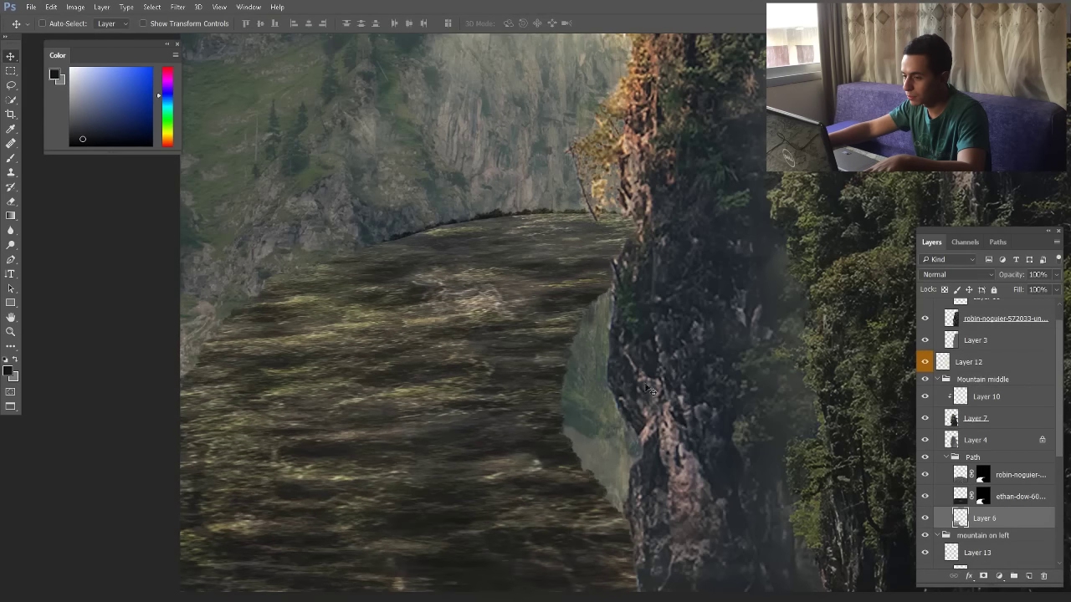
{"action": "left_click", "coordinate": [925, 498]}
{"action": "left_click", "coordinate": [925, 479]}
{"action": "left_click", "coordinate": [925, 479]}
{"action": "scroll", "coordinate": [518, 336], "scroll_direction": "down", "scroll_amount": 2}
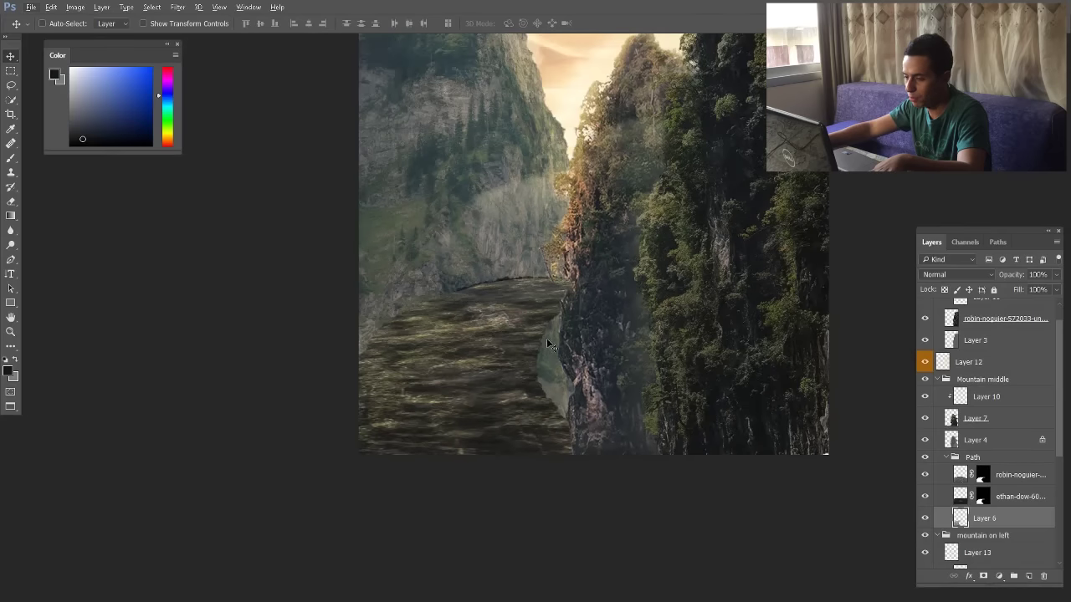
{"action": "scroll", "coordinate": [576, 447], "scroll_direction": "up", "scroll_amount": 5}
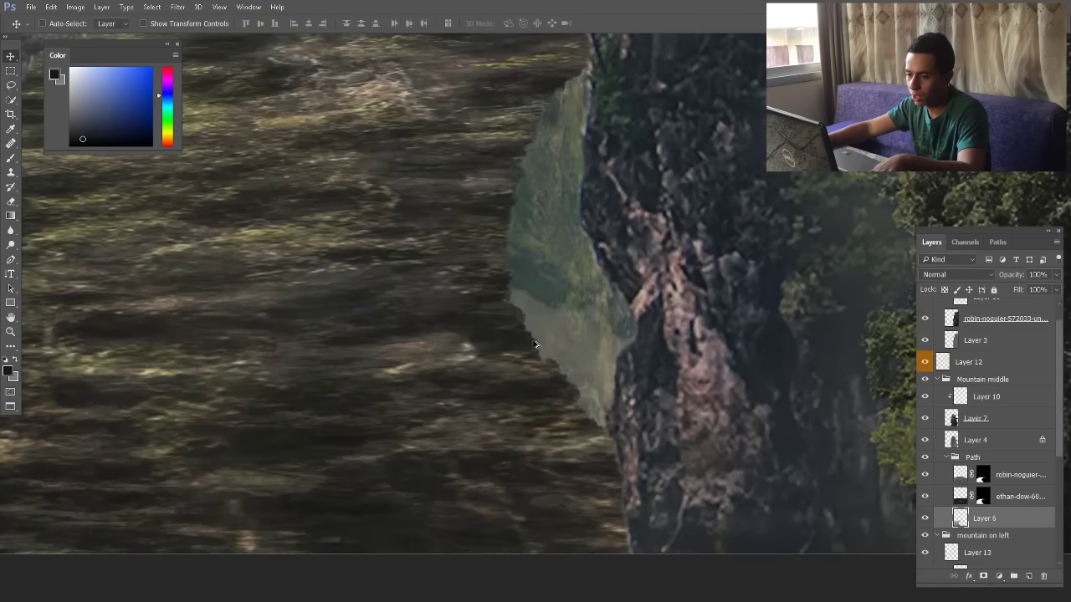
{"action": "scroll", "coordinate": [552, 369], "scroll_direction": "down", "scroll_amount": 3}
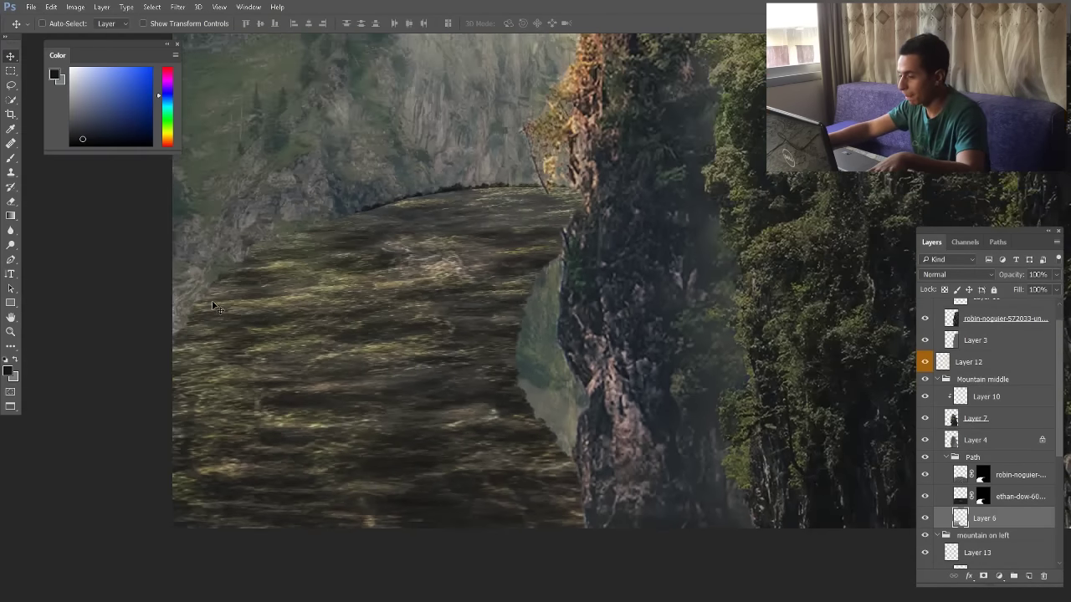
{"action": "scroll", "coordinate": [430, 322], "scroll_direction": "down", "scroll_amount": 4}
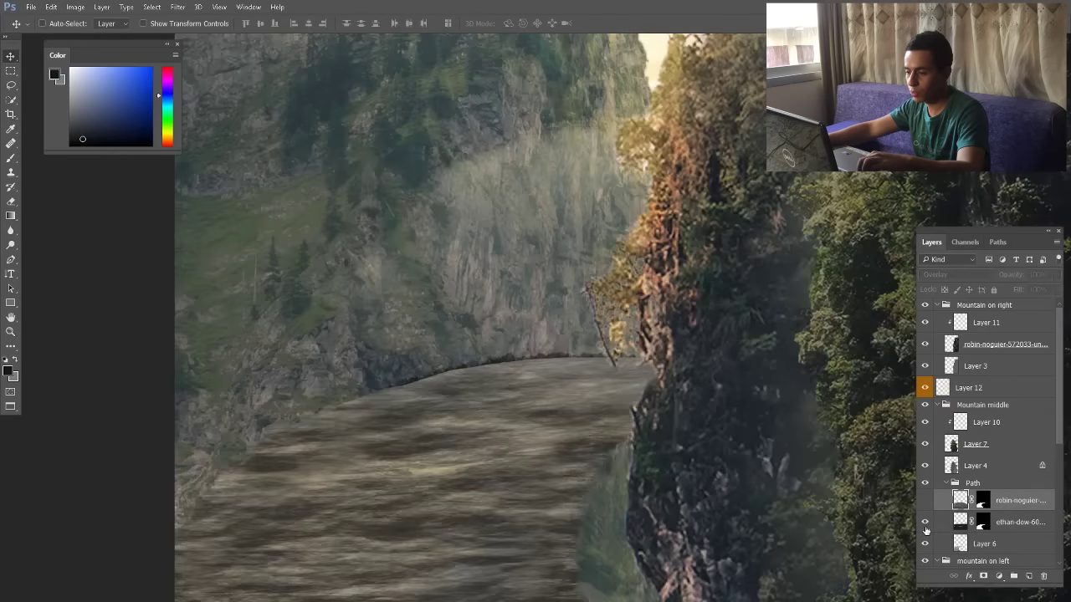
{"action": "left_click", "coordinate": [924, 500]}
{"action": "left_click", "coordinate": [983, 500], "text": "ctrl"}
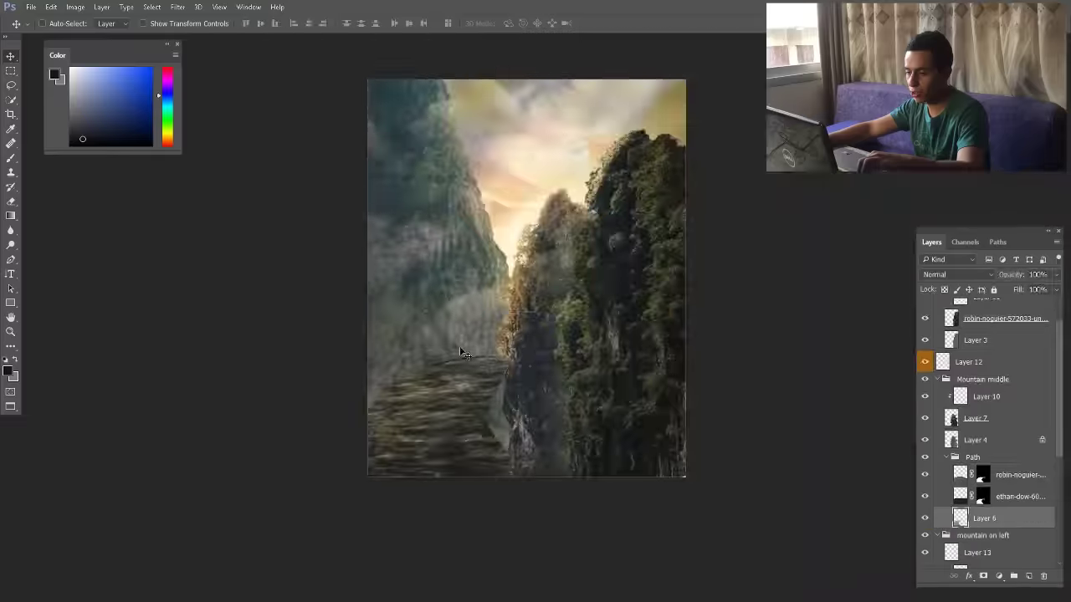
Crop the document to its current canvas bounds with Delete Cropped Pixels enabled to discard layer content outside the frame
{"action": "key", "text": "c"}
{"action": "left_click", "coordinate": [502, 324]}
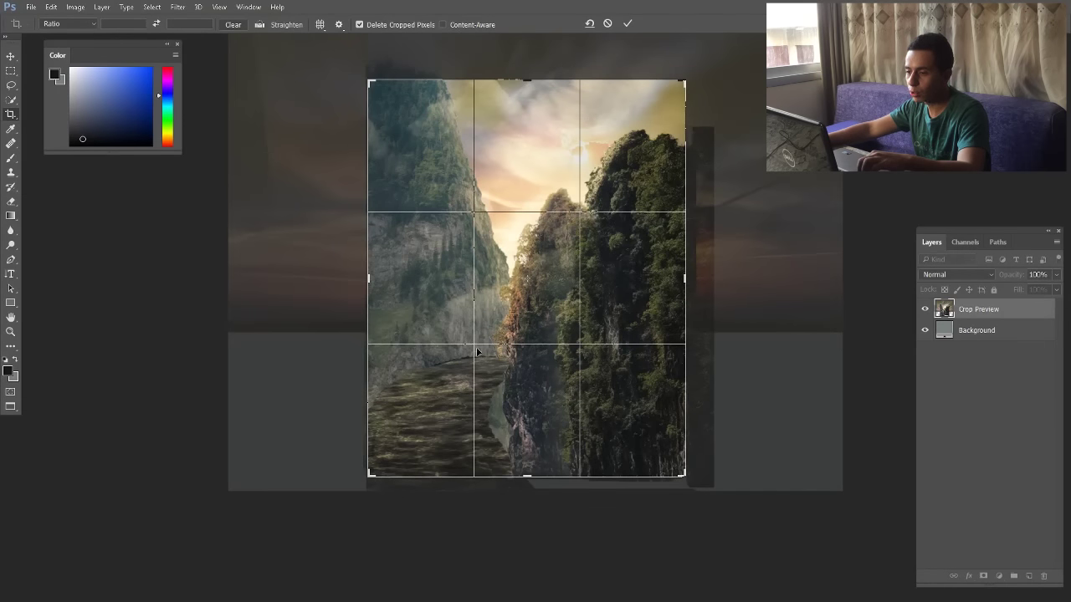
{"action": "left_click", "coordinate": [359, 24]}
{"action": "left_click", "coordinate": [378, 26]}
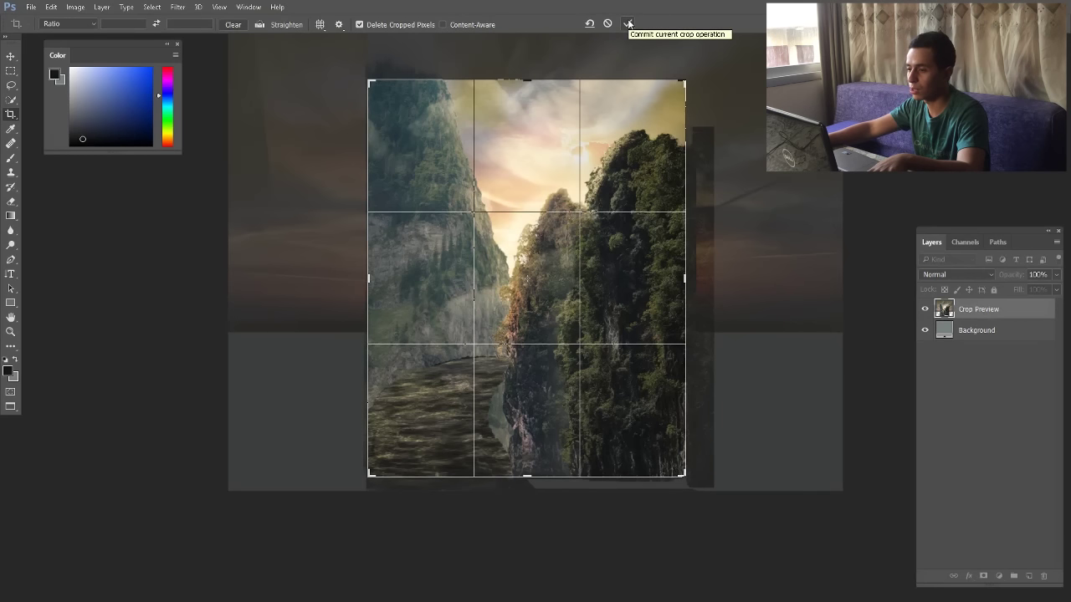
{"action": "scroll", "coordinate": [459, 236], "scroll_direction": "up", "scroll_amount": 1}
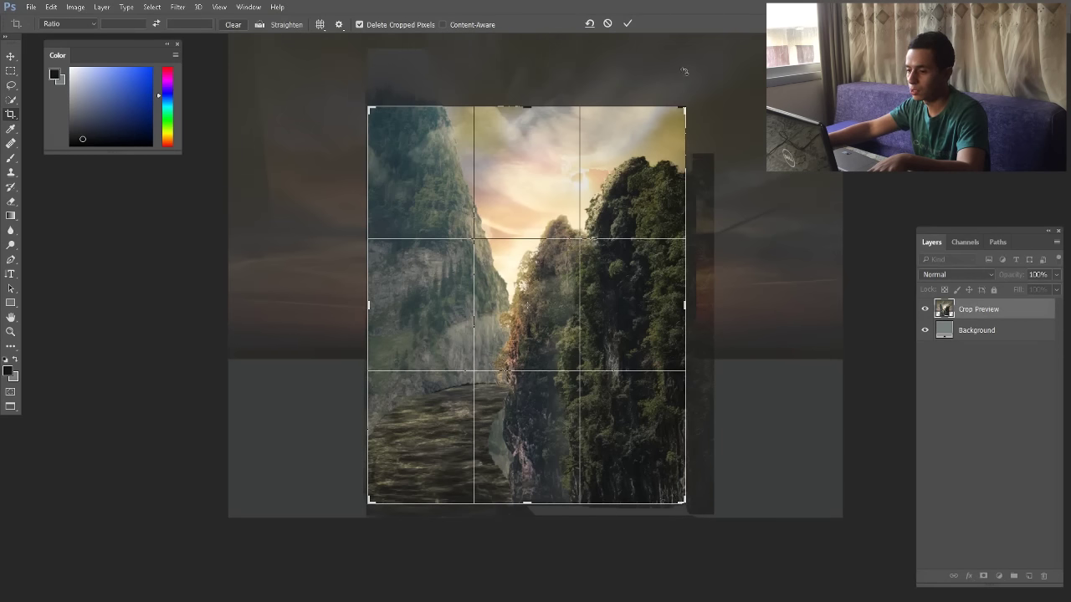
{"action": "left_click", "coordinate": [628, 24]}
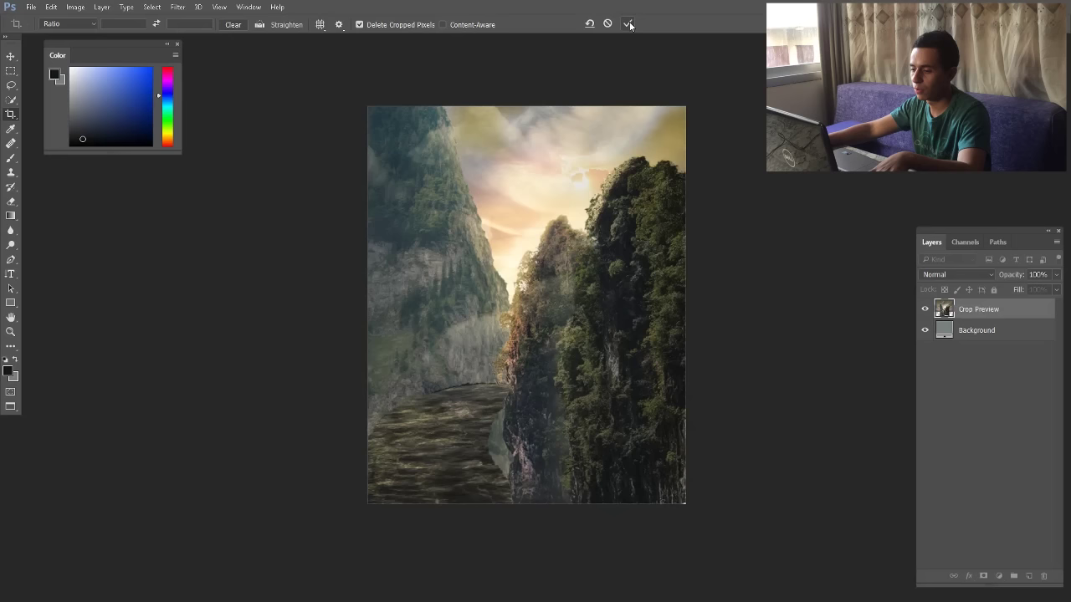
{"action": "left_click", "coordinate": [576, 189]}
{"action": "key", "text": "v"}
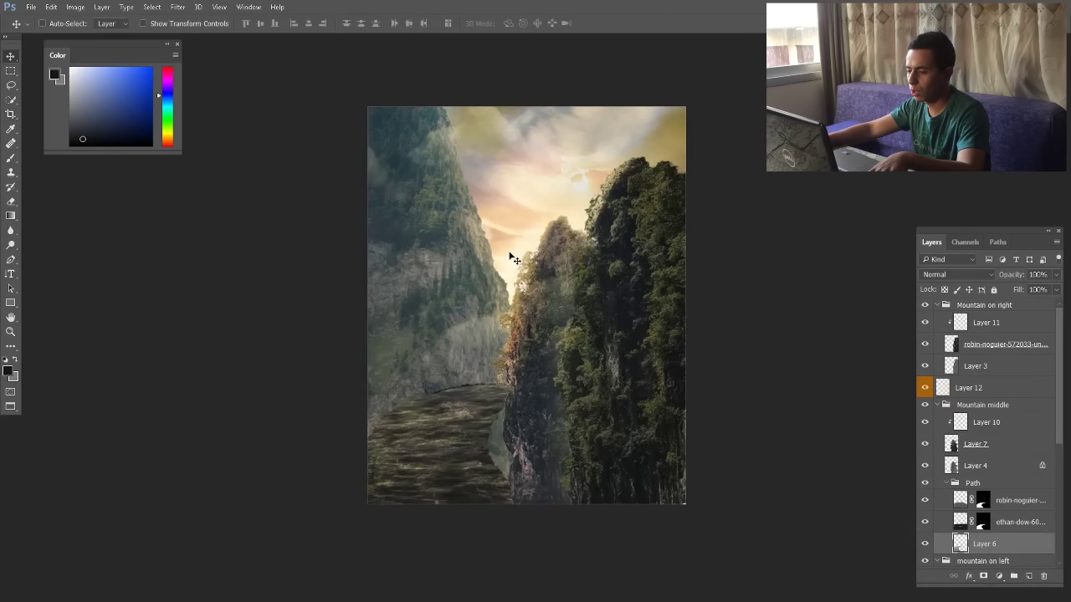
Select the robin-noguier path texture, load its mask as a selection and toggle the texture layers to compare their outlines
{"action": "scroll", "coordinate": [452, 425], "scroll_direction": "up", "scroll_amount": 6}
{"action": "scroll", "coordinate": [487, 401], "scroll_direction": "down", "scroll_amount": 6}
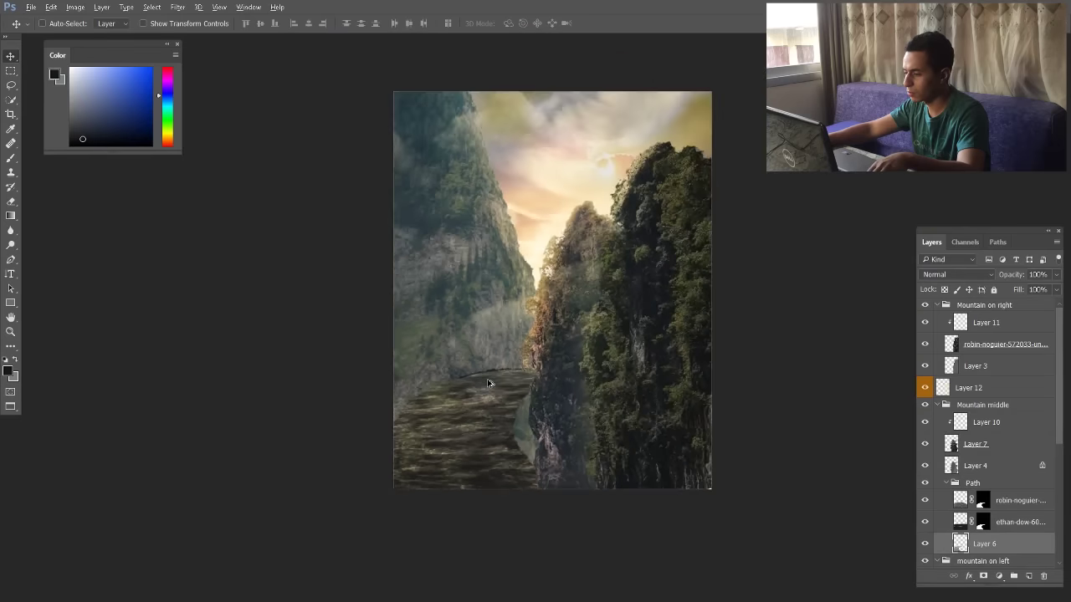
{"action": "scroll", "coordinate": [502, 379], "scroll_direction": "up", "scroll_amount": 7}
{"action": "left_click", "coordinate": [507, 358], "text": "ctrl"}
{"action": "left_click_drag", "start_coordinate": [507, 359], "coordinate": [527, 294]}
{"action": "left_click", "coordinate": [926, 501]}
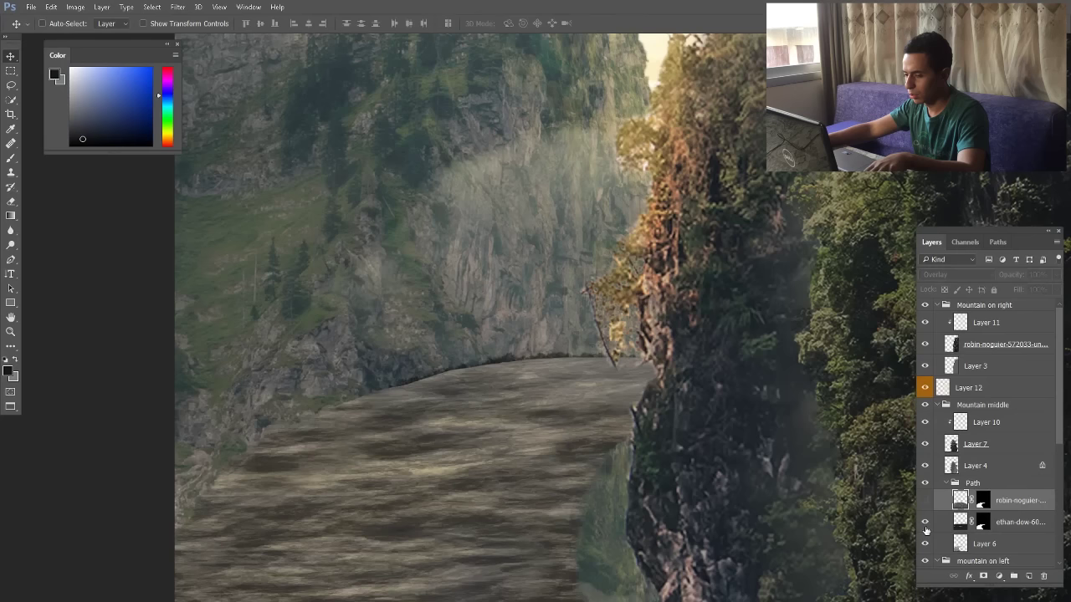
{"action": "left_click", "coordinate": [925, 520]}
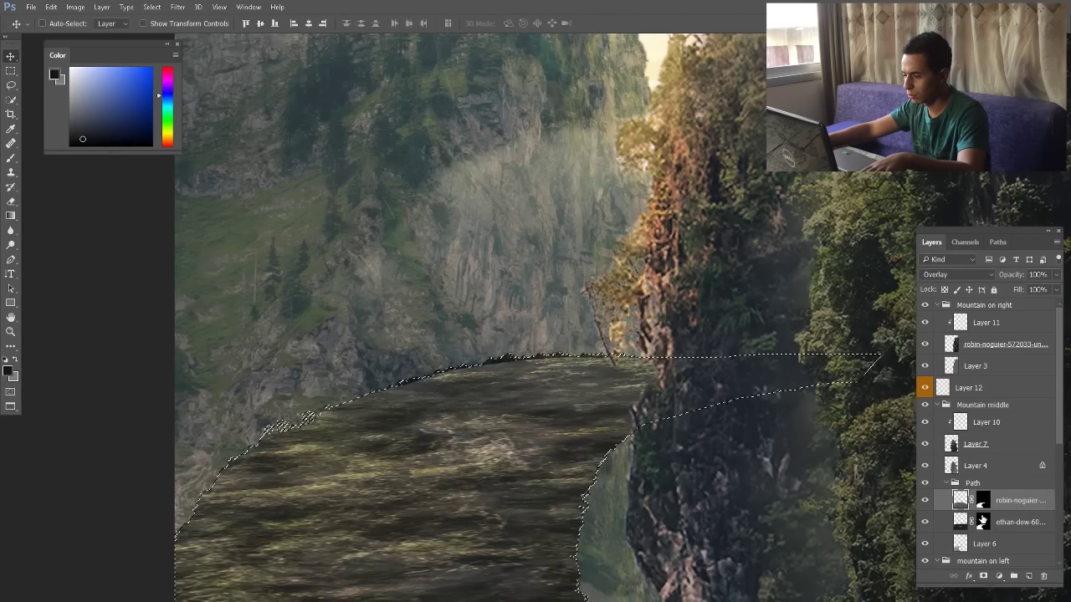
{"action": "left_click", "coordinate": [927, 522], "text": "alt"}
{"action": "left_click", "coordinate": [927, 522], "text": "alt"}
{"action": "left_click", "coordinate": [926, 501]}
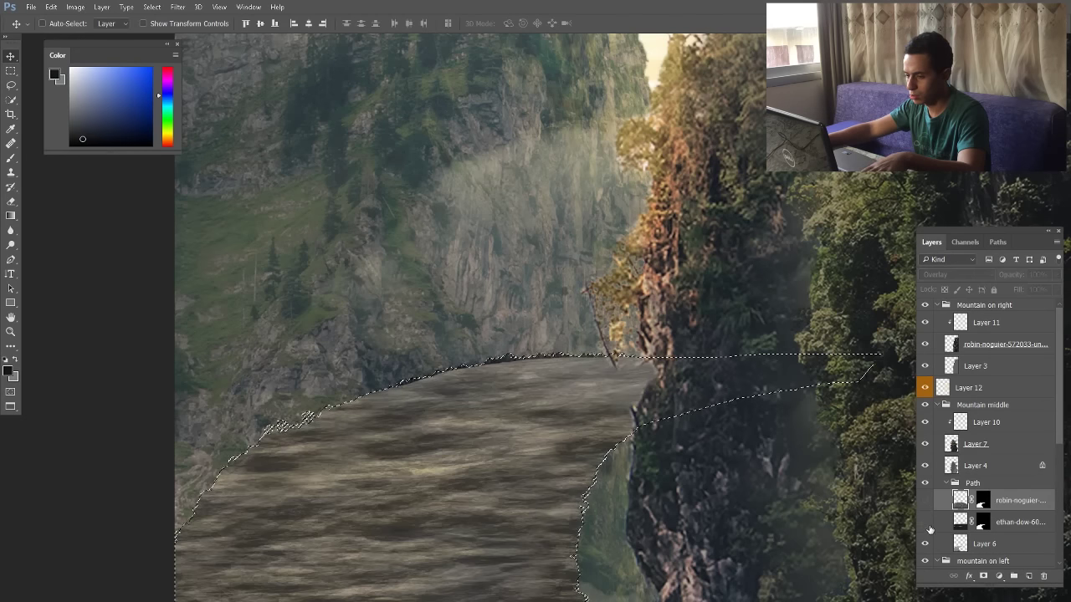
View Layer 6 without the path textures to check its edges, then show the textures and clear the selection
{"action": "left_click", "coordinate": [926, 522]}
{"action": "left_click", "coordinate": [960, 545]}
{"action": "key", "text": "s"}
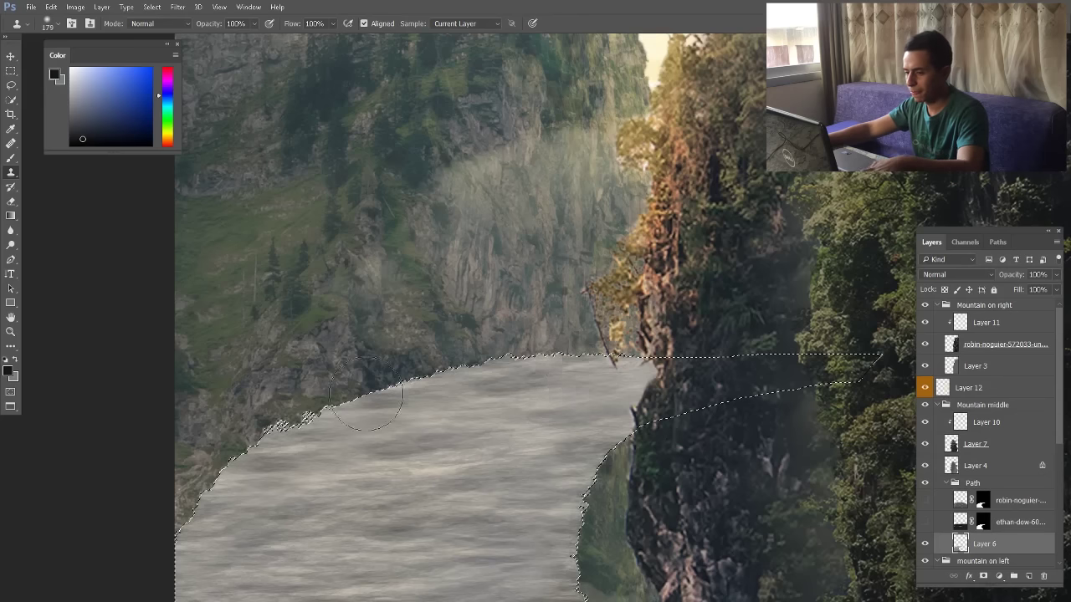
{"action": "left_click", "coordinate": [925, 522]}
{"action": "key", "text": "ctrl+d"}
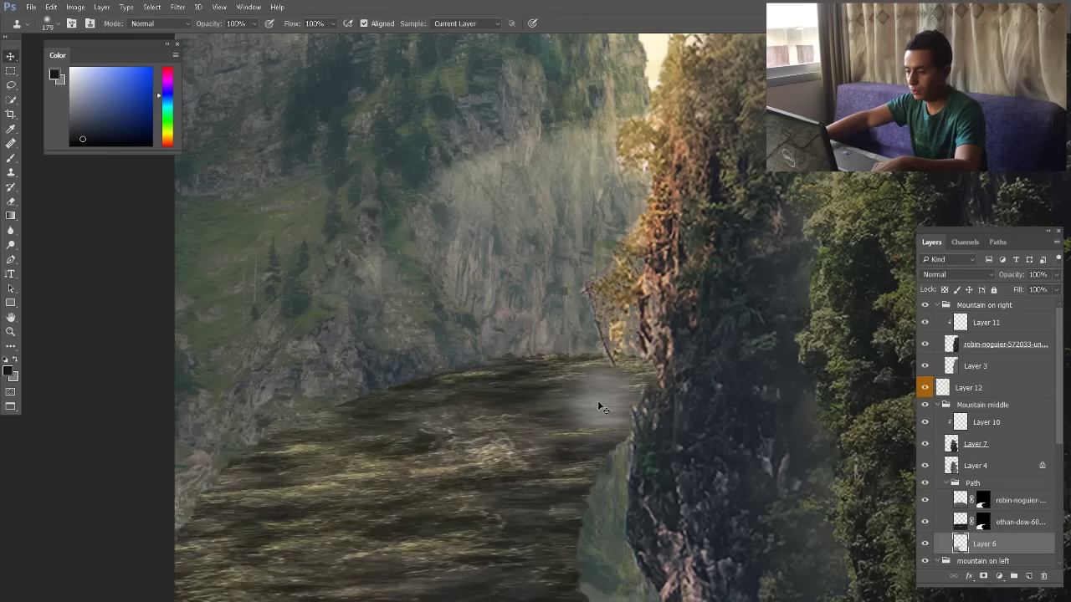
{"action": "key", "text": "v"}
{"action": "key", "text": "ctrl+0"}
{"action": "scroll", "coordinate": [486, 388], "scroll_direction": "down", "scroll_amount": 2}
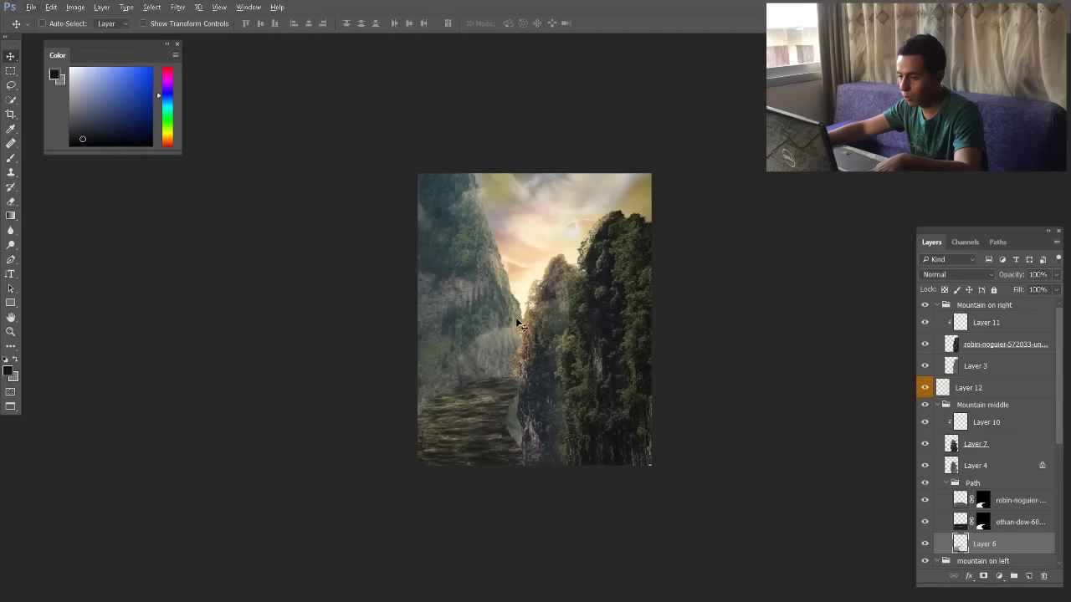
{"action": "scroll", "coordinate": [490, 415], "scroll_direction": "up", "scroll_amount": 4}
{"action": "scroll", "coordinate": [536, 419], "scroll_direction": "down", "scroll_amount": 1}
Move the Path group out of the Mountain middle group and place it directly above that group
{"action": "left_click", "coordinate": [590, 415], "text": "ctrl"}
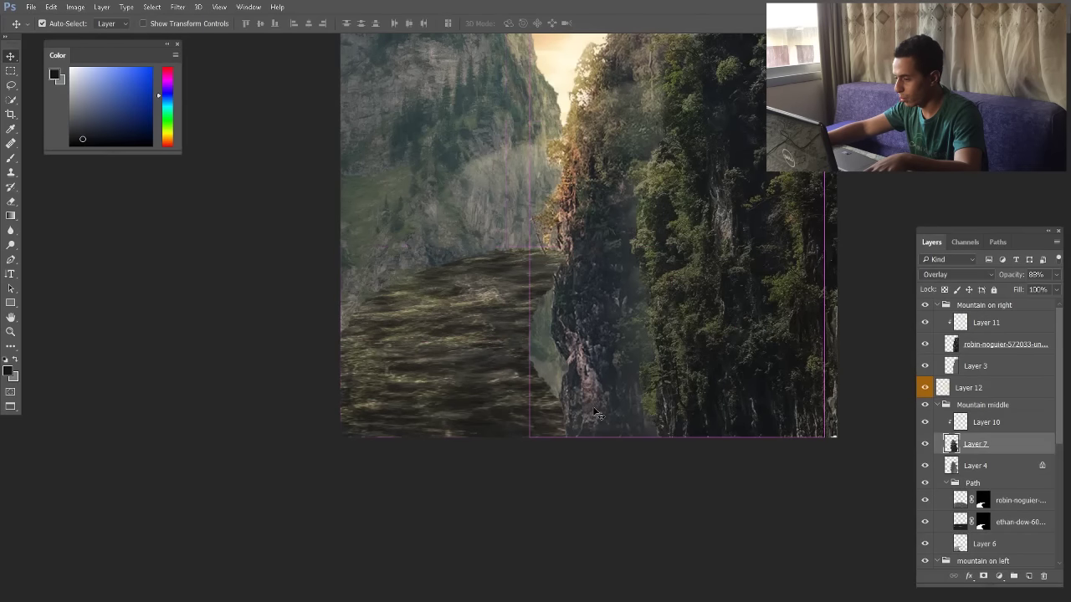
{"action": "left_click_drag", "start_coordinate": [972, 484], "coordinate": [981, 397]}
{"action": "scroll", "coordinate": [576, 282], "scroll_direction": "up", "scroll_amount": 1}
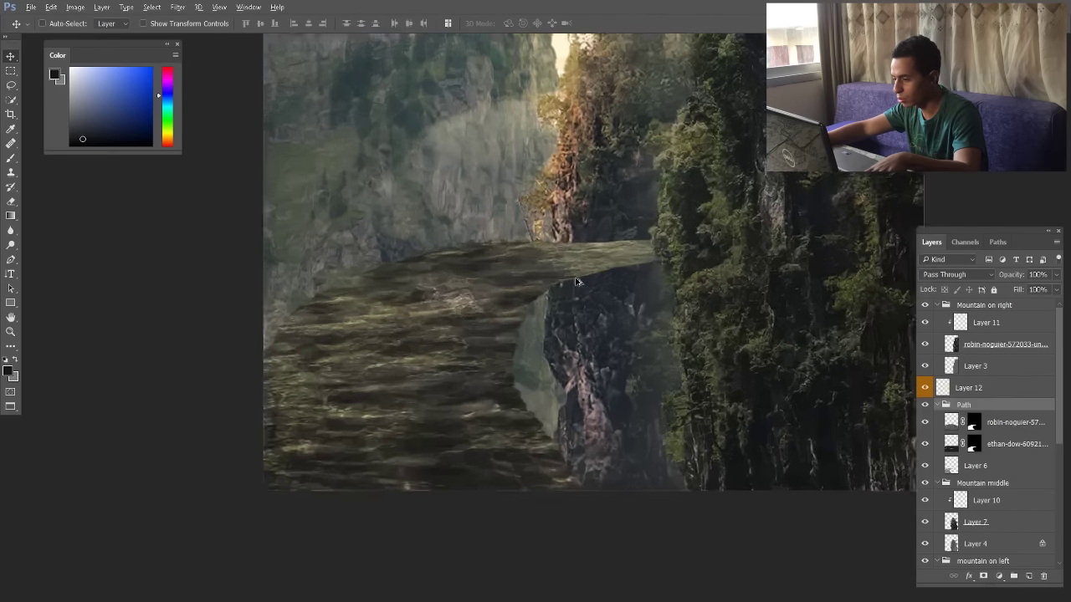
{"action": "scroll", "coordinate": [576, 282], "scroll_direction": "up", "scroll_amount": 1}
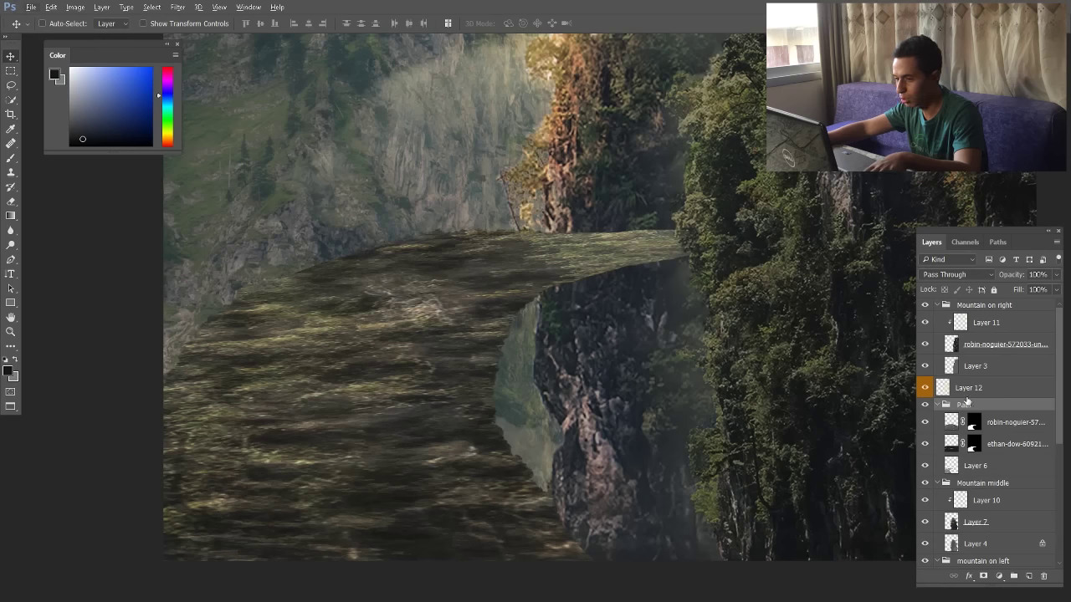
Mask the Path group with Layer 7's outline and invert the mask so the path sits behind the middle mountain
{"action": "left_click", "coordinate": [951, 522], "text": "ctrl"}
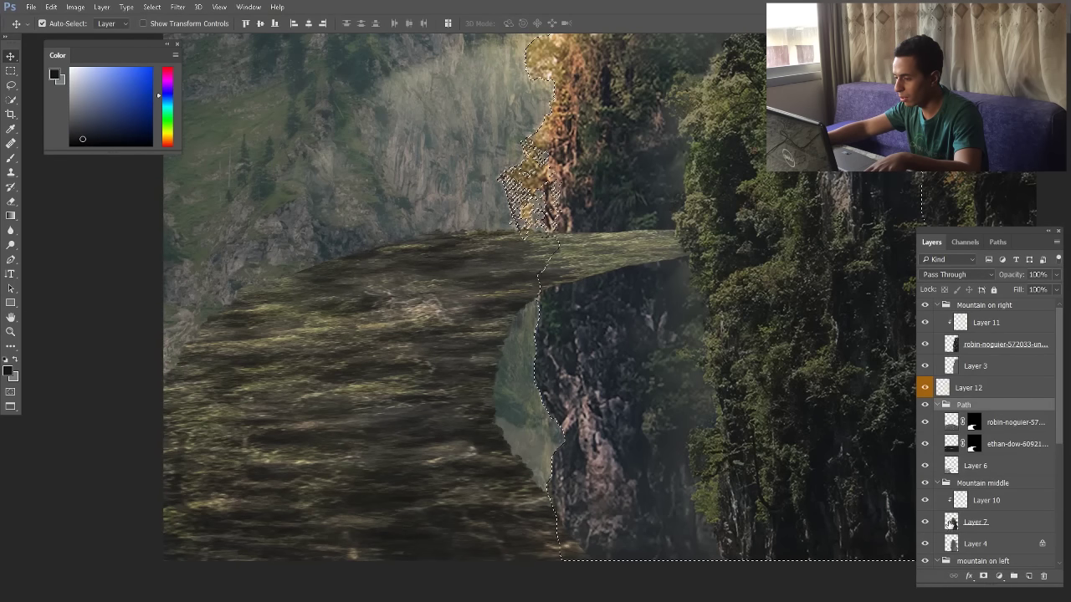
{"action": "left_click", "coordinate": [984, 576]}
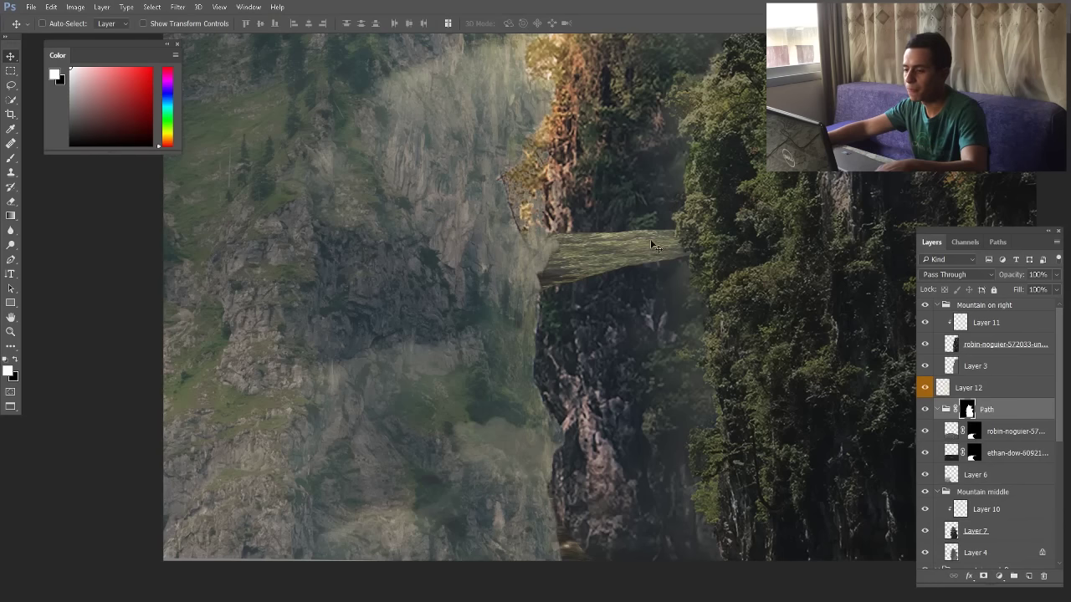
{"action": "key", "text": "ctrl+i"}
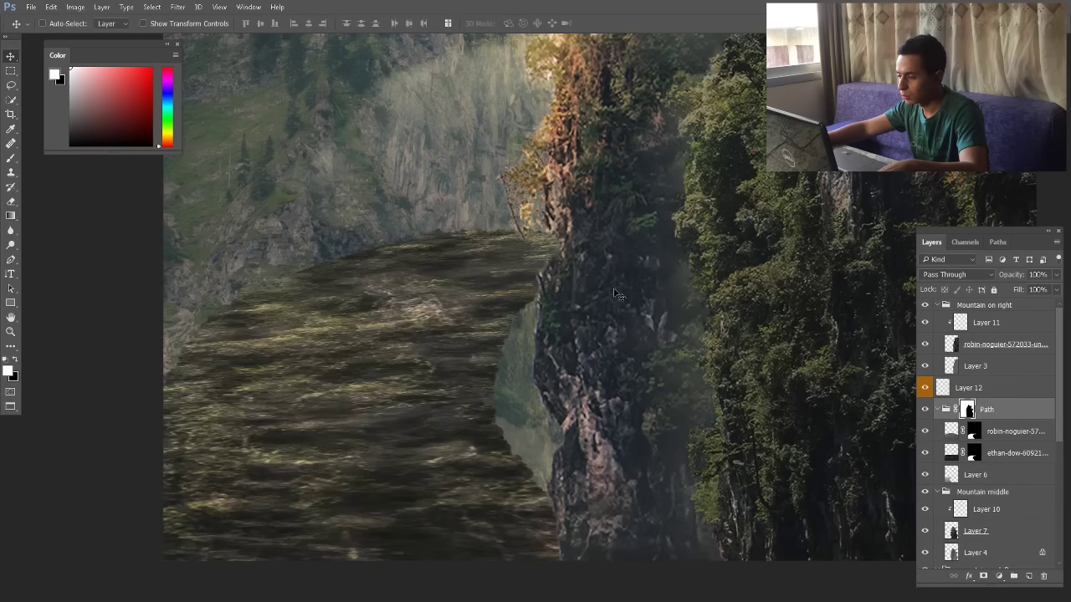
Paint white on the Path group's mask with the rough 195 px brush to extend the path over the middle mountain's base
{"action": "scroll", "coordinate": [763, 417], "scroll_direction": "down", "scroll_amount": 1}
{"action": "scroll", "coordinate": [634, 509], "scroll_direction": "up", "scroll_amount": 3}
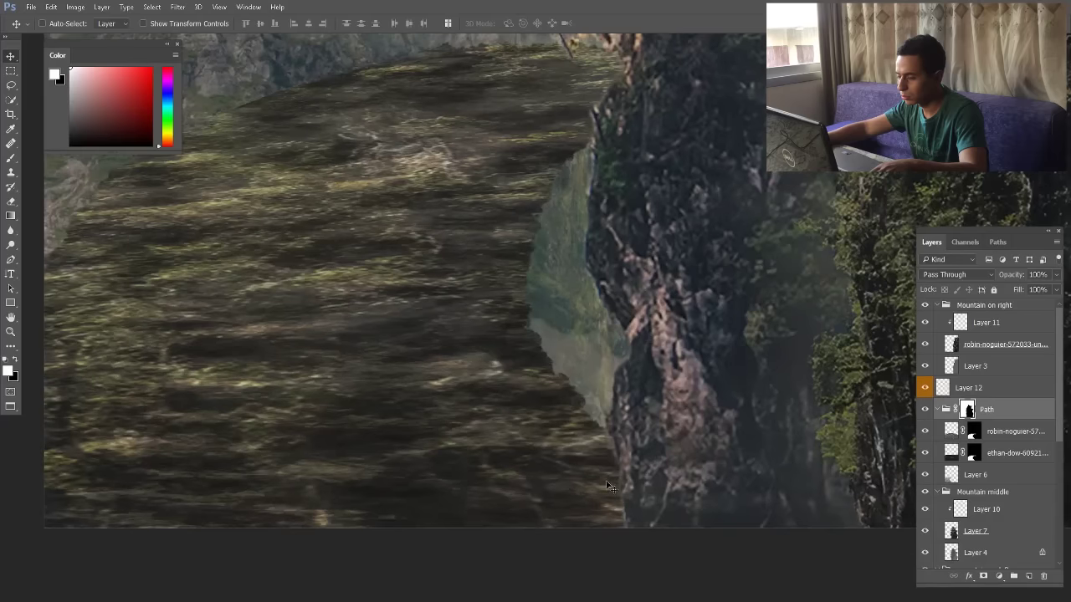
{"action": "left_click_drag", "start_coordinate": [586, 485], "coordinate": [552, 461]}
{"action": "key", "text": "ctrl+z"}
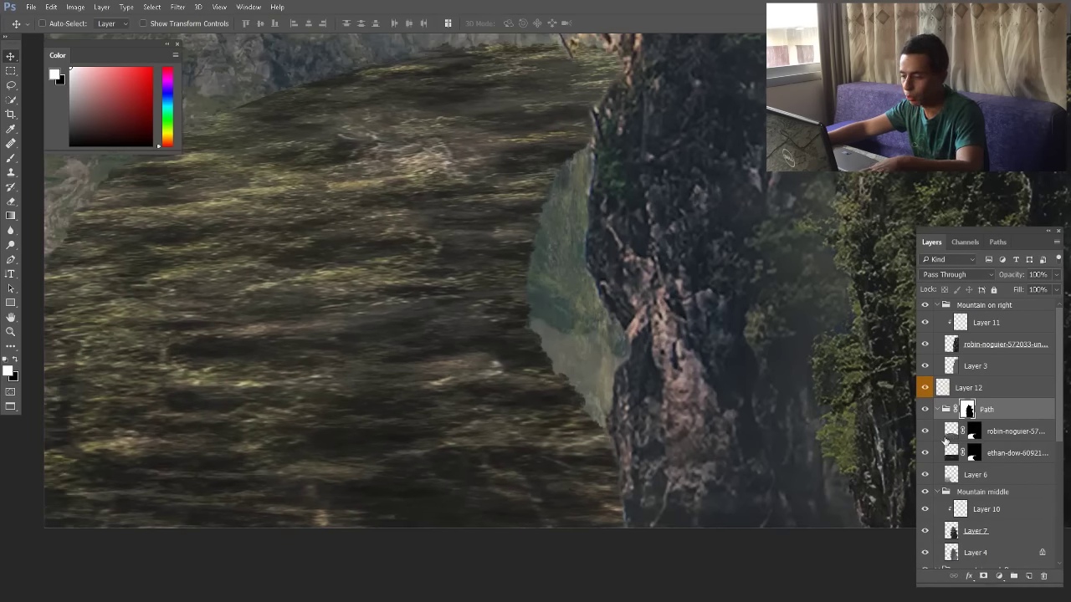
{"action": "key", "text": "b"}
{"action": "left_click_drag", "start_coordinate": [458, 478], "coordinate": [485, 477]}
{"action": "left_click_drag", "start_coordinate": [628, 494], "coordinate": [651, 523]}
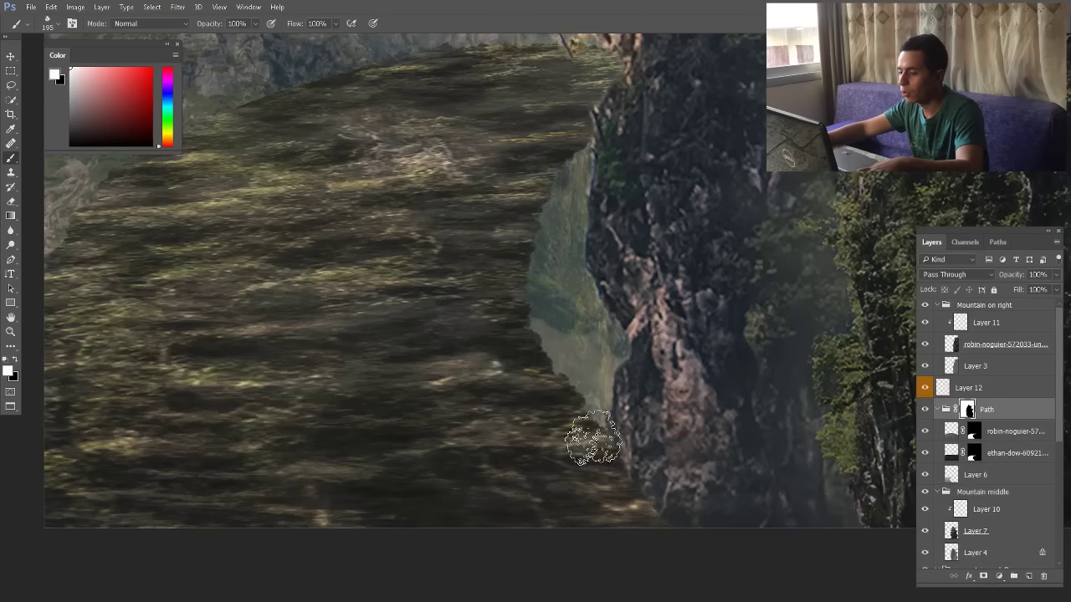
{"action": "key", "text": "v"}
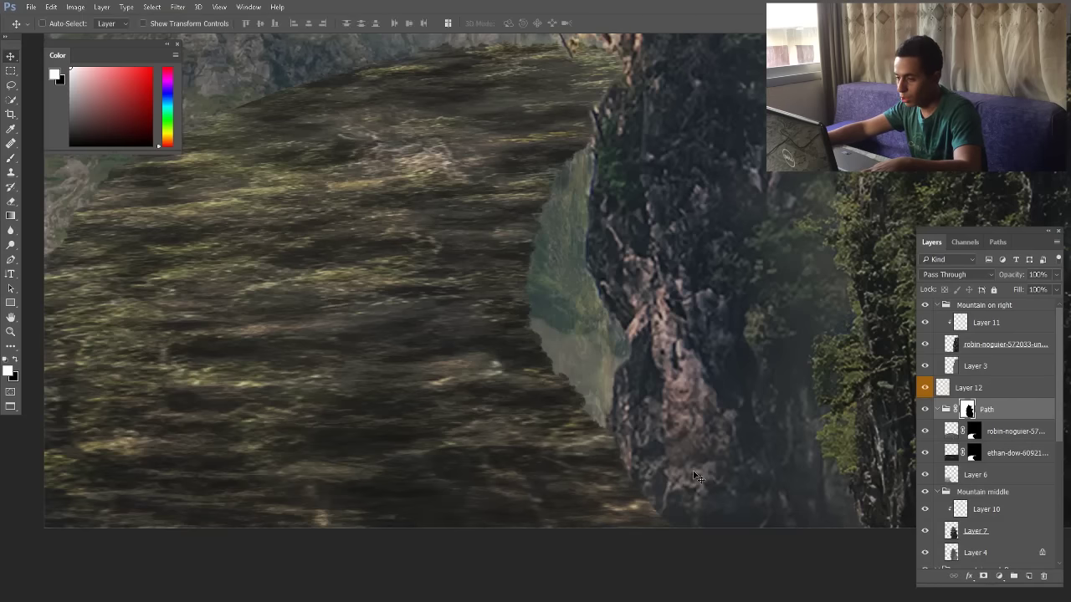
{"action": "scroll", "coordinate": [693, 473], "scroll_direction": "down", "scroll_amount": 6}
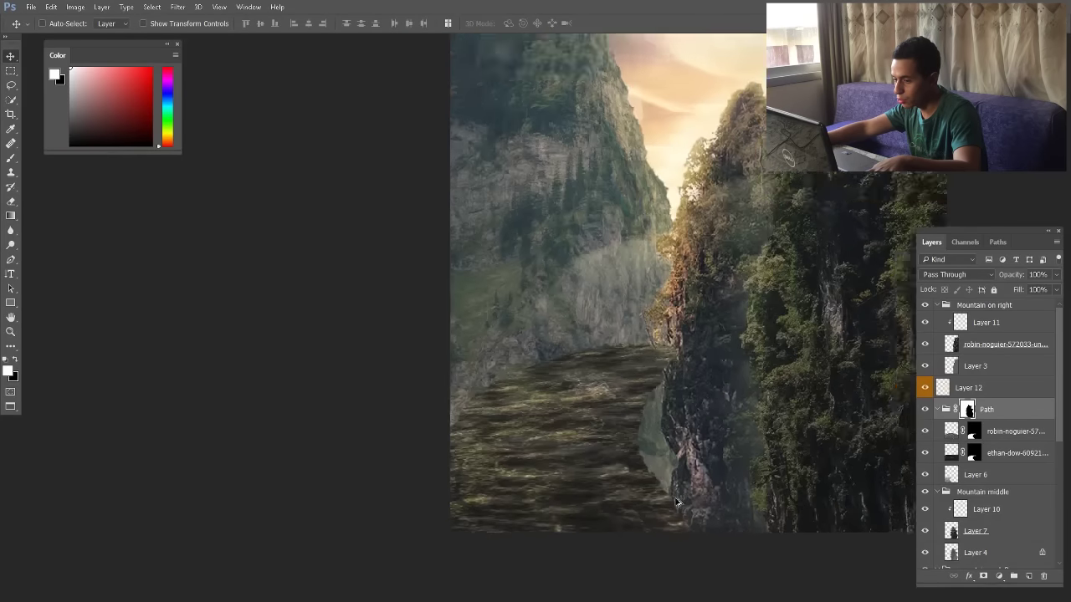
{"action": "scroll", "coordinate": [678, 502], "scroll_direction": "up", "scroll_amount": 1}
{"action": "key", "text": "ctrl"}
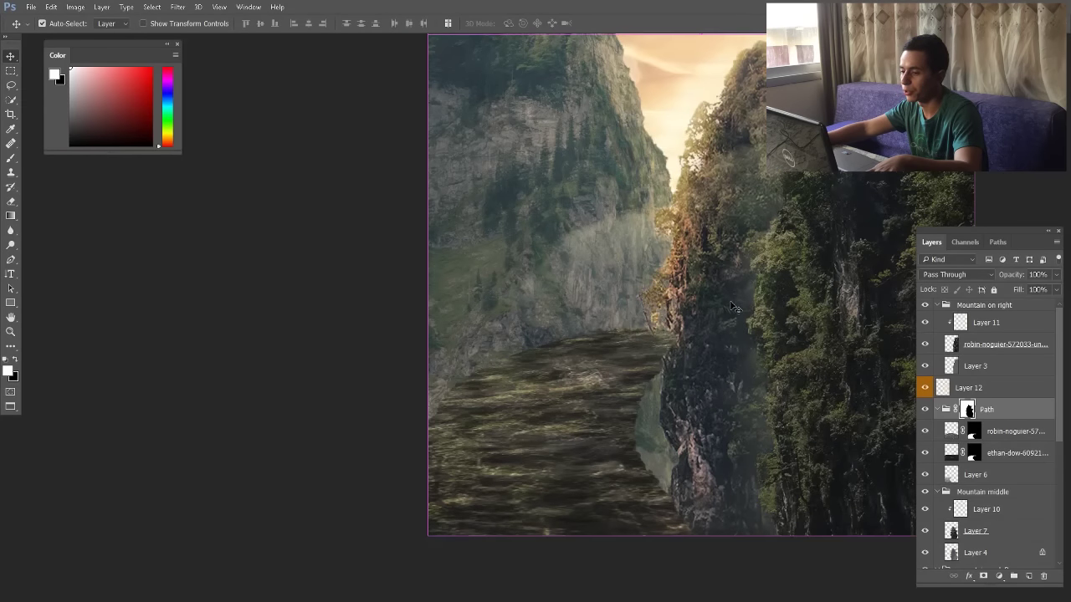
{"action": "scroll", "coordinate": [705, 534], "scroll_direction": "down", "scroll_amount": 4}
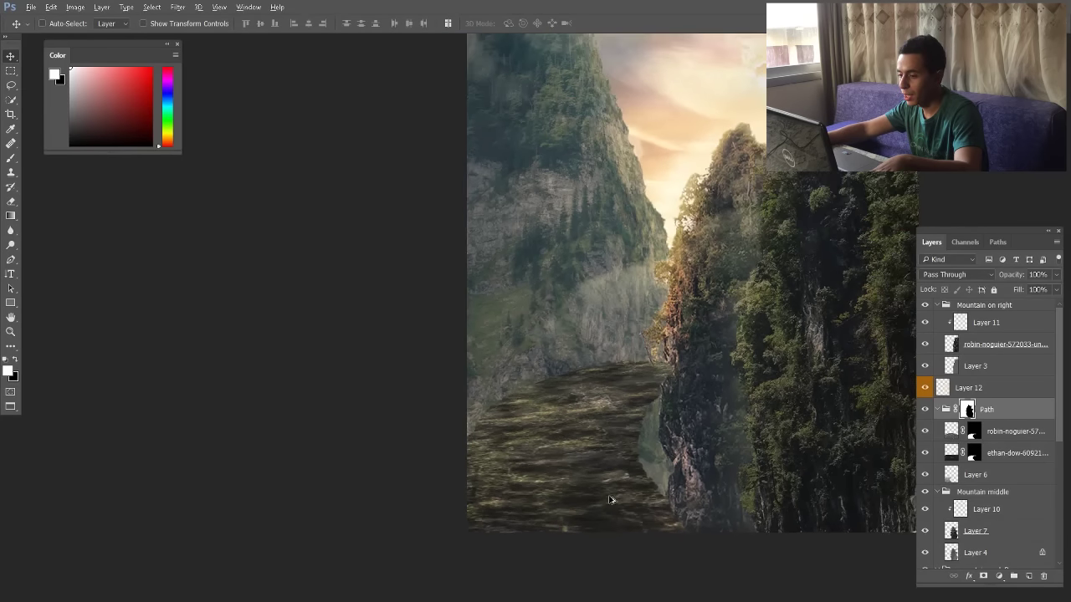
{"action": "scroll", "coordinate": [592, 441], "scroll_direction": "up", "scroll_amount": 3}
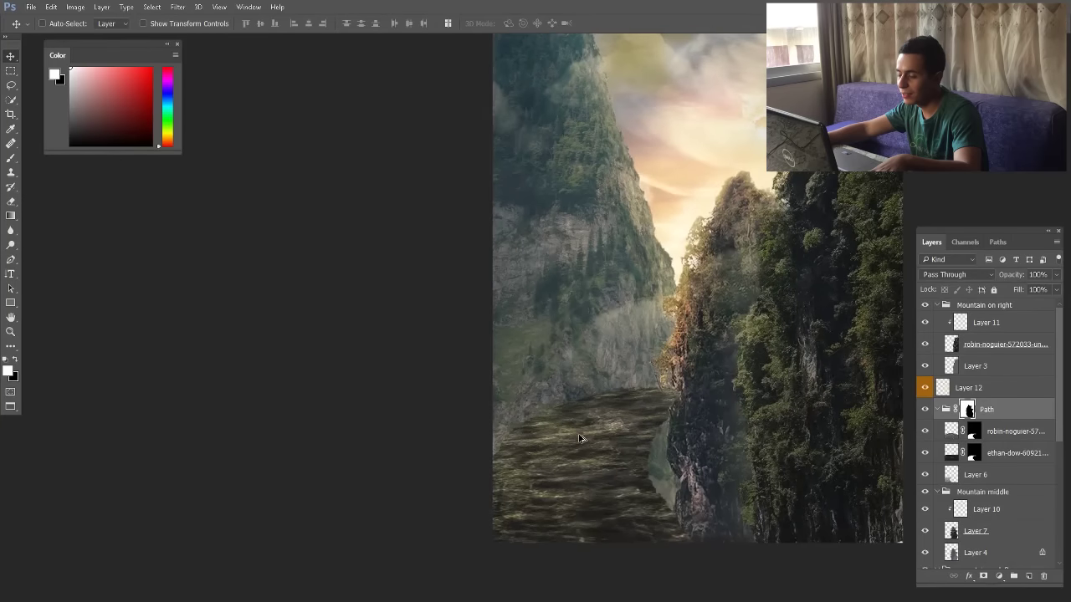
{"action": "scroll", "coordinate": [584, 435], "scroll_direction": "up", "scroll_amount": 1}
{"action": "scroll", "coordinate": [576, 434], "scroll_direction": "down", "scroll_amount": 1}
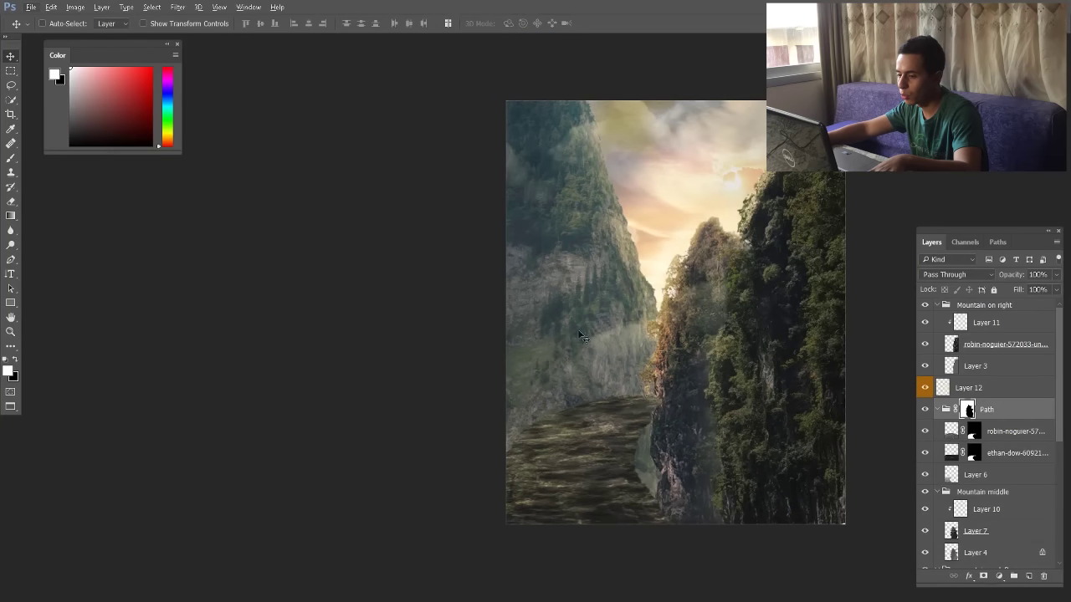
{"action": "left_click_drag", "start_coordinate": [600, 381], "coordinate": [571, 400]}
{"action": "scroll", "coordinate": [578, 459], "scroll_direction": "down", "scroll_amount": 1}
{"action": "scroll", "coordinate": [577, 478], "scroll_direction": "up", "scroll_amount": 1}
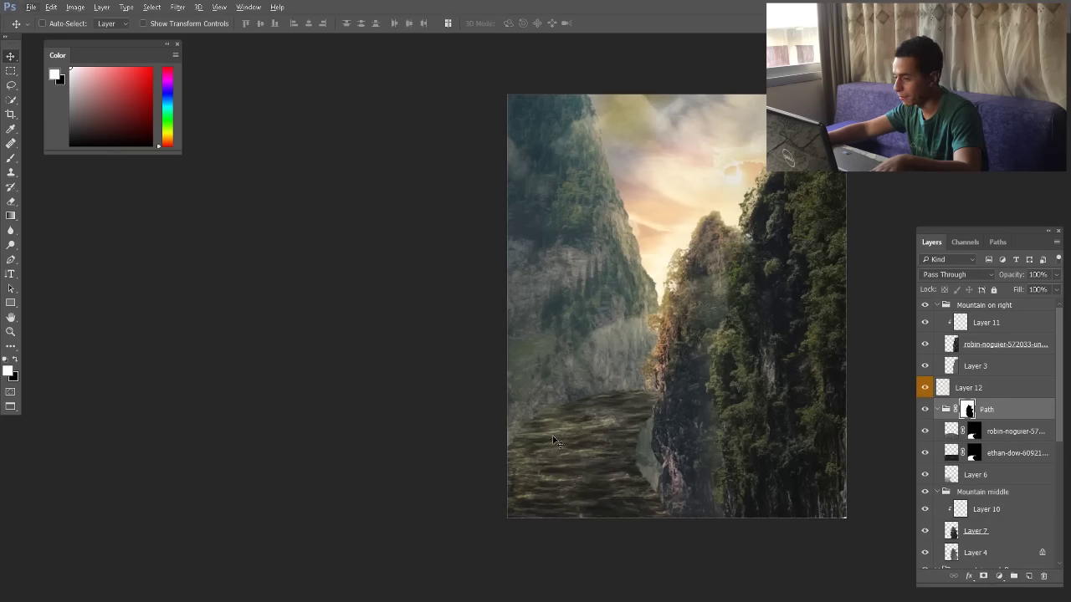
Lift the blacks of the ethan-dow texture in the Path group with Curves, raising input 0 to output 17
{"action": "scroll", "coordinate": [581, 502], "scroll_direction": "up", "scroll_amount": 2}
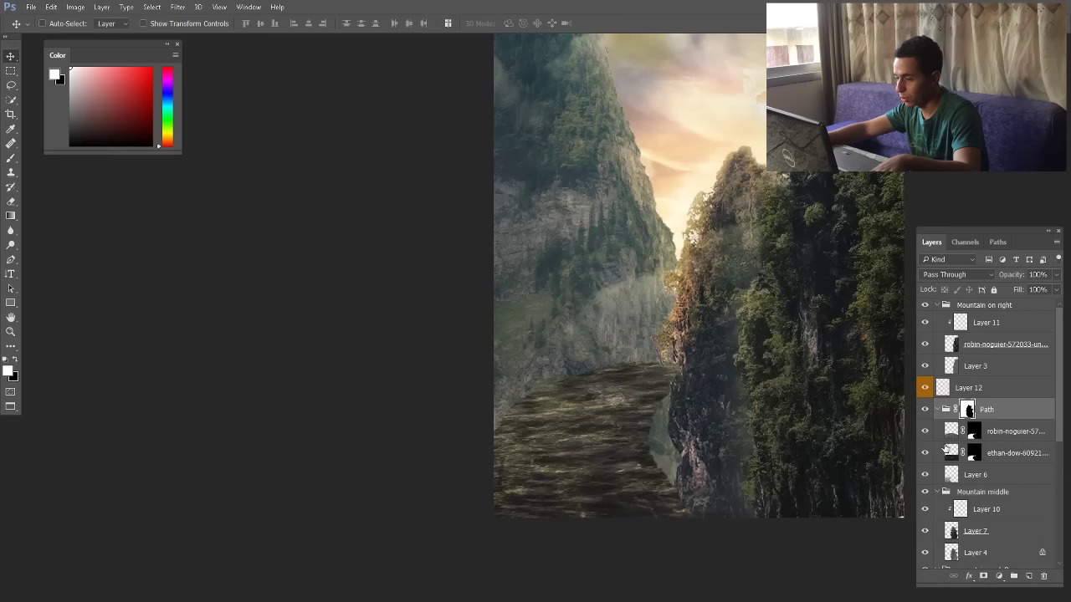
{"action": "left_click", "coordinate": [925, 454]}
{"action": "left_click", "coordinate": [925, 454]}
{"action": "left_click", "coordinate": [950, 454]}
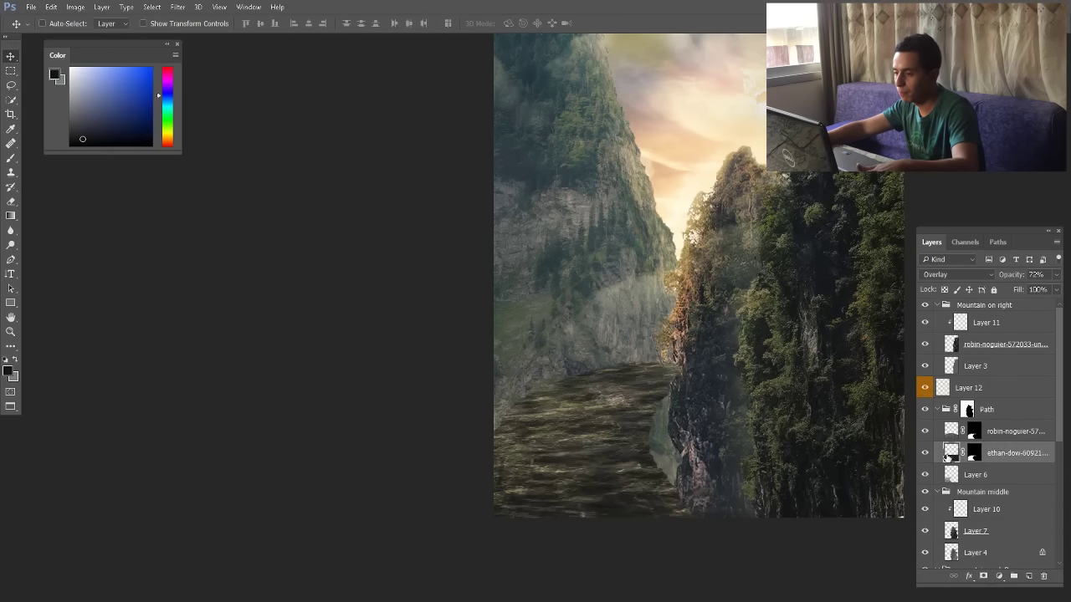
{"action": "key", "text": "ctrl+m"}
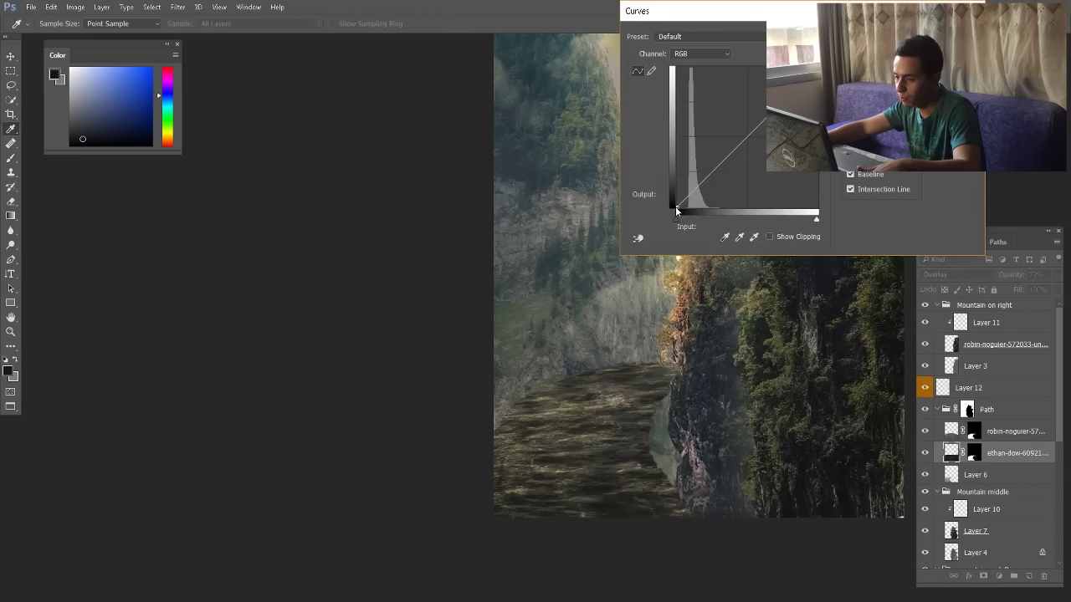
{"action": "left_click_drag", "start_coordinate": [676, 206], "coordinate": [676, 199]}
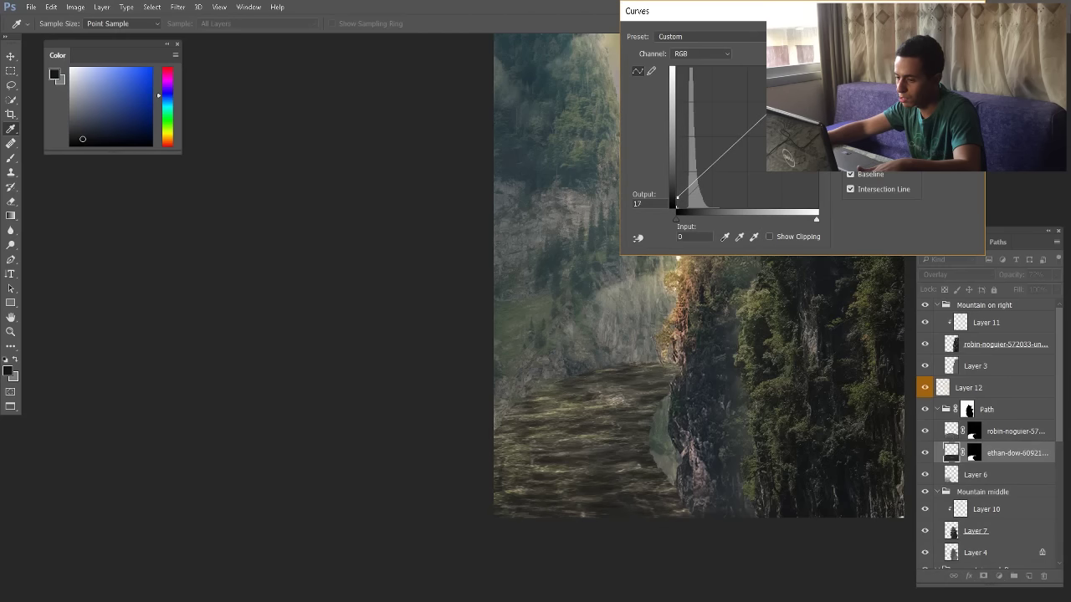
{"action": "key", "text": "Return"}
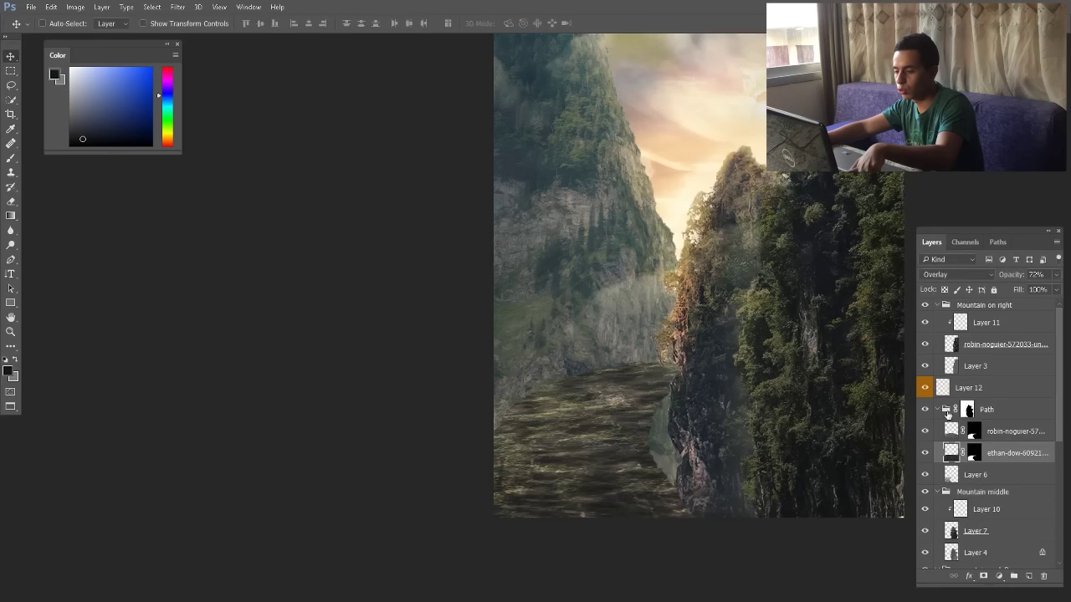
Flatten the contrast of the robin-noguier texture in the Path group with Curves, raising the black output and lowering the white output to 205
{"action": "left_click", "coordinate": [952, 435]}
{"action": "key", "text": "ctrl+m"}
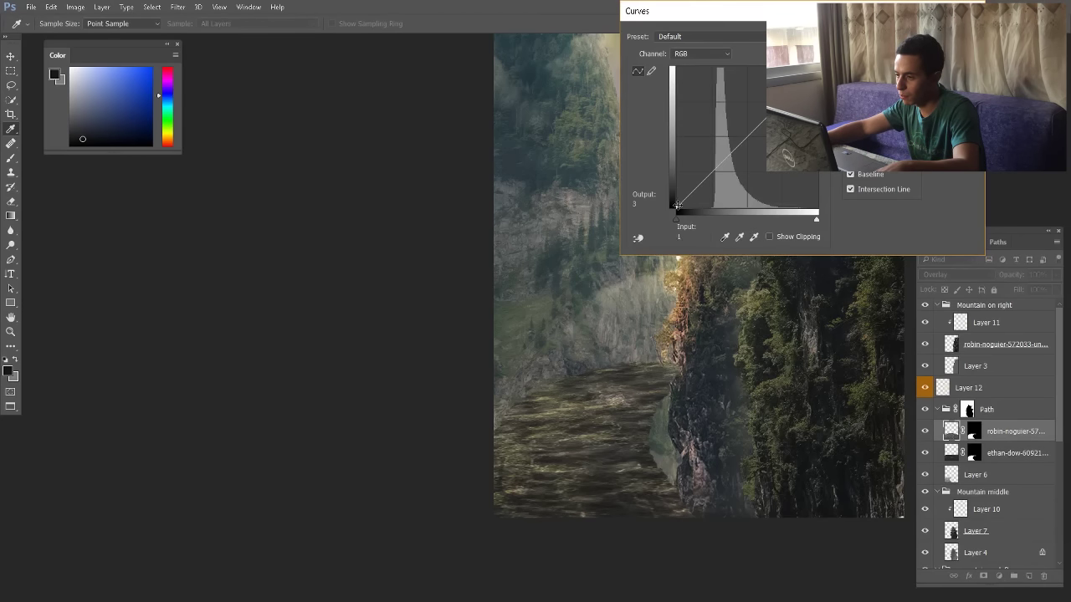
{"action": "left_click_drag", "start_coordinate": [676, 205], "coordinate": [676, 192]}
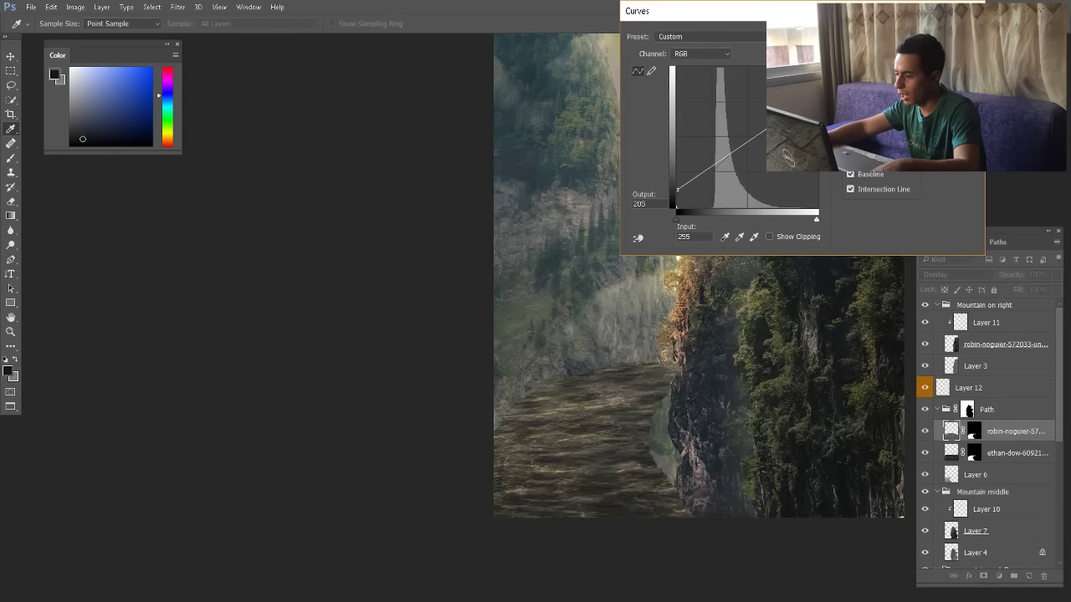
{"action": "key", "text": "Return"}
{"action": "key", "text": "ctrl+m"}
{"action": "key", "text": "Return"}
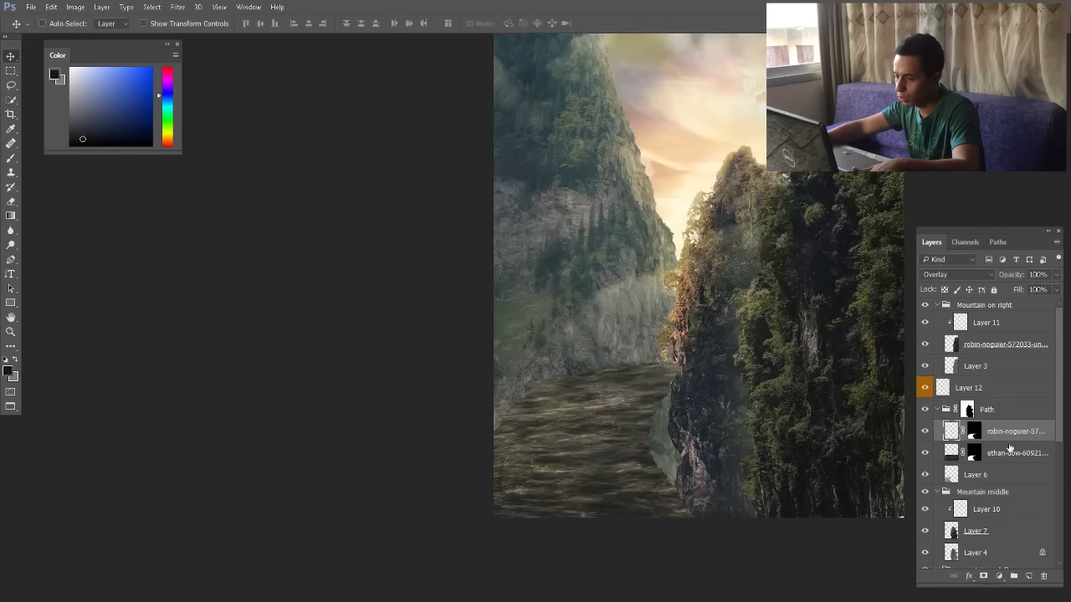
Reduce the contrast of Layer 6 in the Path group with Curves by raising the black output and lowering the white output
{"action": "left_click", "coordinate": [952, 474]}
{"action": "key", "text": "ctrl+m"}
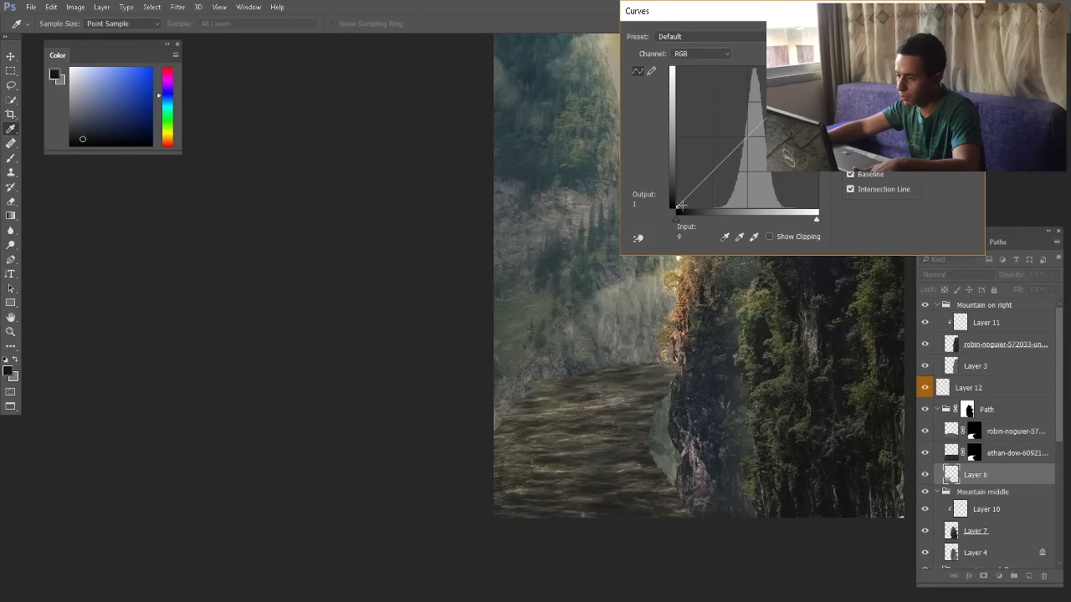
{"action": "left_click_drag", "start_coordinate": [680, 206], "coordinate": [676, 192]}
{"action": "left_click_drag", "start_coordinate": [818, 67], "coordinate": [816, 89]}
{"action": "key", "text": "Return"}
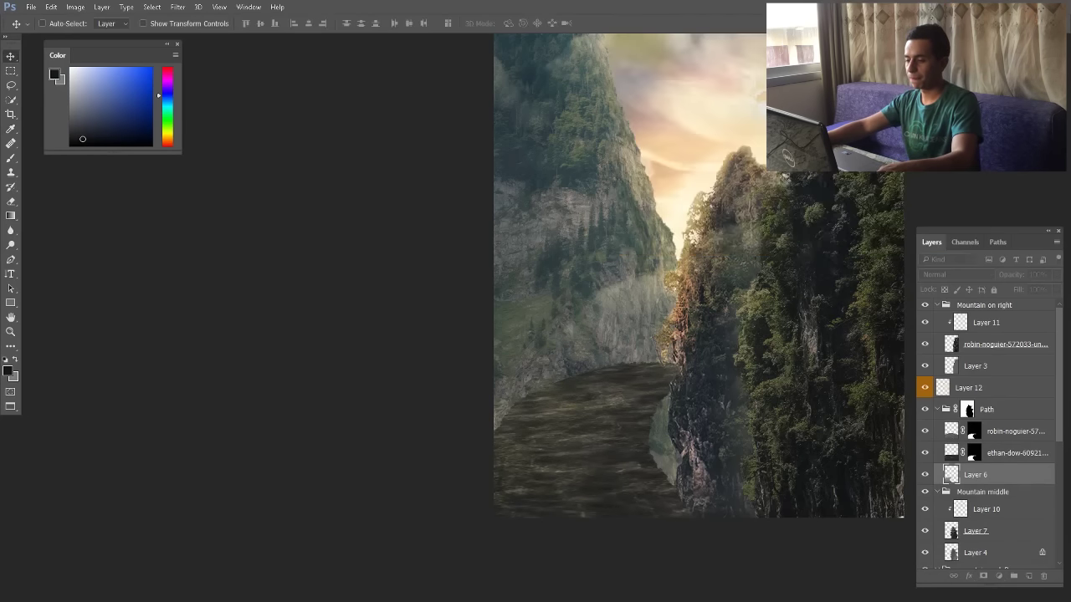
Add a new layer directly above the Path group and clip it to the group
{"action": "scroll", "coordinate": [588, 326], "scroll_direction": "down", "scroll_amount": 1}
{"action": "scroll", "coordinate": [594, 348], "scroll_direction": "down", "scroll_amount": 1}
{"action": "scroll", "coordinate": [592, 349], "scroll_direction": "up", "scroll_amount": 1}
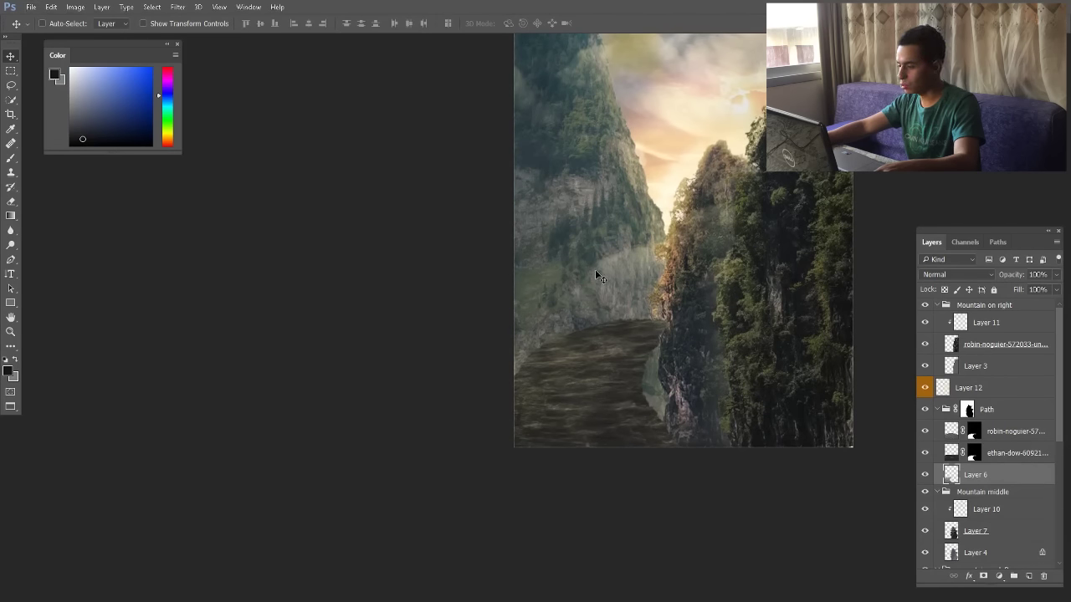
{"action": "scroll", "coordinate": [595, 272], "scroll_direction": "up", "scroll_amount": 1}
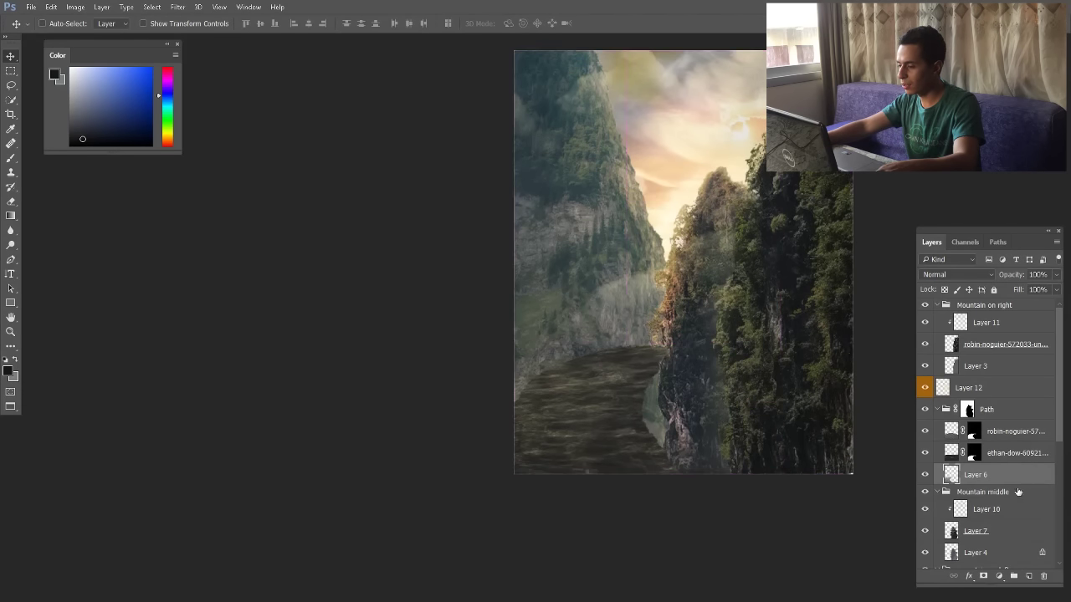
{"action": "left_click", "coordinate": [986, 409]}
{"action": "left_click", "coordinate": [1026, 576]}
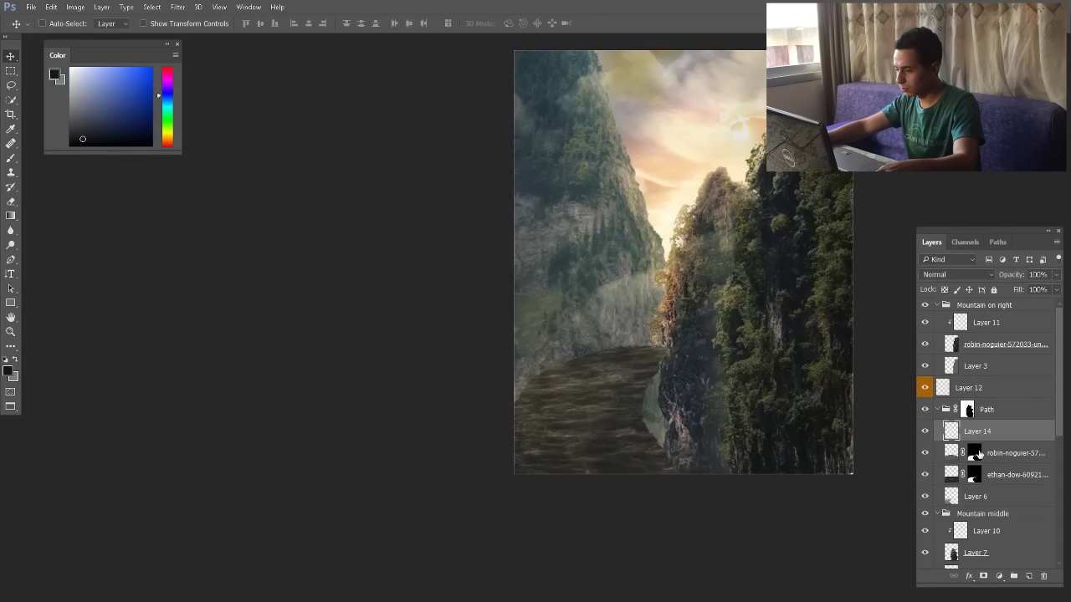
{"action": "left_click_drag", "start_coordinate": [984, 421], "coordinate": [977, 400]}
{"action": "key", "text": "ctrl+alt+g"}
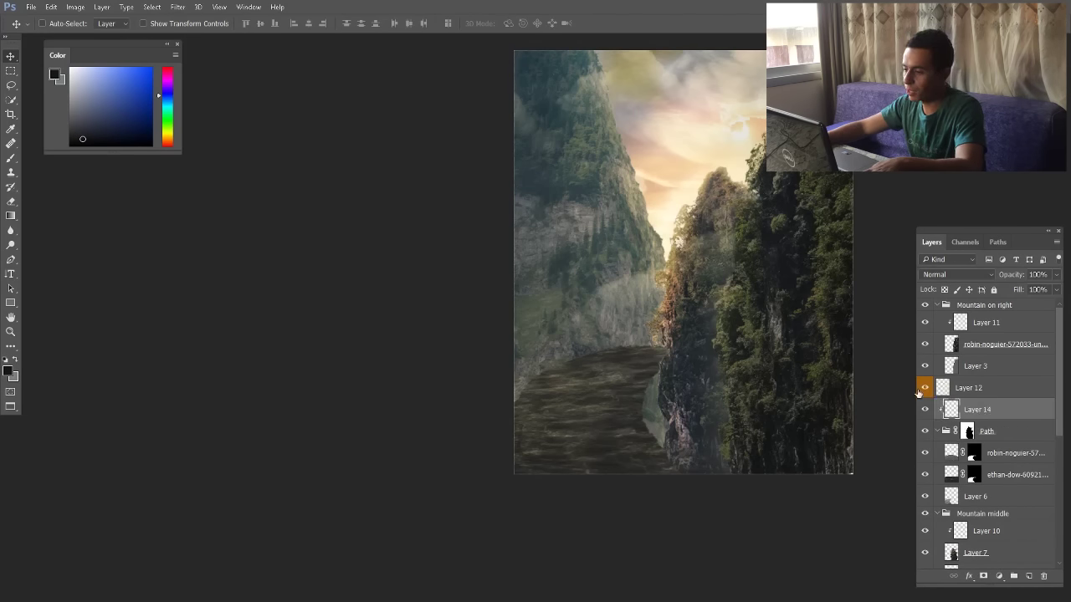
Switch to a soft round brush of 938 px and sample the pale sky colour beside the left mountain
{"action": "left_click", "coordinate": [14, 161]}
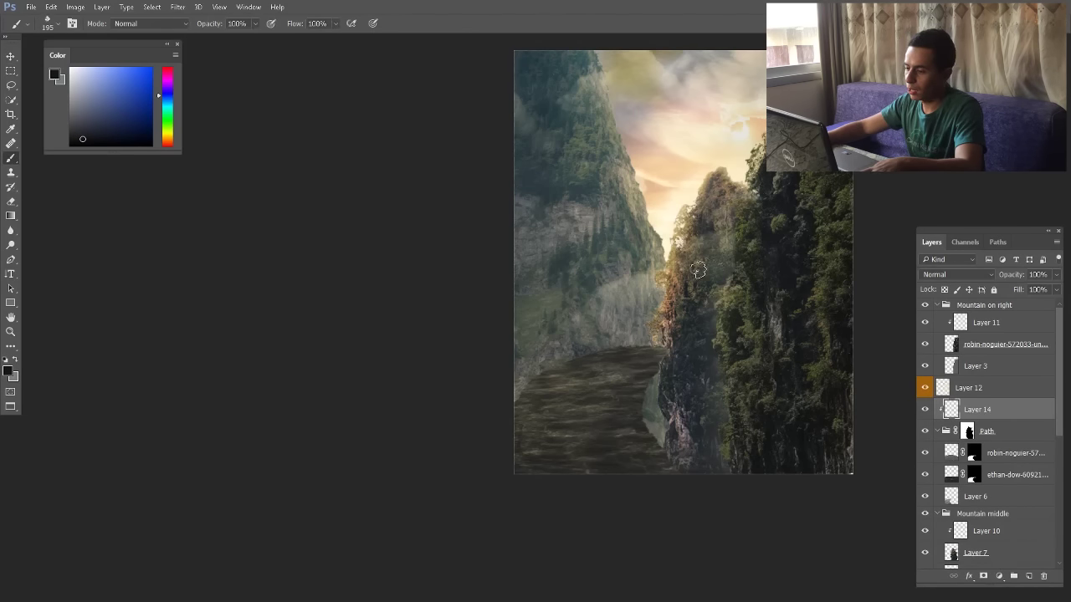
{"action": "left_click", "coordinate": [666, 232], "text": "alt"}
{"action": "right_click", "coordinate": [668, 231]}
{"action": "left_click", "coordinate": [683, 330]}
{"action": "mouse_move", "coordinate": [606, 295]}
{"action": "left_mouse_down"}
{"action": "mouse_move", "coordinate": [676, 295]}
{"action": "mouse_move", "coordinate": [584, 278]}
{"action": "left_mouse_up"}
{"action": "key", "text": "ctrl+z"}
{"action": "left_click_drag", "start_coordinate": [661, 271], "coordinate": [642, 271]}
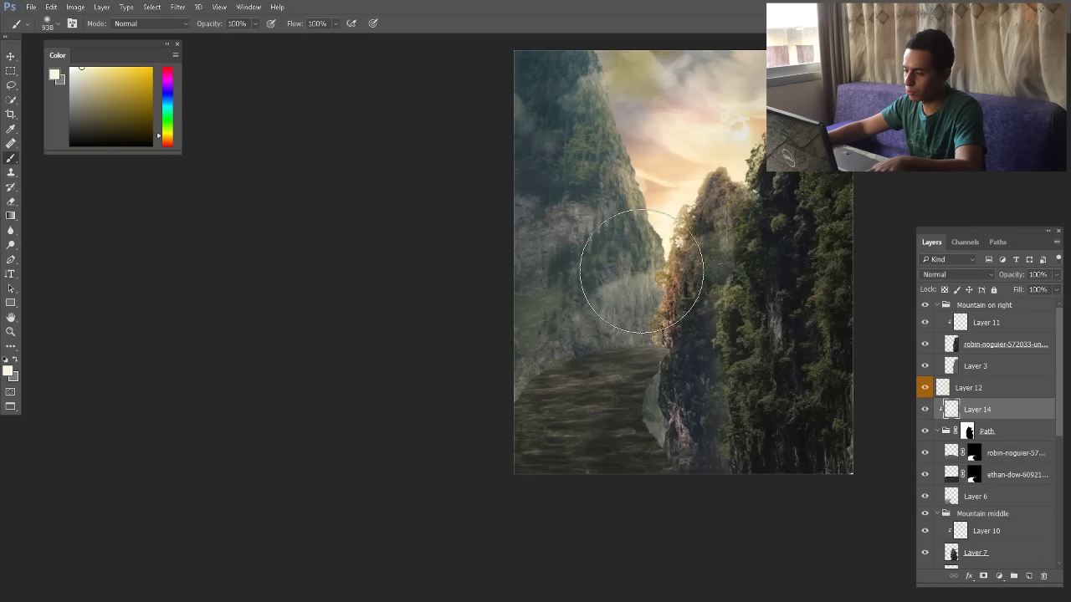
Paint soft haze over the path's far end on Layer 14 with greys sampled from the mountain base, using 938 and 623 px brushes
{"action": "left_click", "coordinate": [638, 324], "text": "alt"}
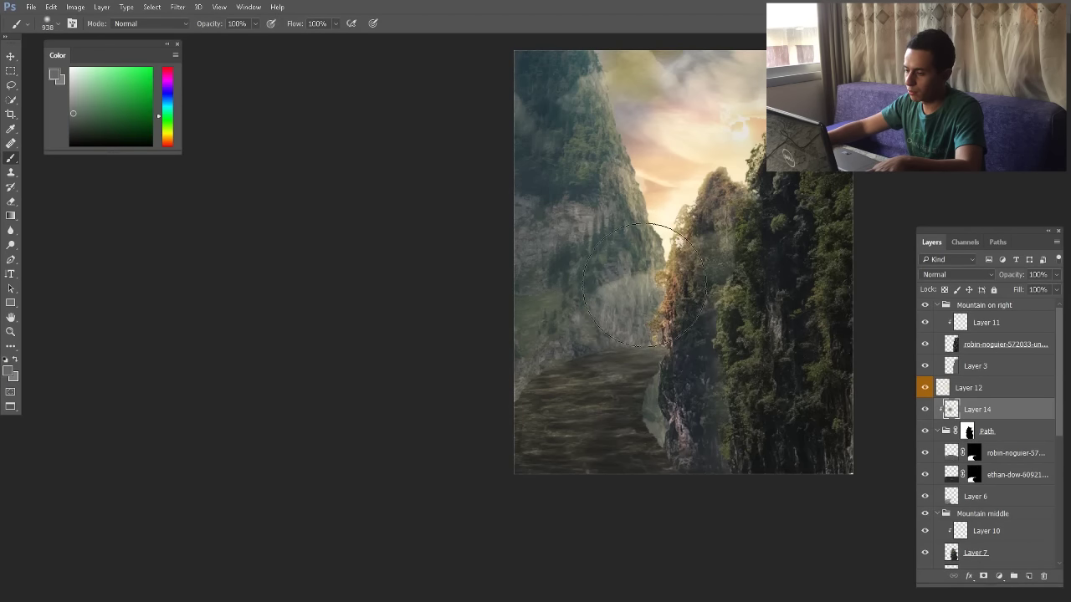
{"action": "left_click", "coordinate": [581, 332], "text": "alt"}
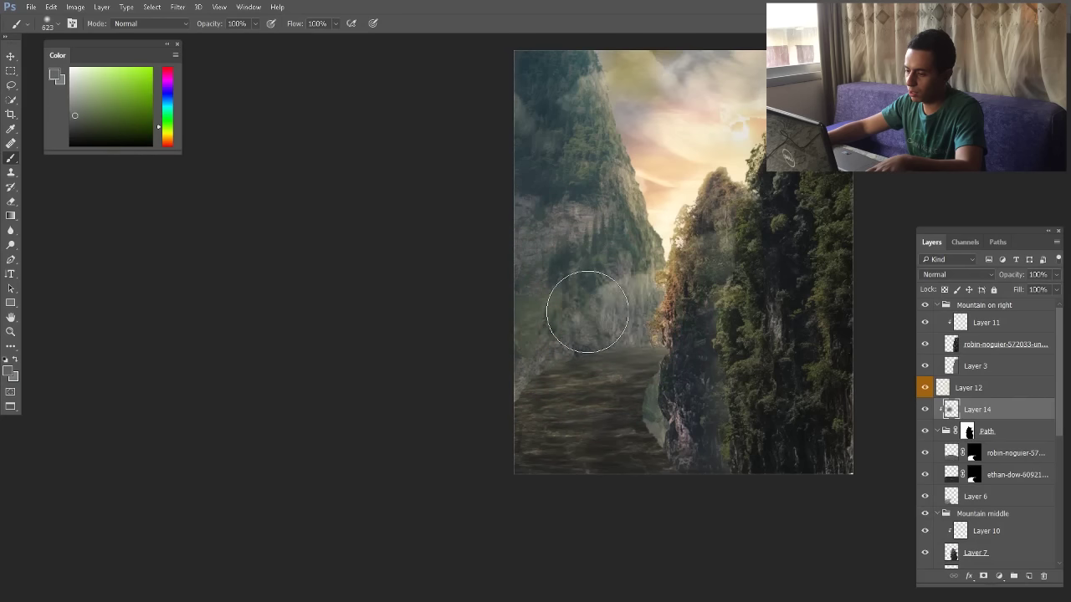
{"action": "left_click", "coordinate": [565, 334], "text": "alt"}
{"action": "left_click_drag", "start_coordinate": [588, 332], "coordinate": [565, 334]}
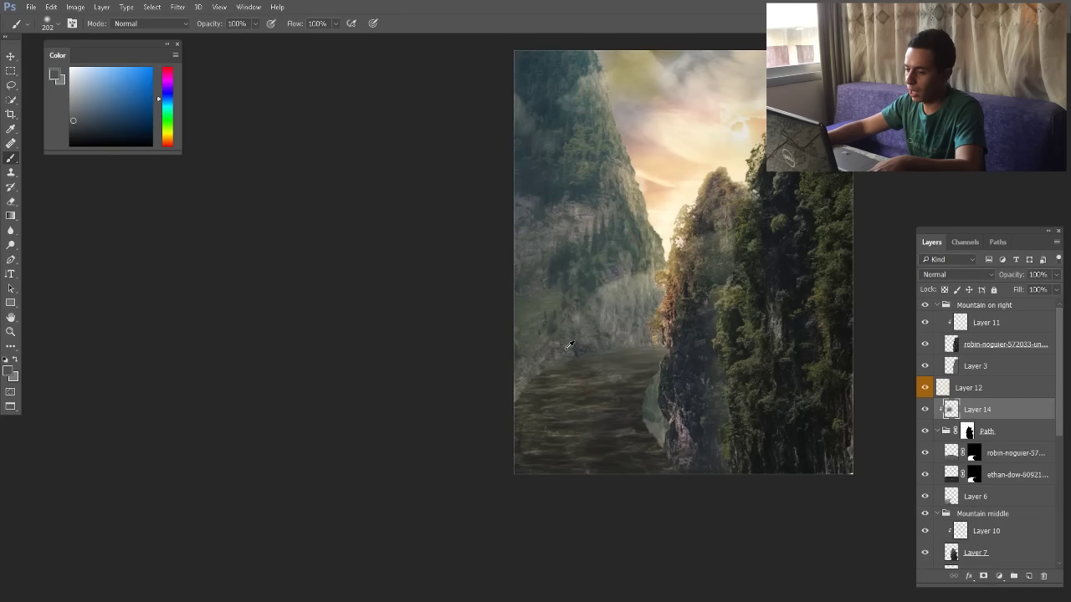
Blend the path's far and left edges on Layer 14 at 45% brush opacity with sampled mountain colours, using 215 and 432 px brushes
{"action": "left_click", "coordinate": [569, 351], "text": "alt"}
{"action": "left_click_drag", "start_coordinate": [628, 323], "coordinate": [633, 324]}
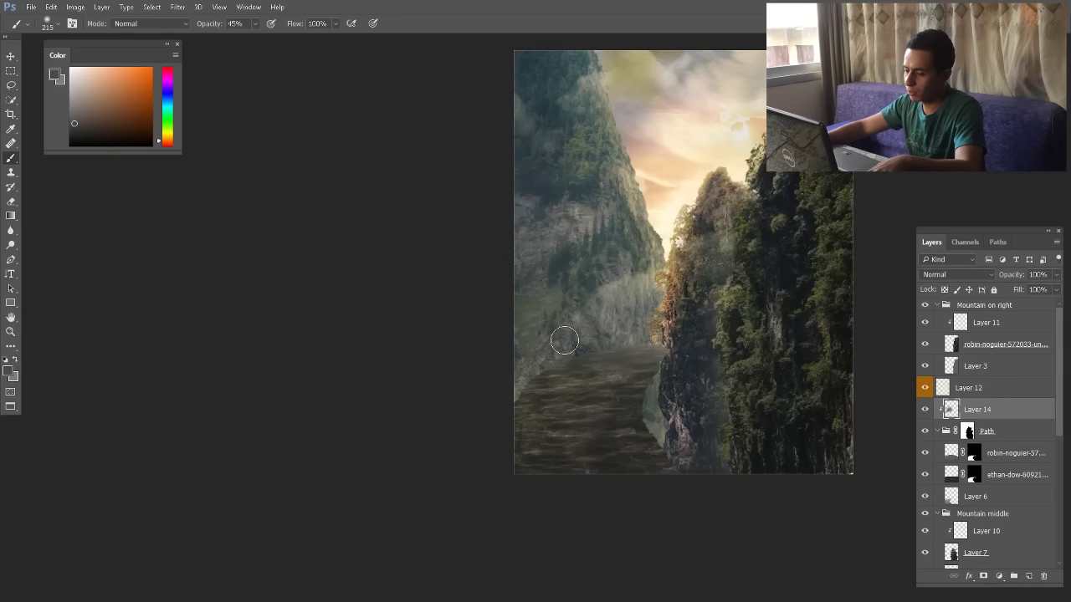
{"action": "left_click", "coordinate": [575, 343], "text": "alt"}
{"action": "left_click", "coordinate": [623, 309], "text": "alt"}
{"action": "left_click_drag", "start_coordinate": [499, 391], "coordinate": [510, 390]}
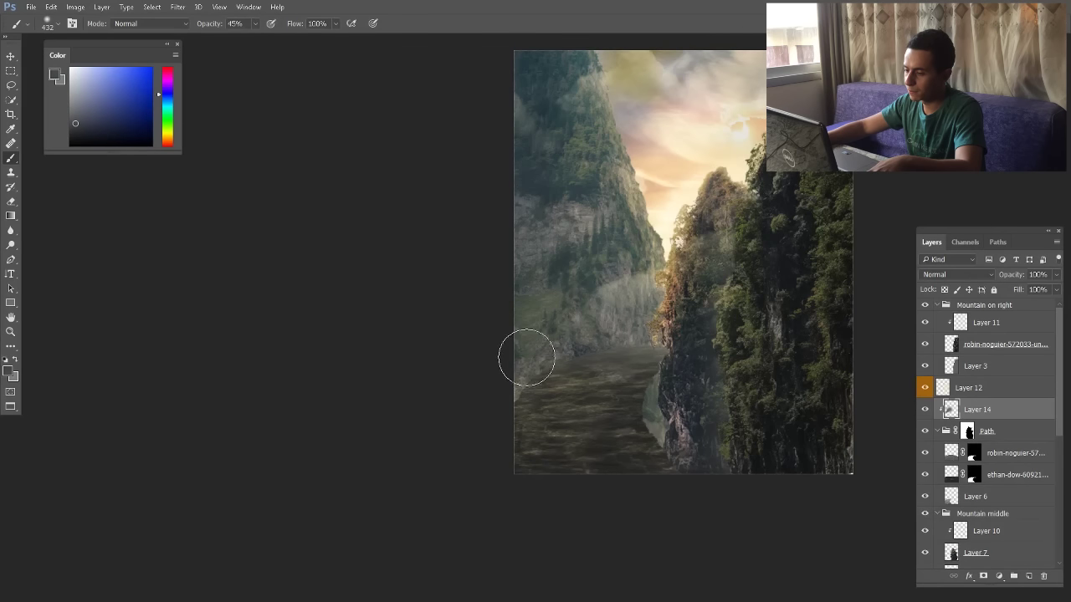
{"action": "left_click", "coordinate": [520, 364], "text": "alt"}
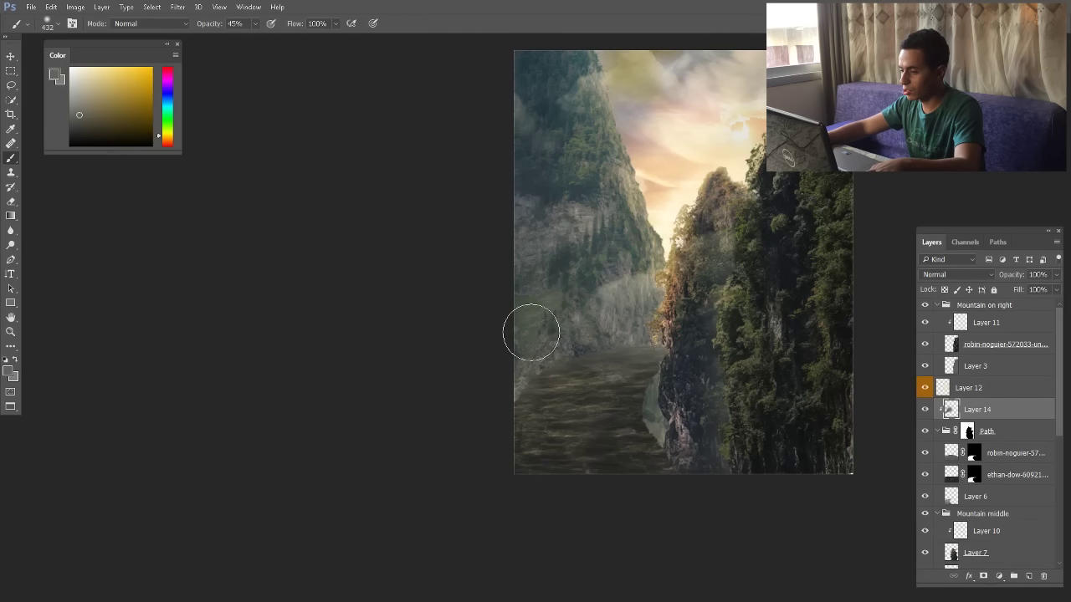
Hide and show Layer 14 to compare the path with and without the painted haze
{"action": "key", "text": "v"}
{"action": "left_click", "coordinate": [925, 410]}
{"action": "left_click", "coordinate": [926, 410]}
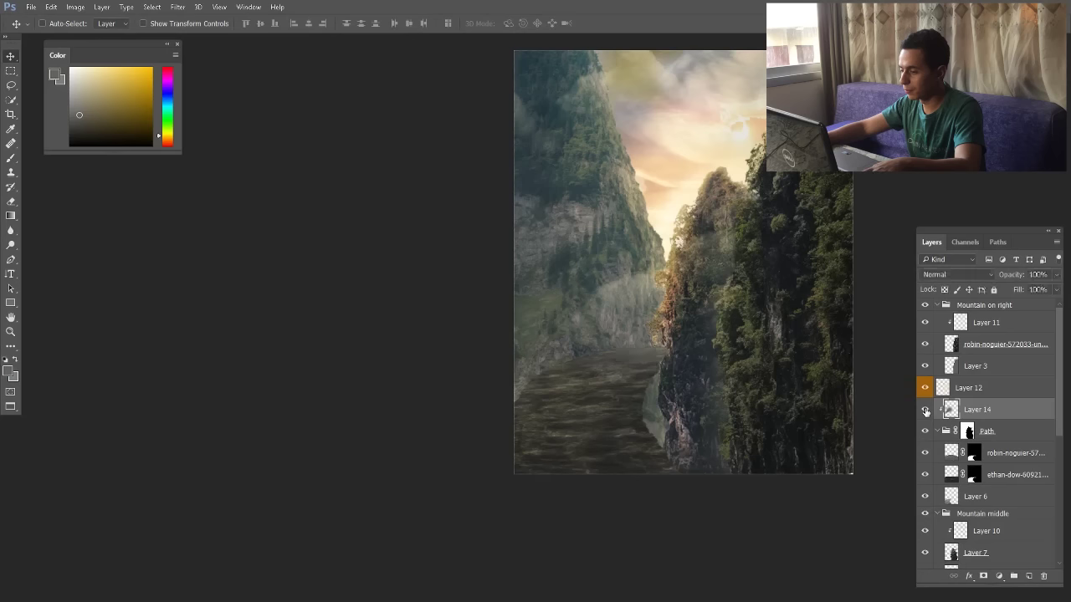
Paint pale orange light on the path's far end on Layer 14 with a 629 px brush in Overlay mode at 45% opacity
{"action": "key", "text": "b"}
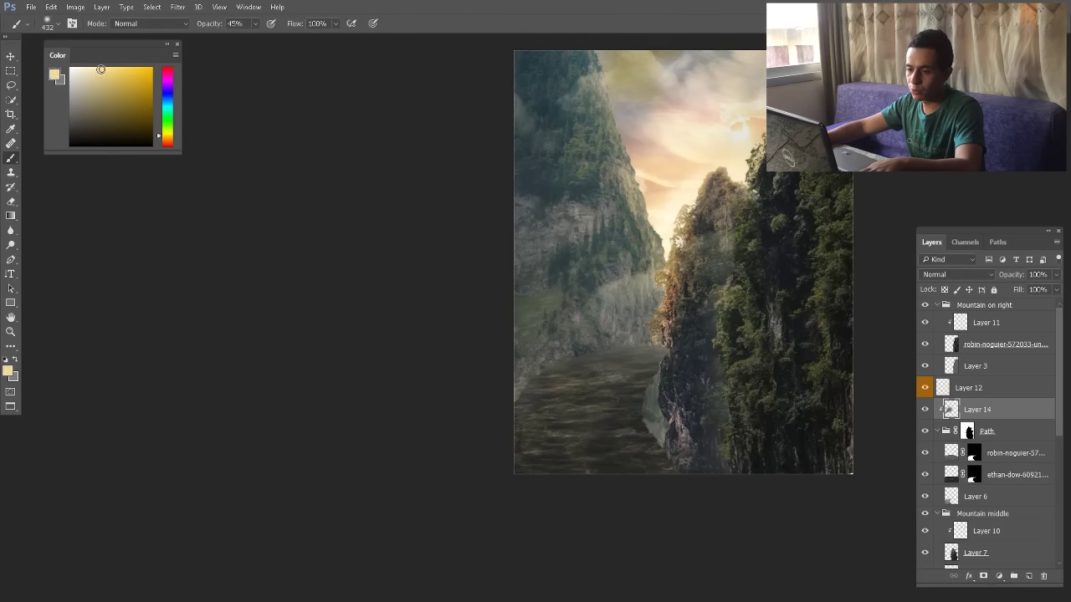
{"action": "left_click", "coordinate": [167, 139]}
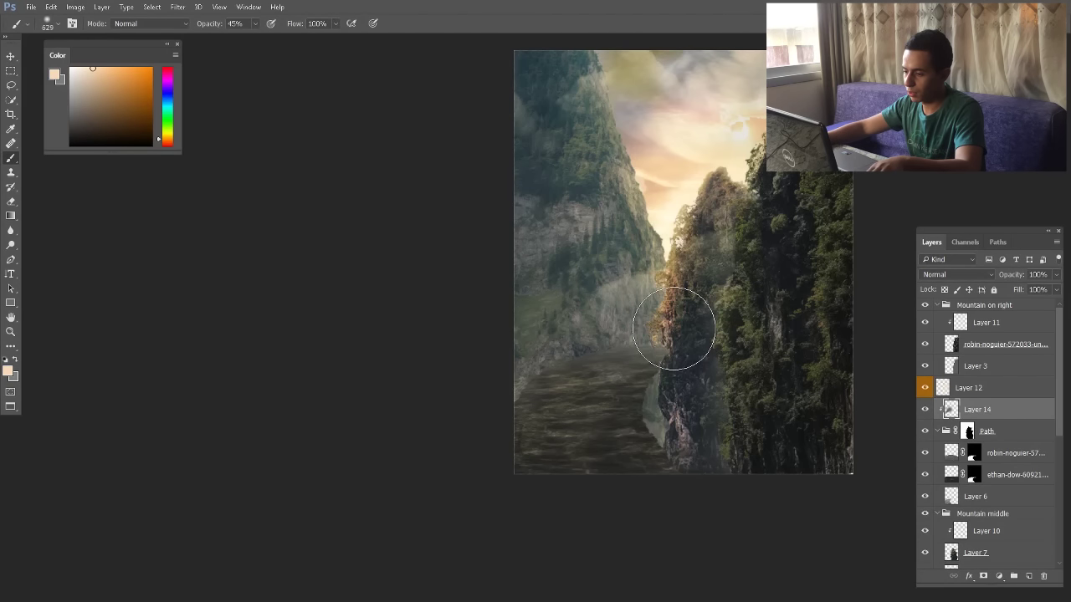
{"action": "key", "text": "ctrl+z"}
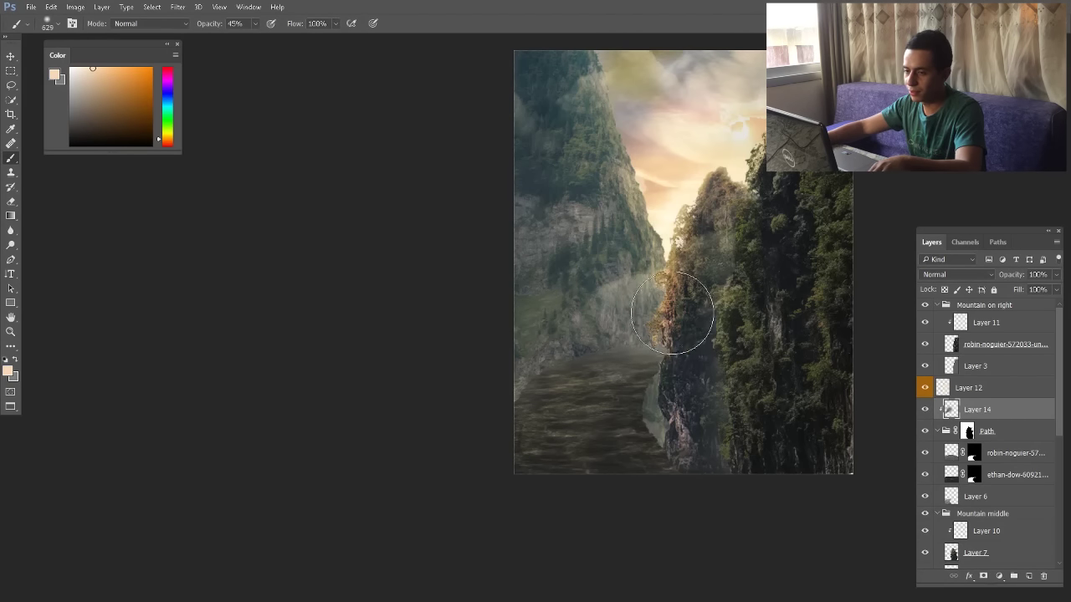
{"action": "left_click", "coordinate": [138, 24]}
{"action": "left_click", "coordinate": [138, 183]}
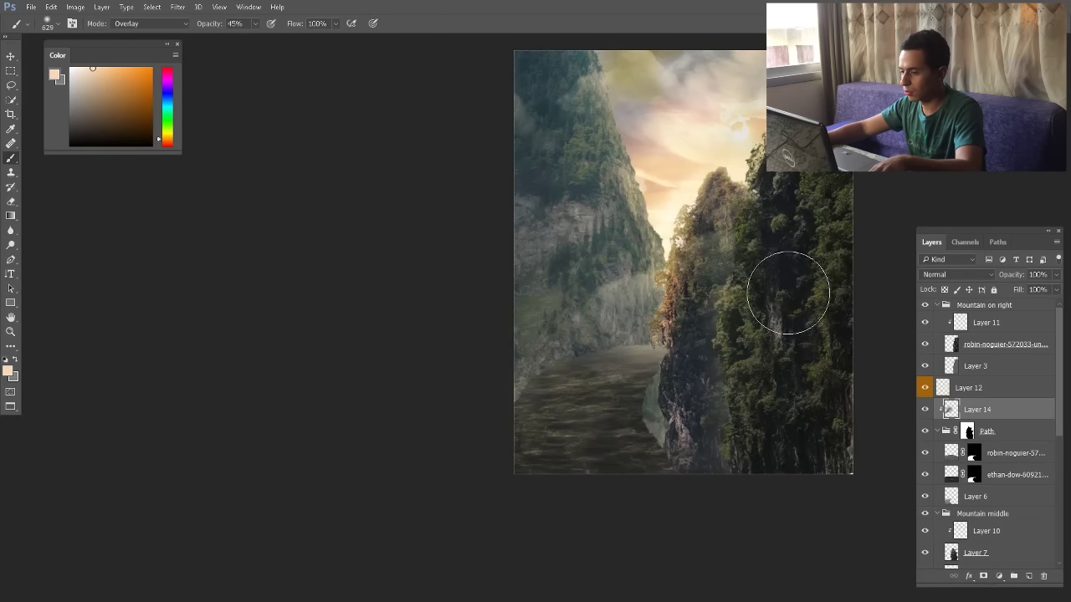
{"action": "key", "text": "v"}
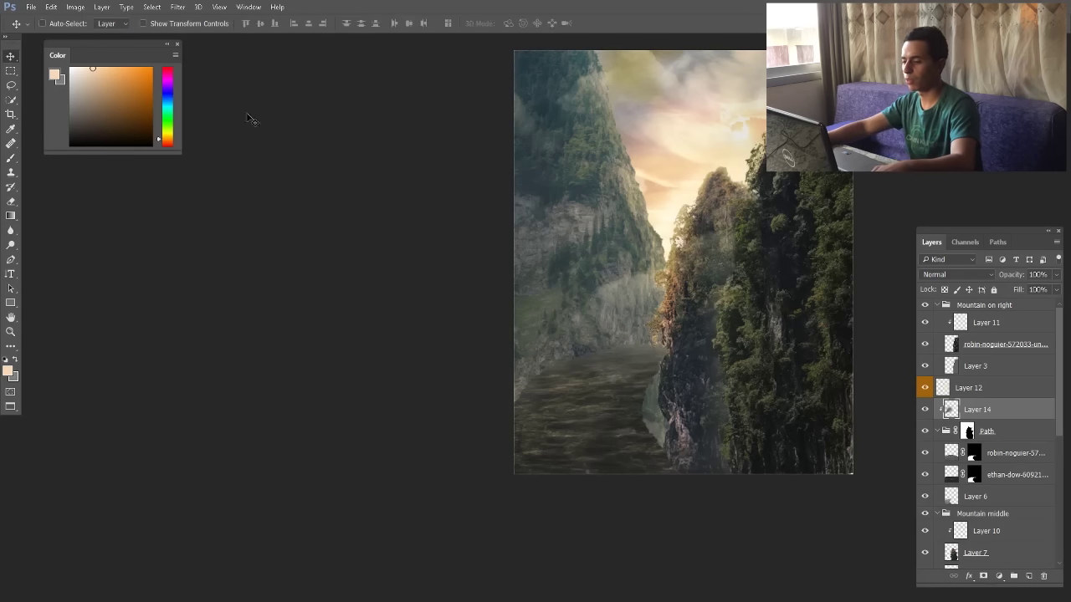
Examine how the path blends with the mountains, both in the whole image and close up
{"action": "scroll", "coordinate": [502, 251], "scroll_direction": "down", "scroll_amount": 1}
{"action": "scroll", "coordinate": [553, 318], "scroll_direction": "up", "scroll_amount": 2}
{"action": "scroll", "coordinate": [612, 351], "scroll_direction": "down", "scroll_amount": 2}
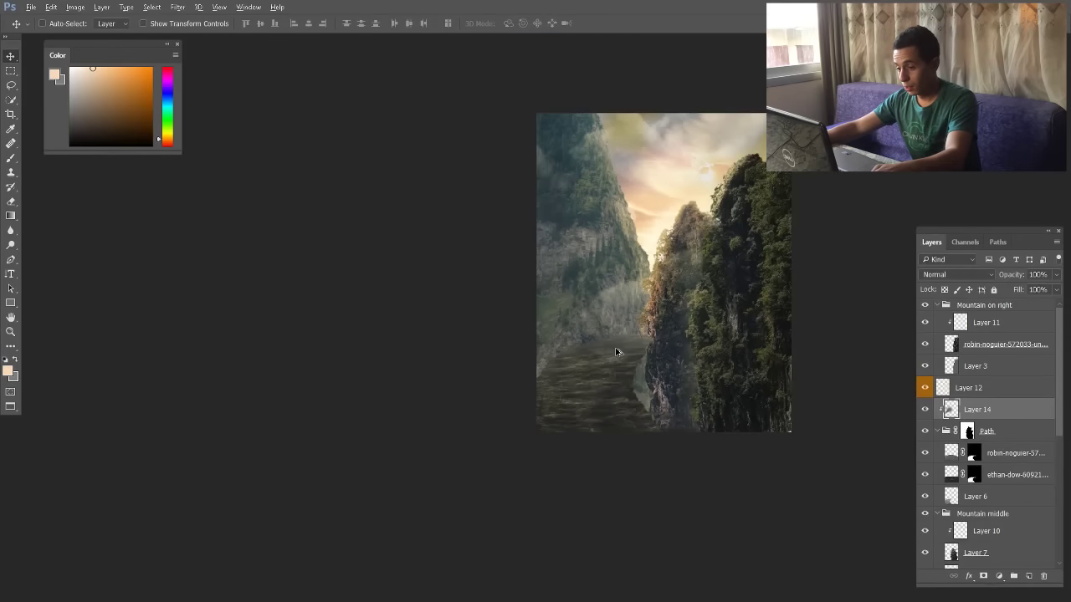
{"action": "scroll", "coordinate": [620, 354], "scroll_direction": "up", "scroll_amount": 1}
{"action": "scroll", "coordinate": [620, 358], "scroll_direction": "up", "scroll_amount": 1}
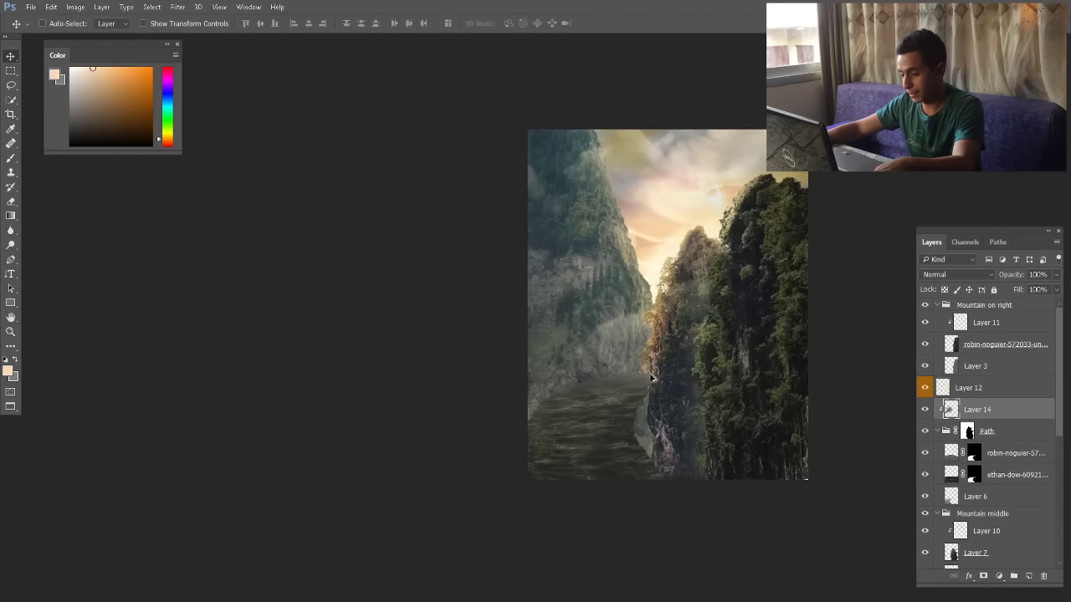
{"action": "scroll", "coordinate": [662, 438], "scroll_direction": "up", "scroll_amount": 1}
{"action": "scroll", "coordinate": [459, 411], "scroll_direction": "down", "scroll_amount": 1}
{"action": "scroll", "coordinate": [519, 406], "scroll_direction": "up", "scroll_amount": 1}
{"action": "scroll", "coordinate": [552, 505], "scroll_direction": "down", "scroll_amount": 2}
{"action": "scroll", "coordinate": [552, 505], "scroll_direction": "up", "scroll_amount": 2}
Tint the shadows of the robin-noguier texture in the Path group towards blue with Color Balance, setting the yellow-blue level to +12
{"action": "key", "text": "ctrl"}
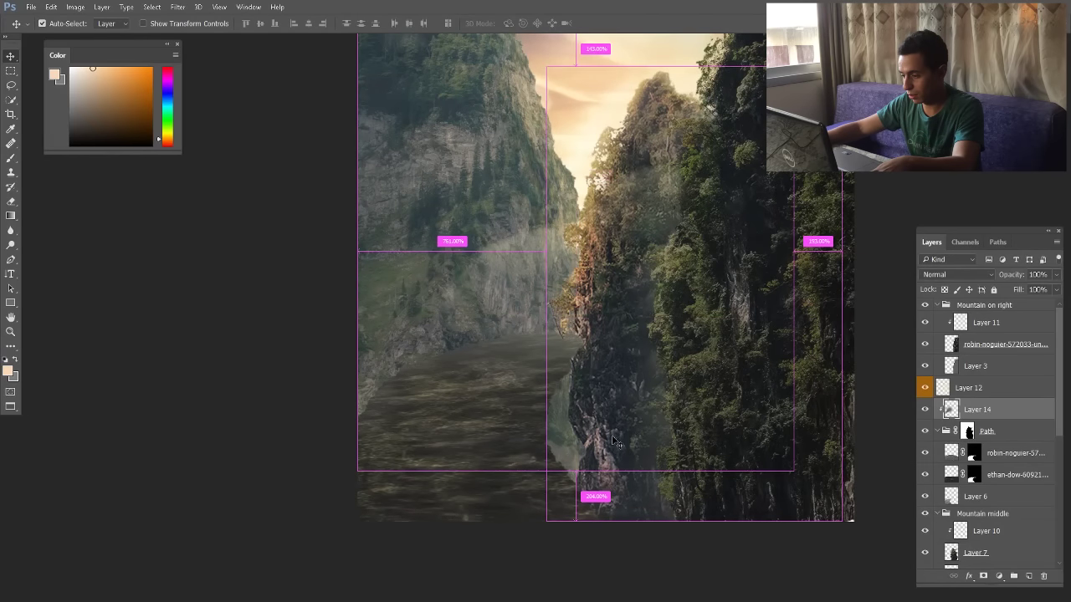
{"action": "left_click", "coordinate": [615, 442], "text": "ctrl"}
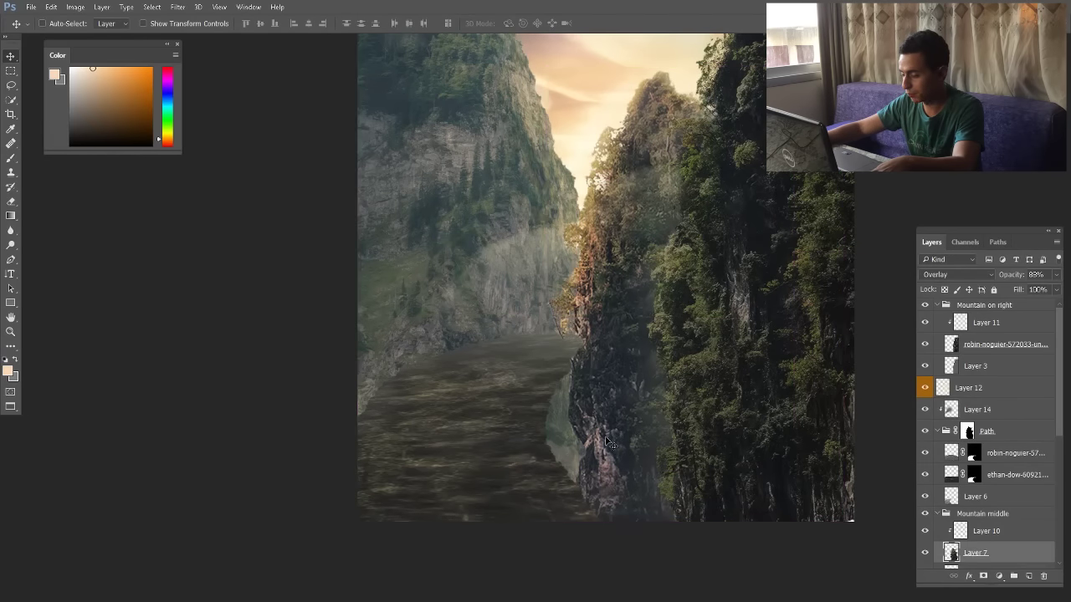
{"action": "scroll", "coordinate": [608, 441], "scroll_direction": "down", "scroll_amount": 1}
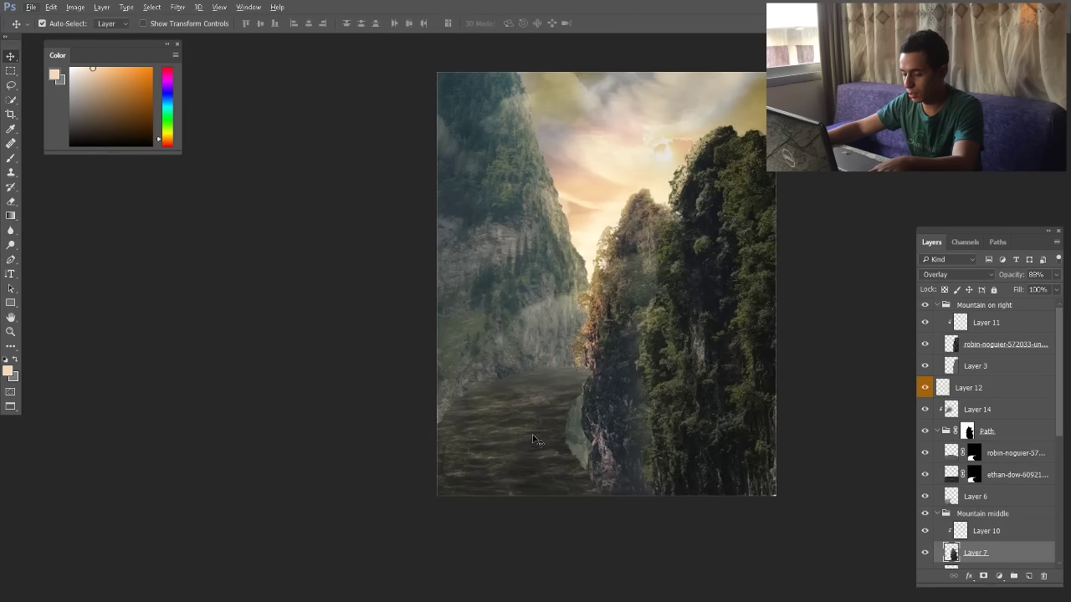
{"action": "left_click", "coordinate": [532, 434], "text": "ctrl"}
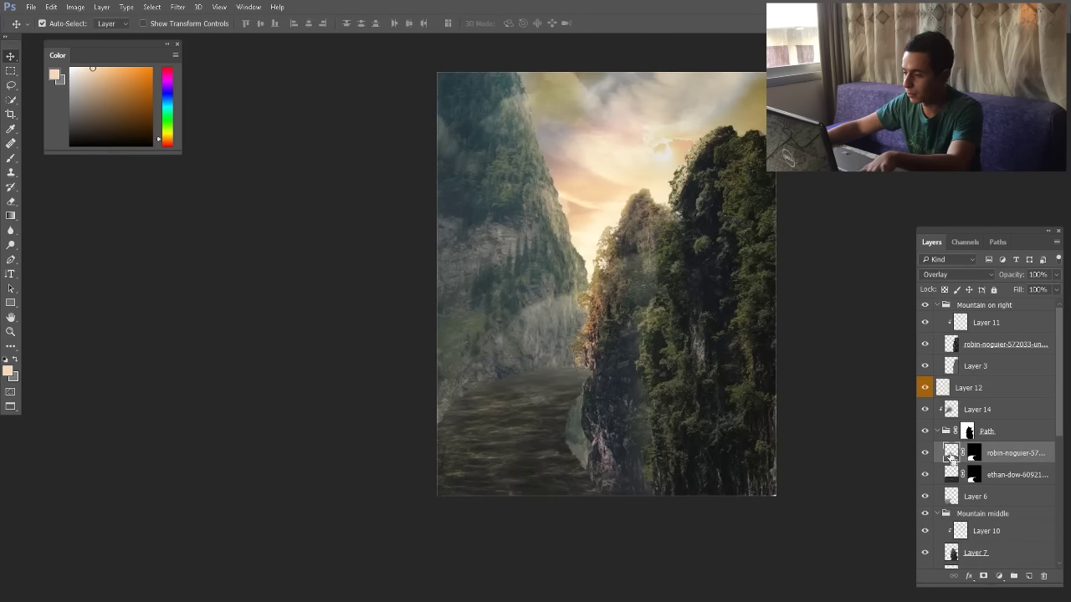
{"action": "key", "text": "ctrl+n"}
{"action": "left_click", "coordinate": [862, 191]}
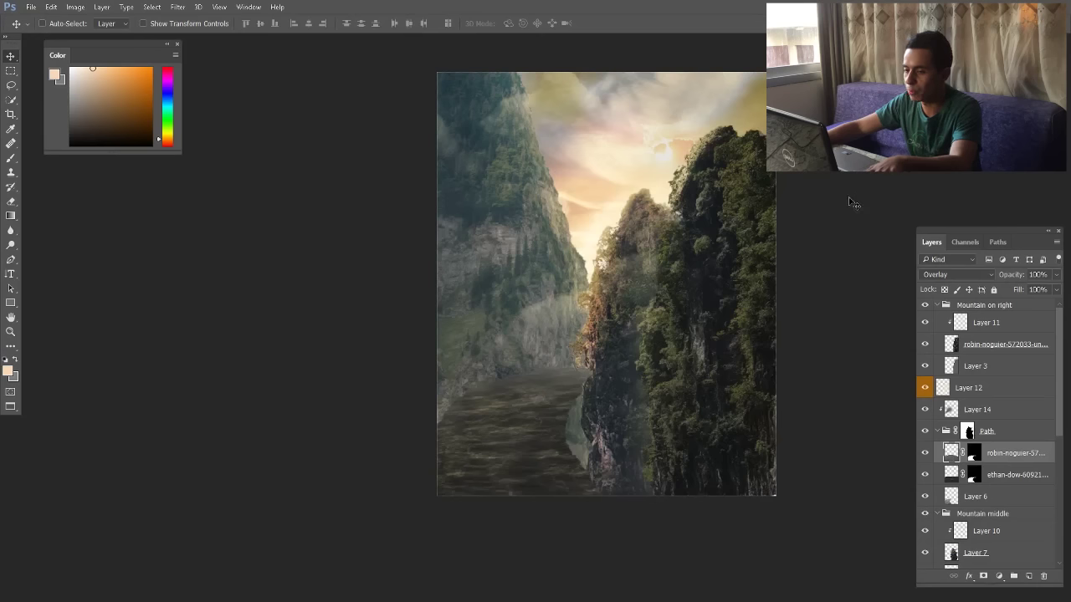
{"action": "key", "text": "ctrl+b"}
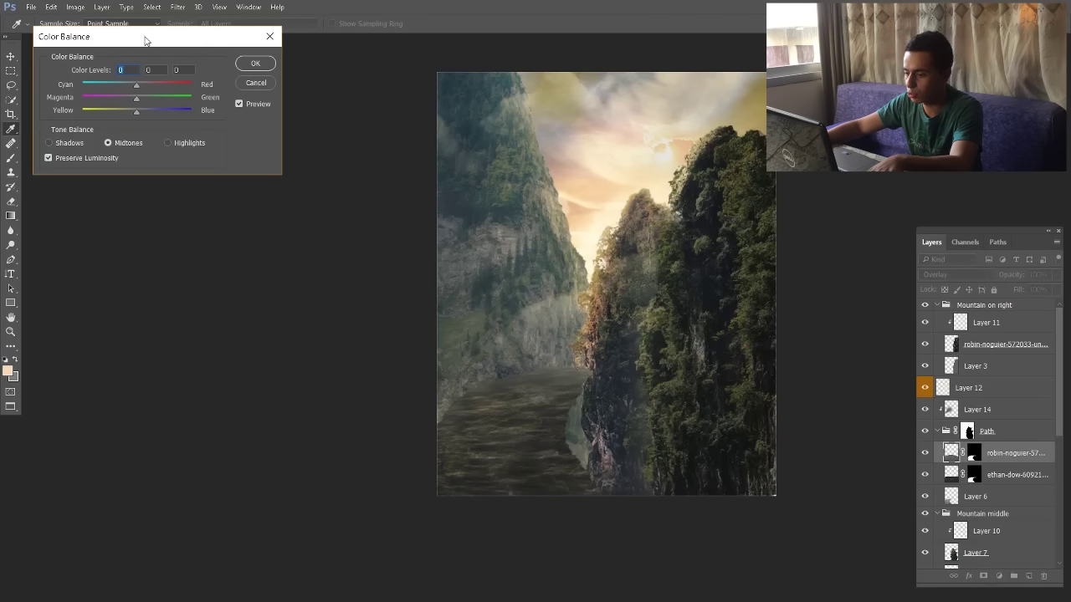
{"action": "left_click_drag", "start_coordinate": [146, 41], "coordinate": [190, 38]}
{"action": "left_click_drag", "start_coordinate": [189, 107], "coordinate": [187, 107]}
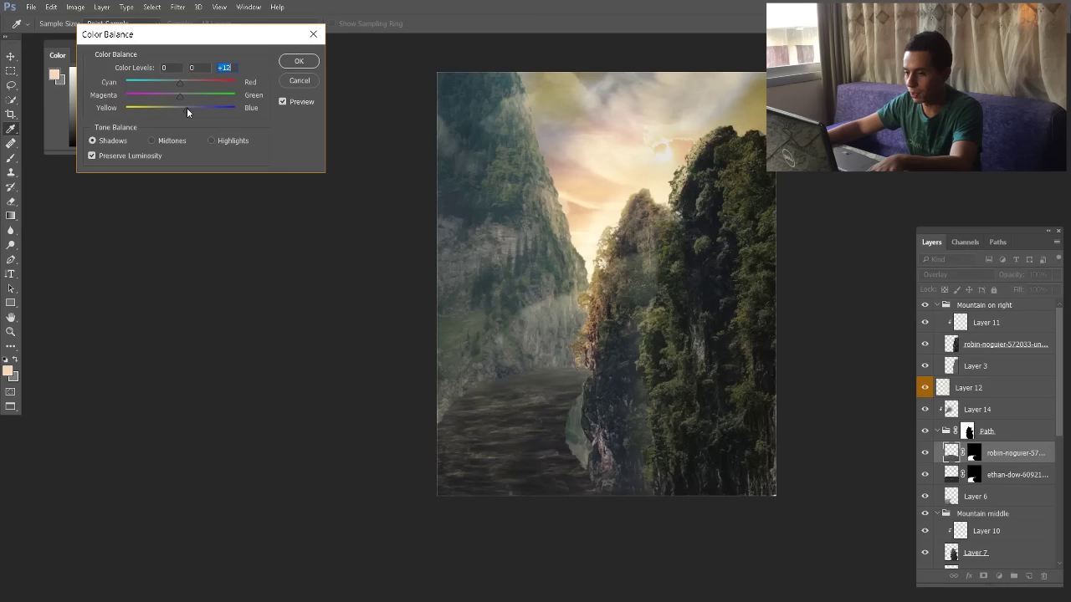
{"action": "left_click", "coordinate": [299, 61]}
{"action": "scroll", "coordinate": [626, 376], "scroll_direction": "up", "scroll_amount": 2}
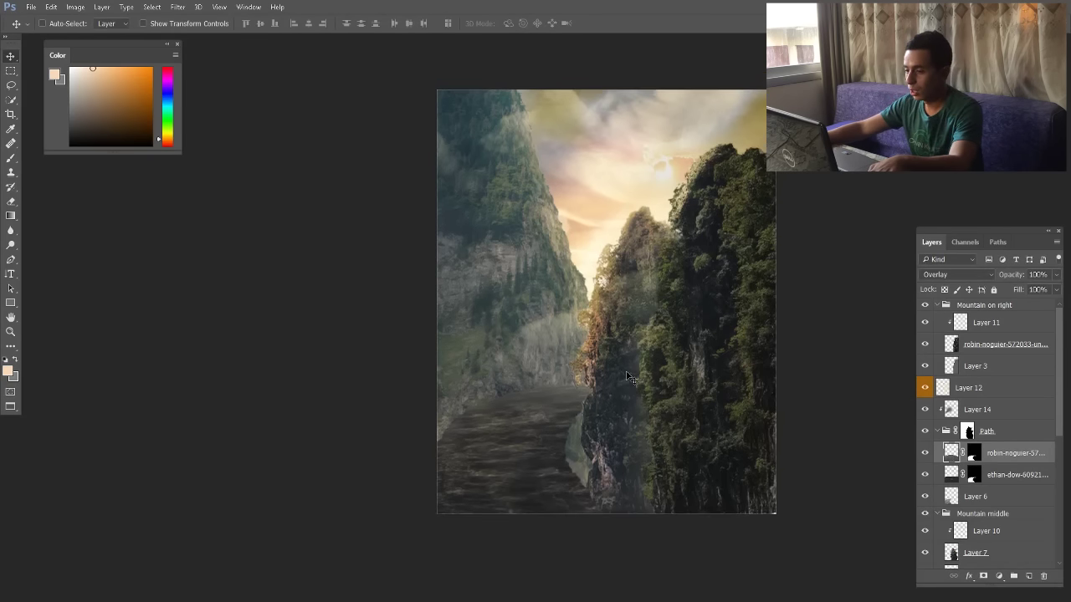
{"action": "scroll", "coordinate": [608, 249], "scroll_direction": "down", "scroll_amount": 1}
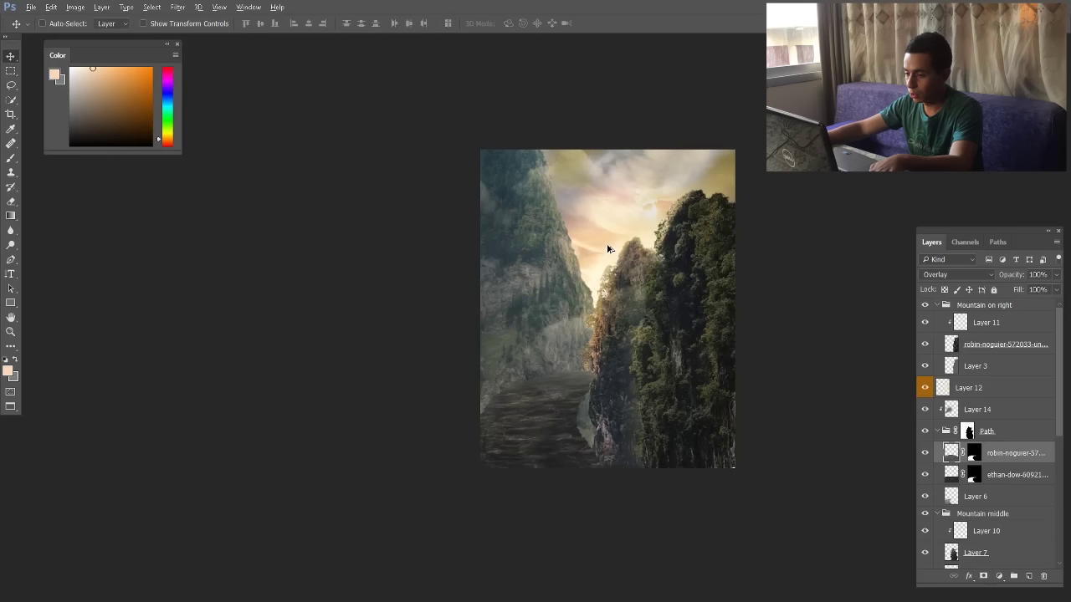
{"action": "scroll", "coordinate": [556, 314], "scroll_direction": "up", "scroll_amount": 1}
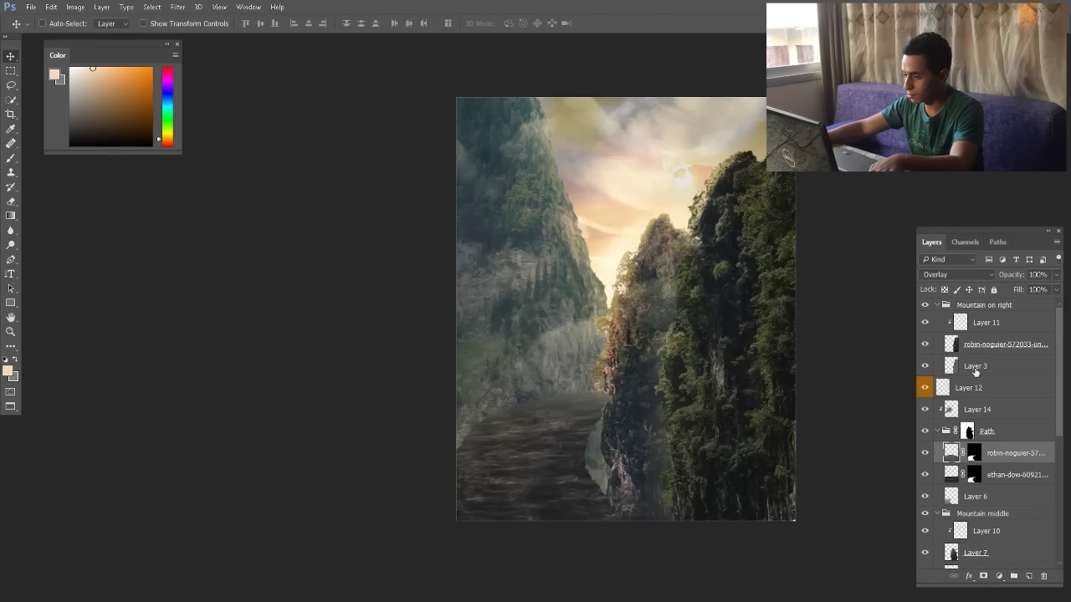
Collapse the Mountain on right group and place the stock column styles PNG from the Stocks folder directly above the Path group
{"action": "left_click", "coordinate": [937, 305]}
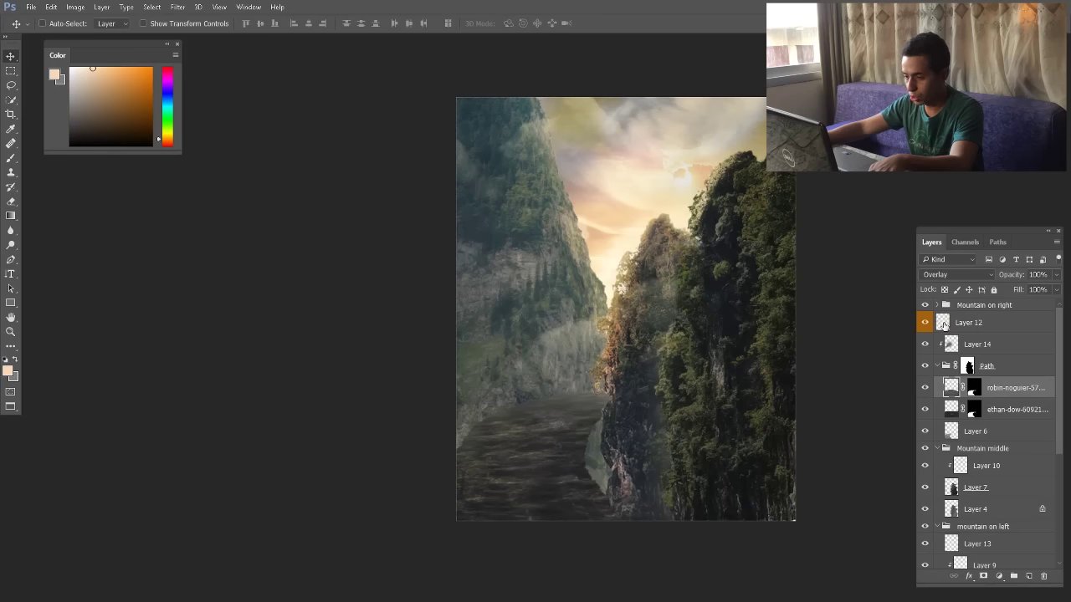
{"action": "left_click", "coordinate": [941, 368]}
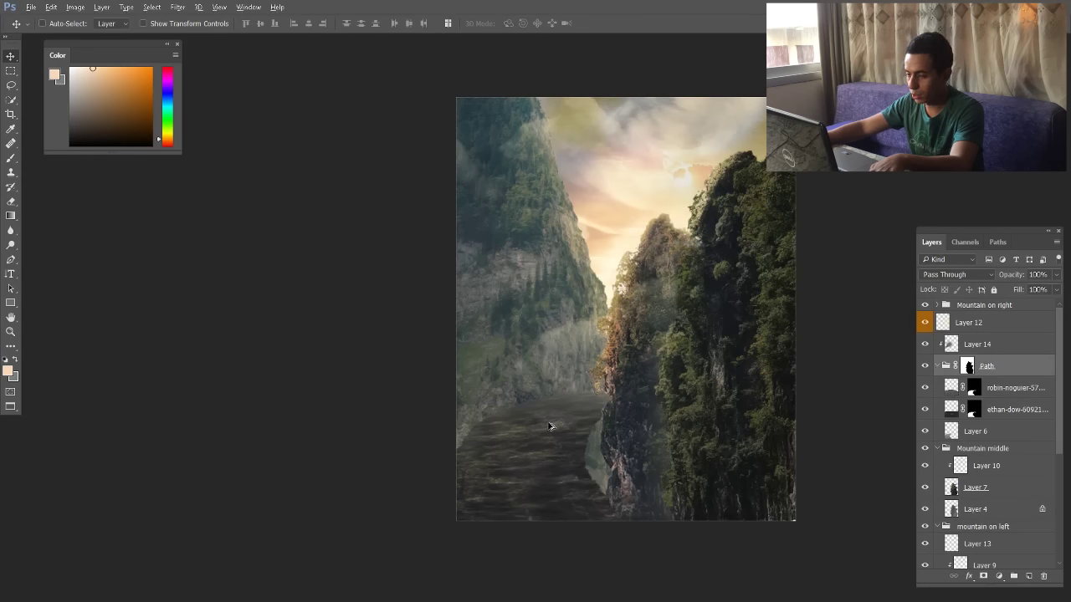
{"action": "scroll", "coordinate": [549, 427], "scroll_direction": "up", "scroll_amount": 1}
{"action": "scroll", "coordinate": [498, 405], "scroll_direction": "down", "scroll_amount": 1}
{"action": "key", "text": "alt+Tab"}
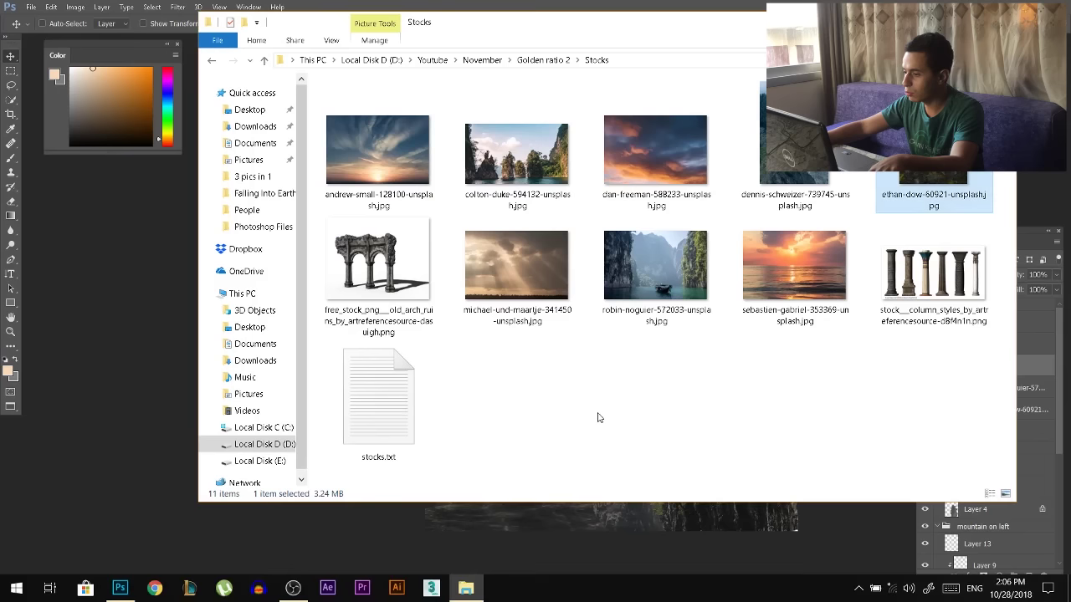
{"action": "left_click_drag", "start_coordinate": [934, 275], "coordinate": [570, 530]}
{"action": "key", "text": "Return"}
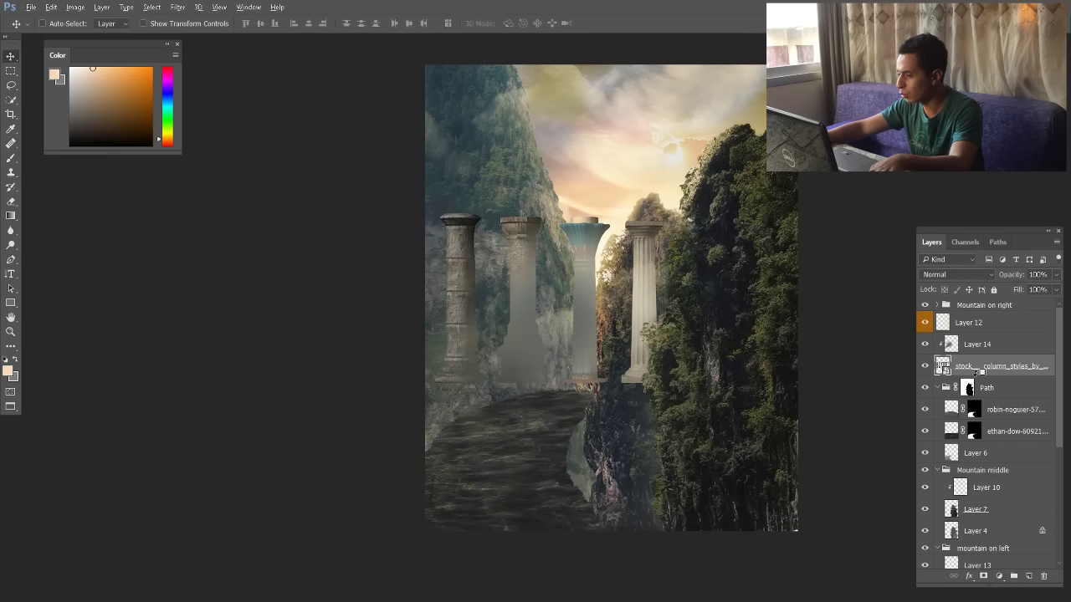
{"action": "scroll", "coordinate": [684, 378], "scroll_direction": "up", "scroll_amount": 1}
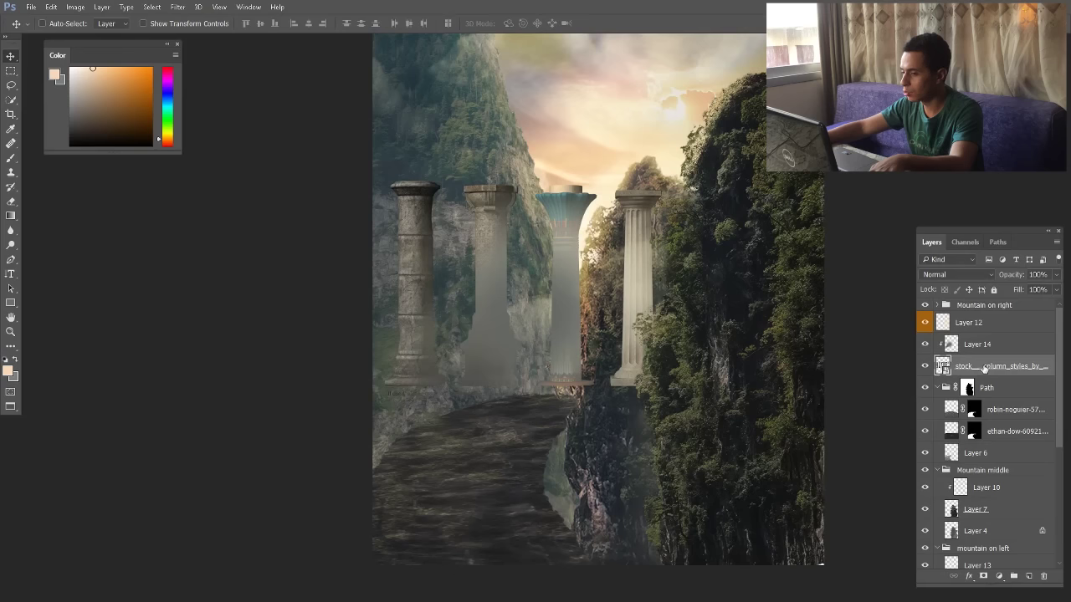
Reorder the column image above Layer 14 and clip Layer 14 back to the Path group
{"action": "left_click", "coordinate": [986, 389]}
{"action": "left_click", "coordinate": [980, 344]}
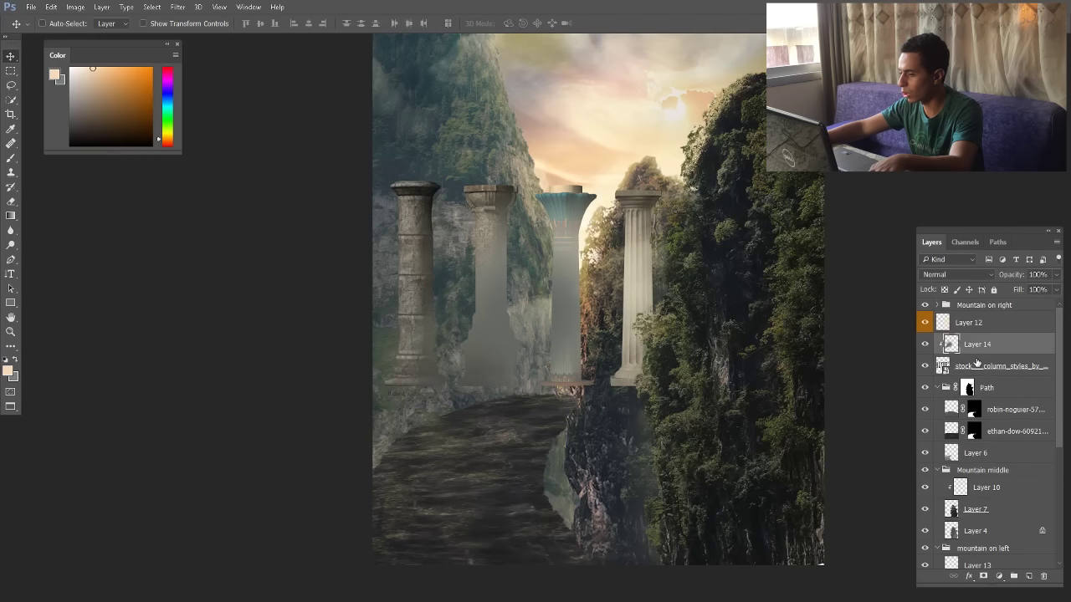
{"action": "left_click_drag", "start_coordinate": [962, 369], "coordinate": [978, 340]}
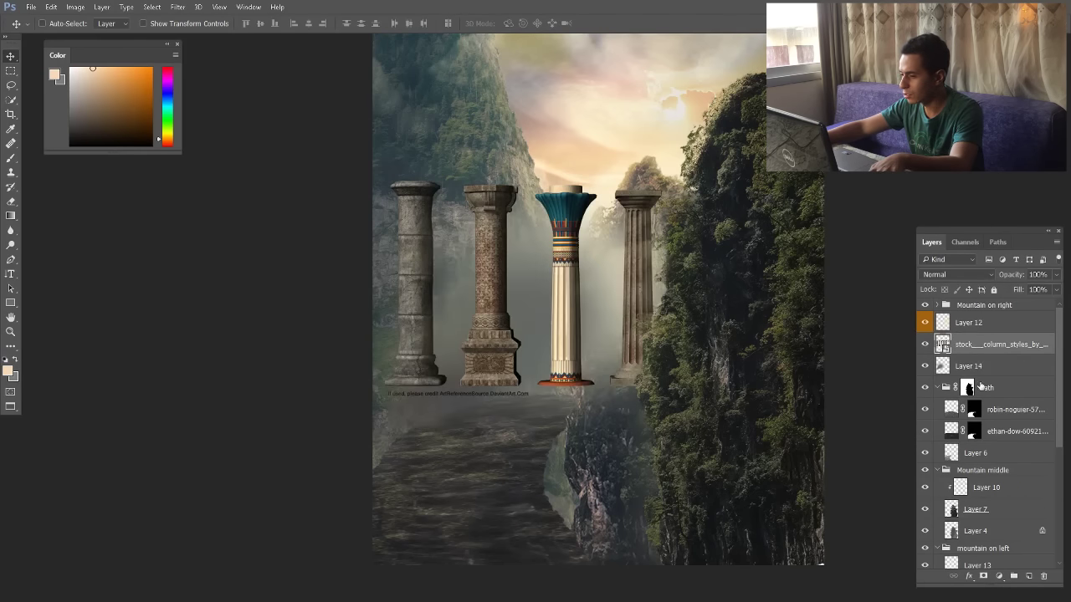
{"action": "left_click", "coordinate": [926, 344]}
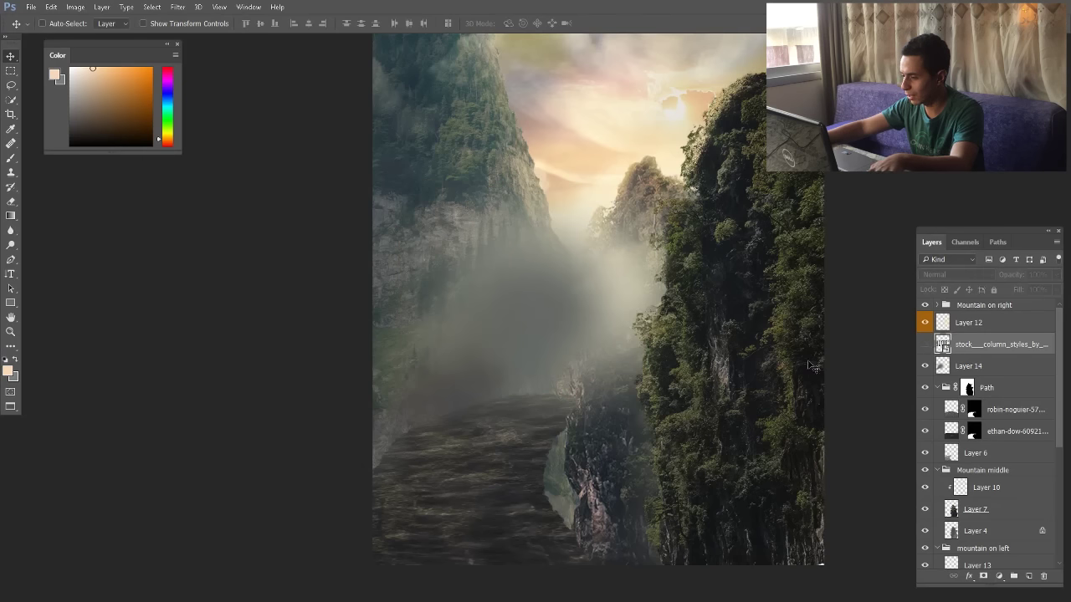
{"action": "left_click", "coordinate": [979, 369], "text": "alt"}
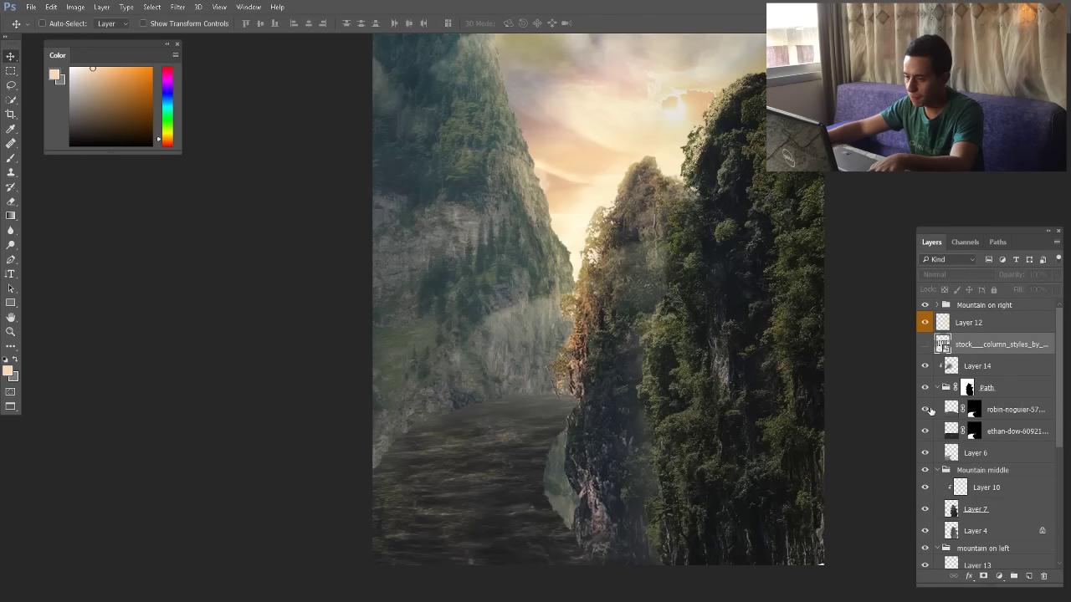
{"action": "left_click", "coordinate": [925, 344]}
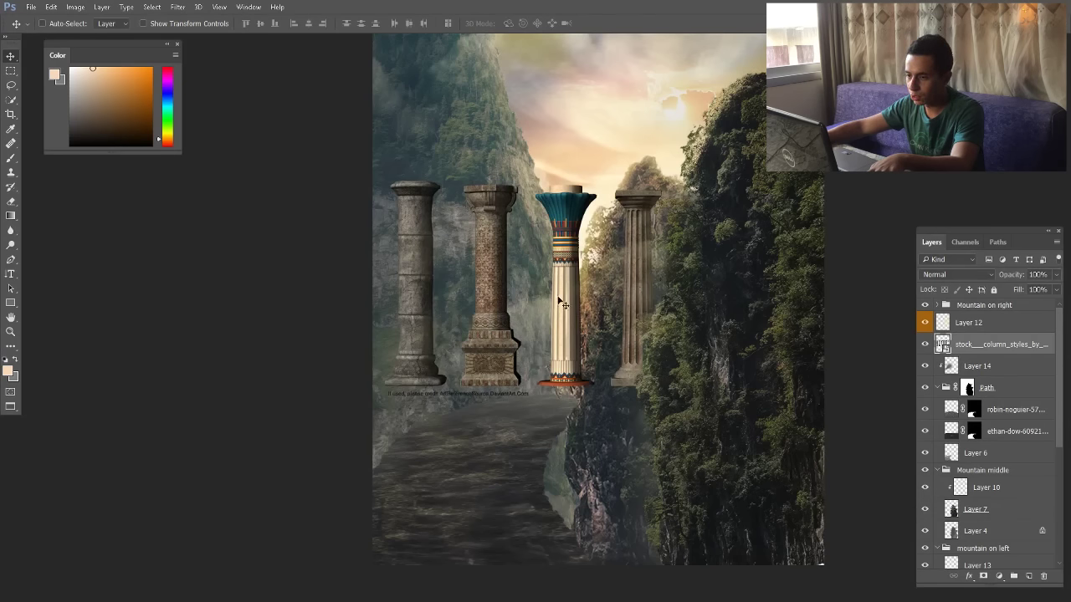
Copy the leftmost round stone column to its own layer with a rectangular selection and delete the stock column image
{"action": "left_click_drag", "start_coordinate": [421, 294], "coordinate": [435, 301]}
{"action": "left_click", "coordinate": [11, 70]}
{"action": "left_click_drag", "start_coordinate": [382, 175], "coordinate": [462, 393]}
{"action": "right_click", "coordinate": [456, 390]}
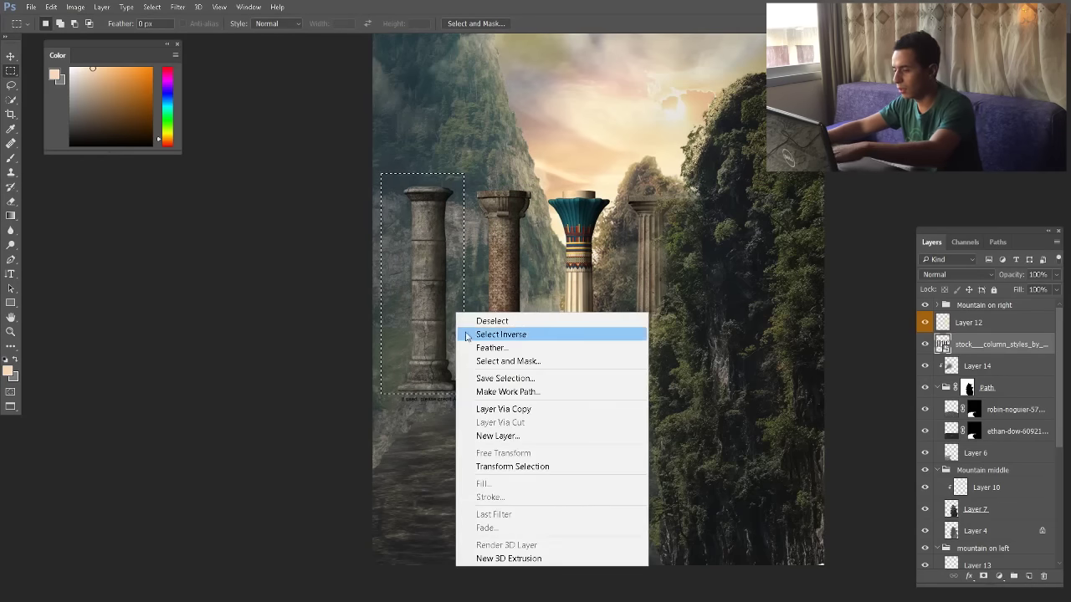
{"action": "left_click", "coordinate": [497, 411]}
{"action": "left_click", "coordinate": [994, 368]}
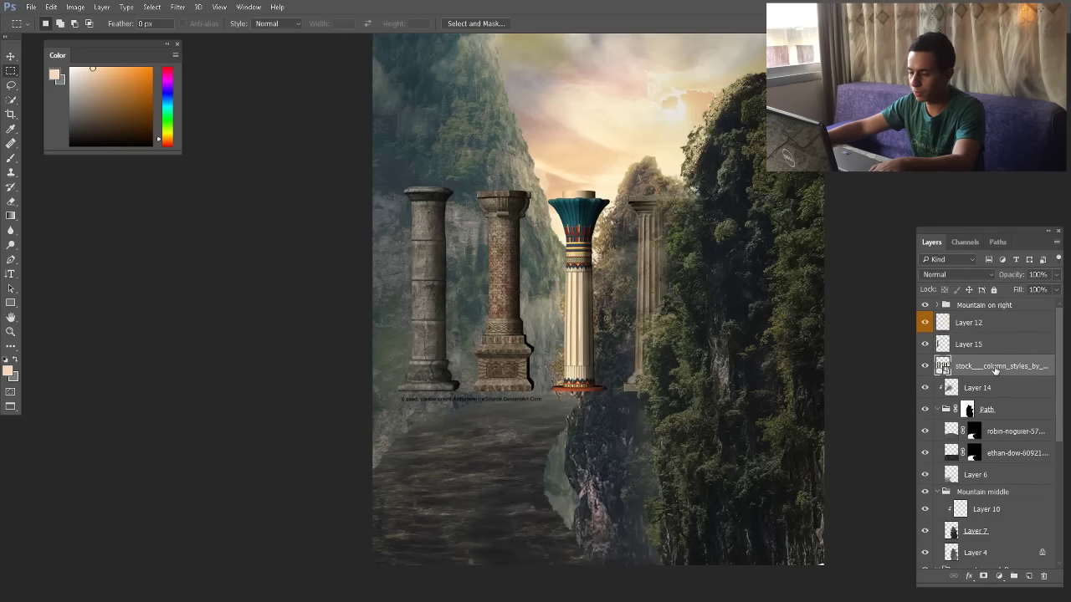
{"action": "key", "text": "Delete"}
Move the single column down so it stands on the left side of the path
{"action": "key", "text": "v"}
{"action": "left_click_drag", "start_coordinate": [433, 255], "coordinate": [426, 338]}
{"action": "key", "text": "ctrl+t"}
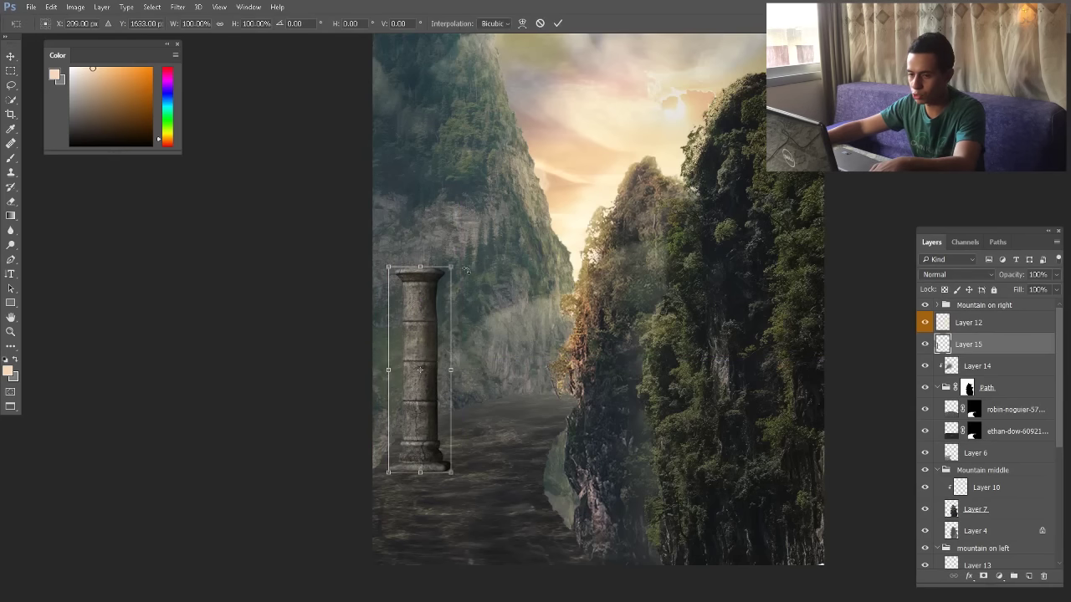
{"action": "key", "text": "Return"}
Cut the moulded base off the column on Layer 15 with a Lasso selection just below the lowest shaft segment
{"action": "key", "text": "l"}
{"action": "scroll", "coordinate": [421, 492], "scroll_direction": "up", "scroll_amount": 3}
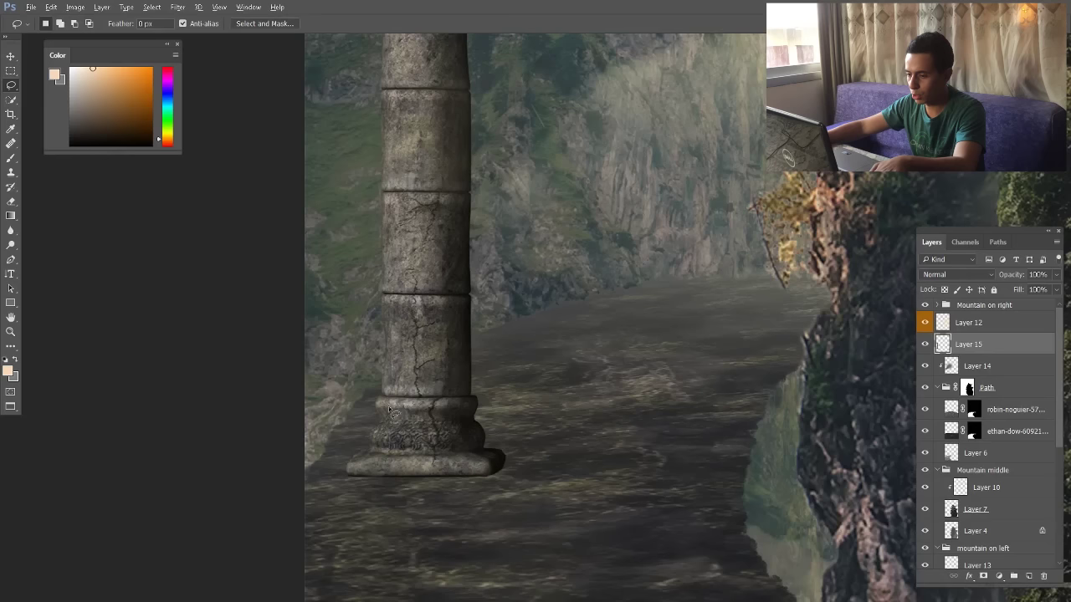
{"action": "scroll", "coordinate": [389, 410], "scroll_direction": "up", "scroll_amount": 1}
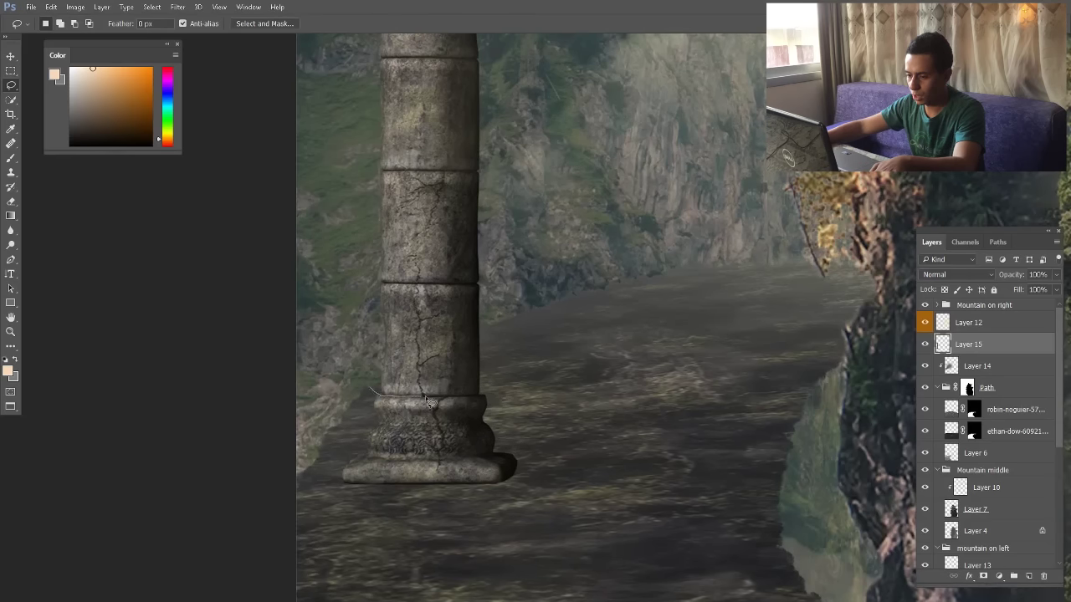
{"action": "left_click_drag", "start_coordinate": [426, 401], "coordinate": [453, 398]}
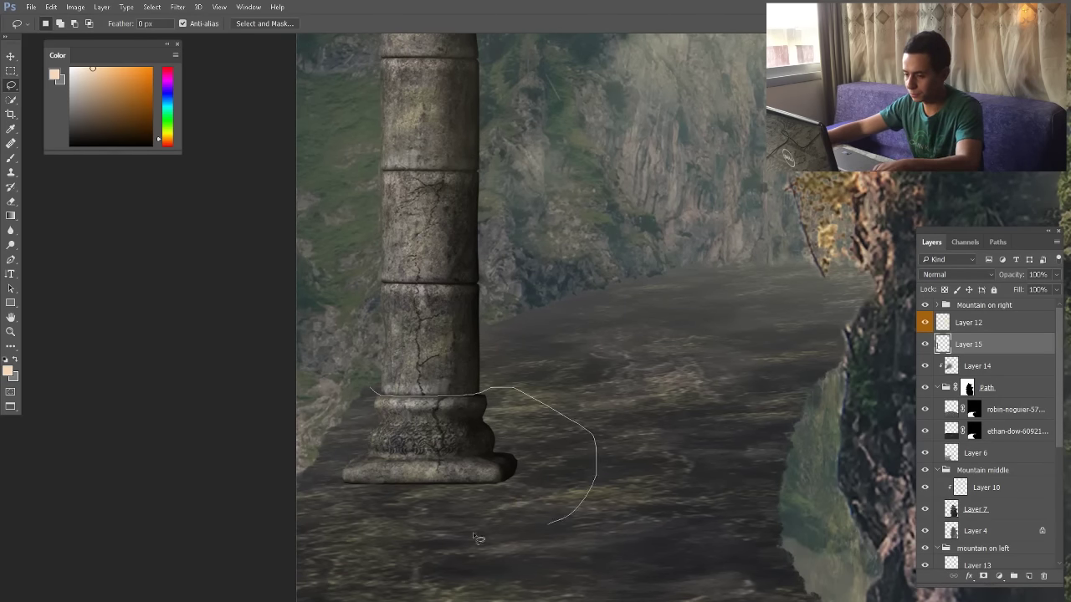
{"action": "key", "text": "Delete"}
{"action": "key", "text": "ctrl+d"}
{"action": "key", "text": "v"}
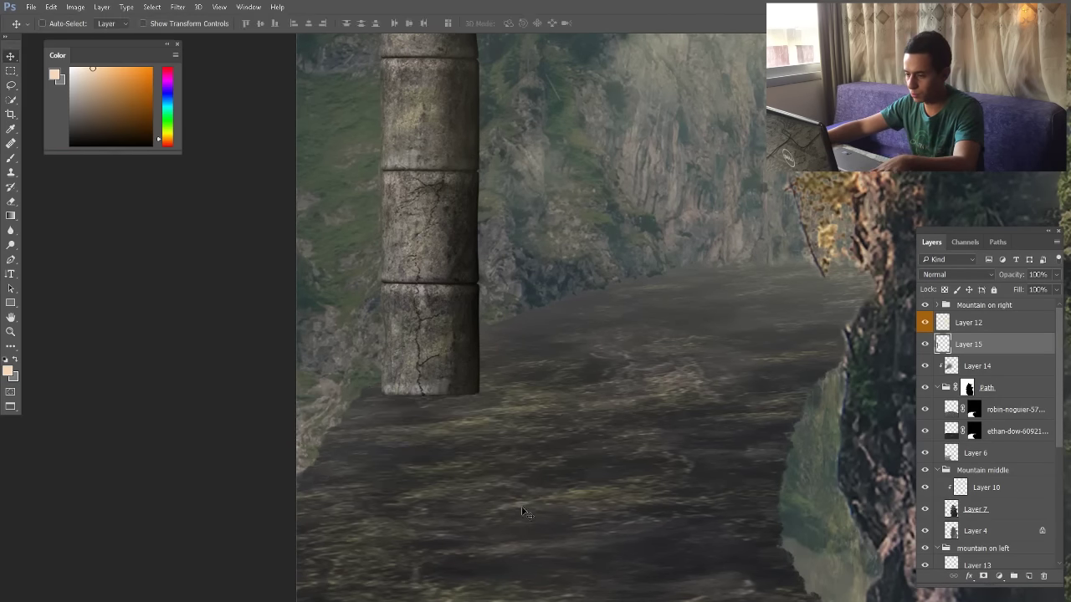
Scale down the trimmed column and place a duplicate of it on the opposite side of the path
{"action": "scroll", "coordinate": [524, 511], "scroll_direction": "down", "scroll_amount": 5}
{"action": "key", "text": "ctrl+t"}
{"action": "mouse_move", "coordinate": [513, 277]}
{"action": "left_mouse_down"}
{"action": "mouse_move", "coordinate": [492, 365]}
{"action": "mouse_move", "coordinate": [601, 384]}
{"action": "left_mouse_up"}
{"action": "key", "text": "Return"}
{"action": "scroll", "coordinate": [610, 405], "scroll_direction": "up", "scroll_amount": 5}
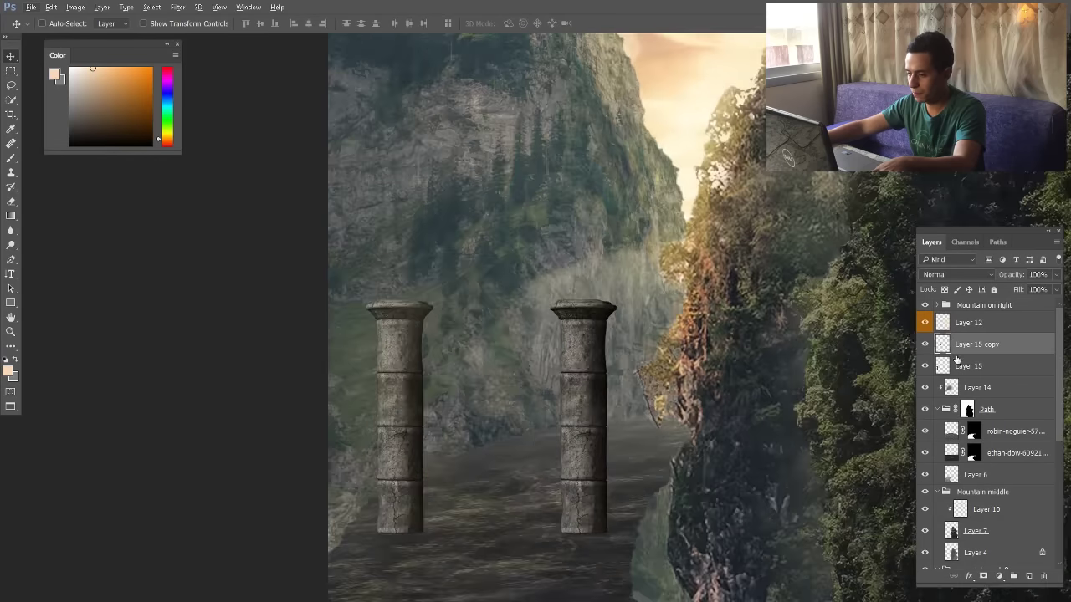
Move both column layers above the Mountain on right group
{"action": "left_click", "coordinate": [962, 365], "text": "ctrl"}
{"action": "left_click_drag", "start_coordinate": [977, 338], "coordinate": [979, 300]}
{"action": "scroll", "coordinate": [478, 383], "scroll_direction": "down", "scroll_amount": 5}
{"action": "scroll", "coordinate": [527, 414], "scroll_direction": "up", "scroll_amount": 5}
Try to warp the right-hand column to reshape its shaft and lower end
{"action": "left_click", "coordinate": [552, 428], "text": "ctrl"}
{"action": "key", "text": "ctrl+t"}
{"action": "right_click", "coordinate": [548, 360]}
{"action": "left_click", "coordinate": [577, 452]}
{"action": "left_click_drag", "start_coordinate": [578, 254], "coordinate": [574, 257]}
{"action": "left_click_drag", "start_coordinate": [539, 469], "coordinate": [519, 485]}
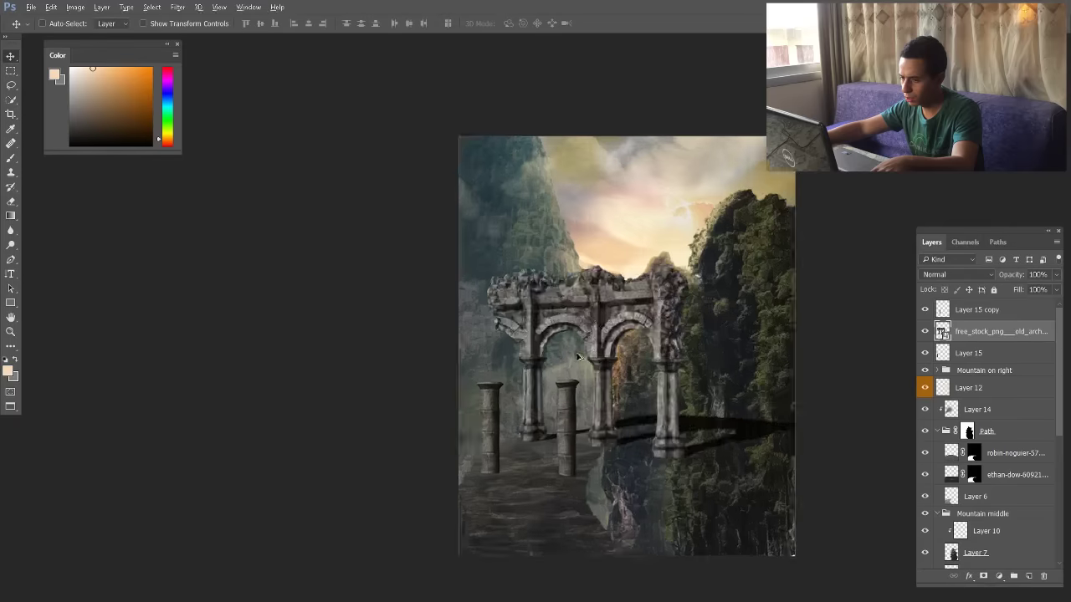
Try to isolate the right-hand part of the old arch ruins on its own layer and delete the full ruins image
{"action": "scroll", "coordinate": [577, 358], "scroll_direction": "up", "scroll_amount": 2}
{"action": "key", "text": "l"}
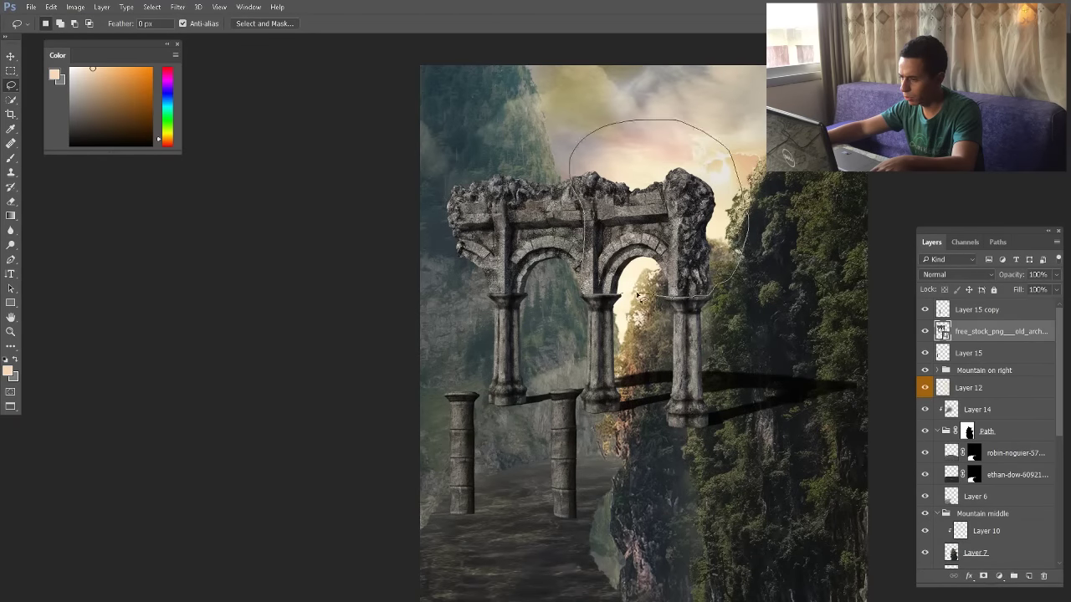
{"action": "left_click_drag", "start_coordinate": [638, 295], "coordinate": [622, 294]}
{"action": "key", "text": "ctrl+j"}
{"action": "left_click", "coordinate": [987, 351]}
{"action": "key", "text": "Delete"}
Try to bring the arch piece above the column layers, place it over the columns and transform it
{"action": "left_click_drag", "start_coordinate": [972, 333], "coordinate": [974, 302]}
{"action": "left_click_drag", "start_coordinate": [640, 234], "coordinate": [513, 336]}
{"action": "key", "text": "ctrl+t"}
{"action": "scroll", "coordinate": [620, 258], "scroll_direction": "up", "scroll_amount": 1}
{"action": "left_click_drag", "start_coordinate": [619, 258], "coordinate": [645, 231]}
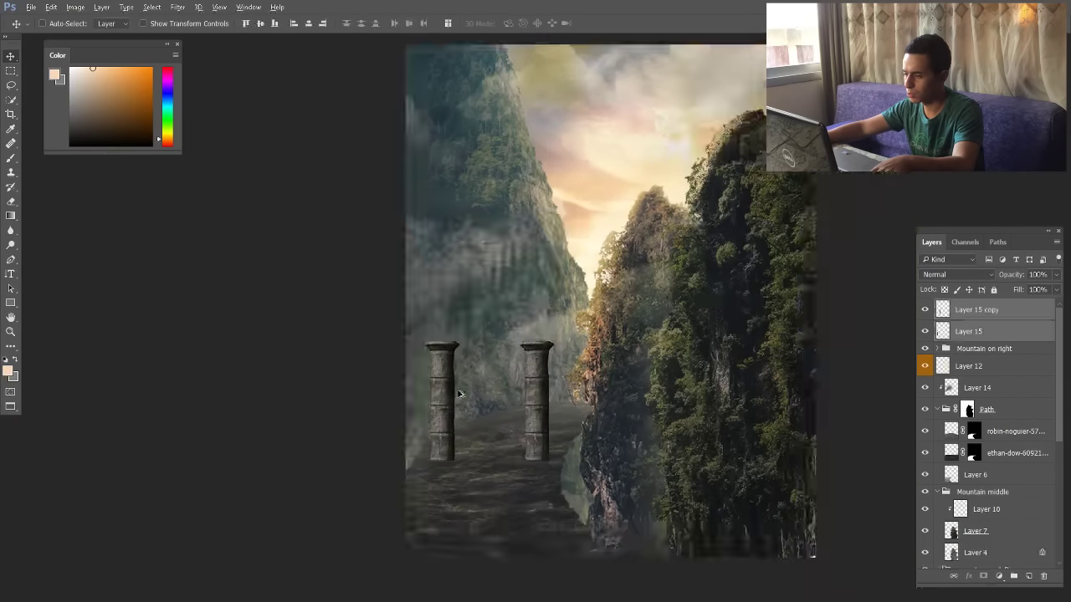
Warp the right-hand column so its left edge tapers inward at the capital and at the base
{"action": "scroll", "coordinate": [477, 413], "scroll_direction": "up", "scroll_amount": 4}
{"action": "scroll", "coordinate": [477, 413], "scroll_direction": "down", "scroll_amount": 3}
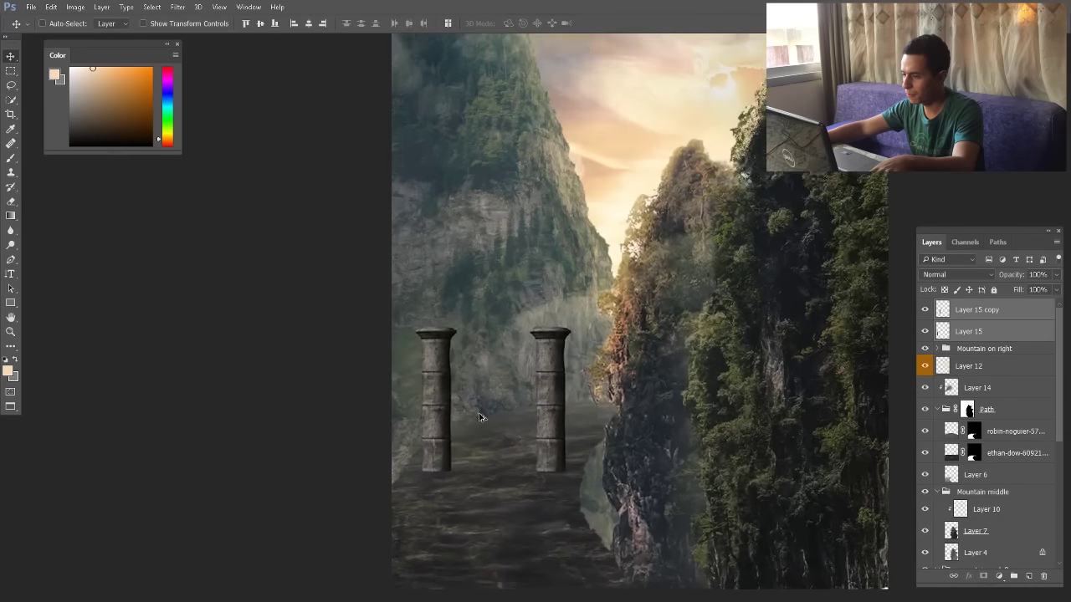
{"action": "left_click", "coordinate": [991, 316]}
{"action": "left_click_drag", "start_coordinate": [548, 391], "coordinate": [549, 360]}
{"action": "key", "text": "ctrl+z"}
{"action": "scroll", "coordinate": [549, 423], "scroll_direction": "up", "scroll_amount": 4}
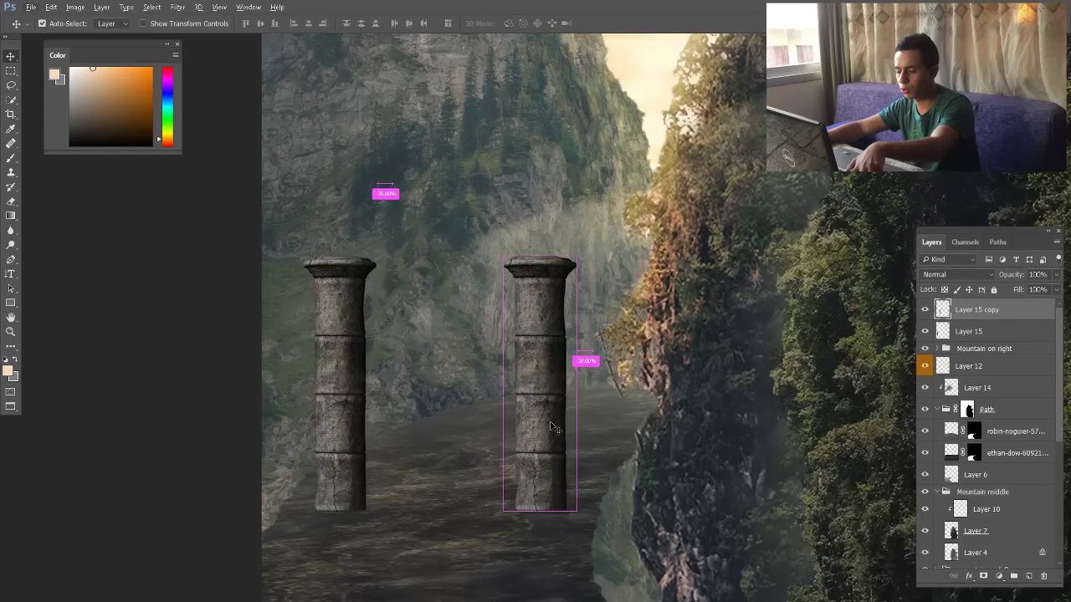
{"action": "key", "text": "ctrl+t"}
{"action": "right_click", "coordinate": [552, 371]}
{"action": "left_click", "coordinate": [583, 463]}
{"action": "left_click_drag", "start_coordinate": [549, 387], "coordinate": [547, 385]}
{"action": "left_click_drag", "start_coordinate": [554, 333], "coordinate": [557, 327]}
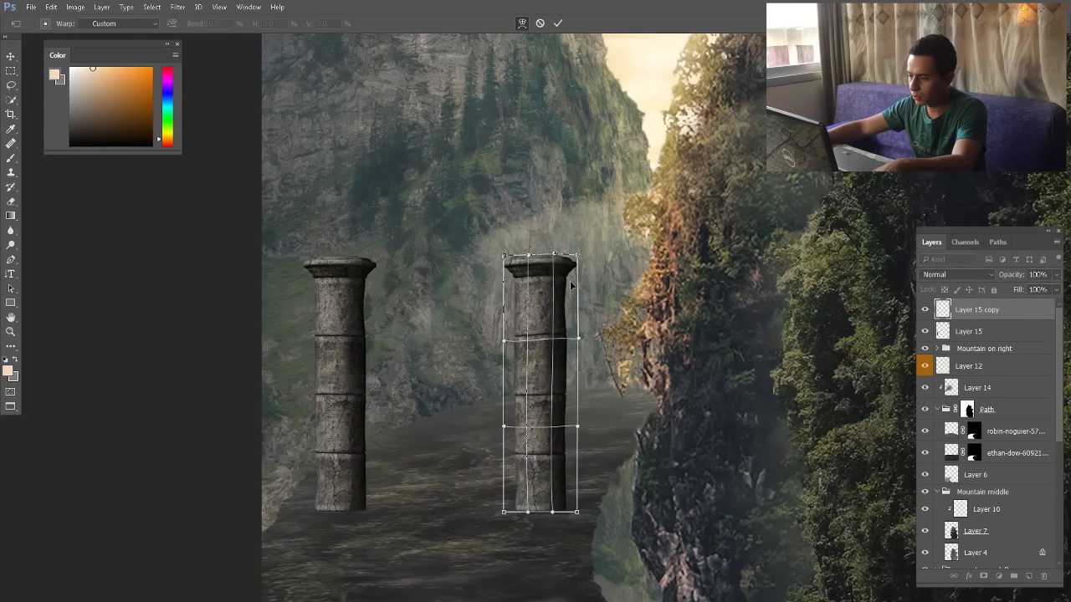
{"action": "left_click_drag", "start_coordinate": [576, 258], "coordinate": [514, 261]}
{"action": "mouse_move", "coordinate": [504, 516]}
{"action": "left_mouse_down"}
{"action": "mouse_move", "coordinate": [489, 513]}
{"action": "mouse_move", "coordinate": [515, 504]}
{"action": "left_mouse_up"}
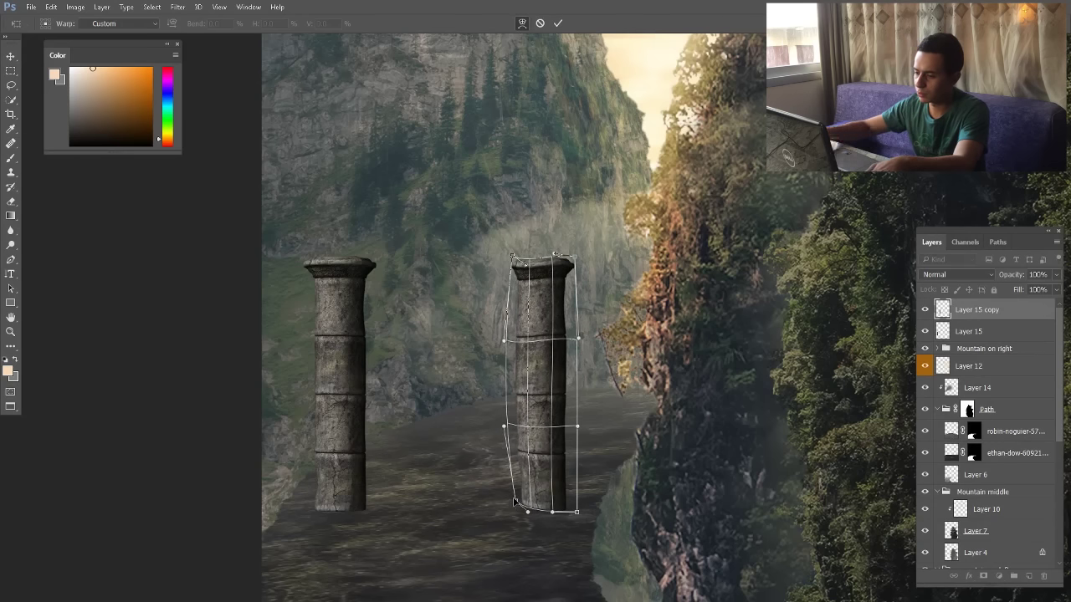
{"action": "key", "text": "Return"}
{"action": "left_click", "coordinate": [530, 463]}
{"action": "scroll", "coordinate": [539, 439], "scroll_direction": "down", "scroll_amount": 5}
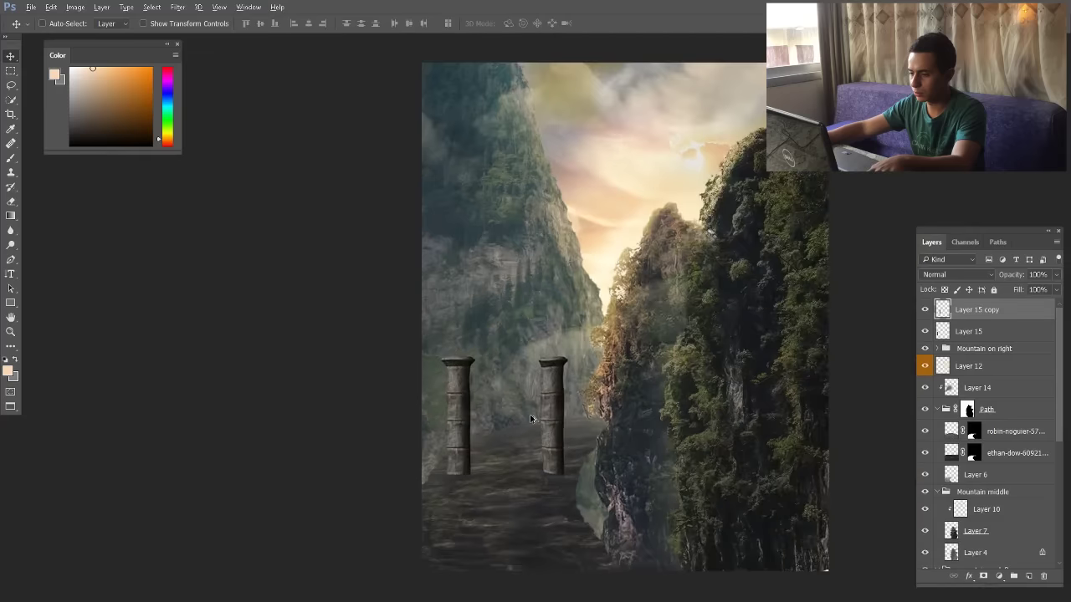
Select the left-hand column and transform it slightly shorter by lowering its upper edge
{"action": "scroll", "coordinate": [474, 427], "scroll_direction": "up", "scroll_amount": 2}
{"action": "left_click", "coordinate": [474, 418], "text": "ctrl"}
{"action": "key", "text": "ctrl+t"}
{"action": "left_click_drag", "start_coordinate": [499, 337], "coordinate": [497, 348]}
{"action": "key", "text": "Return"}
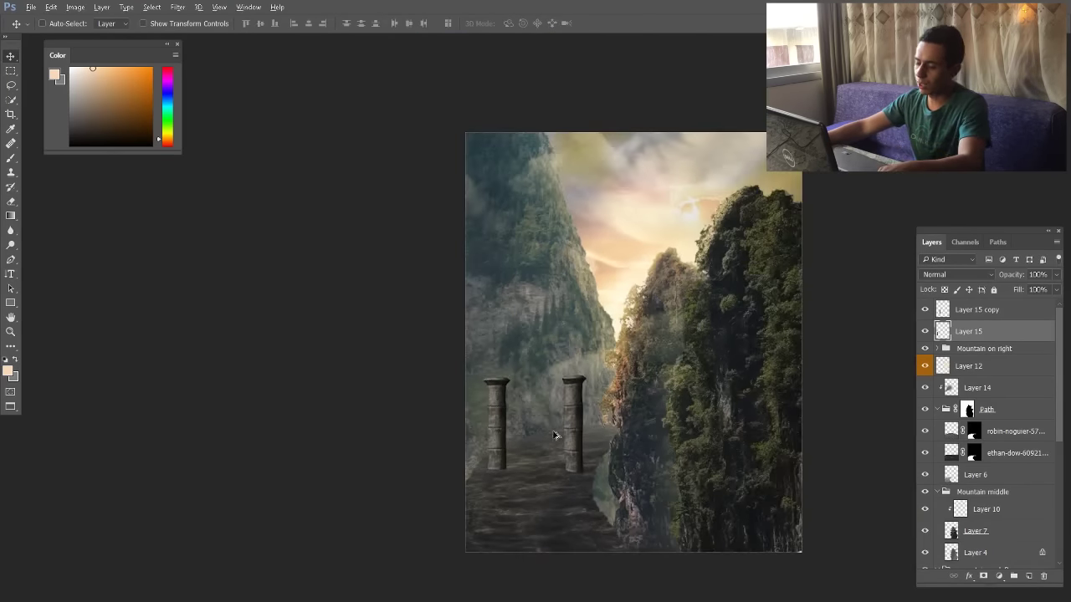
Place the old arch ruins image into the composition and position it above the two columns
{"action": "key", "text": "ctrl+minus"}
{"action": "key", "text": "ctrl+minus"}
{"action": "key", "text": "alt+Tab"}
{"action": "left_click_drag", "start_coordinate": [381, 276], "coordinate": [617, 512]}
{"action": "key", "text": "Return"}
{"action": "scroll", "coordinate": [577, 354], "scroll_direction": "up", "scroll_amount": 5}
{"action": "left_click_drag", "start_coordinate": [632, 326], "coordinate": [622, 260]}
Lasso the right-hand arch without its pillars, copy it to a new layer and delete the full ruins image
{"action": "key", "text": "l"}
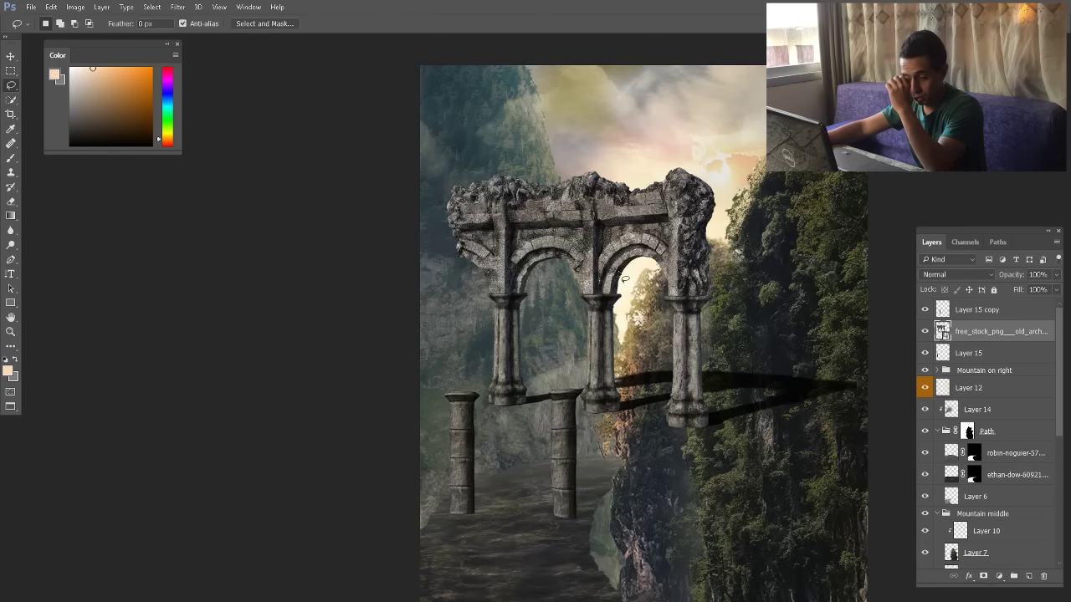
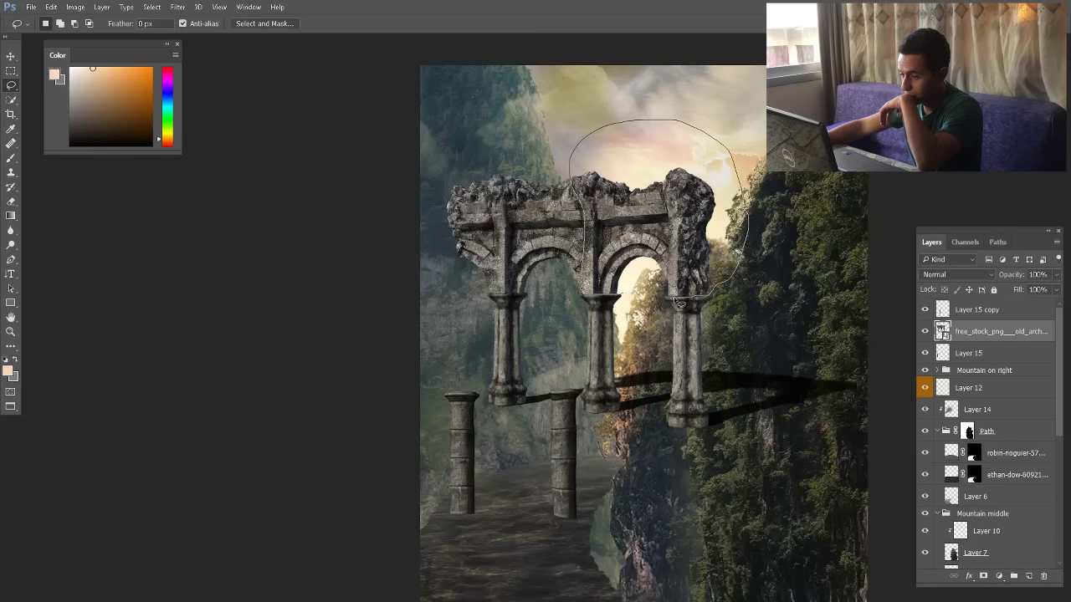
{"action": "left_click_drag", "start_coordinate": [657, 299], "coordinate": [637, 296]}
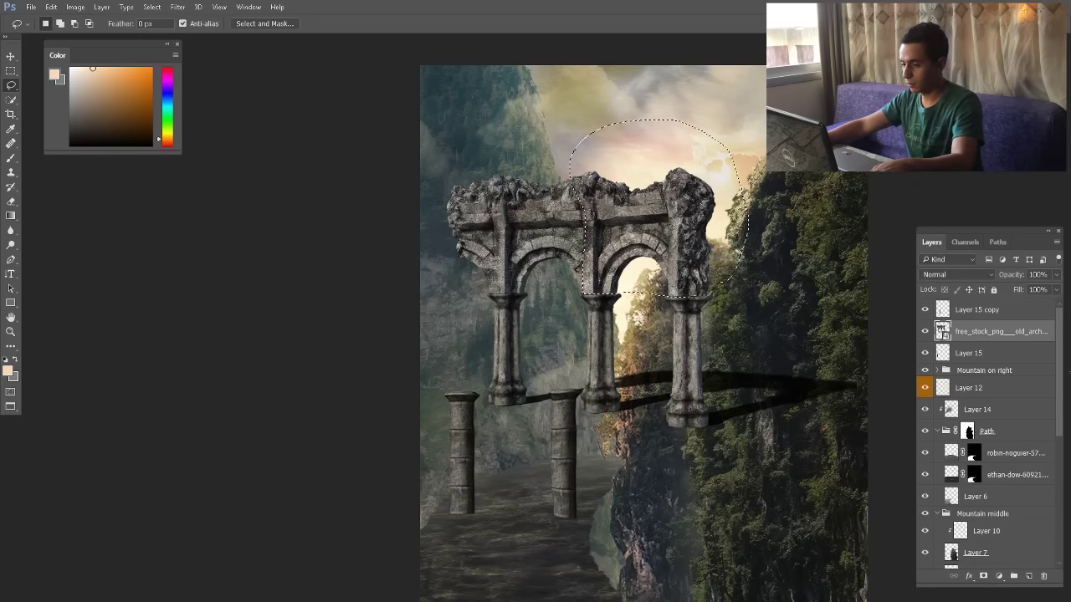
{"action": "key", "text": "ctrl+j"}
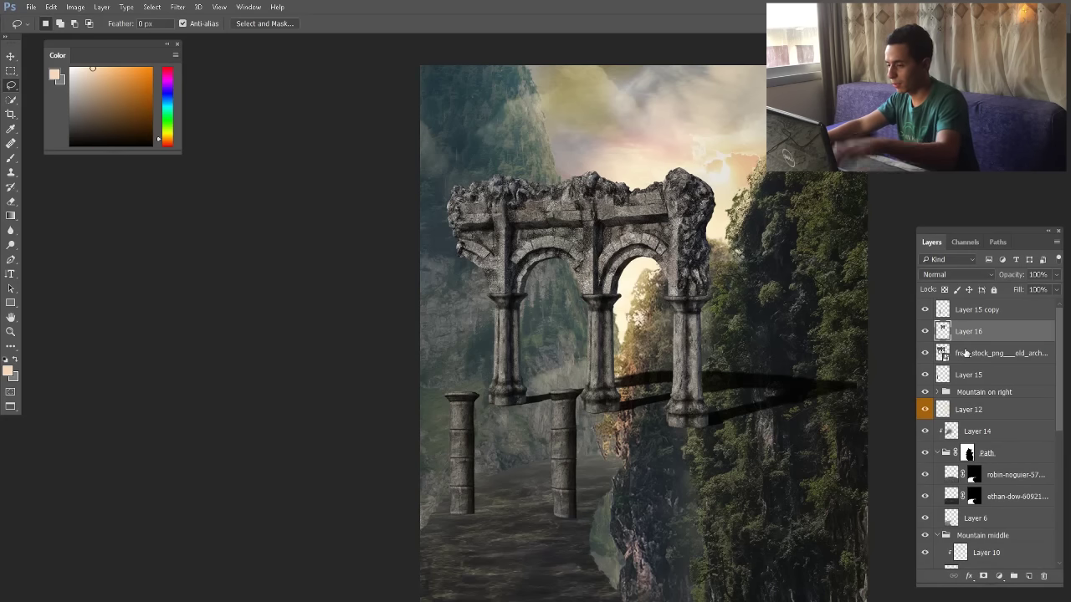
{"action": "left_click", "coordinate": [965, 353]}
{"action": "key", "text": "Delete"}
Place the arch piece on top of the two columns and bring its layer above both column layers
{"action": "left_click", "coordinate": [973, 335]}
{"action": "key", "text": "v"}
{"action": "left_click_drag", "start_coordinate": [688, 261], "coordinate": [554, 365]}
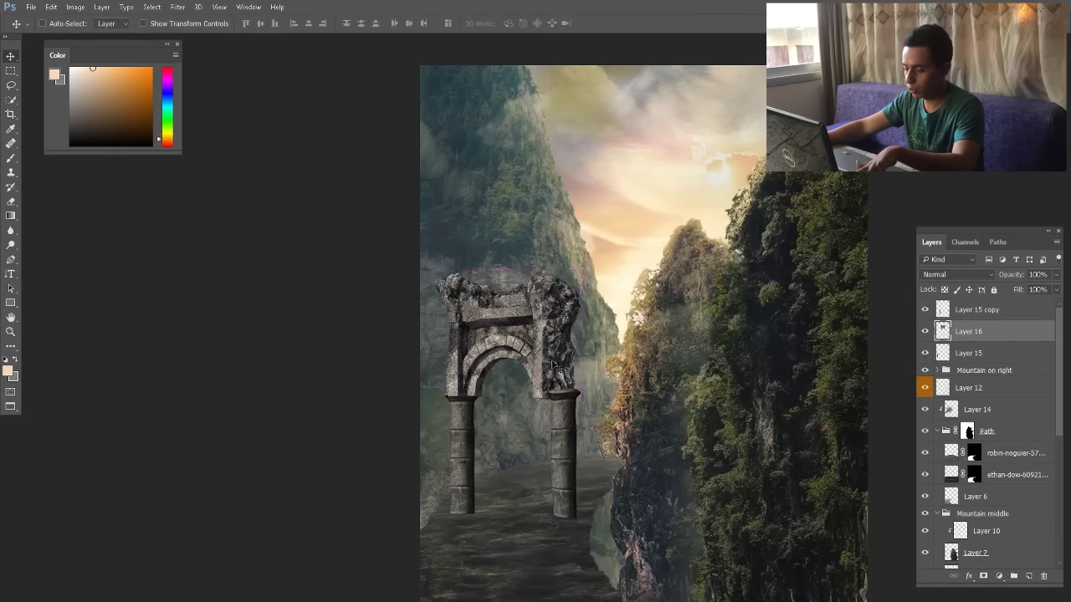
{"action": "key", "text": "ctrl+t"}
{"action": "key", "text": "Escape"}
{"action": "left_click", "coordinate": [986, 309], "text": "ctrl"}
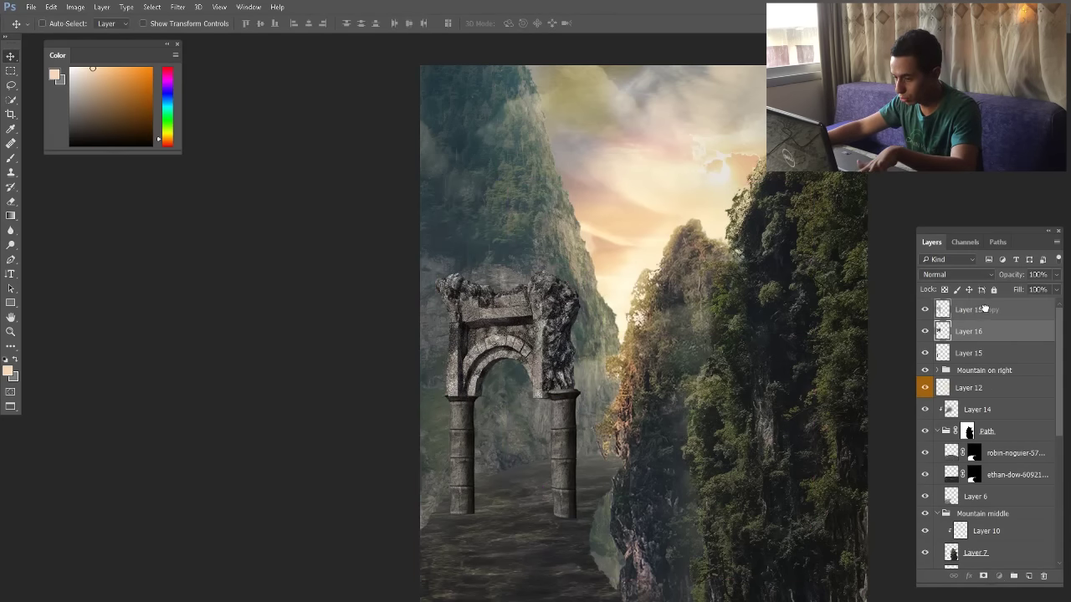
{"action": "key", "text": "ctrl+bracketright"}
Scale the arch piece up to about 105% and flip it horizontally
{"action": "key", "text": "ctrl+t"}
{"action": "left_click_drag", "start_coordinate": [579, 272], "coordinate": [587, 262]}
{"action": "right_click", "coordinate": [547, 324]}
{"action": "left_click", "coordinate": [593, 507]}
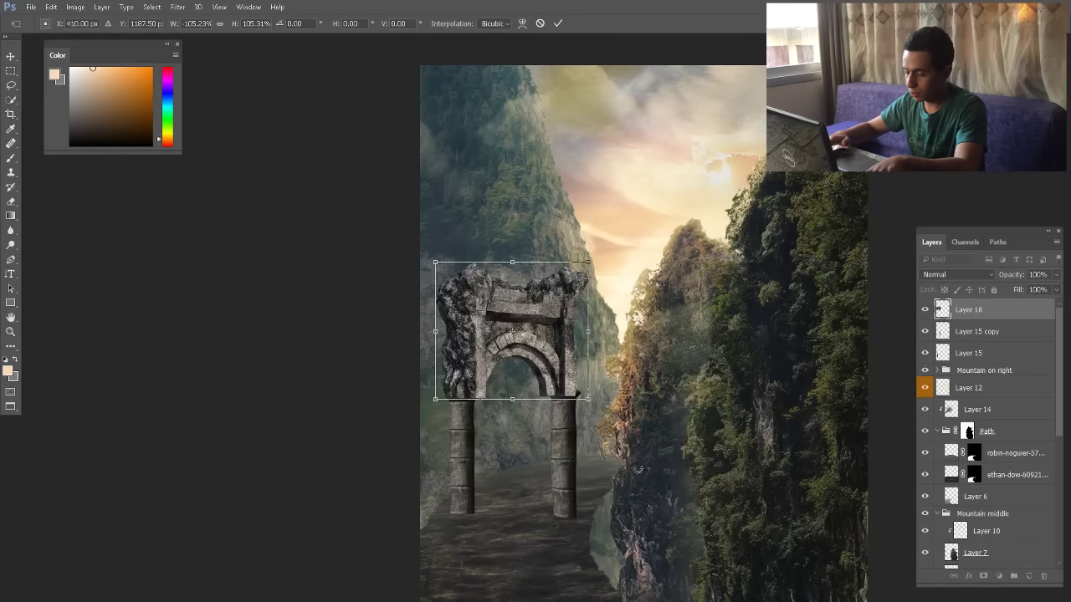
{"action": "key", "text": "Return"}
{"action": "scroll", "coordinate": [504, 375], "scroll_direction": "down", "scroll_amount": 2}
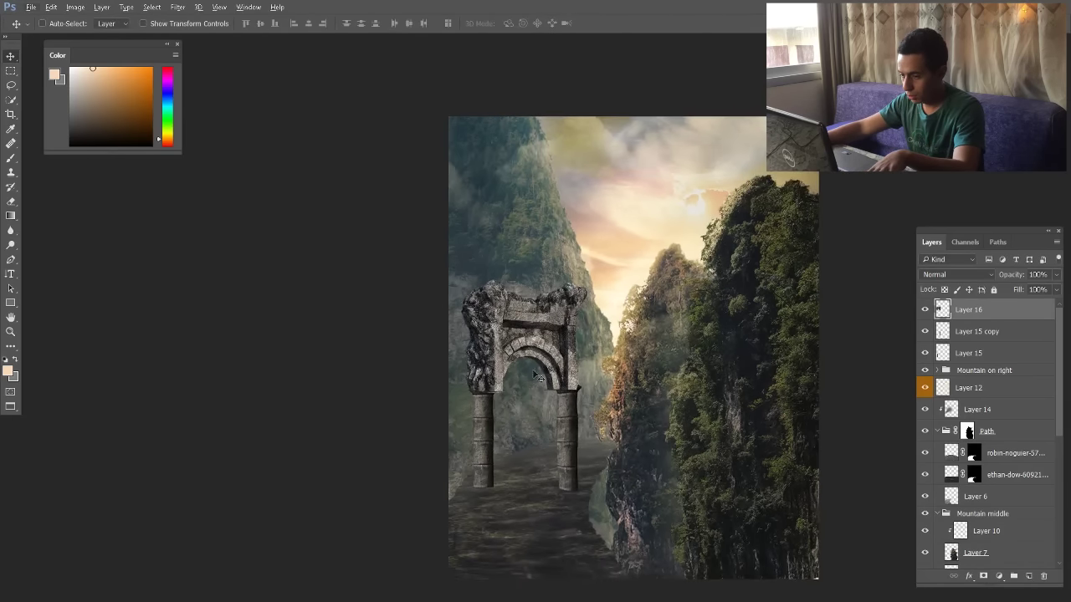
Distort the arch piece in perspective by raising its upper right corner and extending its lower right corner
{"action": "scroll", "coordinate": [505, 375], "scroll_direction": "up", "scroll_amount": 3}
{"action": "key", "text": "ctrl+t"}
{"action": "left_click_drag", "start_coordinate": [619, 252], "coordinate": [619, 237]}
{"action": "mouse_move", "coordinate": [590, 365]}
{"action": "left_mouse_down"}
{"action": "mouse_move", "coordinate": [588, 341]}
{"action": "mouse_move", "coordinate": [590, 359]}
{"action": "left_mouse_up"}
{"action": "left_click_drag", "start_coordinate": [616, 410], "coordinate": [628, 399]}
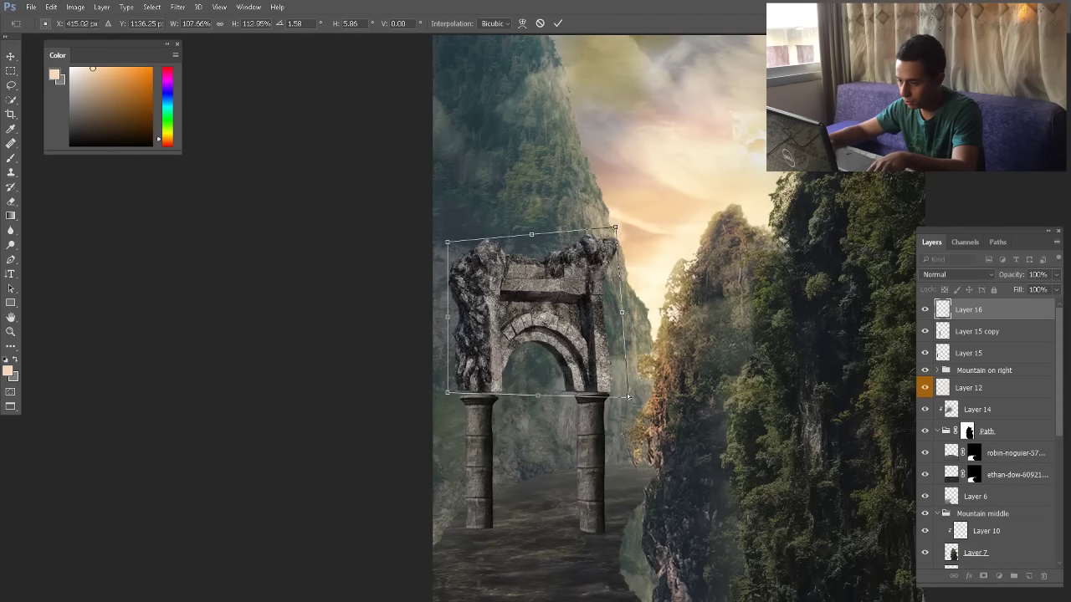
{"action": "key", "text": "Return"}
{"action": "scroll", "coordinate": [535, 376], "scroll_direction": "down", "scroll_amount": 7}
{"action": "scroll", "coordinate": [534, 378], "scroll_direction": "up", "scroll_amount": 1}
{"action": "scroll", "coordinate": [533, 378], "scroll_direction": "up", "scroll_amount": 2}
{"action": "key", "text": "ctrl+t"}
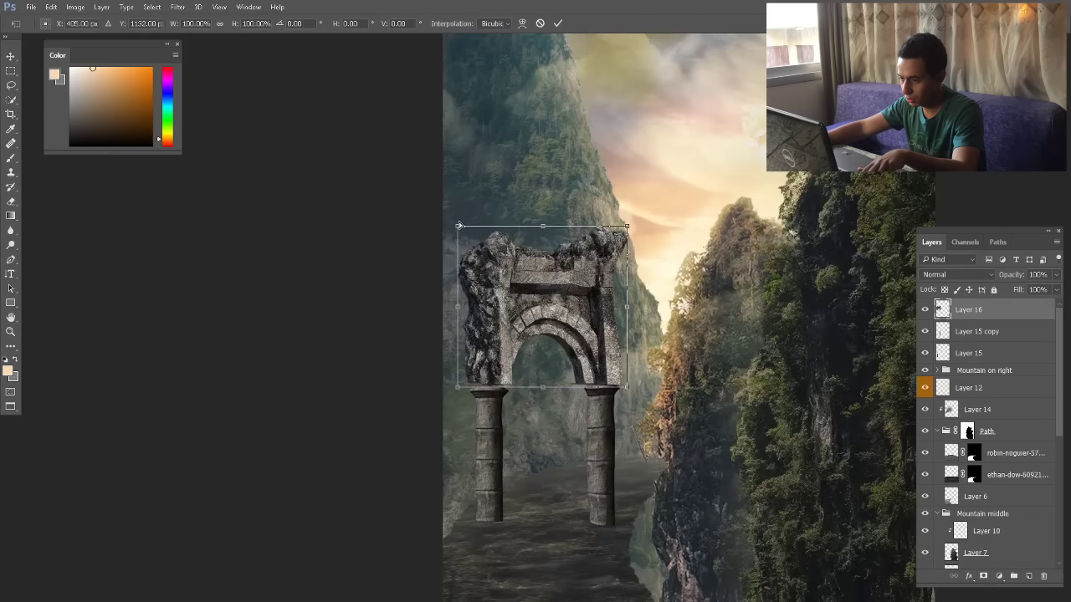
{"action": "left_click_drag", "start_coordinate": [458, 226], "coordinate": [467, 222]}
{"action": "key", "text": "Escape"}
{"action": "key", "text": "ctrl+z"}
Lasso the right half of the arch and transform it to sit over the right-hand column
{"action": "key", "text": "l"}
{"action": "mouse_move", "coordinate": [558, 251]}
{"action": "left_mouse_down"}
{"action": "mouse_move", "coordinate": [581, 435]}
{"action": "mouse_move", "coordinate": [557, 259]}
{"action": "left_mouse_up"}
{"action": "key", "text": "ctrl+t"}
{"action": "mouse_move", "coordinate": [757, 317]}
{"action": "left_mouse_down"}
{"action": "mouse_move", "coordinate": [738, 318]}
{"action": "mouse_move", "coordinate": [750, 334]}
{"action": "left_mouse_up"}
{"action": "key", "text": "Return"}
{"action": "key", "text": "ctrl+d"}
Lasso the left half of the arch and transform it to sit over the left-hand column
{"action": "left_click_drag", "start_coordinate": [552, 259], "coordinate": [547, 220]}
{"action": "key", "text": "ctrl+t"}
{"action": "left_click_drag", "start_coordinate": [452, 454], "coordinate": [449, 447]}
{"action": "key", "text": "Return"}
{"action": "key", "text": "ctrl+t"}
{"action": "left_click_drag", "start_coordinate": [553, 316], "coordinate": [558, 316]}
{"action": "key", "text": "Return"}
{"action": "key", "text": "ctrl+d"}
{"action": "key", "text": "v"}
Lasso the mismatched seam at the crown of the arch and delete the selected area
{"action": "scroll", "coordinate": [636, 352], "scroll_direction": "down", "scroll_amount": 3}
{"action": "scroll", "coordinate": [573, 364], "scroll_direction": "up", "scroll_amount": 5}
{"action": "key", "text": "l"}
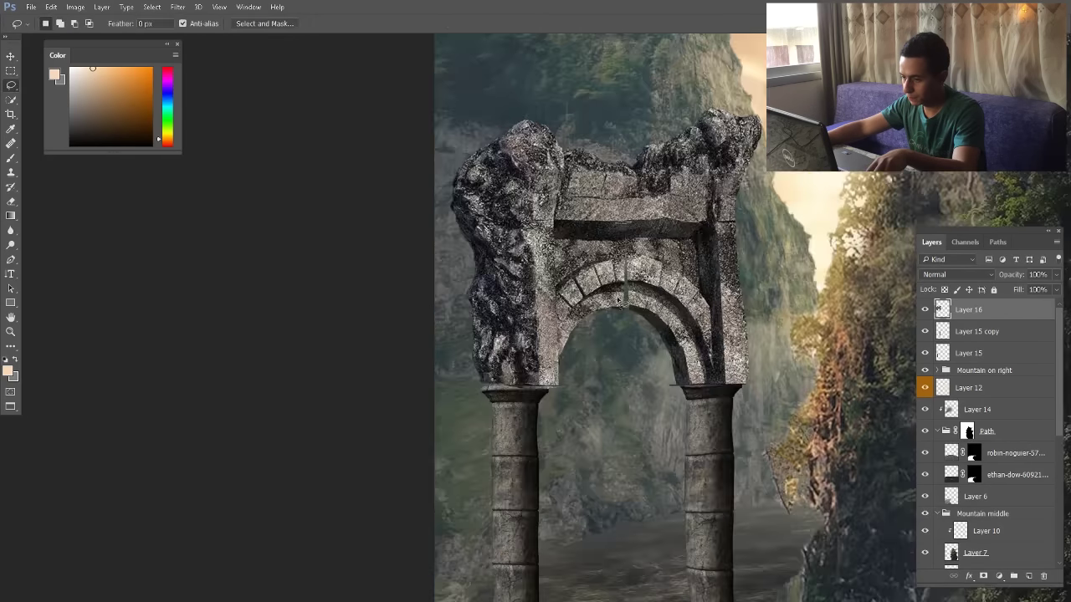
{"action": "left_click_drag", "start_coordinate": [614, 286], "coordinate": [621, 283]}
{"action": "key", "text": "Delete"}
{"action": "key", "text": "ctrl+d"}
{"action": "key", "text": "v"}
{"action": "scroll", "coordinate": [569, 356], "scroll_direction": "down", "scroll_amount": 5}
{"action": "scroll", "coordinate": [569, 356], "scroll_direction": "up", "scroll_amount": 4}
Merge the two column layers and adjust their tone with Curves and Hue/Saturation
{"action": "left_click", "coordinate": [971, 353]}
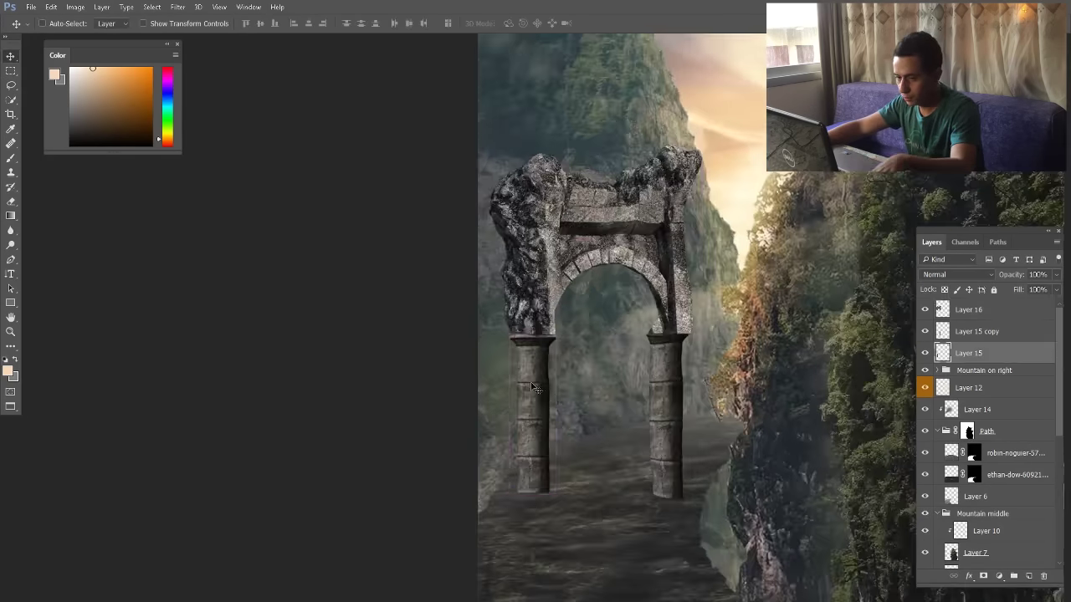
{"action": "key", "text": "ctrl+e"}
{"action": "key", "text": "ctrl+m"}
{"action": "left_click_drag", "start_coordinate": [676, 208], "coordinate": [676, 201]}
{"action": "key", "text": "Return"}
{"action": "key", "text": "ctrl+u"}
{"action": "key", "text": "Return"}
Match the arch layer and the column layer in brightness with a Curves adjustment on each
{"action": "left_click", "coordinate": [971, 310]}
{"action": "key", "text": "ctrl+m"}
{"action": "key", "text": "Return"}
{"action": "left_click", "coordinate": [976, 332]}
{"action": "key", "text": "ctrl+m"}
{"action": "key", "text": "Return"}
Merge the arch with the columns into one layer and shift its colour with Color Balance
{"action": "left_click", "coordinate": [971, 311], "text": "shift"}
{"action": "key", "text": "ctrl+e"}
{"action": "mouse_move", "coordinate": [625, 280]}
{"action": "left_mouse_down"}
{"action": "mouse_move", "coordinate": [617, 236]}
{"action": "mouse_move", "coordinate": [625, 280]}
{"action": "left_mouse_up"}
{"action": "scroll", "coordinate": [599, 251], "scroll_direction": "down", "scroll_amount": 3}
{"action": "key", "text": "ctrl+b"}
{"action": "left_click_drag", "start_coordinate": [179, 109], "coordinate": [175, 109]}
{"action": "key", "text": "Return"}
Flip the merged gate horizontally and nudge it slightly to the right on the path
{"action": "scroll", "coordinate": [619, 335], "scroll_direction": "up", "scroll_amount": 4}
{"action": "scroll", "coordinate": [629, 365], "scroll_direction": "down", "scroll_amount": 3}
{"action": "key", "text": "ctrl+t"}
{"action": "right_click", "coordinate": [629, 365]}
{"action": "left_click", "coordinate": [669, 536]}
{"action": "key", "text": "Return"}
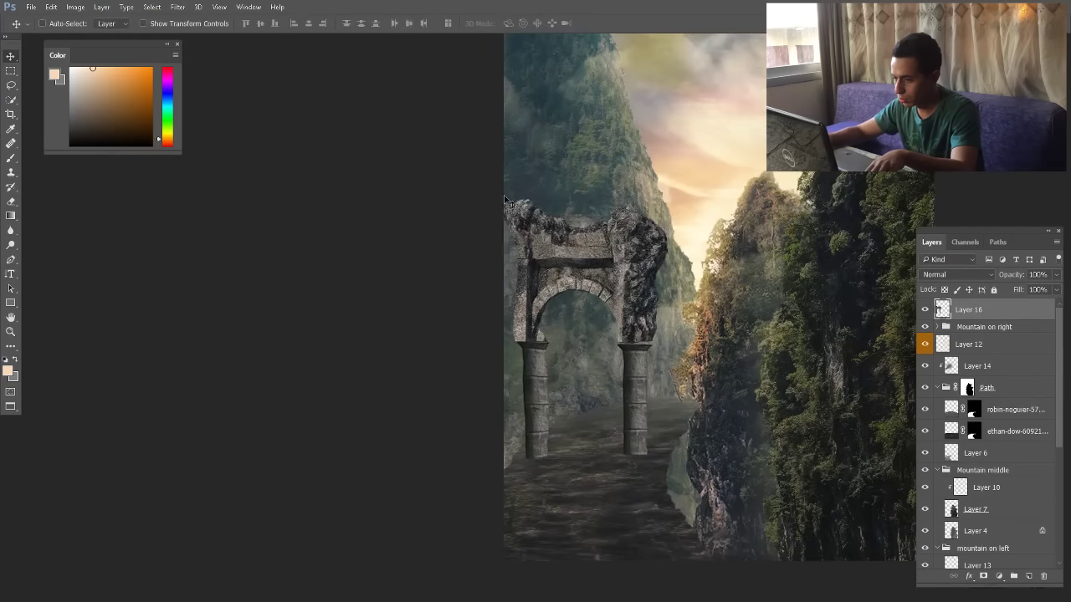
{"action": "scroll", "coordinate": [519, 333], "scroll_direction": "up", "scroll_amount": 3}
{"action": "key", "text": "l"}
{"action": "key", "text": "v"}
{"action": "scroll", "coordinate": [585, 364], "scroll_direction": "down", "scroll_amount": 4}
{"action": "left_click_drag", "start_coordinate": [629, 366], "coordinate": [633, 367]}
{"action": "scroll", "coordinate": [593, 399], "scroll_direction": "up", "scroll_amount": 3}
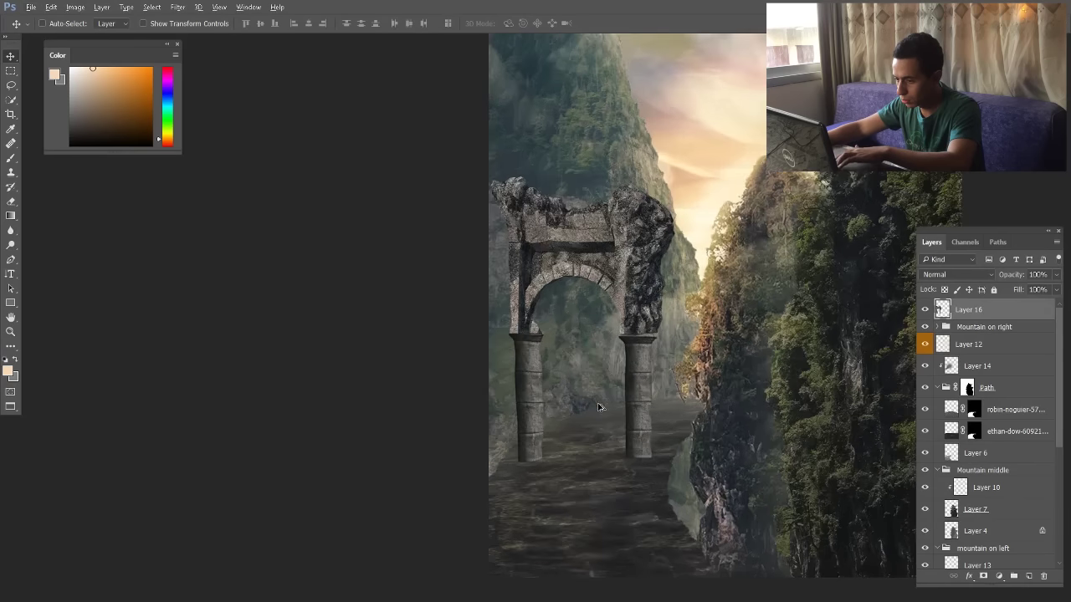
Clip a new Overlay layer to the gate and brush green sampled from the right mountain over the stones at 45% opacity
{"action": "left_click", "coordinate": [1029, 576]}
{"action": "left_click", "coordinate": [970, 318], "text": "alt"}
{"action": "key", "text": "b"}
{"action": "right_click", "coordinate": [708, 308]}
{"action": "left_click", "coordinate": [820, 460]}
{"action": "left_click", "coordinate": [808, 233], "text": "alt"}
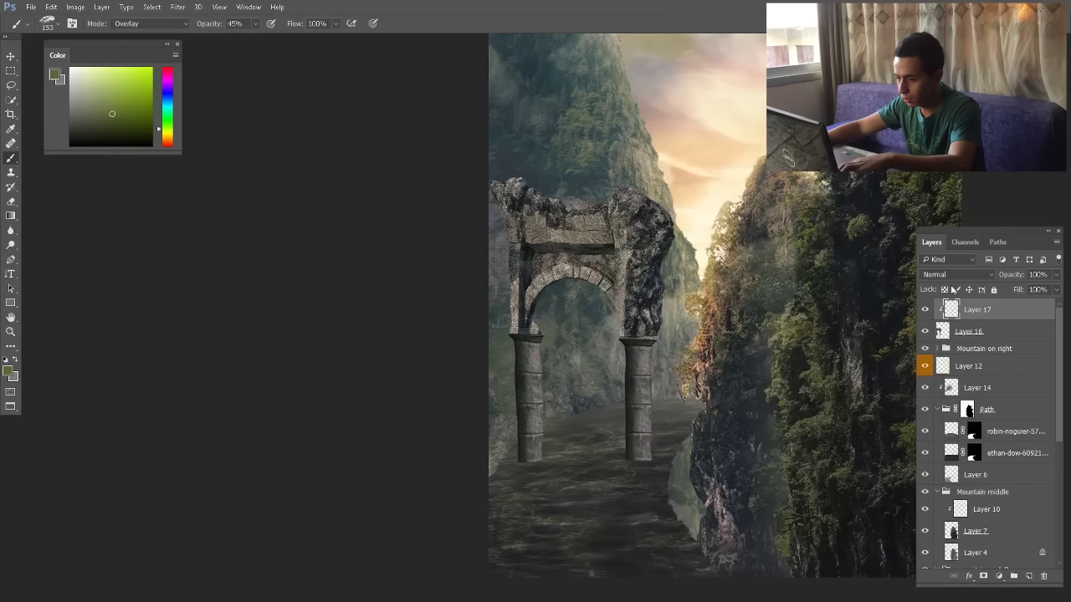
{"action": "left_click_drag", "start_coordinate": [643, 351], "coordinate": [643, 383]}
{"action": "scroll", "coordinate": [516, 339], "scroll_direction": "down", "scroll_amount": 3}
{"action": "scroll", "coordinate": [525, 343], "scroll_direction": "up", "scroll_amount": 3}
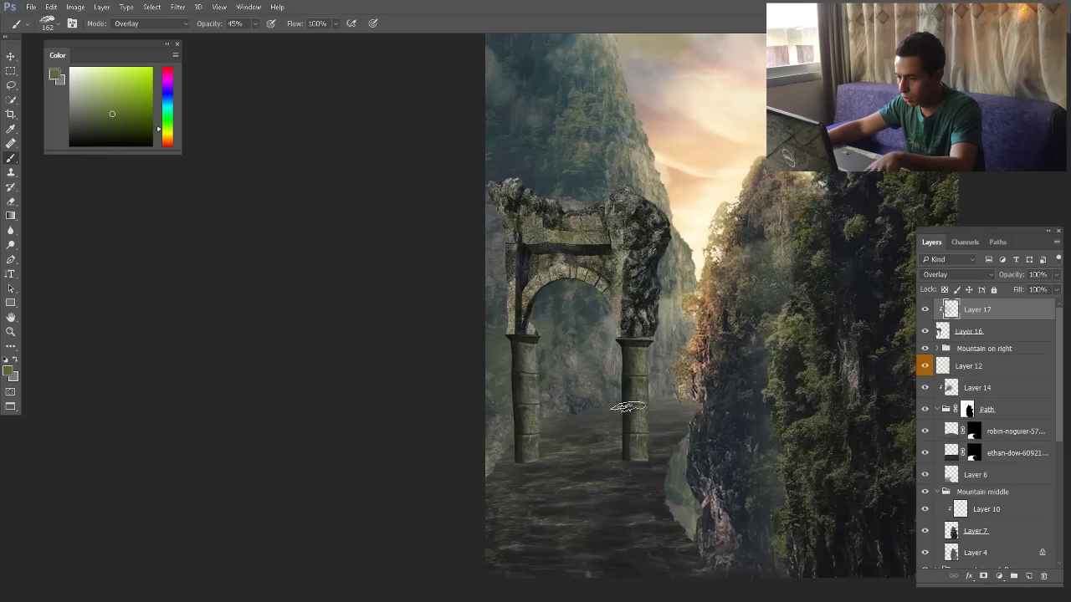
Tone down the green tint painted on the gate with Hue/Saturation
{"action": "key", "text": "ctrl+u"}
{"action": "left_click_drag", "start_coordinate": [705, 197], "coordinate": [691, 198]}
{"action": "left_click_drag", "start_coordinate": [706, 223], "coordinate": [681, 219]}
{"action": "key", "text": "Return"}
{"action": "key", "text": "v"}
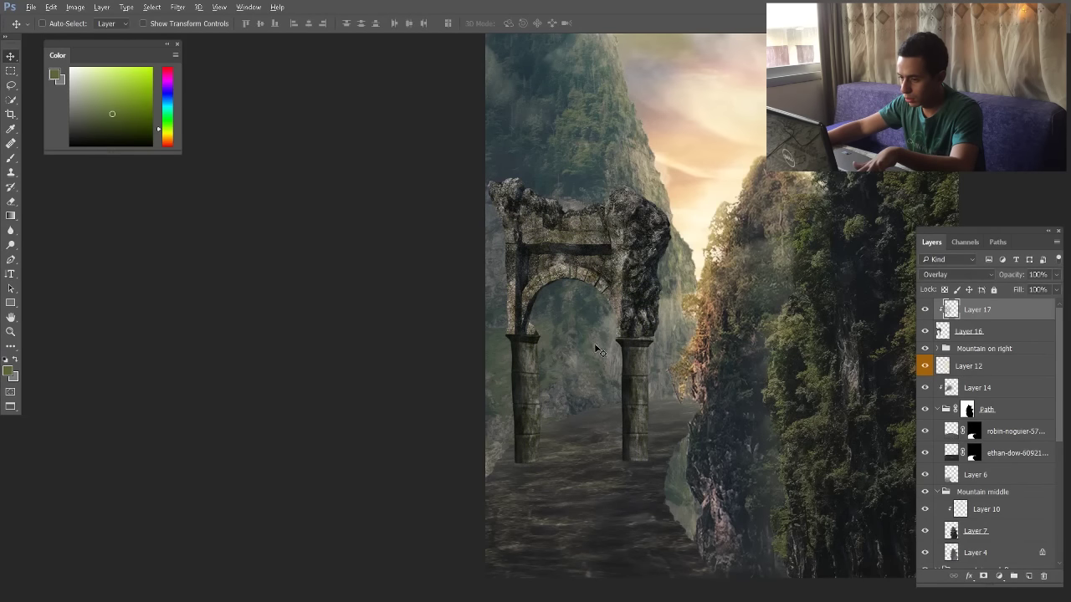
Clip another new layer to the gate and brush a sampled dark tone over the arch in Overlay mode
{"action": "scroll", "coordinate": [548, 381], "scroll_direction": "up", "scroll_amount": 1}
{"action": "left_click", "coordinate": [1029, 576]}
{"action": "left_click", "coordinate": [970, 320], "text": "alt"}
{"action": "key", "text": "b"}
{"action": "right_click", "coordinate": [609, 277]}
{"action": "left_click", "coordinate": [764, 459]}
{"action": "left_click", "coordinate": [635, 294], "text": "alt"}
{"action": "left_click", "coordinate": [689, 424]}
{"action": "left_click", "coordinate": [164, 25]}
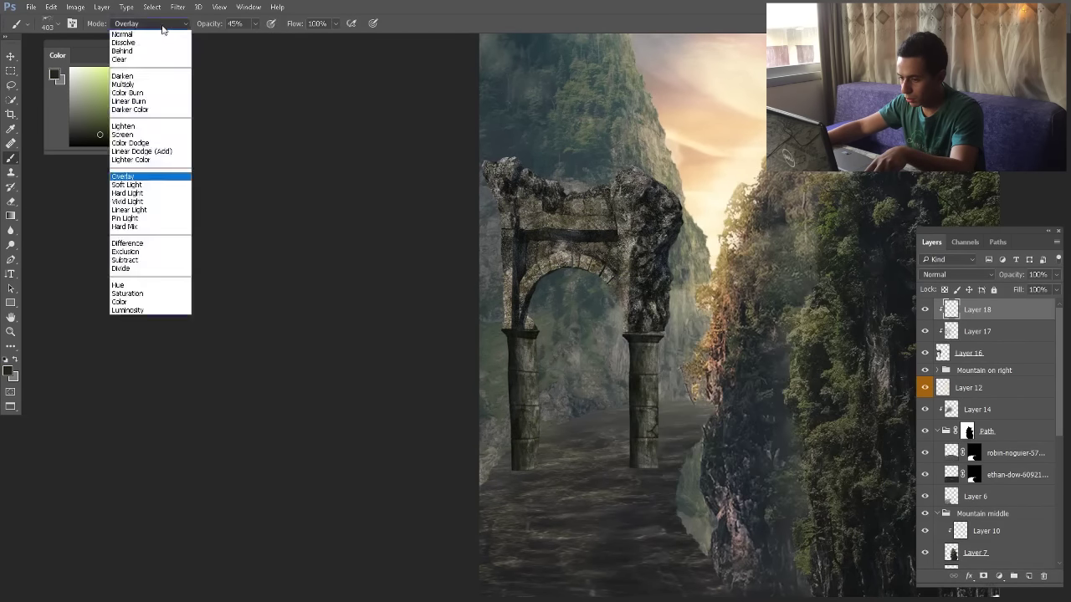
{"action": "left_click", "coordinate": [138, 176]}
{"action": "left_click", "coordinate": [562, 261]}
Switch to a different brush, darken the lower part of the gate, and toggle the painted layers' visibility to compare
{"action": "right_click", "coordinate": [583, 334]}
{"action": "left_click", "coordinate": [736, 516]}
{"action": "left_click", "coordinate": [550, 443]}
{"action": "key", "text": "v"}
{"action": "scroll", "coordinate": [532, 296], "scroll_direction": "down", "scroll_amount": 3}
{"action": "left_click_drag", "start_coordinate": [924, 311], "coordinate": [924, 335]}
Group the gate layer with its two clipped paint layers and name the group Gate
{"action": "left_click", "coordinate": [996, 353], "text": "shift"}
{"action": "key", "text": "ctrl+g"}
{"action": "double_click", "coordinate": [971, 306]}
{"action": "type", "text": "Gate"}
{"action": "key", "text": "Return"}
Duplicate the gate layer, trim the copy to its rugged rocky side, and place it mirrored over the gate's opposite side
{"action": "scroll", "coordinate": [595, 331], "scroll_direction": "up", "scroll_amount": 4}
{"action": "left_click", "coordinate": [595, 289], "text": "ctrl"}
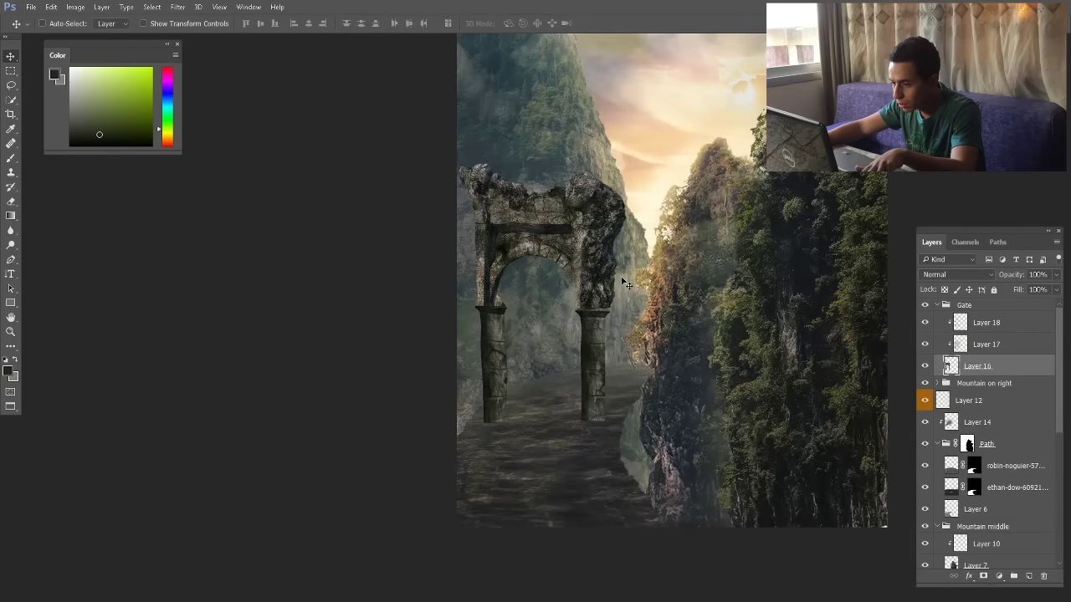
{"action": "left_click_drag", "start_coordinate": [595, 288], "coordinate": [770, 193]}
{"action": "key", "text": "m"}
{"action": "left_click_drag", "start_coordinate": [626, 52], "coordinate": [725, 351]}
{"action": "key", "text": "Delete"}
{"action": "key", "text": "ctrl+t"}
{"action": "key", "text": "v"}
{"action": "left_click_drag", "start_coordinate": [757, 201], "coordinate": [492, 299]}
Erase the unwanted parts of the mirrored rock copy around the gate's left side with the Eraser
{"action": "key", "text": "e"}
{"action": "mouse_move", "coordinate": [517, 201]}
{"action": "left_mouse_down"}
{"action": "mouse_move", "coordinate": [495, 347]}
{"action": "mouse_move", "coordinate": [474, 350]}
{"action": "mouse_move", "coordinate": [481, 410]}
{"action": "left_mouse_up"}
{"action": "key", "text": "0"}
{"action": "key", "text": "v"}
Merge the rock copy with Layer 16 and clip Layer 17 and Layer 18 to the merged gate again
{"action": "left_click", "coordinate": [980, 388], "text": "shift"}
{"action": "key", "text": "ctrl+e"}
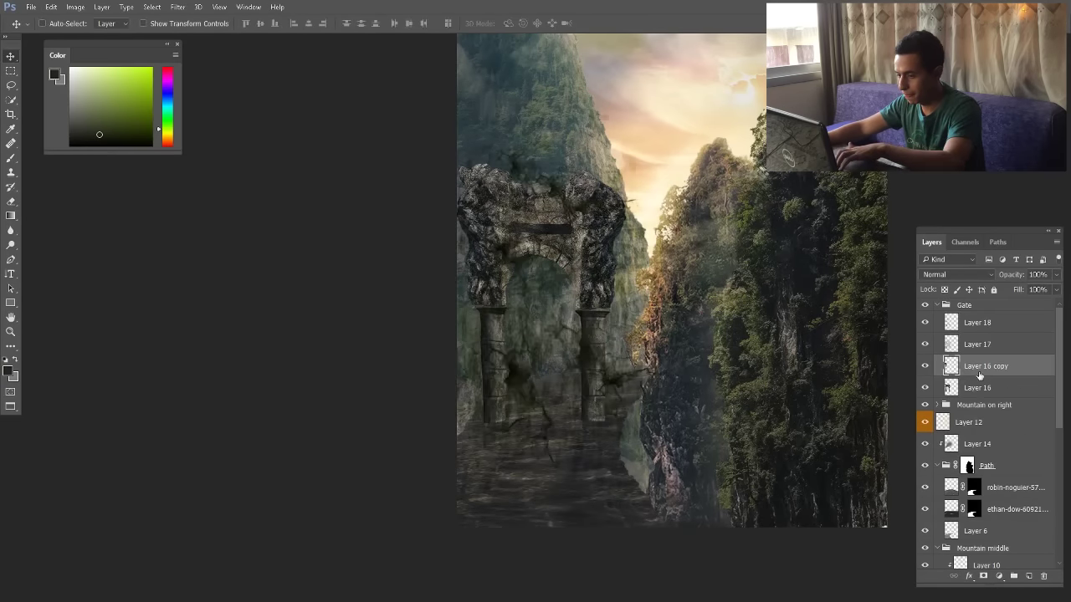
{"action": "left_click", "coordinate": [980, 354], "text": "alt"}
{"action": "left_click", "coordinate": [980, 333], "text": "alt"}
{"action": "scroll", "coordinate": [593, 299], "scroll_direction": "down", "scroll_amount": 2}
Collapse the Gate group and scale the whole group down to about 94%
{"action": "left_click", "coordinate": [965, 305]}
{"action": "scroll", "coordinate": [586, 293], "scroll_direction": "up", "scroll_amount": 3}
{"action": "left_click", "coordinate": [938, 306]}
{"action": "key", "text": "ctrl+t"}
{"action": "left_click_drag", "start_coordinate": [697, 90], "coordinate": [678, 108]}
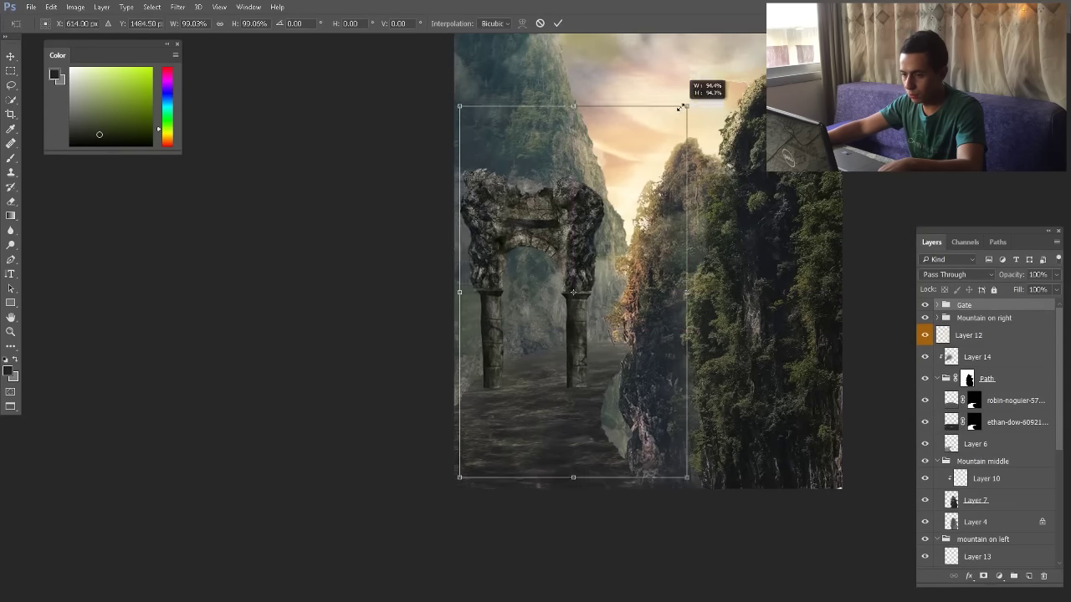
{"action": "key", "text": "Return"}
Select the upper image layer in the Path group and switch to the Dodge tool
{"action": "left_click", "coordinate": [1015, 401]}
{"action": "key", "text": "o"}
{"action": "left_click", "coordinate": [186, 24]}
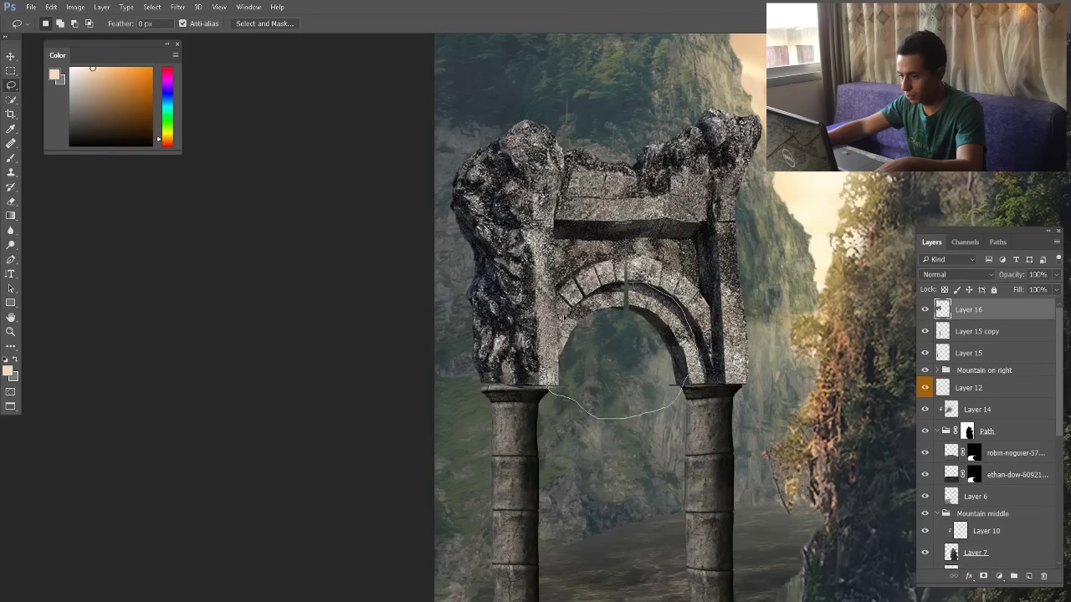
Outline the inner ring of the arch on Layer 16 with the Lasso and delete it
{"action": "mouse_move", "coordinate": [613, 286]}
{"action": "left_mouse_down"}
{"action": "mouse_move", "coordinate": [559, 330]}
{"action": "mouse_move", "coordinate": [548, 387]}
{"action": "left_mouse_up"}
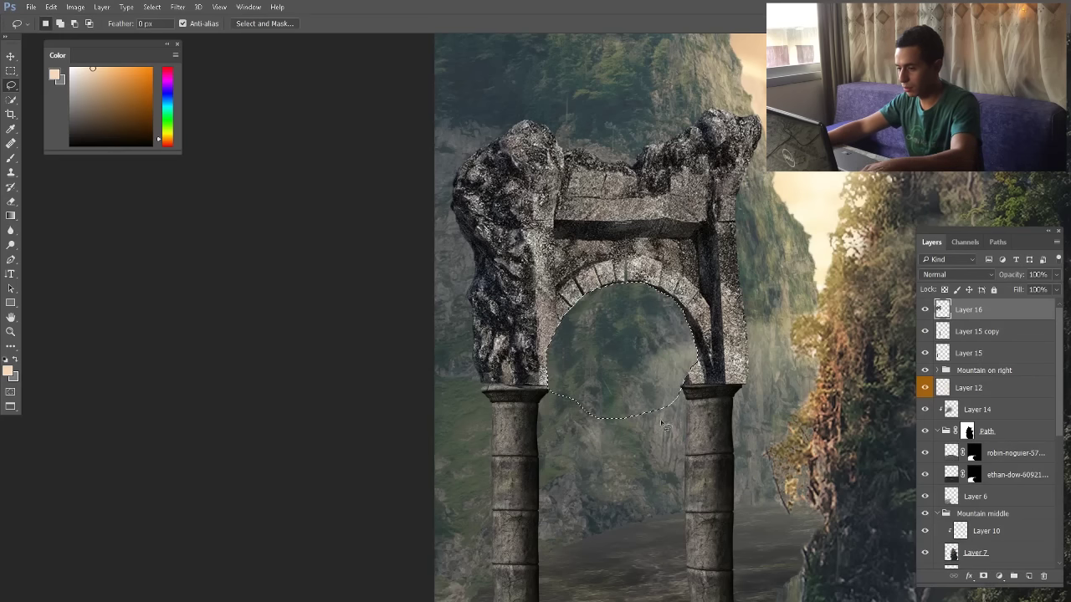
{"action": "key", "text": "v"}
{"action": "scroll", "coordinate": [604, 448], "scroll_direction": "down", "scroll_amount": 4}
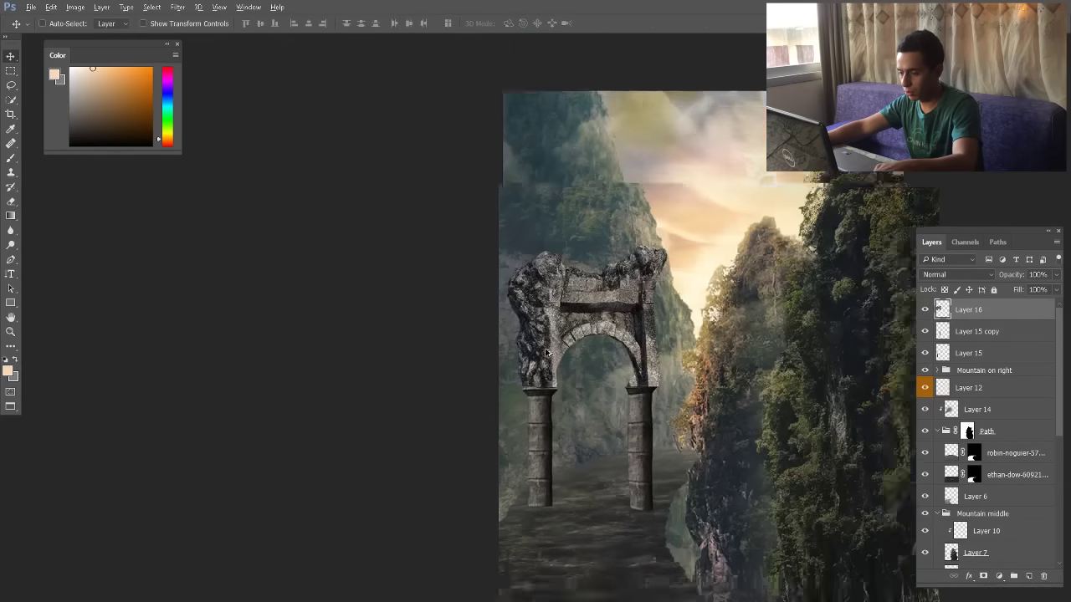
{"action": "scroll", "coordinate": [568, 348], "scroll_direction": "up", "scroll_amount": 5}
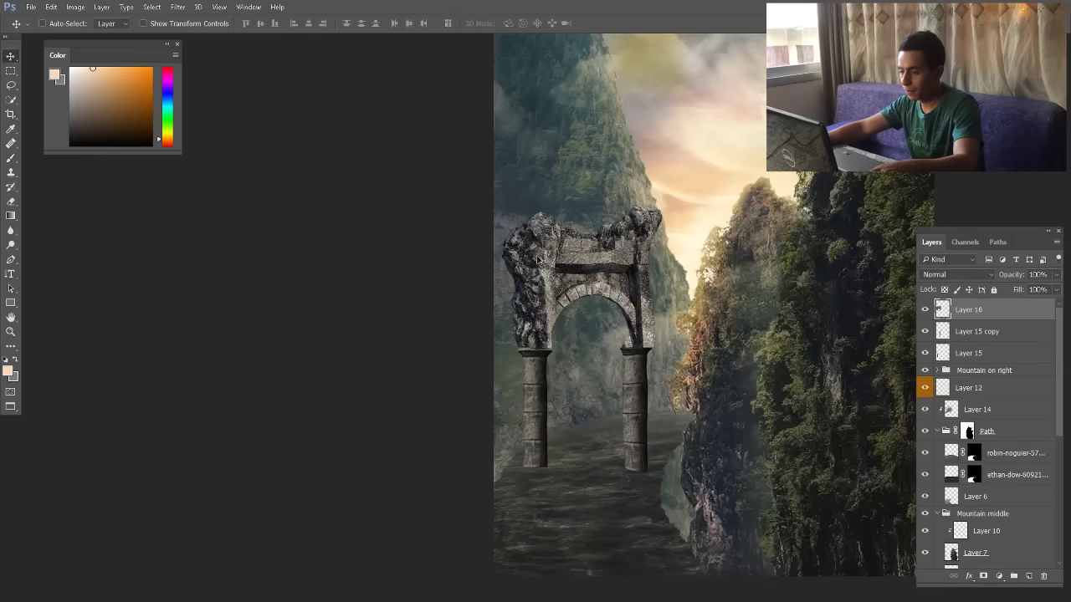
{"action": "scroll", "coordinate": [544, 390], "scroll_direction": "up", "scroll_amount": 3}
Toggle the two column layers' visibility to identify them, and merge Layer 15 with Layer 15 copy
{"action": "left_click", "coordinate": [530, 369], "text": "ctrl"}
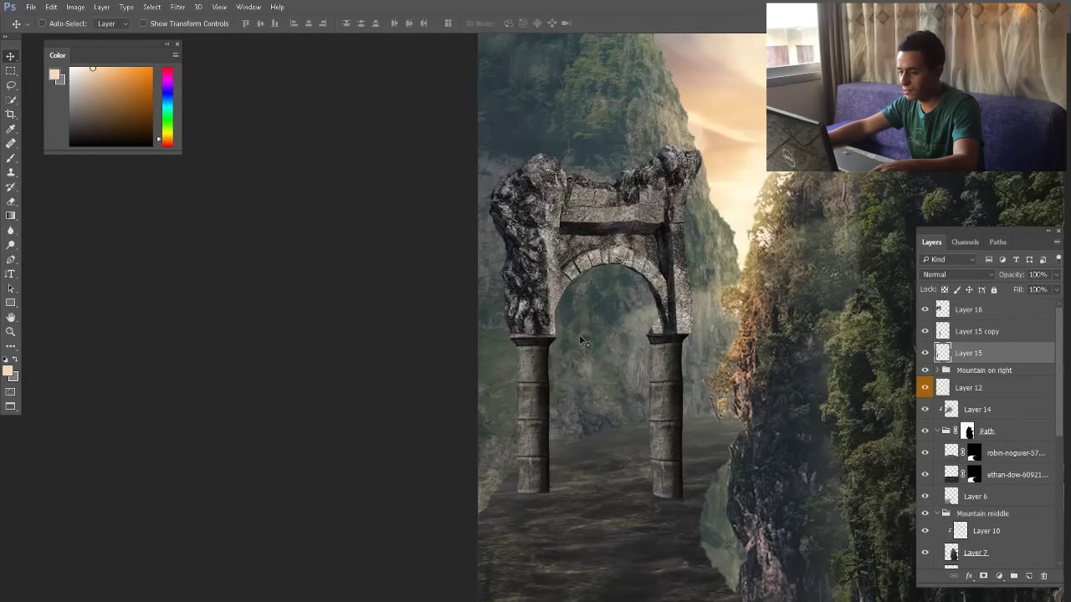
{"action": "scroll", "coordinate": [532, 388], "scroll_direction": "down", "scroll_amount": 1}
{"action": "scroll", "coordinate": [530, 387], "scroll_direction": "down", "scroll_amount": 1}
{"action": "scroll", "coordinate": [602, 326], "scroll_direction": "up", "scroll_amount": 1}
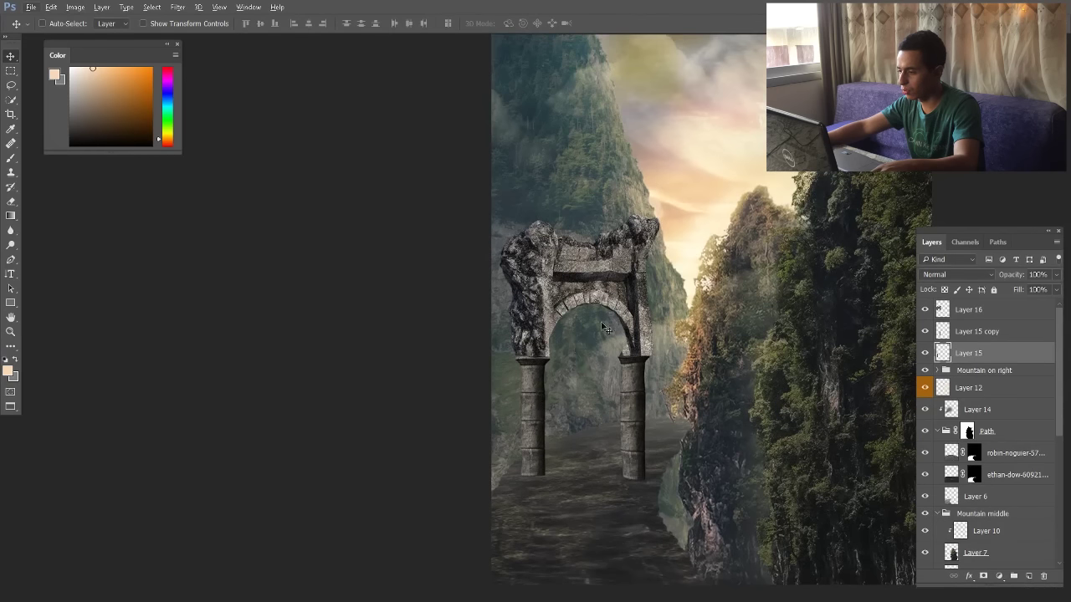
{"action": "left_click", "coordinate": [967, 310], "text": "shift"}
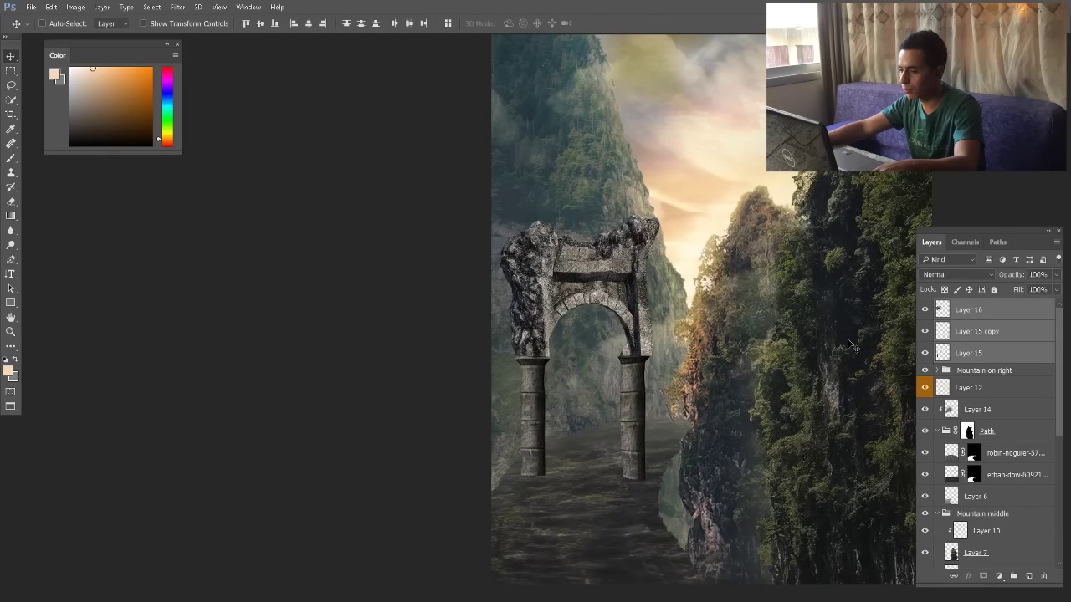
{"action": "left_click", "coordinate": [1029, 352]}
{"action": "left_click", "coordinate": [925, 352]}
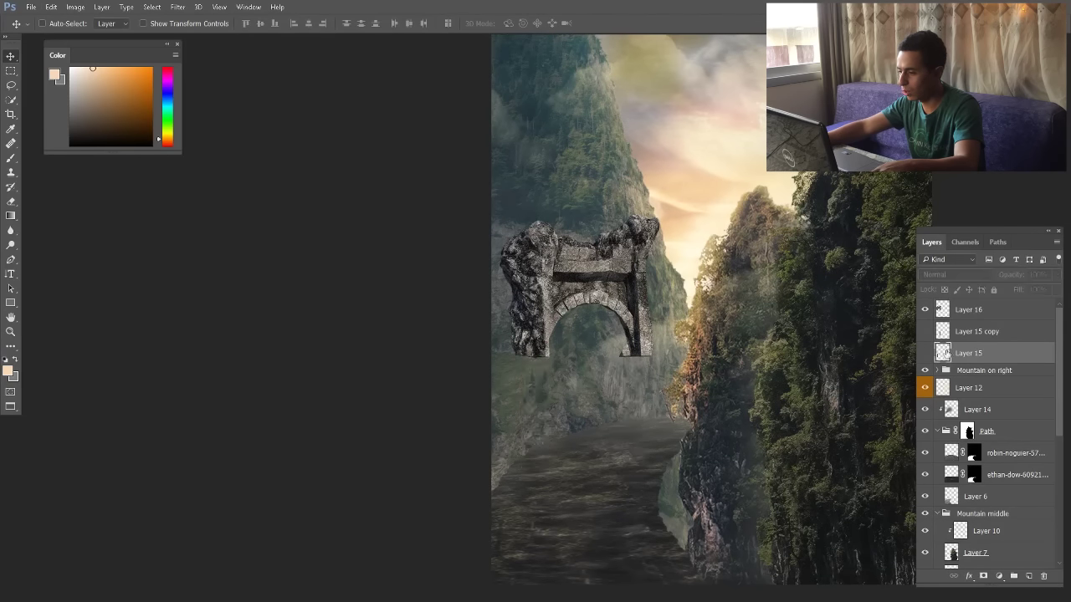
{"action": "left_click_drag", "start_coordinate": [927, 331], "coordinate": [927, 352]}
{"action": "left_click", "coordinate": [973, 335], "text": "shift"}
{"action": "key", "text": "ctrl+e"}
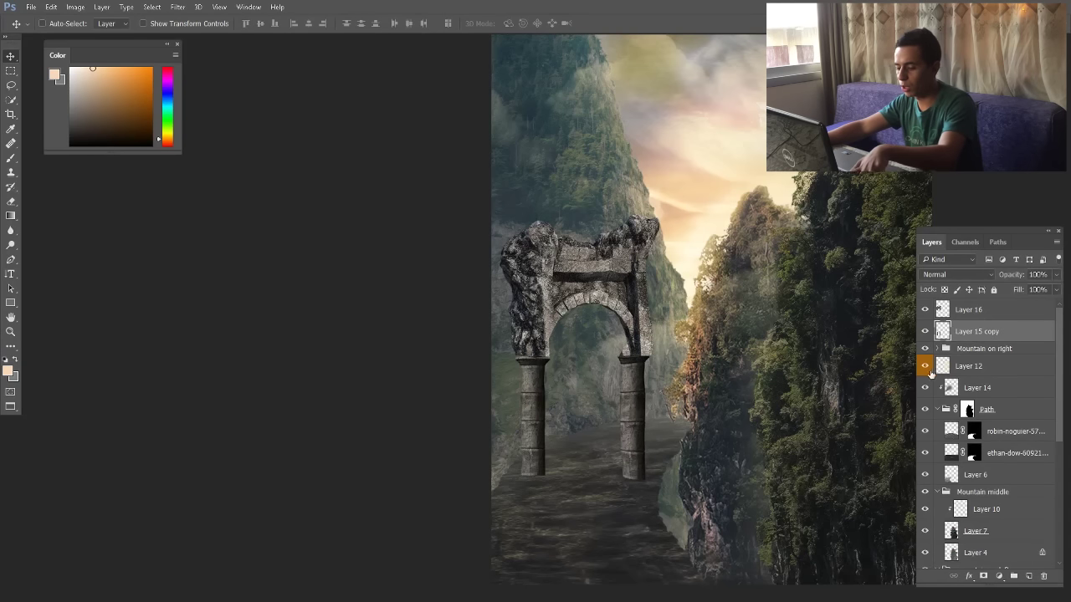
Raise the columns' black output to 20 with Curves and set their saturation to -43
{"action": "key", "text": "ctrl+m"}
{"action": "left_click_drag", "start_coordinate": [680, 206], "coordinate": [676, 202]}
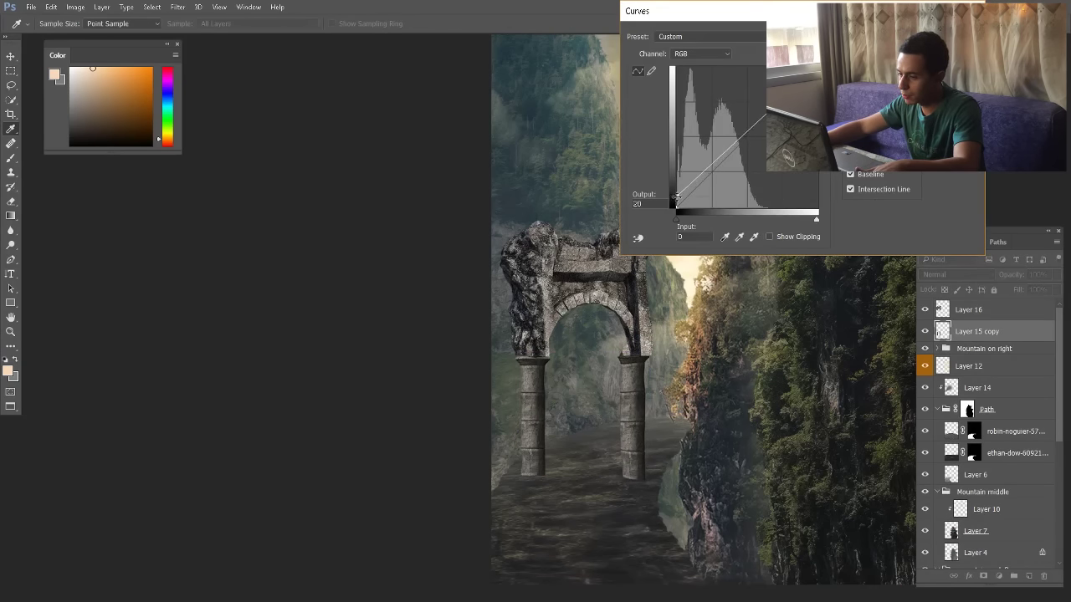
{"action": "key", "text": "Return"}
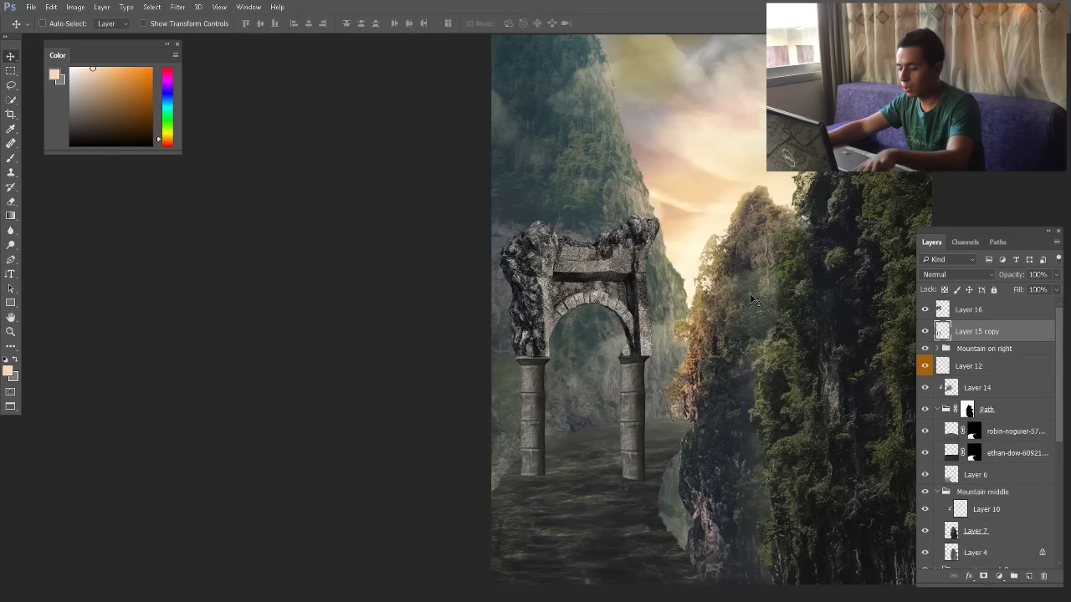
{"action": "key", "text": "ctrl+u"}
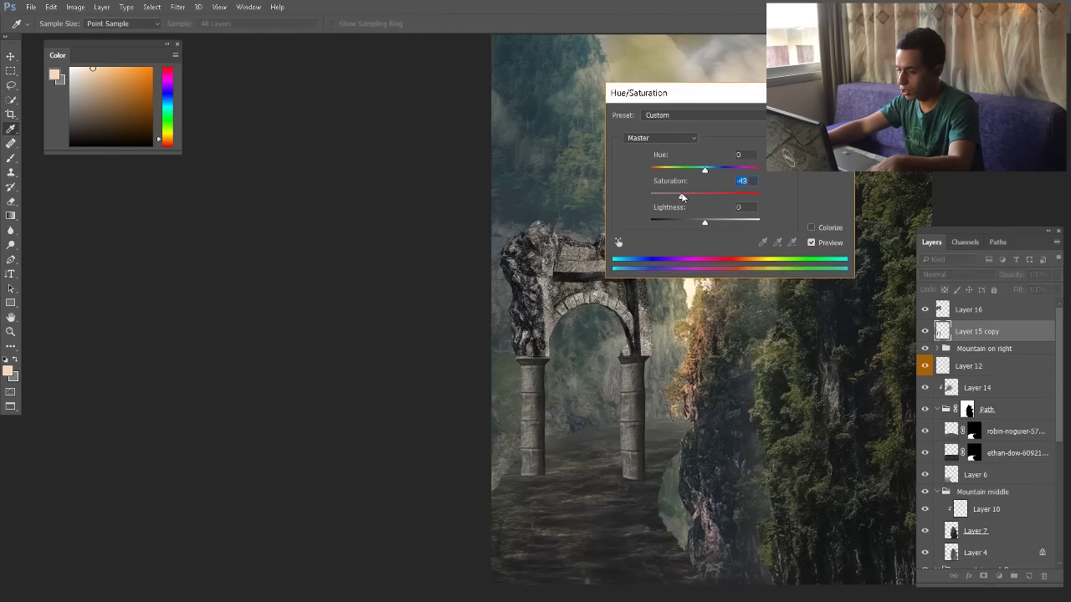
{"action": "key", "text": "Return"}
Lower the white output of the arch on Layer 16 to 214 with Curves
{"action": "left_click", "coordinate": [963, 312]}
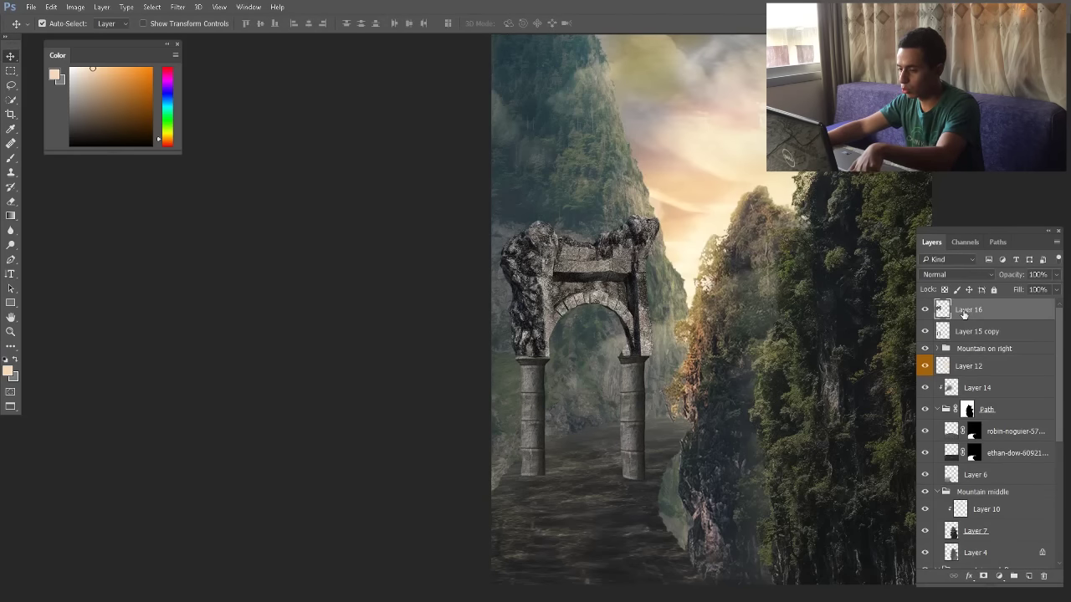
{"action": "key", "text": "ctrl+m"}
{"action": "left_click_drag", "start_coordinate": [817, 67], "coordinate": [818, 79]}
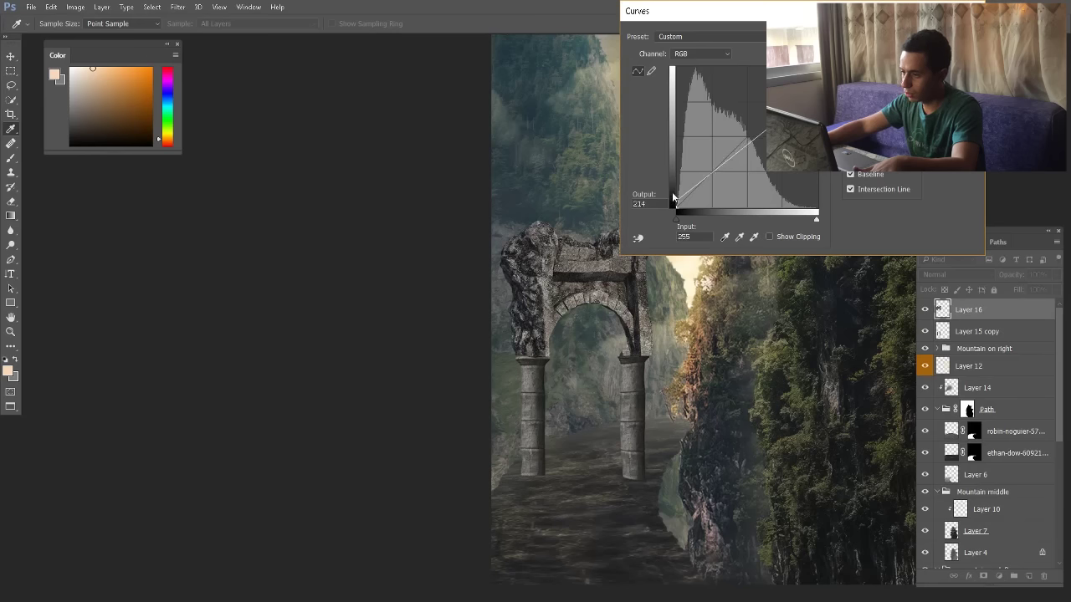
{"action": "key", "text": "Return"}
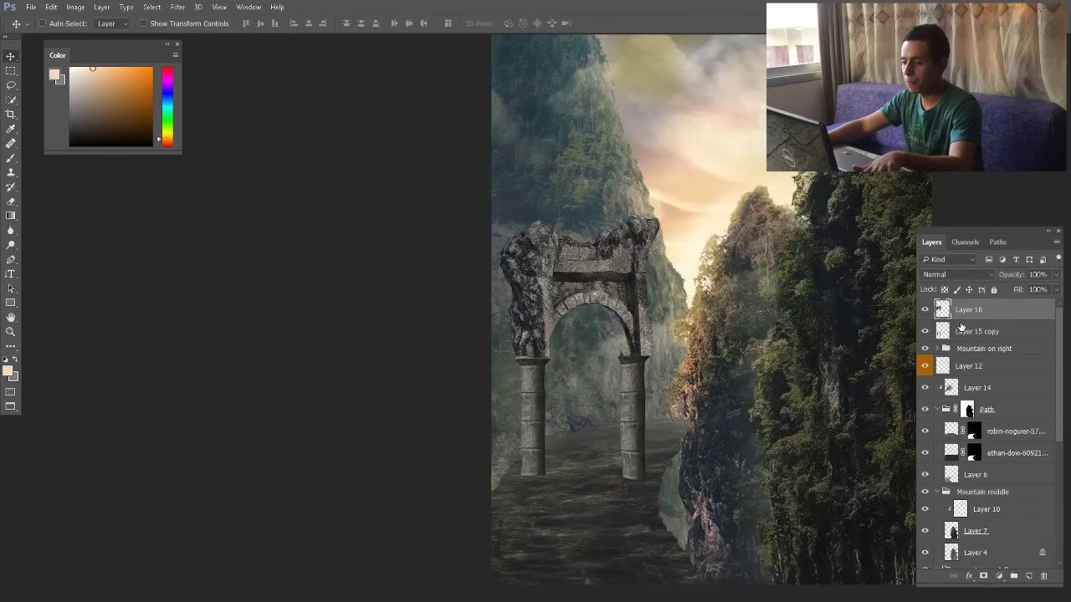
Lower the white output of the merged columns to 229 with Curves
{"action": "left_click", "coordinate": [964, 333]}
{"action": "key", "text": "ctrl+m"}
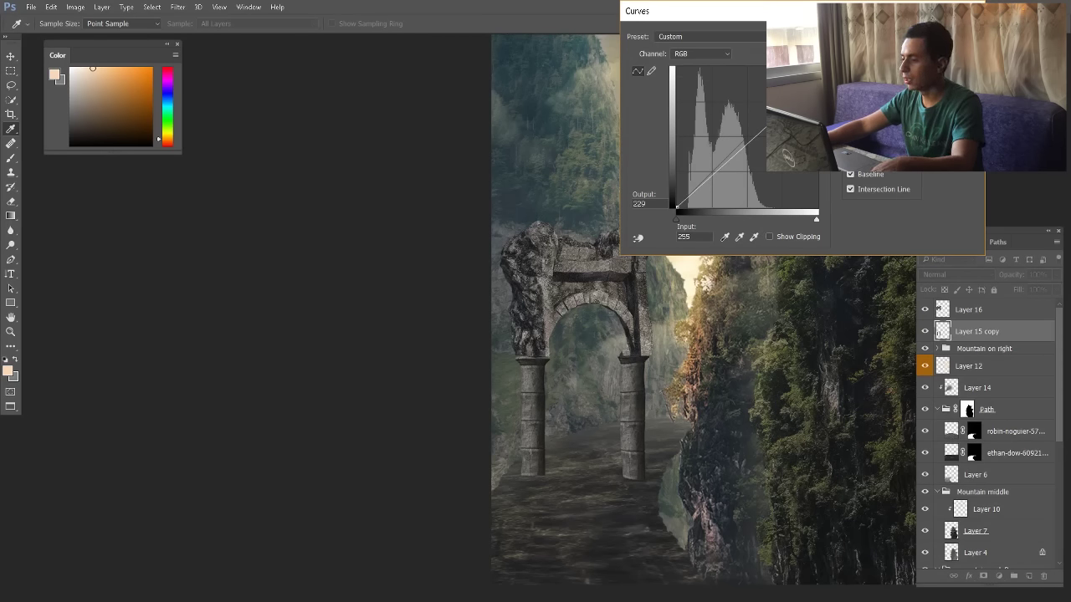
{"action": "key", "text": "Return"}
Merge the arch and columns layers into a single gate layer
{"action": "left_click", "coordinate": [970, 310], "text": "shift"}
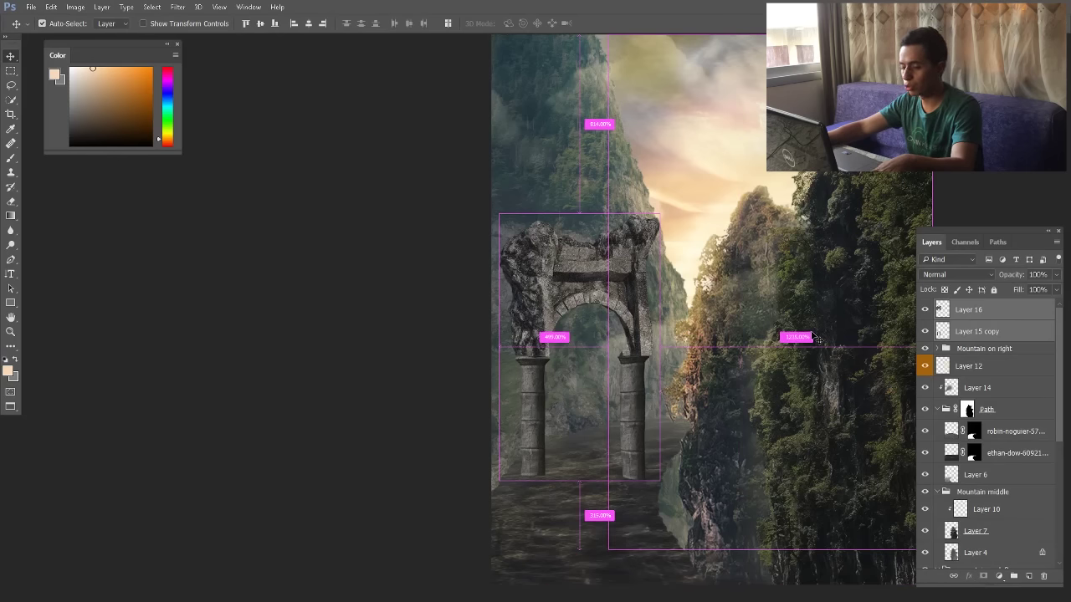
{"action": "key", "text": "ctrl+e"}
{"action": "left_click_drag", "start_coordinate": [674, 343], "coordinate": [659, 267]}
{"action": "scroll", "coordinate": [660, 268], "scroll_direction": "down", "scroll_amount": 3}
{"action": "scroll", "coordinate": [669, 301], "scroll_direction": "up", "scroll_amount": 5}
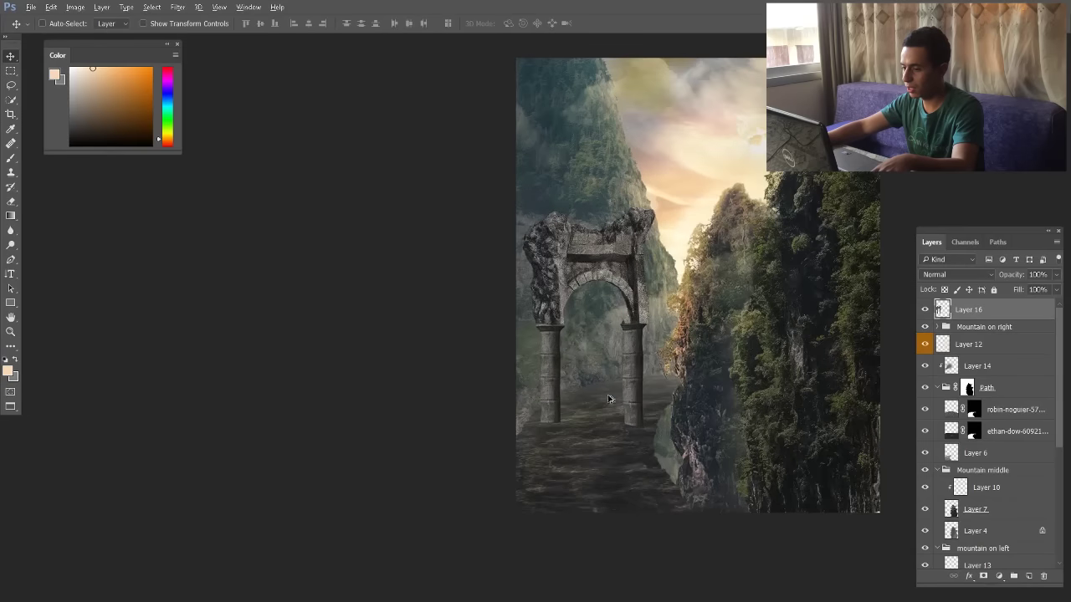
{"action": "scroll", "coordinate": [590, 322], "scroll_direction": "down", "scroll_amount": 2}
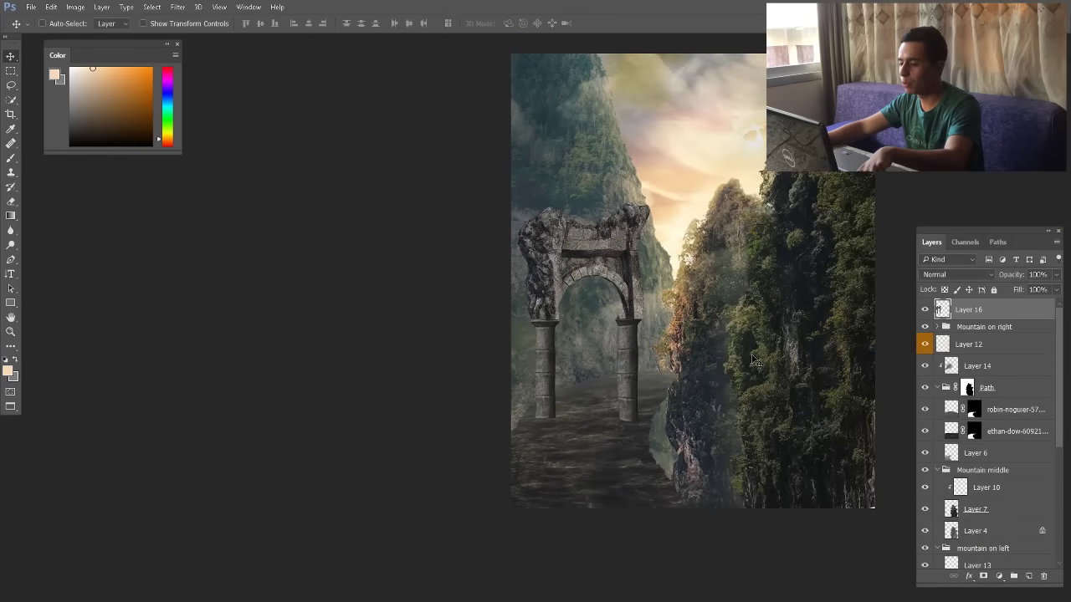
Warm the gate's highlights with Color Balance, using +9 toward red and -9 toward yellow
{"action": "key", "text": "ctrl+b"}
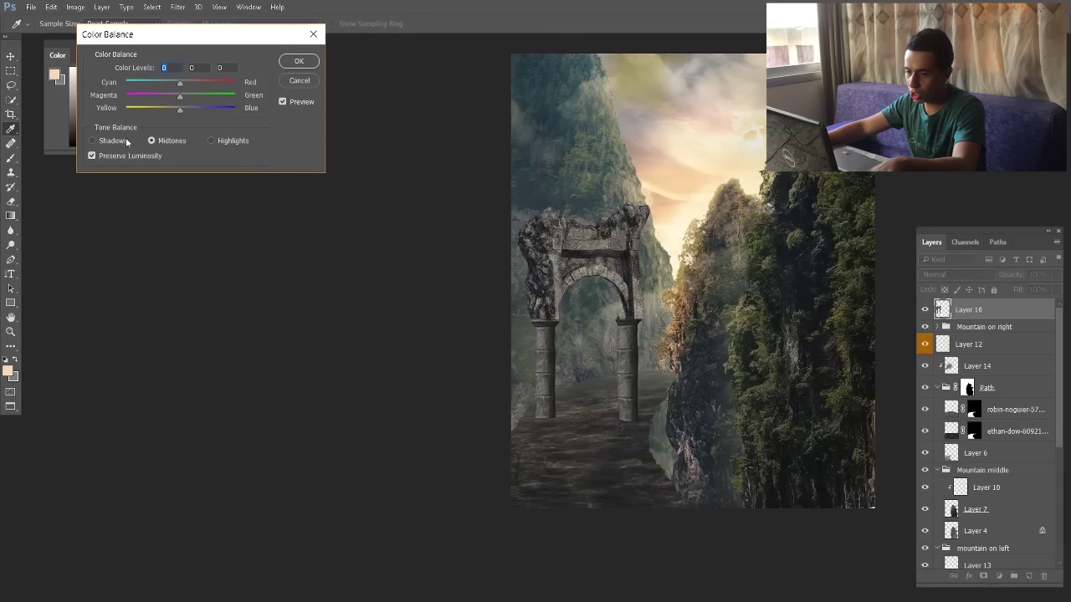
{"action": "left_click_drag", "start_coordinate": [178, 83], "coordinate": [177, 83]}
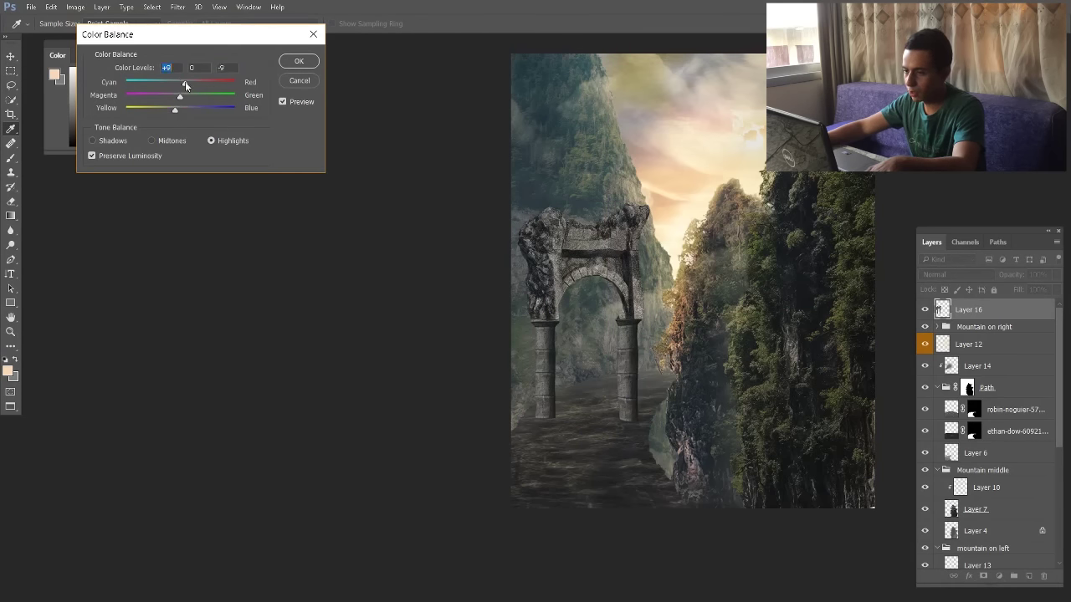
{"action": "left_click", "coordinate": [298, 61]}
{"action": "scroll", "coordinate": [624, 367], "scroll_direction": "up", "scroll_amount": 3}
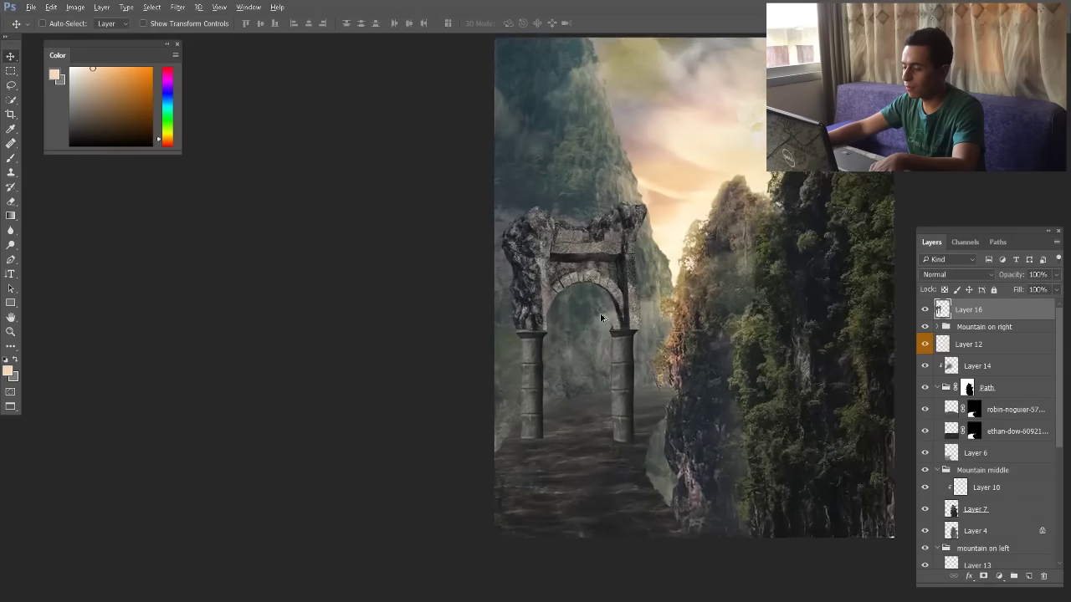
{"action": "scroll", "coordinate": [624, 367], "scroll_direction": "down", "scroll_amount": 3}
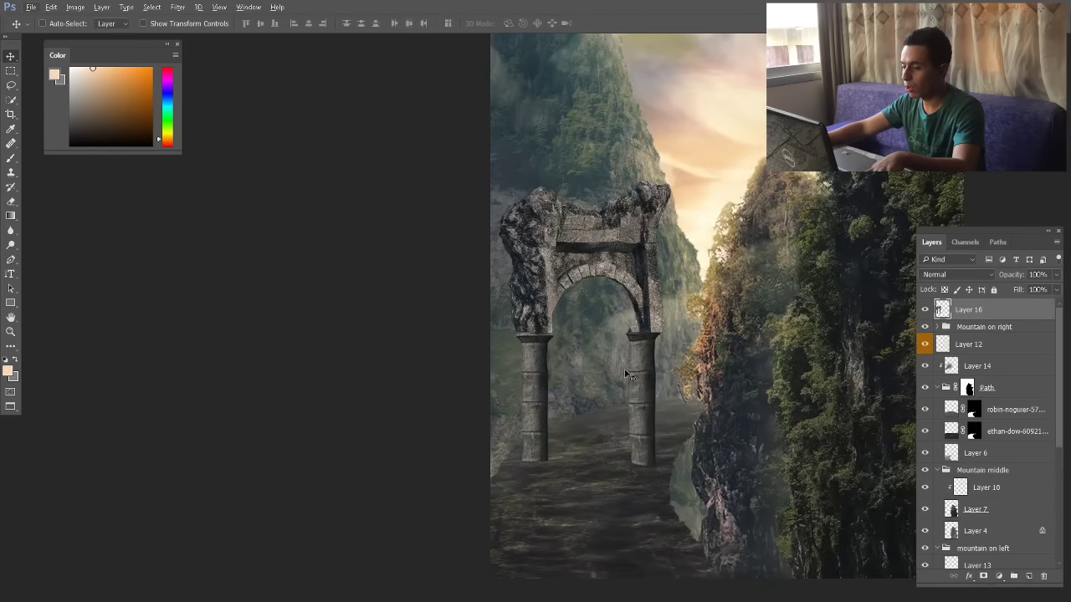
Flip the gate horizontally and enlarge it slightly with Free Transform
{"action": "key", "text": "ctrl+t"}
{"action": "right_click", "coordinate": [608, 329]}
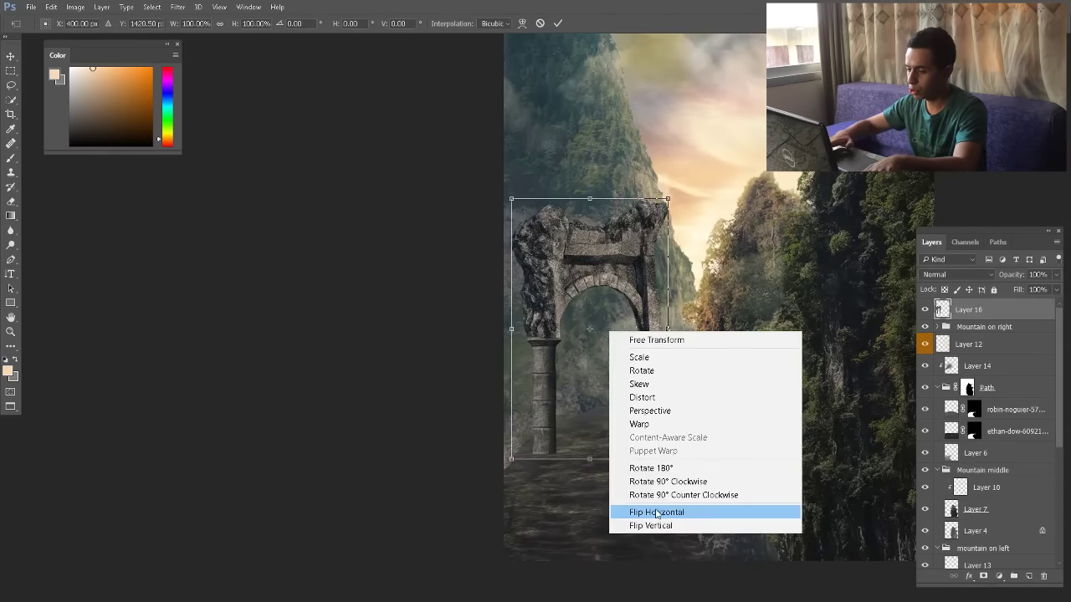
{"action": "left_click", "coordinate": [665, 509]}
{"action": "key", "text": "Return"}
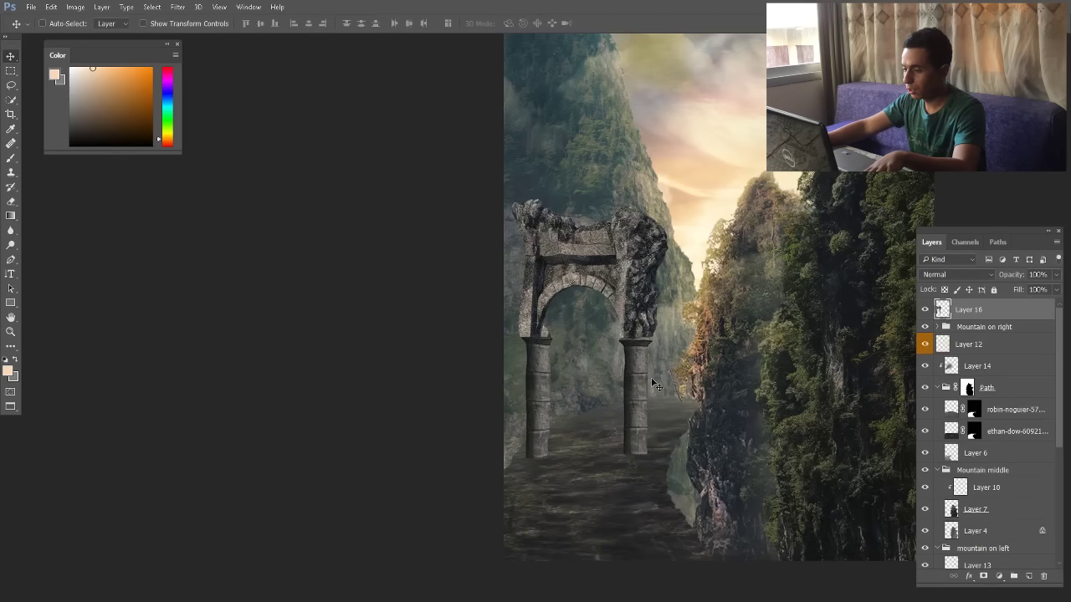
{"action": "key", "text": "ctrl"}
{"action": "left_click_drag", "start_coordinate": [511, 199], "coordinate": [501, 197]}
{"action": "key", "text": "Return"}
Lasso the overhanging stone edge above the left column and remove it from the gate
{"action": "scroll", "coordinate": [535, 333], "scroll_direction": "up", "scroll_amount": 2}
{"action": "key", "text": "l"}
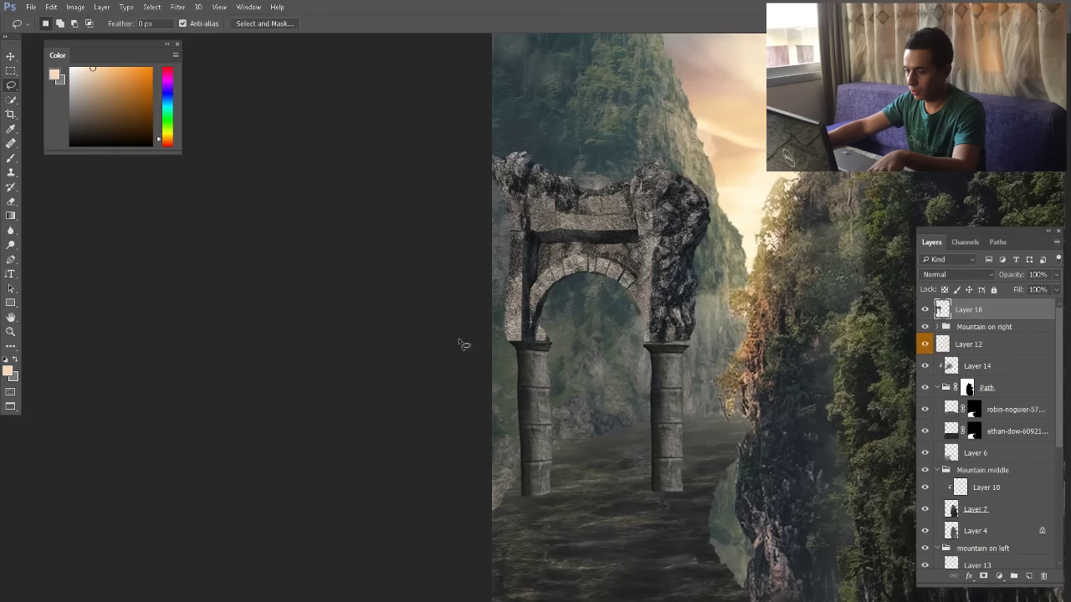
{"action": "mouse_move", "coordinate": [514, 324]}
{"action": "left_mouse_down"}
{"action": "mouse_move", "coordinate": [509, 245]}
{"action": "mouse_move", "coordinate": [469, 332]}
{"action": "mouse_move", "coordinate": [447, 450]}
{"action": "mouse_move", "coordinate": [467, 449]}
{"action": "mouse_move", "coordinate": [533, 402]}
{"action": "left_mouse_up"}
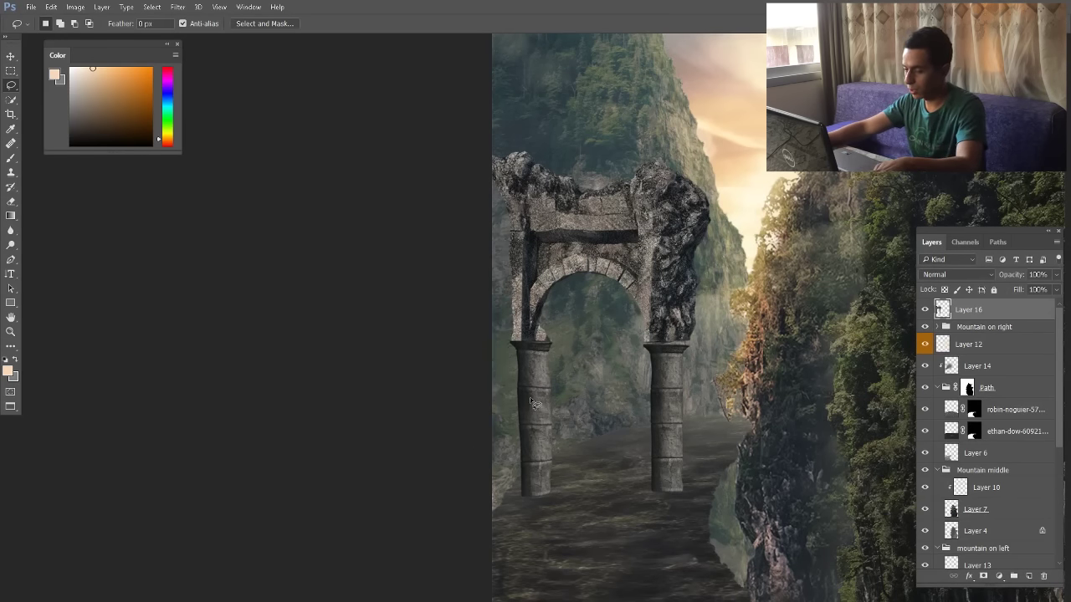
{"action": "key", "text": "v"}
Nudge the gate slightly up and toward the path's centre, and fine-tune its shape with Free Transform
{"action": "scroll", "coordinate": [584, 390], "scroll_direction": "down", "scroll_amount": 2}
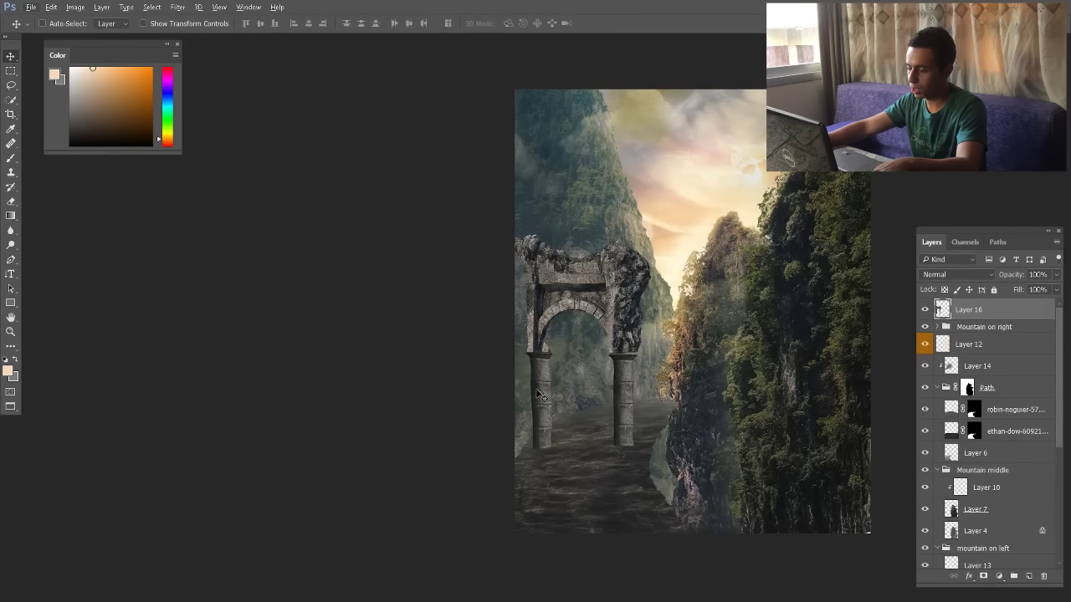
{"action": "left_click_drag", "start_coordinate": [631, 389], "coordinate": [636, 384]}
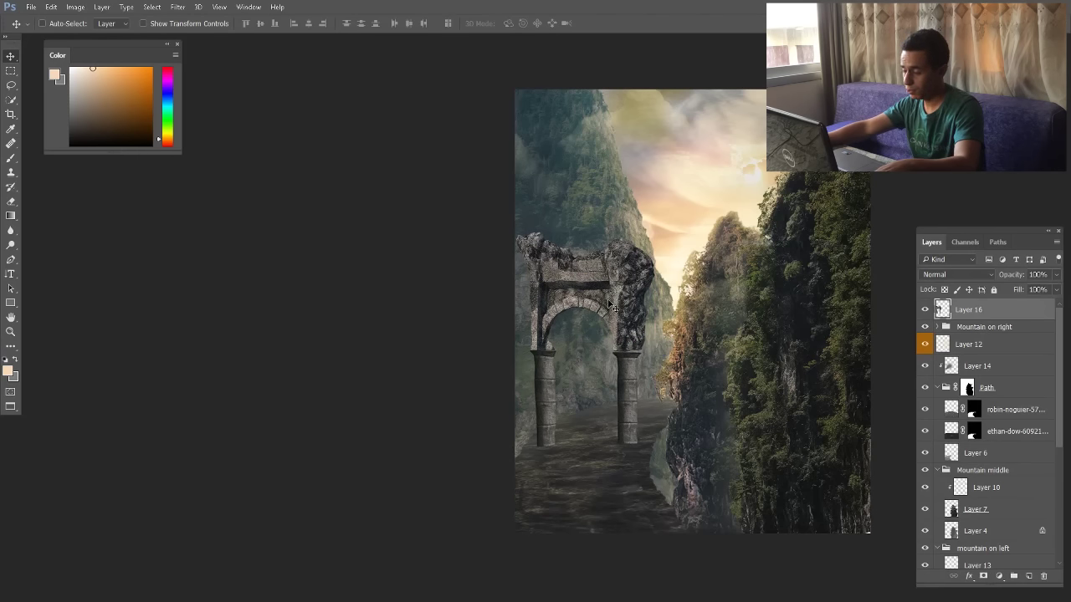
{"action": "scroll", "coordinate": [594, 409], "scroll_direction": "up", "scroll_amount": 2}
{"action": "key", "text": "ctrl+t"}
{"action": "left_click_drag", "start_coordinate": [676, 326], "coordinate": [675, 323]}
{"action": "key", "text": "Return"}
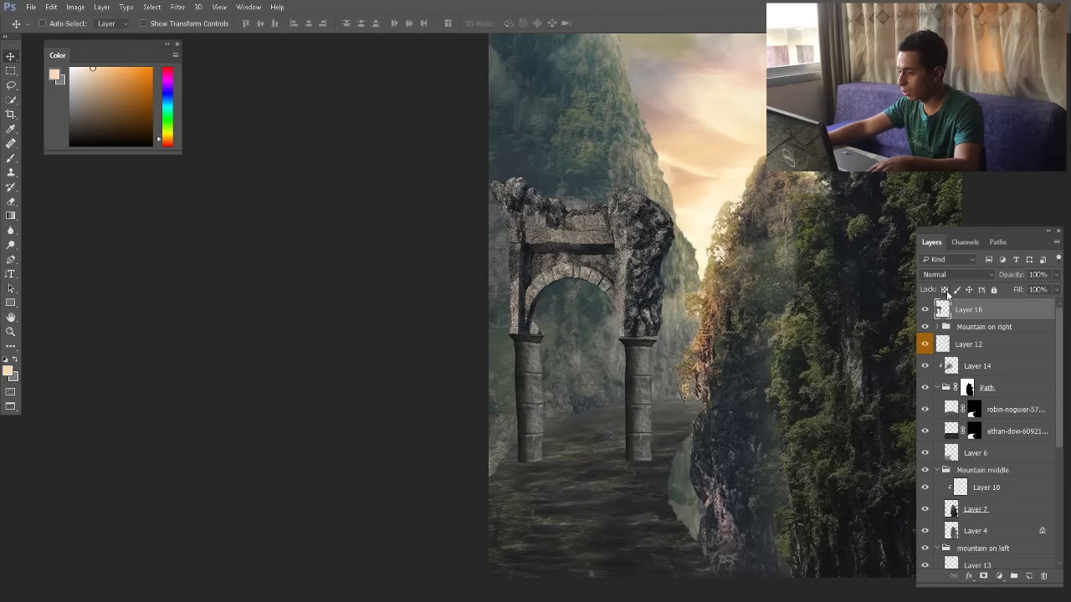
Add a new layer clipped to the gate and prepare a textured brush with green sampled from the right mountain's foliage
{"action": "left_click", "coordinate": [1029, 576]}
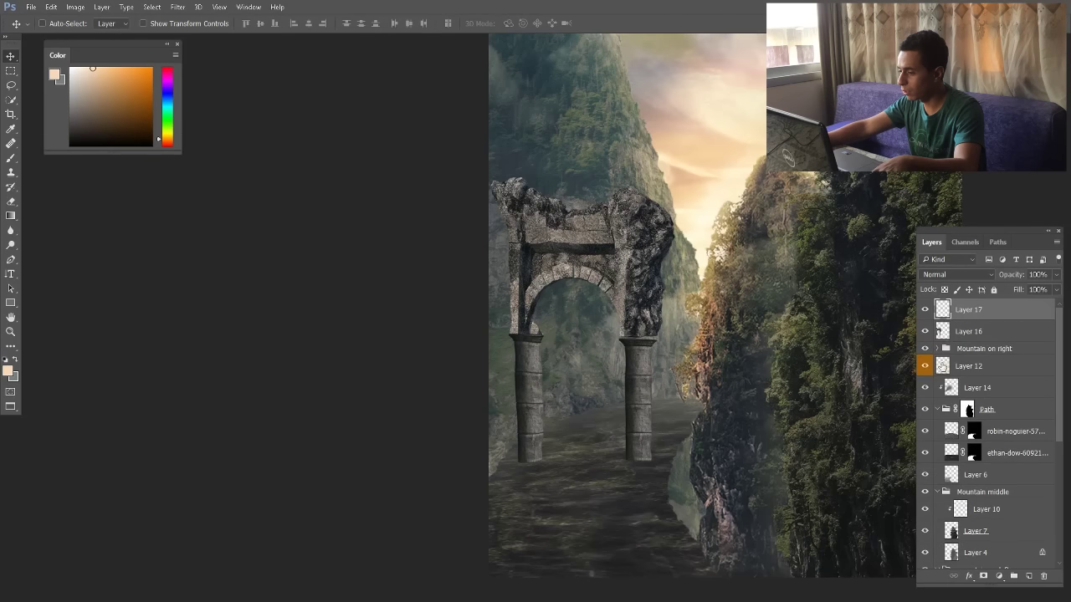
{"action": "left_click", "coordinate": [969, 320], "text": "alt"}
{"action": "left_click", "coordinate": [10, 158]}
{"action": "right_click", "coordinate": [732, 314]}
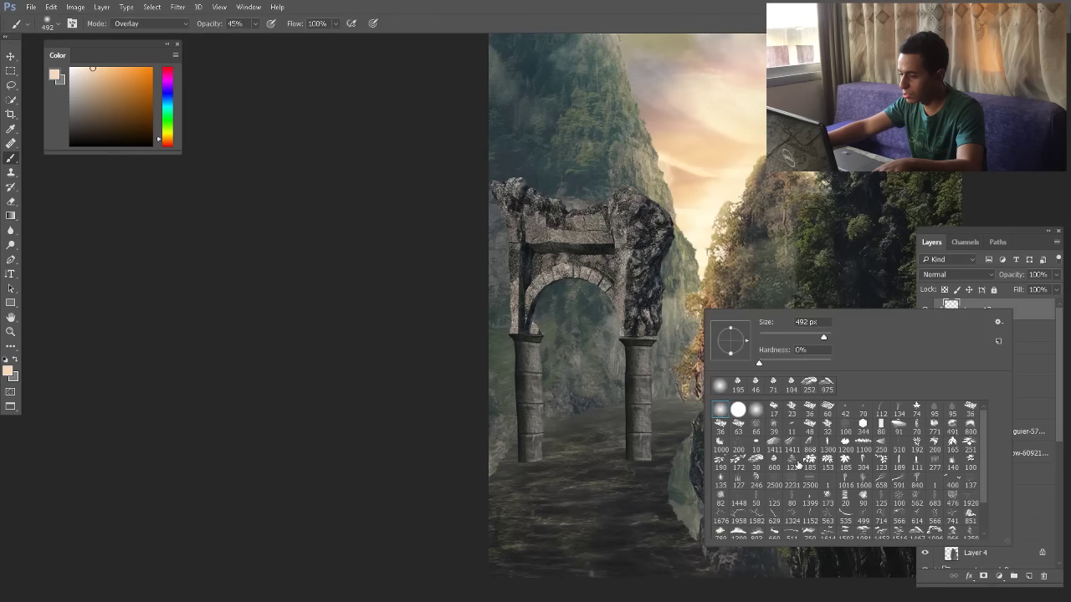
{"action": "left_click", "coordinate": [756, 462]}
{"action": "left_click_drag", "start_coordinate": [695, 205], "coordinate": [703, 206], "text": "alt"}
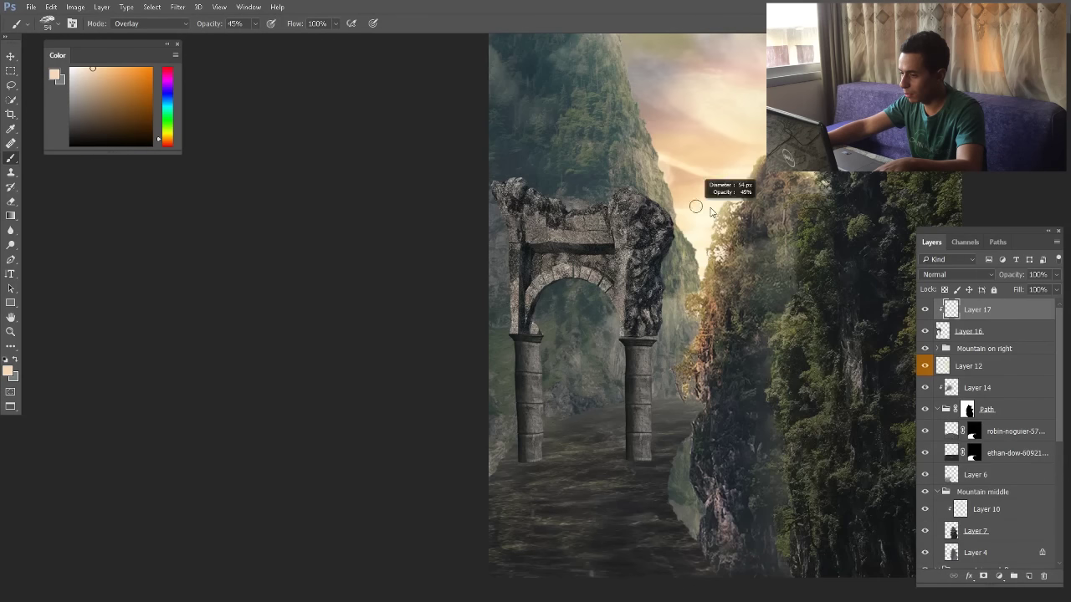
{"action": "left_click", "coordinate": [813, 227], "text": "alt"}
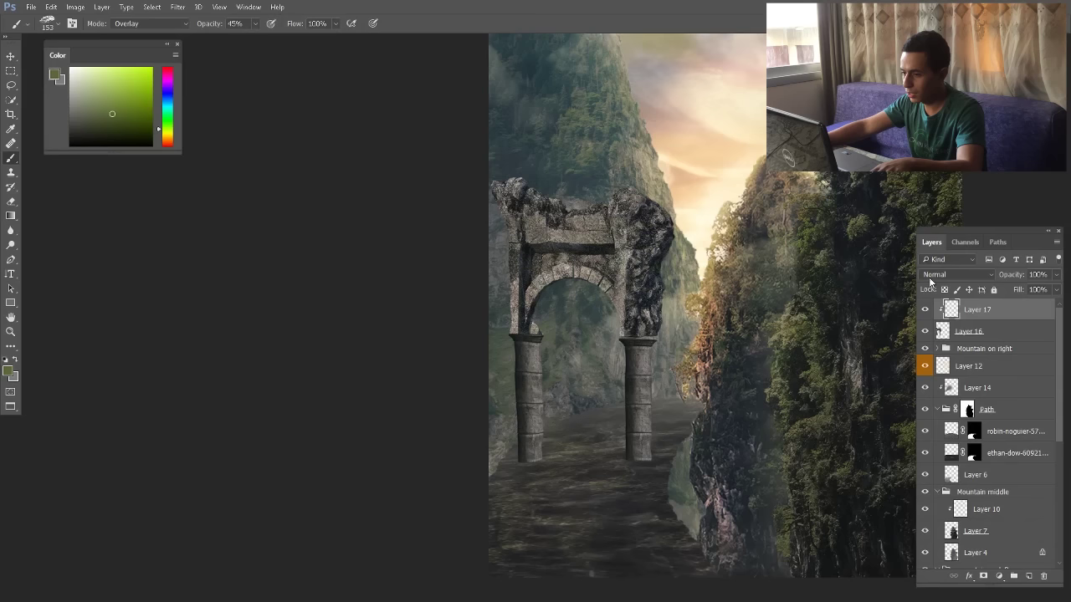
Set the clipped layer to Overlay and paint mossy green over the gate's arch, stonework and columns
{"action": "left_click", "coordinate": [930, 276]}
{"action": "left_click", "coordinate": [931, 412]}
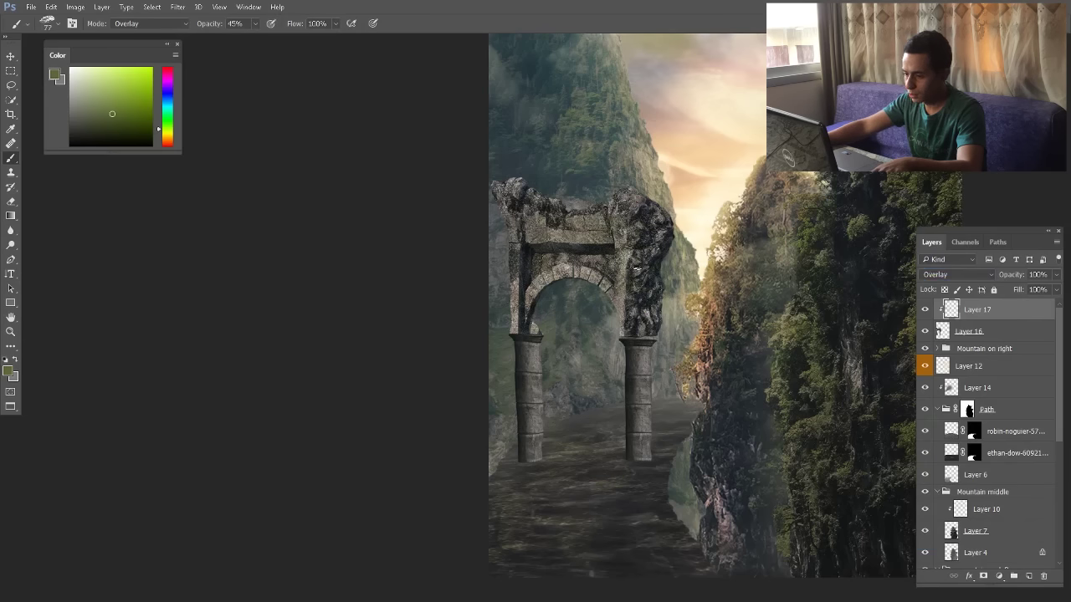
{"action": "left_click_drag", "start_coordinate": [570, 314], "coordinate": [604, 273]}
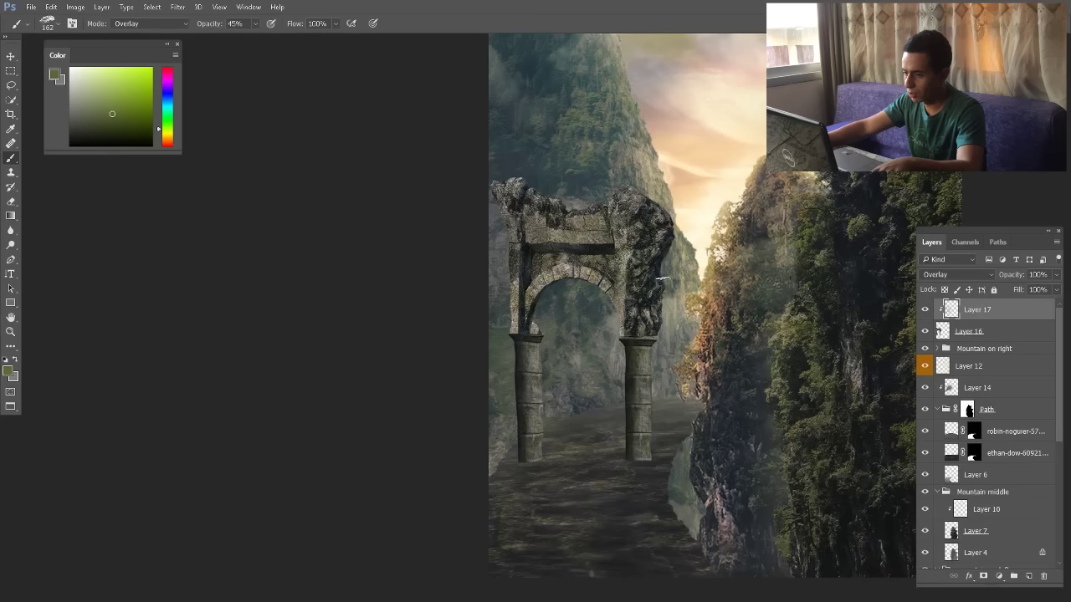
{"action": "scroll", "coordinate": [513, 285], "scroll_direction": "down", "scroll_amount": 2}
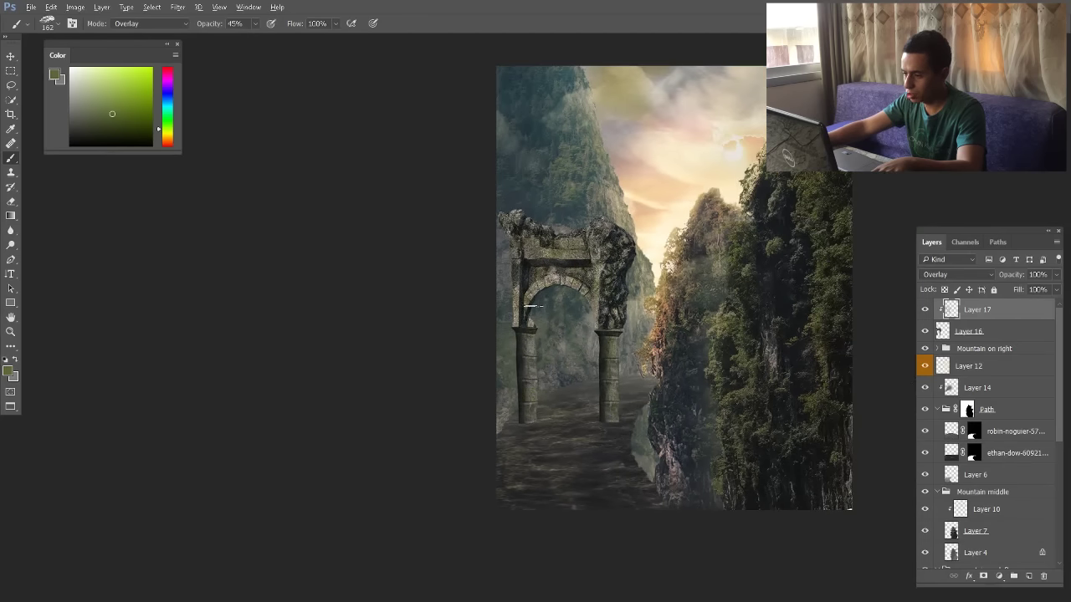
{"action": "scroll", "coordinate": [533, 306], "scroll_direction": "up", "scroll_amount": 1}
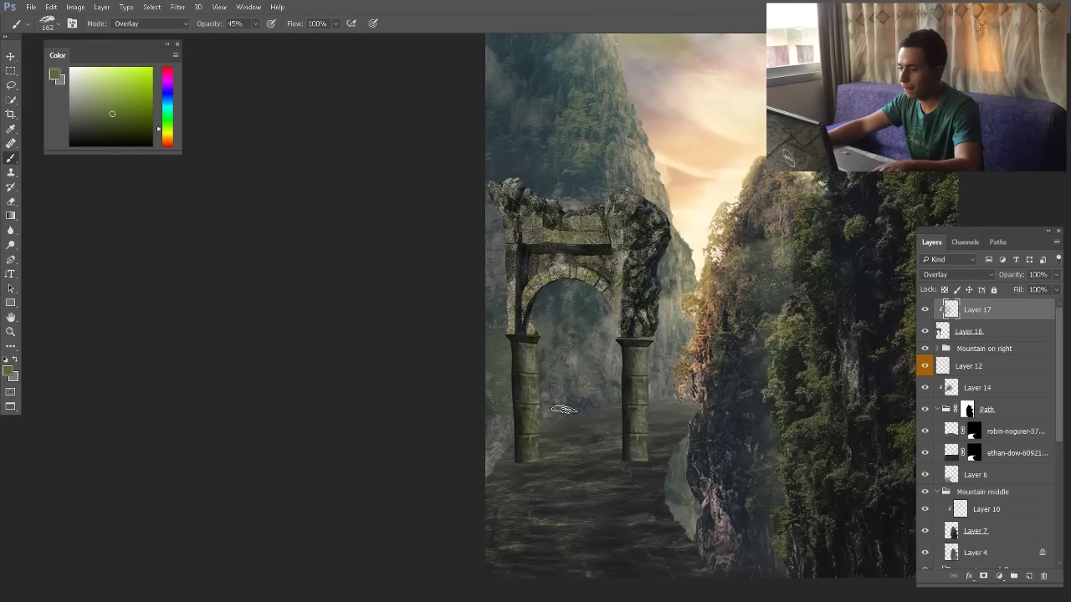
Tone down the moss paint with Hue/Saturation, setting saturation to -24 and lowering the lightness
{"action": "key", "text": "ctrl+u"}
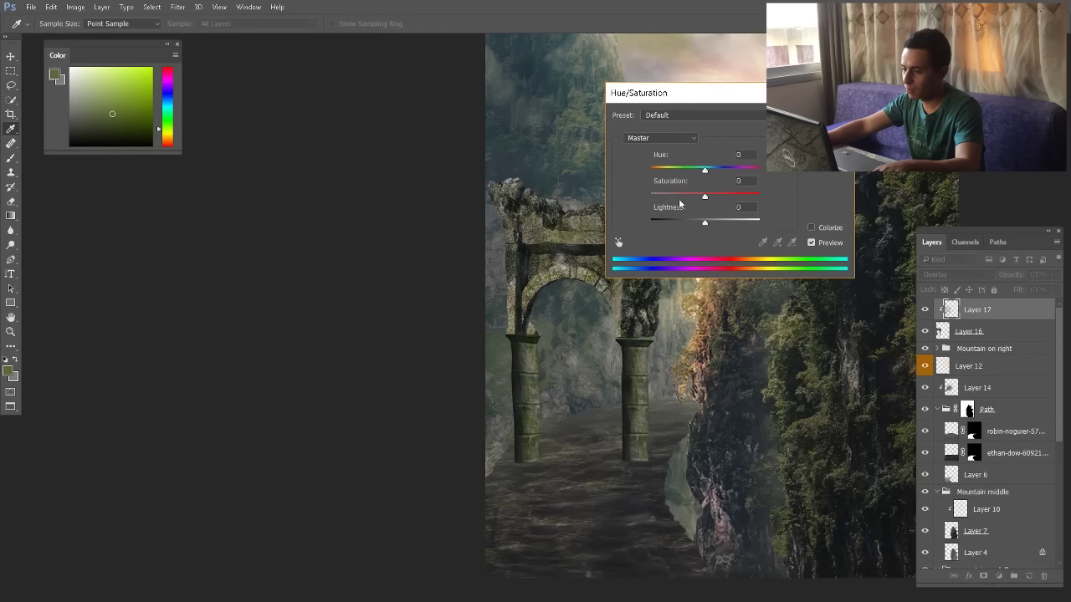
{"action": "left_click_drag", "start_coordinate": [693, 198], "coordinate": [688, 198]}
{"action": "left_click", "coordinate": [700, 224]}
{"action": "left_click", "coordinate": [675, 198]}
{"action": "left_click", "coordinate": [691, 197]}
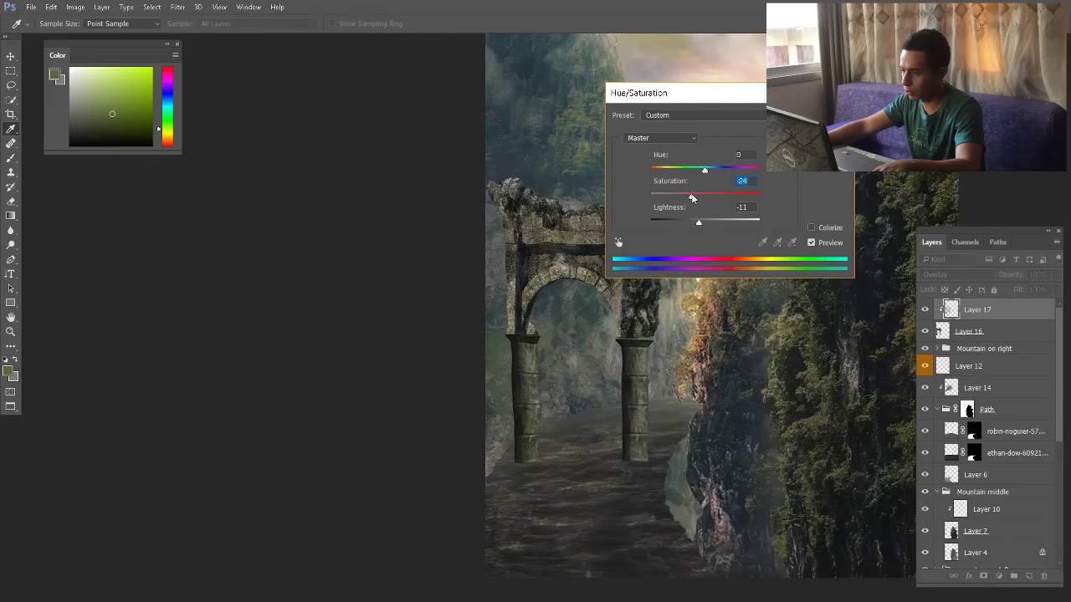
{"action": "left_click", "coordinate": [681, 223]}
{"action": "key", "text": "Return"}
{"action": "key", "text": "v"}
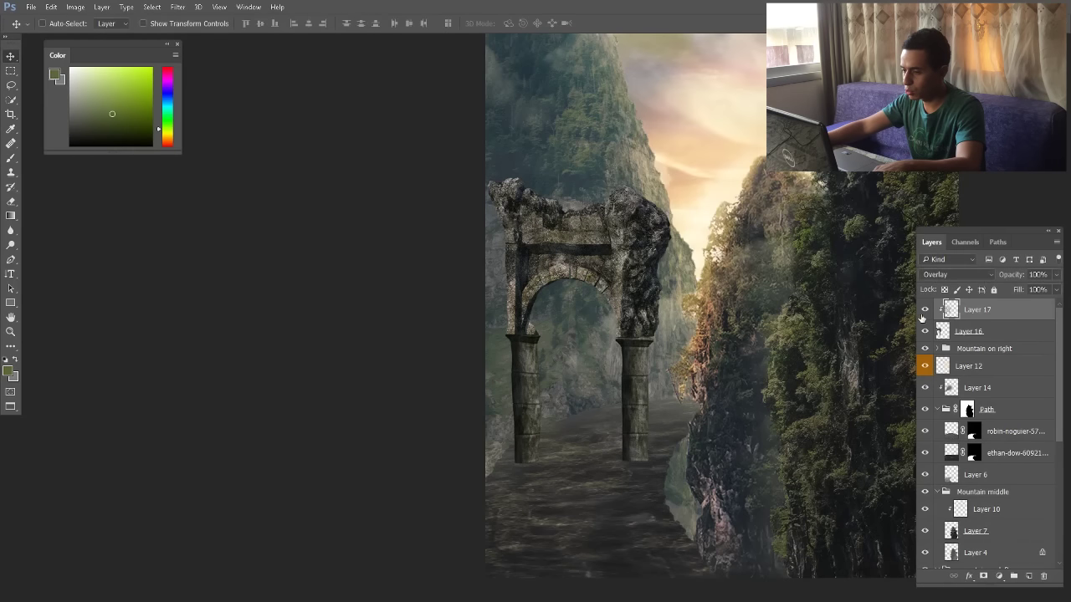
Compare the gate with and without the moss layer, up close and in the whole scene
{"action": "left_click", "coordinate": [923, 311]}
{"action": "left_click", "coordinate": [924, 311]}
{"action": "left_click", "coordinate": [925, 311]}
{"action": "left_click", "coordinate": [925, 312]}
{"action": "scroll", "coordinate": [583, 368], "scroll_direction": "down", "scroll_amount": 2}
{"action": "scroll", "coordinate": [583, 368], "scroll_direction": "up", "scroll_amount": 2}
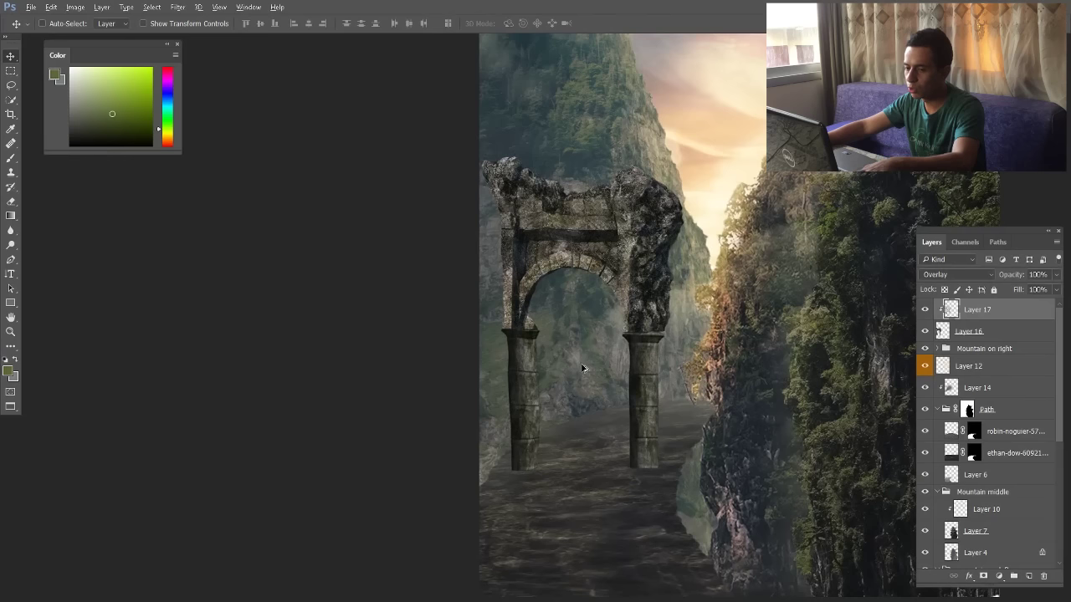
Add another layer clipped to the gate, choose a crack-shaped brush, and darken the foreground green to nearly black
{"action": "key", "text": "ctrl+shift+alt+n"}
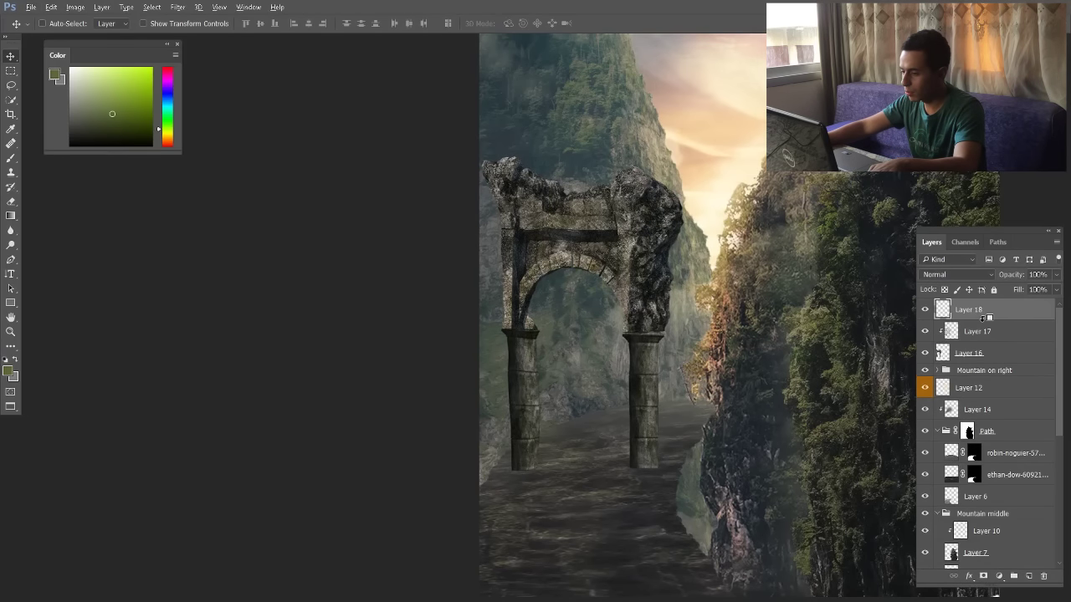
{"action": "left_click", "coordinate": [984, 318], "text": "alt"}
{"action": "left_click", "coordinate": [11, 158]}
{"action": "right_click", "coordinate": [615, 284]}
{"action": "scroll", "coordinate": [769, 459], "scroll_direction": "down", "scroll_amount": 1}
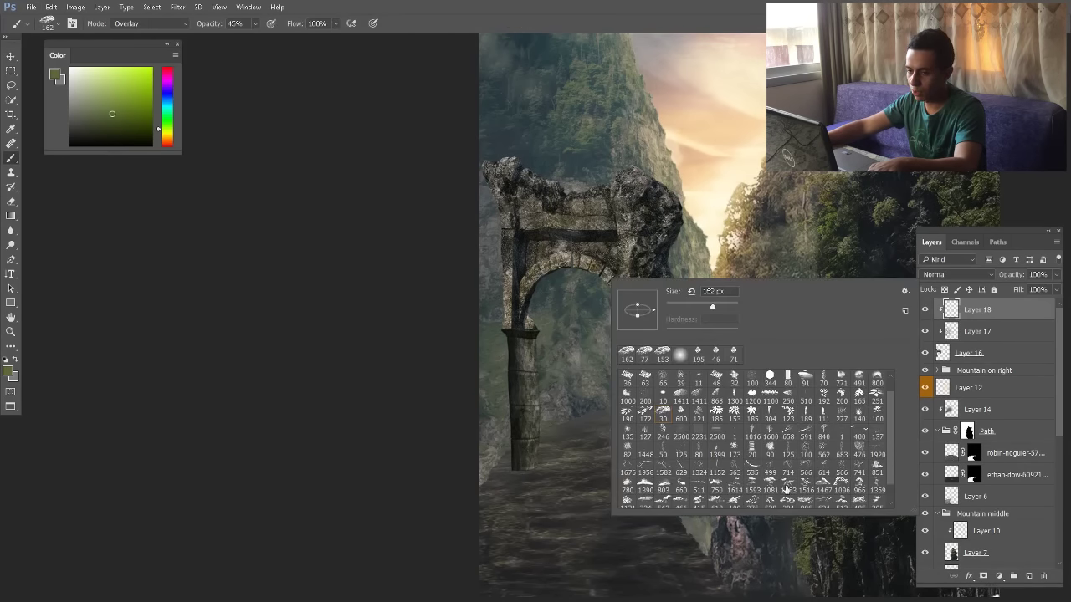
{"action": "left_click", "coordinate": [806, 468]}
{"action": "left_click_drag", "start_coordinate": [581, 326], "coordinate": [561, 325]}
{"action": "left_click_drag", "start_coordinate": [105, 133], "coordinate": [99, 135]}
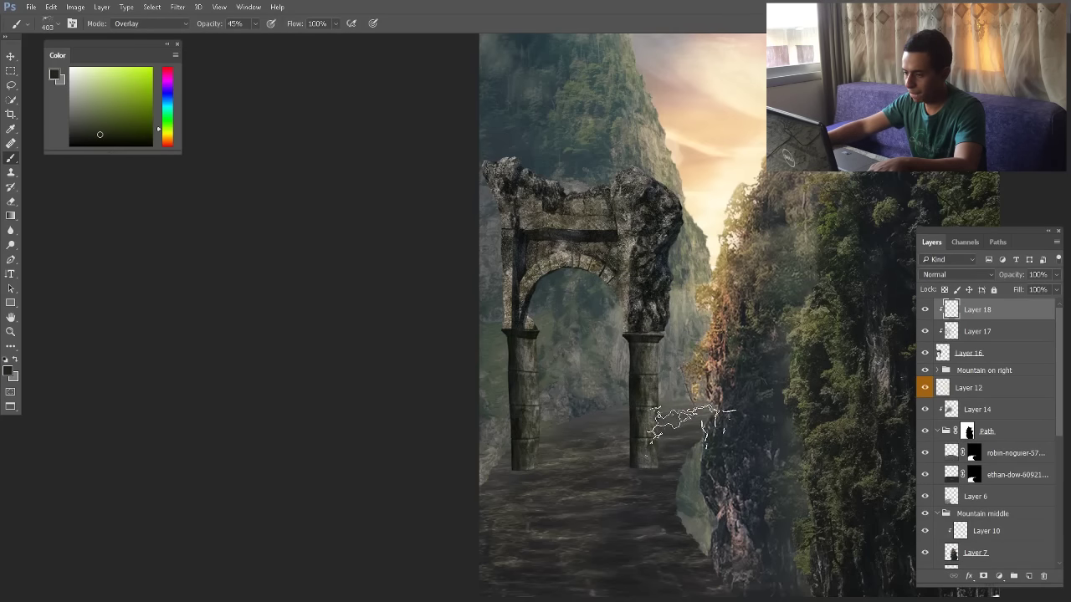
{"action": "left_click", "coordinate": [164, 25]}
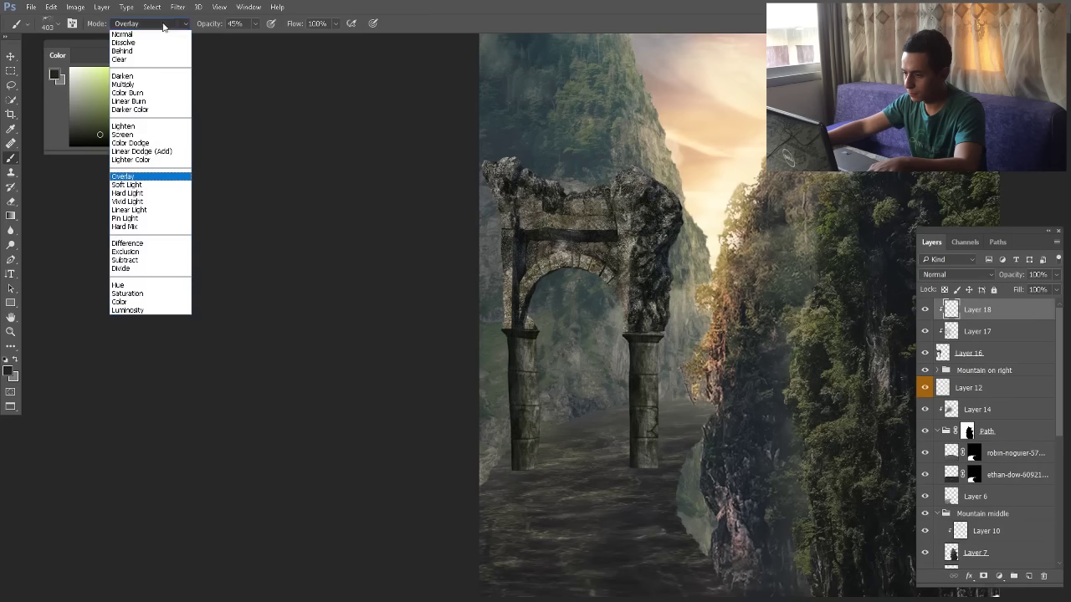
{"action": "left_click", "coordinate": [358, 177]}
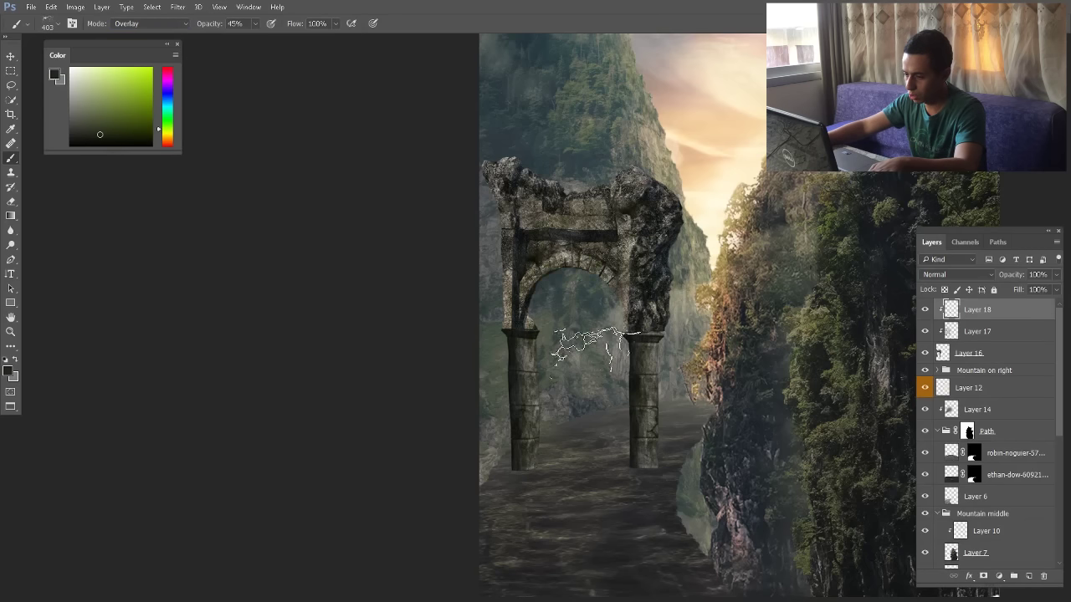
Resize and rotate the crack brush while stamping dark cracks on the gate's columns, arch and upper beam
{"action": "right_click", "coordinate": [590, 343]}
{"action": "left_click", "coordinate": [627, 383]}
{"action": "left_click", "coordinate": [554, 387]}
{"action": "key", "text": "bracketright"}
{"action": "key", "text": "bracketright"}
{"action": "key", "text": "bracketright"}
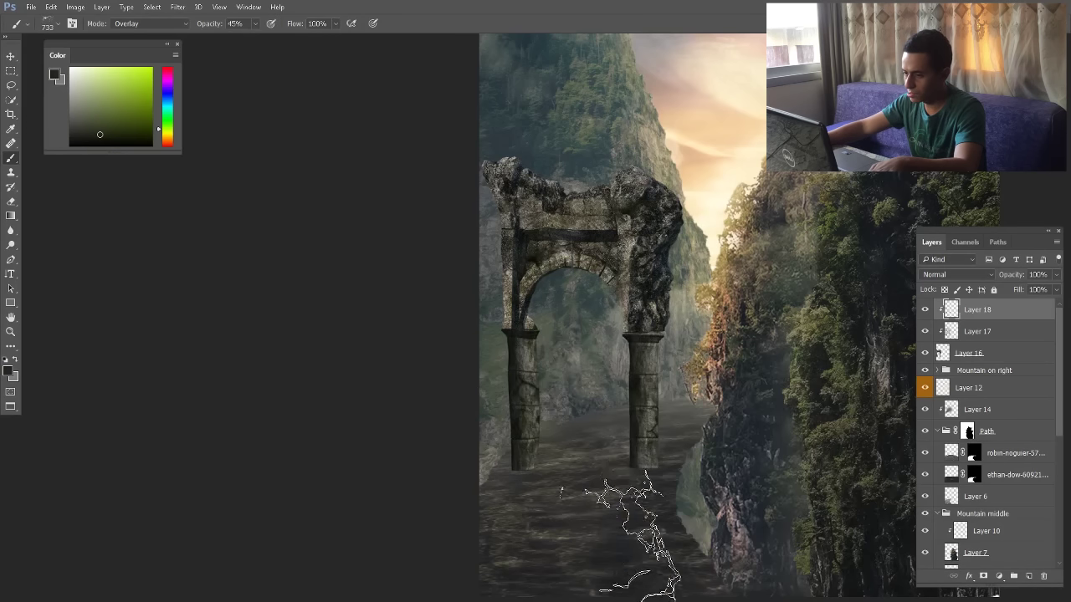
{"action": "key", "text": "bracketleft"}
{"action": "key", "text": "bracketleft"}
{"action": "key", "text": "bracketleft"}
{"action": "left_click", "coordinate": [533, 292]}
{"action": "left_click", "coordinate": [533, 292]}
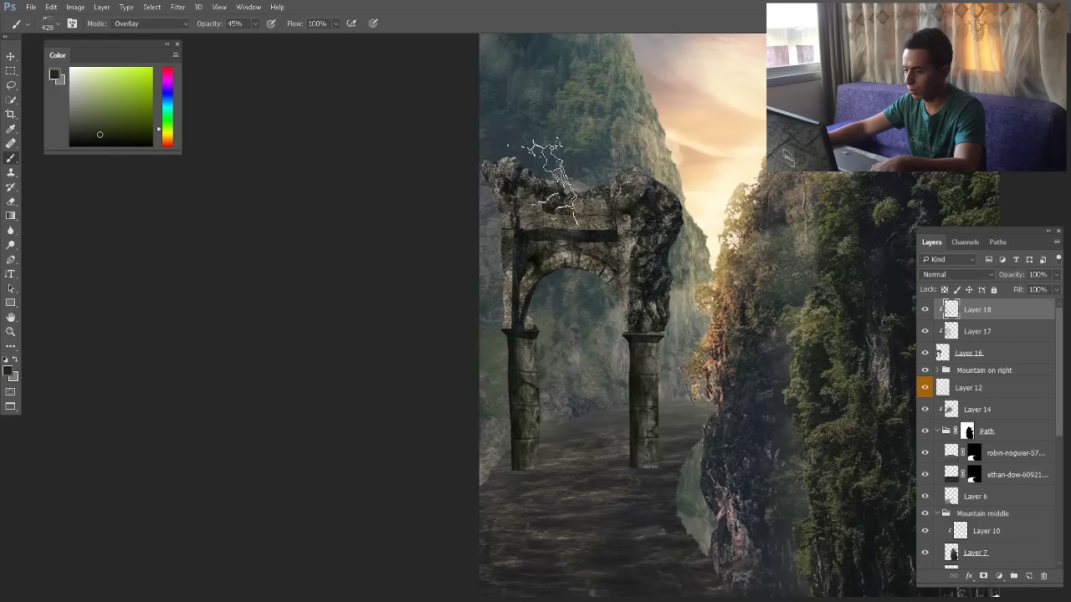
{"action": "key", "text": "v"}
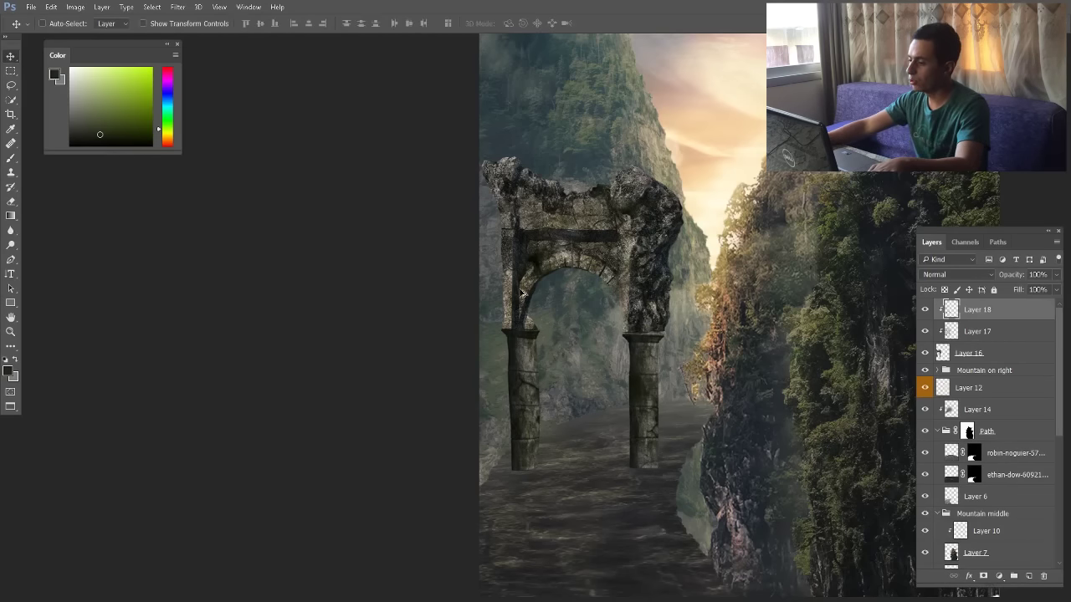
Compare the gate with and without its moss and crack layers in the whole scene
{"action": "key", "text": "ctrl+minus"}
{"action": "left_click", "coordinate": [923, 331]}
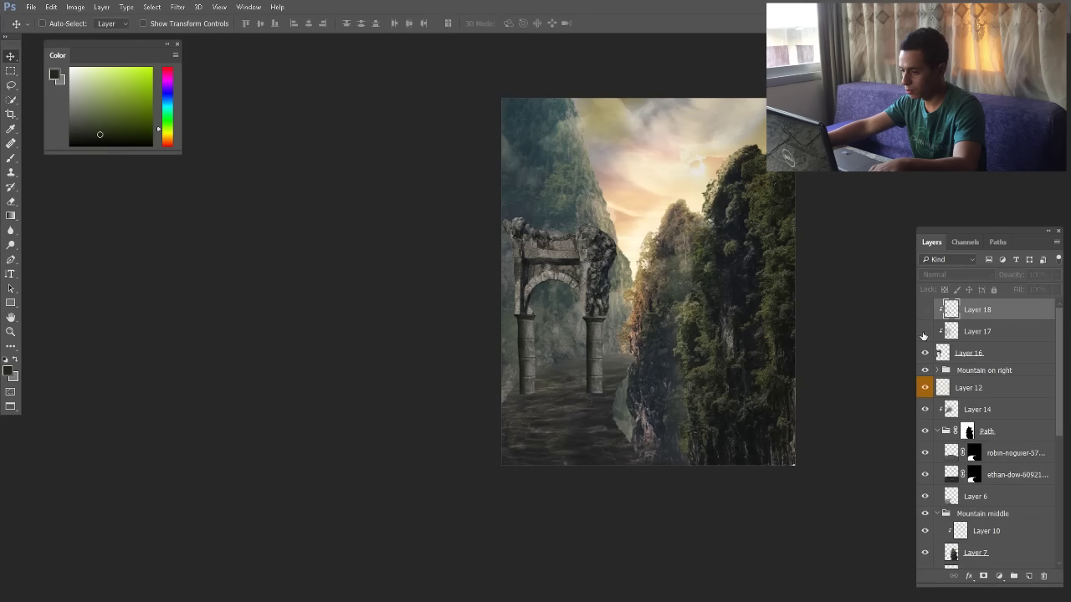
{"action": "left_click", "coordinate": [925, 353]}
{"action": "left_click_drag", "start_coordinate": [924, 354], "coordinate": [924, 310]}
Group the gate layer with its moss and crack layers and name the group Gate
{"action": "left_click", "coordinate": [964, 355]}
{"action": "left_click", "coordinate": [966, 310], "text": "shift"}
{"action": "key", "text": "ctrl+g"}
{"action": "double_click", "coordinate": [967, 306]}
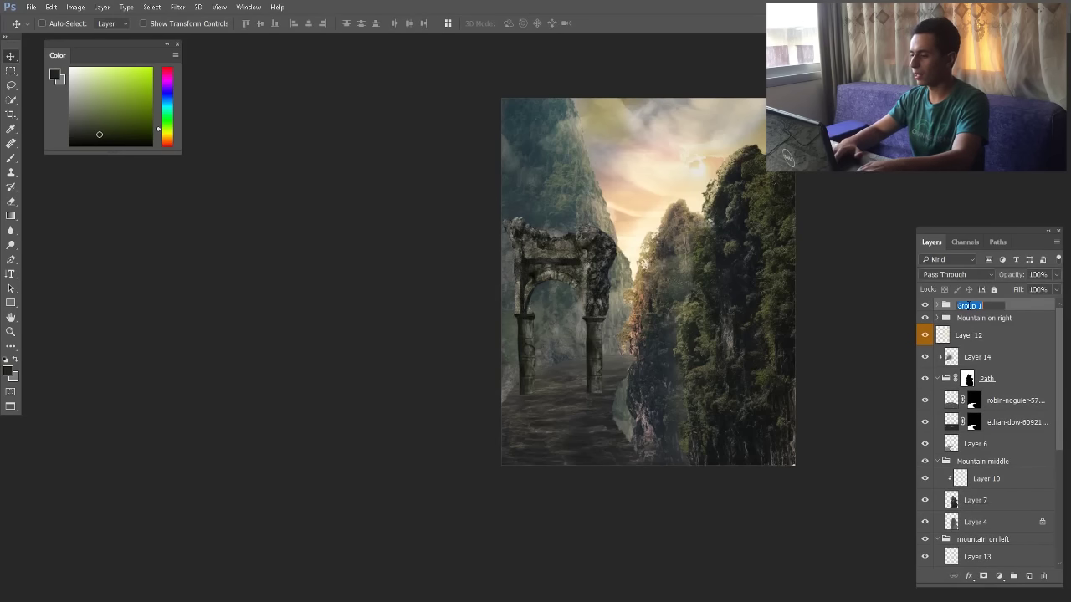
{"action": "type", "text": "Gate"}
{"action": "key", "text": "Return"}
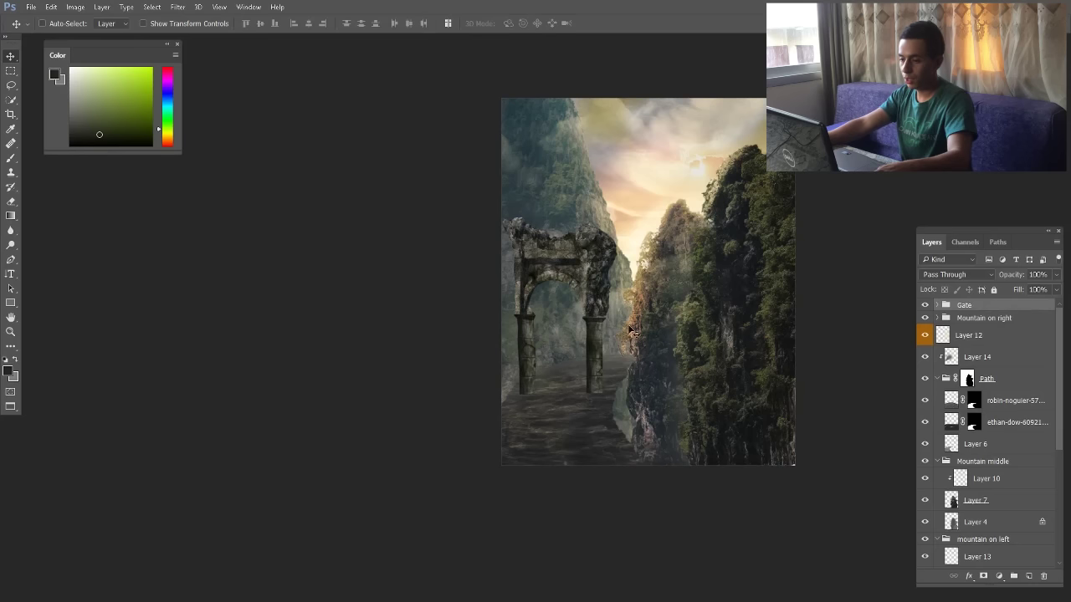
Duplicate the gate layer beside the original and cut away the copy's left part, keeping its right column and rugged stone
{"action": "scroll", "coordinate": [601, 337], "scroll_direction": "up", "scroll_amount": 1}
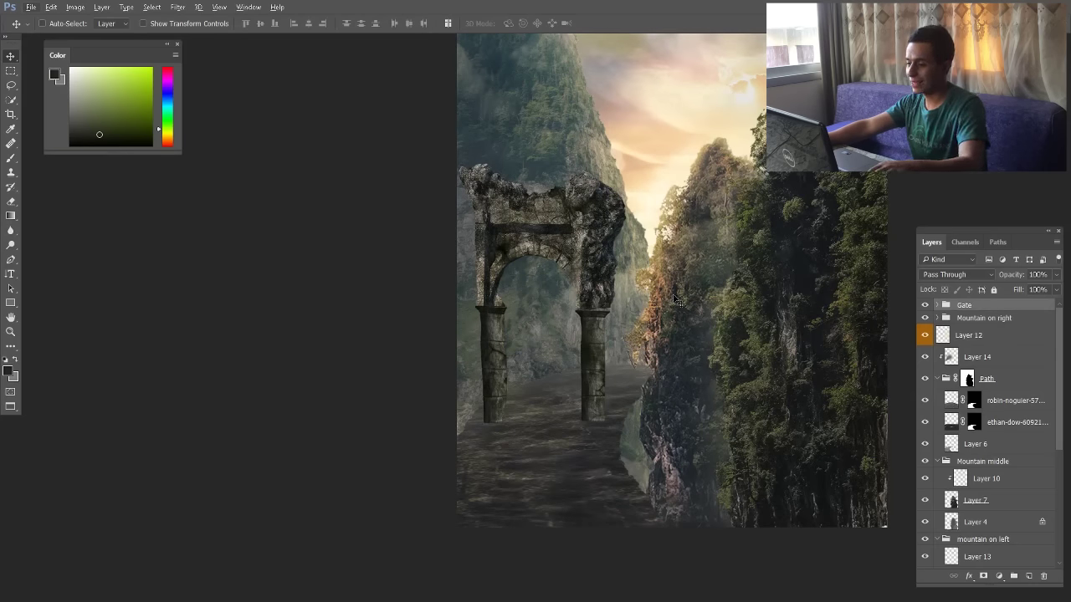
{"action": "left_click", "coordinate": [607, 237], "text": "ctrl"}
{"action": "left_click_drag", "start_coordinate": [614, 255], "coordinate": [771, 191]}
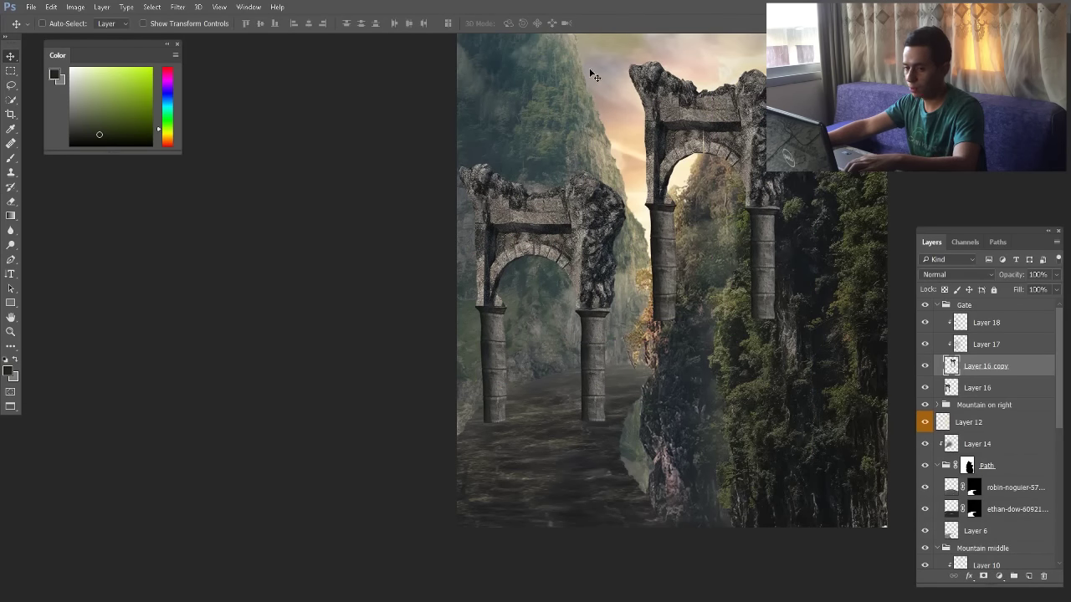
{"action": "left_click", "coordinate": [10, 71]}
{"action": "left_click_drag", "start_coordinate": [574, 47], "coordinate": [722, 344]}
{"action": "key", "text": "Delete"}
{"action": "key", "text": "ctrl+d"}
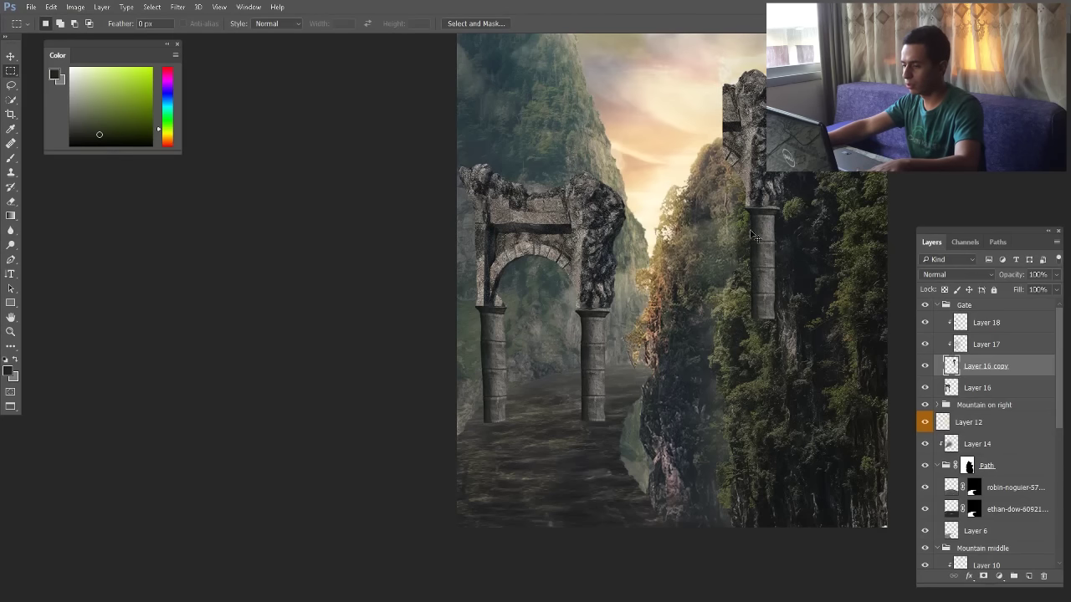
Flip the remaining column piece horizontally and place it over the gate's left column
{"action": "key", "text": "ctrl+t"}
{"action": "right_click", "coordinate": [757, 174]}
{"action": "left_click", "coordinate": [787, 353]}
{"action": "key", "text": "Return"}
{"action": "key", "text": "v"}
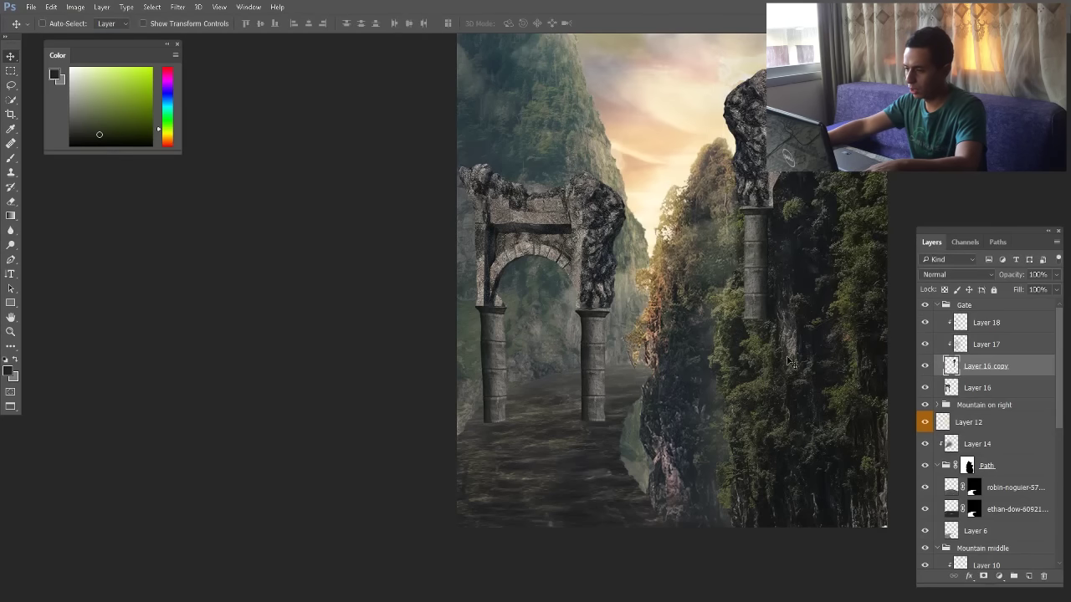
{"action": "mouse_move", "coordinate": [757, 175]}
{"action": "left_mouse_down"}
{"action": "mouse_move", "coordinate": [561, 265]}
{"action": "mouse_move", "coordinate": [499, 261]}
{"action": "mouse_move", "coordinate": [522, 188]}
{"action": "mouse_move", "coordinate": [524, 330]}
{"action": "mouse_move", "coordinate": [509, 313]}
{"action": "mouse_move", "coordinate": [517, 346]}
{"action": "mouse_move", "coordinate": [487, 411]}
{"action": "left_mouse_up"}
Erase the copied piece's overlapping lower column with the Eraser at 100% opacity and adjust the piece's position
{"action": "key", "text": "e"}
{"action": "right_click", "coordinate": [478, 364], "text": "alt"}
{"action": "right_click", "coordinate": [503, 382]}
{"action": "left_click_drag", "start_coordinate": [172, 25], "coordinate": [327, 38]}
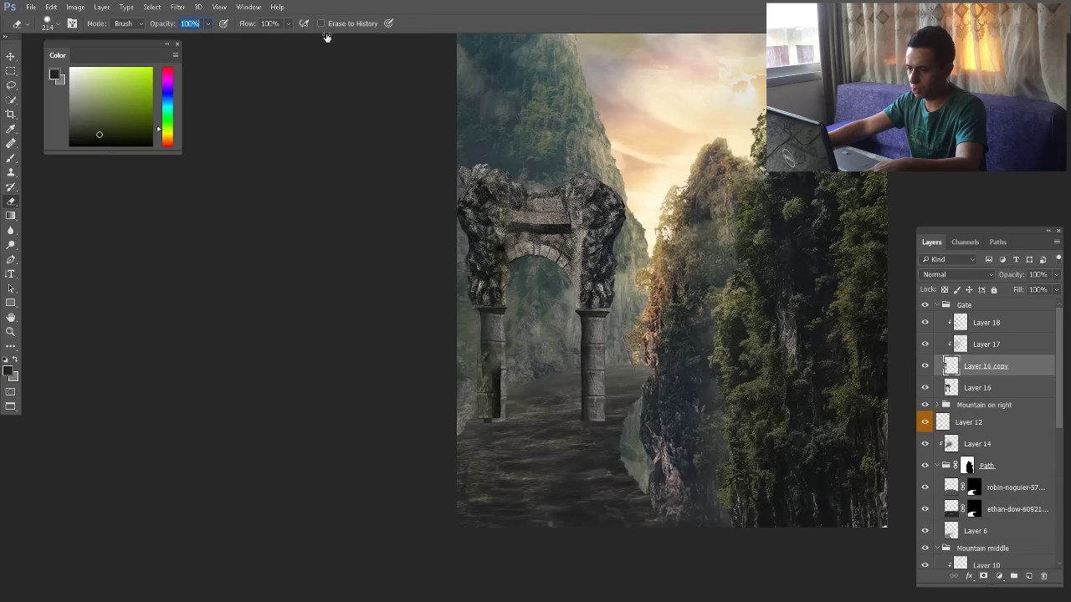
{"action": "mouse_move", "coordinate": [534, 309]}
{"action": "left_mouse_down"}
{"action": "mouse_move", "coordinate": [474, 334]}
{"action": "mouse_move", "coordinate": [485, 369]}
{"action": "mouse_move", "coordinate": [498, 366]}
{"action": "mouse_move", "coordinate": [469, 356]}
{"action": "left_mouse_up"}
{"action": "key", "text": "v"}
{"action": "left_click_drag", "start_coordinate": [502, 247], "coordinate": [495, 239]}
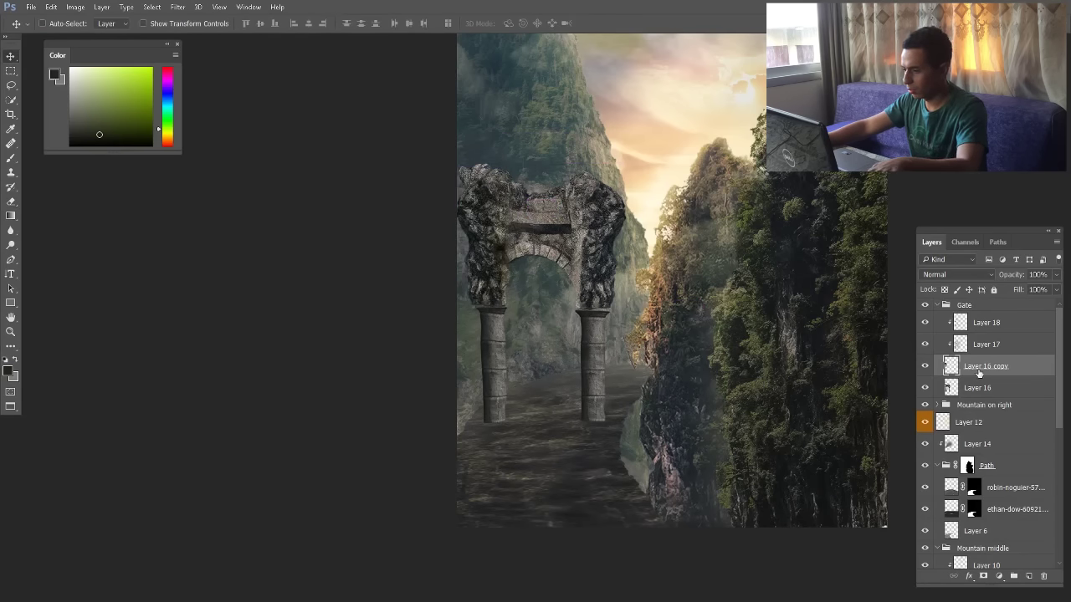
Merge the copied column piece with the gate layer and clip the moss and crack layers to the merged gate again
{"action": "left_click", "coordinate": [978, 390], "text": "ctrl"}
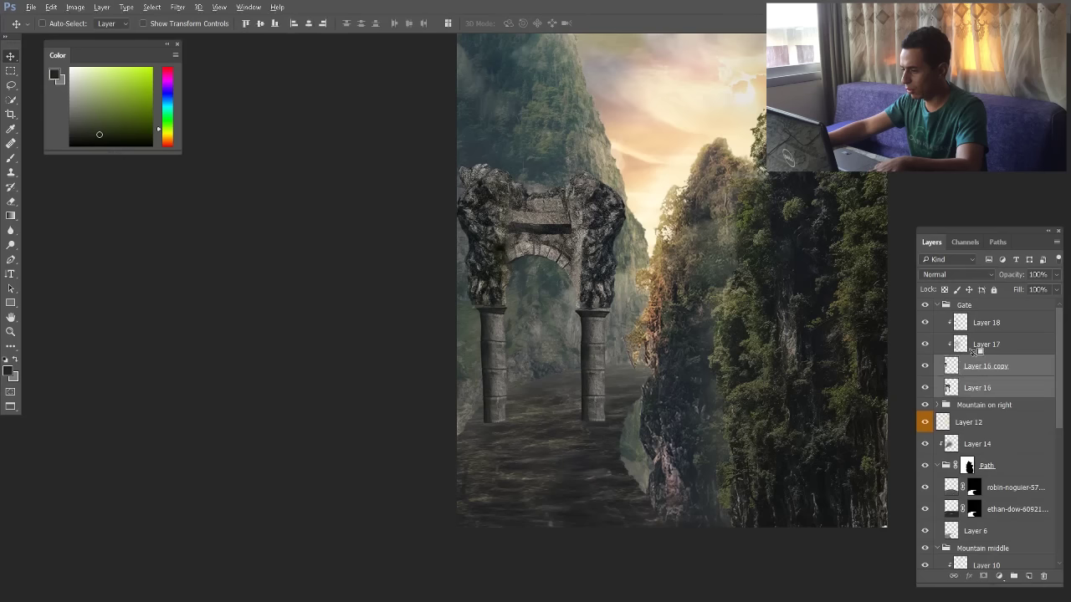
{"action": "left_click_drag", "start_coordinate": [976, 351], "coordinate": [979, 339]}
{"action": "left_click", "coordinate": [981, 365]}
{"action": "left_click", "coordinate": [977, 388], "text": "ctrl"}
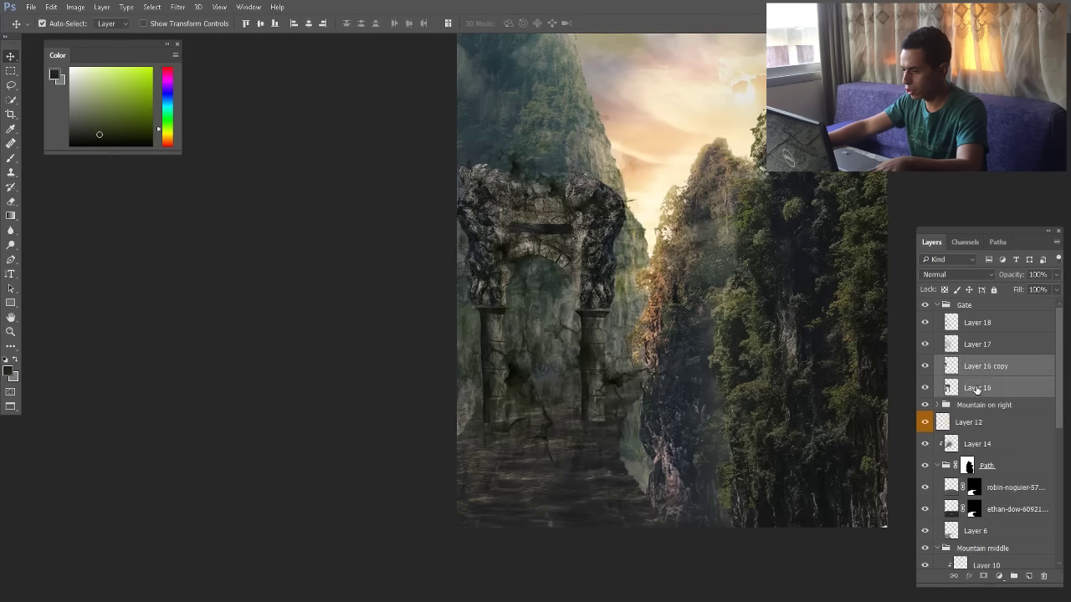
{"action": "key", "text": "ctrl+e"}
{"action": "left_click", "coordinate": [984, 349], "text": "alt"}
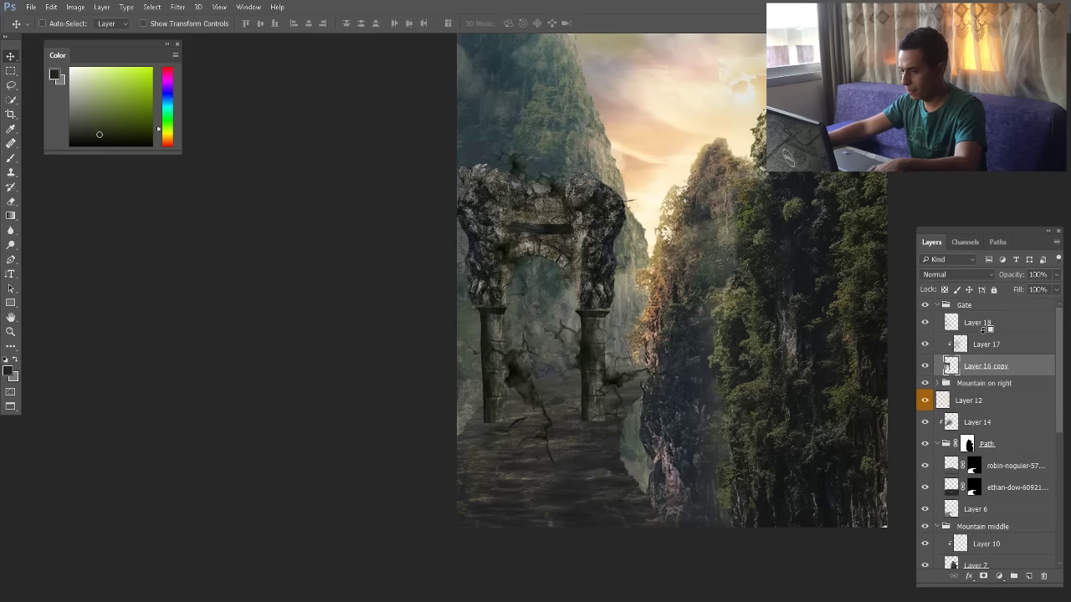
{"action": "left_click", "coordinate": [985, 331], "text": "alt"}
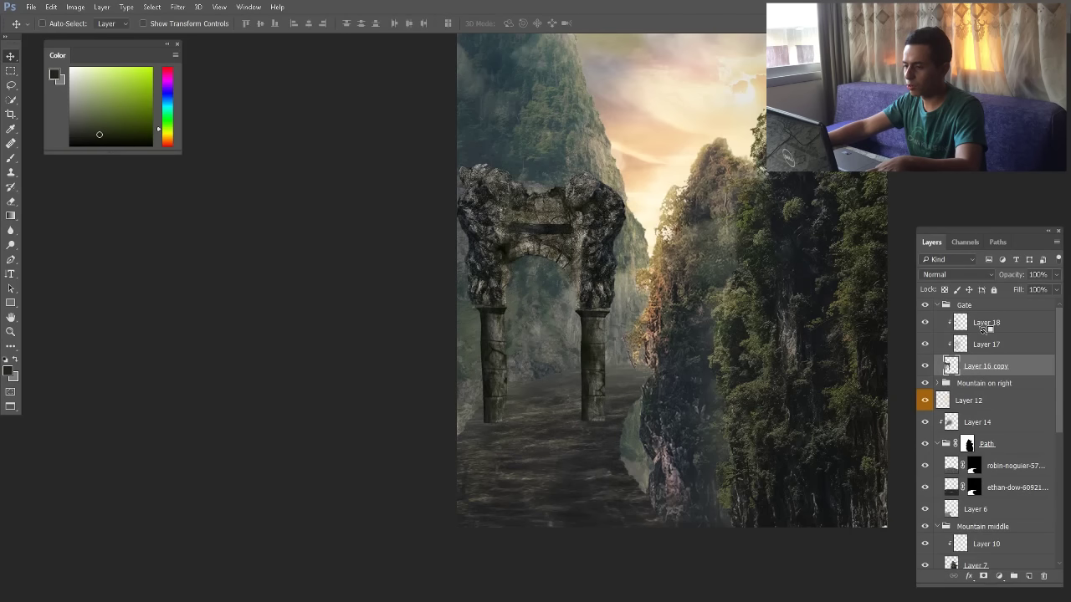
Select the Gate group and collapse it in the layer list
{"action": "scroll", "coordinate": [589, 301], "scroll_direction": "down", "scroll_amount": 2}
{"action": "scroll", "coordinate": [546, 284], "scroll_direction": "up", "scroll_amount": 2}
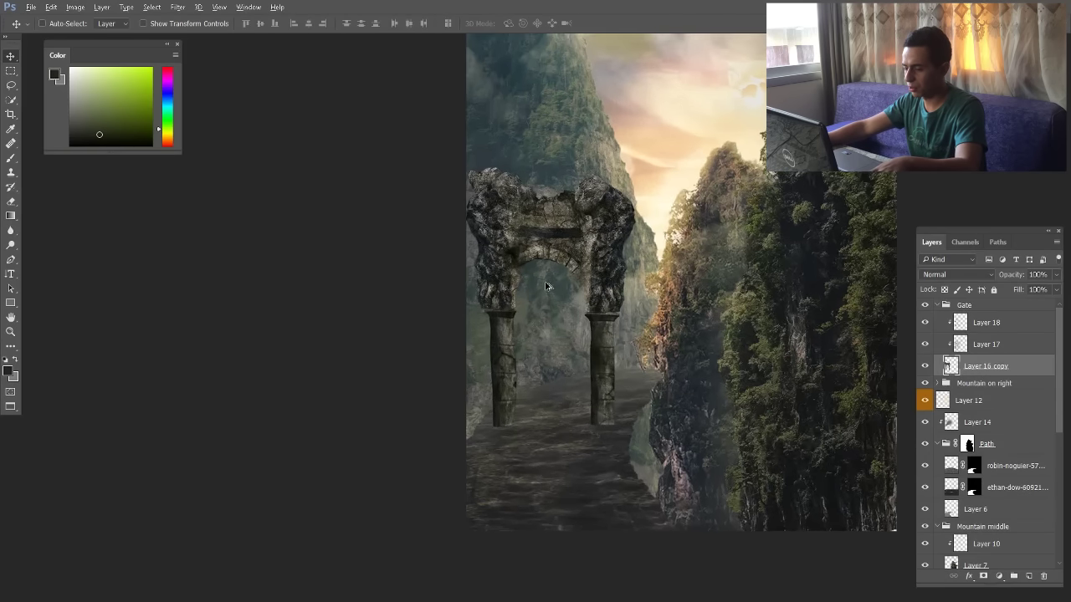
{"action": "scroll", "coordinate": [494, 194], "scroll_direction": "up", "scroll_amount": 1}
{"action": "scroll", "coordinate": [477, 282], "scroll_direction": "down", "scroll_amount": 1}
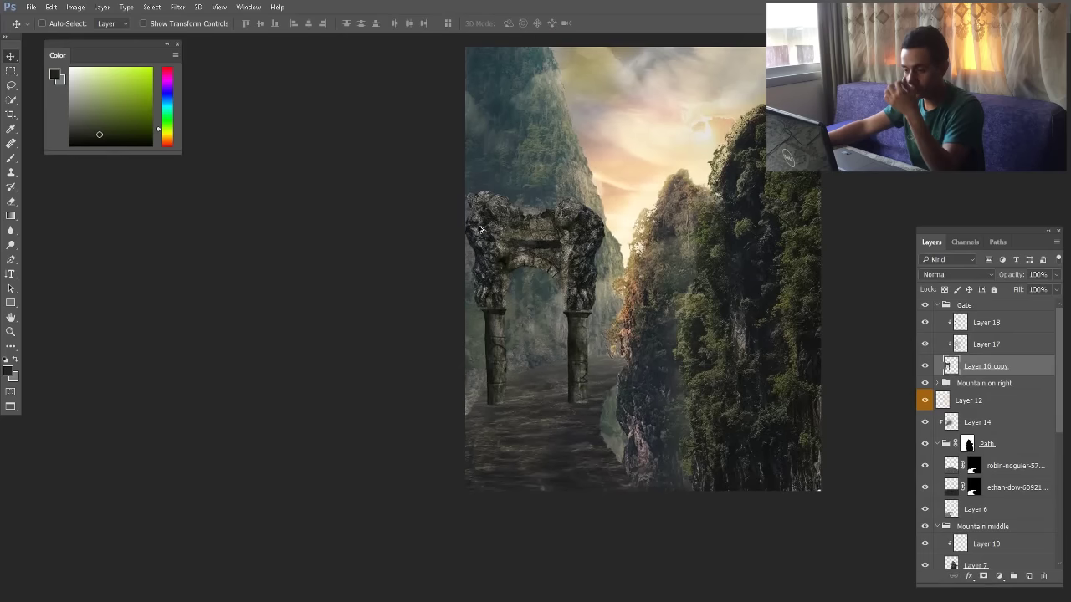
{"action": "left_click", "coordinate": [938, 306]}
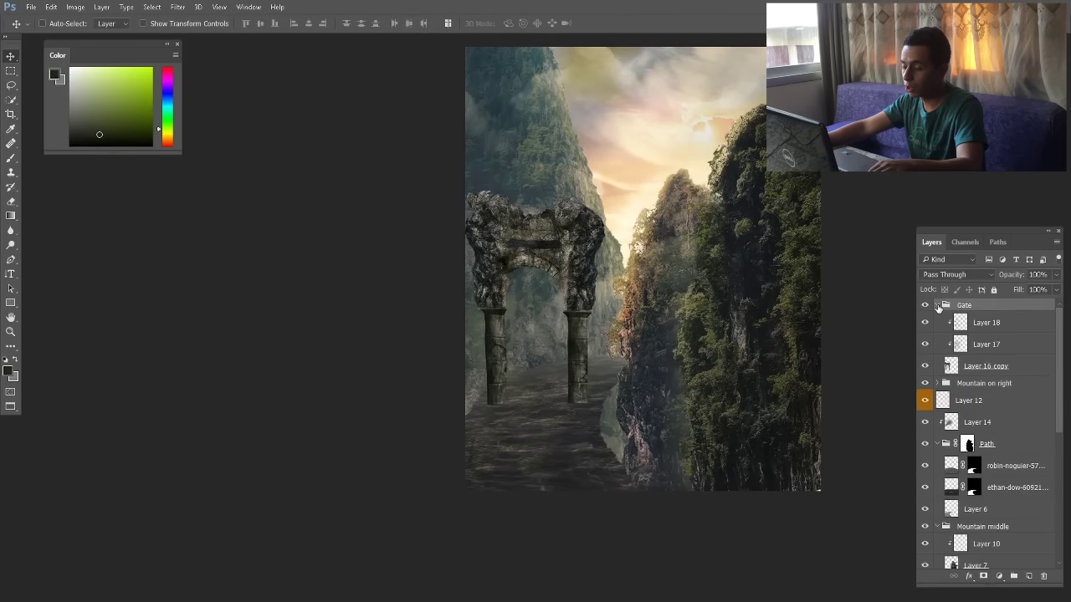
{"action": "scroll", "coordinate": [577, 441], "scroll_direction": "up", "scroll_amount": 1}
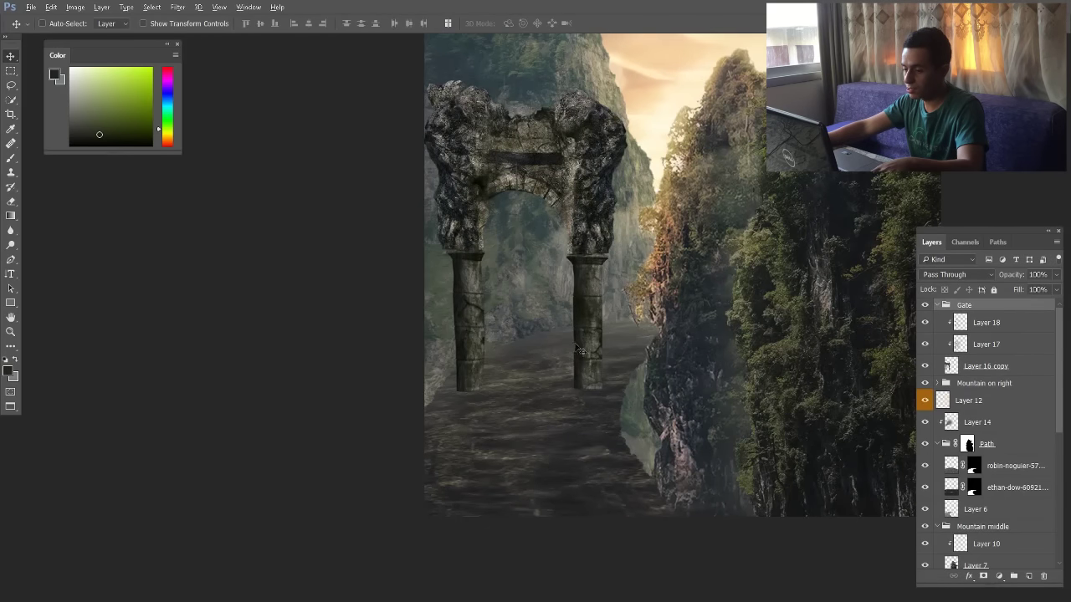
{"action": "left_click", "coordinate": [937, 306]}
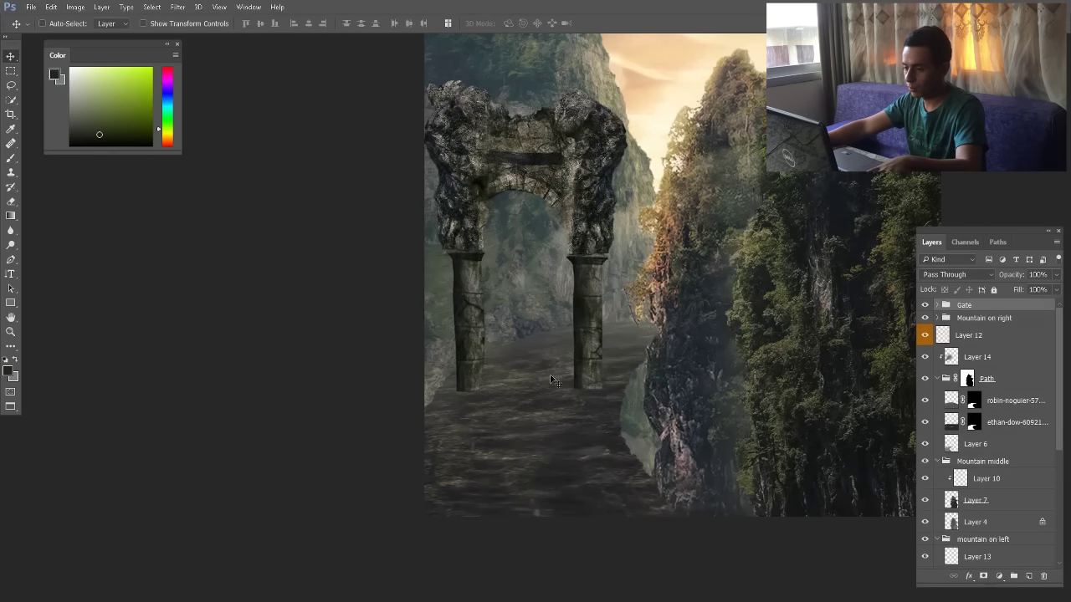
Scale the Gate group down slightly so the stone arch stands smaller over the path
{"action": "scroll", "coordinate": [552, 367], "scroll_direction": "down", "scroll_amount": 1}
{"action": "key", "text": "ctrl+t"}
{"action": "left_click_drag", "start_coordinate": [688, 98], "coordinate": [682, 111]}
{"action": "key", "text": "Return"}
Burn the shadows of the path on the robin-noguier layer at 9% exposure
{"action": "left_click", "coordinate": [546, 410], "text": "ctrl"}
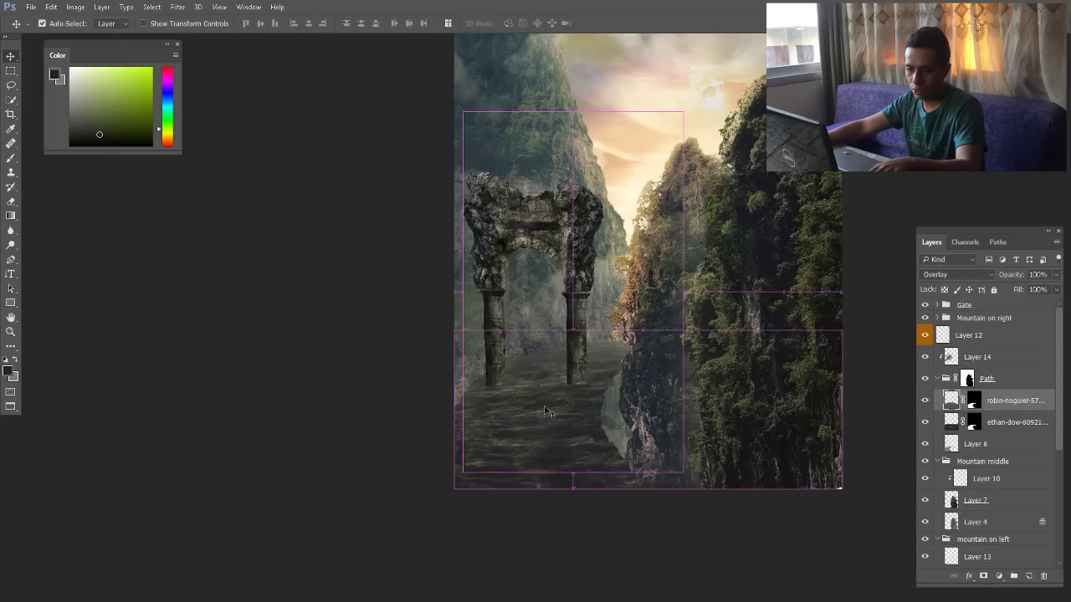
{"action": "left_click", "coordinate": [926, 402]}
{"action": "left_click", "coordinate": [926, 402]}
{"action": "key", "text": "o"}
{"action": "key", "text": "0"}
{"action": "key", "text": "9"}
{"action": "mouse_move", "coordinate": [502, 397]}
{"action": "left_mouse_down"}
{"action": "mouse_move", "coordinate": [652, 390]}
{"action": "mouse_move", "coordinate": [581, 388]}
{"action": "left_mouse_up"}
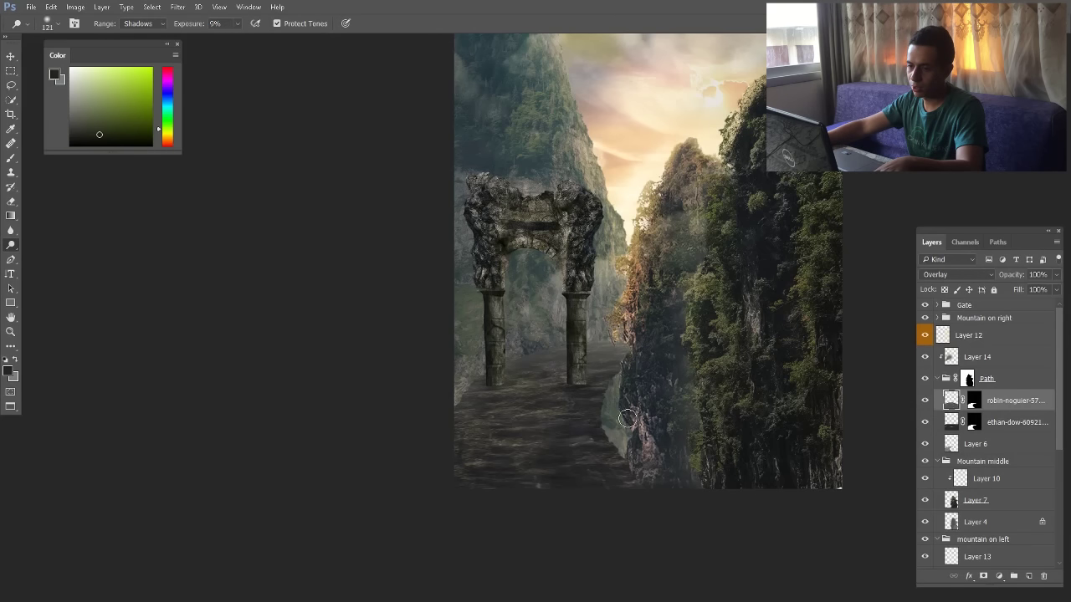
{"action": "left_click_drag", "start_coordinate": [492, 462], "coordinate": [502, 418]}
{"action": "left_click_drag", "start_coordinate": [607, 464], "coordinate": [587, 437]}
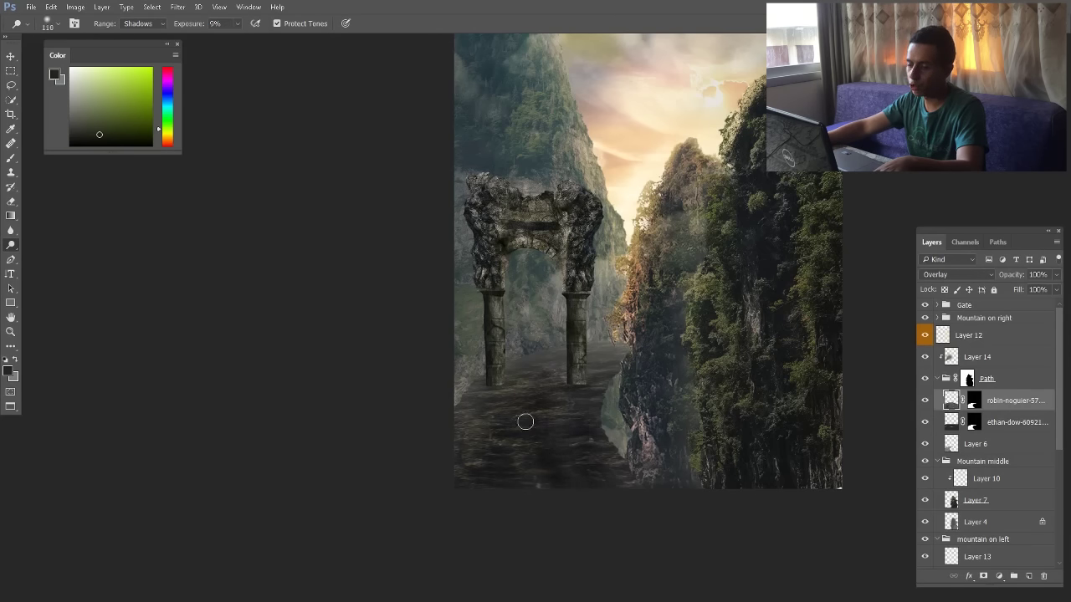
Burn the shadows around the column bases and across the path on the ethan-dow layer at 46% exposure
{"action": "left_click", "coordinate": [540, 383], "text": "ctrl"}
{"action": "left_click_drag", "start_coordinate": [187, 28], "coordinate": [219, 28]}
{"action": "scroll", "coordinate": [527, 390], "scroll_direction": "up", "scroll_amount": 8}
{"action": "left_click", "coordinate": [492, 370], "text": "ctrl"}
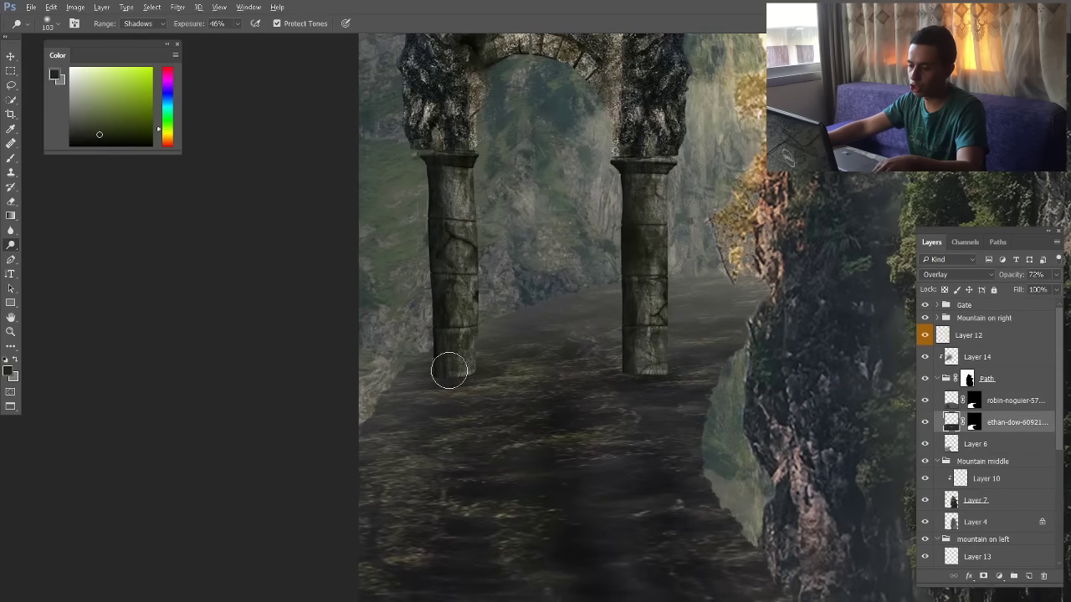
{"action": "scroll", "coordinate": [556, 402], "scroll_direction": "down", "scroll_amount": 8}
{"action": "left_click_drag", "start_coordinate": [587, 393], "coordinate": [508, 425]}
Add a new layer above the robin-noguier layer and paint soft dark contact shadows beneath both columns
{"action": "scroll", "coordinate": [541, 437], "scroll_direction": "up", "scroll_amount": 2}
{"action": "left_click", "coordinate": [1014, 400]}
{"action": "left_click", "coordinate": [1029, 576]}
{"action": "scroll", "coordinate": [645, 418], "scroll_direction": "up", "scroll_amount": 5}
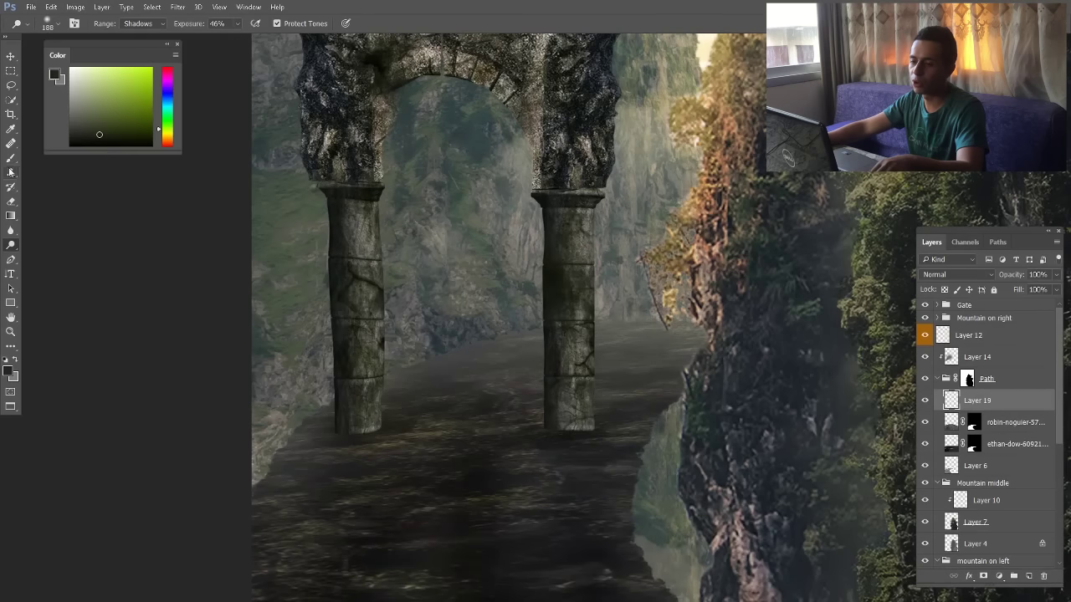
{"action": "key", "text": "b"}
{"action": "right_click", "coordinate": [558, 337]}
{"action": "left_click_drag", "start_coordinate": [585, 356], "coordinate": [586, 364]}
{"action": "left_click_drag", "start_coordinate": [492, 434], "coordinate": [330, 438]}
Burn the bottoms of both columns on Layer 16 copy, using the Midtones range at 46% exposure
{"action": "left_click", "coordinate": [361, 397], "text": "ctrl"}
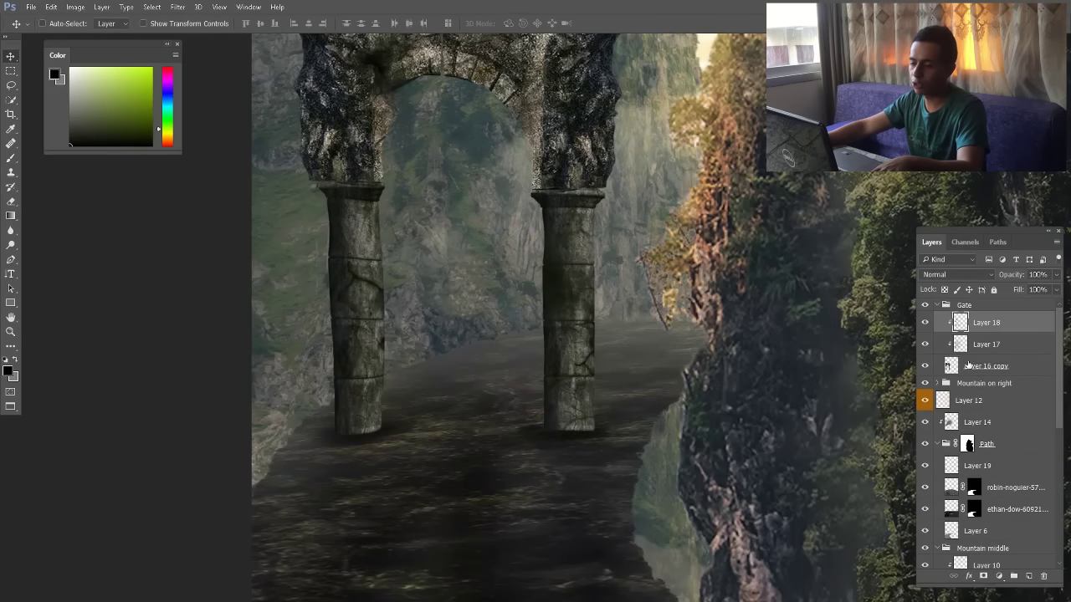
{"action": "left_click", "coordinate": [970, 365]}
{"action": "key", "text": "o"}
{"action": "left_click_drag", "start_coordinate": [552, 428], "coordinate": [588, 431]}
{"action": "left_click_drag", "start_coordinate": [359, 431], "coordinate": [385, 431]}
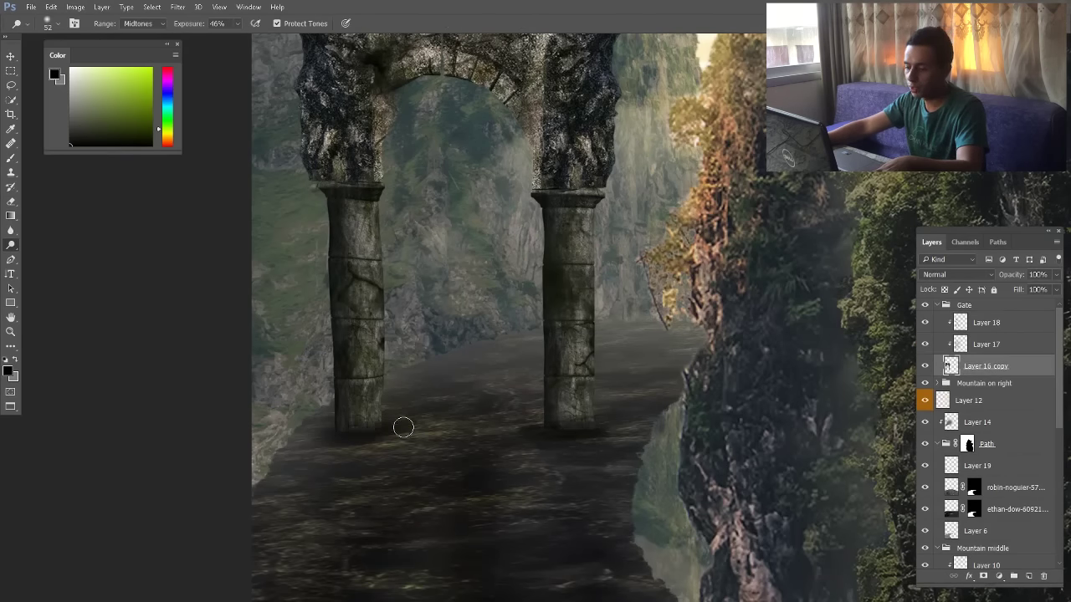
Lower the opacity of the contact shadow layer beneath the columns to 47%
{"action": "scroll", "coordinate": [427, 443], "scroll_direction": "down", "scroll_amount": 6}
{"action": "scroll", "coordinate": [439, 453], "scroll_direction": "up", "scroll_amount": 4}
{"action": "key", "text": "v"}
{"action": "left_click", "coordinate": [382, 397], "text": "ctrl"}
{"action": "key", "text": "4"}
{"action": "key", "text": "7"}
{"action": "scroll", "coordinate": [413, 443], "scroll_direction": "down", "scroll_amount": 4}
{"action": "scroll", "coordinate": [411, 441], "scroll_direction": "up", "scroll_amount": 2}
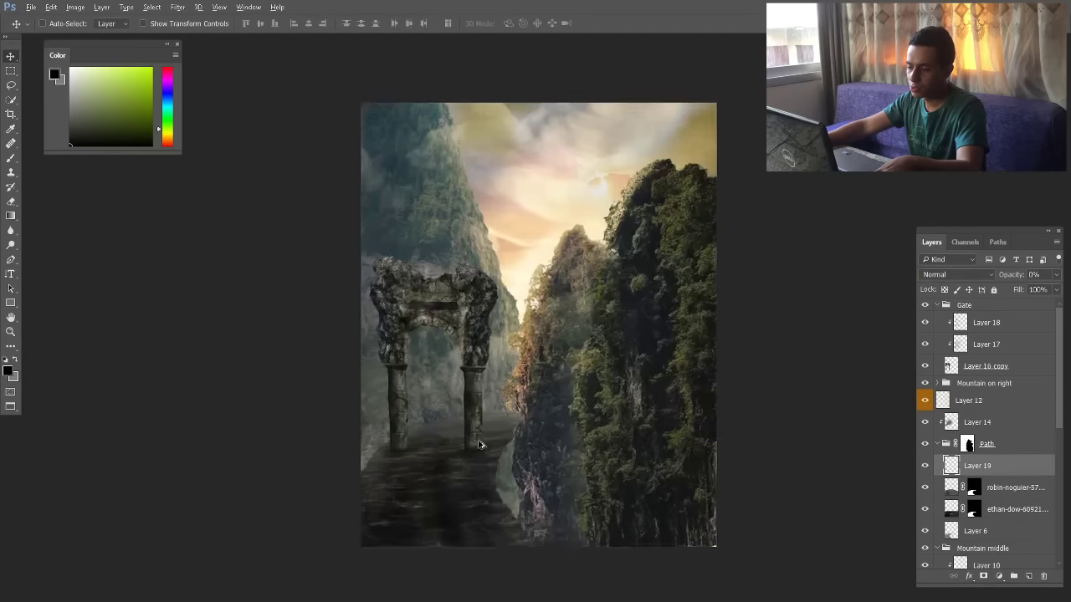
{"action": "left_click_drag", "start_coordinate": [597, 171], "coordinate": [502, 305]}
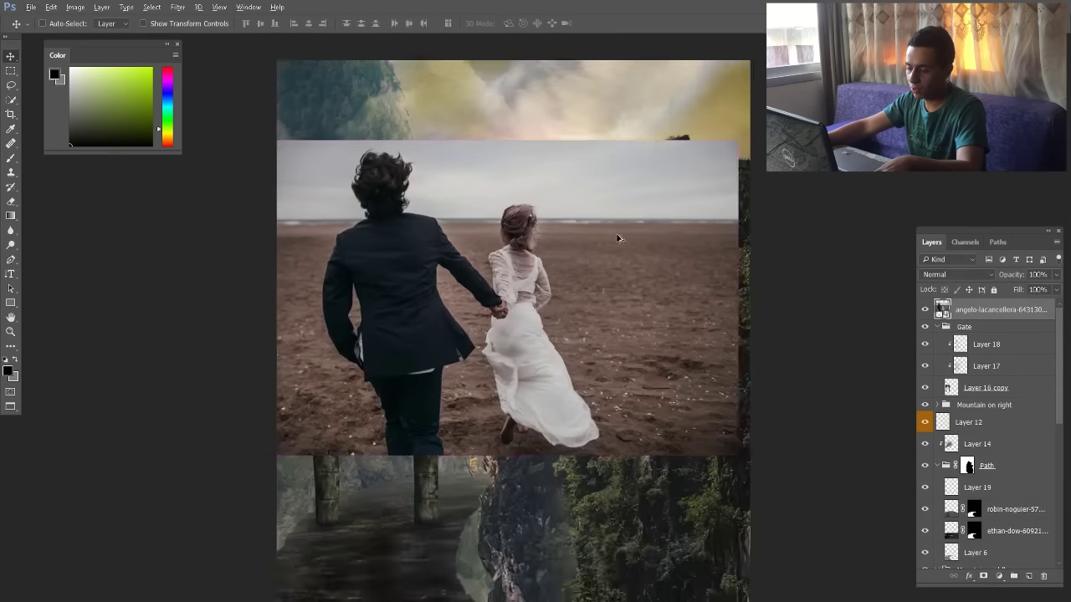
{"action": "key", "text": "Return"}
{"action": "key", "text": "m"}
{"action": "left_click_drag", "start_coordinate": [452, 196], "coordinate": [596, 483]}
{"action": "key", "text": "ctrl+j"}
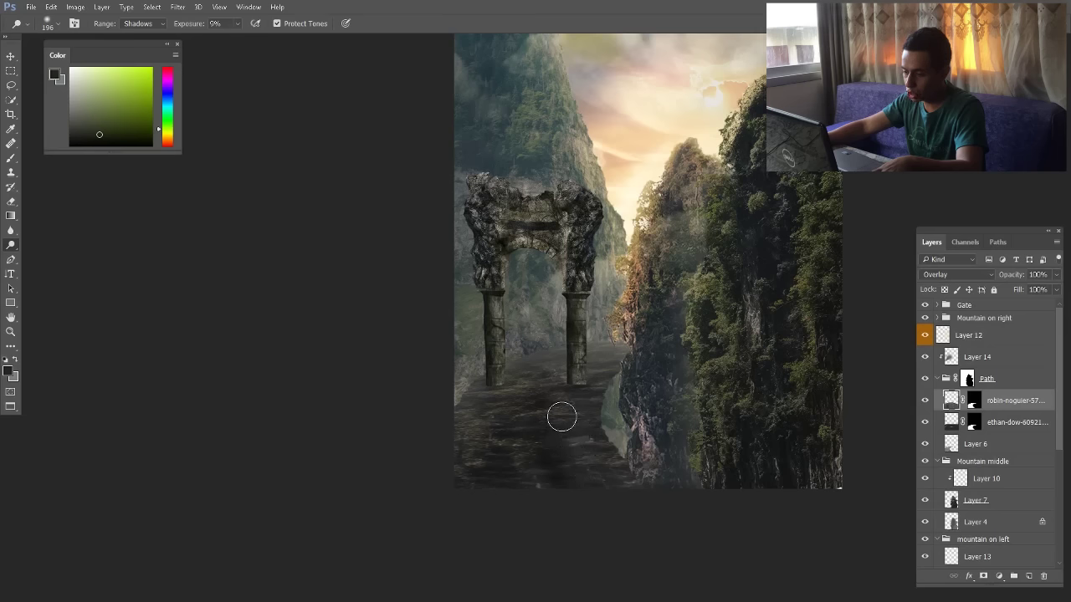
Burn the lower path on the robin-noguier layer, then select Layer 6 and enlarge the Burn brush to 133 px
{"action": "left_click_drag", "start_coordinate": [597, 463], "coordinate": [589, 461]}
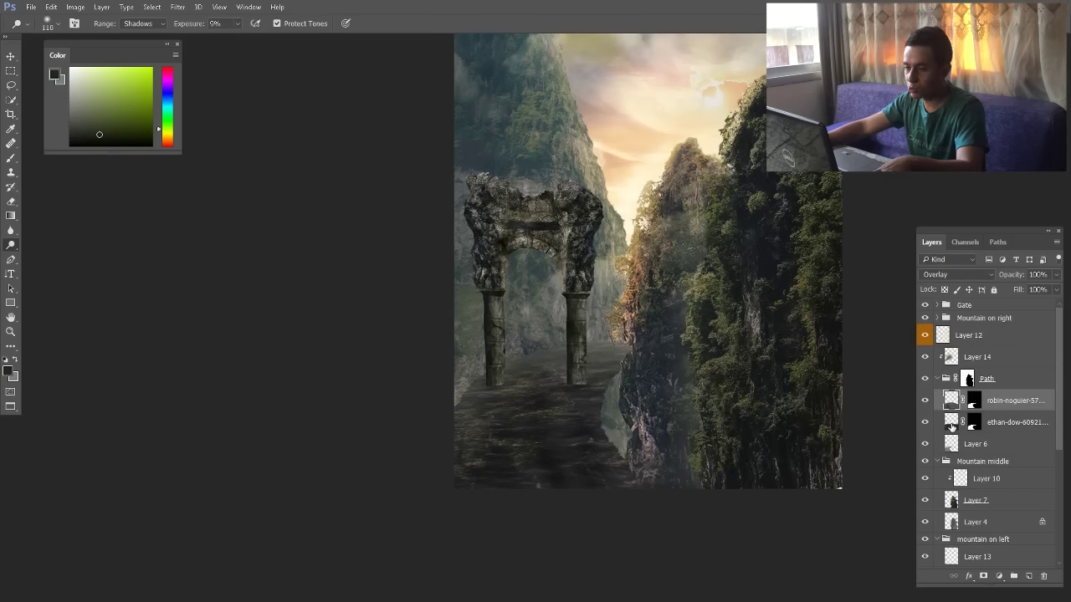
{"action": "left_click", "coordinate": [949, 446]}
{"action": "right_click", "coordinate": [514, 393], "text": "alt"}
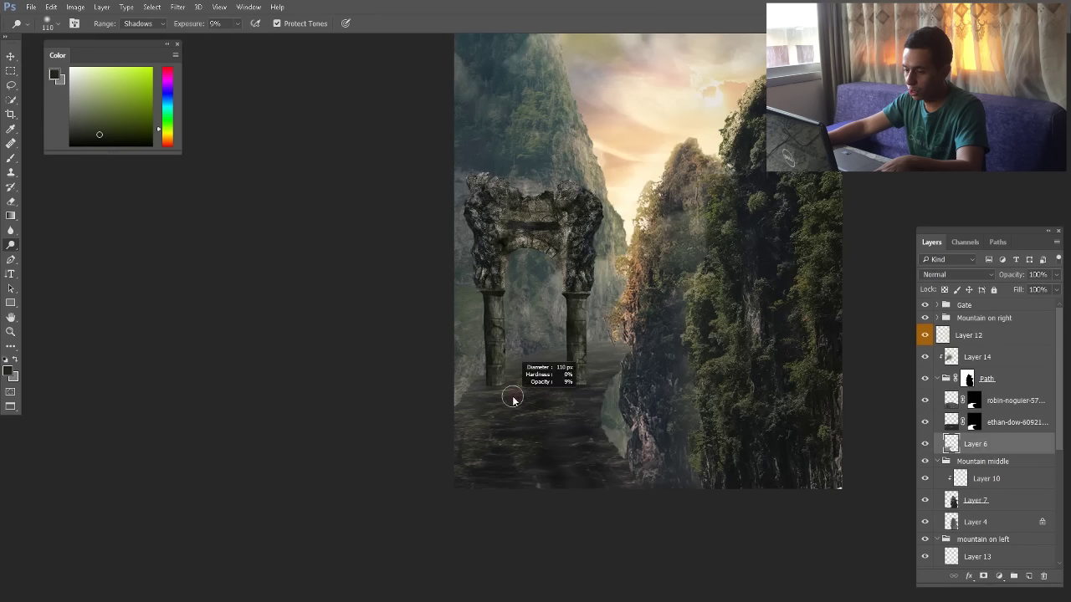
{"action": "right_click", "coordinate": [527, 413], "text": "alt"}
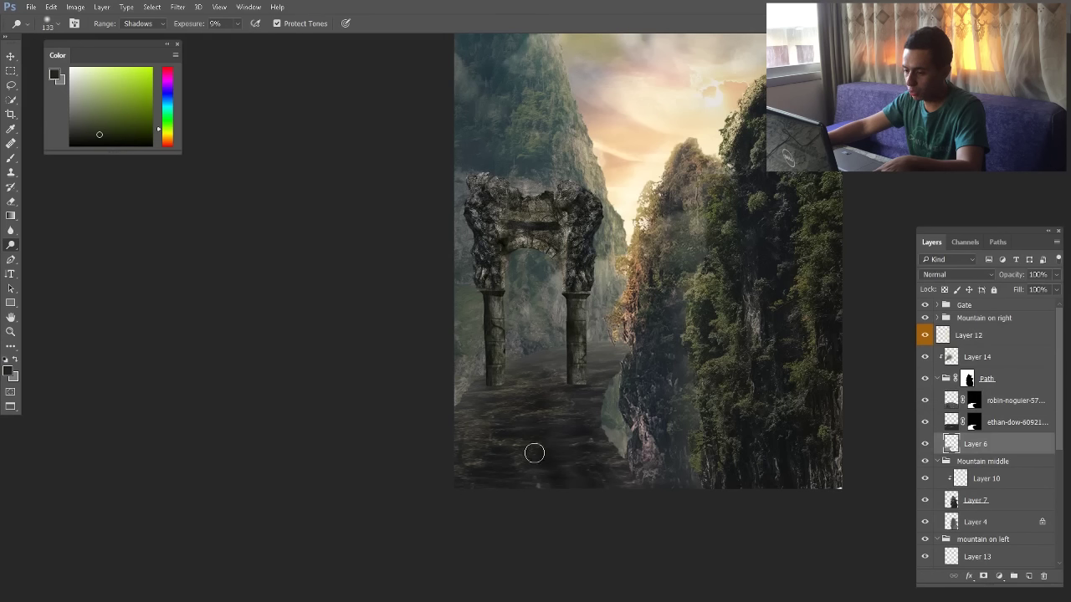
{"action": "right_click", "coordinate": [528, 411], "text": "alt"}
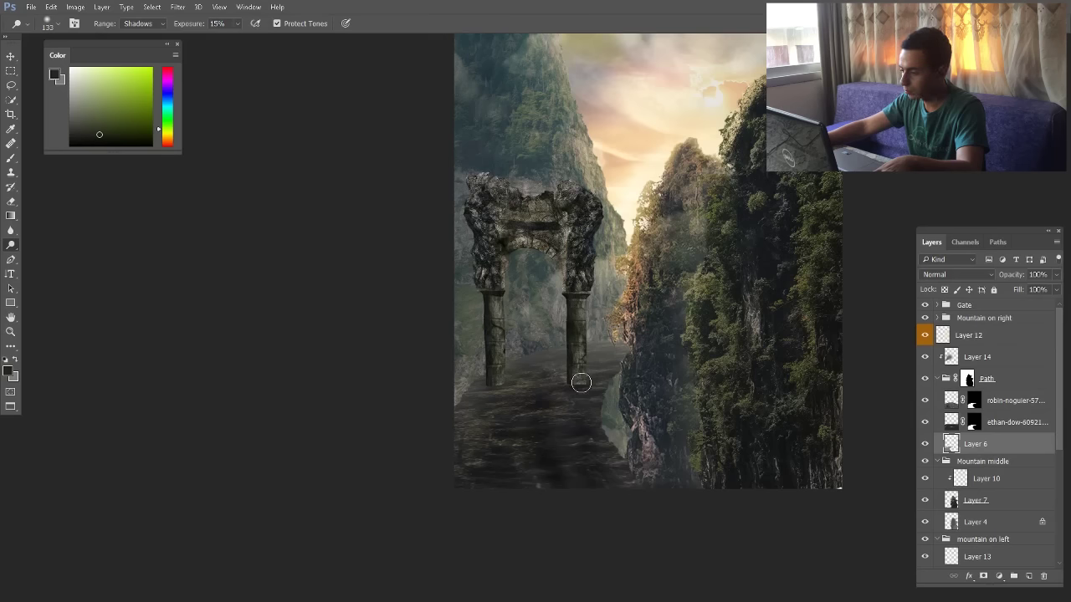
Burn the ground around the near-edge column base on the ethan-dow layer, with exposure raised to 46%
{"action": "scroll", "coordinate": [527, 389], "scroll_direction": "up", "scroll_amount": 3}
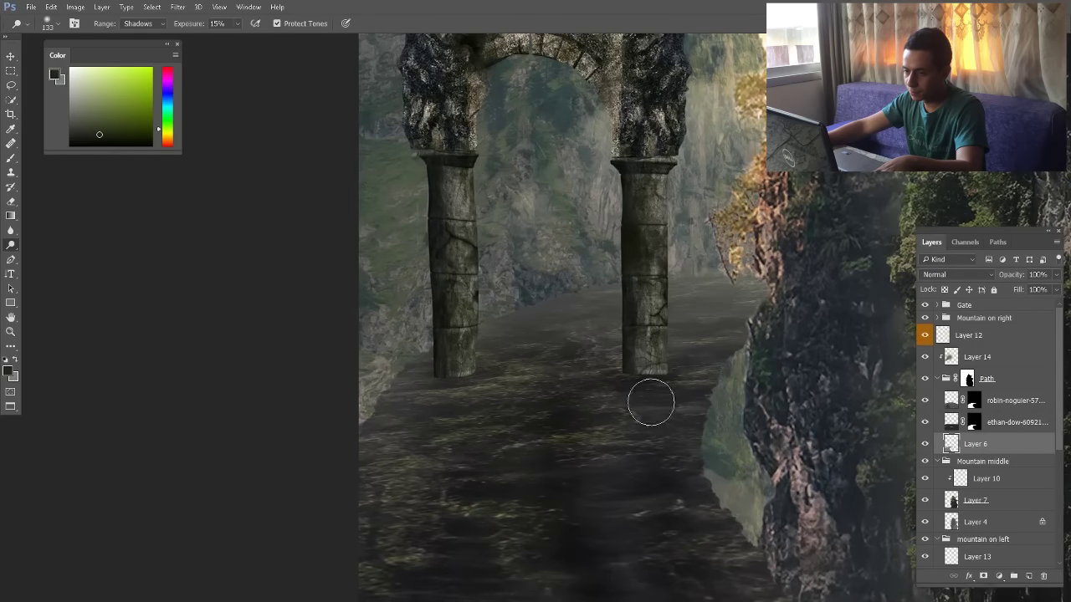
{"action": "key", "text": "alt+bracketright"}
{"action": "key", "text": "bracketleft"}
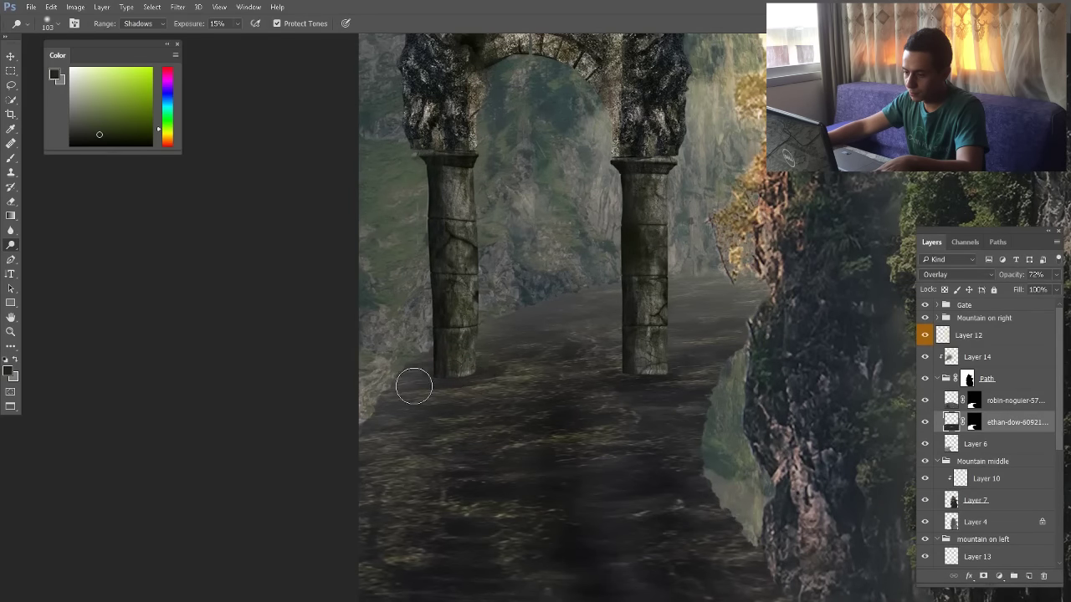
{"action": "left_click_drag", "start_coordinate": [194, 25], "coordinate": [212, 26]}
{"action": "mouse_move", "coordinate": [487, 381]}
{"action": "left_mouse_down"}
{"action": "mouse_move", "coordinate": [449, 371]}
{"action": "mouse_move", "coordinate": [461, 382]}
{"action": "mouse_move", "coordinate": [453, 379]}
{"action": "left_mouse_up"}
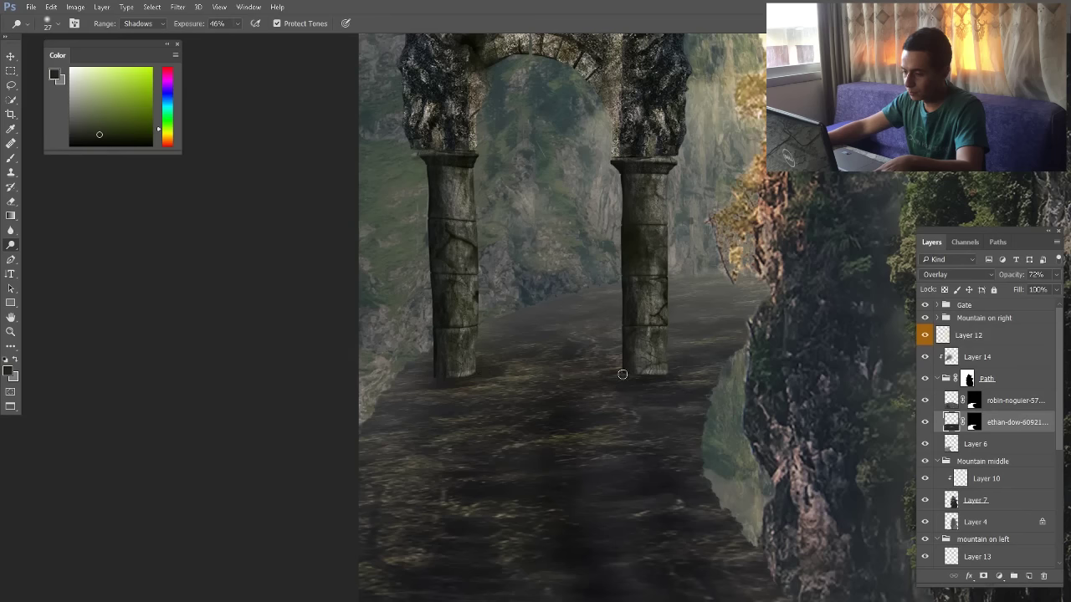
Darken the foreground of the path on the ethan-dow layer with a larger 188 px Burn brush
{"action": "scroll", "coordinate": [558, 388], "scroll_direction": "down", "scroll_amount": 3}
{"action": "left_click_drag", "start_coordinate": [498, 436], "coordinate": [550, 442]}
{"action": "left_click_drag", "start_coordinate": [421, 555], "coordinate": [495, 438]}
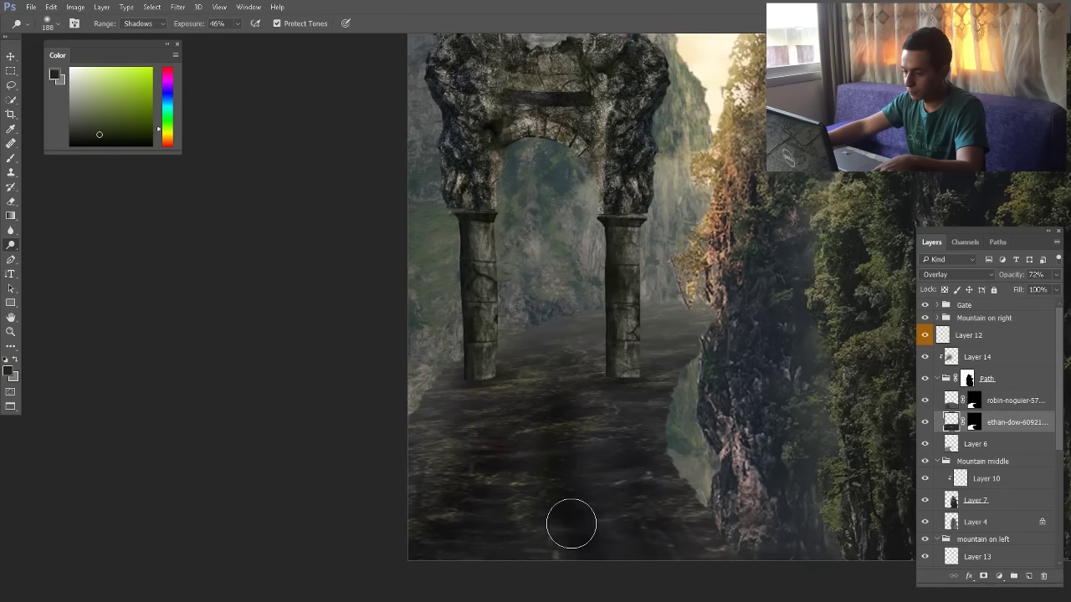
{"action": "scroll", "coordinate": [572, 523], "scroll_direction": "down", "scroll_amount": 1}
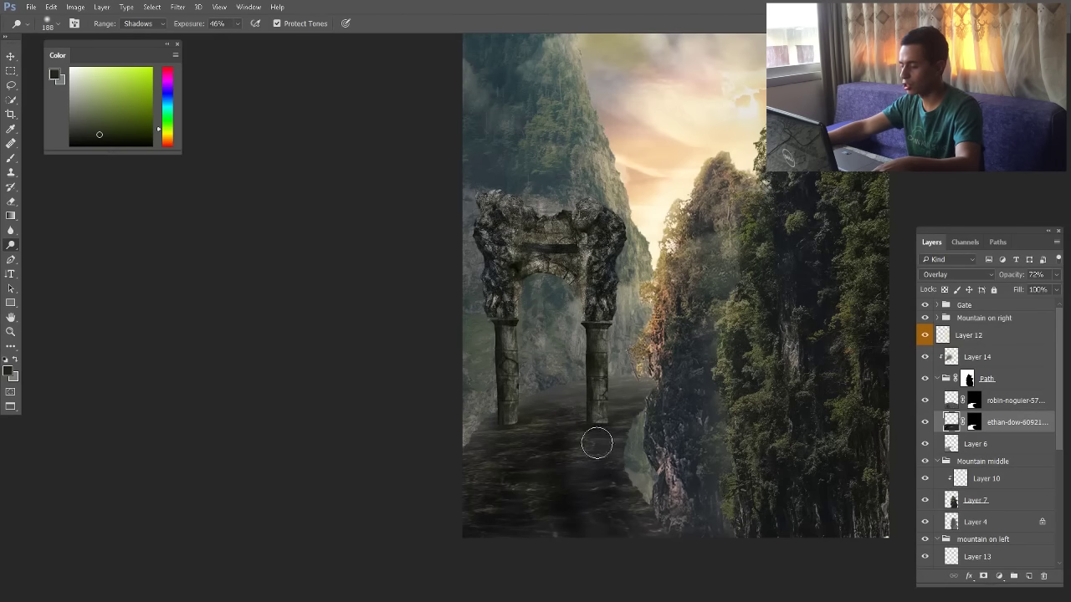
{"action": "scroll", "coordinate": [522, 469], "scroll_direction": "up", "scroll_amount": 1}
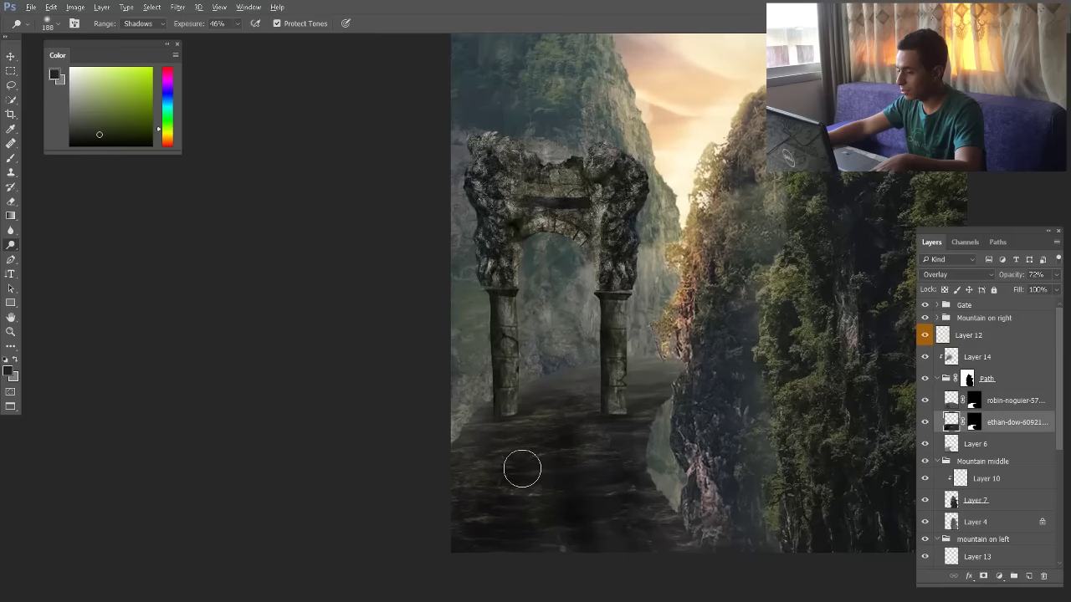
Add an empty layer directly above the robin-noguier layer in the Path group
{"action": "scroll", "coordinate": [664, 397], "scroll_direction": "up", "scroll_amount": 3}
{"action": "left_click", "coordinate": [1005, 402]}
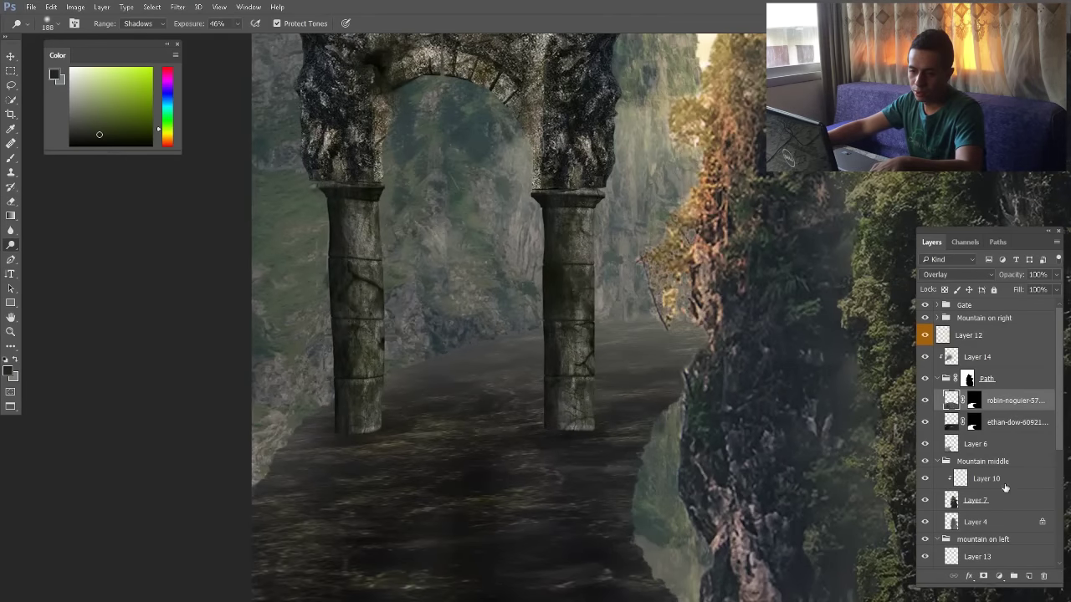
{"action": "left_click", "coordinate": [1029, 576]}
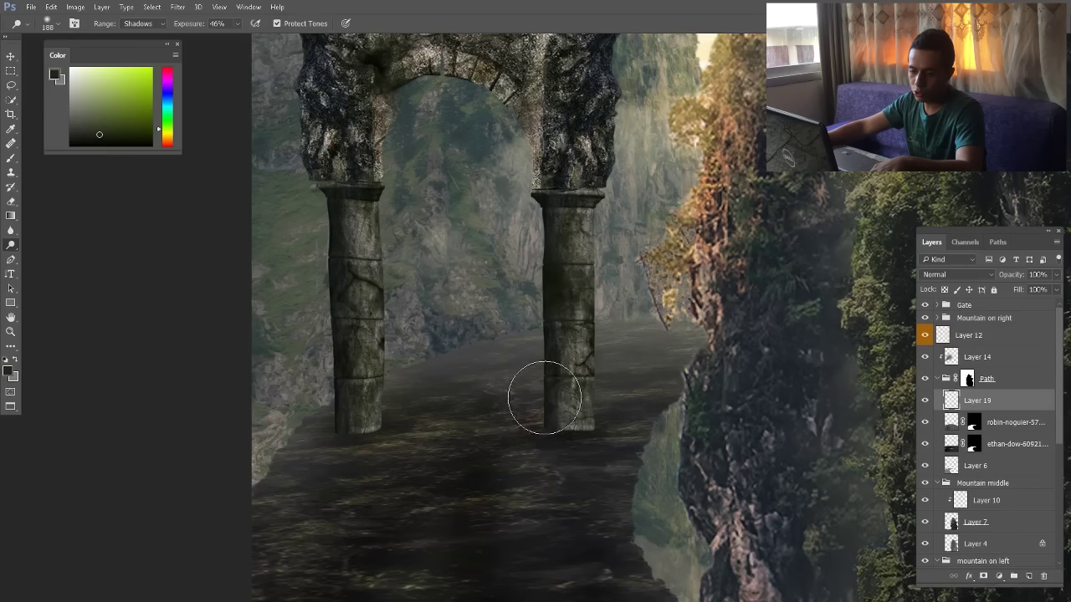
Paint black contact shadows under both columns with a flattened soft round brush in Overlay mode at 45% opacity
{"action": "left_click", "coordinate": [11, 157]}
{"action": "key", "text": "d"}
{"action": "right_click", "coordinate": [585, 437]}
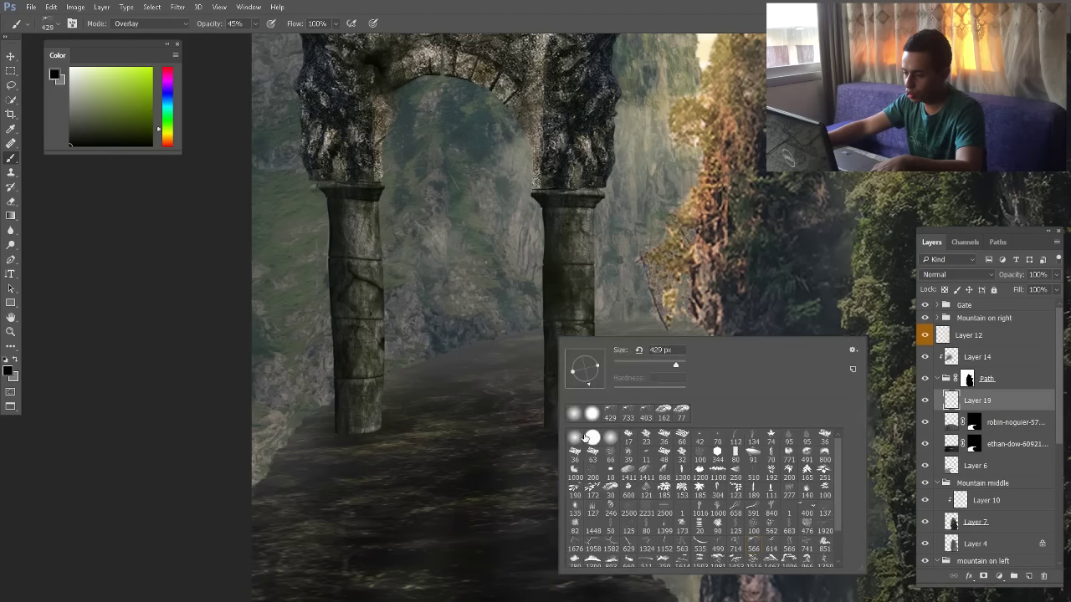
{"action": "left_click", "coordinate": [574, 414]}
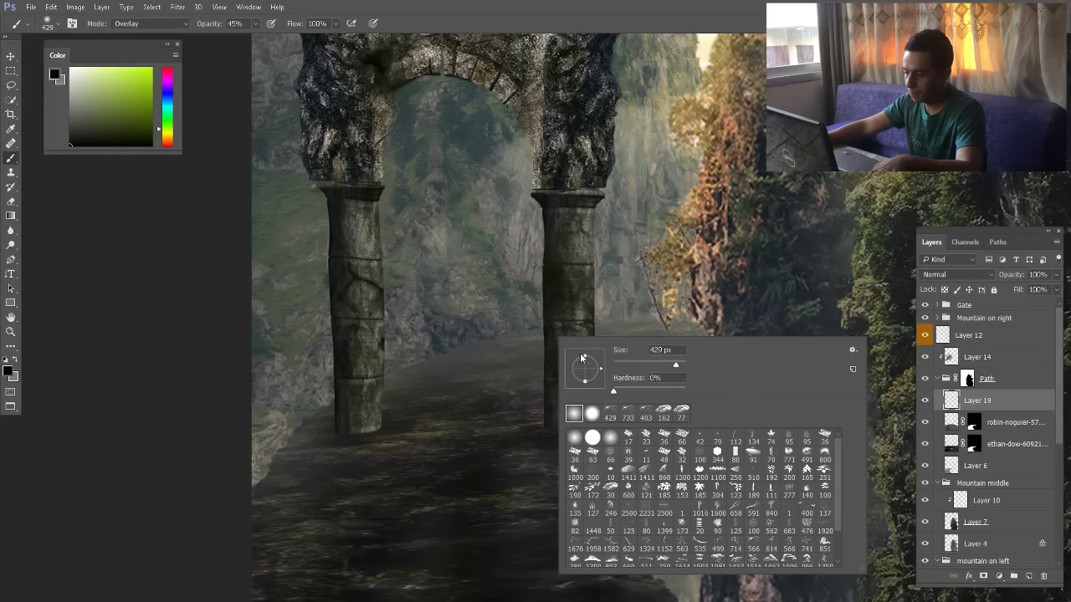
{"action": "key", "text": "Return"}
{"action": "left_click_drag", "start_coordinate": [490, 435], "coordinate": [394, 425]}
{"action": "mouse_move", "coordinate": [573, 434]}
{"action": "left_mouse_down"}
{"action": "mouse_move", "coordinate": [584, 433]}
{"action": "mouse_move", "coordinate": [533, 432]}
{"action": "left_mouse_up"}
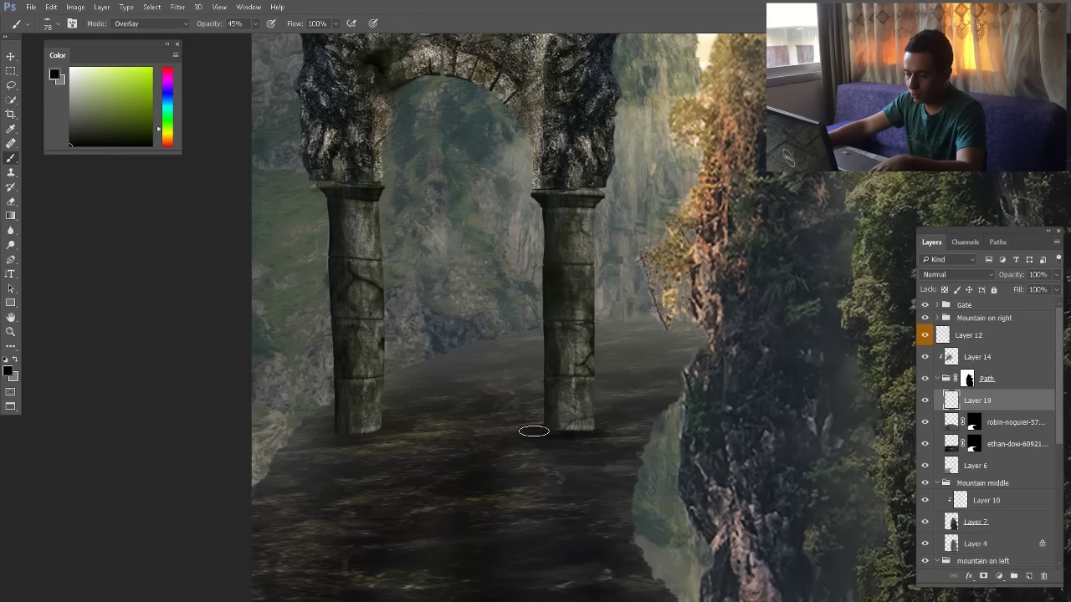
{"action": "left_click_drag", "start_coordinate": [382, 430], "coordinate": [329, 437]}
Select the arch on Layer 16 copy and burn the bases of both columns, switching the range to Midtones
{"action": "key", "text": "v"}
{"action": "left_click", "coordinate": [575, 382], "text": "ctrl"}
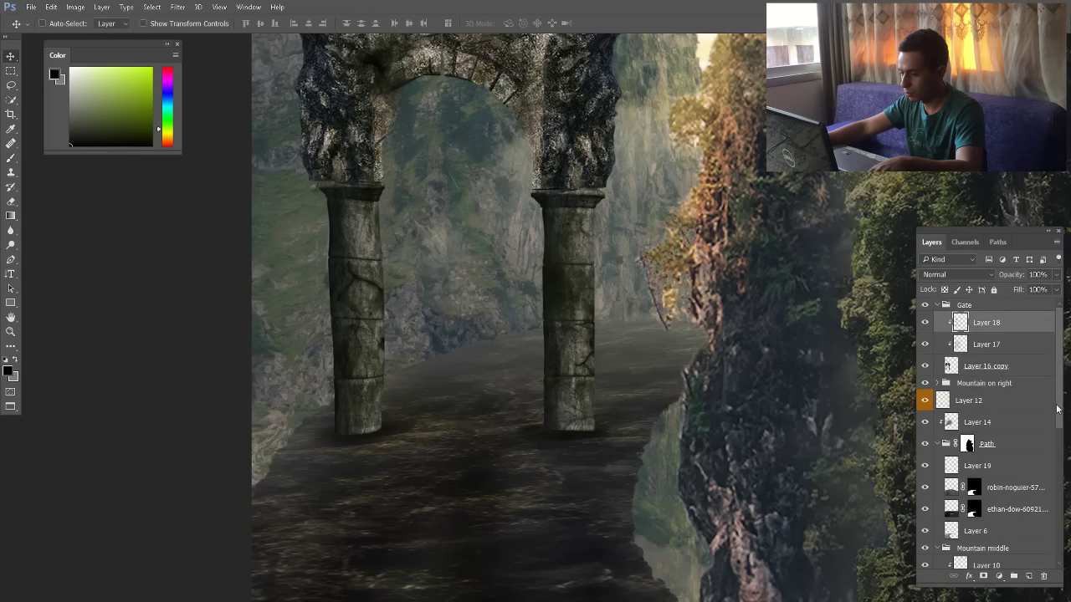
{"action": "left_click", "coordinate": [925, 366]}
{"action": "left_click", "coordinate": [925, 366]}
{"action": "left_click", "coordinate": [946, 366]}
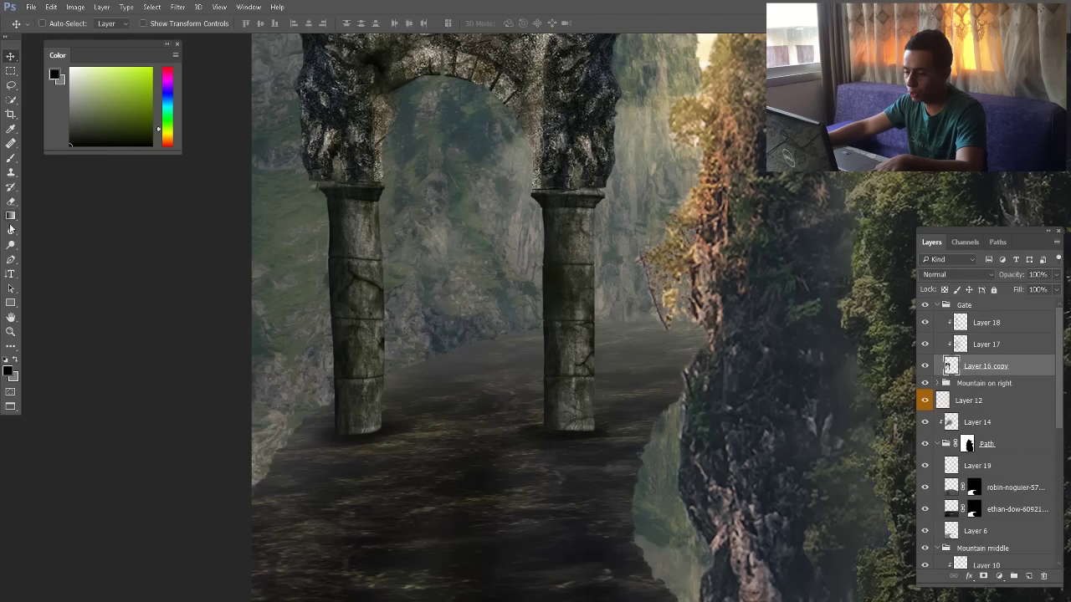
{"action": "left_click", "coordinate": [13, 245]}
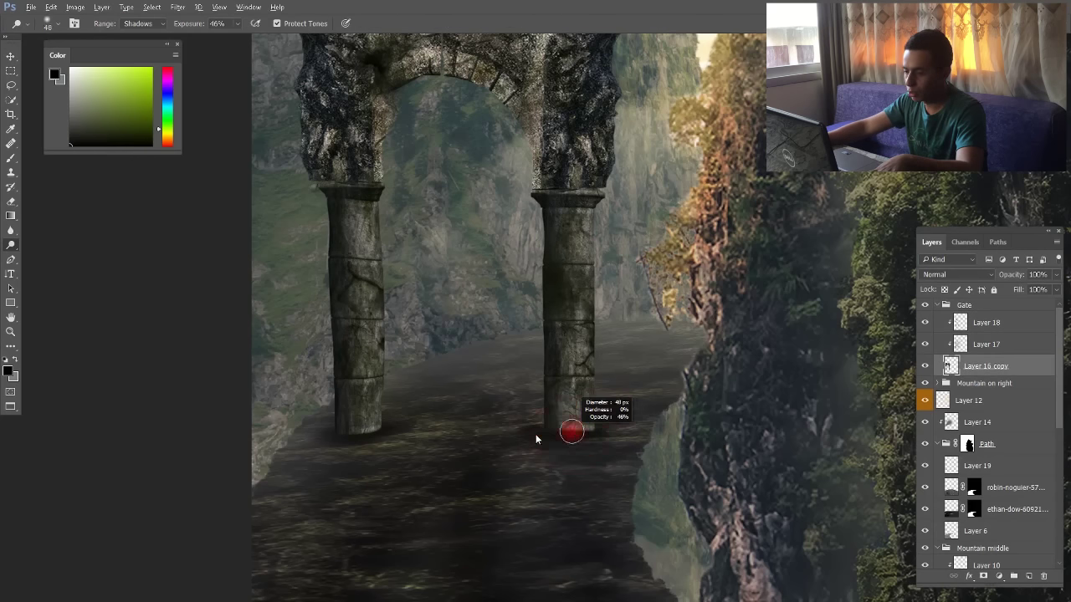
{"action": "left_click_drag", "start_coordinate": [605, 427], "coordinate": [559, 428]}
{"action": "left_click", "coordinate": [157, 25]}
{"action": "left_click", "coordinate": [138, 42]}
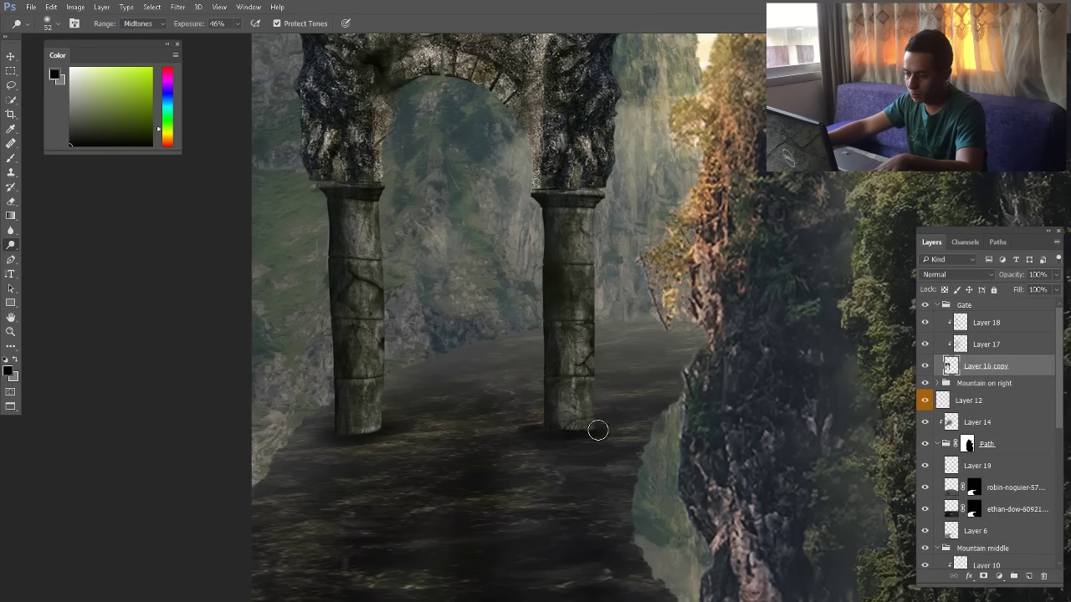
{"action": "left_click_drag", "start_coordinate": [340, 445], "coordinate": [386, 431]}
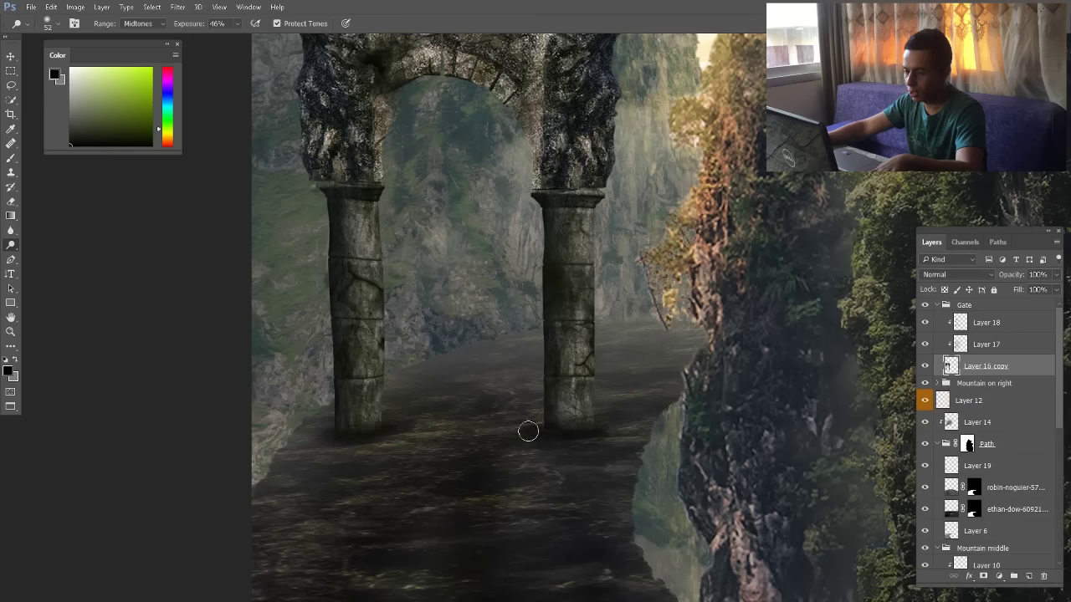
Reduce the opacity of Layer 19, which holds the column shadows, to 47%
{"action": "scroll", "coordinate": [478, 429], "scroll_direction": "down", "scroll_amount": 2}
{"action": "scroll", "coordinate": [484, 420], "scroll_direction": "down", "scroll_amount": 2}
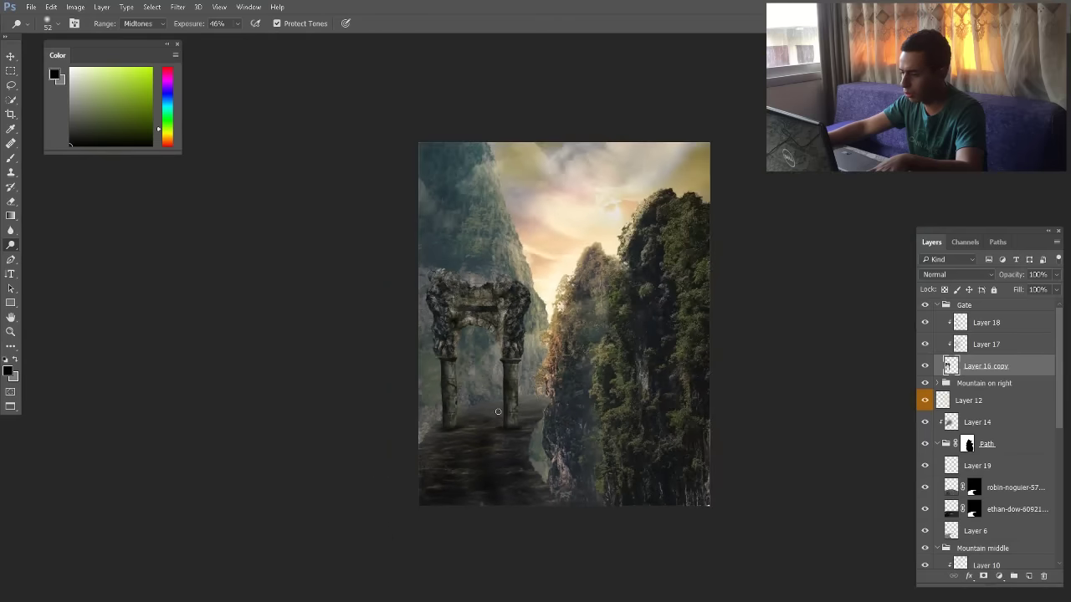
{"action": "left_click", "coordinate": [12, 60]}
{"action": "scroll", "coordinate": [521, 466], "scroll_direction": "up", "scroll_amount": 4}
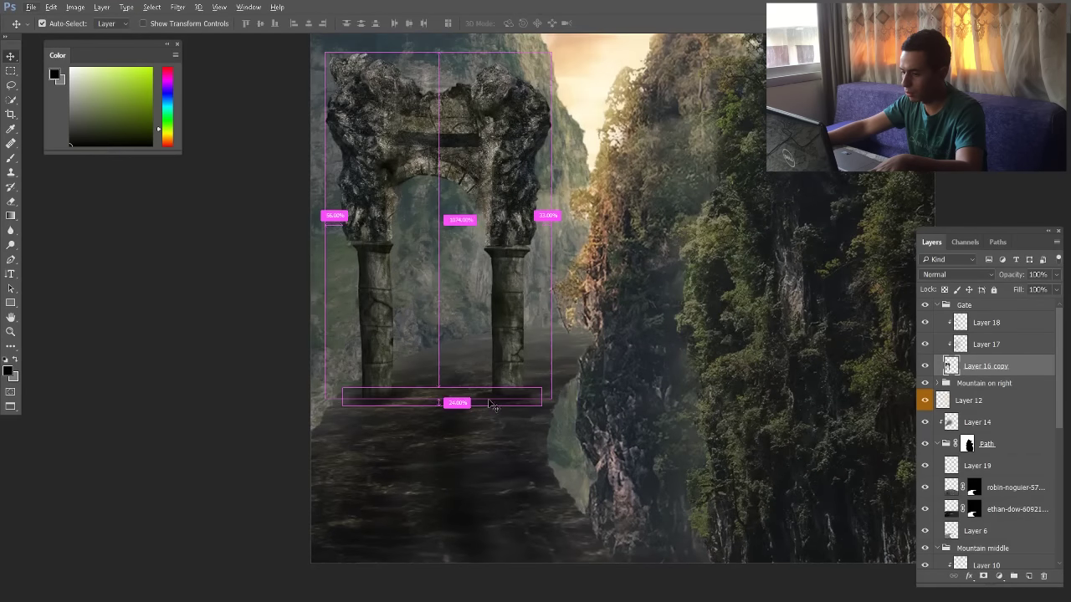
{"action": "left_click", "coordinate": [511, 397], "text": "ctrl"}
{"action": "left_click_drag", "start_coordinate": [1005, 281], "coordinate": [987, 279]}
{"action": "scroll", "coordinate": [437, 457], "scroll_direction": "down", "scroll_amount": 3}
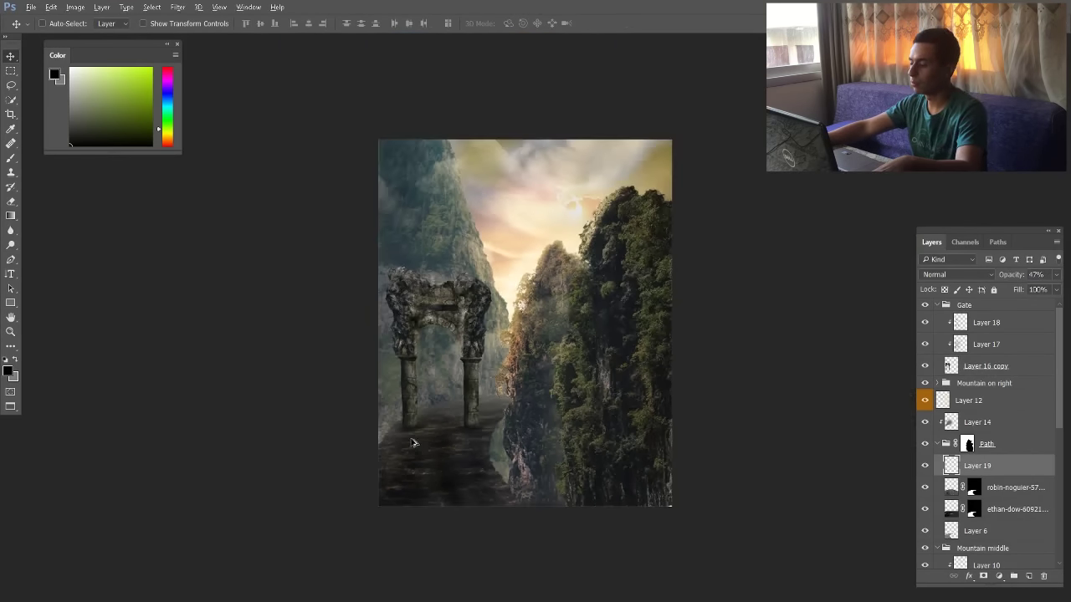
Switch to the File Explorer window with the Stocks folder
{"action": "scroll", "coordinate": [442, 387], "scroll_direction": "up", "scroll_amount": 1}
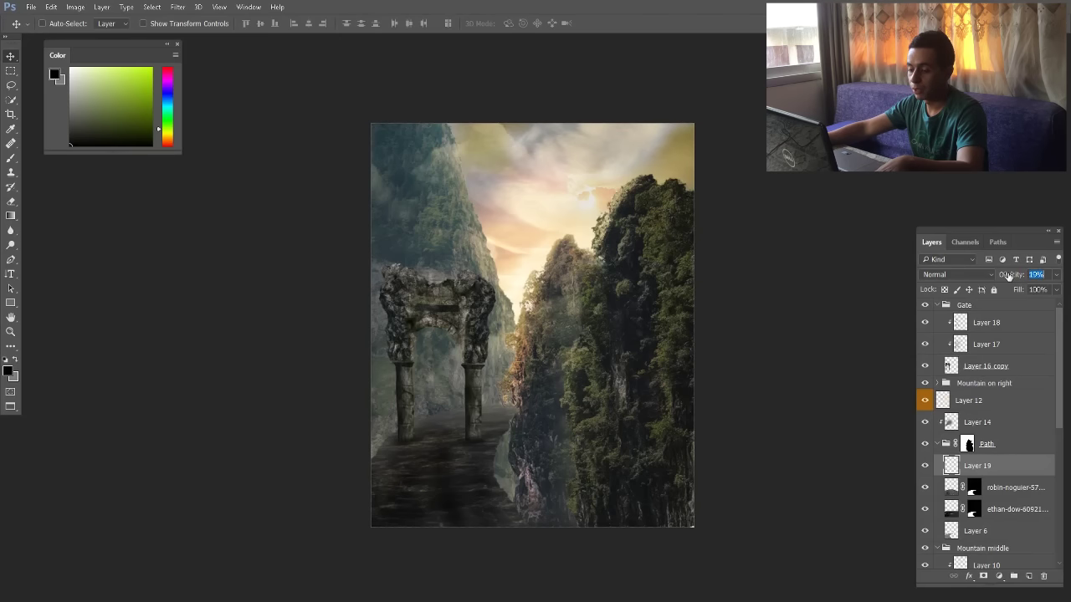
{"action": "scroll", "coordinate": [484, 441], "scroll_direction": "up", "scroll_amount": 1}
{"action": "scroll", "coordinate": [483, 445], "scroll_direction": "up", "scroll_amount": 2}
{"action": "scroll", "coordinate": [481, 446], "scroll_direction": "down", "scroll_amount": 2}
{"action": "key", "text": "alt+Tab"}
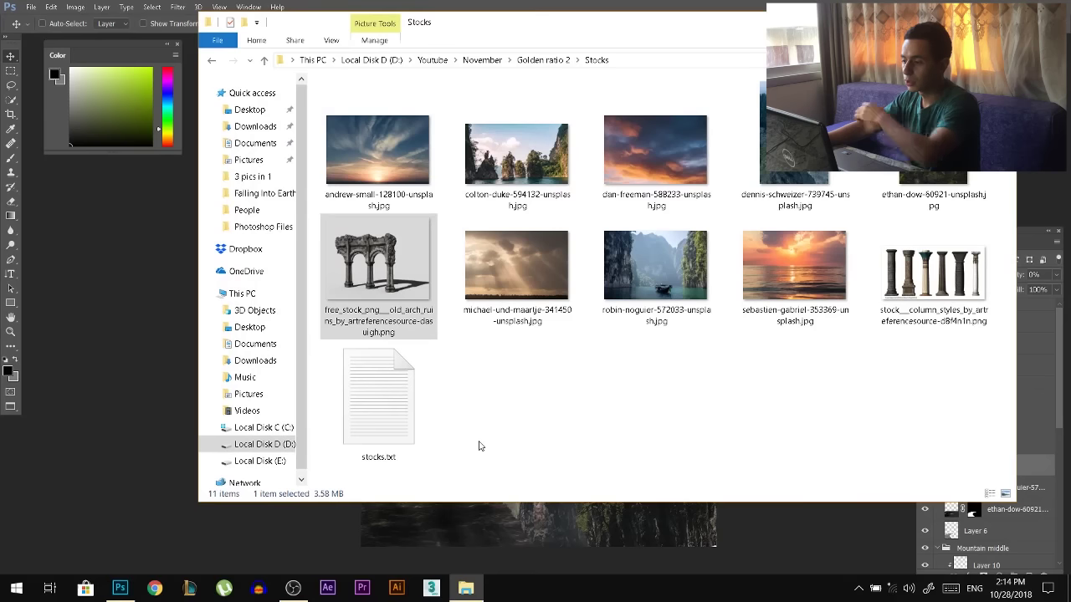
Switch to the desktop and open the People folder inside the Photoshop Files folder
{"action": "left_click", "coordinate": [694, 435]}
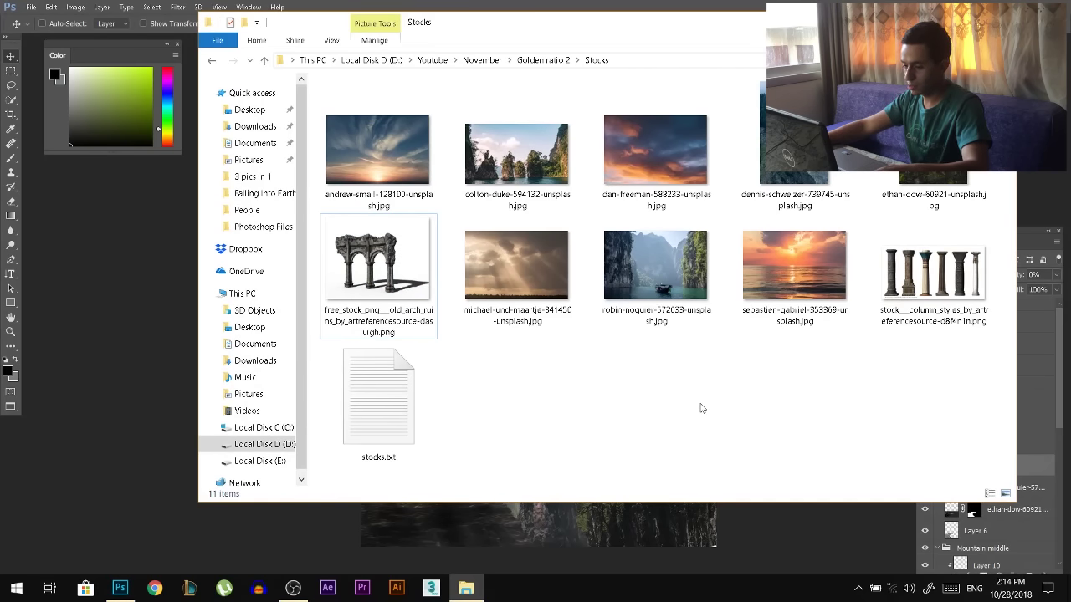
{"action": "key", "text": "super+d"}
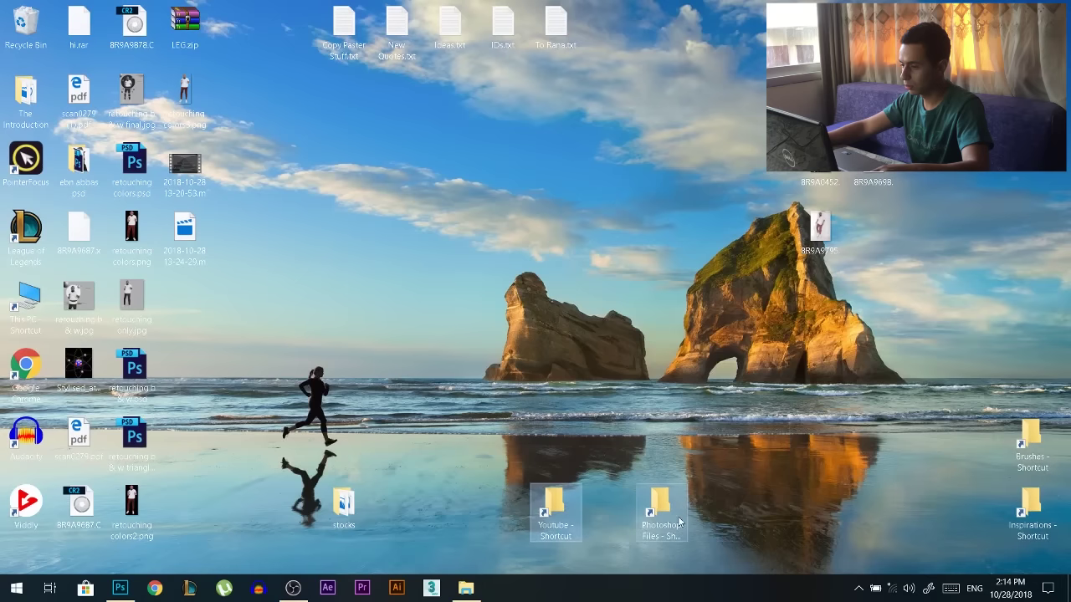
{"action": "double_click", "coordinate": [663, 515]}
{"action": "double_click", "coordinate": [602, 172]}
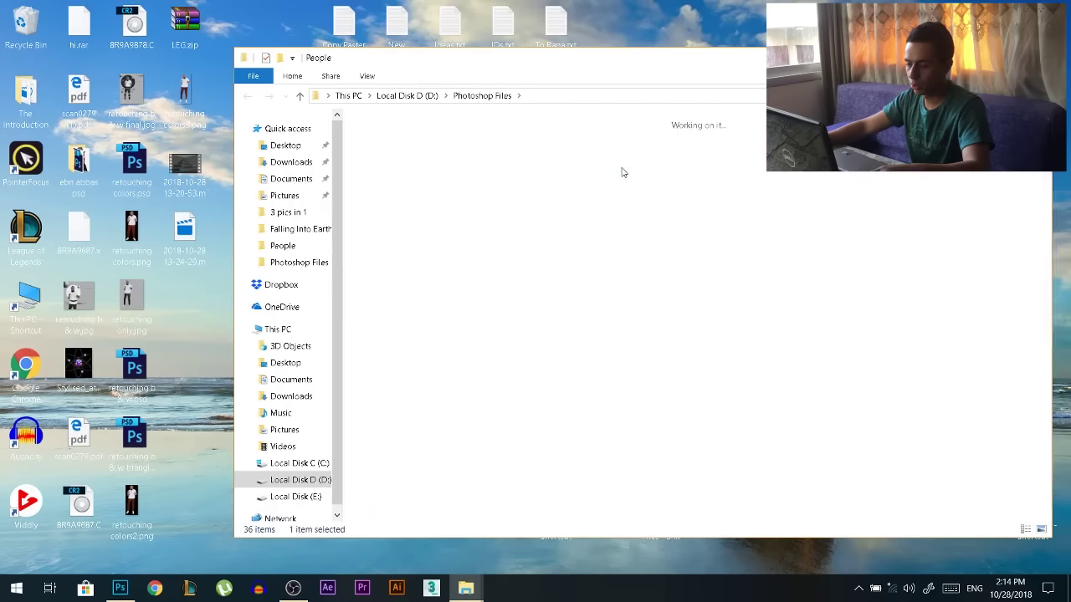
Place the photo of the couple walking on the beach into the composite and move its layer above the Gate group
{"action": "left_click_drag", "start_coordinate": [597, 171], "coordinate": [168, 554]}
{"action": "left_click_drag", "start_coordinate": [453, 214], "coordinate": [455, 239]}
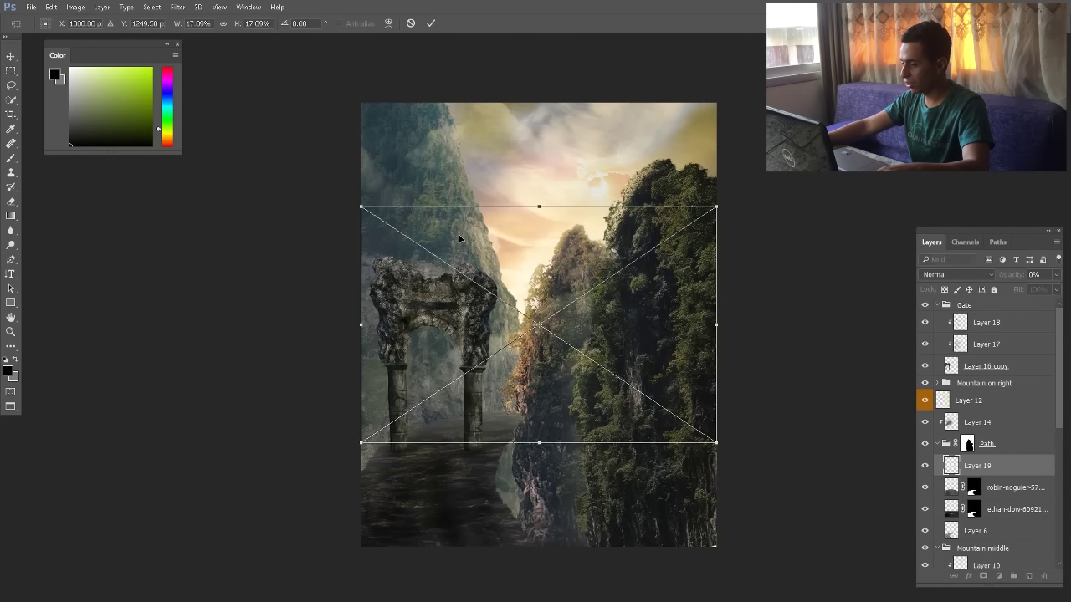
{"action": "key", "text": "Return"}
{"action": "left_click_drag", "start_coordinate": [996, 470], "coordinate": [976, 302]}
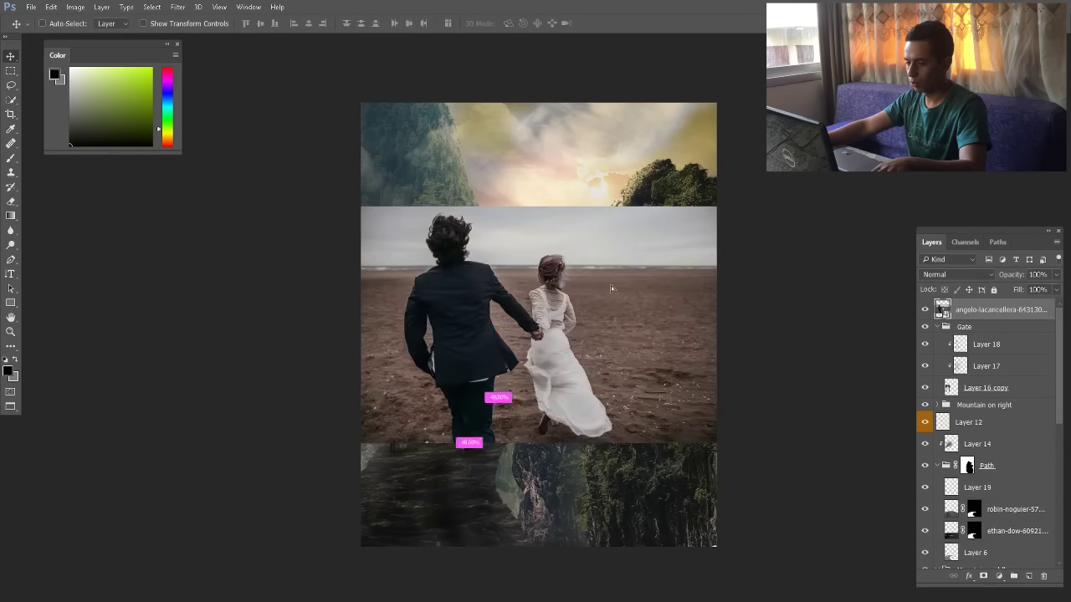
Scale the placed couple photo down slightly with Free Transform
{"action": "scroll", "coordinate": [610, 285], "scroll_direction": "up", "scroll_amount": 3}
{"action": "key", "text": "ctrl+t"}
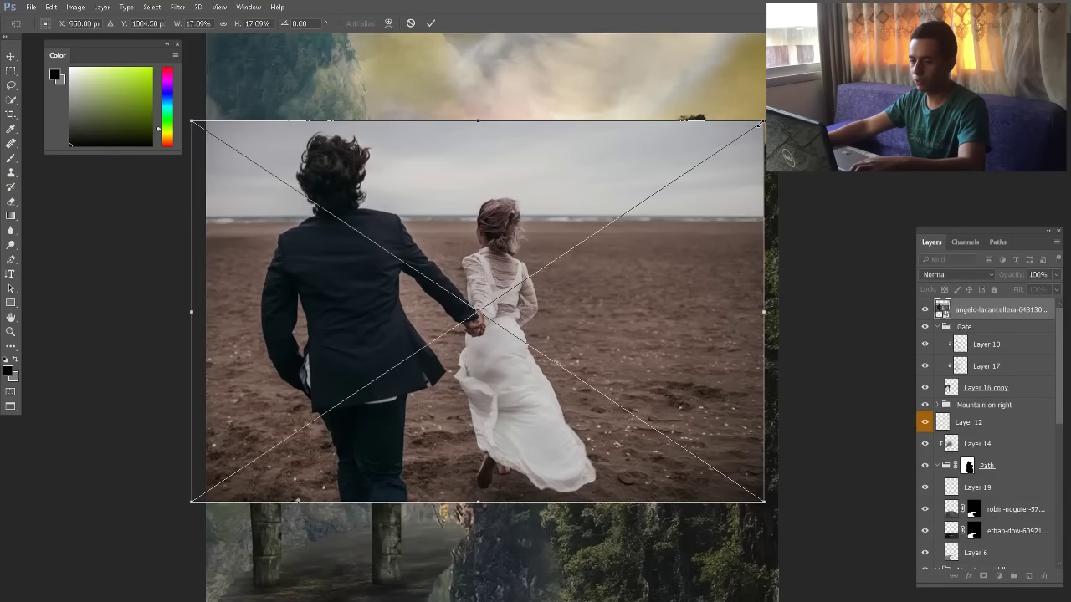
{"action": "left_click_drag", "start_coordinate": [763, 122], "coordinate": [742, 135]}
{"action": "key", "text": "Return"}
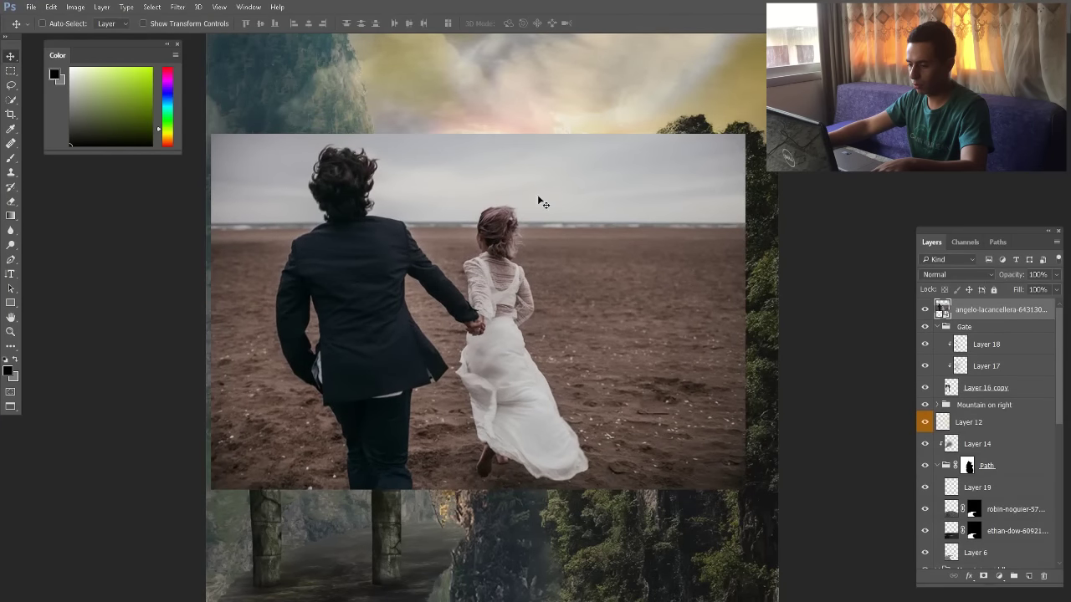
Select the woman in white with a rectangular marquee, copy her to a new layer and delete the original photo layer
{"action": "left_click", "coordinate": [10, 70]}
{"action": "left_click_drag", "start_coordinate": [453, 198], "coordinate": [596, 482]}
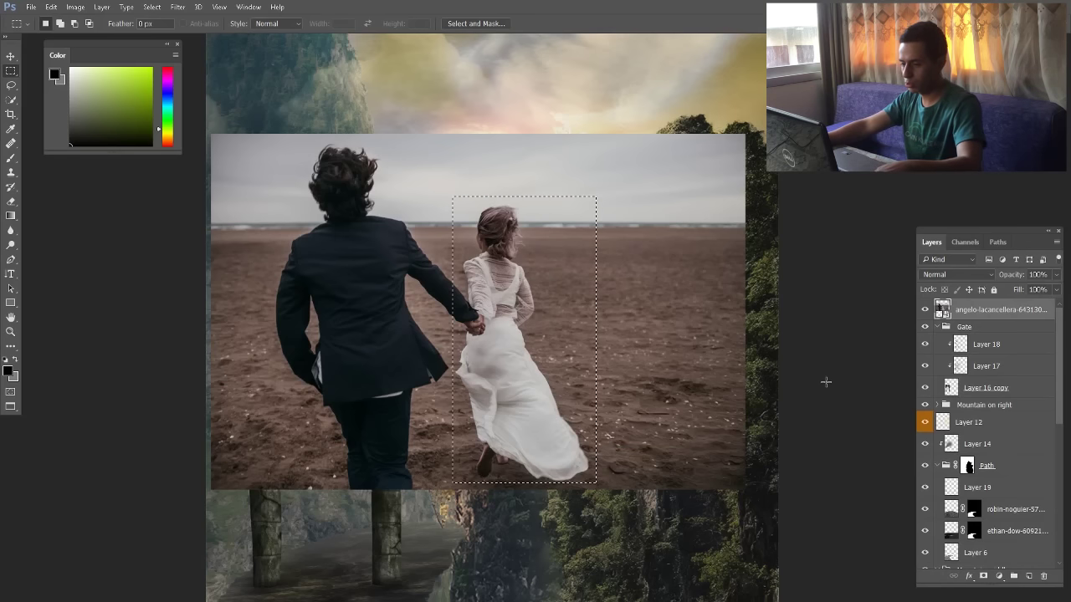
{"action": "key", "text": "ctrl+j"}
{"action": "left_click", "coordinate": [969, 336]}
{"action": "key", "text": "Delete"}
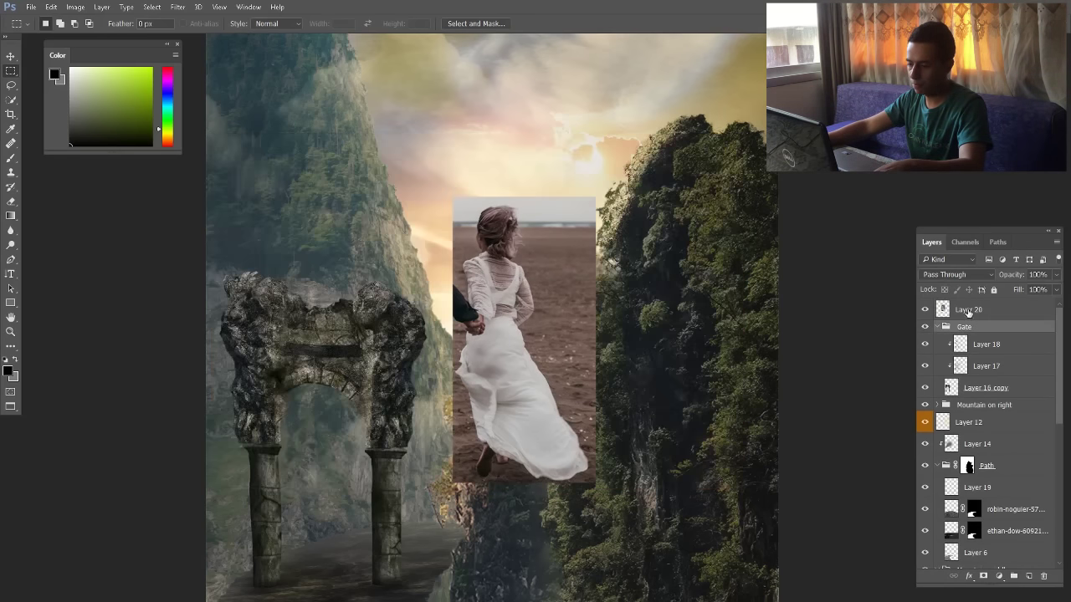
Start a Pen path on Layer 20 at the held hands and trace the skirt's left edge down to the ankle
{"action": "left_click", "coordinate": [967, 309]}
{"action": "left_click", "coordinate": [11, 260]}
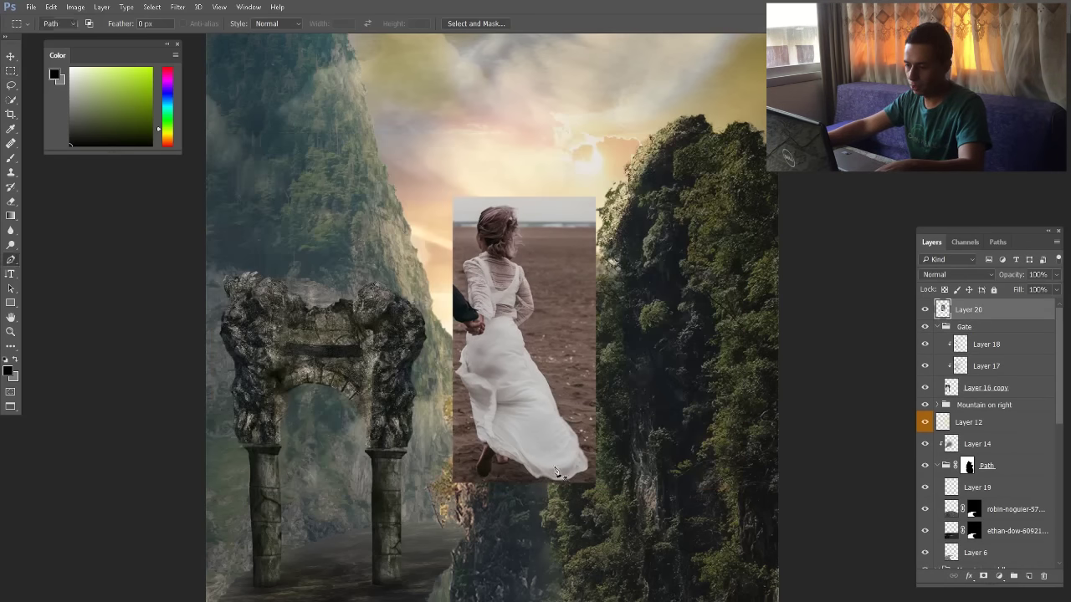
{"action": "scroll", "coordinate": [468, 352], "scroll_direction": "up", "scroll_amount": 4}
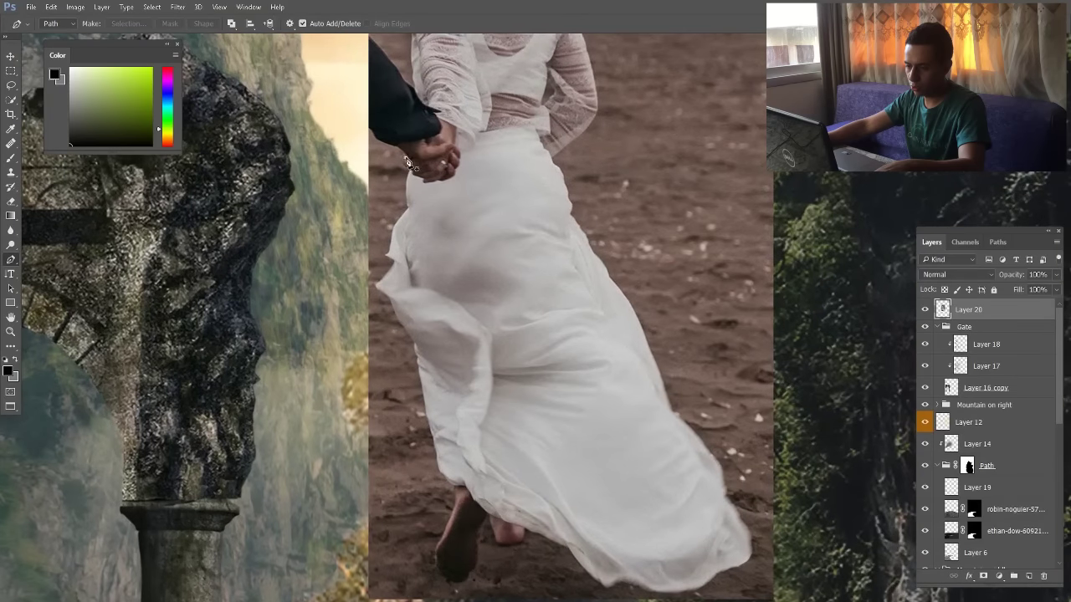
{"action": "left_click", "coordinate": [406, 158]}
{"action": "left_click", "coordinate": [406, 171]}
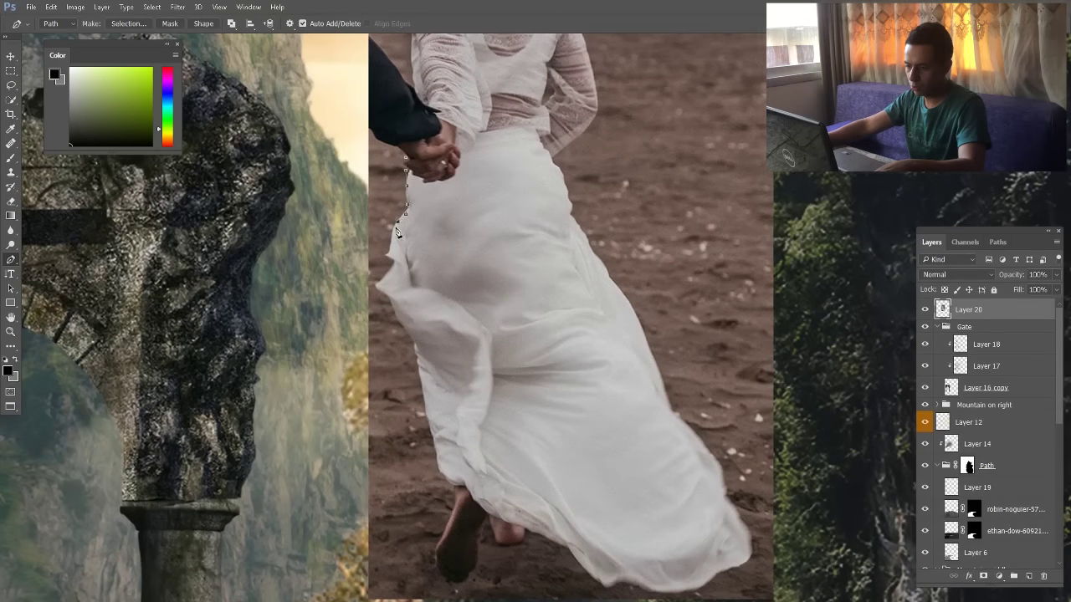
{"action": "left_click", "coordinate": [376, 290]}
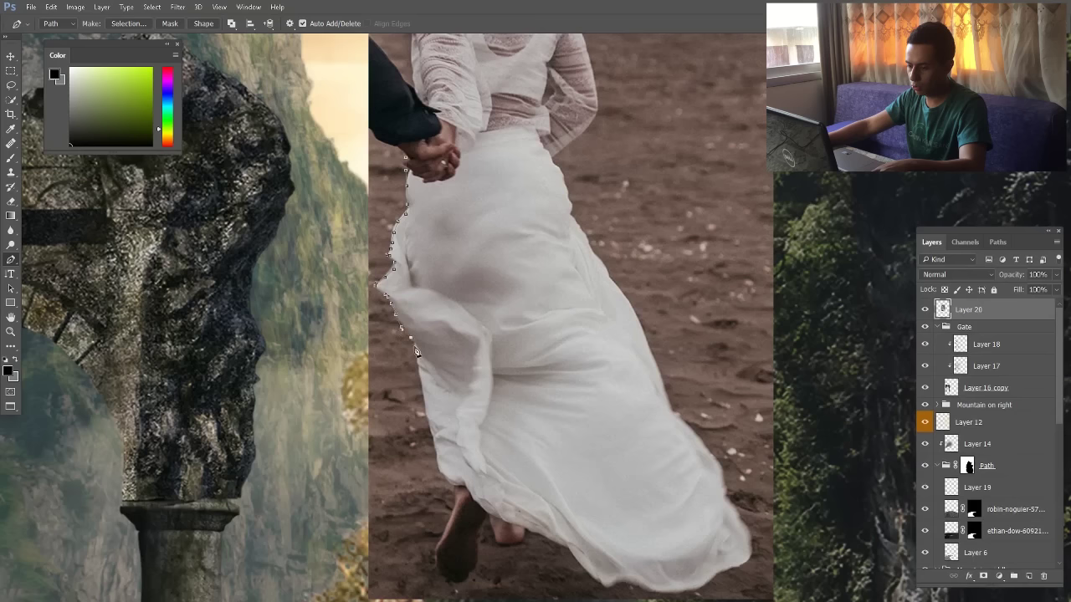
{"action": "left_click", "coordinate": [437, 456]}
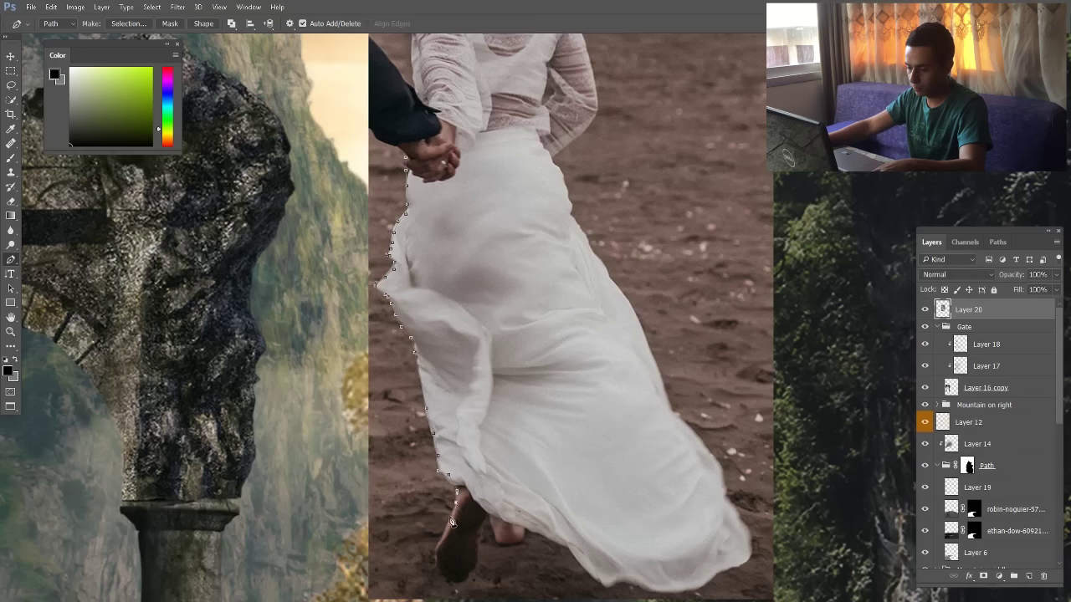
Continue the path around both feet, along the bottom hem and up the trailing right edge of the skirt
{"action": "scroll", "coordinate": [448, 529], "scroll_direction": "up", "scroll_amount": 1}
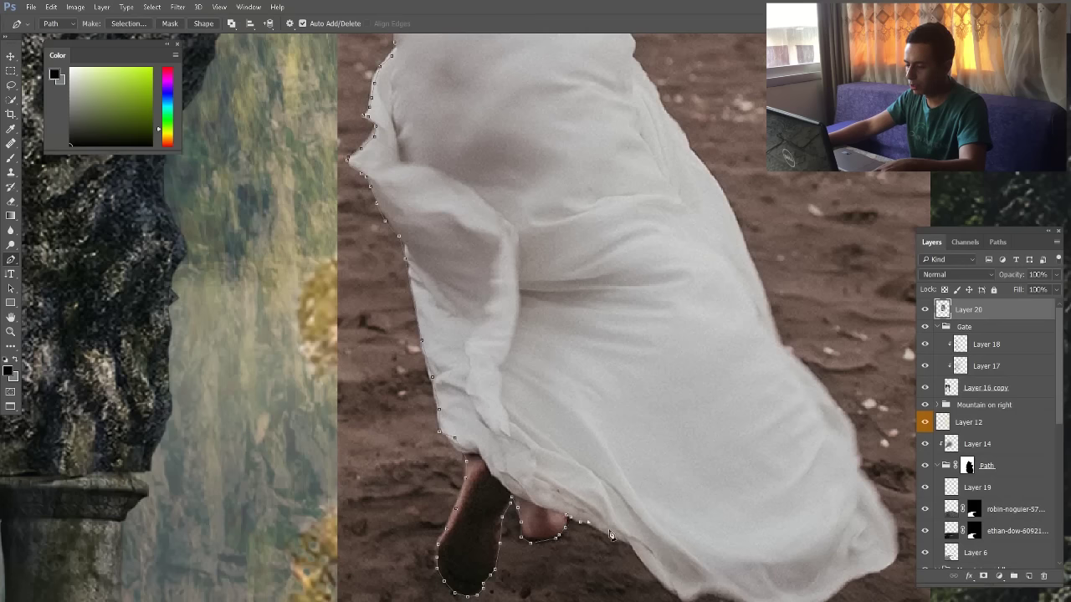
{"action": "scroll", "coordinate": [579, 454], "scroll_direction": "down", "scroll_amount": 4}
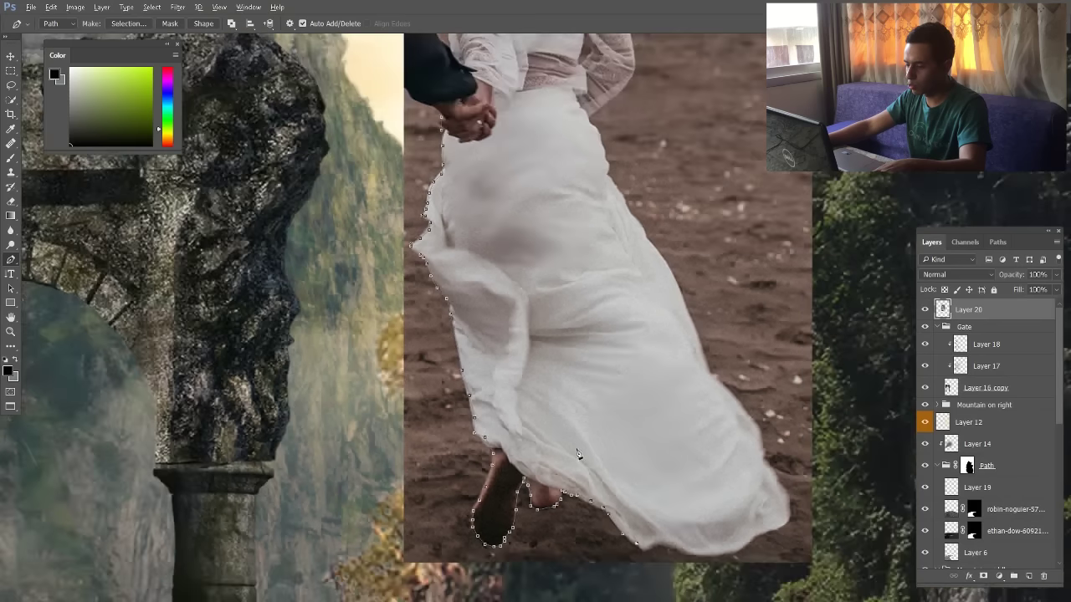
{"action": "scroll", "coordinate": [686, 567], "scroll_direction": "up", "scroll_amount": 5}
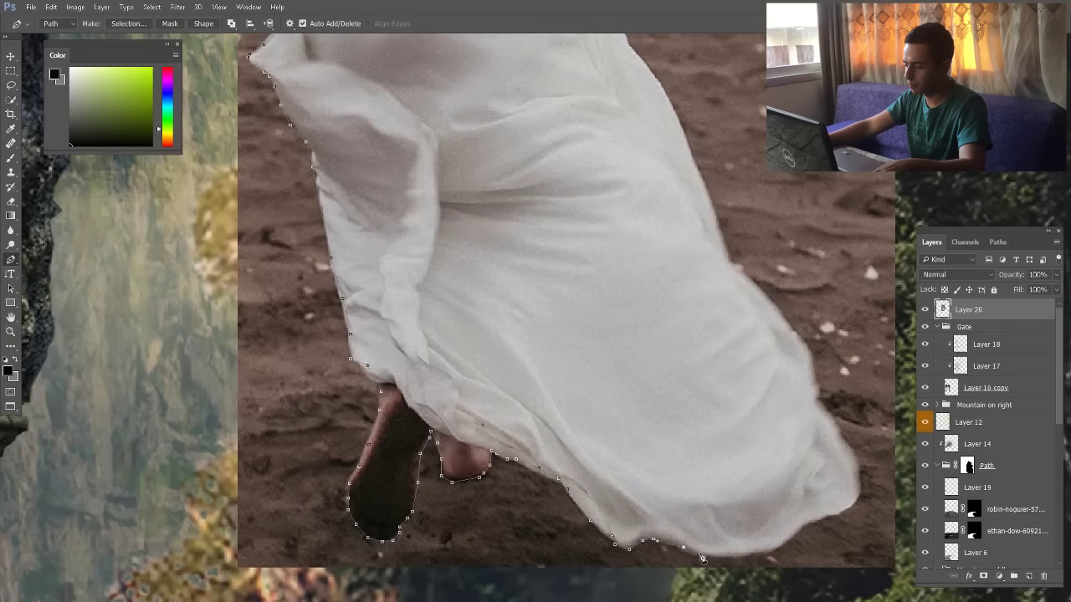
{"action": "left_click", "coordinate": [835, 511]}
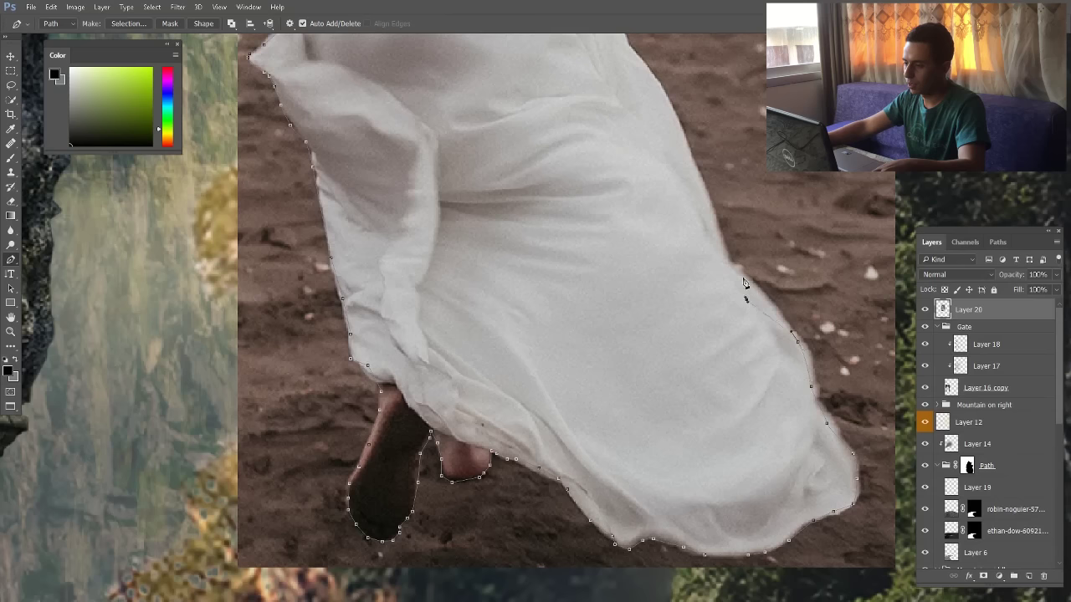
{"action": "left_click", "coordinate": [691, 153]}
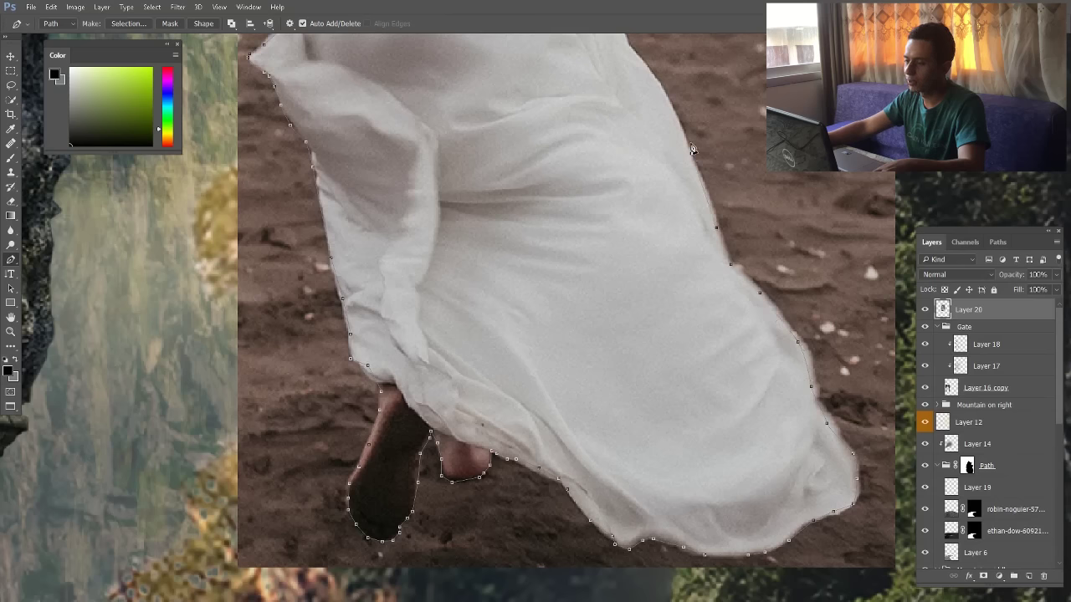
Trace the upper right edge of the skirt up to the hip just below the bent sleeve
{"action": "scroll", "coordinate": [691, 142], "scroll_direction": "up", "scroll_amount": 1}
{"action": "left_click", "coordinate": [666, 146]}
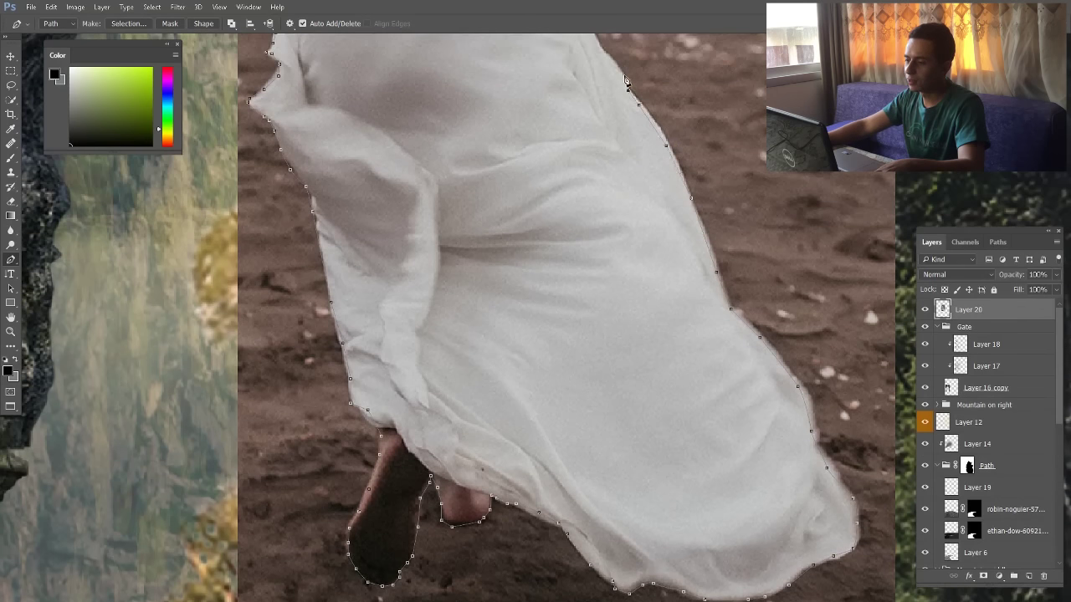
{"action": "left_click", "coordinate": [623, 76]}
{"action": "scroll", "coordinate": [626, 79], "scroll_direction": "down", "scroll_amount": 2}
{"action": "scroll", "coordinate": [659, 122], "scroll_direction": "up", "scroll_amount": 2}
{"action": "left_click", "coordinate": [616, 140]}
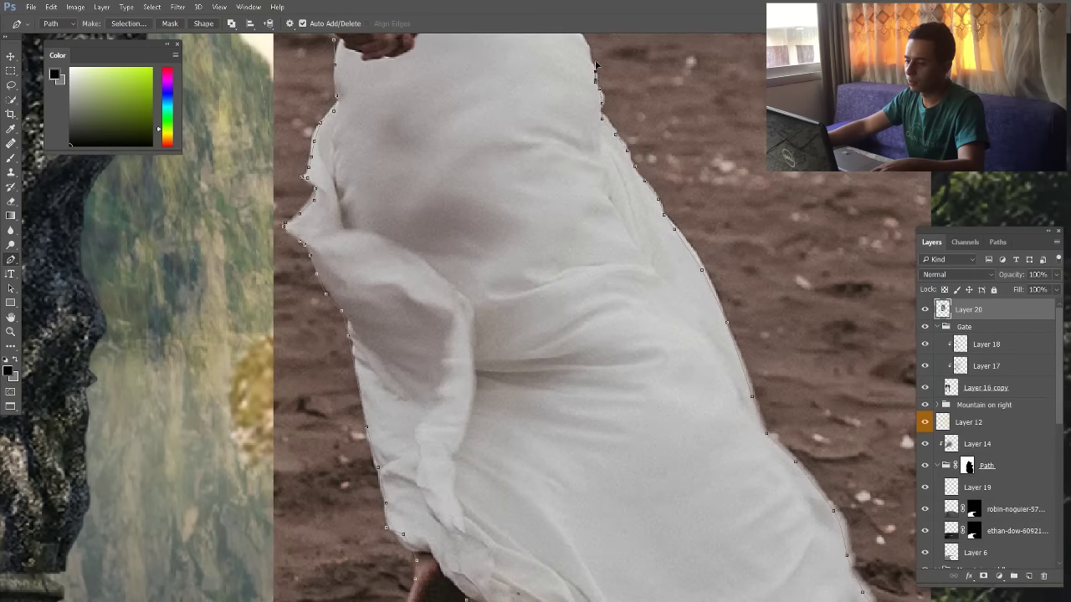
{"action": "scroll", "coordinate": [617, 209], "scroll_direction": "up", "scroll_amount": 3}
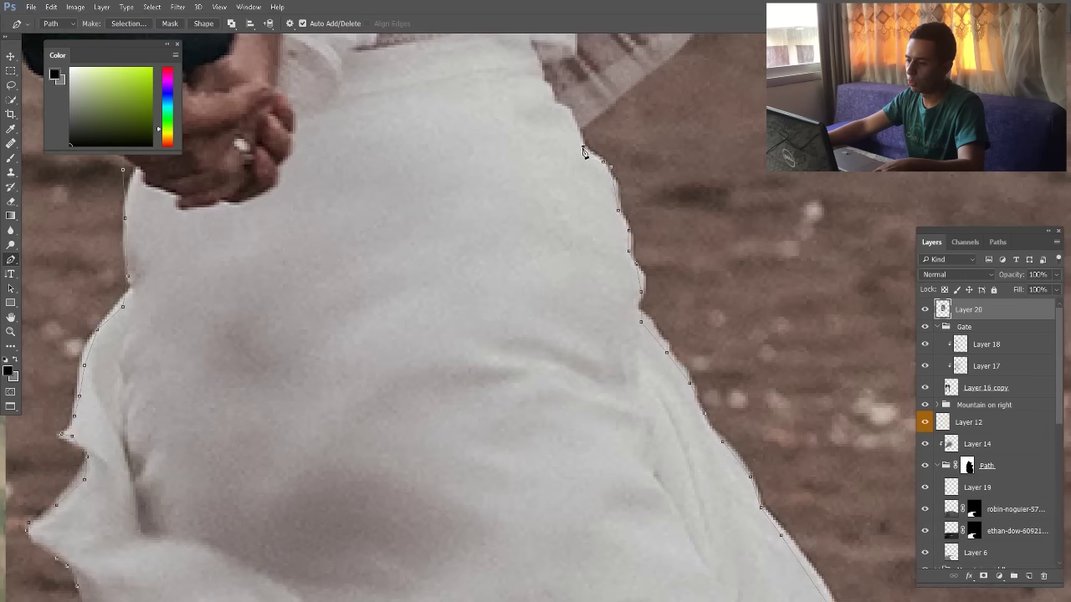
{"action": "left_click", "coordinate": [574, 124]}
Continue the path around the woman's bent right elbow and up the outer sleeve to the shoulder
{"action": "scroll", "coordinate": [574, 173], "scroll_direction": "down", "scroll_amount": 3}
{"action": "scroll", "coordinate": [604, 153], "scroll_direction": "up", "scroll_amount": 2}
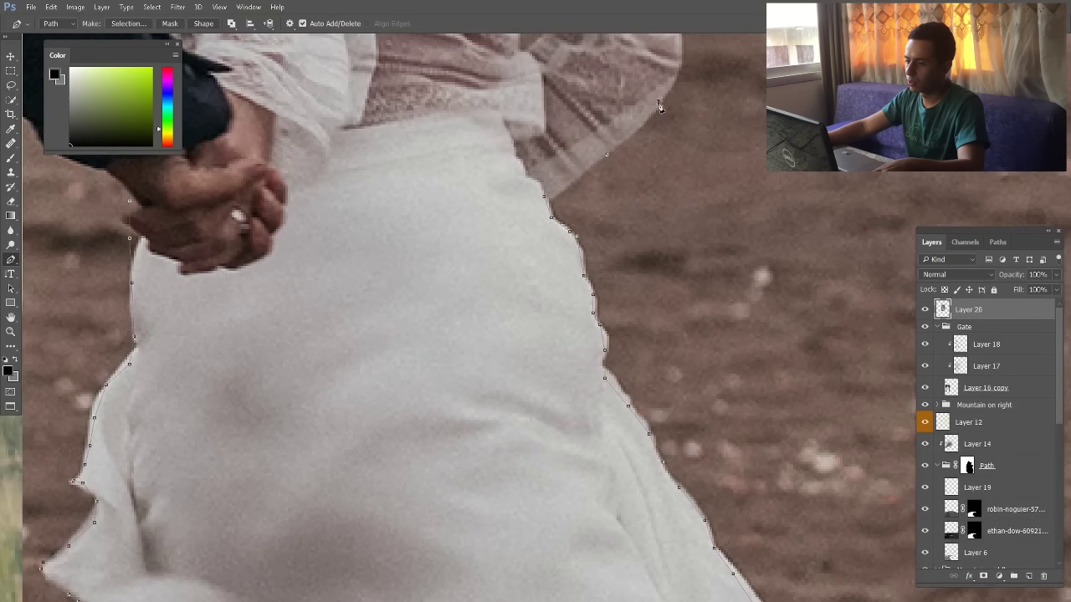
{"action": "scroll", "coordinate": [658, 126], "scroll_direction": "up", "scroll_amount": 3}
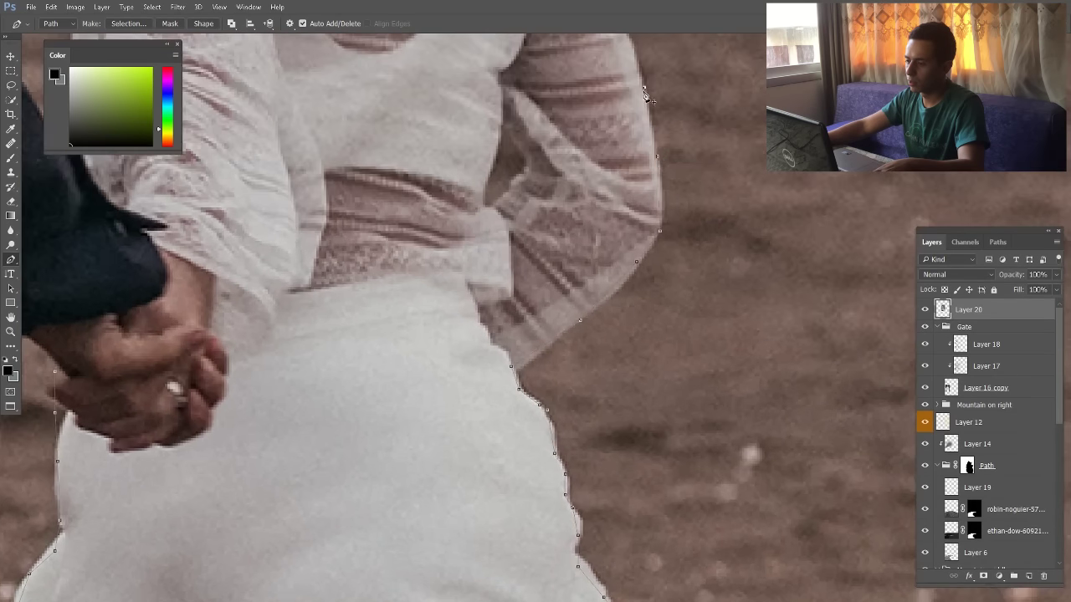
{"action": "left_click", "coordinate": [644, 87]}
{"action": "scroll", "coordinate": [644, 90], "scroll_direction": "down", "scroll_amount": 3}
{"action": "scroll", "coordinate": [645, 126], "scroll_direction": "up", "scroll_amount": 3}
{"action": "left_click", "coordinate": [619, 101]}
{"action": "scroll", "coordinate": [648, 207], "scroll_direction": "down", "scroll_amount": 3}
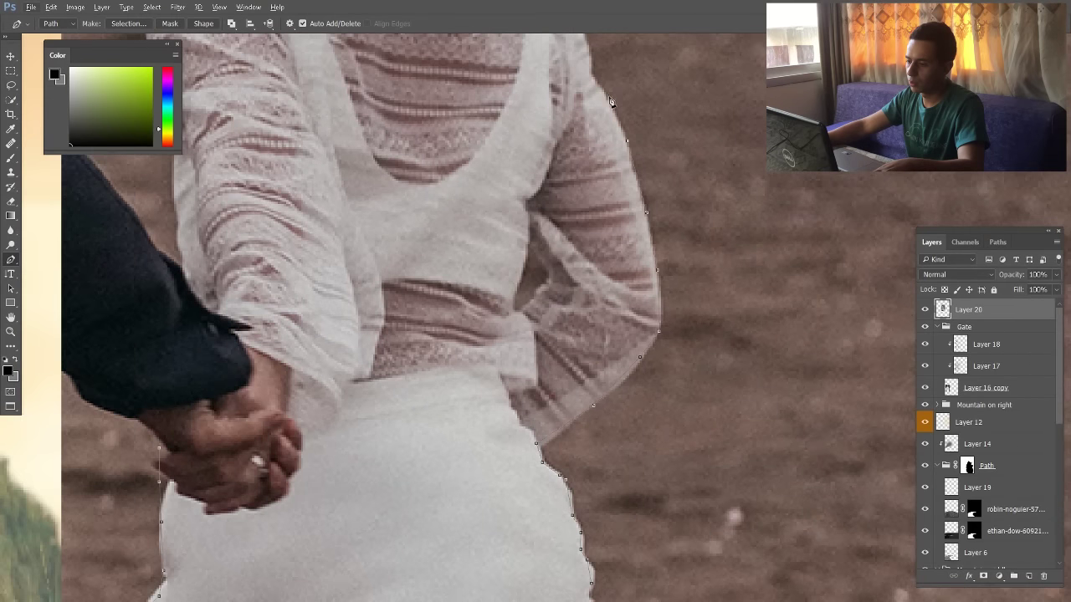
{"action": "scroll", "coordinate": [597, 78], "scroll_direction": "down", "scroll_amount": 3}
{"action": "scroll", "coordinate": [594, 125], "scroll_direction": "up", "scroll_amount": 5}
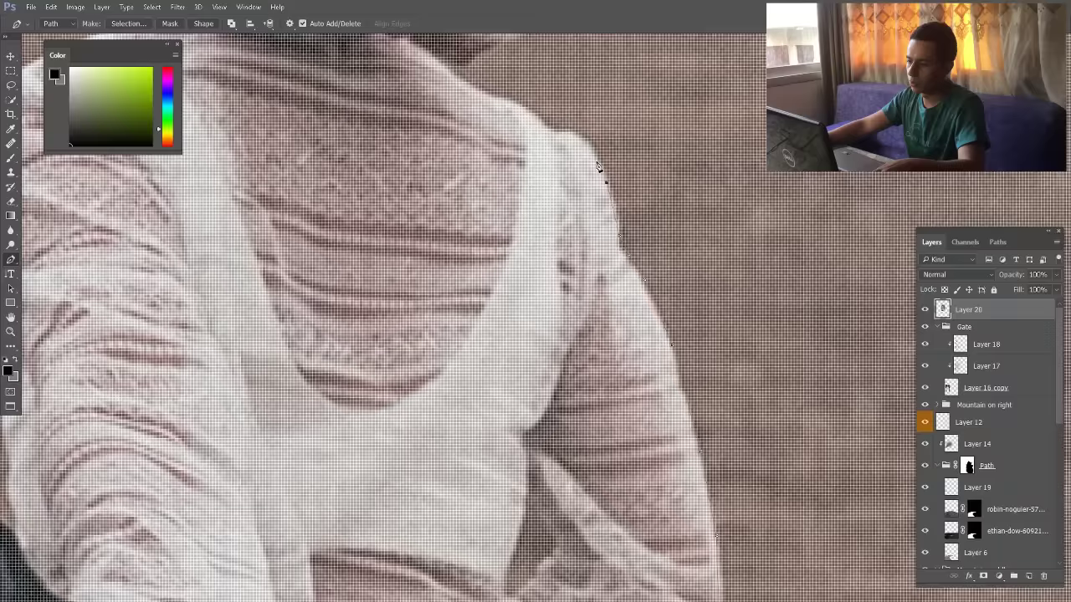
Trace loosely around the hair to the left shoulder, and convert the path to a selection that masks Layer 20
{"action": "scroll", "coordinate": [600, 167], "scroll_direction": "down", "scroll_amount": 4}
{"action": "scroll", "coordinate": [517, 215], "scroll_direction": "up", "scroll_amount": 2}
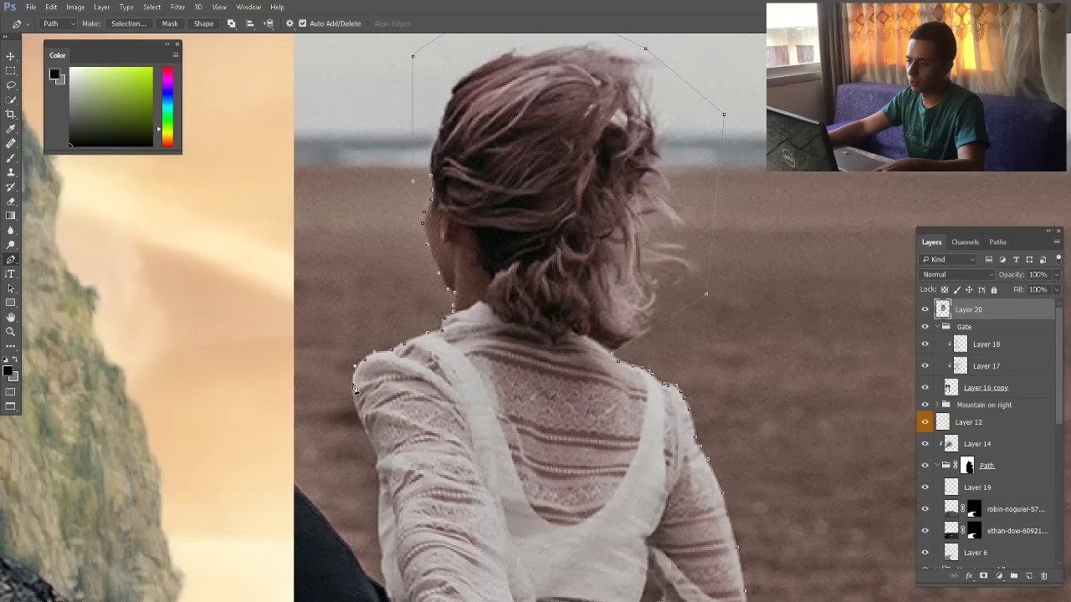
{"action": "scroll", "coordinate": [353, 388], "scroll_direction": "down", "scroll_amount": 3}
{"action": "key", "text": "ctrl+Return"}
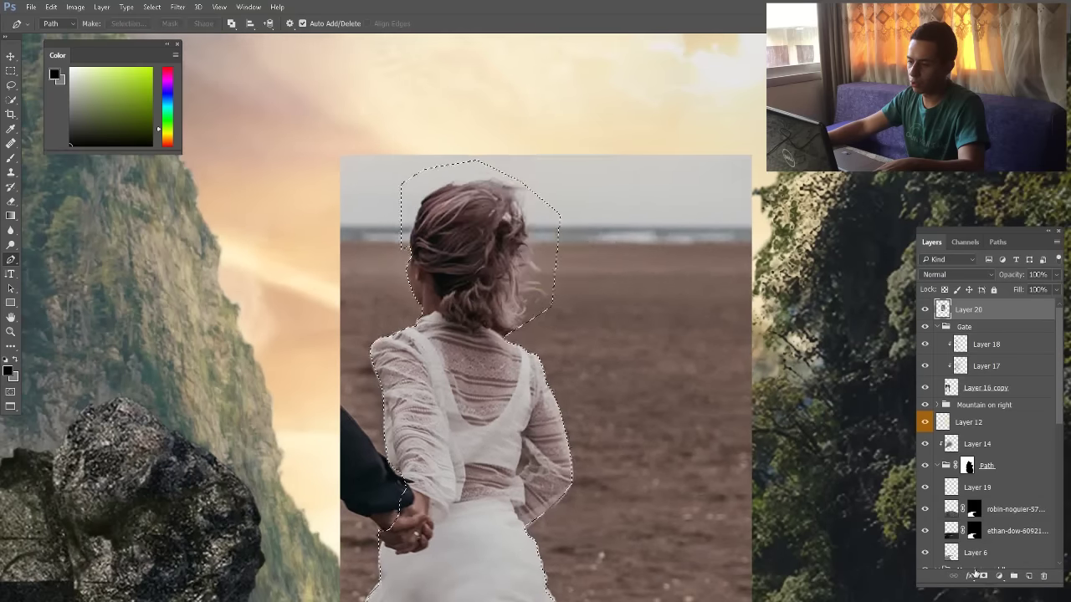
{"action": "left_click", "coordinate": [983, 576]}
Paint black on Layer 20's mask with a brush at 100% opacity to remove the beach background around the hair
{"action": "scroll", "coordinate": [573, 129], "scroll_direction": "up", "scroll_amount": 3}
{"action": "left_click", "coordinate": [11, 158]}
{"action": "left_click_drag", "start_coordinate": [218, 25], "coordinate": [267, 25]}
{"action": "right_click", "coordinate": [650, 175]}
{"action": "double_click", "coordinate": [847, 349]}
{"action": "key", "text": "x"}
{"action": "mouse_move", "coordinate": [276, 341]}
{"action": "left_mouse_down"}
{"action": "mouse_move", "coordinate": [273, 270]}
{"action": "mouse_move", "coordinate": [259, 280]}
{"action": "left_mouse_up"}
{"action": "mouse_move", "coordinate": [484, 491]}
{"action": "left_mouse_down"}
{"action": "mouse_move", "coordinate": [516, 485]}
{"action": "mouse_move", "coordinate": [545, 317]}
{"action": "mouse_move", "coordinate": [469, 464]}
{"action": "mouse_move", "coordinate": [488, 432]}
{"action": "mouse_move", "coordinate": [486, 236]}
{"action": "mouse_move", "coordinate": [399, 208]}
{"action": "mouse_move", "coordinate": [277, 304]}
{"action": "mouse_move", "coordinate": [485, 263]}
{"action": "mouse_move", "coordinate": [496, 308]}
{"action": "left_mouse_up"}
{"action": "right_click", "coordinate": [557, 321]}
{"action": "scroll", "coordinate": [808, 474], "scroll_direction": "down", "scroll_amount": 2}
{"action": "left_click", "coordinate": [592, 465]}
{"action": "scroll", "coordinate": [676, 316], "scroll_direction": "down", "scroll_amount": 2}
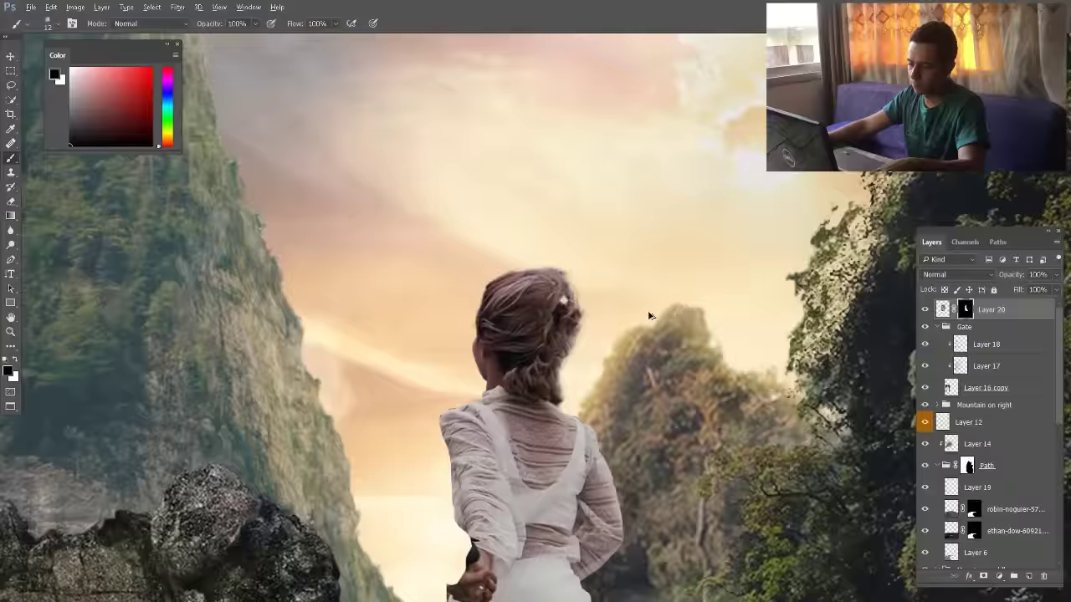
Move the woman cut-out in front of the stone gate and scale it down to fit the path with Free Transform
{"action": "left_click_drag", "start_coordinate": [572, 346], "coordinate": [482, 394]}
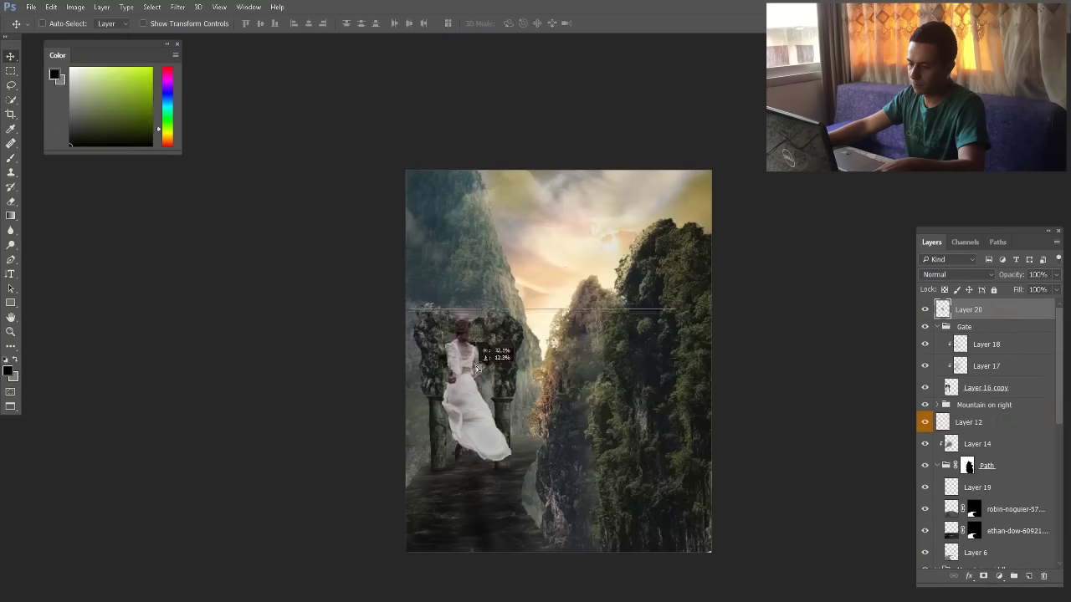
{"action": "key", "text": "ctrl+t"}
{"action": "right_click", "coordinate": [487, 420]}
{"action": "left_click_drag", "start_coordinate": [445, 322], "coordinate": [475, 425]}
{"action": "left_click", "coordinate": [531, 397]}
{"action": "key", "text": "Return"}
{"action": "scroll", "coordinate": [430, 469], "scroll_direction": "up", "scroll_amount": 1}
{"action": "key", "text": "ctrl+t"}
{"action": "key", "text": "Return"}
{"action": "scroll", "coordinate": [460, 468], "scroll_direction": "up", "scroll_amount": 4}
Add an adjustment layer above the woman cut-out and adjust its settings
{"action": "left_click", "coordinate": [999, 575]}
{"action": "left_click", "coordinate": [987, 436]}
{"action": "left_click", "coordinate": [797, 247]}
{"action": "left_click", "coordinate": [782, 194]}
{"action": "left_click_drag", "start_coordinate": [799, 181], "coordinate": [732, 182]}
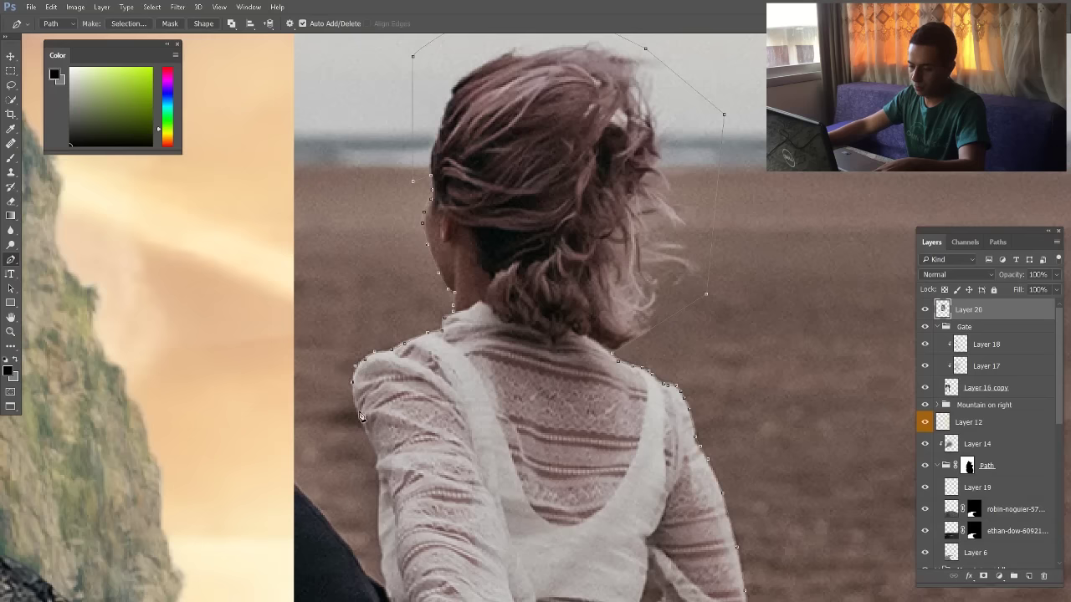
Trace the Pen path down the woman's left sleeve and around the held hands back to the skirt
{"action": "left_click", "coordinate": [371, 436]}
{"action": "left_click", "coordinate": [374, 452]}
{"action": "scroll", "coordinate": [379, 471], "scroll_direction": "down", "scroll_amount": 3}
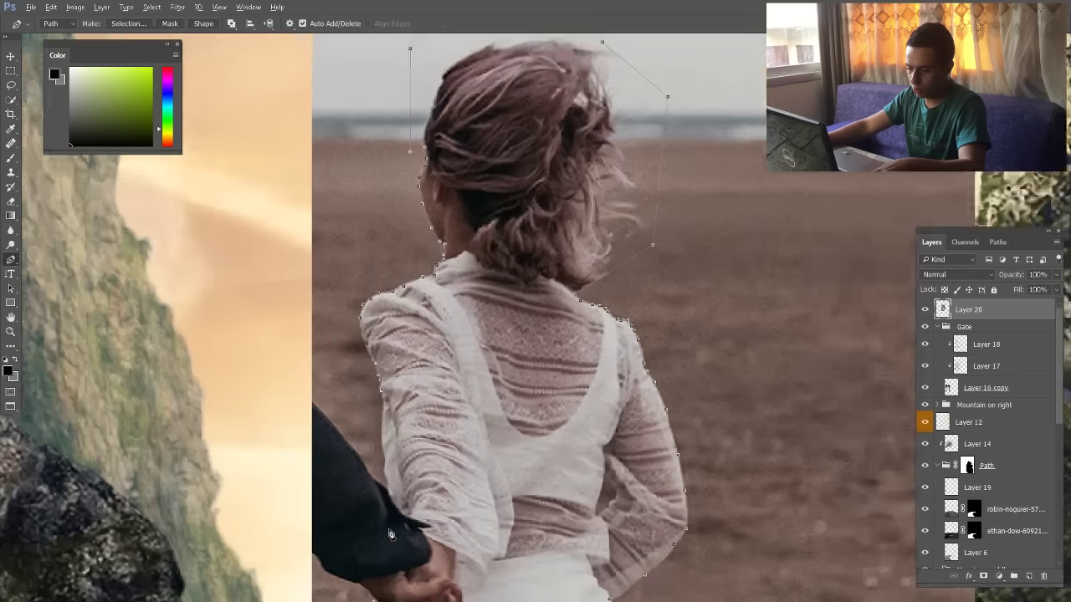
{"action": "left_click", "coordinate": [386, 462]}
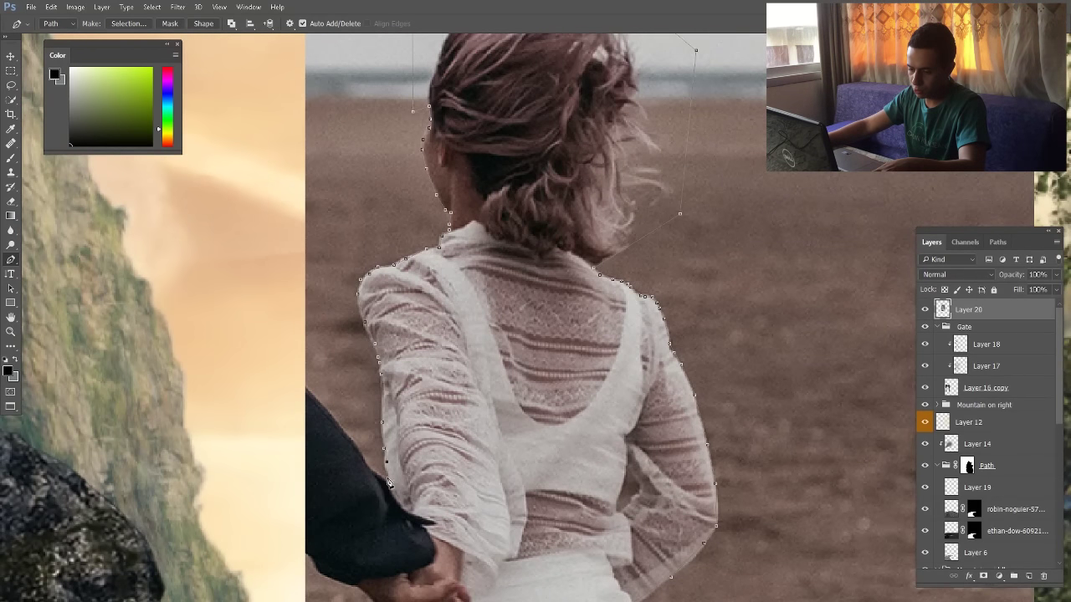
{"action": "scroll", "coordinate": [385, 477], "scroll_direction": "down", "scroll_amount": 1}
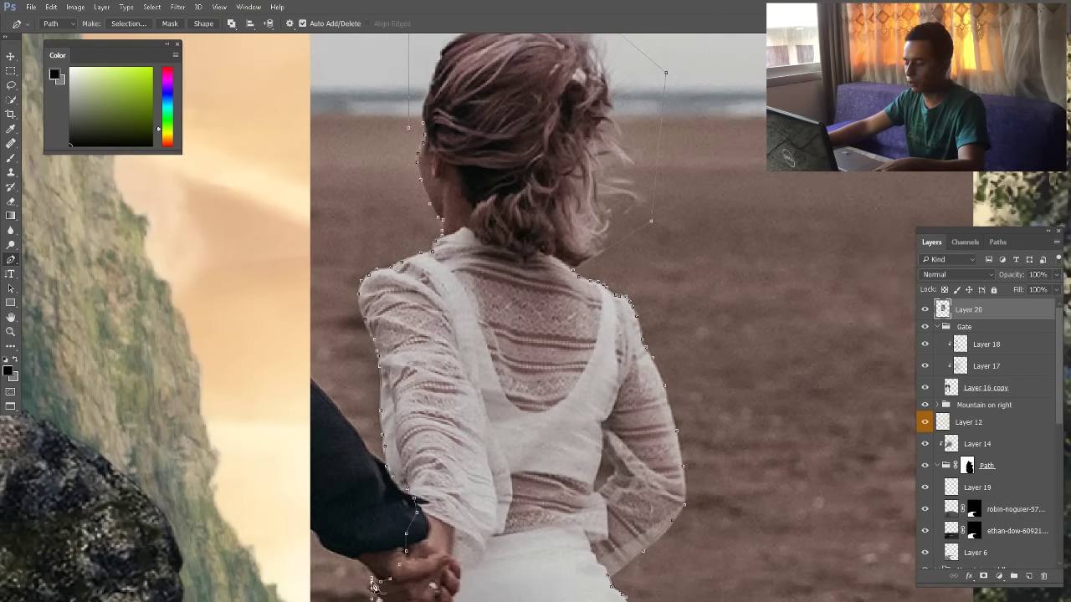
{"action": "scroll", "coordinate": [375, 589], "scroll_direction": "down", "scroll_amount": 2}
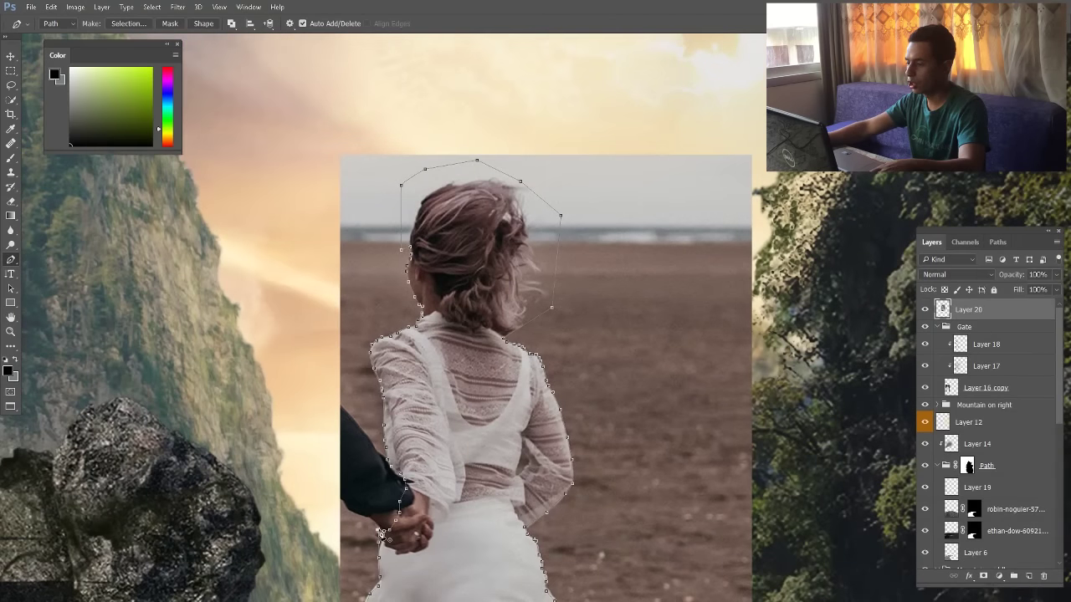
Turn the Pen path around the woman into a selection and add it as a layer mask on Layer 20
{"action": "right_click", "coordinate": [461, 499]}
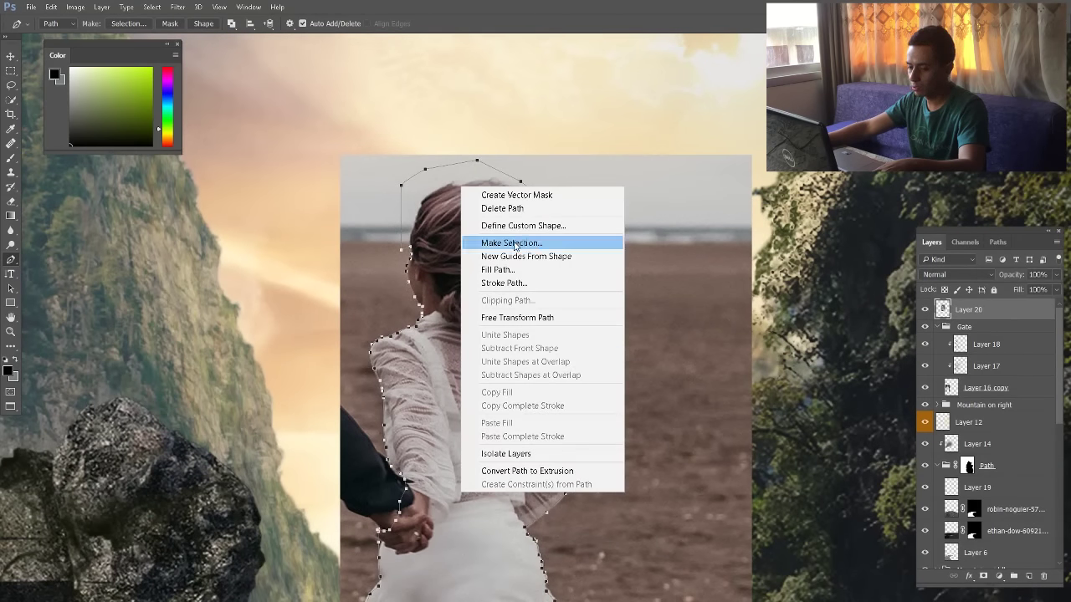
{"action": "left_click", "coordinate": [512, 243]}
{"action": "left_click", "coordinate": [599, 173]}
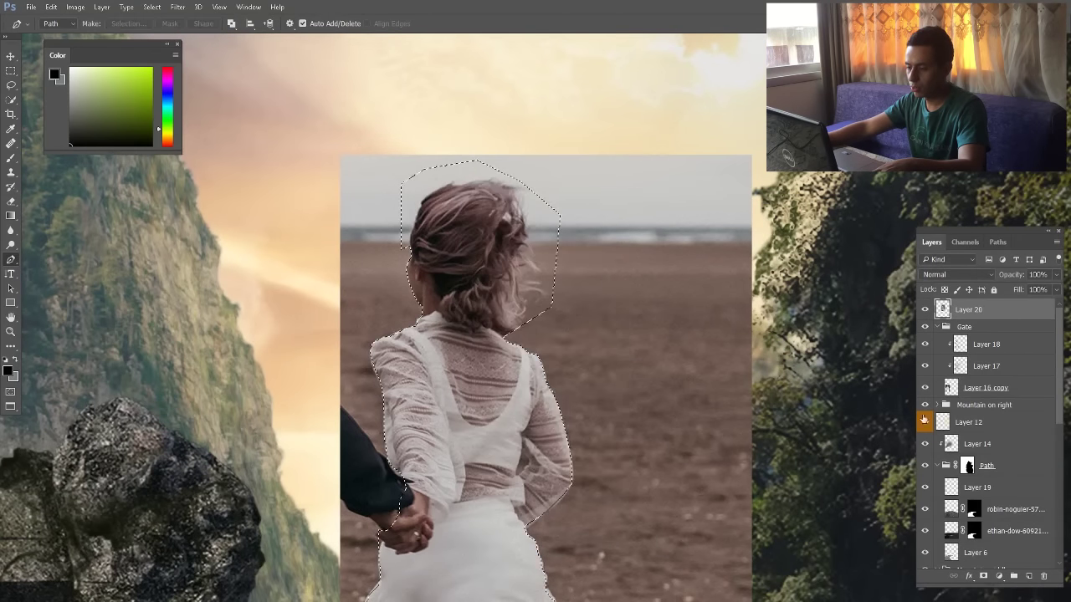
{"action": "left_click", "coordinate": [983, 575]}
Set the brush to Normal mode at 100% opacity and choose a textured hair-like tip for painting Layer 20's mask
{"action": "scroll", "coordinate": [443, 273], "scroll_direction": "up", "scroll_amount": 5}
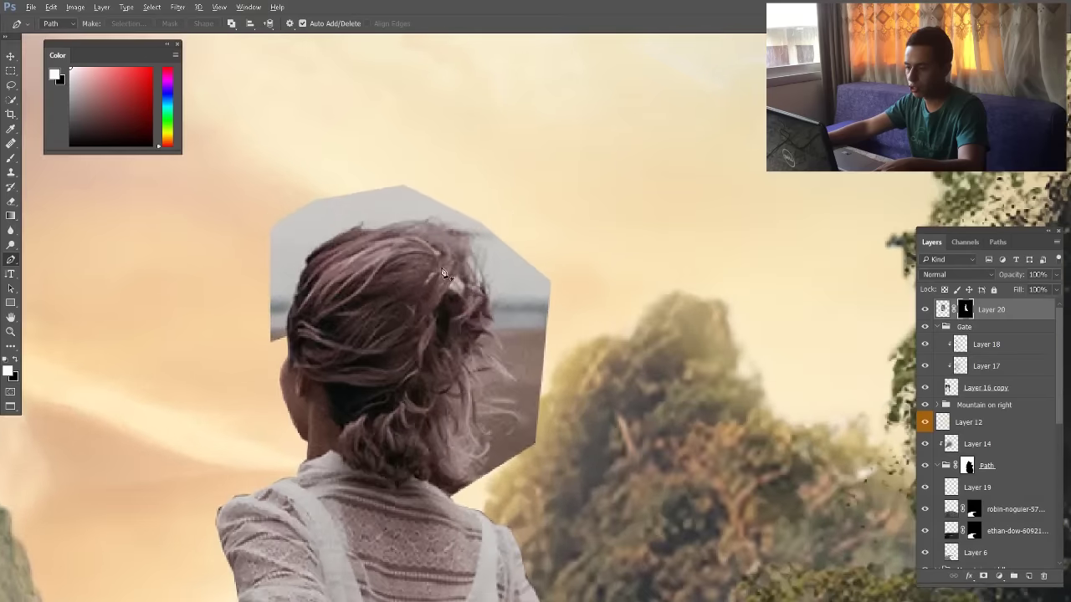
{"action": "scroll", "coordinate": [443, 273], "scroll_direction": "down", "scroll_amount": 5}
{"action": "scroll", "coordinate": [469, 293], "scroll_direction": "up", "scroll_amount": 5}
{"action": "left_click", "coordinate": [11, 157]}
{"action": "right_click", "coordinate": [515, 219]}
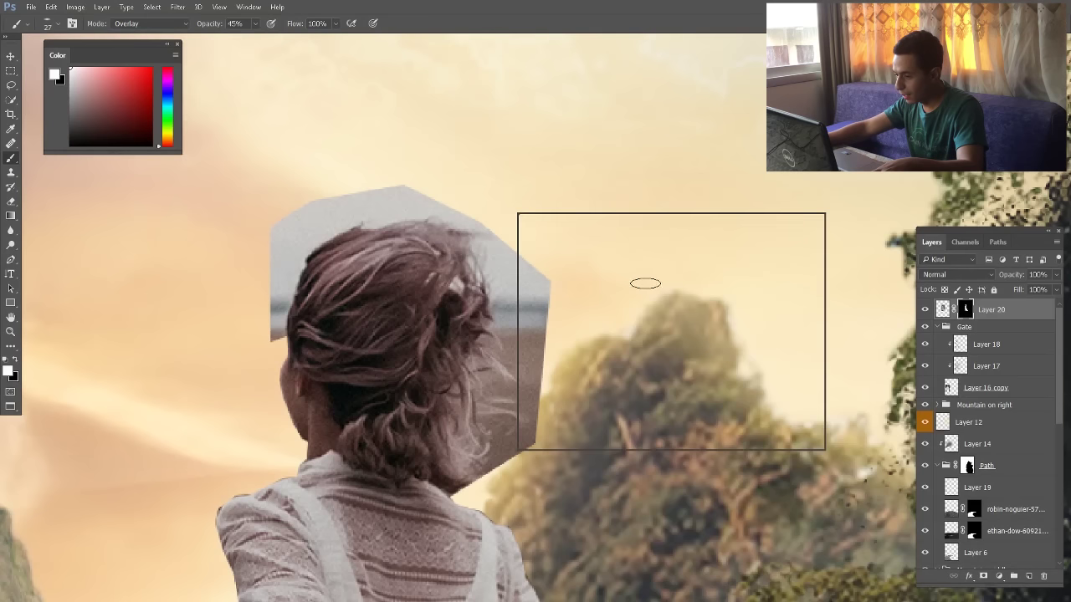
{"action": "left_click", "coordinate": [151, 24]}
{"action": "left_click", "coordinate": [134, 36]}
{"action": "key", "text": "0"}
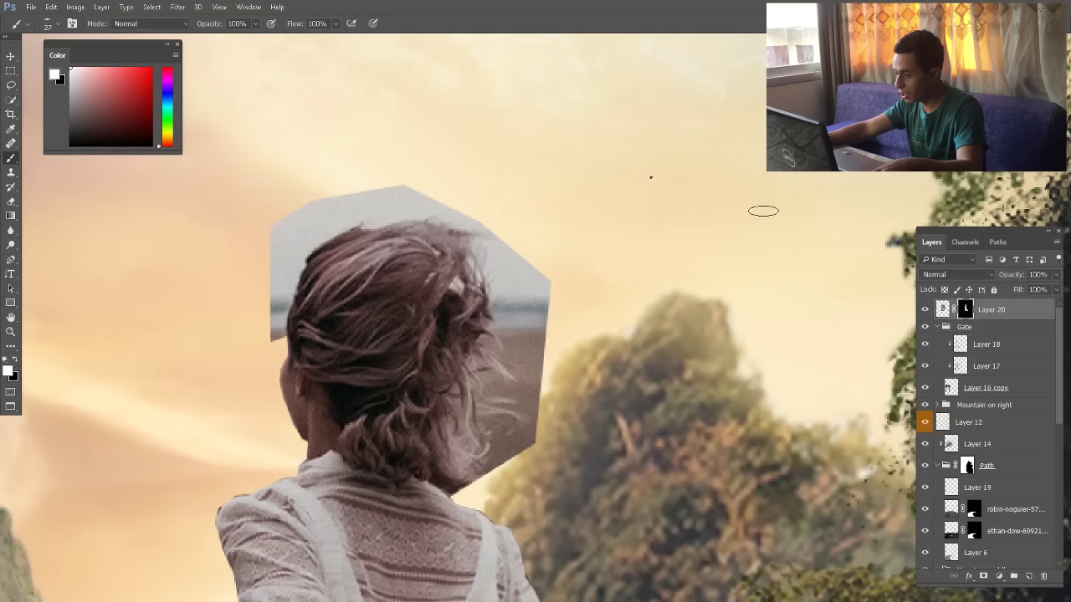
{"action": "right_click", "coordinate": [757, 205]}
{"action": "scroll", "coordinate": [735, 369], "scroll_direction": "up", "scroll_amount": 1}
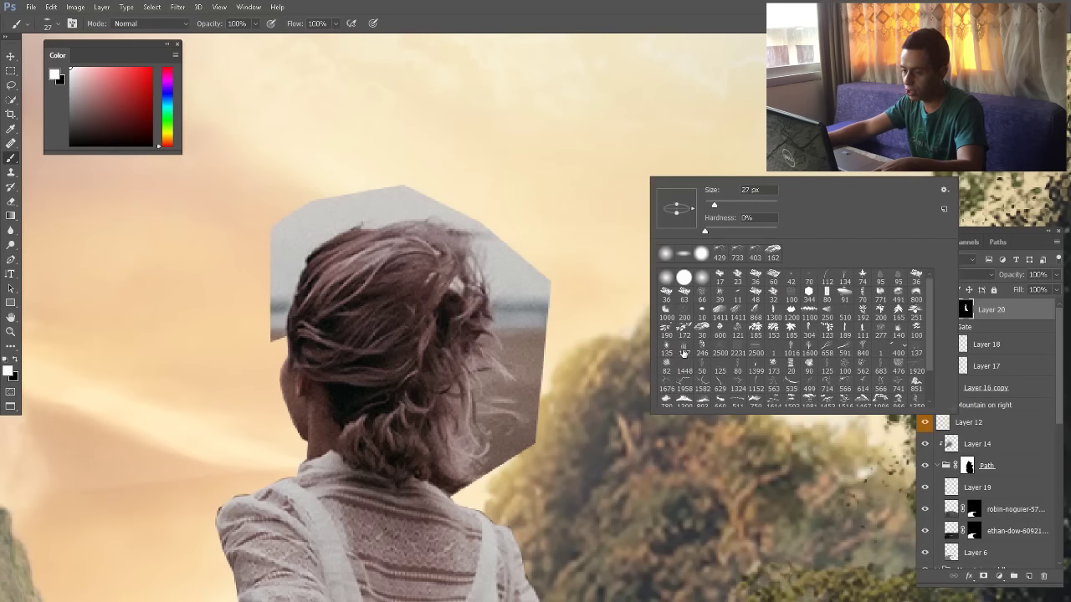
{"action": "scroll", "coordinate": [848, 351], "scroll_direction": "down", "scroll_amount": 1}
{"action": "scroll", "coordinate": [865, 336], "scroll_direction": "up", "scroll_amount": 1}
{"action": "left_click", "coordinate": [881, 332]}
Paint black on Layer 20's mask along the outer edges of the leftover beach background around the woman's head
{"action": "right_click", "coordinate": [473, 208], "text": "alt"}
{"action": "mouse_move", "coordinate": [472, 209]}
{"action": "left_mouse_down"}
{"action": "mouse_move", "coordinate": [375, 192]}
{"action": "mouse_move", "coordinate": [360, 179]}
{"action": "left_mouse_up"}
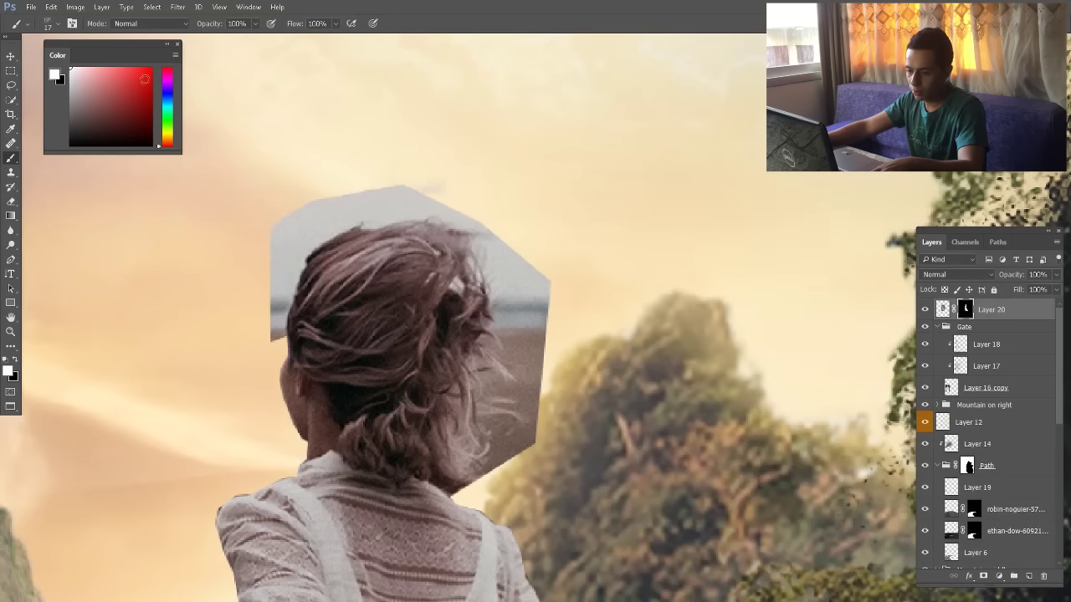
{"action": "left_click", "coordinate": [16, 361]}
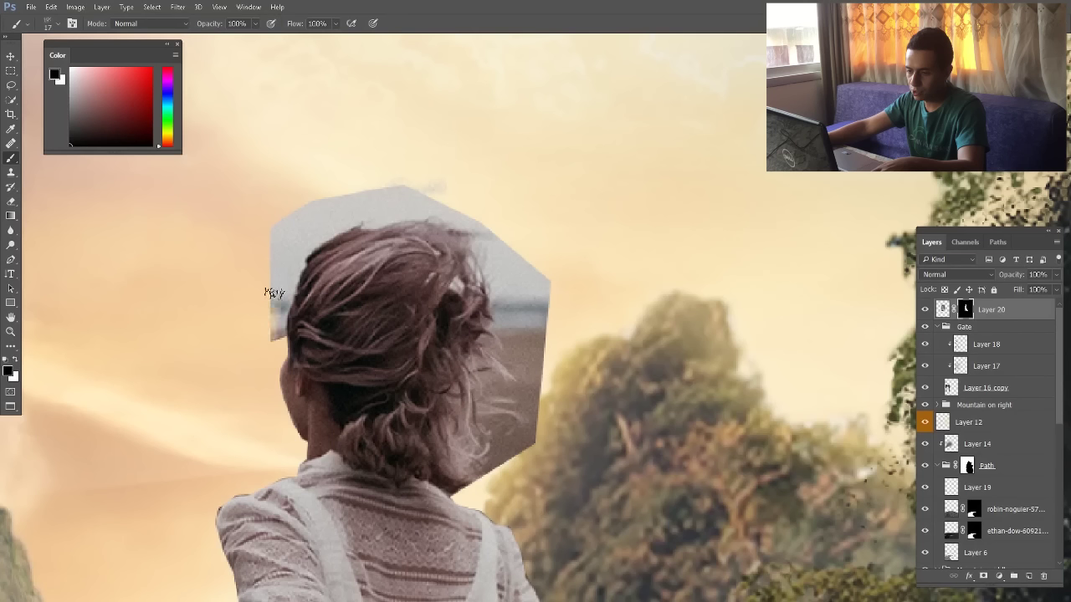
{"action": "mouse_move", "coordinate": [268, 332]}
{"action": "left_mouse_down"}
{"action": "mouse_move", "coordinate": [266, 355]}
{"action": "mouse_move", "coordinate": [279, 298]}
{"action": "mouse_move", "coordinate": [282, 340]}
{"action": "left_mouse_up"}
{"action": "left_click_drag", "start_coordinate": [291, 281], "coordinate": [265, 285]}
{"action": "left_click_drag", "start_coordinate": [474, 485], "coordinate": [492, 467]}
{"action": "mouse_move", "coordinate": [499, 460]}
{"action": "left_mouse_down"}
{"action": "mouse_move", "coordinate": [536, 393]}
{"action": "mouse_move", "coordinate": [546, 339]}
{"action": "left_mouse_up"}
Choose another textured brush tip and mask out the remaining beach background around the hair, undoing strokes that cut into it
{"action": "right_click", "coordinate": [553, 321]}
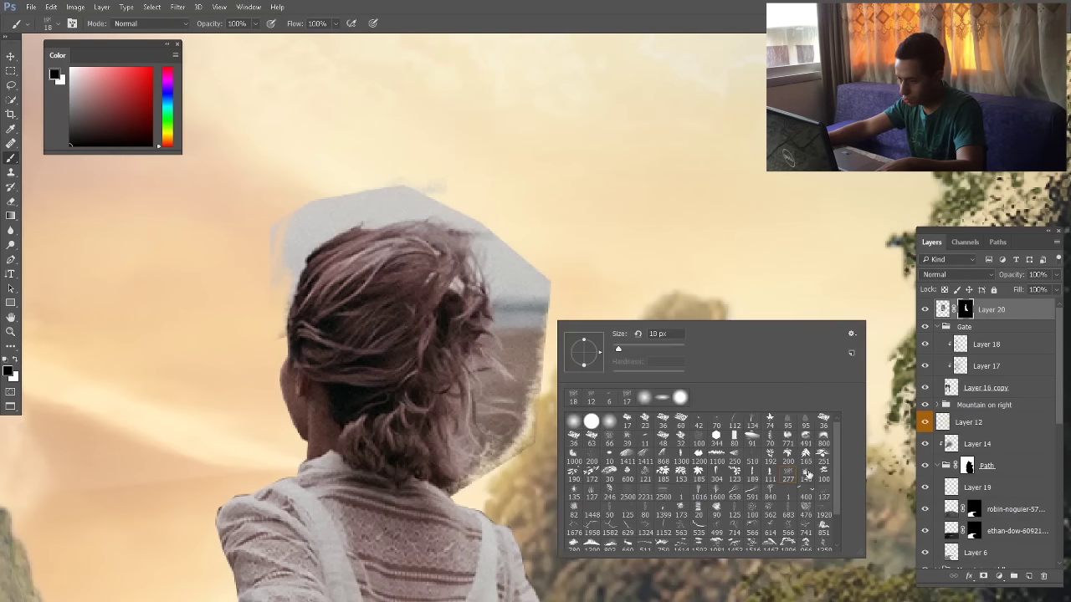
{"action": "scroll", "coordinate": [725, 474], "scroll_direction": "down", "scroll_amount": 2}
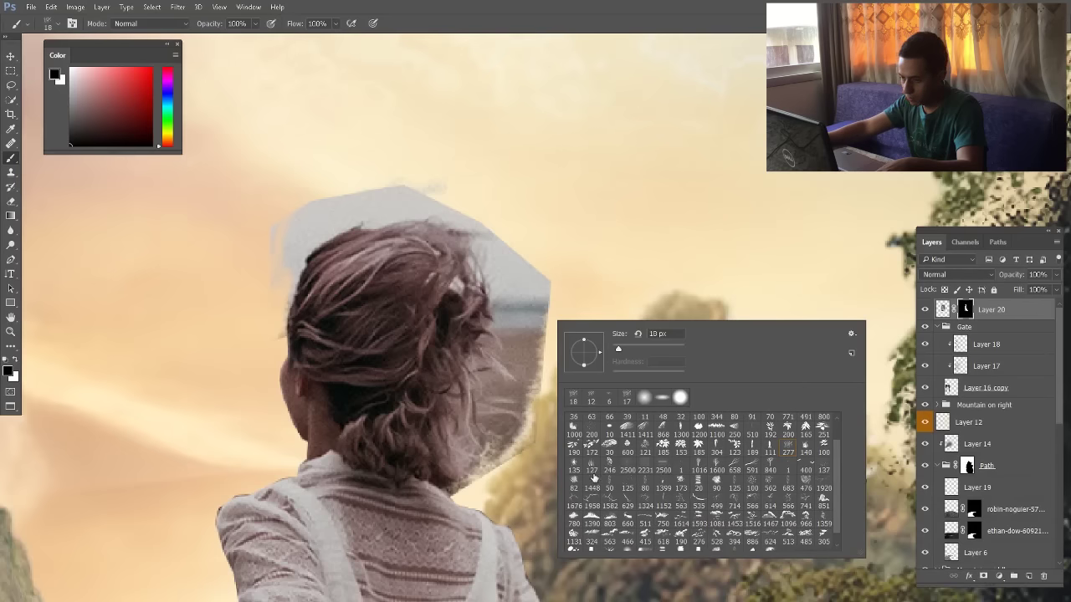
{"action": "left_click", "coordinate": [579, 481]}
{"action": "right_click", "coordinate": [570, 296], "text": "alt"}
{"action": "mouse_move", "coordinate": [559, 307]}
{"action": "left_mouse_down"}
{"action": "mouse_move", "coordinate": [539, 396]}
{"action": "mouse_move", "coordinate": [549, 268]}
{"action": "mouse_move", "coordinate": [532, 428]}
{"action": "mouse_move", "coordinate": [511, 474]}
{"action": "mouse_move", "coordinate": [464, 468]}
{"action": "mouse_move", "coordinate": [480, 437]}
{"action": "mouse_move", "coordinate": [498, 435]}
{"action": "mouse_move", "coordinate": [469, 428]}
{"action": "mouse_move", "coordinate": [506, 444]}
{"action": "mouse_move", "coordinate": [505, 389]}
{"action": "mouse_move", "coordinate": [479, 409]}
{"action": "mouse_move", "coordinate": [498, 376]}
{"action": "mouse_move", "coordinate": [475, 457]}
{"action": "mouse_move", "coordinate": [462, 416]}
{"action": "left_mouse_up"}
{"action": "right_click", "coordinate": [547, 469], "text": "alt"}
{"action": "right_click", "coordinate": [480, 466], "text": "alt"}
{"action": "key", "text": "ctrl+z"}
{"action": "right_click", "coordinate": [479, 454], "text": "alt"}
{"action": "mouse_move", "coordinate": [488, 364]}
{"action": "left_mouse_down"}
{"action": "mouse_move", "coordinate": [514, 307]}
{"action": "mouse_move", "coordinate": [504, 242]}
{"action": "mouse_move", "coordinate": [516, 298]}
{"action": "mouse_move", "coordinate": [487, 237]}
{"action": "mouse_move", "coordinate": [516, 270]}
{"action": "mouse_move", "coordinate": [484, 226]}
{"action": "mouse_move", "coordinate": [434, 195]}
{"action": "mouse_move", "coordinate": [376, 205]}
{"action": "mouse_move", "coordinate": [436, 186]}
{"action": "mouse_move", "coordinate": [303, 192]}
{"action": "mouse_move", "coordinate": [307, 215]}
{"action": "mouse_move", "coordinate": [428, 171]}
{"action": "mouse_move", "coordinate": [521, 176]}
{"action": "mouse_move", "coordinate": [350, 177]}
{"action": "mouse_move", "coordinate": [403, 192]}
{"action": "mouse_move", "coordinate": [399, 209]}
{"action": "mouse_move", "coordinate": [345, 220]}
{"action": "mouse_move", "coordinate": [361, 212]}
{"action": "mouse_move", "coordinate": [291, 251]}
{"action": "mouse_move", "coordinate": [295, 222]}
{"action": "mouse_move", "coordinate": [262, 311]}
{"action": "mouse_move", "coordinate": [271, 326]}
{"action": "mouse_move", "coordinate": [276, 303]}
{"action": "mouse_move", "coordinate": [269, 337]}
{"action": "mouse_move", "coordinate": [297, 249]}
{"action": "mouse_move", "coordinate": [286, 291]}
{"action": "mouse_move", "coordinate": [250, 287]}
{"action": "mouse_move", "coordinate": [276, 247]}
{"action": "mouse_move", "coordinate": [358, 220]}
{"action": "mouse_move", "coordinate": [332, 216]}
{"action": "mouse_move", "coordinate": [383, 196]}
{"action": "mouse_move", "coordinate": [268, 231]}
{"action": "mouse_move", "coordinate": [450, 206]}
{"action": "mouse_move", "coordinate": [488, 219]}
{"action": "mouse_move", "coordinate": [468, 223]}
{"action": "mouse_move", "coordinate": [501, 286]}
{"action": "mouse_move", "coordinate": [489, 304]}
{"action": "mouse_move", "coordinate": [473, 273]}
{"action": "left_mouse_up"}
{"action": "right_click", "coordinate": [456, 287], "text": "alt"}
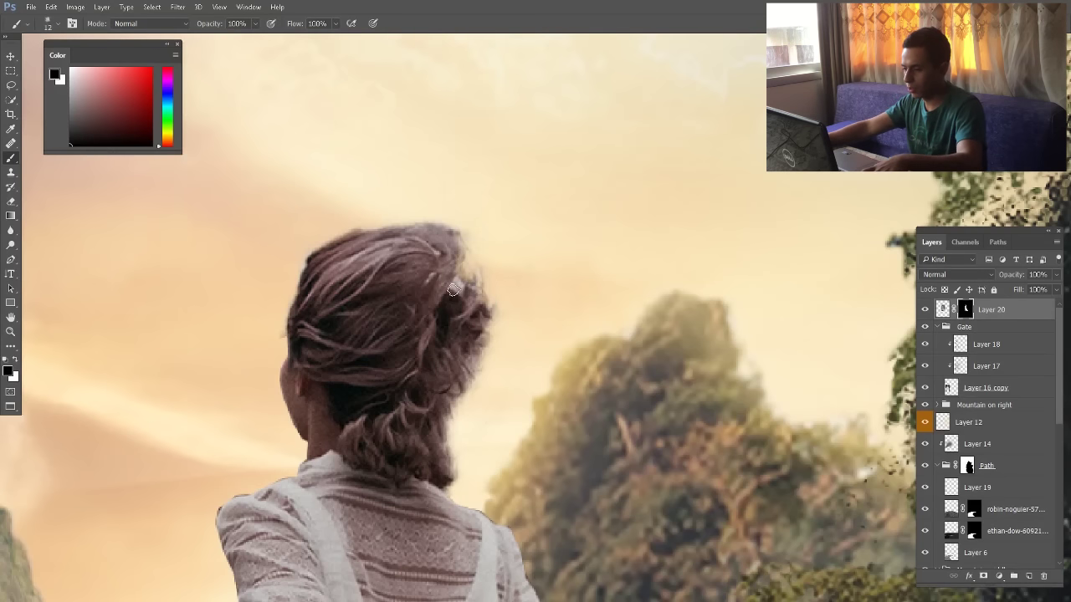
{"action": "key", "text": "ctrl+z"}
Apply Layer 20's mask permanently to the woman cut-out
{"action": "scroll", "coordinate": [680, 310], "scroll_direction": "down", "scroll_amount": 2}
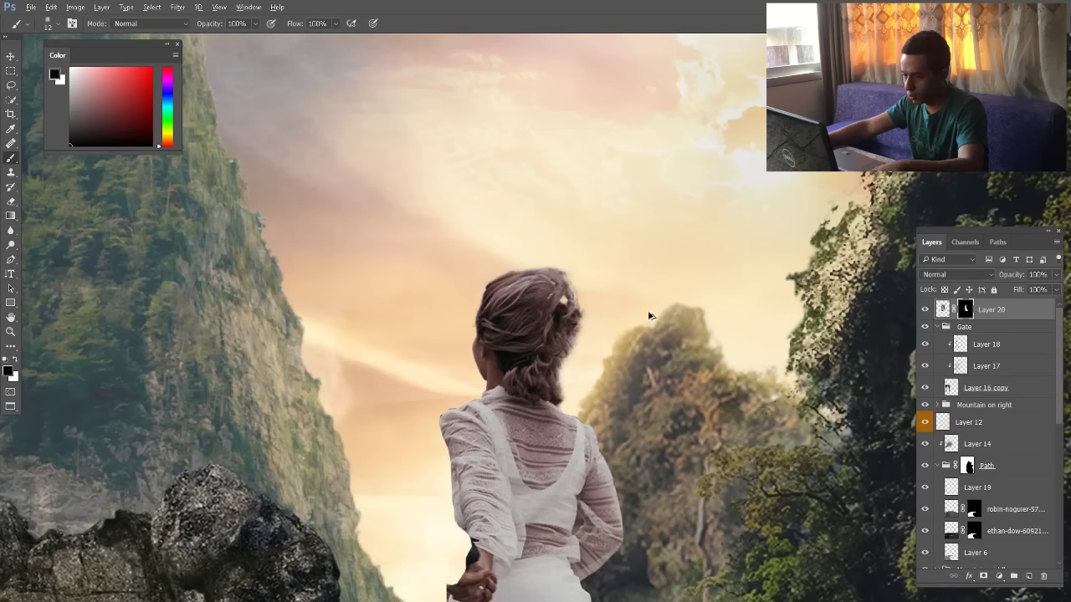
{"action": "key", "text": "v"}
{"action": "scroll", "coordinate": [586, 276], "scroll_direction": "down", "scroll_amount": 3}
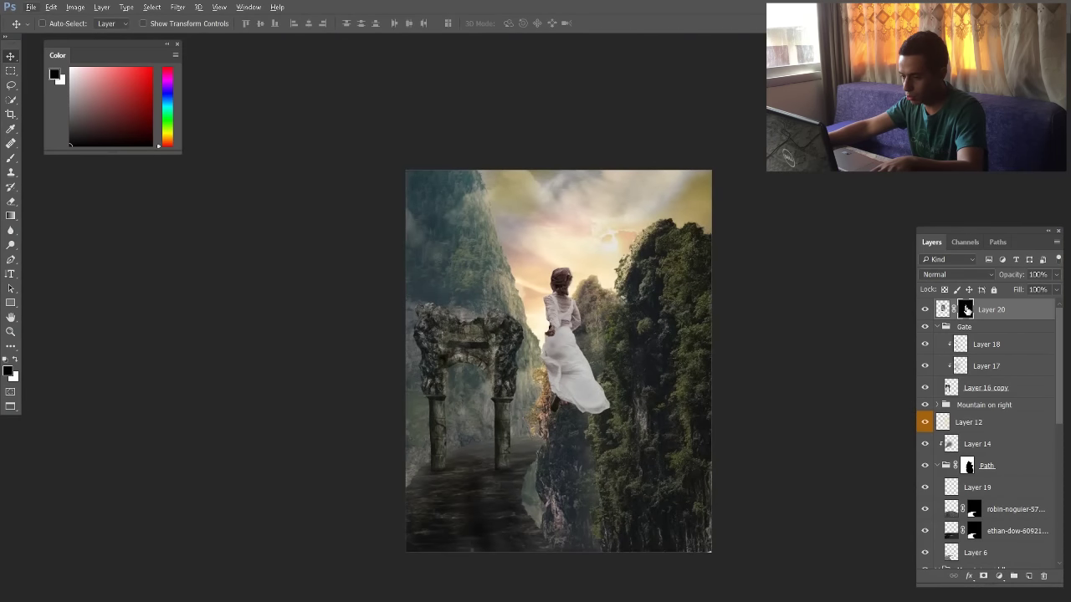
{"action": "right_click", "coordinate": [966, 310]}
{"action": "left_click", "coordinate": [912, 346]}
Move the woman in front of the stone gate, scale her down and flip her horizontally with Free Transform
{"action": "left_click_drag", "start_coordinate": [573, 345], "coordinate": [485, 442]}
{"action": "key", "text": "ctrl+t"}
{"action": "left_click_drag", "start_coordinate": [526, 355], "coordinate": [503, 400]}
{"action": "right_click", "coordinate": [489, 425]}
{"action": "left_click", "coordinate": [525, 399]}
{"action": "key", "text": "Return"}
Position the woman lower on the path between the gate pillars and scale her down further to fit
{"action": "left_click_drag", "start_coordinate": [502, 439], "coordinate": [486, 461]}
{"action": "key", "text": "ctrl+t"}
{"action": "left_click_drag", "start_coordinate": [476, 420], "coordinate": [470, 435]}
{"action": "key", "text": "Return"}
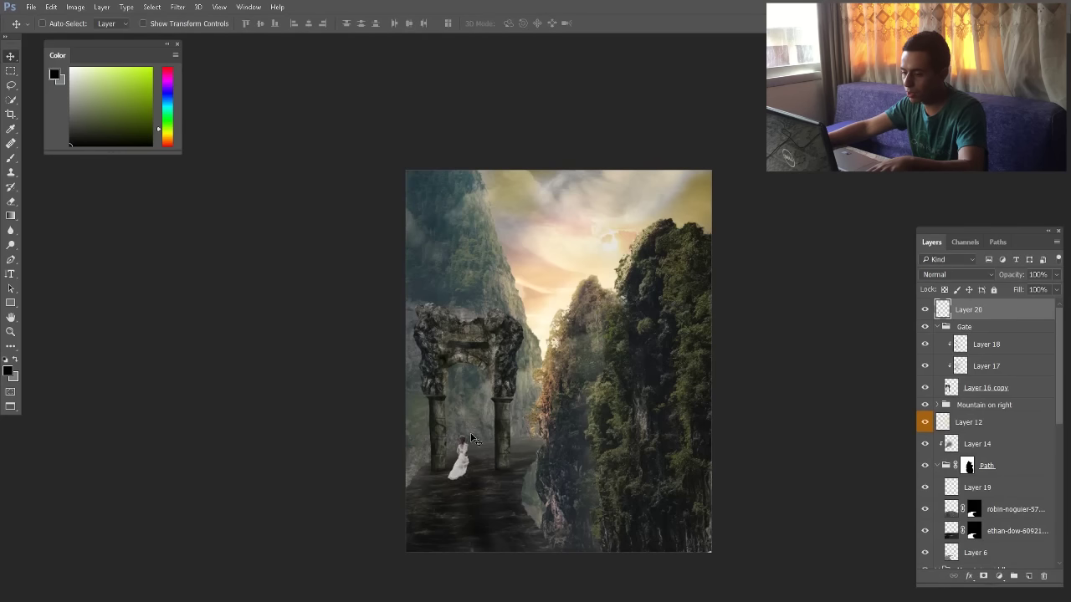
{"action": "scroll", "coordinate": [451, 464], "scroll_direction": "up", "scroll_amount": 3}
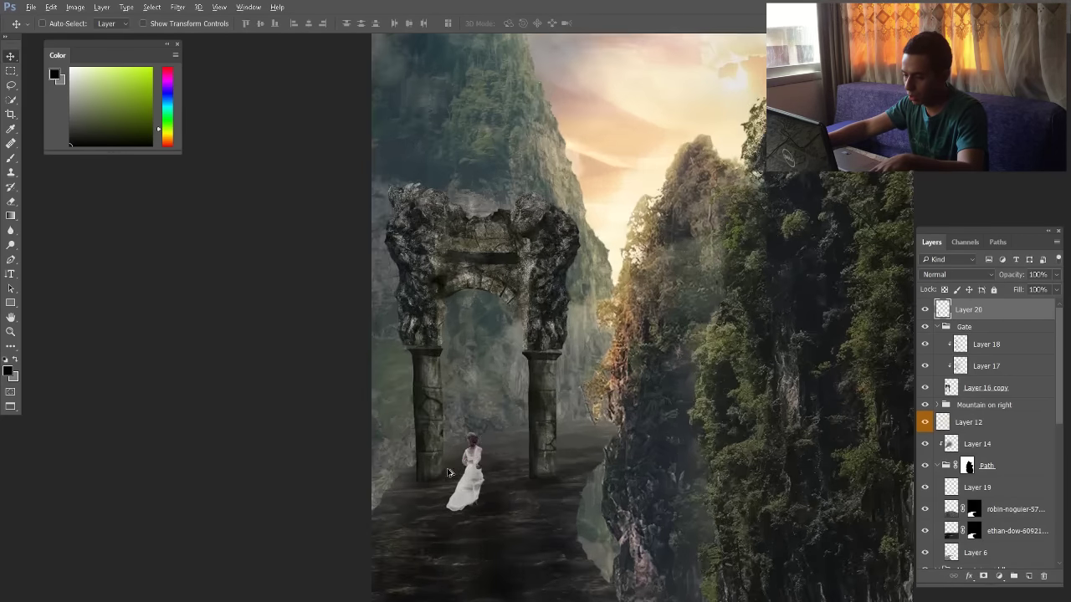
{"action": "scroll", "coordinate": [447, 473], "scroll_direction": "down", "scroll_amount": 3}
{"action": "key", "text": "ctrl+t"}
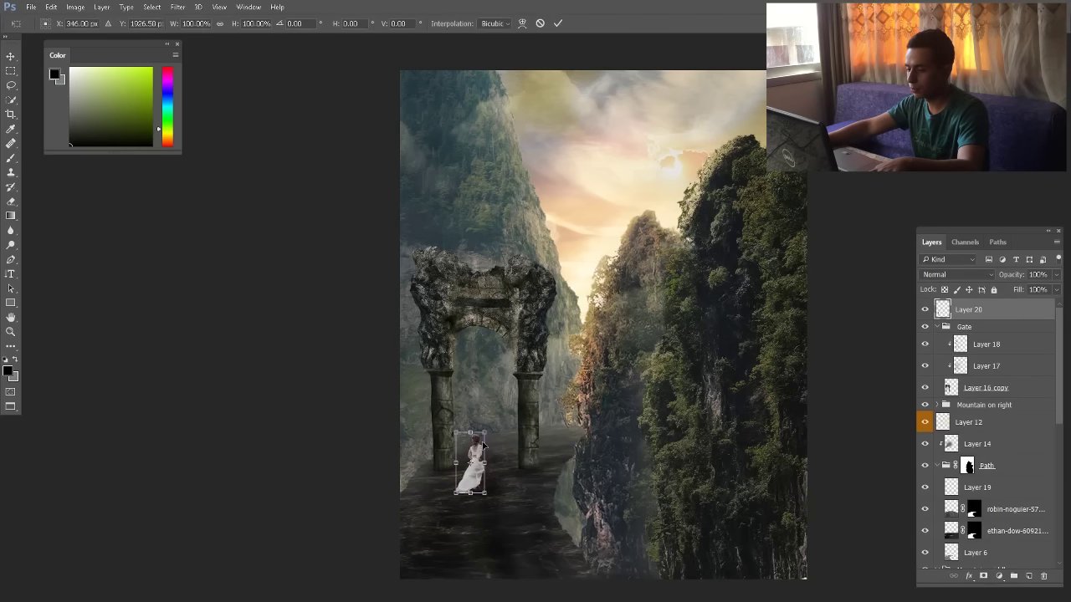
{"action": "left_click_drag", "start_coordinate": [456, 494], "coordinate": [459, 492]}
{"action": "key", "text": "Return"}
Add a Hue/Saturation adjustment clipped to Layer 20, enable Colorize, and give the dress a saturated yellow-green with reduced lightness
{"action": "scroll", "coordinate": [489, 477], "scroll_direction": "up", "scroll_amount": 5}
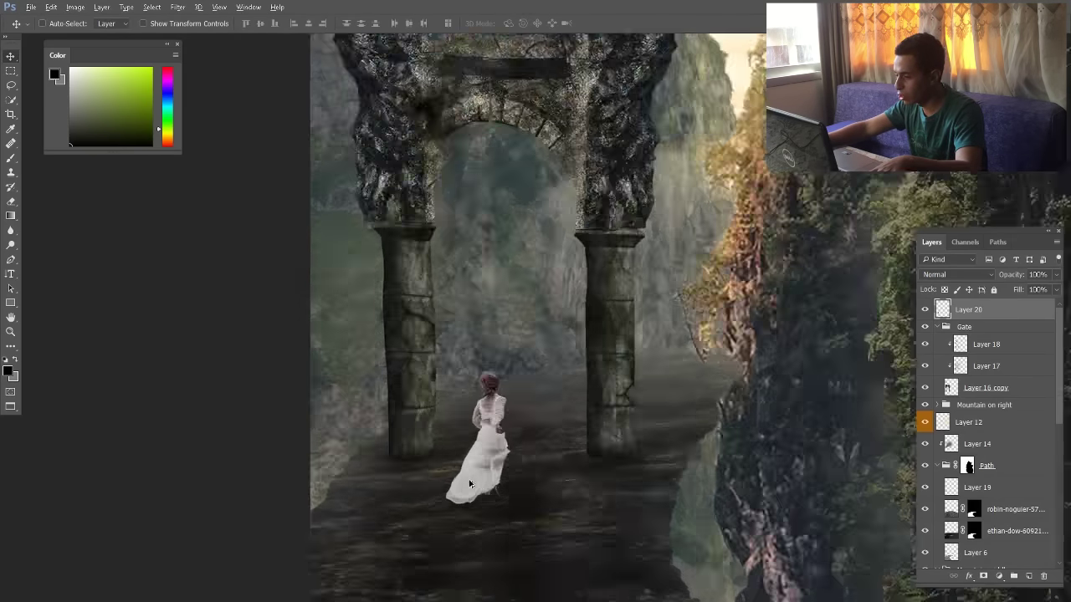
{"action": "scroll", "coordinate": [532, 401], "scroll_direction": "down", "scroll_amount": 5}
{"action": "scroll", "coordinate": [532, 401], "scroll_direction": "up", "scroll_amount": 2}
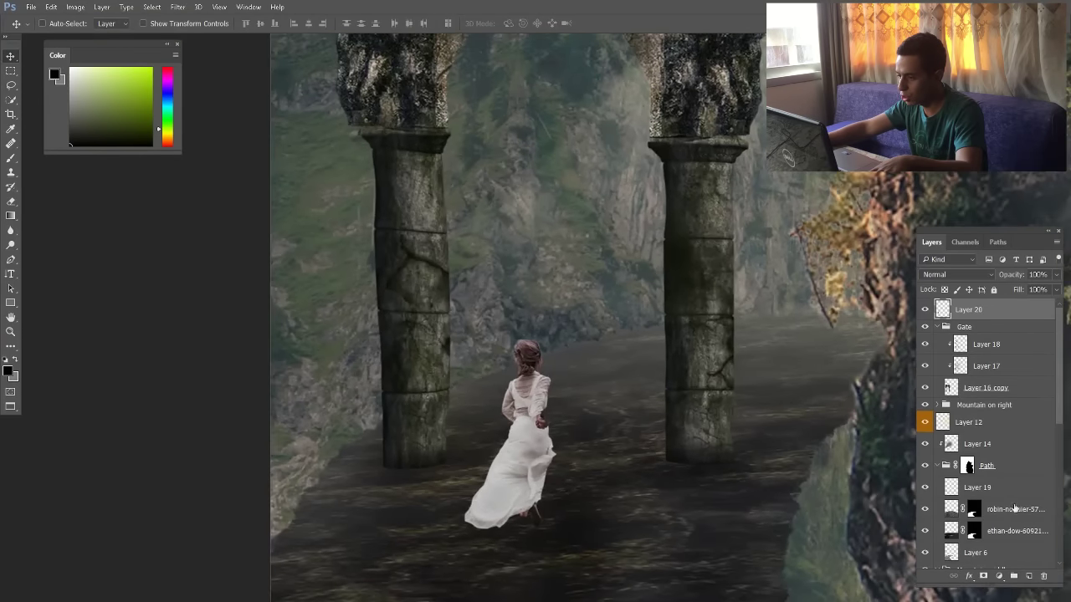
{"action": "left_click", "coordinate": [999, 577]}
{"action": "left_click", "coordinate": [954, 443]}
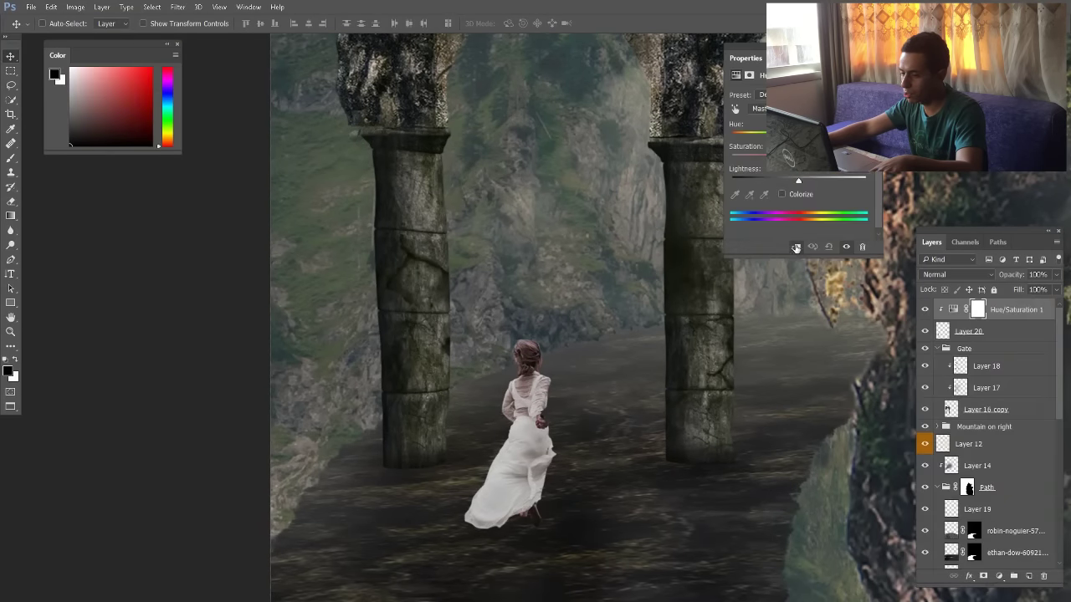
{"action": "left_click", "coordinate": [788, 193]}
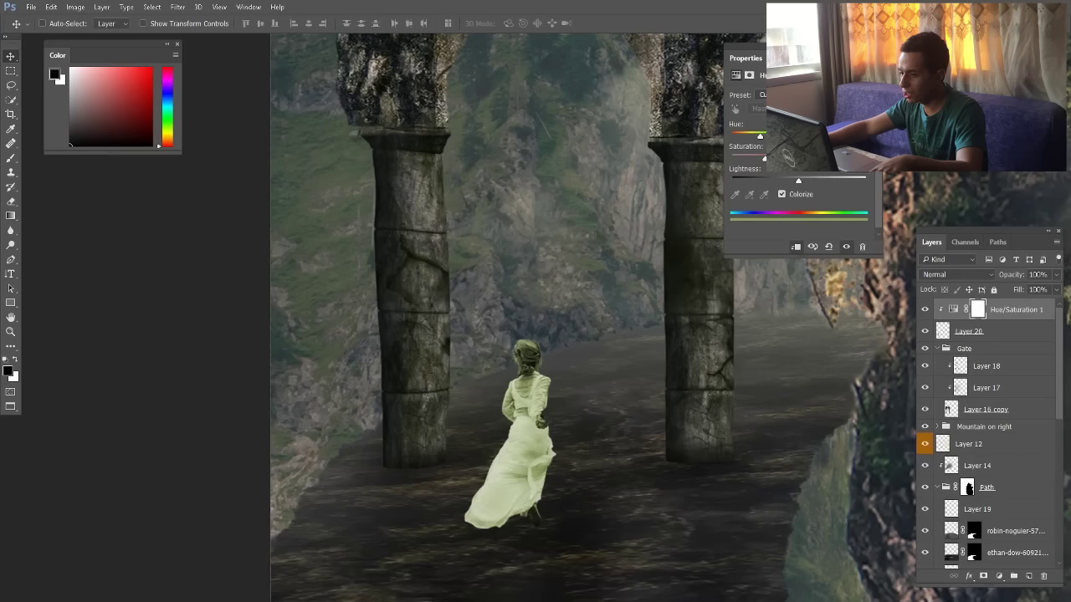
{"action": "left_click_drag", "start_coordinate": [766, 157], "coordinate": [771, 183]}
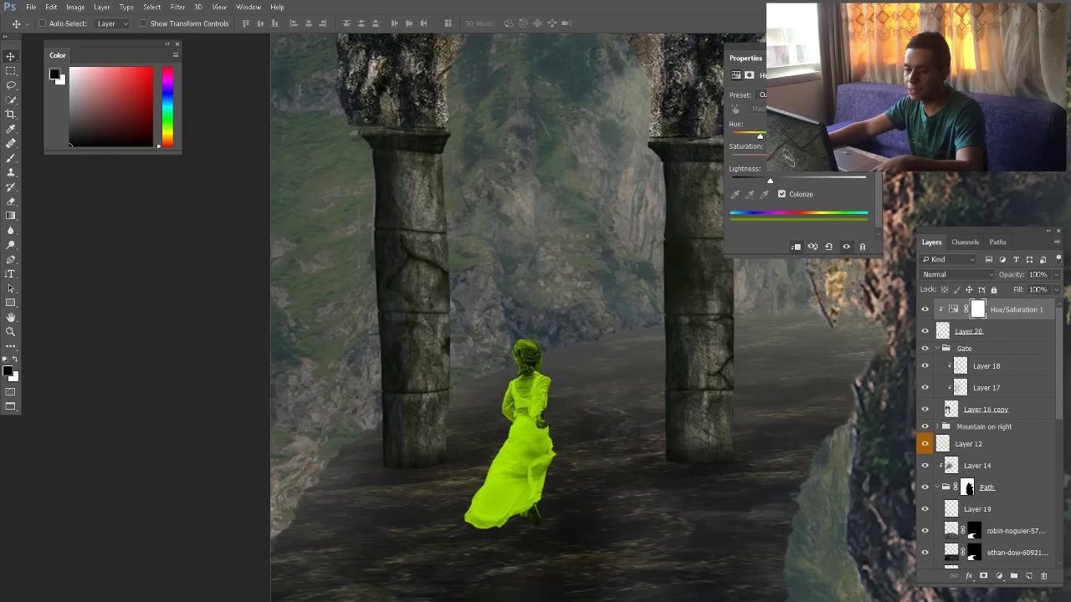
{"action": "left_click", "coordinate": [878, 46]}
Paint black on the Hue/Saturation mask with a 100% hardness round brush to remove the color from the woman's hair
{"action": "scroll", "coordinate": [502, 385], "scroll_direction": "up", "scroll_amount": 4}
{"action": "key", "text": "b"}
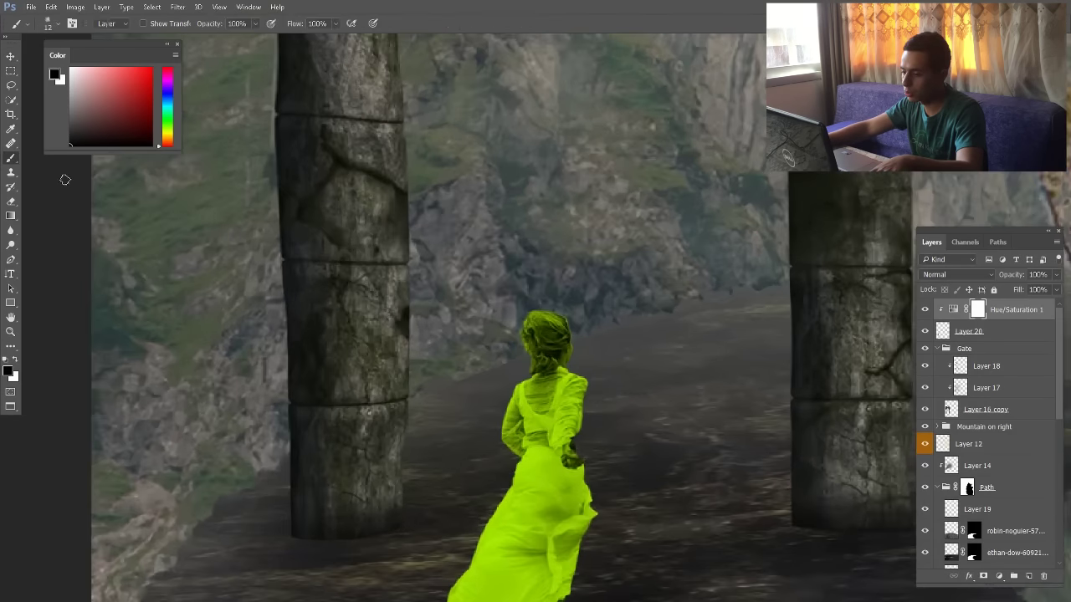
{"action": "right_click", "coordinate": [621, 340]}
{"action": "scroll", "coordinate": [636, 416], "scroll_direction": "up", "scroll_amount": 1}
{"action": "left_click", "coordinate": [635, 410]}
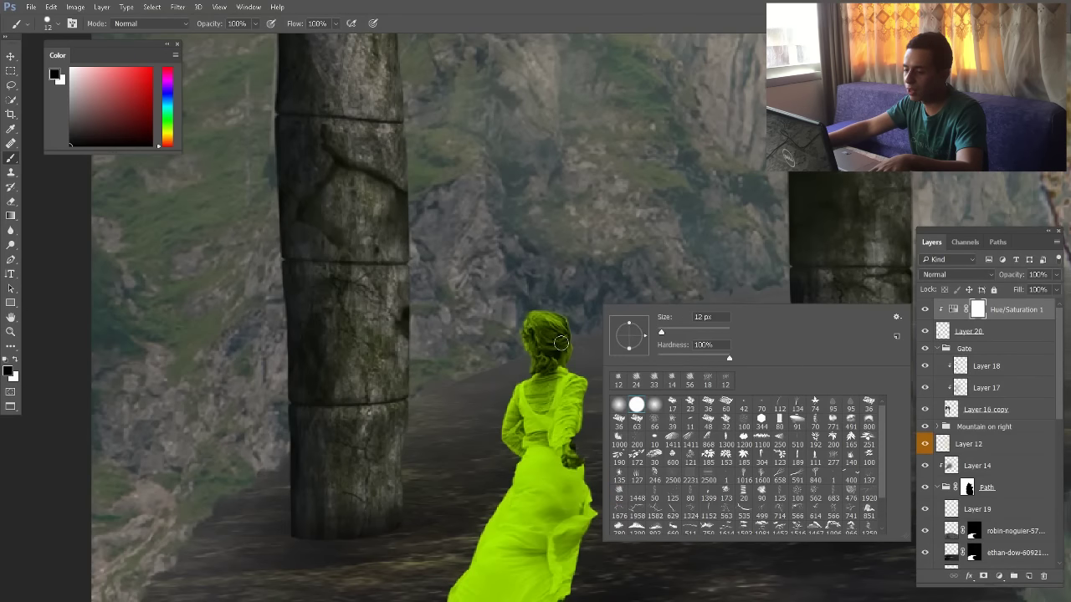
{"action": "left_click_drag", "start_coordinate": [558, 331], "coordinate": [563, 333]}
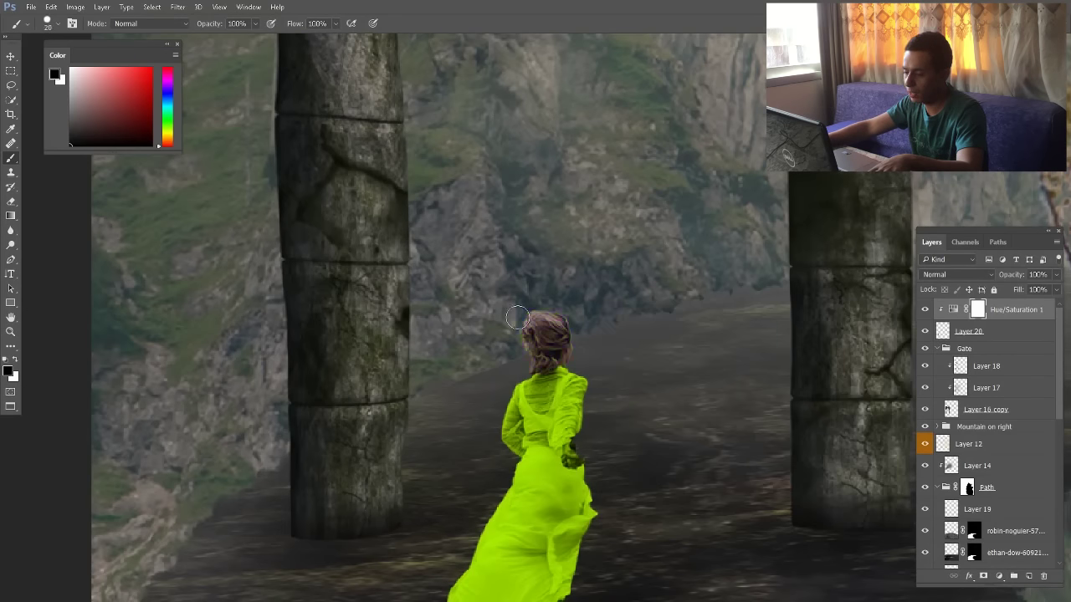
Remove the tint from the hands and feet on the Hue/Saturation mask with a 10 px brush, touching up the skirt with white
{"action": "scroll", "coordinate": [583, 435], "scroll_direction": "up", "scroll_amount": 1}
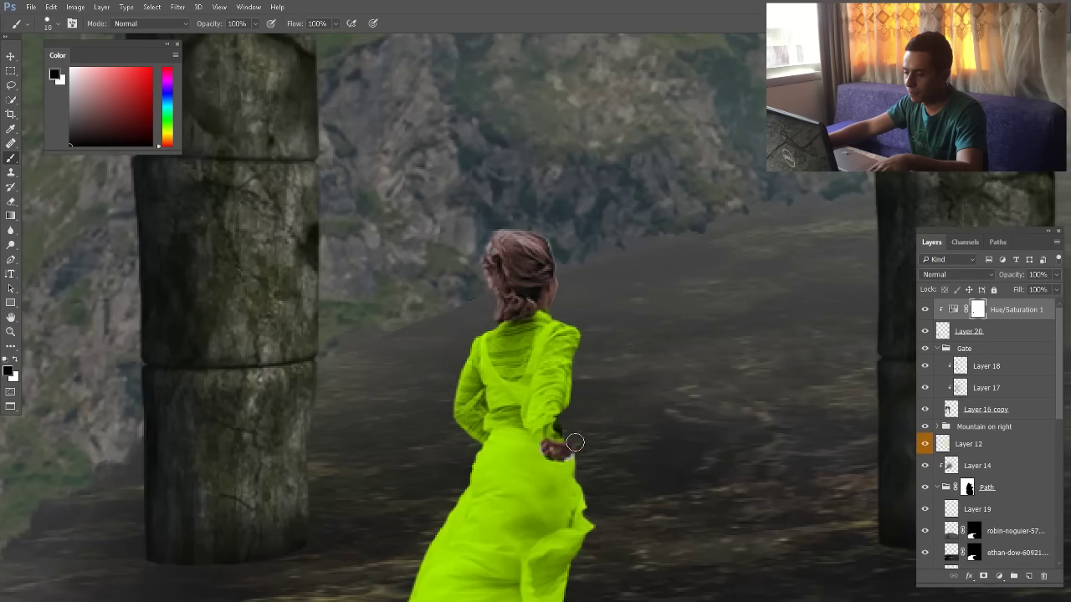
{"action": "key", "text": "x"}
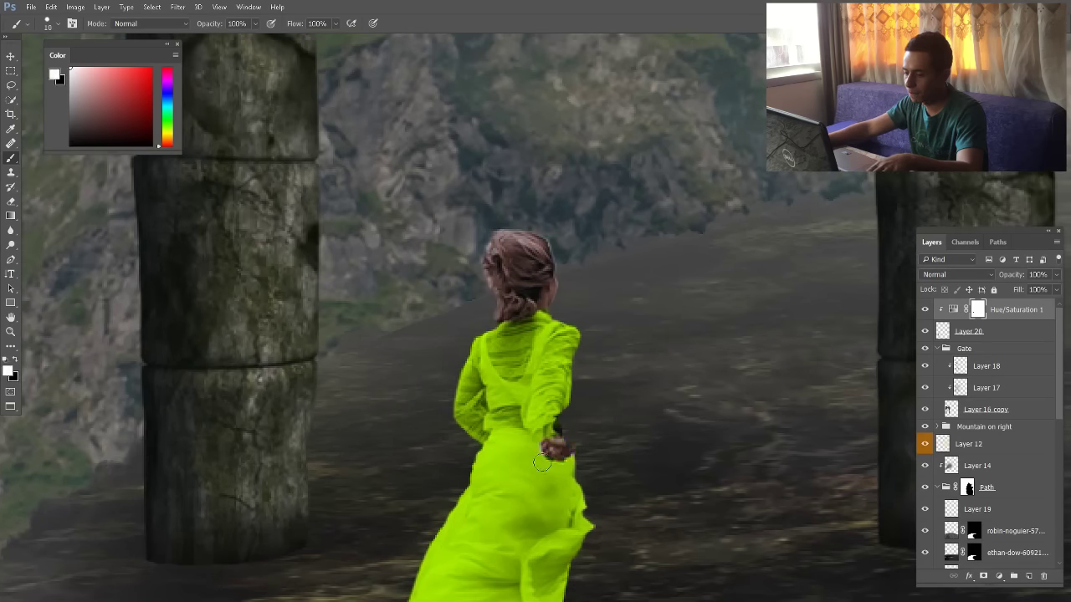
{"action": "scroll", "coordinate": [531, 452], "scroll_direction": "down", "scroll_amount": 2}
{"action": "scroll", "coordinate": [549, 556], "scroll_direction": "up", "scroll_amount": 2}
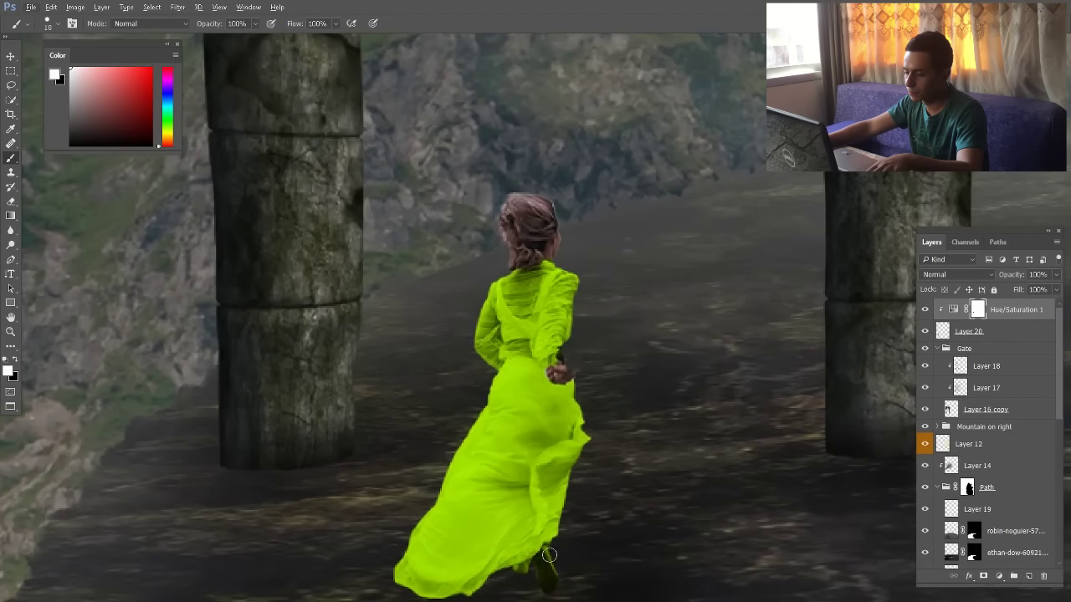
{"action": "key", "text": "x"}
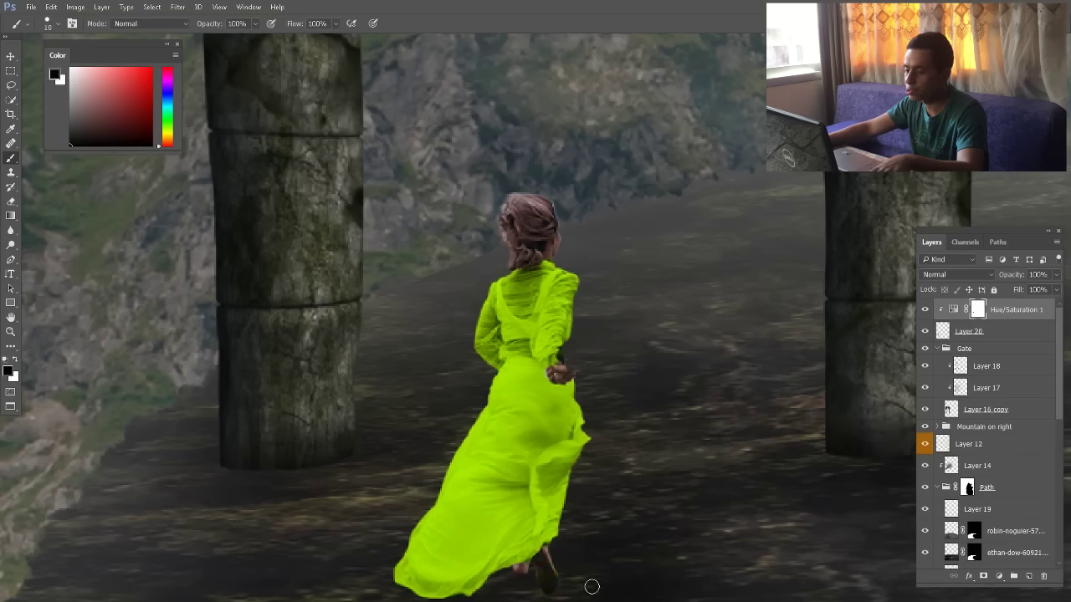
Change the dress color to pink in the Hue/Saturation adjustment by shifting the hue, raising the lightness and reducing the saturation
{"action": "scroll", "coordinate": [565, 512], "scroll_direction": "down", "scroll_amount": 5}
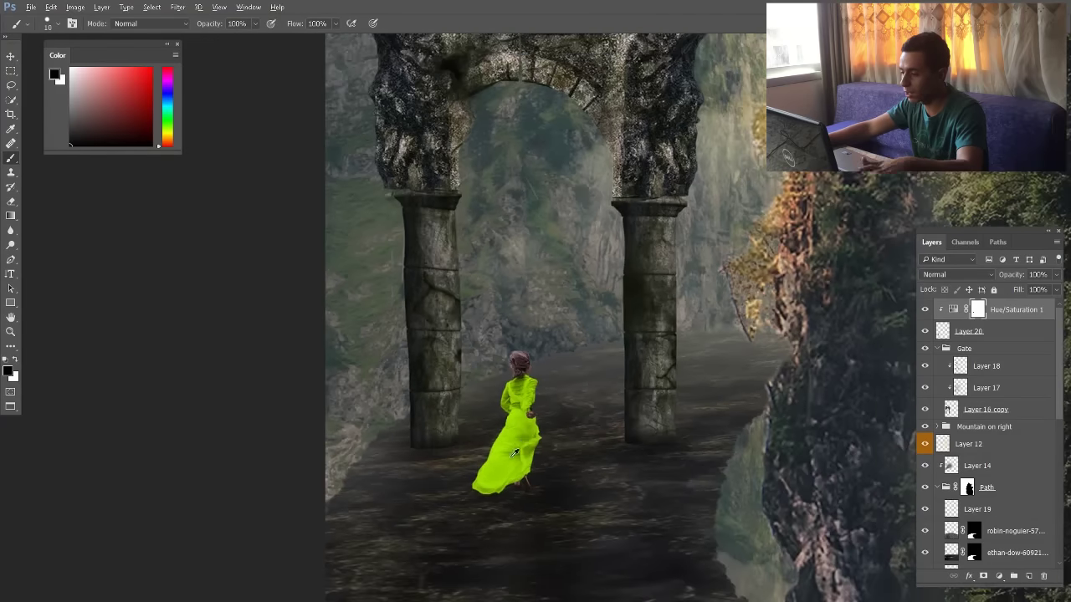
{"action": "double_click", "coordinate": [956, 311]}
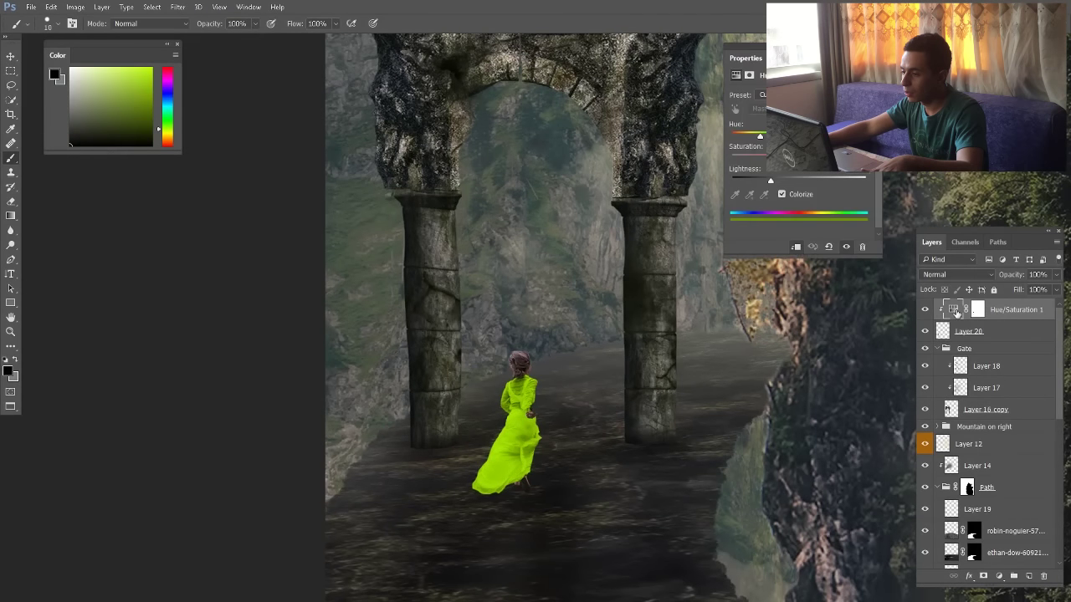
{"action": "left_click_drag", "start_coordinate": [788, 181], "coordinate": [794, 184]}
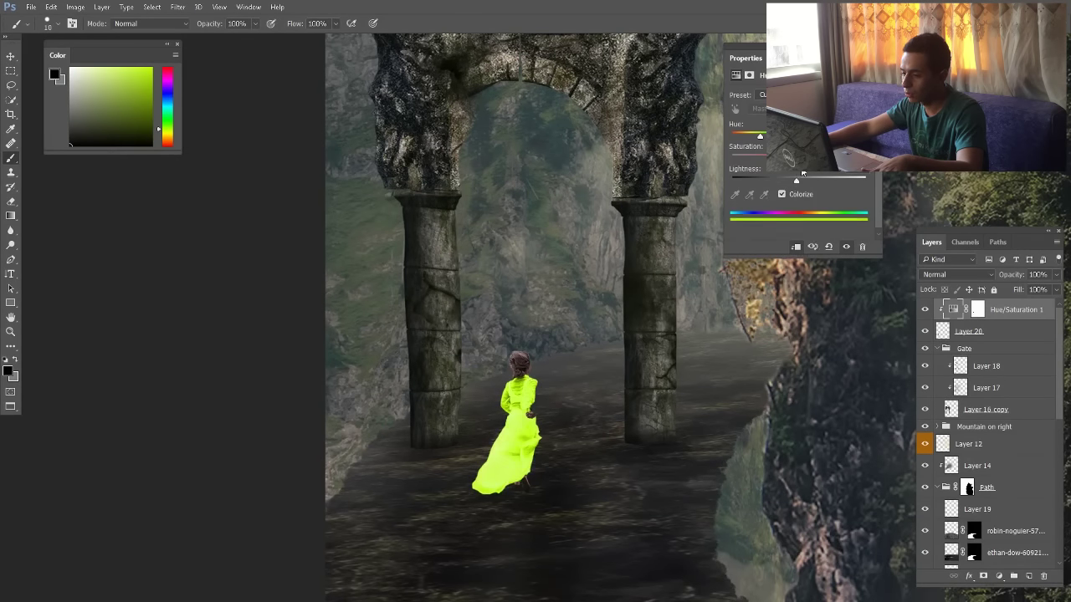
{"action": "left_click_drag", "start_coordinate": [760, 136], "coordinate": [731, 140]}
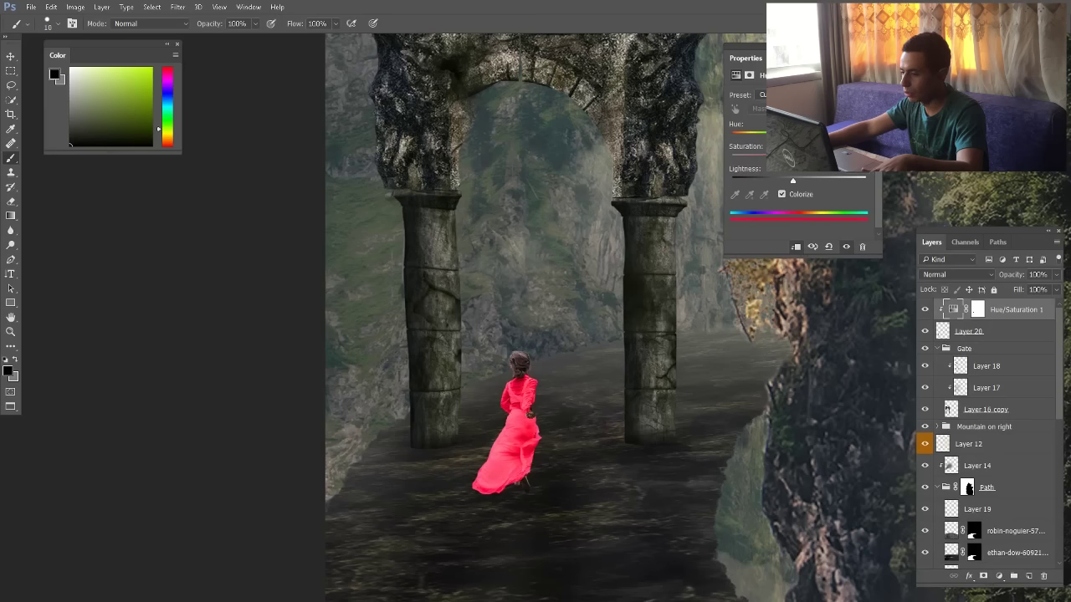
{"action": "left_click_drag", "start_coordinate": [855, 158], "coordinate": [797, 158]}
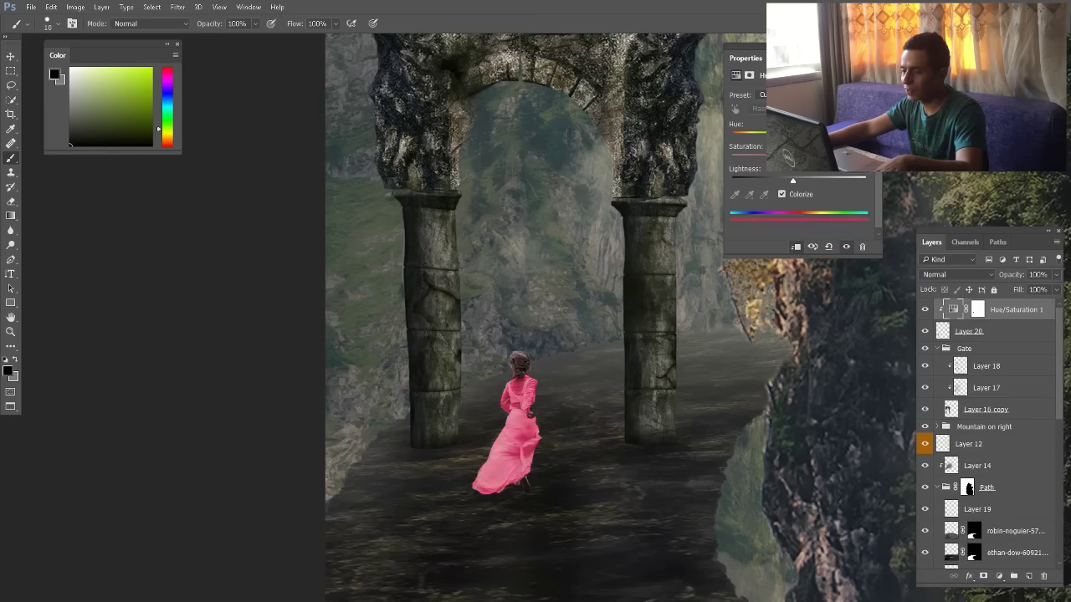
{"action": "left_click", "coordinate": [878, 44]}
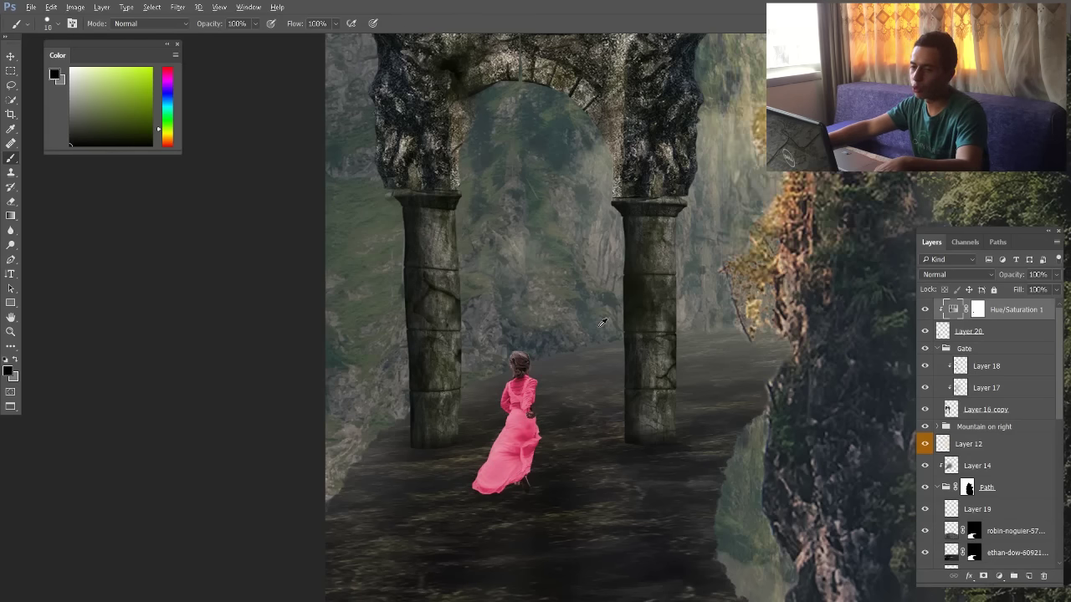
{"action": "scroll", "coordinate": [543, 353], "scroll_direction": "down", "scroll_amount": 4}
{"action": "key", "text": "ctrl+plus"}
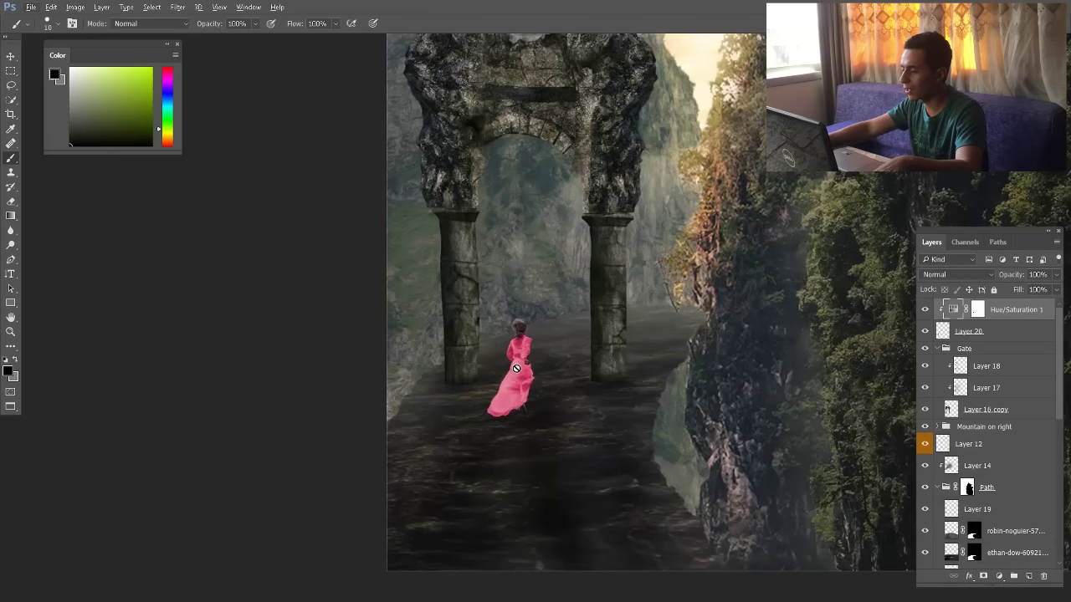
Add a Curves adjustment clipped to Layer 20, replace its mask with the Hue/Saturation mask, and pull the midtones down to darken the dress
{"action": "left_click", "coordinate": [9, 57]}
{"action": "left_click", "coordinate": [962, 331]}
{"action": "left_click", "coordinate": [999, 576]}
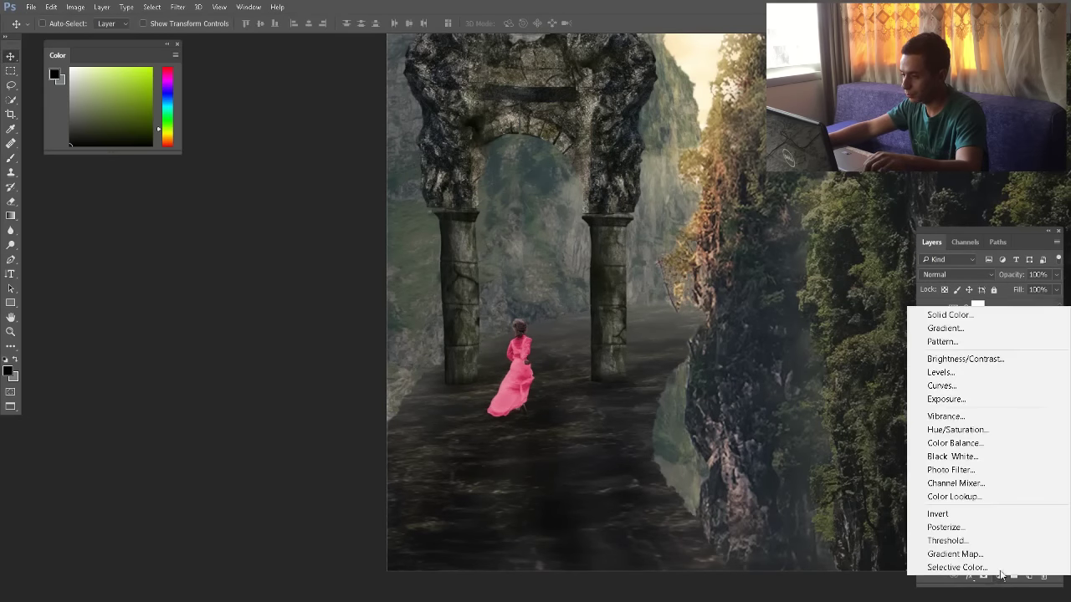
{"action": "left_click", "coordinate": [965, 388]}
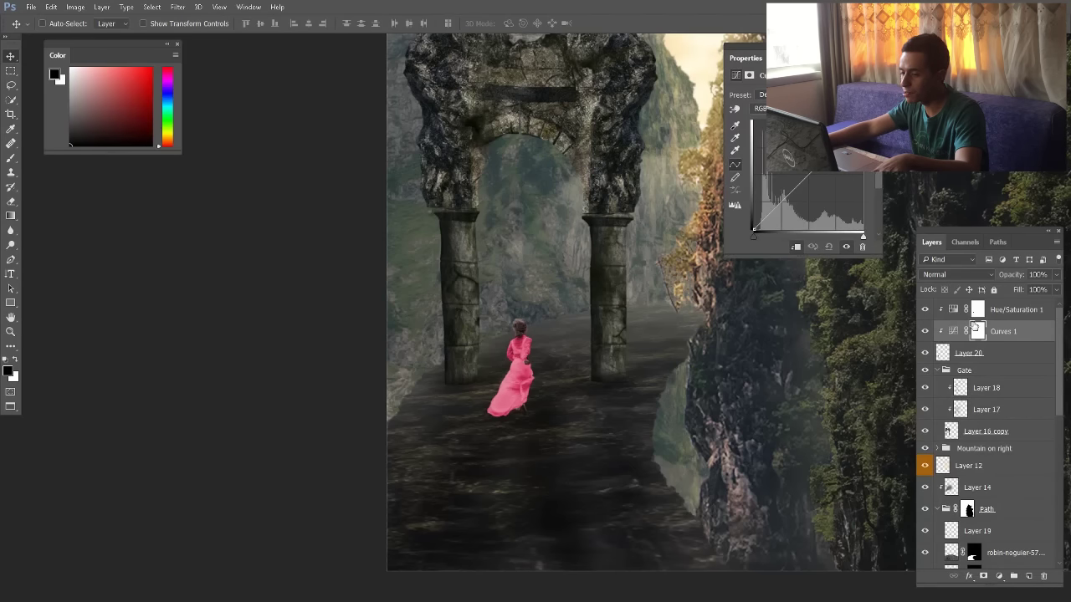
{"action": "left_click_drag", "start_coordinate": [978, 312], "coordinate": [977, 333]}
{"action": "left_click", "coordinate": [525, 230]}
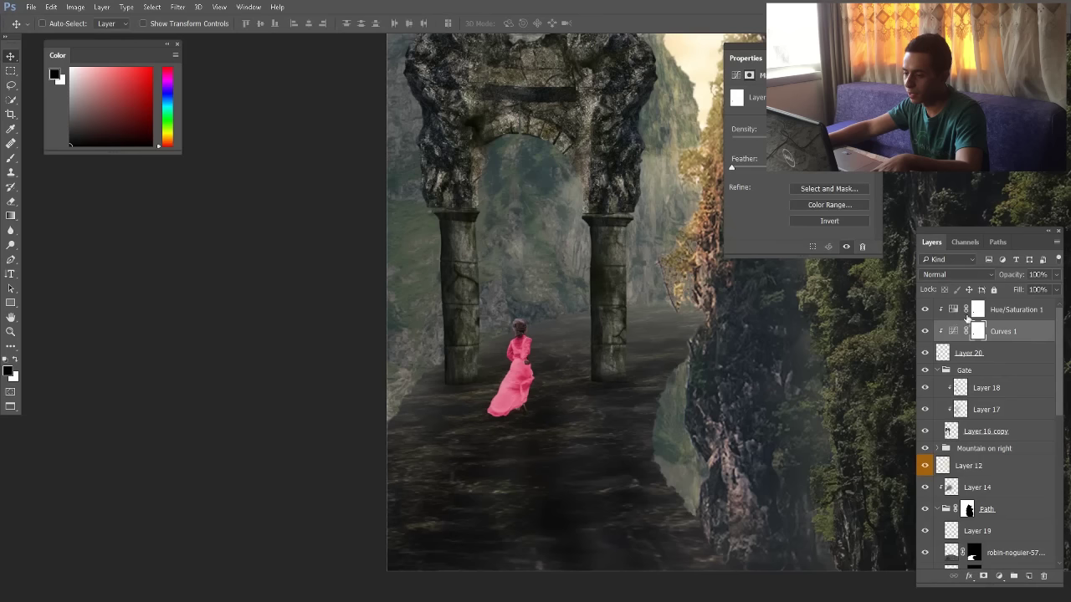
{"action": "left_click", "coordinate": [953, 336]}
{"action": "left_click_drag", "start_coordinate": [799, 185], "coordinate": [804, 213]}
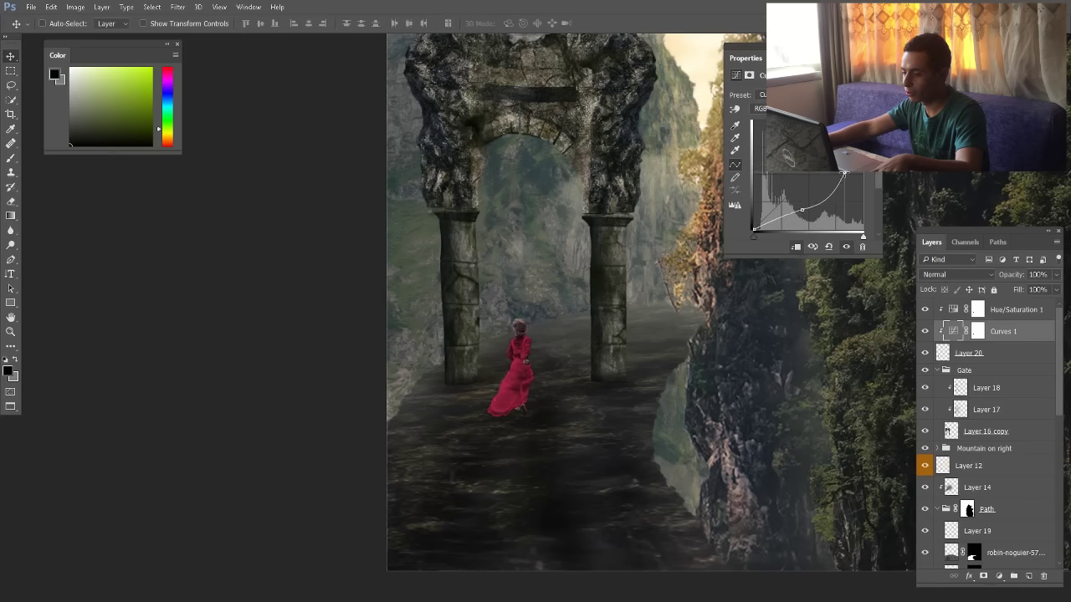
{"action": "left_click", "coordinate": [878, 47]}
Compare the woman with and without the Hue/Saturation 1 and Curves 1 adjustments, close up and in the full scene
{"action": "scroll", "coordinate": [490, 382], "scroll_direction": "down", "scroll_amount": 4}
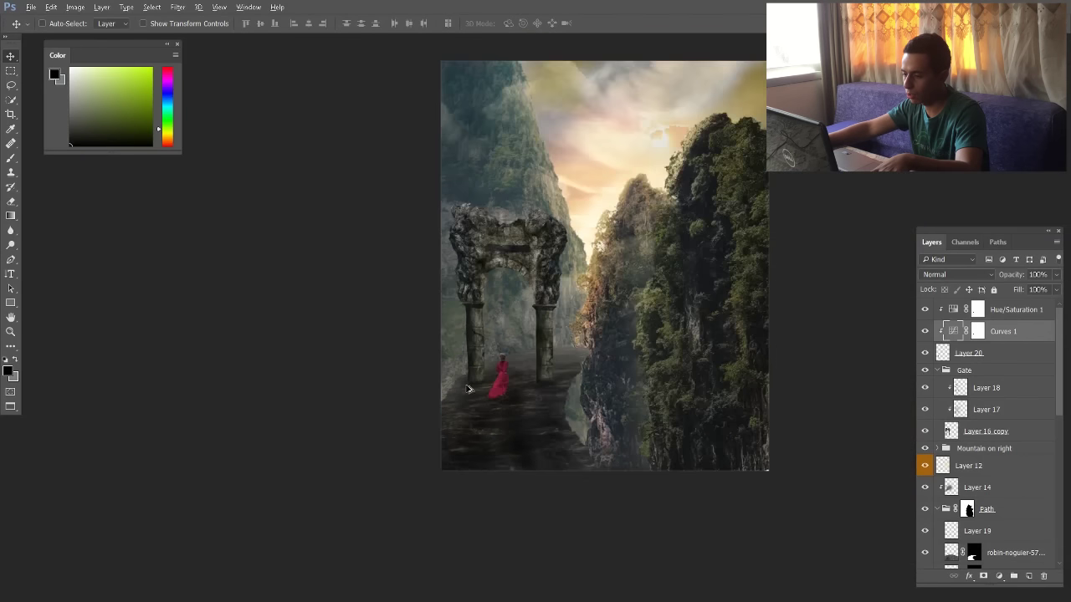
{"action": "left_click", "coordinate": [928, 315]}
{"action": "scroll", "coordinate": [502, 380], "scroll_direction": "up", "scroll_amount": 10}
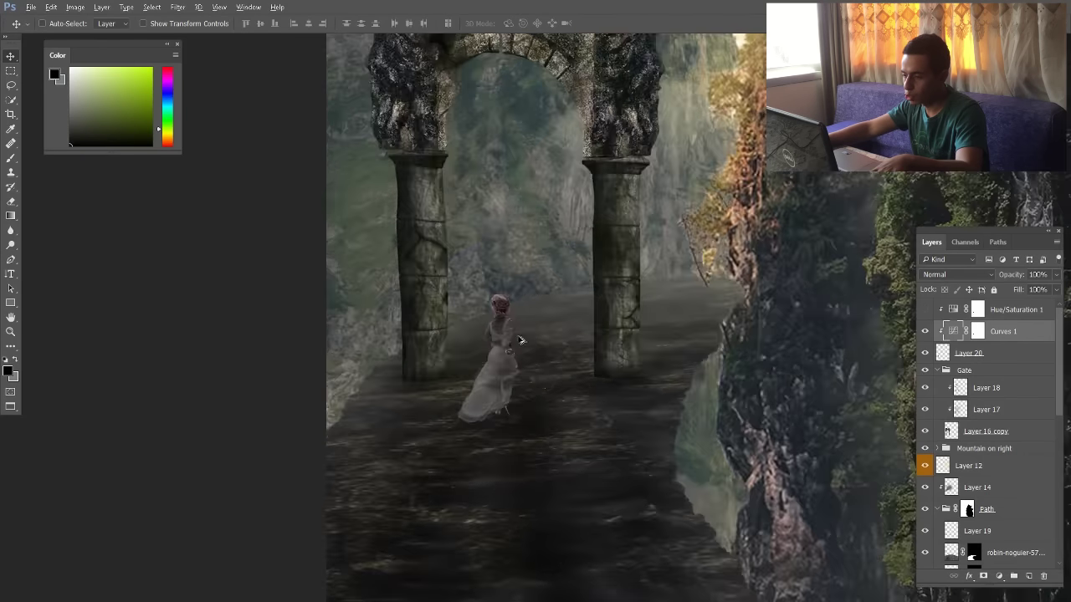
{"action": "scroll", "coordinate": [480, 385], "scroll_direction": "down", "scroll_amount": 1}
{"action": "left_click", "coordinate": [923, 331]}
{"action": "left_click", "coordinate": [925, 310]}
{"action": "left_click", "coordinate": [924, 311]}
{"action": "left_click", "coordinate": [925, 332]}
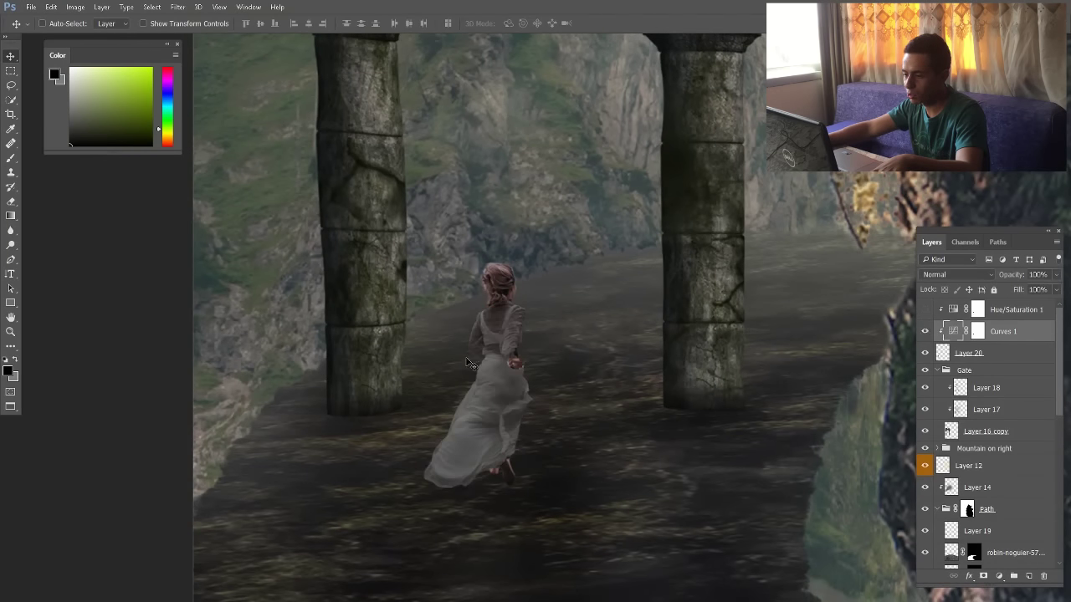
{"action": "left_click", "coordinate": [924, 311]}
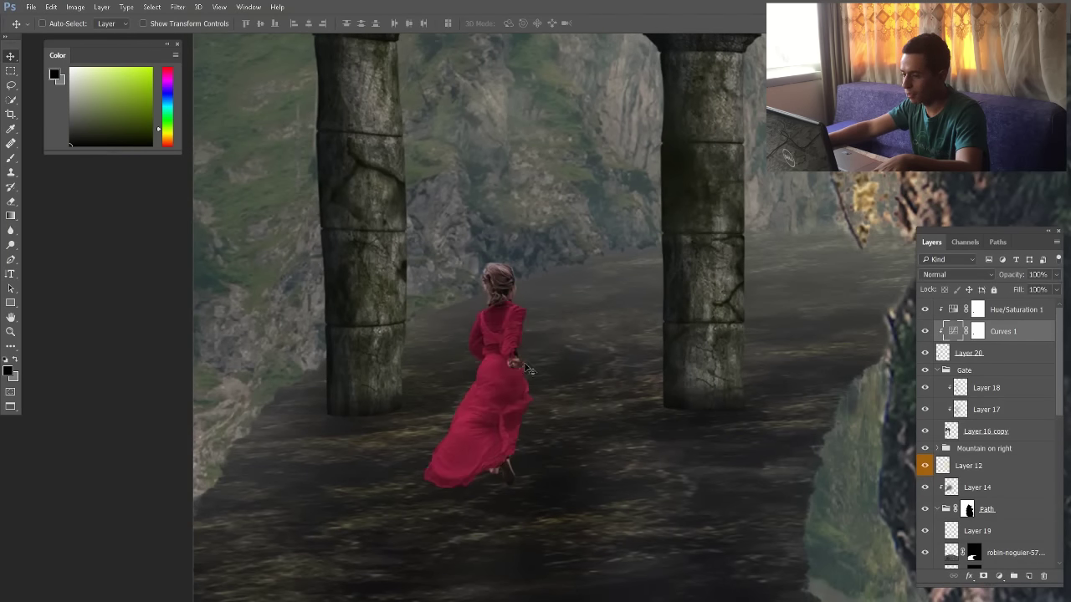
{"action": "scroll", "coordinate": [469, 361], "scroll_direction": "down", "scroll_amount": 5}
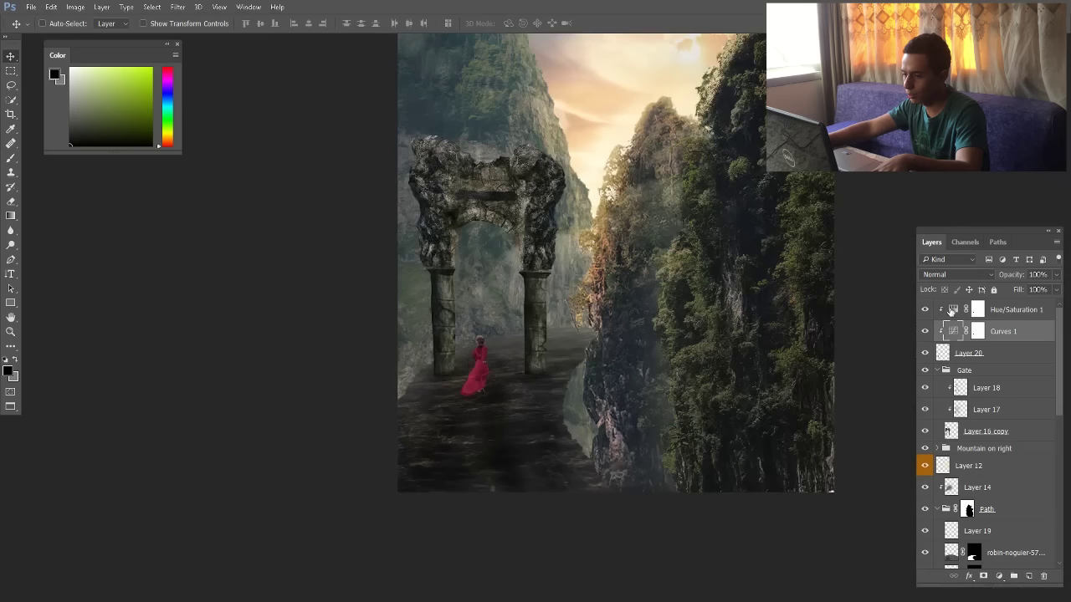
Reduce the lightness in the Hue/Saturation 1 adjustment and tune the hue to give the dress a dark muted red
{"action": "double_click", "coordinate": [951, 311]}
{"action": "left_click_drag", "start_coordinate": [771, 180], "coordinate": [778, 177]}
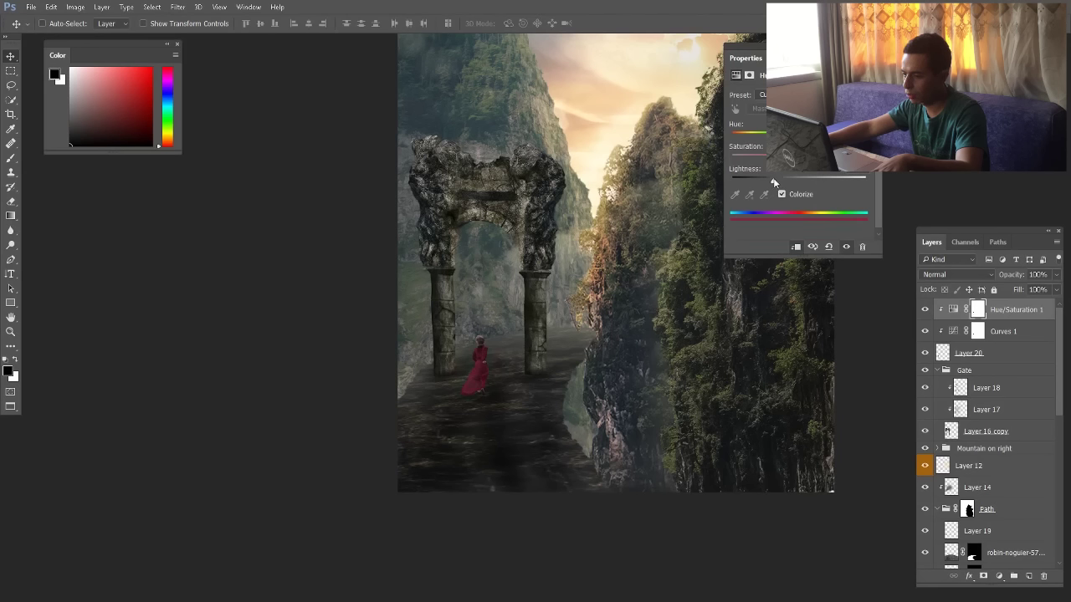
{"action": "left_click_drag", "start_coordinate": [775, 180], "coordinate": [763, 180]}
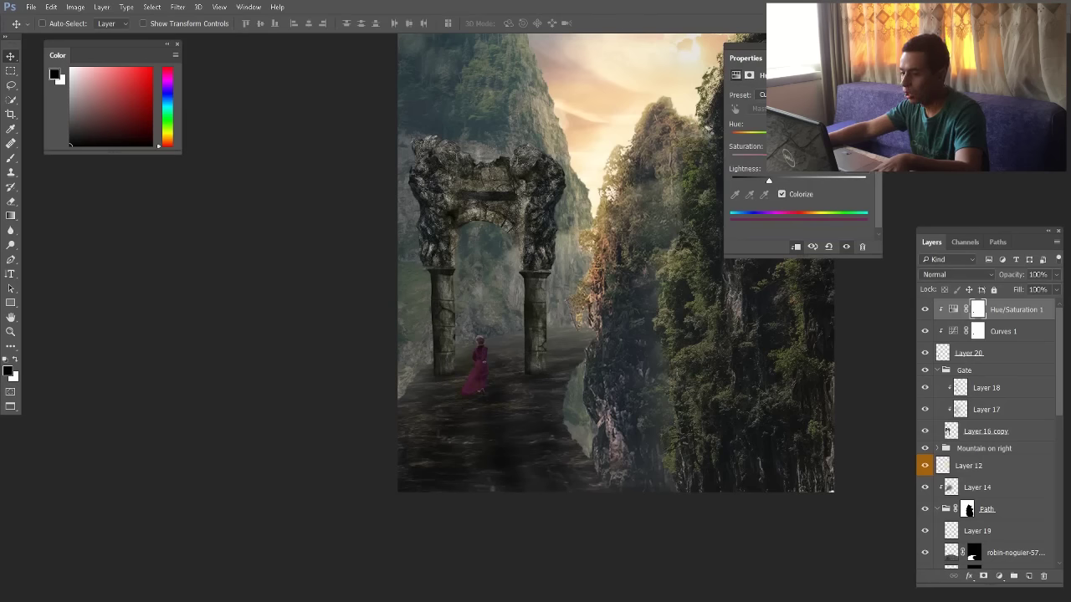
{"action": "left_click", "coordinate": [878, 46]}
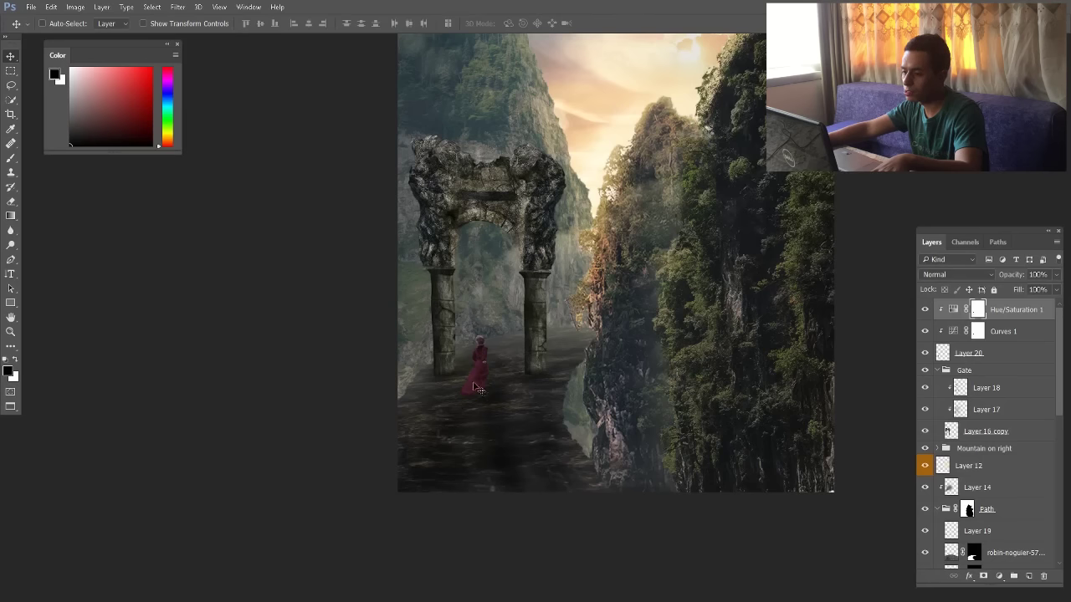
Add a second Curves adjustment clipped above Hue/Saturation 1, brightening the woman and warming her through the Red and Blue channels
{"action": "scroll", "coordinate": [474, 385], "scroll_direction": "up", "scroll_amount": 4}
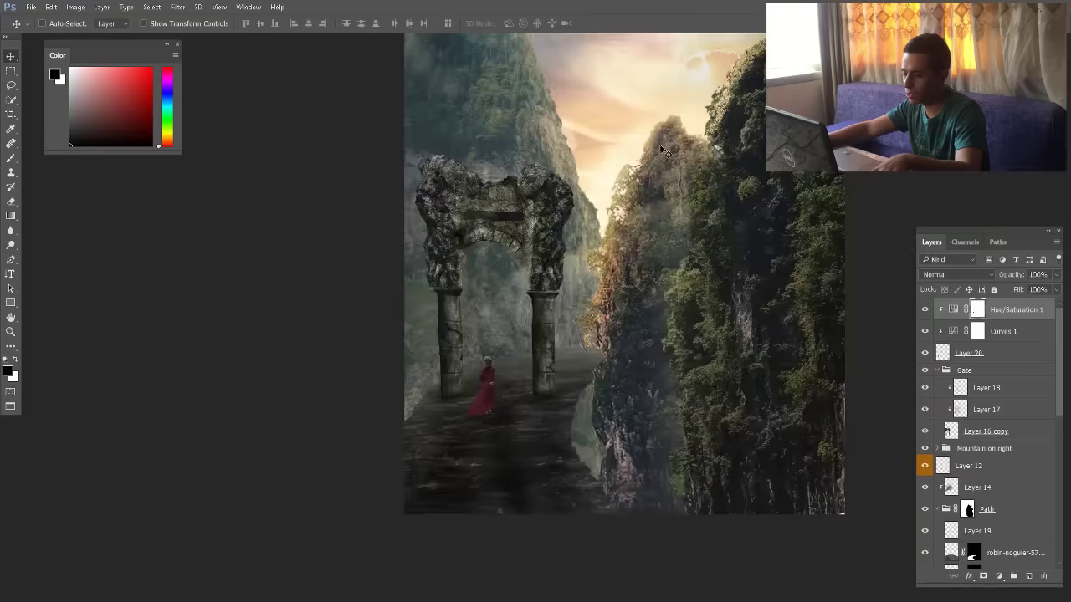
{"action": "scroll", "coordinate": [506, 406], "scroll_direction": "up", "scroll_amount": 5}
{"action": "left_click", "coordinate": [999, 577]}
{"action": "left_click", "coordinate": [946, 388]}
{"action": "mouse_move", "coordinate": [810, 176]}
{"action": "left_mouse_down"}
{"action": "mouse_move", "coordinate": [799, 160]}
{"action": "mouse_move", "coordinate": [816, 191]}
{"action": "left_mouse_up"}
{"action": "left_click", "coordinate": [786, 108]}
{"action": "left_click", "coordinate": [778, 121]}
{"action": "left_click", "coordinate": [787, 108]}
{"action": "left_click", "coordinate": [778, 143]}
{"action": "left_click", "coordinate": [878, 46]}
{"action": "left_click", "coordinate": [925, 311]}
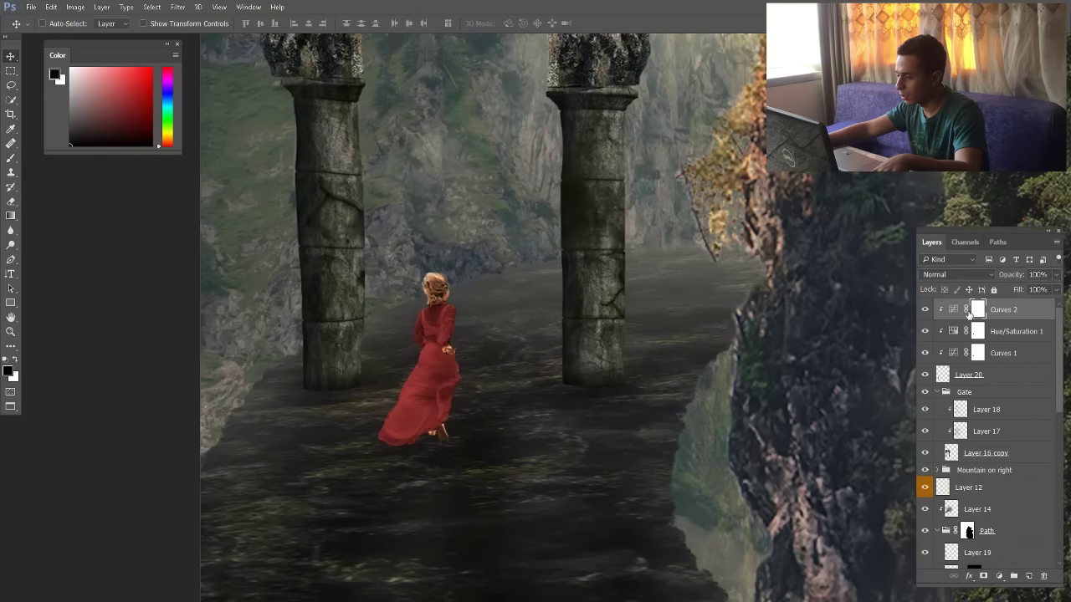
Fill the Curves 2 mask with black and paint white with a soft brush along the sunlit right edge of the woman's hair and dress
{"action": "left_click", "coordinate": [13, 157]}
{"action": "scroll", "coordinate": [448, 401], "scroll_direction": "up", "scroll_amount": 3}
{"action": "key", "text": "x"}
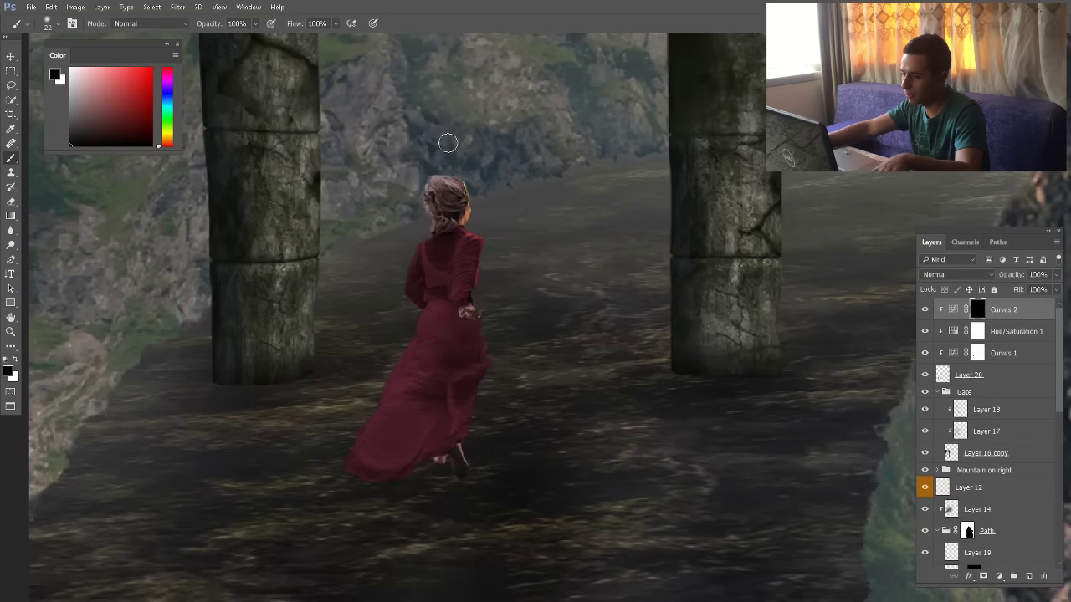
{"action": "scroll", "coordinate": [456, 150], "scroll_direction": "up", "scroll_amount": 2}
{"action": "left_click_drag", "start_coordinate": [465, 155], "coordinate": [465, 194]}
{"action": "scroll", "coordinate": [502, 251], "scroll_direction": "down", "scroll_amount": 1}
{"action": "left_click_drag", "start_coordinate": [483, 326], "coordinate": [502, 390]}
{"action": "scroll", "coordinate": [502, 384], "scroll_direction": "down", "scroll_amount": 5}
Compare the woman with and without Curves 2 and fine-tune the point on its curve
{"action": "left_click", "coordinate": [925, 311]}
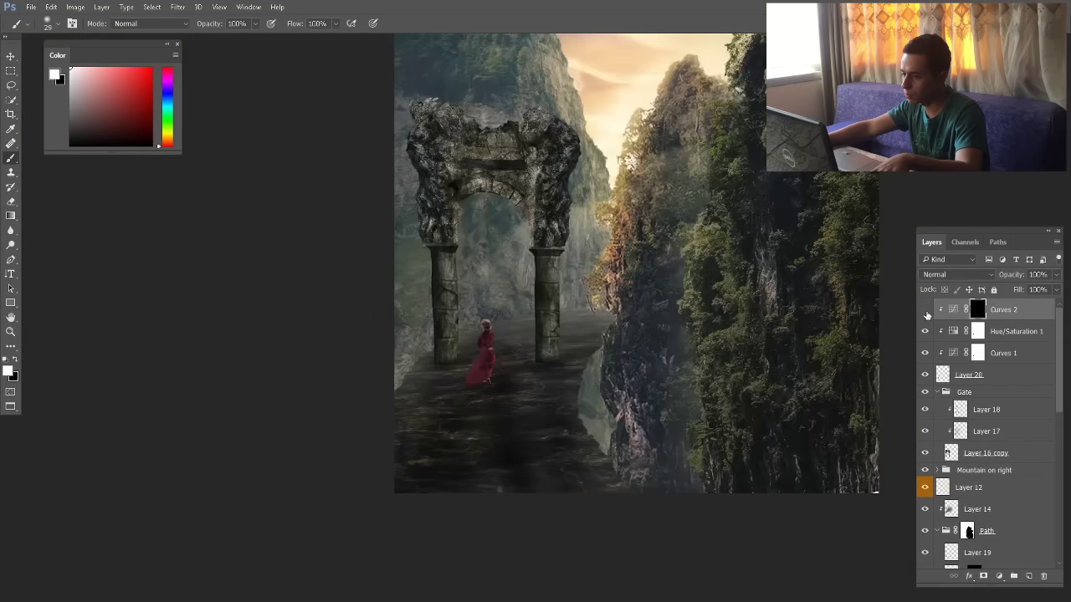
{"action": "left_click", "coordinate": [926, 310]}
{"action": "double_click", "coordinate": [953, 310]}
{"action": "left_click_drag", "start_coordinate": [787, 175], "coordinate": [783, 179]}
{"action": "key", "text": "v"}
Group the woman's layers from Curves 2 down to Layer 20 as Model and adjust the group slightly with Free Transform
{"action": "scroll", "coordinate": [469, 335], "scroll_direction": "down", "scroll_amount": 3}
{"action": "left_click", "coordinate": [980, 375], "text": "shift"}
{"action": "key", "text": "ctrl+g"}
{"action": "type", "text": "Model"}
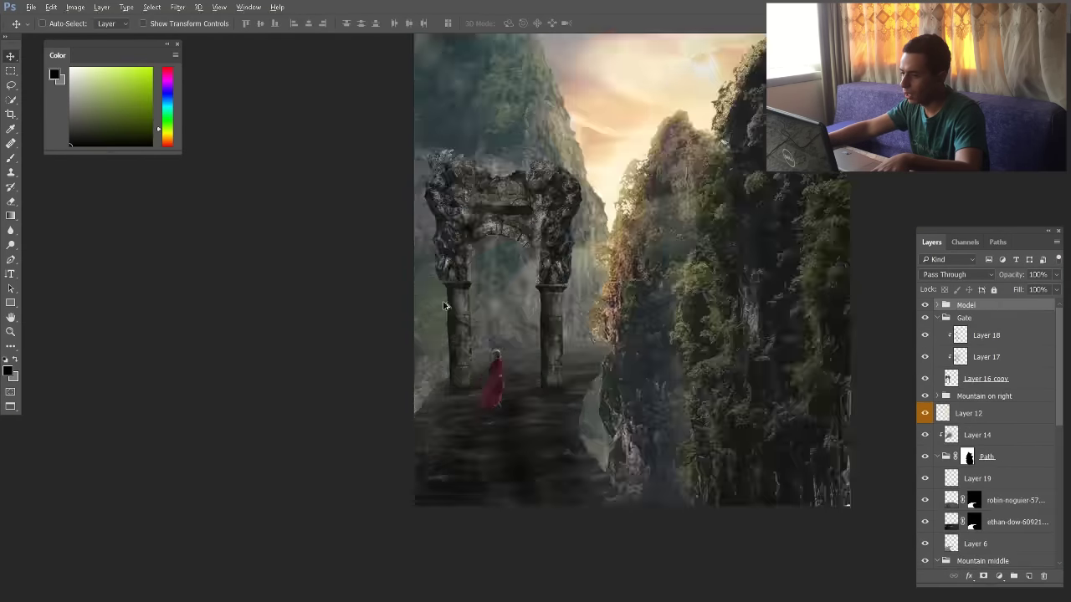
{"action": "key", "text": "ctrl+t"}
{"action": "left_click_drag", "start_coordinate": [491, 344], "coordinate": [493, 346]}
{"action": "key", "text": "Return"}
Create a new layer beneath Layer 20 in the Model group and name it shadw
{"action": "scroll", "coordinate": [512, 399], "scroll_direction": "up", "scroll_amount": 5}
{"action": "left_click", "coordinate": [937, 305]}
{"action": "left_click", "coordinate": [993, 405]}
{"action": "left_click", "coordinate": [1029, 576]}
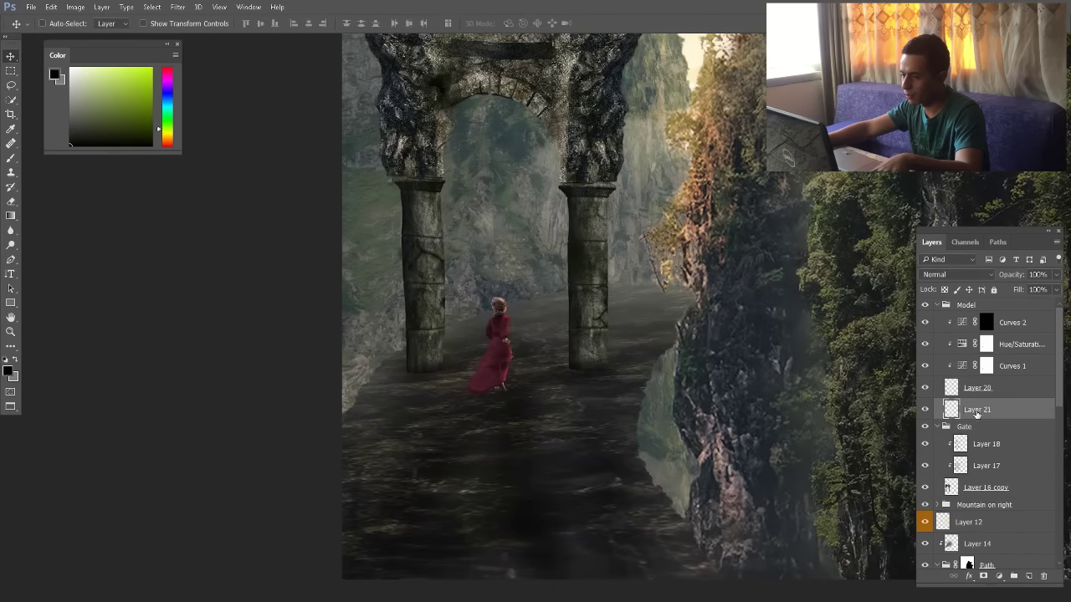
{"action": "double_click", "coordinate": [975, 410]}
{"action": "type", "text": "shadw"}
Paint a faint black shadow on the path from the woman's feet toward the lower left with a soft brush at 9% opacity
{"action": "right_click", "coordinate": [503, 312]}
{"action": "left_click_drag", "start_coordinate": [567, 340], "coordinate": [604, 341]}
{"action": "left_click_drag", "start_coordinate": [498, 394], "coordinate": [411, 448]}
{"action": "key", "text": "ctrl+z"}
{"action": "right_click", "coordinate": [489, 336]}
{"action": "key", "text": "Return"}
{"action": "left_click_drag", "start_coordinate": [223, 25], "coordinate": [212, 25]}
{"action": "left_click_drag", "start_coordinate": [497, 393], "coordinate": [416, 462]}
{"action": "scroll", "coordinate": [485, 398], "scroll_direction": "up", "scroll_amount": 3}
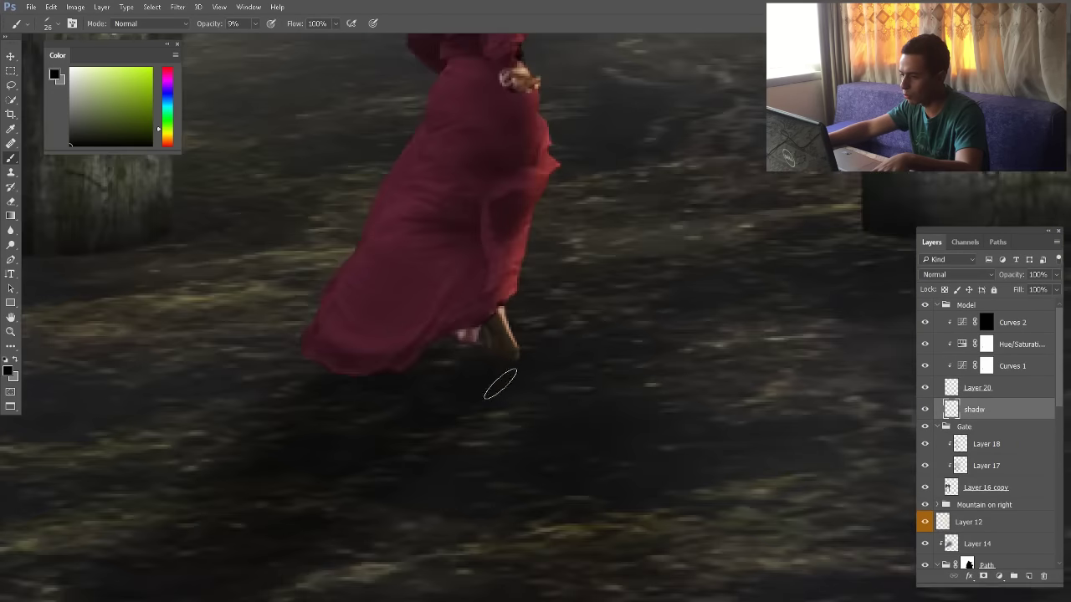
{"action": "scroll", "coordinate": [564, 438], "scroll_direction": "down", "scroll_amount": 5}
{"action": "key", "text": "v"}
{"action": "scroll", "coordinate": [572, 436], "scroll_direction": "up", "scroll_amount": 1}
{"action": "scroll", "coordinate": [572, 436], "scroll_direction": "down", "scroll_amount": 2}
{"action": "scroll", "coordinate": [566, 311], "scroll_direction": "up", "scroll_amount": 1}
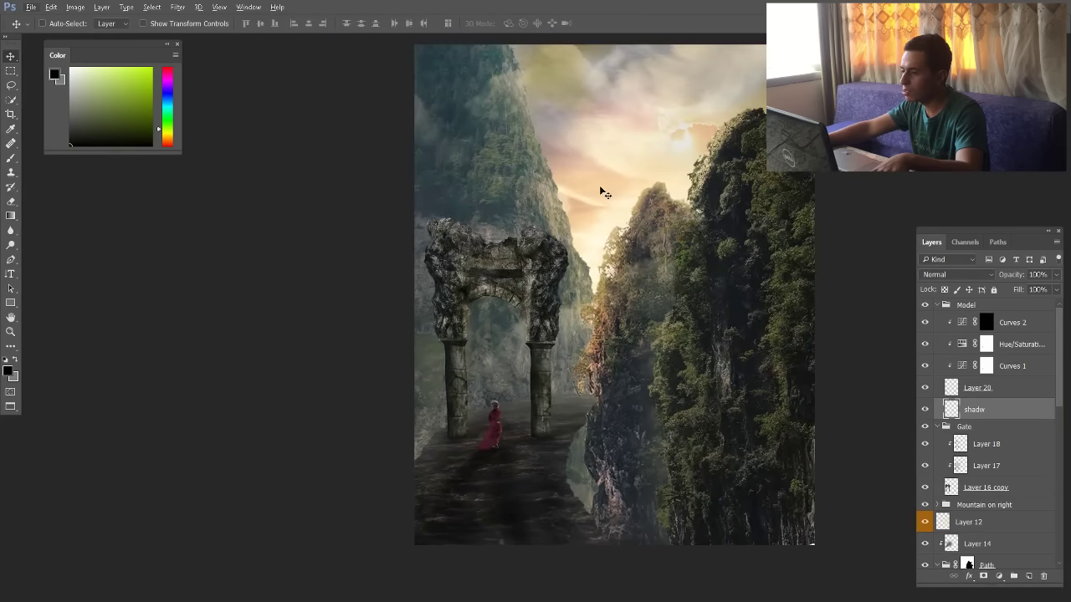
Collapse the Model and Gate groups and create a new layer between Layer 4 and the mountain on left group
{"action": "left_click", "coordinate": [938, 305]}
{"action": "left_click", "coordinate": [937, 318]}
{"action": "scroll", "coordinate": [986, 460], "scroll_direction": "down", "scroll_amount": 3}
{"action": "left_click", "coordinate": [996, 557]}
{"action": "left_click", "coordinate": [986, 542]}
{"action": "left_click", "coordinate": [984, 419]}
{"action": "left_click", "coordinate": [1029, 575]}
{"action": "left_click_drag", "start_coordinate": [979, 438], "coordinate": [985, 413]}
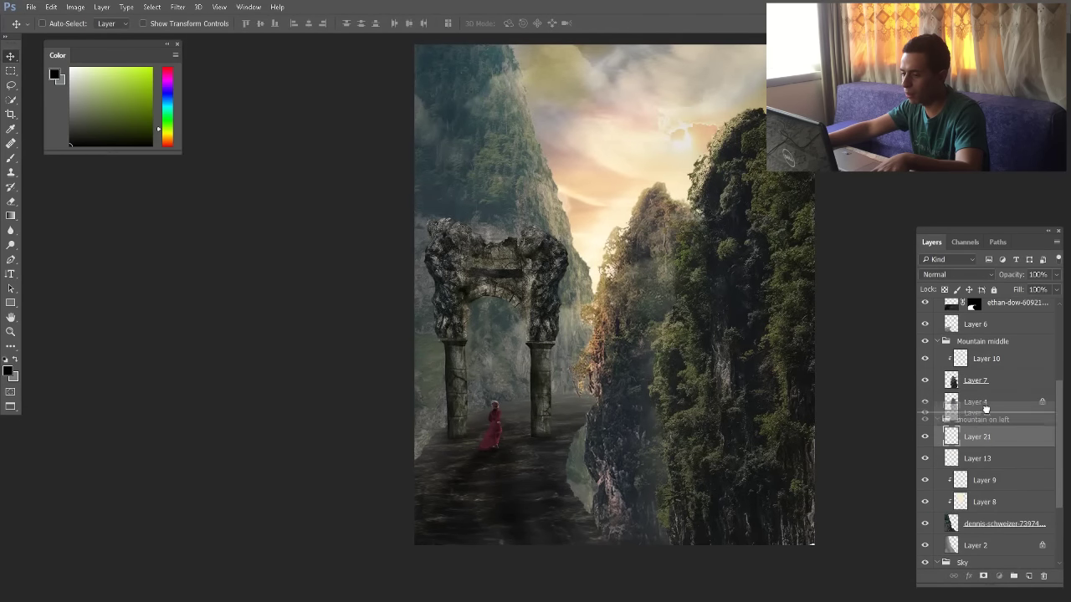
Set the new layer to Overlay and paint a light peach glow over the valley with a large 0% hardness brush at 25% opacity
{"action": "key", "text": "b"}
{"action": "right_click", "coordinate": [646, 241]}
{"action": "right_click", "coordinate": [568, 211]}
{"action": "left_click", "coordinate": [163, 137]}
{"action": "left_click", "coordinate": [98, 73]}
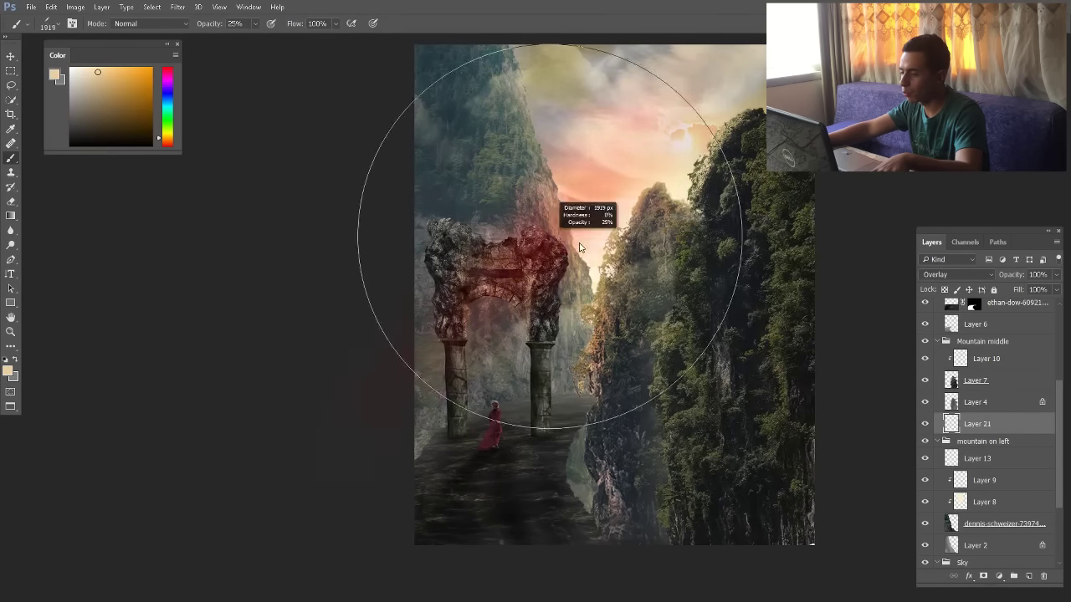
{"action": "key", "text": "v"}
{"action": "key", "text": "shift+alt+o"}
Add a clipped layer above the Path group and paint a peach glow on the path's far right end with a flattened 25% opacity brush
{"action": "scroll", "coordinate": [987, 368], "scroll_direction": "up", "scroll_amount": 2}
{"action": "left_click", "coordinate": [987, 352]}
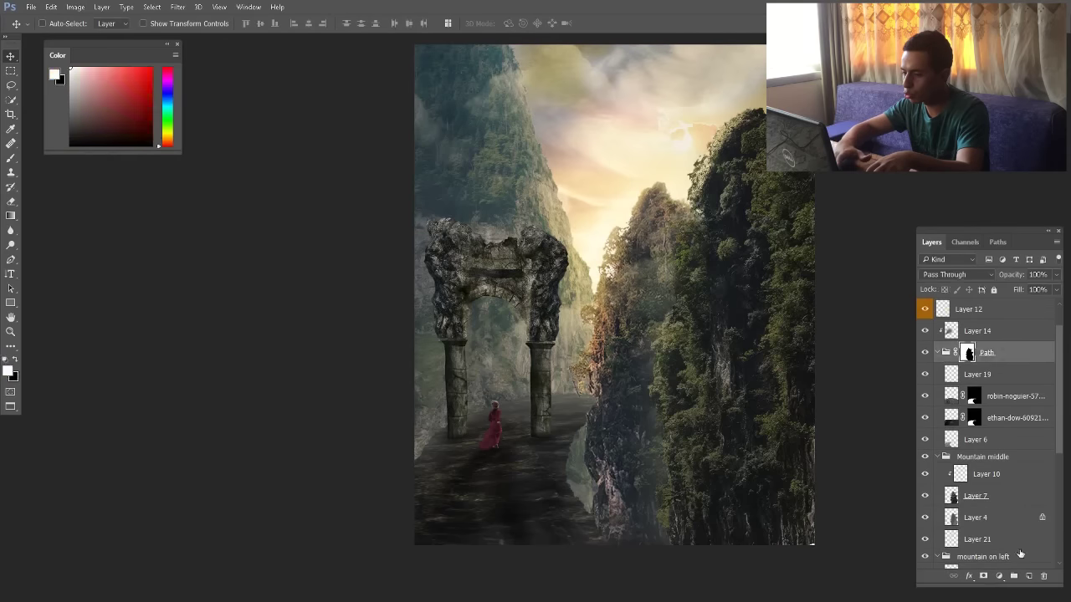
{"action": "left_click", "coordinate": [1030, 576]}
{"action": "key", "text": "b"}
{"action": "right_click", "coordinate": [601, 338]}
{"action": "left_click_drag", "start_coordinate": [608, 394], "coordinate": [565, 399]}
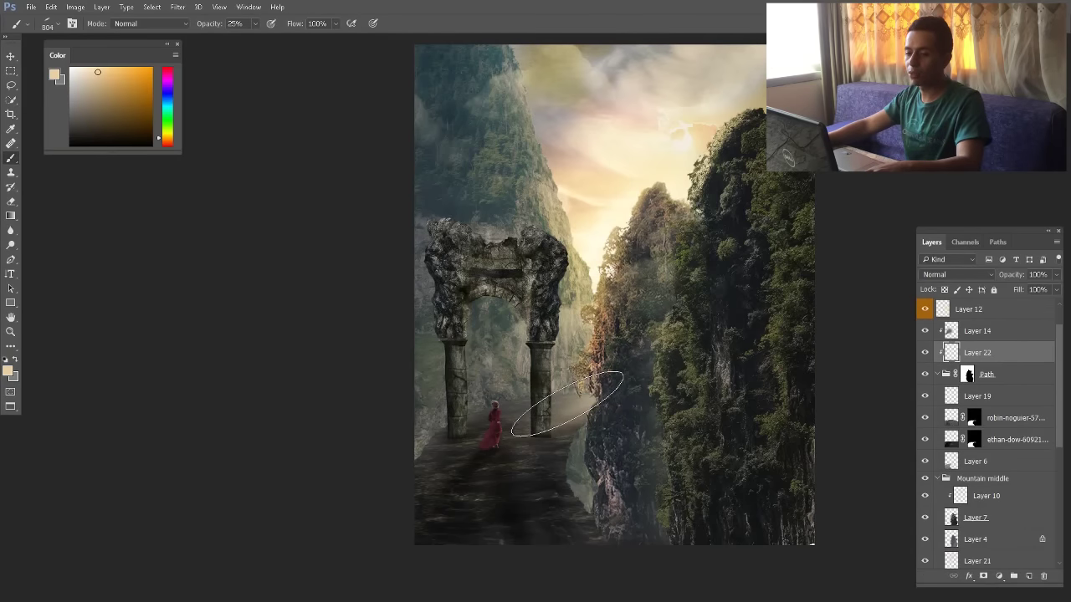
{"action": "left_click", "coordinate": [567, 402]}
{"action": "key", "text": "v"}
{"action": "scroll", "coordinate": [519, 293], "scroll_direction": "down", "scroll_amount": 1}
{"action": "scroll", "coordinate": [502, 302], "scroll_direction": "up", "scroll_amount": 1}
{"action": "scroll", "coordinate": [599, 256], "scroll_direction": "down", "scroll_amount": 1}
{"action": "scroll", "coordinate": [979, 352], "scroll_direction": "up", "scroll_amount": 2}
Add a Curves adjustment above the Model group with lifted blacks, darker midtones and adjusted highlights, and set its opacity to 85%
{"action": "left_click", "coordinate": [967, 305]}
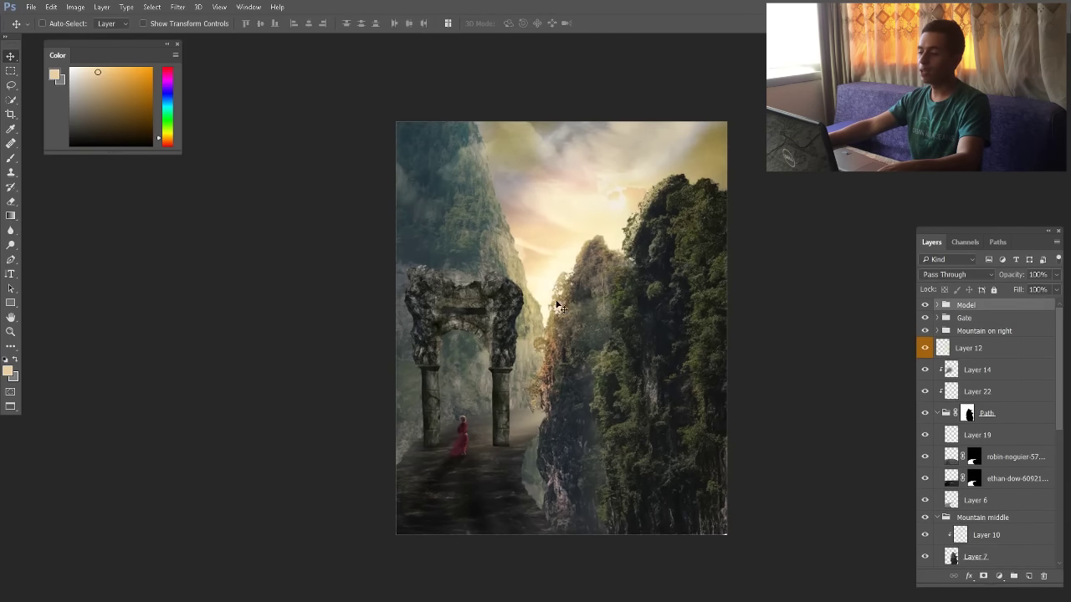
{"action": "left_click", "coordinate": [1002, 576]}
{"action": "left_click", "coordinate": [954, 385]}
{"action": "left_click_drag", "start_coordinate": [754, 230], "coordinate": [754, 223]}
{"action": "left_click_drag", "start_coordinate": [790, 190], "coordinate": [790, 200]}
{"action": "left_click_drag", "start_coordinate": [864, 120], "coordinate": [855, 131]}
{"action": "left_click", "coordinate": [877, 47]}
{"action": "scroll", "coordinate": [433, 425], "scroll_direction": "up", "scroll_amount": 1}
{"action": "left_click_drag", "start_coordinate": [1012, 275], "coordinate": [1000, 274]}
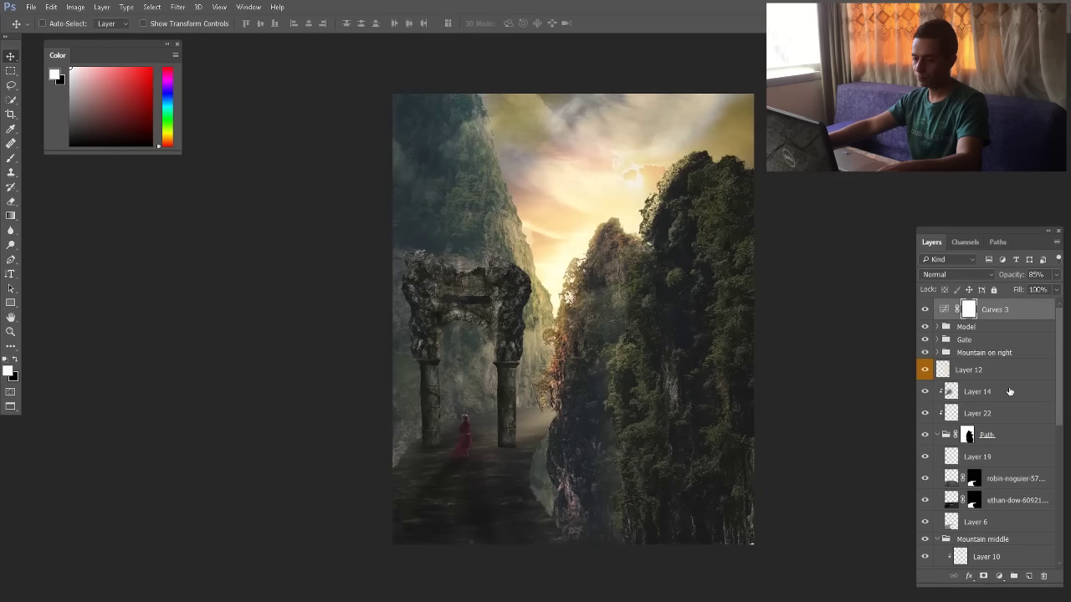
Add a Gradient Map adjustment at the top, edit the colors of its dark, teal and red stops, and shift the red stop toward the highlights
{"action": "left_click", "coordinate": [1000, 576]}
{"action": "left_click", "coordinate": [967, 555]}
{"action": "left_click", "coordinate": [786, 96]}
{"action": "double_click", "coordinate": [726, 276]}
{"action": "left_click", "coordinate": [841, 82]}
{"action": "double_click", "coordinate": [760, 276]}
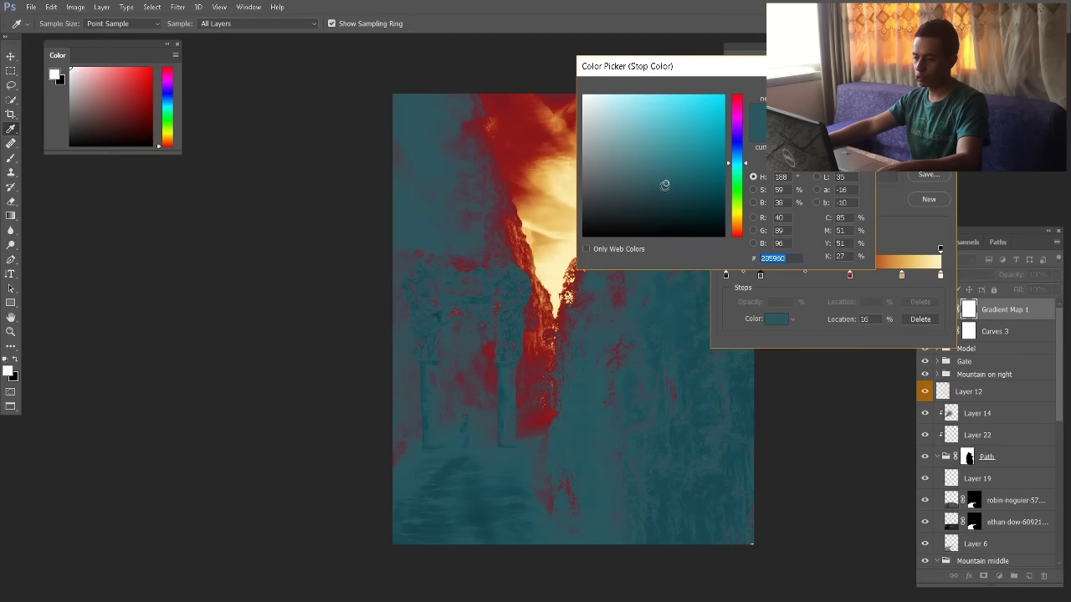
{"action": "left_click", "coordinate": [841, 82]}
{"action": "double_click", "coordinate": [850, 276]}
{"action": "left_click", "coordinate": [841, 82]}
{"action": "left_click_drag", "start_coordinate": [850, 276], "coordinate": [897, 278]}
{"action": "left_click", "coordinate": [929, 111]}
{"action": "left_click", "coordinate": [877, 47]}
Lower the Gradient Map 1 opacity to 7%, duplicate the layer and set the copy's blend mode to Overlay
{"action": "left_click_drag", "start_coordinate": [1019, 274], "coordinate": [1008, 276]}
{"action": "key", "text": "1"}
{"action": "key", "text": "2"}
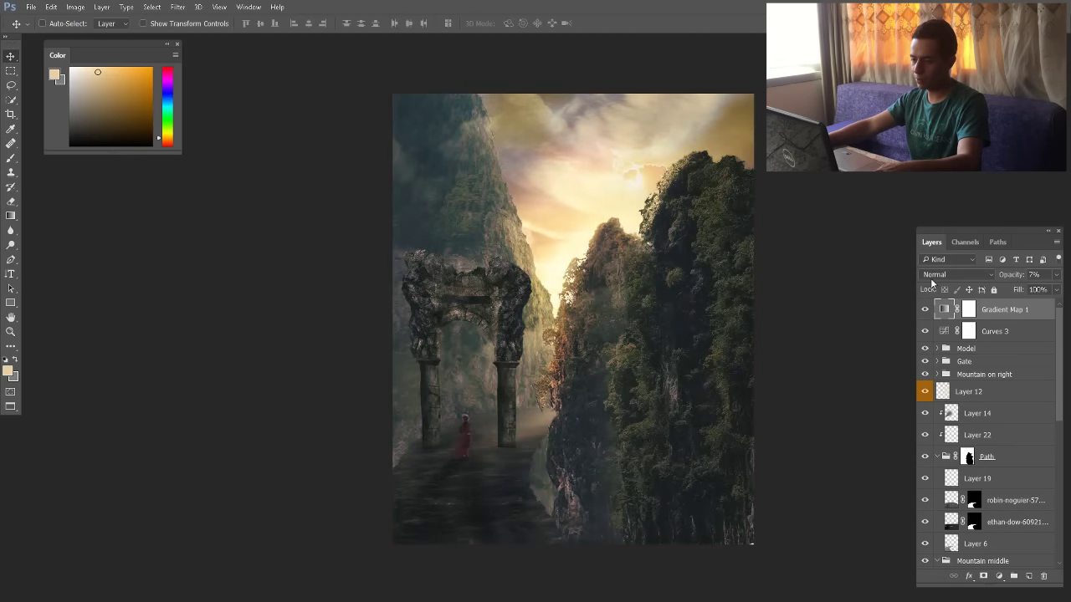
{"action": "key", "text": "ctrl+j"}
{"action": "left_click", "coordinate": [934, 275]}
{"action": "left_click", "coordinate": [935, 408]}
{"action": "key", "text": "ctrl+j"}
{"action": "left_click", "coordinate": [934, 275]}
{"action": "left_click", "coordinate": [932, 537]}
{"action": "key", "text": "Delete"}
Set the opacity of Gradient Map 1 copy to 12% and compare the image with and without the color grading layers
{"action": "left_click_drag", "start_coordinate": [1003, 277], "coordinate": [1007, 279]}
{"action": "left_click", "coordinate": [925, 311]}
{"action": "left_click", "coordinate": [925, 311]}
{"action": "scroll", "coordinate": [595, 269], "scroll_direction": "down", "scroll_amount": 1}
{"action": "scroll", "coordinate": [530, 320], "scroll_direction": "down", "scroll_amount": 1}
{"action": "mouse_move", "coordinate": [925, 355]}
{"action": "left_mouse_down"}
{"action": "mouse_move", "coordinate": [926, 310]}
{"action": "mouse_move", "coordinate": [925, 354]}
{"action": "left_mouse_up"}
{"action": "scroll", "coordinate": [530, 326], "scroll_direction": "up", "scroll_amount": 1}
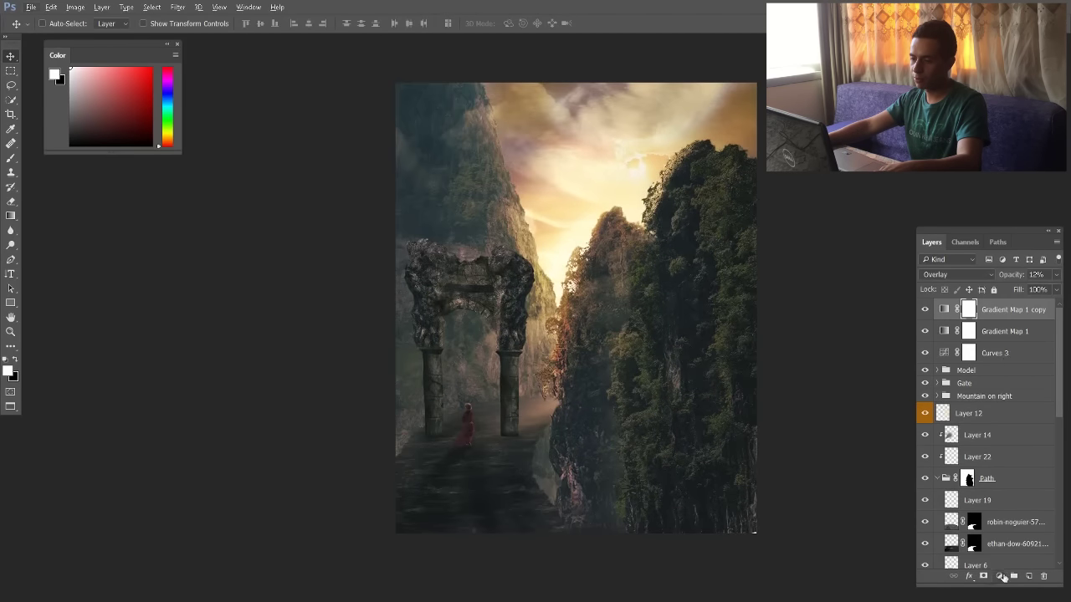
Add a Curves adjustment on top of the layer stack and warm the sunset highlights through its color channels
{"action": "left_click", "coordinate": [1002, 578]}
{"action": "left_click", "coordinate": [962, 374]}
{"action": "left_click", "coordinate": [786, 108]}
{"action": "left_click", "coordinate": [786, 142]}
{"action": "left_click_drag", "start_coordinate": [863, 122], "coordinate": [863, 131]}
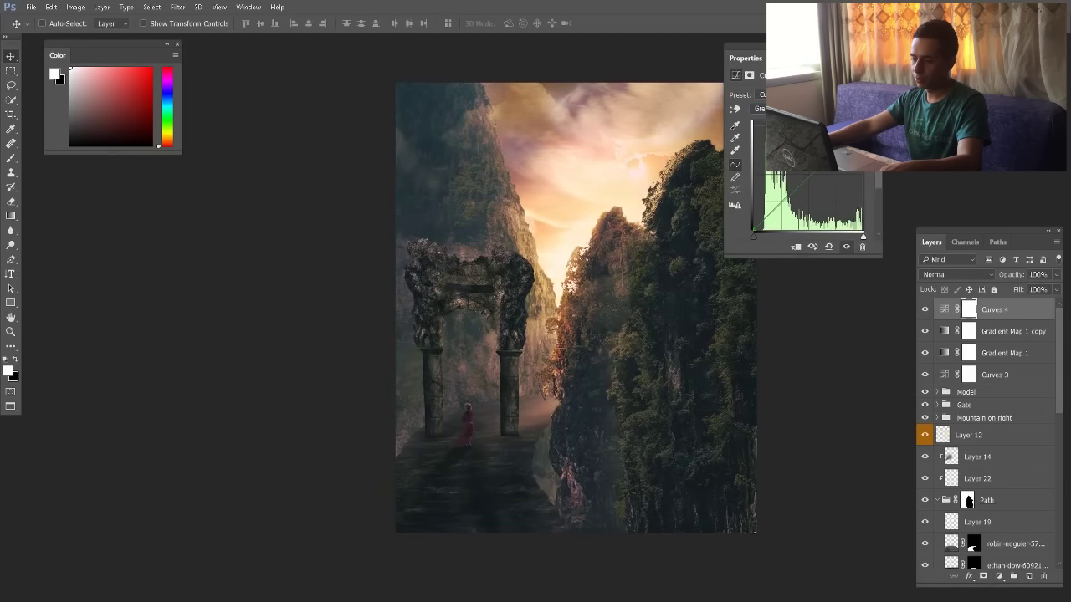
{"action": "left_click", "coordinate": [877, 46]}
{"action": "scroll", "coordinate": [436, 410], "scroll_direction": "up", "scroll_amount": 4}
{"action": "scroll", "coordinate": [486, 360], "scroll_direction": "down", "scroll_amount": 3}
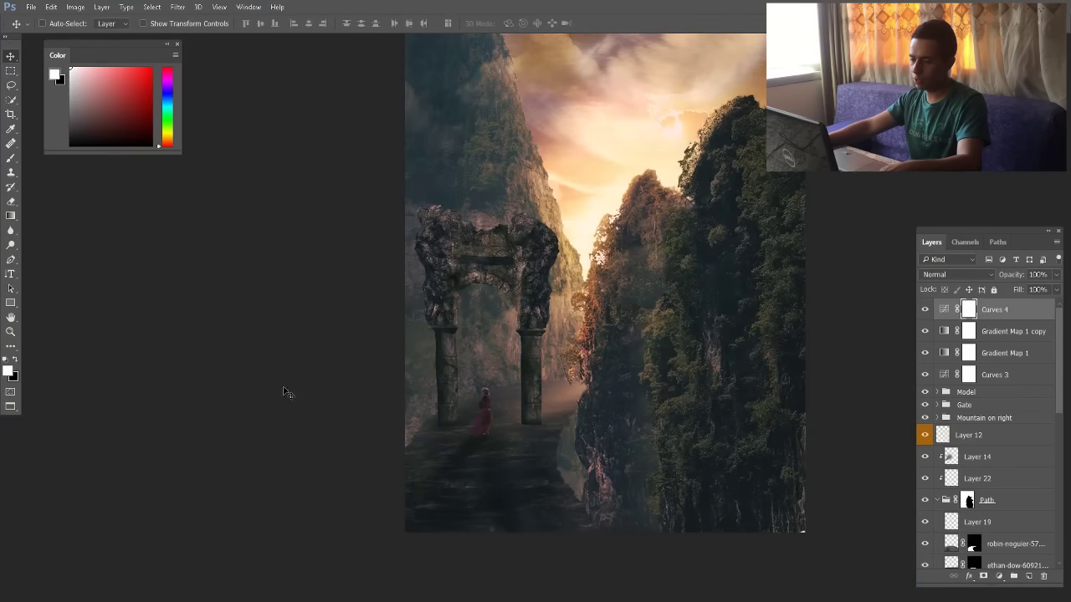
Paint black on the Curves 4 mask over the left mountain and gate with a large soft brush at 80% opacity
{"action": "left_click", "coordinate": [11, 159]}
{"action": "right_click", "coordinate": [551, 290]}
{"action": "left_click", "coordinate": [15, 361]}
{"action": "key", "text": "8"}
{"action": "key", "text": "bracketright"}
{"action": "key", "text": "bracketright"}
{"action": "key", "text": "bracketright"}
{"action": "scroll", "coordinate": [480, 473], "scroll_direction": "down", "scroll_amount": 2}
{"action": "key", "text": "v"}
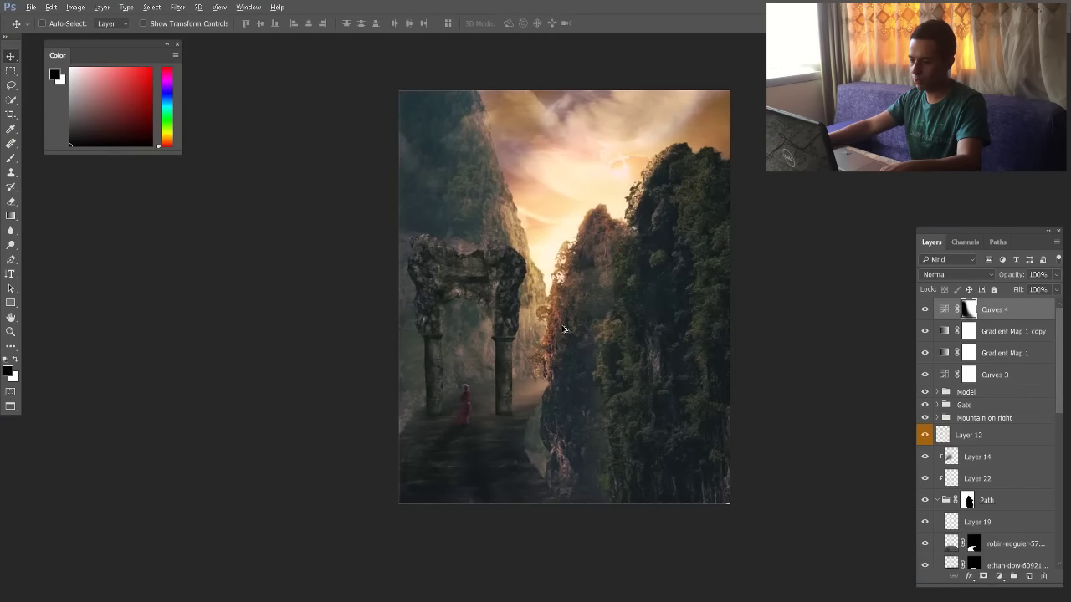
Flip the whole canvas horizontally to check the composition mirrored
{"action": "left_click", "coordinate": [76, 6]}
{"action": "mouse_move", "coordinate": [103, 134]}
{"action": "left_click", "coordinate": [319, 195]}
{"action": "left_click_drag", "start_coordinate": [553, 127], "coordinate": [528, 119]}
{"action": "scroll", "coordinate": [528, 119], "scroll_direction": "down", "scroll_amount": 1}
{"action": "left_click_drag", "start_coordinate": [418, 126], "coordinate": [423, 133]}
Dodge the shadows of the andrew-small sky layer in the upper sky at 46% exposure with a large soft brush
{"action": "scroll", "coordinate": [975, 404], "scroll_direction": "down", "scroll_amount": 15}
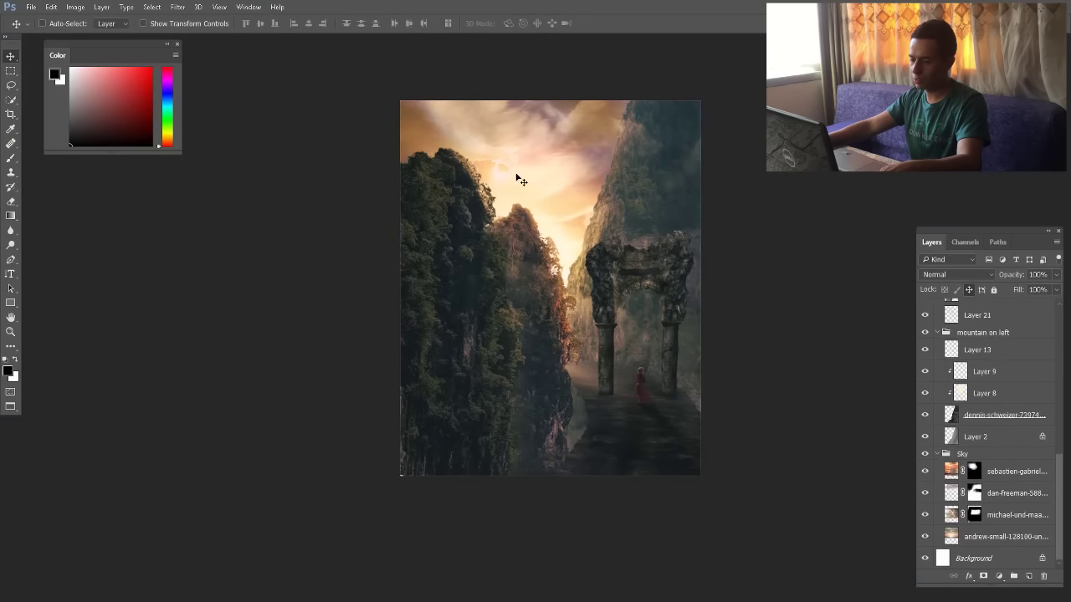
{"action": "left_click", "coordinate": [952, 471]}
{"action": "left_click", "coordinate": [925, 537]}
{"action": "left_click", "coordinate": [954, 537]}
{"action": "left_click", "coordinate": [925, 537]}
{"action": "left_click", "coordinate": [11, 246]}
{"action": "left_click", "coordinate": [144, 24]}
{"action": "left_click", "coordinate": [142, 36]}
{"action": "left_click_drag", "start_coordinate": [403, 103], "coordinate": [440, 126]}
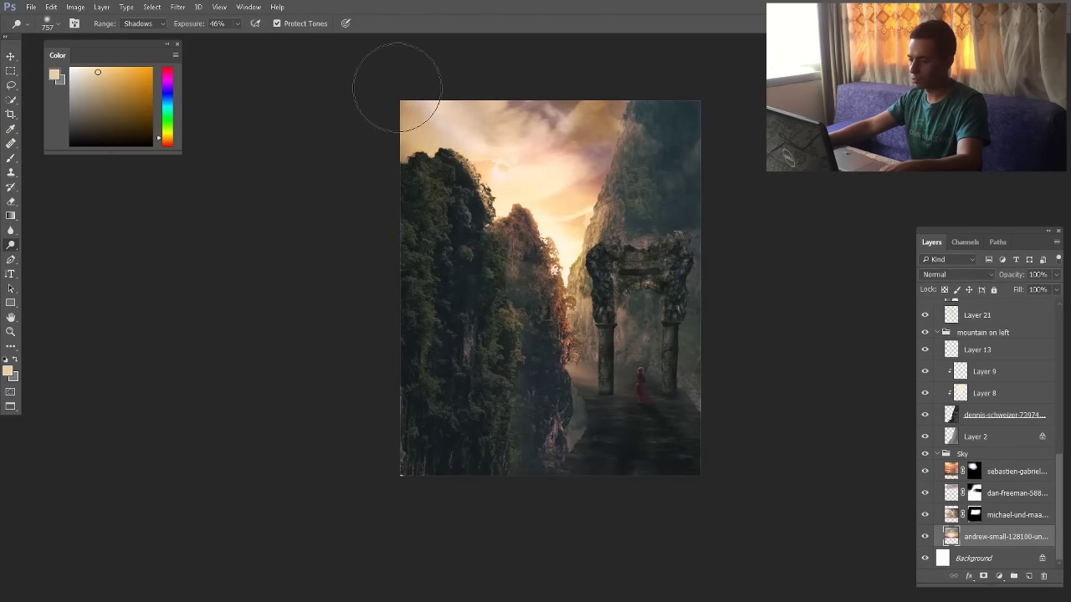
{"action": "left_click", "coordinate": [593, 122]}
{"action": "key", "text": "v"}
Set the brush to Normal mode with 8% flow and pick a pale pink foreground color
{"action": "scroll", "coordinate": [597, 284], "scroll_direction": "up", "scroll_amount": 1}
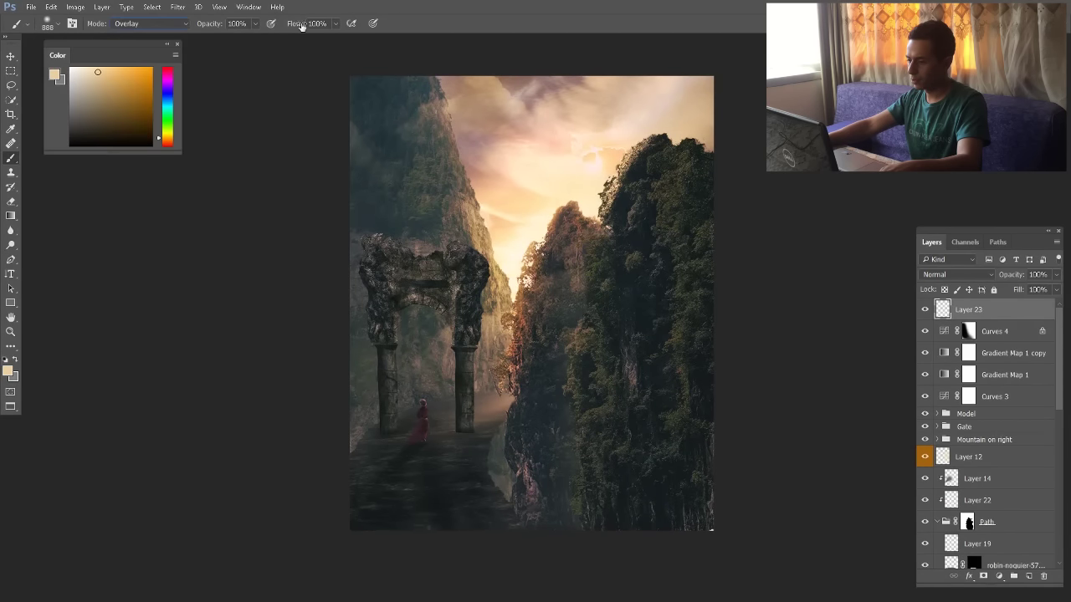
{"action": "left_click_drag", "start_coordinate": [302, 26], "coordinate": [250, 27]}
{"action": "left_click", "coordinate": [150, 24]}
{"action": "left_click", "coordinate": [131, 36]}
{"action": "left_click", "coordinate": [168, 144]}
{"action": "left_click", "coordinate": [91, 70]}
{"action": "left_click", "coordinate": [169, 69]}
{"action": "key", "text": "["}
{"action": "key", "text": "["}
{"action": "key", "text": "["}
{"action": "key", "text": "["}
{"action": "key", "text": "["}
{"action": "key", "text": "["}
{"action": "key", "text": "["}
{"action": "left_click", "coordinate": [168, 142]}
Paint soft pink light along the left mountain's sunlit edge and the path on the Overlay Layer 23, using brush sizes from 66 to 338 px
{"action": "mouse_move", "coordinate": [481, 205]}
{"action": "left_mouse_down"}
{"action": "mouse_move", "coordinate": [475, 242]}
{"action": "mouse_move", "coordinate": [454, 178]}
{"action": "left_mouse_up"}
{"action": "scroll", "coordinate": [480, 210], "scroll_direction": "up", "scroll_amount": 4}
{"action": "key", "text": "["}
{"action": "key", "text": "["}
{"action": "key", "text": "["}
{"action": "key", "text": "["}
{"action": "key", "text": "["}
{"action": "key", "text": "["}
{"action": "key", "text": "["}
{"action": "key", "text": "["}
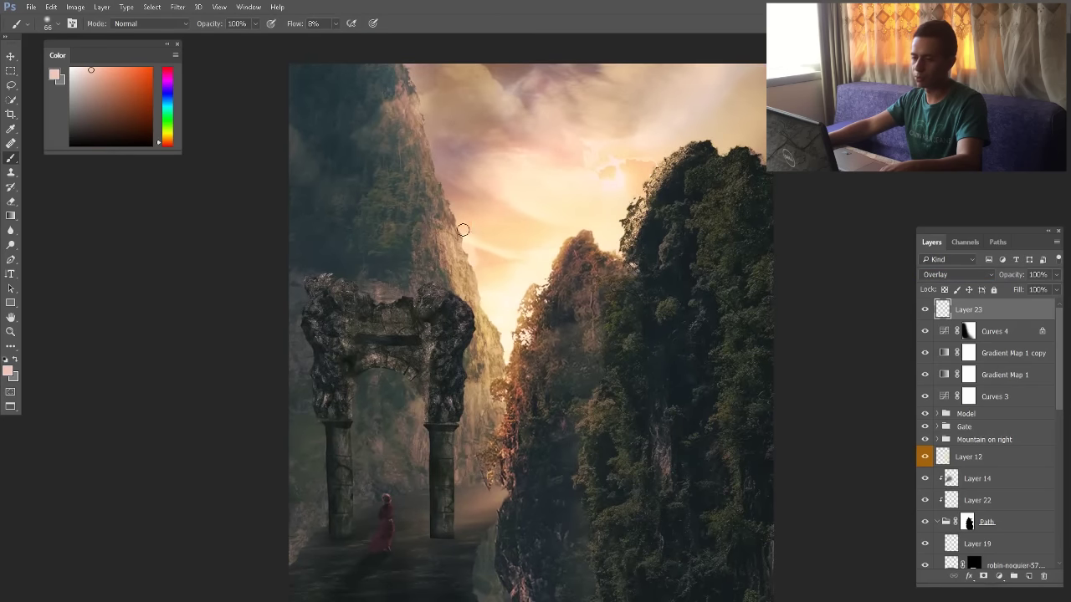
{"action": "scroll", "coordinate": [470, 440], "scroll_direction": "up", "scroll_amount": 2}
{"action": "key", "text": "ctrl+minus"}
{"action": "key", "text": "ctrl+plus"}
{"action": "key", "text": "bracketright"}
{"action": "key", "text": "bracketright"}
{"action": "key", "text": "bracketright"}
{"action": "key", "text": "bracketright"}
{"action": "key", "text": "bracketright"}
{"action": "key", "text": "bracketright"}
{"action": "key", "text": "bracketright"}
{"action": "key", "text": "bracketright"}
{"action": "key", "text": "ctrl+minus"}
{"action": "key", "text": "bracketright"}
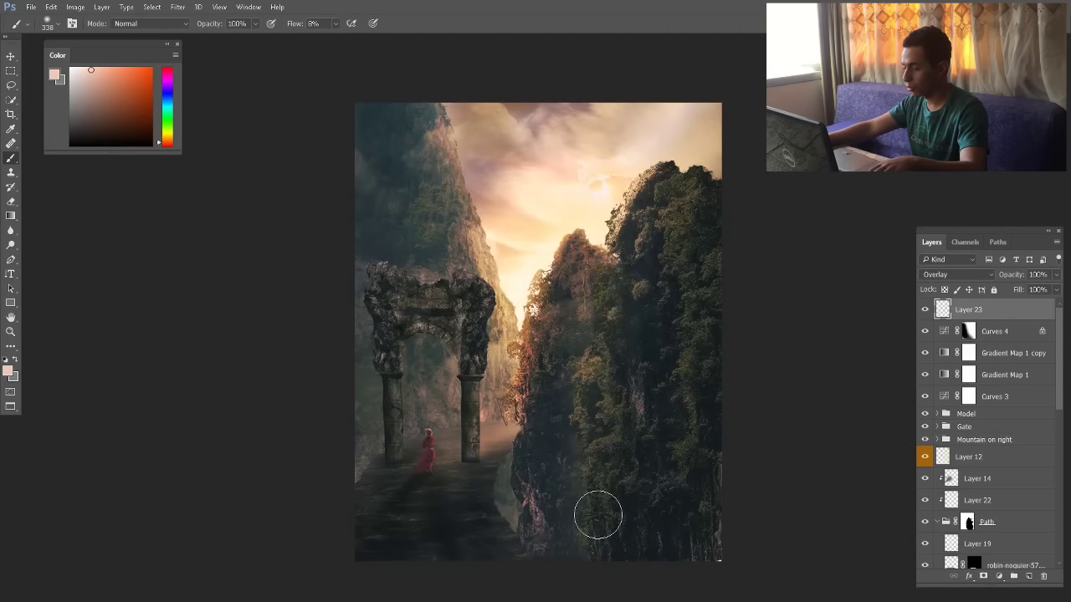
Lower the opacity of Layer 23 to 71% and inspect the woman and gate up close
{"action": "left_click_drag", "start_coordinate": [1010, 275], "coordinate": [987, 275]}
{"action": "key", "text": "v"}
{"action": "scroll", "coordinate": [505, 456], "scroll_direction": "down", "scroll_amount": 1}
{"action": "scroll", "coordinate": [456, 461], "scroll_direction": "up", "scroll_amount": 5}
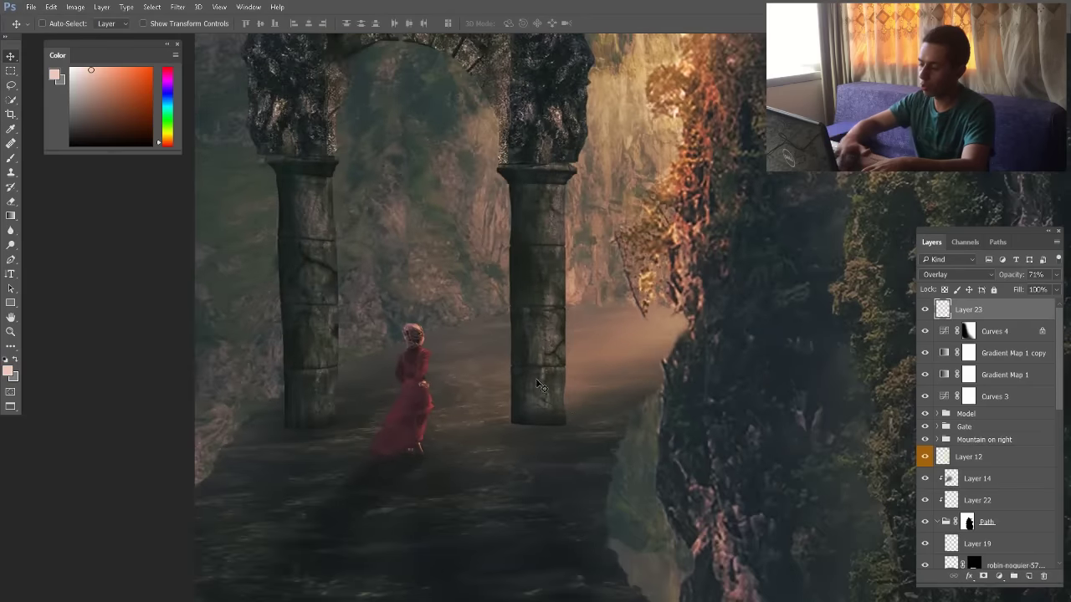
{"action": "left_click_drag", "start_coordinate": [548, 412], "coordinate": [388, 262]}
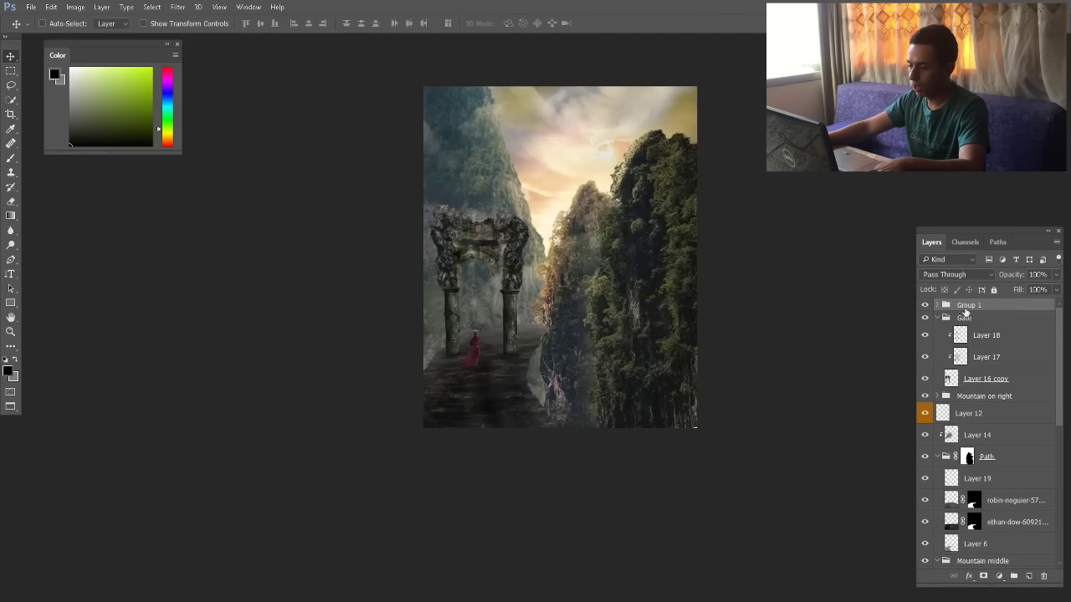
Rename the woman's layer group as Model and adjust her placement in the gateway with Free Transform
{"action": "double_click", "coordinate": [968, 305]}
{"action": "type", "text": "Model"}
{"action": "key", "text": "Return"}
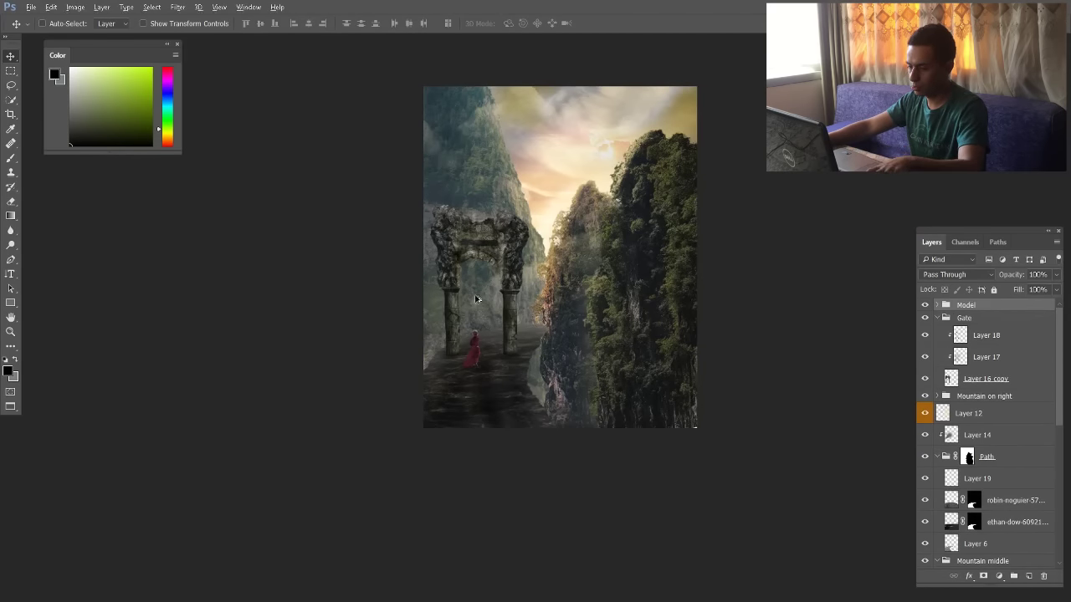
{"action": "scroll", "coordinate": [464, 330], "scroll_direction": "up", "scroll_amount": 9}
{"action": "left_click_drag", "start_coordinate": [519, 370], "coordinate": [492, 346]}
{"action": "scroll", "coordinate": [520, 367], "scroll_direction": "down", "scroll_amount": 7}
{"action": "key", "text": "ctrl+t"}
{"action": "key", "text": "Return"}
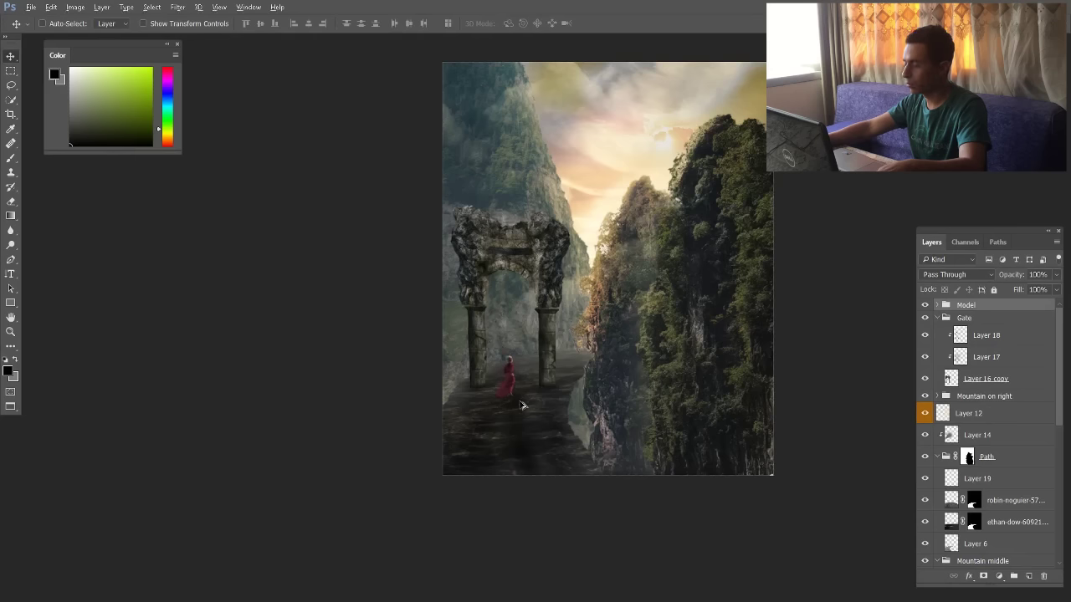
Add a new layer beneath Layer 20 inside the Model group and name it shadw
{"action": "scroll", "coordinate": [521, 405], "scroll_direction": "up", "scroll_amount": 3}
{"action": "left_click", "coordinate": [936, 305]}
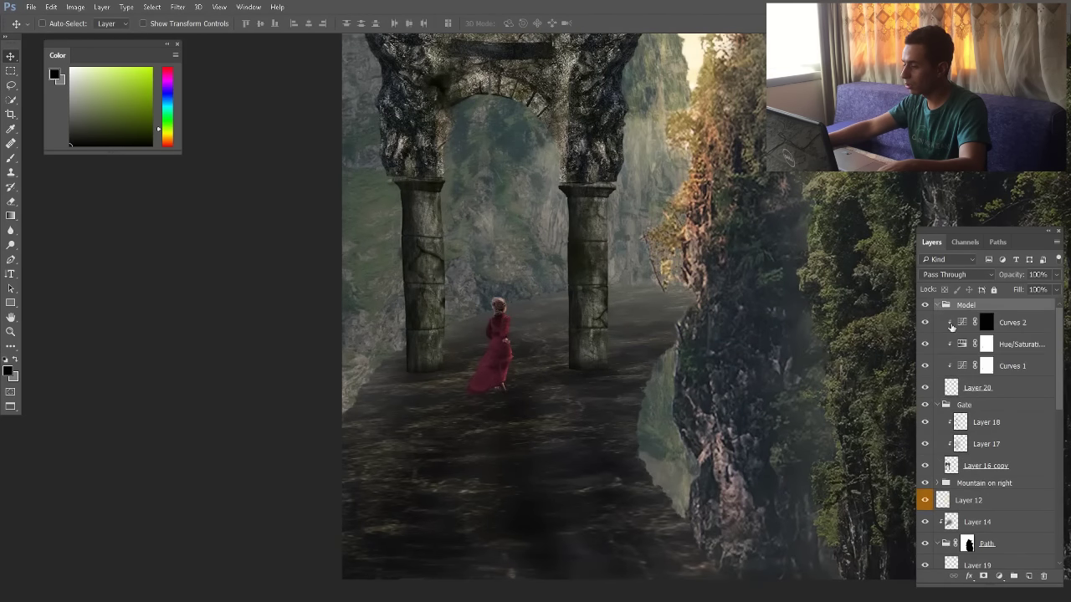
{"action": "left_click", "coordinate": [984, 390]}
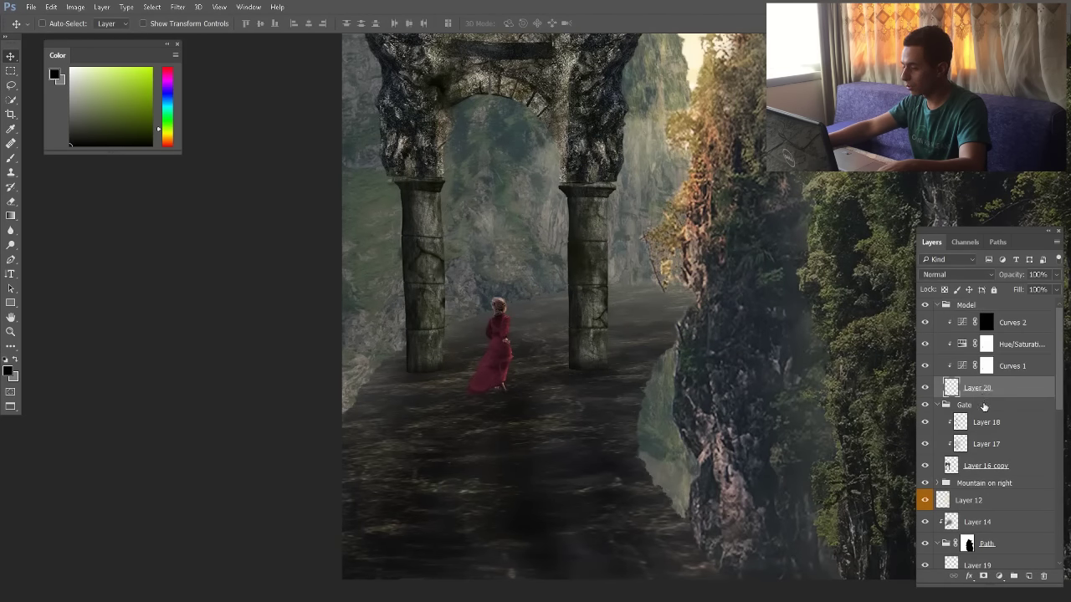
{"action": "left_click", "coordinate": [984, 404]}
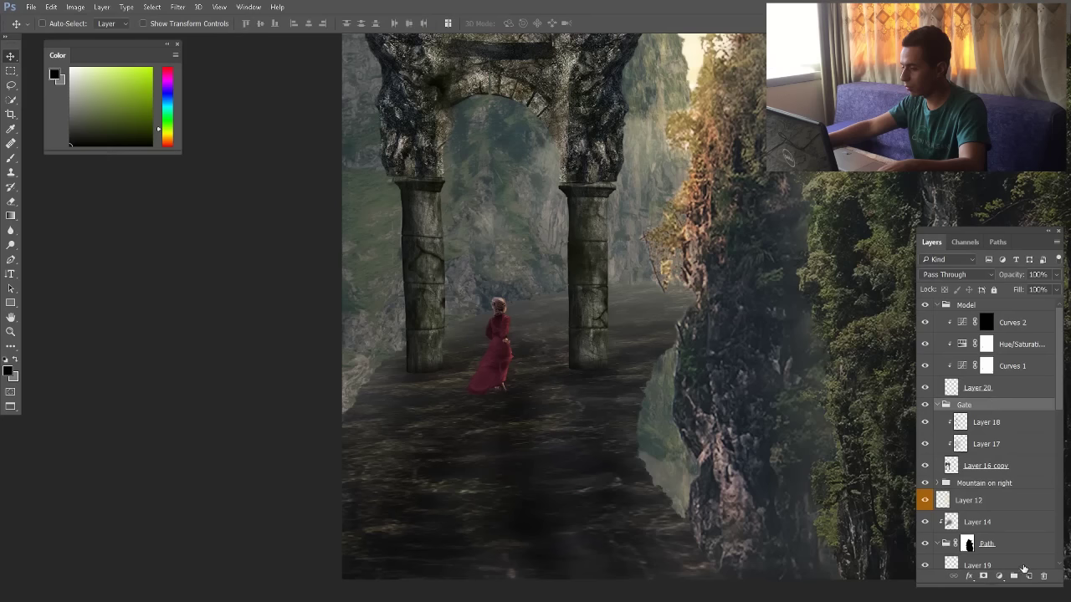
{"action": "left_click", "coordinate": [1029, 576]}
{"action": "left_click_drag", "start_coordinate": [978, 422], "coordinate": [977, 400]}
{"action": "double_click", "coordinate": [977, 410]}
{"action": "type", "text": "shadw"}
{"action": "key", "text": "Return"}
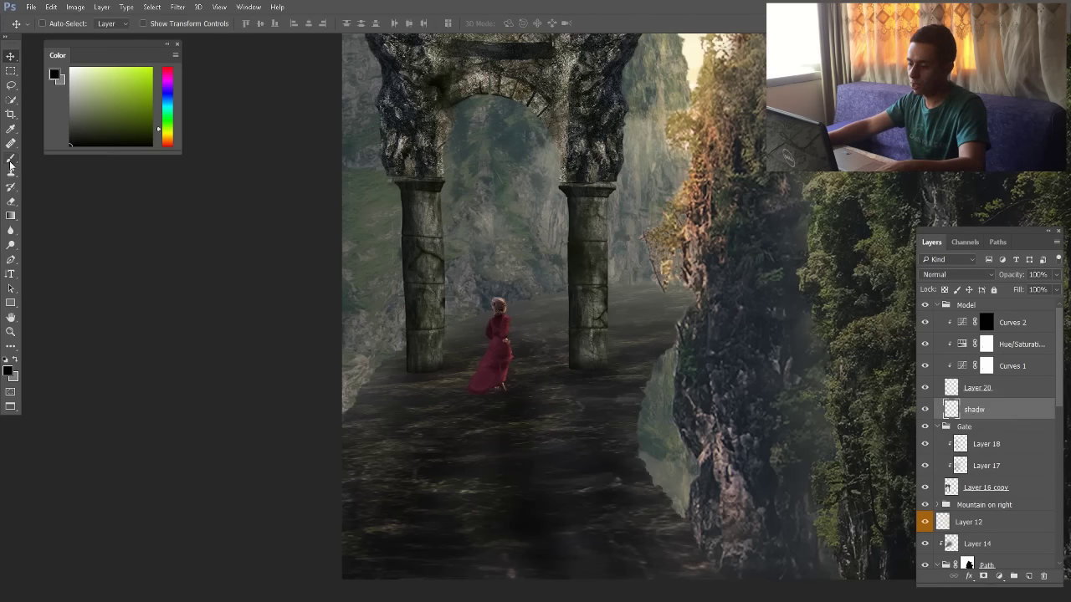
Reshape the soft brush tip with 0% hardness into a narrow diagonal ellipse and enlarge it to 155 px
{"action": "left_click", "coordinate": [10, 157]}
{"action": "right_click", "coordinate": [507, 314]}
{"action": "left_click_drag", "start_coordinate": [532, 336], "coordinate": [531, 338]}
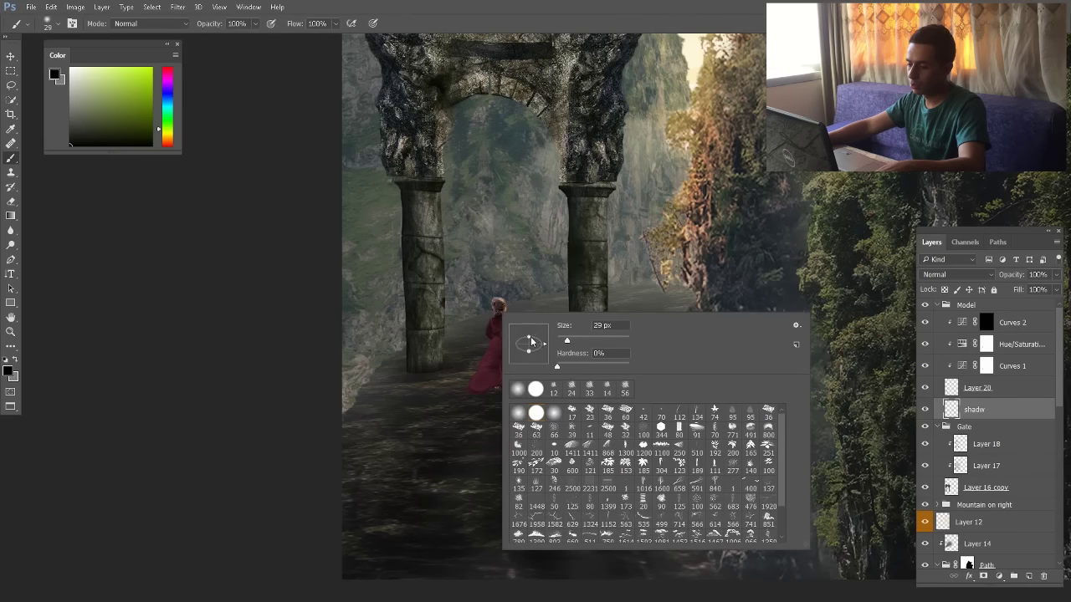
{"action": "left_click_drag", "start_coordinate": [547, 347], "coordinate": [544, 331]}
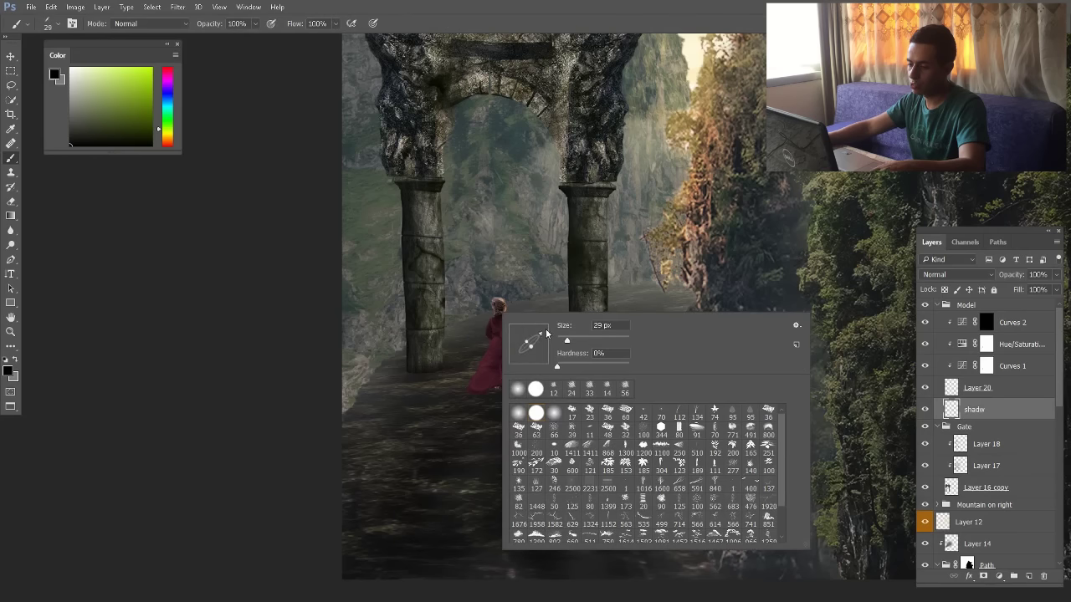
{"action": "mouse_move", "coordinate": [444, 396]}
{"action": "left_mouse_down"}
{"action": "mouse_move", "coordinate": [471, 396]}
{"action": "mouse_move", "coordinate": [424, 448]}
{"action": "left_mouse_up"}
{"action": "key", "text": "ctrl+z"}
{"action": "right_click", "coordinate": [492, 400]}
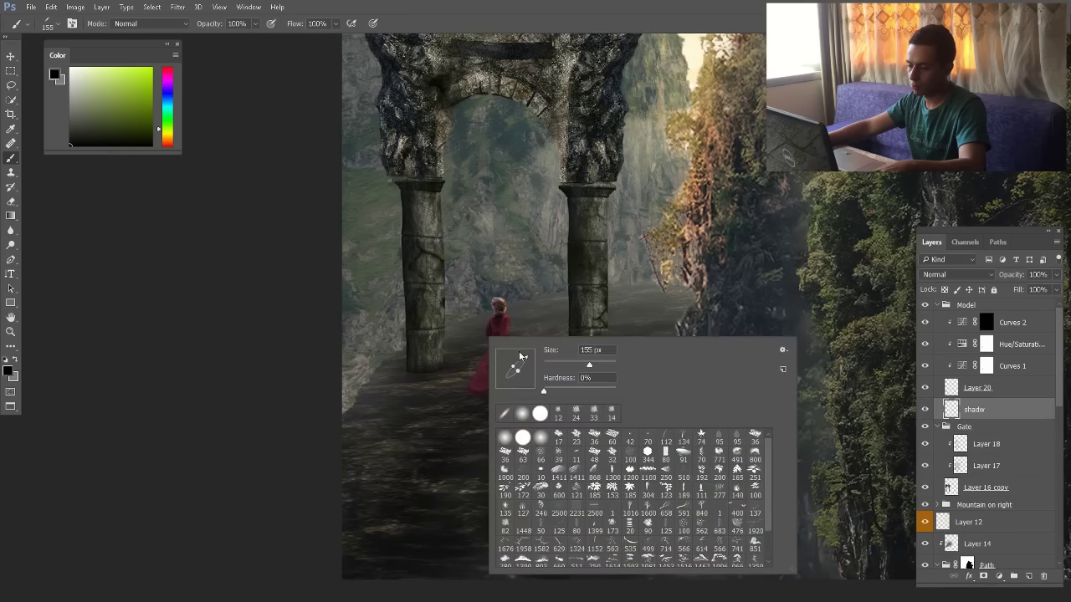
Lower the brush opacity to 9% and paint a soft black cast shadow on the path below the woman's dress
{"action": "left_click", "coordinate": [466, 410]}
{"action": "left_click", "coordinate": [466, 411]}
{"action": "key", "text": "ctrl+z"}
{"action": "mouse_move", "coordinate": [213, 27]}
{"action": "left_mouse_down"}
{"action": "mouse_move", "coordinate": [197, 25]}
{"action": "mouse_move", "coordinate": [217, 26]}
{"action": "left_mouse_up"}
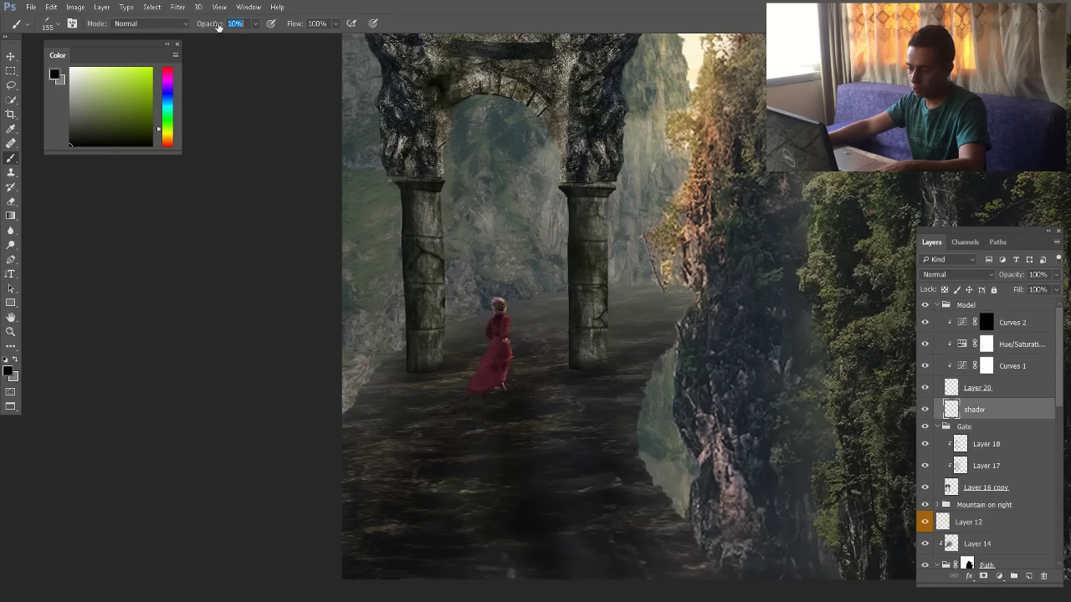
{"action": "left_click_drag", "start_coordinate": [453, 410], "coordinate": [480, 408]}
{"action": "left_click", "coordinate": [481, 409]}
{"action": "left_click", "coordinate": [484, 409]}
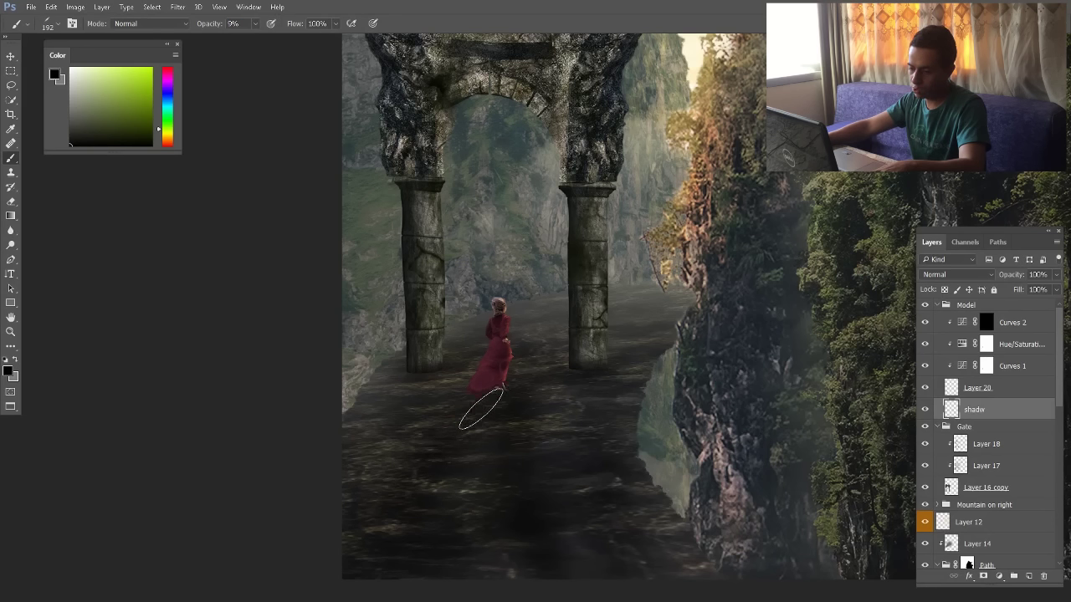
{"action": "left_click_drag", "start_coordinate": [492, 401], "coordinate": [470, 401]}
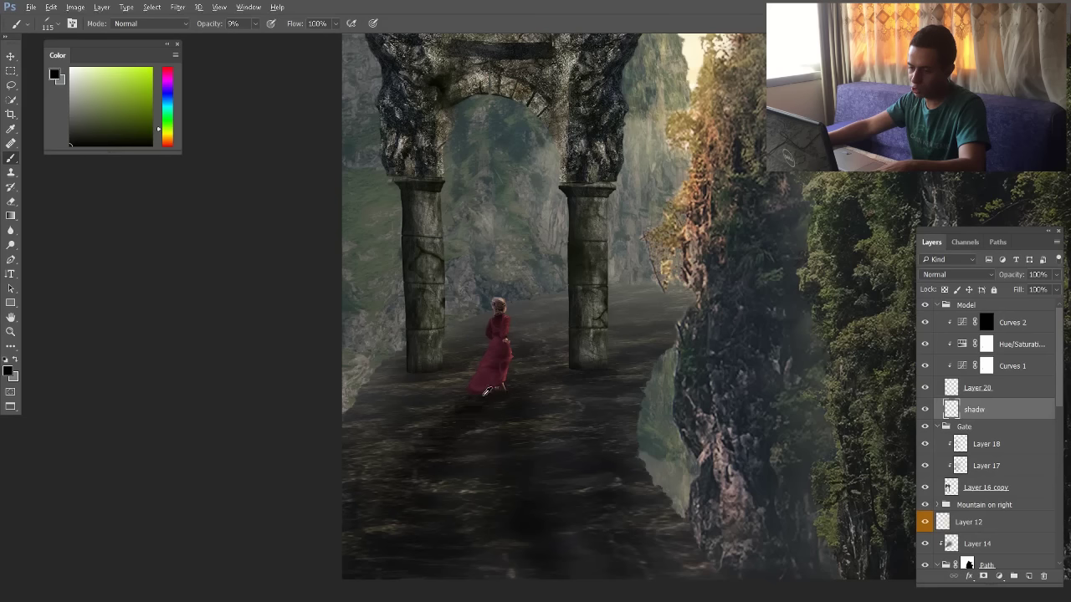
Darken the contact shadow around the woman's feet with a brush reduced to 35 px and compare with the shadow layer hidden
{"action": "key", "text": "bracketleft"}
{"action": "key", "text": "bracketleft"}
{"action": "key", "text": "bracketleft"}
{"action": "key", "text": "bracketleft"}
{"action": "key", "text": "bracketleft"}
{"action": "mouse_move", "coordinate": [496, 399]}
{"action": "left_mouse_down"}
{"action": "mouse_move", "coordinate": [517, 375]}
{"action": "mouse_move", "coordinate": [505, 385]}
{"action": "left_mouse_up"}
{"action": "scroll", "coordinate": [502, 397], "scroll_direction": "up", "scroll_amount": 5}
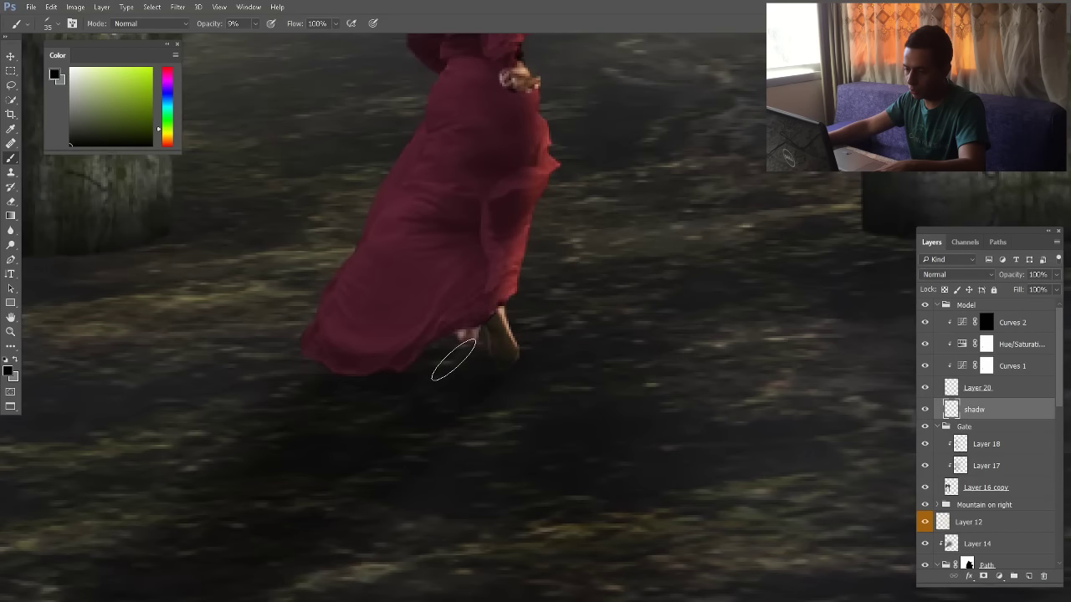
{"action": "scroll", "coordinate": [453, 361], "scroll_direction": "down", "scroll_amount": 6}
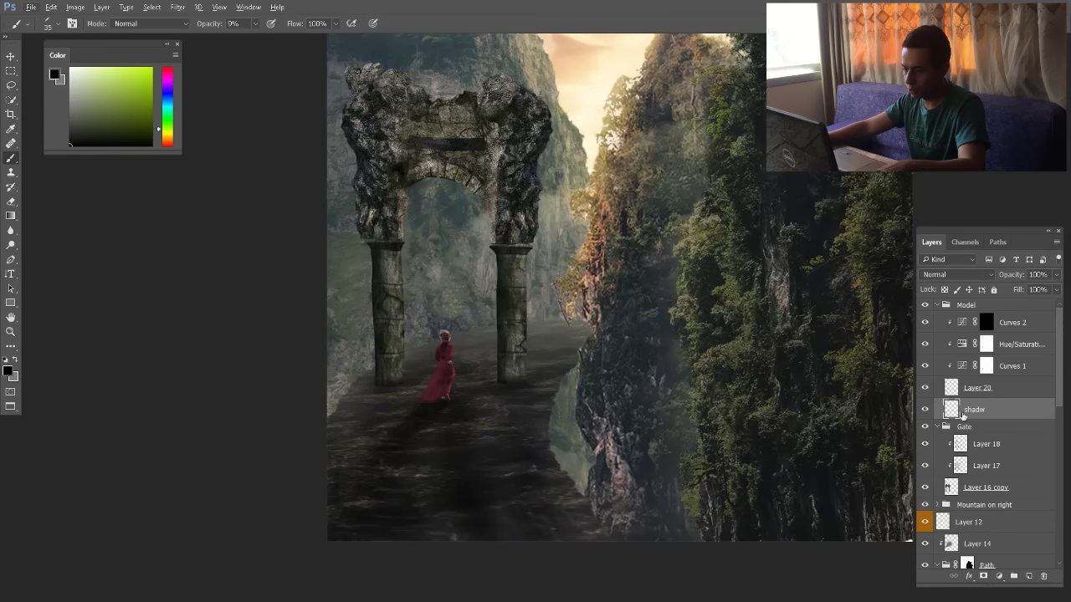
{"action": "left_click", "coordinate": [926, 410]}
{"action": "left_click", "coordinate": [926, 410]}
{"action": "scroll", "coordinate": [585, 343], "scroll_direction": "down", "scroll_amount": 1}
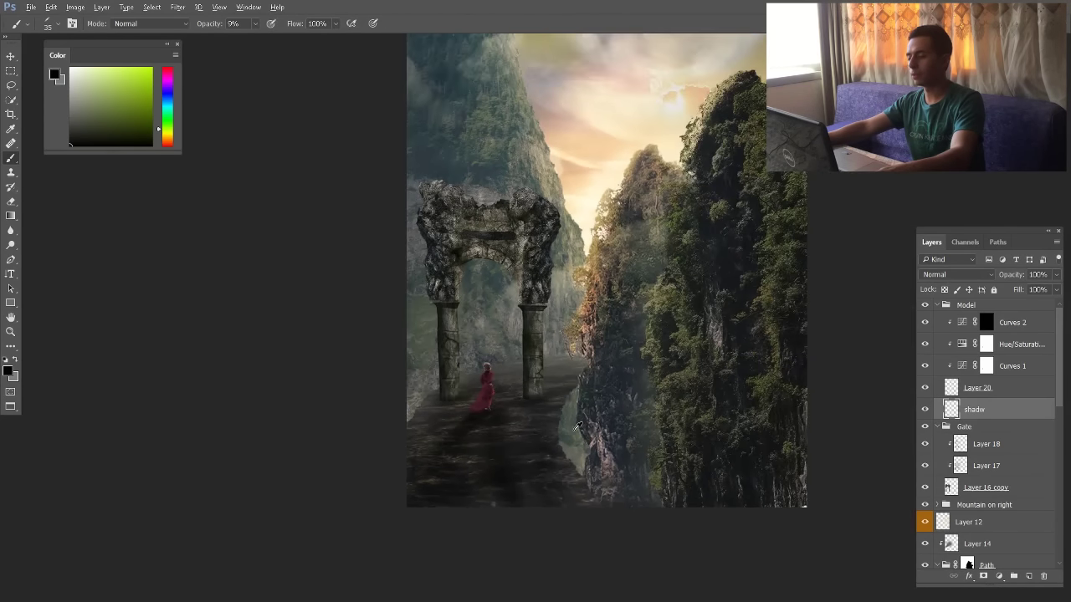
Examine how the woman and her shadow sit in the overall scene
{"action": "key", "text": "v"}
{"action": "scroll", "coordinate": [492, 400], "scroll_direction": "down", "scroll_amount": 1}
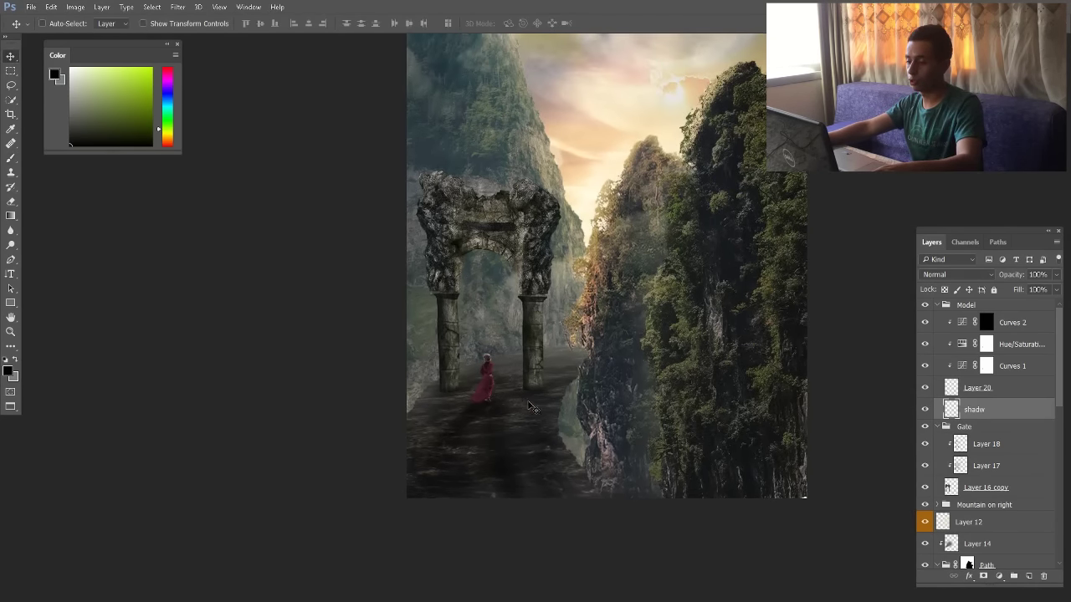
{"action": "scroll", "coordinate": [561, 442], "scroll_direction": "up", "scroll_amount": 2}
{"action": "scroll", "coordinate": [577, 418], "scroll_direction": "down", "scroll_amount": 3}
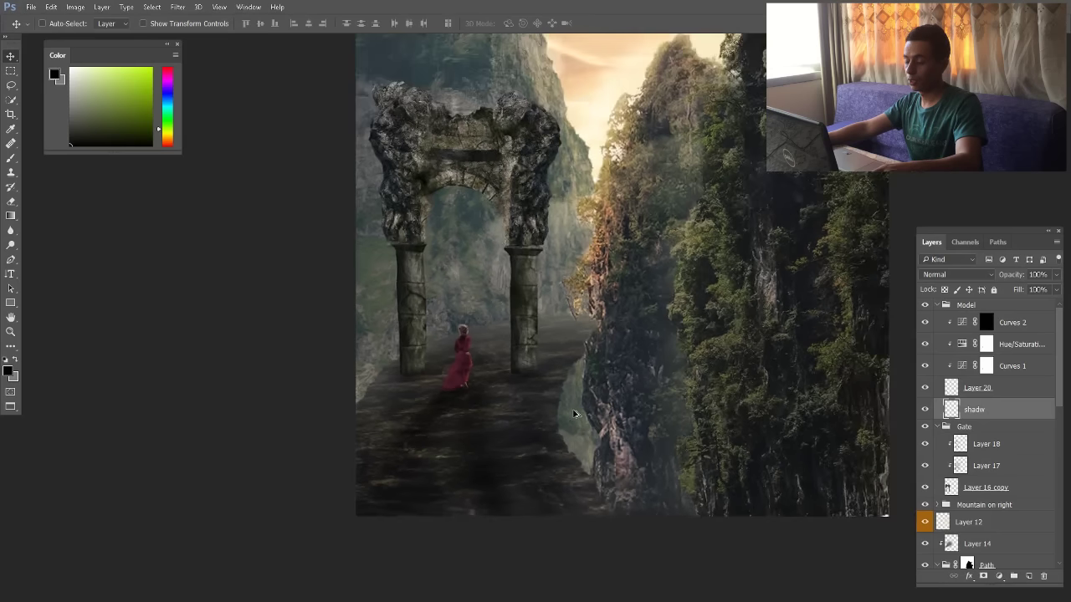
{"action": "scroll", "coordinate": [576, 403], "scroll_direction": "up", "scroll_amount": 2}
{"action": "scroll", "coordinate": [576, 400], "scroll_direction": "down", "scroll_amount": 2}
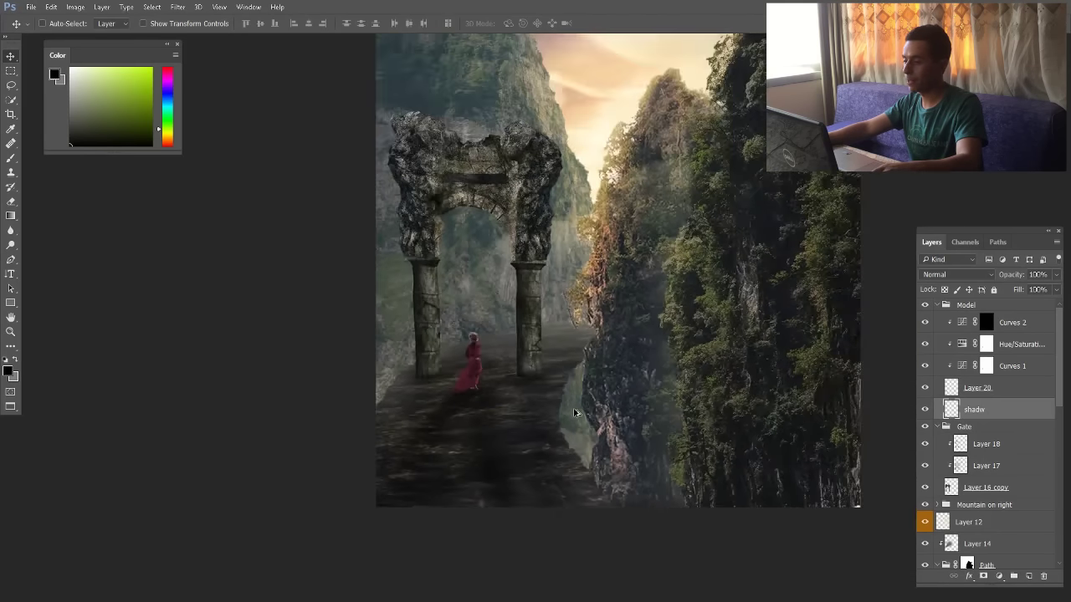
{"action": "scroll", "coordinate": [548, 395], "scroll_direction": "up", "scroll_amount": 1}
{"action": "scroll", "coordinate": [585, 284], "scroll_direction": "up", "scroll_amount": 3}
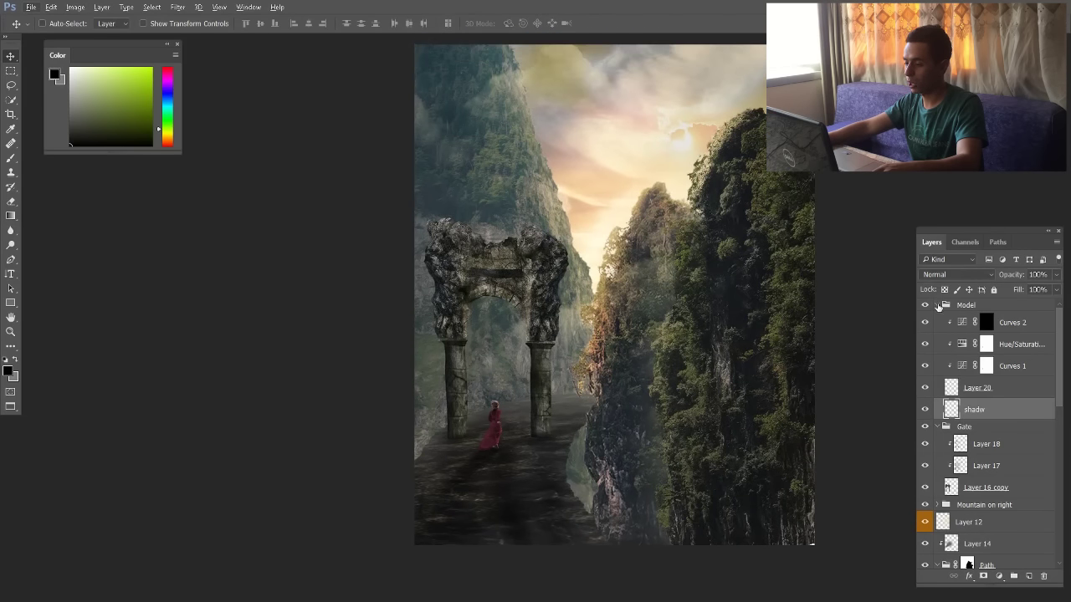
Collapse the Model and Gate layer groups and select the Mountain on right group
{"action": "left_click", "coordinate": [939, 306]}
{"action": "left_click", "coordinate": [938, 306]}
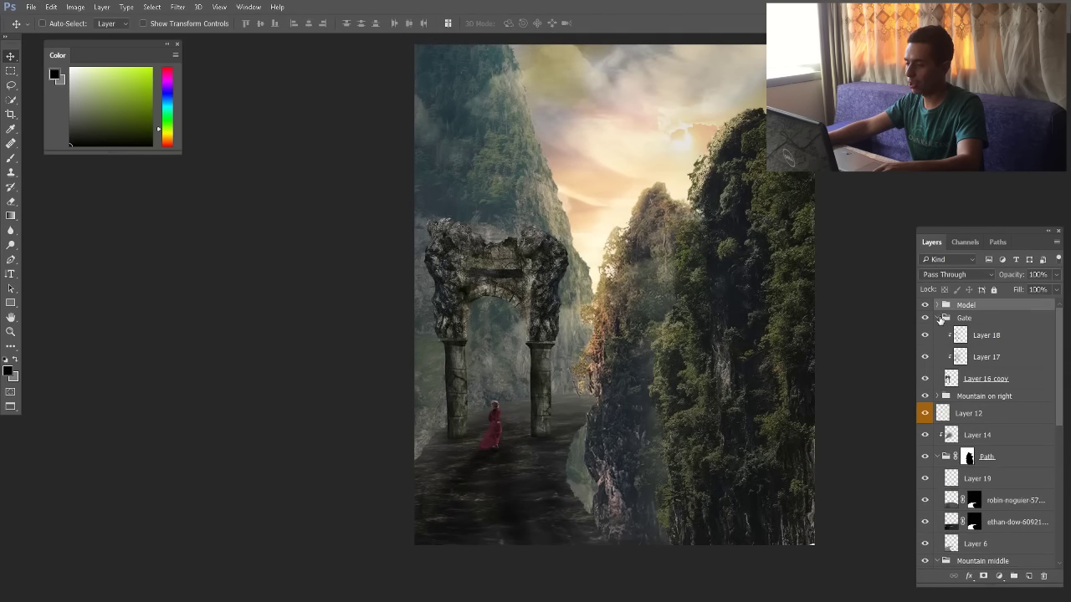
{"action": "left_click", "coordinate": [940, 318]}
{"action": "left_click", "coordinate": [939, 332]}
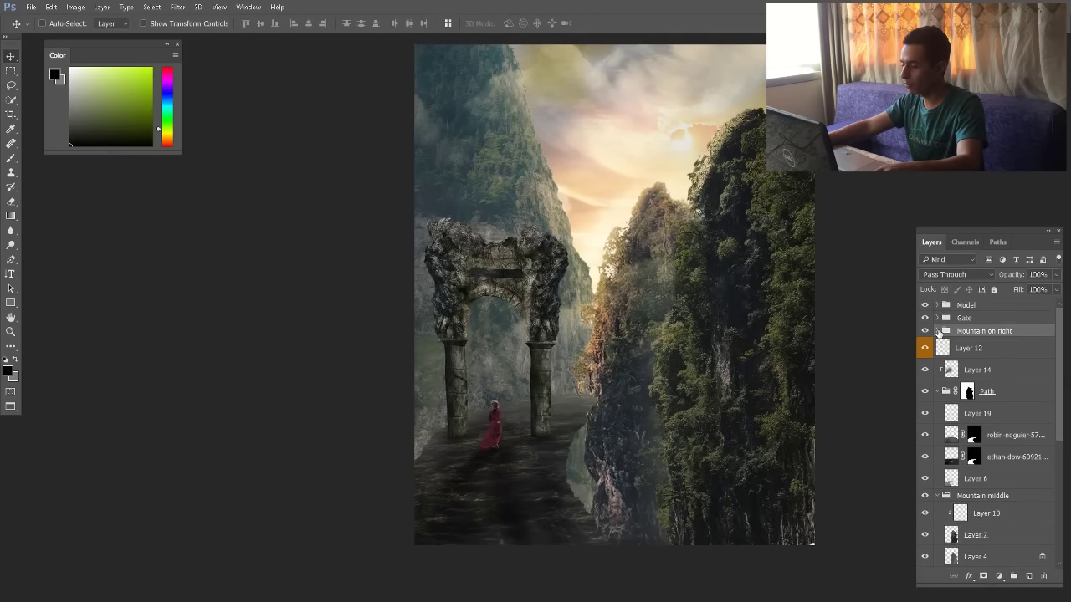
Add a new layer directly above the mountain on left group, below Mountain middle
{"action": "left_click", "coordinate": [610, 186], "text": "ctrl"}
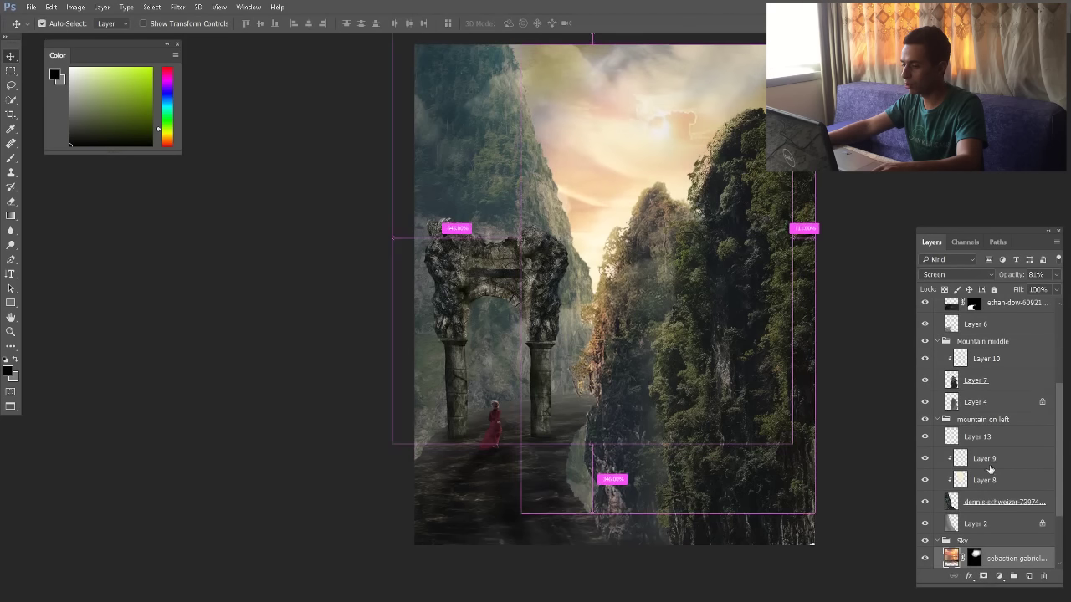
{"action": "left_click", "coordinate": [1008, 540]}
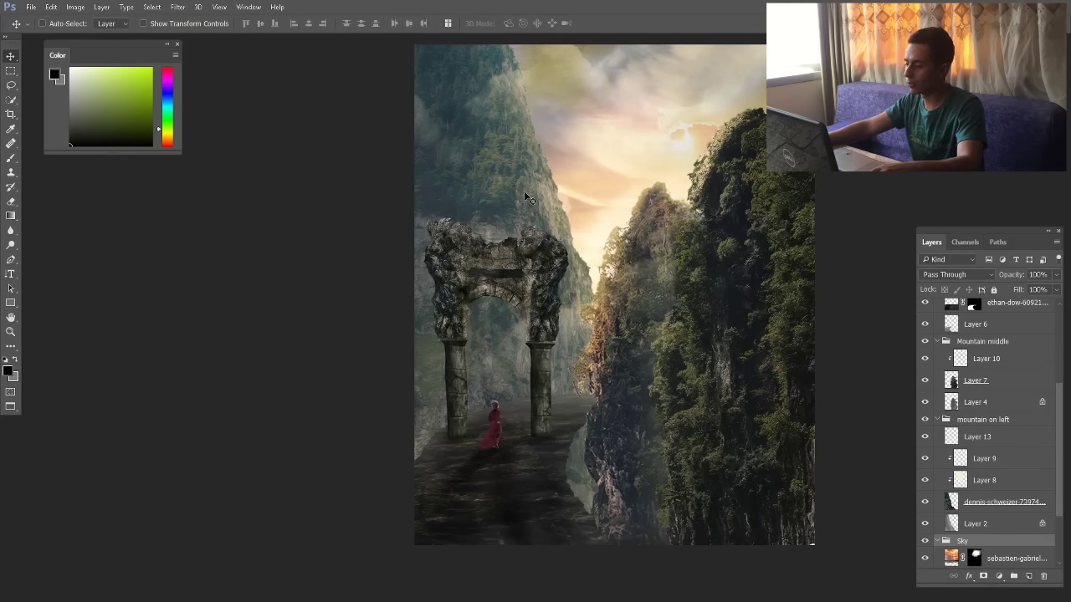
{"action": "left_click", "coordinate": [986, 421]}
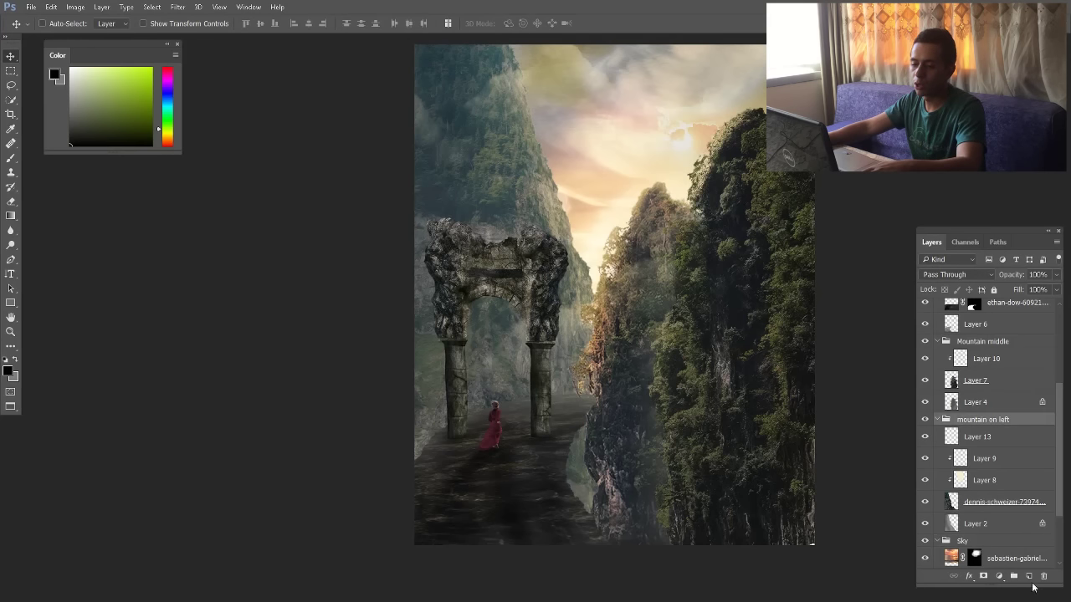
{"action": "left_click", "coordinate": [1029, 576]}
{"action": "left_click_drag", "start_coordinate": [976, 437], "coordinate": [977, 418]}
Enlarge the diagonal soft brush to 821 px for painting over the left mountain's edge
{"action": "key", "text": "b"}
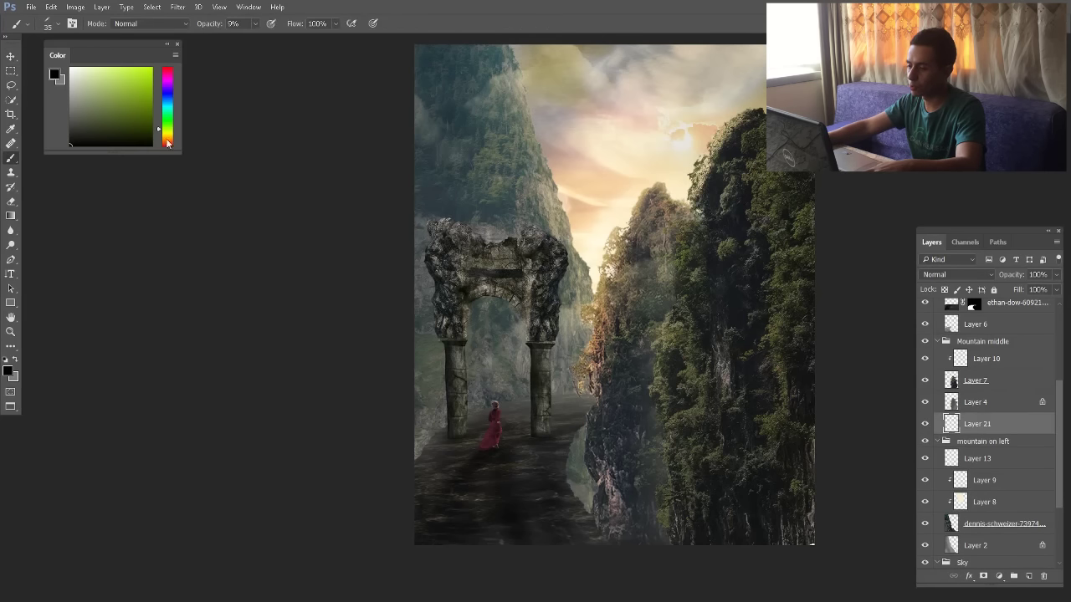
{"action": "right_click", "coordinate": [643, 240]}
{"action": "left_click", "coordinate": [658, 339]}
{"action": "left_click_drag", "start_coordinate": [540, 207], "coordinate": [564, 216]}
{"action": "right_click", "coordinate": [566, 211]}
{"action": "left_click", "coordinate": [598, 290]}
{"action": "left_click", "coordinate": [558, 171]}
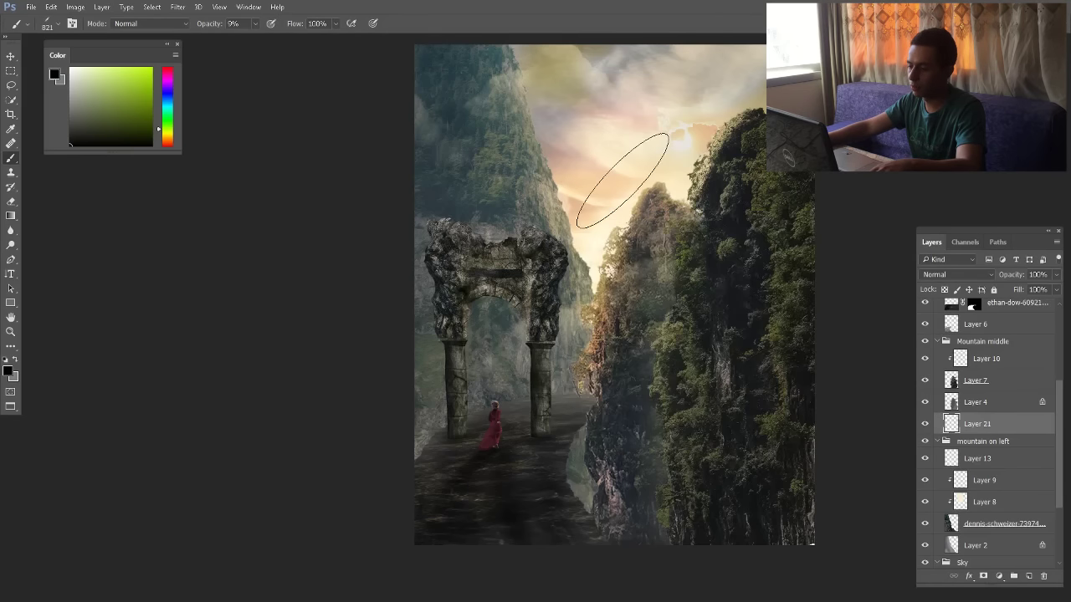
Choose a pale orange foreground color, enlarge the brush to 1189 px and set the new layer's blend mode to Overlay
{"action": "left_click", "coordinate": [167, 139]}
{"action": "left_click", "coordinate": [98, 73]}
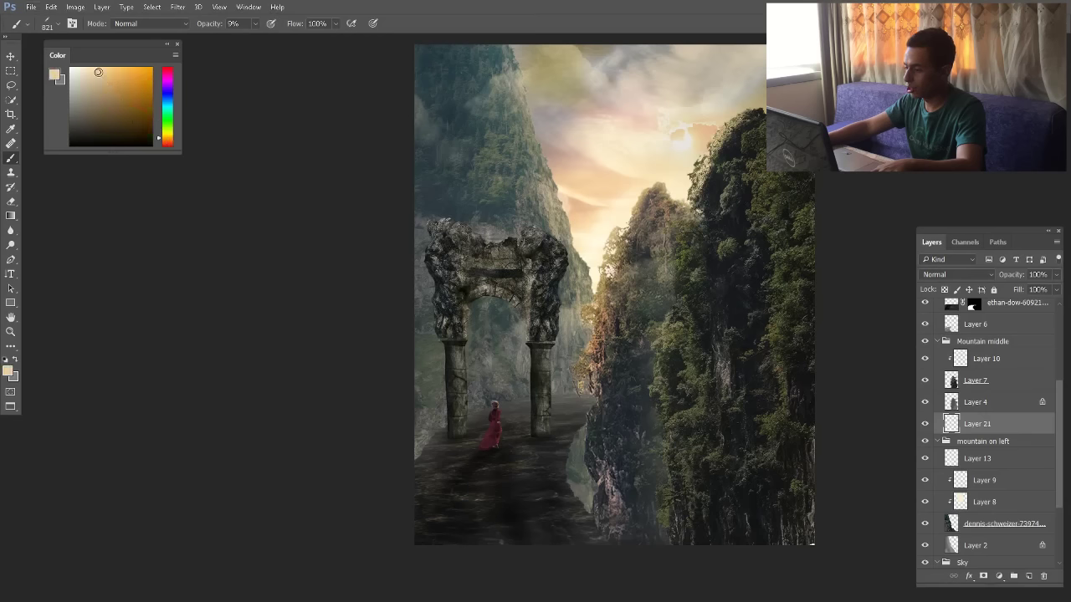
{"action": "left_click_drag", "start_coordinate": [537, 212], "coordinate": [576, 215]}
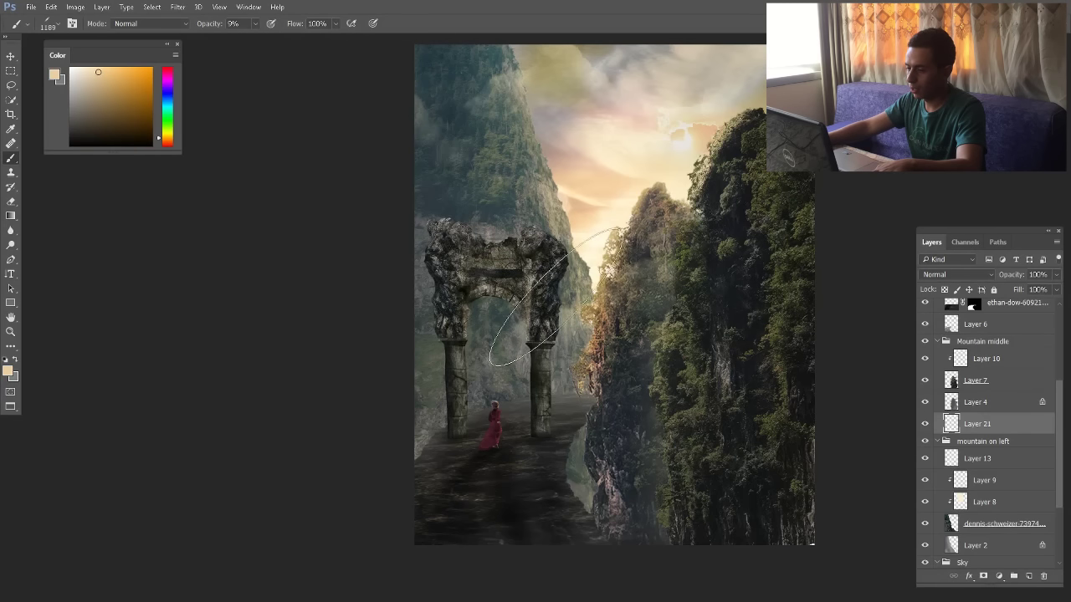
{"action": "left_click", "coordinate": [945, 275]}
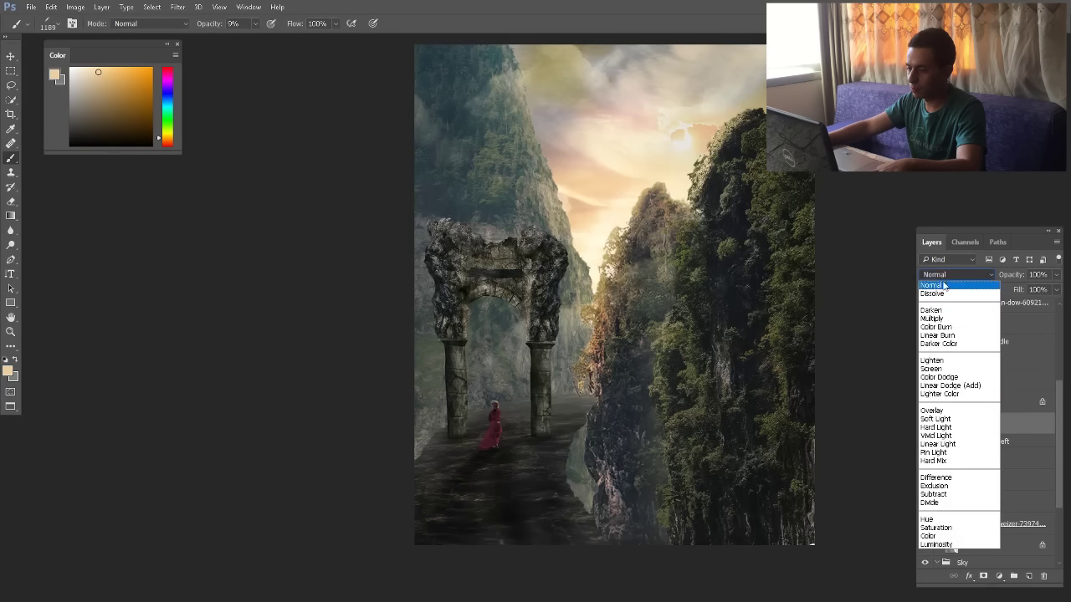
{"action": "left_click", "coordinate": [932, 411]}
Paint a pale sunset glow along the left mountain's inner edge at 25% brush opacity
{"action": "right_click", "coordinate": [609, 219], "text": "alt"}
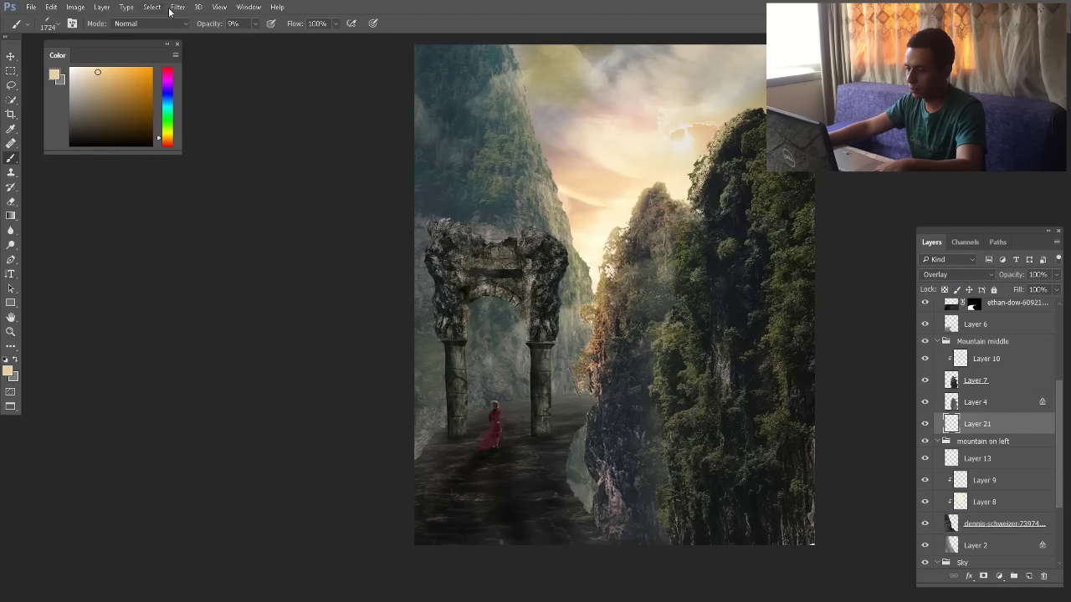
{"action": "right_click", "coordinate": [601, 239], "text": "alt"}
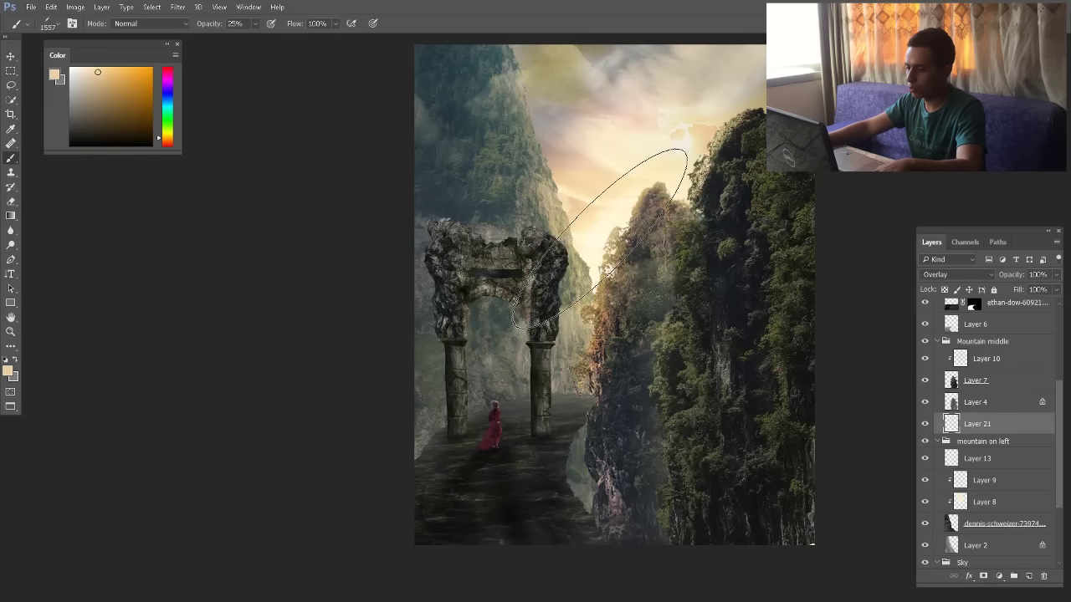
{"action": "right_click", "coordinate": [633, 234], "text": "alt"}
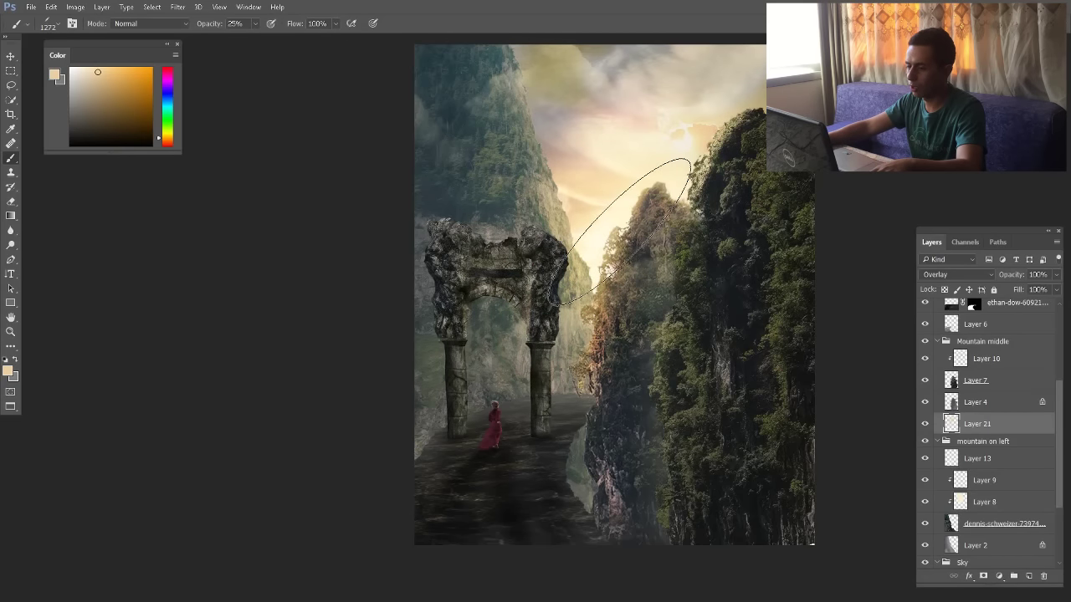
{"action": "key", "text": "v"}
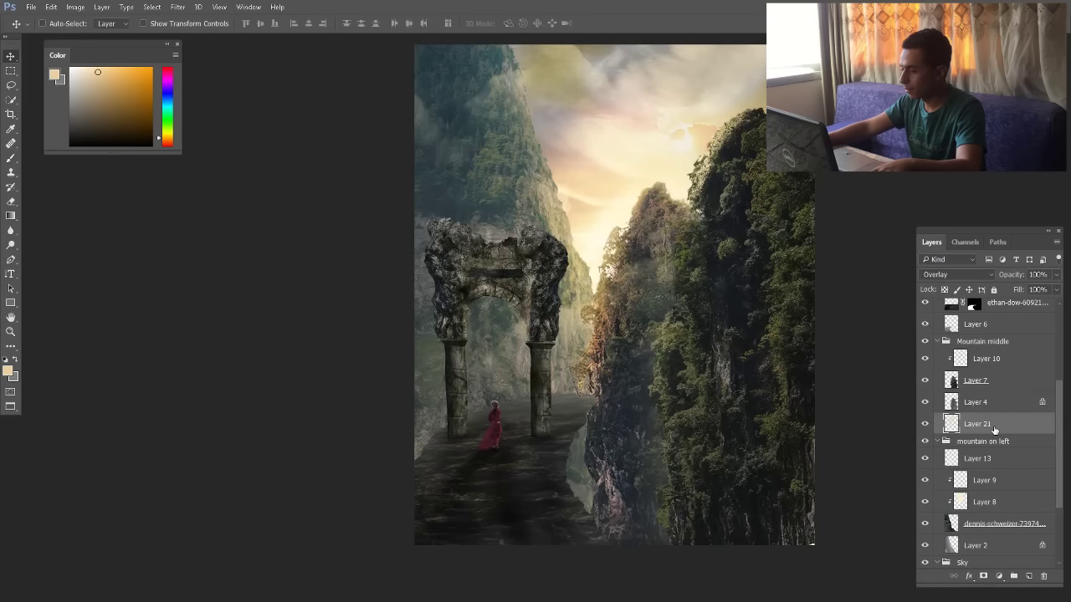
Add a new layer directly above the Path group and clip it to the group
{"action": "scroll", "coordinate": [989, 430], "scroll_direction": "up", "scroll_amount": 2}
{"action": "left_click_drag", "start_coordinate": [973, 460], "coordinate": [971, 373]}
{"action": "key", "text": "ctrl+z"}
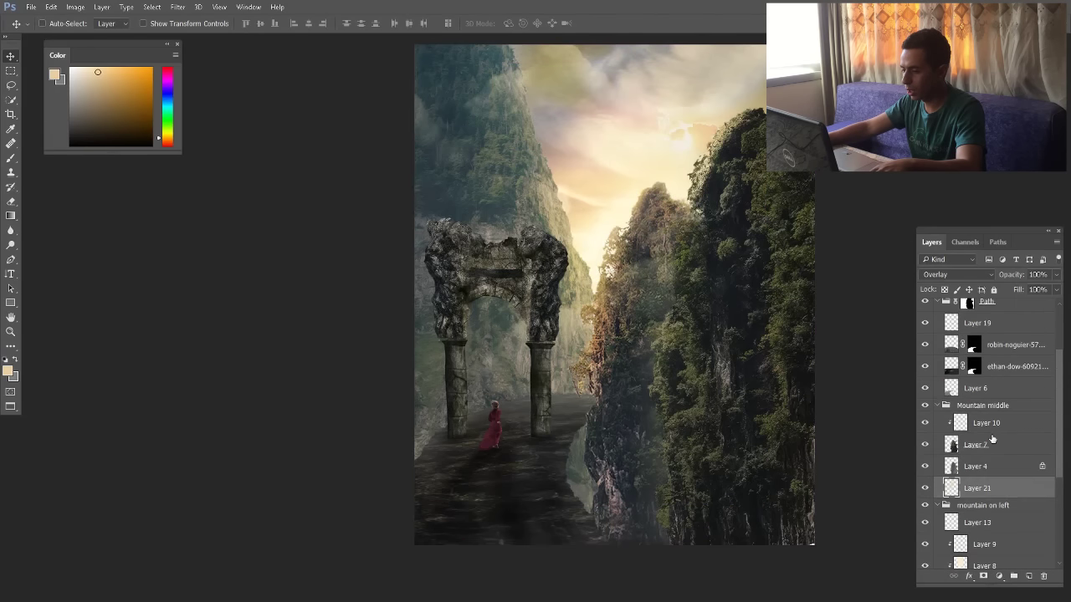
{"action": "left_click", "coordinate": [542, 488], "text": "ctrl"}
{"action": "scroll", "coordinate": [1015, 452], "scroll_direction": "up", "scroll_amount": 3}
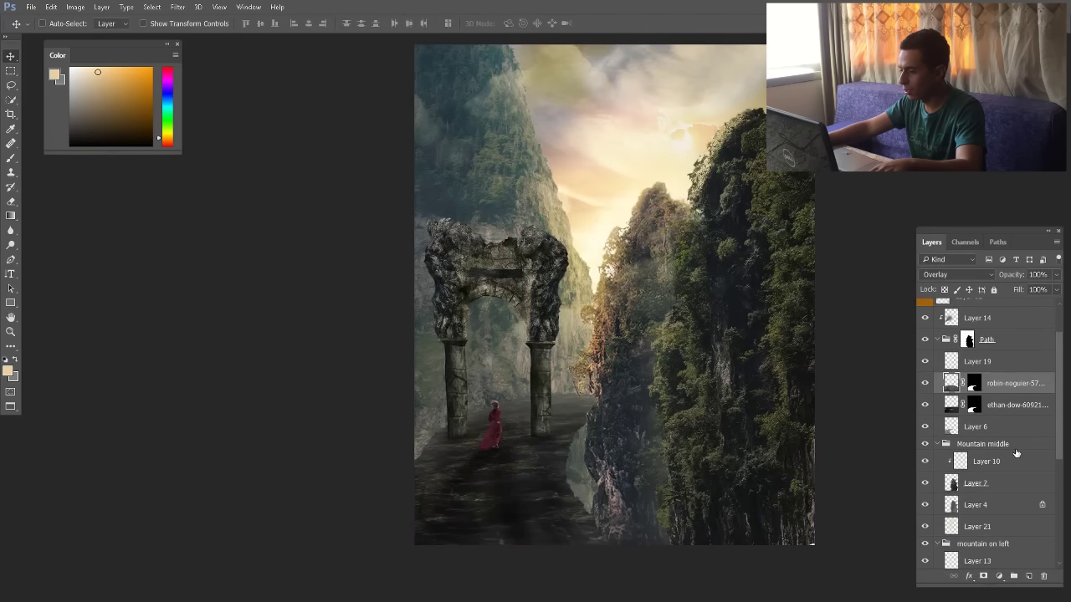
{"action": "left_click", "coordinate": [991, 355]}
{"action": "left_click", "coordinate": [1030, 576]}
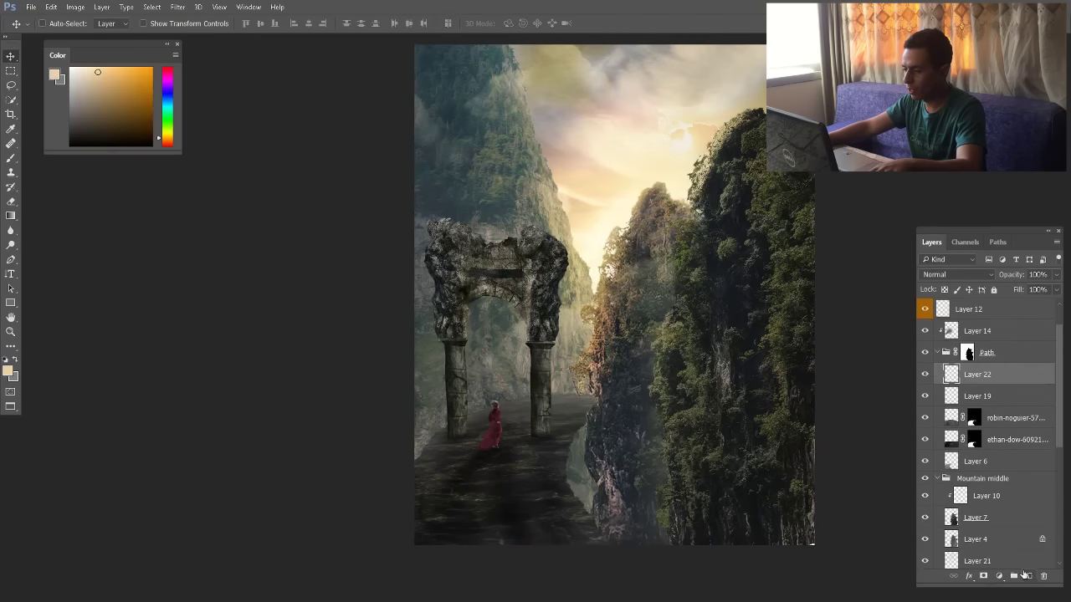
{"action": "key", "text": "ctrl+alt+g"}
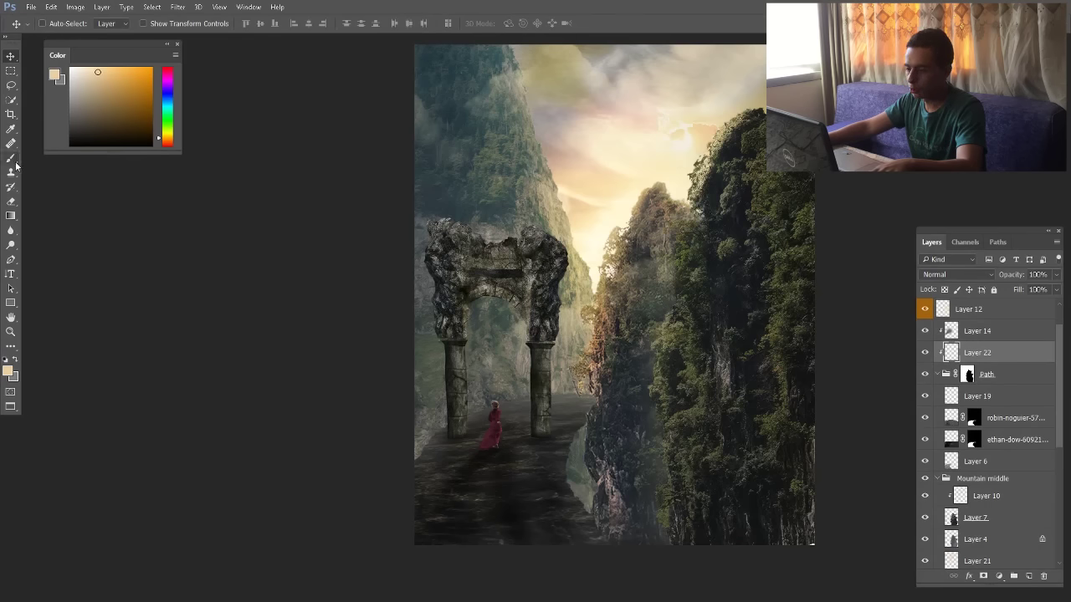
Tilt the soft oval brush to a flatter angle and resize it to 1328 px for painting on the path
{"action": "left_click", "coordinate": [12, 159]}
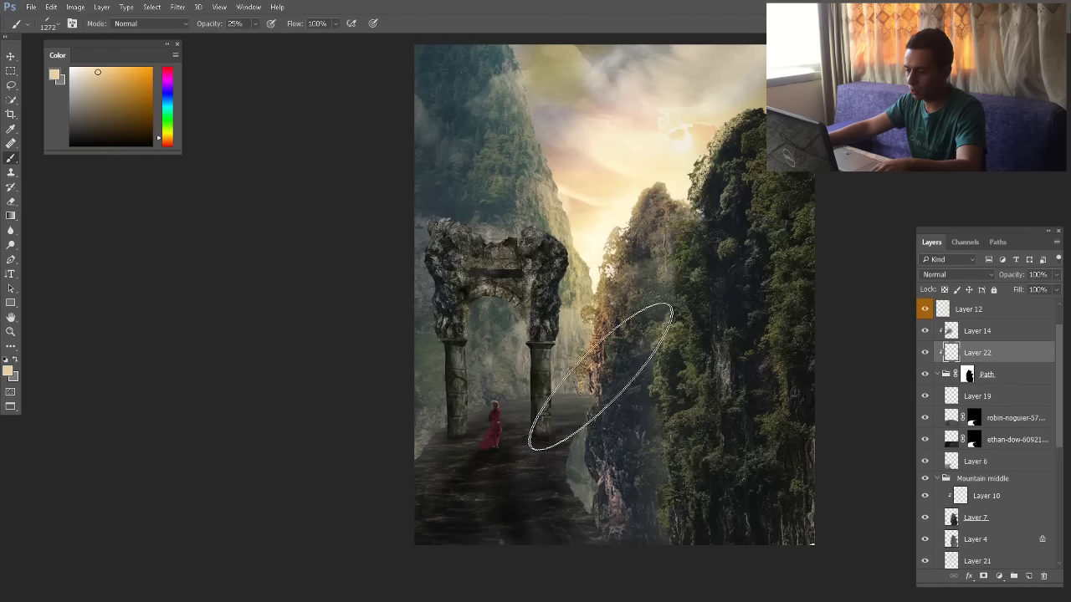
{"action": "key", "text": "bracketleft"}
{"action": "key", "text": "bracketleft"}
{"action": "key", "text": "bracketleft"}
{"action": "key", "text": "bracketleft"}
{"action": "right_click", "coordinate": [618, 324]}
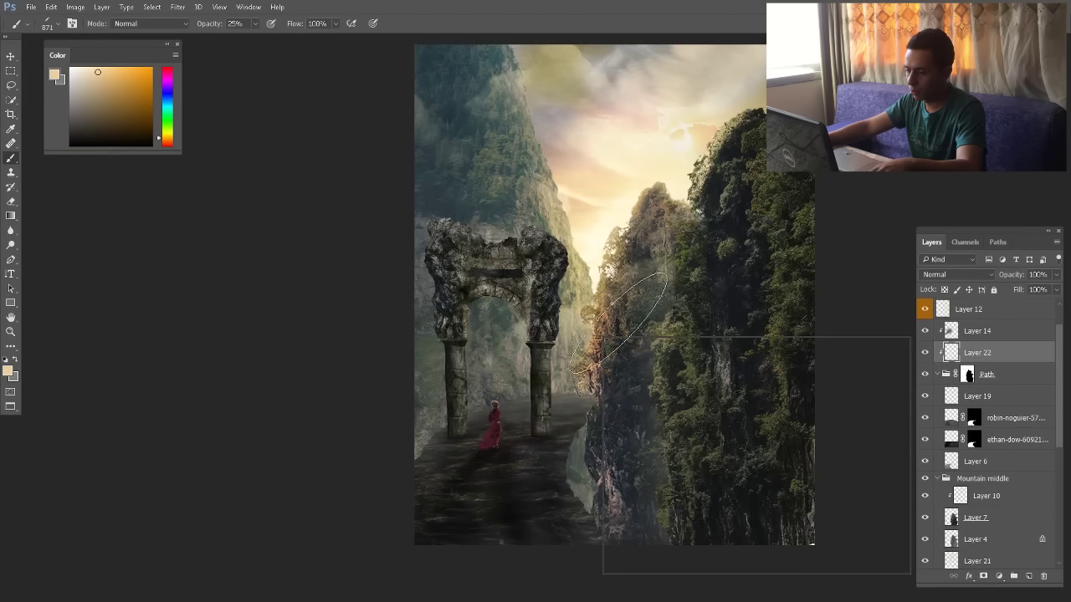
{"action": "left_click_drag", "start_coordinate": [645, 361], "coordinate": [650, 364]}
{"action": "left_click_drag", "start_coordinate": [530, 414], "coordinate": [576, 411]}
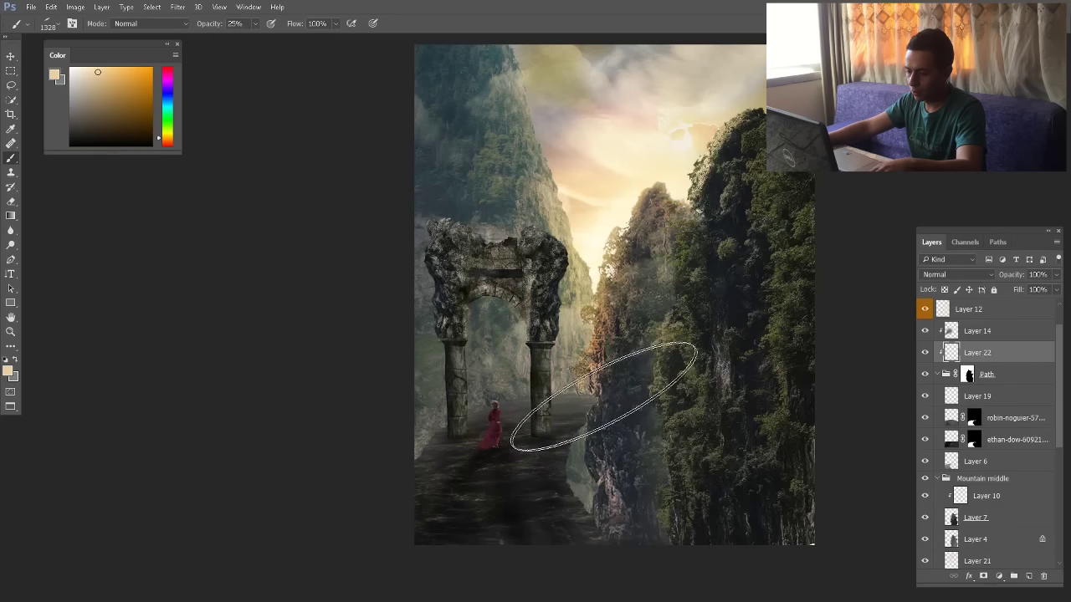
Paint a soft pale orange glow across the far end of the path beside the middle mountain, using a smaller brush
{"action": "key", "text": "bracketleft"}
{"action": "key", "text": "bracketleft"}
{"action": "key", "text": "bracketleft"}
{"action": "key", "text": "bracketleft"}
{"action": "left_click_drag", "start_coordinate": [604, 397], "coordinate": [577, 397]}
{"action": "left_click", "coordinate": [593, 395]}
{"action": "key", "text": "ctrl+z"}
{"action": "key", "text": "ctrl+z"}
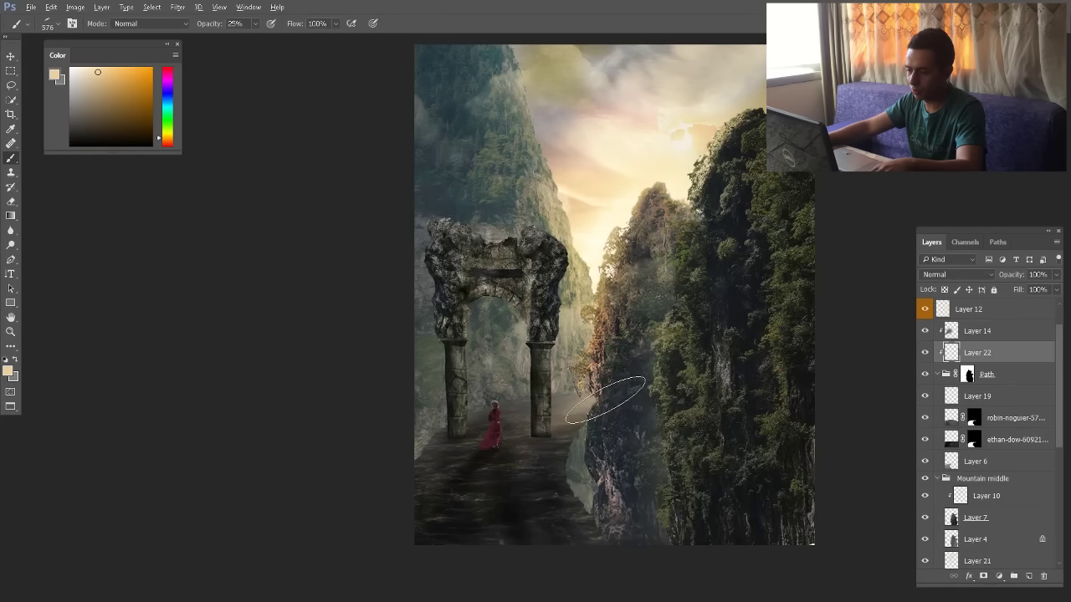
{"action": "left_click_drag", "start_coordinate": [602, 392], "coordinate": [621, 391]}
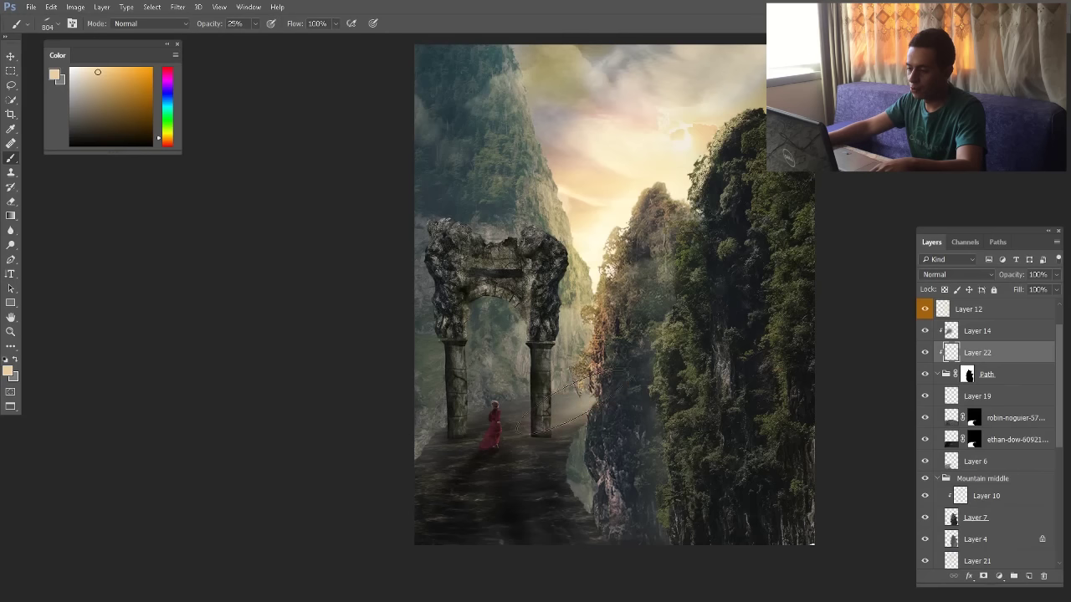
{"action": "left_click", "coordinate": [11, 56]}
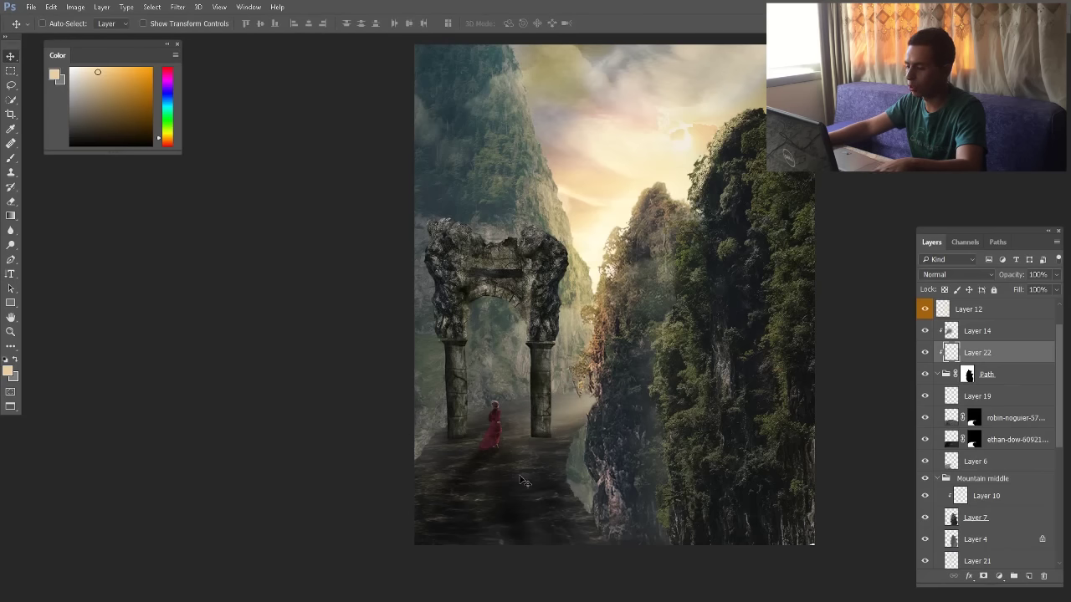
Add a Curves adjustment layer above the Model group at the top of the layer stack
{"action": "scroll", "coordinate": [324, 373], "scroll_direction": "down", "scroll_amount": 3}
{"action": "scroll", "coordinate": [595, 389], "scroll_direction": "up", "scroll_amount": 1}
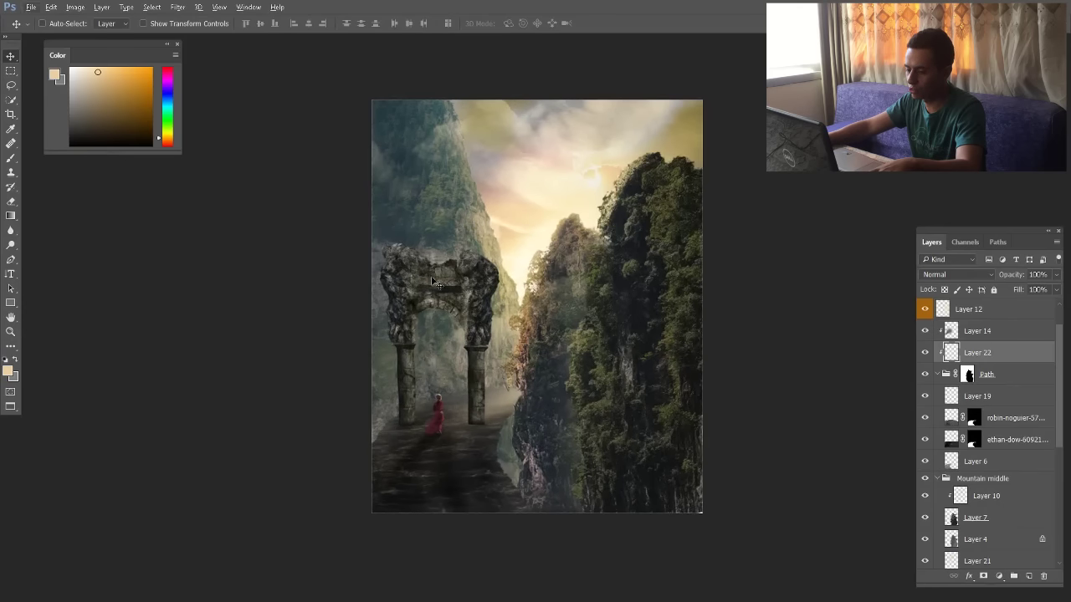
{"action": "key", "text": "ctrl+plus"}
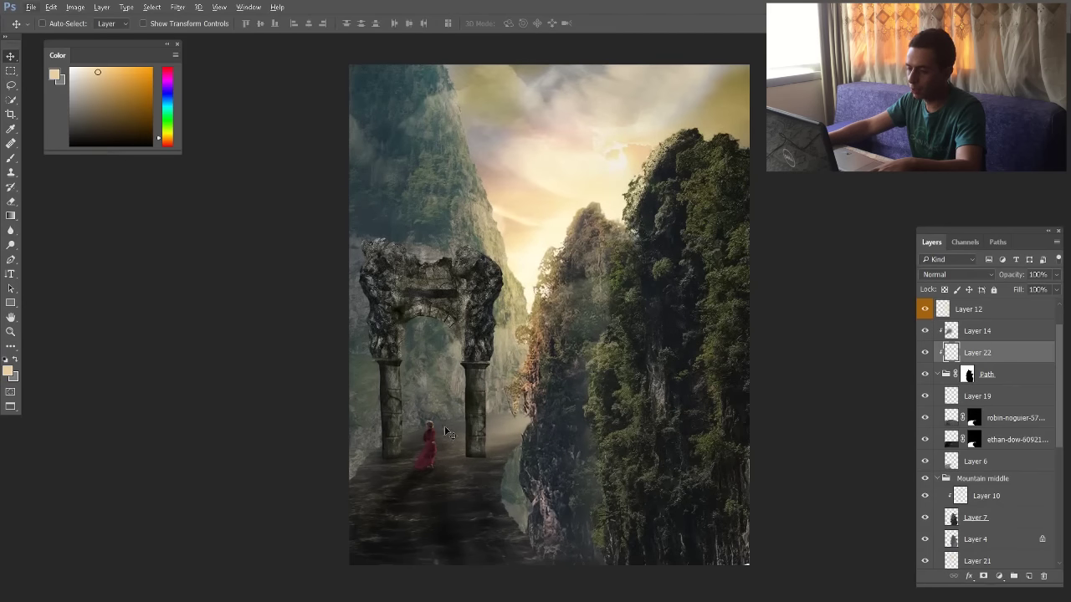
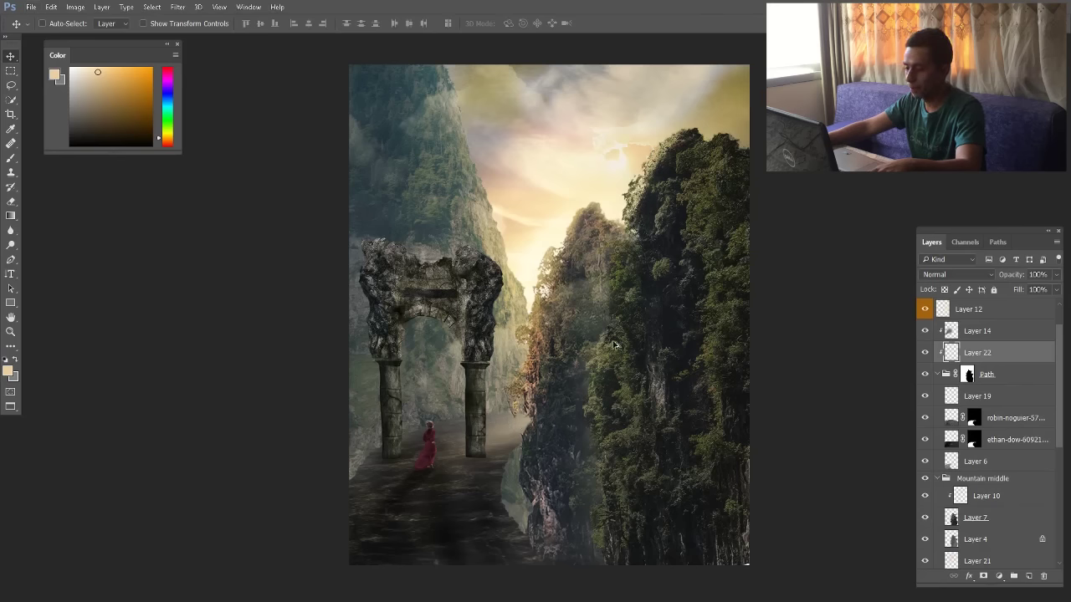
{"action": "key", "text": "ctrl+minus"}
{"action": "scroll", "coordinate": [1026, 410], "scroll_direction": "up", "scroll_amount": 2}
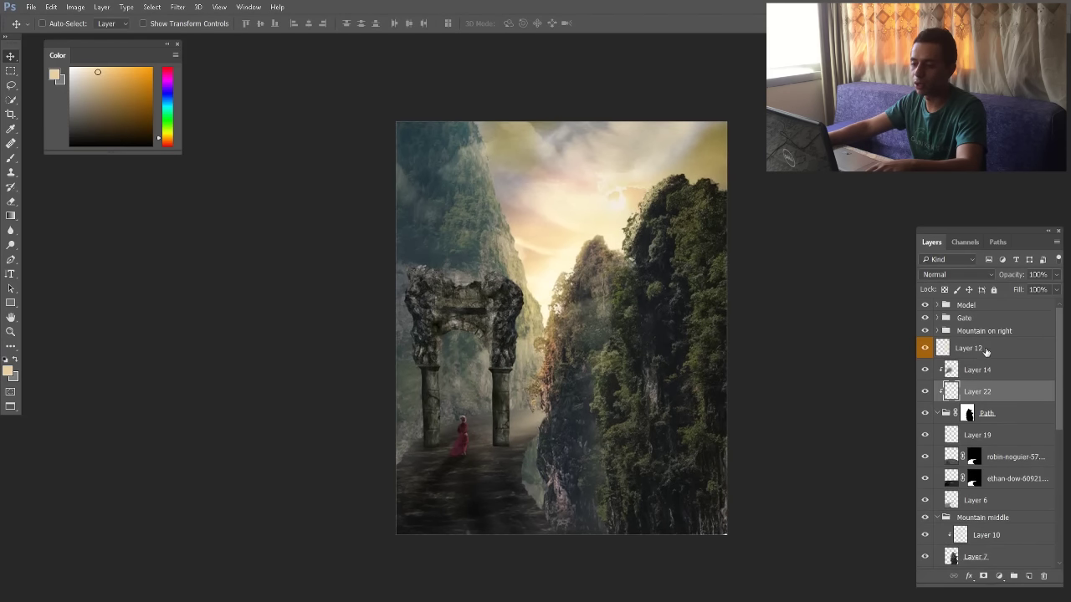
{"action": "left_click", "coordinate": [967, 307]}
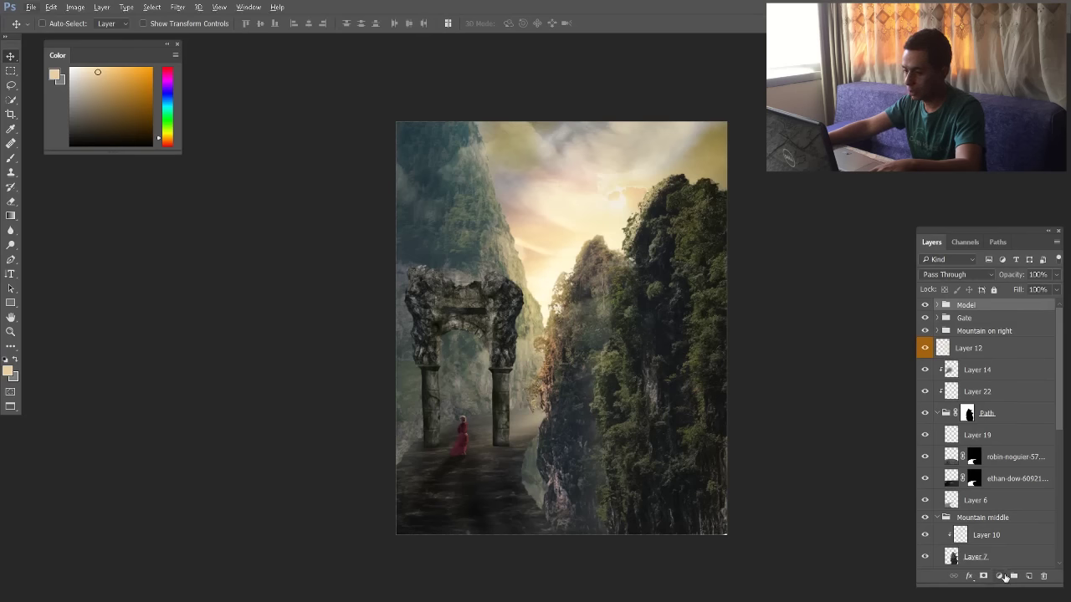
{"action": "left_click", "coordinate": [1001, 576]}
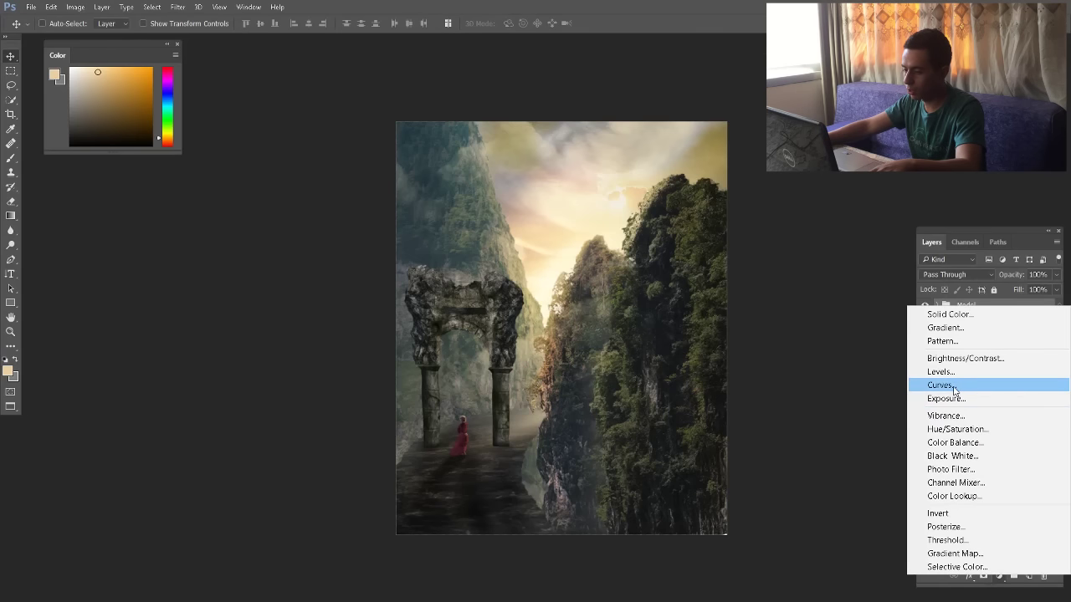
{"action": "left_click", "coordinate": [957, 386]}
Shape the RGB curve with a slightly raised black point, lowered shadows and a white input point moved slightly inward
{"action": "left_click_drag", "start_coordinate": [753, 228], "coordinate": [753, 226]}
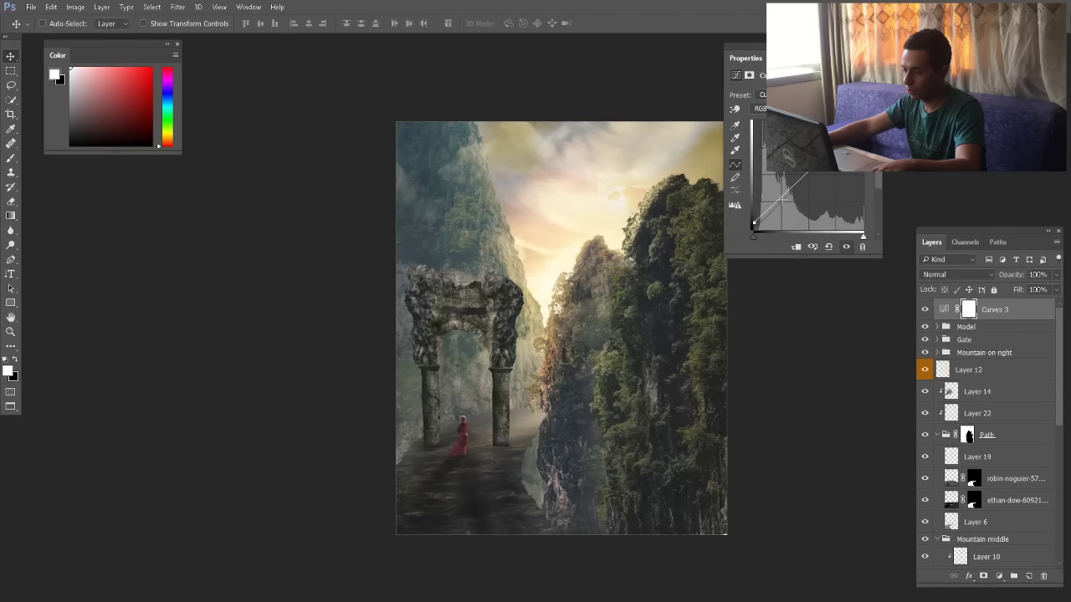
{"action": "left_click_drag", "start_coordinate": [789, 189], "coordinate": [790, 201]}
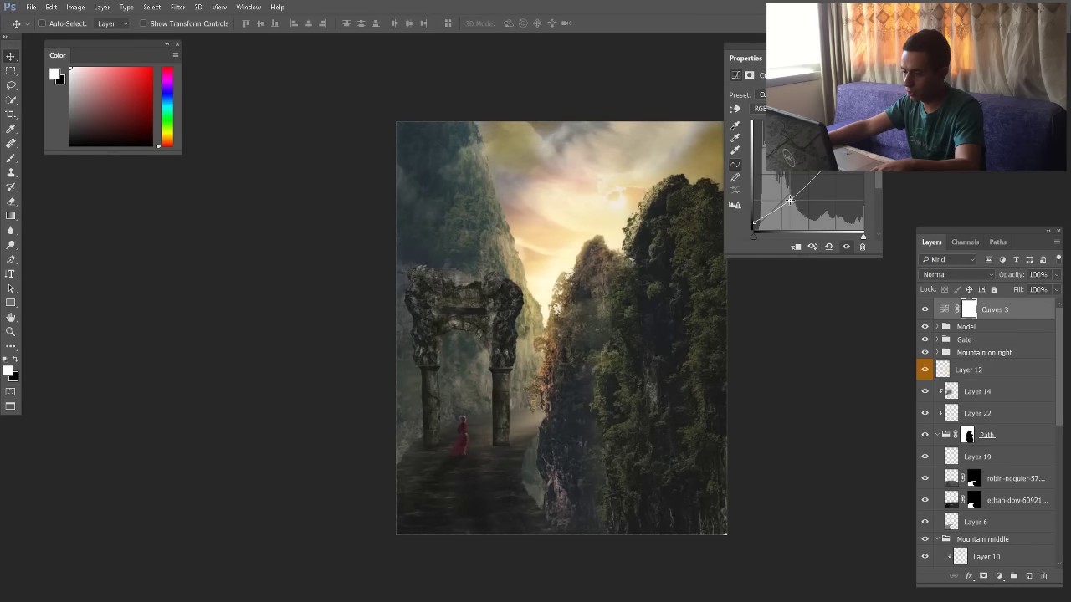
{"action": "mouse_move", "coordinate": [864, 238]}
{"action": "left_mouse_down"}
{"action": "mouse_move", "coordinate": [852, 237]}
{"action": "mouse_move", "coordinate": [864, 237]}
{"action": "left_mouse_up"}
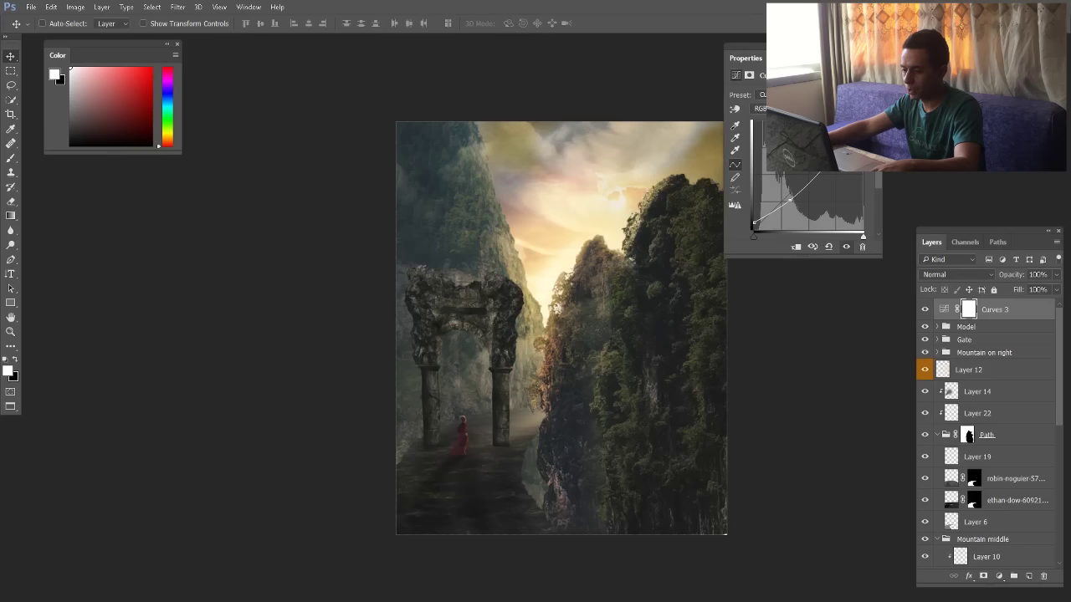
{"action": "left_click_drag", "start_coordinate": [864, 237], "coordinate": [861, 237]}
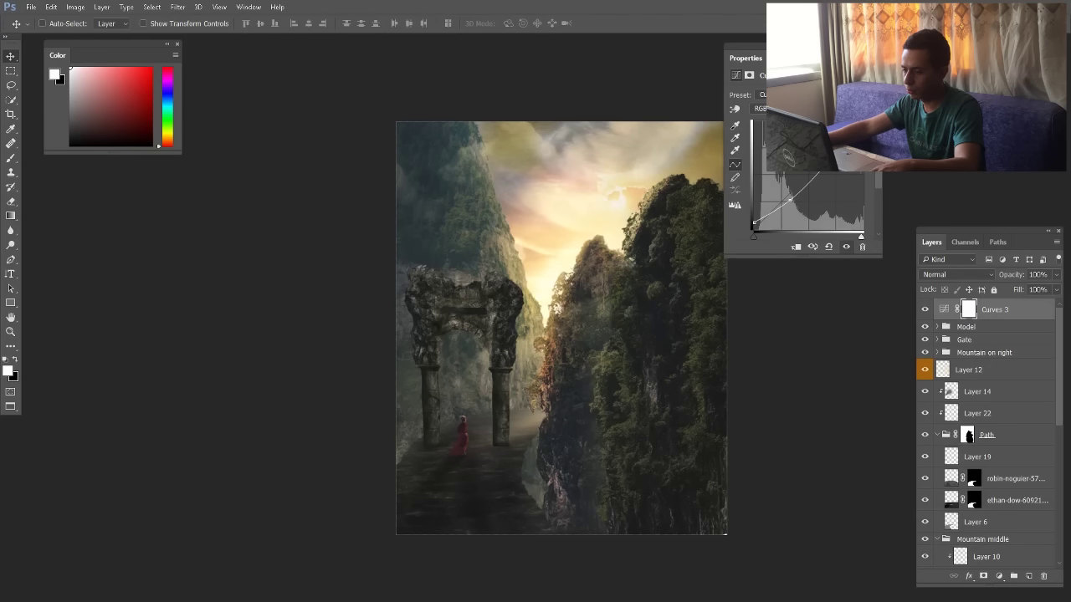
Compare the scene with and without the Curves adjustment, and reduce its opacity to 85%
{"action": "left_click", "coordinate": [924, 309]}
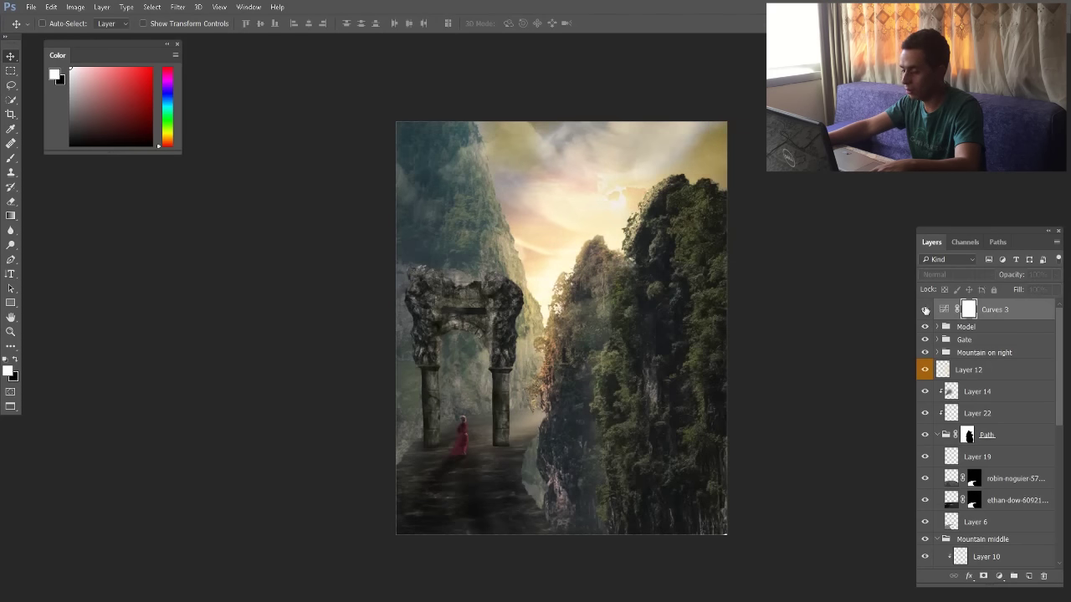
{"action": "left_click", "coordinate": [924, 310]}
{"action": "left_click", "coordinate": [925, 309]}
{"action": "left_click", "coordinate": [925, 309]}
{"action": "scroll", "coordinate": [502, 419], "scroll_direction": "up", "scroll_amount": 3}
{"action": "scroll", "coordinate": [508, 416], "scroll_direction": "down", "scroll_amount": 2}
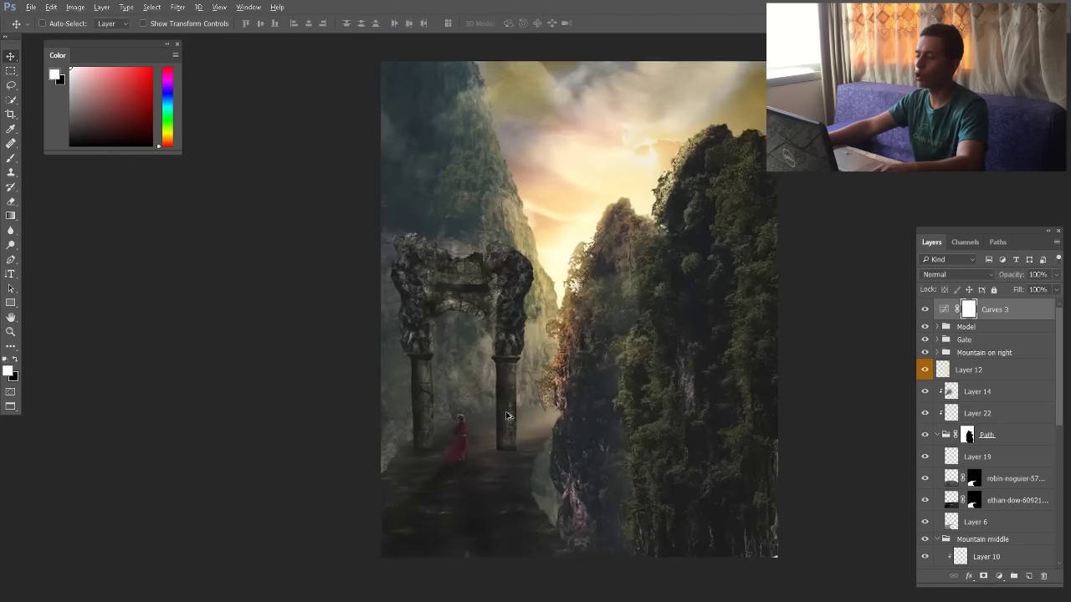
{"action": "left_click_drag", "start_coordinate": [1014, 276], "coordinate": [1005, 276]}
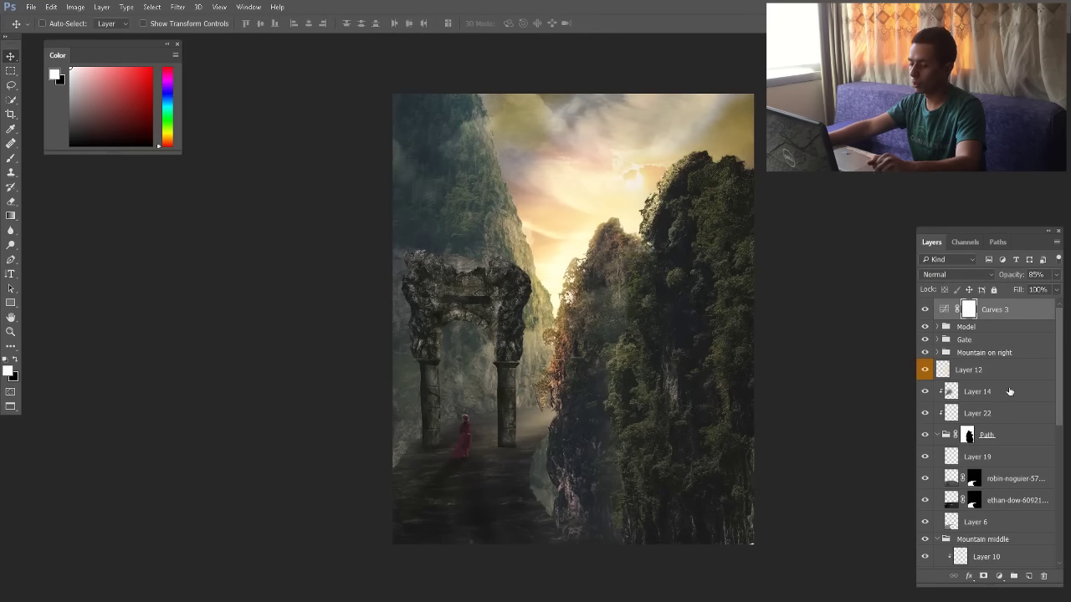
Add a Gradient Map adjustment layer above the Curves layer using the custom dark-blue, teal, red, orange and pale yellow gradient
{"action": "left_click", "coordinate": [999, 577]}
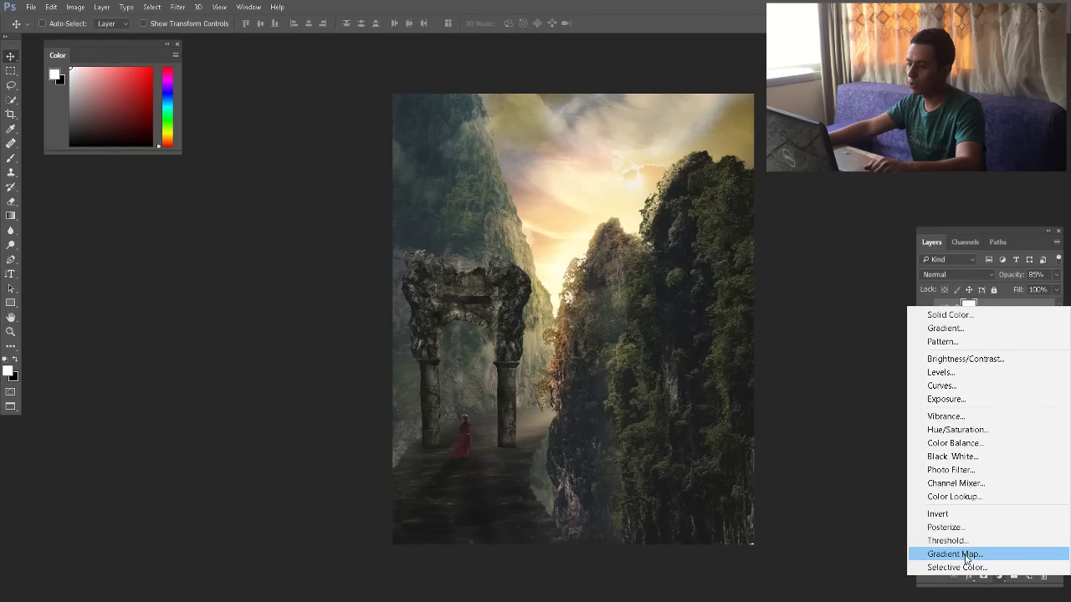
{"action": "left_click", "coordinate": [967, 558]}
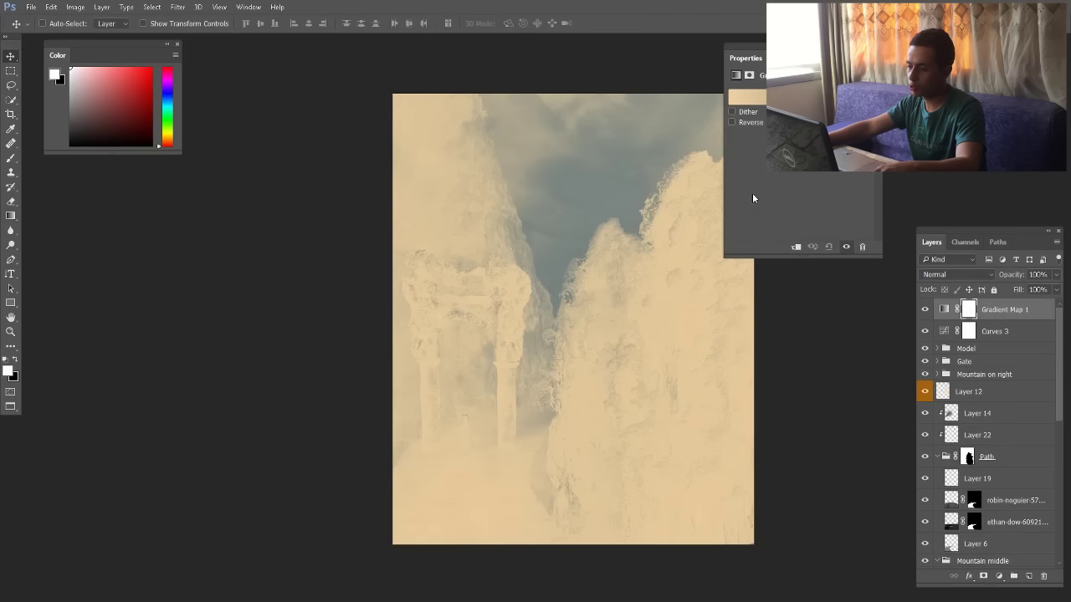
{"action": "left_click", "coordinate": [753, 93]}
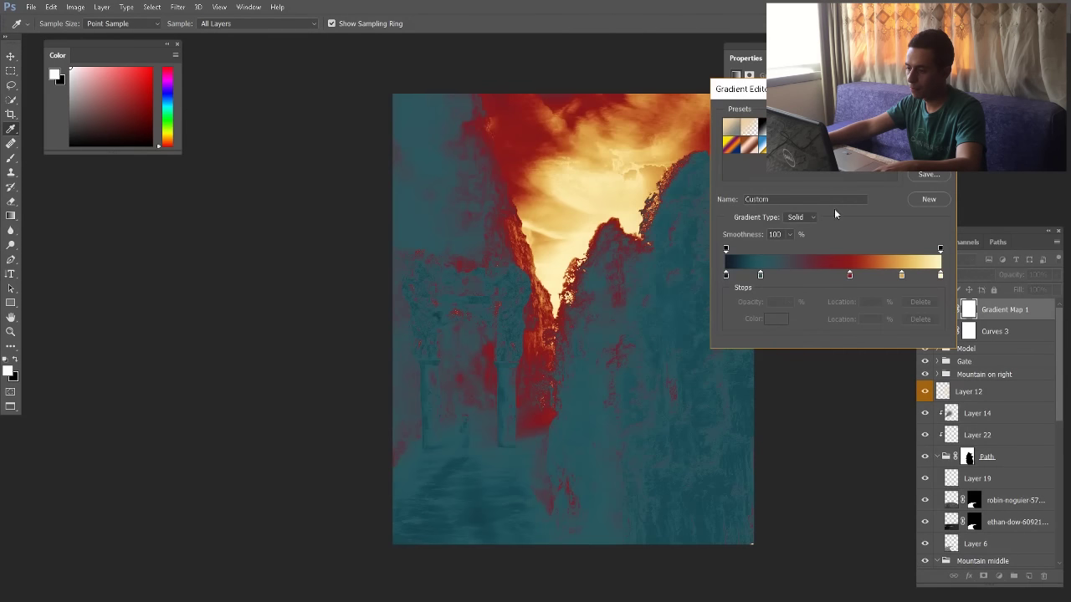
Check the colours of the gradient's dark-blue, teal and red stops
{"action": "left_click", "coordinate": [726, 276]}
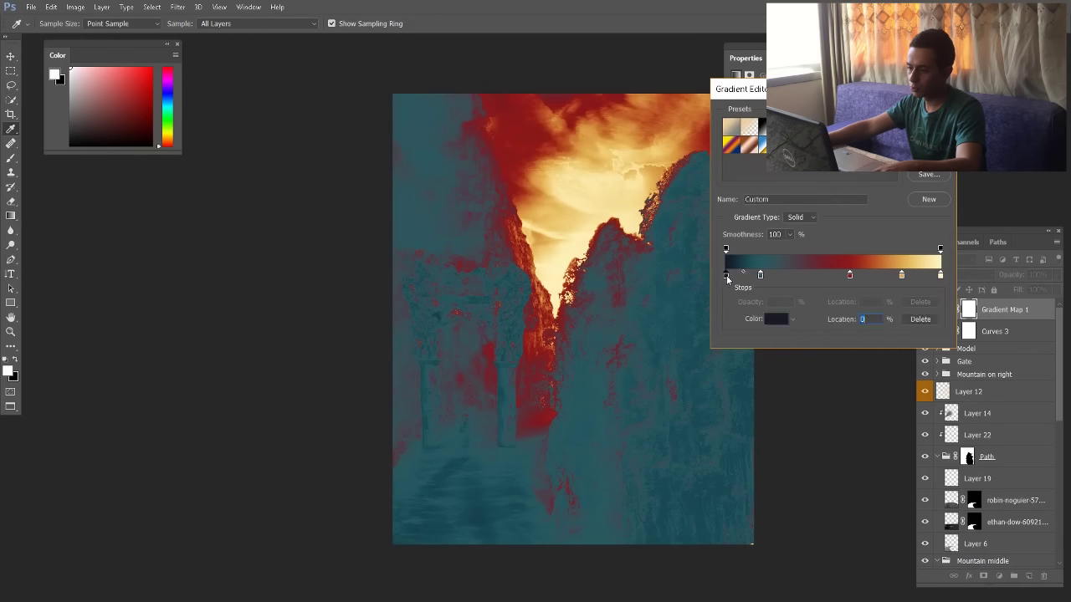
{"action": "double_click", "coordinate": [726, 276]}
{"action": "key", "text": "Return"}
{"action": "double_click", "coordinate": [759, 276]}
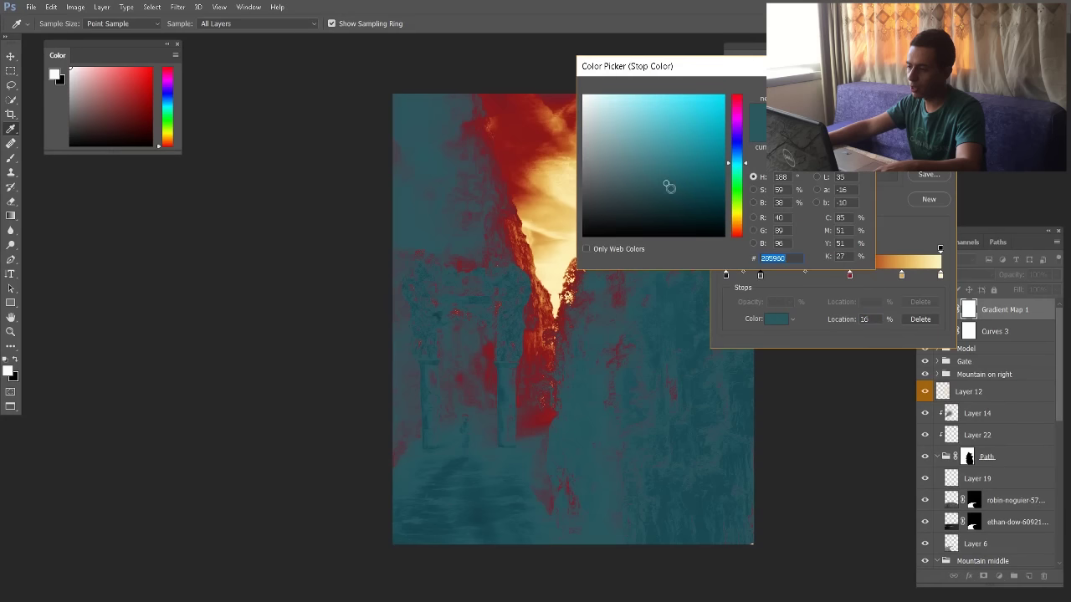
{"action": "key", "text": "Return"}
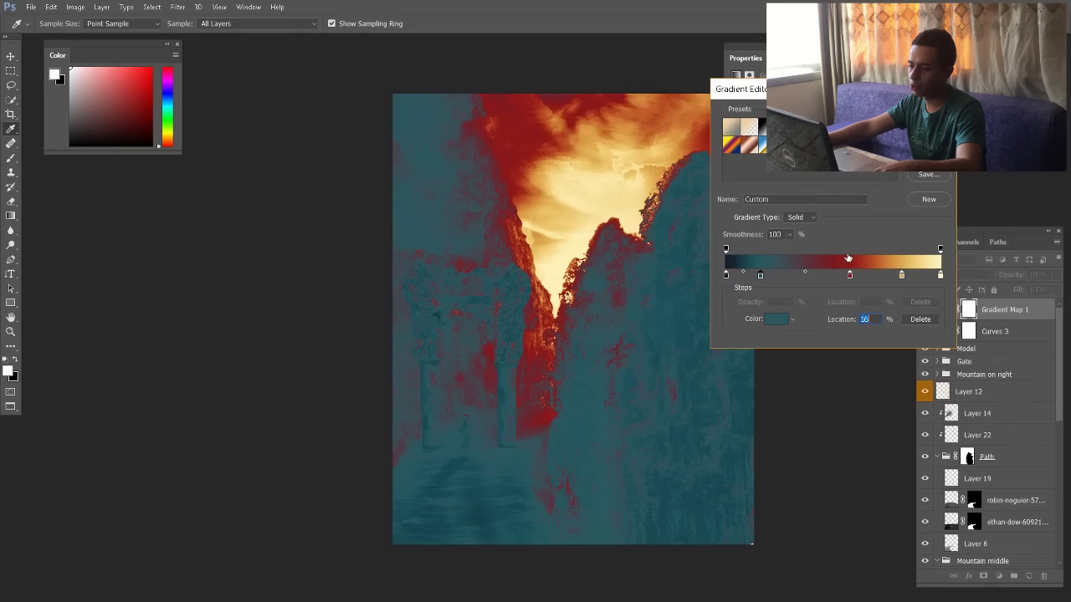
{"action": "double_click", "coordinate": [850, 275]}
{"action": "key", "text": "Return"}
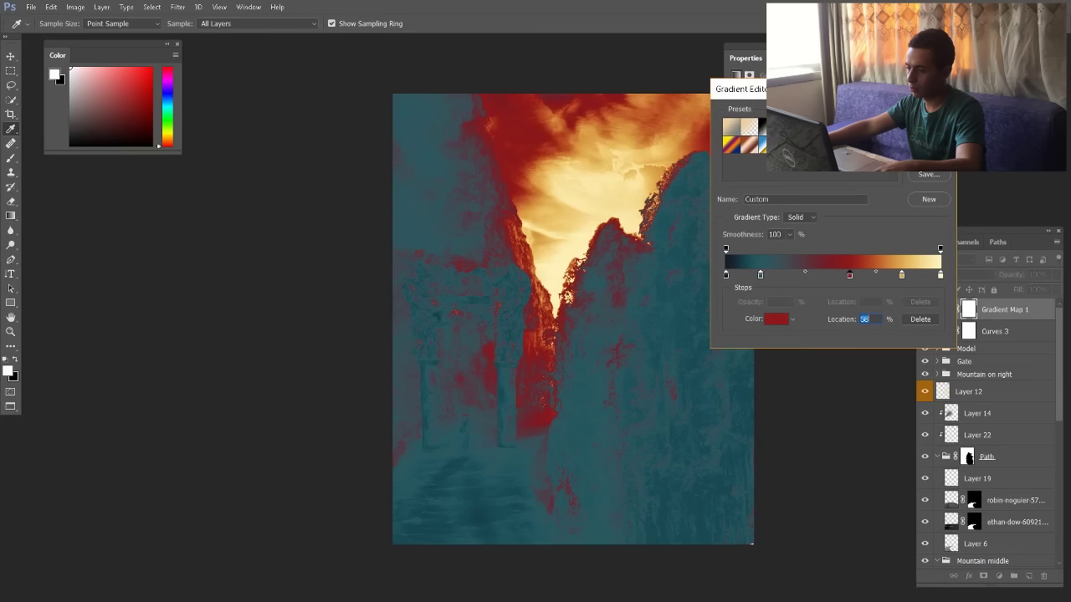
Move the gradient's red stop to 51%, shift the orange stop slightly toward it, and accept the gradient
{"action": "left_click_drag", "start_coordinate": [848, 278], "coordinate": [835, 278]}
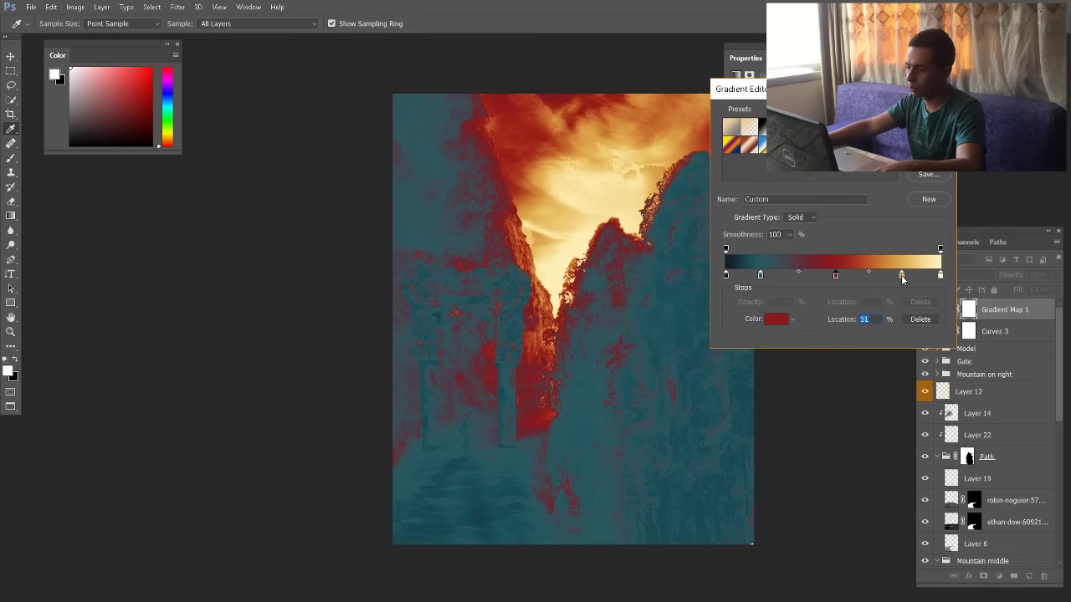
{"action": "left_click_drag", "start_coordinate": [902, 278], "coordinate": [888, 279]}
{"action": "key", "text": "Return"}
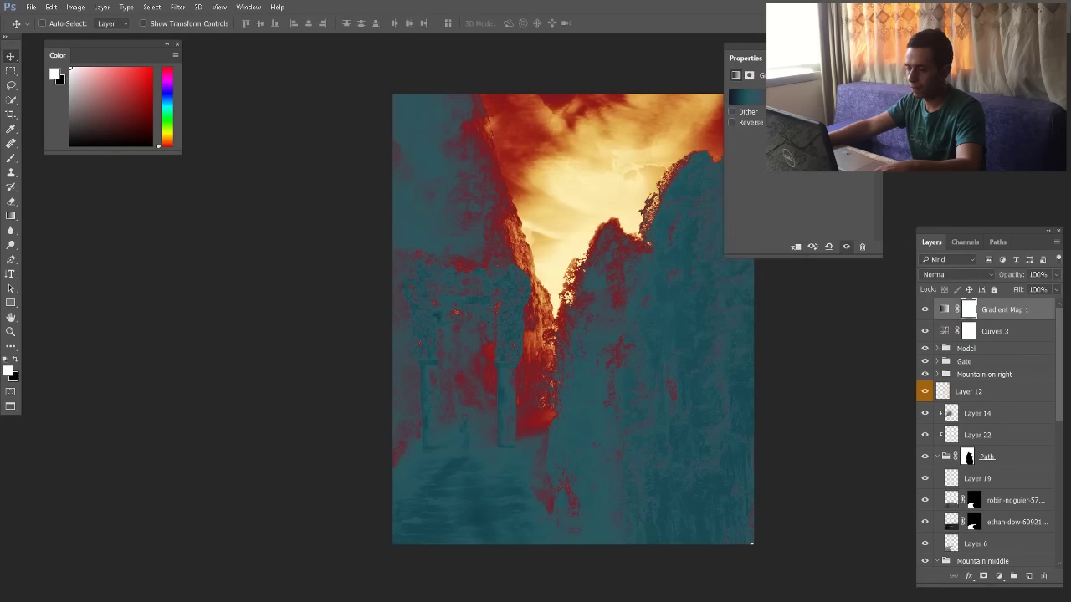
{"action": "left_click", "coordinate": [877, 47]}
Reduce the Gradient Map layer's opacity to 7% and compare the scene with and without it
{"action": "left_click_drag", "start_coordinate": [1015, 277], "coordinate": [1012, 280]}
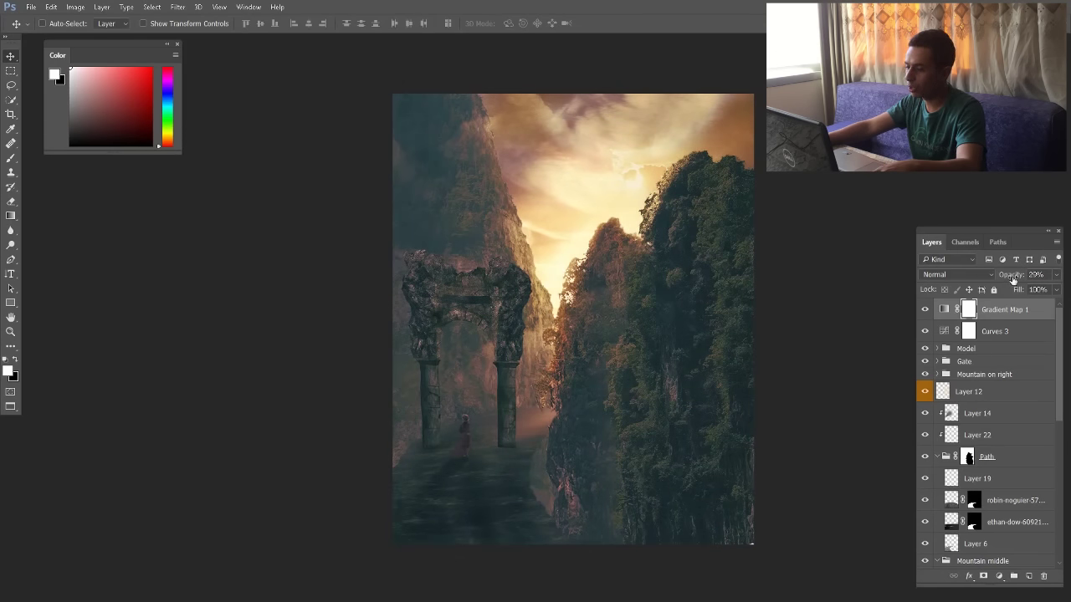
{"action": "left_click", "coordinate": [1002, 309]}
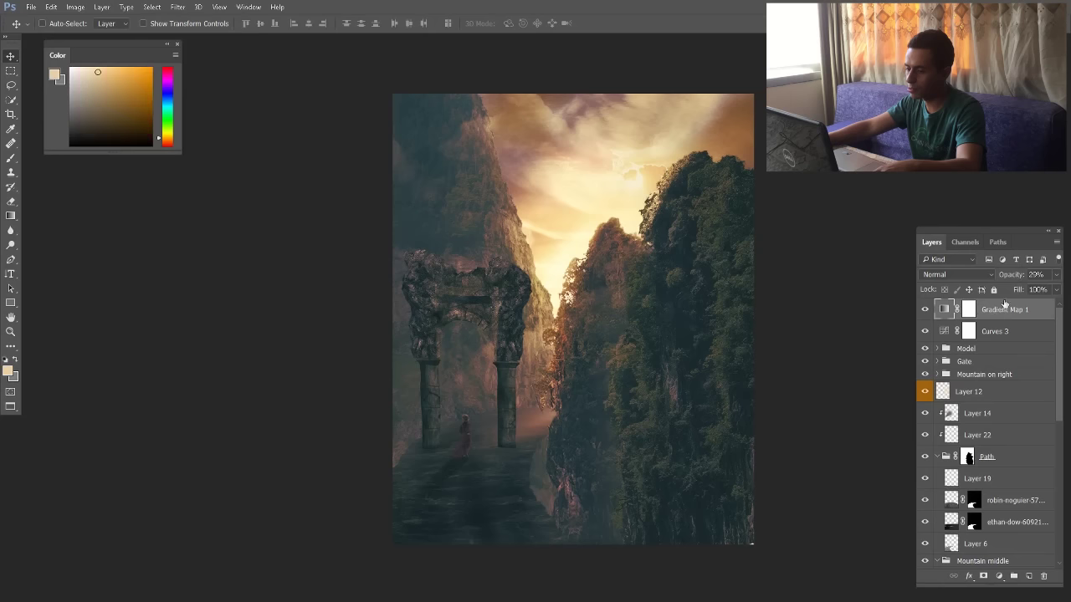
{"action": "left_click_drag", "start_coordinate": [1021, 279], "coordinate": [1010, 278]}
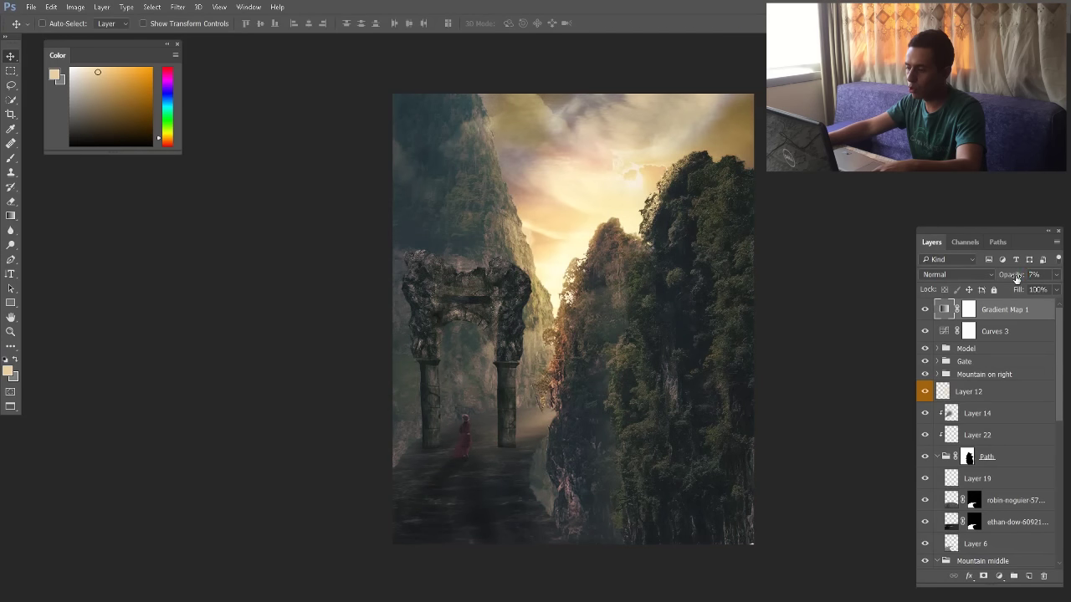
{"action": "left_click", "coordinate": [924, 310]}
{"action": "left_click", "coordinate": [925, 311]}
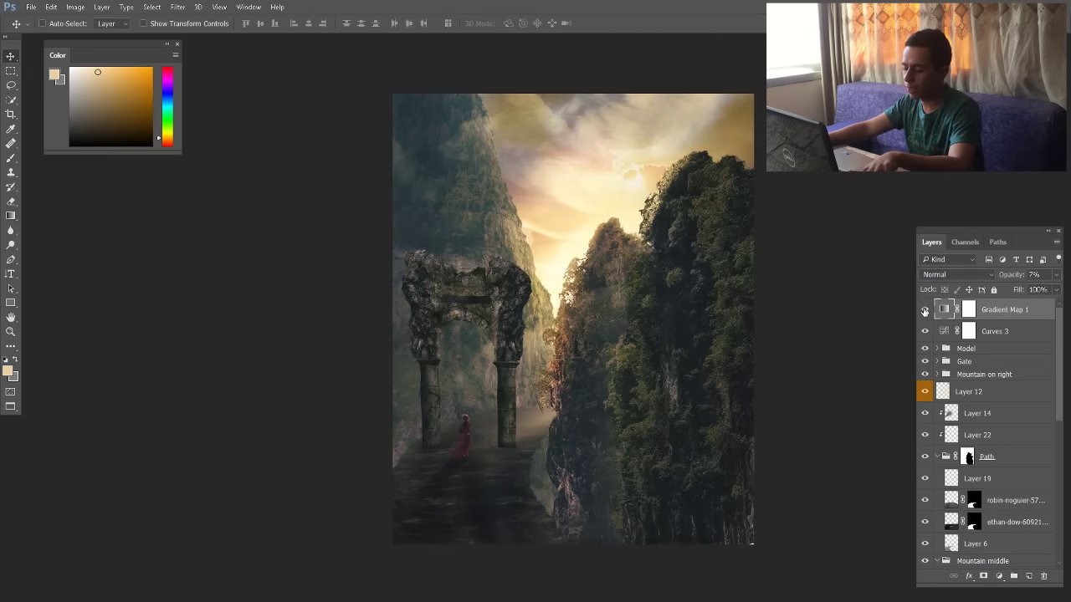
{"action": "left_click", "coordinate": [925, 311]}
{"action": "left_click", "coordinate": [924, 311]}
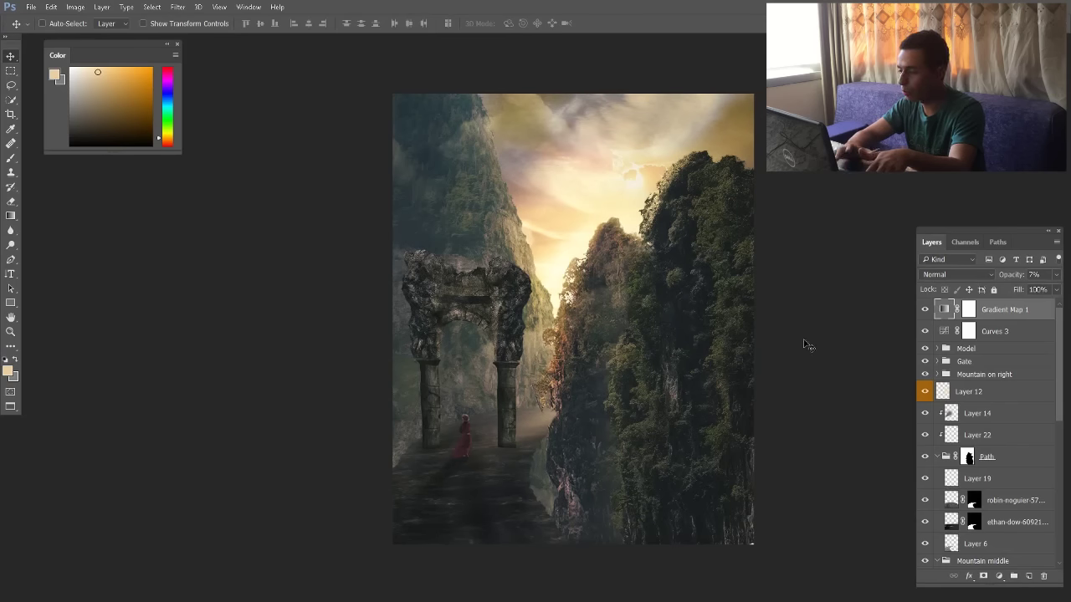
Duplicate the Gradient Map layer and set the copy's blend mode to Overlay
{"action": "key", "text": "ctrl+j"}
{"action": "key", "text": "d"}
{"action": "left_click", "coordinate": [933, 275]}
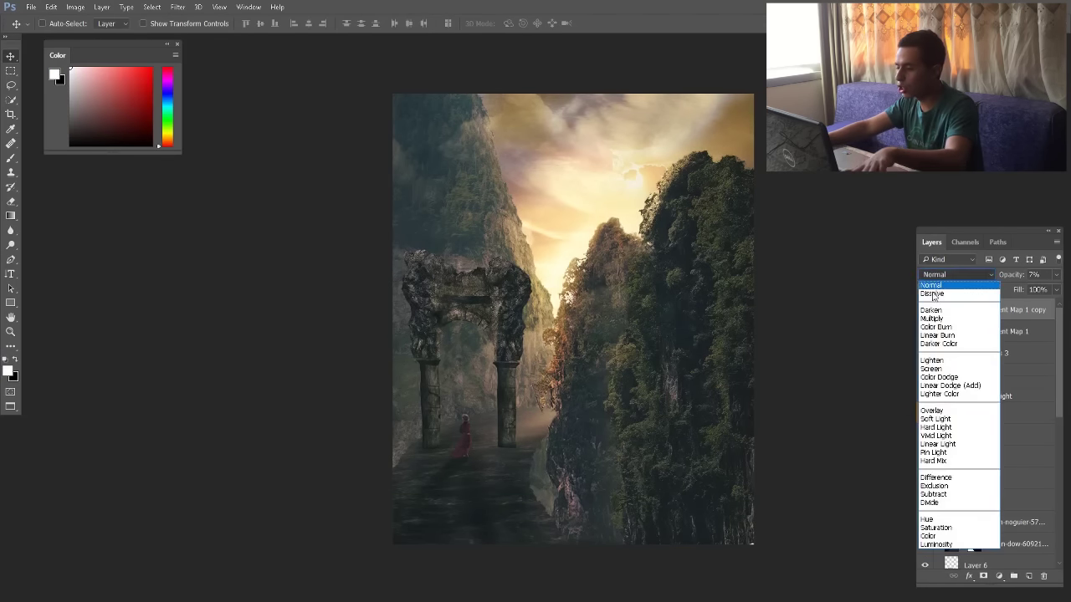
{"action": "left_click", "coordinate": [931, 412]}
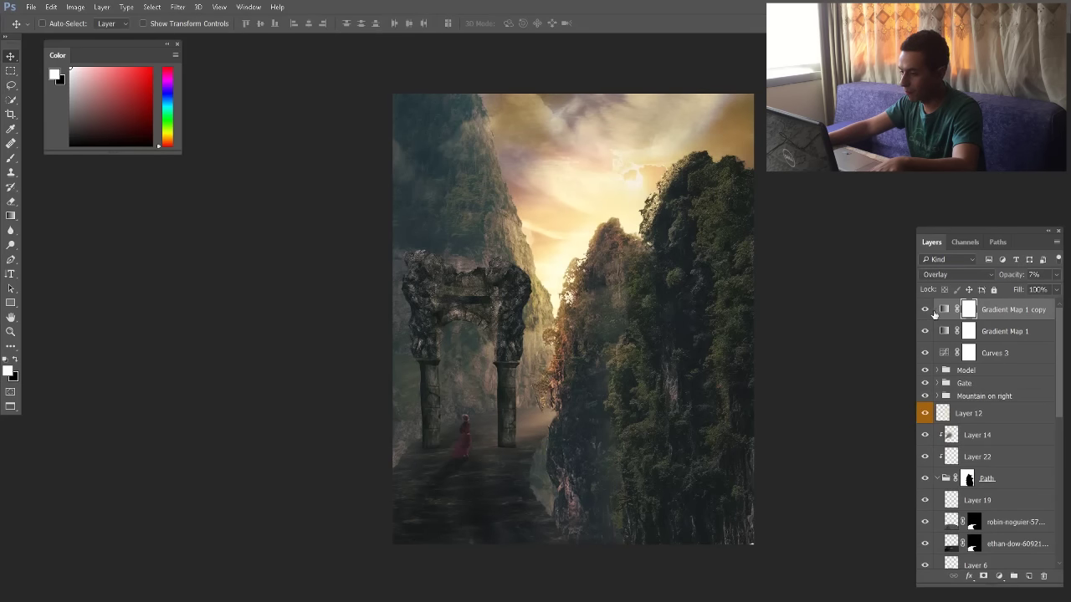
Try another duplicate of the gradient map in Color blend mode and delete it
{"action": "key", "text": "ctrl+j"}
{"action": "left_click", "coordinate": [967, 276]}
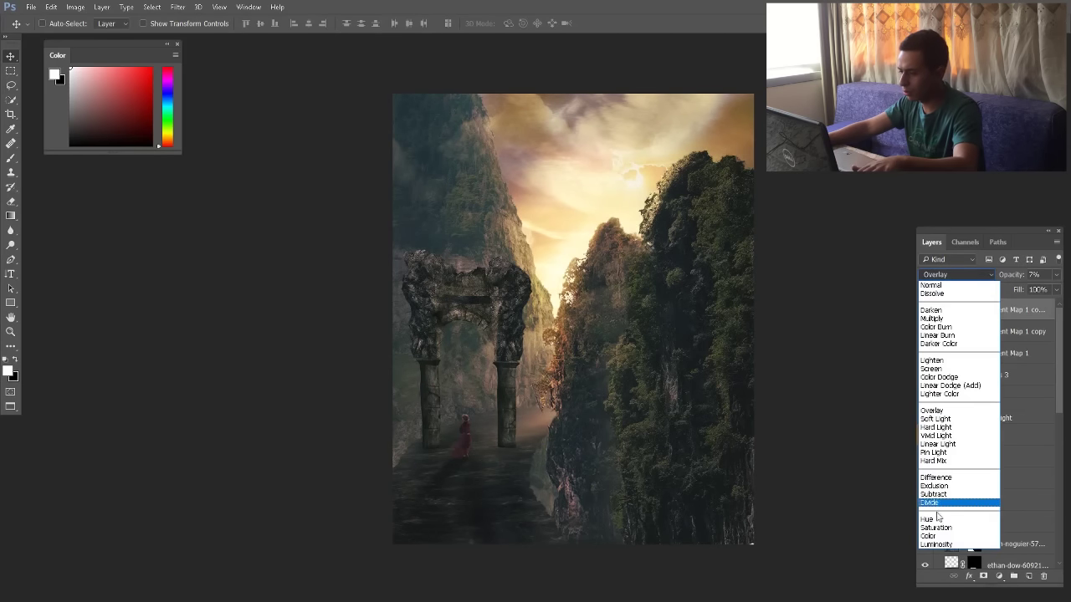
{"action": "left_click", "coordinate": [932, 537]}
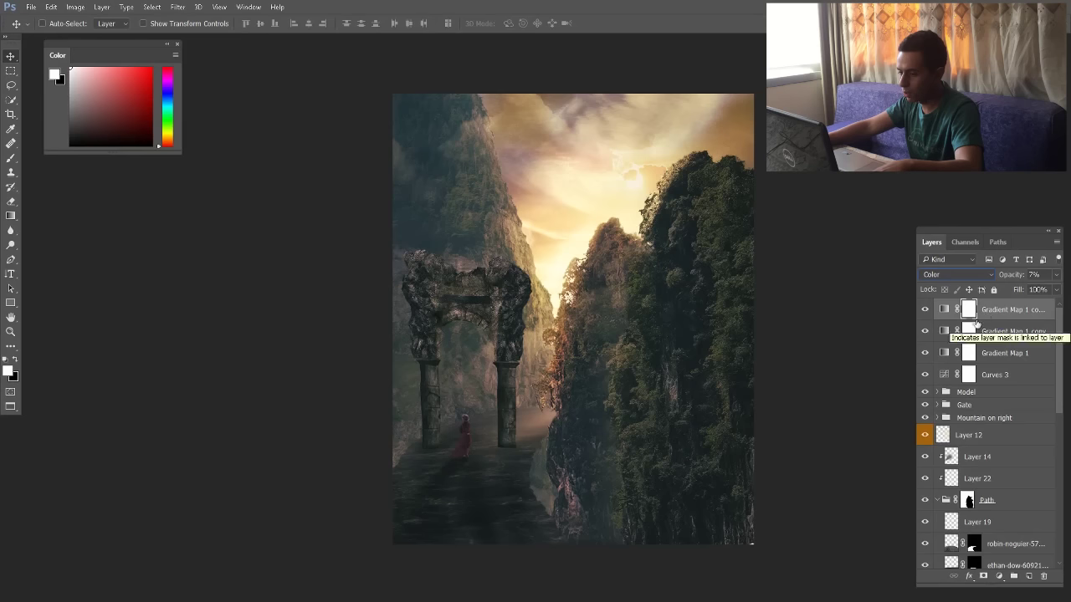
{"action": "key", "text": "Delete"}
Set the Overlay gradient map copy's opacity to 12% and compare the scene with and without the grading layers
{"action": "left_click_drag", "start_coordinate": [1003, 278], "coordinate": [1004, 279]}
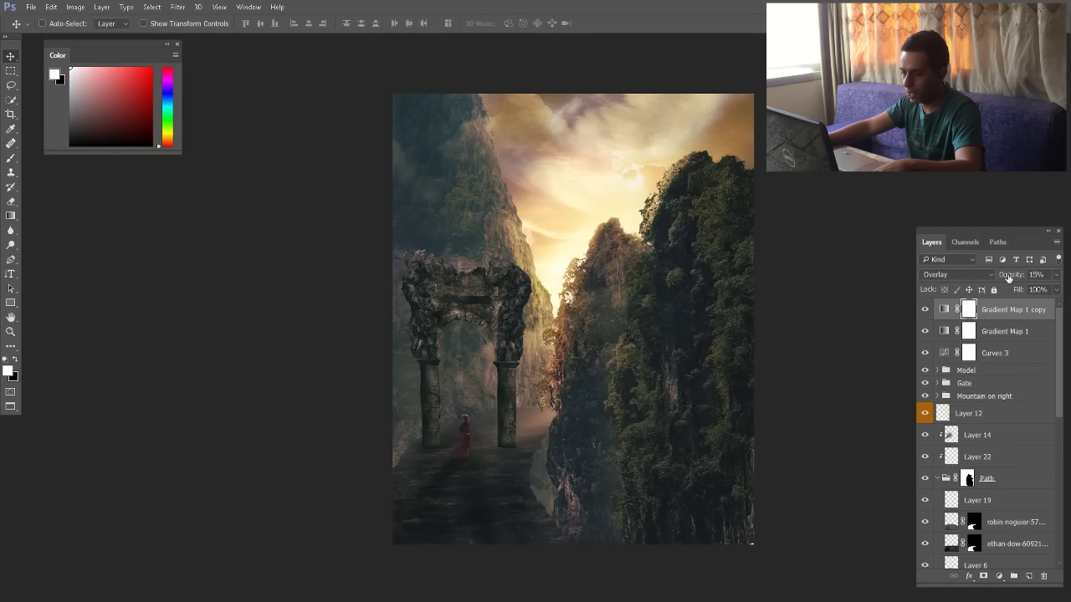
{"action": "left_click", "coordinate": [925, 332]}
{"action": "left_click", "coordinate": [925, 331]}
{"action": "left_click_drag", "start_coordinate": [926, 332], "coordinate": [928, 309]}
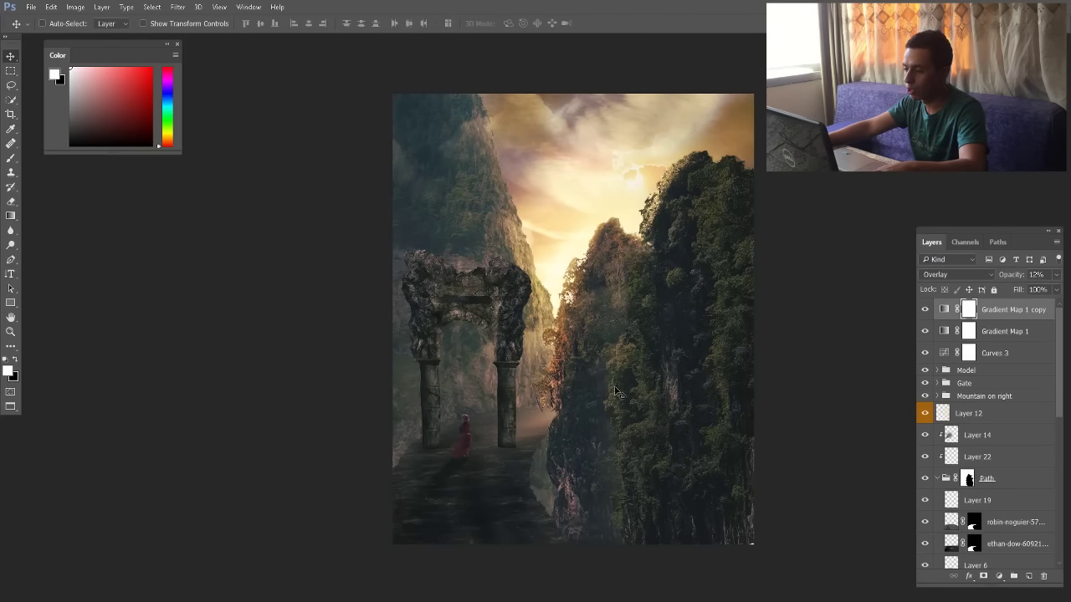
{"action": "scroll", "coordinate": [620, 336], "scroll_direction": "down", "scroll_amount": 1}
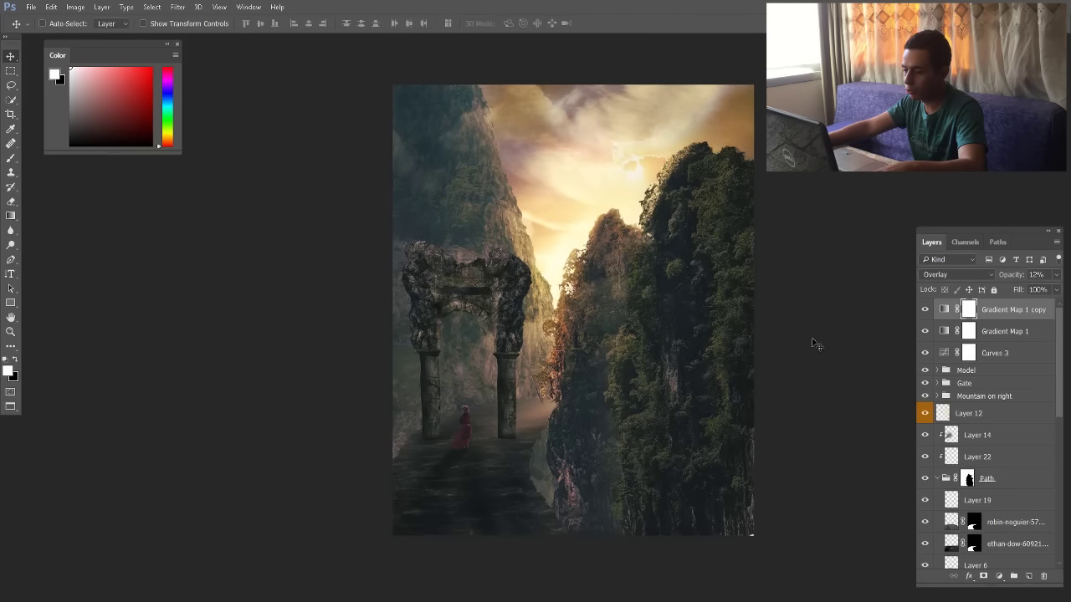
{"action": "left_click", "coordinate": [925, 310]}
{"action": "scroll", "coordinate": [556, 356], "scroll_direction": "down", "scroll_amount": 1}
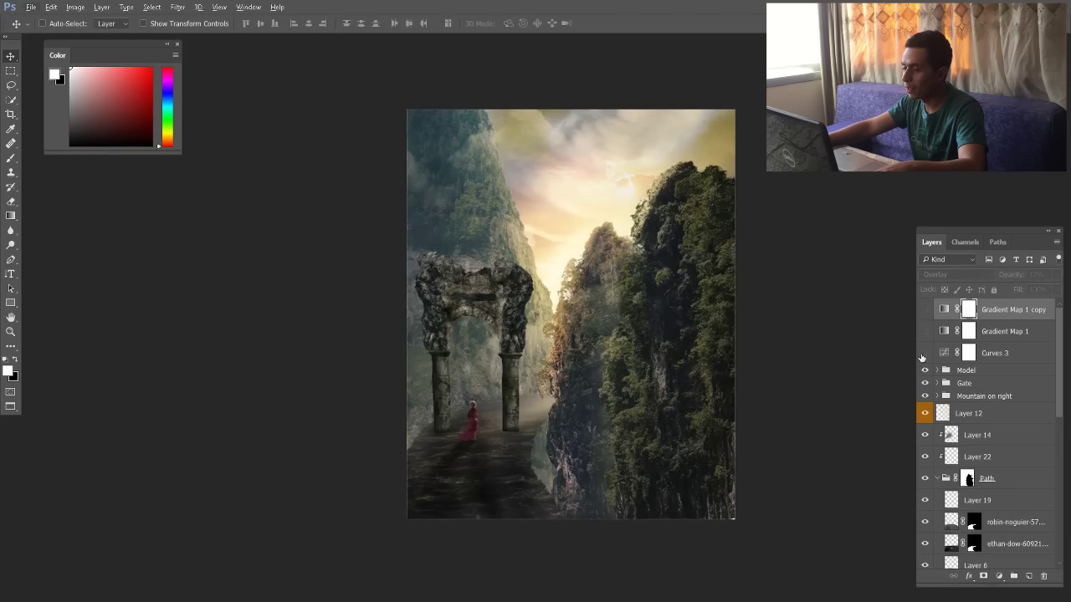
{"action": "left_click", "coordinate": [924, 309]}
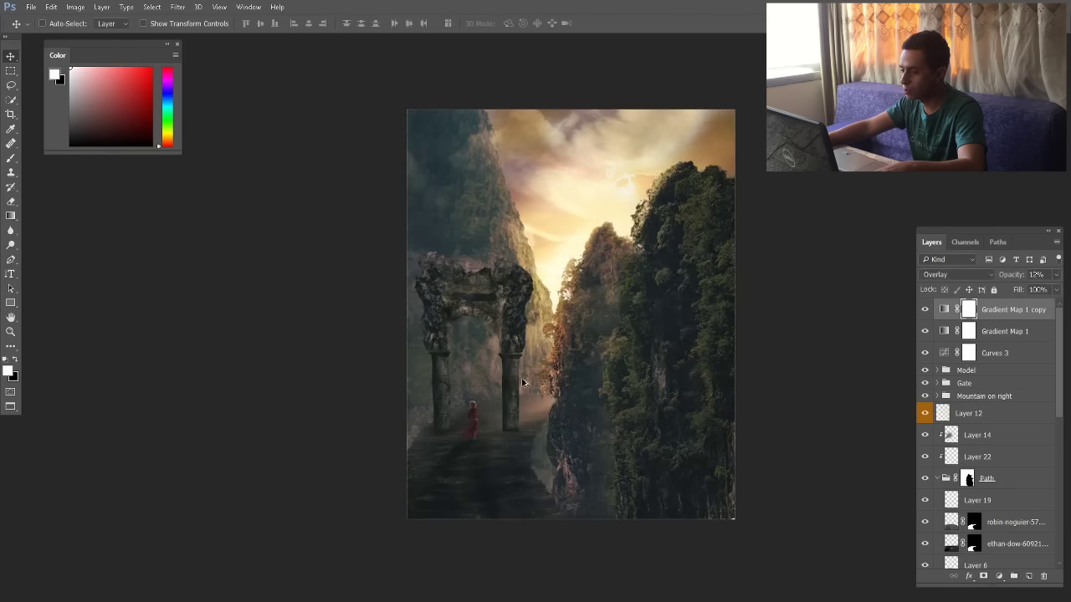
Add a Curves adjustment layer at the top of the stack and move the red and green channels' endpoints slightly inward
{"action": "left_click", "coordinate": [1001, 576]}
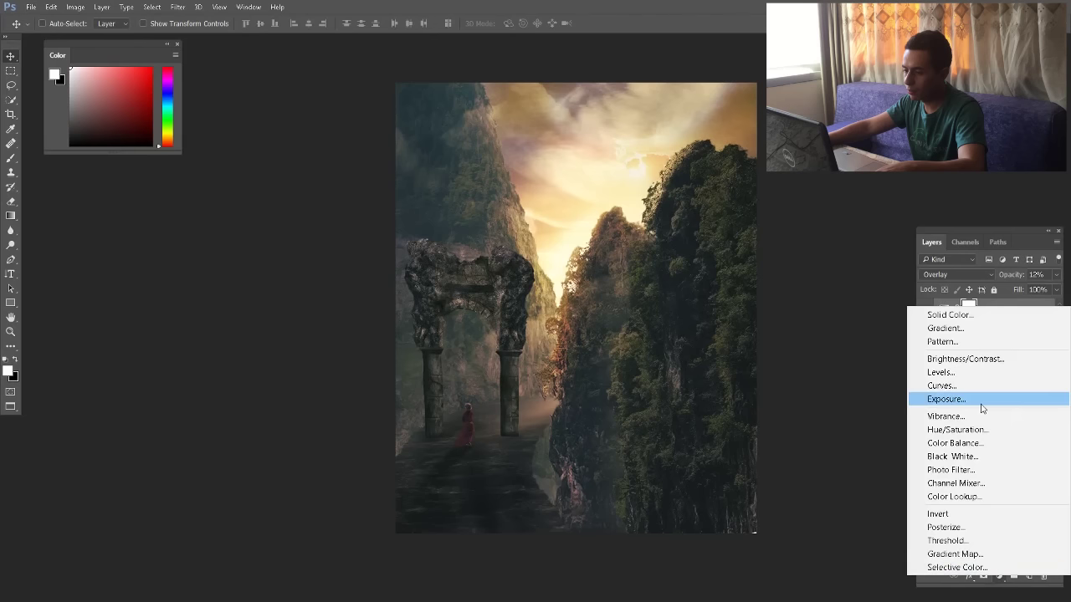
{"action": "left_click", "coordinate": [973, 388]}
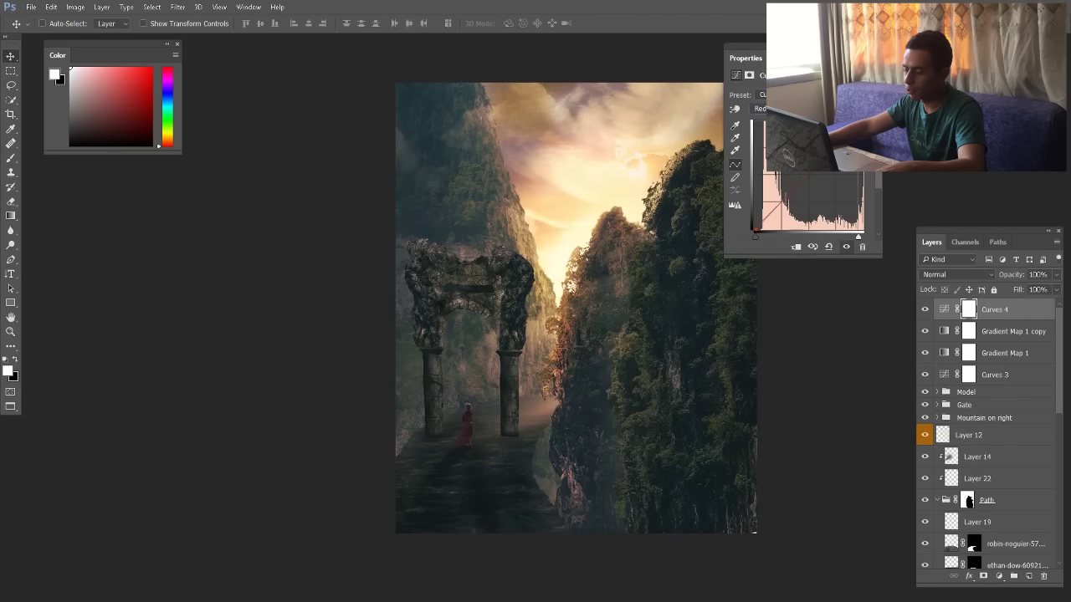
{"action": "left_click", "coordinate": [783, 108]}
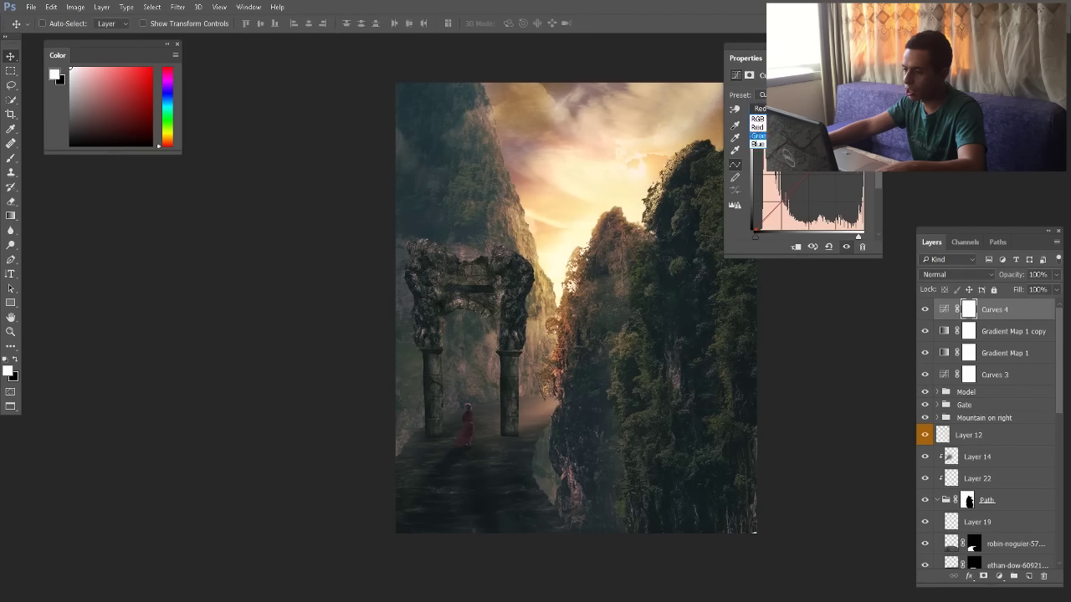
{"action": "left_click", "coordinate": [776, 135]}
{"action": "mouse_move", "coordinate": [864, 237]}
{"action": "left_mouse_down"}
{"action": "mouse_move", "coordinate": [845, 237]}
{"action": "mouse_move", "coordinate": [862, 237]}
{"action": "left_mouse_up"}
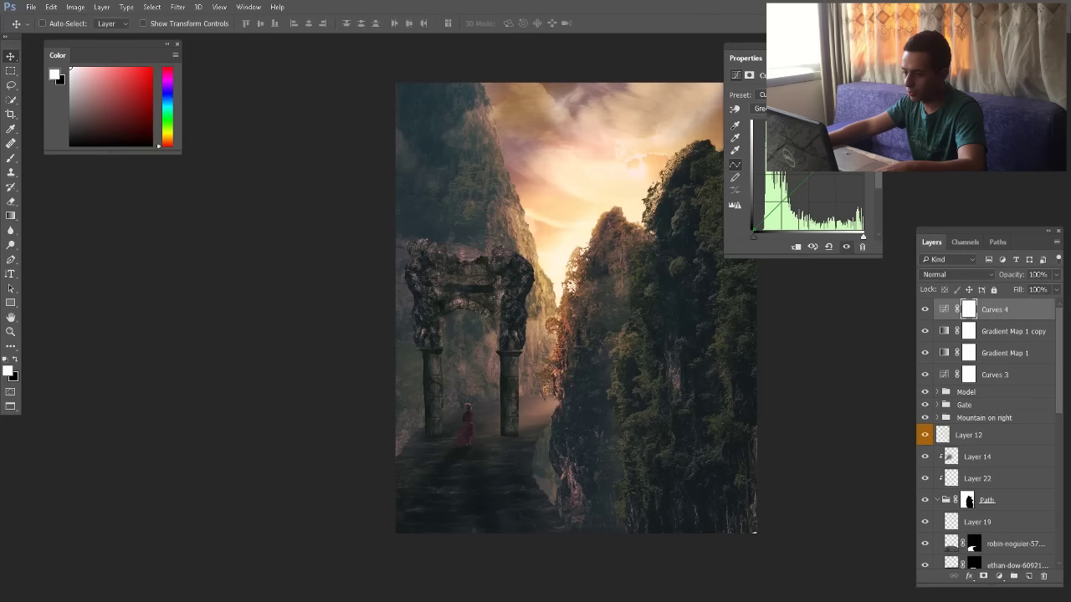
{"action": "left_click", "coordinate": [877, 48]}
Compare the scene with and without the new Curves layer and examine the woman and gate up close
{"action": "left_click", "coordinate": [928, 309]}
{"action": "left_click", "coordinate": [928, 310]}
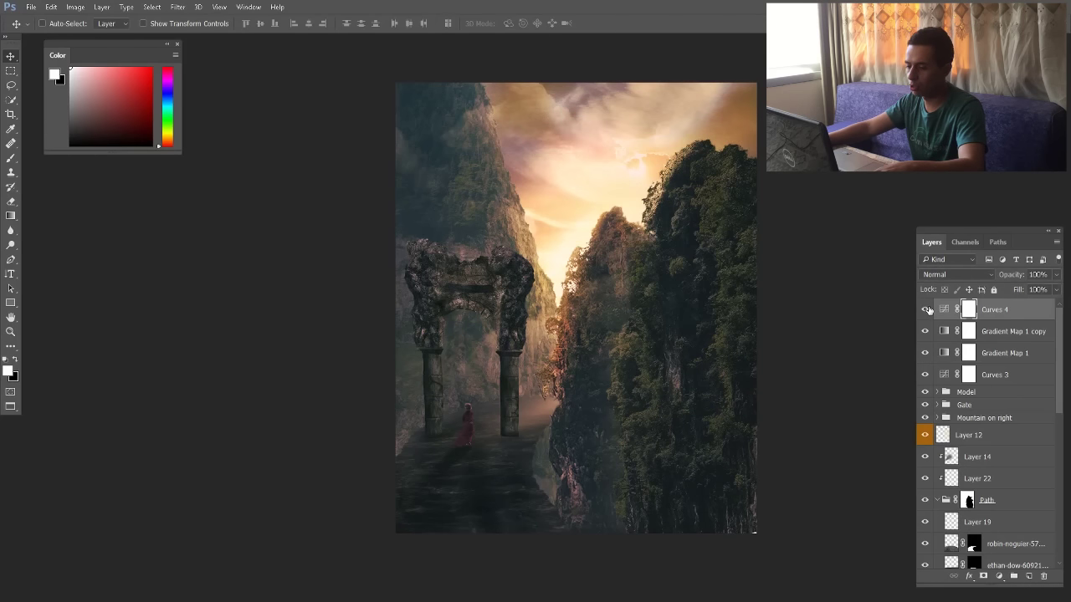
{"action": "left_click", "coordinate": [928, 309]}
{"action": "left_click", "coordinate": [926, 310]}
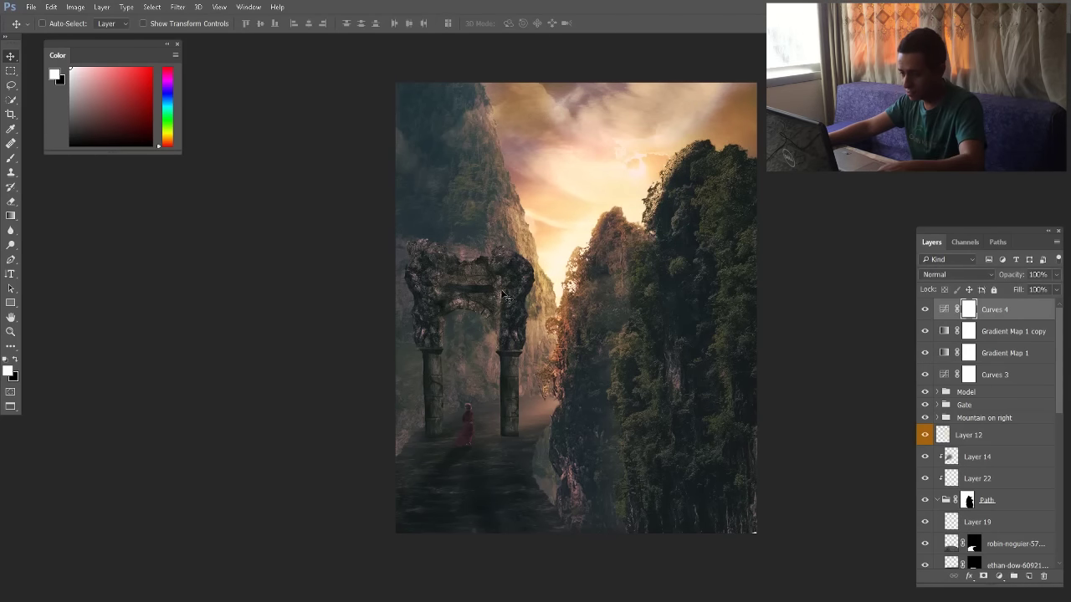
{"action": "scroll", "coordinate": [495, 417], "scroll_direction": "up", "scroll_amount": 3}
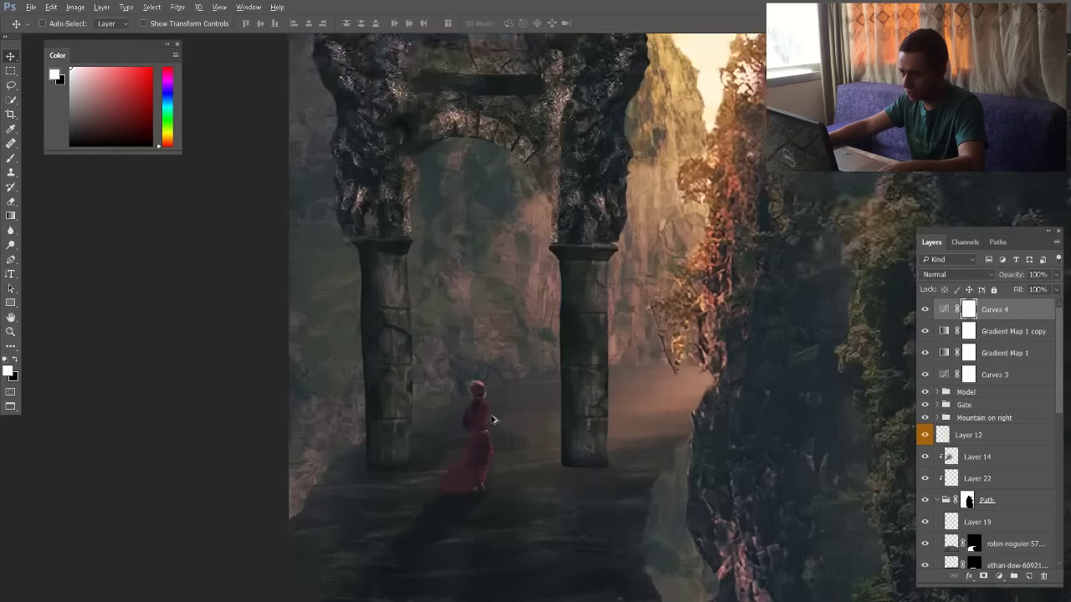
{"action": "scroll", "coordinate": [494, 417], "scroll_direction": "down", "scroll_amount": 1}
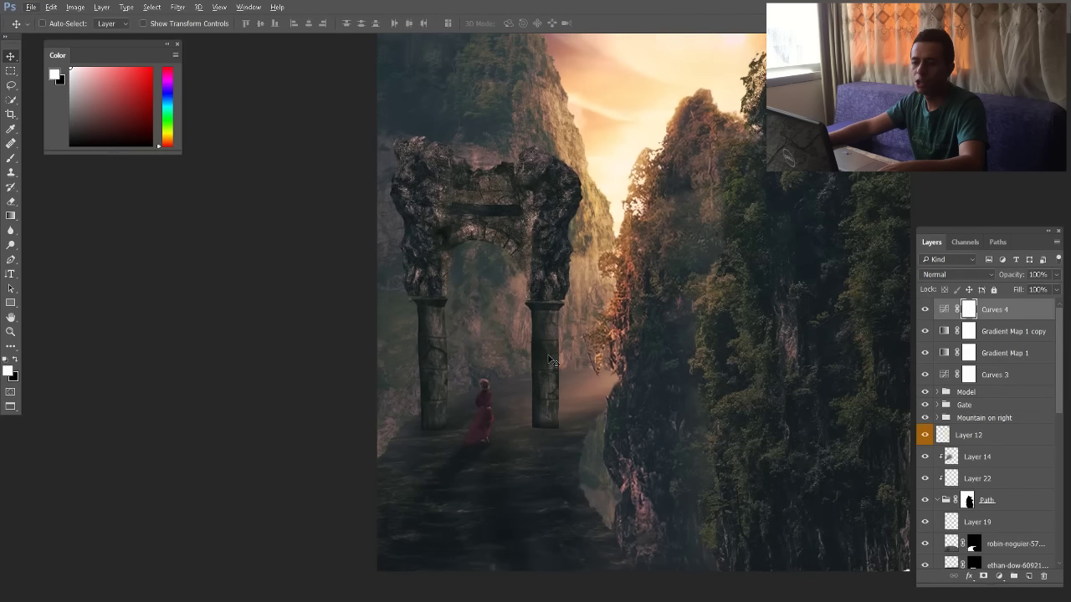
{"action": "scroll", "coordinate": [508, 378], "scroll_direction": "down", "scroll_amount": 1}
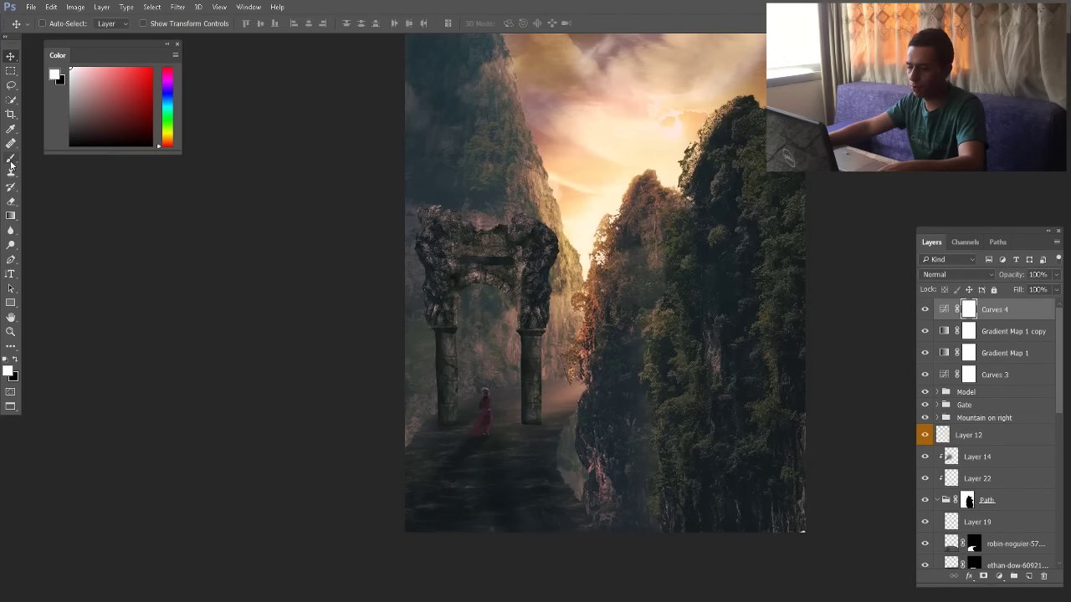
Paint black on the top Curves layer's mask over the gate and the cliff behind it with a large soft brush
{"action": "left_click", "coordinate": [11, 158]}
{"action": "key", "text": "x"}
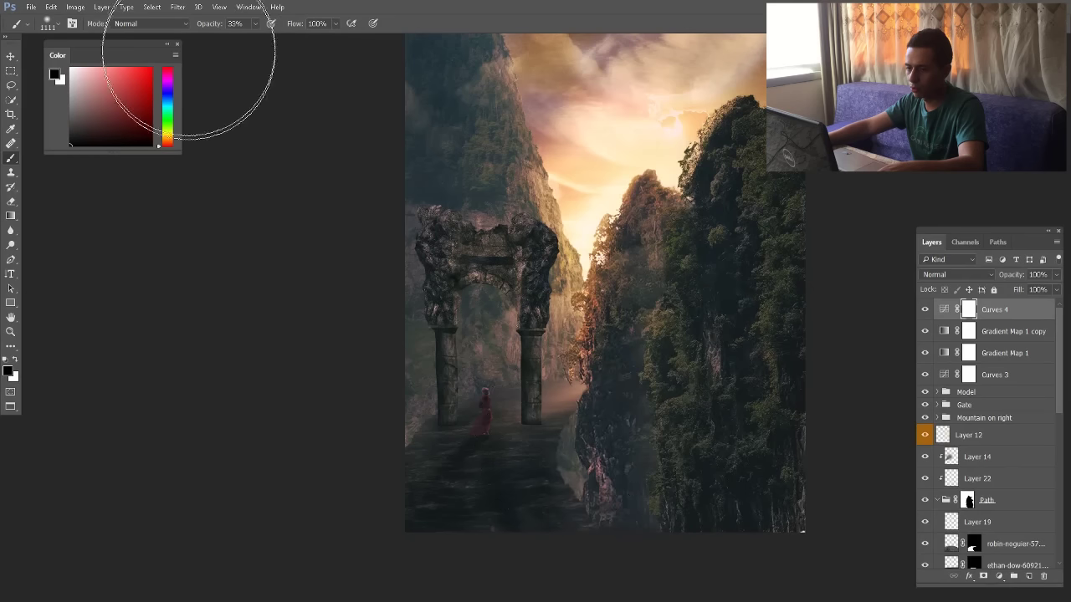
{"action": "left_click_drag", "start_coordinate": [423, 341], "coordinate": [432, 215]}
{"action": "scroll", "coordinate": [674, 364], "scroll_direction": "down", "scroll_amount": 5}
{"action": "key", "text": "v"}
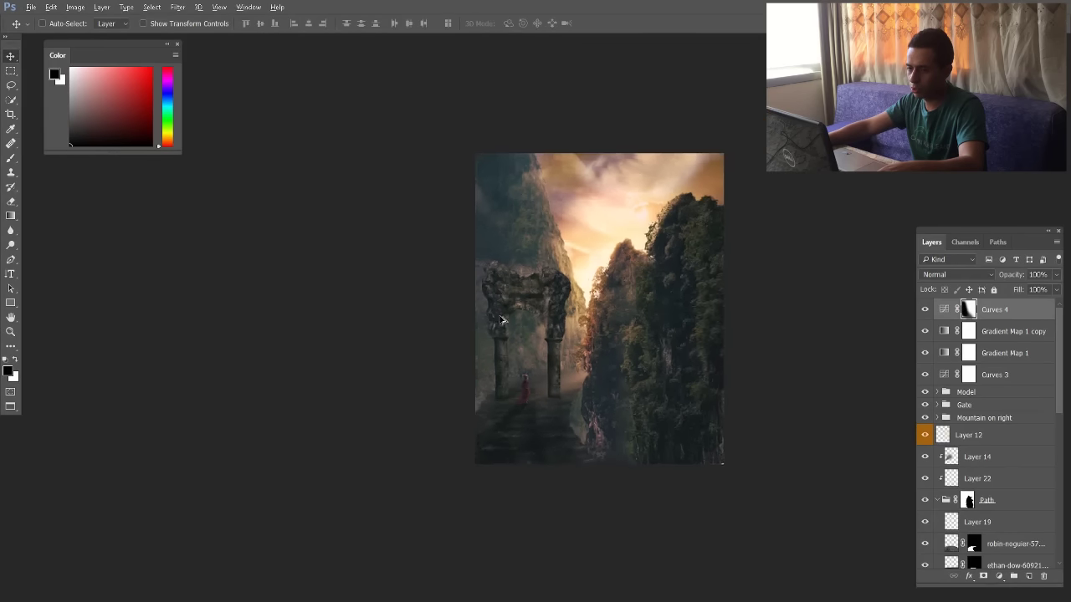
Flip the canvas horizontally and review the mirrored composition
{"action": "scroll", "coordinate": [678, 356], "scroll_direction": "up", "scroll_amount": 3}
{"action": "left_click", "coordinate": [76, 7]}
{"action": "mouse_move", "coordinate": [122, 135]}
{"action": "left_click", "coordinate": [319, 194]}
{"action": "scroll", "coordinate": [405, 234], "scroll_direction": "down", "scroll_amount": 1}
{"action": "scroll", "coordinate": [623, 289], "scroll_direction": "up", "scroll_amount": 1}
{"action": "scroll", "coordinate": [648, 283], "scroll_direction": "down", "scroll_amount": 1}
{"action": "left_click_drag", "start_coordinate": [423, 121], "coordinate": [425, 120]}
Compare the scene with and without a layer lower in the stack and select that layer
{"action": "scroll", "coordinate": [979, 373], "scroll_direction": "down", "scroll_amount": 8}
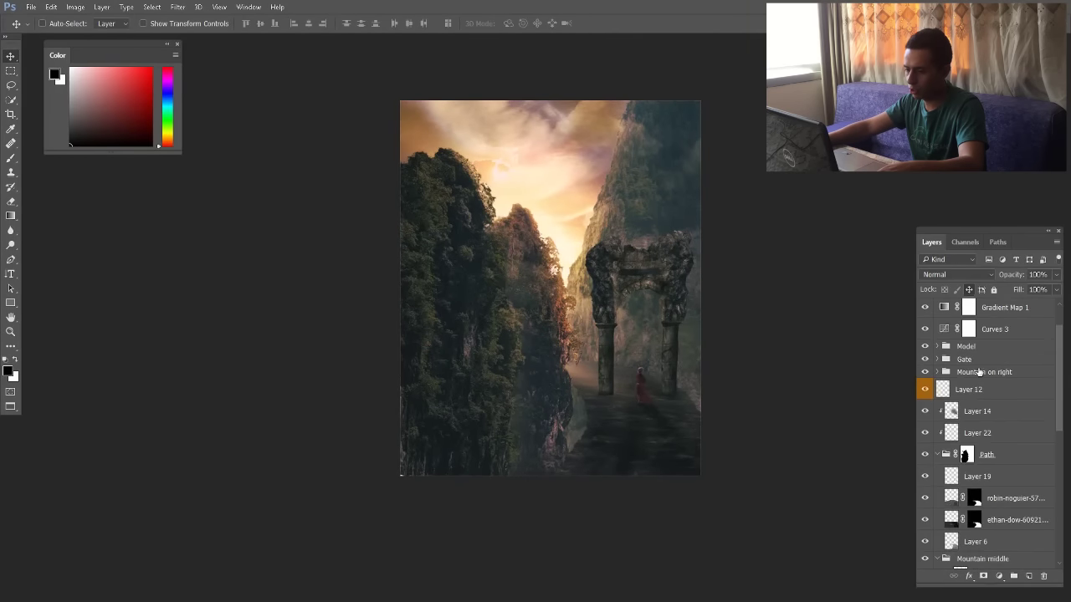
{"action": "left_click", "coordinate": [1016, 472]}
{"action": "left_click", "coordinate": [924, 536]}
{"action": "left_click", "coordinate": [924, 536]}
{"action": "left_click", "coordinate": [1005, 537]}
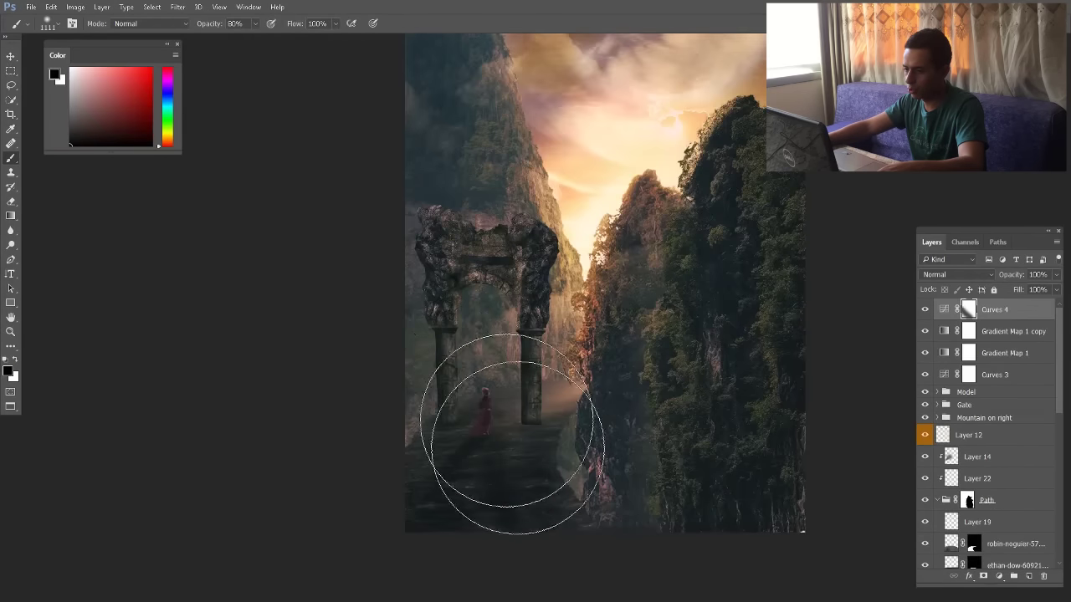
Paint black at 80% brush opacity on the top Curves layer's mask over the path, woman and gate
{"action": "mouse_move", "coordinate": [491, 430]}
{"action": "left_mouse_down"}
{"action": "mouse_move", "coordinate": [411, 143]}
{"action": "mouse_move", "coordinate": [423, 206]}
{"action": "mouse_move", "coordinate": [470, 253]}
{"action": "left_mouse_up"}
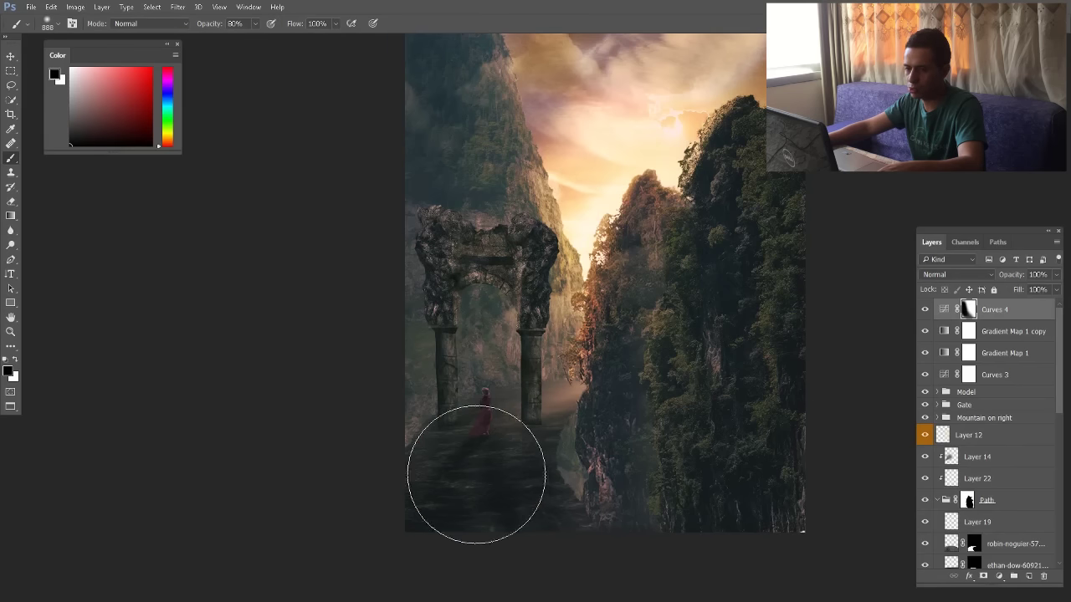
{"action": "scroll", "coordinate": [658, 372], "scroll_direction": "down", "scroll_amount": 1}
{"action": "scroll", "coordinate": [658, 372], "scroll_direction": "down", "scroll_amount": 1}
{"action": "left_click", "coordinate": [11, 56]}
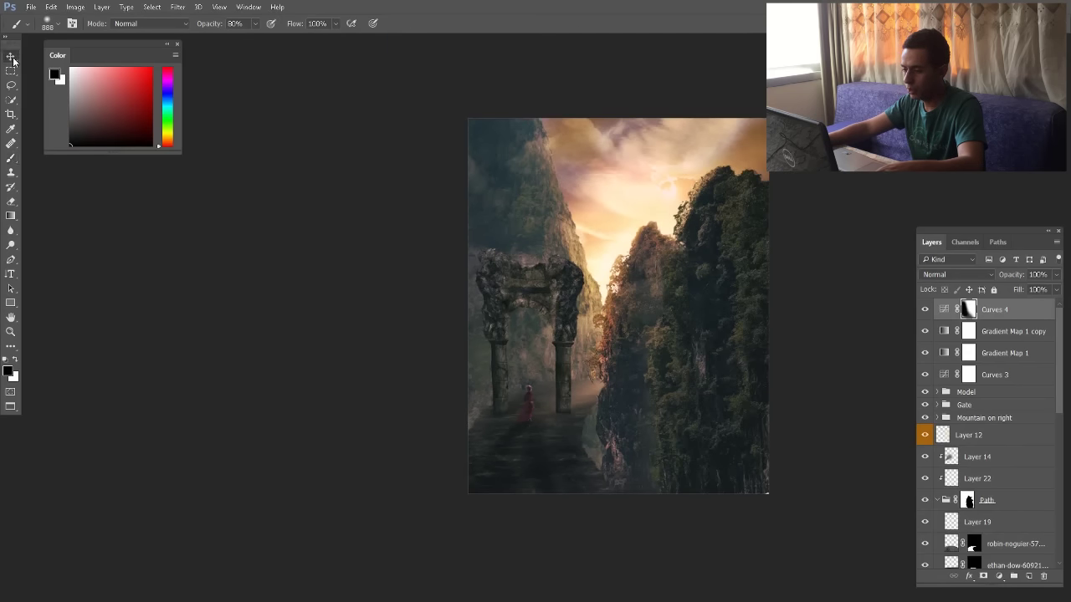
Flip the canvas horizontally and check the composition with the gate on the mirrored side
{"action": "scroll", "coordinate": [506, 324], "scroll_direction": "down", "scroll_amount": 1}
{"action": "scroll", "coordinate": [628, 347], "scroll_direction": "up", "scroll_amount": 2}
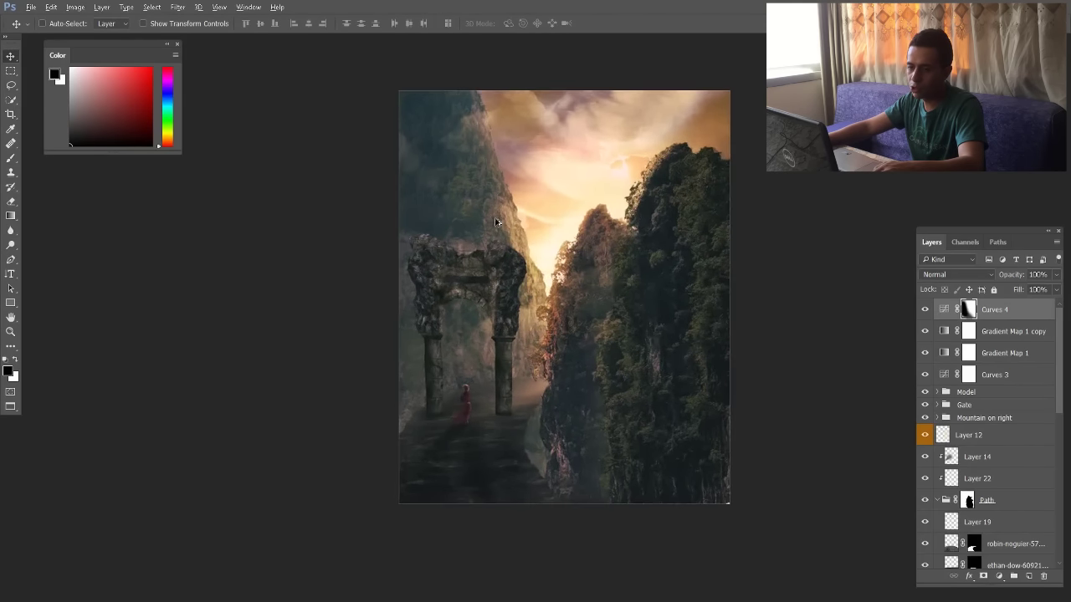
{"action": "left_click", "coordinate": [77, 7]}
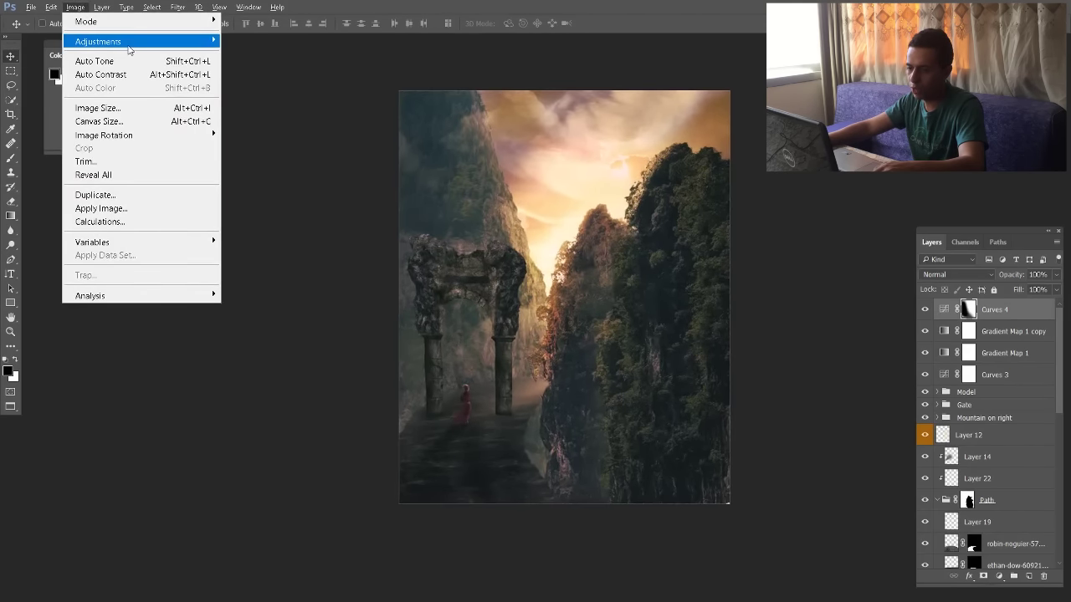
{"action": "mouse_move", "coordinate": [109, 134]}
{"action": "left_click", "coordinate": [318, 200]}
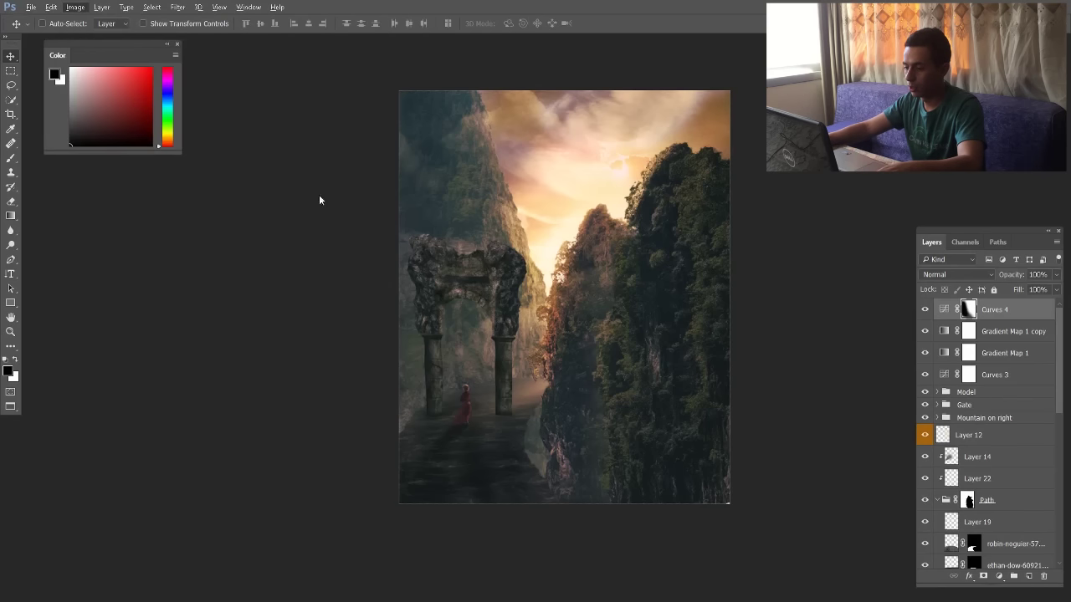
{"action": "scroll", "coordinate": [380, 215], "scroll_direction": "down", "scroll_amount": 1}
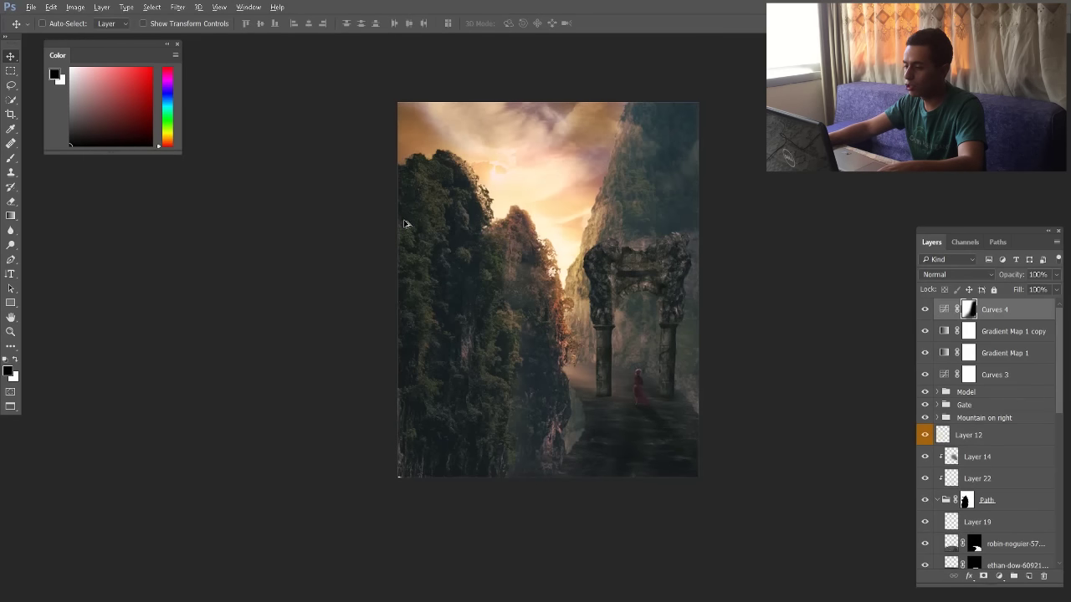
{"action": "scroll", "coordinate": [629, 301], "scroll_direction": "up", "scroll_amount": 1}
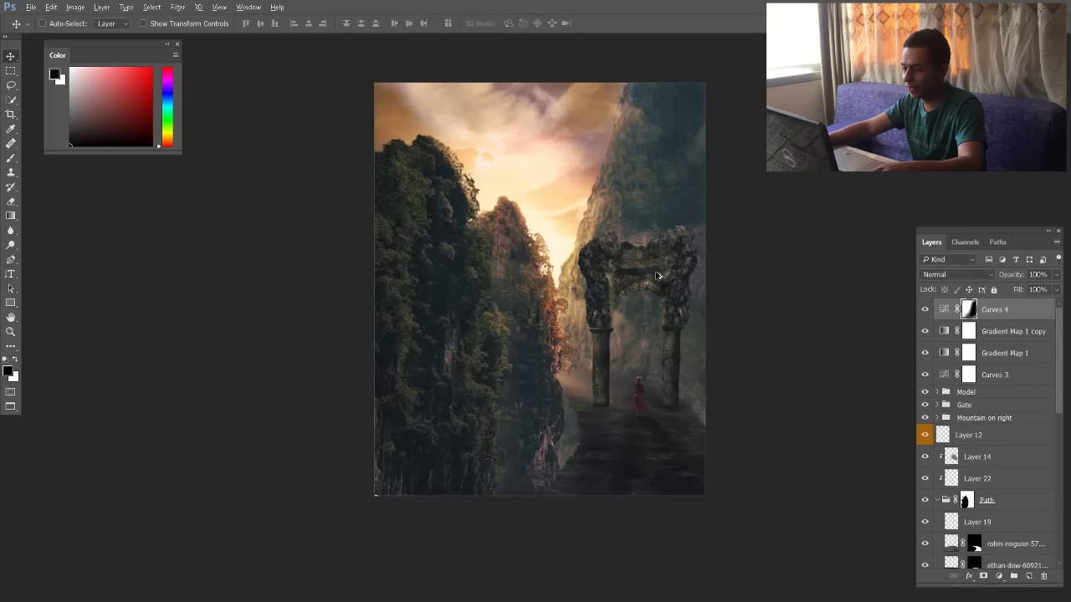
{"action": "scroll", "coordinate": [657, 276], "scroll_direction": "down", "scroll_amount": 1}
Compare the scene with and without the lowest photo in the Sky group and select that layer
{"action": "left_click_drag", "start_coordinate": [421, 138], "coordinate": [435, 131]}
{"action": "key", "text": "ctrl+z"}
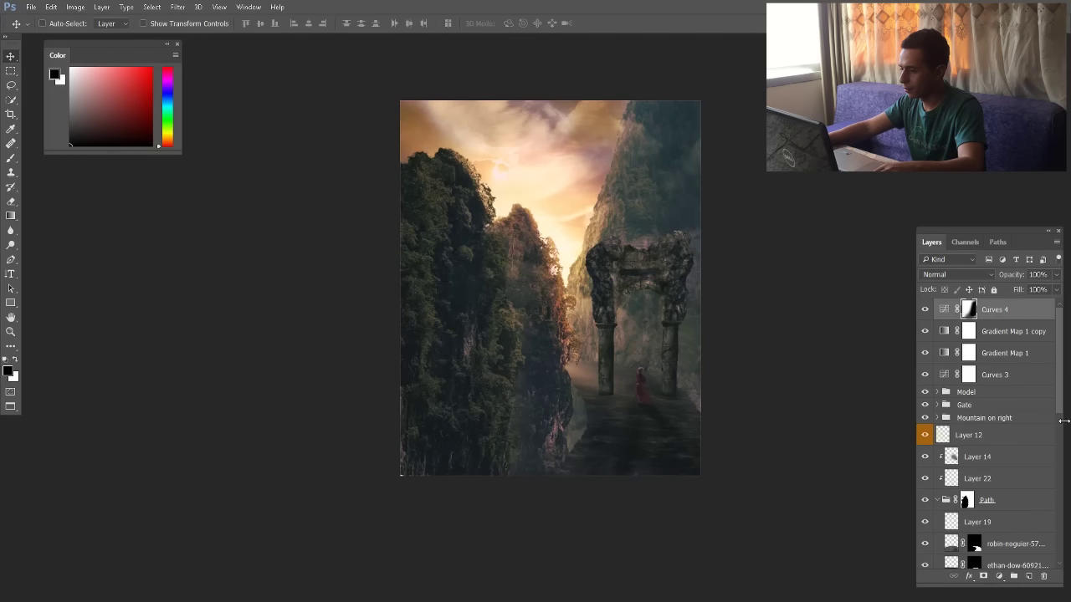
{"action": "scroll", "coordinate": [1030, 404], "scroll_direction": "down", "scroll_amount": 5}
{"action": "scroll", "coordinate": [1030, 405], "scroll_direction": "up", "scroll_amount": 4}
{"action": "scroll", "coordinate": [975, 408], "scroll_direction": "down", "scroll_amount": 2}
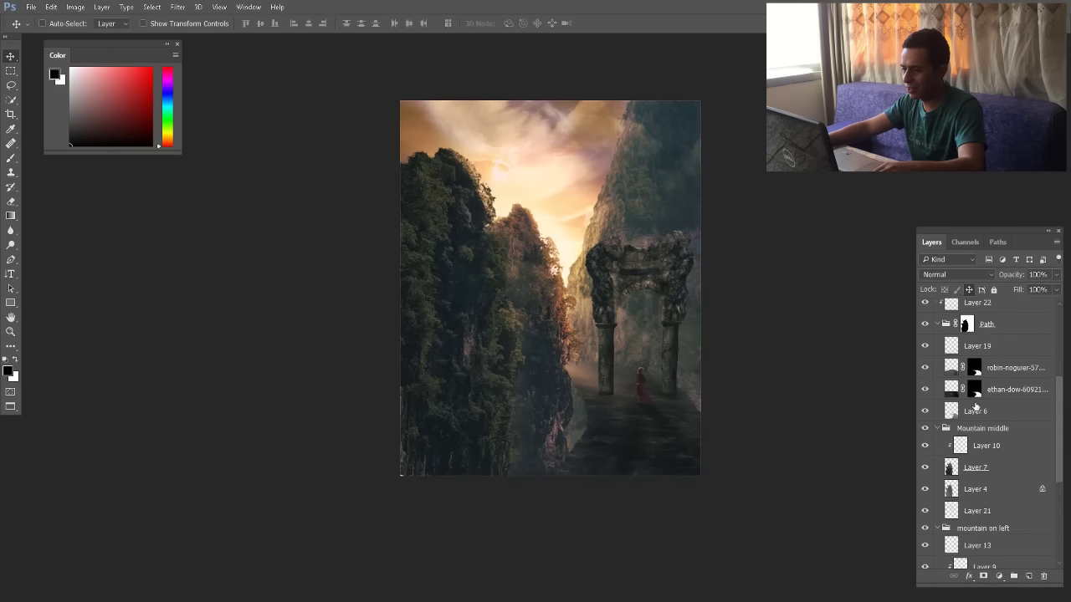
{"action": "scroll", "coordinate": [976, 408], "scroll_direction": "down", "scroll_amount": 5}
{"action": "left_click_drag", "start_coordinate": [422, 155], "coordinate": [426, 209]}
{"action": "key", "text": "ctrl+z"}
{"action": "left_click", "coordinate": [926, 537]}
{"action": "left_click", "coordinate": [926, 537]}
{"action": "left_click", "coordinate": [950, 538]}
{"action": "key", "text": "ctrl+b"}
{"action": "left_click_drag", "start_coordinate": [671, 103], "coordinate": [701, 103]}
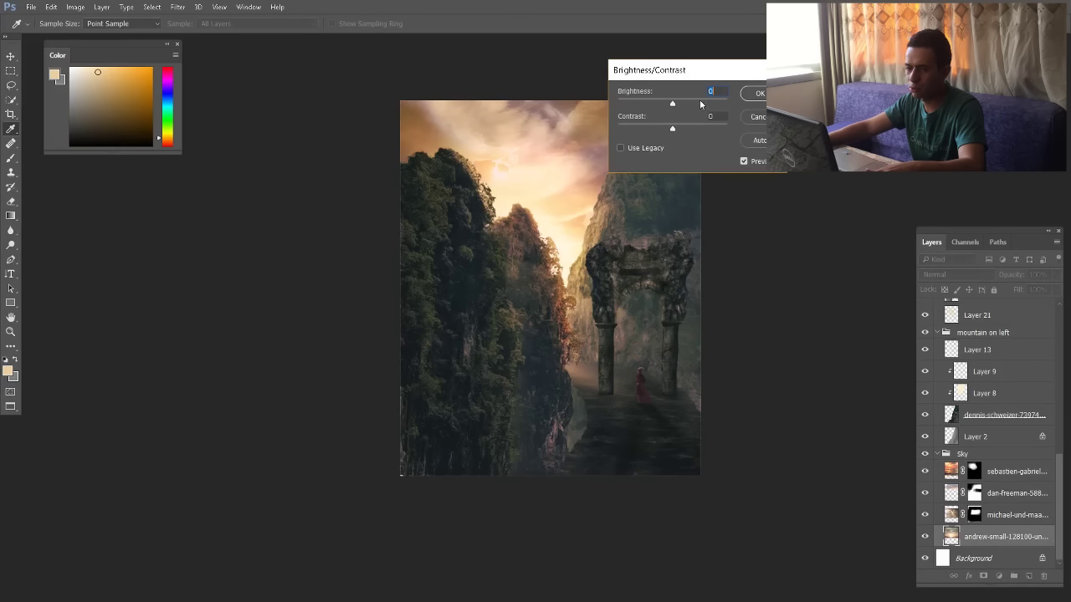
{"action": "left_click", "coordinate": [749, 116]}
{"action": "key", "text": "v"}
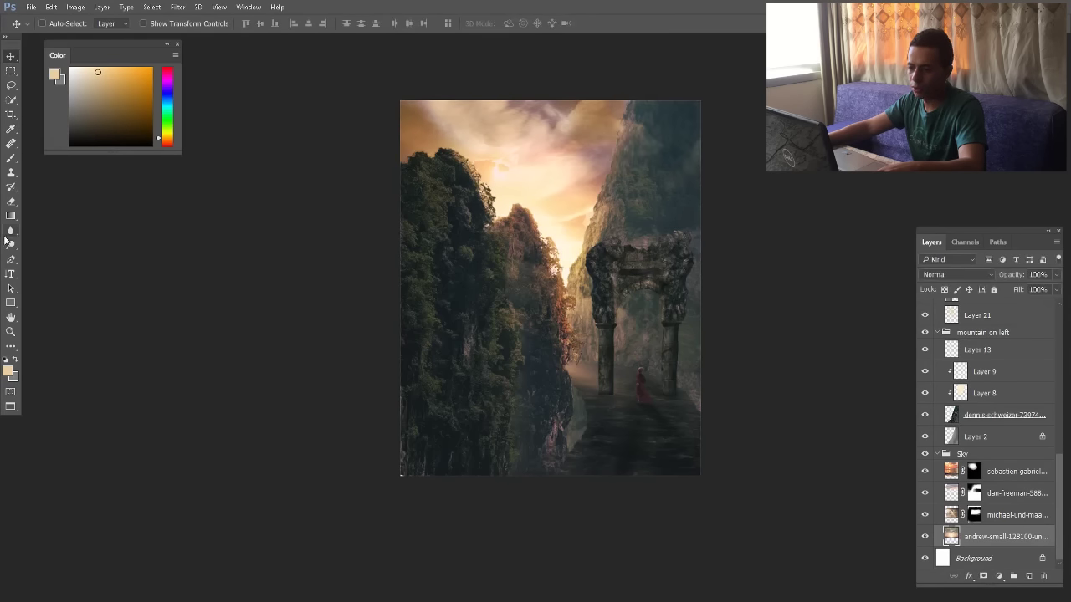
Dodge the midtones of the lowest sky photo at 46% exposure around the cliff tops with a large soft brush
{"action": "left_click", "coordinate": [13, 245]}
{"action": "left_click", "coordinate": [154, 25]}
{"action": "left_click", "coordinate": [141, 44]}
{"action": "left_click_drag", "start_coordinate": [514, 241], "coordinate": [555, 241]}
{"action": "left_click_drag", "start_coordinate": [486, 165], "coordinate": [434, 161]}
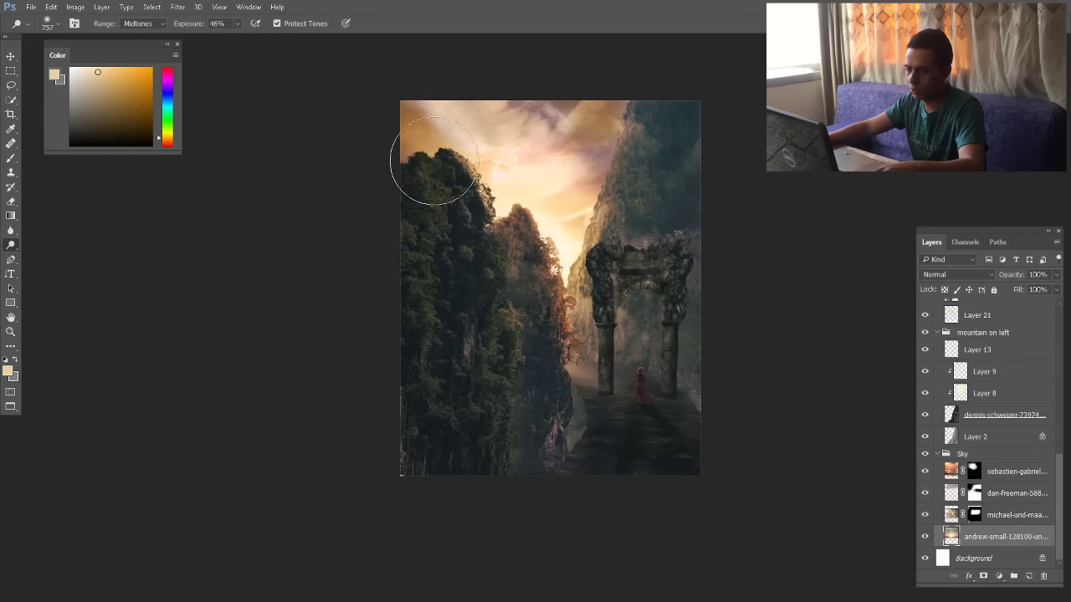
Dodge the shadows of the same sky photo along the edge of the cliff behind the gate
{"action": "left_click", "coordinate": [147, 24]}
{"action": "left_click", "coordinate": [136, 35]}
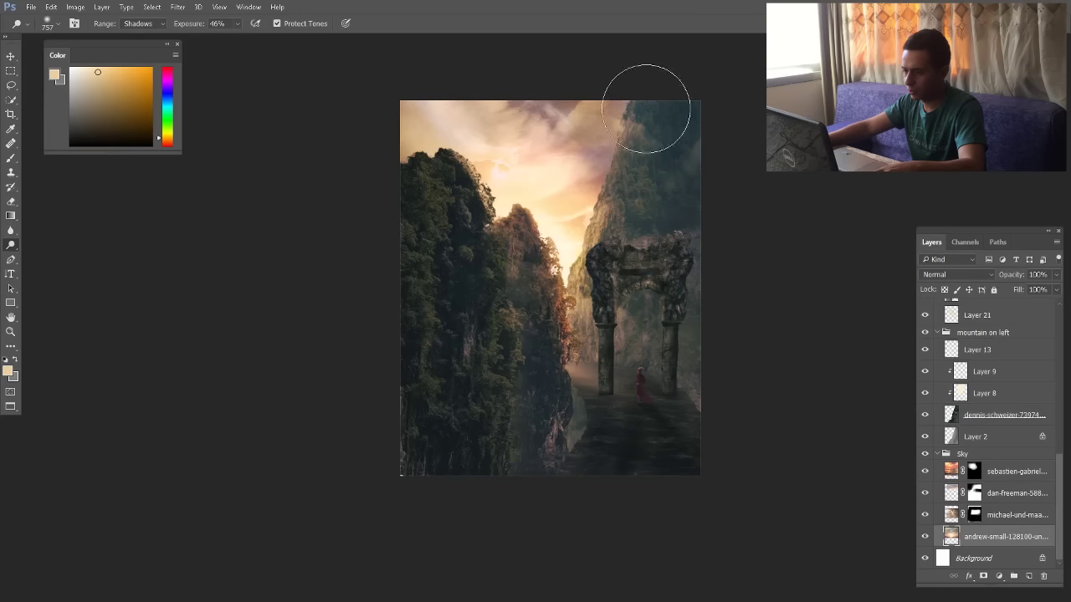
{"action": "left_click_drag", "start_coordinate": [590, 235], "coordinate": [574, 235]}
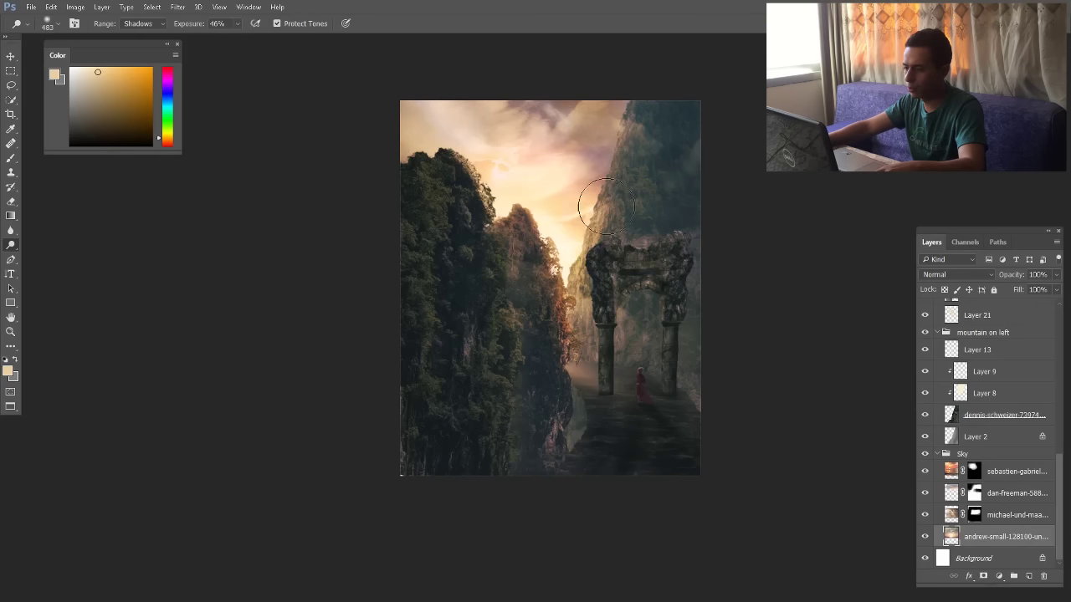
{"action": "left_click", "coordinate": [11, 56]}
Flip the canvas horizontally so the gate returns to its original side, and review the scene
{"action": "scroll", "coordinate": [626, 326], "scroll_direction": "up", "scroll_amount": 5}
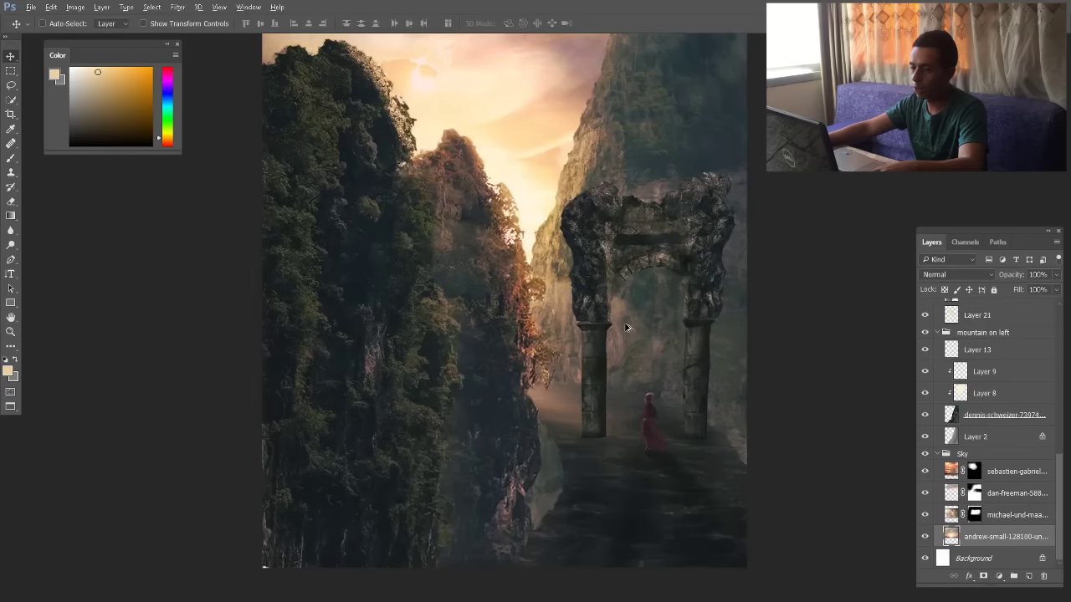
{"action": "scroll", "coordinate": [626, 326], "scroll_direction": "down", "scroll_amount": 5}
{"action": "scroll", "coordinate": [626, 326], "scroll_direction": "up", "scroll_amount": 3}
{"action": "scroll", "coordinate": [627, 328], "scroll_direction": "down", "scroll_amount": 1}
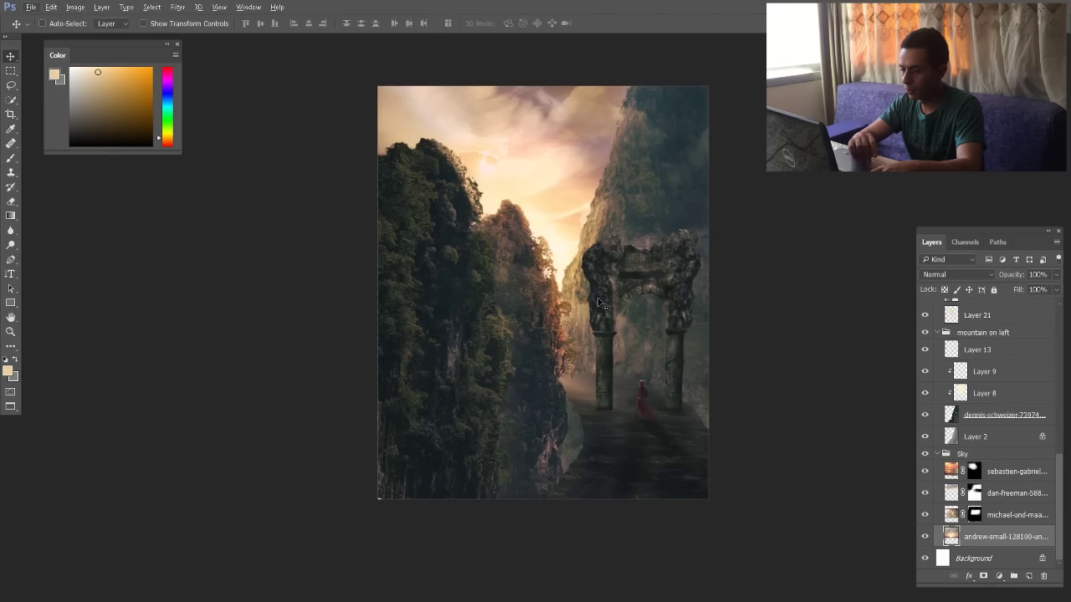
{"action": "key", "text": "ctrl"}
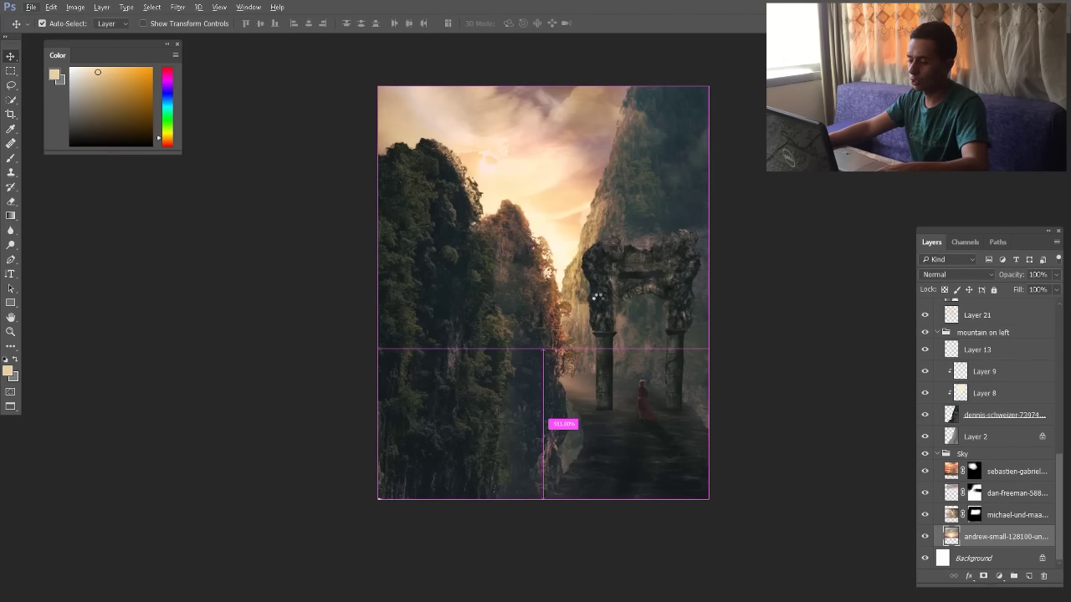
{"action": "key", "text": "ctrl+alt+h"}
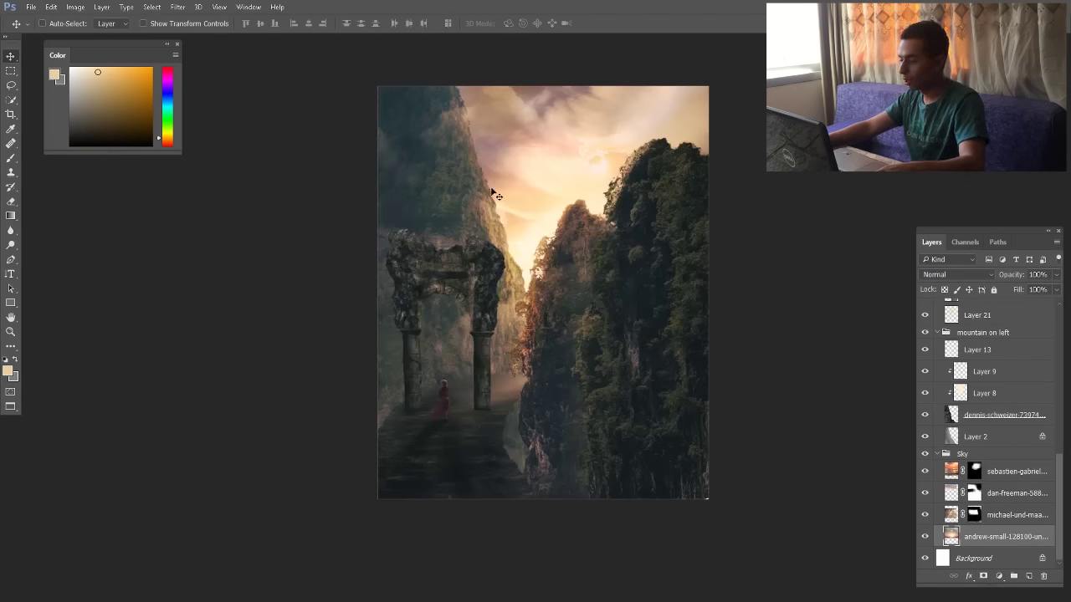
{"action": "scroll", "coordinate": [578, 270], "scroll_direction": "up", "scroll_amount": 1}
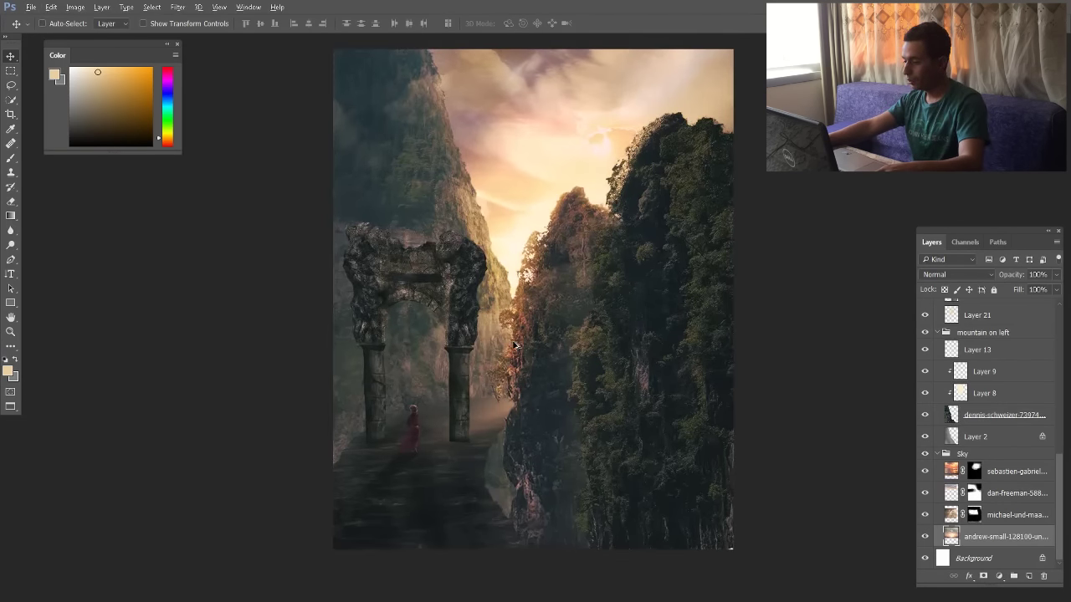
{"action": "scroll", "coordinate": [515, 344], "scroll_direction": "down", "scroll_amount": 1}
Add a new empty layer above the top Curves adjustment layer
{"action": "scroll", "coordinate": [993, 441], "scroll_direction": "up", "scroll_amount": 5}
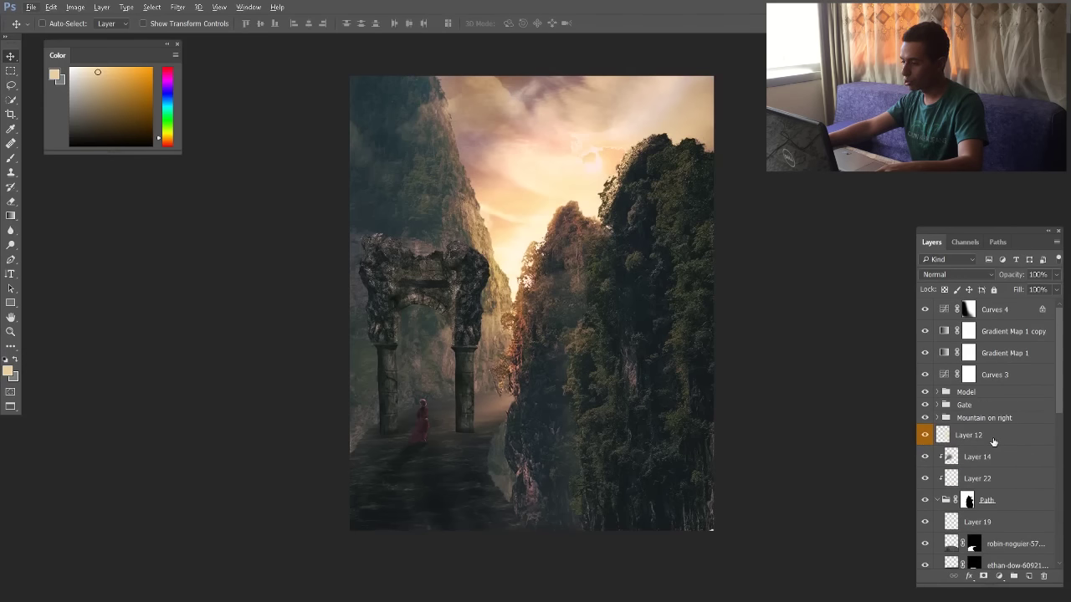
{"action": "left_click", "coordinate": [995, 312]}
{"action": "left_click", "coordinate": [998, 576]}
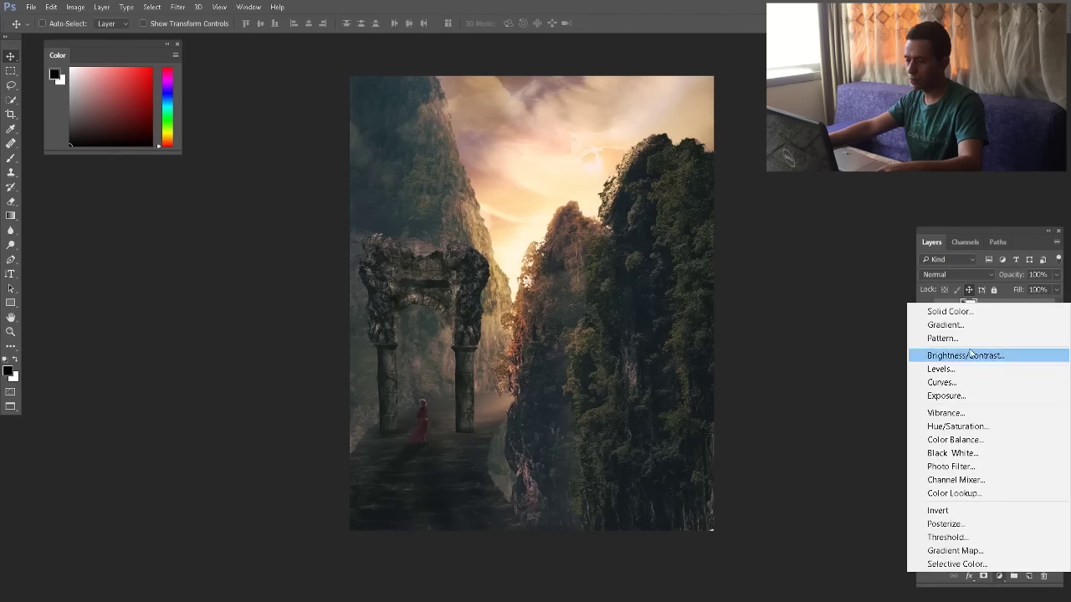
{"action": "left_click", "coordinate": [1005, 303]}
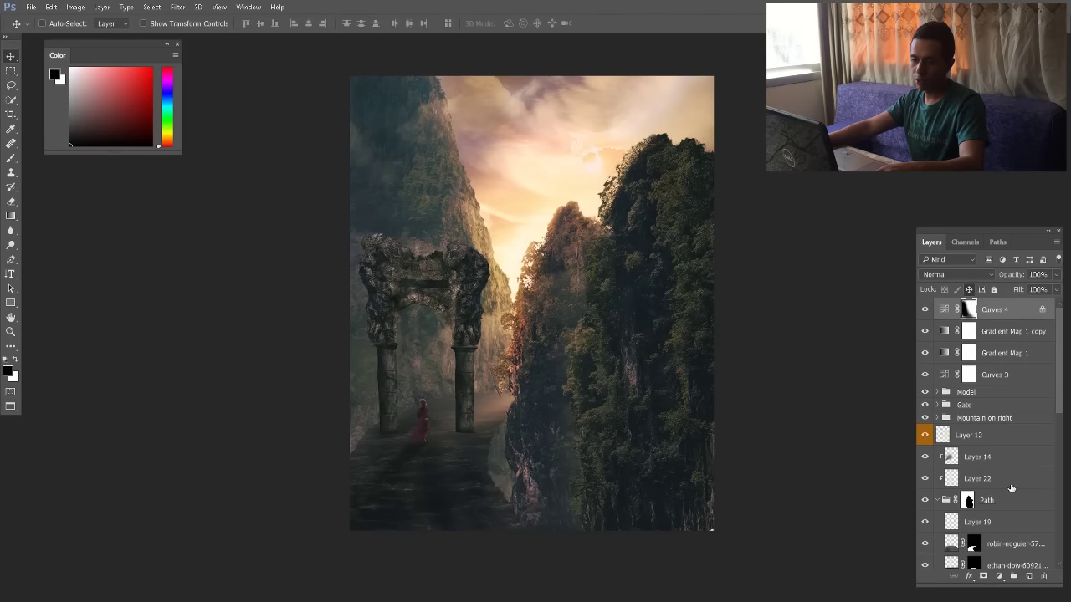
{"action": "left_click", "coordinate": [1028, 576]}
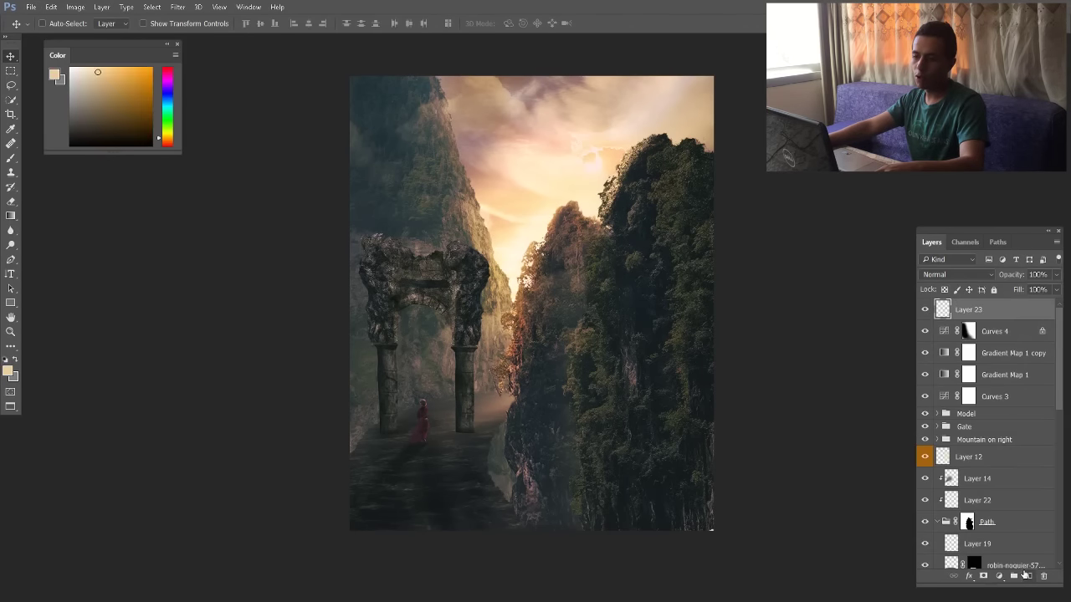
Set up the Brush tool with Normal mode, 100% opacity and 8% flow
{"action": "left_click", "coordinate": [10, 158]}
{"action": "left_click", "coordinate": [148, 24]}
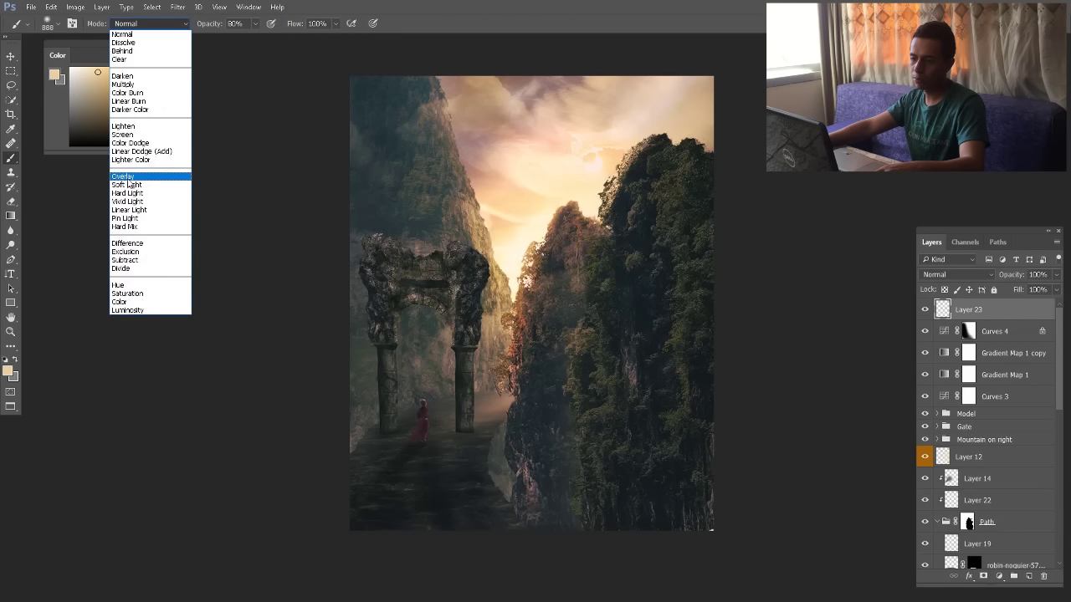
{"action": "left_click", "coordinate": [128, 179]}
{"action": "left_click_drag", "start_coordinate": [201, 26], "coordinate": [388, 36]}
{"action": "left_click_drag", "start_coordinate": [301, 26], "coordinate": [245, 28]}
{"action": "left_click", "coordinate": [159, 24]}
{"action": "left_click", "coordinate": [126, 33]}
Set the new layer's blend mode to Overlay and choose a pale salmon brush colour
{"action": "left_click", "coordinate": [962, 275]}
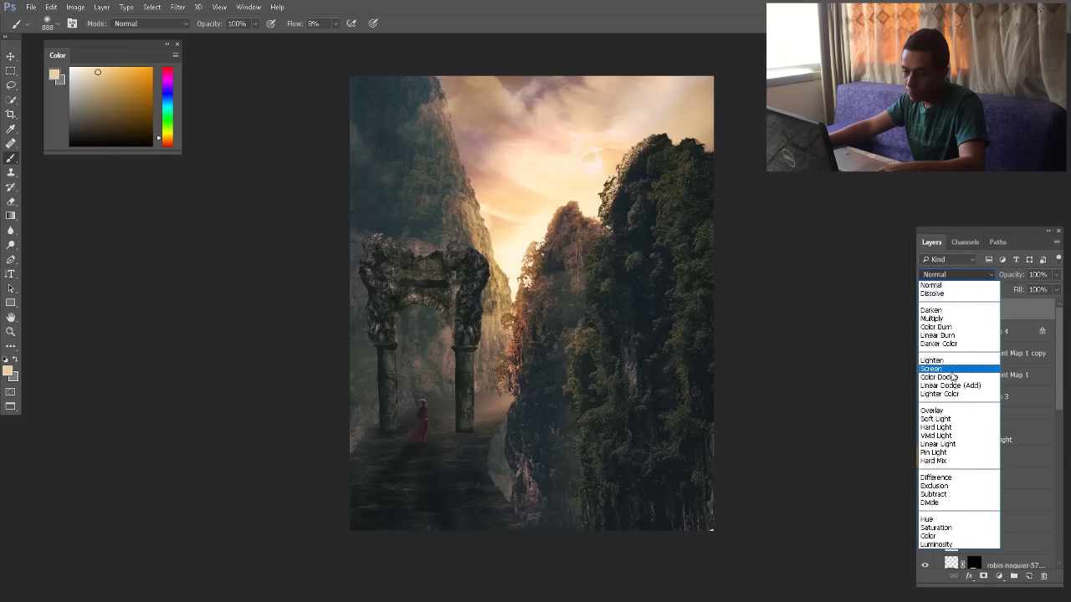
{"action": "left_click", "coordinate": [954, 412]}
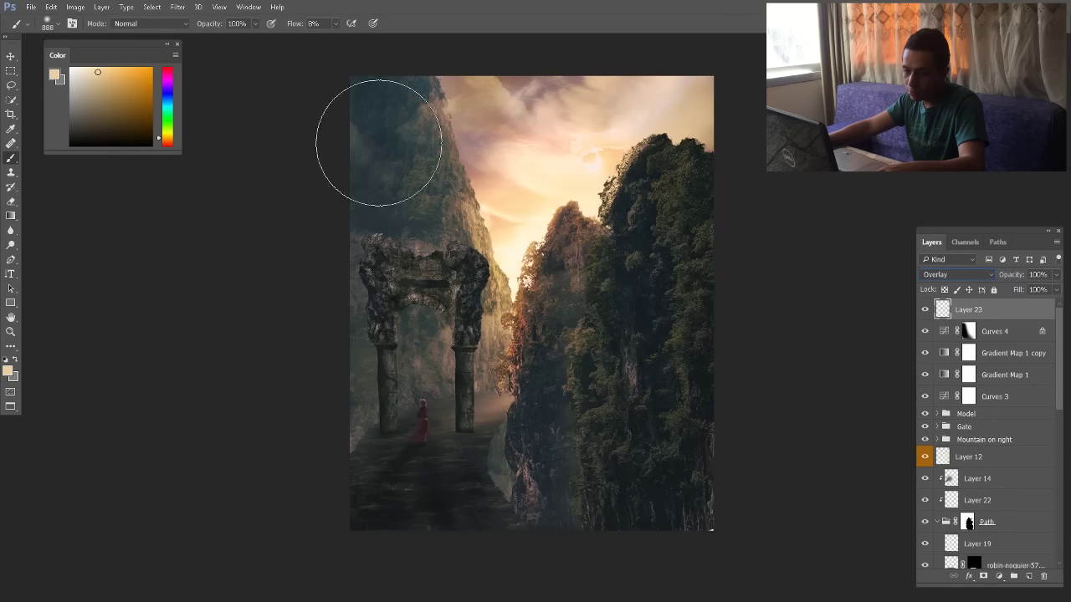
{"action": "left_click", "coordinate": [169, 76]}
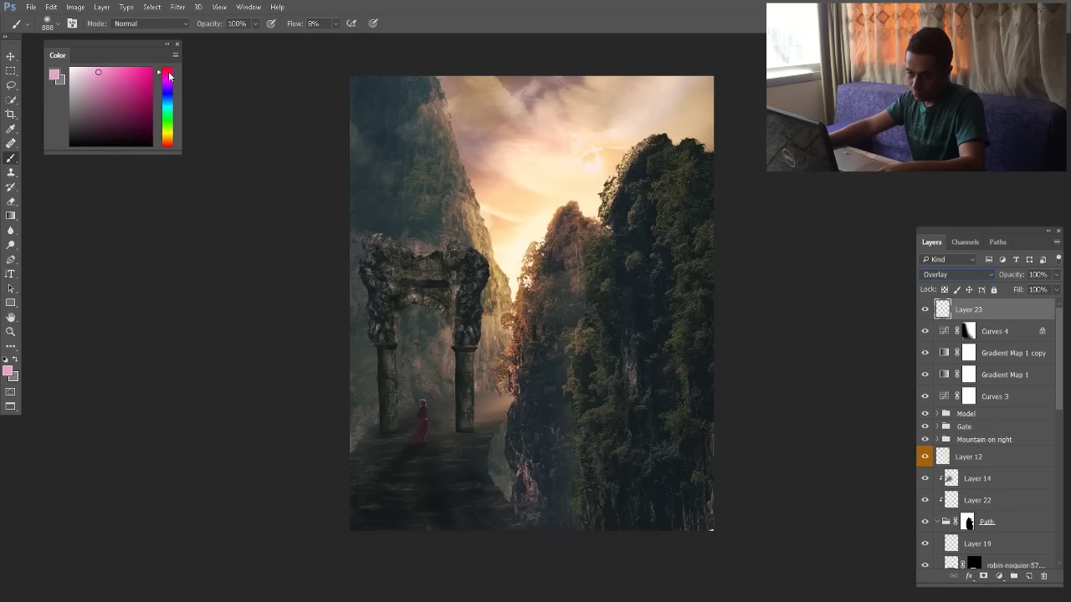
{"action": "left_click", "coordinate": [166, 148]}
{"action": "left_click", "coordinate": [169, 75]}
{"action": "left_click_drag", "start_coordinate": [475, 263], "coordinate": [420, 253]}
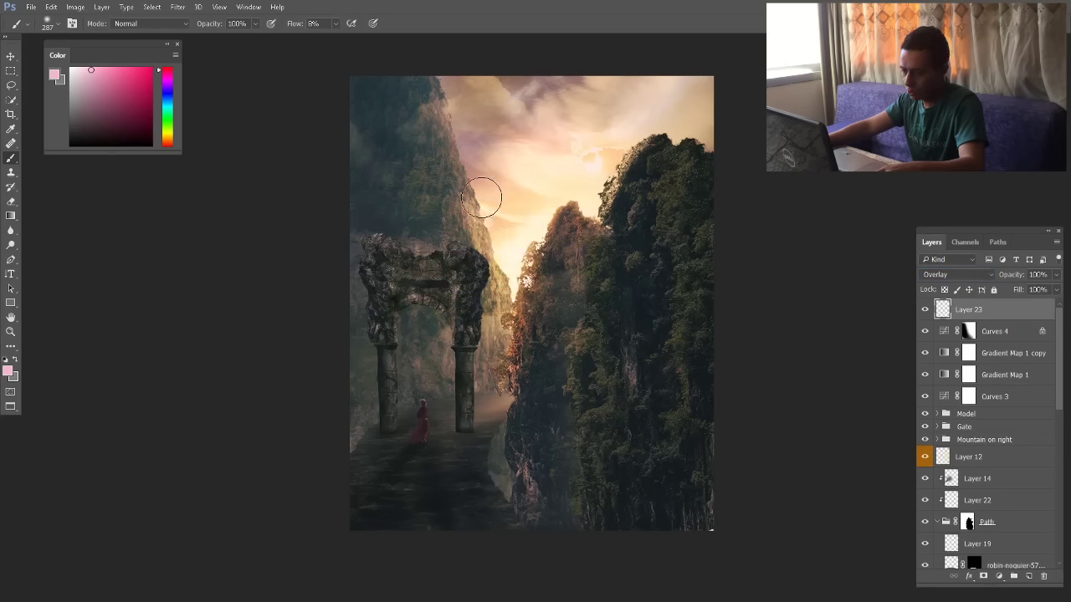
{"action": "left_click", "coordinate": [168, 147]}
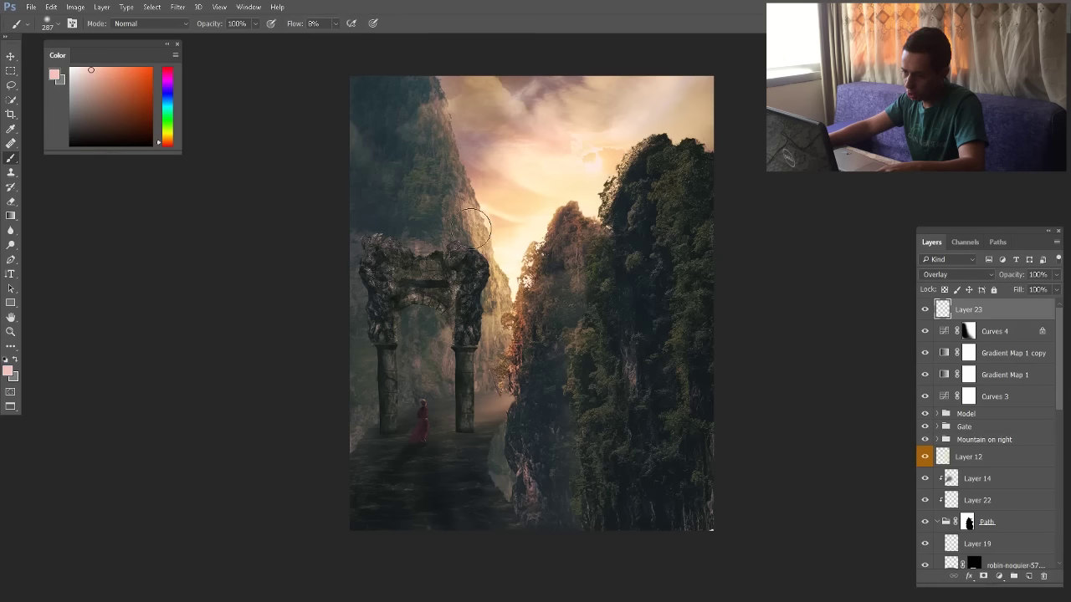
Paint warm highlights along the sunlit edge of the cliff behind the gate and around the middle mountain peak
{"action": "left_click_drag", "start_coordinate": [454, 176], "coordinate": [430, 65]}
{"action": "left_click_drag", "start_coordinate": [435, 101], "coordinate": [428, 102]}
{"action": "scroll", "coordinate": [484, 202], "scroll_direction": "up", "scroll_amount": 4}
{"action": "left_click_drag", "start_coordinate": [578, 277], "coordinate": [567, 277]}
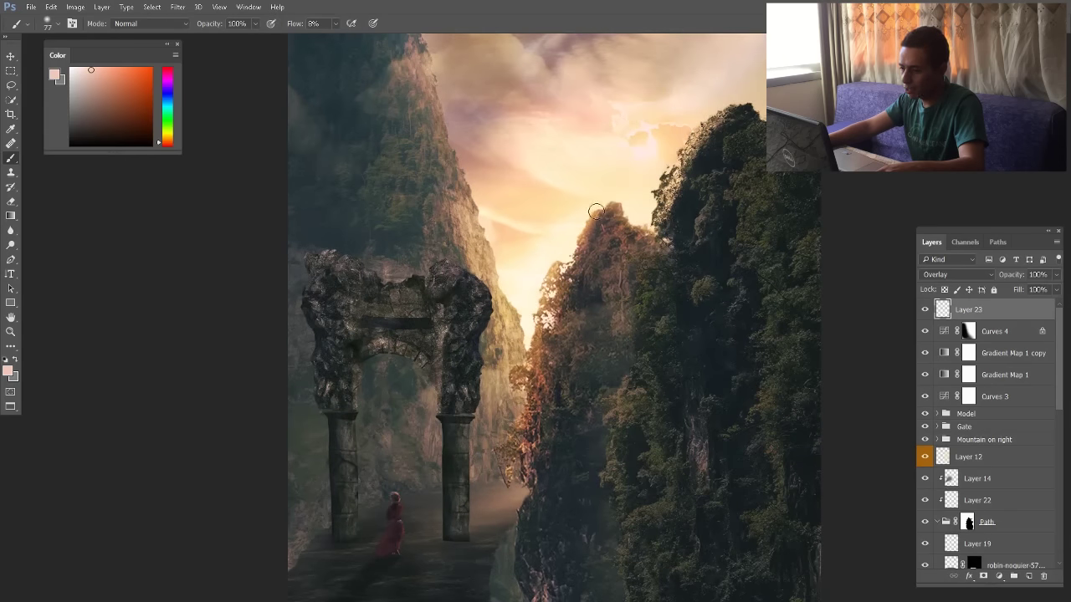
{"action": "scroll", "coordinate": [556, 213], "scroll_direction": "down", "scroll_amount": 2}
{"action": "scroll", "coordinate": [581, 201], "scroll_direction": "up", "scroll_amount": 2}
{"action": "left_click_drag", "start_coordinate": [612, 191], "coordinate": [623, 184]}
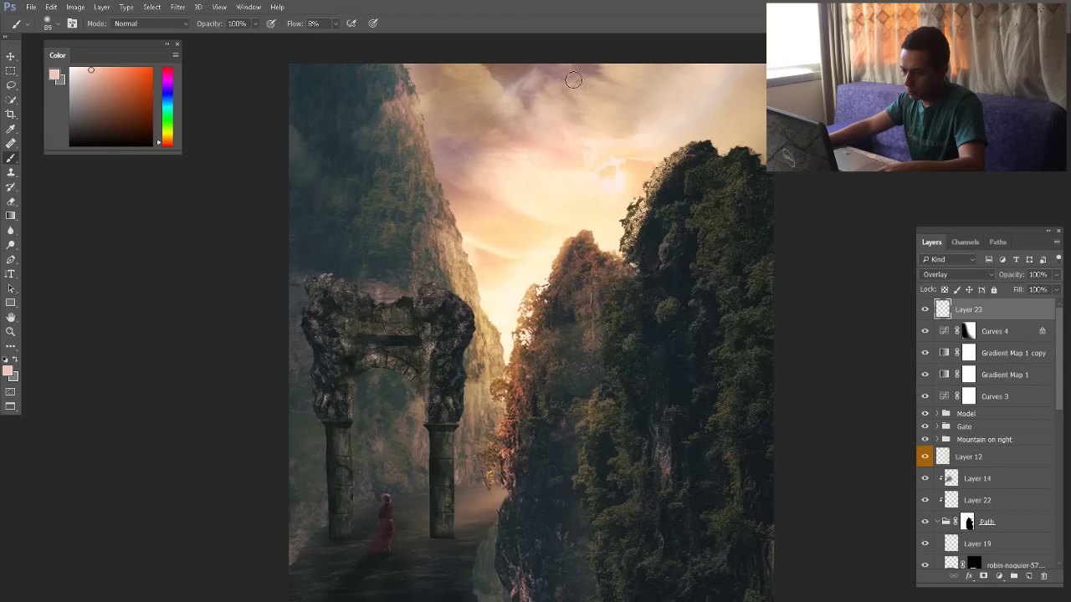
{"action": "left_click_drag", "start_coordinate": [519, 241], "coordinate": [459, 230]}
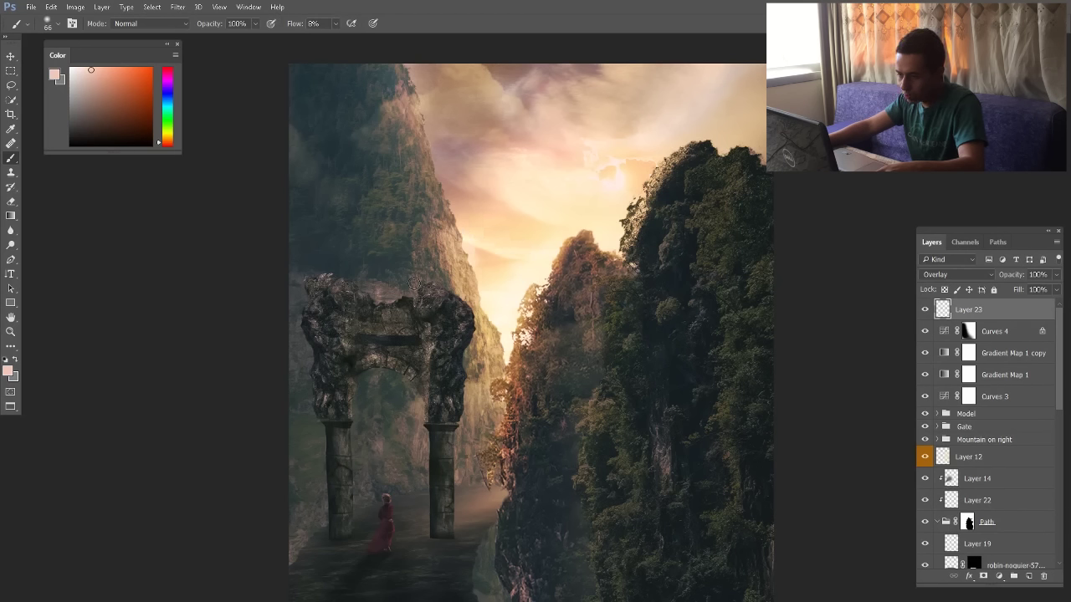
Paint warm light on the path beside the gate and over the woman in red with a larger soft brush
{"action": "scroll", "coordinate": [452, 271], "scroll_direction": "down", "scroll_amount": 1}
{"action": "scroll", "coordinate": [459, 321], "scroll_direction": "up", "scroll_amount": 3}
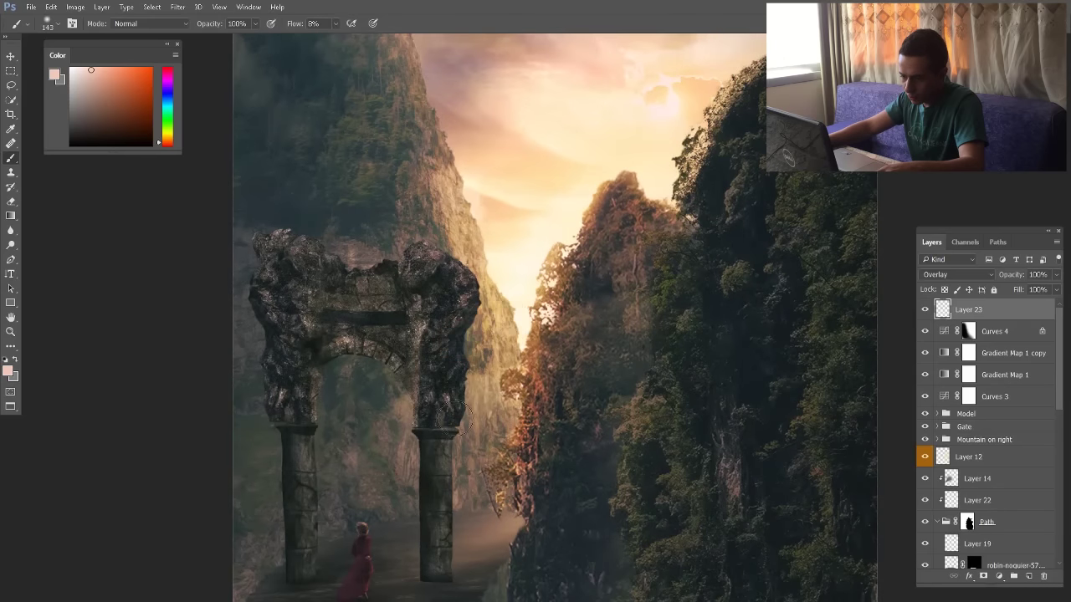
{"action": "scroll", "coordinate": [488, 394], "scroll_direction": "down", "scroll_amount": 2}
{"action": "left_click_drag", "start_coordinate": [494, 481], "coordinate": [507, 456]}
{"action": "scroll", "coordinate": [460, 502], "scroll_direction": "up", "scroll_amount": 3}
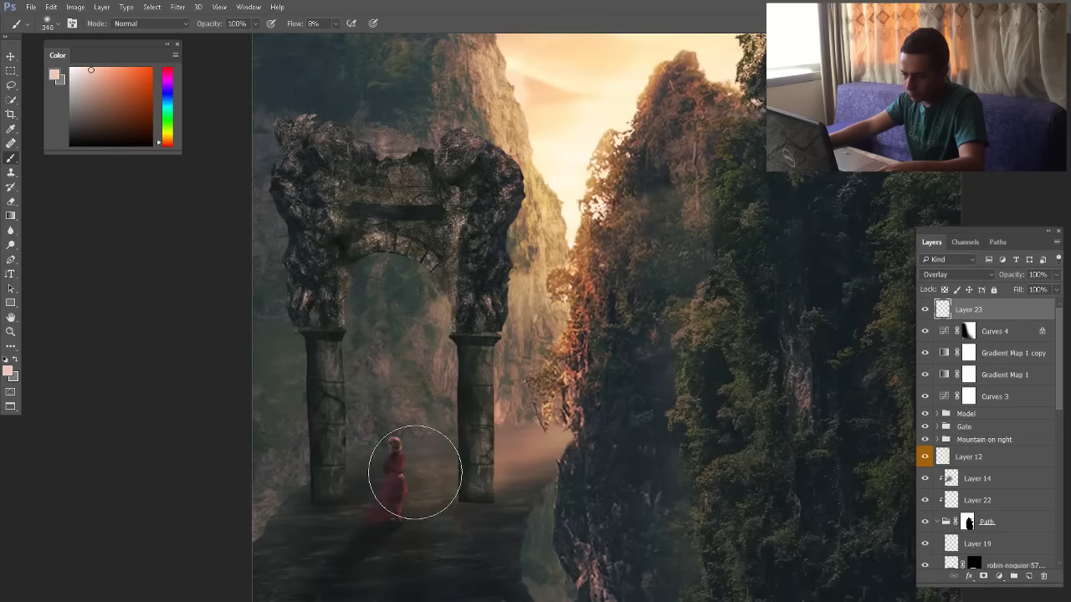
{"action": "left_click", "coordinate": [418, 470]}
Compare the scene with and without the painted Overlay layer and lower its opacity to 71%
{"action": "scroll", "coordinate": [476, 427], "scroll_direction": "down", "scroll_amount": 5}
{"action": "left_click_drag", "start_coordinate": [633, 191], "coordinate": [617, 284]}
{"action": "left_click", "coordinate": [925, 310]}
{"action": "left_click", "coordinate": [924, 310]}
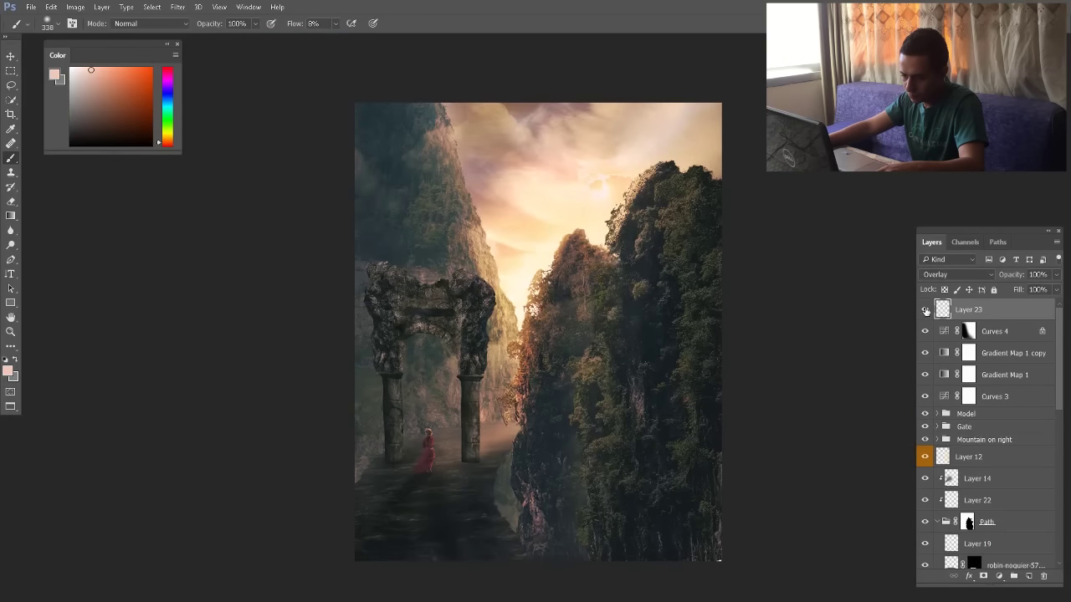
{"action": "left_click_drag", "start_coordinate": [1022, 275], "coordinate": [1008, 277]}
Undo the accidental shift of the Overlay layer and lock its position
{"action": "key", "text": "v"}
{"action": "scroll", "coordinate": [507, 447], "scroll_direction": "down", "scroll_amount": 1}
{"action": "scroll", "coordinate": [468, 447], "scroll_direction": "up", "scroll_amount": 5}
{"action": "scroll", "coordinate": [566, 173], "scroll_direction": "down", "scroll_amount": 1}
{"action": "left_click_drag", "start_coordinate": [535, 368], "coordinate": [485, 368]}
{"action": "key", "text": "ctrl+z"}
{"action": "left_click", "coordinate": [969, 290]}
Select the stone gate's layer from the canvas and add a layer mask to it
{"action": "left_click", "coordinate": [538, 368], "text": "ctrl"}
{"action": "left_click", "coordinate": [627, 355], "text": "ctrl"}
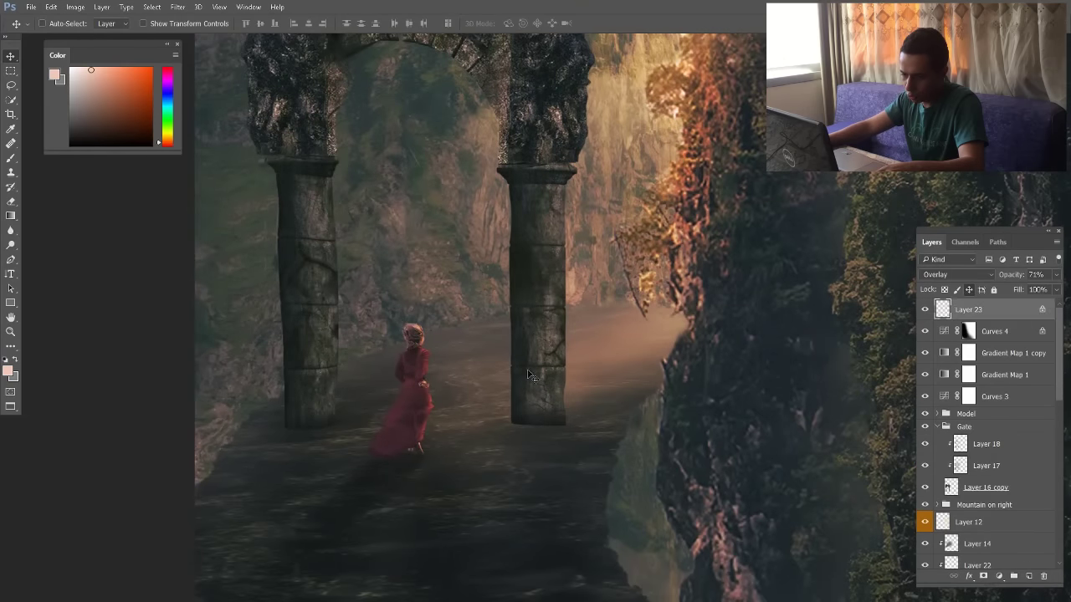
{"action": "scroll", "coordinate": [526, 452], "scroll_direction": "up", "scroll_amount": 3}
{"action": "left_click", "coordinate": [635, 369], "text": "ctrl"}
{"action": "left_click", "coordinate": [983, 576]}
Paint black on the gate's layer mask with a small soft 17 px brush to fade the pillar bases into the path
{"action": "key", "text": "b"}
{"action": "left_click_drag", "start_coordinate": [705, 380], "coordinate": [457, 378]}
{"action": "left_click_drag", "start_coordinate": [621, 385], "coordinate": [563, 381]}
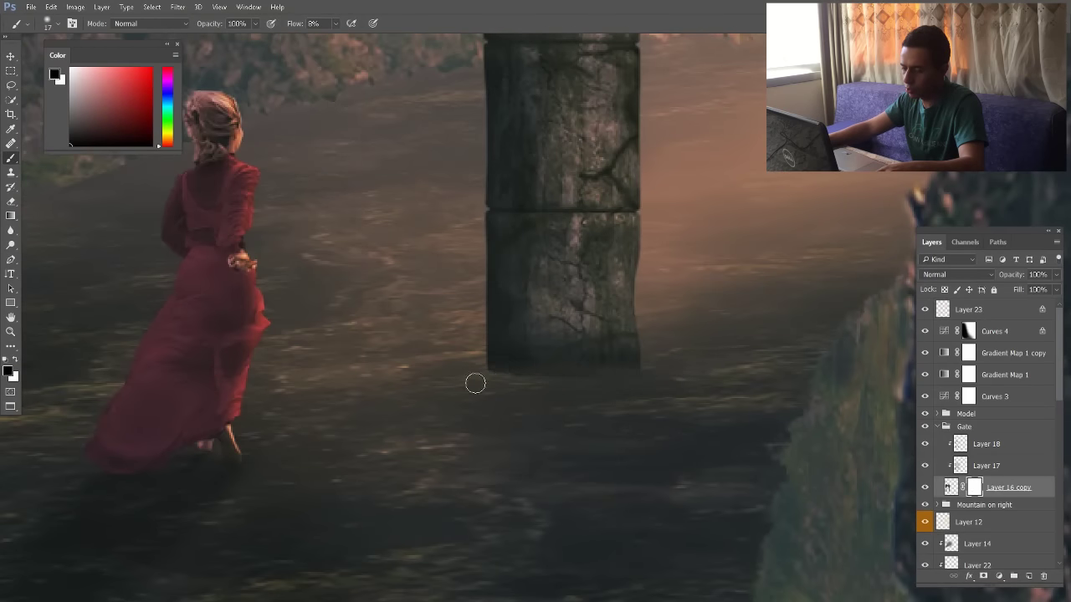
{"action": "scroll", "coordinate": [458, 427], "scroll_direction": "down", "scroll_amount": 3}
{"action": "scroll", "coordinate": [226, 415], "scroll_direction": "up", "scroll_amount": 3}
{"action": "scroll", "coordinate": [550, 445], "scroll_direction": "down", "scroll_amount": 4}
Add a new layer in the Gate group, sample a near-black colour, and prepare a flattened soft 47 px brush tip
{"action": "left_click", "coordinate": [964, 427]}
{"action": "left_click", "coordinate": [1029, 576]}
{"action": "left_click", "coordinate": [424, 323], "text": "alt"}
{"action": "left_click_drag", "start_coordinate": [423, 323], "coordinate": [437, 325]}
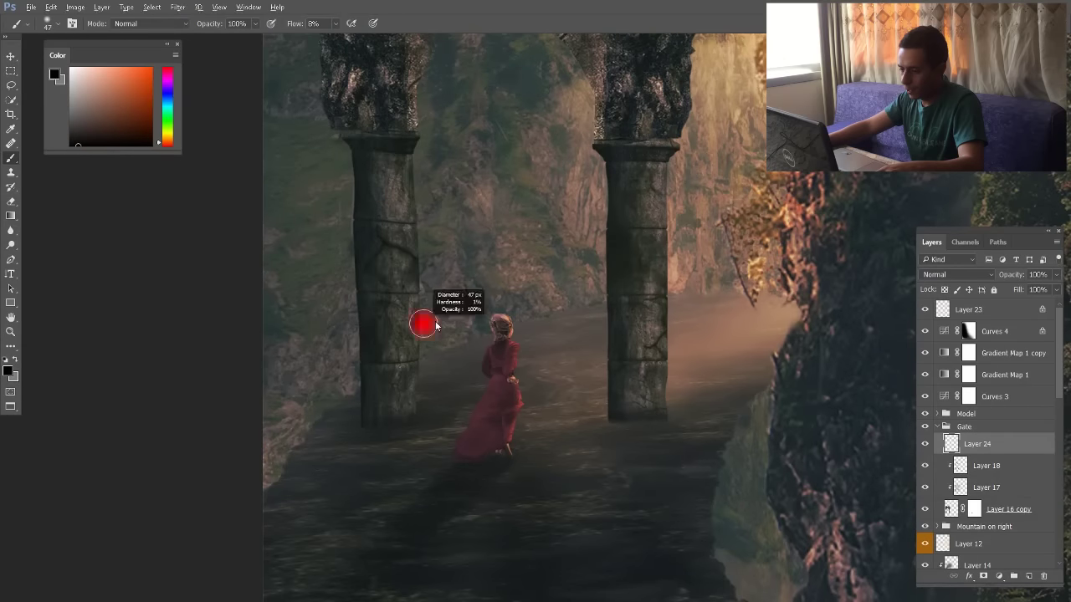
{"action": "right_click", "coordinate": [520, 286]}
Paint dark contact shadows where the gate's pillar bases meet the path
{"action": "scroll", "coordinate": [479, 420], "scroll_direction": "up", "scroll_amount": 3}
{"action": "left_click_drag", "start_coordinate": [786, 429], "coordinate": [731, 430]}
{"action": "scroll", "coordinate": [536, 436], "scroll_direction": "down", "scroll_amount": 4}
{"action": "left_click_drag", "start_coordinate": [452, 579], "coordinate": [466, 580]}
Lower the brush opacity and paint faint cast shadows running from both pillars down the path
{"action": "left_click_drag", "start_coordinate": [212, 24], "coordinate": [157, 23]}
{"action": "left_click_drag", "start_coordinate": [577, 437], "coordinate": [572, 449]}
{"action": "left_click_drag", "start_coordinate": [402, 447], "coordinate": [389, 465]}
{"action": "scroll", "coordinate": [528, 450], "scroll_direction": "down", "scroll_amount": 4}
{"action": "scroll", "coordinate": [543, 449], "scroll_direction": "up", "scroll_amount": 4}
Erase excess pillar shadow on the path with the Eraser at 40% opacity
{"action": "key", "text": "e"}
{"action": "key", "text": "4"}
{"action": "left_click_drag", "start_coordinate": [556, 368], "coordinate": [566, 368]}
{"action": "scroll", "coordinate": [475, 385], "scroll_direction": "down", "scroll_amount": 4}
Inspect the image's lower corner beside the mountain and check which mountain and path layers lie there
{"action": "left_click", "coordinate": [11, 56]}
{"action": "scroll", "coordinate": [794, 516], "scroll_direction": "up", "scroll_amount": 6}
{"action": "left_click", "coordinate": [747, 488], "text": "ctrl"}
{"action": "left_click", "coordinate": [745, 490], "text": "ctrl"}
{"action": "left_click", "coordinate": [751, 489], "text": "ctrl"}
{"action": "left_click", "coordinate": [712, 392], "text": "ctrl"}
{"action": "left_click", "coordinate": [927, 538]}
{"action": "scroll", "coordinate": [927, 470], "scroll_direction": "down", "scroll_amount": 2}
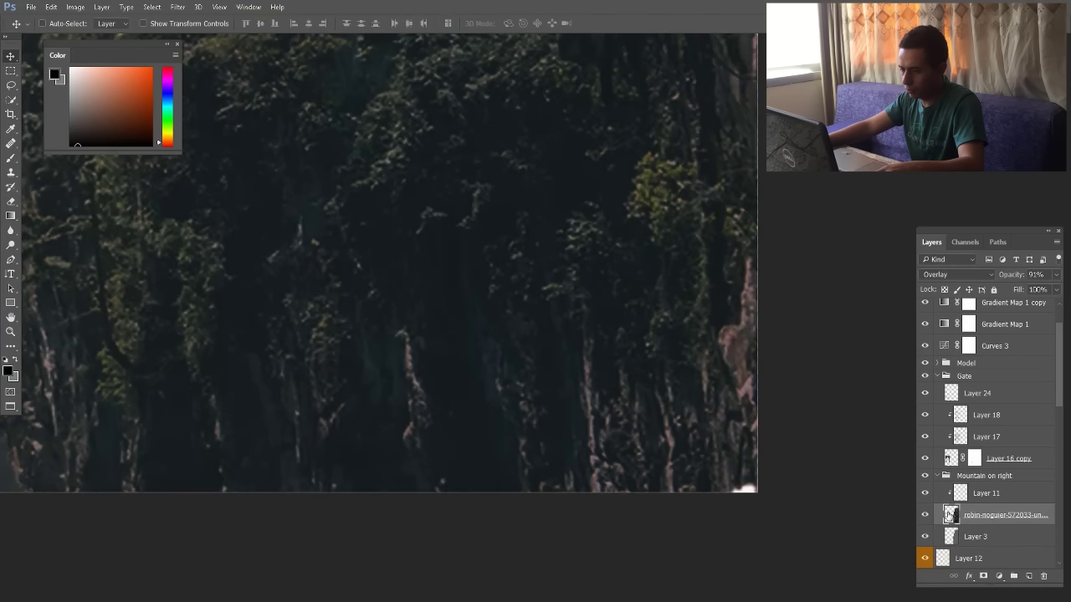
{"action": "left_click", "coordinate": [971, 536]}
{"action": "scroll", "coordinate": [676, 440], "scroll_direction": "down", "scroll_amount": 5}
{"action": "scroll", "coordinate": [589, 393], "scroll_direction": "up", "scroll_amount": 1}
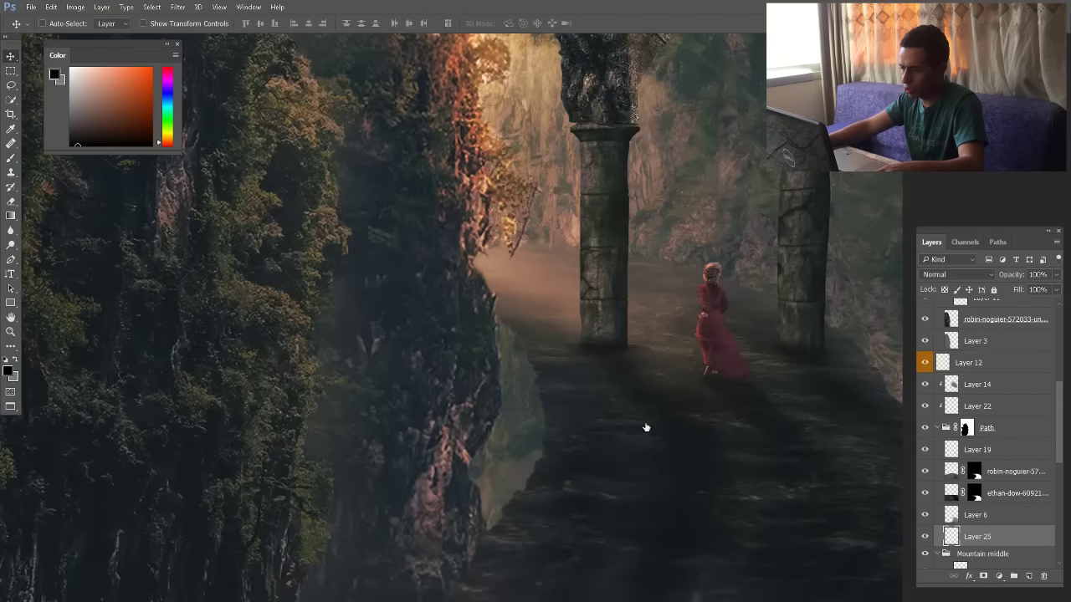
{"action": "right_click", "coordinate": [645, 427]}
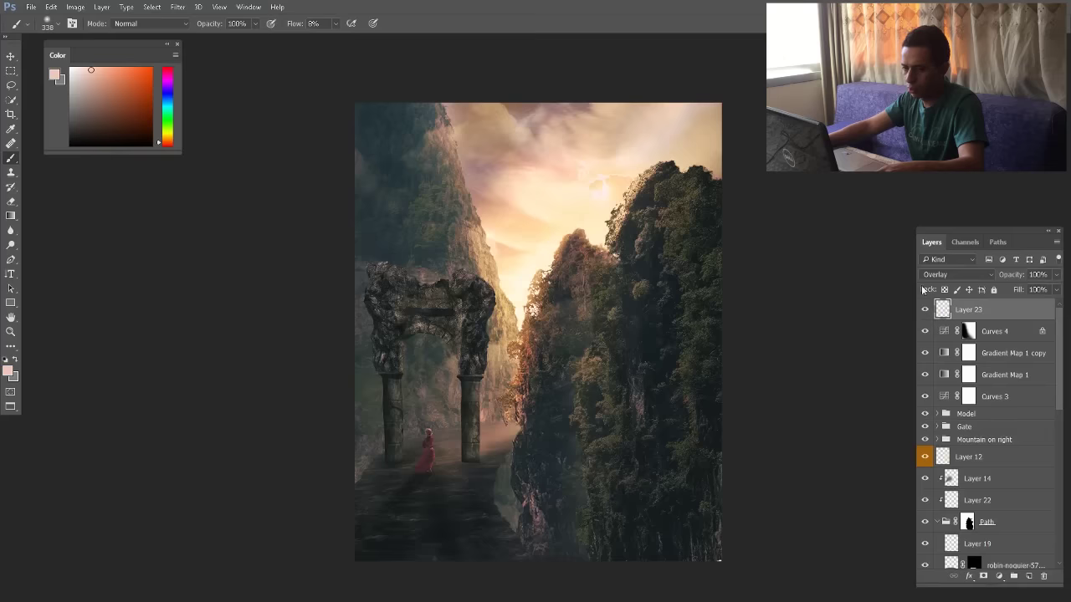
Compare the scene with Layer 23 hidden and shown, and reduce its opacity to 71%
{"action": "left_click", "coordinate": [925, 311]}
{"action": "left_click", "coordinate": [925, 311]}
{"action": "left_click_drag", "start_coordinate": [1026, 278], "coordinate": [1002, 278]}
Examine the gate's pillar bases up close and compare the scene with Layer 23 hidden and shown
{"action": "left_click", "coordinate": [11, 57]}
{"action": "scroll", "coordinate": [505, 449], "scroll_direction": "down", "scroll_amount": 3}
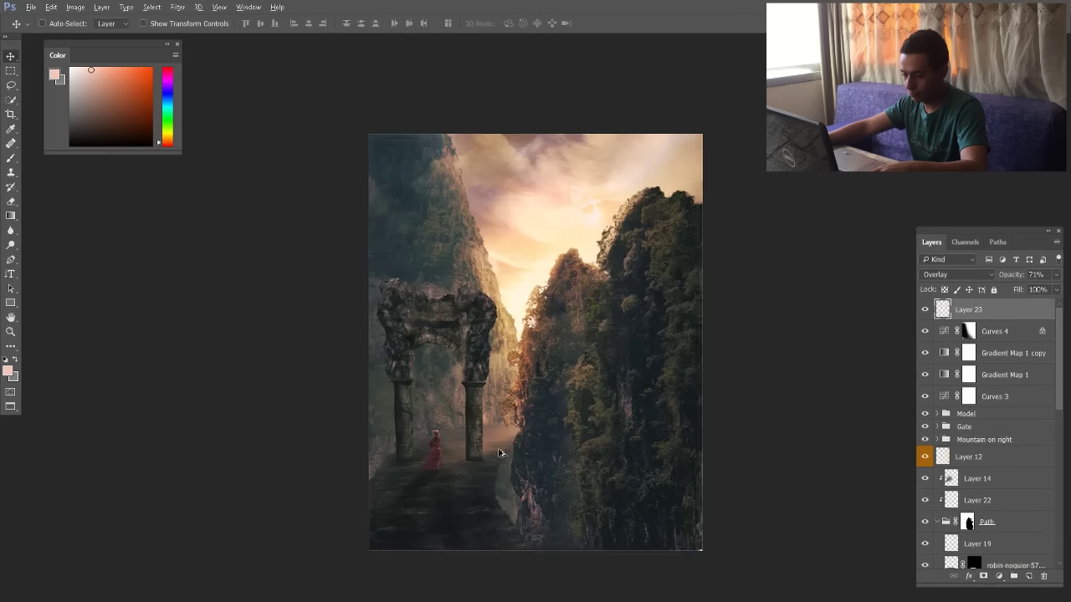
{"action": "scroll", "coordinate": [475, 460], "scroll_direction": "up", "scroll_amount": 3}
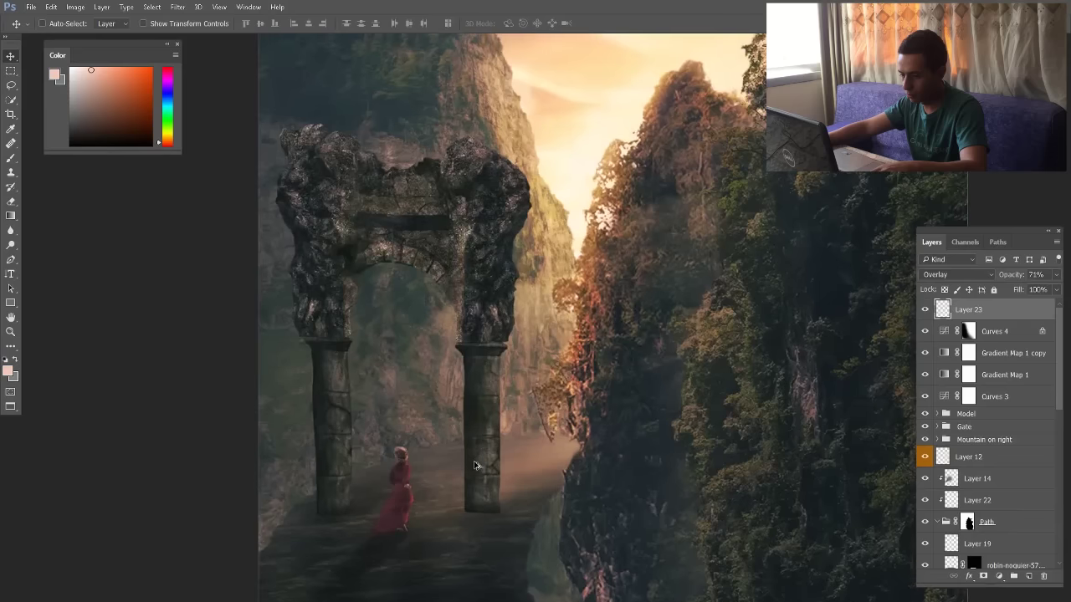
{"action": "scroll", "coordinate": [488, 506], "scroll_direction": "up", "scroll_amount": 2}
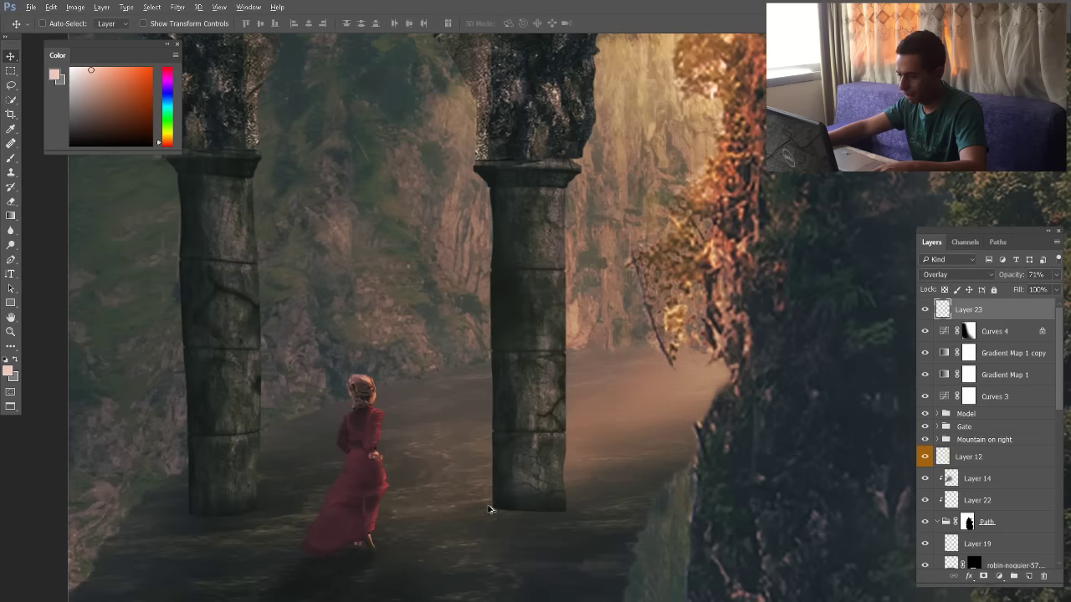
{"action": "scroll", "coordinate": [488, 506], "scroll_direction": "down", "scroll_amount": 2}
{"action": "scroll", "coordinate": [536, 430], "scroll_direction": "up", "scroll_amount": 1}
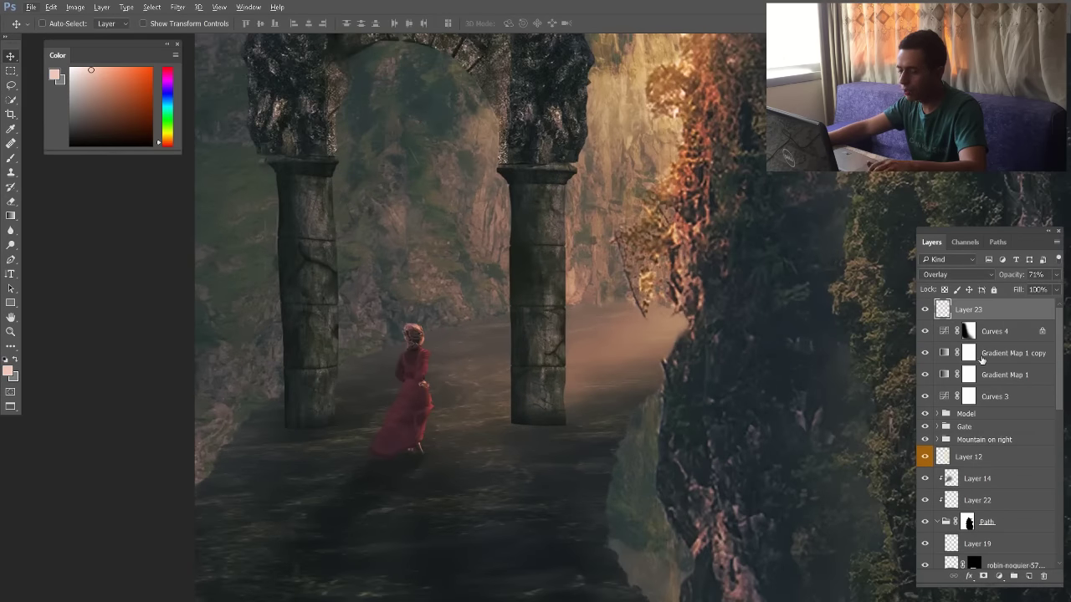
{"action": "left_click", "coordinate": [925, 311]}
{"action": "left_click", "coordinate": [925, 311]}
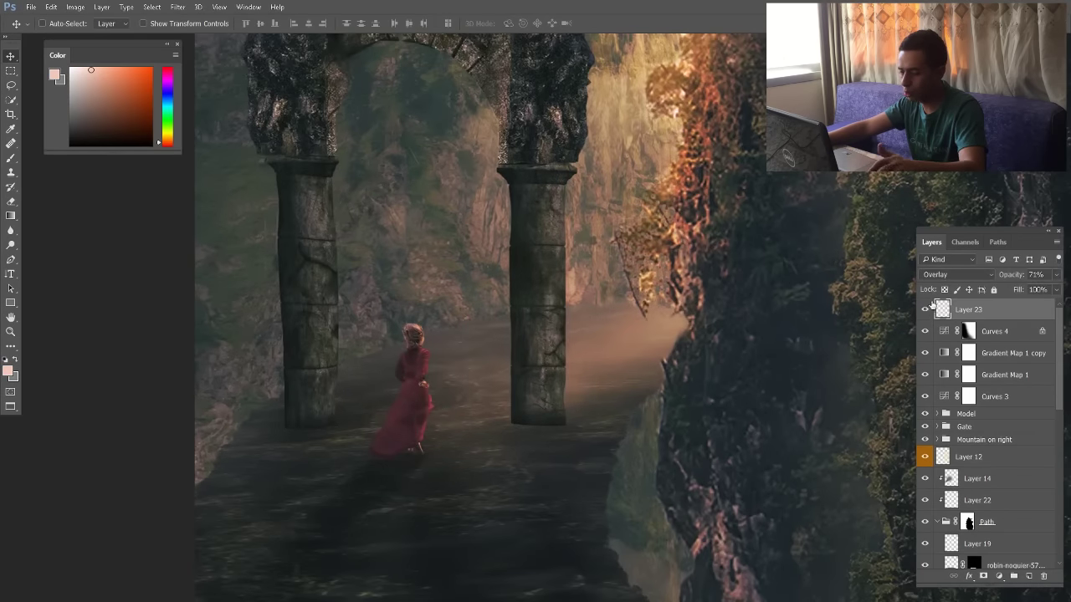
Undo the accidental move of Layer 23 and lock the layer's position
{"action": "key", "text": "ctrl"}
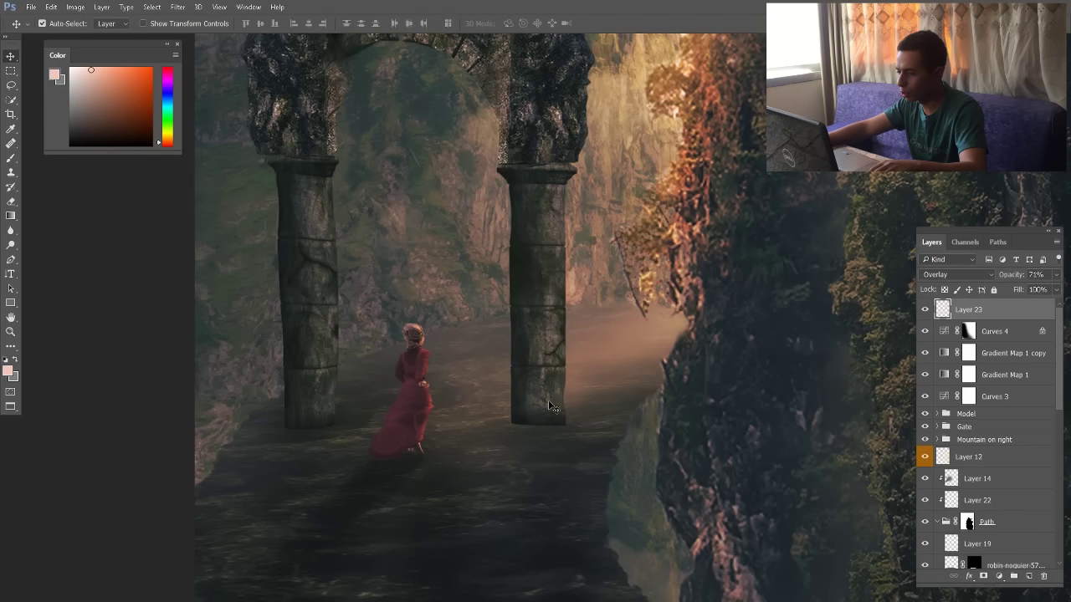
{"action": "left_click_drag", "start_coordinate": [545, 415], "coordinate": [384, 261]}
{"action": "key", "text": "ctrl+z"}
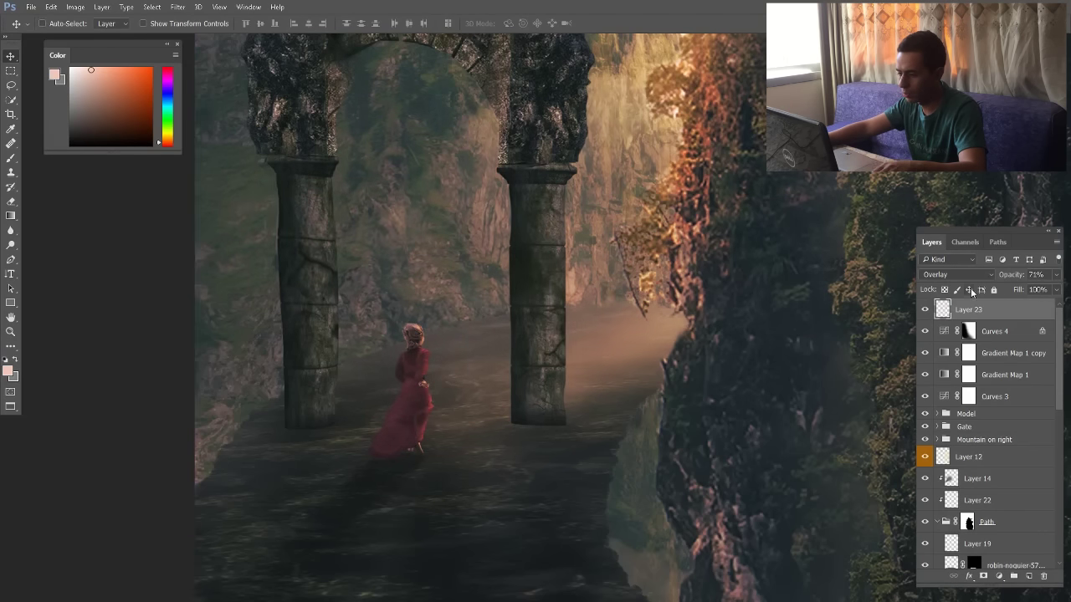
{"action": "left_click", "coordinate": [969, 289]}
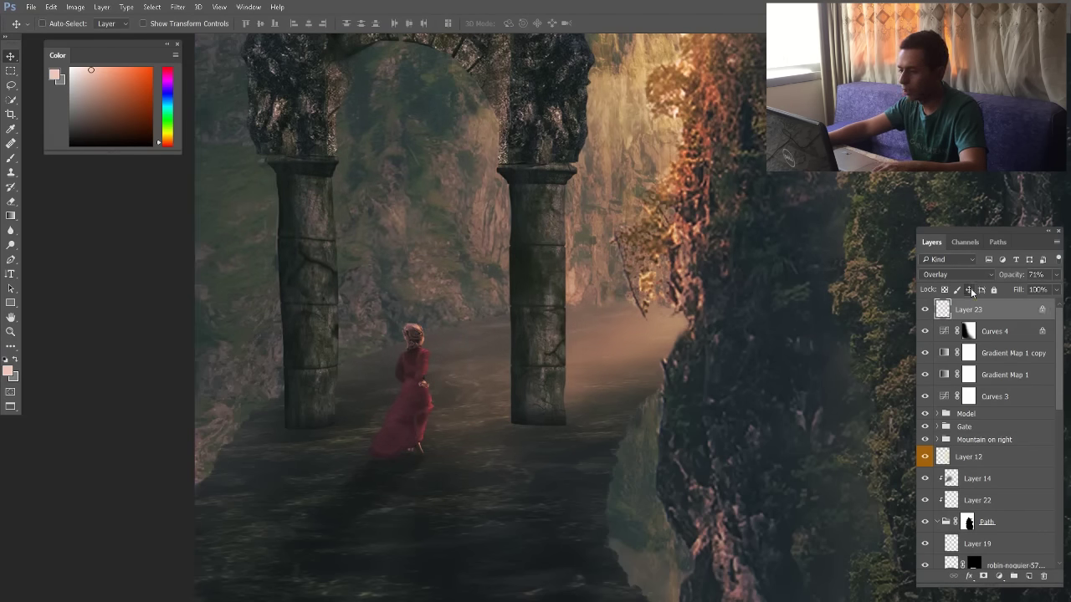
Try moving the gate layer by picking it directly on the canvas, and undo the move
{"action": "left_click", "coordinate": [546, 412], "text": "ctrl"}
{"action": "left_click_drag", "start_coordinate": [536, 401], "coordinate": [498, 342]}
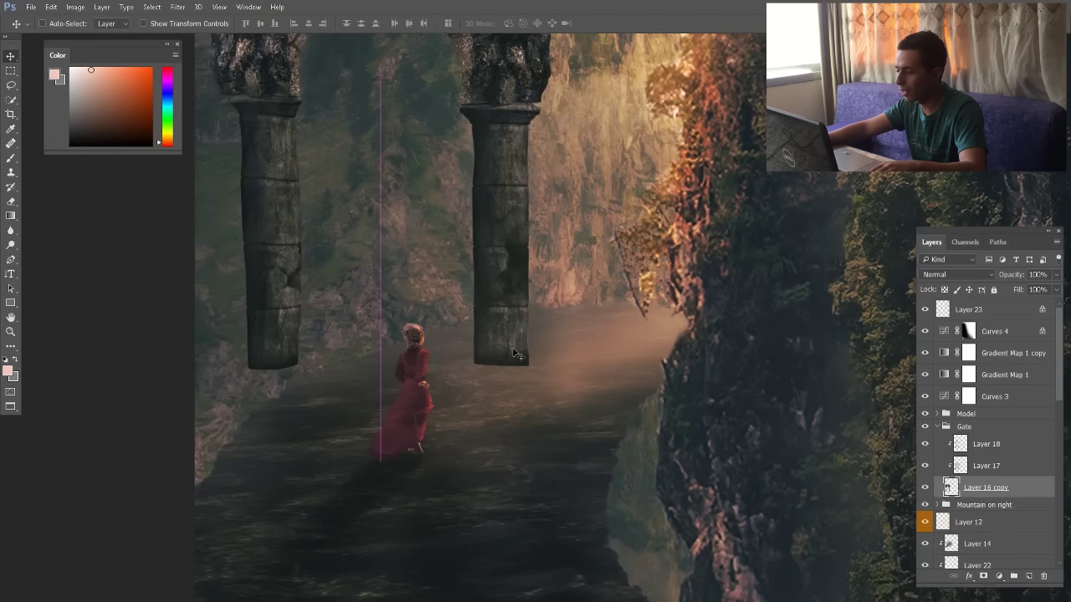
{"action": "key", "text": "ctrl+z"}
{"action": "left_click_drag", "start_coordinate": [712, 416], "coordinate": [712, 416]}
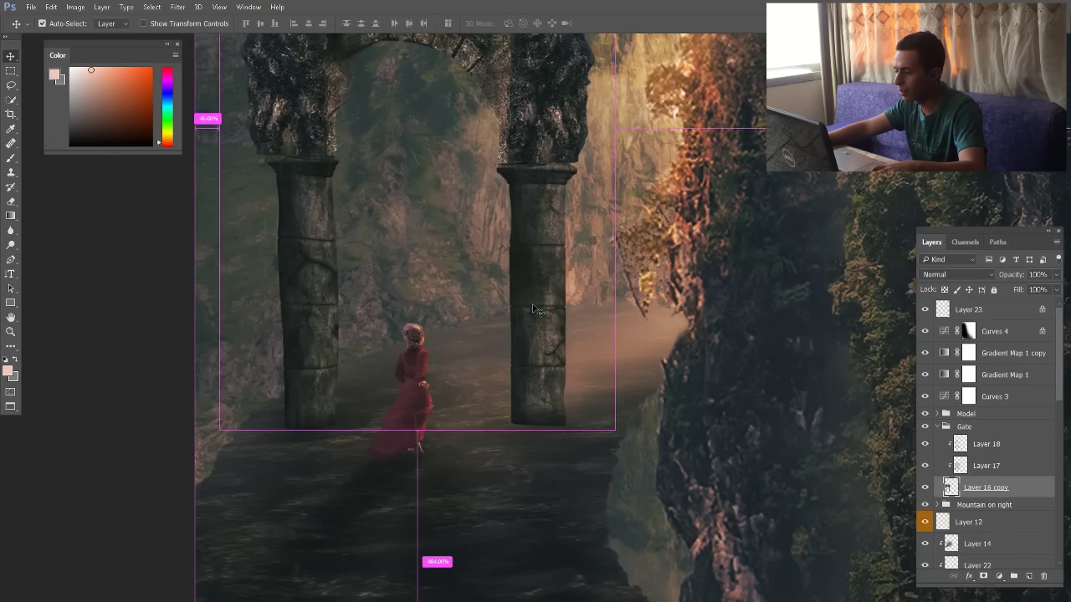
{"action": "left_click", "coordinate": [593, 364], "text": "ctrl"}
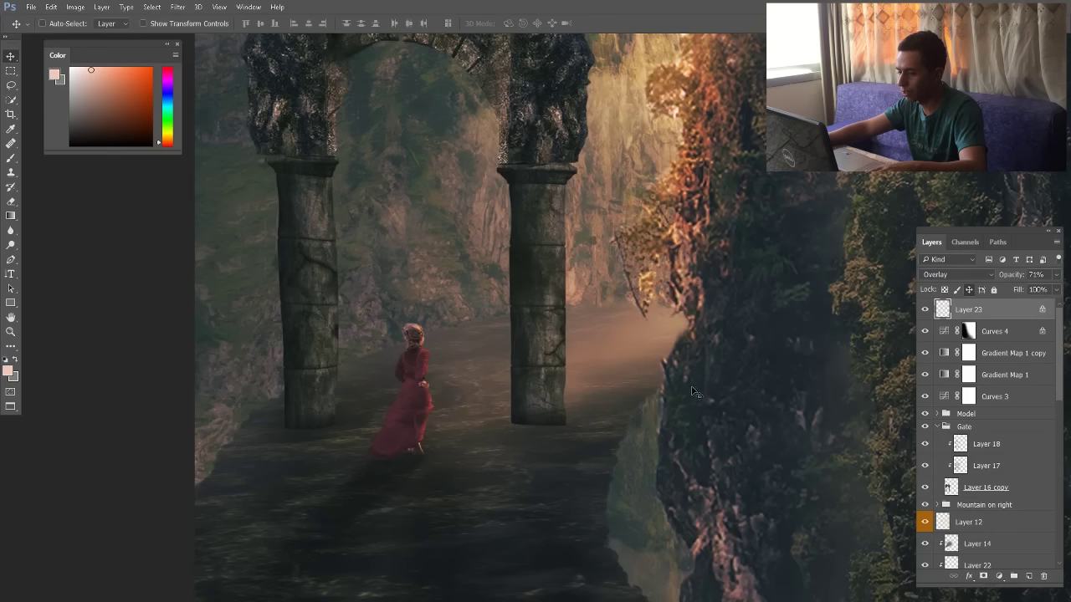
{"action": "left_click", "coordinate": [717, 366]}
{"action": "key", "text": "Return"}
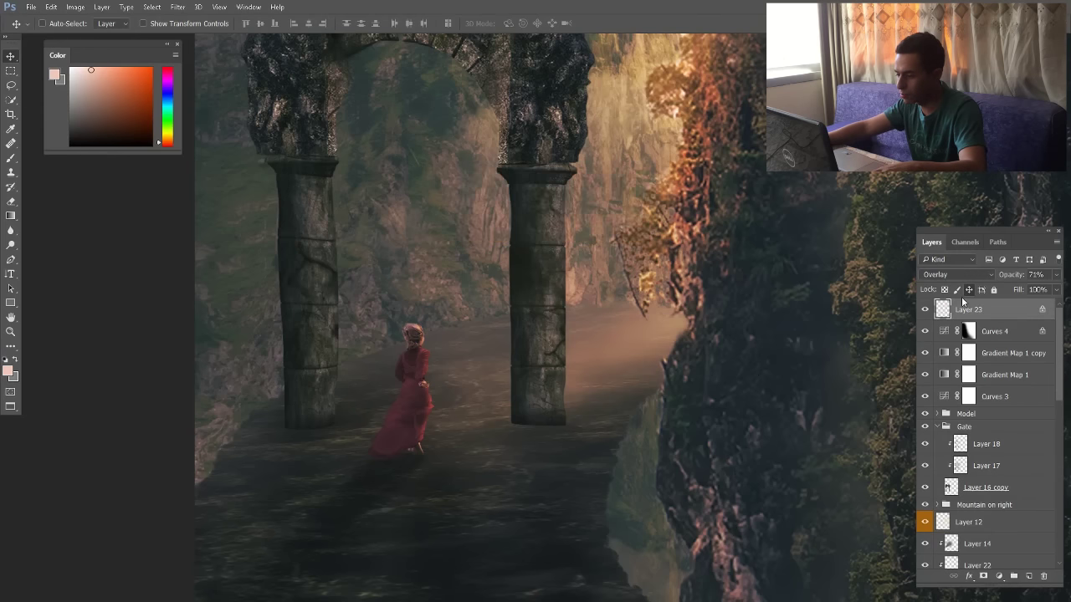
Select the stone gate's layer from its pillar on the canvas and give it a layer mask
{"action": "left_click", "coordinate": [538, 381], "text": "ctrl"}
{"action": "scroll", "coordinate": [535, 393], "scroll_direction": "up", "scroll_amount": 6}
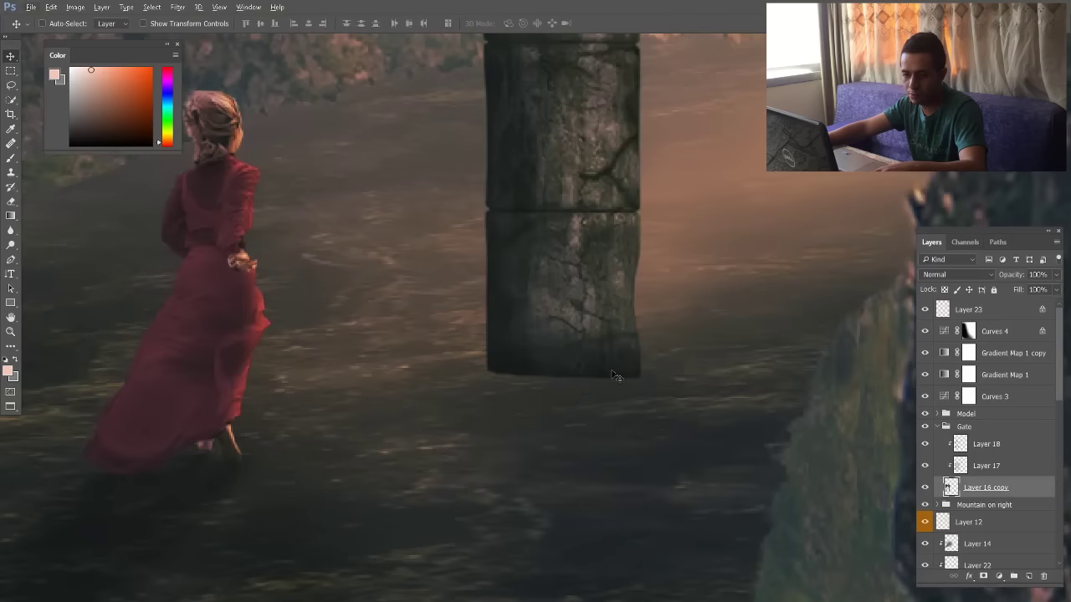
{"action": "left_click", "coordinate": [985, 578]}
Fade both pillar bases into the ground by painting black on the gate's mask with a 17 px brush at 8% flow
{"action": "left_click", "coordinate": [11, 159]}
{"action": "mouse_move", "coordinate": [706, 379]}
{"action": "left_mouse_down"}
{"action": "mouse_move", "coordinate": [504, 367]}
{"action": "mouse_move", "coordinate": [470, 377]}
{"action": "mouse_move", "coordinate": [657, 381]}
{"action": "left_mouse_up"}
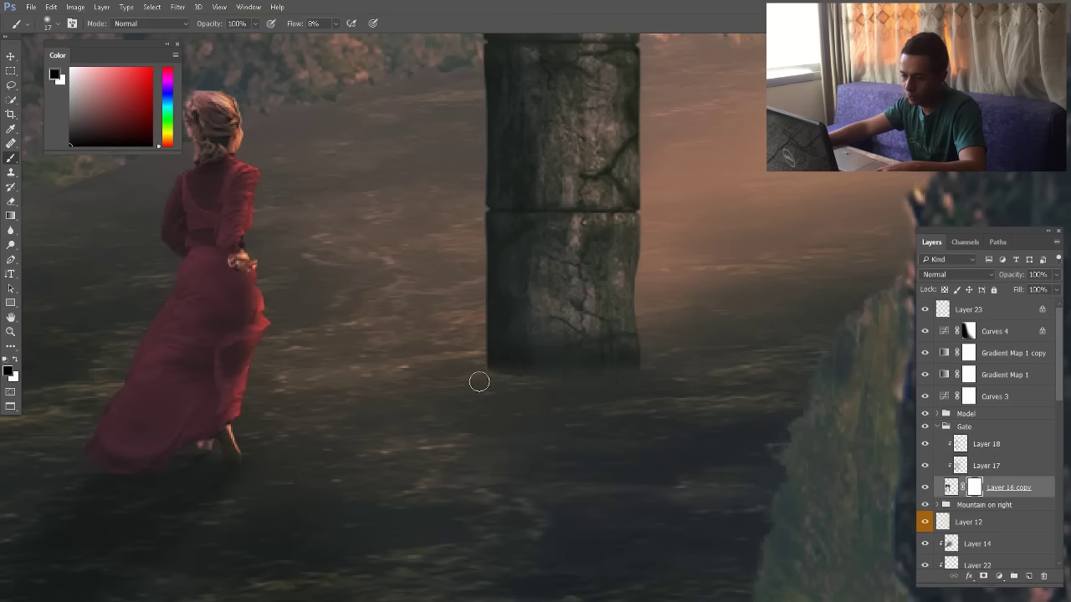
{"action": "scroll", "coordinate": [757, 446], "scroll_direction": "down", "scroll_amount": 1}
{"action": "scroll", "coordinate": [322, 413], "scroll_direction": "up", "scroll_amount": 1}
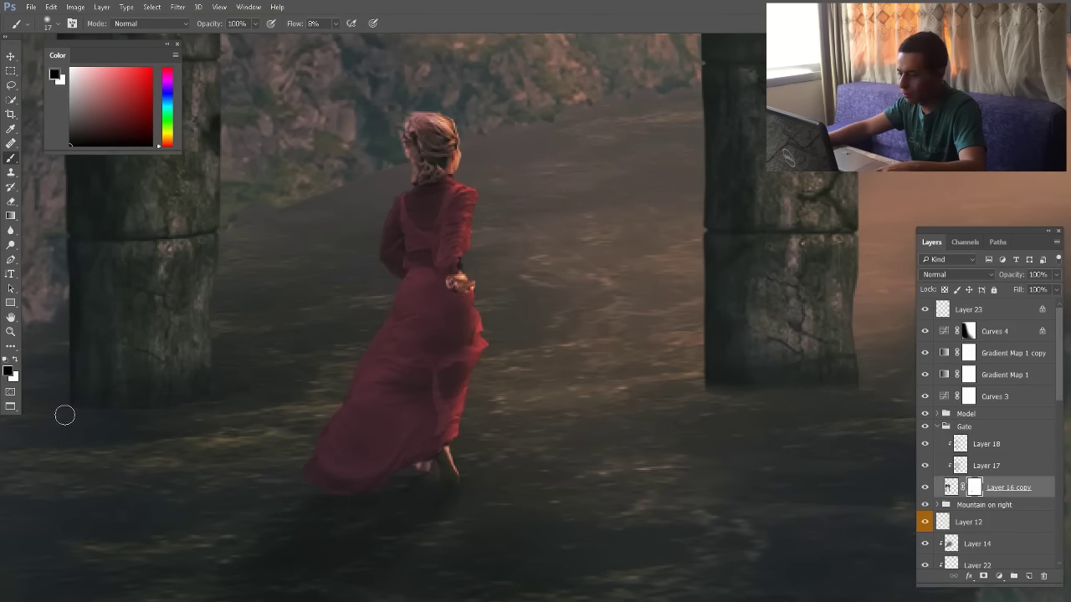
{"action": "scroll", "coordinate": [607, 430], "scroll_direction": "down", "scroll_amount": 2}
{"action": "scroll", "coordinate": [523, 444], "scroll_direction": "up", "scroll_amount": 2}
{"action": "scroll", "coordinate": [605, 430], "scroll_direction": "down", "scroll_amount": 6}
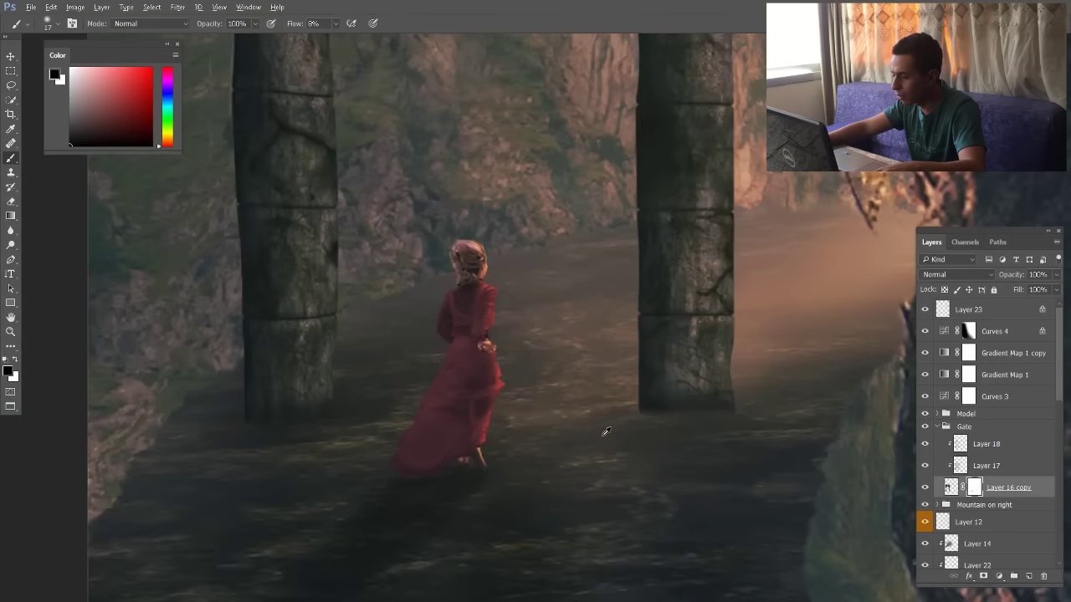
Add a new layer at the top of the Gate group and set up a flattened soft black brush of about 61 px
{"action": "scroll", "coordinate": [608, 413], "scroll_direction": "up", "scroll_amount": 2}
{"action": "left_click", "coordinate": [996, 426]}
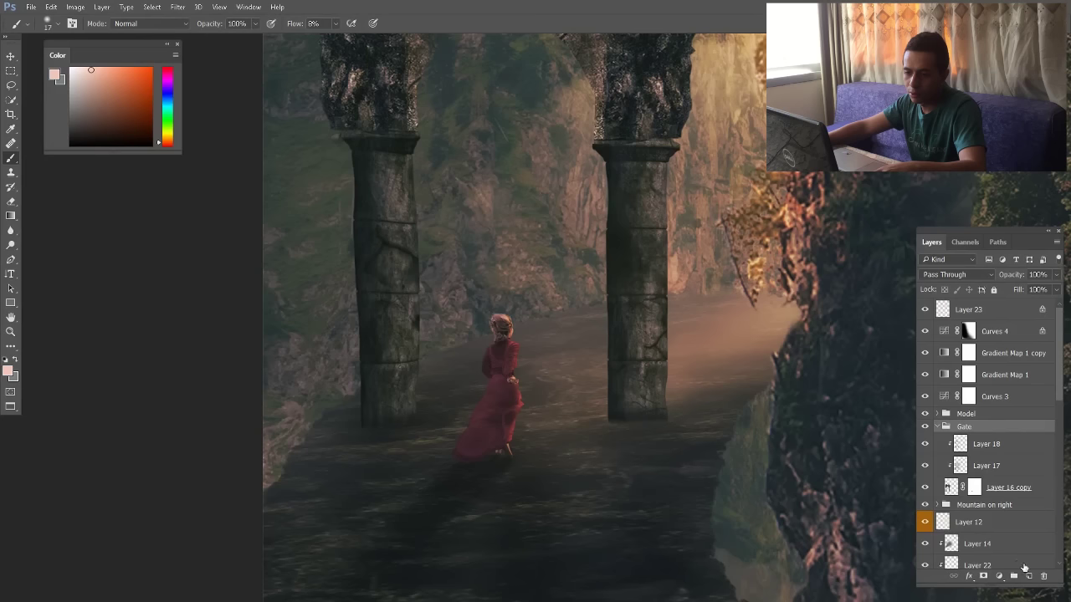
{"action": "left_click", "coordinate": [1030, 577]}
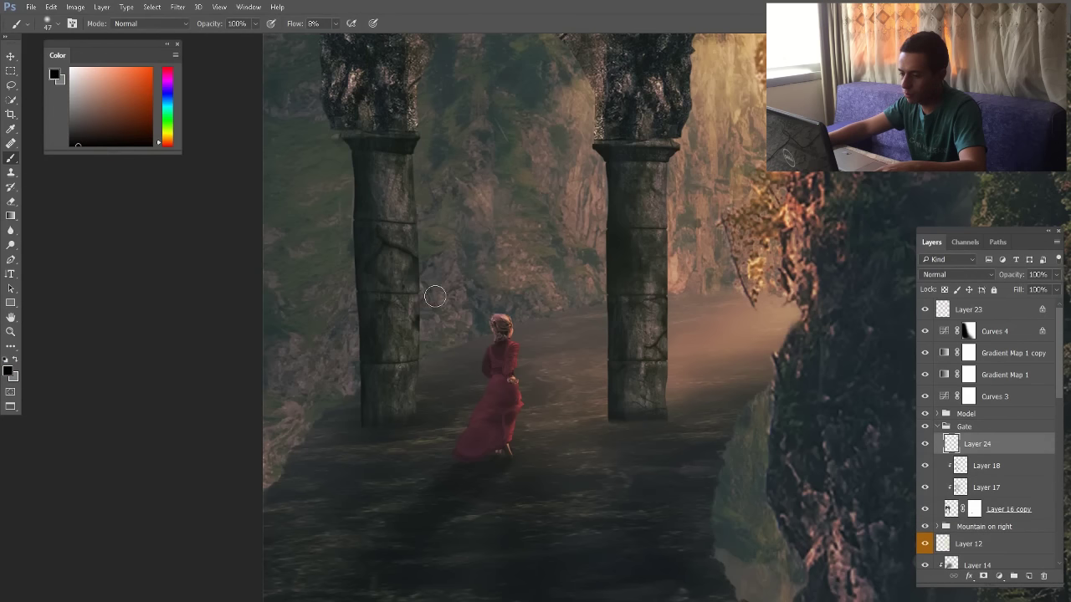
{"action": "right_click", "coordinate": [525, 319]}
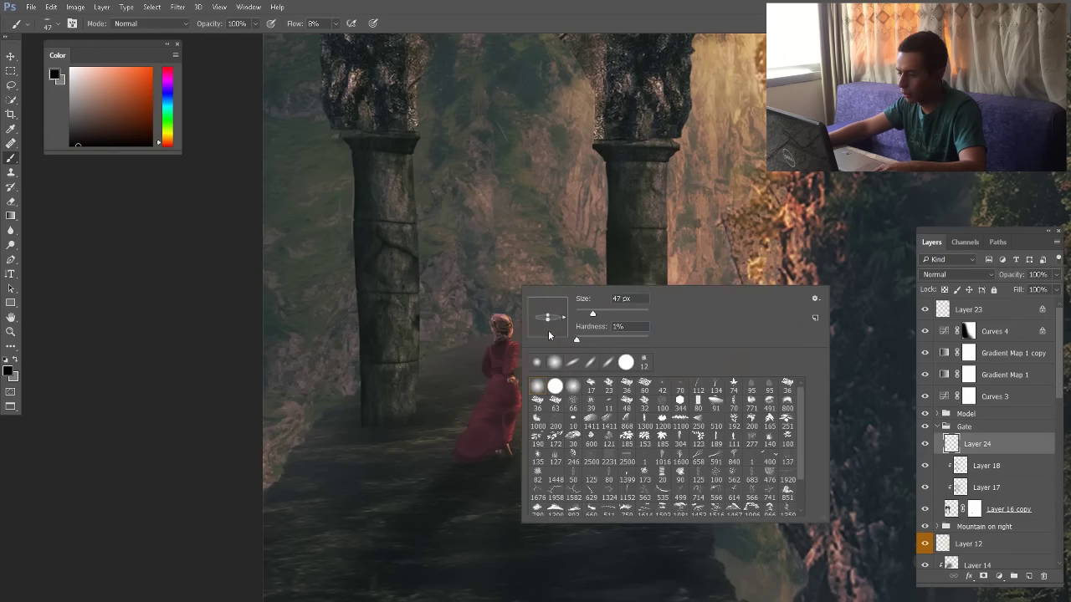
{"action": "scroll", "coordinate": [483, 409], "scroll_direction": "up", "scroll_amount": 3}
{"action": "left_click_drag", "start_coordinate": [510, 416], "coordinate": [523, 415]}
Paint dark contact shadows under both gate pillars, enlarging the flattened brush to 80 px
{"action": "left_click_drag", "start_coordinate": [788, 428], "coordinate": [719, 432]}
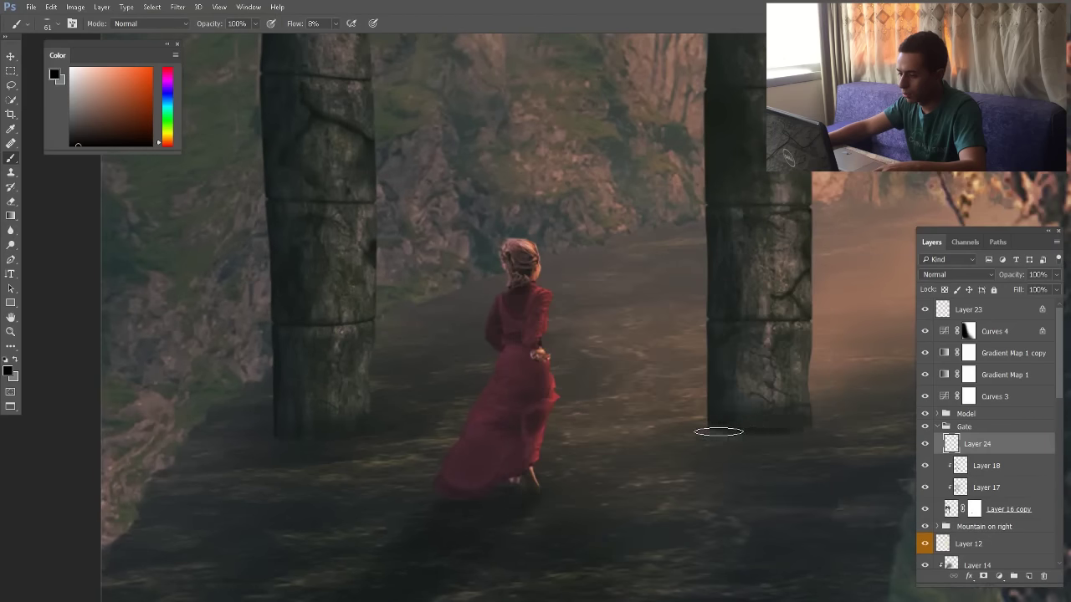
{"action": "right_click", "coordinate": [718, 432], "text": "alt"}
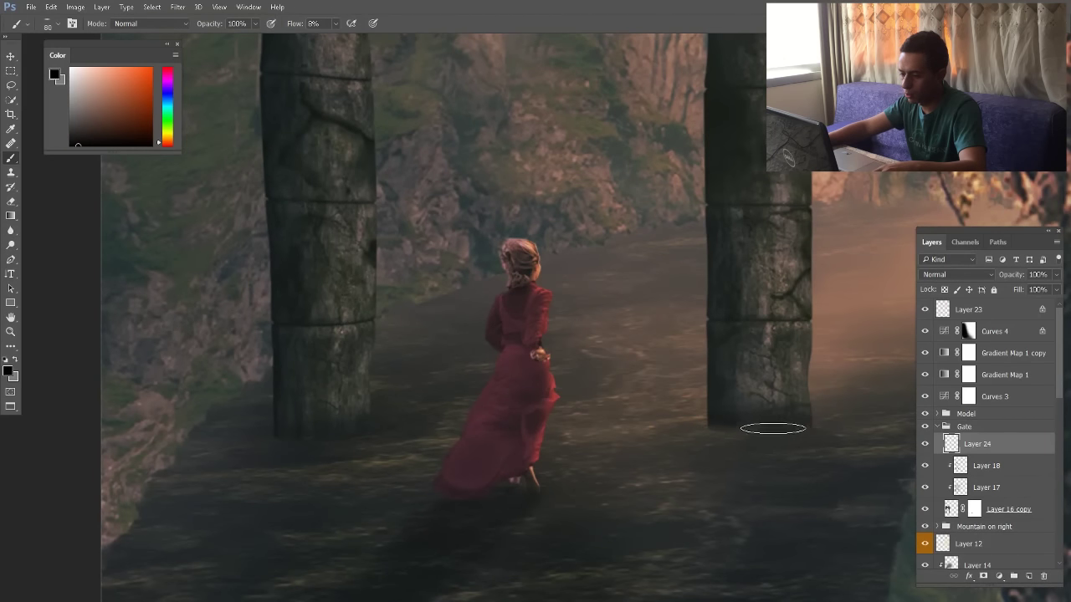
{"action": "scroll", "coordinate": [589, 454], "scroll_direction": "down", "scroll_amount": 2}
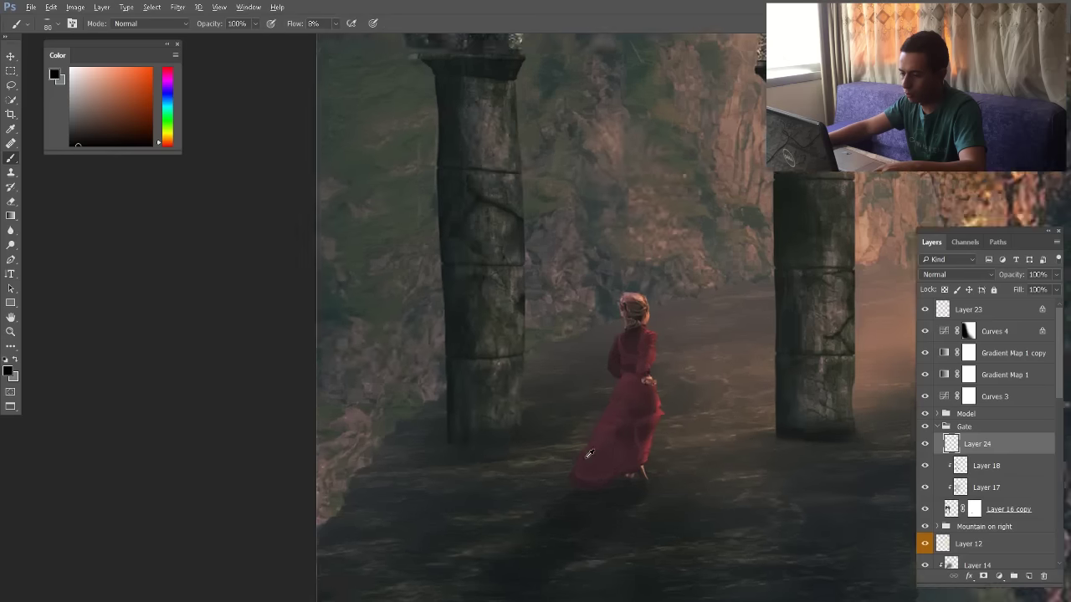
{"action": "scroll", "coordinate": [589, 455], "scroll_direction": "up", "scroll_amount": 2}
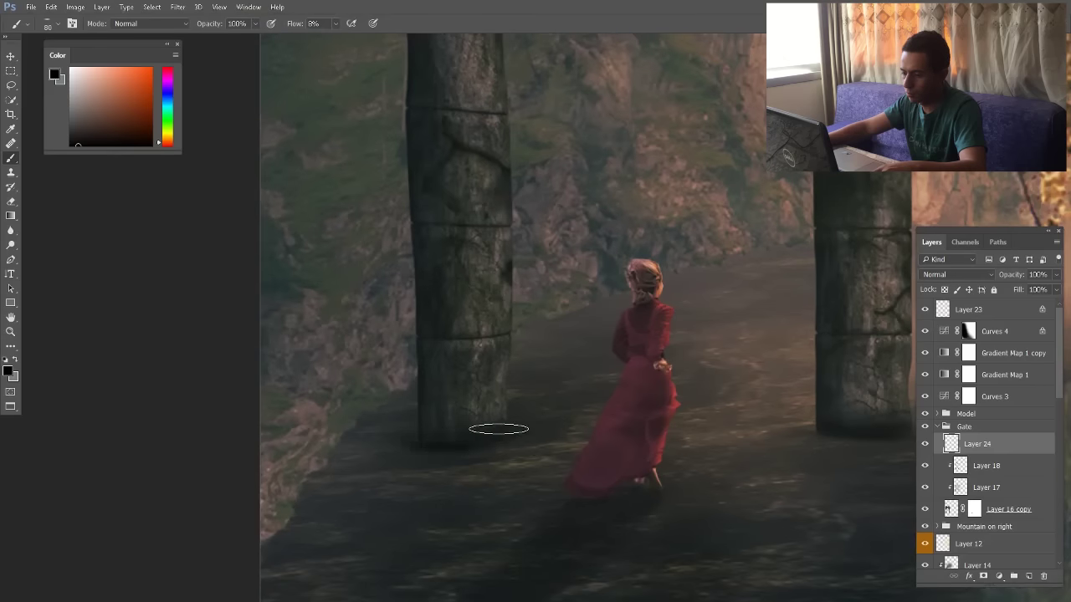
{"action": "scroll", "coordinate": [372, 428], "scroll_direction": "down", "scroll_amount": 3}
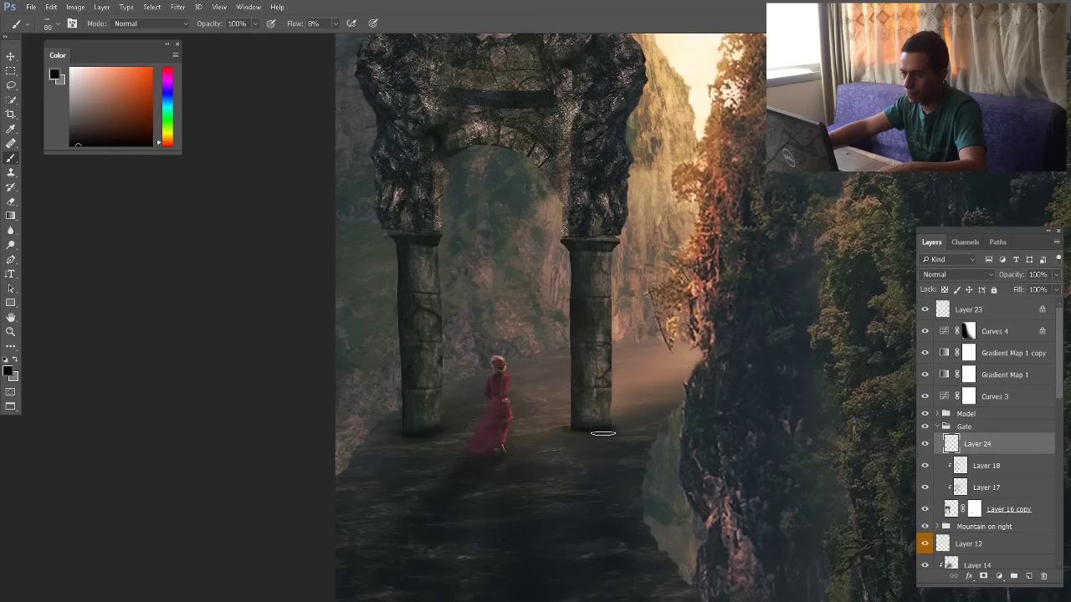
Set the brush to 132 px and 30% opacity, and paint cast shadows from both pillars down across the path
{"action": "left_click_drag", "start_coordinate": [582, 436], "coordinate": [596, 435]}
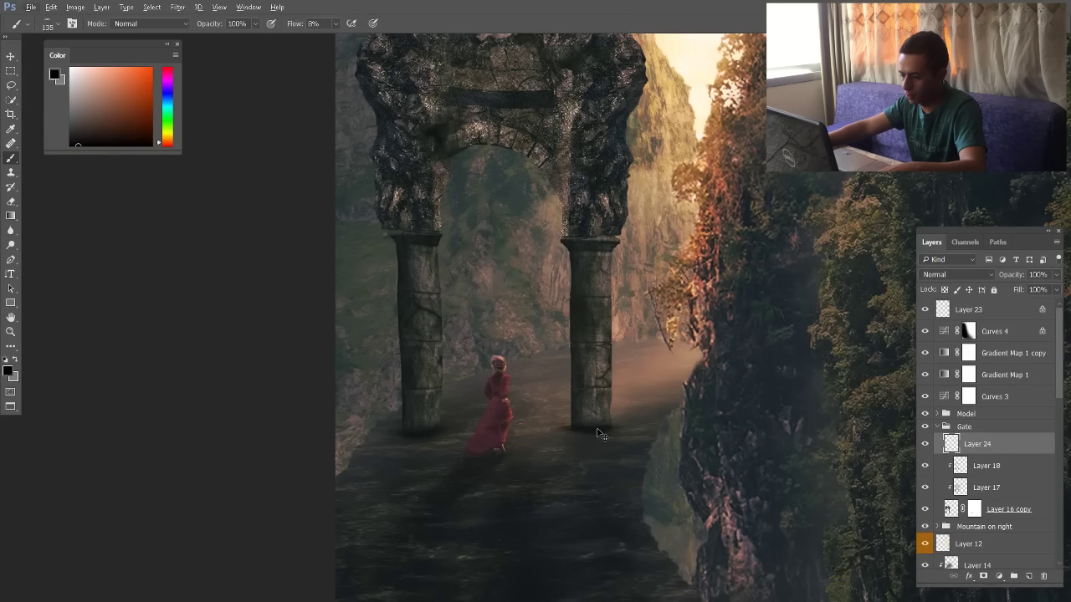
{"action": "left_click_drag", "start_coordinate": [200, 25], "coordinate": [196, 25]}
{"action": "left_click_drag", "start_coordinate": [525, 491], "coordinate": [540, 490]}
{"action": "mouse_move", "coordinate": [594, 427]}
{"action": "left_mouse_down"}
{"action": "mouse_move", "coordinate": [529, 483]}
{"action": "mouse_move", "coordinate": [580, 446]}
{"action": "mouse_move", "coordinate": [518, 526]}
{"action": "left_mouse_up"}
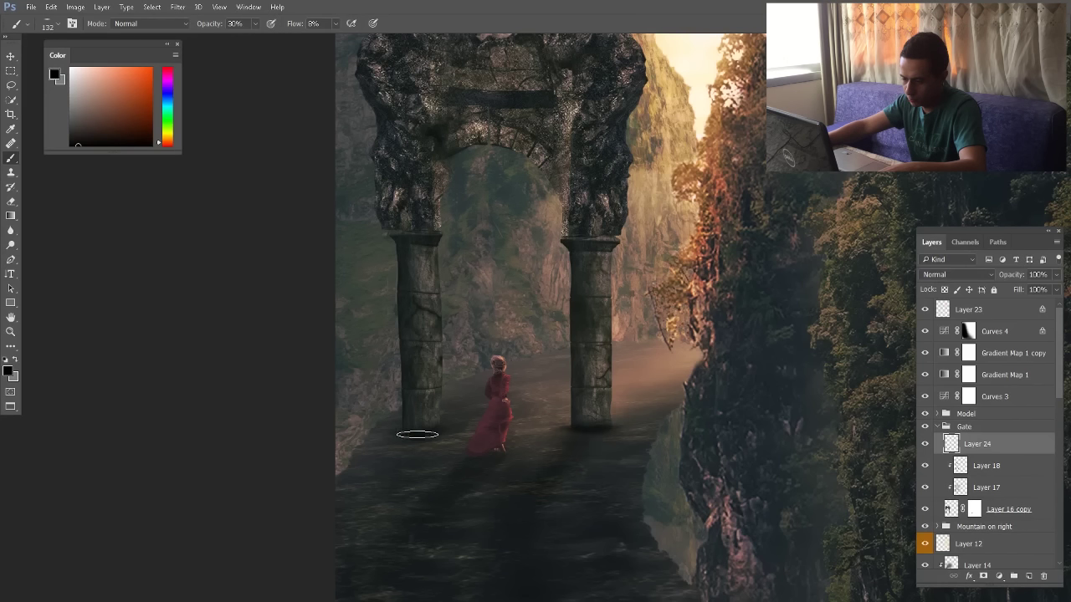
{"action": "left_click_drag", "start_coordinate": [425, 432], "coordinate": [431, 427]}
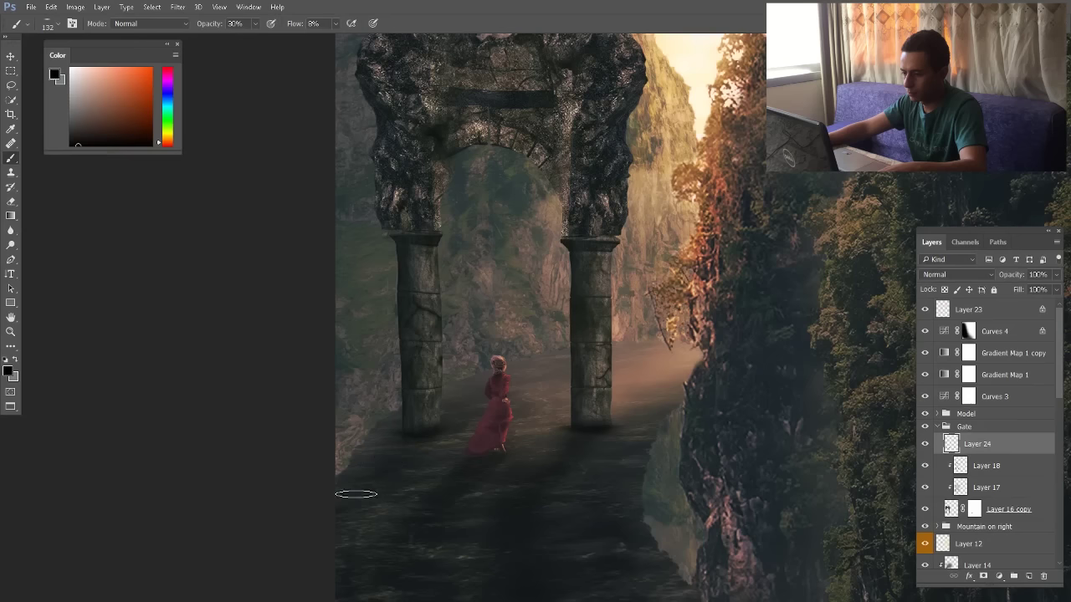
Soften the gate's ground shadows on Layer 24 with a 102 px Eraser at 40% opacity
{"action": "scroll", "coordinate": [623, 467], "scroll_direction": "down", "scroll_amount": 6}
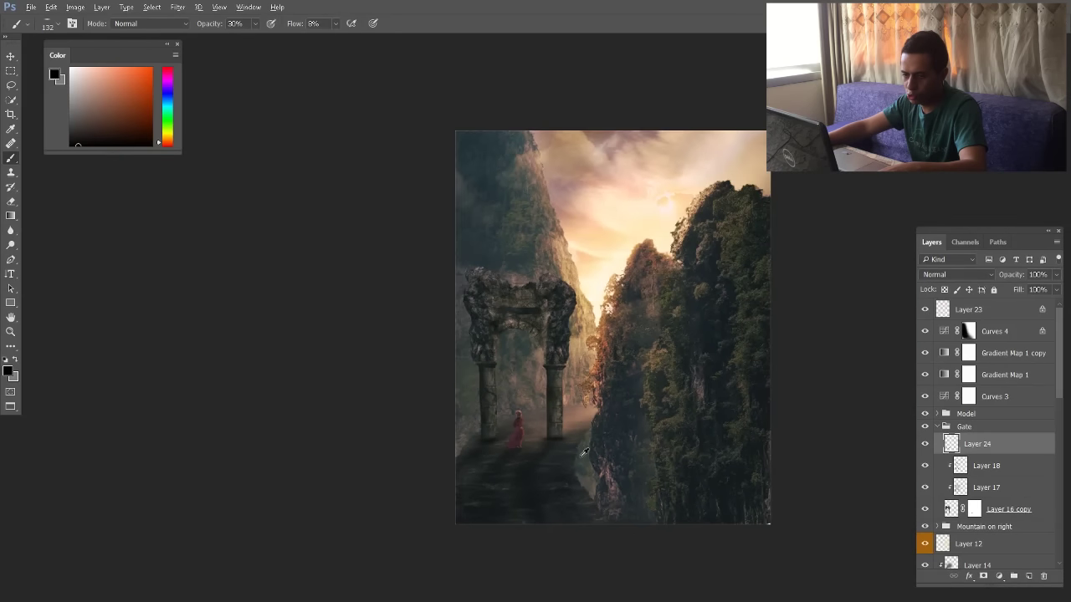
{"action": "scroll", "coordinate": [623, 467], "scroll_direction": "up", "scroll_amount": 6}
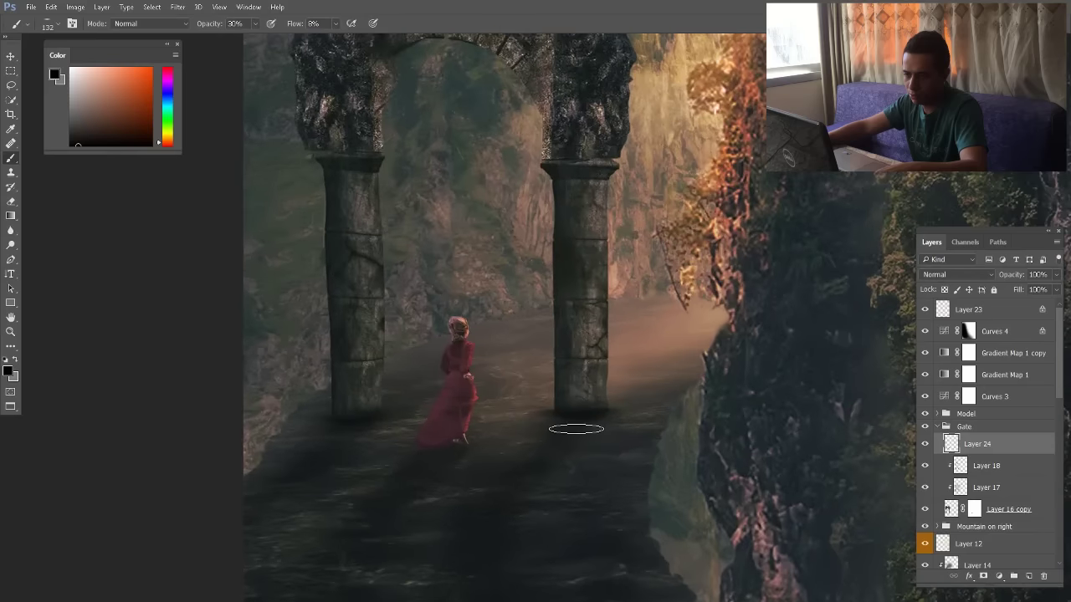
{"action": "left_click", "coordinate": [12, 202]}
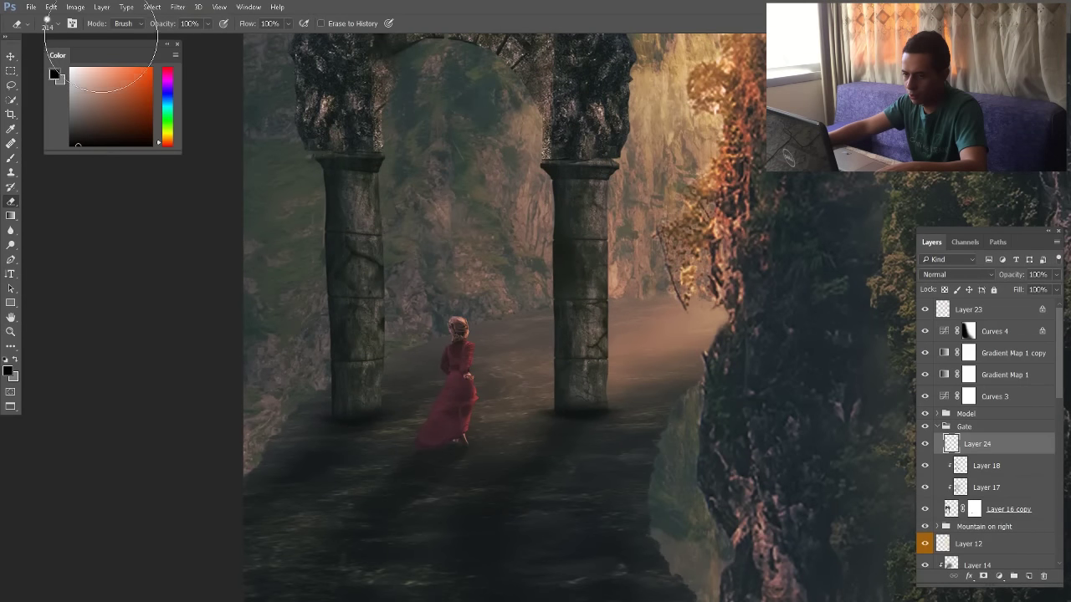
{"action": "mouse_move", "coordinate": [140, 28]}
{"action": "left_mouse_down"}
{"action": "mouse_move", "coordinate": [116, 29]}
{"action": "mouse_move", "coordinate": [178, 26]}
{"action": "left_mouse_up"}
{"action": "key", "text": "bracketleft"}
{"action": "key", "text": "bracketleft"}
{"action": "key", "text": "bracketleft"}
{"action": "key", "text": "bracketleft"}
{"action": "mouse_move", "coordinate": [530, 359]}
{"action": "left_mouse_down"}
{"action": "mouse_move", "coordinate": [514, 256]}
{"action": "mouse_move", "coordinate": [539, 194]}
{"action": "left_mouse_up"}
{"action": "left_click_drag", "start_coordinate": [571, 361], "coordinate": [558, 368]}
{"action": "mouse_move", "coordinate": [655, 395]}
{"action": "left_mouse_down"}
{"action": "mouse_move", "coordinate": [539, 396]}
{"action": "mouse_move", "coordinate": [656, 393]}
{"action": "left_mouse_up"}
{"action": "scroll", "coordinate": [411, 406], "scroll_direction": "down", "scroll_amount": 3}
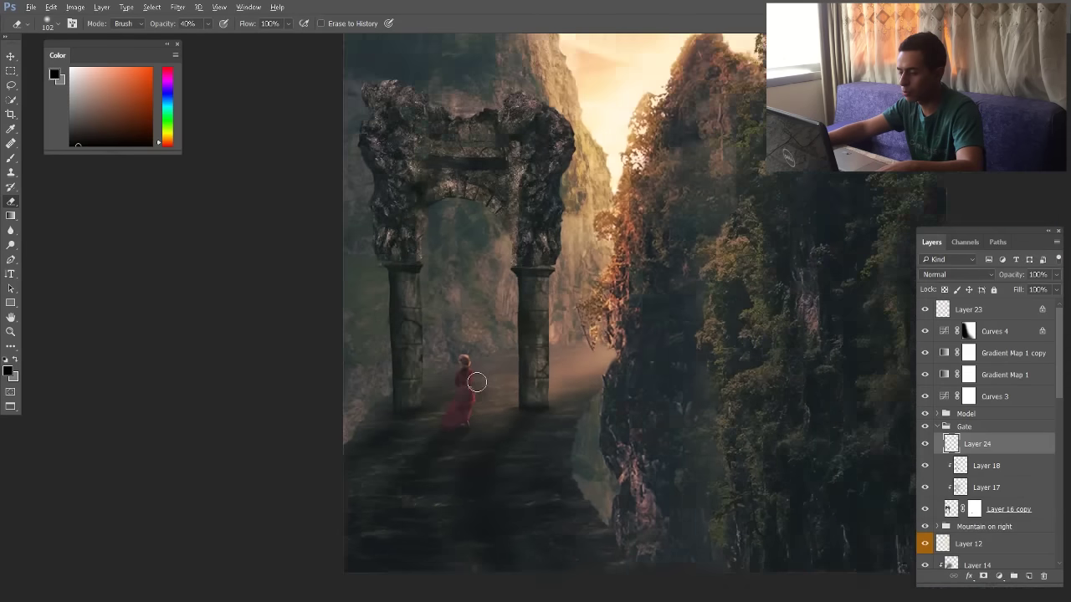
Find which layer holds the white spot in the image's lower-right corner, checking Curves 4 and the Mountain on right group
{"action": "left_click", "coordinate": [11, 56]}
{"action": "scroll", "coordinate": [485, 422], "scroll_direction": "down", "scroll_amount": 2}
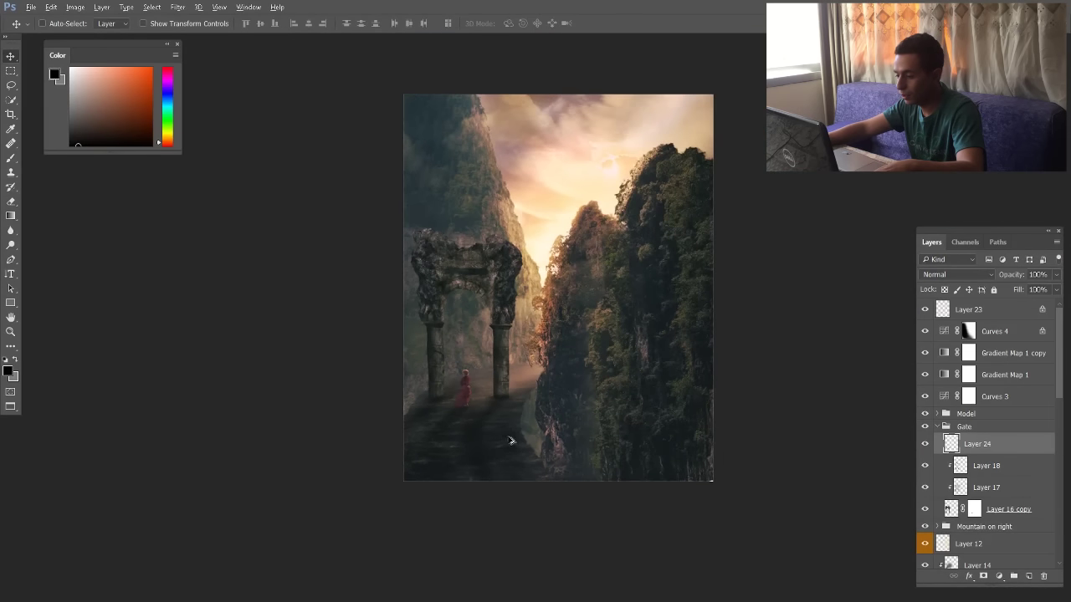
{"action": "scroll", "coordinate": [497, 418], "scroll_direction": "up", "scroll_amount": 5}
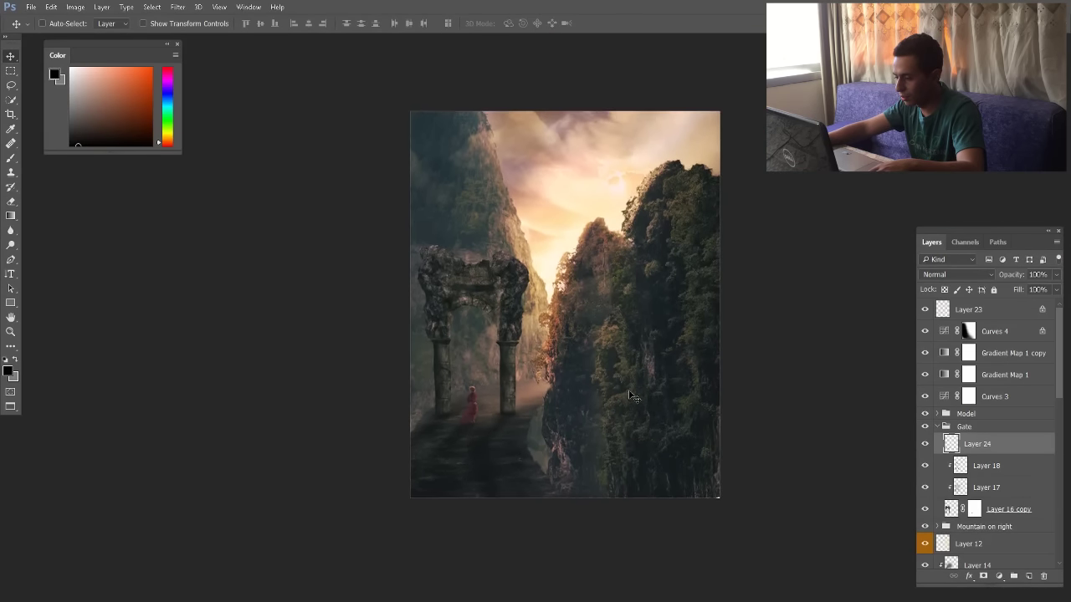
{"action": "scroll", "coordinate": [747, 512], "scroll_direction": "up", "scroll_amount": 6}
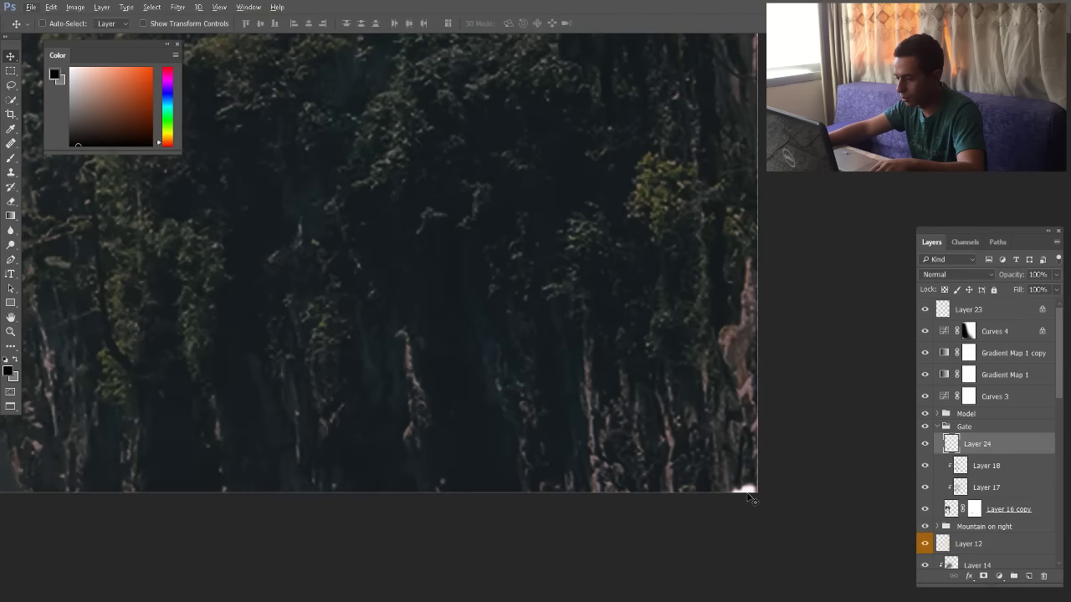
{"action": "left_click", "coordinate": [634, 408], "text": "ctrl"}
{"action": "left_click_drag", "start_coordinate": [635, 407], "coordinate": [605, 372]}
{"action": "key", "text": "ctrl+z"}
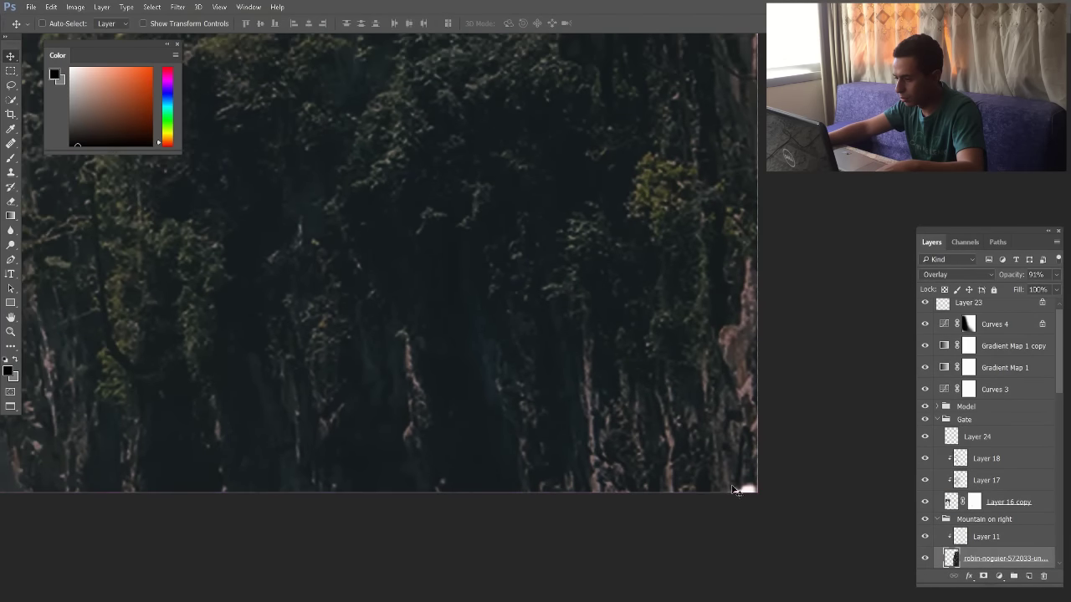
{"action": "left_click", "coordinate": [750, 486], "text": "ctrl"}
{"action": "key", "text": "Return"}
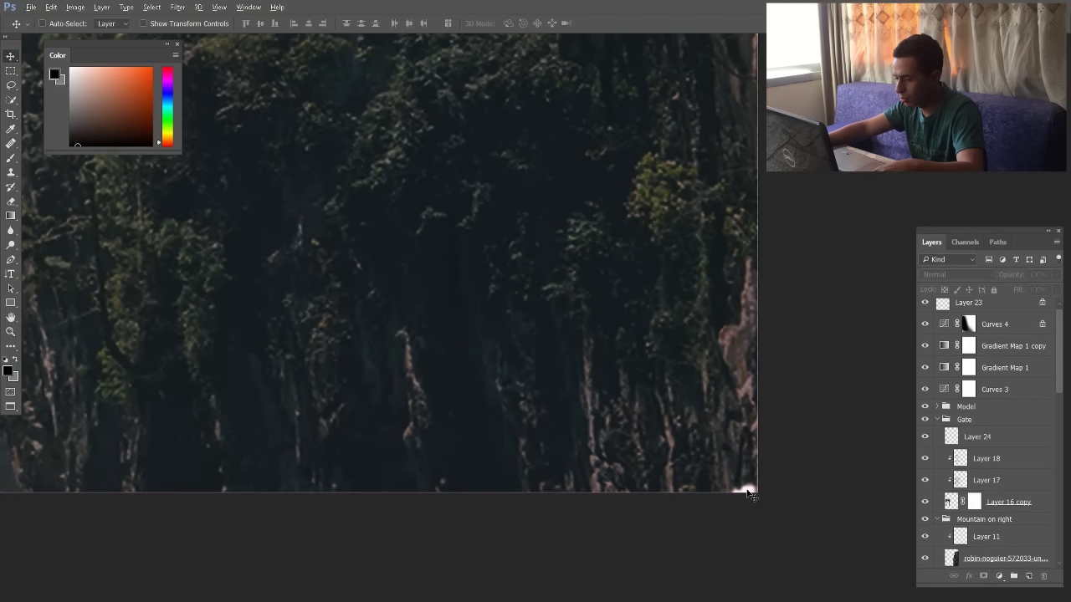
{"action": "left_click", "coordinate": [747, 490], "text": "ctrl"}
{"action": "left_click", "coordinate": [927, 324]}
{"action": "left_click", "coordinate": [927, 324]}
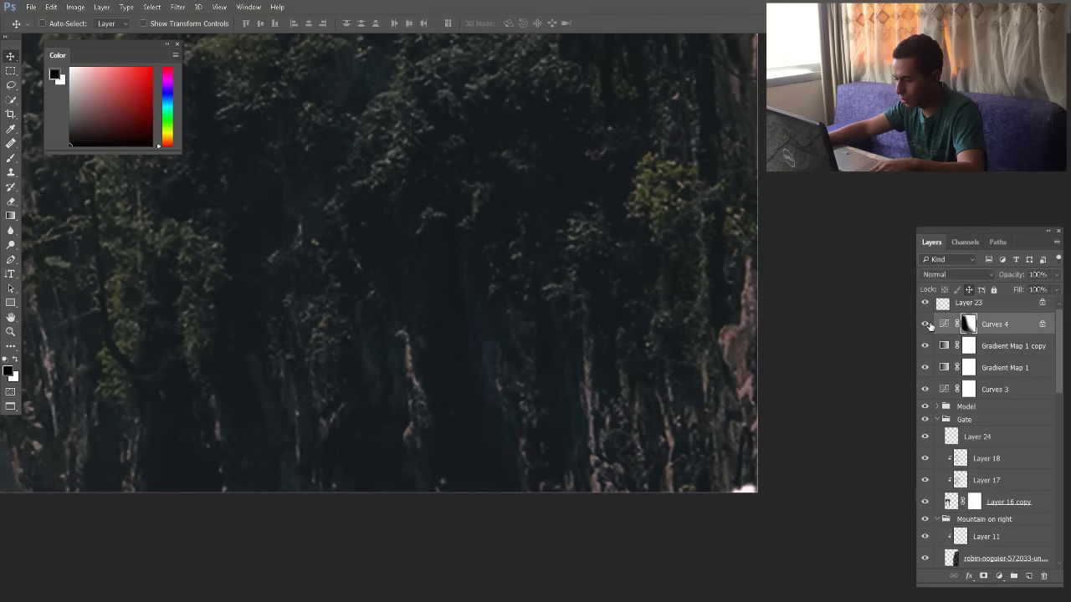
{"action": "left_click", "coordinate": [748, 493], "text": "ctrl"}
{"action": "left_click_drag", "start_coordinate": [705, 404], "coordinate": [616, 331]}
{"action": "key", "text": "ctrl+z"}
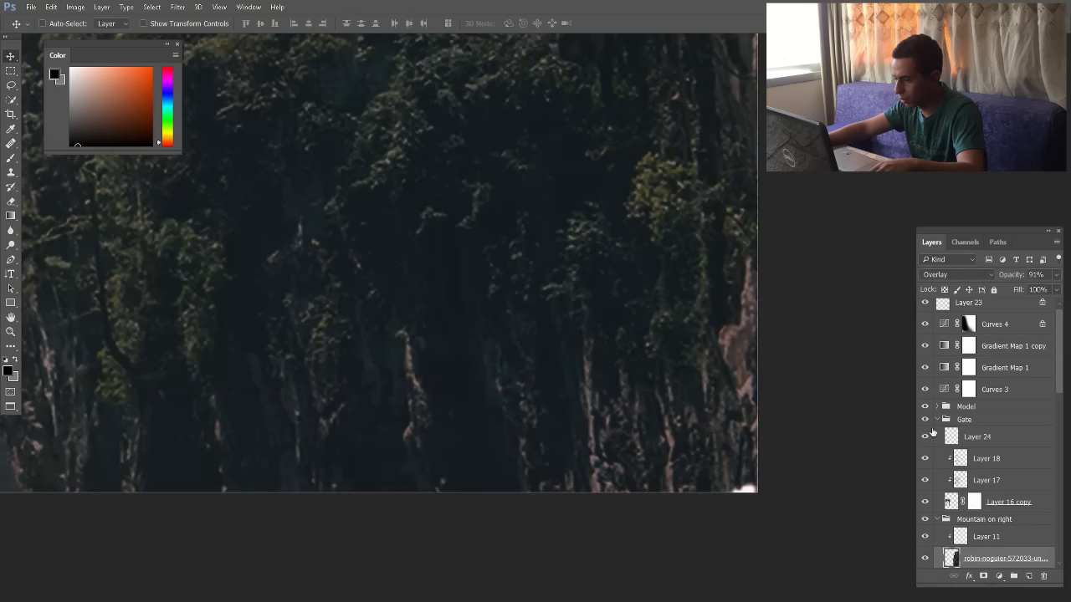
{"action": "scroll", "coordinate": [939, 437], "scroll_direction": "down", "scroll_amount": 2}
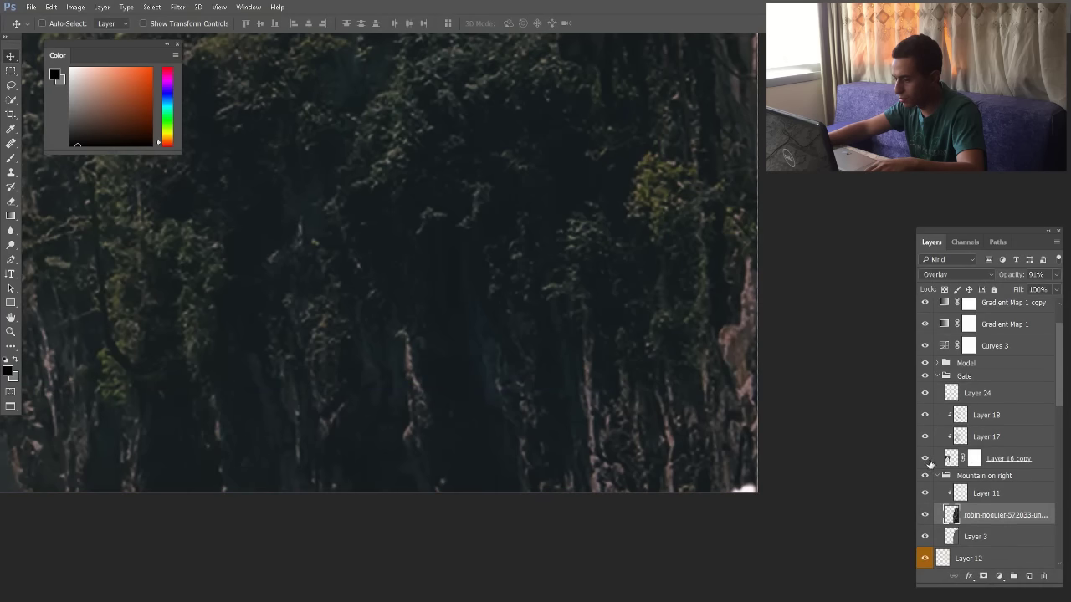
{"action": "left_click", "coordinate": [926, 476]}
{"action": "left_click", "coordinate": [925, 476]}
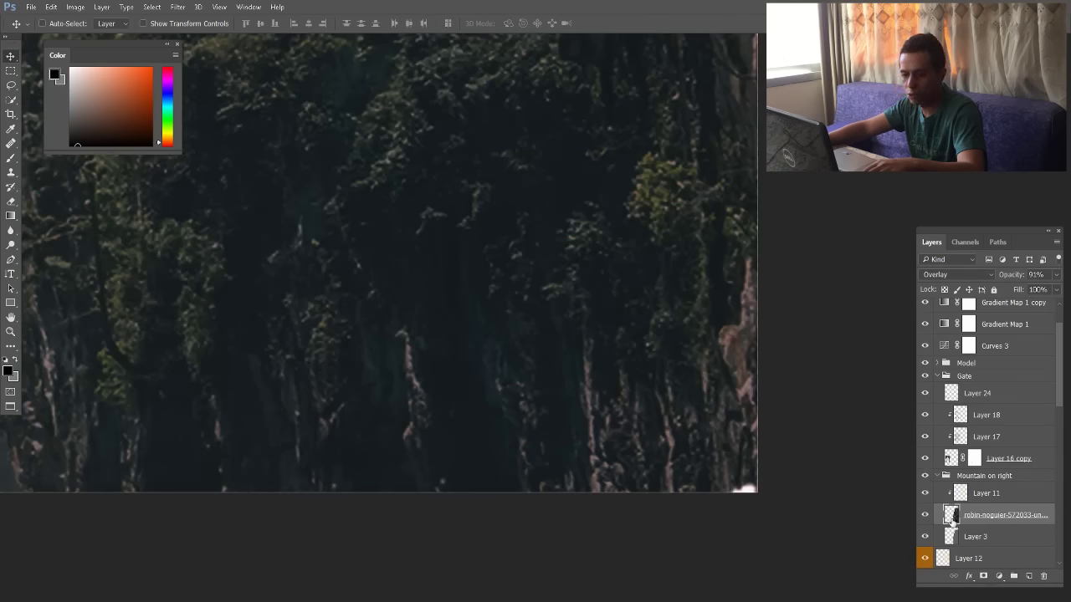
Clone dark cliff texture over the white corner spot on Layer 3 with a 179 px Clone Stamp at 100% opacity
{"action": "left_click", "coordinate": [974, 537]}
{"action": "key", "text": "ctrl+0"}
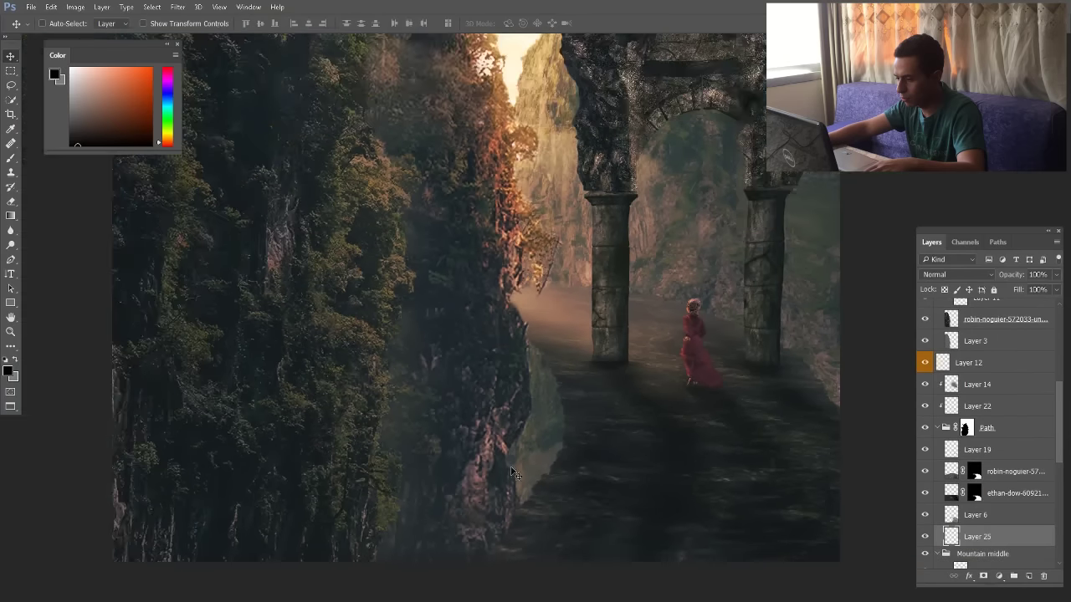
{"action": "right_click", "coordinate": [552, 338]}
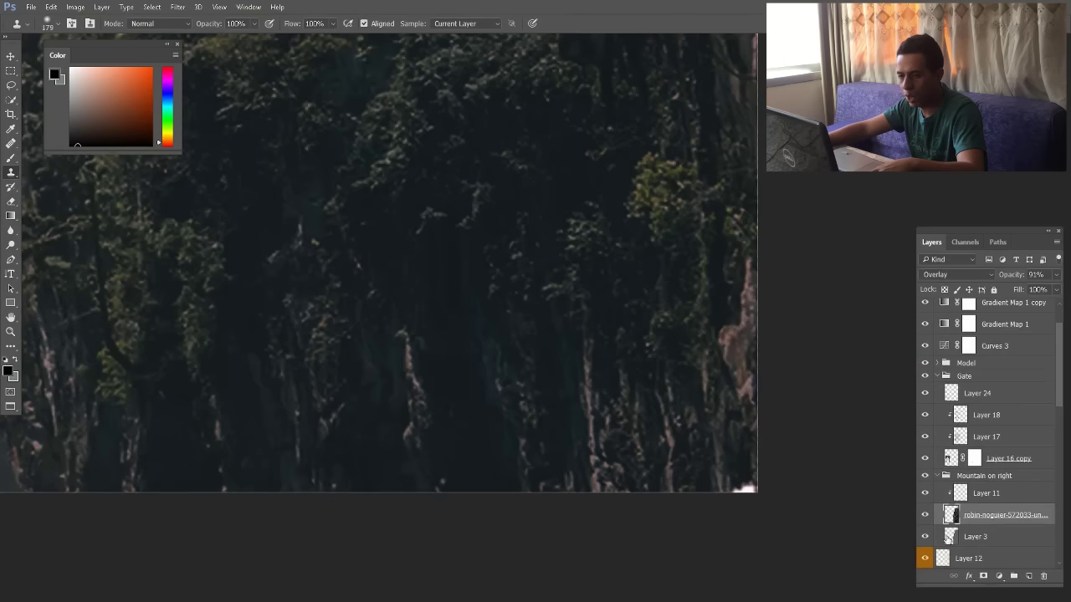
{"action": "left_click", "coordinate": [948, 540]}
{"action": "left_click", "coordinate": [565, 332], "text": "alt"}
{"action": "left_click", "coordinate": [738, 485]}
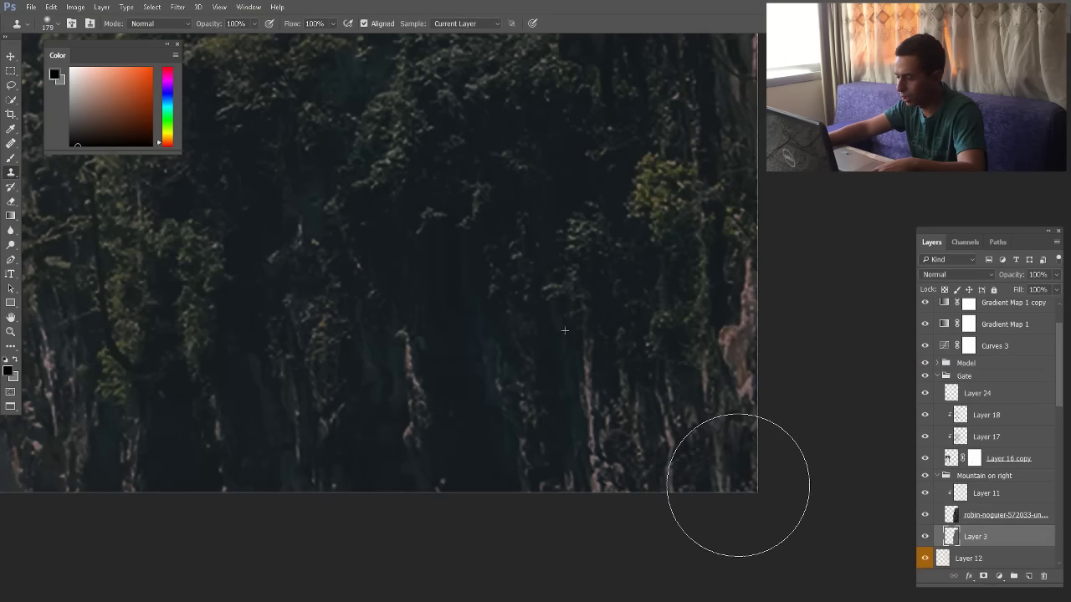
{"action": "scroll", "coordinate": [670, 425], "scroll_direction": "down", "scroll_amount": 5}
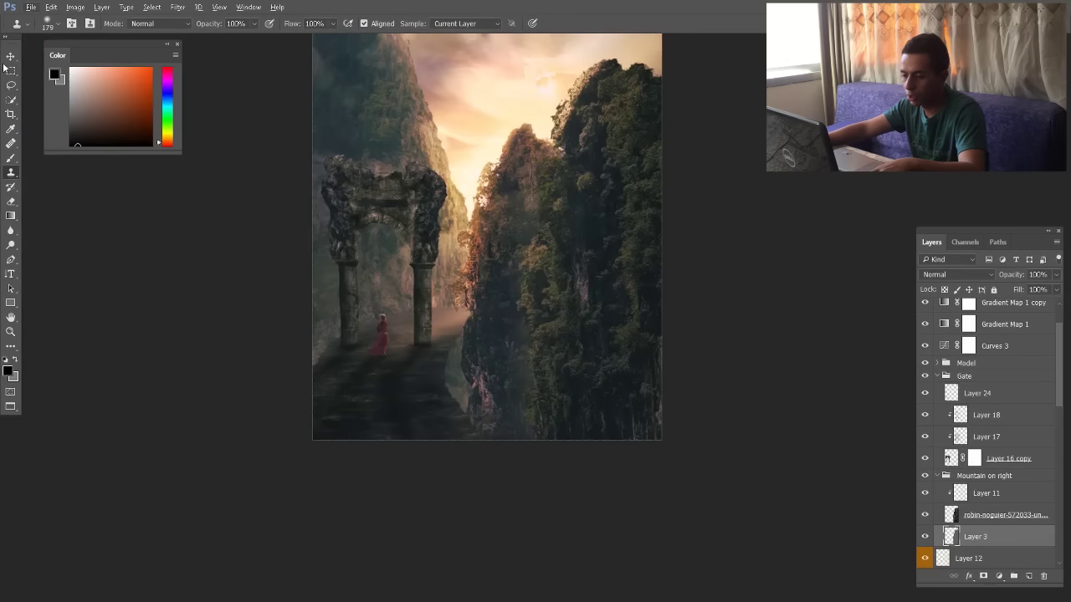
{"action": "left_click", "coordinate": [10, 56]}
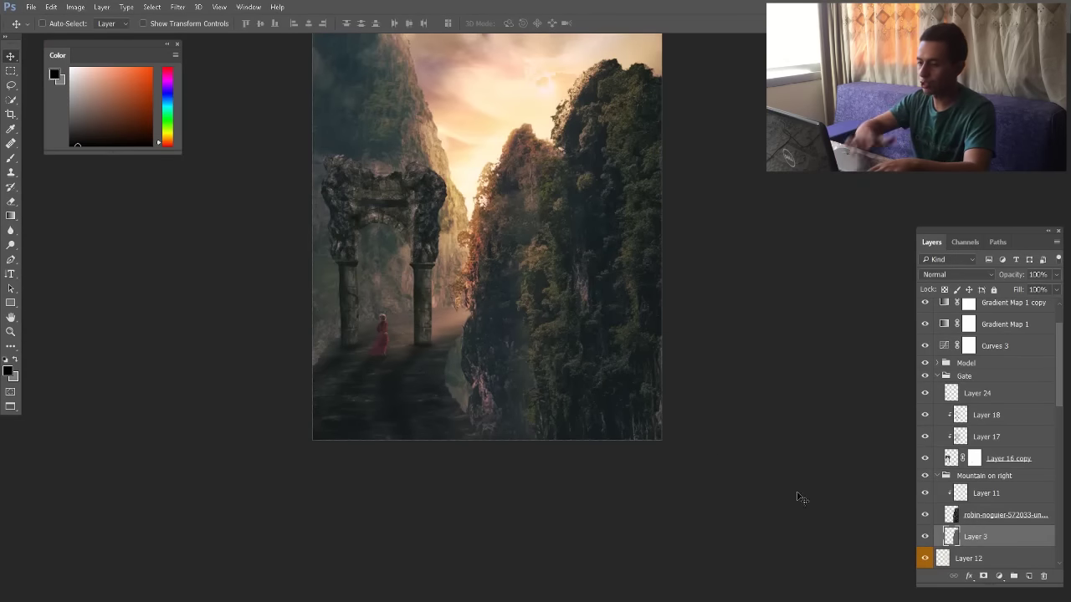
Flip the whole composition horizontally
{"action": "scroll", "coordinate": [510, 314], "scroll_direction": "up", "scroll_amount": 3}
{"action": "scroll", "coordinate": [419, 360], "scroll_direction": "up", "scroll_amount": 2}
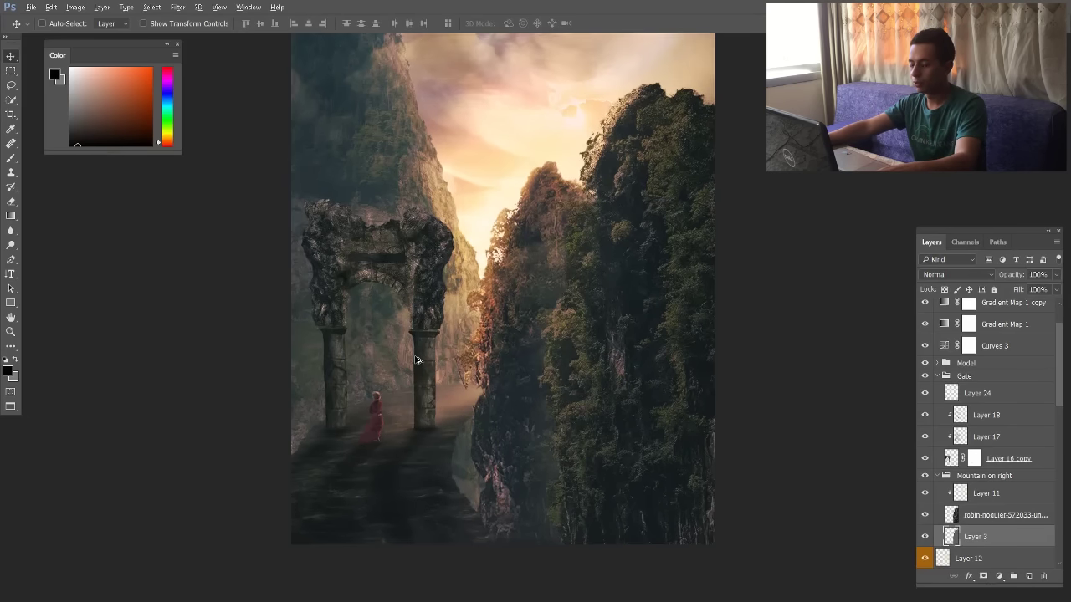
{"action": "scroll", "coordinate": [435, 369], "scroll_direction": "down", "scroll_amount": 1}
{"action": "scroll", "coordinate": [535, 327], "scroll_direction": "up", "scroll_amount": 1}
{"action": "key", "text": "ctrl+shift+h"}
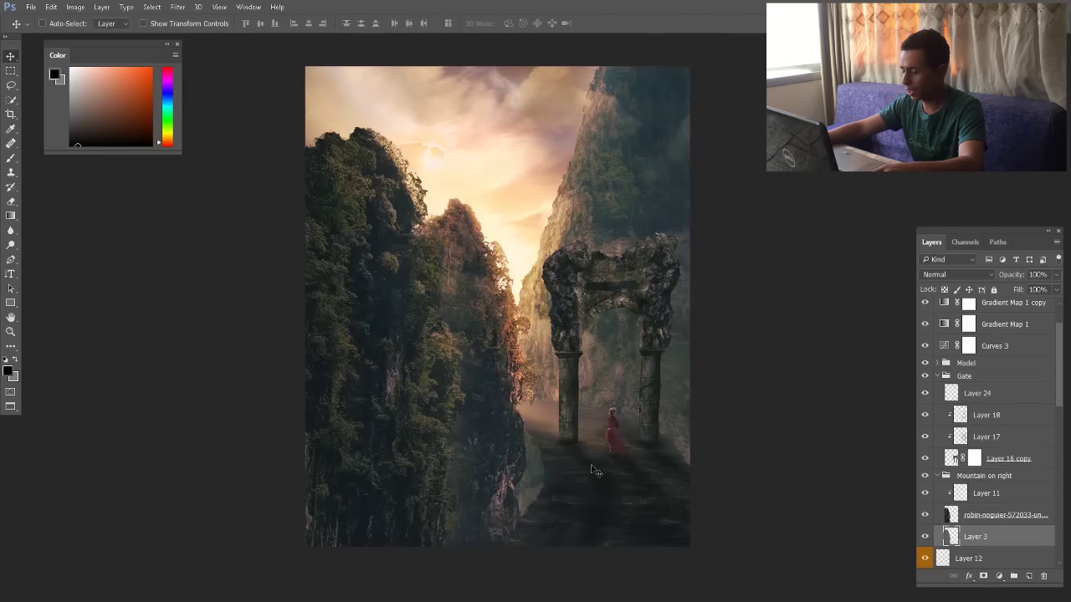
Add a new layer and place it at the bottom of the Path group, below Layer 6
{"action": "scroll", "coordinate": [591, 470], "scroll_direction": "up", "scroll_amount": 6}
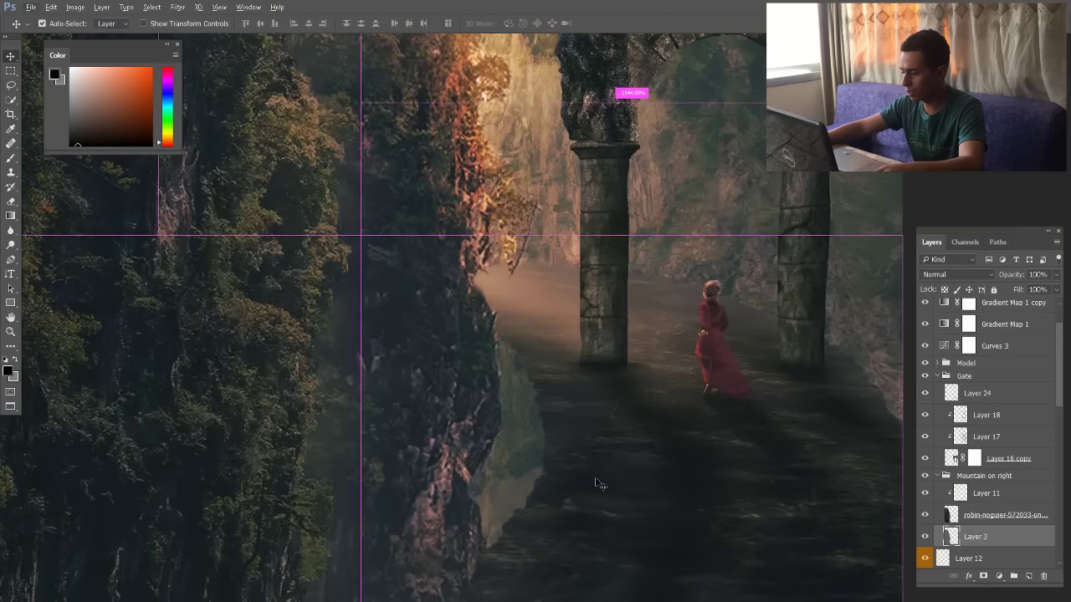
{"action": "left_click", "coordinate": [596, 479], "text": "ctrl"}
{"action": "scroll", "coordinate": [611, 478], "scroll_direction": "down", "scroll_amount": 1}
{"action": "scroll", "coordinate": [972, 508], "scroll_direction": "down", "scroll_amount": 2}
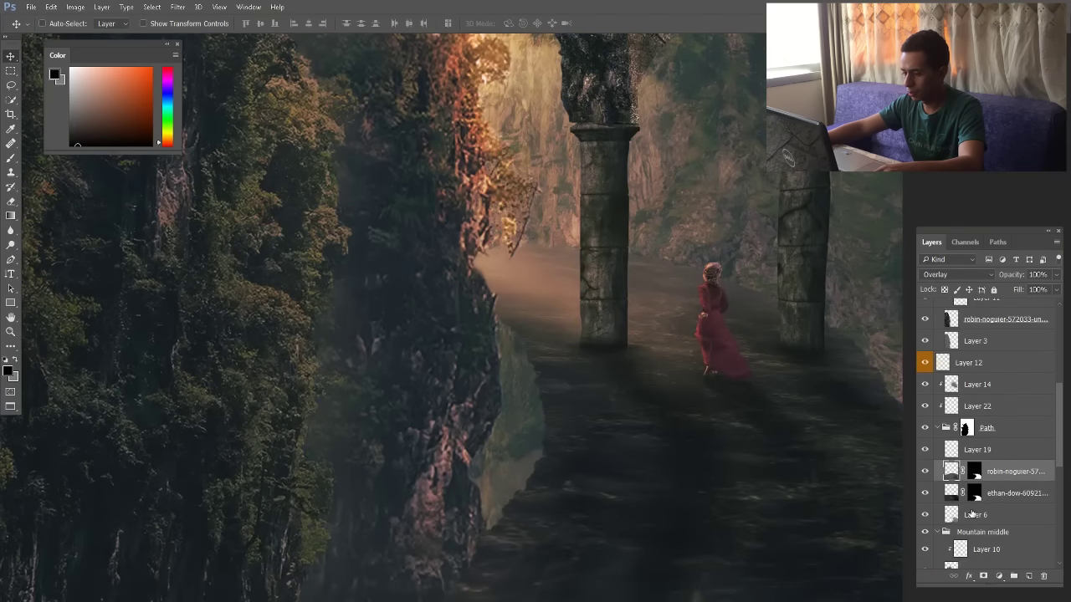
{"action": "left_click", "coordinate": [975, 533]}
{"action": "left_click", "coordinate": [1029, 575]}
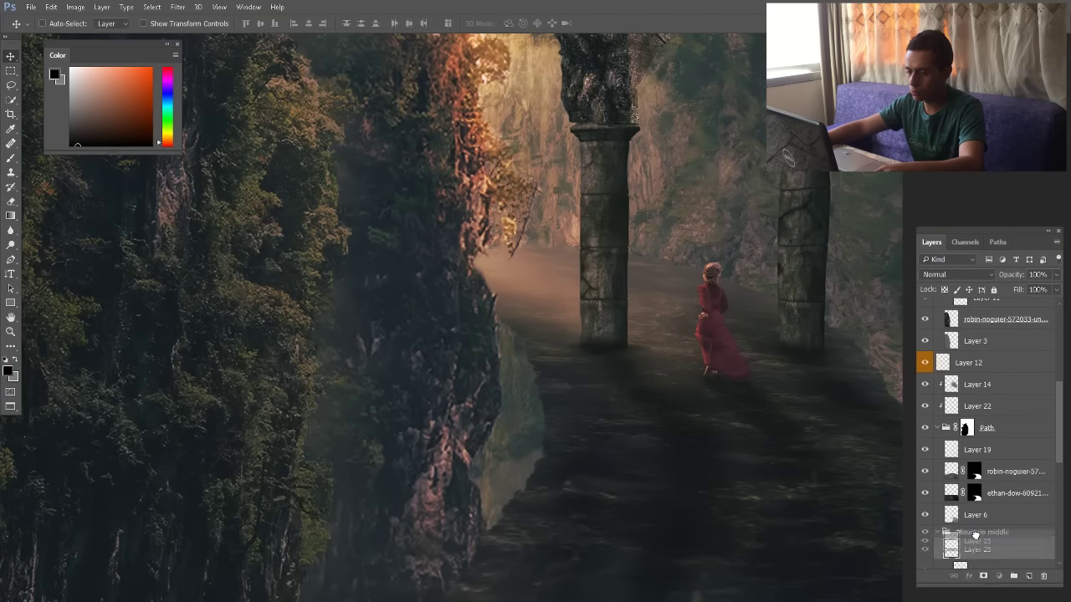
{"action": "left_click_drag", "start_coordinate": [976, 522], "coordinate": [976, 525]}
{"action": "scroll", "coordinate": [621, 429], "scroll_direction": "down", "scroll_amount": 1}
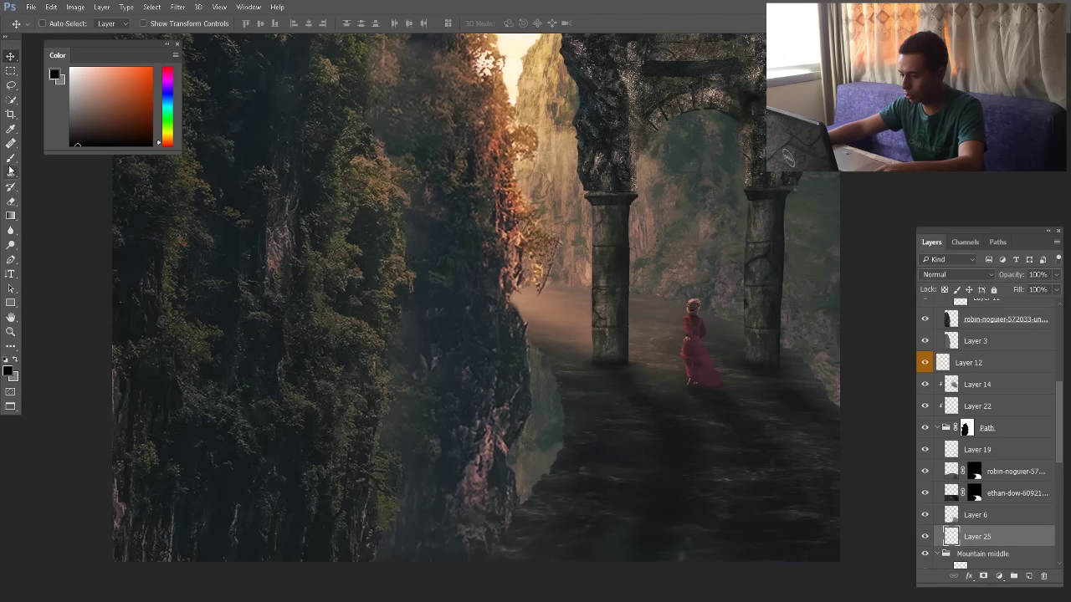
Try painting the gap between cliff and path in sampled reddish brown, with the 121 px textured brush reduced to 75 px at 100% opacity and flow
{"action": "left_click", "coordinate": [11, 158]}
{"action": "right_click", "coordinate": [574, 364]}
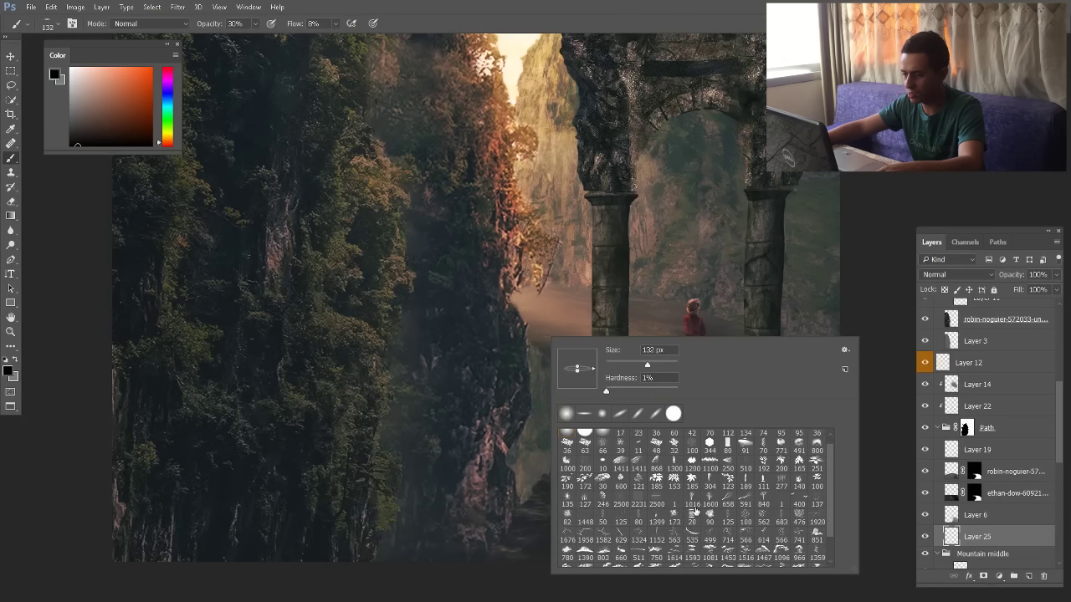
{"action": "left_click", "coordinate": [638, 484]}
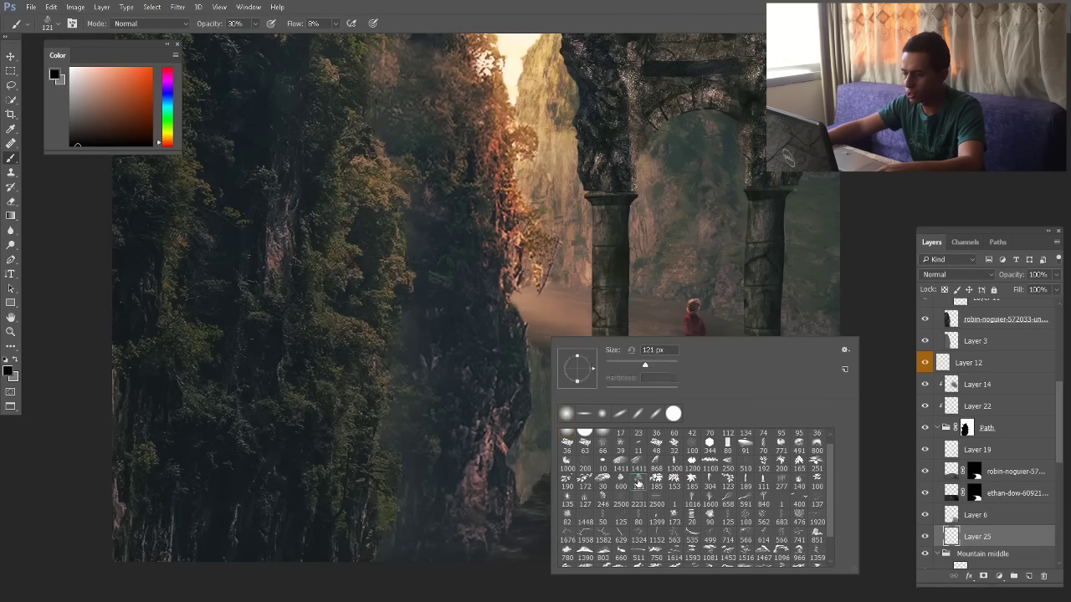
{"action": "left_click_drag", "start_coordinate": [517, 394], "coordinate": [507, 395]}
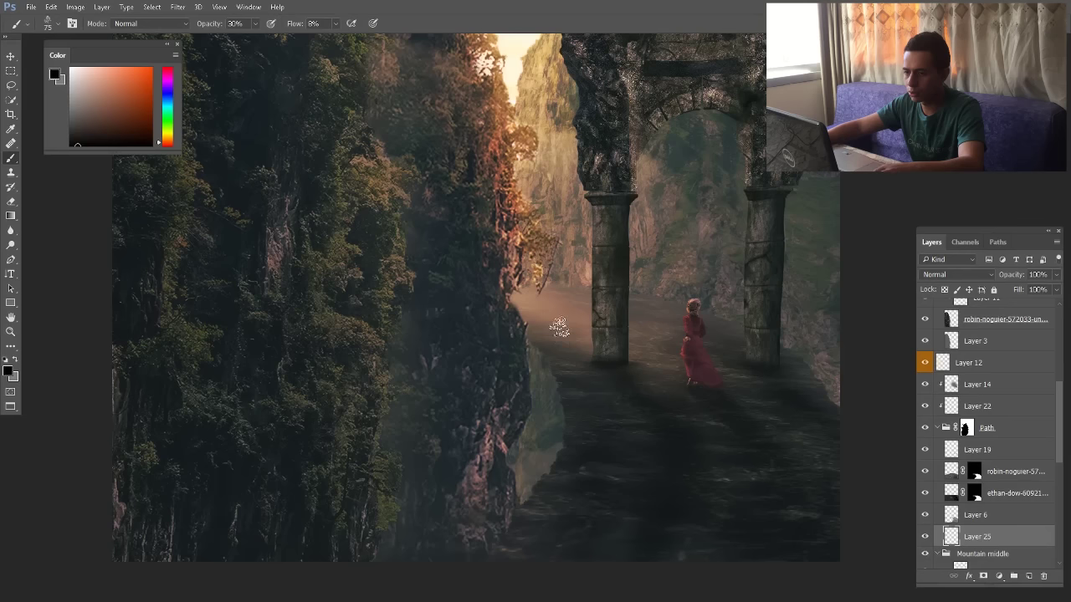
{"action": "scroll", "coordinate": [542, 329], "scroll_direction": "up", "scroll_amount": 1}
{"action": "left_click", "coordinate": [503, 152], "text": "alt"}
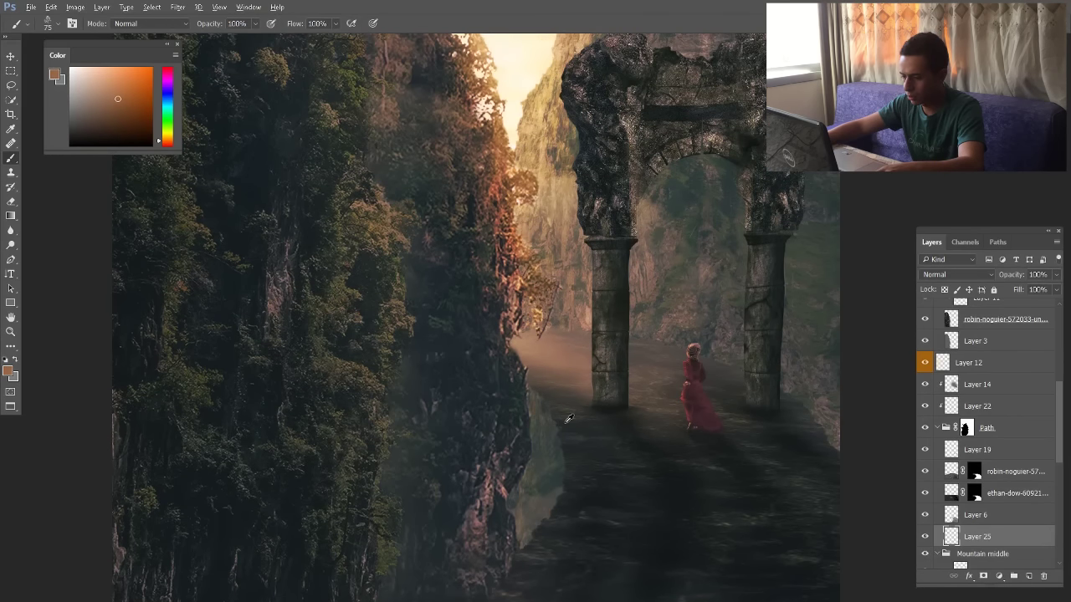
{"action": "scroll", "coordinate": [567, 424], "scroll_direction": "down", "scroll_amount": 2}
{"action": "left_click", "coordinate": [527, 463], "text": "alt"}
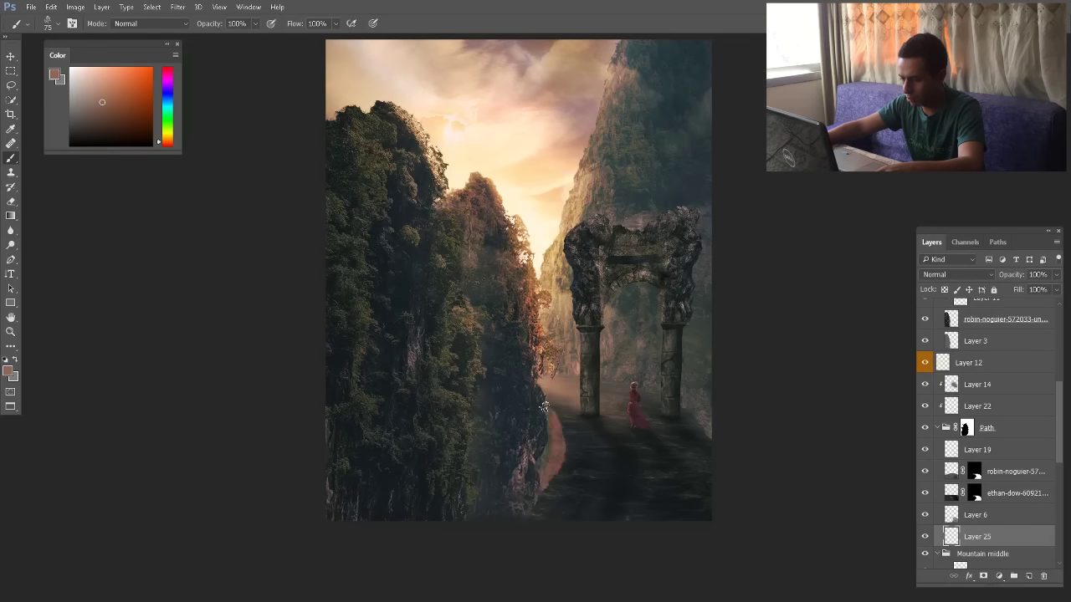
Try covering the gap beside the path with a sampled dark tone using the textured brush at 111 px, and delete the painted layer
{"action": "left_click", "coordinate": [575, 438], "text": "alt"}
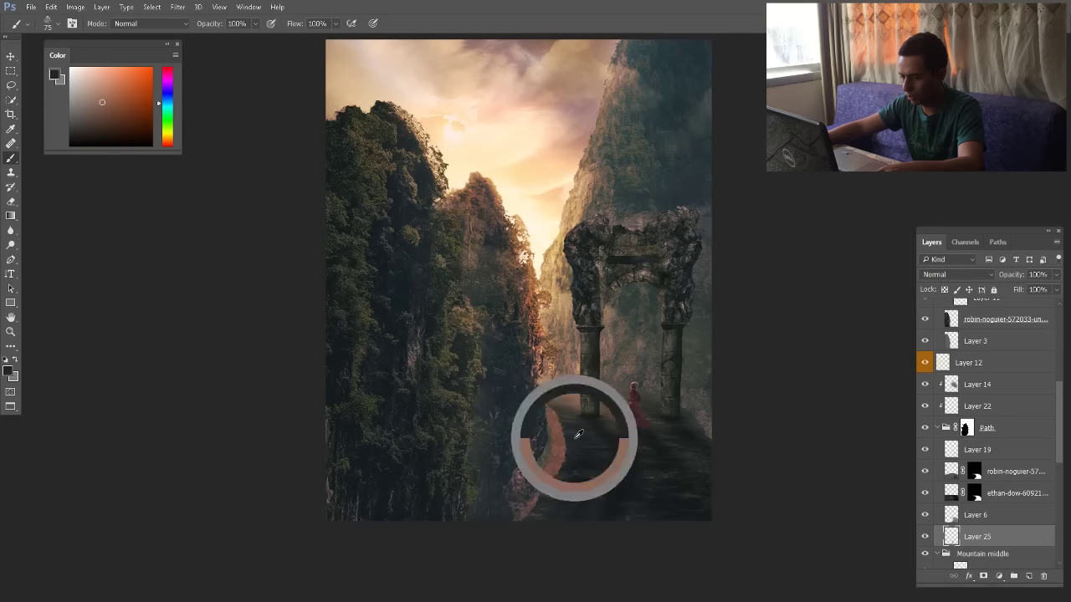
{"action": "scroll", "coordinate": [609, 444], "scroll_direction": "down", "scroll_amount": 1}
{"action": "scroll", "coordinate": [609, 444], "scroll_direction": "up", "scroll_amount": 3}
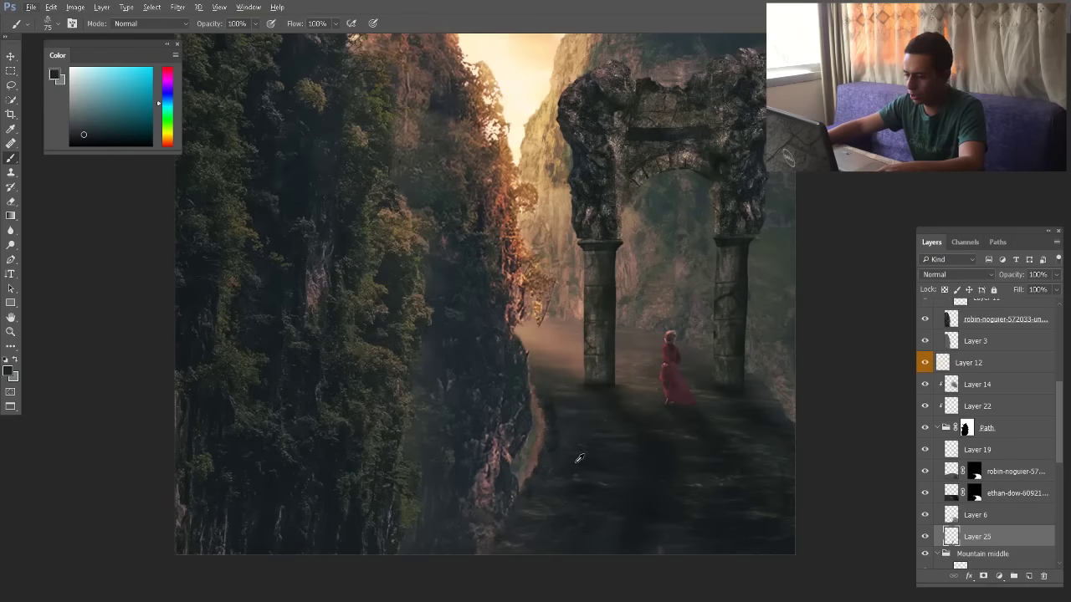
{"action": "mouse_move", "coordinate": [546, 472]}
{"action": "left_mouse_down"}
{"action": "mouse_move", "coordinate": [505, 521]}
{"action": "mouse_move", "coordinate": [506, 487]}
{"action": "mouse_move", "coordinate": [539, 420]}
{"action": "mouse_move", "coordinate": [515, 514]}
{"action": "mouse_move", "coordinate": [541, 417]}
{"action": "left_mouse_up"}
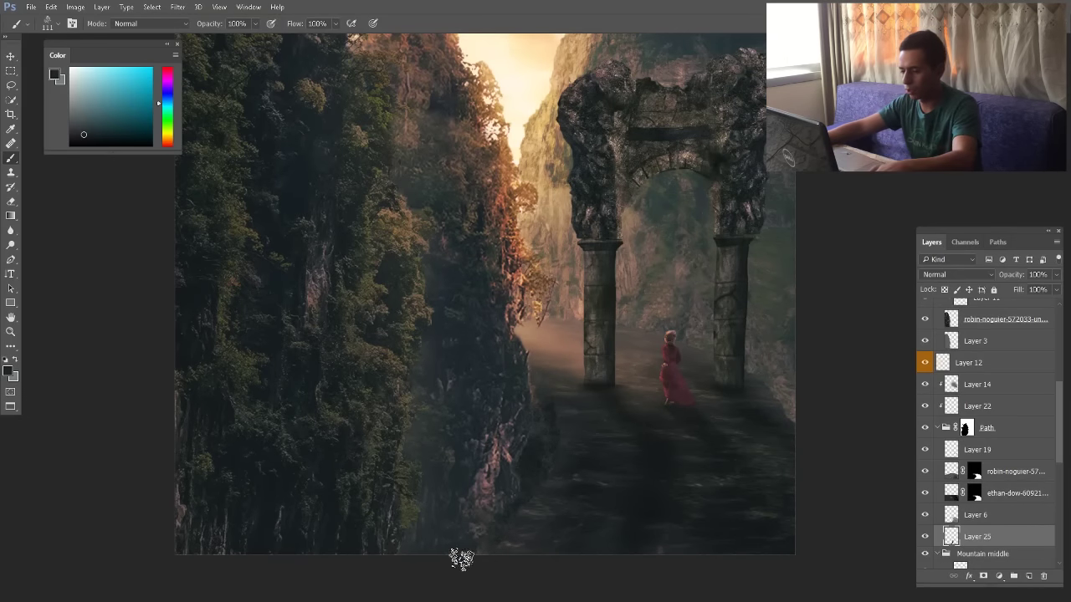
{"action": "key", "text": "Delete"}
{"action": "scroll", "coordinate": [529, 505], "scroll_direction": "down", "scroll_amount": 5}
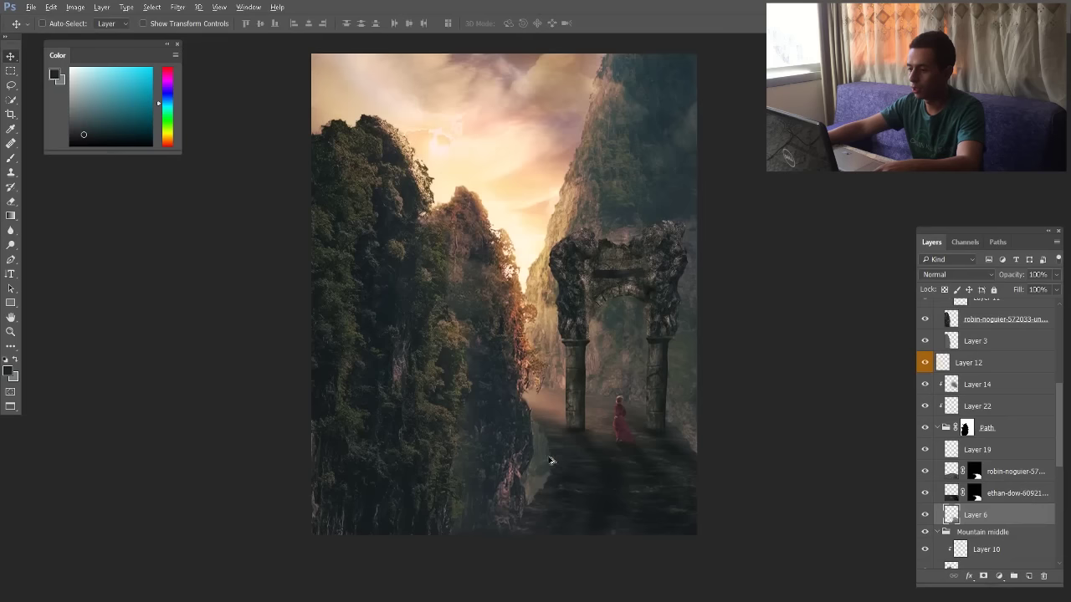
{"action": "scroll", "coordinate": [552, 457], "scroll_direction": "up", "scroll_amount": 4}
{"action": "scroll", "coordinate": [557, 450], "scroll_direction": "down", "scroll_amount": 2}
{"action": "scroll", "coordinate": [575, 386], "scroll_direction": "up", "scroll_amount": 4}
{"action": "scroll", "coordinate": [555, 263], "scroll_direction": "down", "scroll_amount": 3}
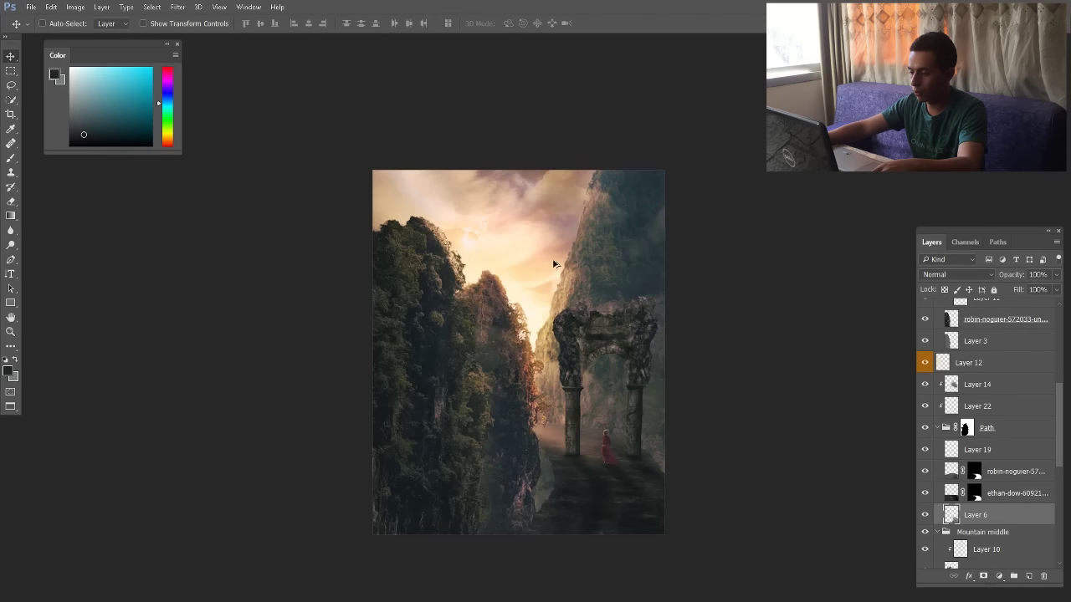
{"action": "scroll", "coordinate": [584, 391], "scroll_direction": "up", "scroll_amount": 1}
{"action": "scroll", "coordinate": [577, 418], "scroll_direction": "down", "scroll_amount": 1}
{"action": "scroll", "coordinate": [569, 422], "scroll_direction": "up", "scroll_amount": 2}
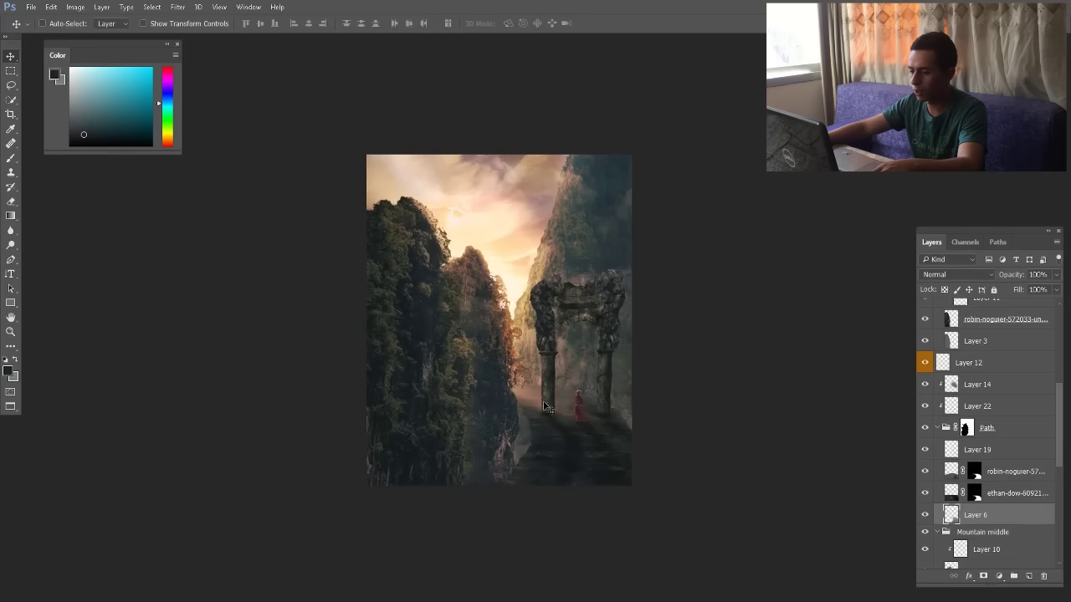
Stamp all visible layers into a new merged layer above Layer 23, keeping it aligned with the canvas
{"action": "scroll", "coordinate": [560, 416], "scroll_direction": "down", "scroll_amount": 1}
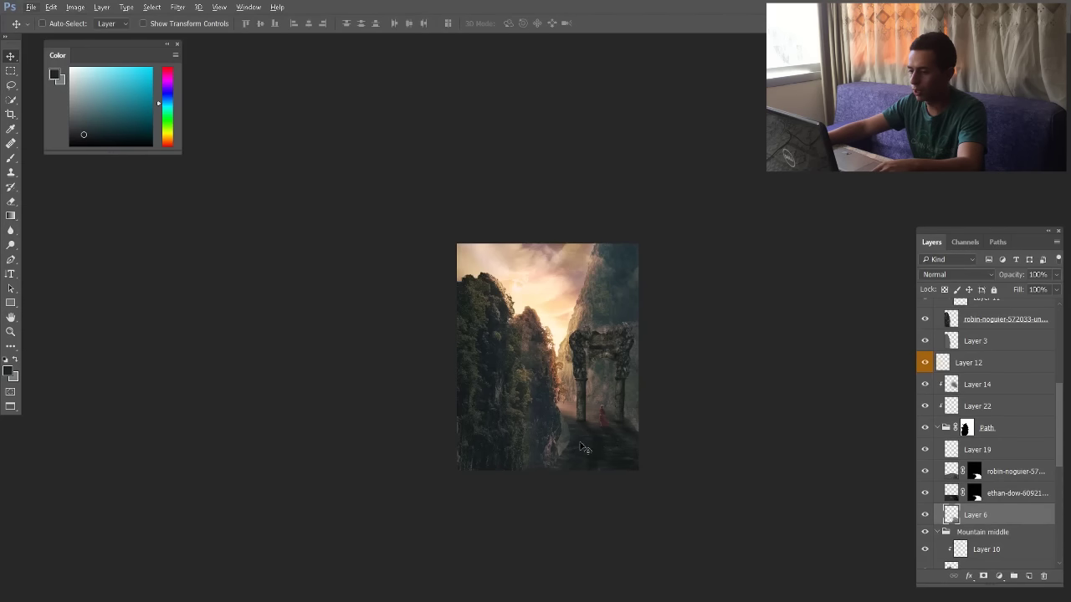
{"action": "scroll", "coordinate": [574, 408], "scroll_direction": "up", "scroll_amount": 3}
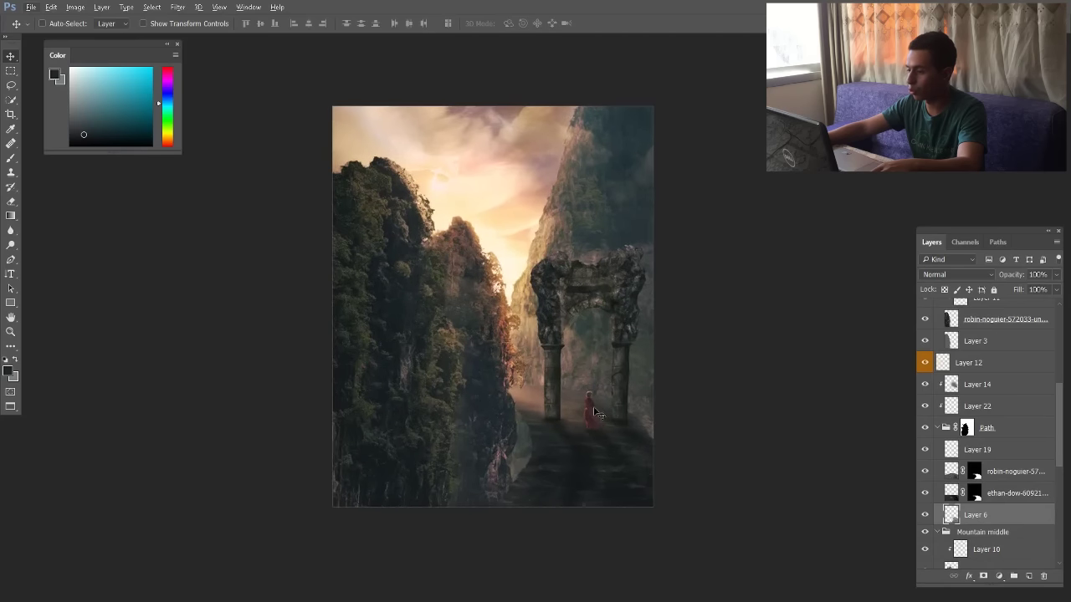
{"action": "scroll", "coordinate": [583, 373], "scroll_direction": "up", "scroll_amount": 1}
{"action": "scroll", "coordinate": [1030, 390], "scroll_direction": "up", "scroll_amount": 5}
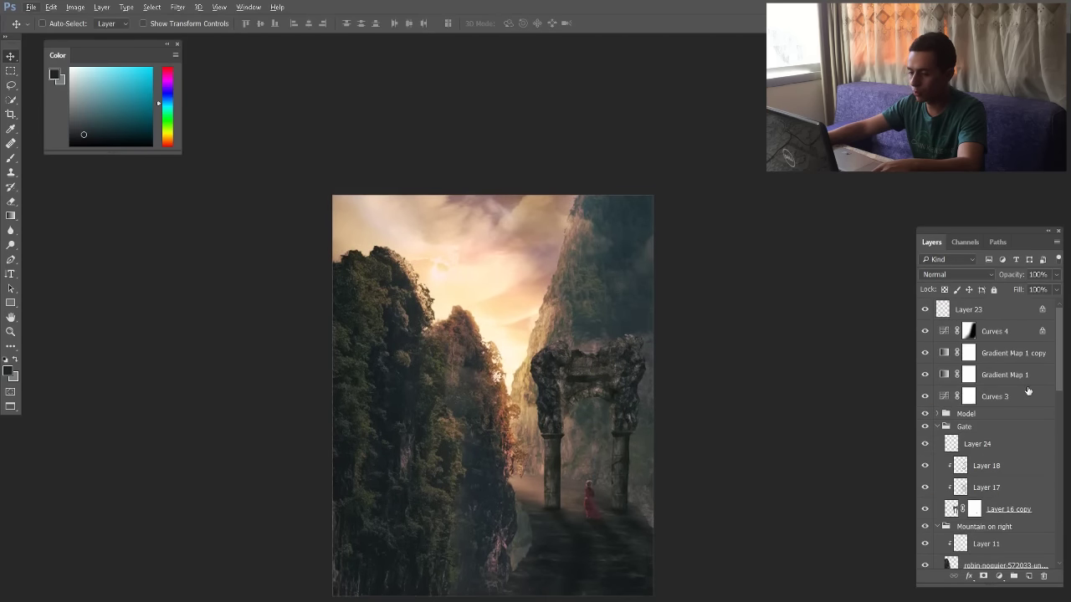
{"action": "scroll", "coordinate": [524, 382], "scroll_direction": "down", "scroll_amount": 1}
{"action": "scroll", "coordinate": [493, 332], "scroll_direction": "up", "scroll_amount": 1}
{"action": "scroll", "coordinate": [494, 332], "scroll_direction": "down", "scroll_amount": 2}
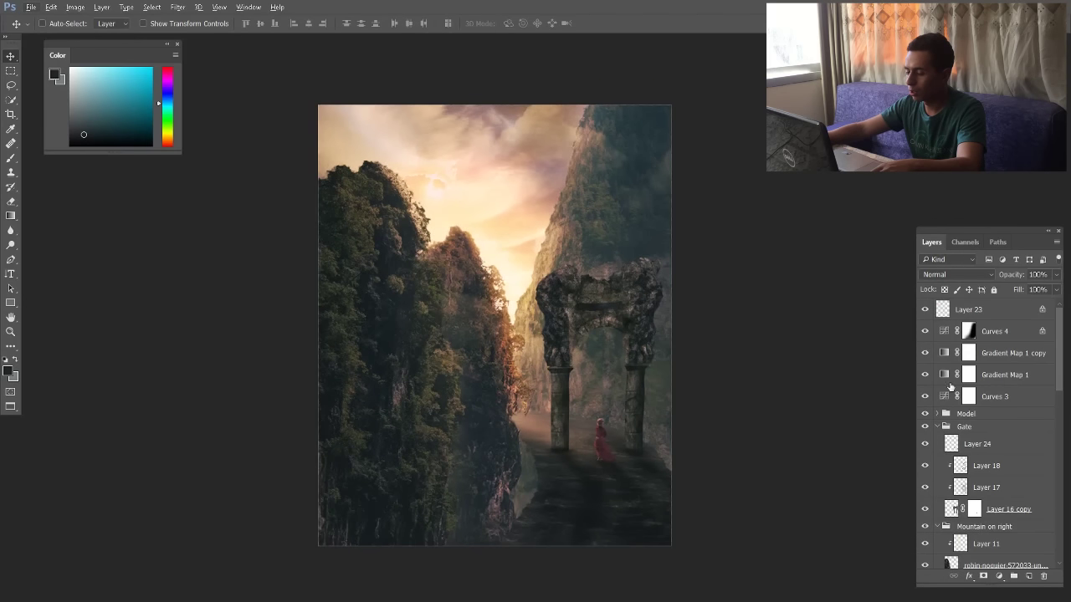
{"action": "left_click", "coordinate": [975, 315]}
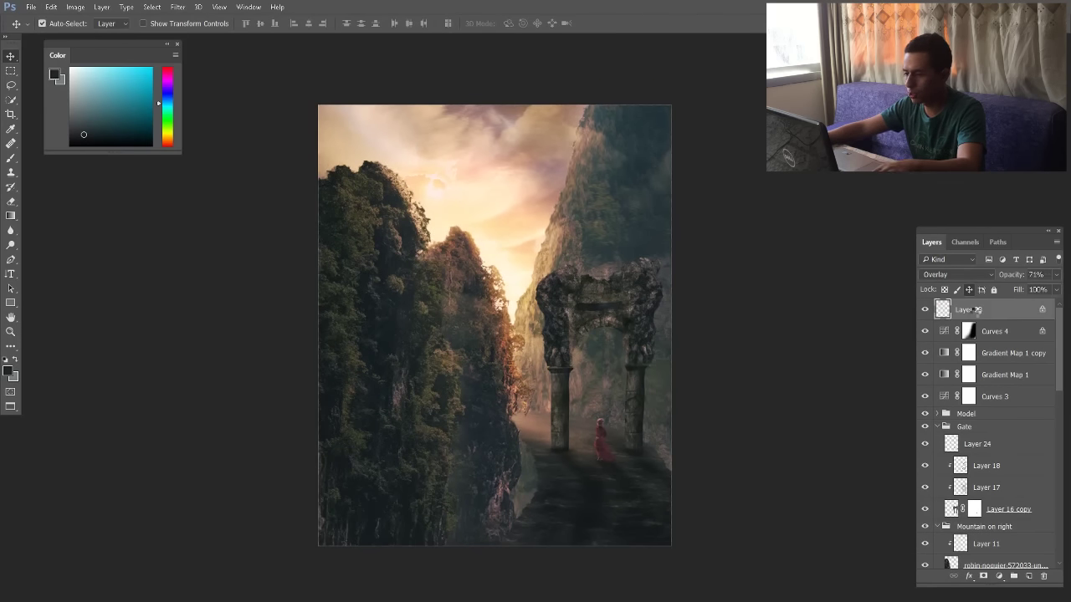
{"action": "key", "text": "ctrl+shift+alt+e"}
{"action": "left_click_drag", "start_coordinate": [510, 362], "coordinate": [578, 301]}
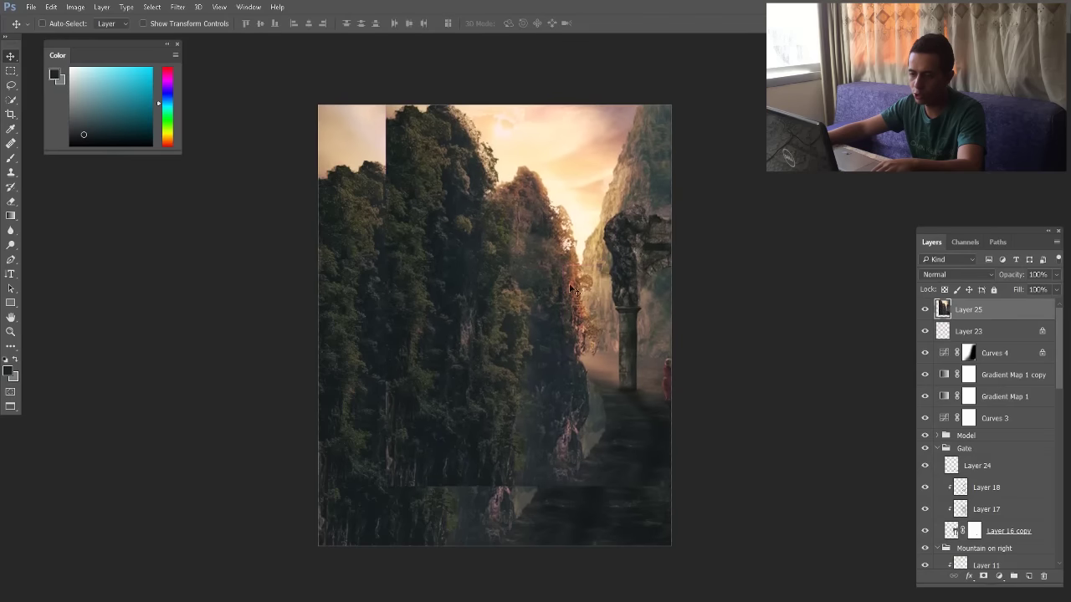
{"action": "key", "text": "ctrl+z"}
Open the Camera Raw filter on the merged layer and set its Adjustment Brush to Clarity -17, Dehaze -6 and size 9
{"action": "left_click", "coordinate": [177, 6]}
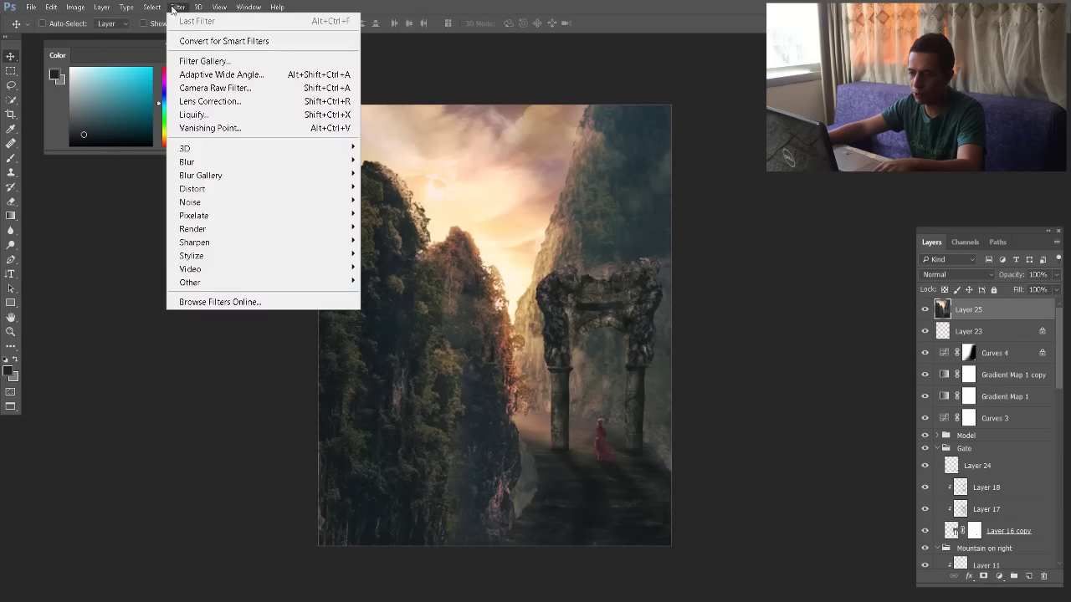
{"action": "left_click", "coordinate": [198, 88]}
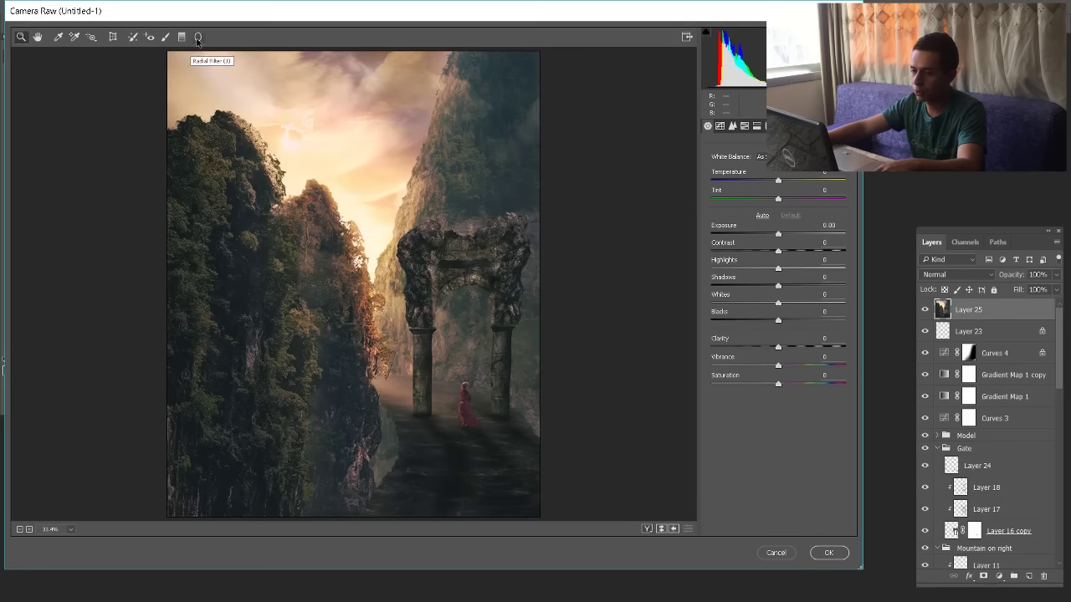
{"action": "left_click", "coordinate": [166, 37]}
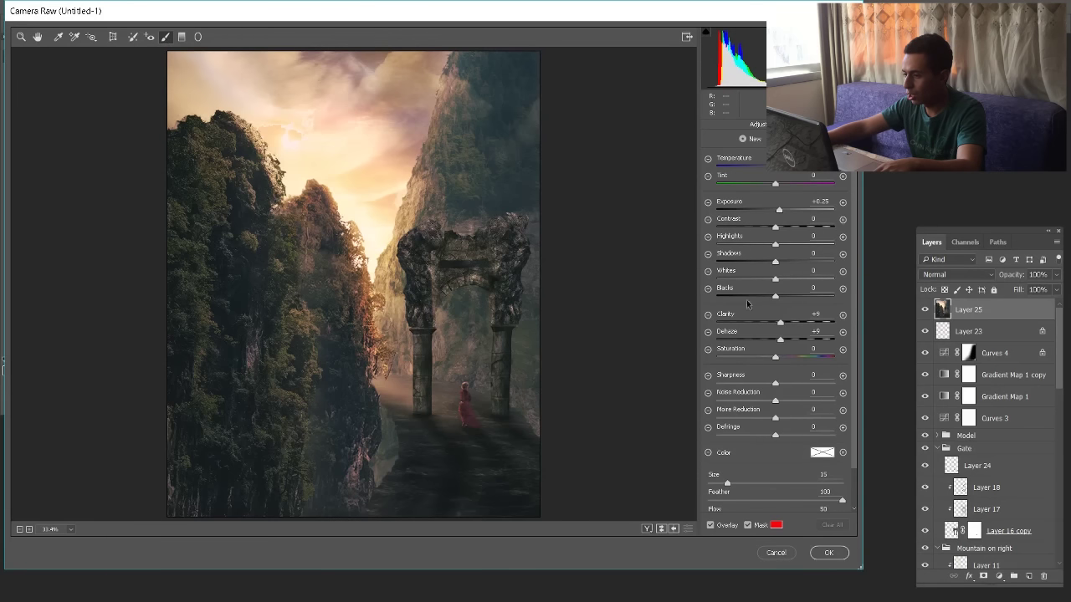
{"action": "left_click", "coordinate": [708, 159]}
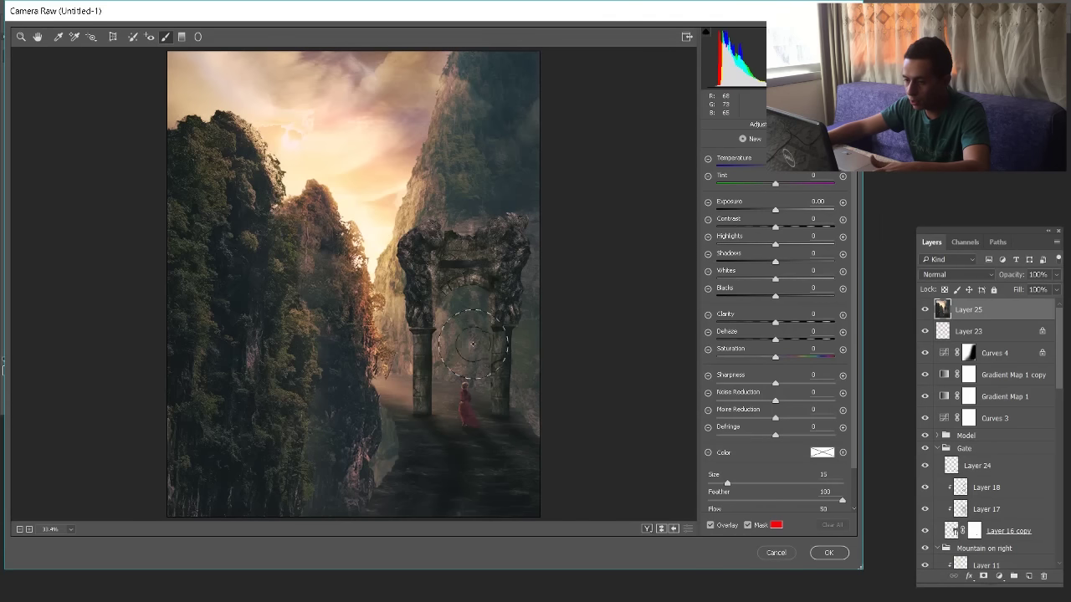
{"action": "key", "text": "bracketleft"}
{"action": "key", "text": "bracketleft"}
{"action": "key", "text": "bracketleft"}
{"action": "key", "text": "bracketleft"}
{"action": "key", "text": "bracketleft"}
{"action": "key", "text": "bracketleft"}
{"action": "key", "text": "bracketleft"}
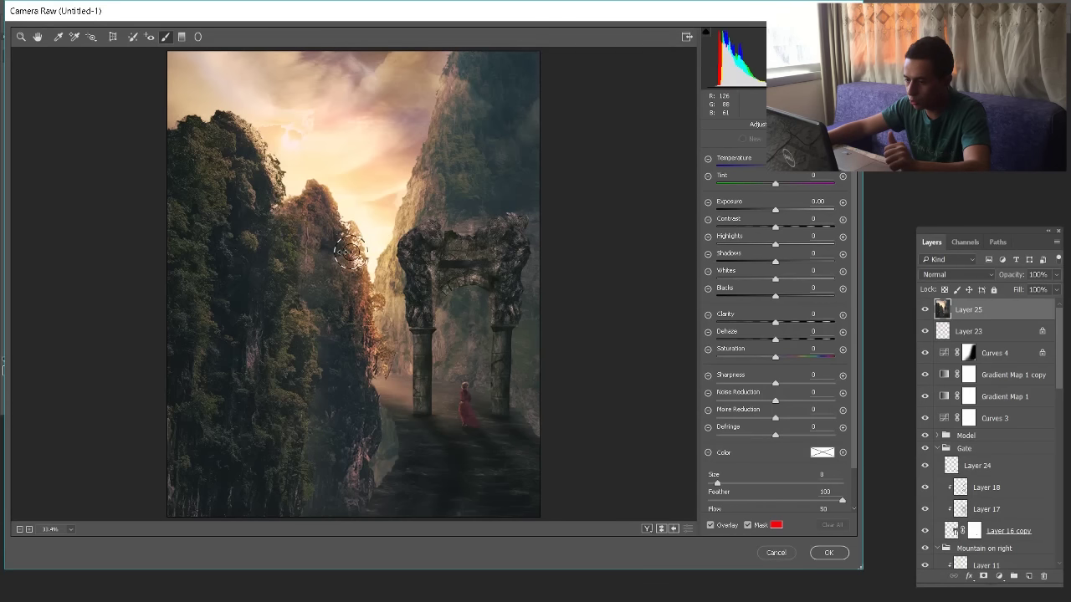
{"action": "key", "text": "bracketright"}
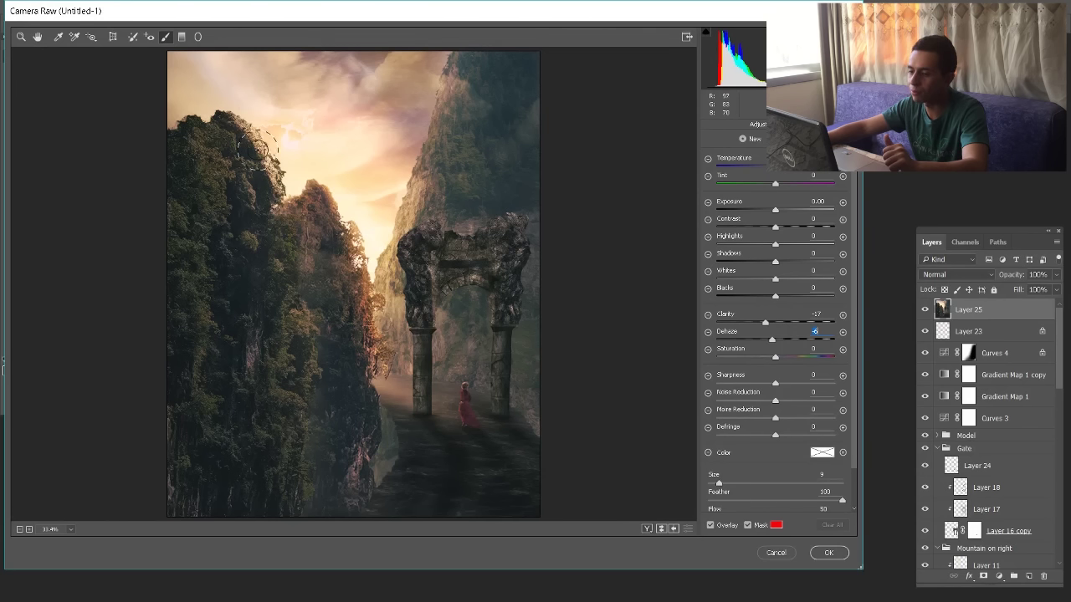
Show the mask overlay and brush the softening adjustment over the sunlit middle peak and the glowing edge of the far mountain
{"action": "mouse_move", "coordinate": [336, 173]}
{"action": "left_mouse_down"}
{"action": "mouse_move", "coordinate": [339, 202]}
{"action": "mouse_move", "coordinate": [327, 187]}
{"action": "mouse_move", "coordinate": [327, 213]}
{"action": "mouse_move", "coordinate": [356, 261]}
{"action": "mouse_move", "coordinate": [315, 184]}
{"action": "left_mouse_up"}
{"action": "left_click", "coordinate": [747, 525]}
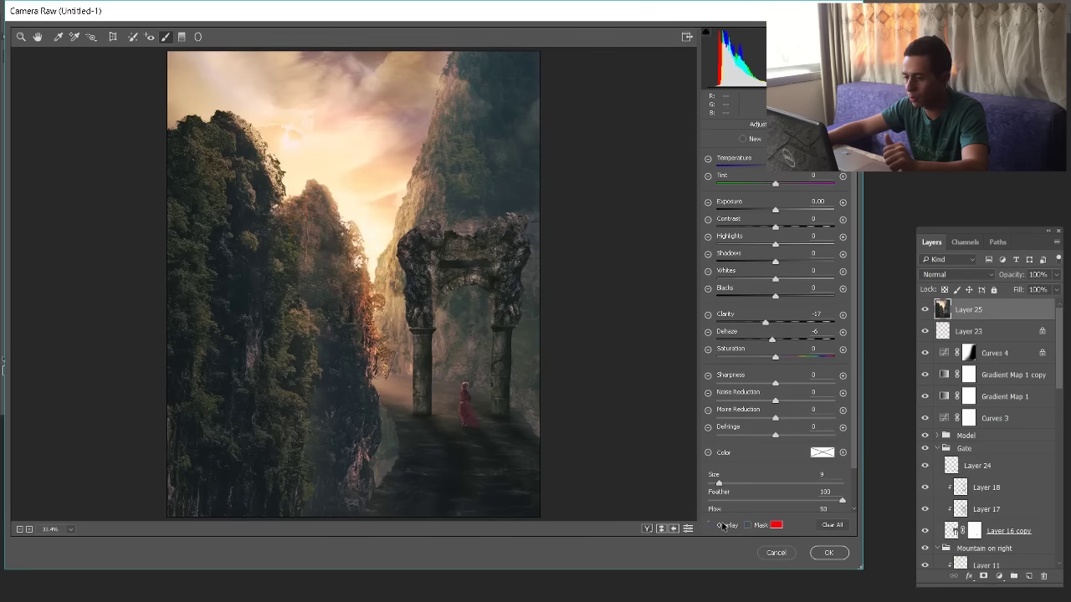
{"action": "left_click", "coordinate": [749, 527]}
{"action": "left_click_drag", "start_coordinate": [371, 258], "coordinate": [433, 125]}
{"action": "mouse_move", "coordinate": [448, 85]}
{"action": "left_mouse_down"}
{"action": "mouse_move", "coordinate": [456, 51]}
{"action": "mouse_move", "coordinate": [403, 226]}
{"action": "left_mouse_up"}
{"action": "right_click", "coordinate": [402, 221]}
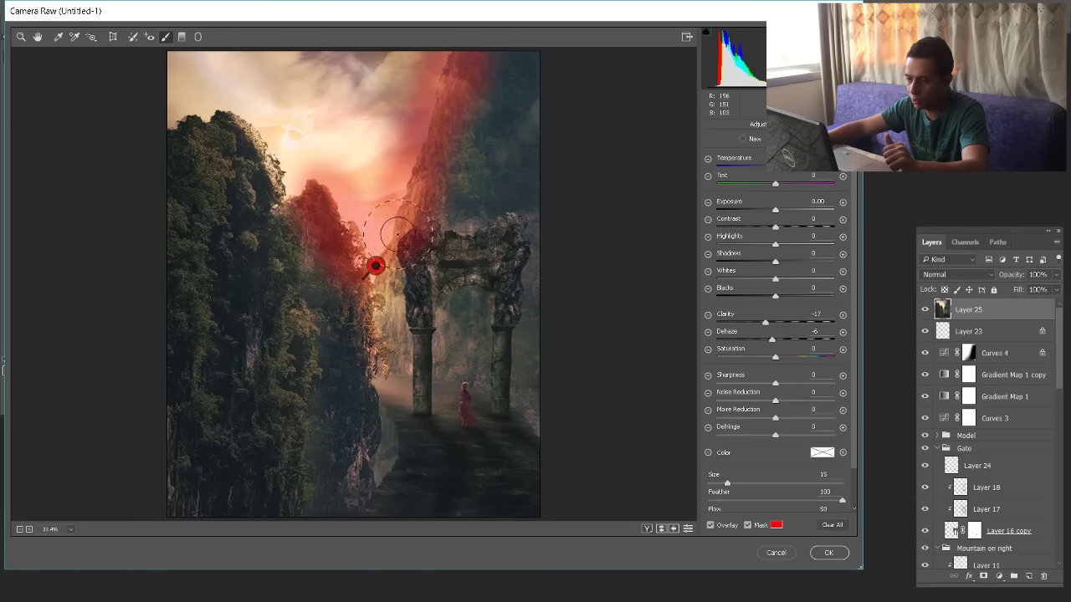
{"action": "key", "text": "bracketright"}
{"action": "key", "text": "bracketright"}
{"action": "key", "text": "bracketright"}
{"action": "key", "text": "bracketright"}
{"action": "key", "text": "bracketright"}
{"action": "key", "text": "bracketright"}
{"action": "key", "text": "bracketright"}
Extend the softening mask along the near cliff's upper edge with the brush at size 16, and apply the filter
{"action": "mouse_move", "coordinate": [285, 198]}
{"action": "left_mouse_down"}
{"action": "mouse_move", "coordinate": [251, 134]}
{"action": "mouse_move", "coordinate": [215, 101]}
{"action": "mouse_move", "coordinate": [284, 205]}
{"action": "left_mouse_up"}
{"action": "key", "text": "bracketright"}
{"action": "key", "text": "bracketright"}
{"action": "key", "text": "bracketright"}
{"action": "key", "text": "bracketright"}
{"action": "key", "text": "bracketright"}
{"action": "key", "text": "bracketright"}
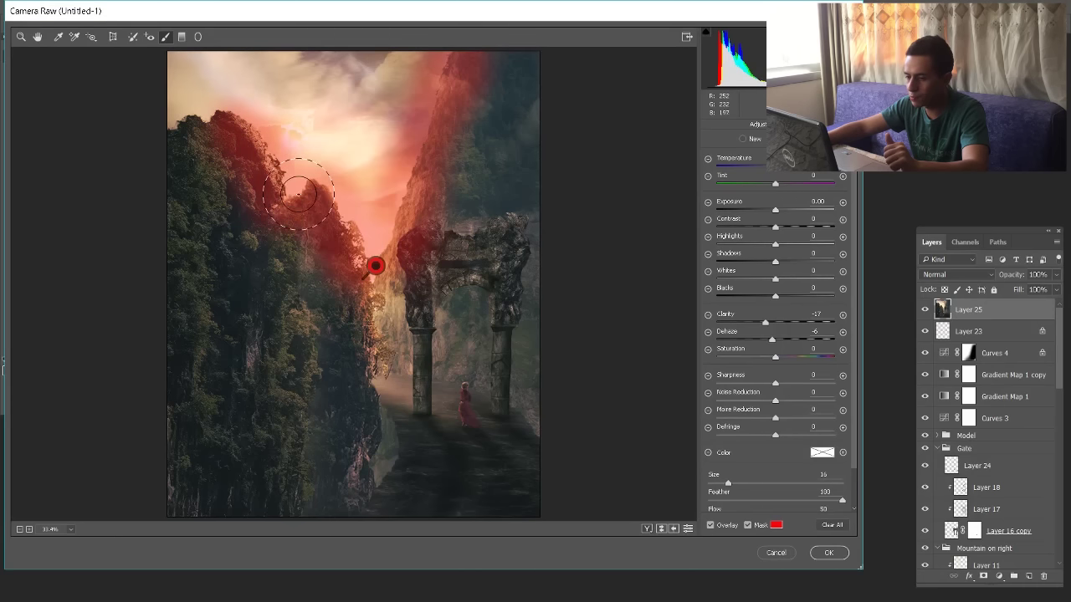
{"action": "left_click", "coordinate": [827, 553]}
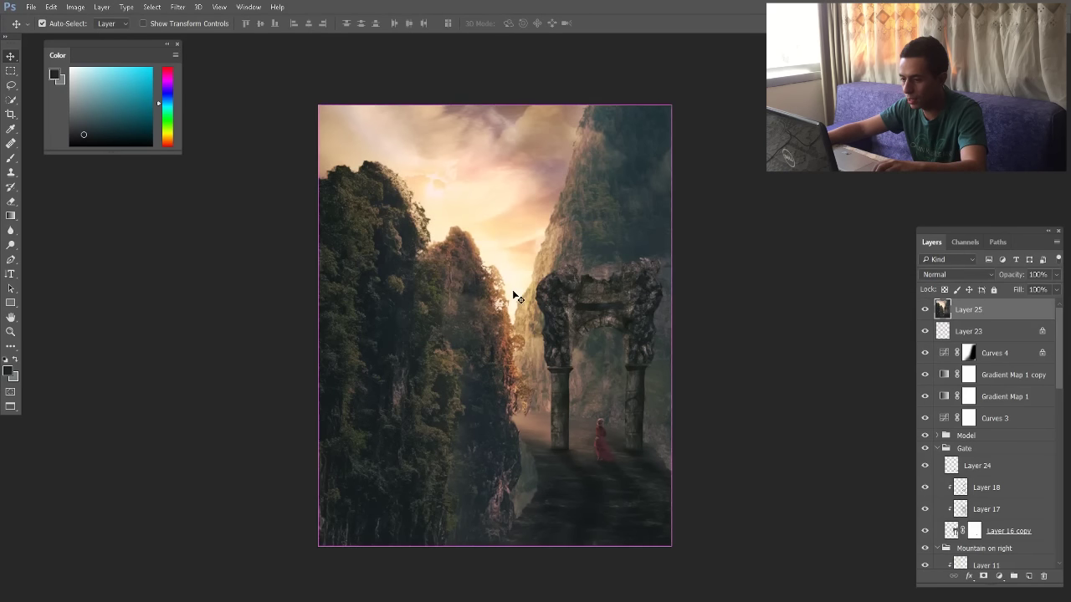
Reopen the Camera Raw filter and set the Adjustment Brush to Exposure +0.05, Contrast +4, Clarity +10 and Dehaze +2
{"action": "left_click", "coordinate": [177, 6]}
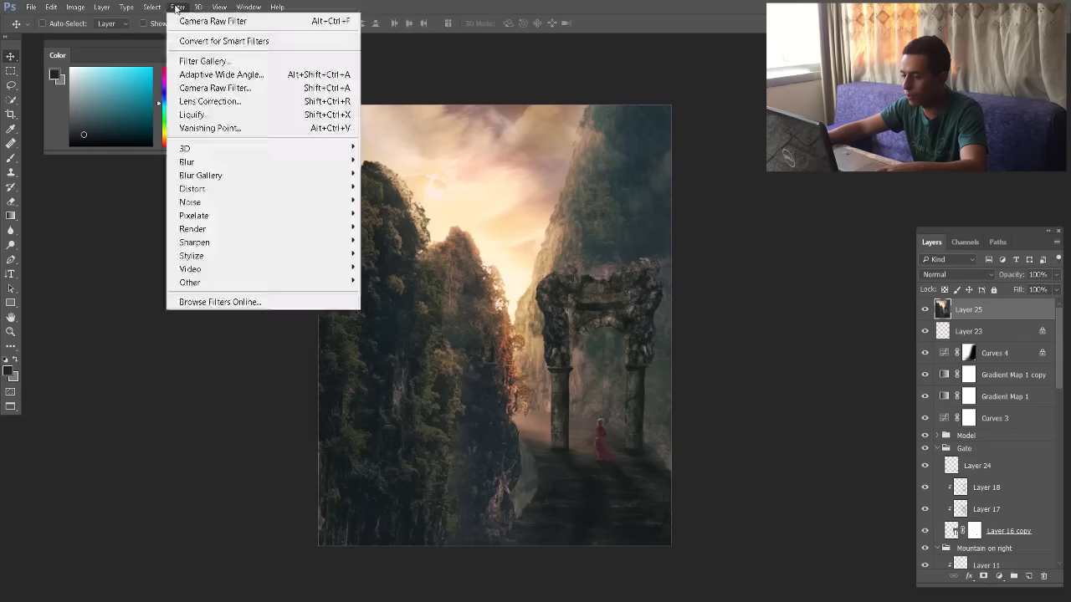
{"action": "left_click", "coordinate": [209, 19]}
{"action": "mouse_move", "coordinate": [711, 310]}
{"action": "left_mouse_down"}
{"action": "mouse_move", "coordinate": [773, 310]}
{"action": "mouse_move", "coordinate": [795, 347]}
{"action": "mouse_move", "coordinate": [776, 326]}
{"action": "left_mouse_up"}
{"action": "left_click", "coordinate": [708, 125]}
{"action": "left_click", "coordinate": [829, 553]}
{"action": "left_click", "coordinate": [177, 7]}
{"action": "left_click", "coordinate": [209, 78]}
{"action": "left_click", "coordinate": [165, 37]}
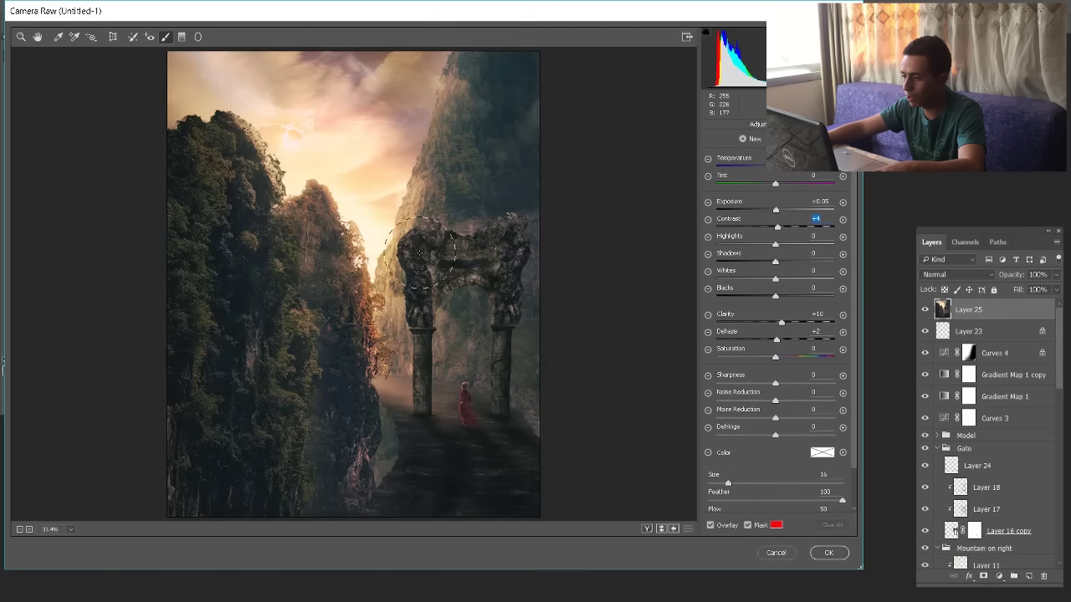
Raise the overall Dehaze amount slightly and add a Highlight Priority post-crop vignette with an amount of -5
{"action": "key", "text": "z"}
{"action": "left_click", "coordinate": [781, 125]}
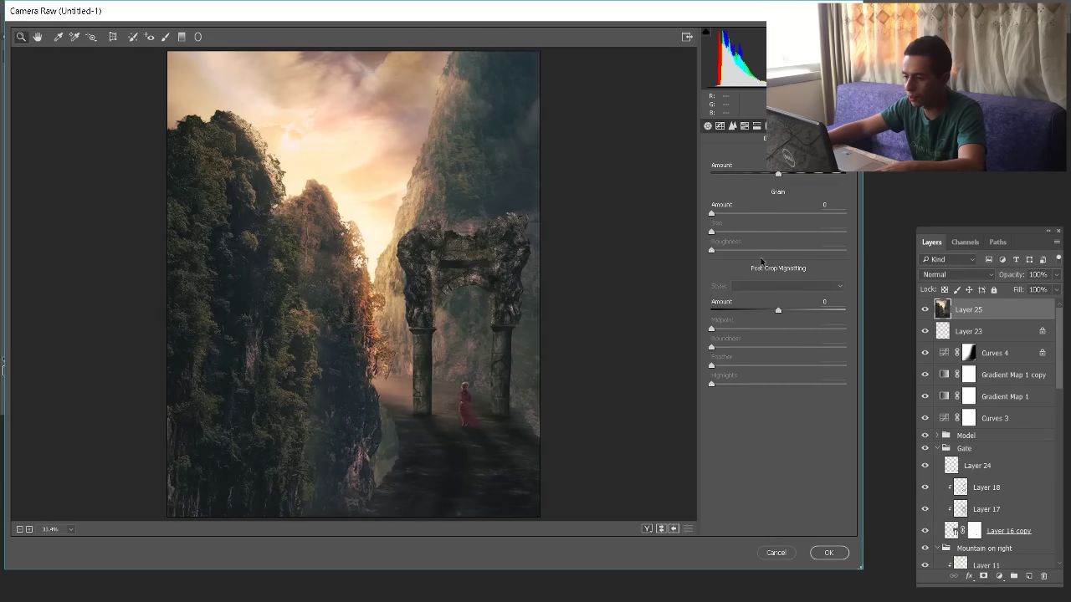
{"action": "left_click_drag", "start_coordinate": [779, 174], "coordinate": [785, 174]}
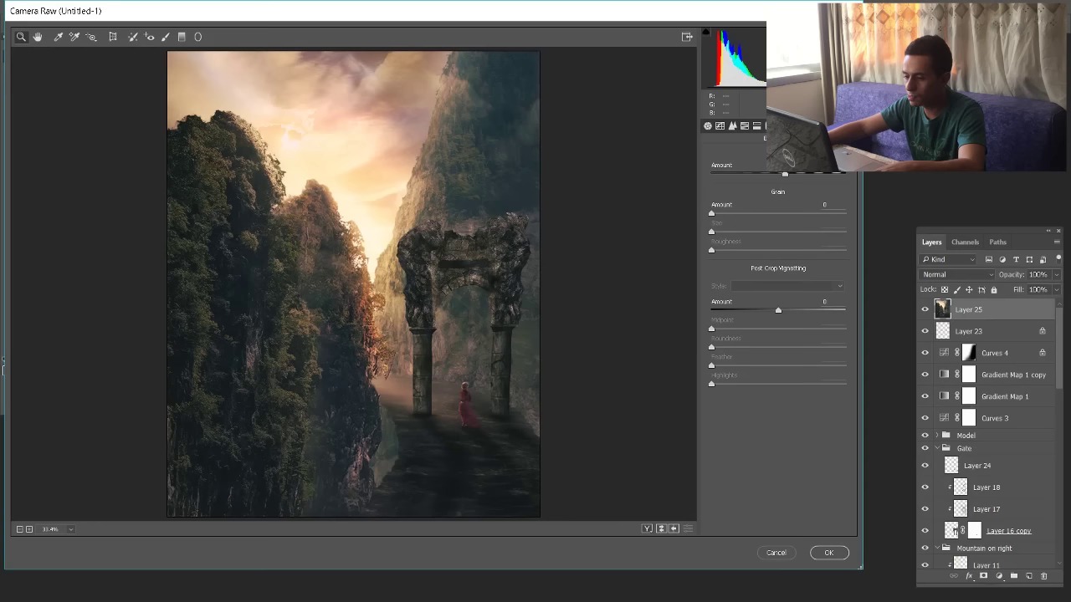
{"action": "left_click_drag", "start_coordinate": [778, 309], "coordinate": [779, 308]}
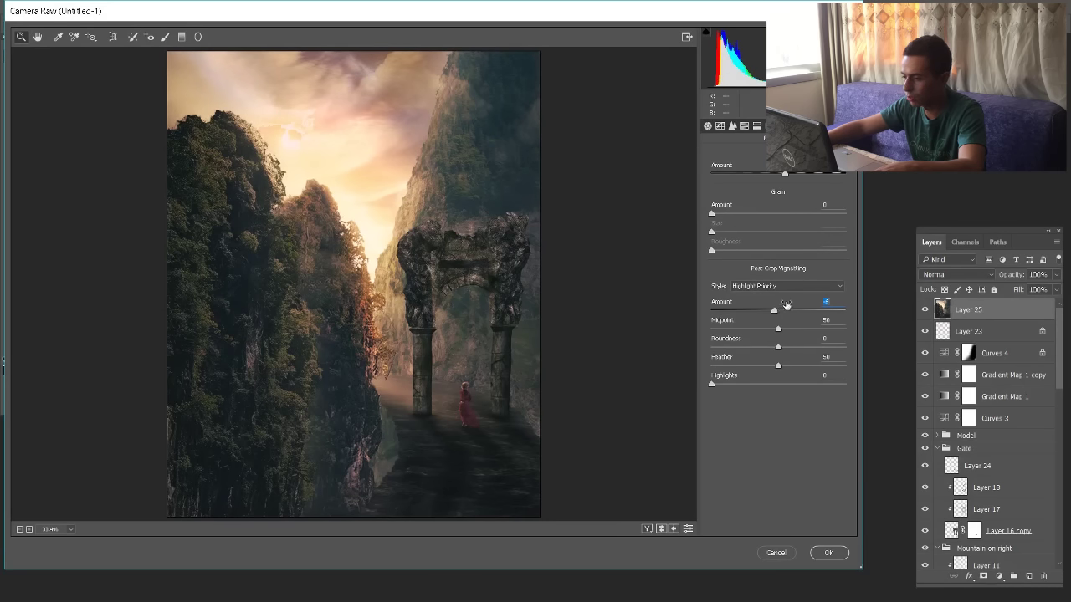
{"action": "left_click_drag", "start_coordinate": [786, 305], "coordinate": [506, 306]}
{"action": "left_click_drag", "start_coordinate": [713, 308], "coordinate": [767, 311]}
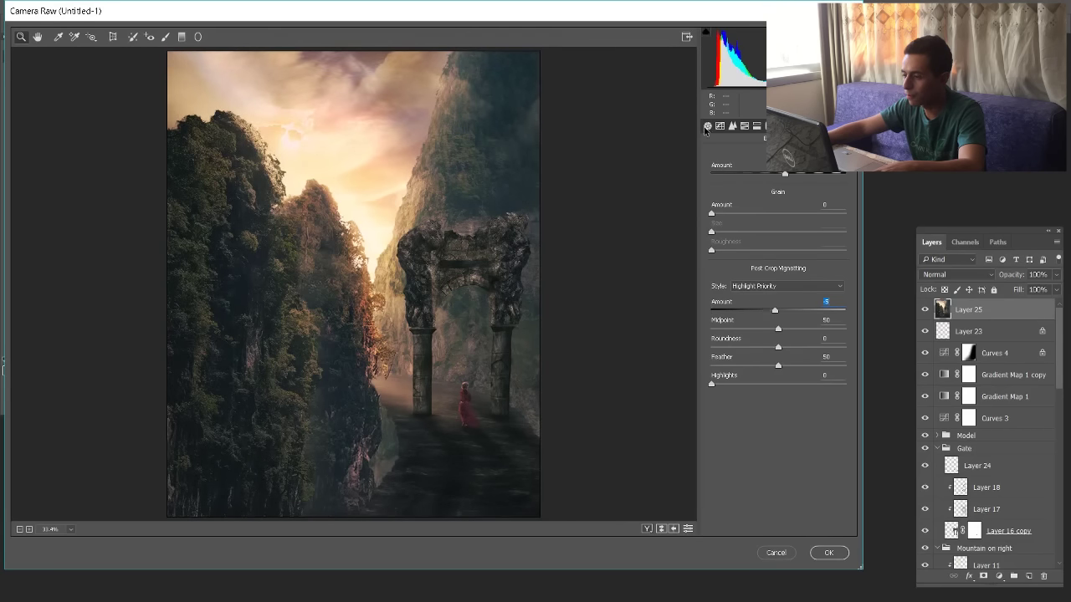
Fine-tune the overall Clarity in the basic adjustments and apply the Camera Raw changes
{"action": "left_click", "coordinate": [707, 126]}
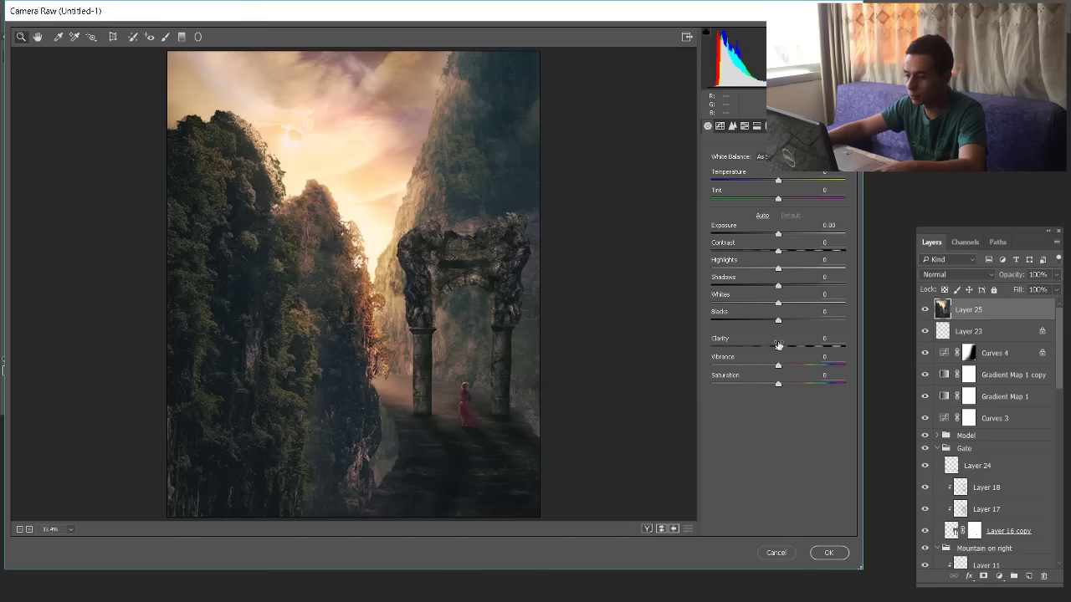
{"action": "left_click_drag", "start_coordinate": [780, 344], "coordinate": [777, 349]}
{"action": "left_click", "coordinate": [828, 552]}
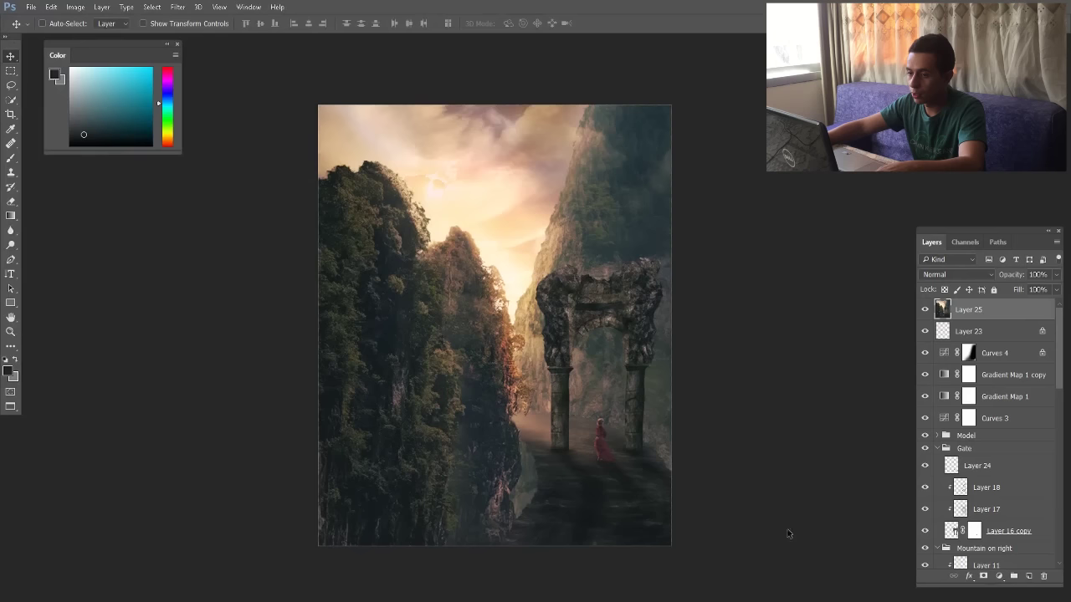
Reopen Camera Raw and brush Exposure +0.05, Contrast +4, Clarity +10 and Dehaze +2 over the woman and path with an enlarged brush
{"action": "scroll", "coordinate": [640, 472], "scroll_direction": "up", "scroll_amount": 1}
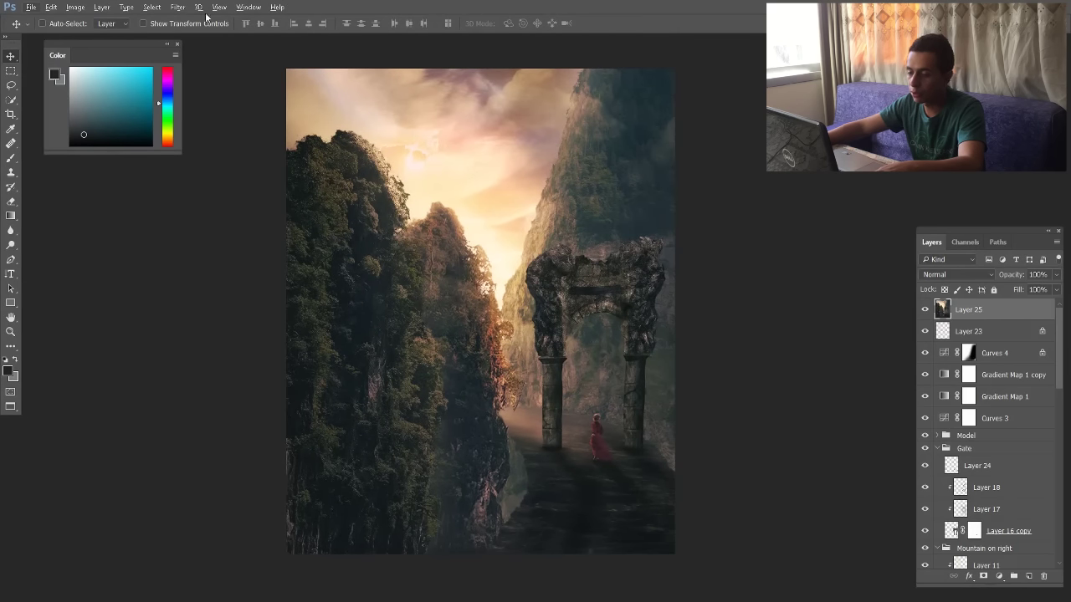
{"action": "left_click", "coordinate": [177, 6]}
{"action": "left_click", "coordinate": [210, 87]}
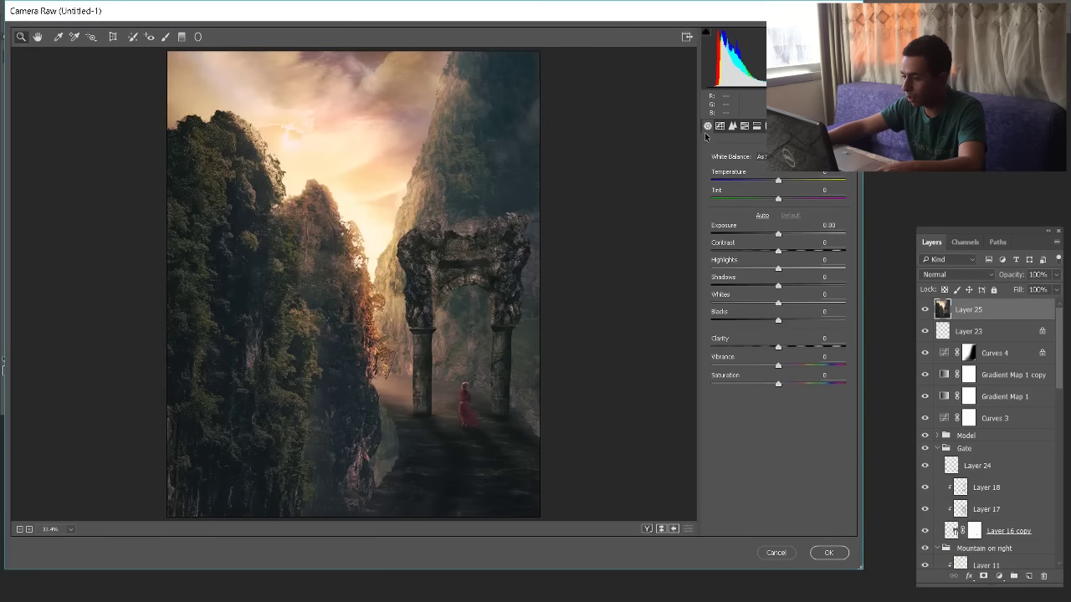
{"action": "left_click", "coordinate": [165, 37]}
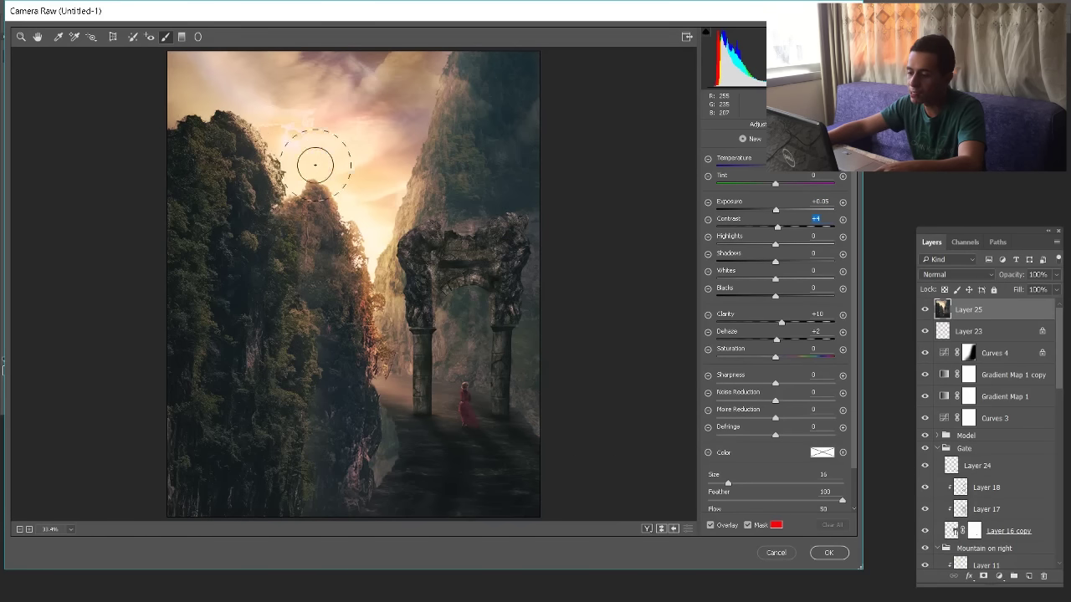
{"action": "key", "text": "bracketright"}
{"action": "key", "text": "bracketright"}
{"action": "key", "text": "bracketright"}
{"action": "key", "text": "bracketright"}
{"action": "key", "text": "bracketright"}
{"action": "key", "text": "bracketright"}
{"action": "key", "text": "bracketright"}
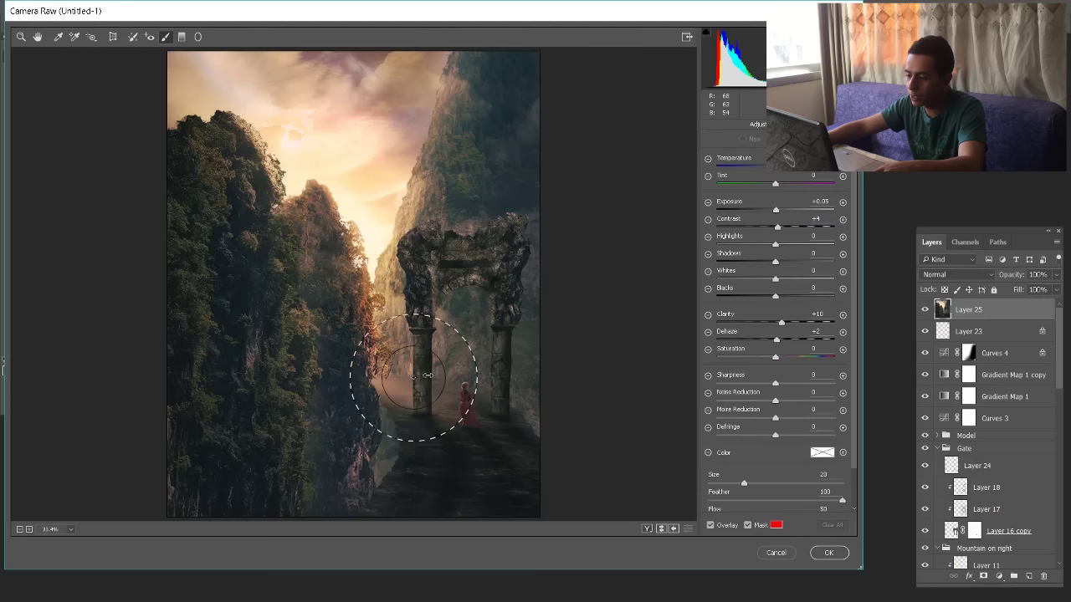
{"action": "left_click", "coordinate": [468, 406]}
{"action": "left_click_drag", "start_coordinate": [468, 406], "coordinate": [464, 404]}
Brush the contrast adjustment over the stone gate's top and pillars, reducing the brush to size 14
{"action": "key", "text": "bracketleft"}
{"action": "key", "text": "bracketleft"}
{"action": "key", "text": "bracketleft"}
{"action": "key", "text": "bracketleft"}
{"action": "key", "text": "bracketleft"}
{"action": "key", "text": "bracketleft"}
{"action": "left_click_drag", "start_coordinate": [458, 266], "coordinate": [497, 271]}
{"action": "key", "text": "bracketleft"}
{"action": "key", "text": "bracketleft"}
{"action": "key", "text": "bracketleft"}
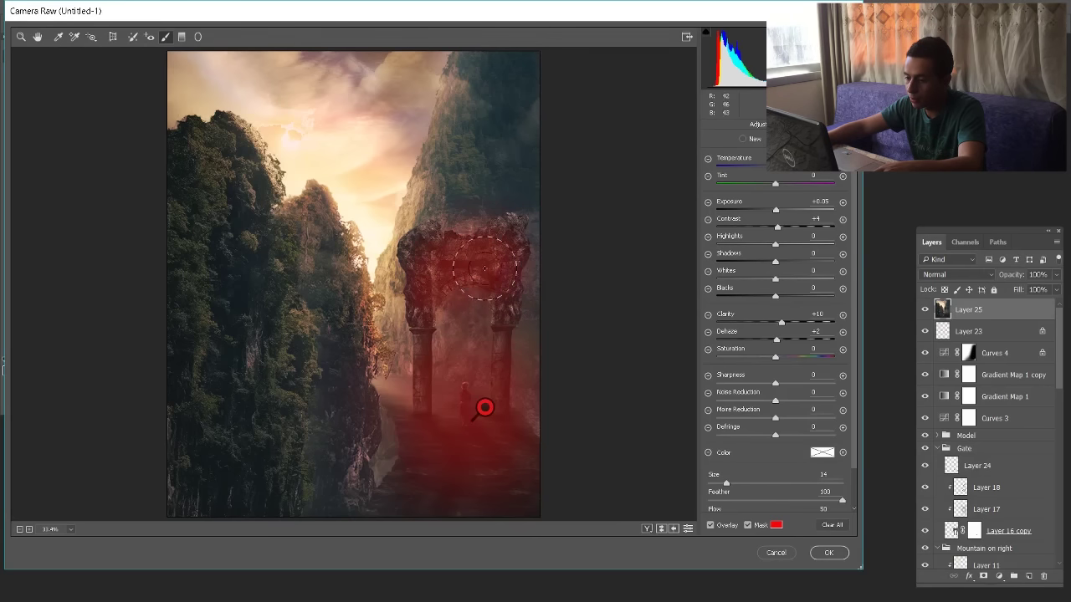
Extend the contrast mask across the path by the pillars and over the woman with the small size 7 brush
{"action": "mouse_move", "coordinate": [422, 398]}
{"action": "left_mouse_down"}
{"action": "mouse_move", "coordinate": [455, 404]}
{"action": "mouse_move", "coordinate": [467, 390]}
{"action": "mouse_move", "coordinate": [444, 400]}
{"action": "mouse_move", "coordinate": [455, 406]}
{"action": "mouse_move", "coordinate": [382, 381]}
{"action": "mouse_move", "coordinate": [460, 401]}
{"action": "left_mouse_up"}
{"action": "key", "text": "bracketright"}
{"action": "left_click_drag", "start_coordinate": [468, 403], "coordinate": [480, 419]}
{"action": "mouse_move", "coordinate": [477, 427]}
{"action": "left_mouse_down"}
{"action": "mouse_move", "coordinate": [471, 440]}
{"action": "mouse_move", "coordinate": [460, 427]}
{"action": "left_mouse_up"}
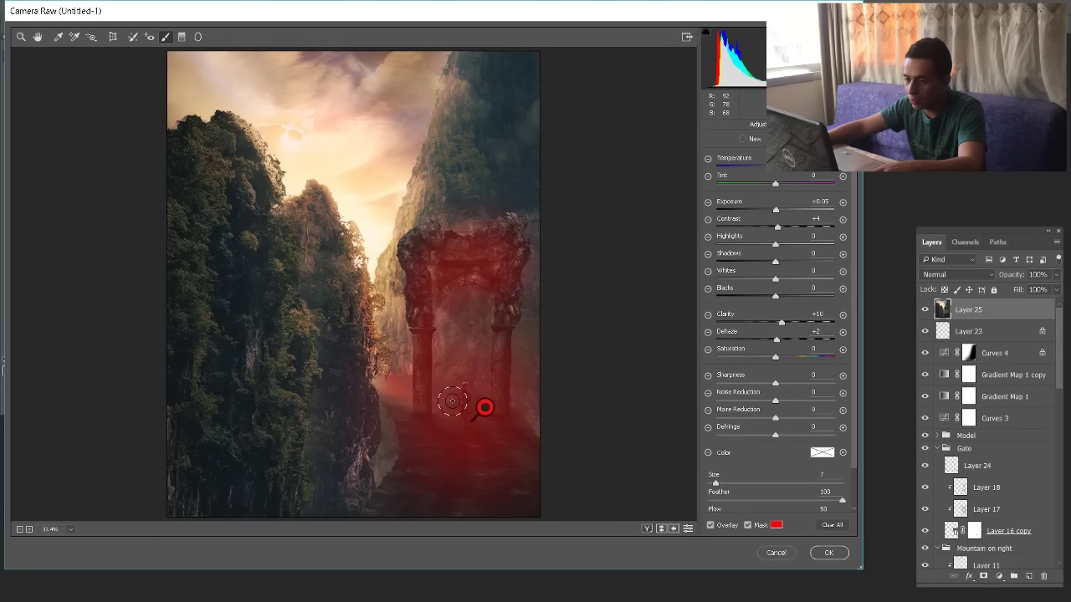
Brush the same adjustment over the bright sun area in the sky at size 13, and apply the filter
{"action": "key", "text": "bracketright"}
{"action": "key", "text": "bracketright"}
{"action": "key", "text": "bracketright"}
{"action": "key", "text": "bracketright"}
{"action": "left_click_drag", "start_coordinate": [306, 131], "coordinate": [317, 125]}
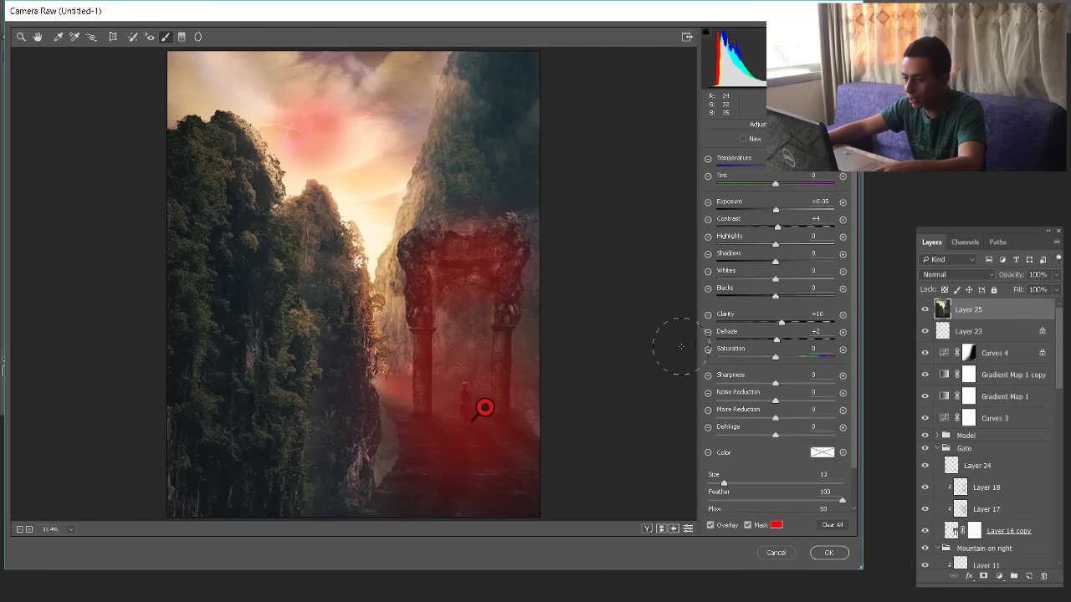
{"action": "left_click", "coordinate": [824, 551]}
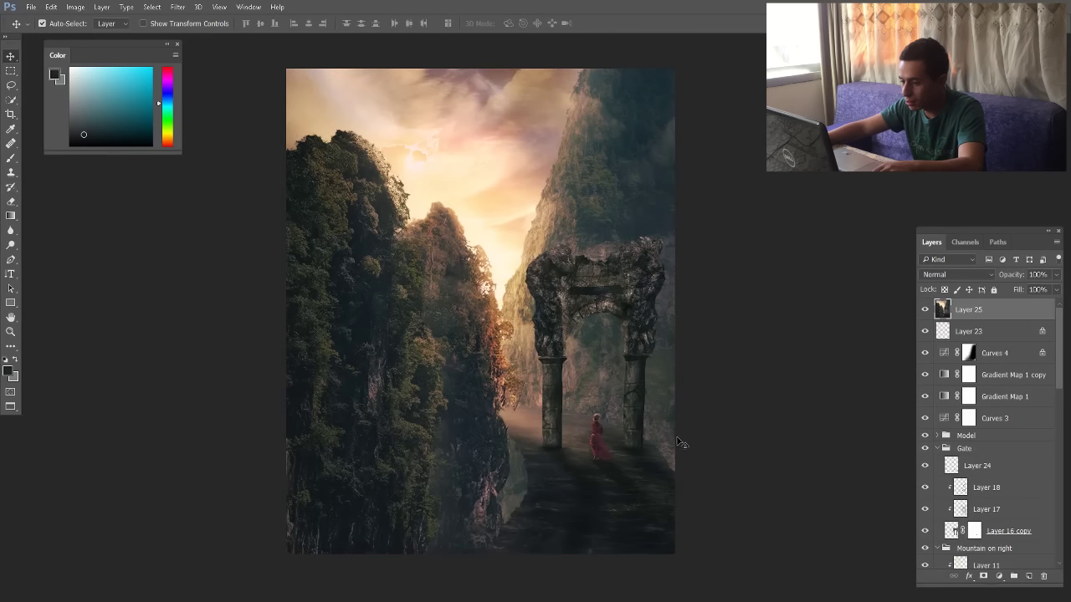
Reopen Camera Raw on the merged layer and prepare the Adjustment Brush, resetting Exposure to 0 and adjusting Contrast and Clarity
{"action": "scroll", "coordinate": [619, 452], "scroll_direction": "up", "scroll_amount": 3}
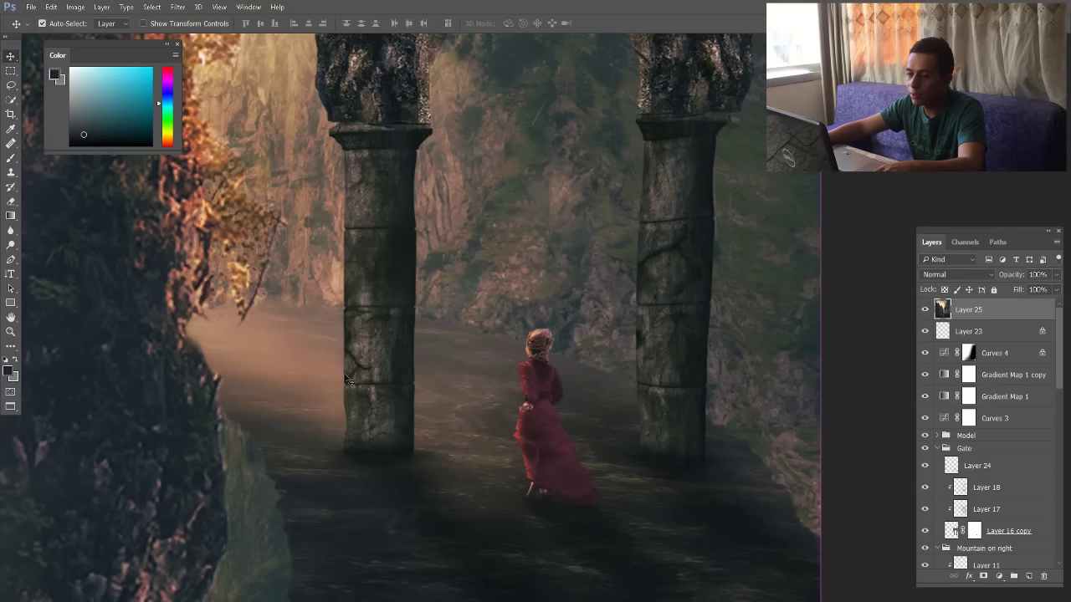
{"action": "scroll", "coordinate": [494, 386], "scroll_direction": "down", "scroll_amount": 4}
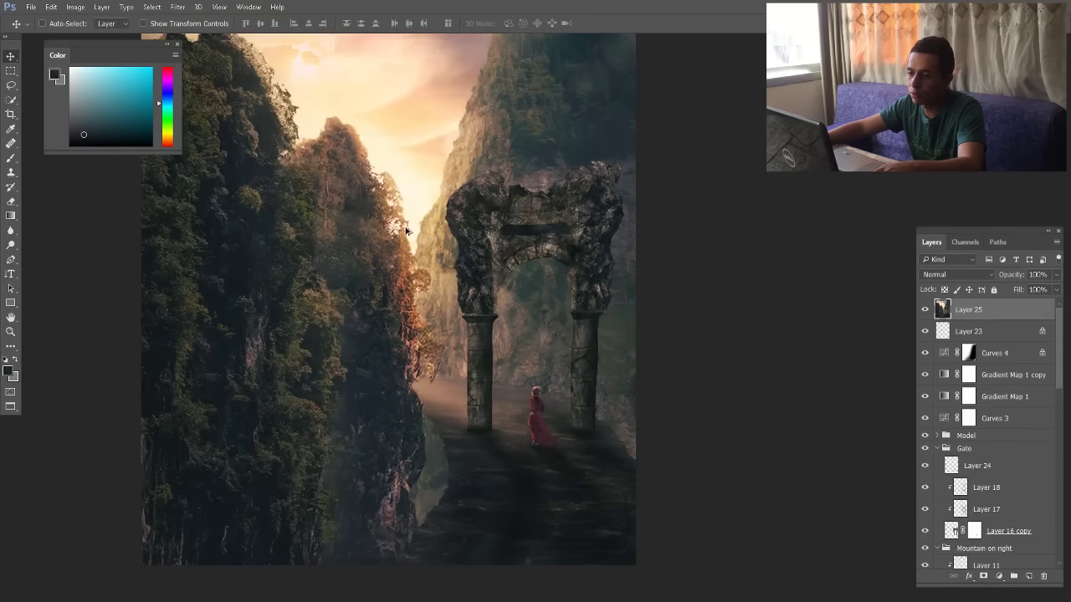
{"action": "left_click", "coordinate": [186, 10]}
{"action": "left_click", "coordinate": [231, 89]}
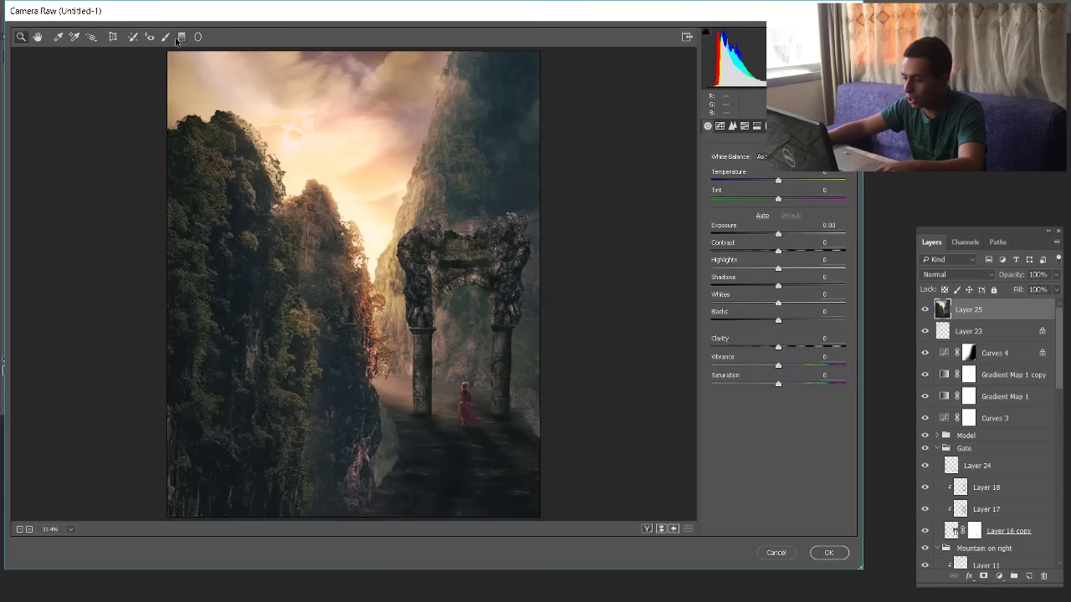
{"action": "left_click", "coordinate": [165, 37]}
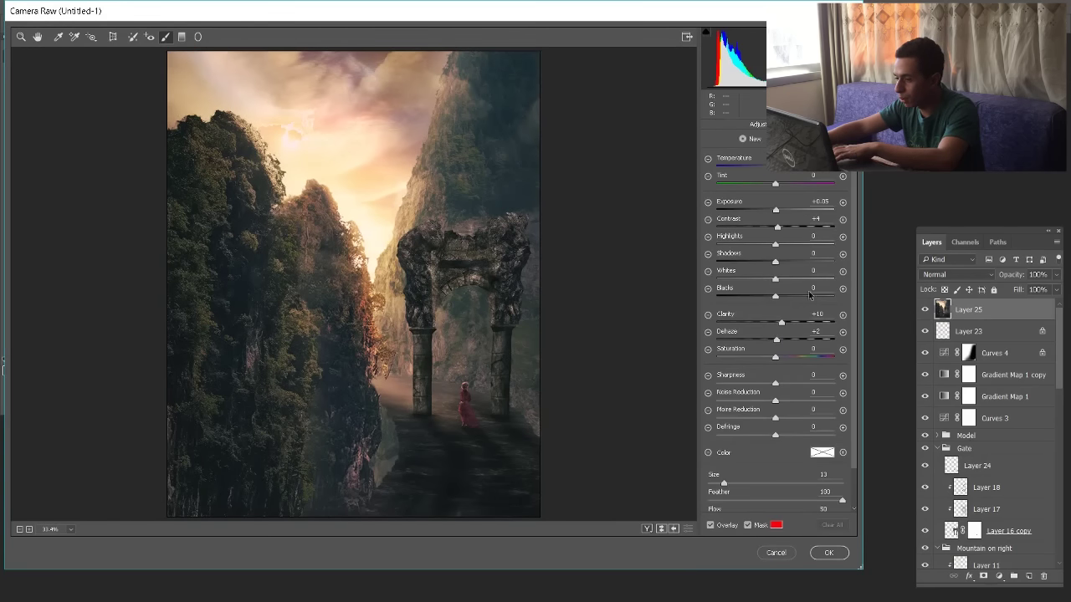
{"action": "type", "text": "0"}
{"action": "left_click", "coordinate": [815, 219]}
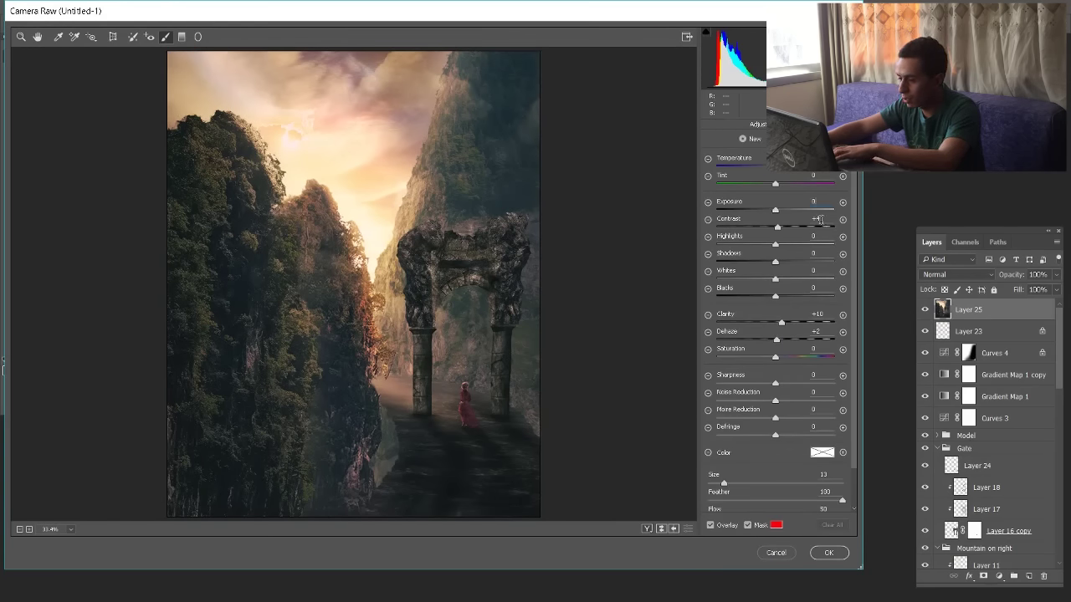
{"action": "left_click", "coordinate": [787, 324]}
Brush the local adjustment over the woman and the path between the gate pillars with a reduced brush, and apply the filter
{"action": "left_click_drag", "start_coordinate": [443, 394], "coordinate": [471, 394]}
{"action": "right_click", "coordinate": [463, 376]}
{"action": "left_click", "coordinate": [446, 392]}
{"action": "key", "text": "bracketleft"}
{"action": "key", "text": "bracketleft"}
{"action": "mouse_move", "coordinate": [456, 383]}
{"action": "left_mouse_down"}
{"action": "mouse_move", "coordinate": [427, 301]}
{"action": "mouse_move", "coordinate": [483, 253]}
{"action": "mouse_move", "coordinate": [508, 329]}
{"action": "mouse_move", "coordinate": [519, 415]}
{"action": "left_mouse_up"}
{"action": "left_click", "coordinate": [829, 554]}
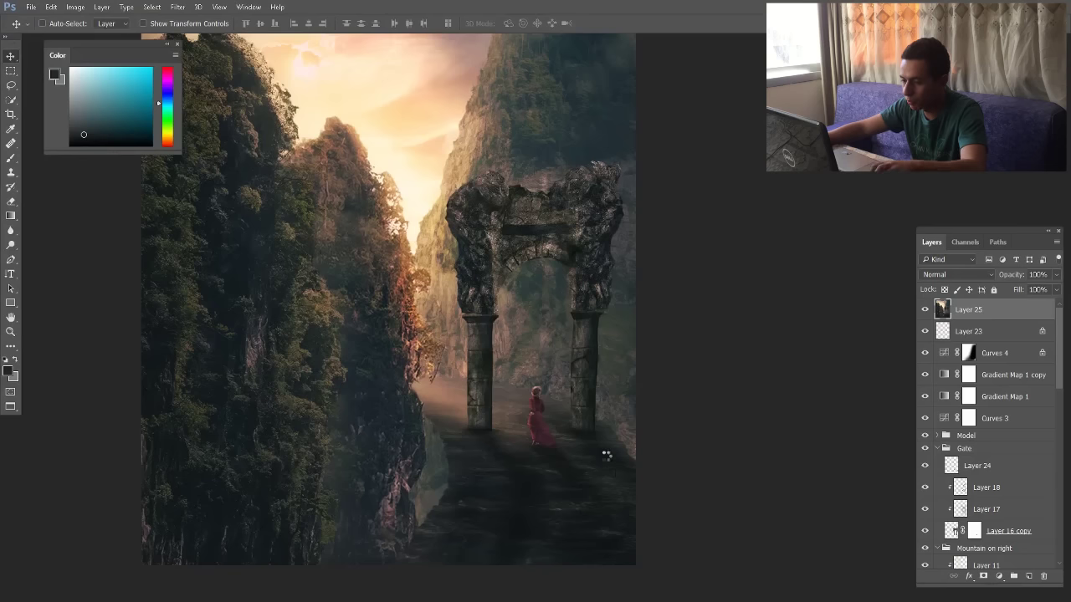
Examine the gate pillars, the woman and the path up close, and compare them with the whole composition
{"action": "scroll", "coordinate": [599, 439], "scroll_direction": "up", "scroll_amount": 3}
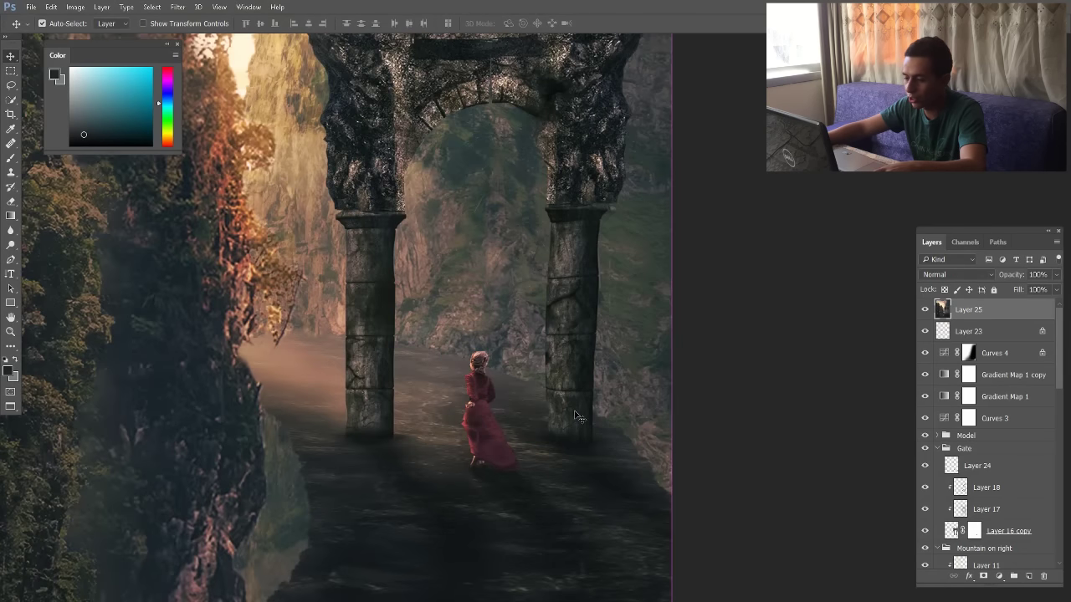
{"action": "scroll", "coordinate": [541, 437], "scroll_direction": "down", "scroll_amount": 5}
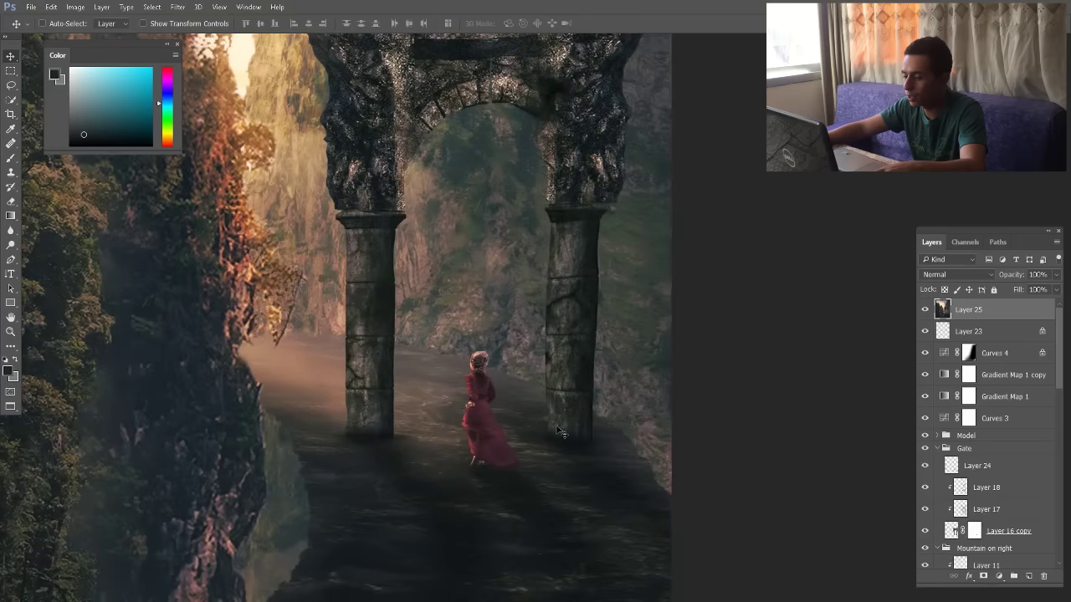
{"action": "scroll", "coordinate": [525, 427], "scroll_direction": "down", "scroll_amount": 1}
{"action": "scroll", "coordinate": [361, 332], "scroll_direction": "up", "scroll_amount": 2}
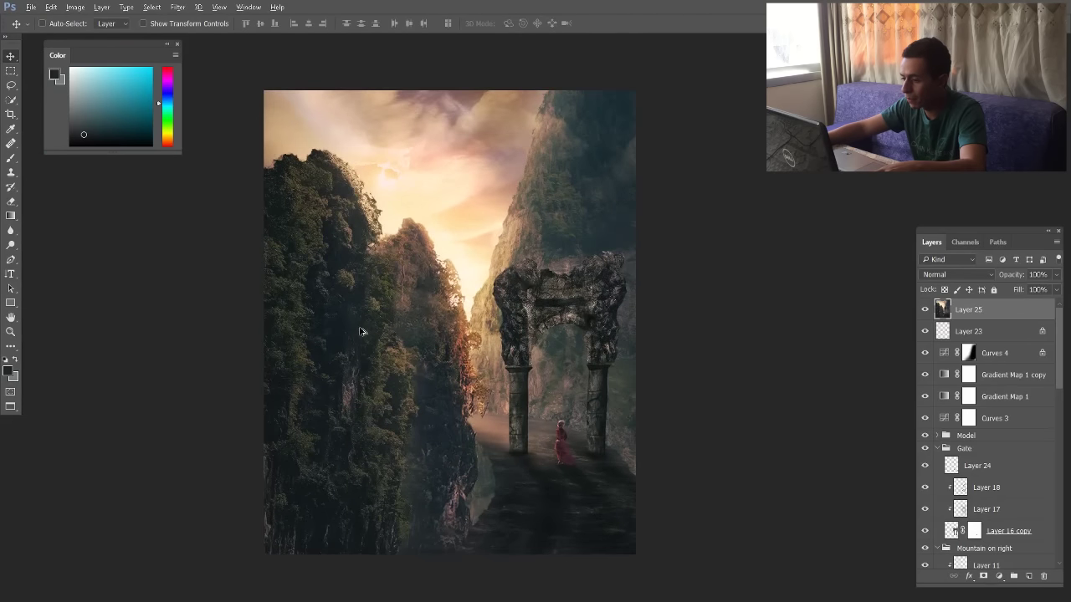
{"action": "scroll", "coordinate": [426, 324], "scroll_direction": "down", "scroll_amount": 1}
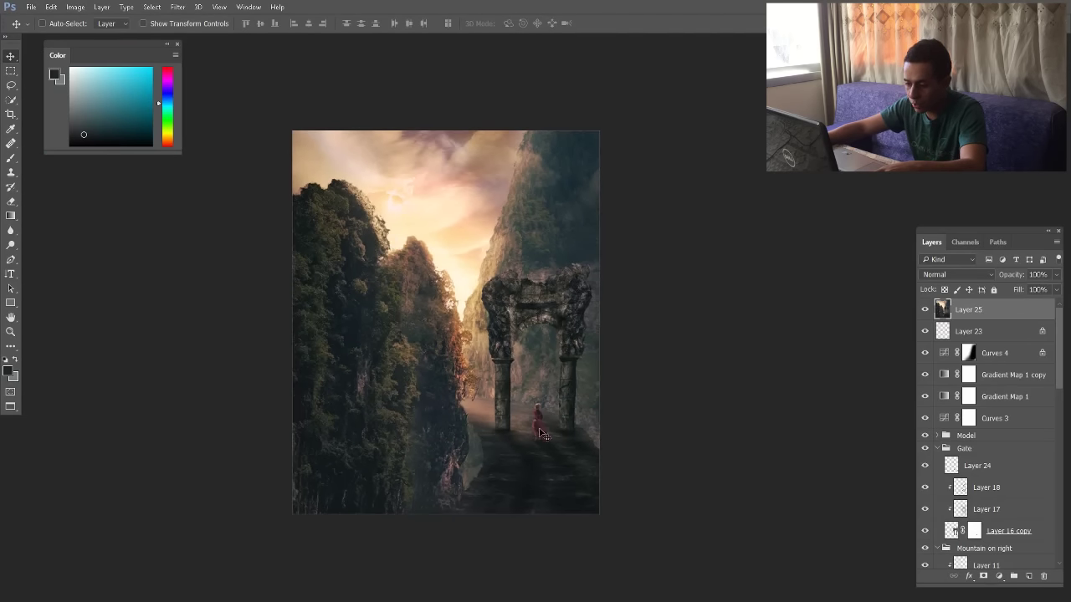
{"action": "scroll", "coordinate": [541, 433], "scroll_direction": "up", "scroll_amount": 1}
{"action": "scroll", "coordinate": [507, 442], "scroll_direction": "up", "scroll_amount": 1}
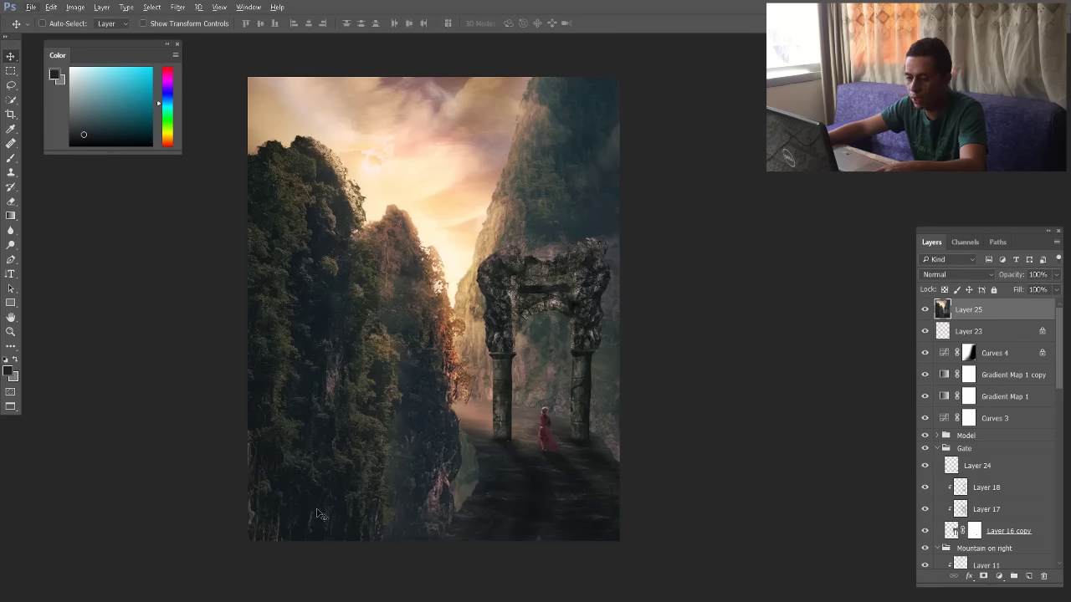
Add a new layer above the merged layer and set up a 1875 px cloud brush with a pale cream colour sampled from the sky
{"action": "left_click", "coordinate": [1031, 576]}
{"action": "left_click", "coordinate": [11, 158]}
{"action": "right_click", "coordinate": [479, 290]}
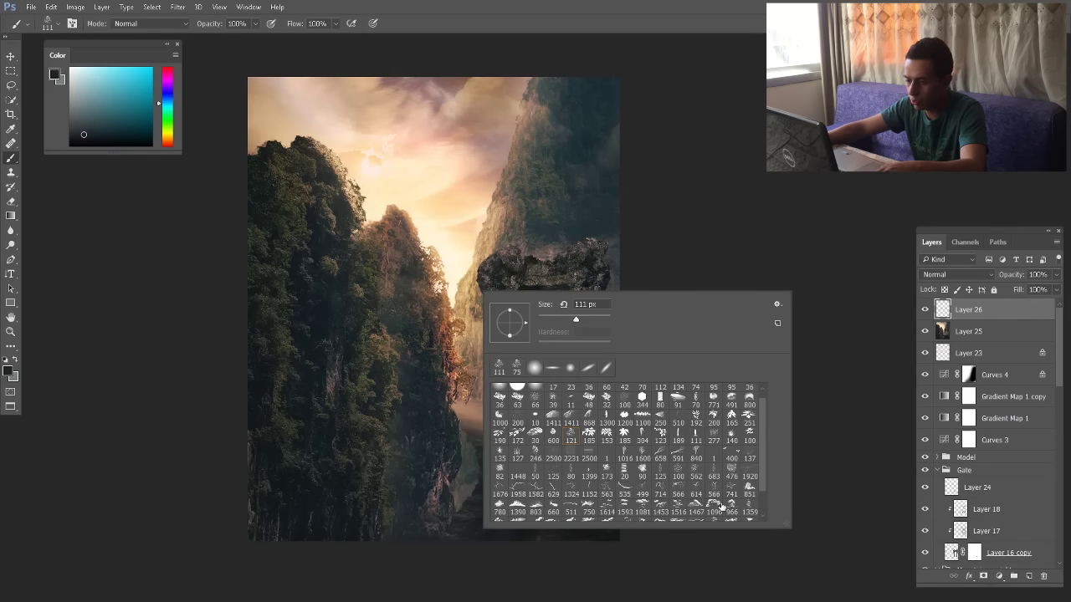
{"action": "left_click", "coordinate": [696, 504]}
{"action": "left_click", "coordinate": [402, 216]}
{"action": "key", "text": "bracketright"}
{"action": "left_click", "coordinate": [441, 169], "text": "alt"}
Stamp faint fog at the foot of the left cliff, undoing the heavier attempts and lowering the brush opacity to 26%
{"action": "left_click", "coordinate": [272, 479]}
{"action": "key", "text": "ctrl+d"}
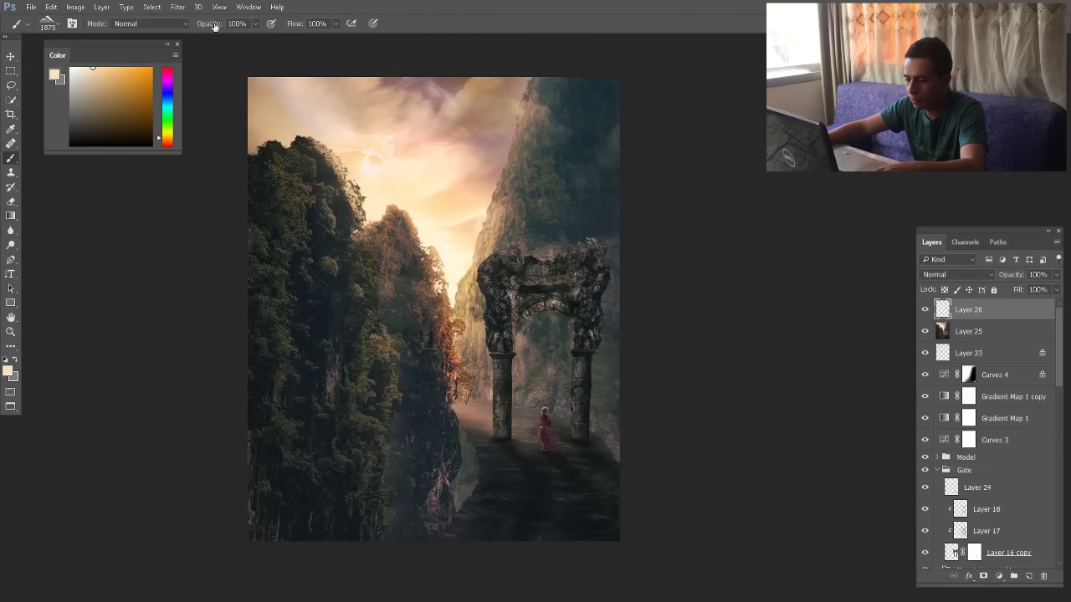
{"action": "left_click", "coordinate": [259, 516]}
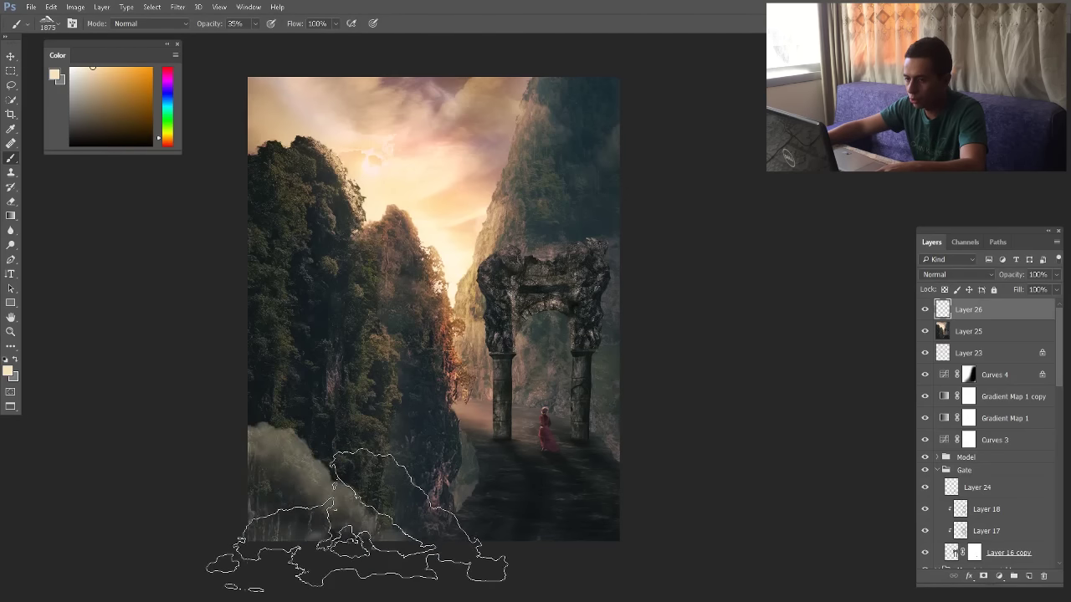
{"action": "key", "text": "ctrl+z"}
{"action": "left_click", "coordinate": [219, 547]}
{"action": "key", "text": "ctrl+z"}
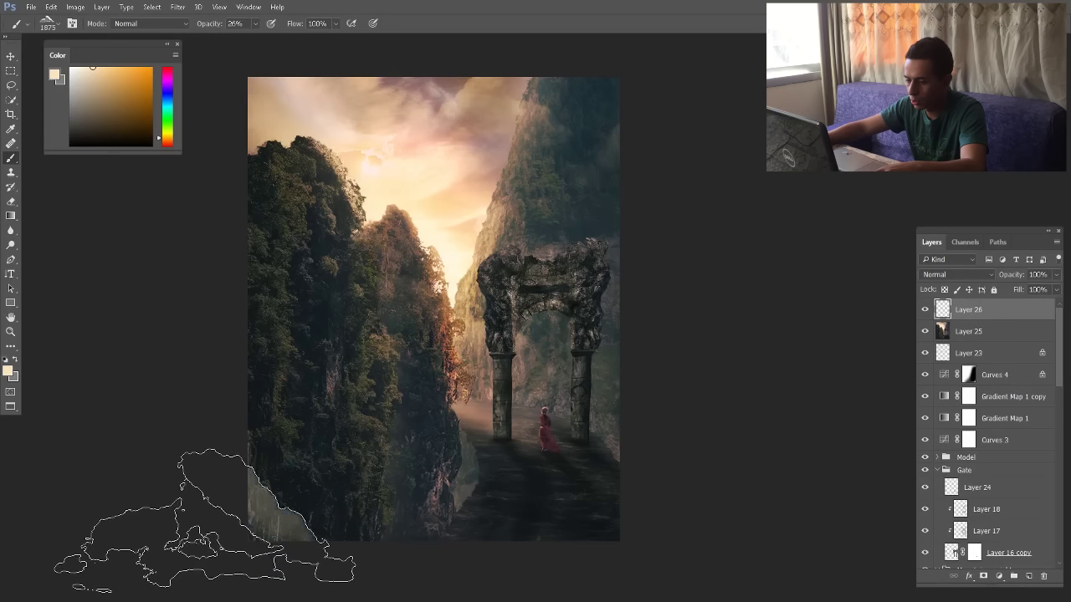
Stamp more fog across the base of the left cliff with the 1516 px cloud brush
{"action": "right_click", "coordinate": [355, 458]}
{"action": "left_click", "coordinate": [543, 552]}
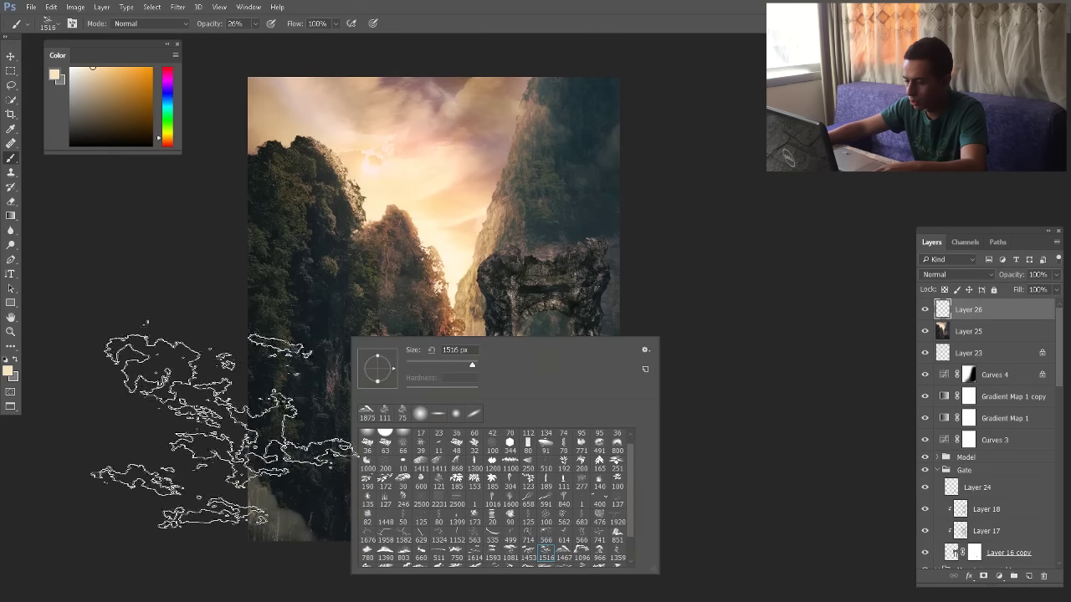
{"action": "left_click", "coordinate": [242, 434]}
{"action": "left_click", "coordinate": [342, 512]}
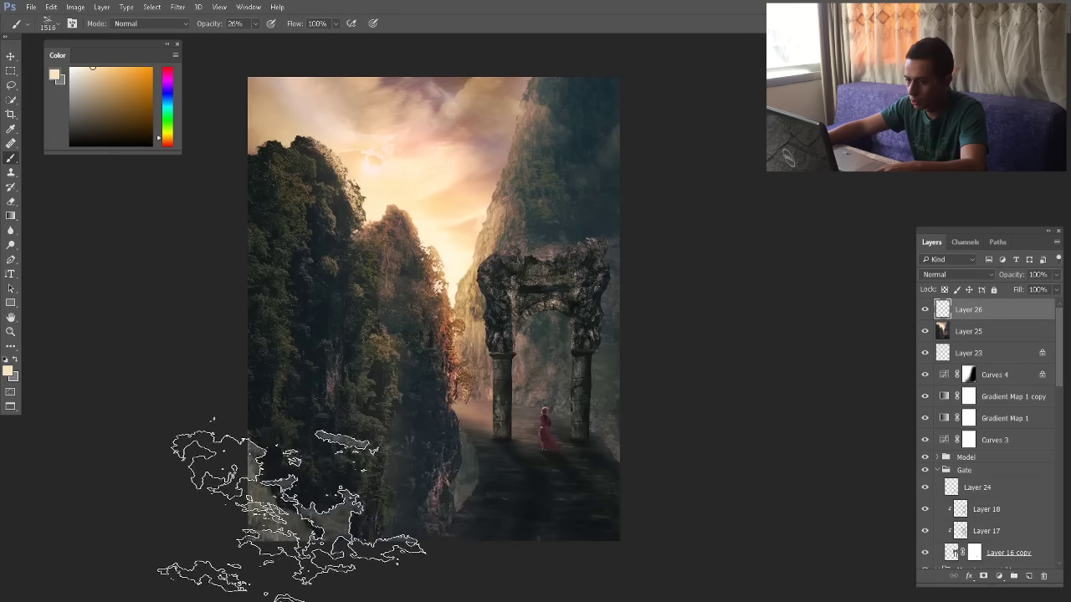
Build up soft fog over the lower left cliff with the 1081 px cloud brush enlarged to 1405 px, at 6% opacity
{"action": "right_click", "coordinate": [531, 502]}
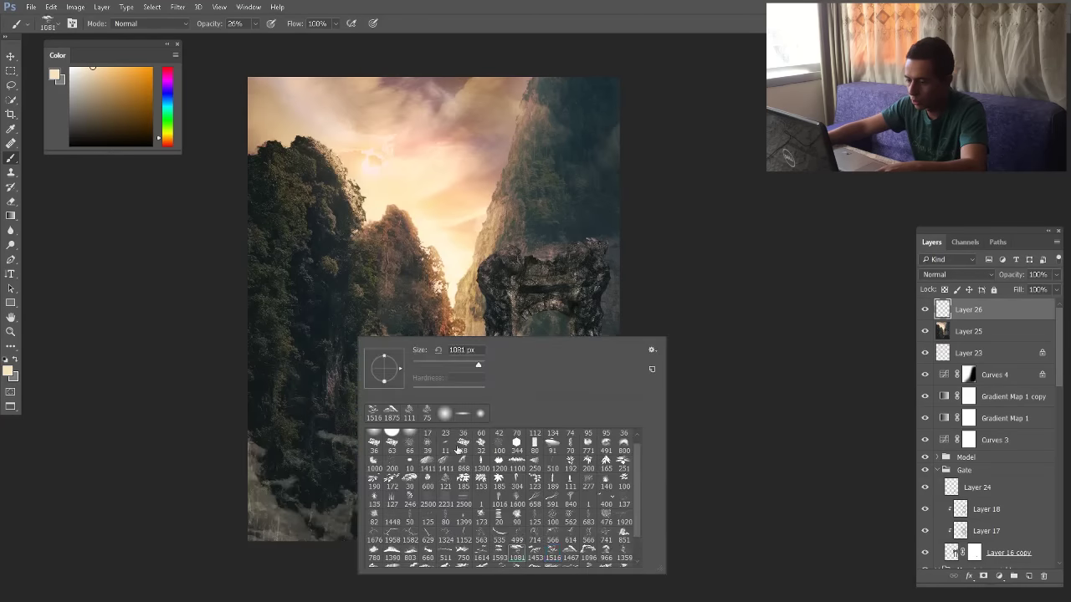
{"action": "left_click_drag", "start_coordinate": [208, 30], "coordinate": [200, 29]}
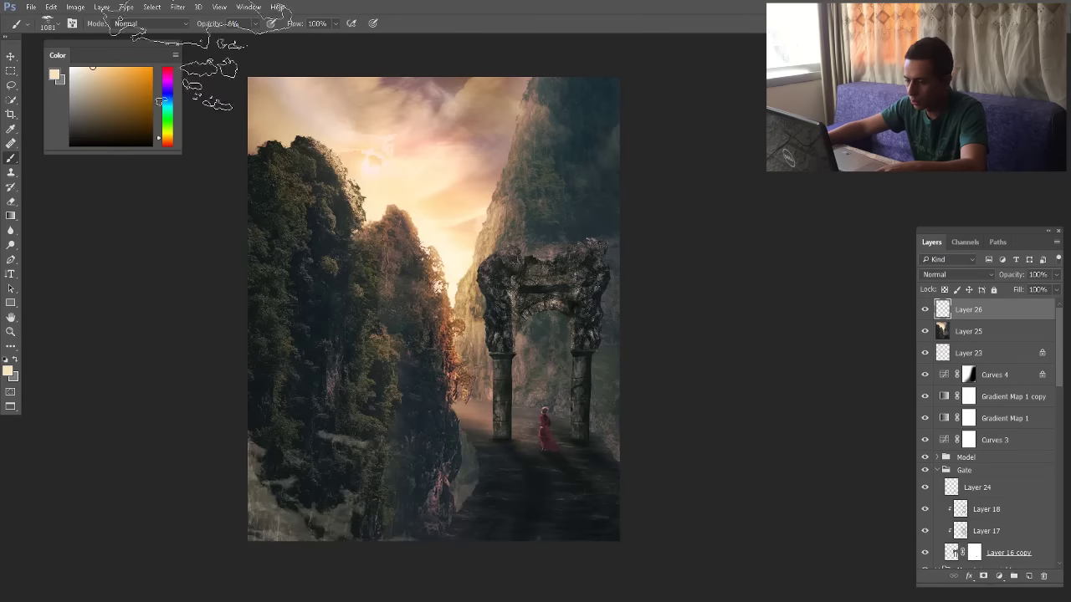
{"action": "left_click", "coordinate": [391, 495]}
{"action": "left_click_drag", "start_coordinate": [356, 521], "coordinate": [370, 528]}
{"action": "left_click", "coordinate": [372, 527]}
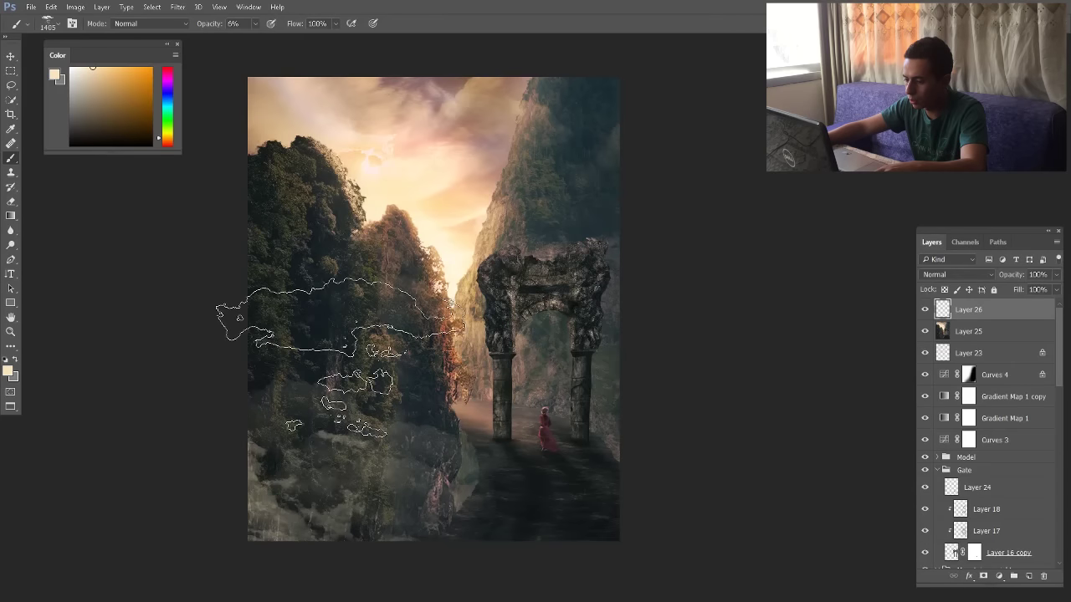
Switch to another cloud brush at 1852 px for the fog and set the fog layer's opacity to 81%
{"action": "right_click", "coordinate": [343, 339]}
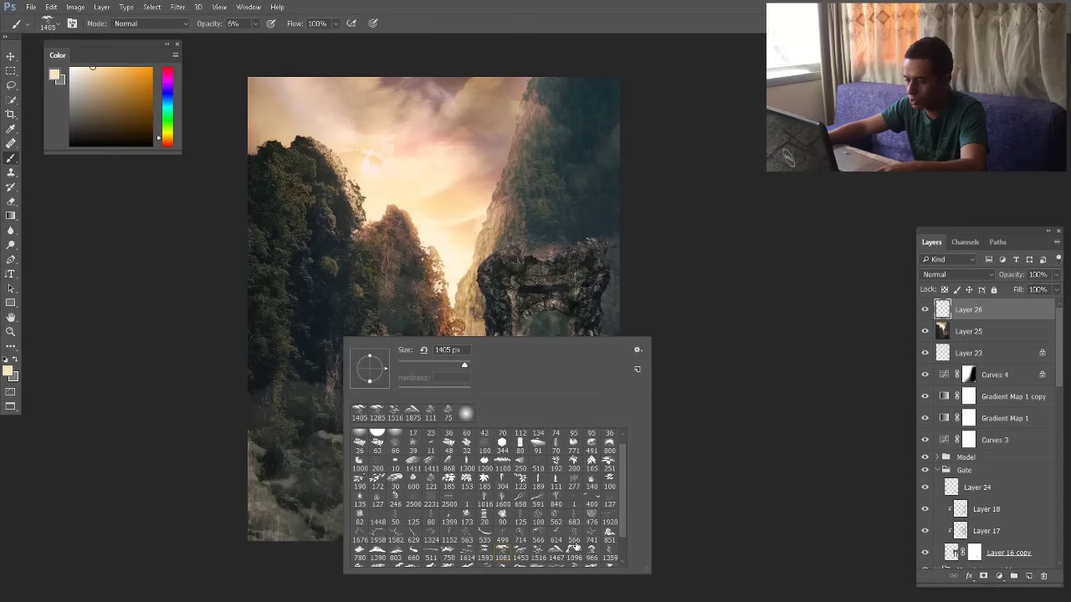
{"action": "key", "text": "Return"}
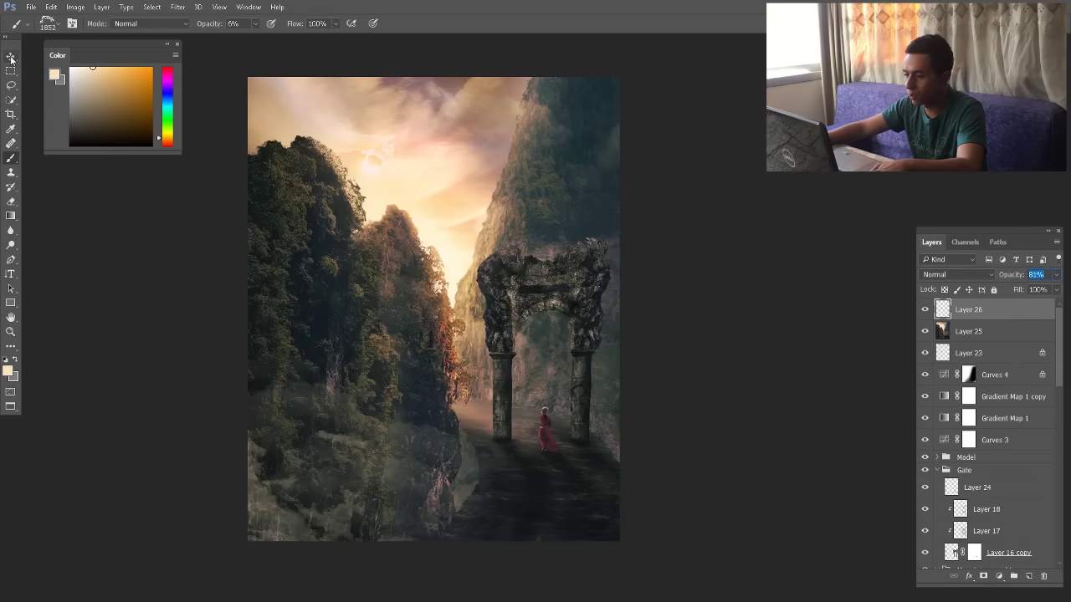
{"action": "scroll", "coordinate": [534, 333], "scroll_direction": "down", "scroll_amount": 3}
{"action": "scroll", "coordinate": [536, 333], "scroll_direction": "up", "scroll_amount": 4}
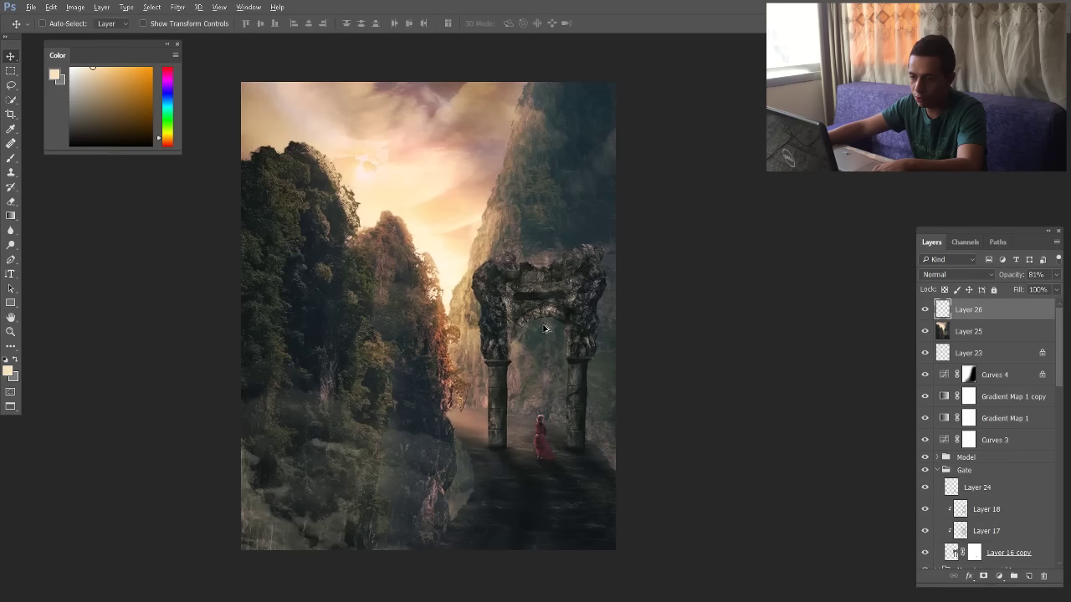
Dodge the highlights of the merged layer around the bright sky between the cliffs at 46% exposure with Protect Tones on
{"action": "left_click", "coordinate": [969, 333]}
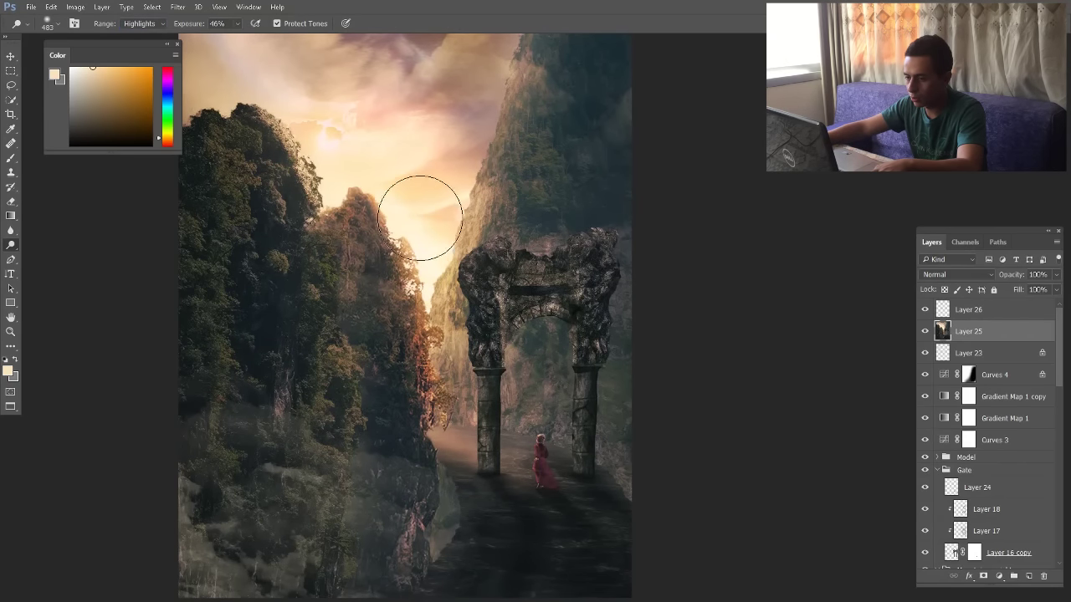
{"action": "scroll", "coordinate": [466, 302], "scroll_direction": "down", "scroll_amount": 1}
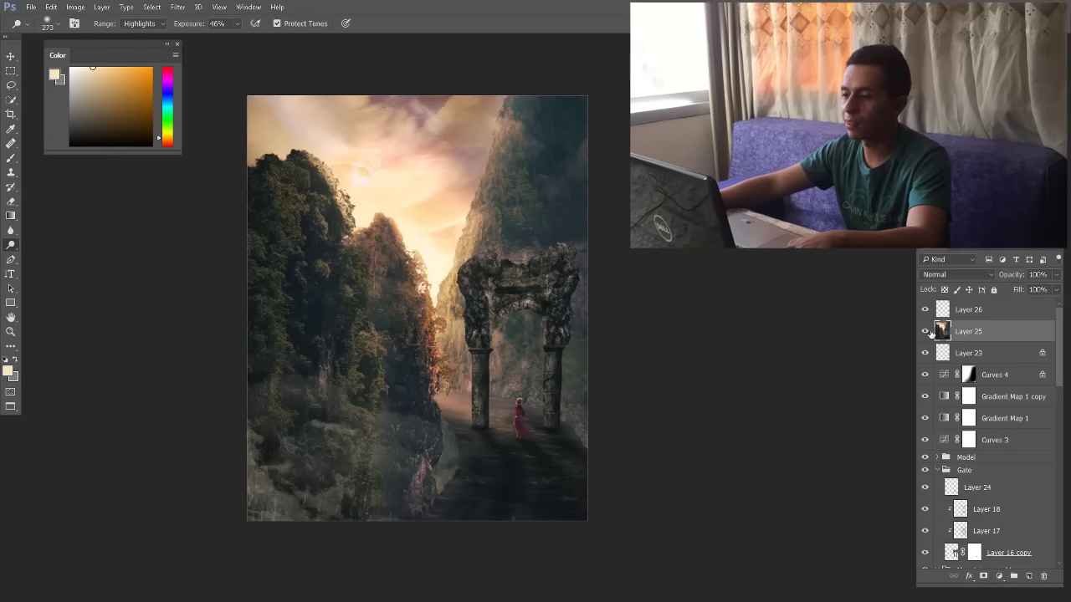
{"action": "key", "text": "v"}
{"action": "scroll", "coordinate": [399, 267], "scroll_direction": "up", "scroll_amount": 2}
{"action": "scroll", "coordinate": [773, 396], "scroll_direction": "down", "scroll_amount": 2}
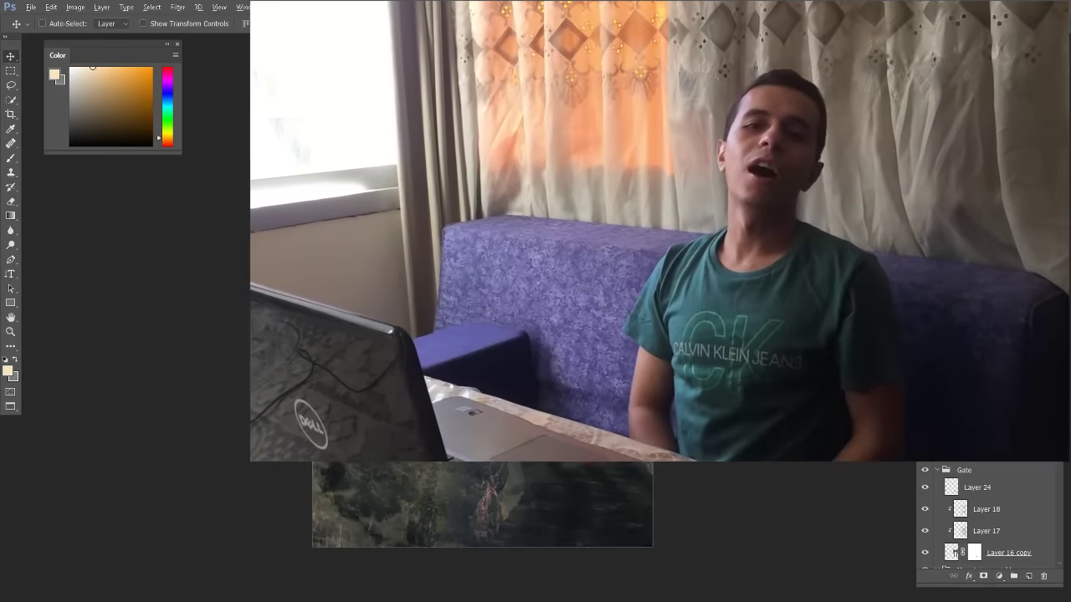
{"action": "scroll", "coordinate": [471, 311], "scroll_direction": "up", "scroll_amount": 2}
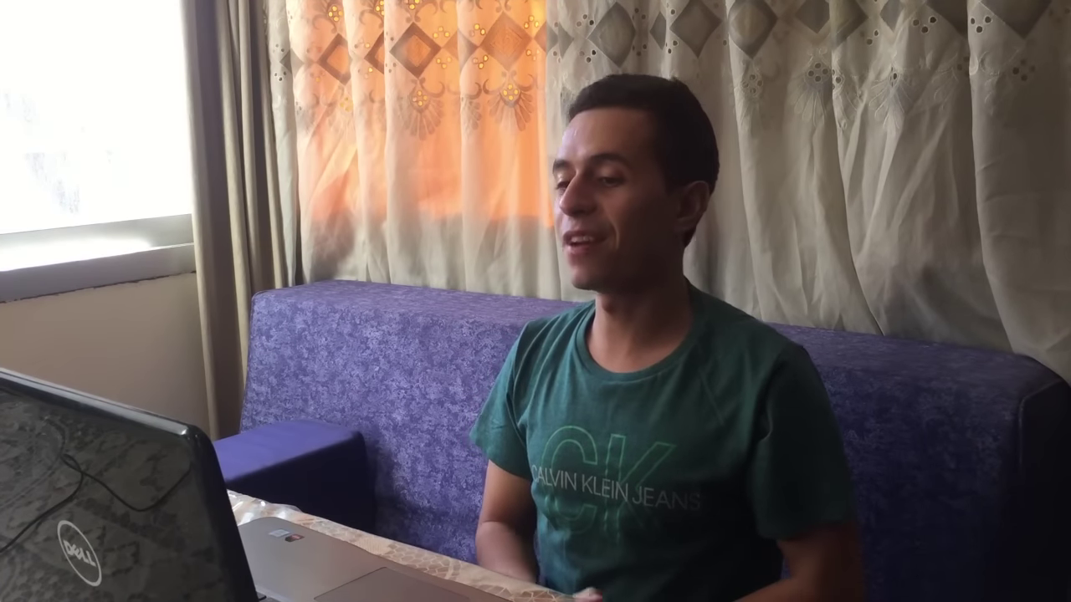